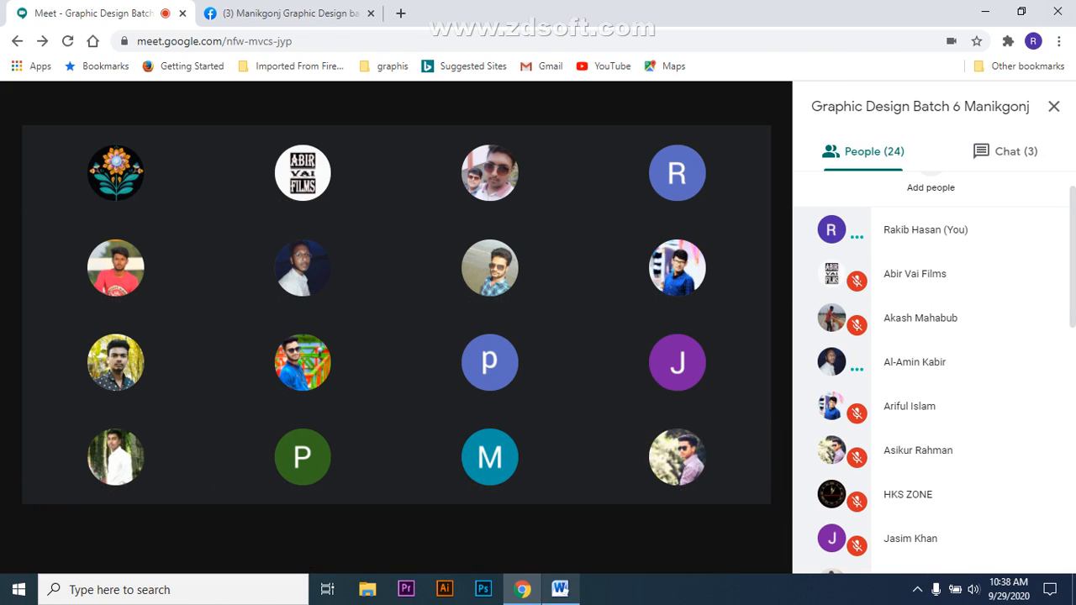
# - Close the open Word window
pyautogui.click(561, 589)
pyautogui.click(1056, 10)
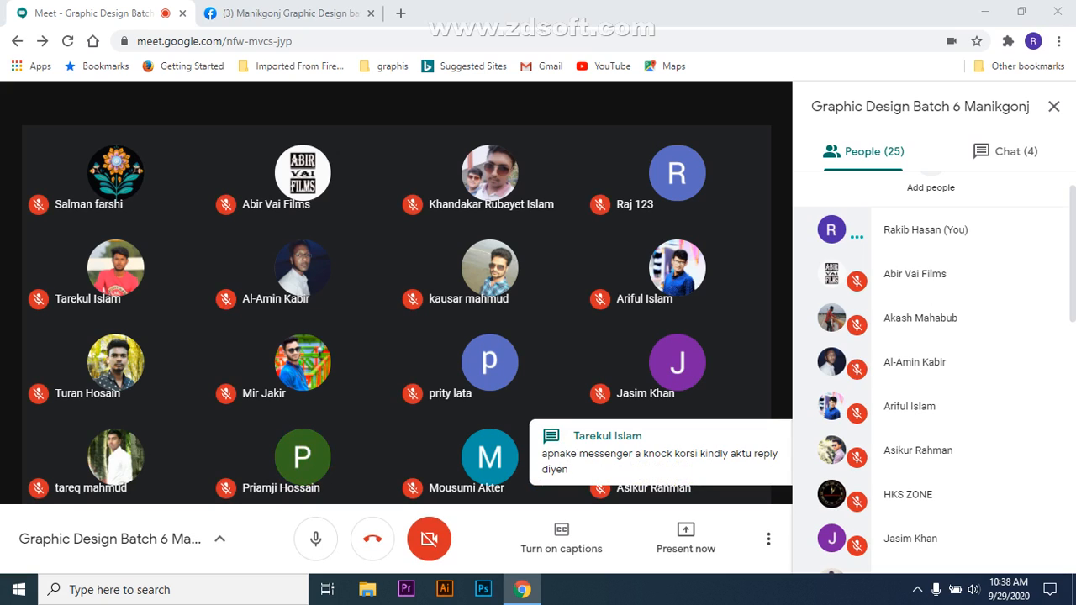
# - Read the meeting chat and check the messages on the Facebook group page, returning to the meeting
pyautogui.click(1005, 151)
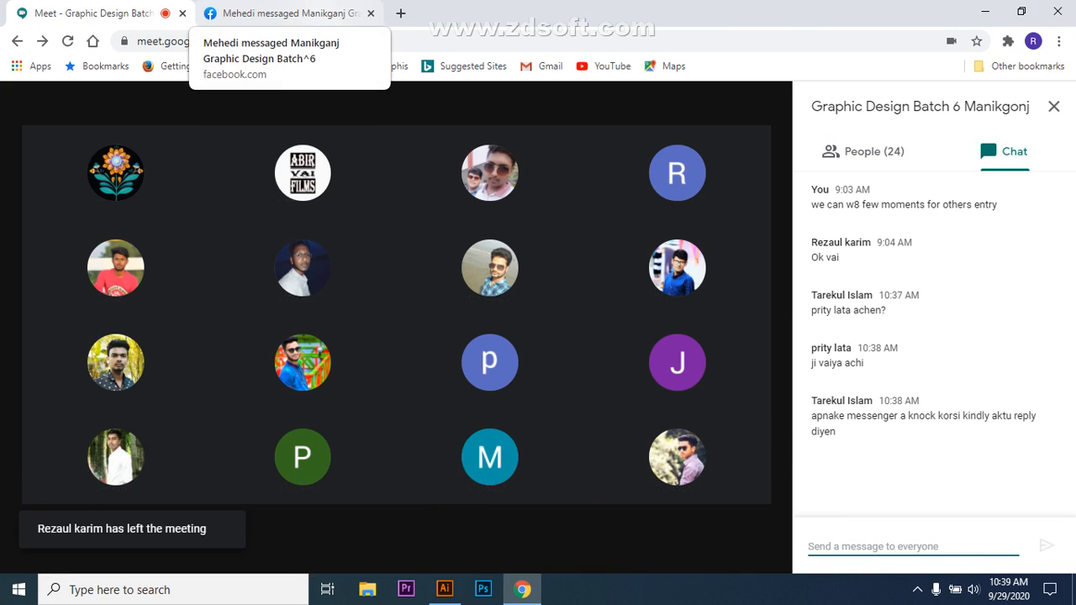
pyautogui.click(286, 13)
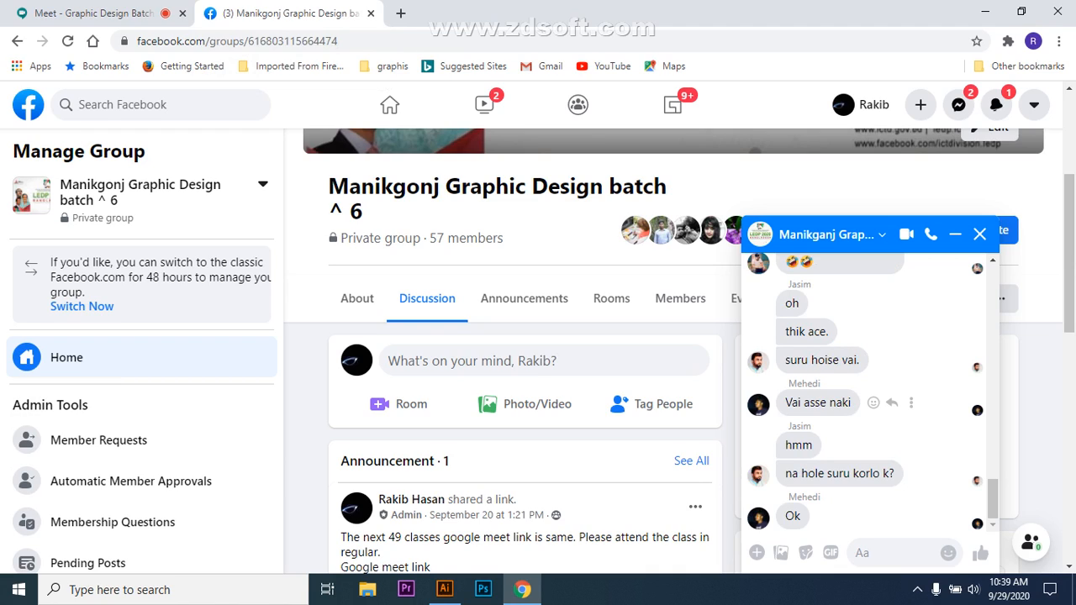
pyautogui.click(92, 12)
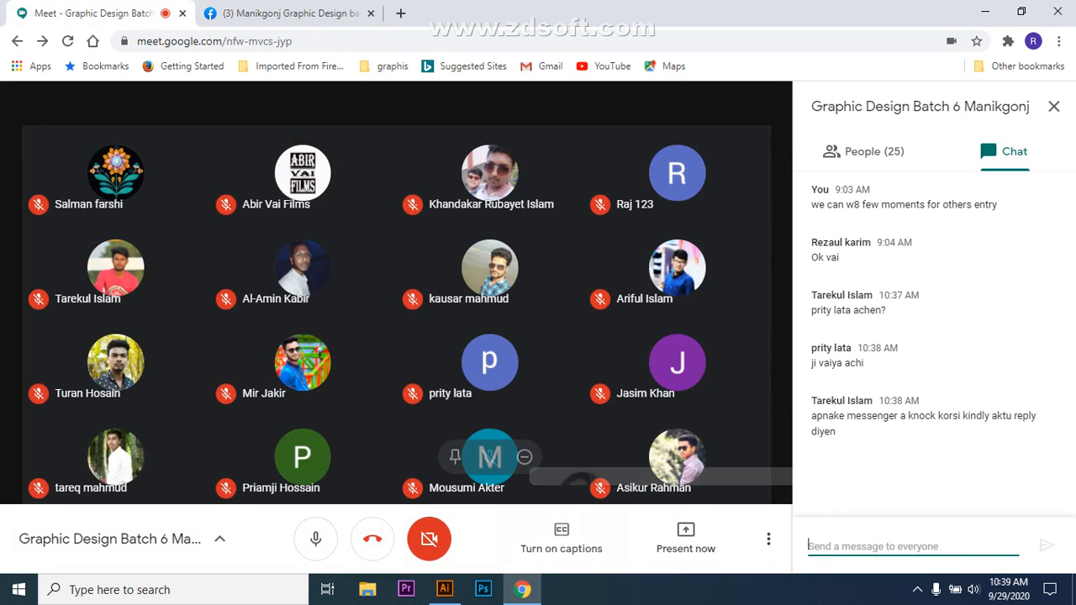
# - Switch to Illustrator
pyautogui.moveTo(444, 589)
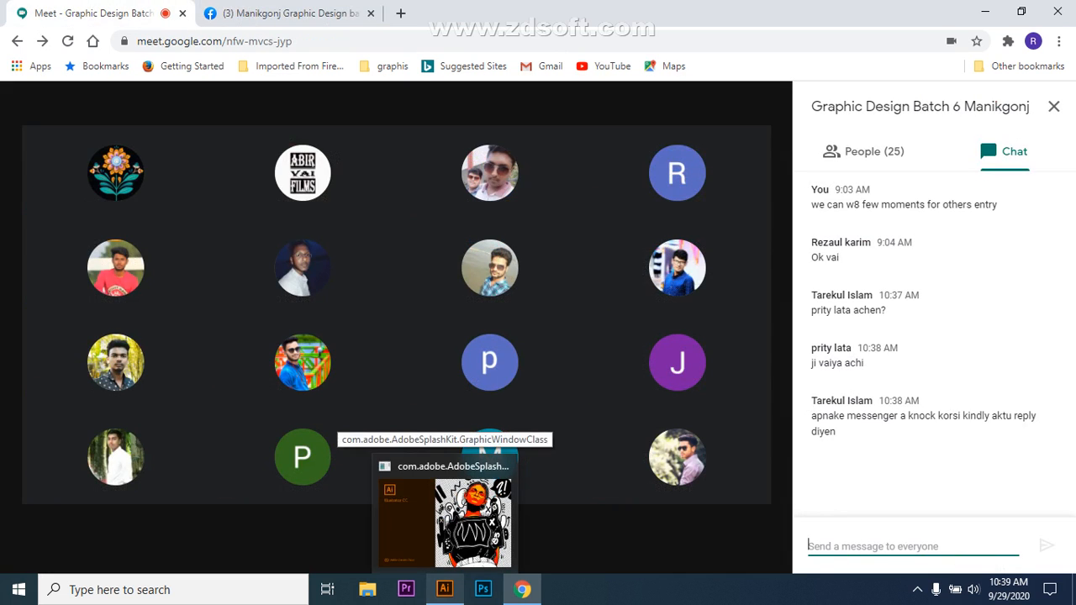
pyautogui.click(444, 523)
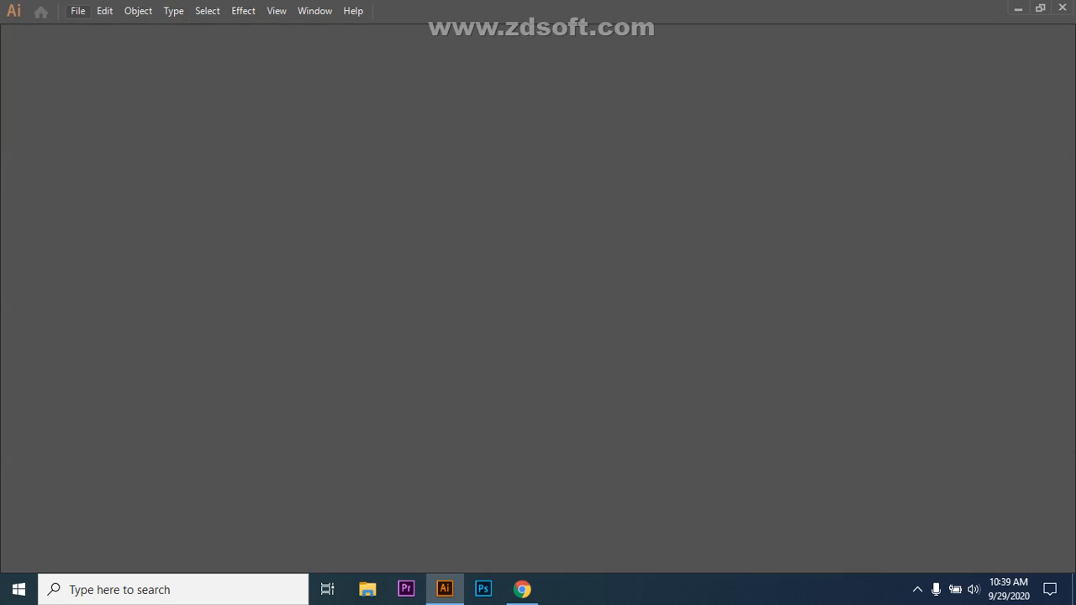
# - Create a new A4 portrait document
pyautogui.click(78, 11)
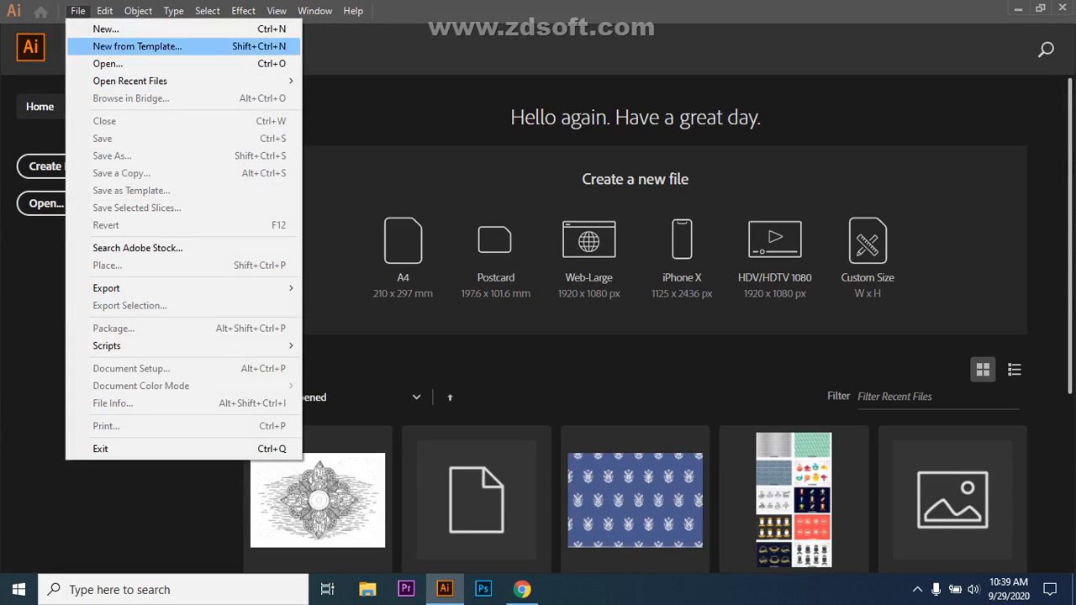
pyautogui.click(106, 30)
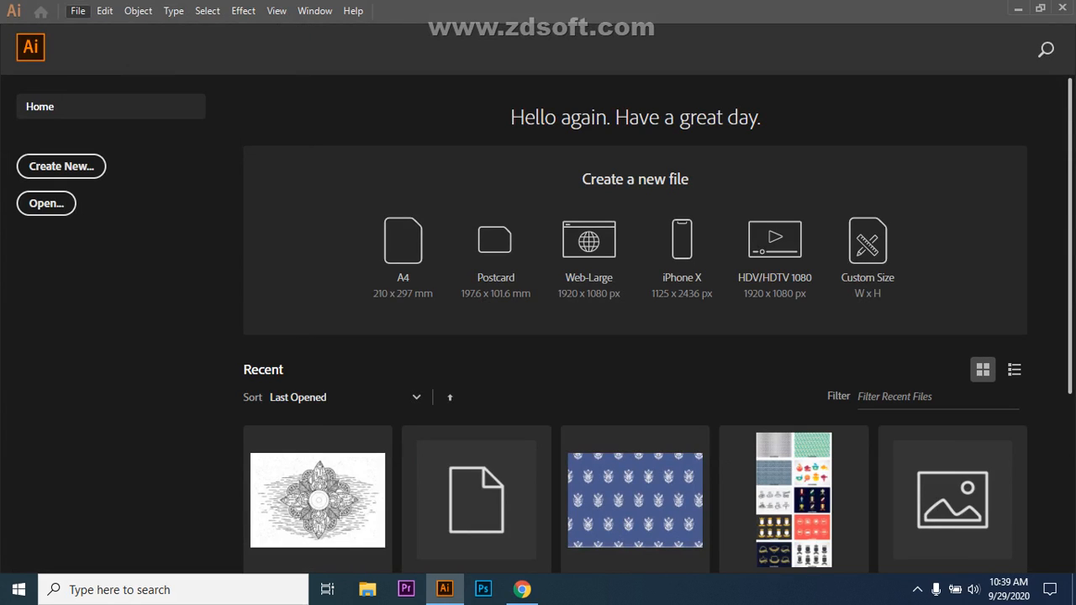
pyautogui.scroll(-1, 403, 176)
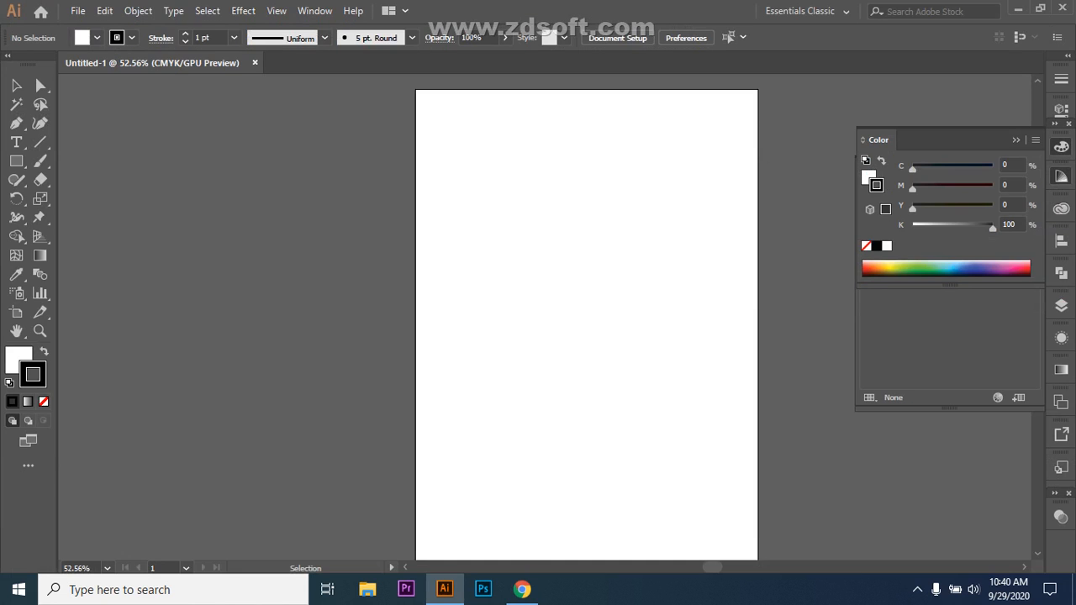
# - Create a new A4 landscape document, 297 x 210 mm, and close the portrait document Untitled-1
pyautogui.click(79, 11)
pyautogui.click(106, 29)
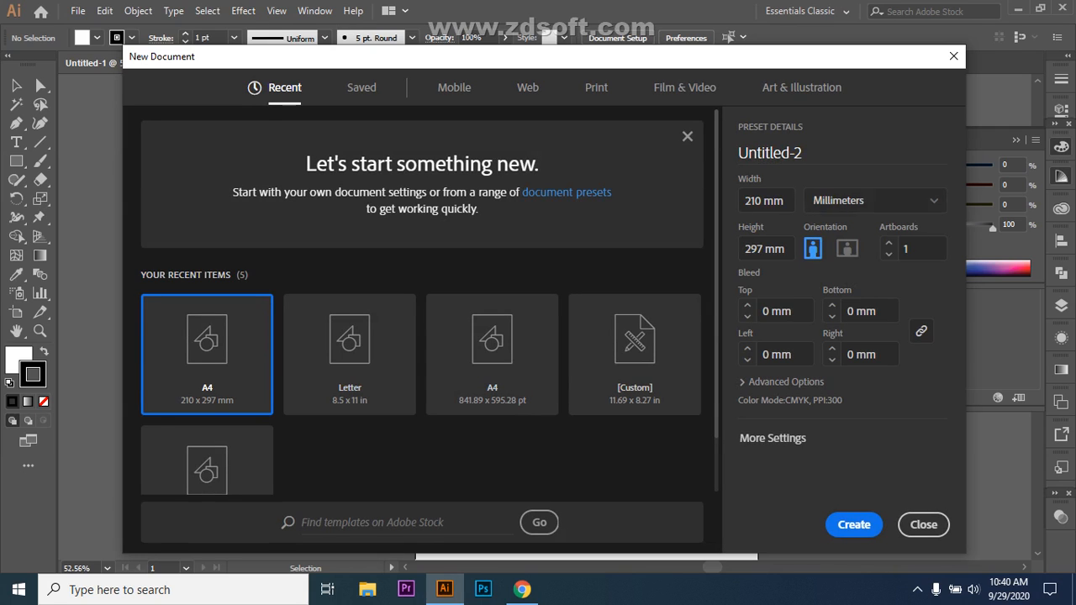
pyautogui.click(848, 248)
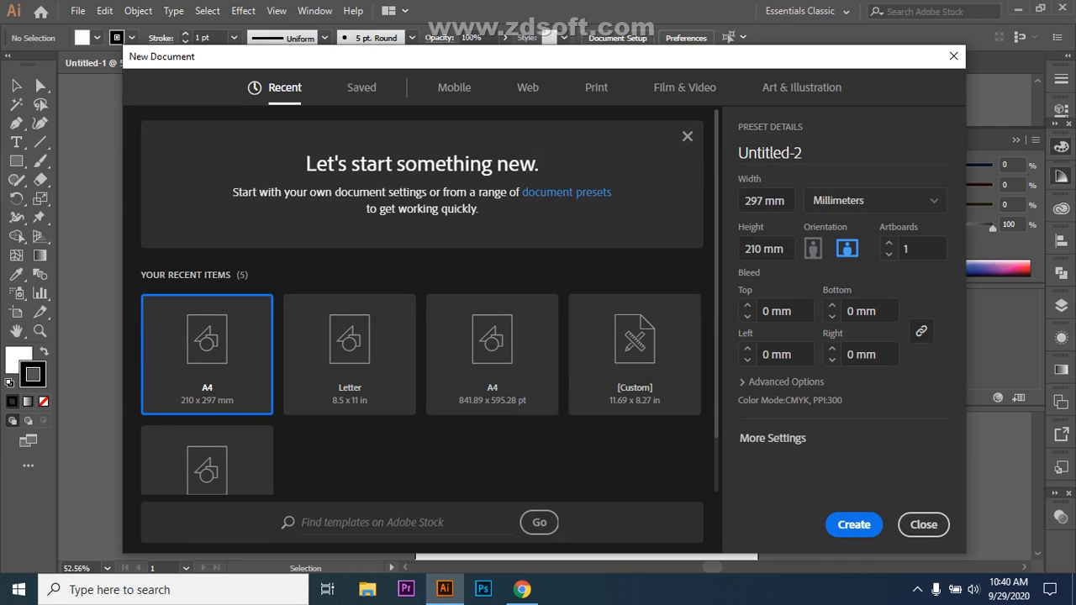
pyautogui.click(854, 525)
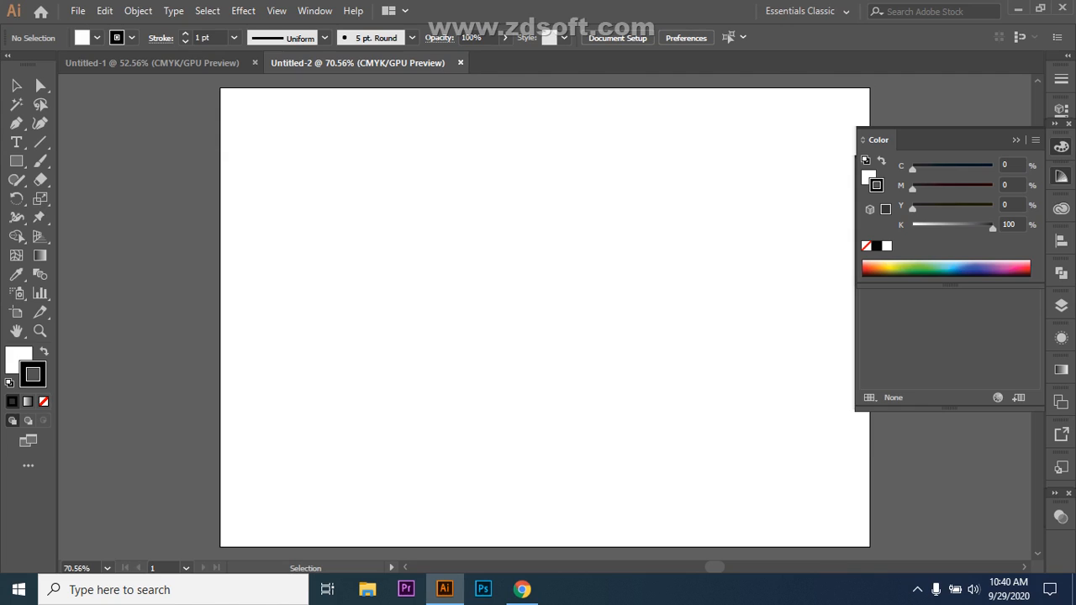
pyautogui.click(255, 63)
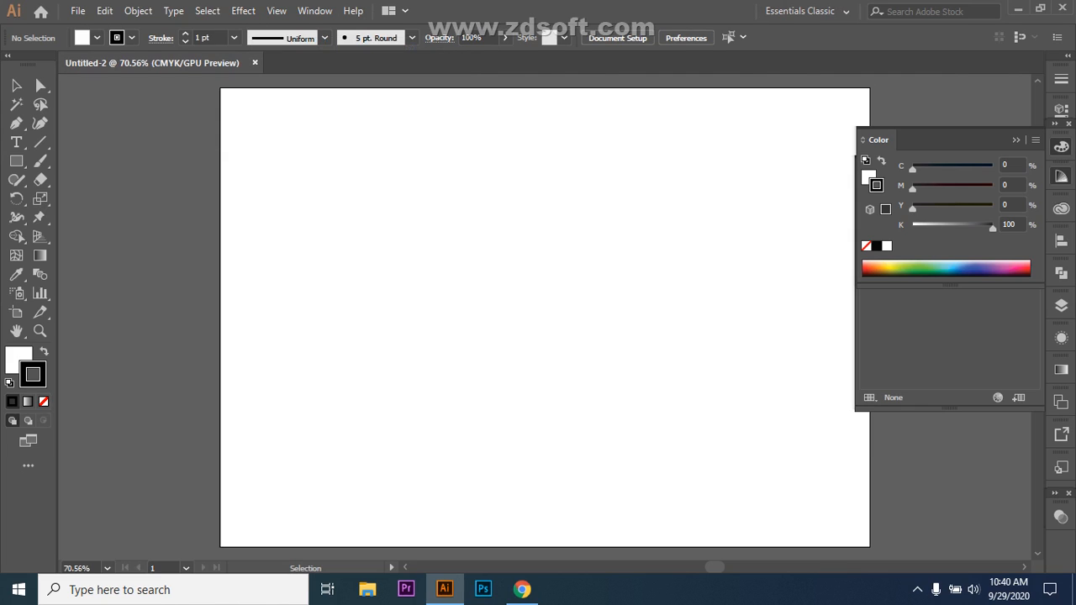
# - Collapse the expanded Color and Color Guide panels to clear the artboard
pyautogui.click(1016, 140)
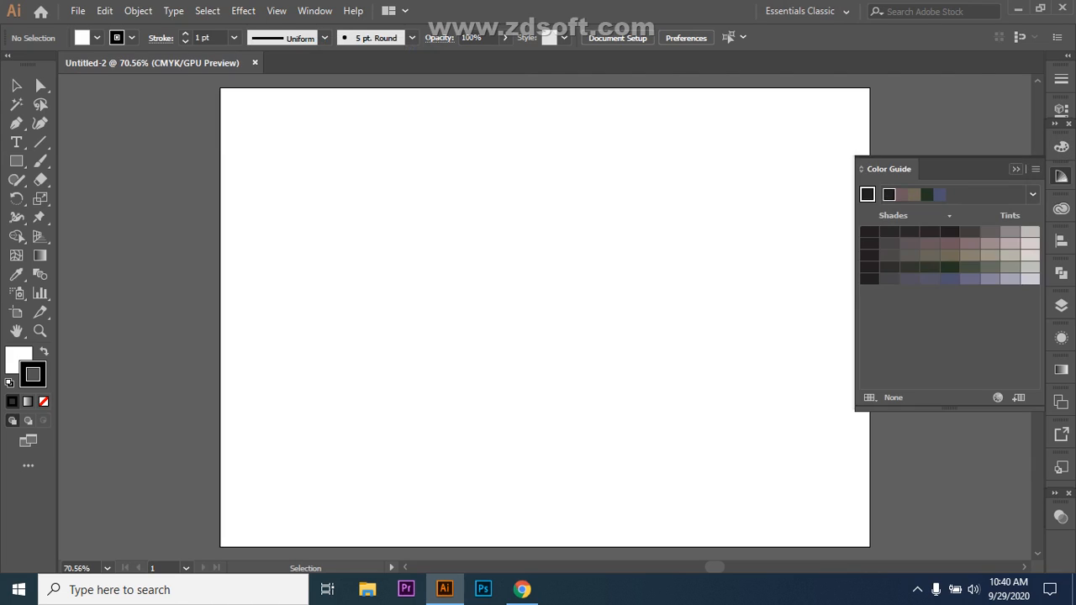
pyautogui.click(1016, 169)
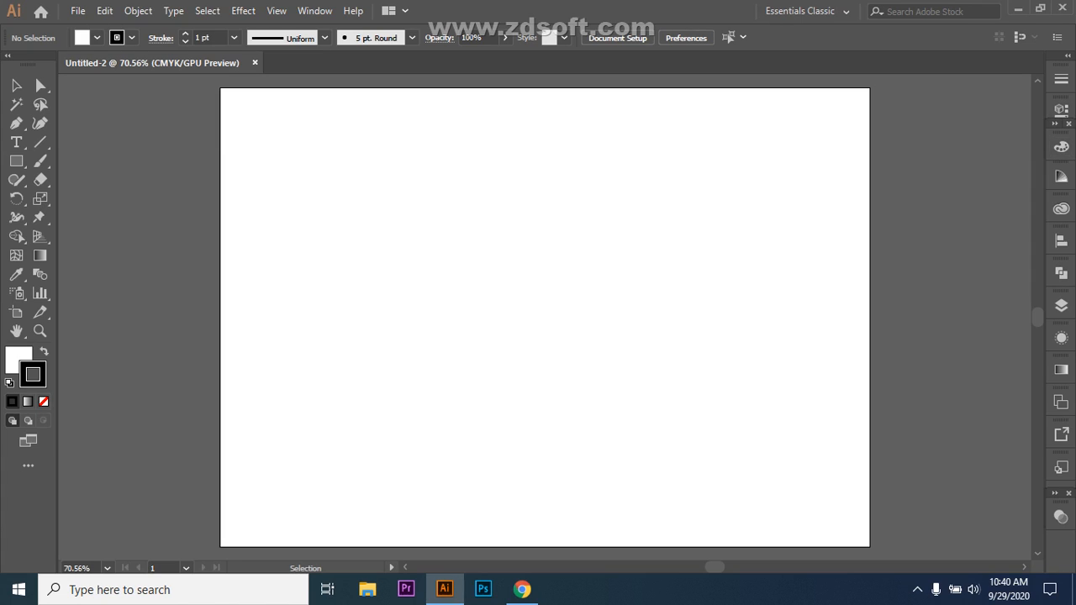
pyautogui.click(1061, 110)
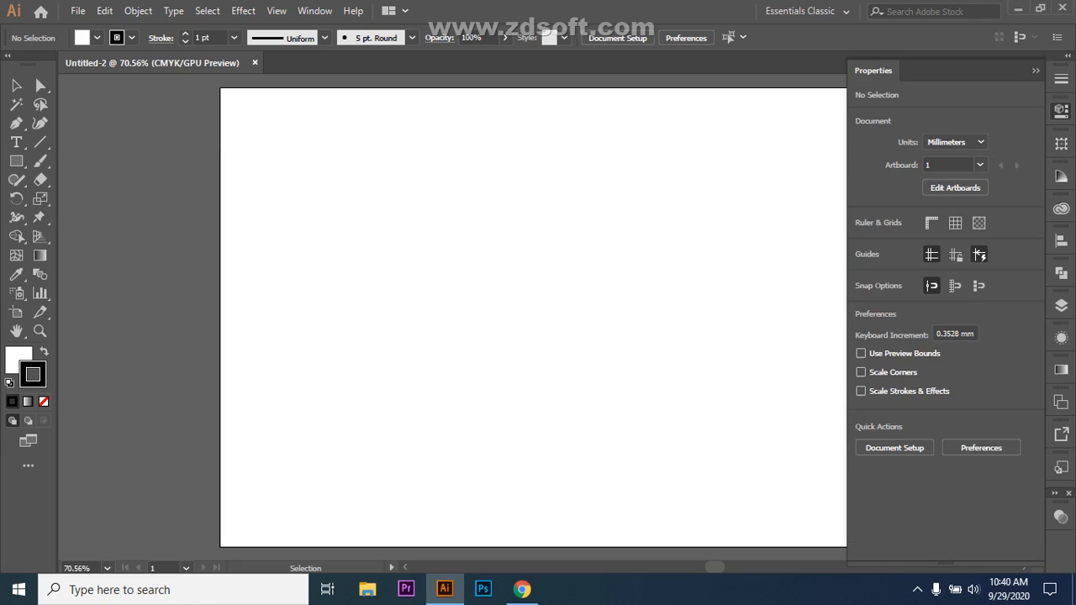
pyautogui.click(1061, 111)
pyautogui.click(1060, 79)
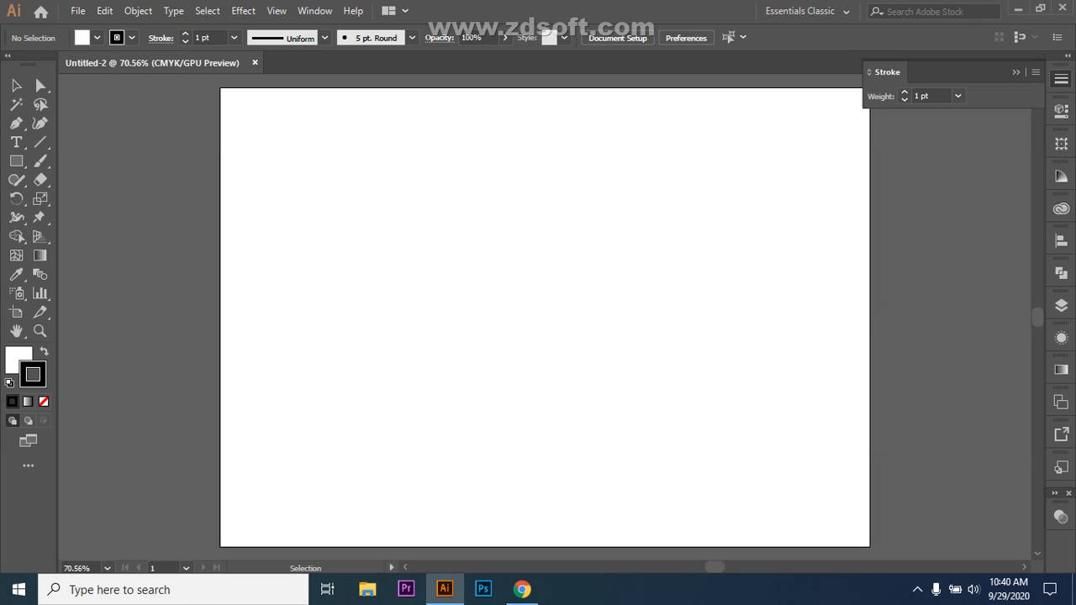
pyautogui.click(1061, 79)
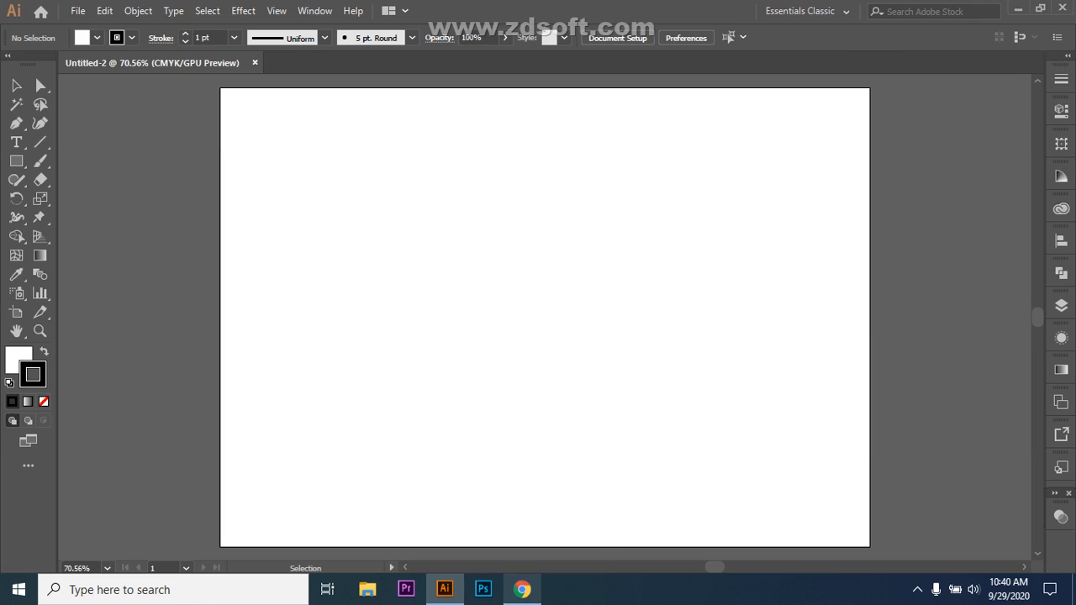
# - Switch to Google Meet in Chrome and present the Illustrator window showing Untitled-2 to the meeting
pyautogui.click(522, 589)
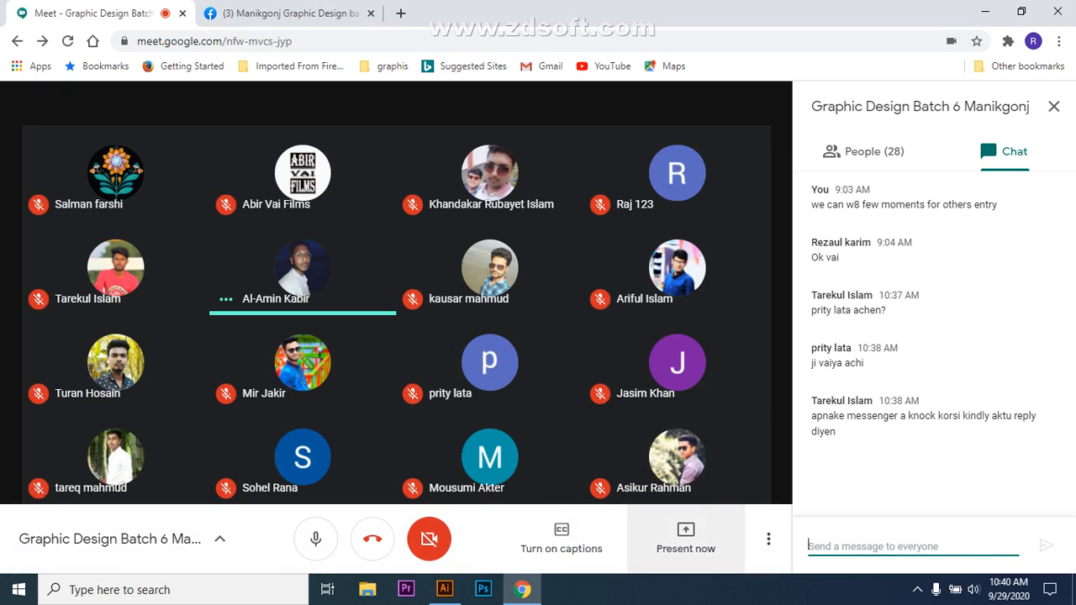
pyautogui.click(686, 538)
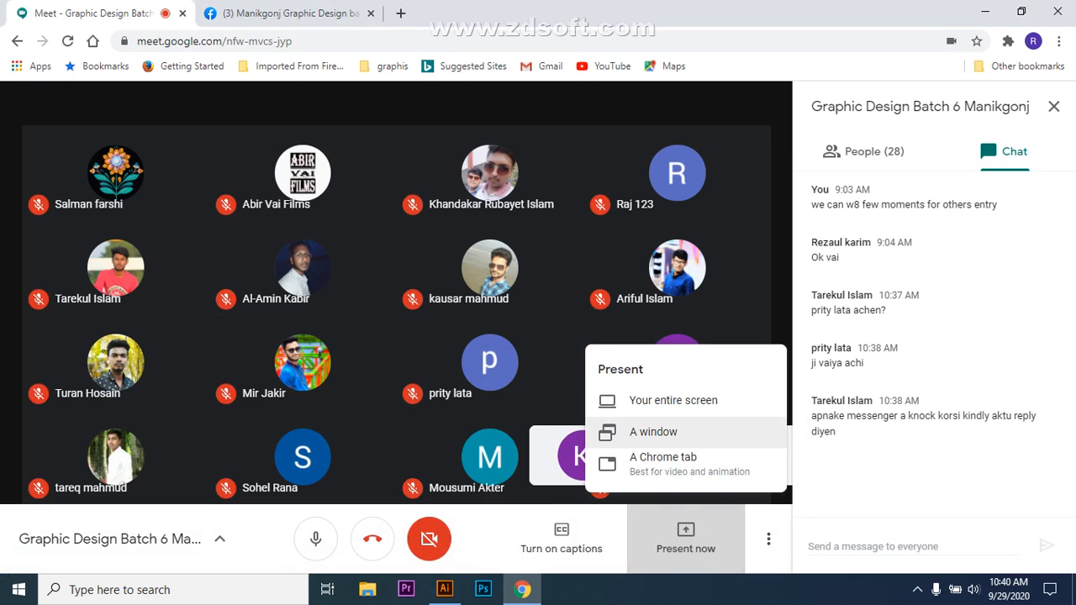
pyautogui.click(653, 431)
pyautogui.click(525, 171)
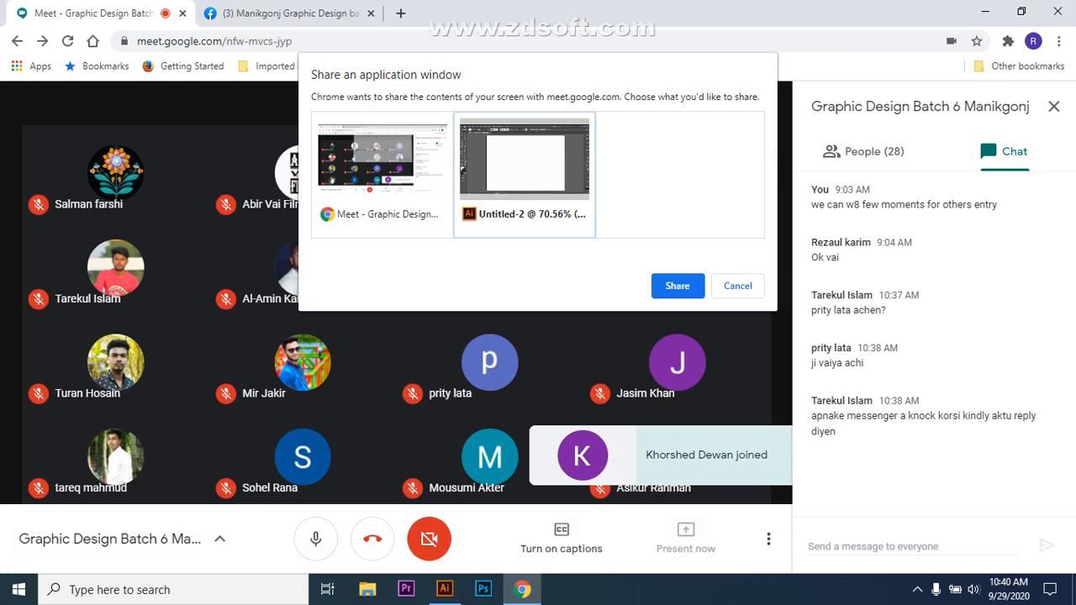
pyautogui.click(677, 285)
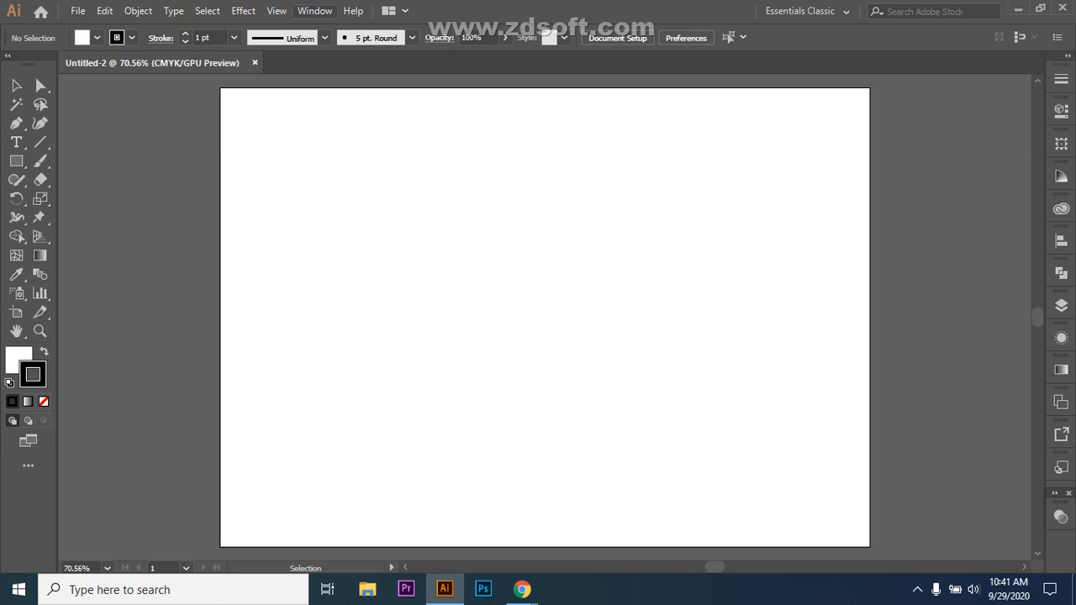
# - Show the Character panel from the Type panel group
pyautogui.click(314, 11)
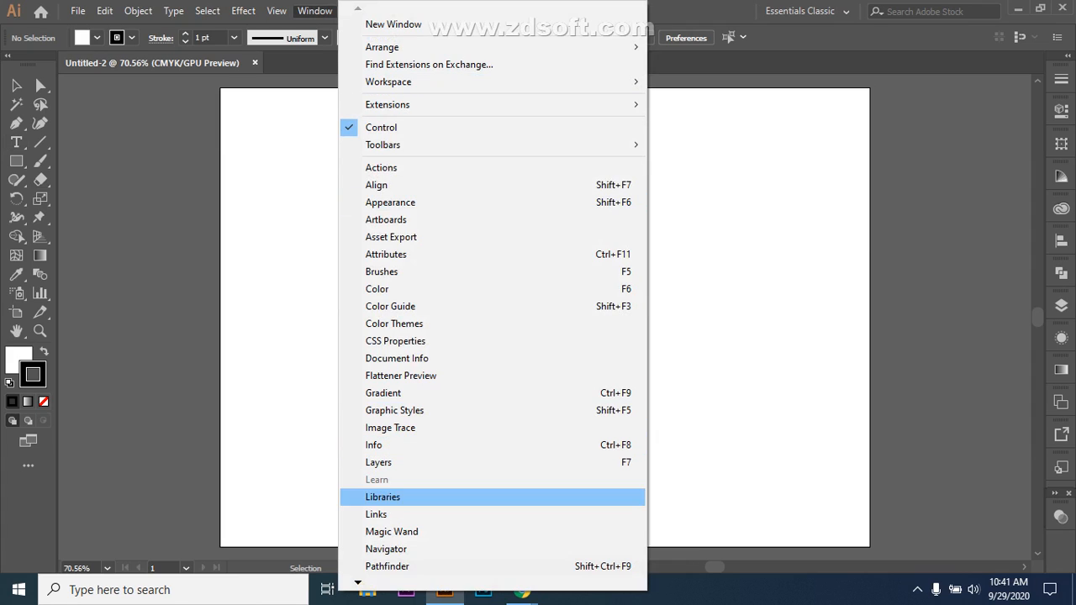
pyautogui.scroll(-5, 492, 296)
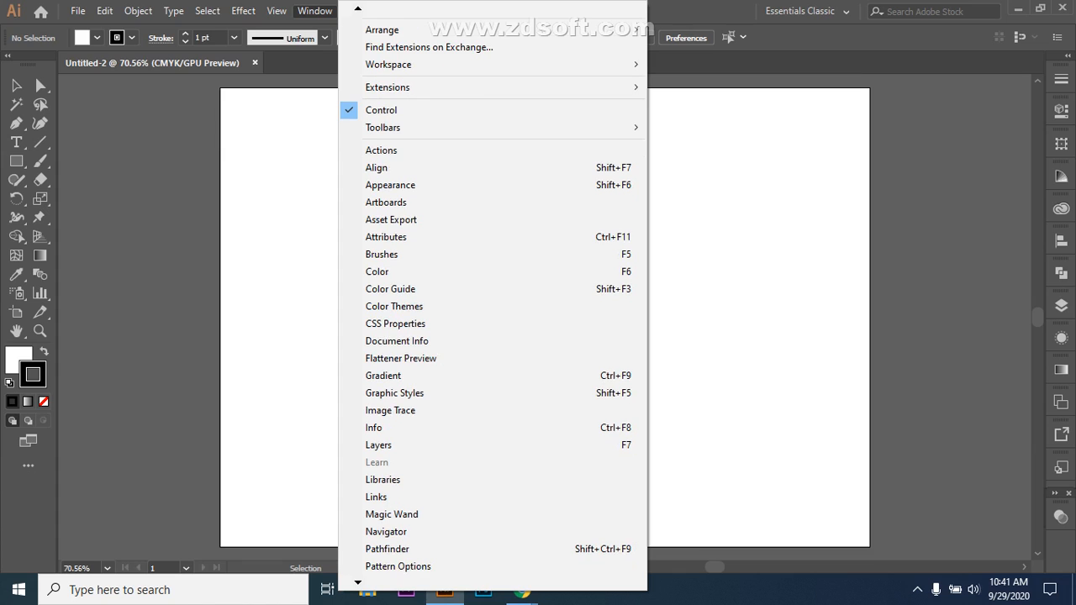
pyautogui.scroll(-5, 492, 295)
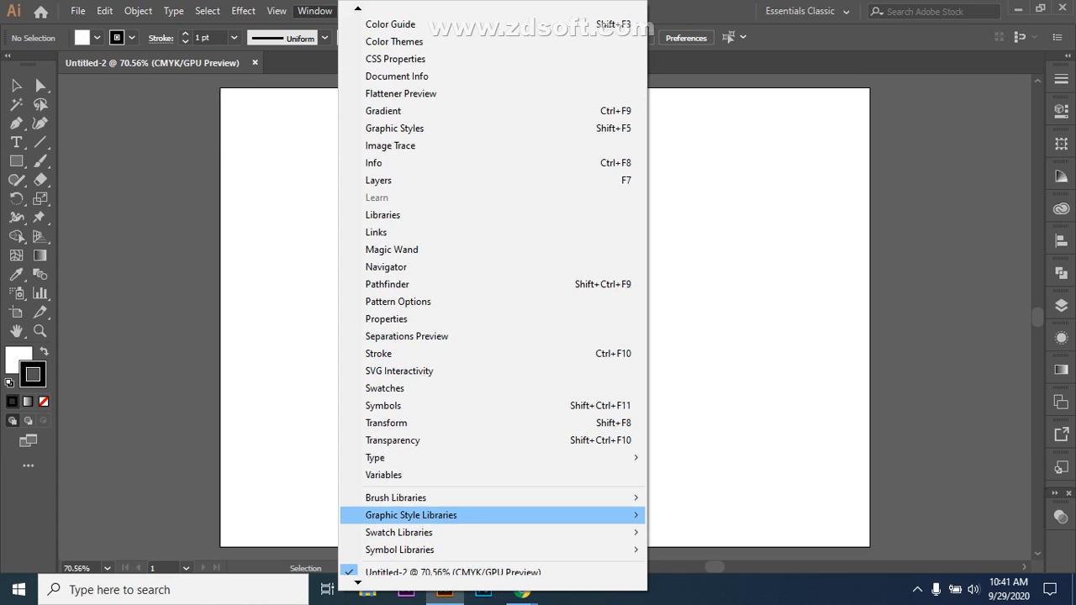
pyautogui.moveTo(493, 458)
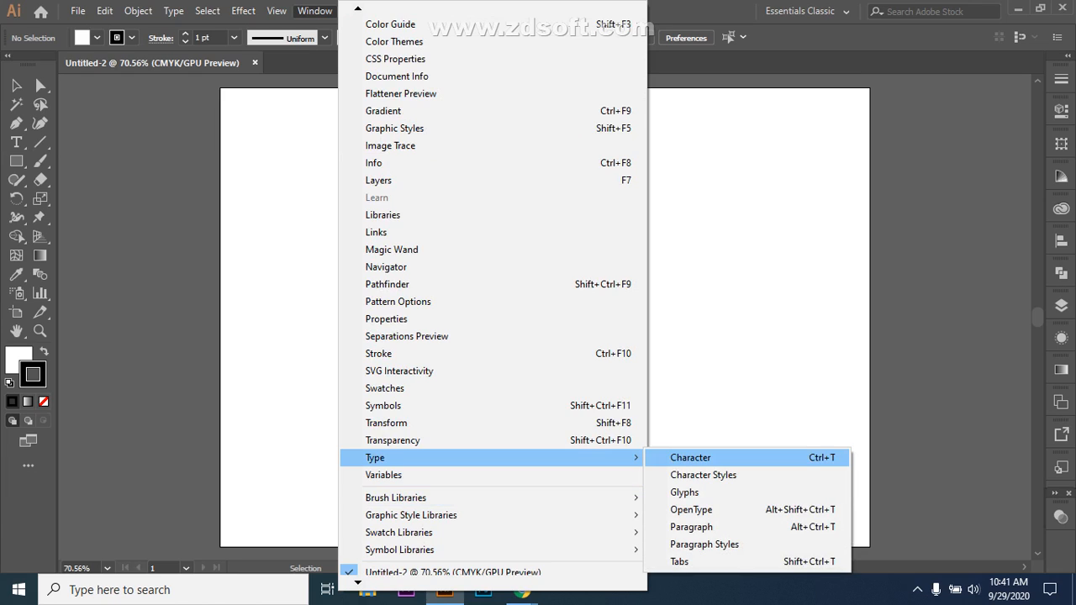
pyautogui.click(690, 457)
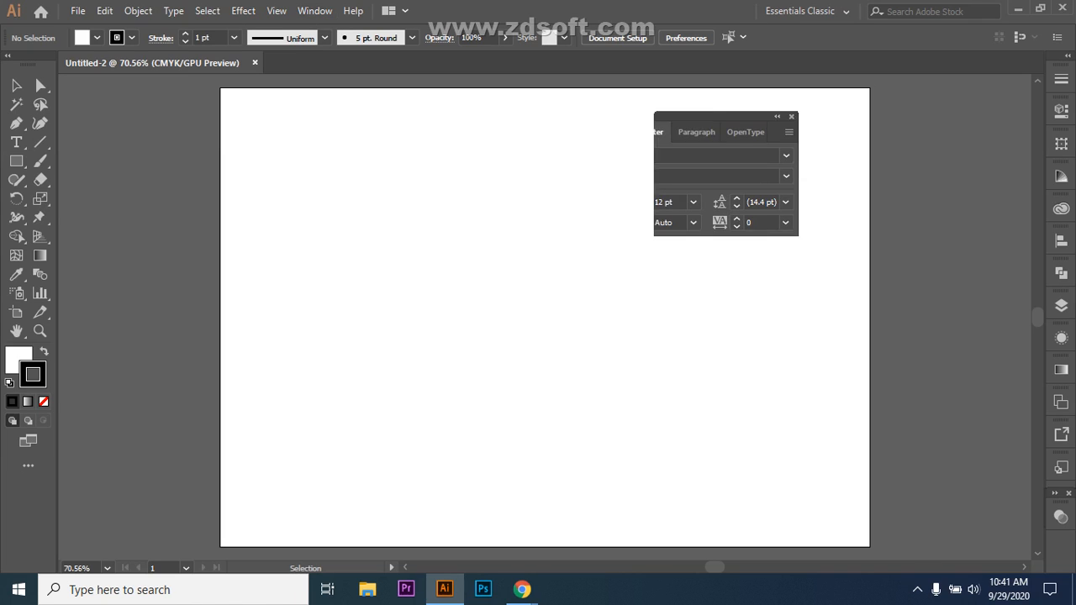
# - Collapse the Character, Paragraph and OpenType panel group and dock it beside the existing panel column
pyautogui.moveTo(733, 117); pyautogui.dragTo(946, 114)
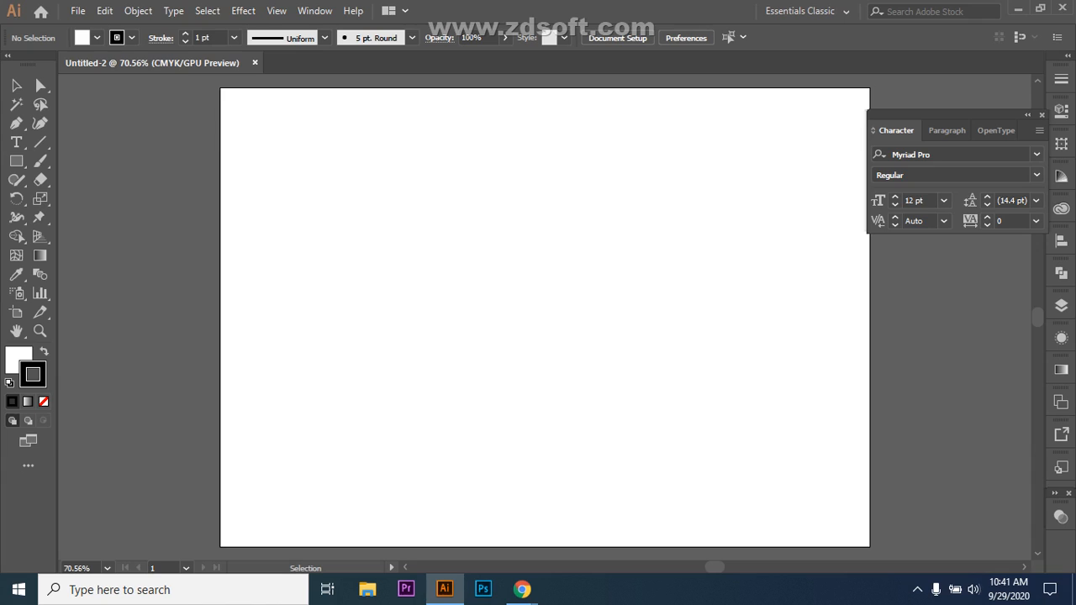
pyautogui.click(1027, 116)
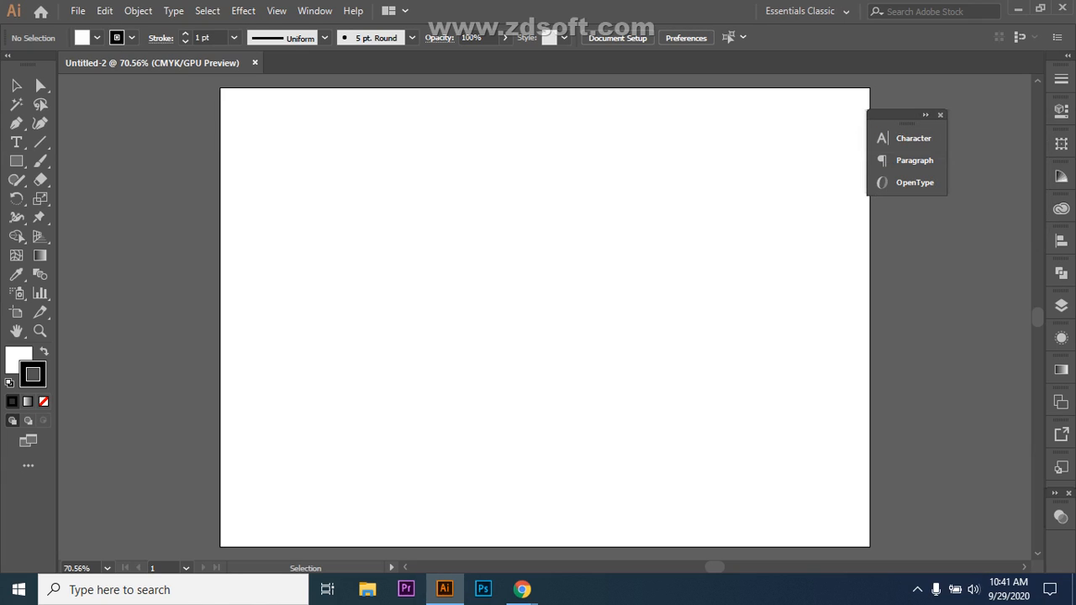
pyautogui.moveTo(906, 115); pyautogui.dragTo(1034, 537)
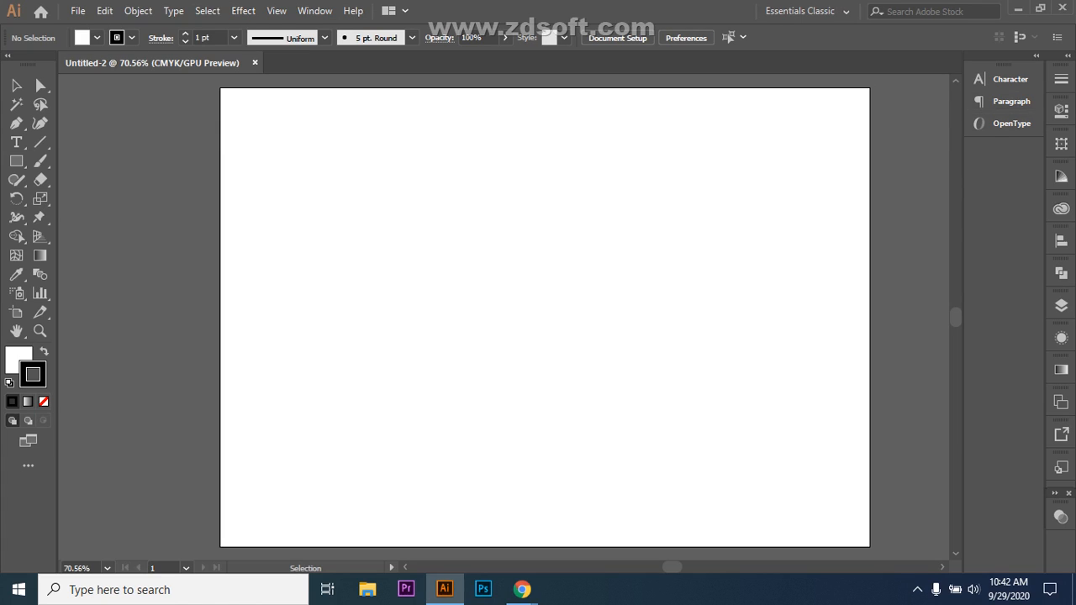
# - Place a point text object with the default "Lorem ipsum" placeholder in the artboard's upper-left area using the Type tool
pyautogui.click(16, 142)
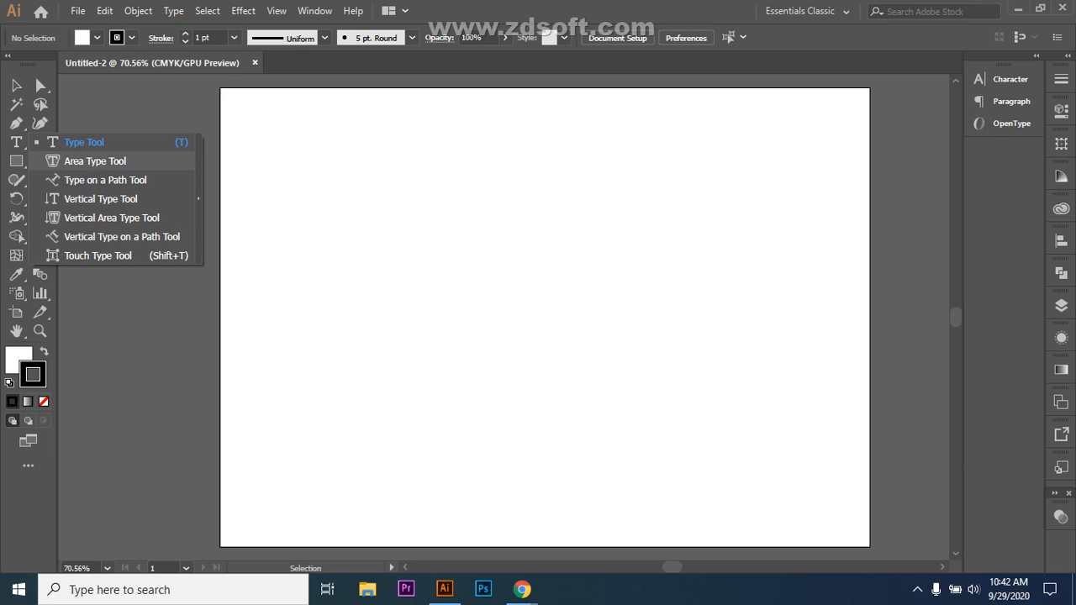
pyautogui.click(84, 142)
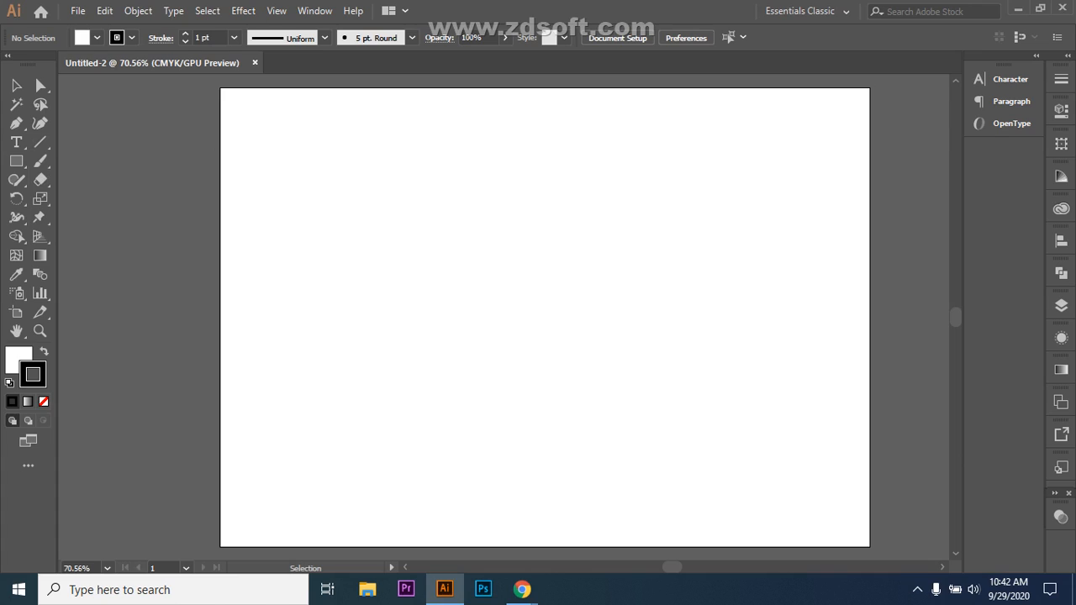
pyautogui.press('t')
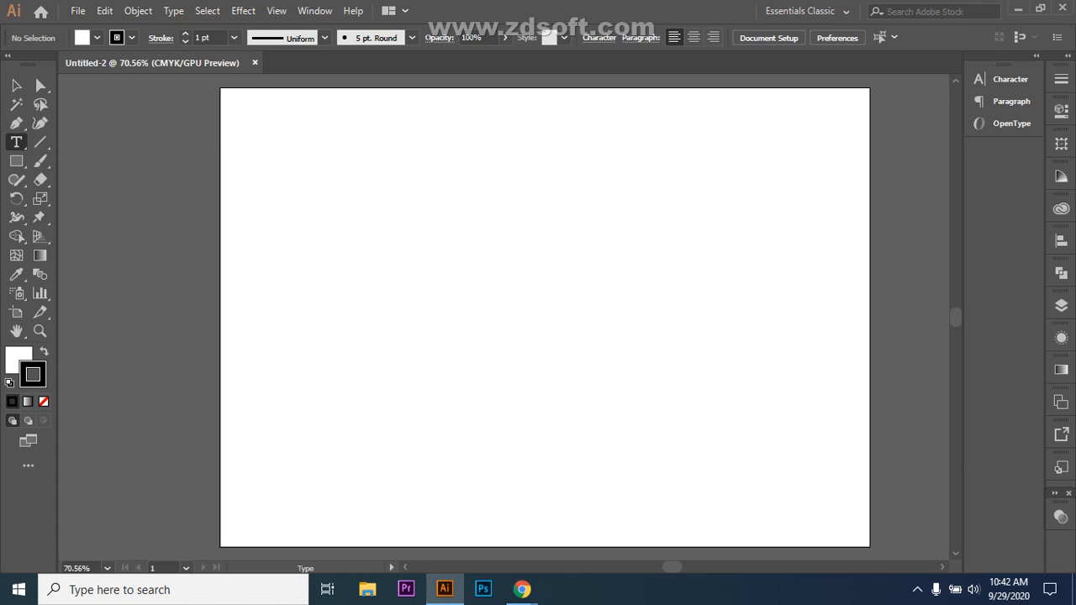
pyautogui.click(320, 190)
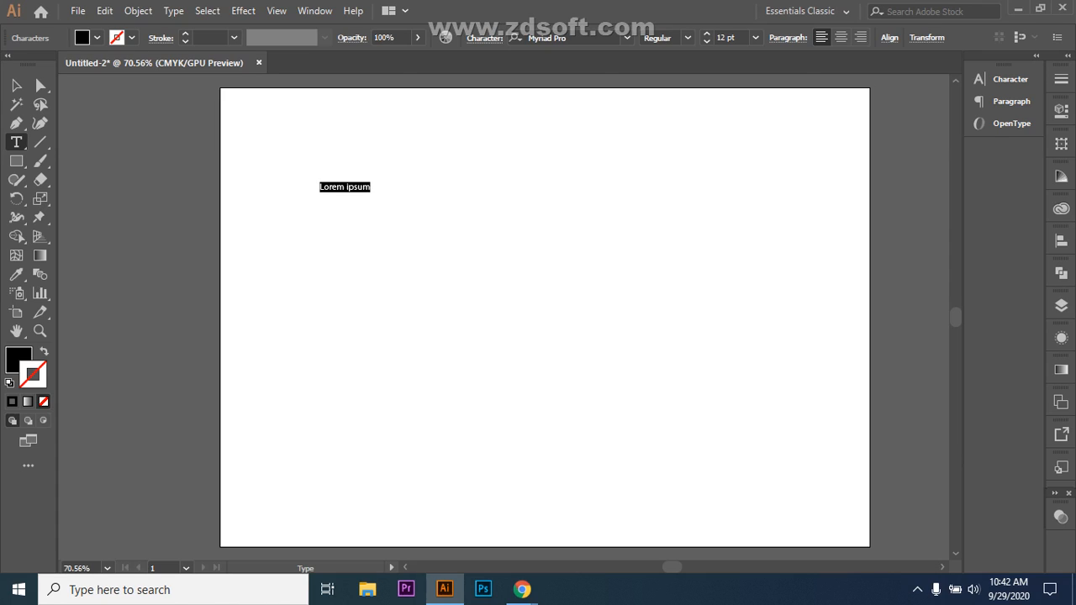
# - Set the font size of the "Lorem ipsum" placeholder text to 72 pt
pyautogui.click(370, 186)
pyautogui.moveTo(320, 186); pyautogui.dragTo(371, 187)
pyautogui.click(755, 37)
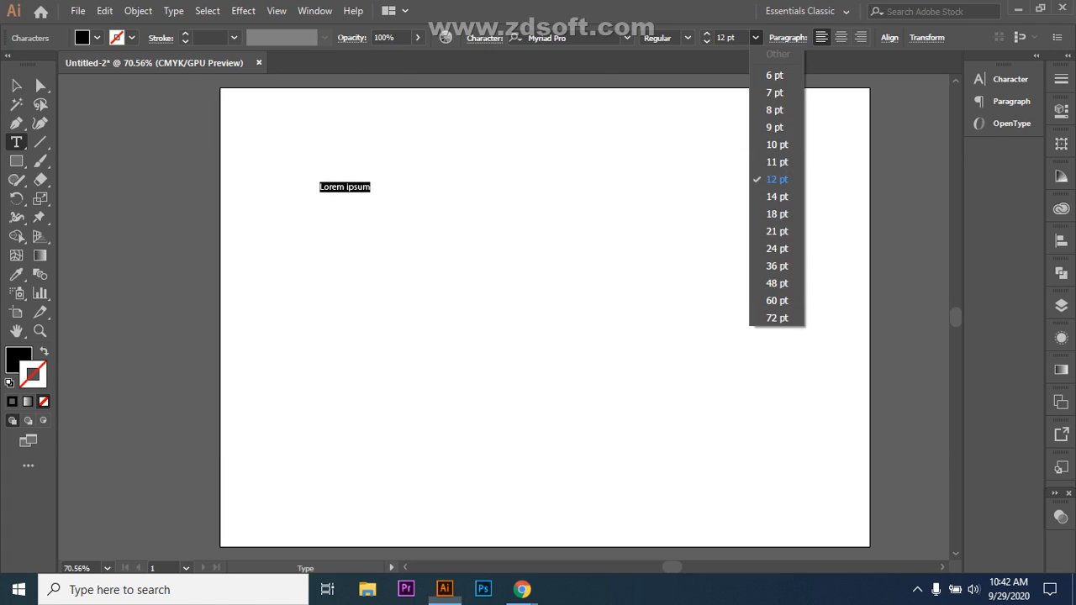
pyautogui.click(777, 318)
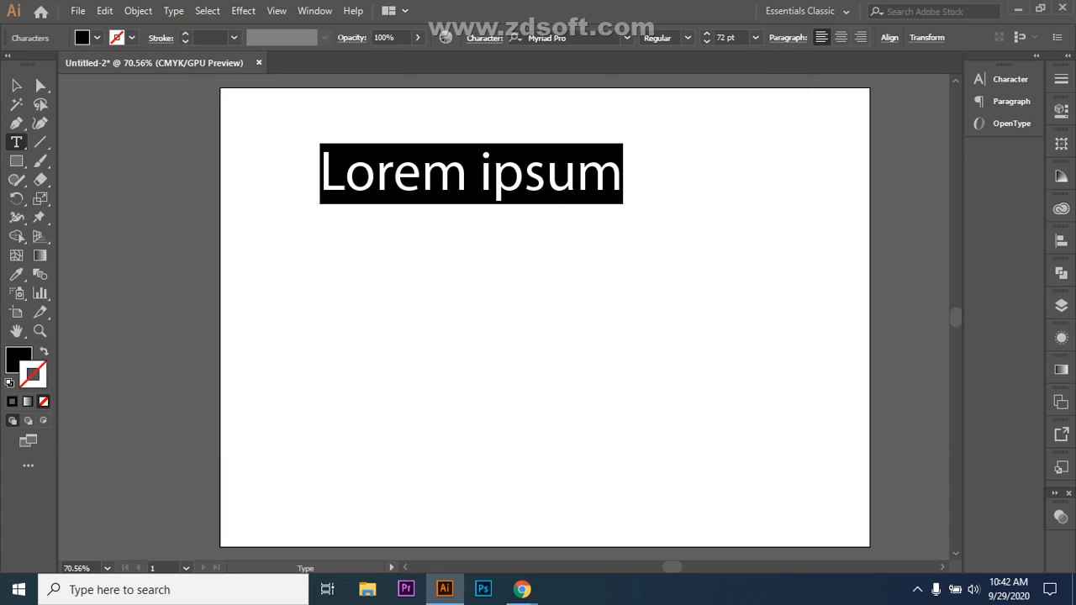
# - Try enlarging the "Lorem ipsum" text by its bounding box twice, undoing each resize, and deselect it
pyautogui.click(16, 85)
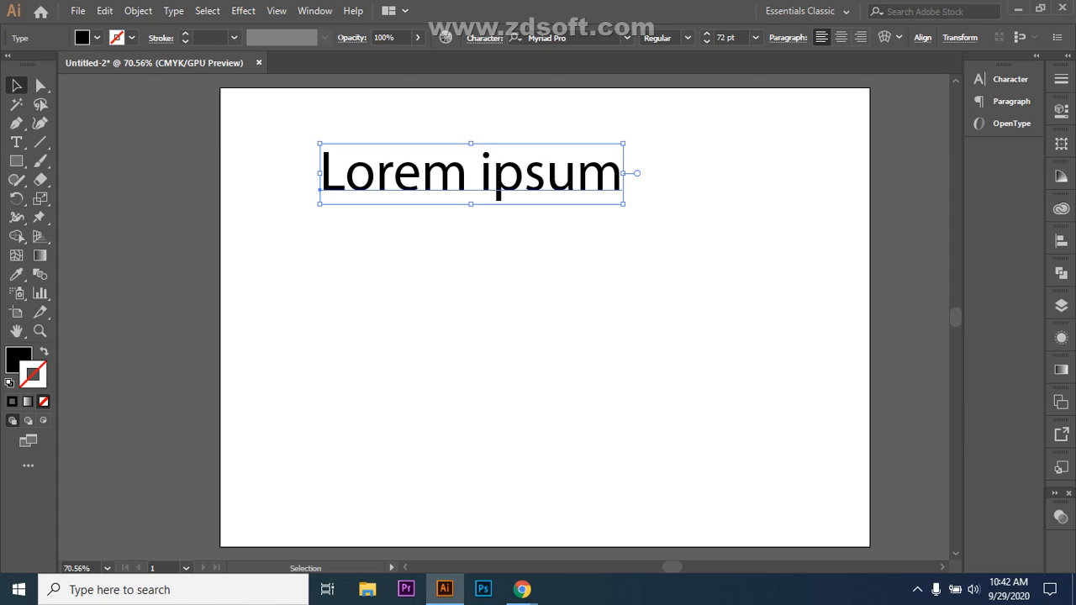
pyautogui.moveTo(623, 203); pyautogui.dragTo(829, 386)
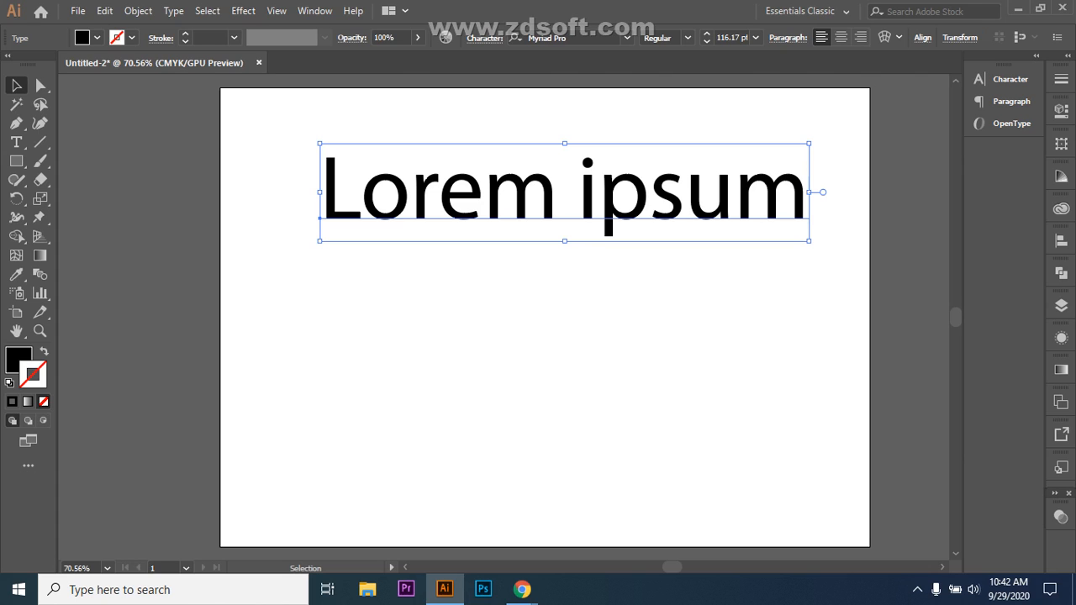
pyautogui.hotkey('ctrl', 'z')
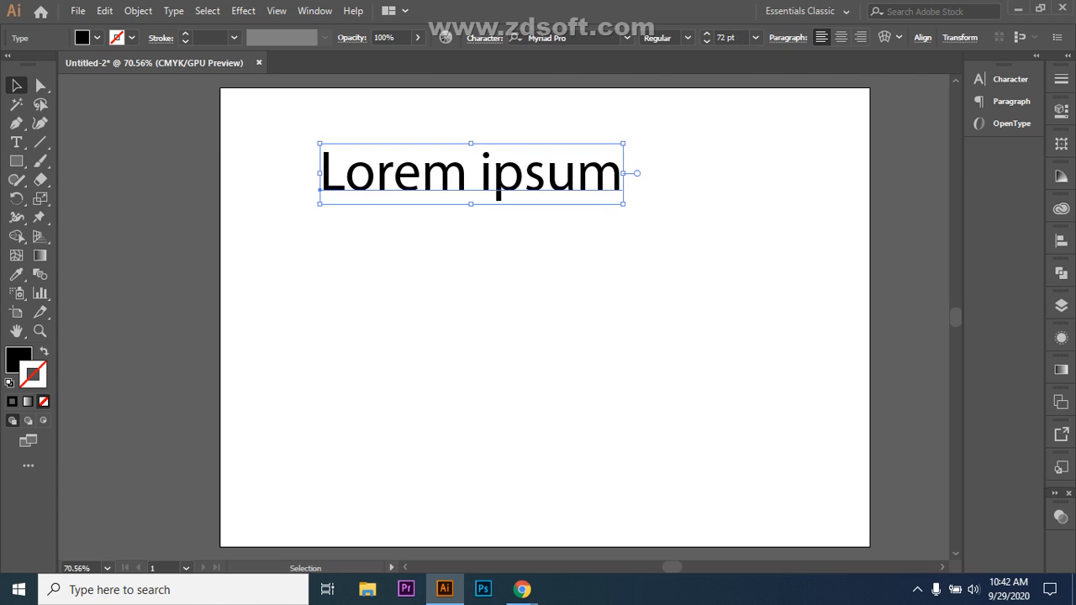
pyautogui.moveTo(623, 204); pyautogui.dragTo(667, 334)
pyautogui.hotkey('ctrl', 'z')
pyautogui.hotkey('ctrl', 'shift', 'a')
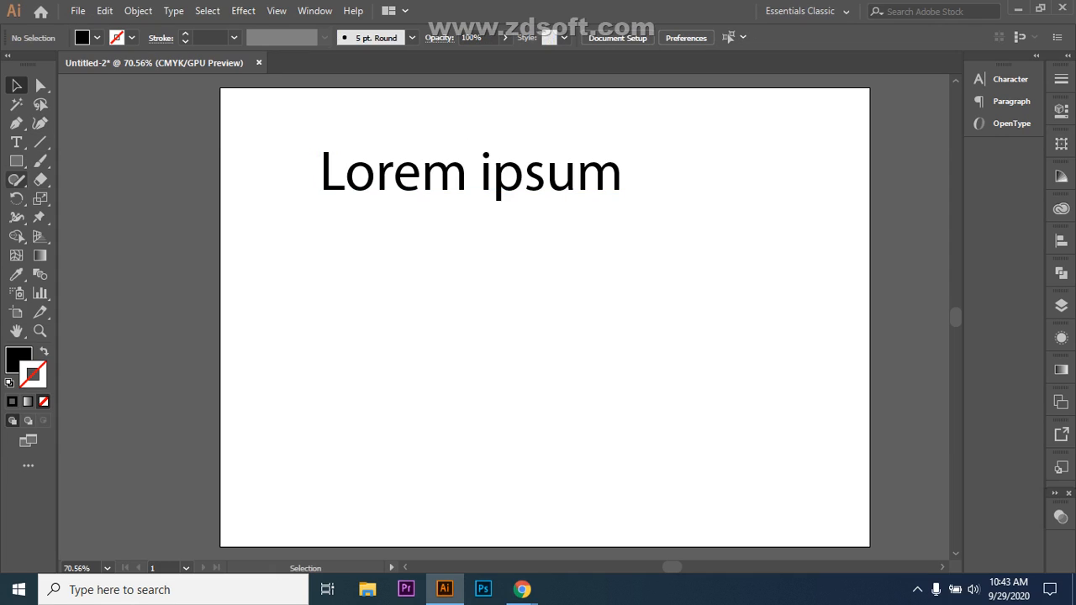
# - Try to place text on the empty artboard below "Lorem ipsum" using the Area Type tool
pyautogui.click(16, 142)
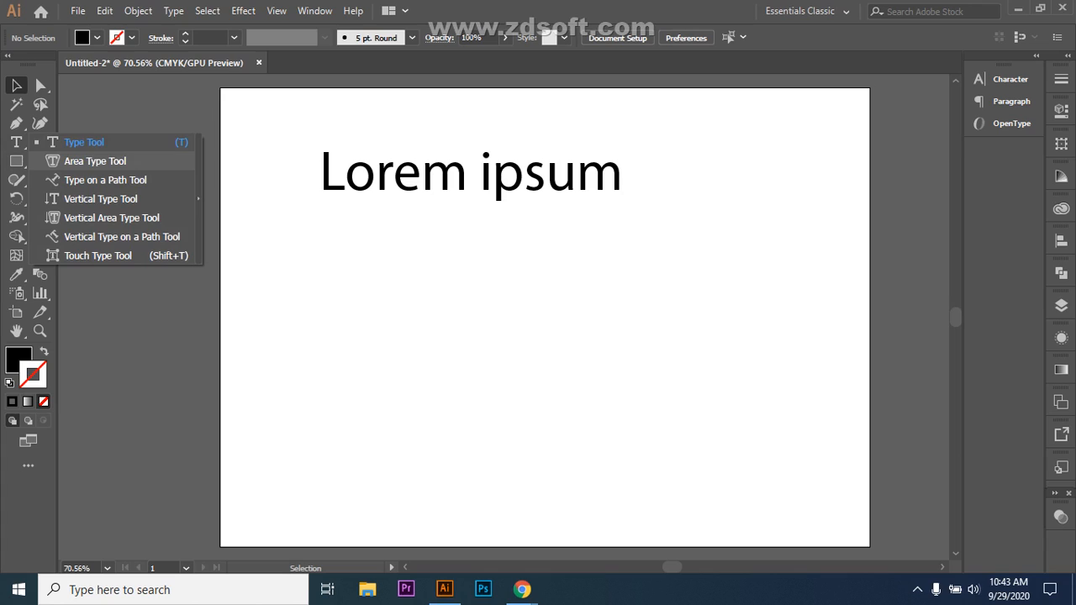
pyautogui.click(95, 160)
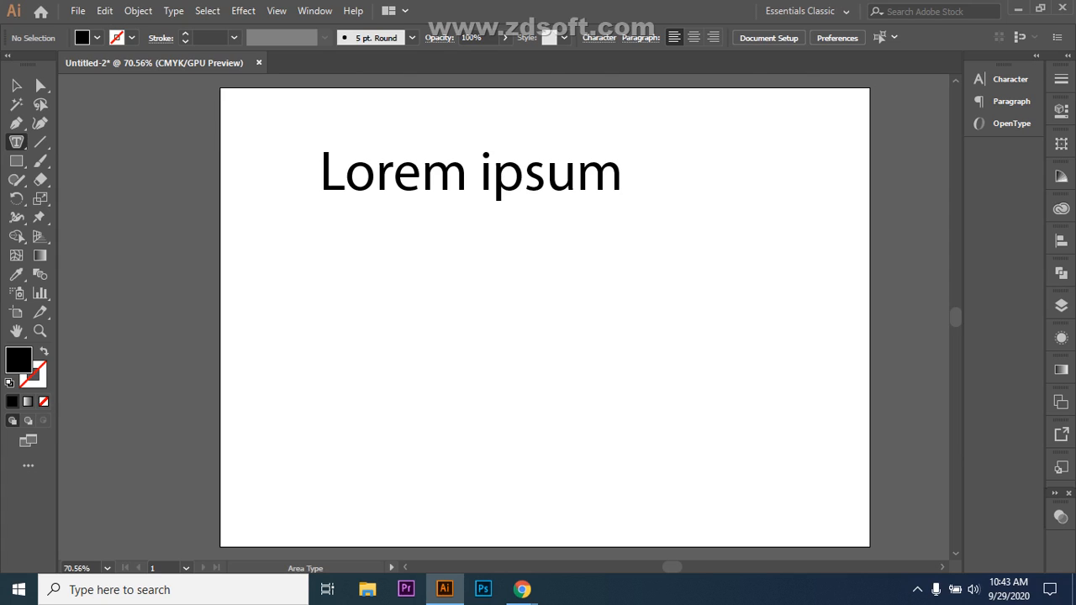
pyautogui.click(471, 286)
pyautogui.press('Return')
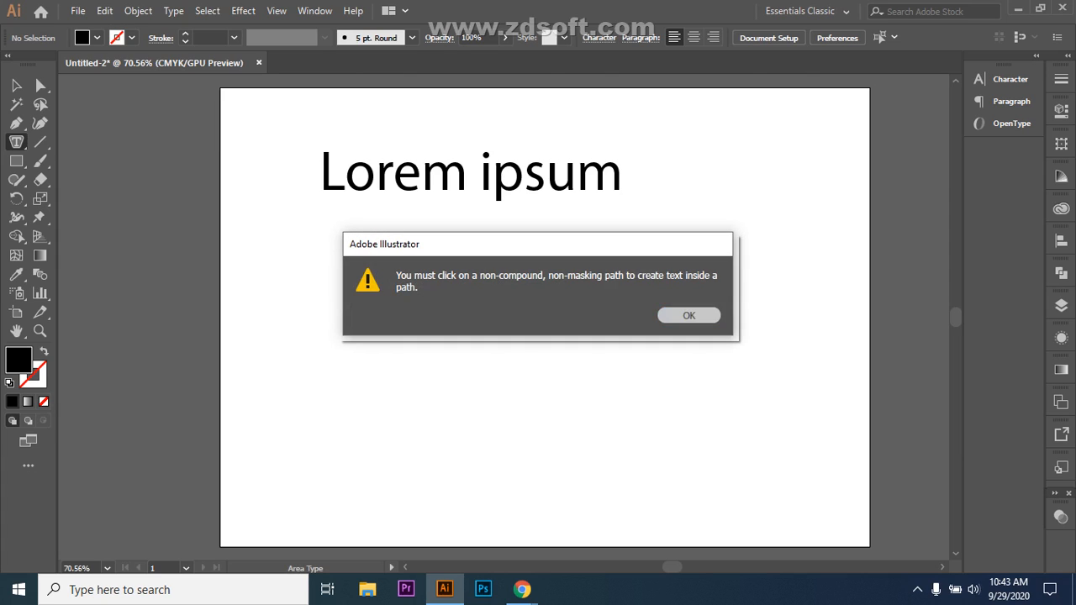
pyautogui.click(471, 285)
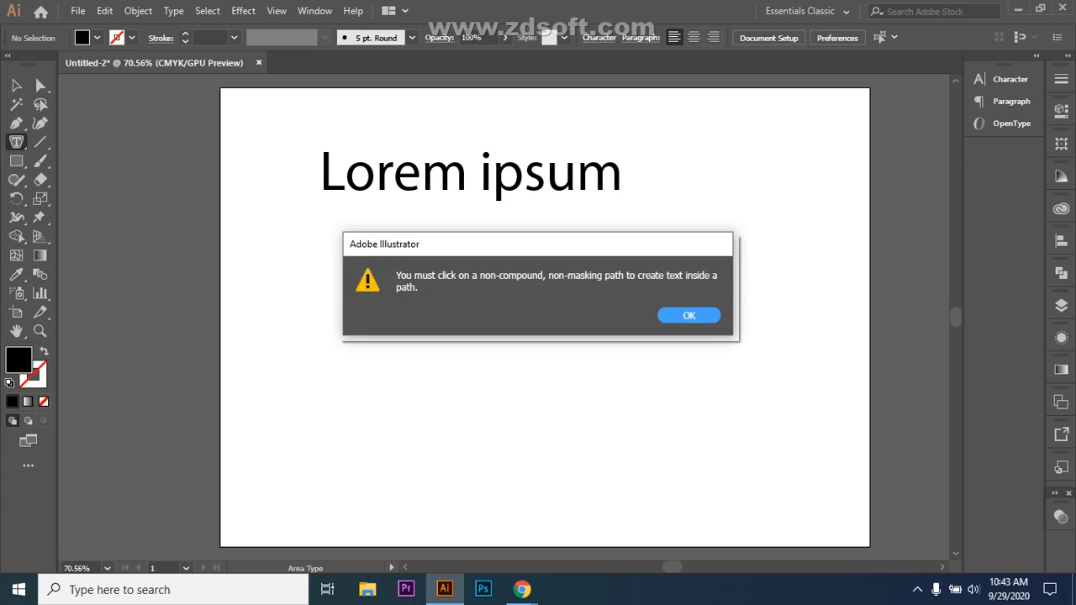
pyautogui.press('Return')
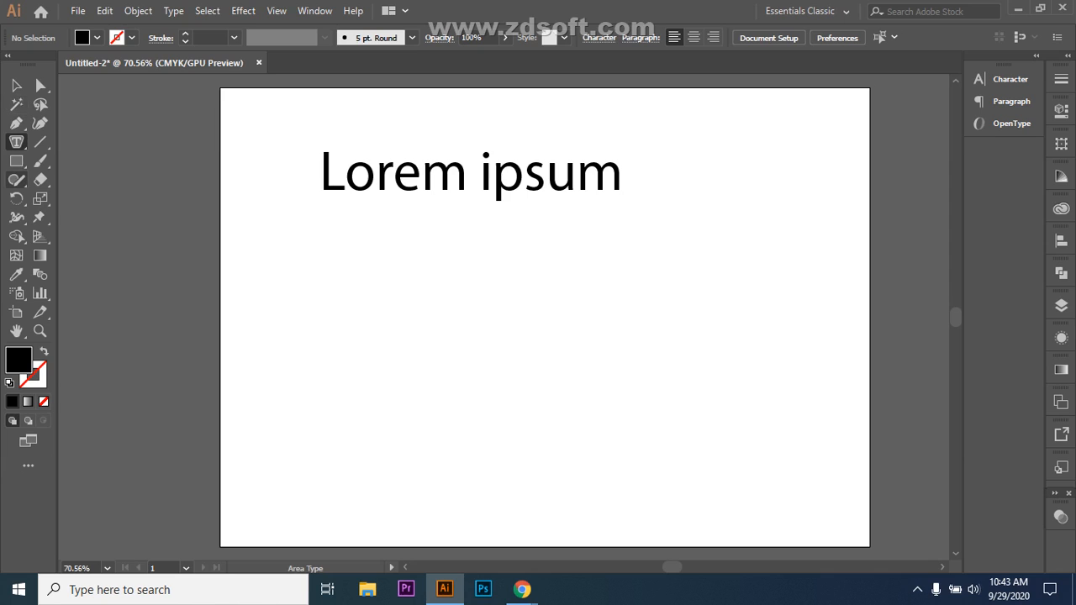
# - Draw a wide rectangle below the text with a 1 pt black outline and no fill, and convert it into a placeholder area-type frame
pyautogui.rightClick(16, 161)
pyautogui.click(94, 161)
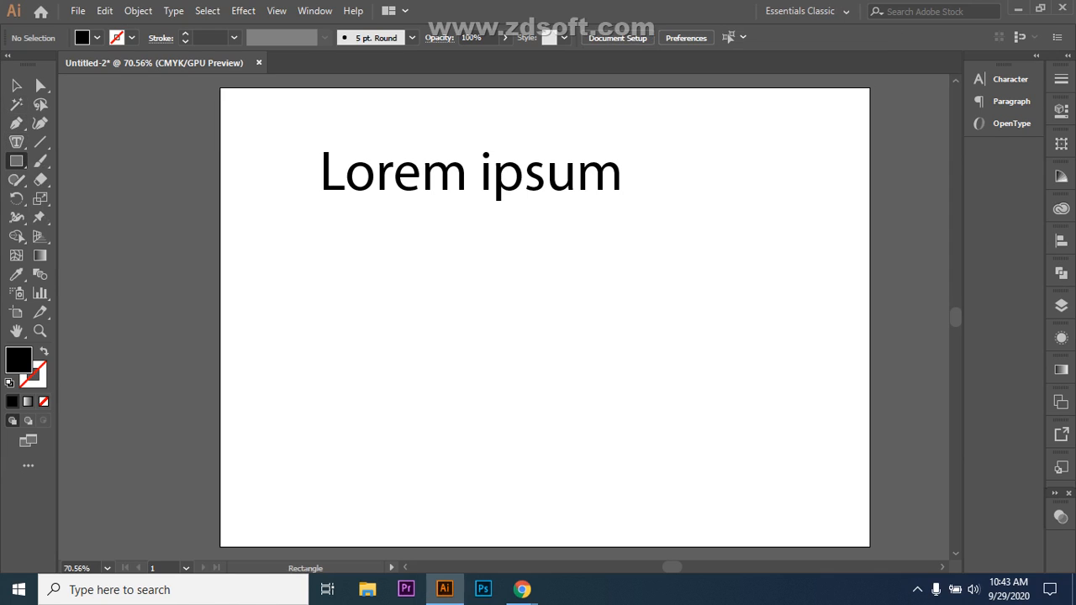
pyautogui.moveTo(393, 276); pyautogui.dragTo(678, 382)
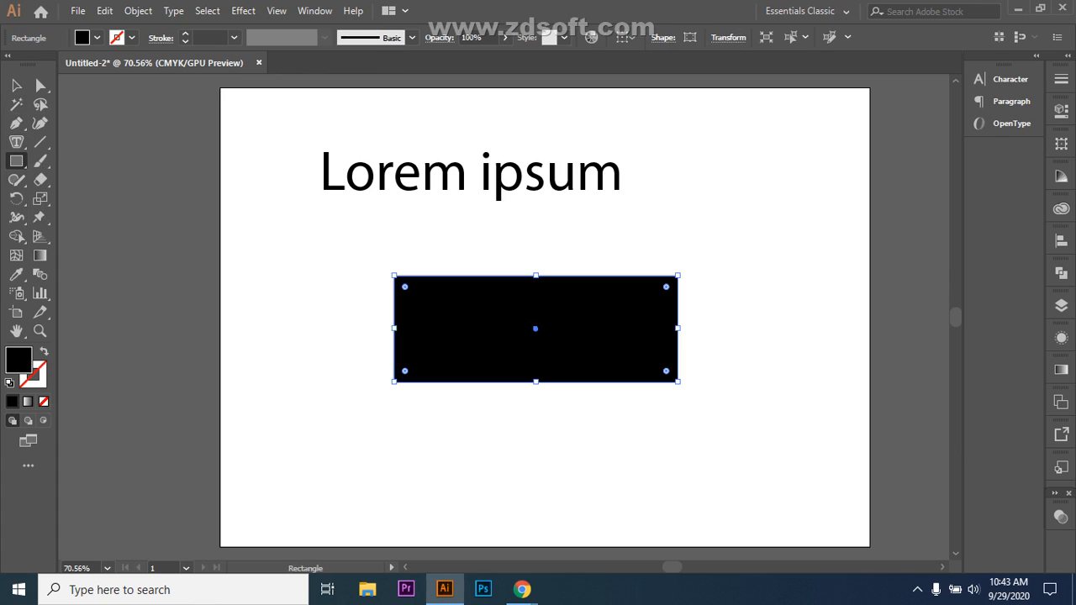
pyautogui.hotkey('shift', 'x')
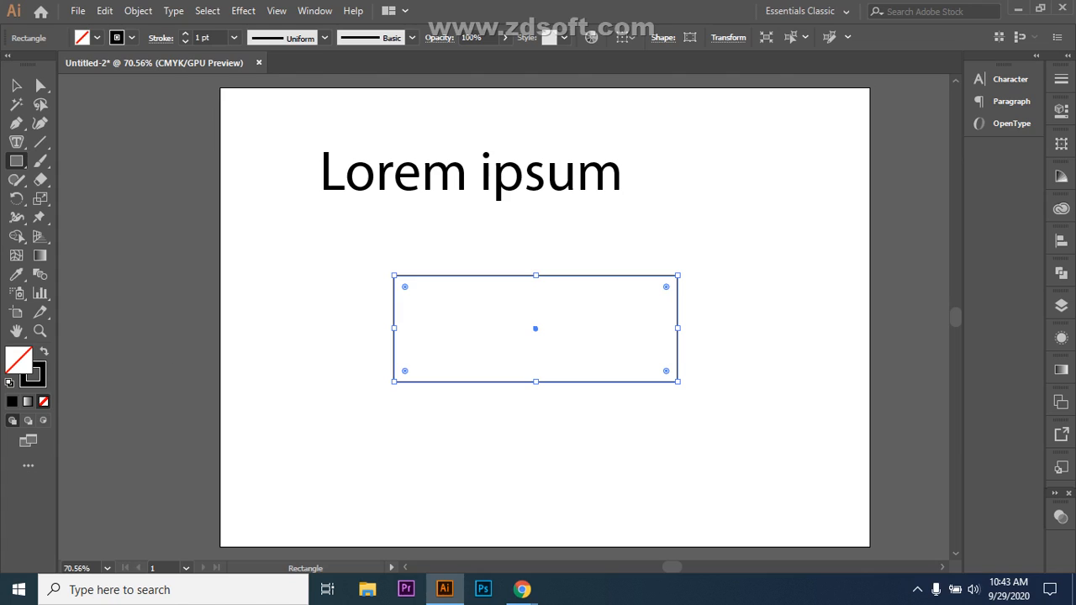
pyautogui.press('t')
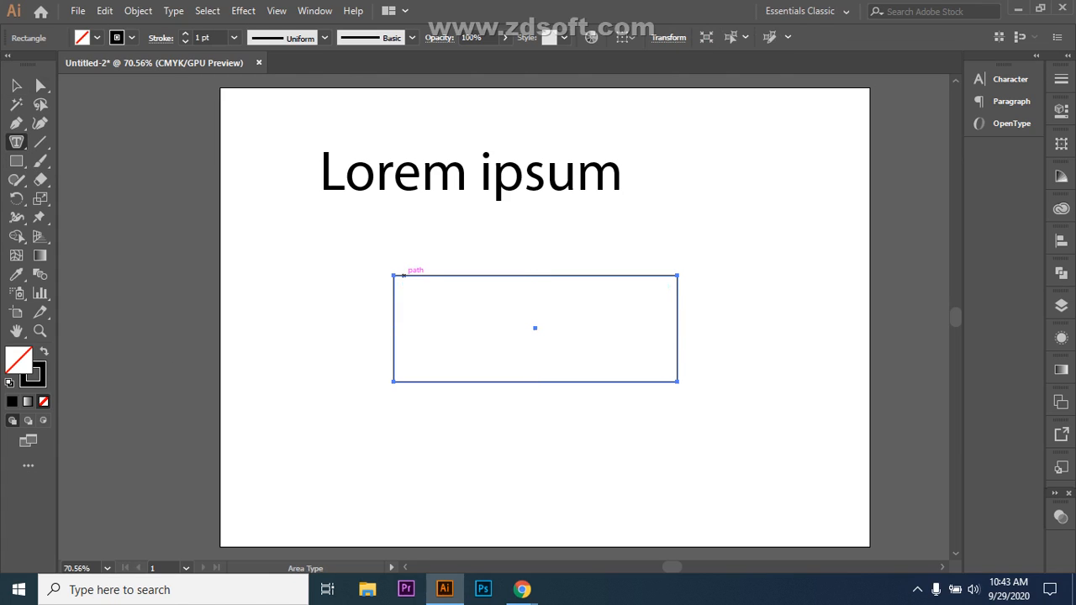
pyautogui.click(404, 275)
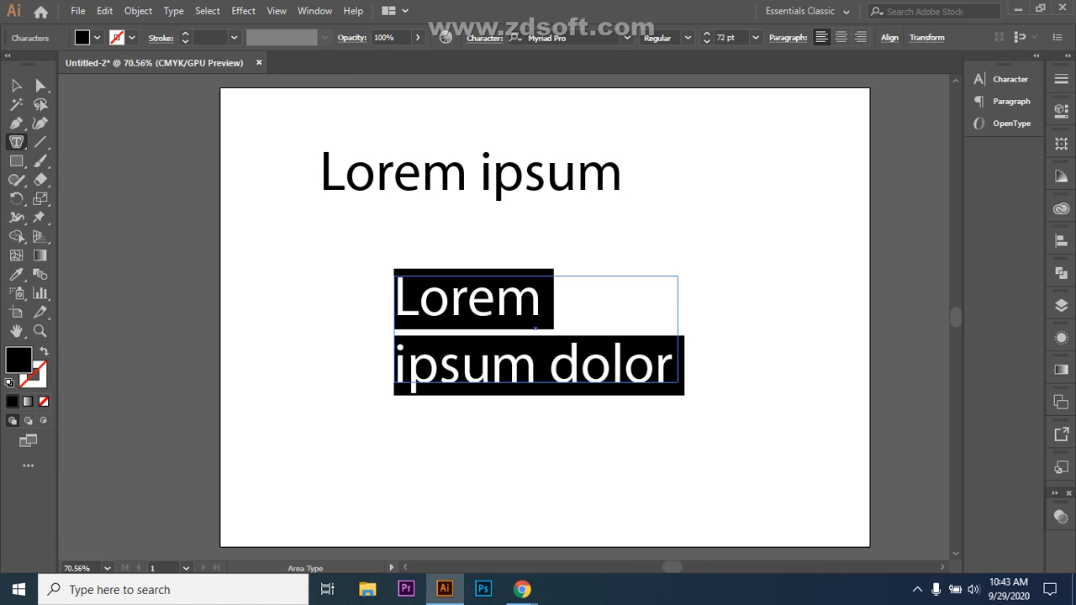
# - Switch to Chrome and search Google for "typogrphy parafraph" in a new tab
pyautogui.moveTo(522, 589)
pyautogui.moveTo(436, 521)
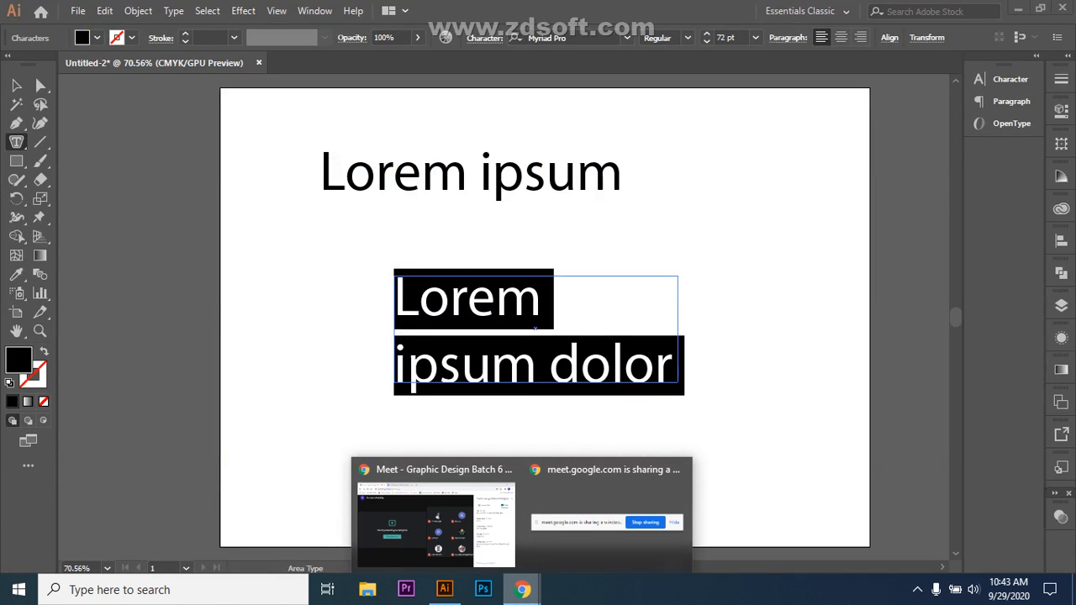
pyautogui.click(436, 521)
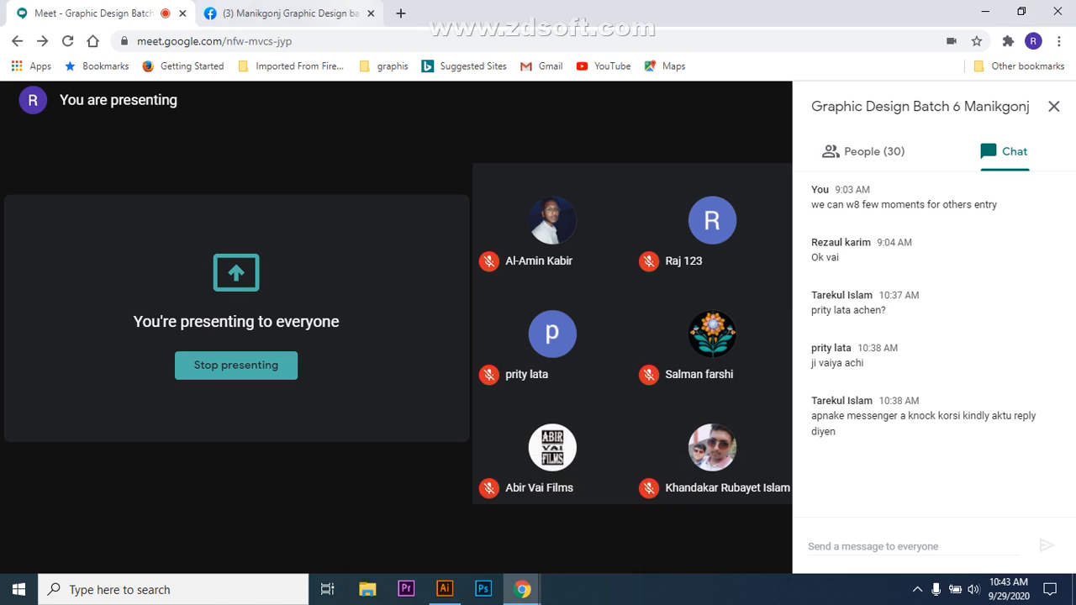
pyautogui.click(401, 13)
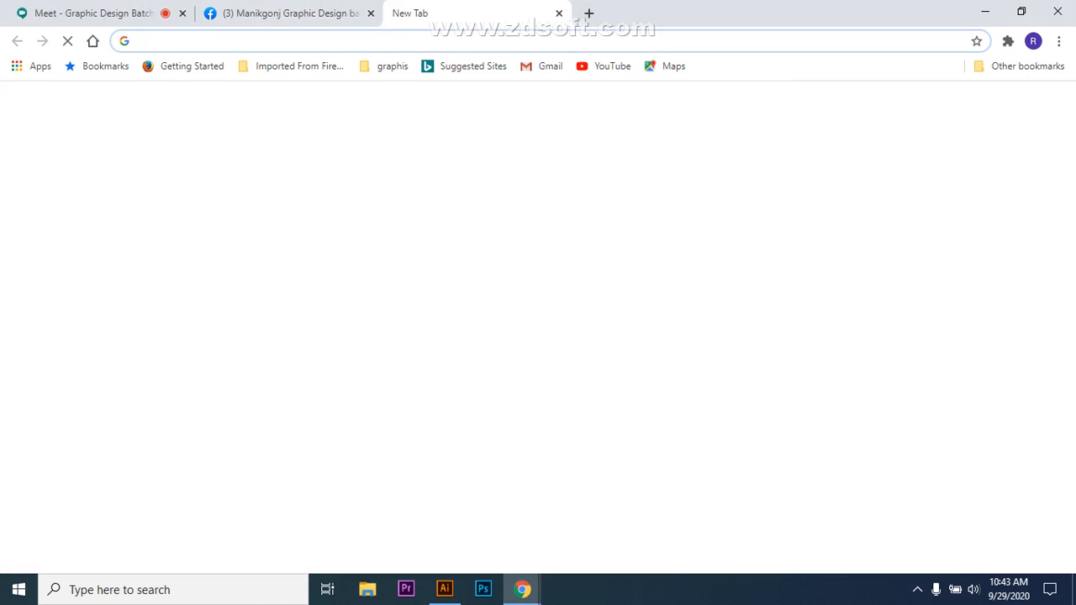
pyautogui.click(395, 41)
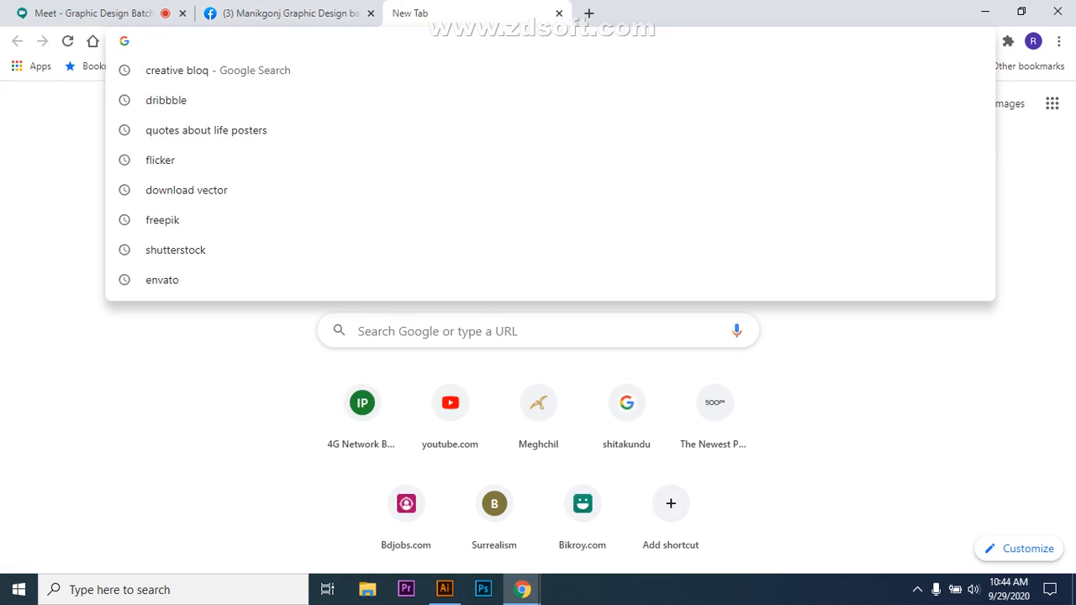
pyautogui.write('typo')
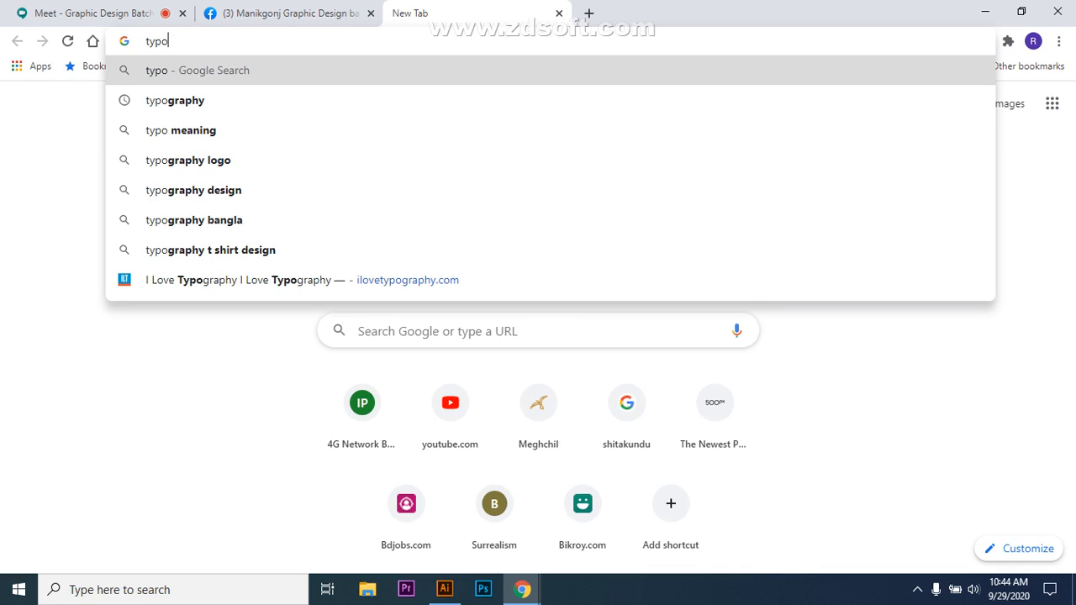
pyautogui.write('grphy ')
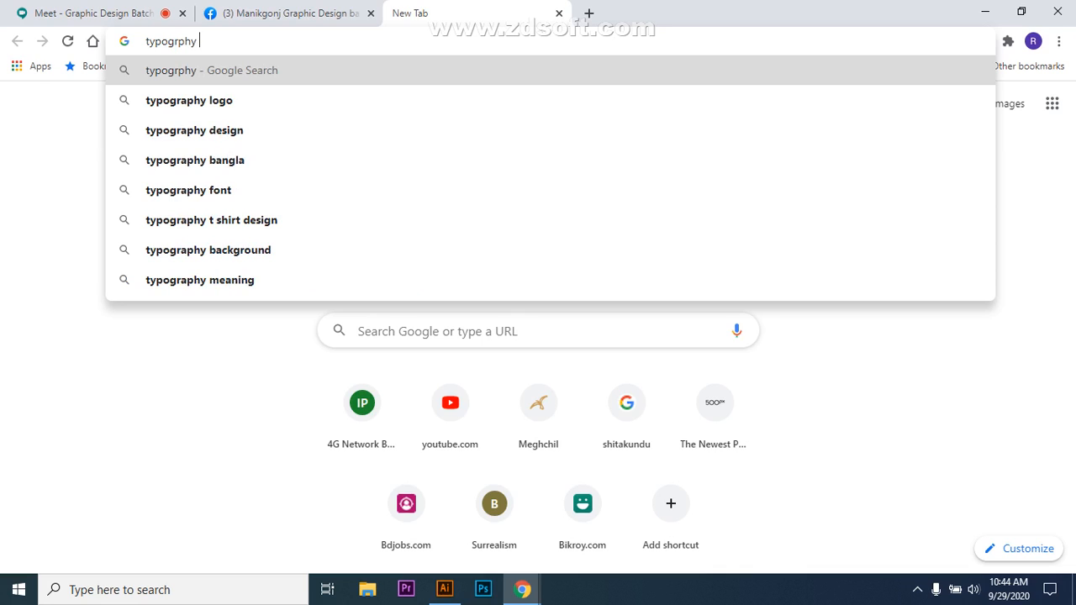
pyautogui.write('p')
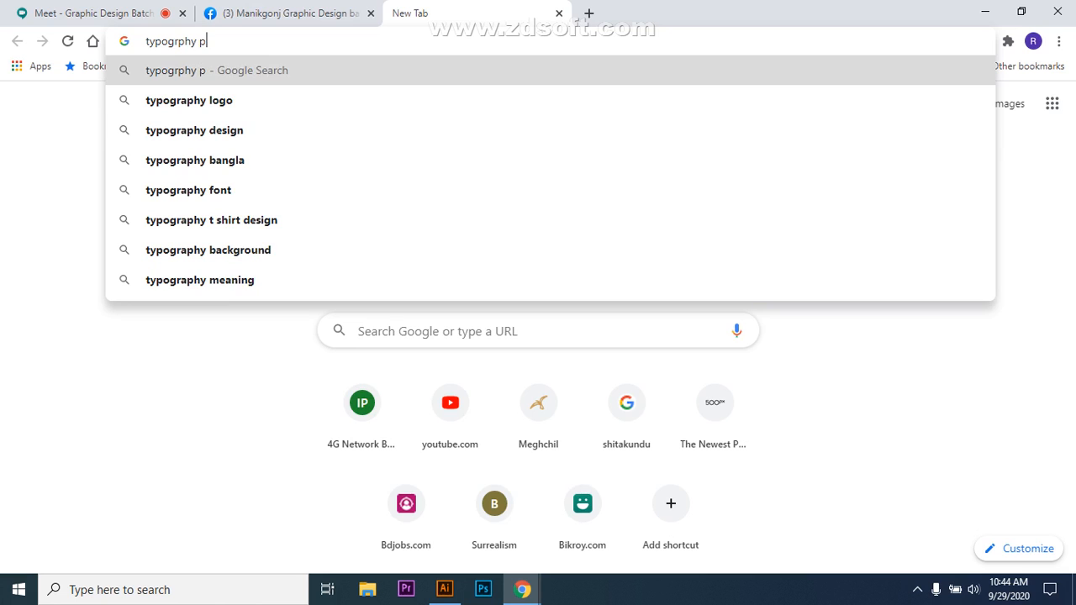
pyautogui.write('arafraph')
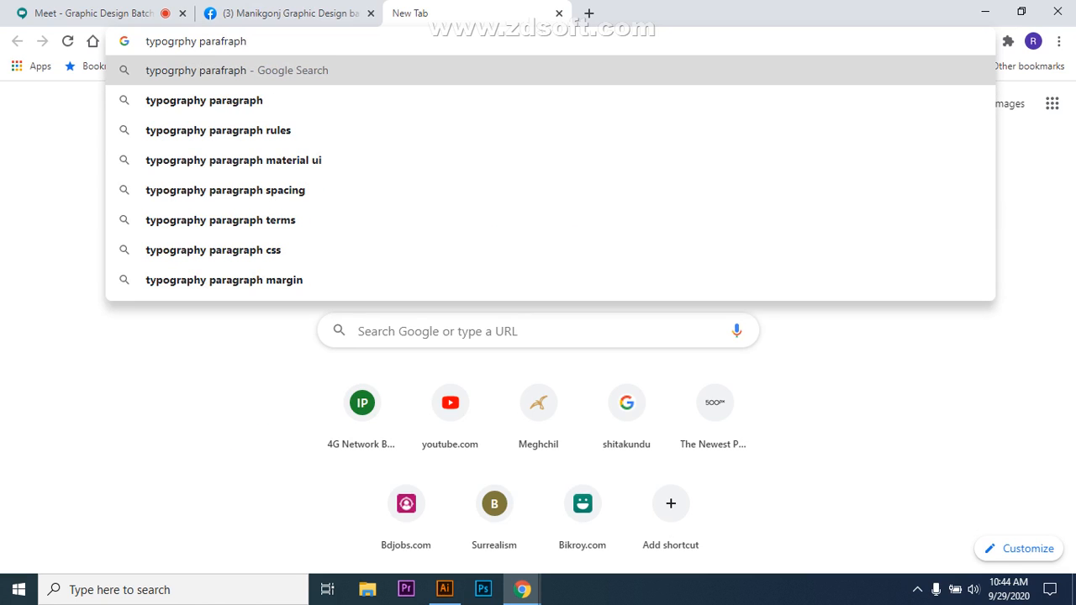
pyautogui.press('Return')
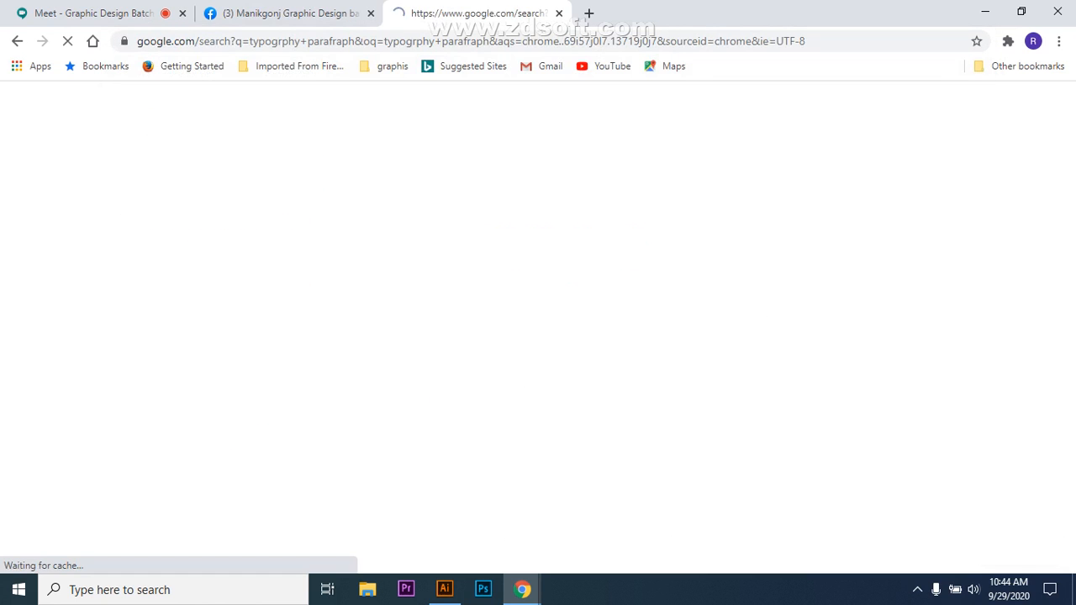
# - Open the rwt.io result "The paragraph: basic building block of your content" in a new tab and select the article's opening paragraph
pyautogui.scroll(-1, 538, 336)
pyautogui.scroll(-5, 336, 379)
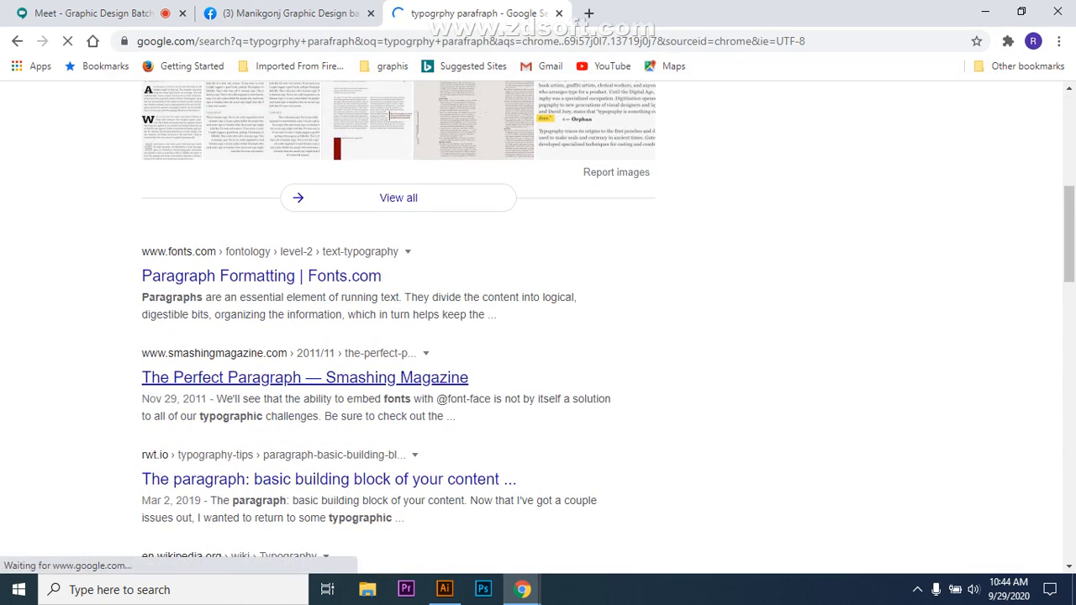
pyautogui.scroll(5, 336, 380)
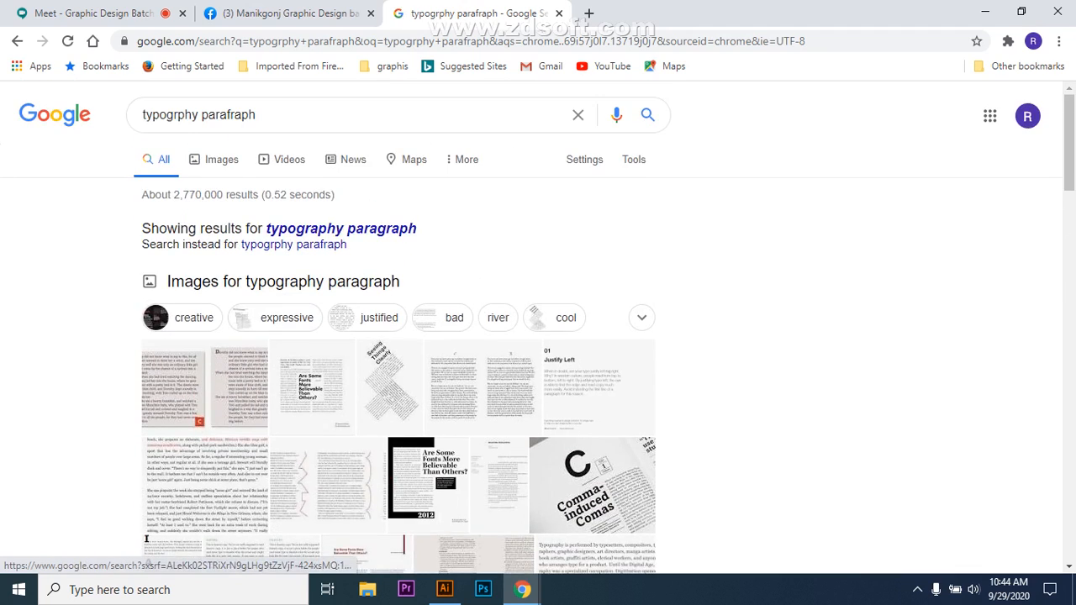
pyautogui.scroll(-5, 336, 322)
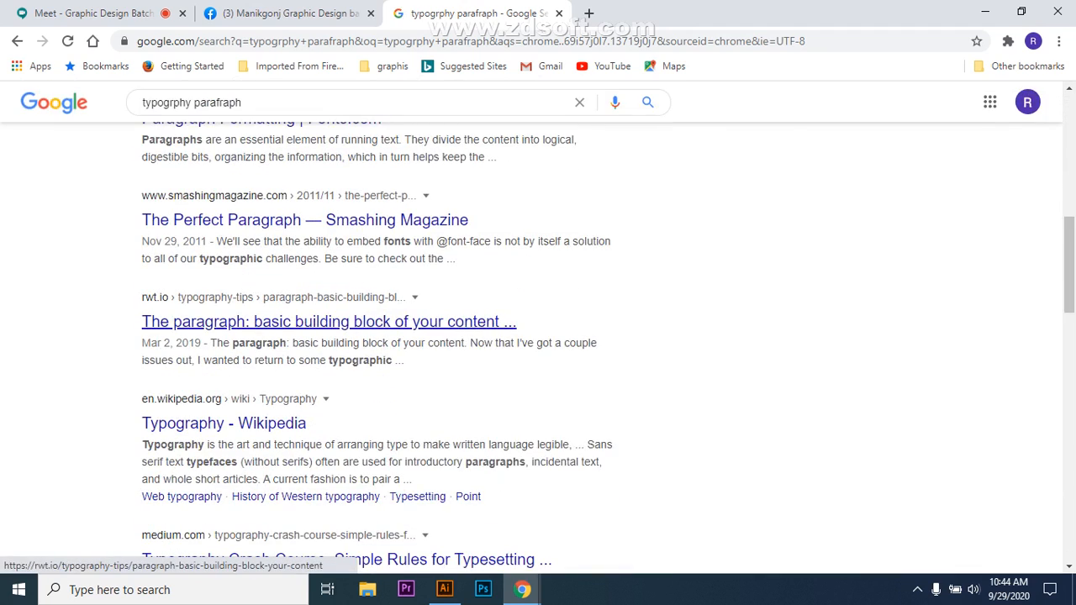
pyautogui.rightClick(321, 324)
pyautogui.click(353, 335)
pyautogui.click(639, 14)
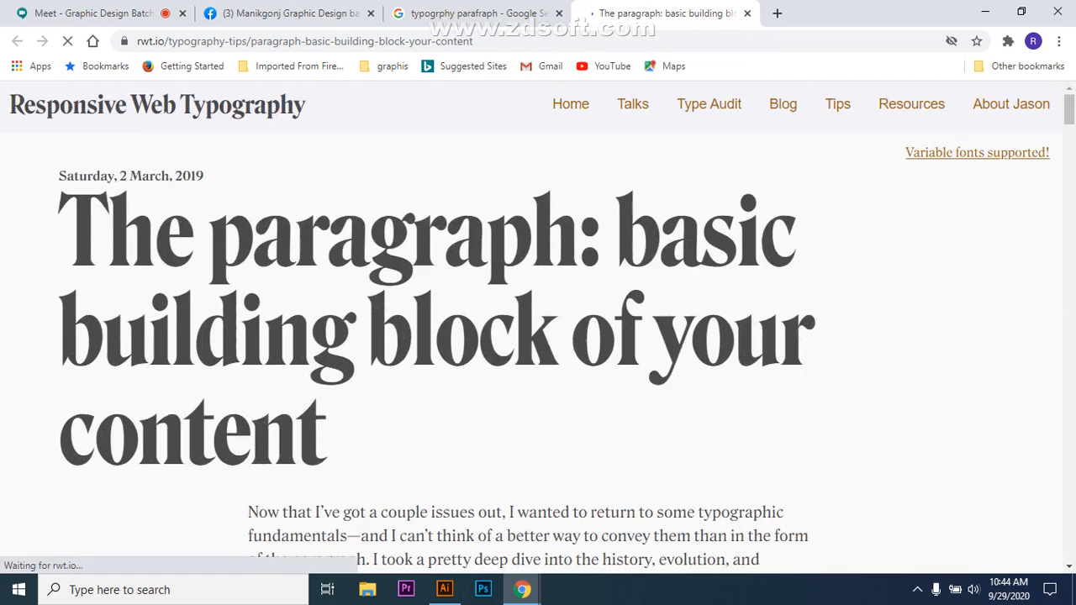
pyautogui.scroll(-5, 537, 336)
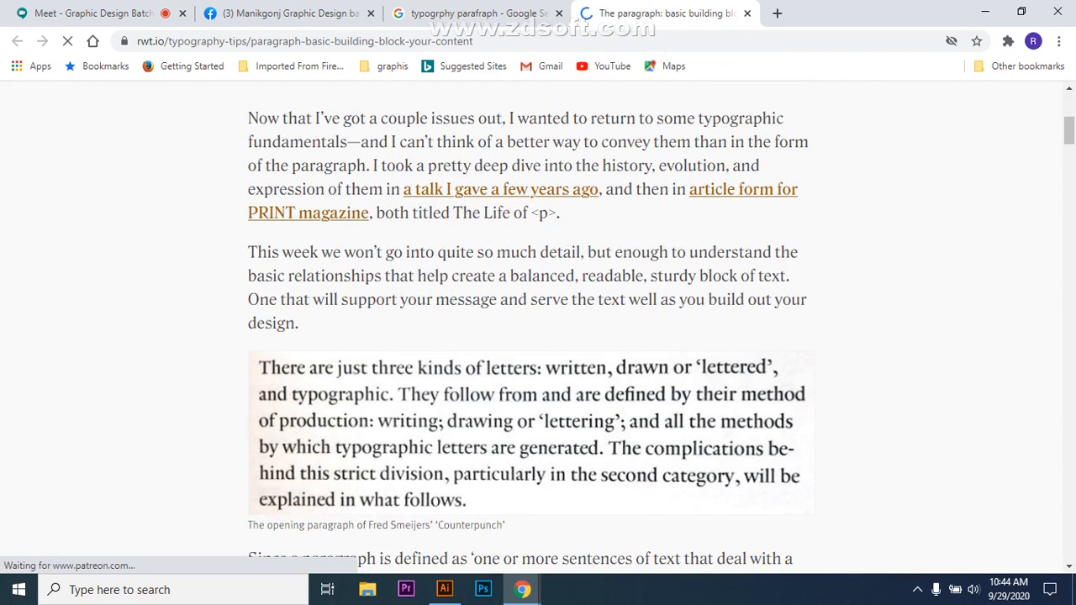
pyautogui.moveTo(248, 117); pyautogui.dragTo(560, 212)
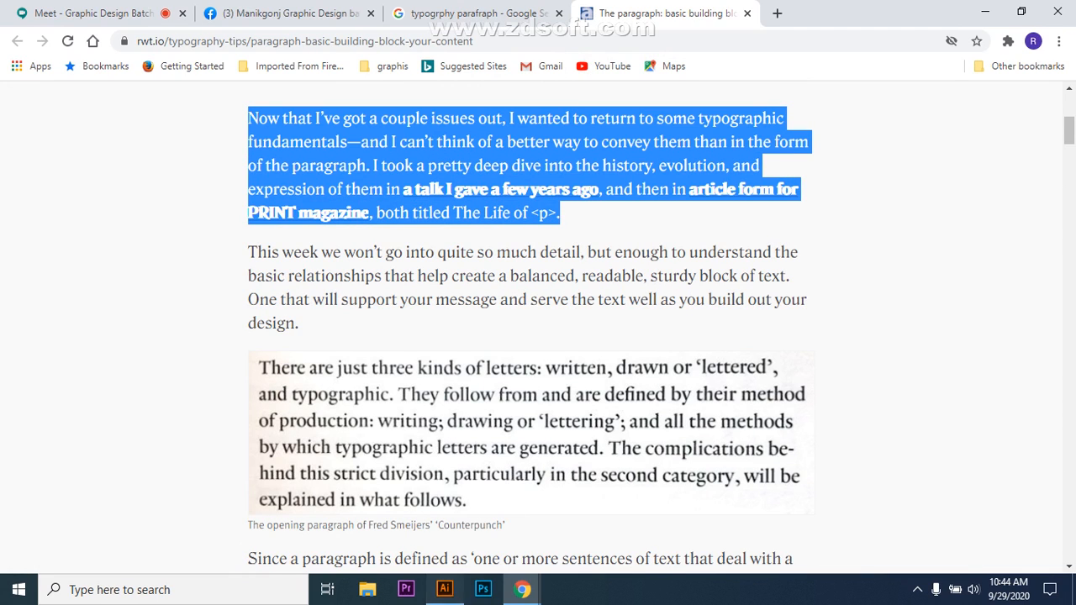
# - Switch back to Illustrator, clear the placeholder text from the area-type frame and delete the frame
pyautogui.click(445, 590)
pyautogui.press('BackSpace')
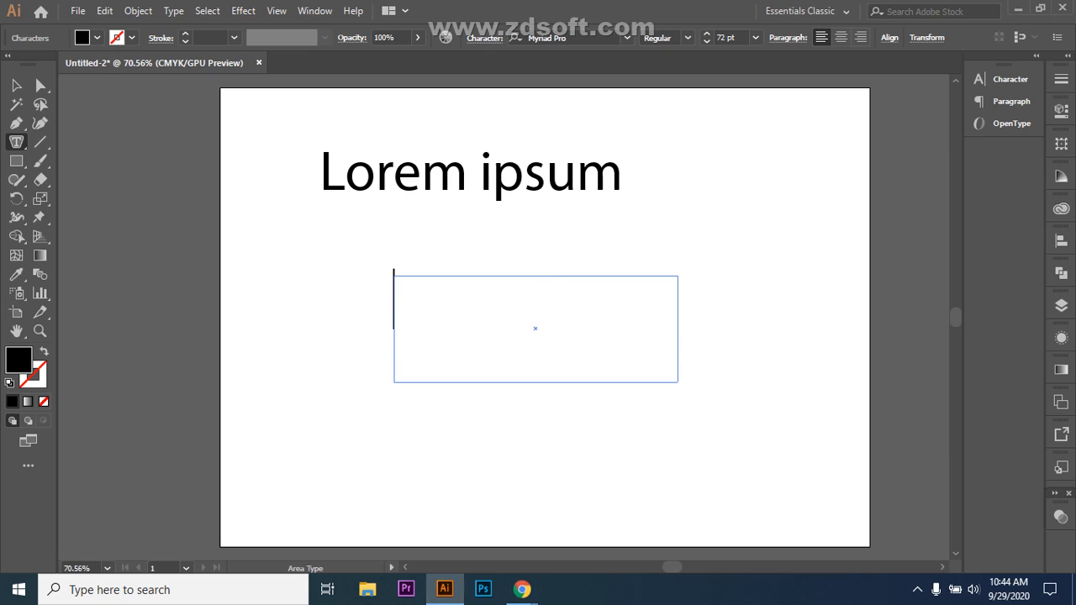
pyautogui.click(16, 84)
pyautogui.press('Delete')
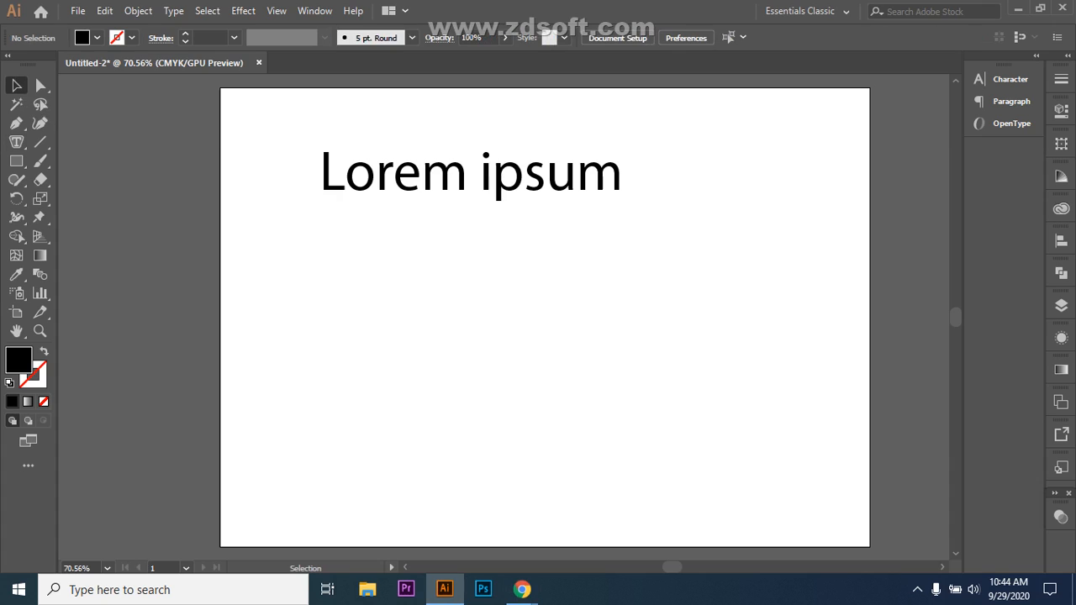
# - Place a second "Lorem ipsum" point text object below the first one using the regular Type tool
pyautogui.press('t')
pyautogui.click(16, 142)
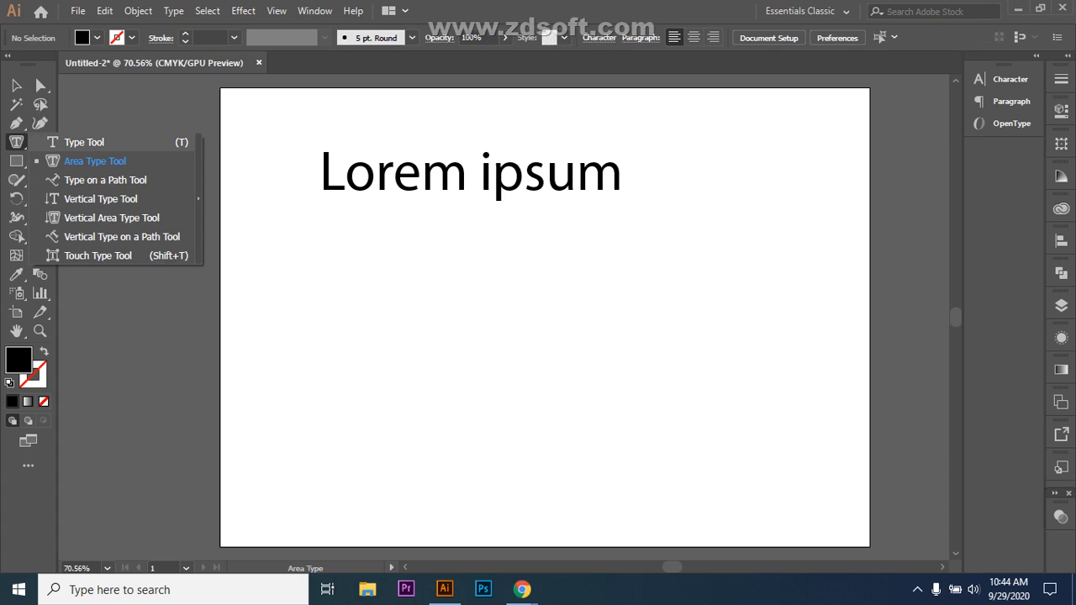
pyautogui.click(84, 142)
pyautogui.click(372, 294)
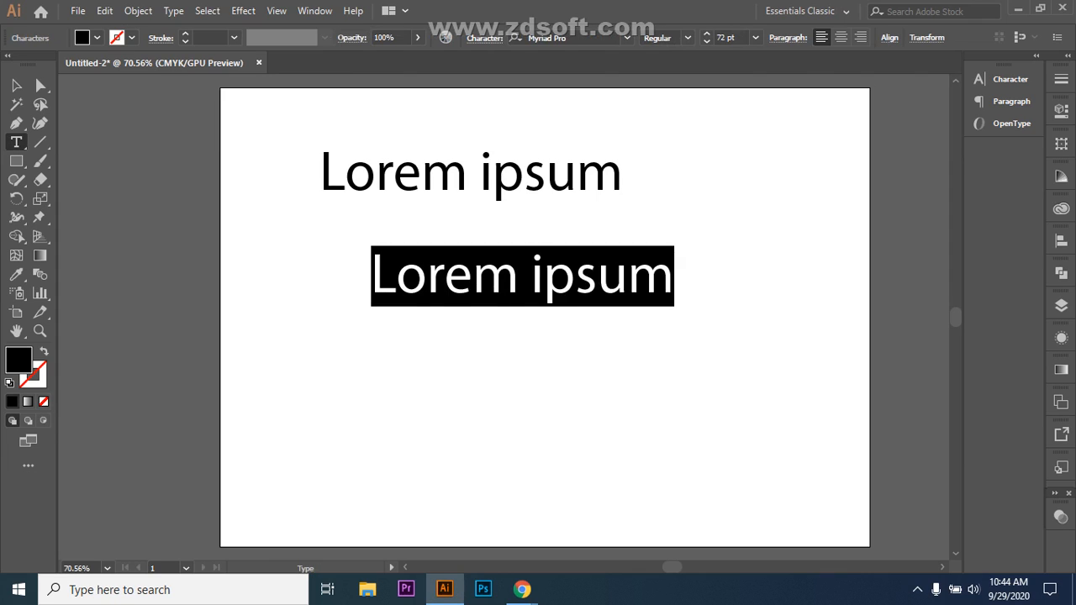
# - Replace the second text object's placeholder with the copied article paragraph and shift the long line toward the artboard's left
pyautogui.press('BackSpace')
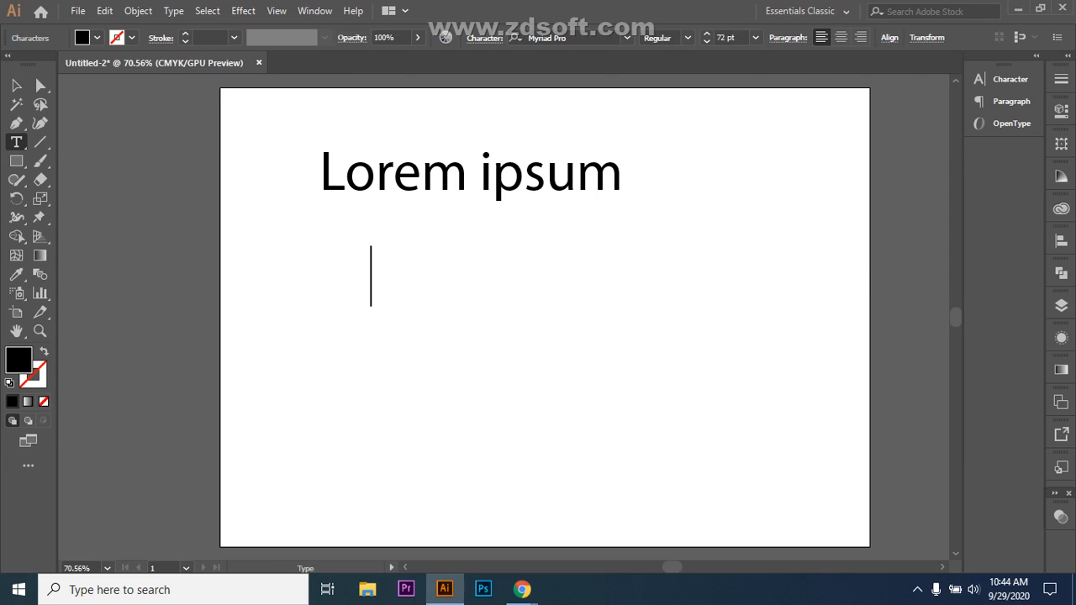
pyautogui.hotkey('ctrl', 'v')
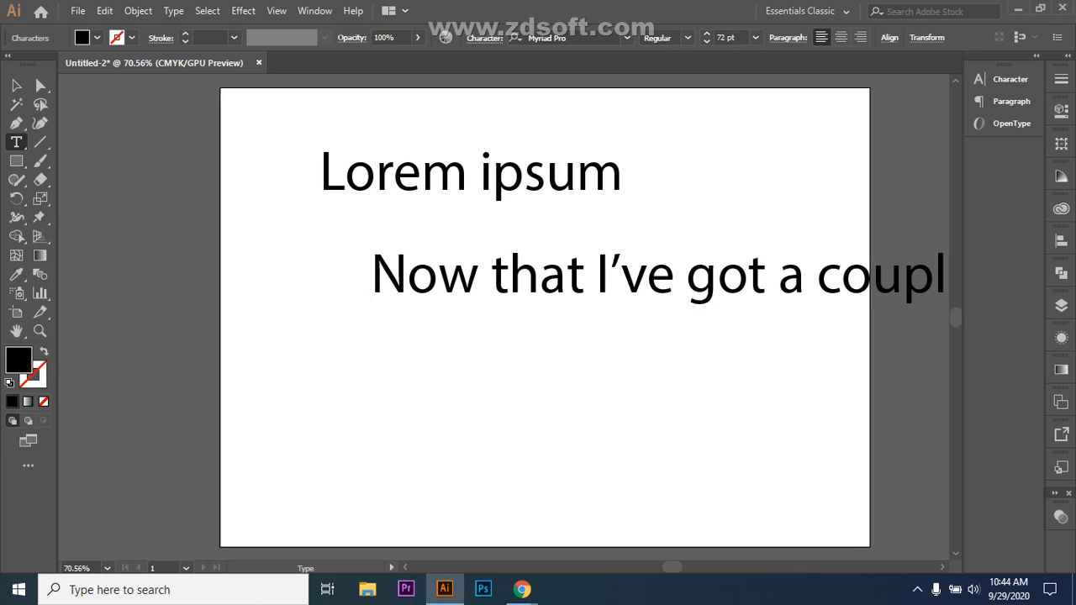
pyautogui.press('Escape')
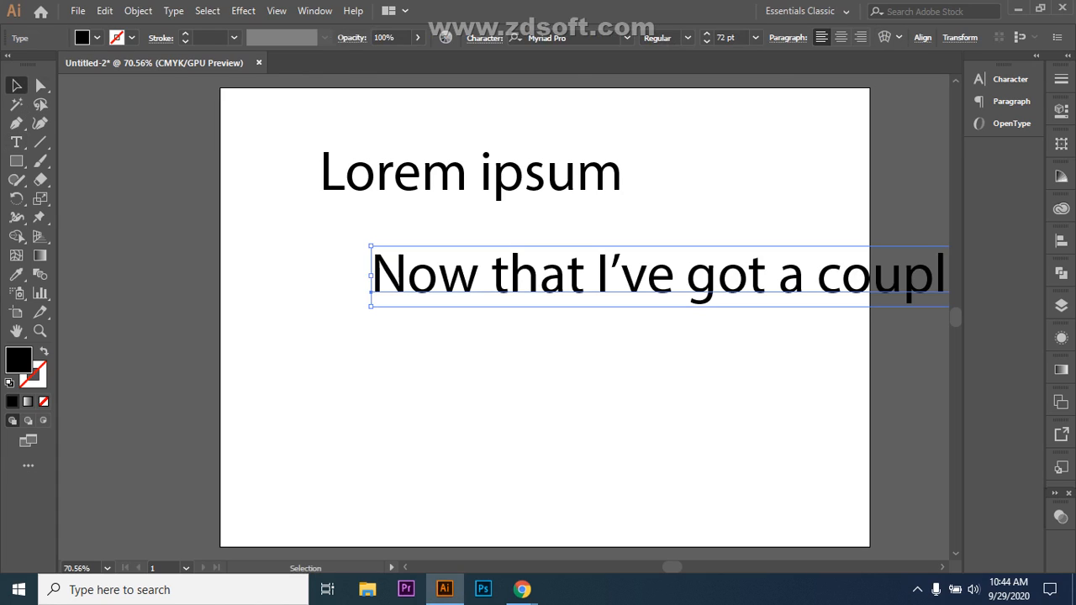
pyautogui.moveTo(745, 275); pyautogui.dragTo(431, 273)
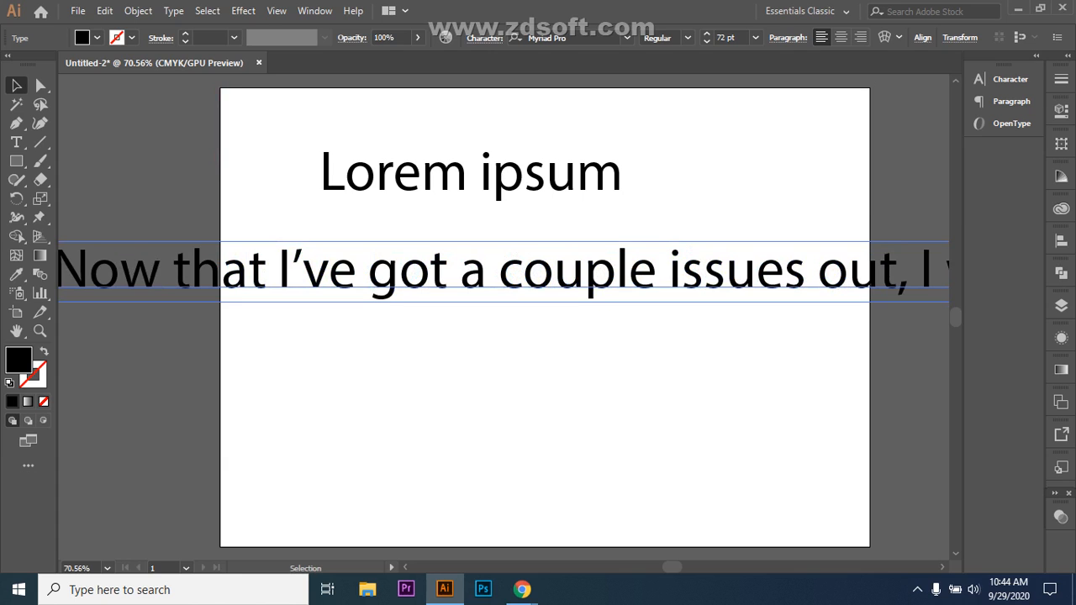
# - Reduce the pasted paragraph's font size, settling on 18 pt, and move its beginning just inside the artboard's left edge
pyautogui.click(755, 38)
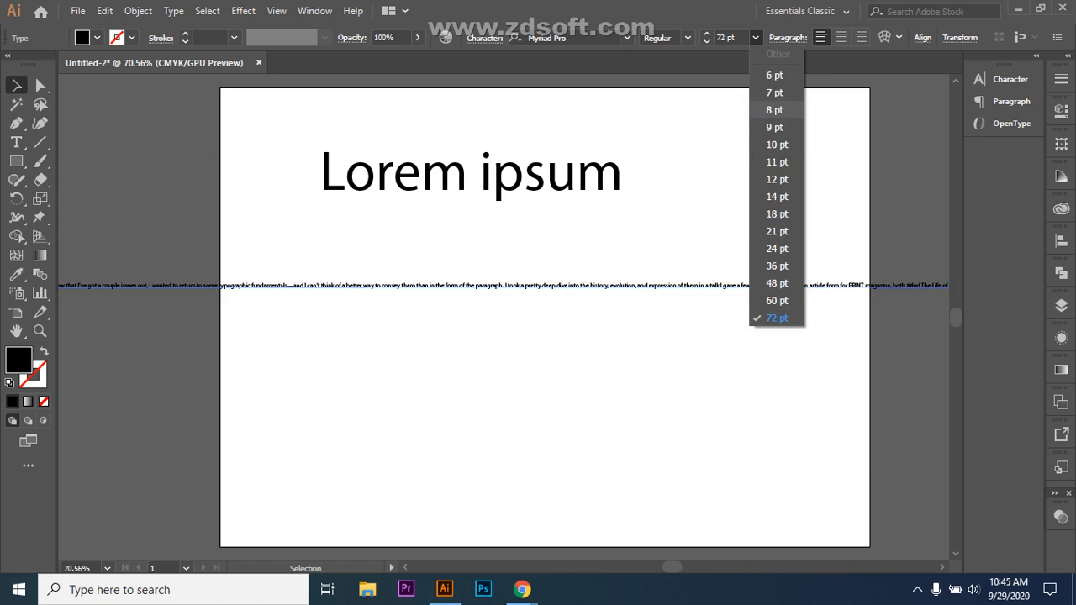
pyautogui.click(776, 145)
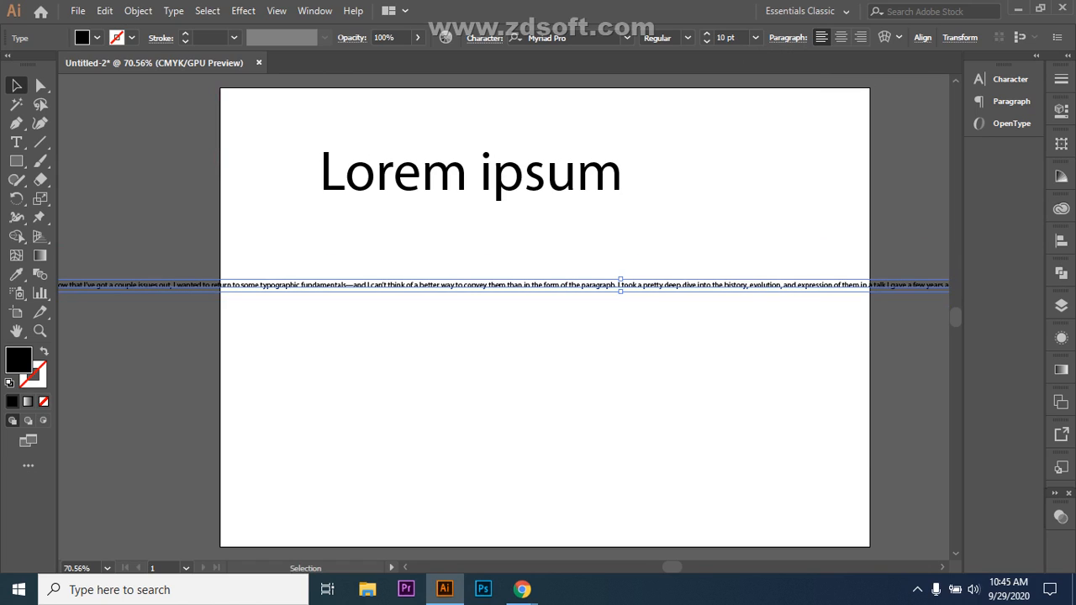
pyautogui.moveTo(857, 285)
pyautogui.mouseDown()
pyautogui.moveTo(374, 288)
pyautogui.moveTo(832, 282)
pyautogui.moveTo(903, 272)
pyautogui.moveTo(865, 277)
pyautogui.mouseUp()
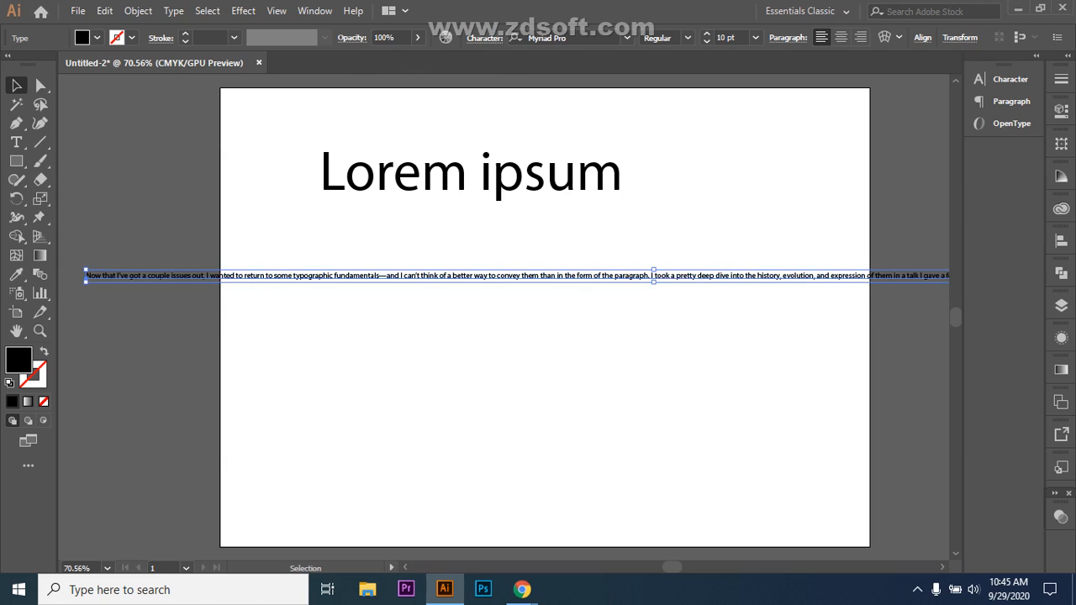
pyautogui.moveTo(653, 277); pyautogui.dragTo(808, 284)
pyautogui.click(754, 37)
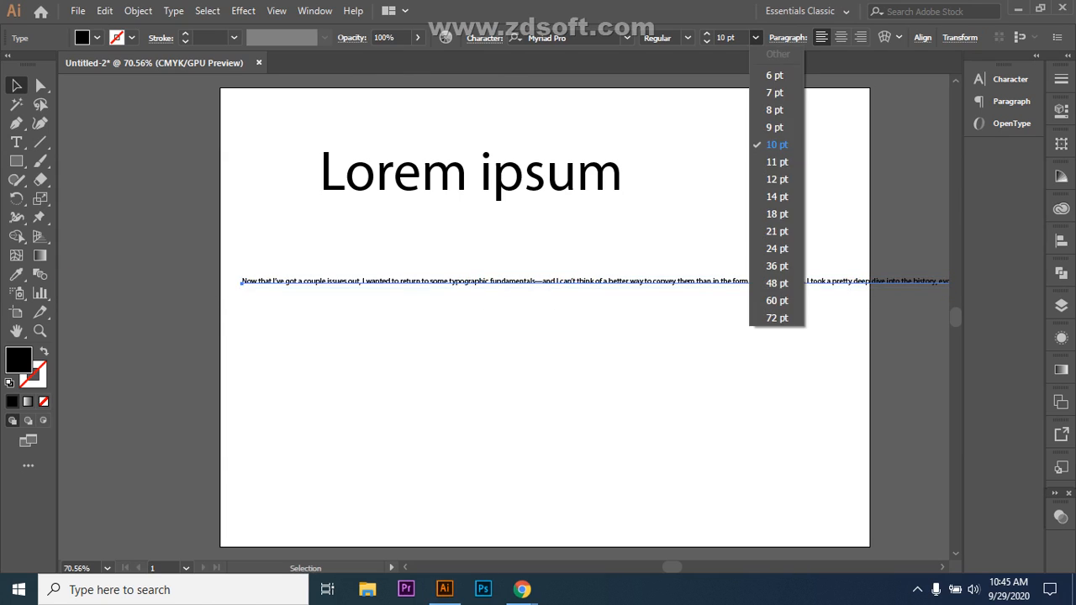
pyautogui.click(777, 214)
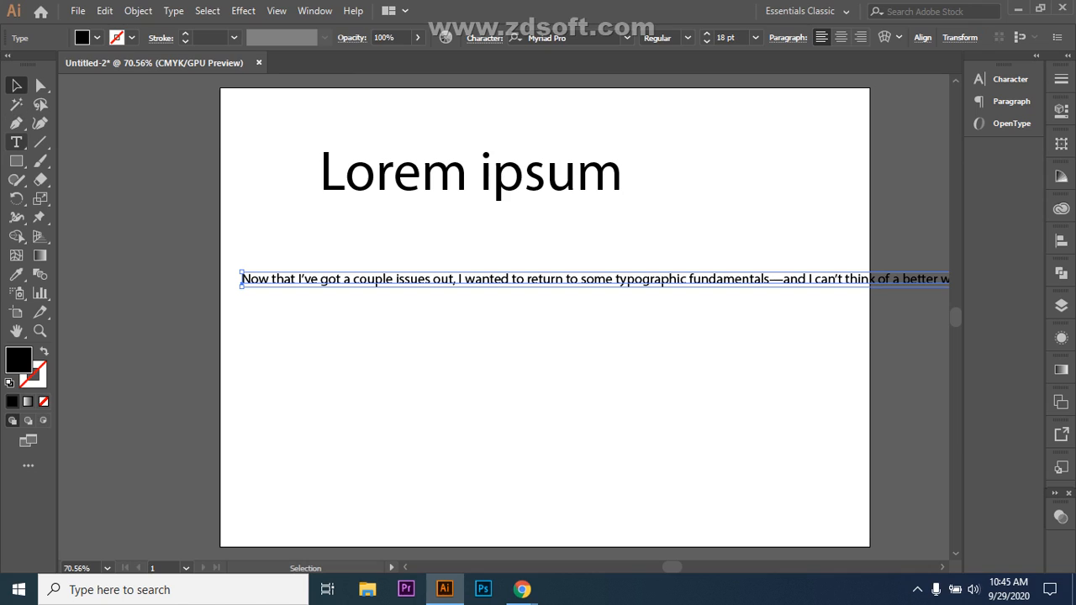
# - Break the paragraph into six lines after "out", "fundamentals", "than", "into" and "ago" so it fits the artboard
pyautogui.click(16, 142)
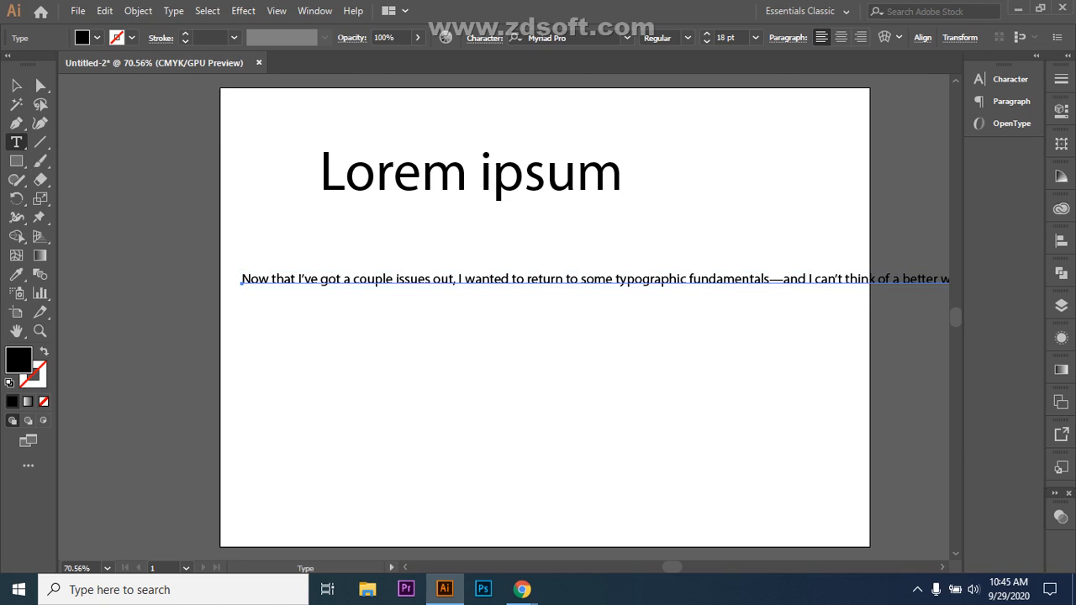
pyautogui.click(453, 278)
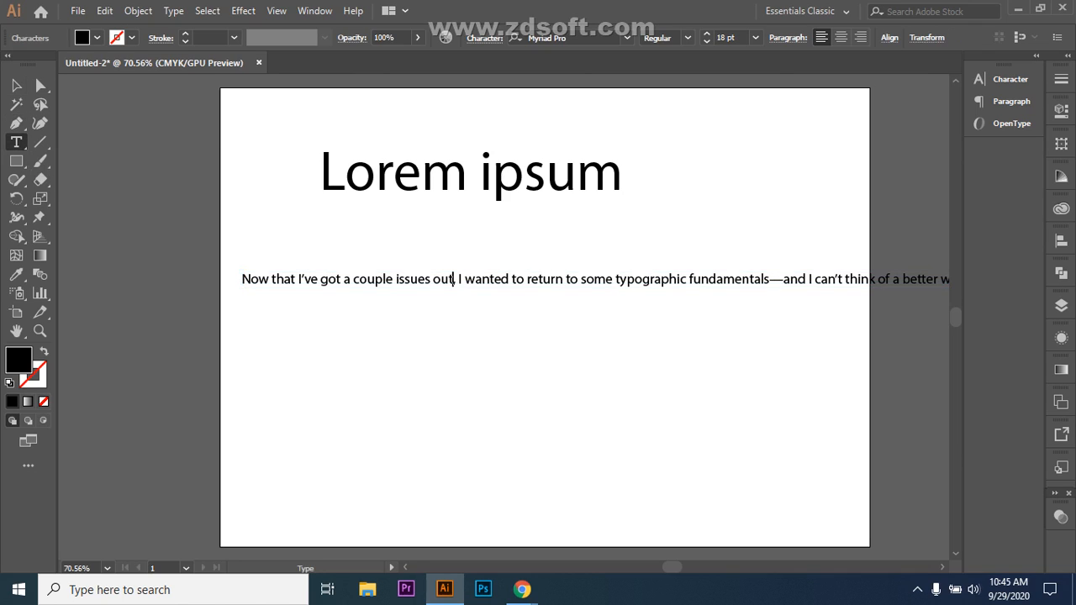
pyautogui.press('Return')
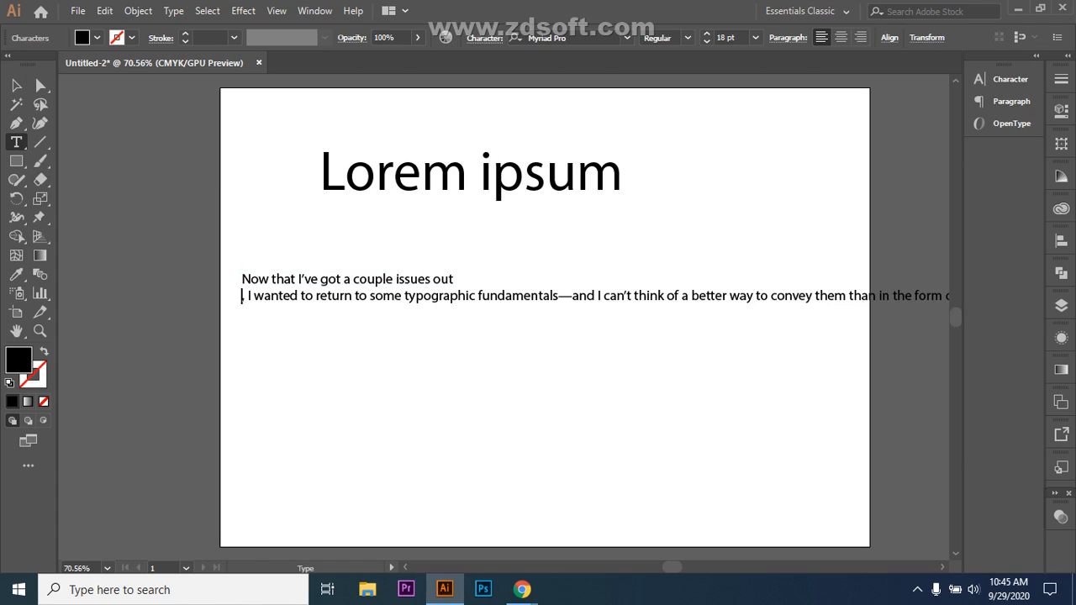
pyautogui.click(558, 296)
pyautogui.press('Return')
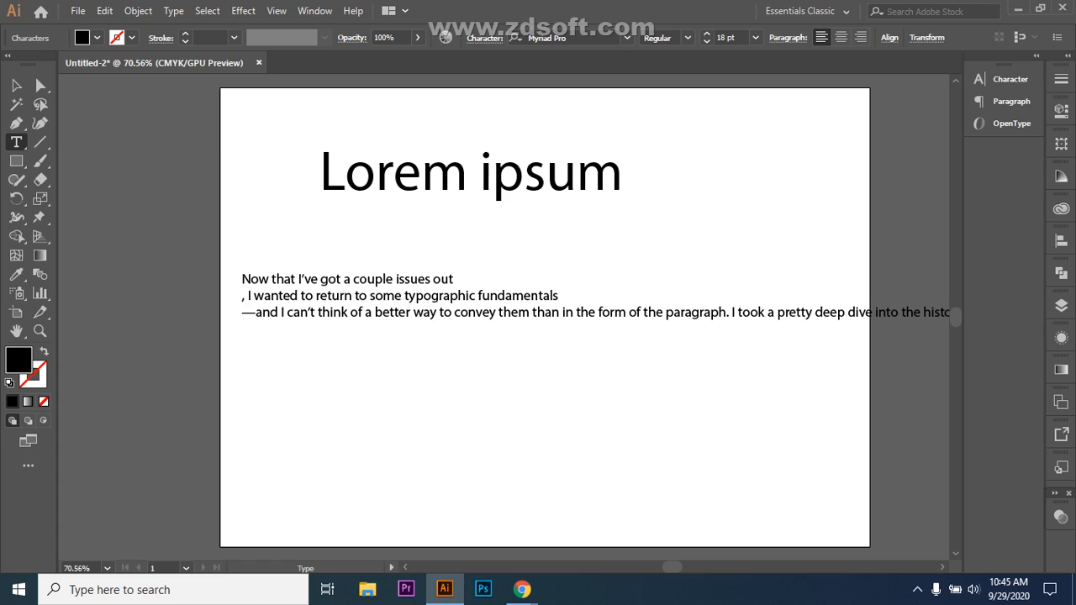
pyautogui.click(559, 313)
pyautogui.press('Return')
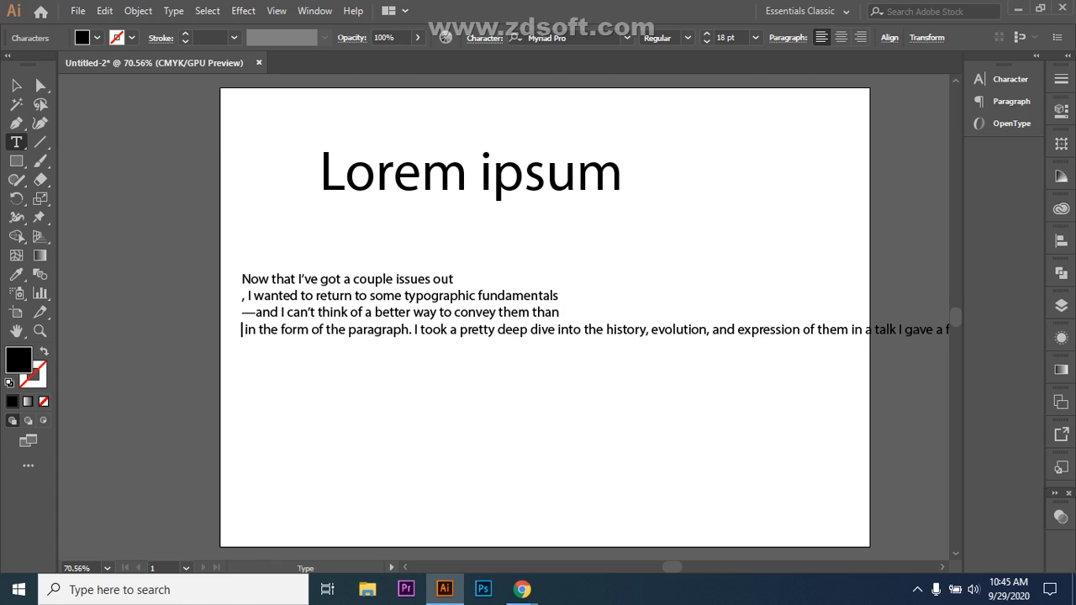
pyautogui.click(580, 330)
pyautogui.press('Return')
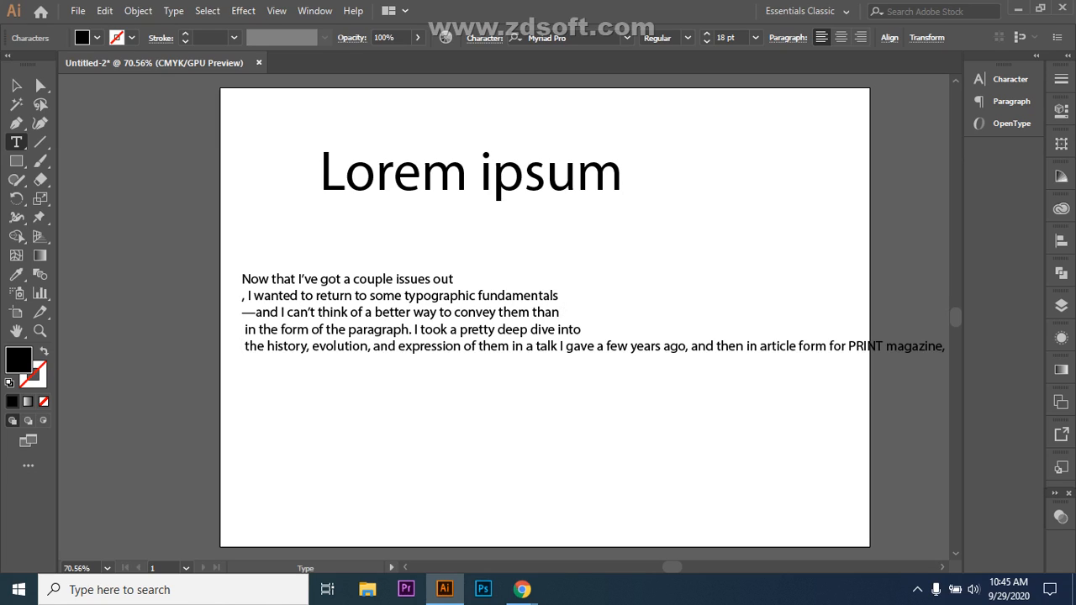
pyautogui.click(686, 346)
pyautogui.press('Return')
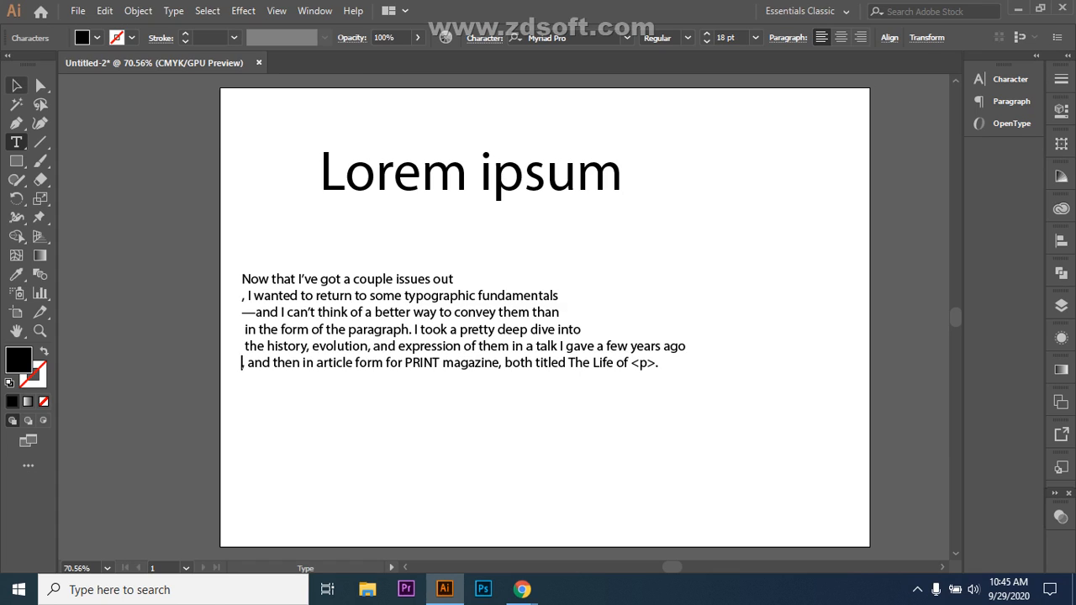
# - Center-align the six-line paragraph and move it back onto the middle of the artboard below the heading
pyautogui.click(16, 85)
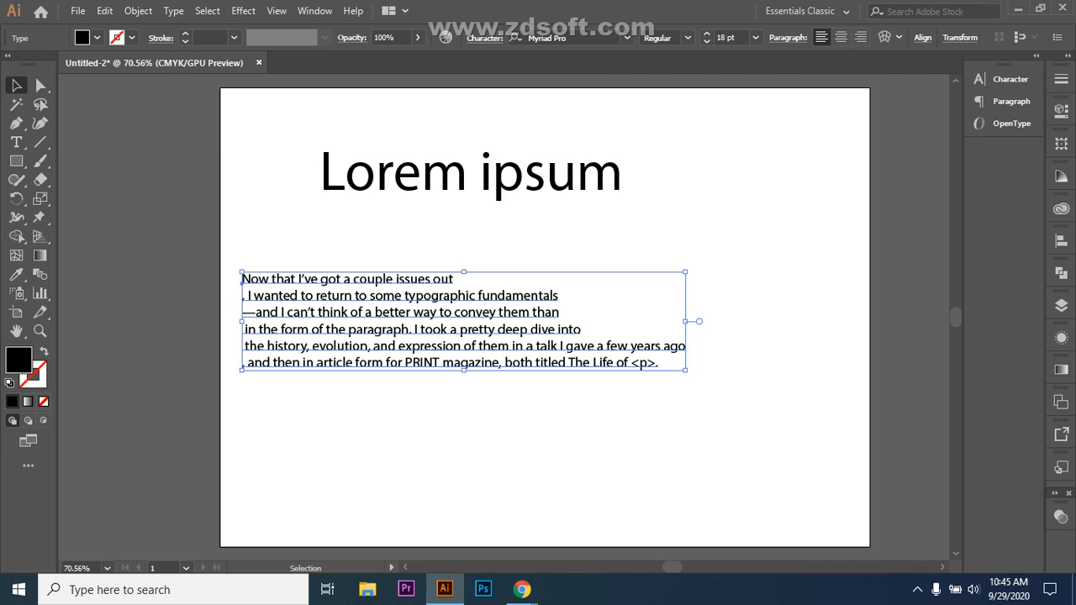
pyautogui.click(841, 37)
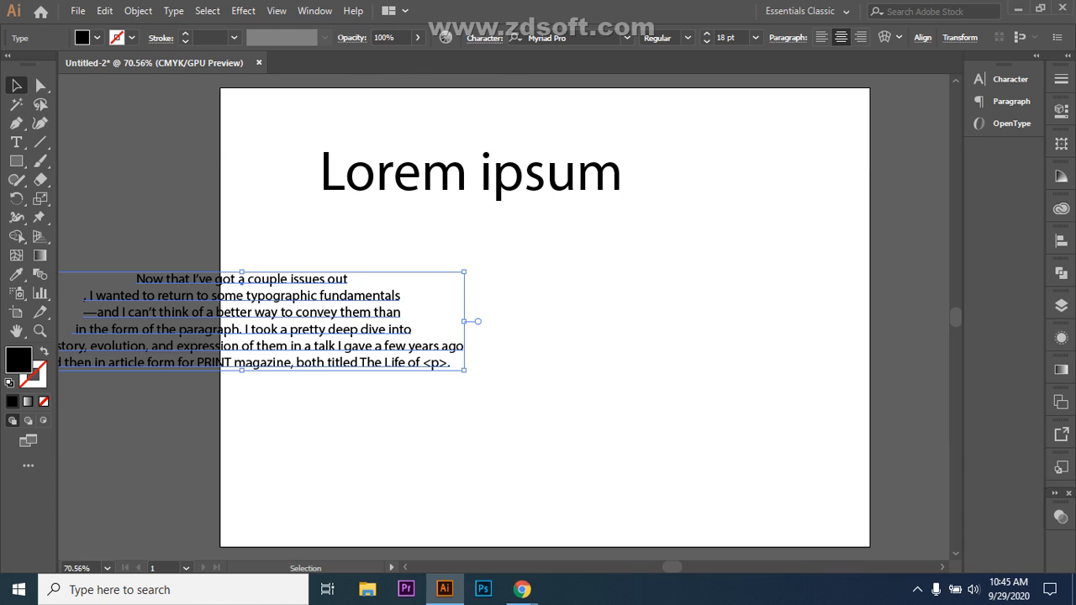
pyautogui.moveTo(278, 312); pyautogui.dragTo(568, 306)
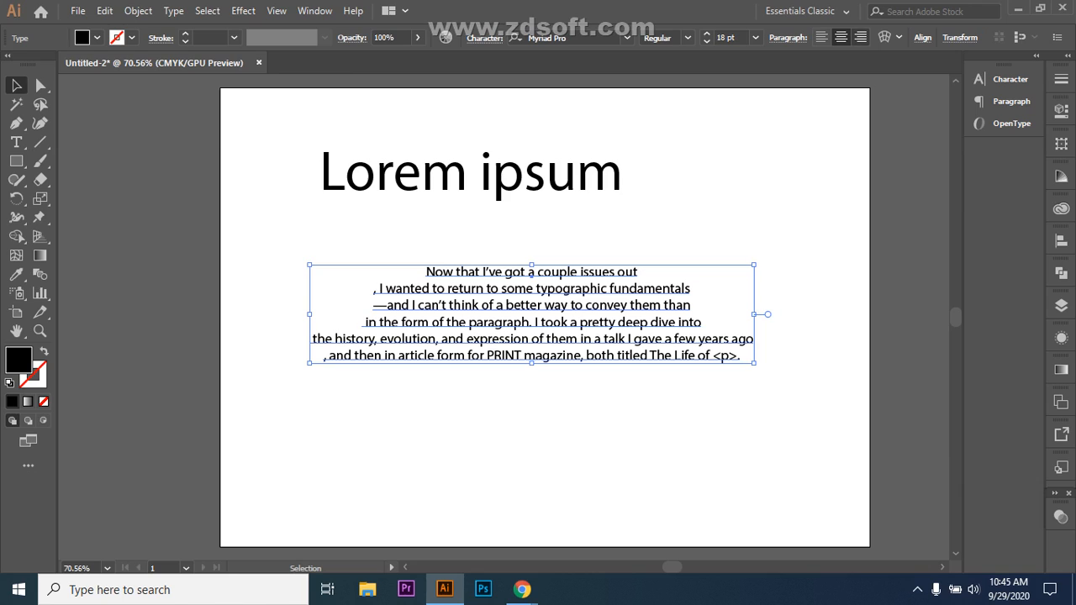
# - Right-align the paragraph, move it up just beneath the "Lorem ipsum" heading and deselect it
pyautogui.click(860, 37)
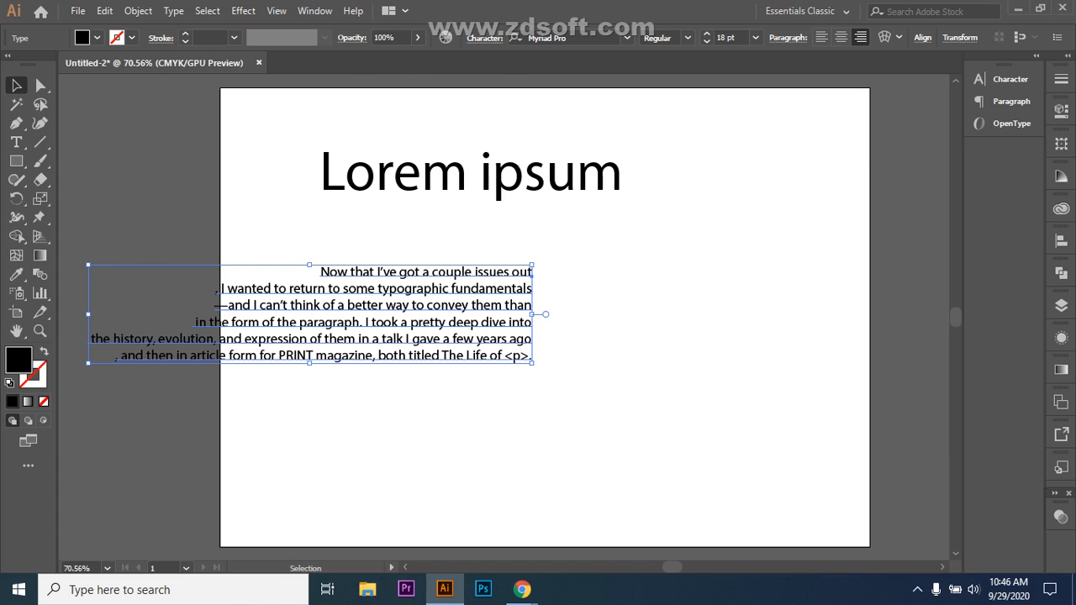
pyautogui.click(454, 412)
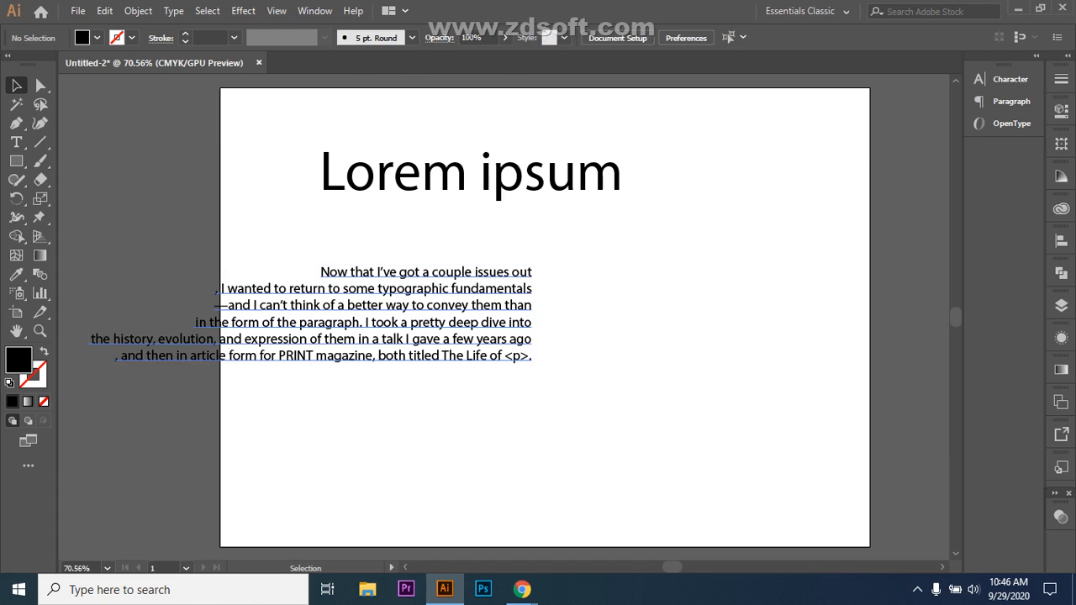
pyautogui.moveTo(429, 317); pyautogui.dragTo(435, 270)
pyautogui.click(420, 395)
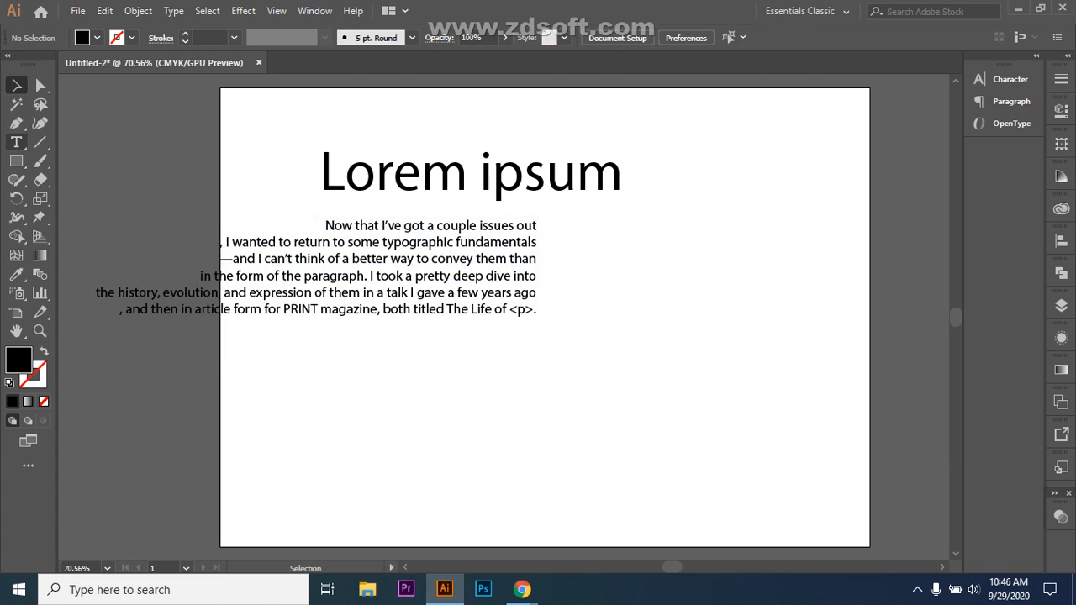
# - Draw a rectangle against the artboard's right edge and swap its fill and stroke, leaving a black outline without fill
pyautogui.click(16, 142)
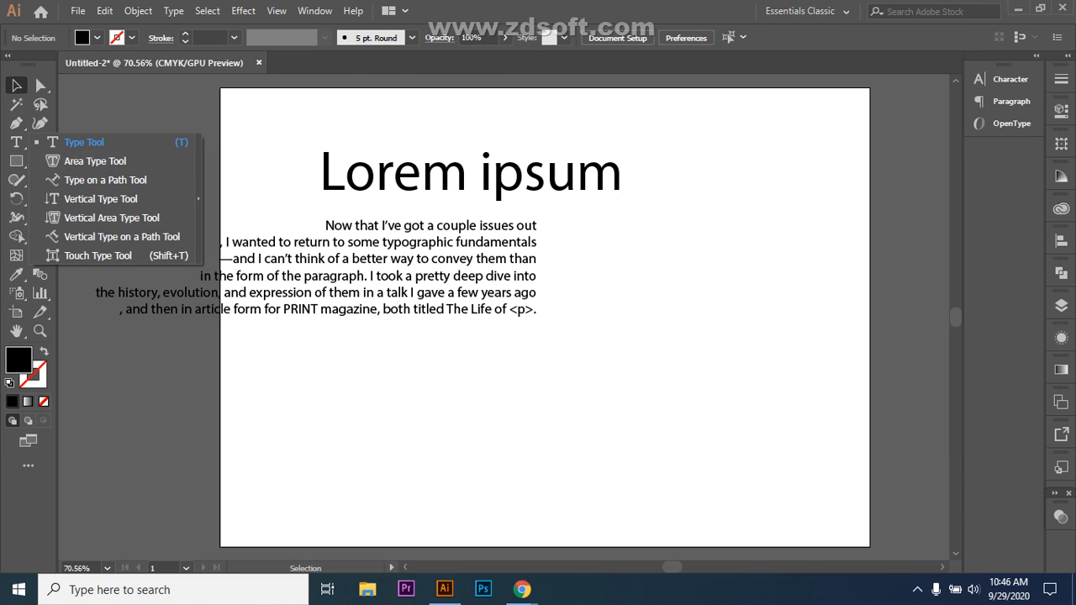
pyautogui.click(16, 160)
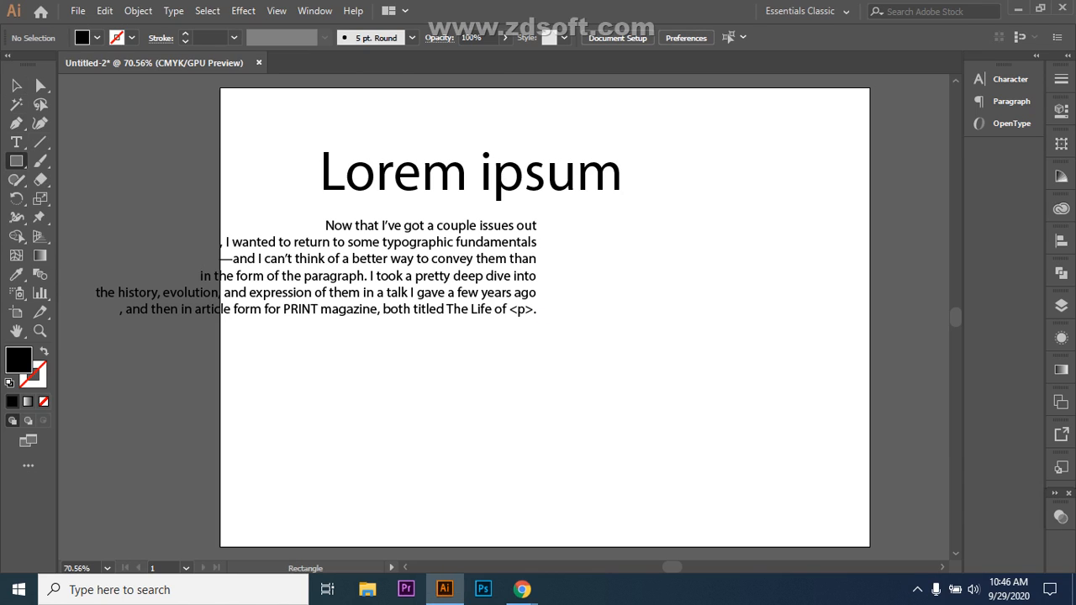
pyautogui.moveTo(606, 264); pyautogui.dragTo(869, 436)
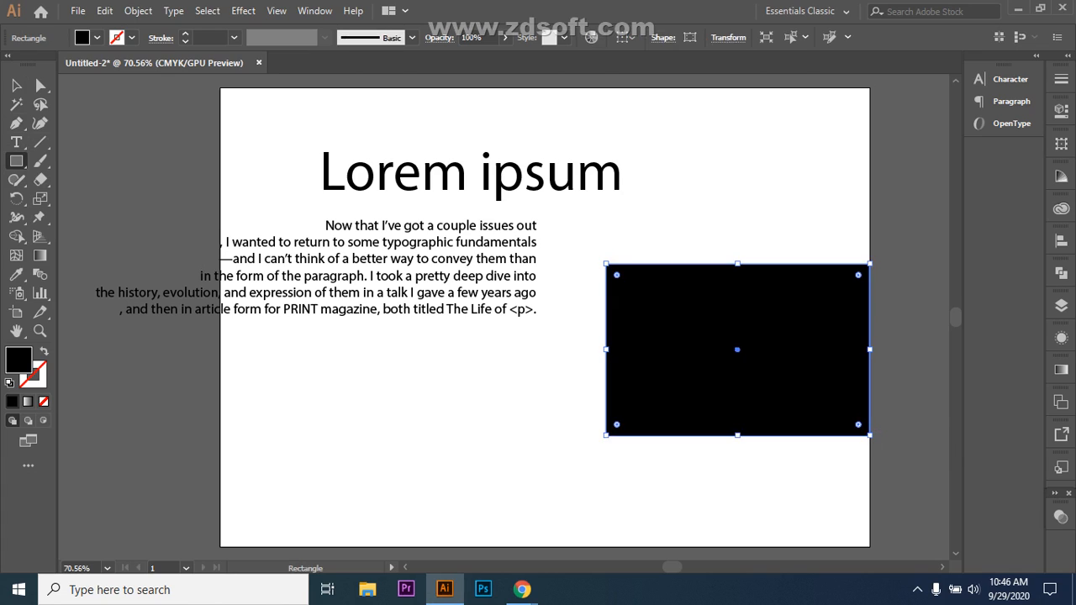
pyautogui.hotkey('shift', 'x')
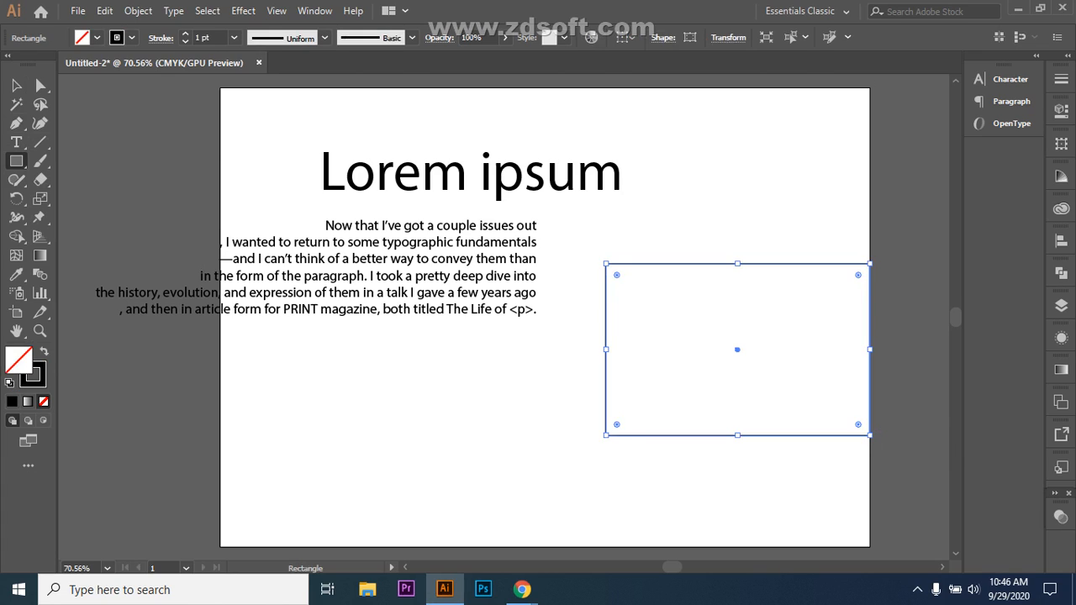
# - Try converting the rectangle into a placeholder area-type frame and moving it below the paragraph, and undo both changes
pyautogui.click(16, 142)
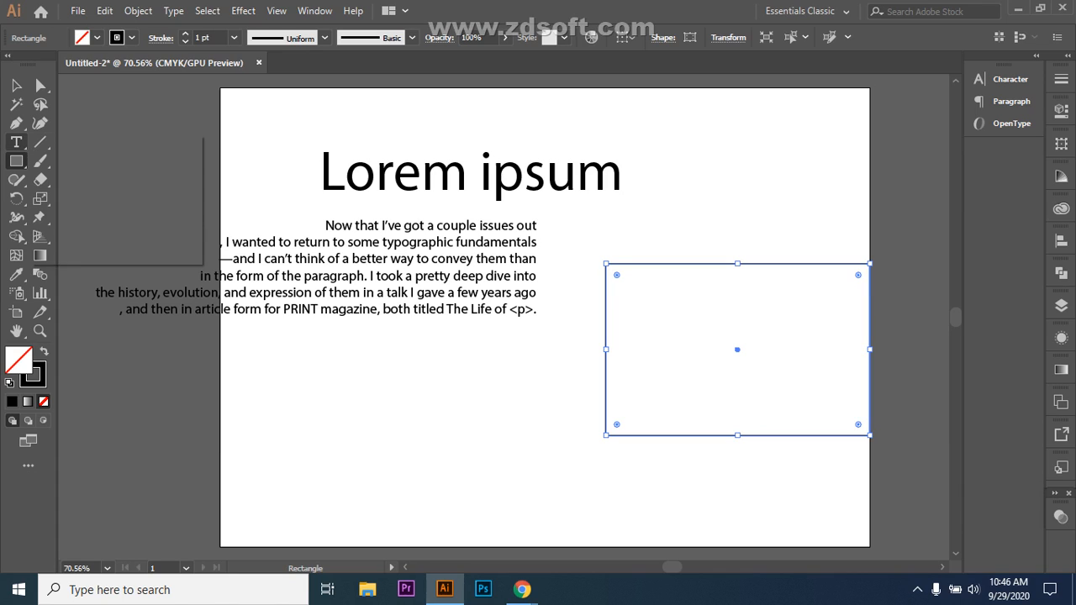
pyautogui.click(84, 142)
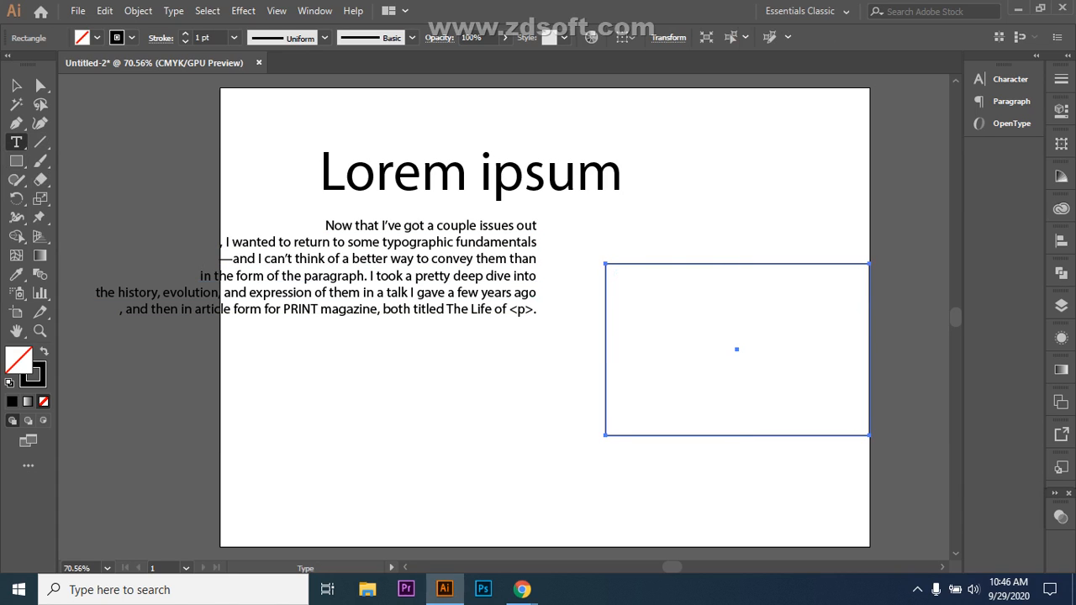
pyautogui.click(605, 264)
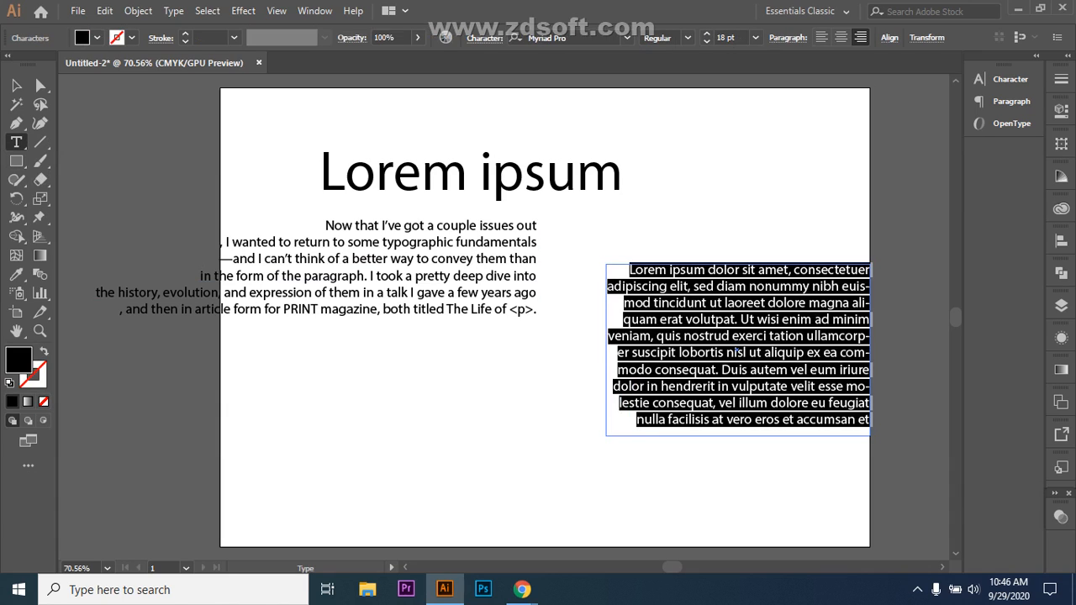
pyautogui.press('Escape')
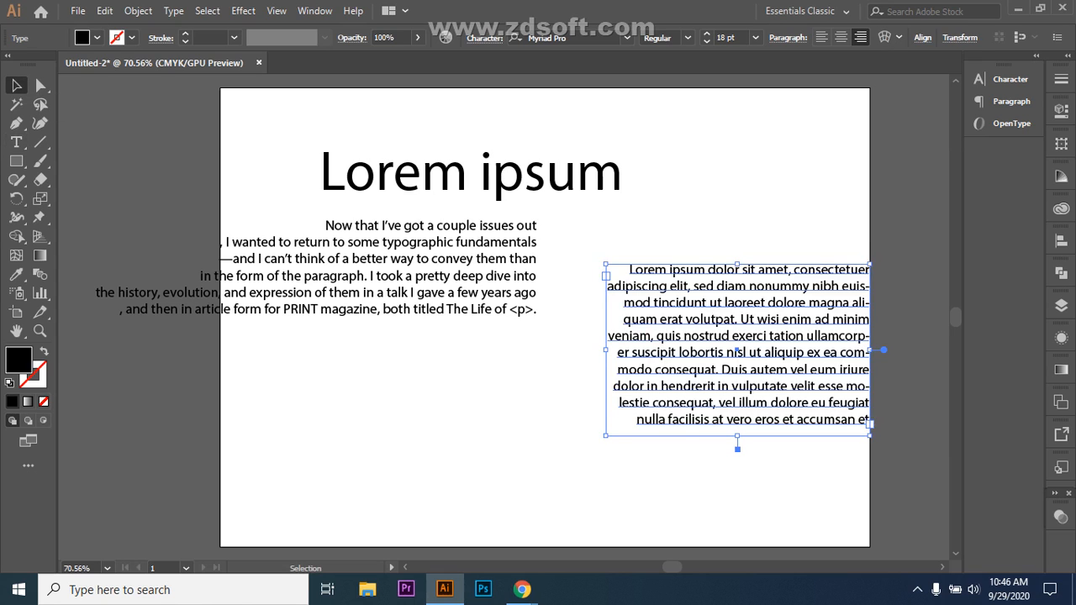
pyautogui.moveTo(710, 345); pyautogui.dragTo(536, 404)
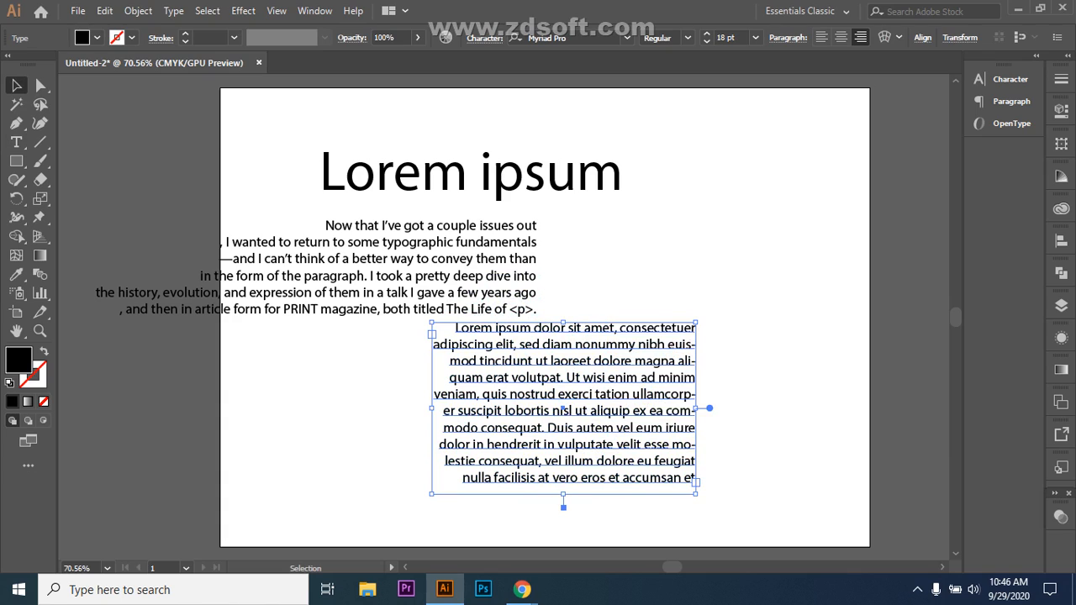
pyautogui.hotkey('ctrl', 'z')
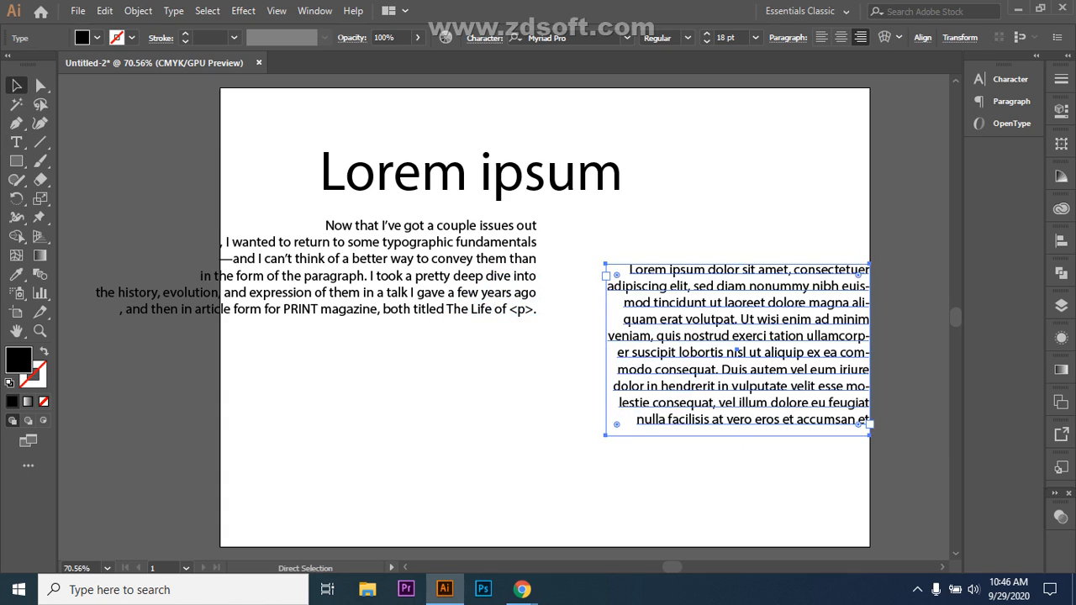
pyautogui.hotkey('ctrl', 'z')
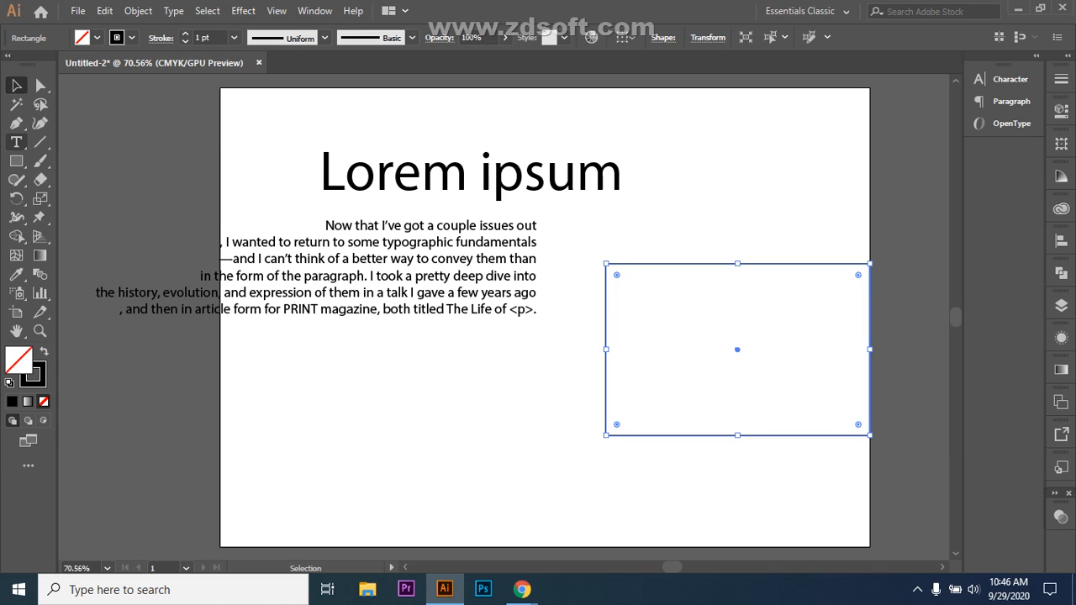
# - Place an 18 pt "Lorem ipsum" placeholder point text above the end of the large heading and finish editing it
pyautogui.press('t')
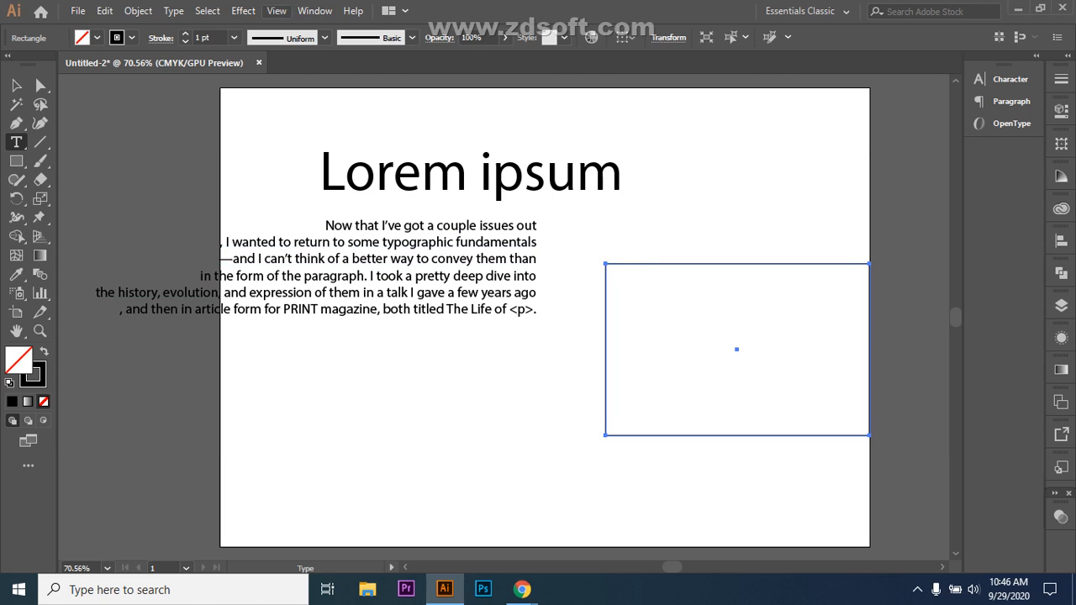
pyautogui.click(314, 11)
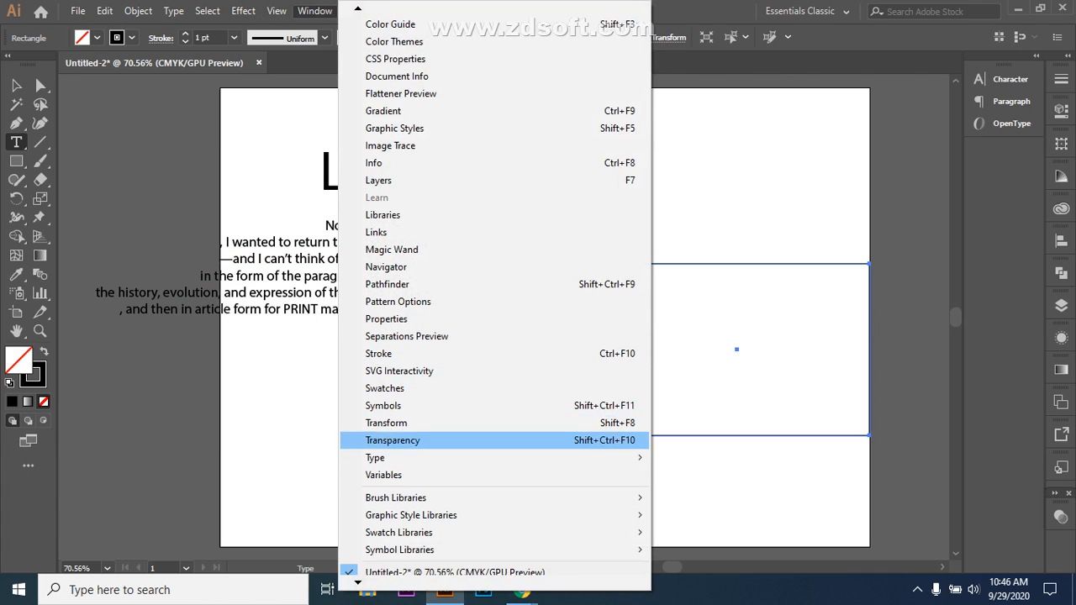
pyautogui.moveTo(277, 11)
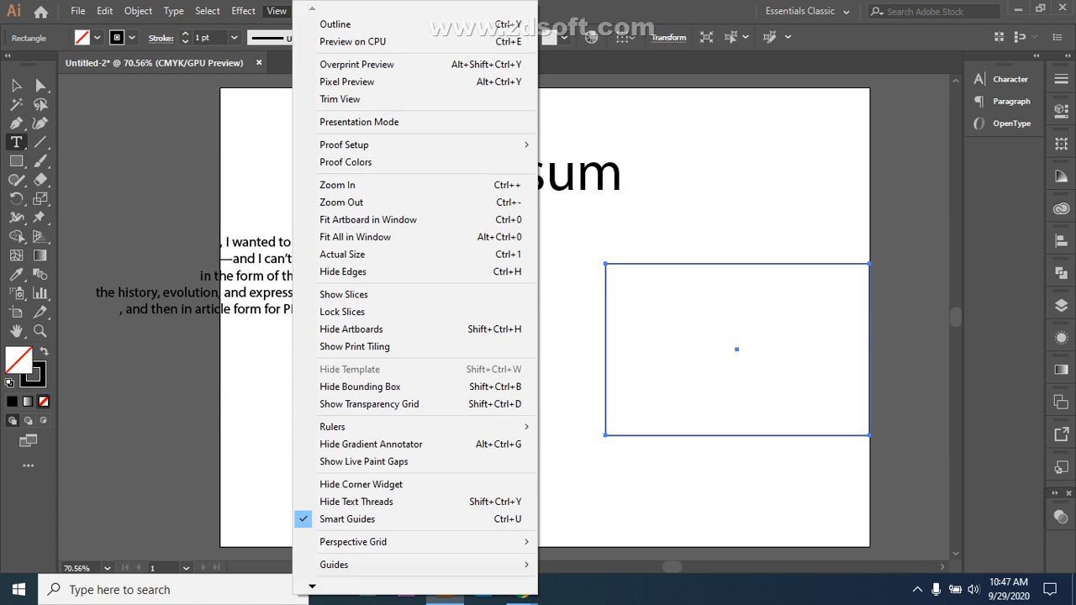
pyautogui.click(662, 124)
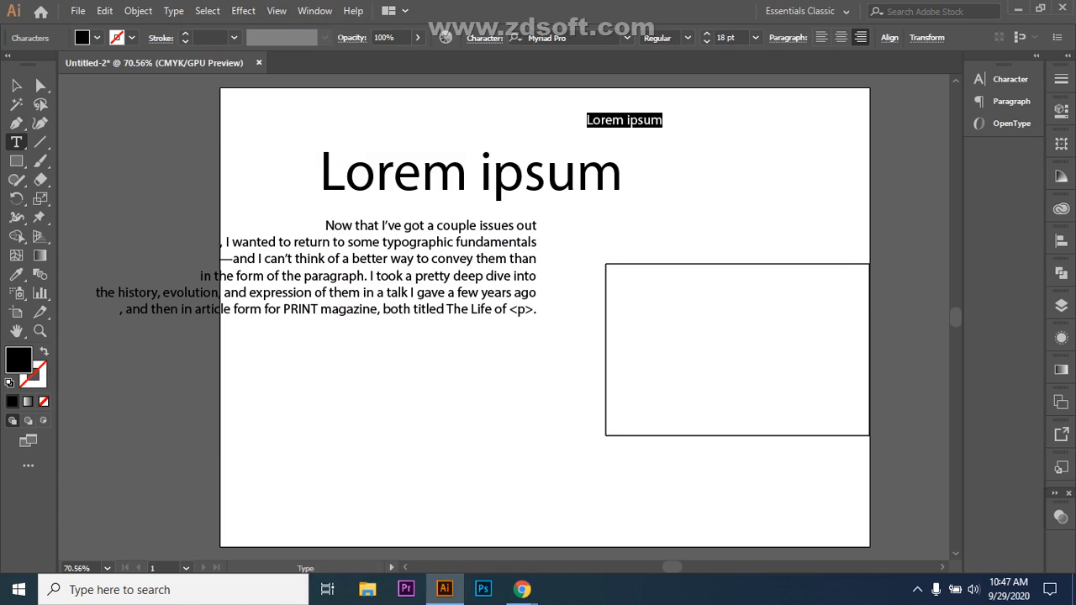
pyautogui.click(16, 142)
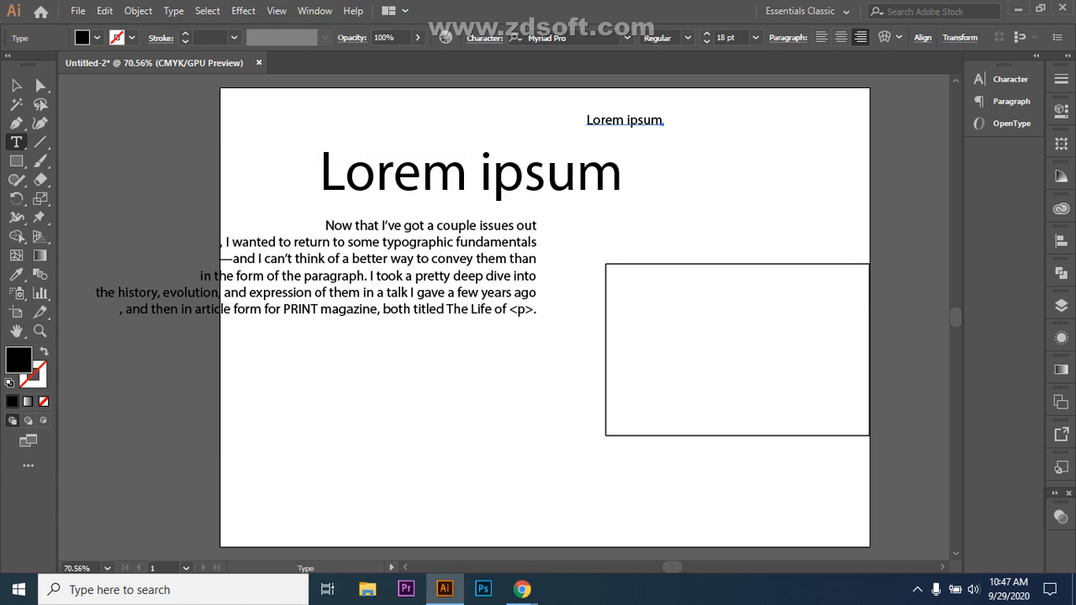
# - Convert the outlined rectangle into an area-type frame with placeholder text and move it below the six-line paragraph
pyautogui.click(735, 351)
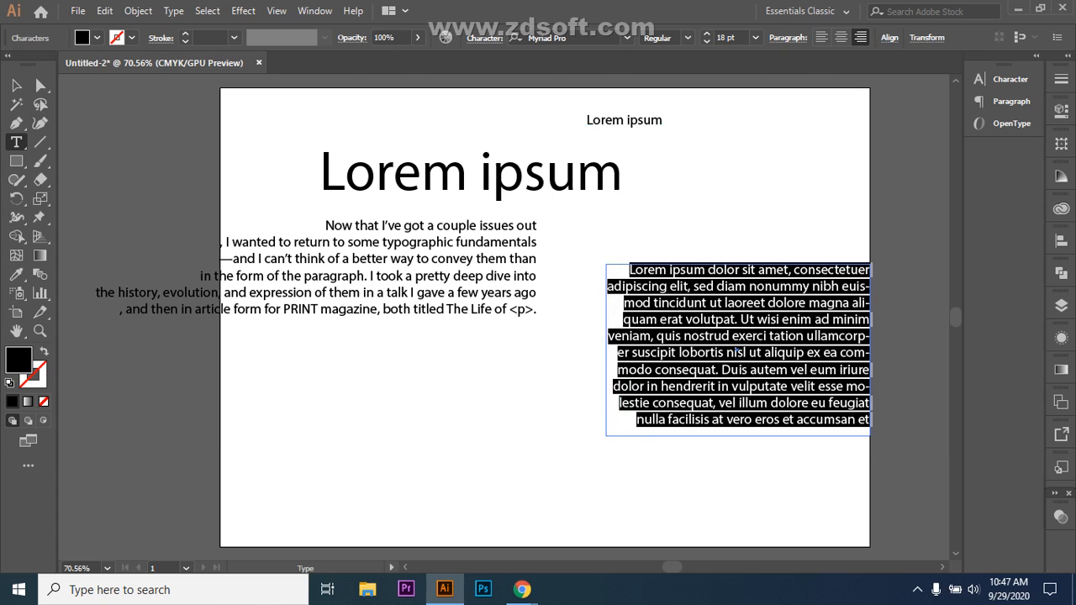
pyautogui.click(16, 85)
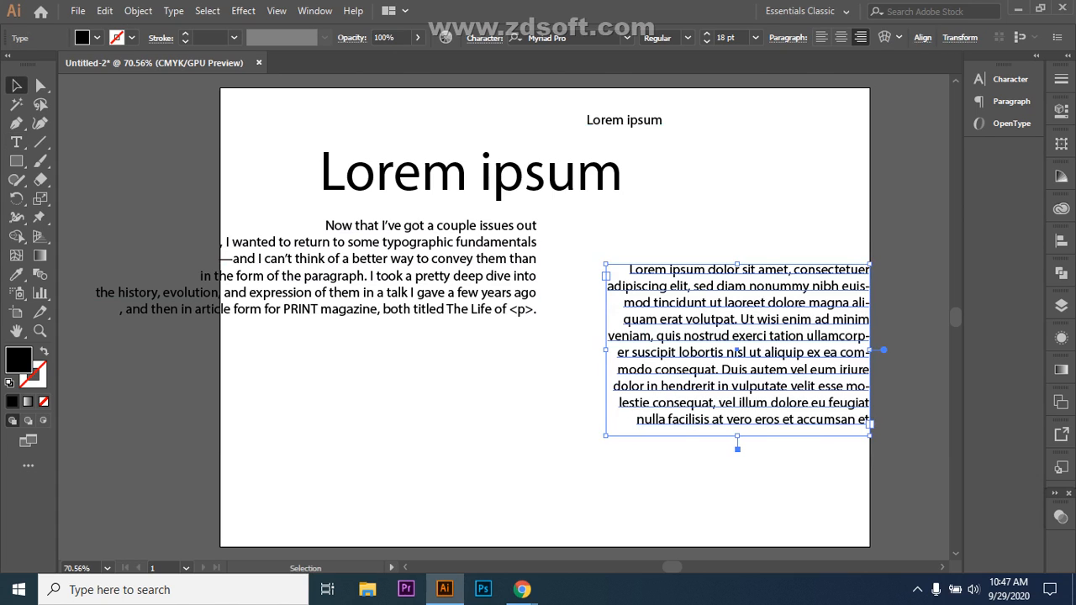
pyautogui.moveTo(733, 346); pyautogui.dragTo(530, 411)
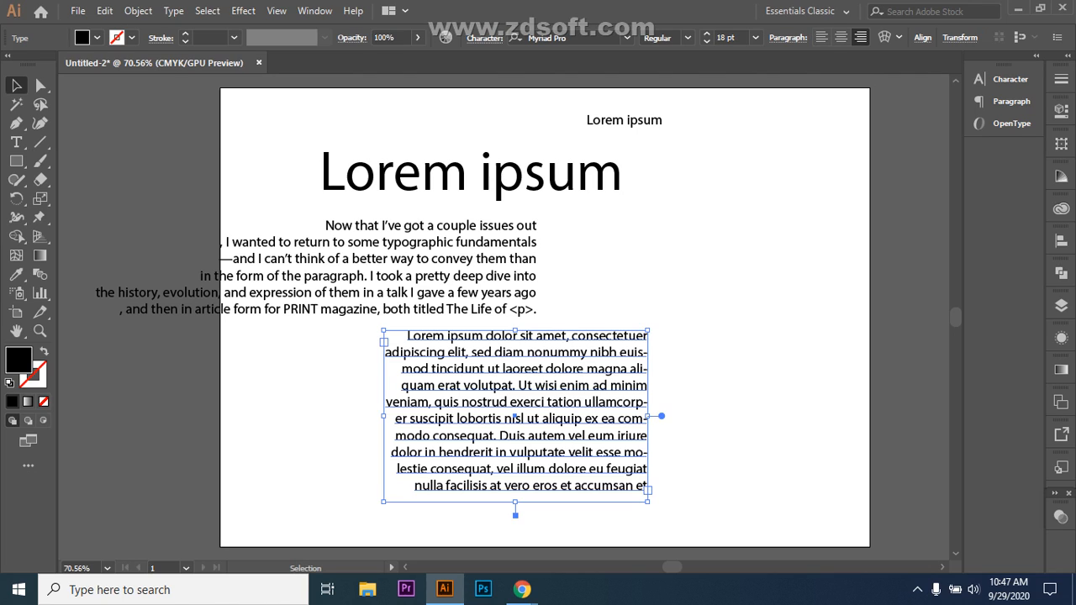
# - Try left, center and right paragraph alignment on the area-type block and look at the object alignment options
pyautogui.click(821, 37)
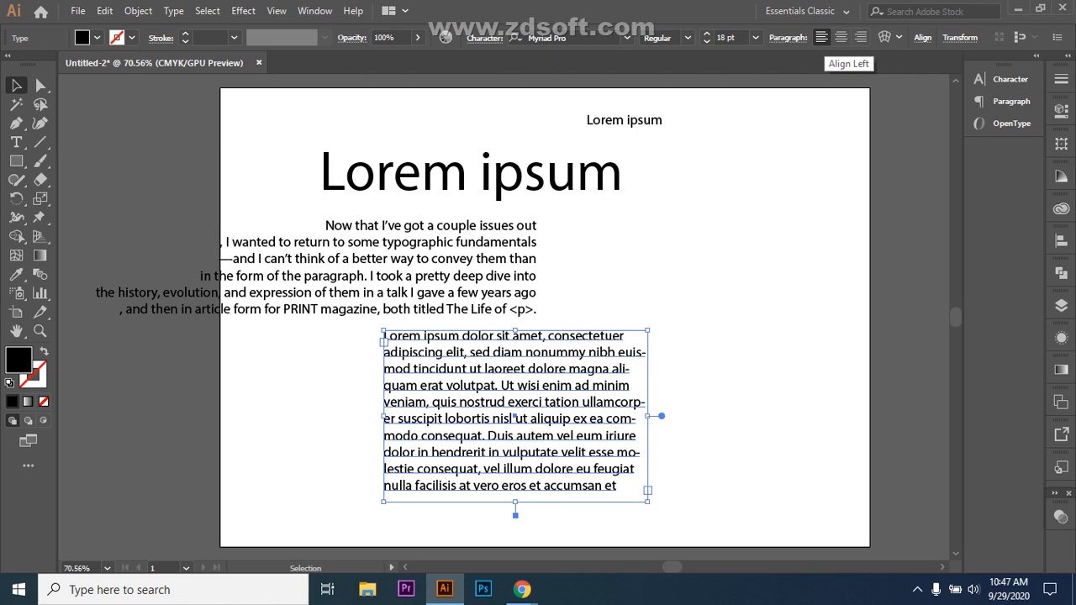
pyautogui.click(840, 37)
pyautogui.click(860, 37)
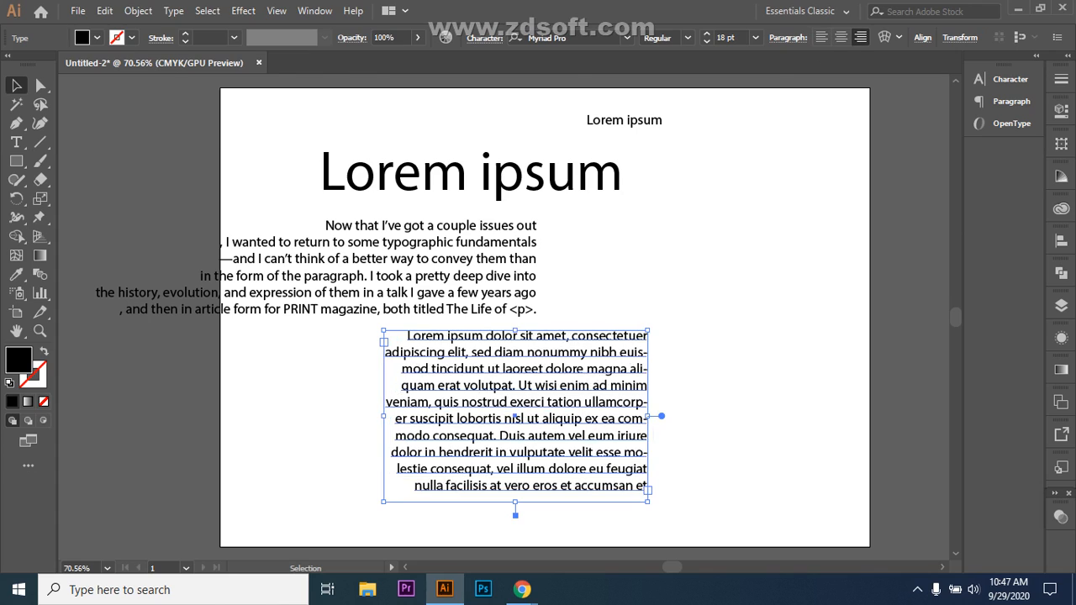
pyautogui.click(922, 37)
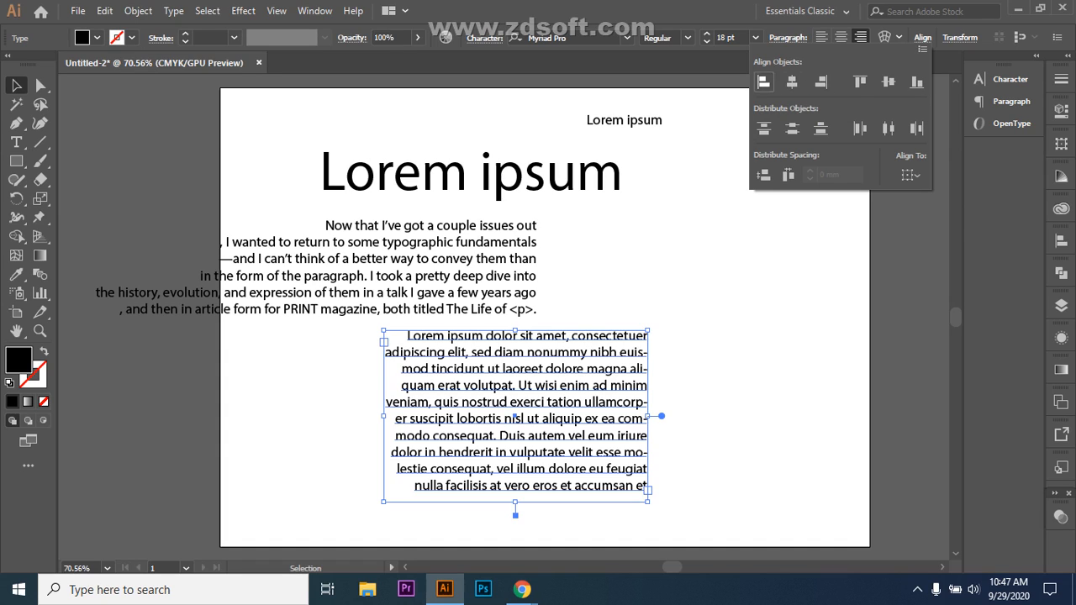
pyautogui.click(922, 37)
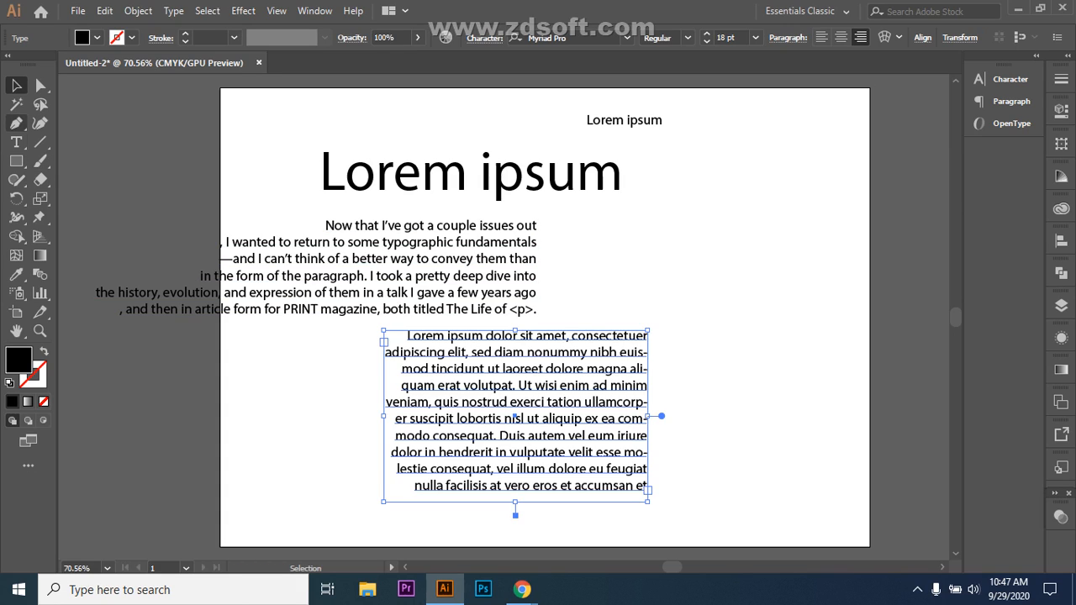
# - Add five separate "Lorem ipsum" placeholder point texts at staggered positions in the empty area beside the two paragraphs
pyautogui.click(16, 142)
pyautogui.click(717, 215)
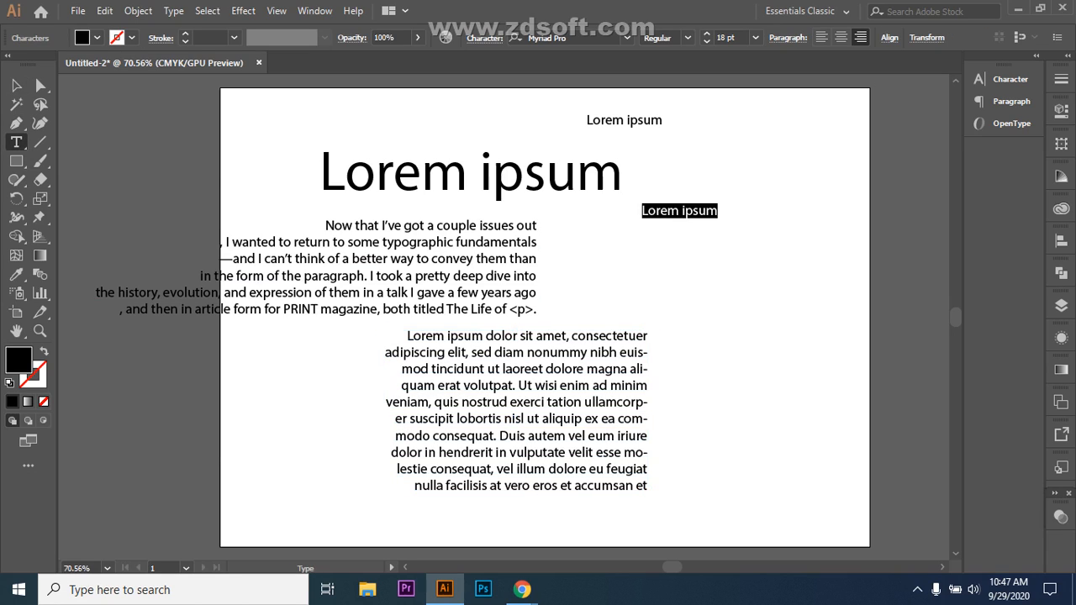
pyautogui.press('Escape')
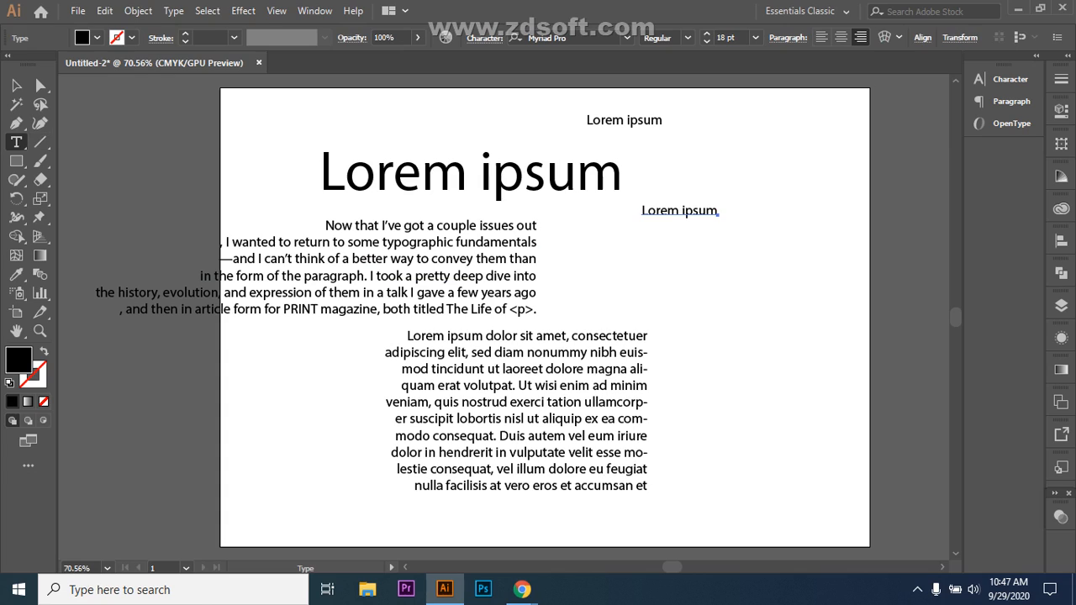
pyautogui.click(728, 264)
pyautogui.press('Escape')
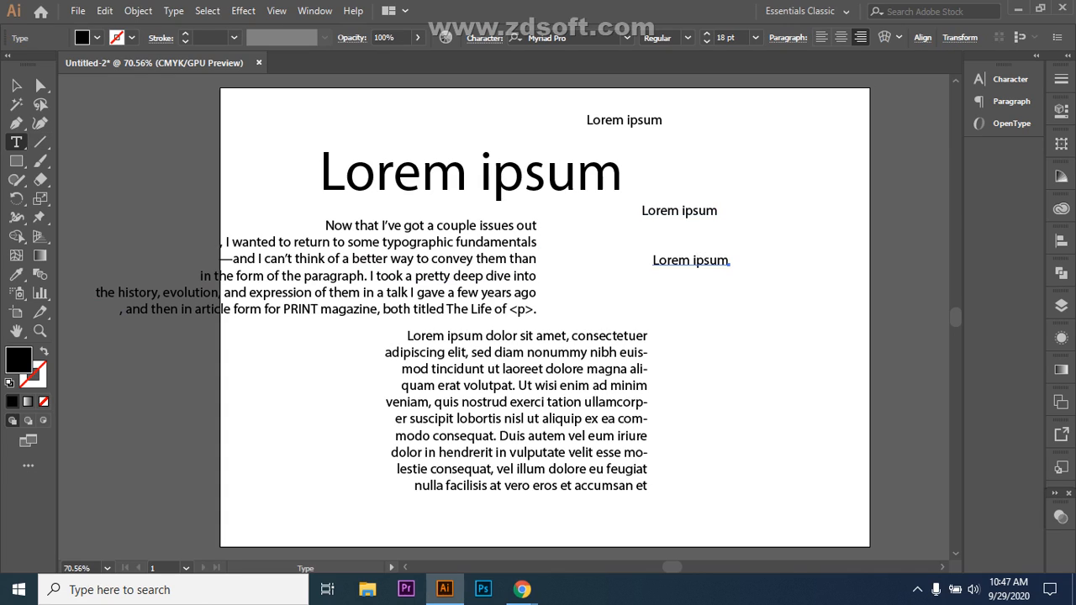
pyautogui.click(798, 228)
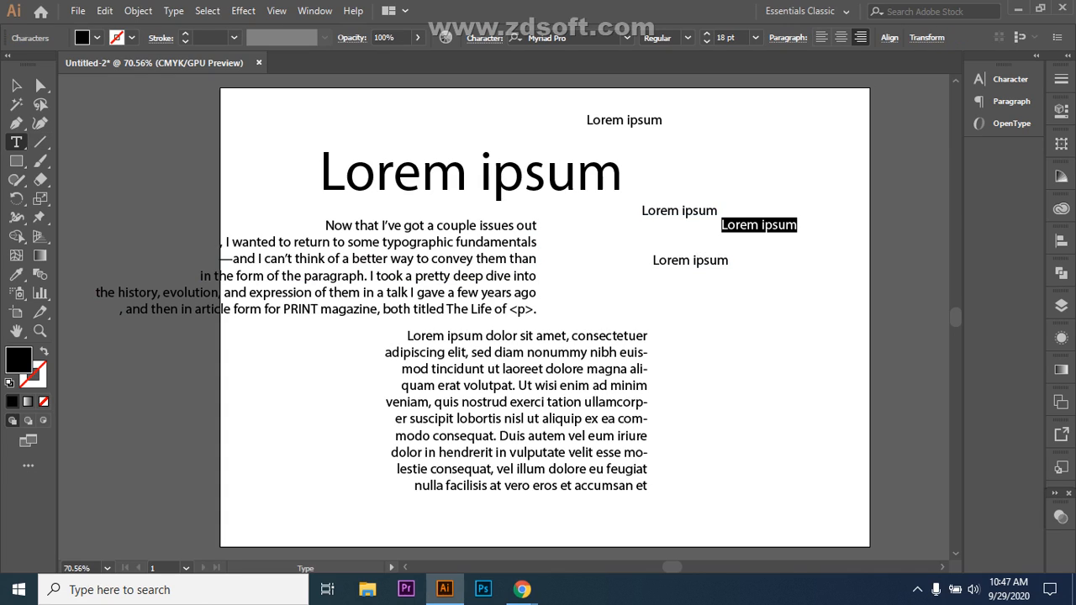
pyautogui.press('Escape')
pyautogui.click(740, 306)
pyautogui.press('Escape')
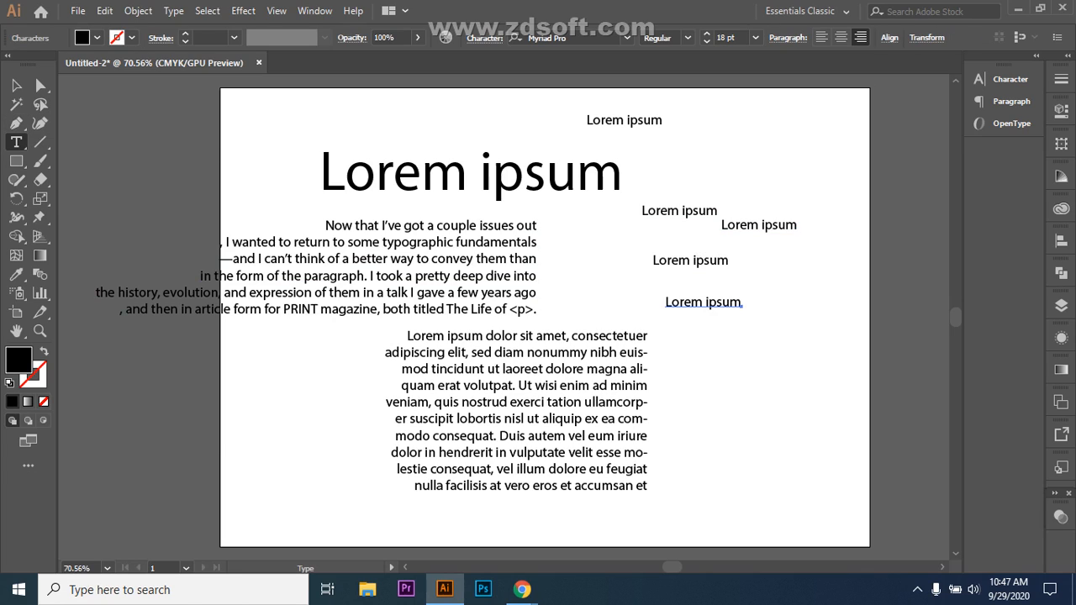
pyautogui.click(754, 326)
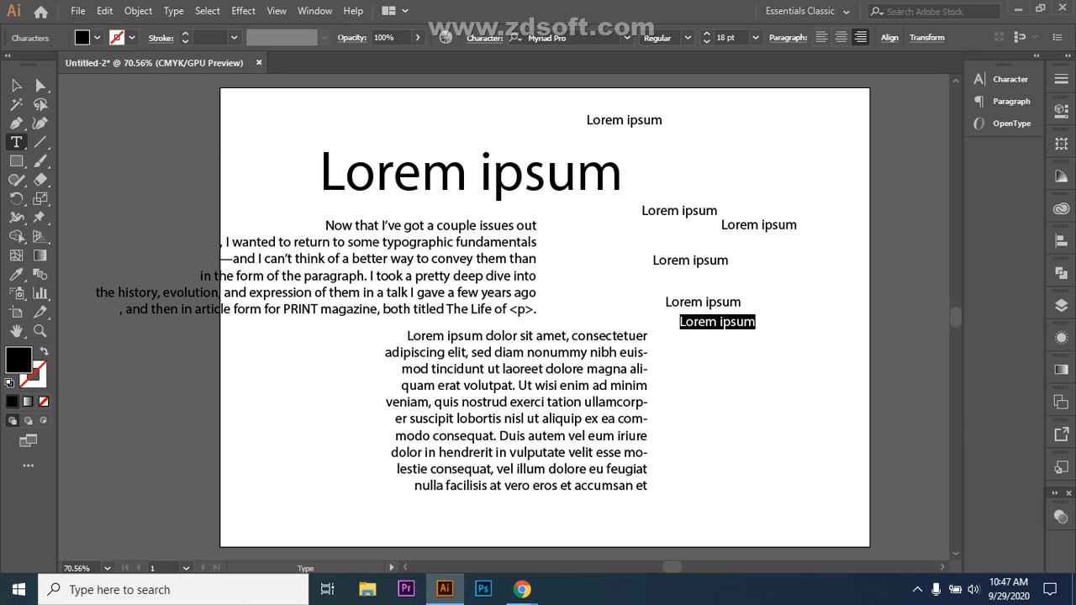
# - Align the upper three of the five staggered "Lorem ipsum" texts by their horizontal centers and deselect them
pyautogui.click(16, 86)
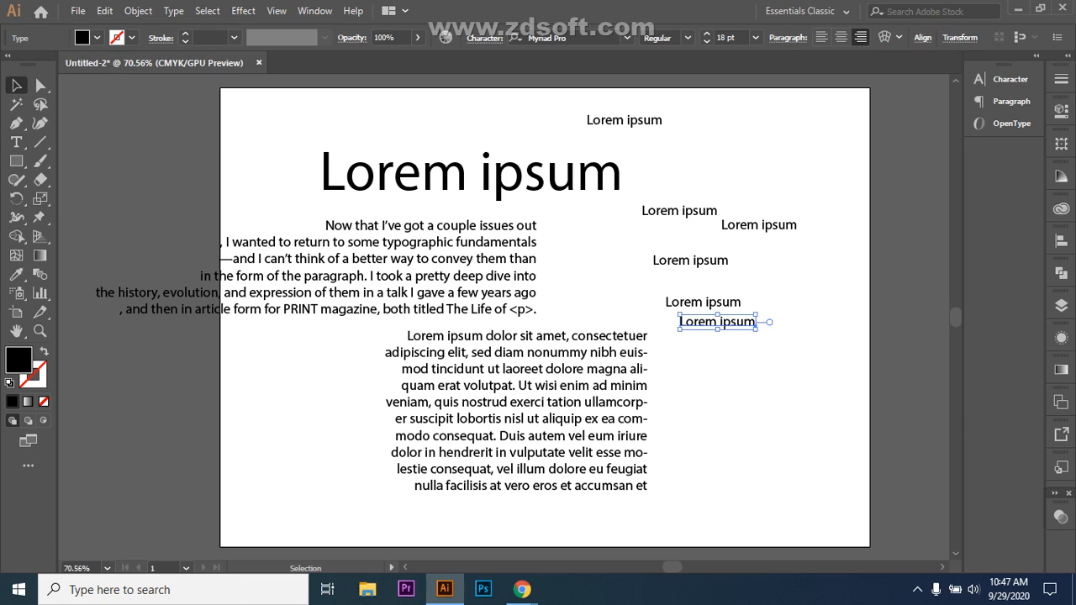
pyautogui.moveTo(626, 201); pyautogui.dragTo(797, 270)
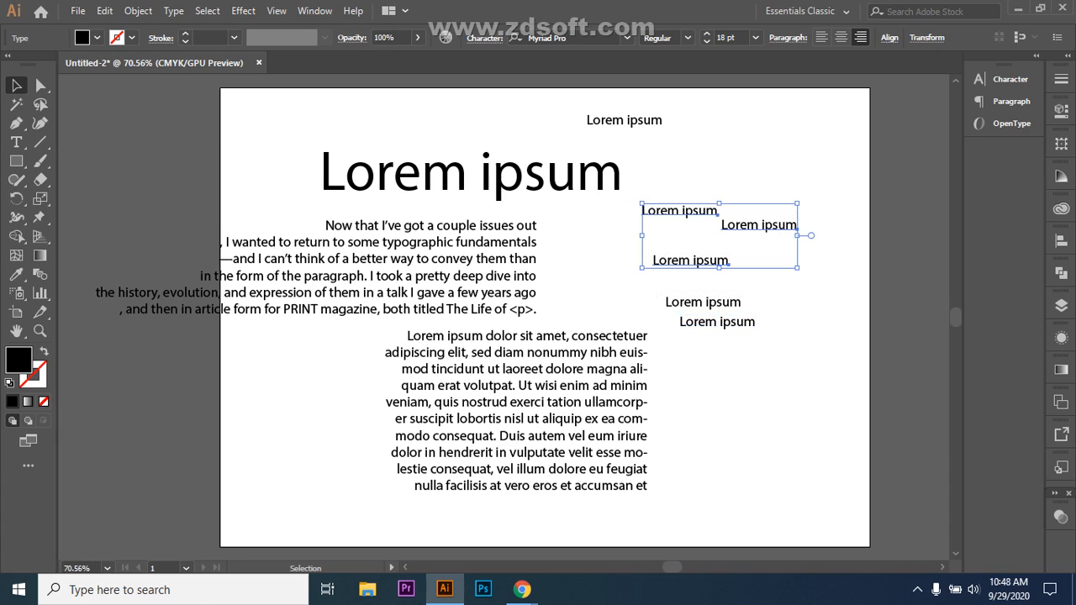
pyautogui.click(889, 37)
pyautogui.click(758, 81)
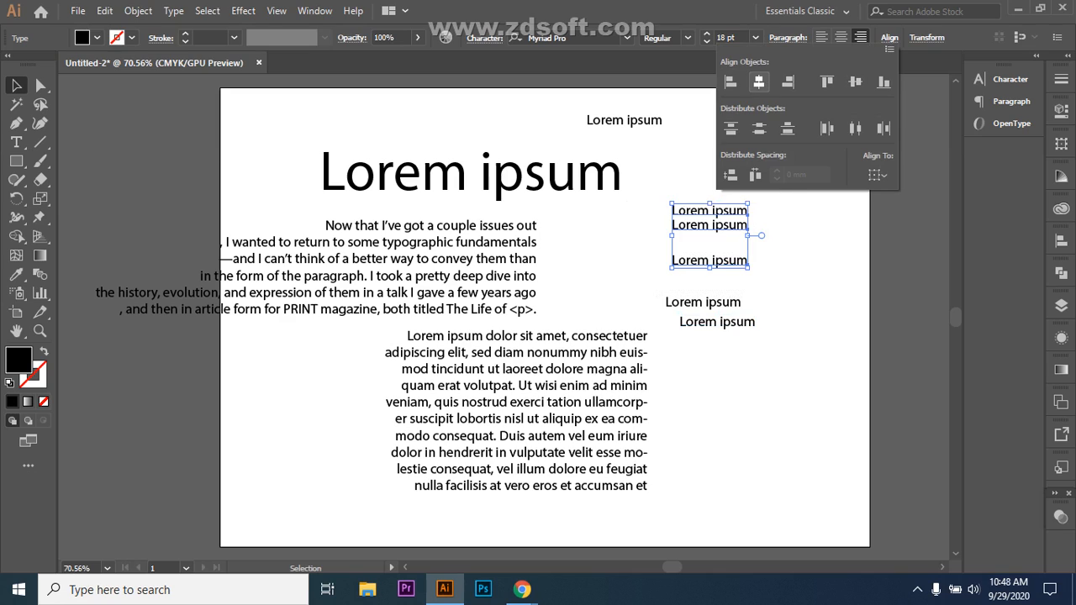
pyautogui.click(804, 238)
pyautogui.click(804, 238)
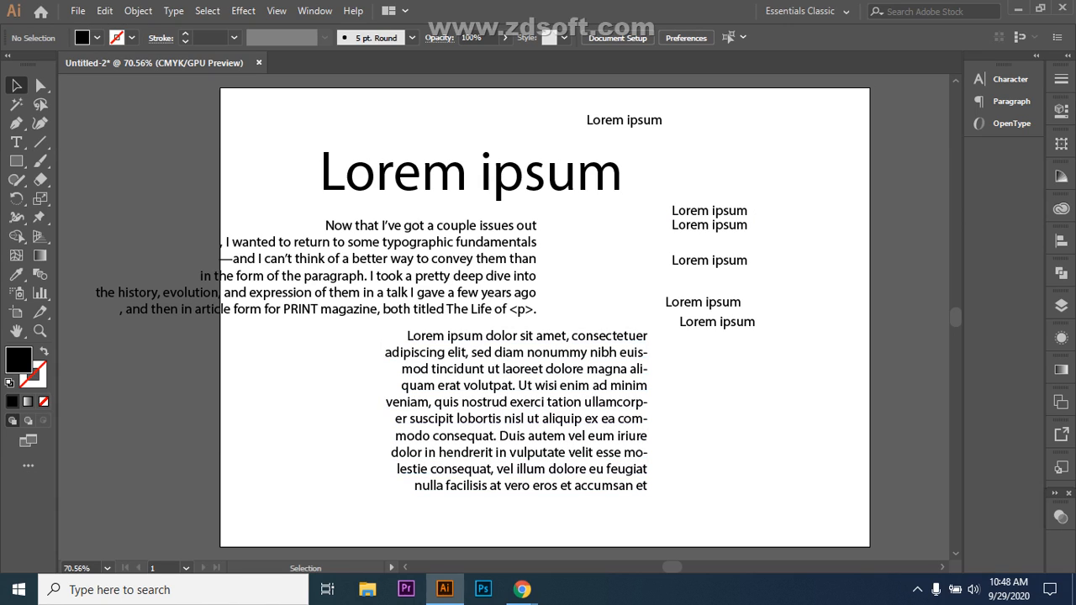
# - Delete all text below the large "Lorem ipsum" heading: the five small placeholder texts, the six-line paragraph and the area-type block
pyautogui.click(515, 412)
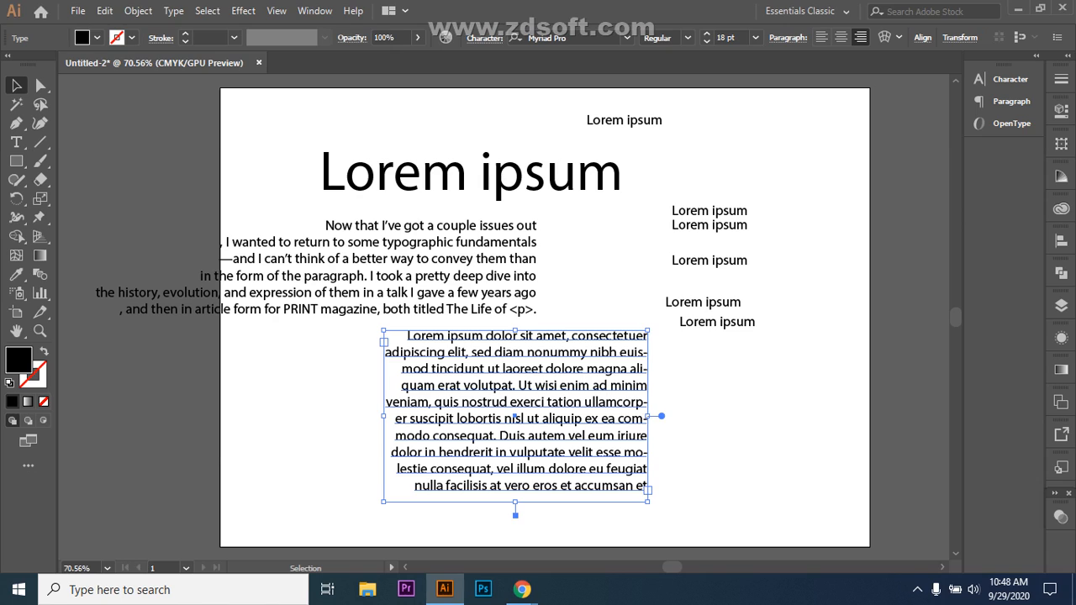
pyautogui.moveTo(659, 191); pyautogui.dragTo(715, 328)
pyautogui.press('Delete')
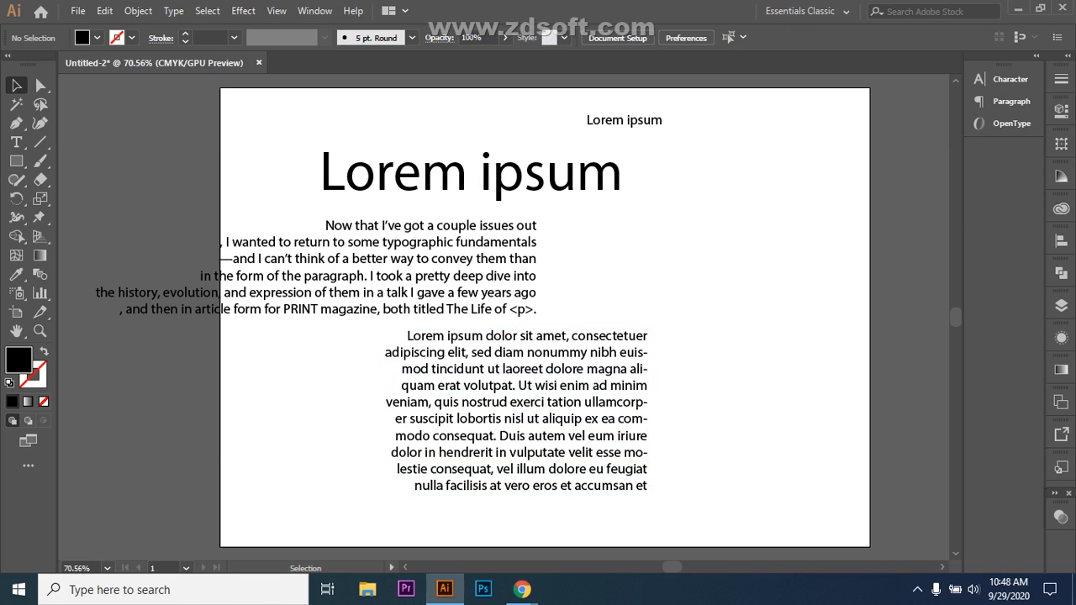
pyautogui.click(289, 227)
pyautogui.press('Delete')
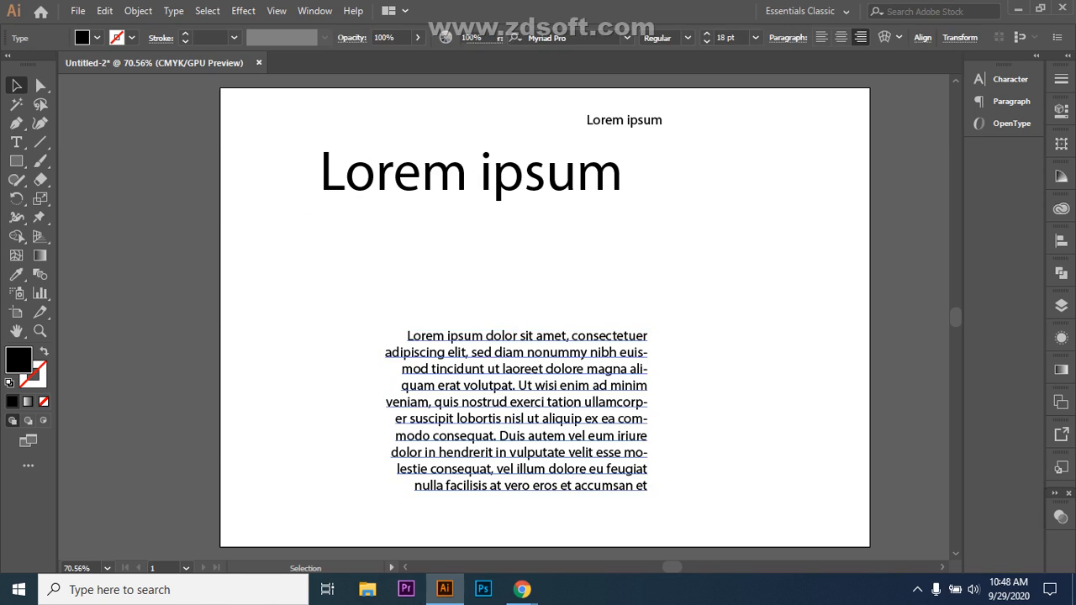
pyautogui.moveTo(359, 315); pyautogui.dragTo(551, 442)
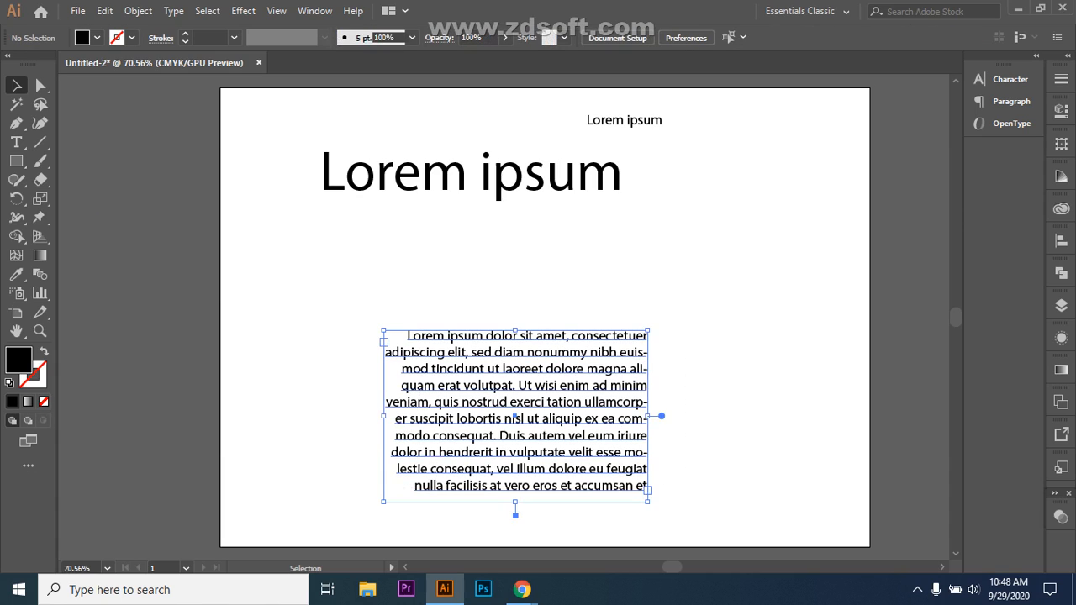
pyautogui.press('Delete')
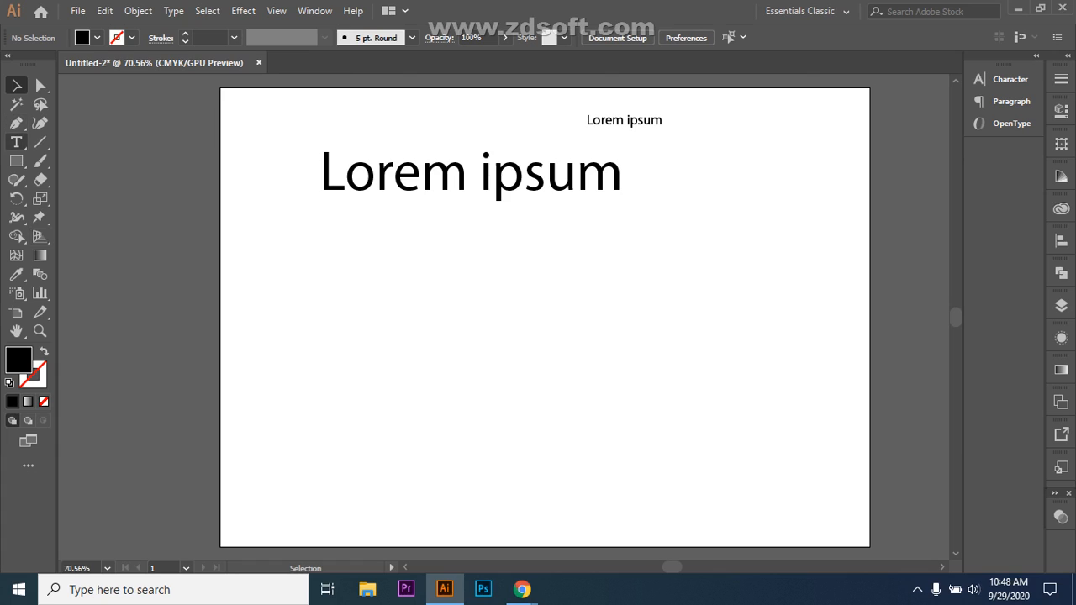
# - Draw a circle with a black outline and no fill and position it below the large "Lorem ipsum" heading
pyautogui.click(16, 142)
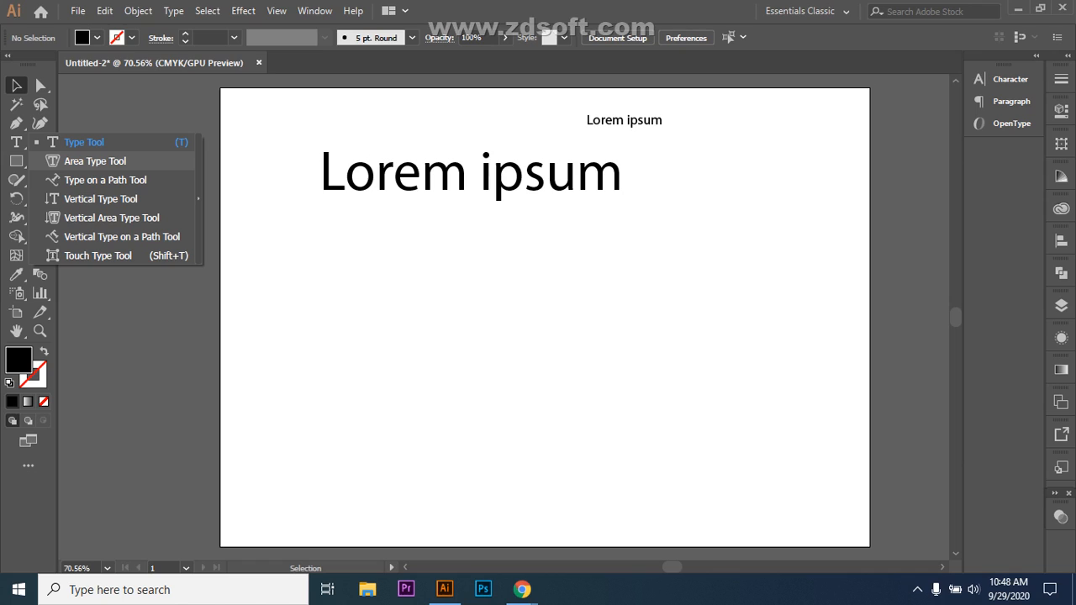
pyautogui.click(16, 161)
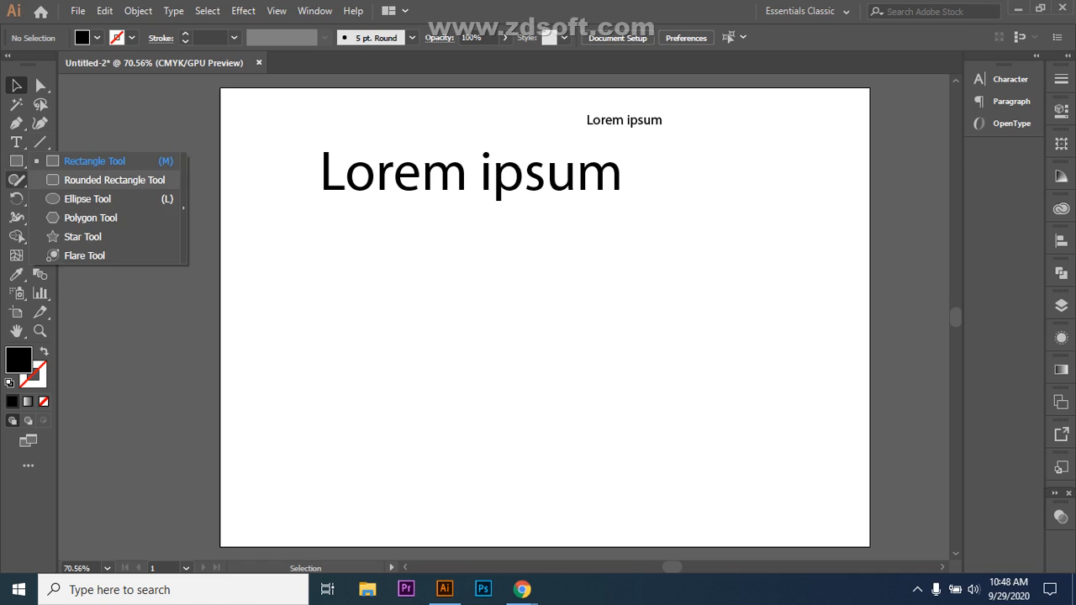
pyautogui.click(87, 198)
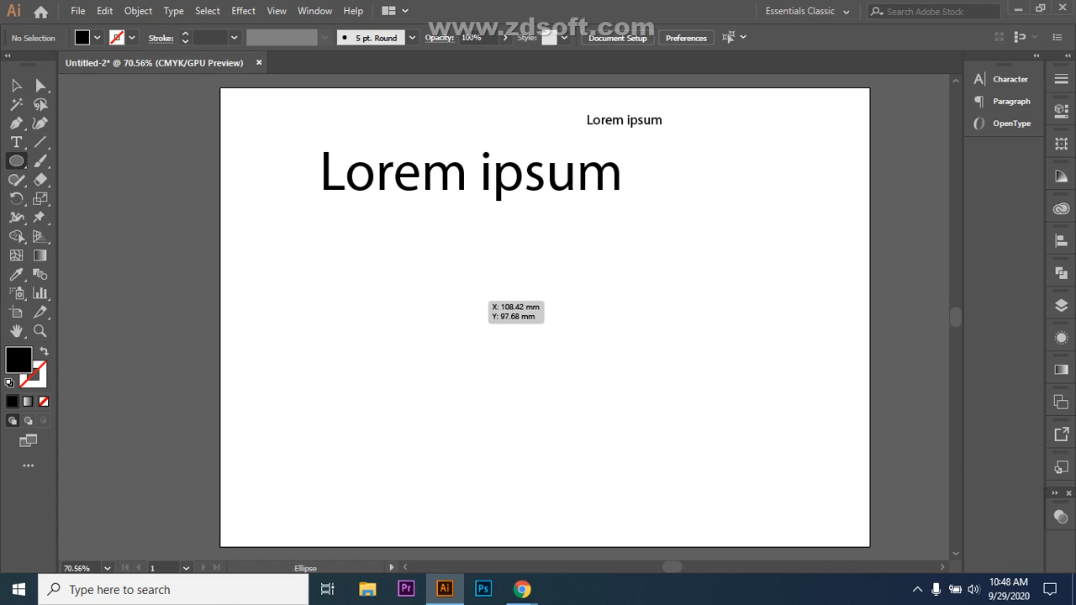
pyautogui.moveTo(445, 280); pyautogui.dragTo(546, 381)
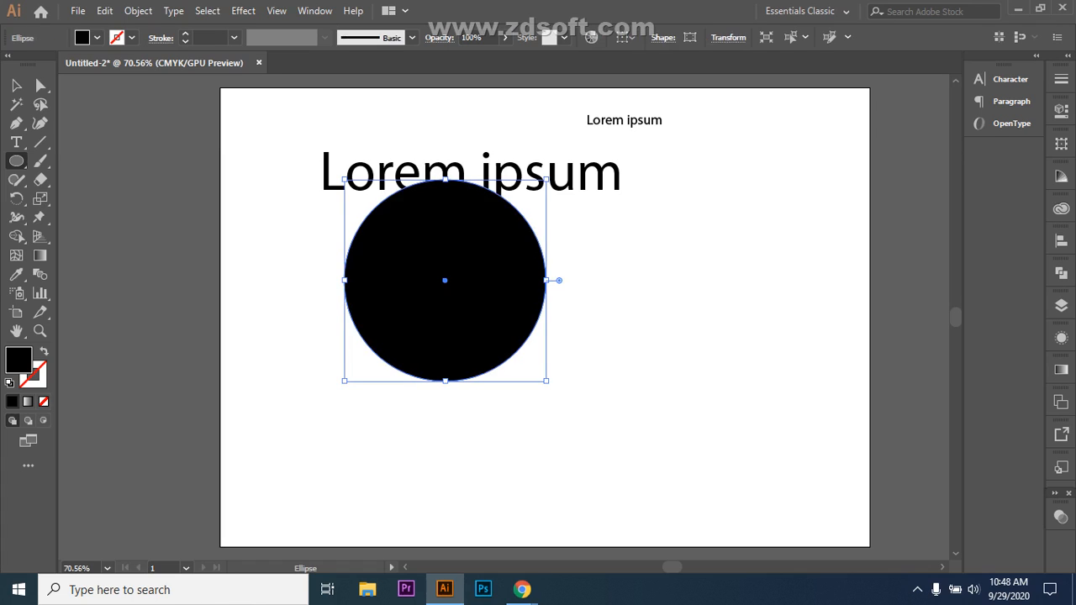
pyautogui.hotkey('shift', 'x')
pyautogui.press('v')
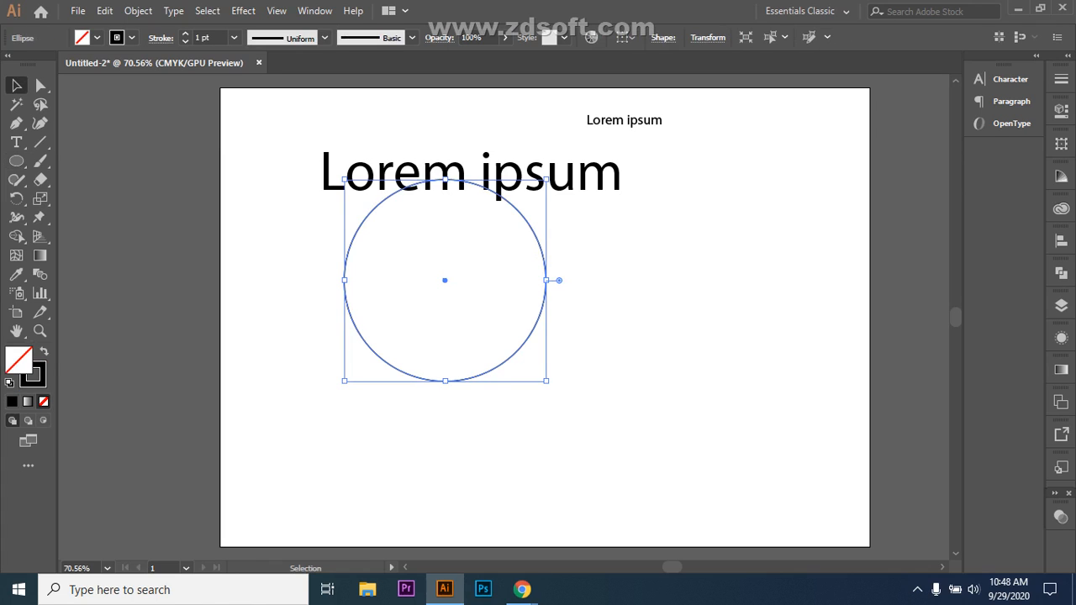
pyautogui.moveTo(445, 279); pyautogui.dragTo(457, 334)
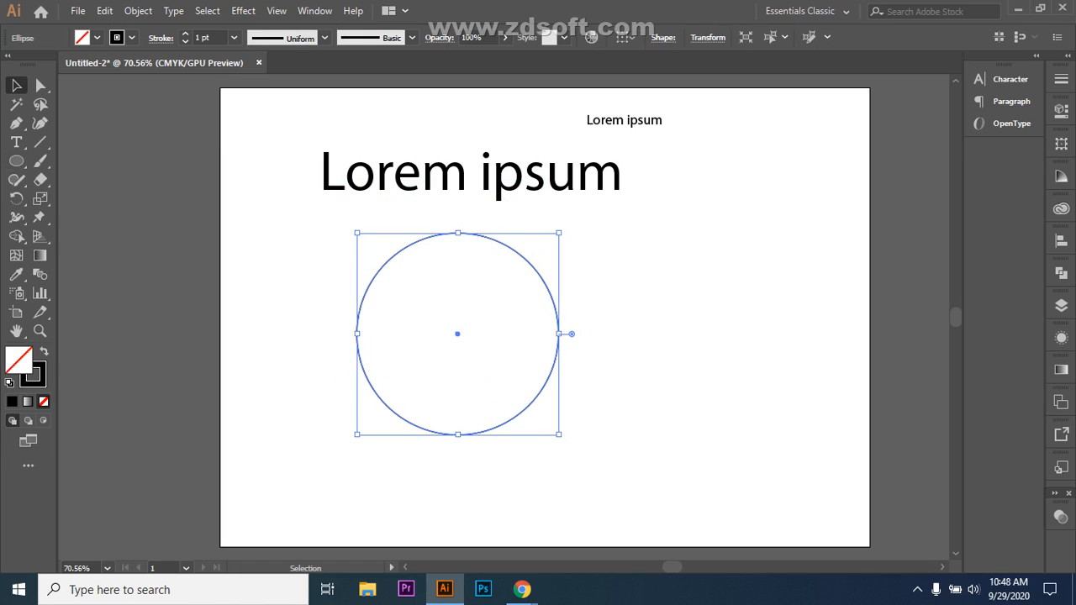
pyautogui.click(615, 343)
# - Convert the circle into an Area Type shape and clear the placeholder text inside it
pyautogui.rightClick(16, 142)
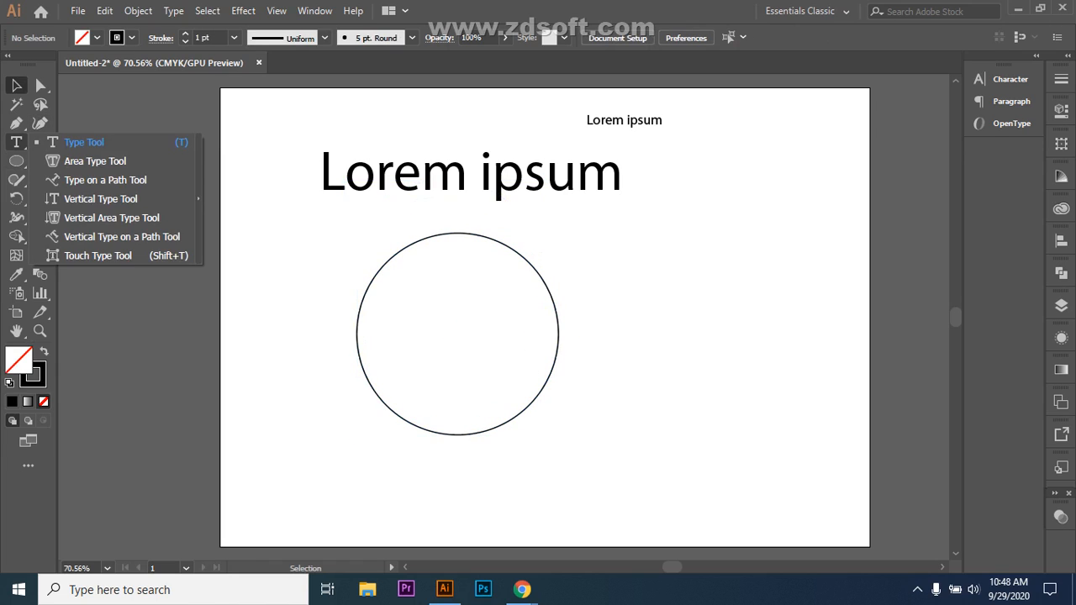
pyautogui.click(96, 161)
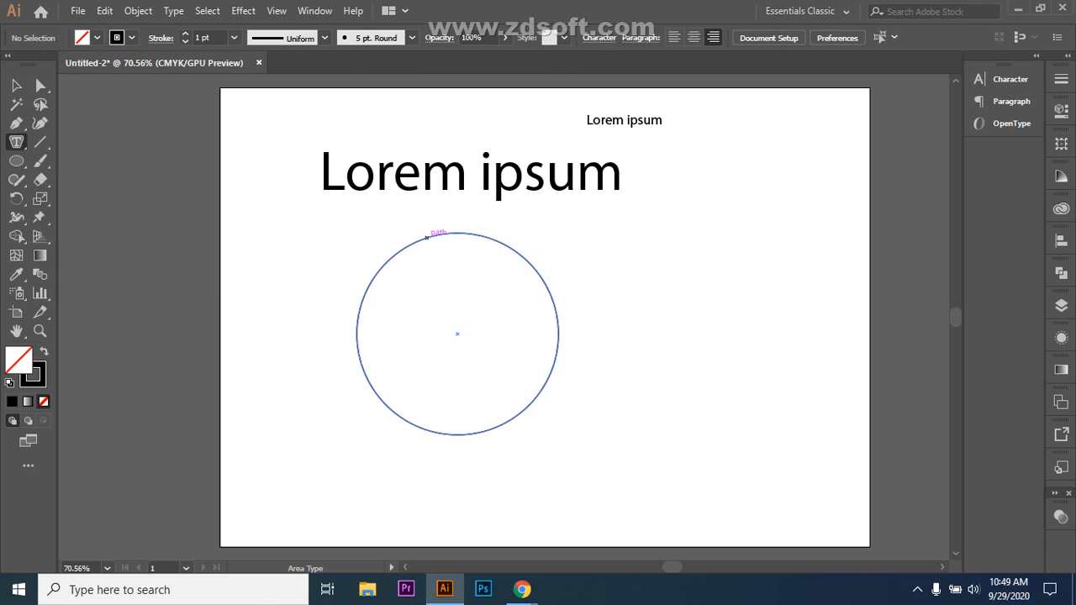
pyautogui.click(427, 235)
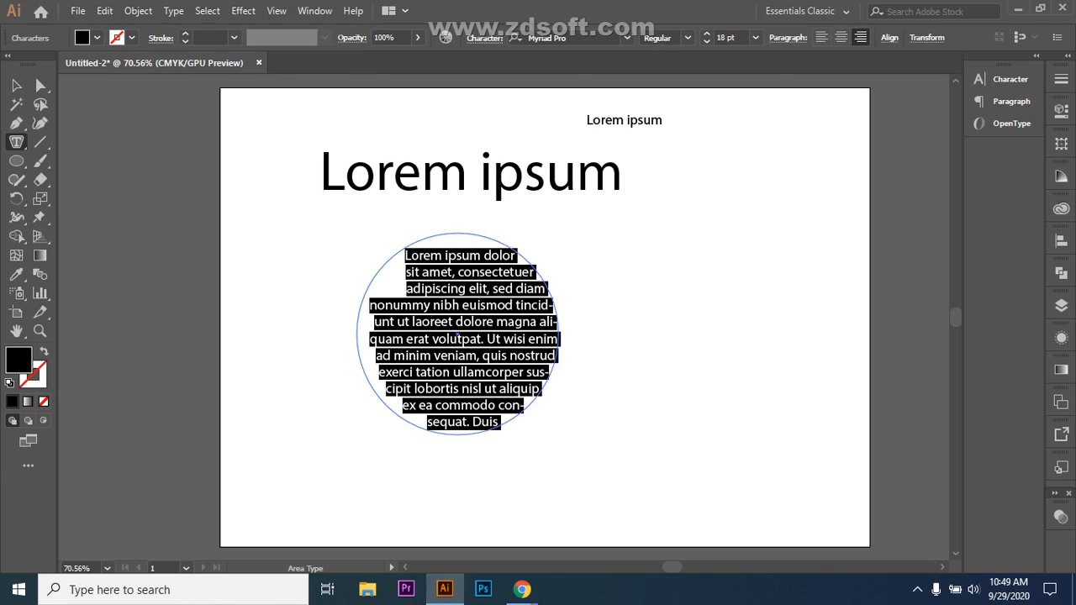
pyautogui.press('BackSpace')
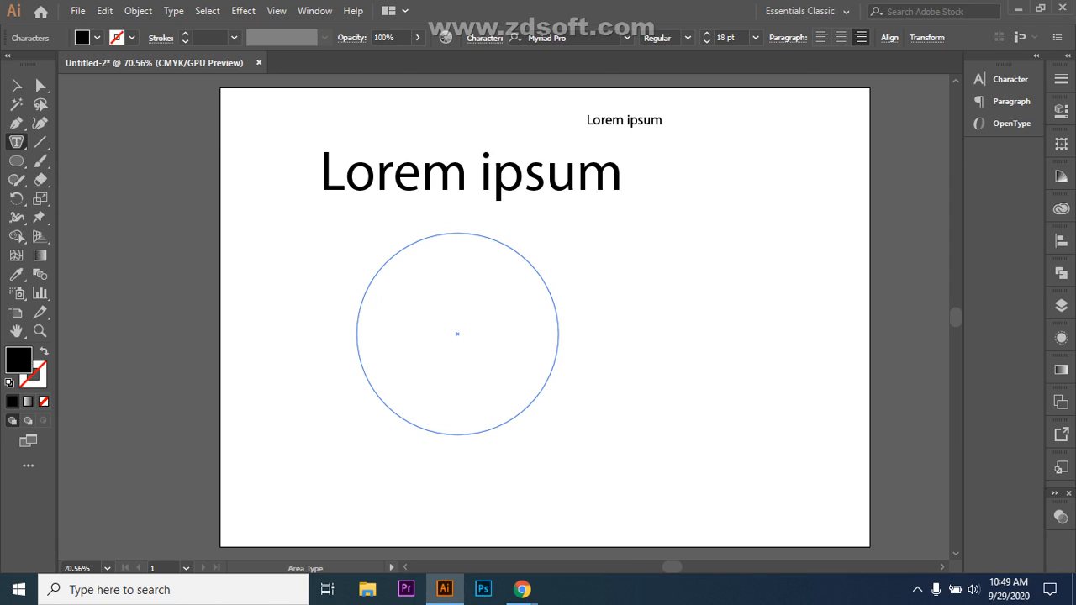
# - Switch to the Google Meet call in Chrome, try to mute the participant with an open microphone, and return to Illustrator
pyautogui.moveTo(522, 589)
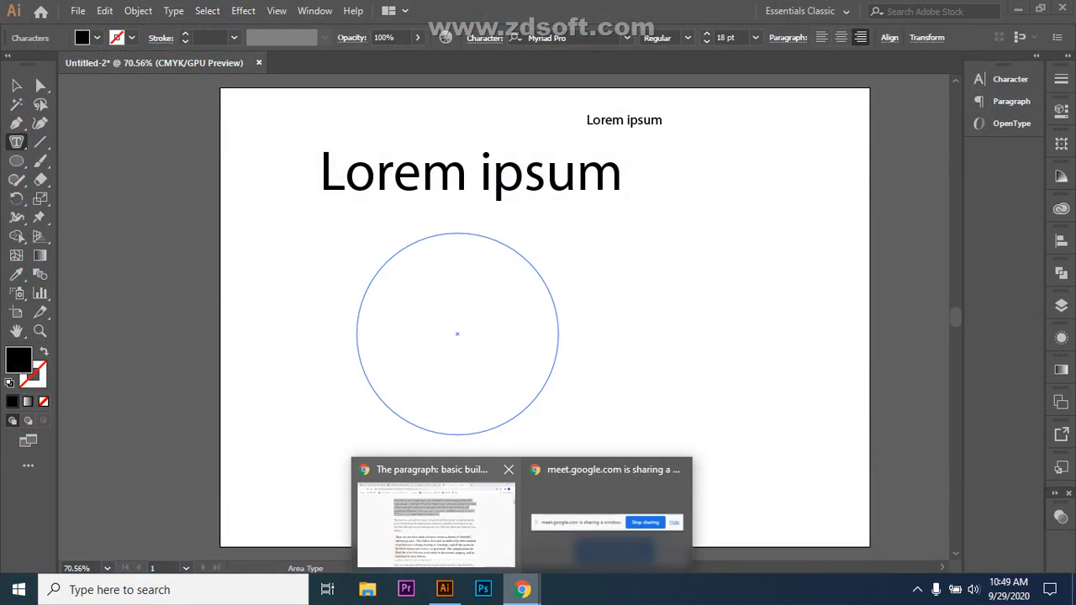
pyautogui.click(435, 517)
pyautogui.click(123, 13)
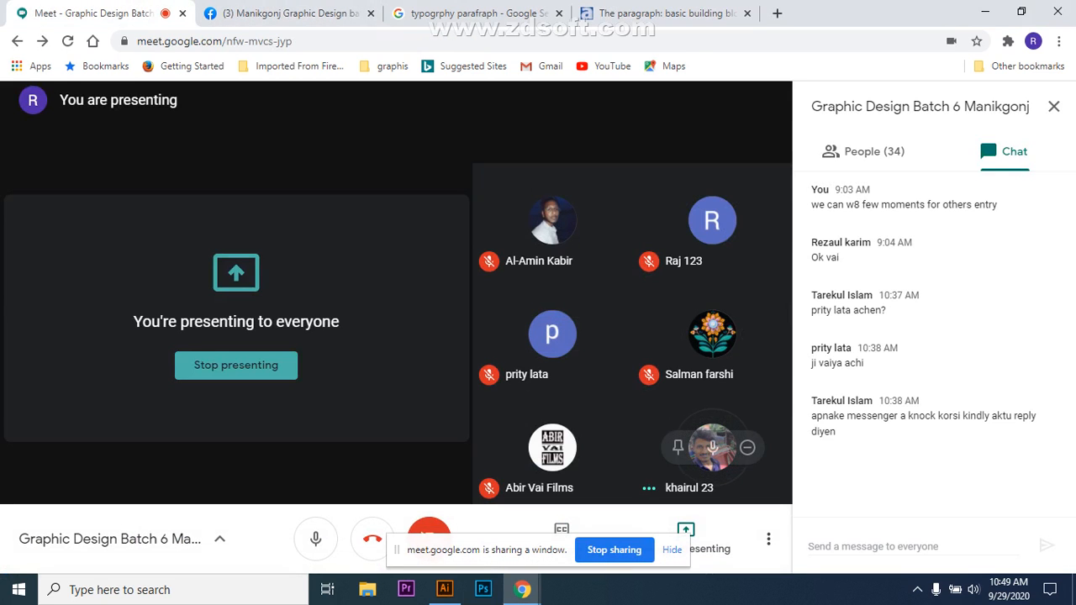
pyautogui.click(713, 447)
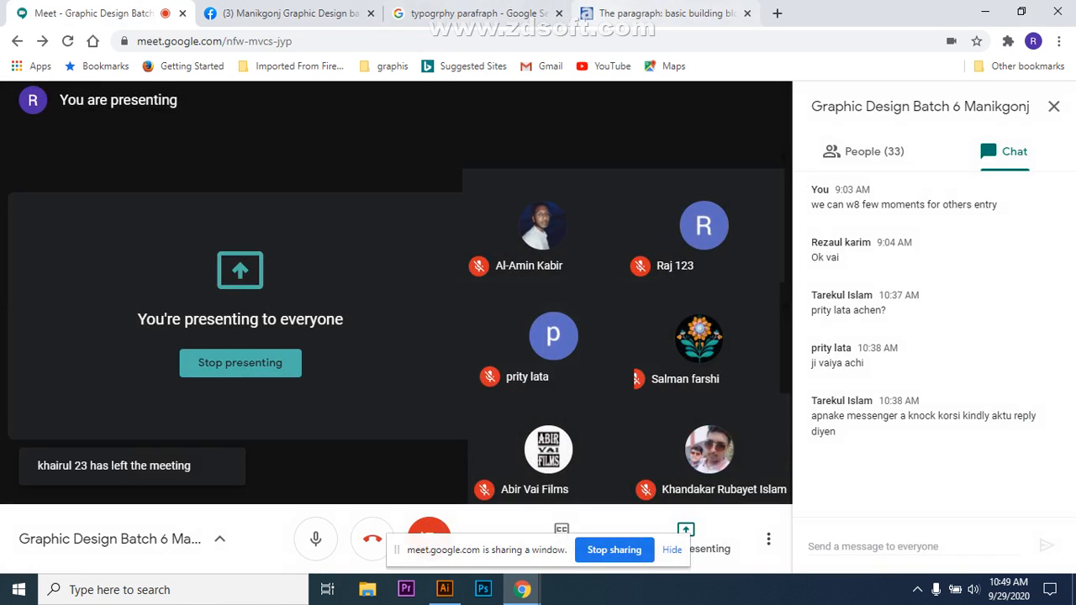
pyautogui.moveTo(523, 589)
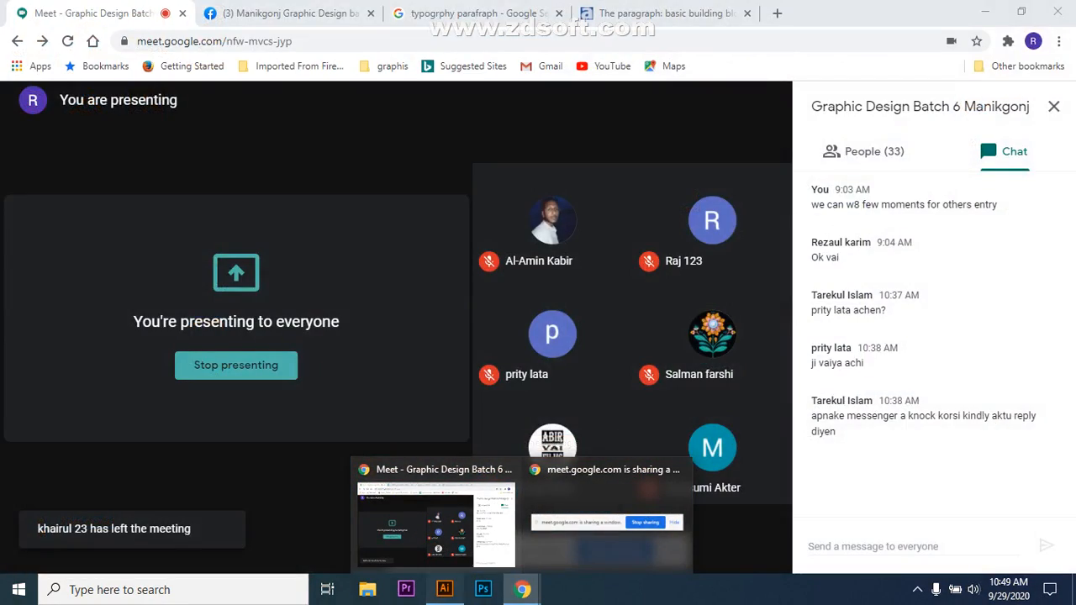
pyautogui.click(444, 589)
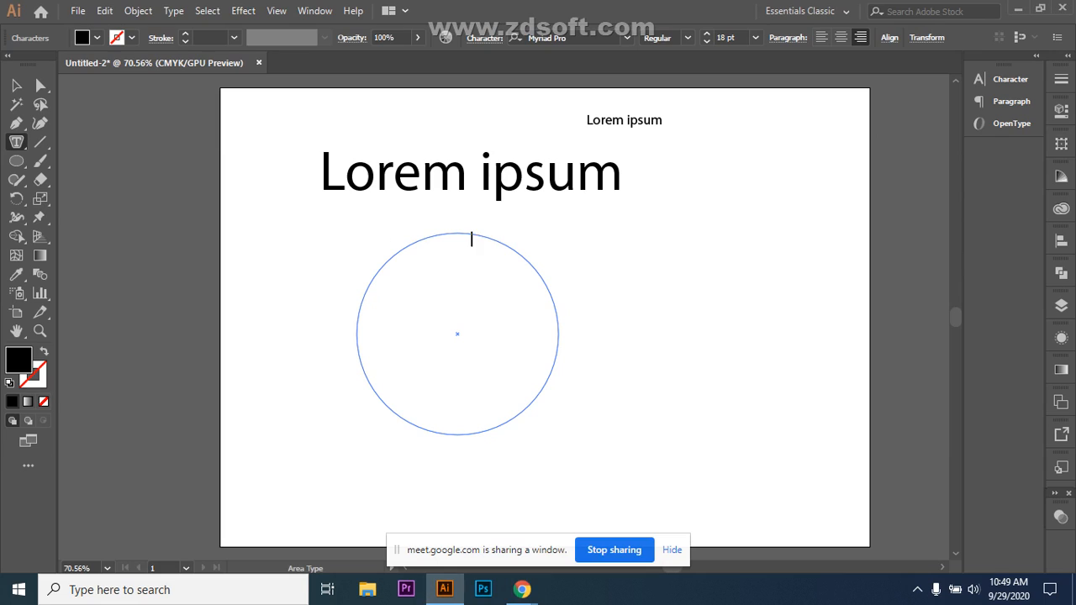
# - Try to run a string of "h" characters along the circle with Type on a Path, and undo back to its "Lorem ipsum" placeholder text
pyautogui.click(16, 142)
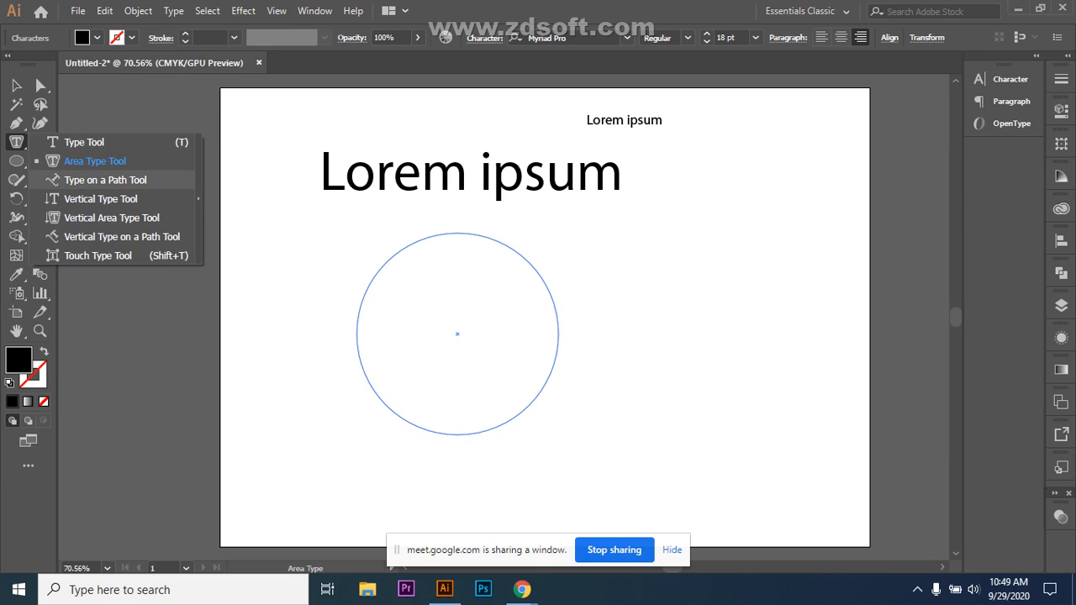
pyautogui.click(105, 180)
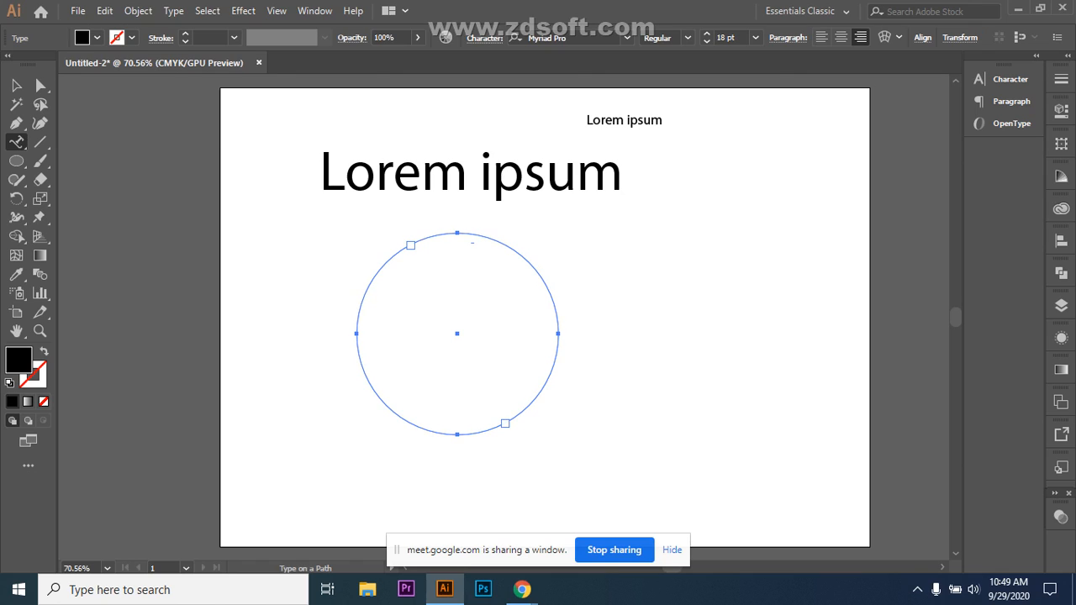
pyautogui.click(472, 235)
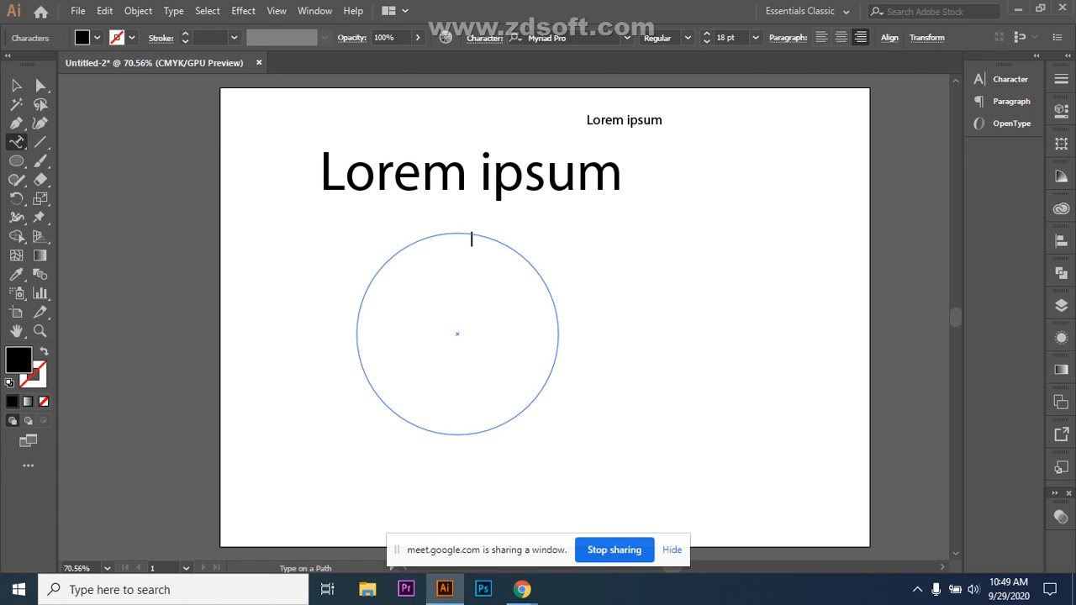
pyautogui.write('hhhhhhh')
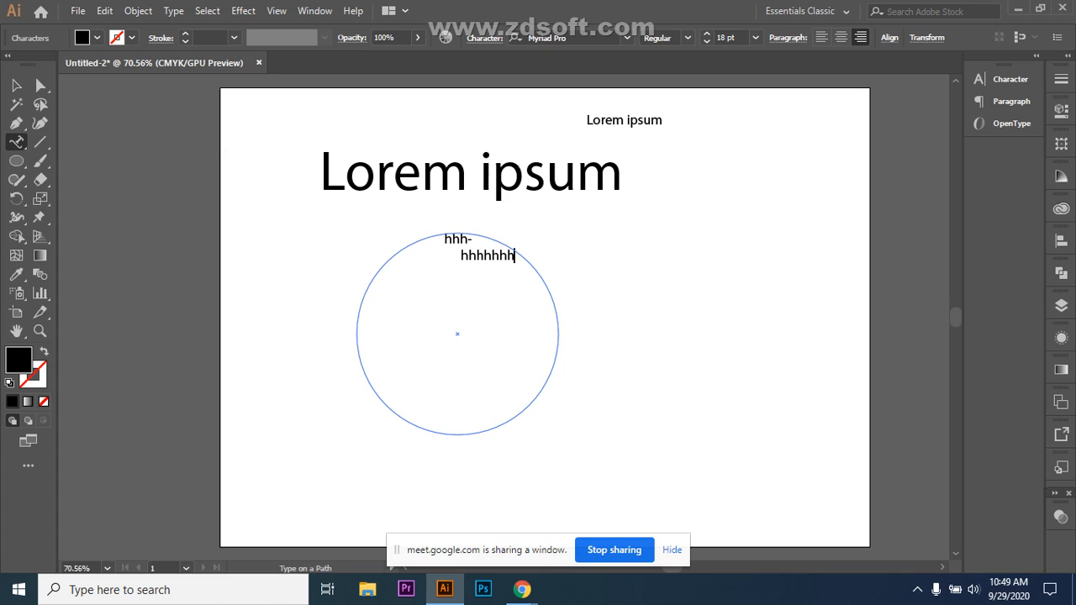
pyautogui.write('hhhhhhhhhhhhhhhhhhhh-')
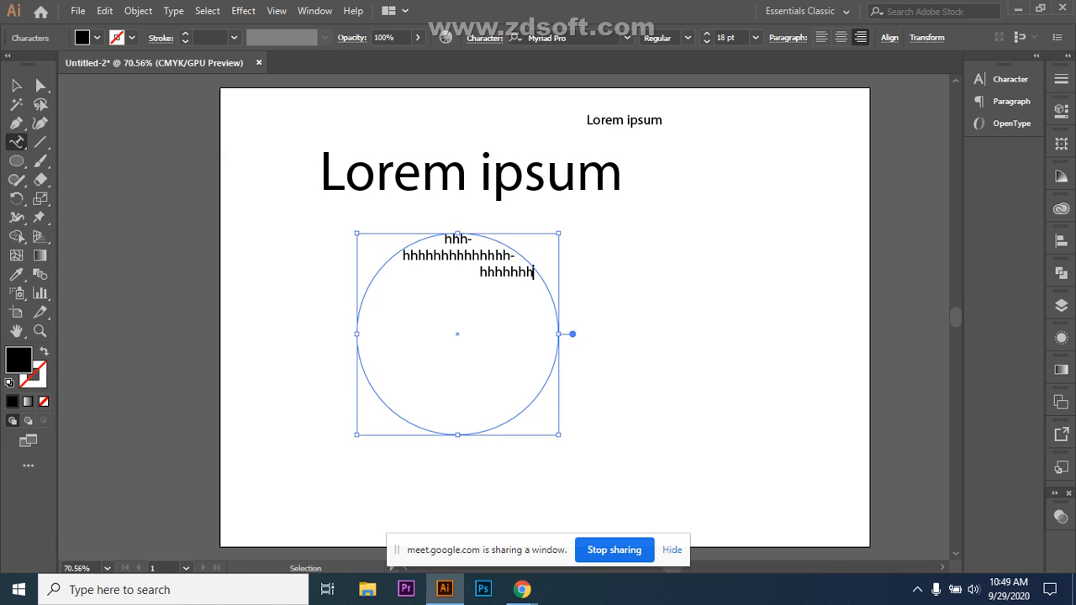
pyautogui.hotkey('ctrl', 'z')
pyautogui.hotkey('ctrl', 'z')
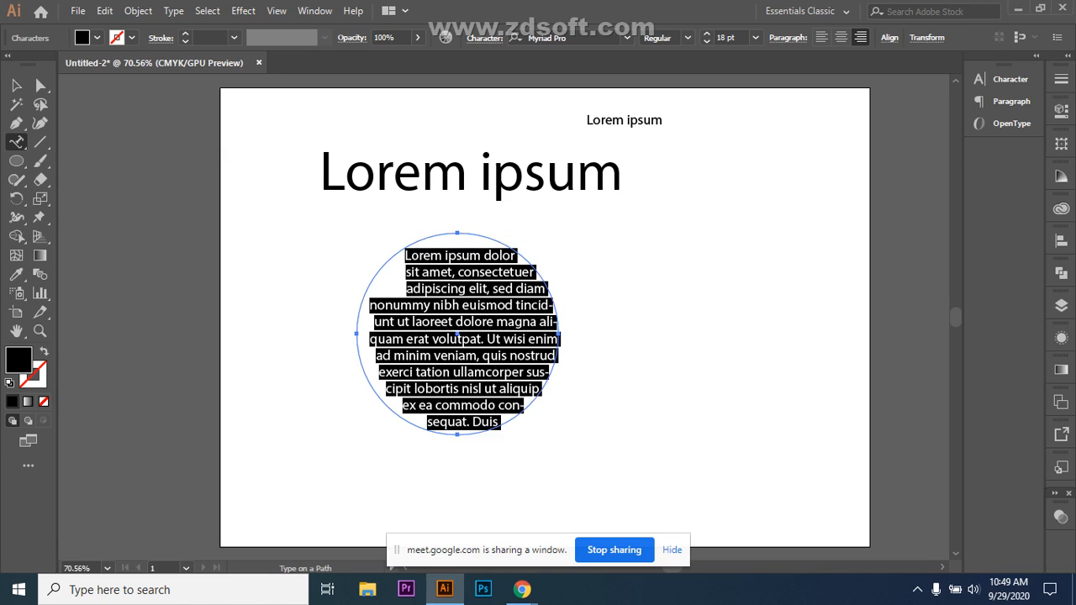
pyautogui.click(16, 143)
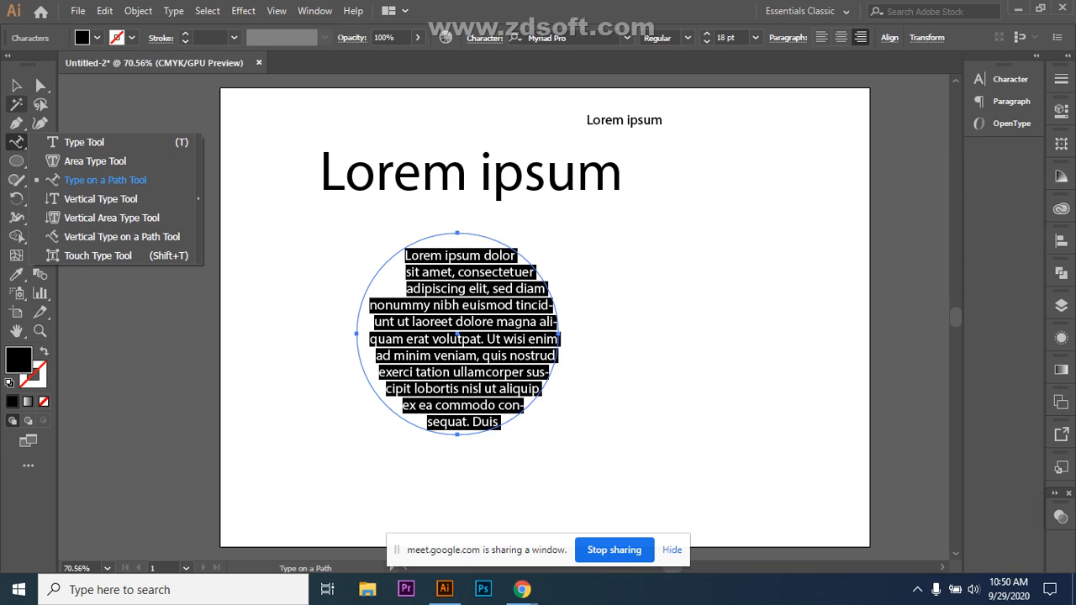
pyautogui.click(672, 550)
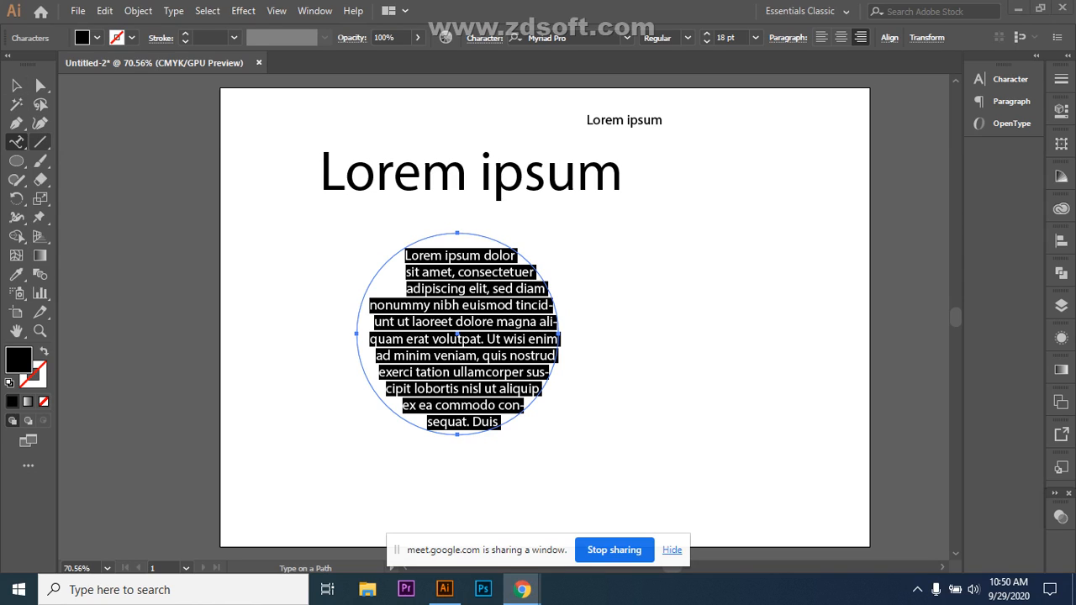
# - Draw an open peak-shaped path with three Pen anchor points beside the circle text, with a black stroke and no fill
pyautogui.click(16, 123)
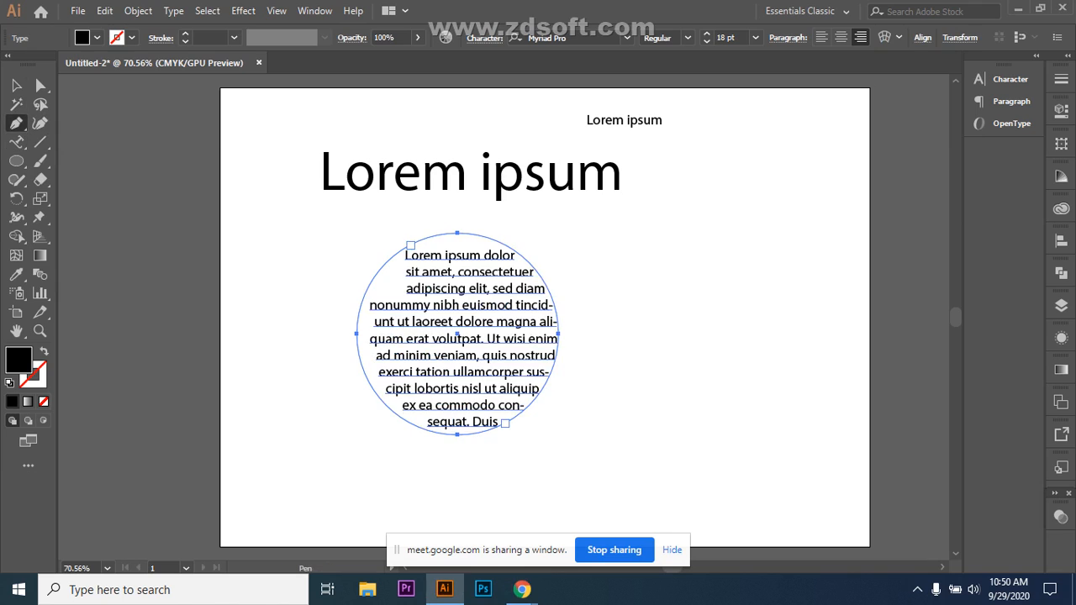
pyautogui.click(634, 345)
pyautogui.click(717, 255)
pyautogui.click(795, 345)
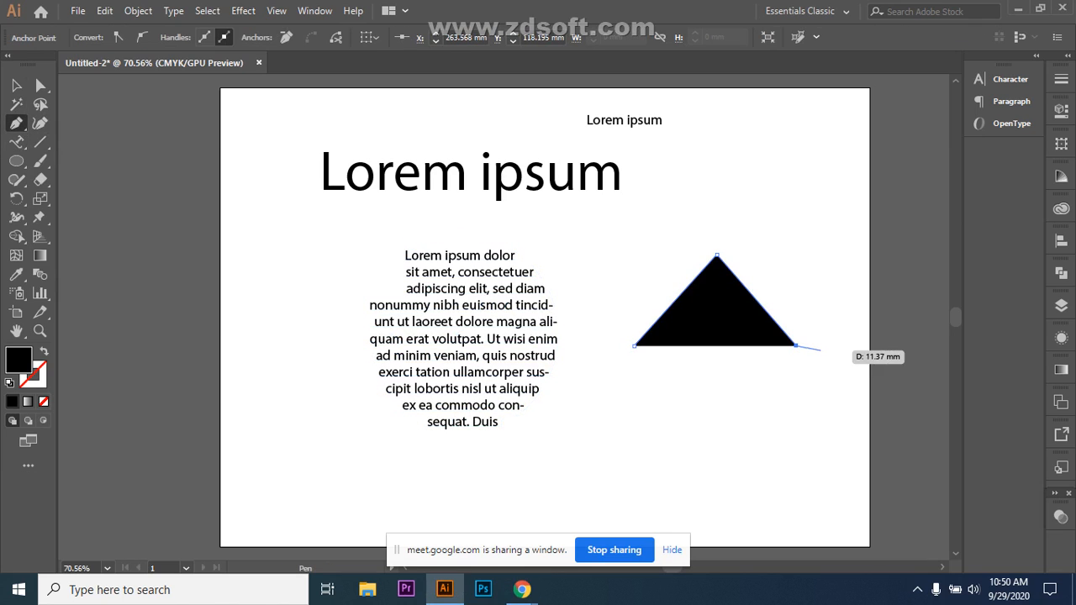
pyautogui.hotkey('shift', 'x')
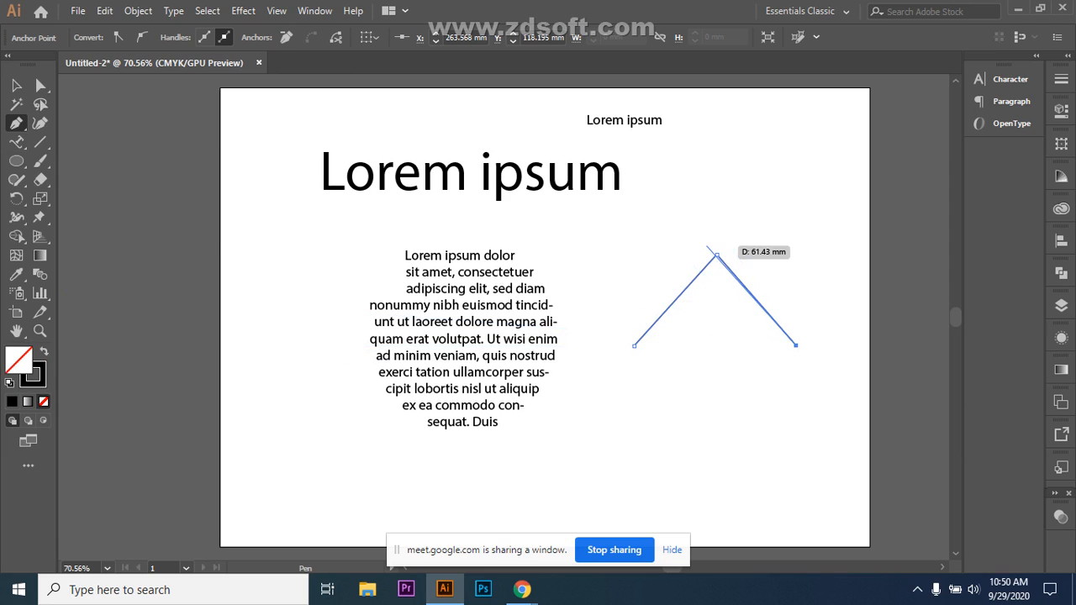
# - Place "Lorem ipsum" placeholder text along the peak-shaped line with the Type on a Path tool
pyautogui.click(16, 141)
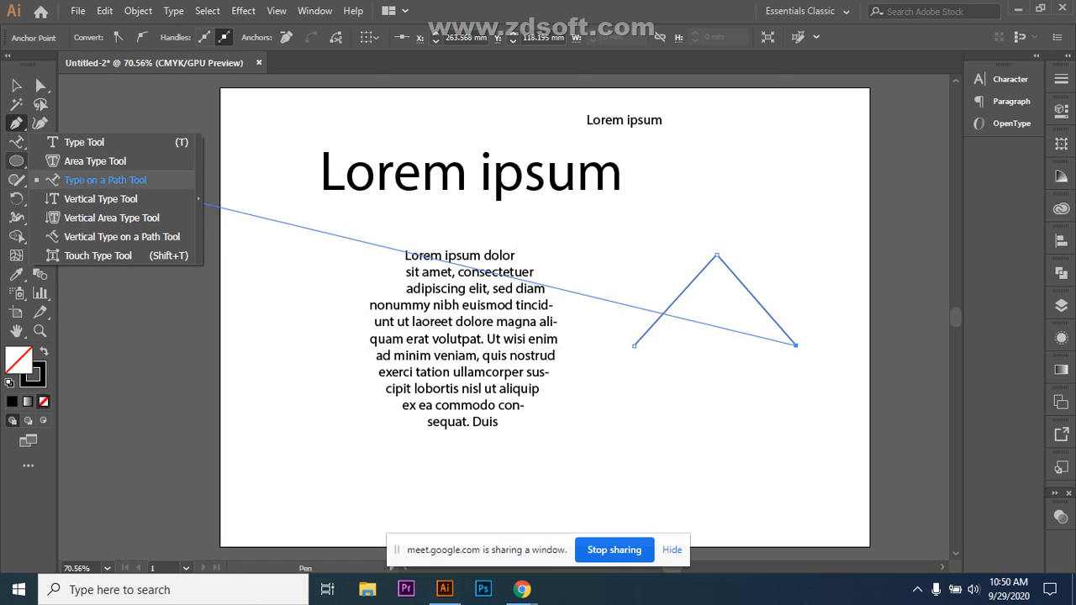
pyautogui.click(105, 179)
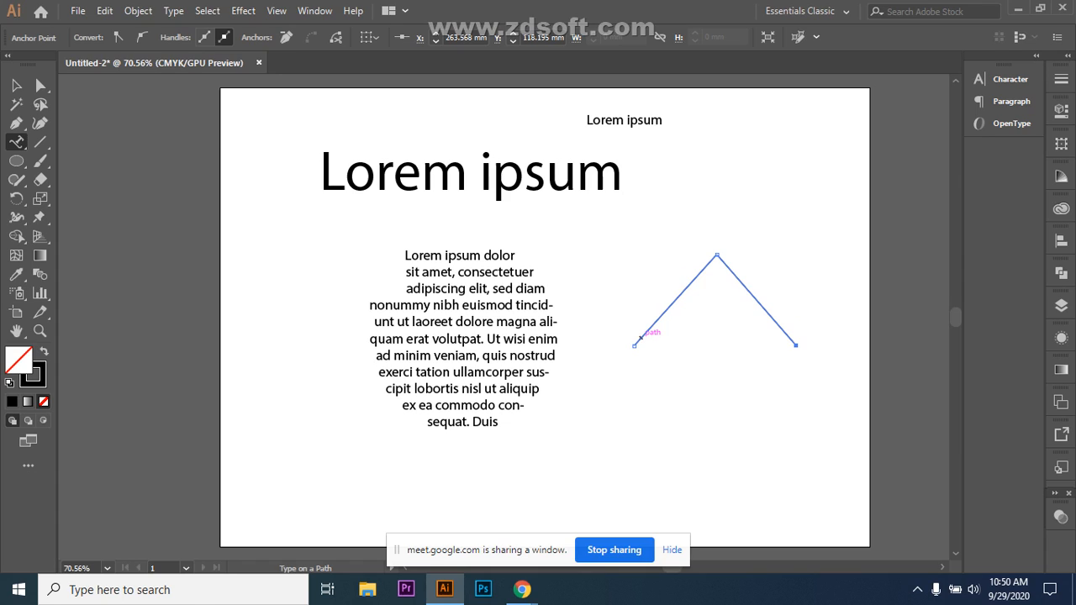
pyautogui.click(641, 338)
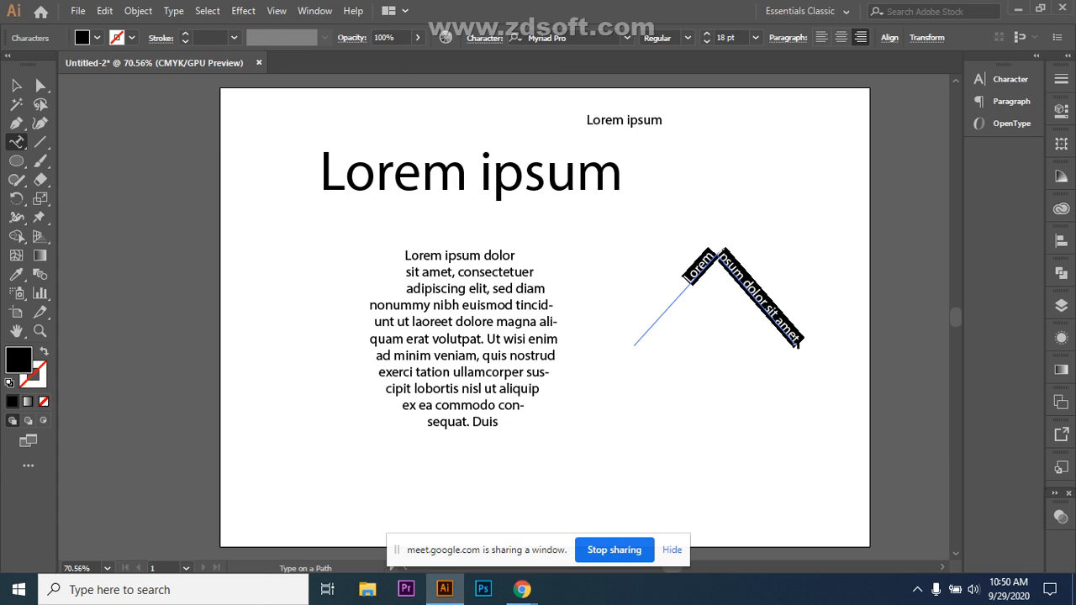
# - Erase all the placeholder characters on both sides of the peak-shaped path with the Type tool
pyautogui.click(17, 142)
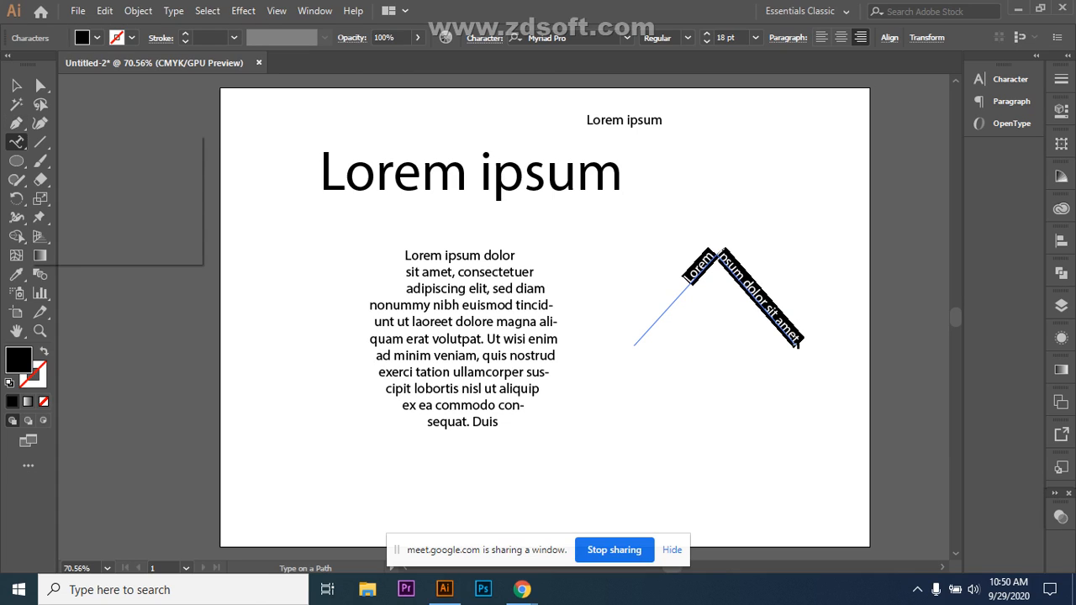
pyautogui.click(84, 142)
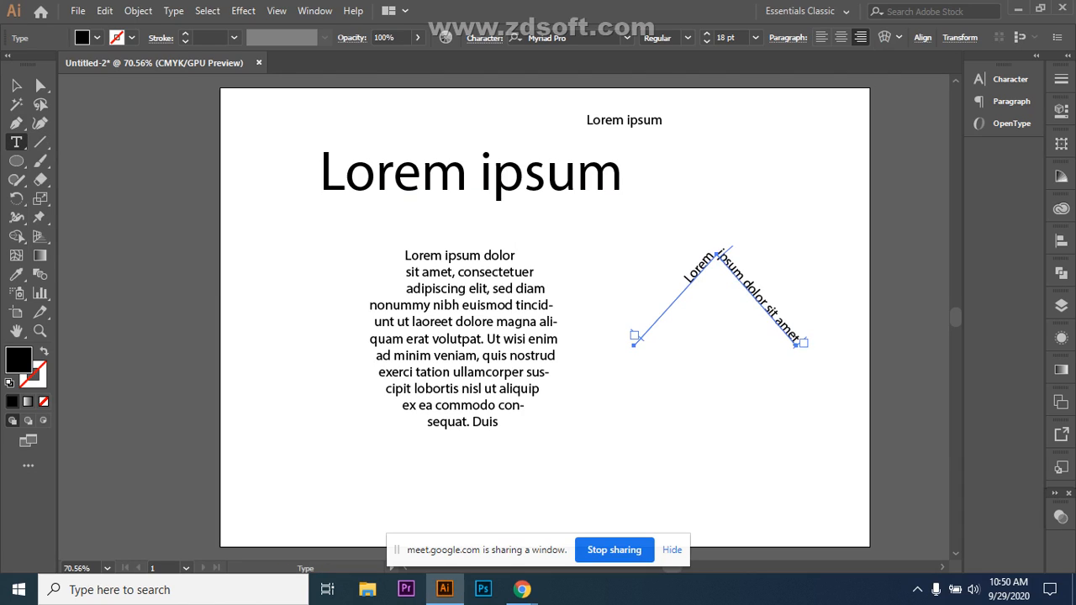
pyautogui.click(710, 254)
pyautogui.press('BackSpace')
pyautogui.press('BackSpace')
pyautogui.press('BackSpace')
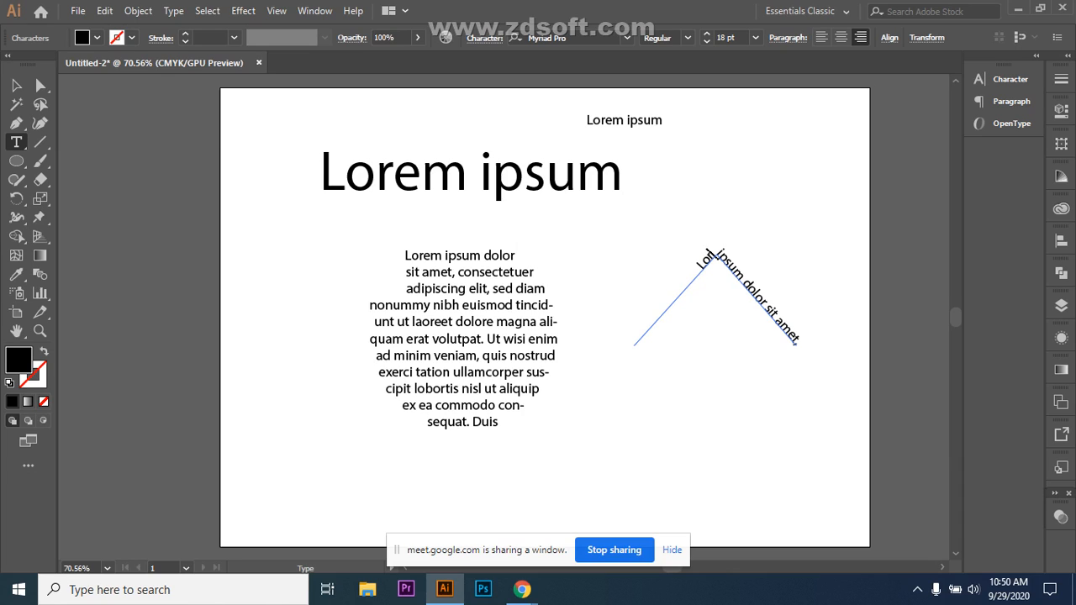
pyautogui.press('BackSpace')
pyautogui.press('BackSpace')
pyautogui.click(795, 337)
pyautogui.press('BackSpace')
pyautogui.press('BackSpace')
pyautogui.press('BackSpace')
pyautogui.press('BackSpace')
pyautogui.press('BackSpace')
pyautogui.press('BackSpace')
pyautogui.press('BackSpace')
pyautogui.press('BackSpace')
pyautogui.press('BackSpace')
pyautogui.press('BackSpace')
pyautogui.press('BackSpace')
pyautogui.press('BackSpace')
pyautogui.press('BackSpace')
pyautogui.press('BackSpace')
pyautogui.press('BackSpace')
pyautogui.press('BackSpace')
pyautogui.press('BackSpace')
pyautogui.press('BackSpace')
pyautogui.press('BackSpace')
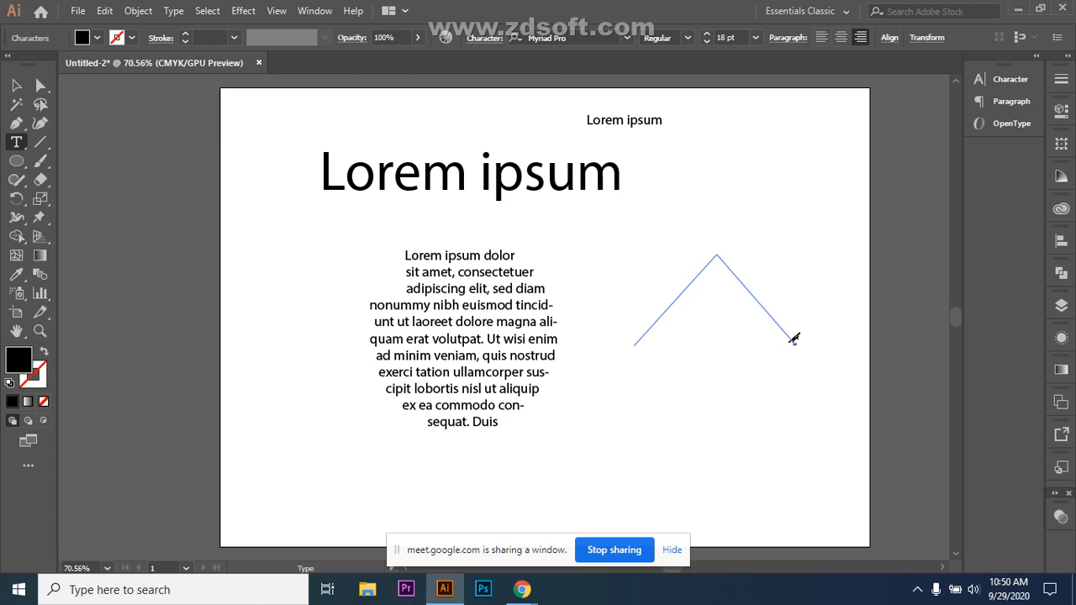
# - Delete the circular text block and the empty peak-shaped type path
pyautogui.click(16, 85)
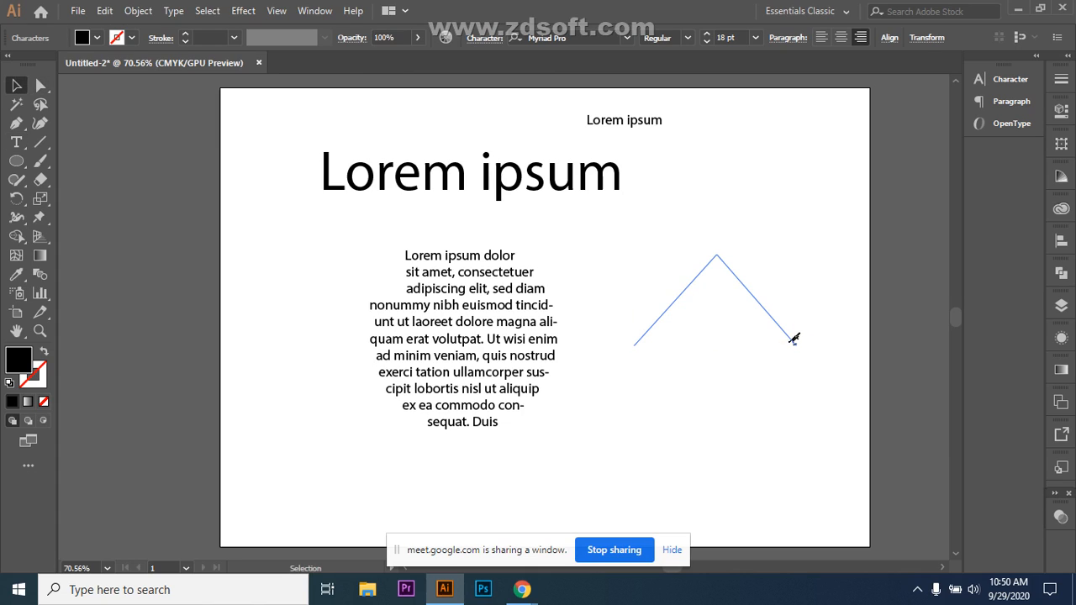
pyautogui.moveTo(322, 243); pyautogui.dragTo(596, 379)
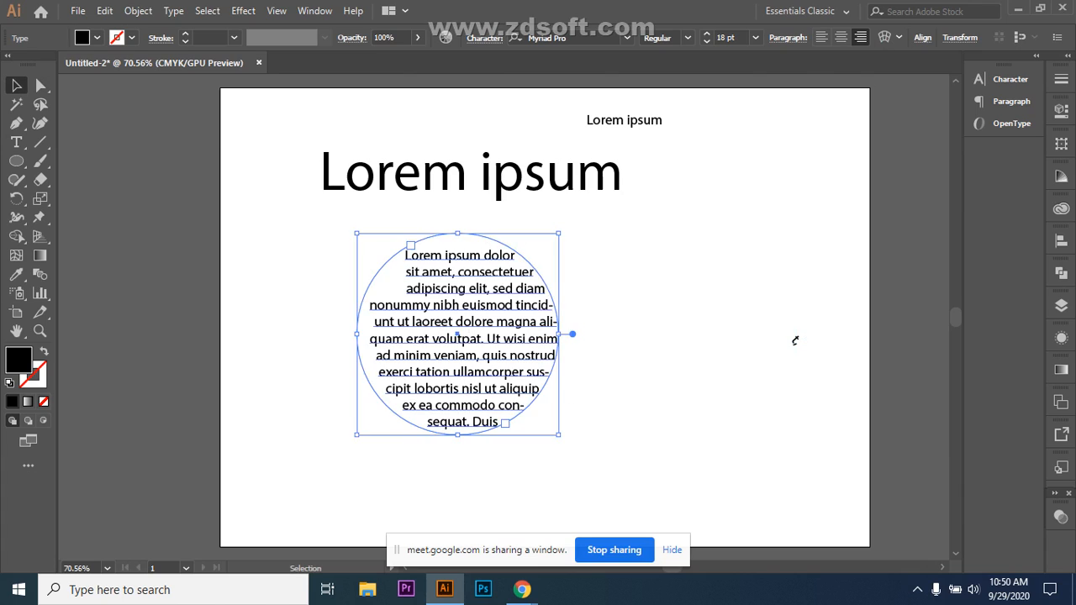
pyautogui.press('Delete')
pyautogui.click(795, 340)
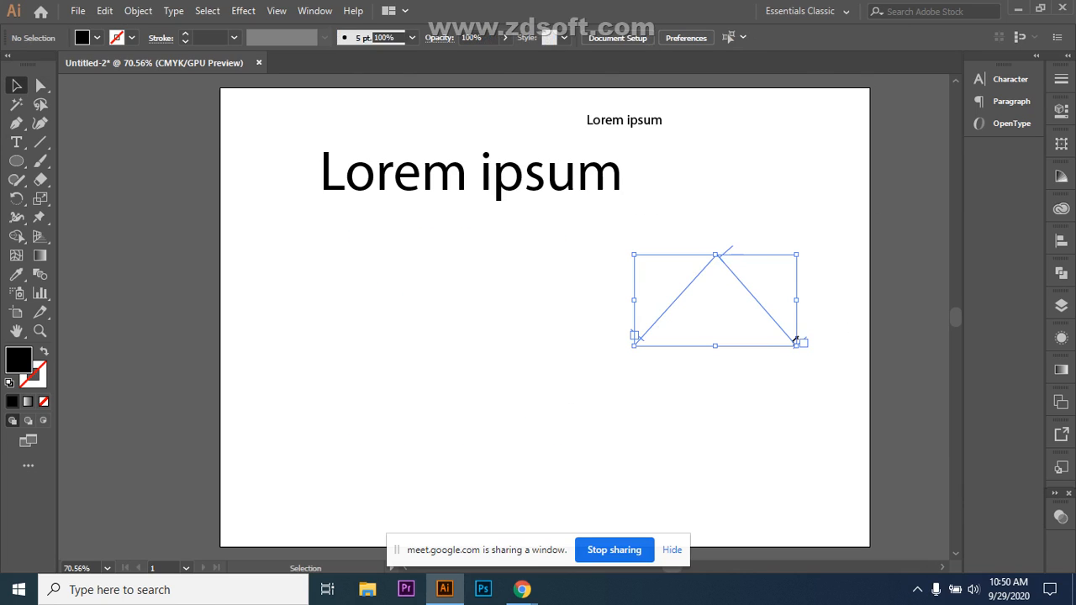
pyautogui.press('Delete')
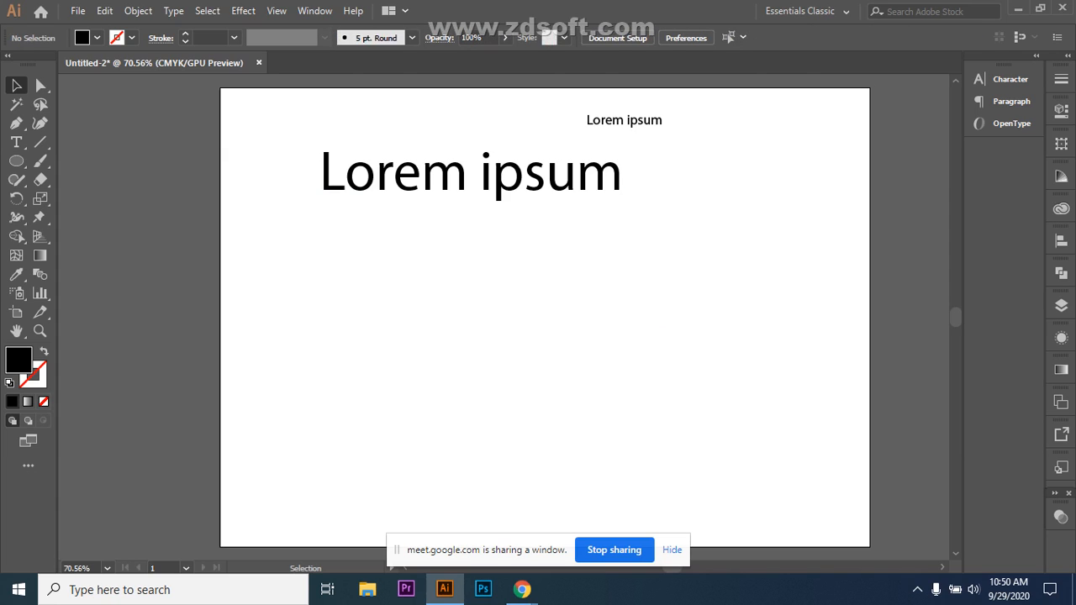
# - Add a point text below the large "Lorem ipsum" heading and replace its placeholder with a long row of "j" characters
pyautogui.press('t')
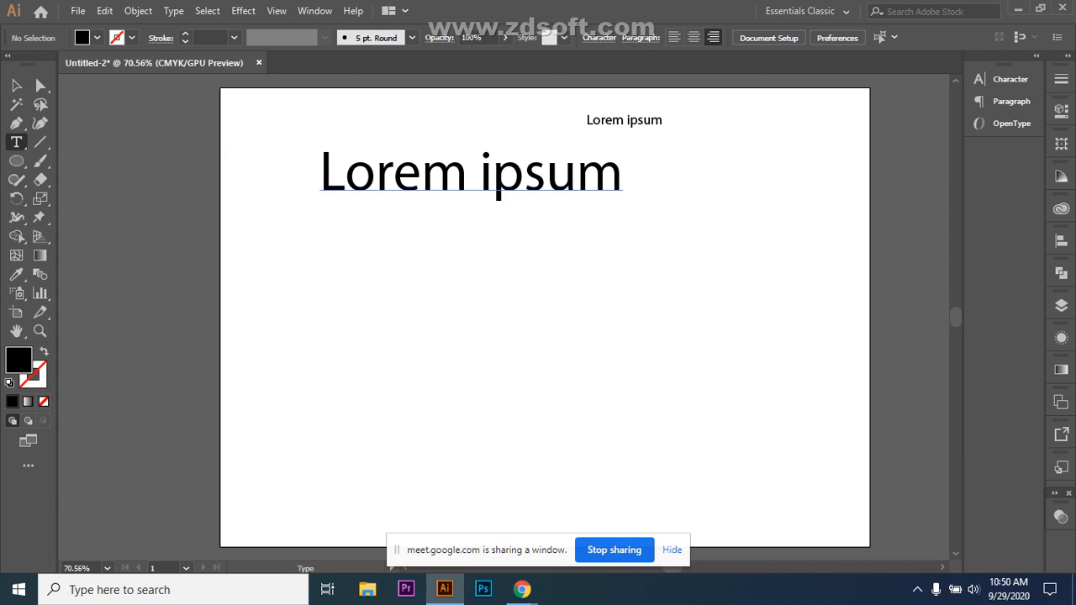
pyautogui.click(453, 336)
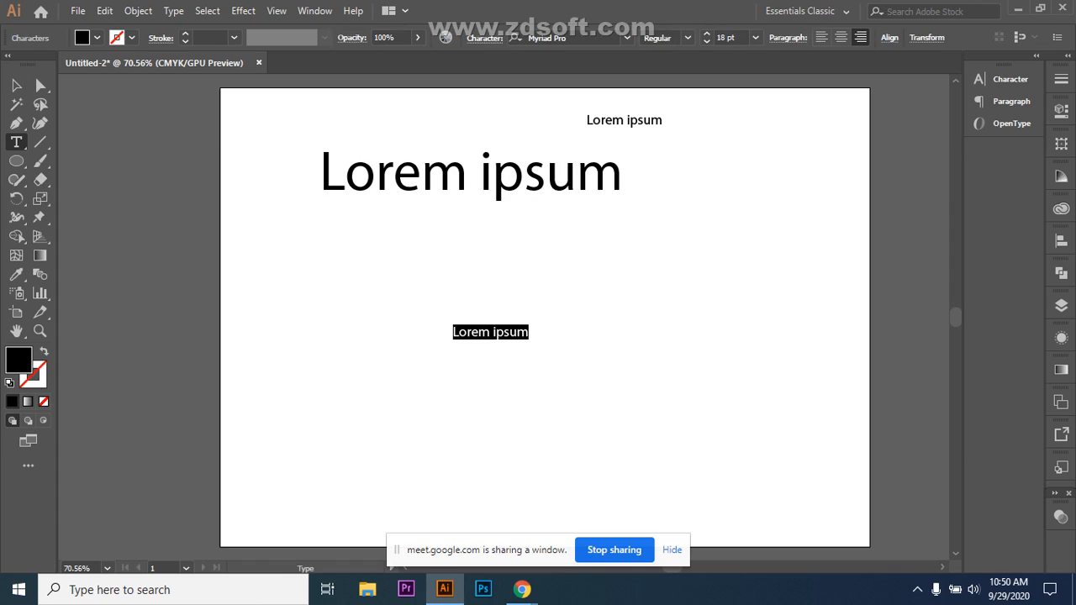
pyautogui.press('BackSpace')
pyautogui.write('jjjjj')
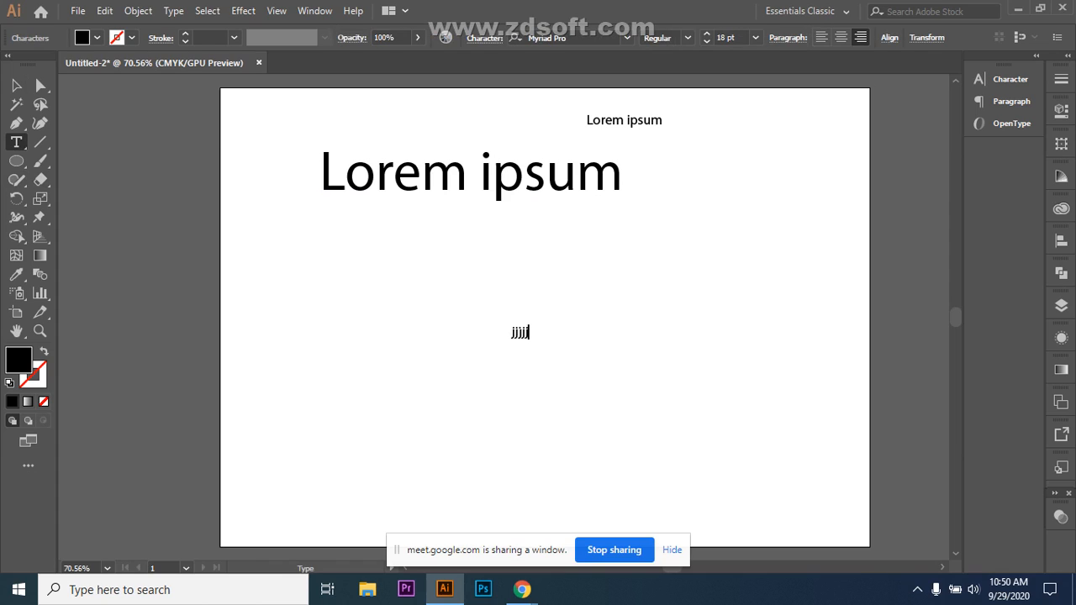
pyautogui.write('jjjjjjjjjjjjjjjjjjjjjjjjjjjjjjjjjjjjjjjjjjjjjjjjjjjjjjjjjjjjjjj')
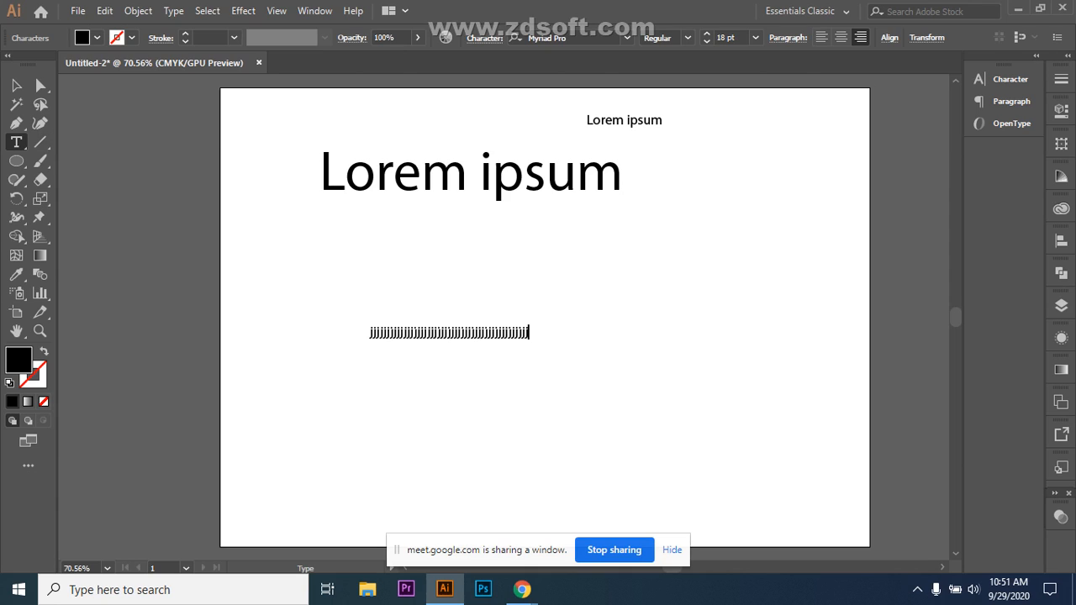
# - Hide the window-sharing notice, switch to Chrome and run a Google search for "typography face" in a new tab
pyautogui.rightClick(17, 142)
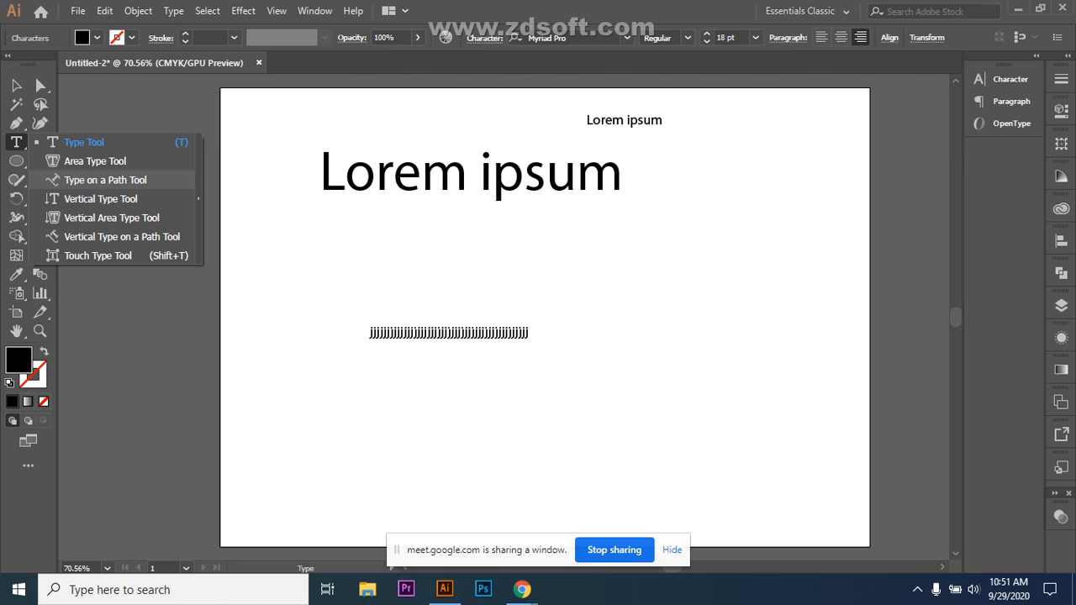
pyautogui.click(671, 550)
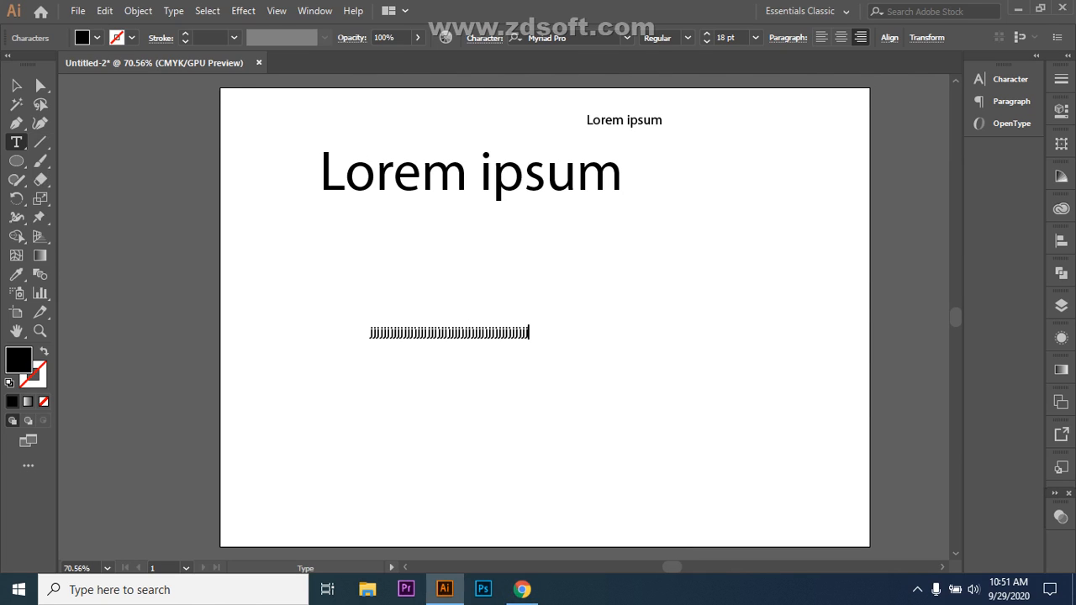
pyautogui.click(522, 590)
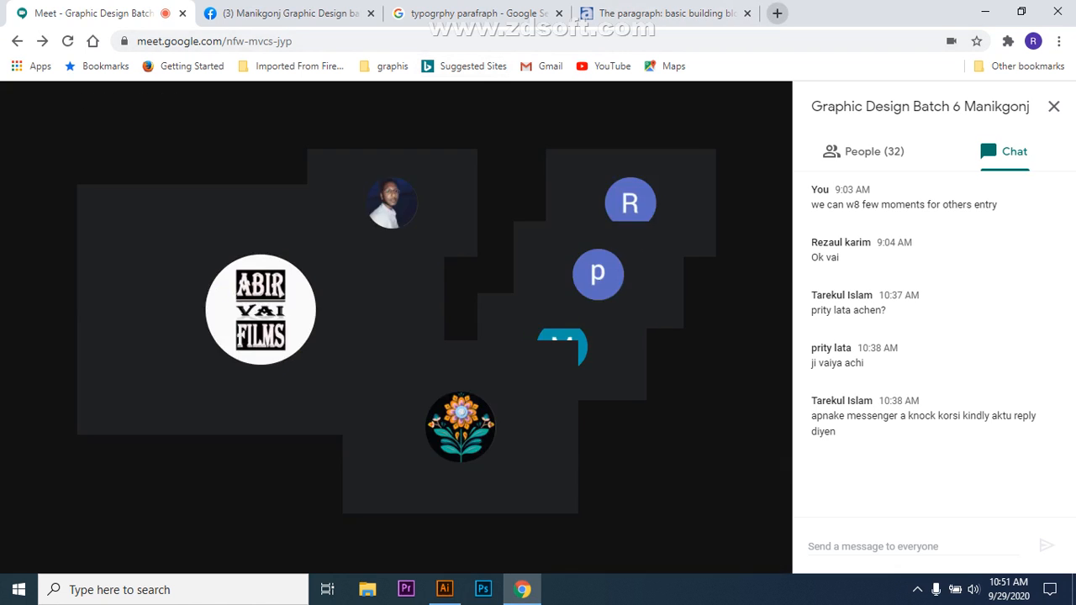
pyautogui.hotkey('ctrl', 't')
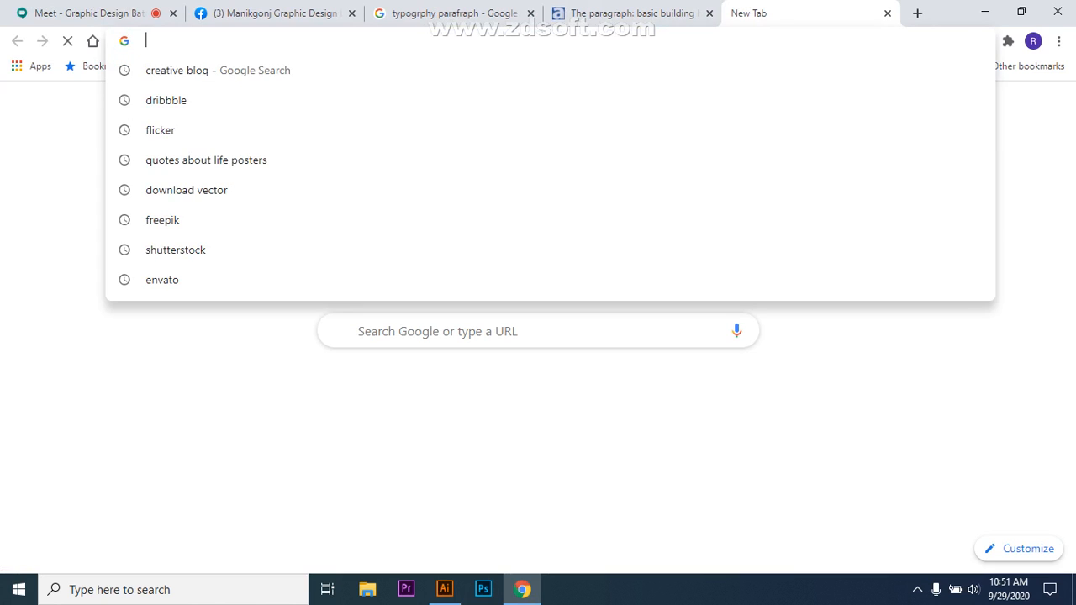
pyautogui.write('typogr')
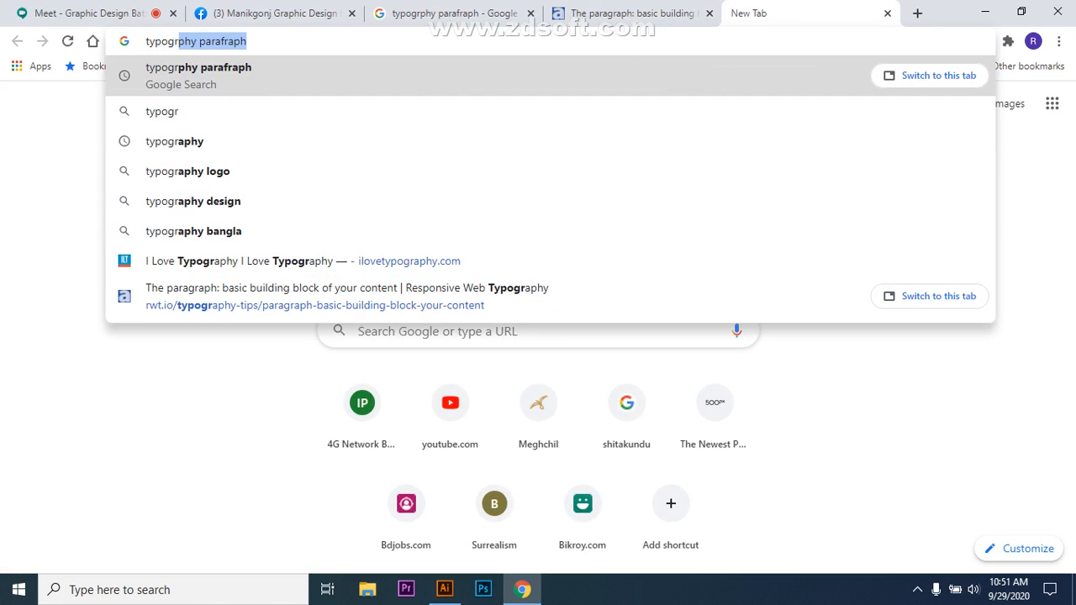
pyautogui.write('aphy ')
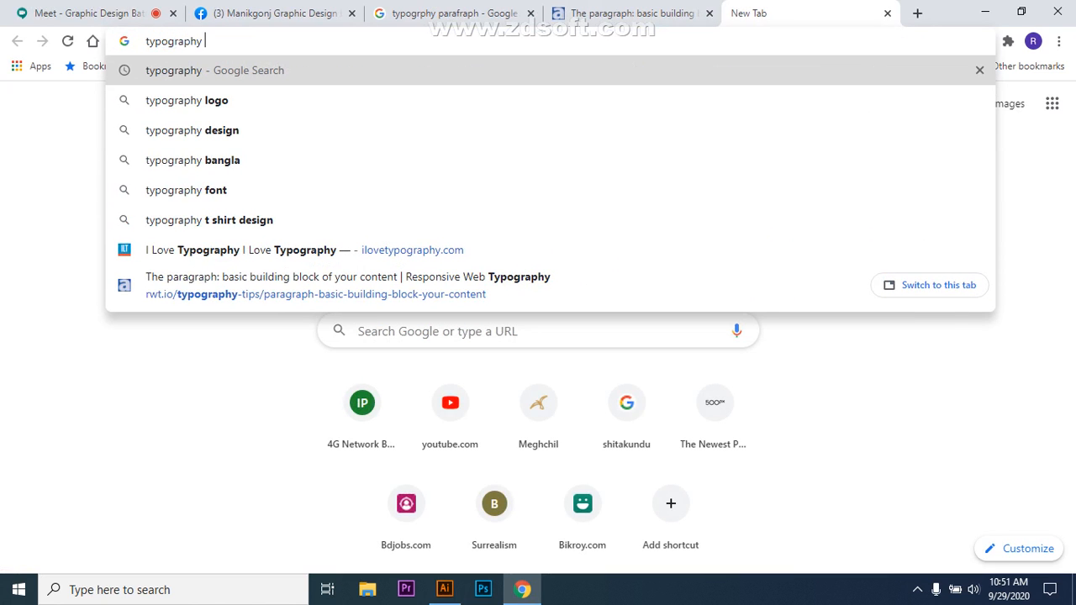
pyautogui.write('face')
pyautogui.press('Return')
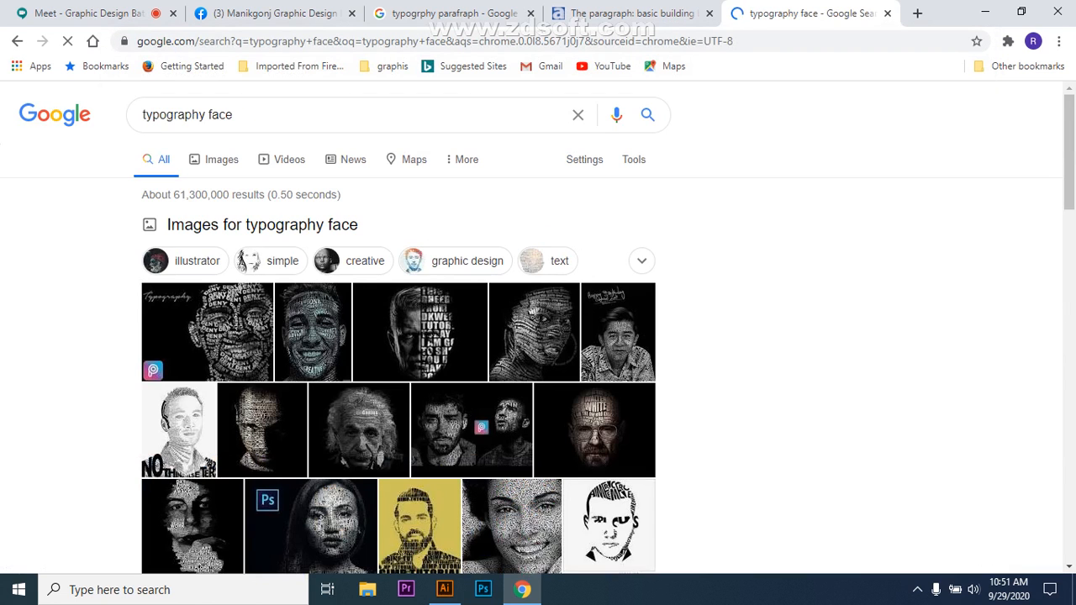
# - Open the image results for "typography face", preview the Shutterstock black-and-white face, and look through the portrait examples
pyautogui.scroll(-1, 538, 328)
pyautogui.scroll(-1, 398, 290)
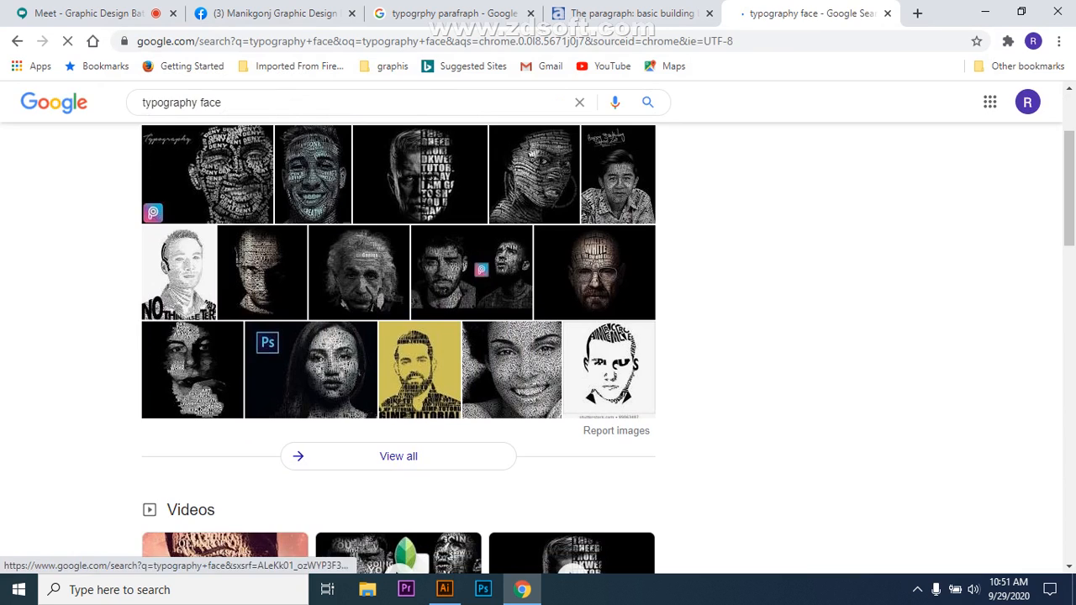
pyautogui.click(398, 290)
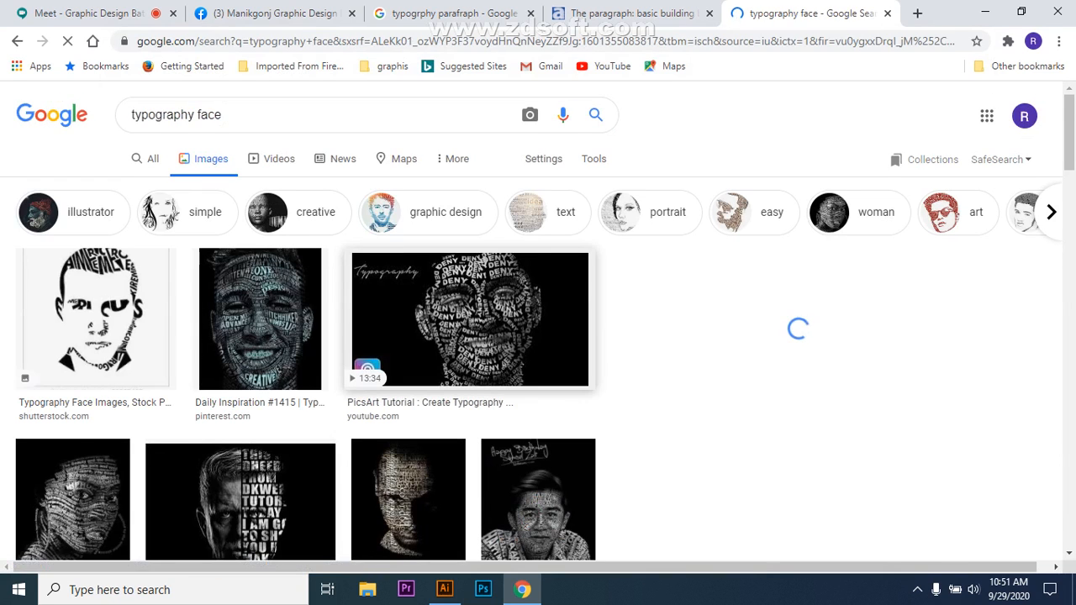
pyautogui.scroll(-1, 420, 290)
pyautogui.click(95, 244)
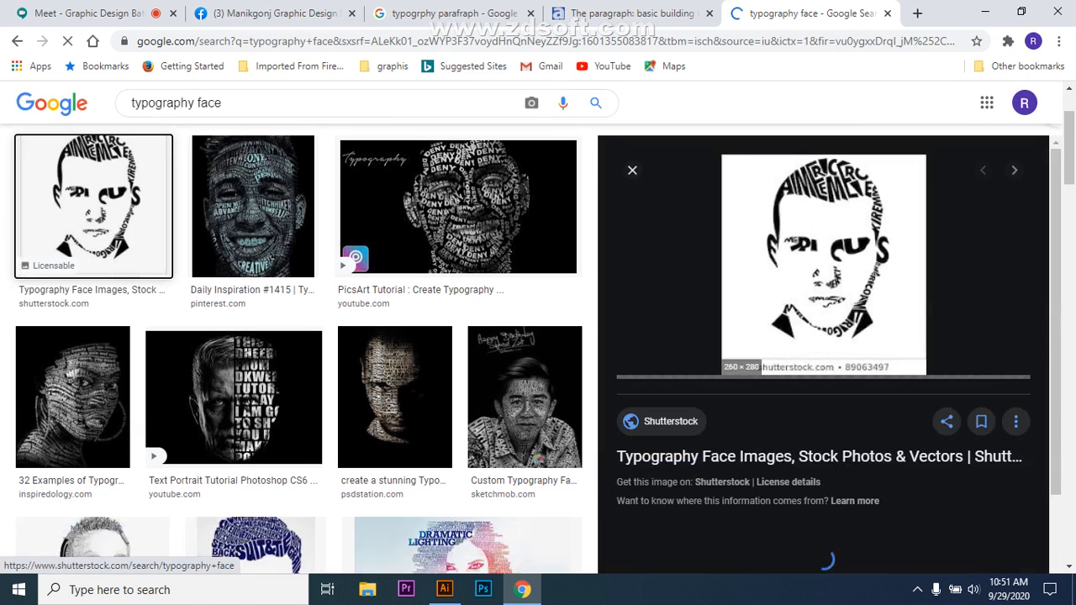
pyautogui.scroll(-1, 824, 353)
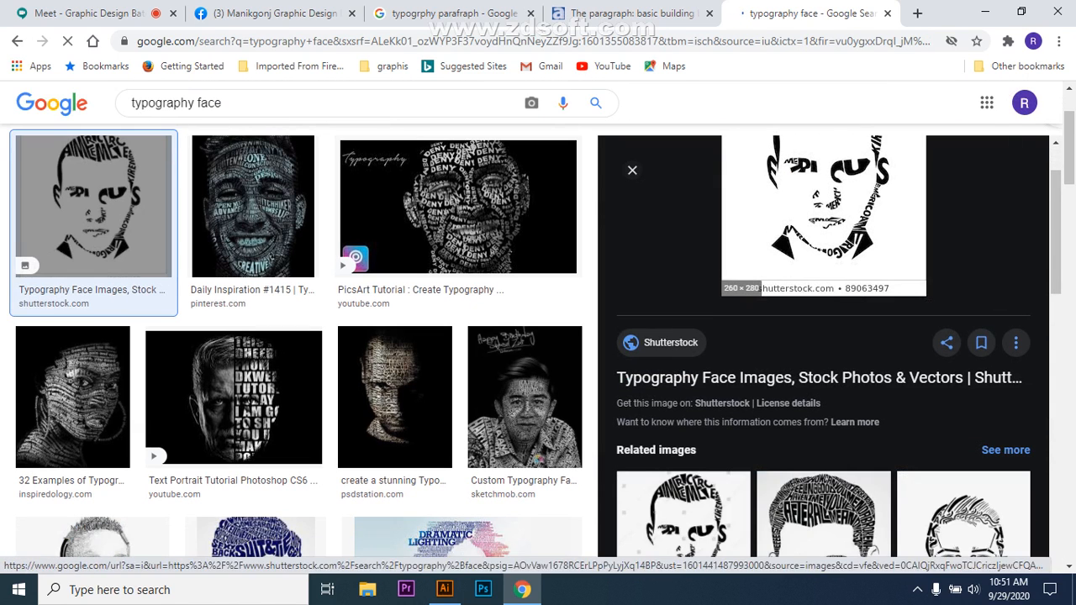
pyautogui.scroll(-8, 299, 336)
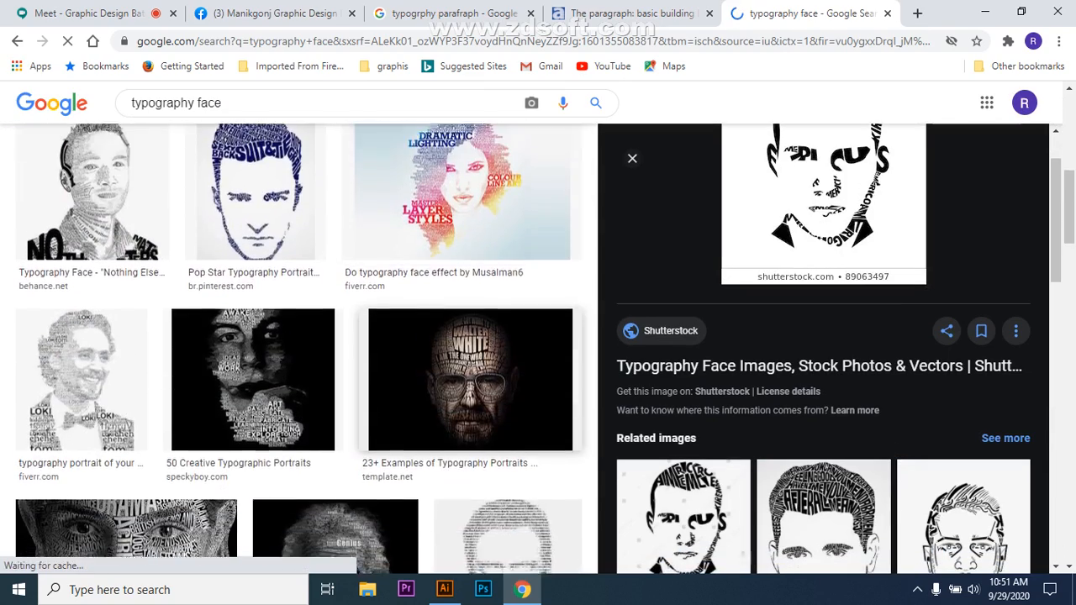
pyautogui.scroll(-4, 298, 336)
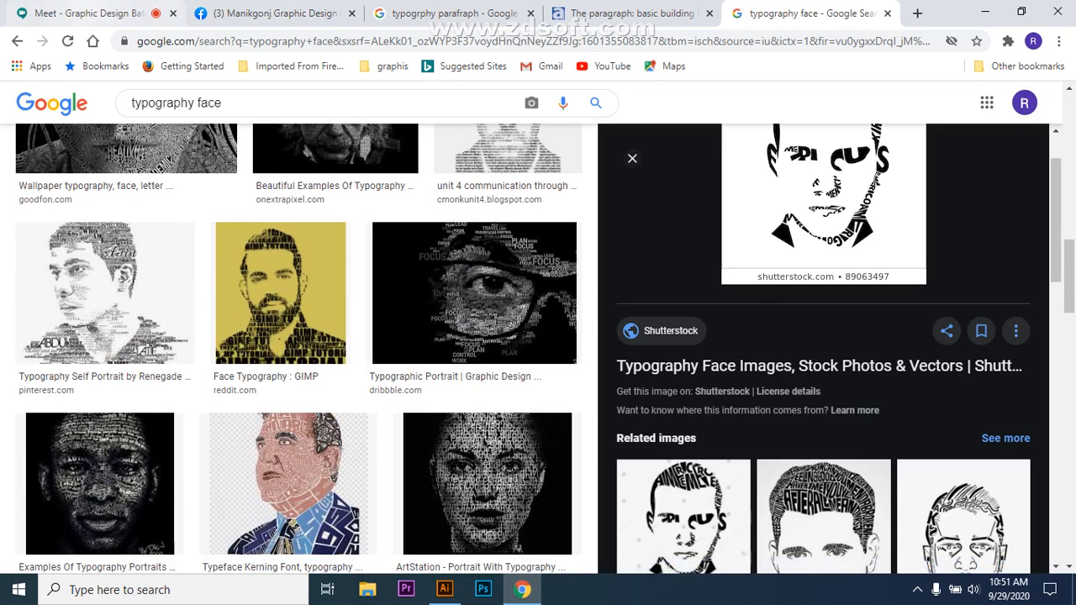
# - Return to the Google Meet call and present the Chrome window to the class
pyautogui.click(126, 14)
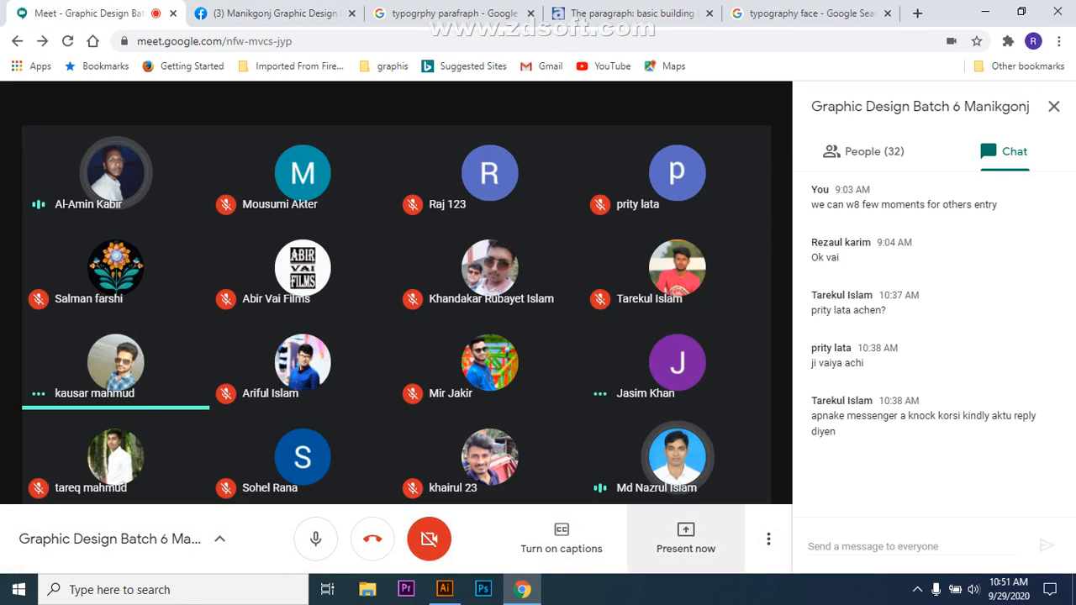
pyautogui.click(686, 538)
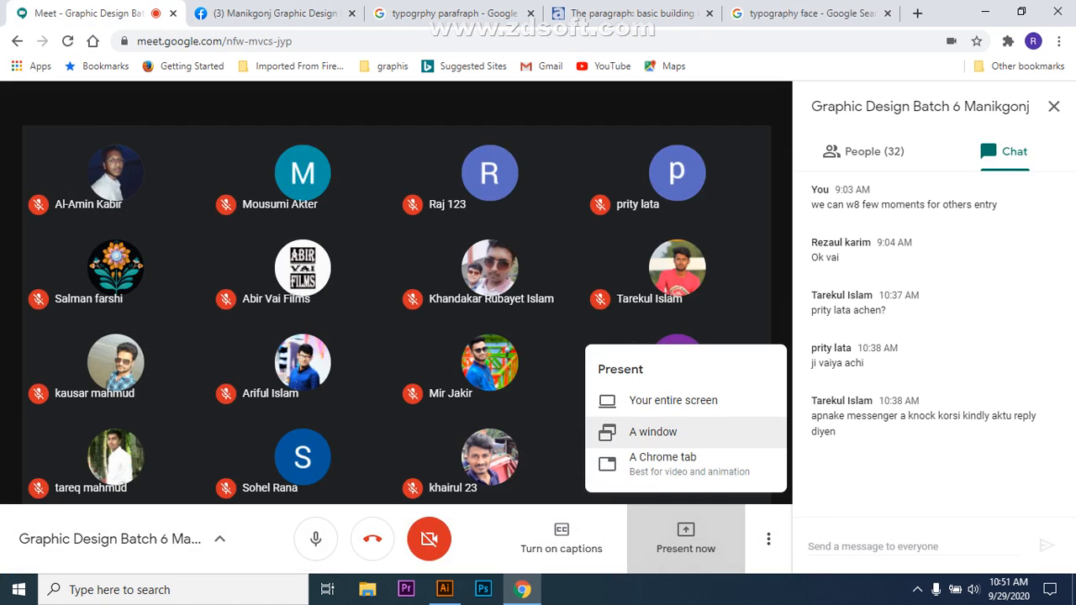
pyautogui.click(653, 431)
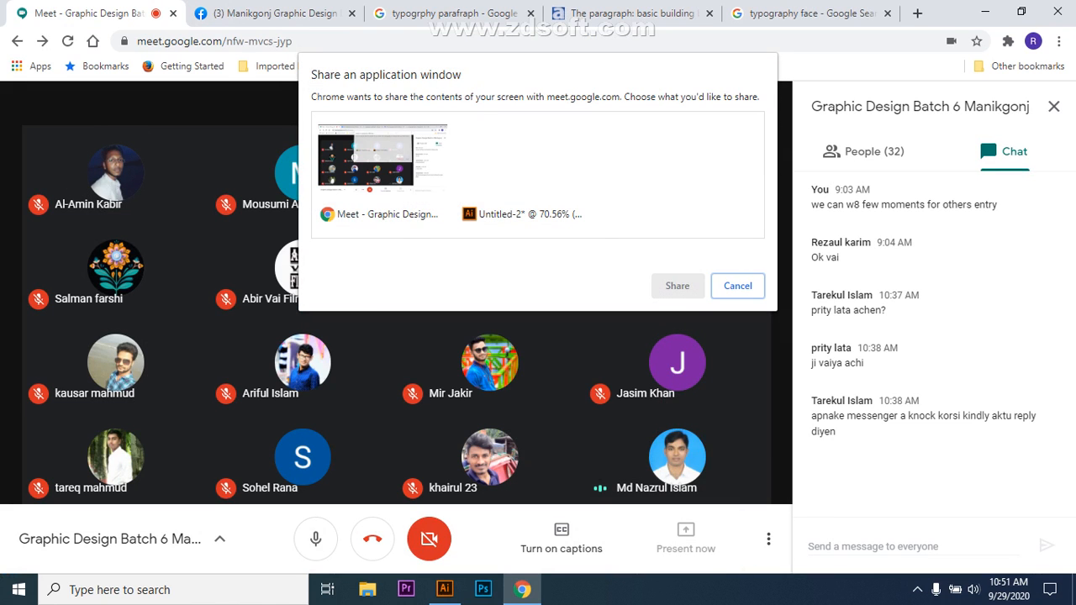
pyautogui.click(383, 168)
pyautogui.click(678, 285)
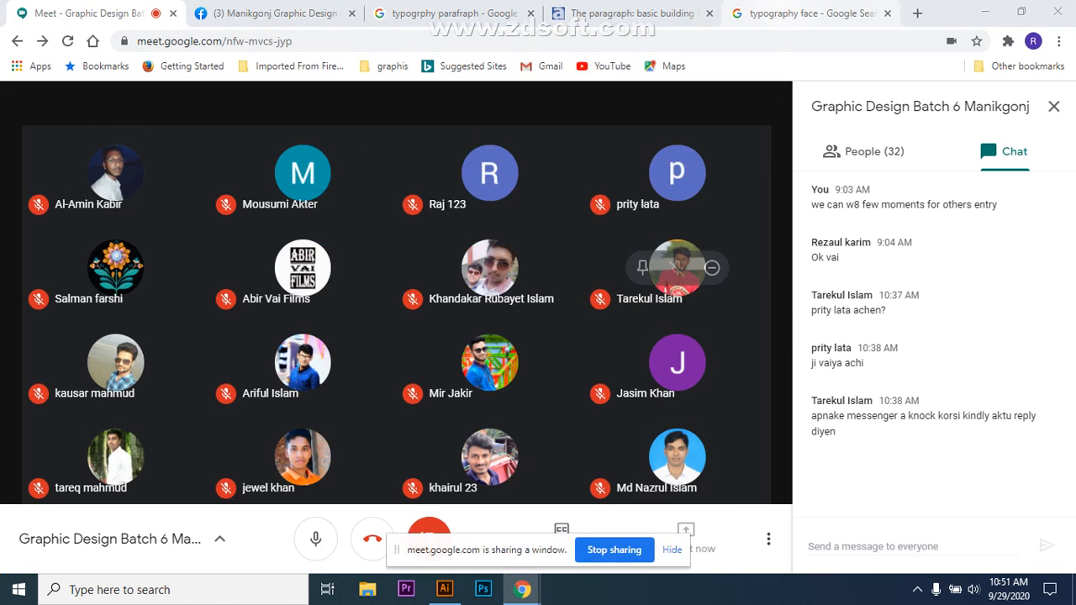
# - Go back to the "typography face" image results and preview the "make typography portrait in photoshop" example from stopnlearn.com
pyautogui.click(810, 14)
pyautogui.scroll(-5, 295, 348)
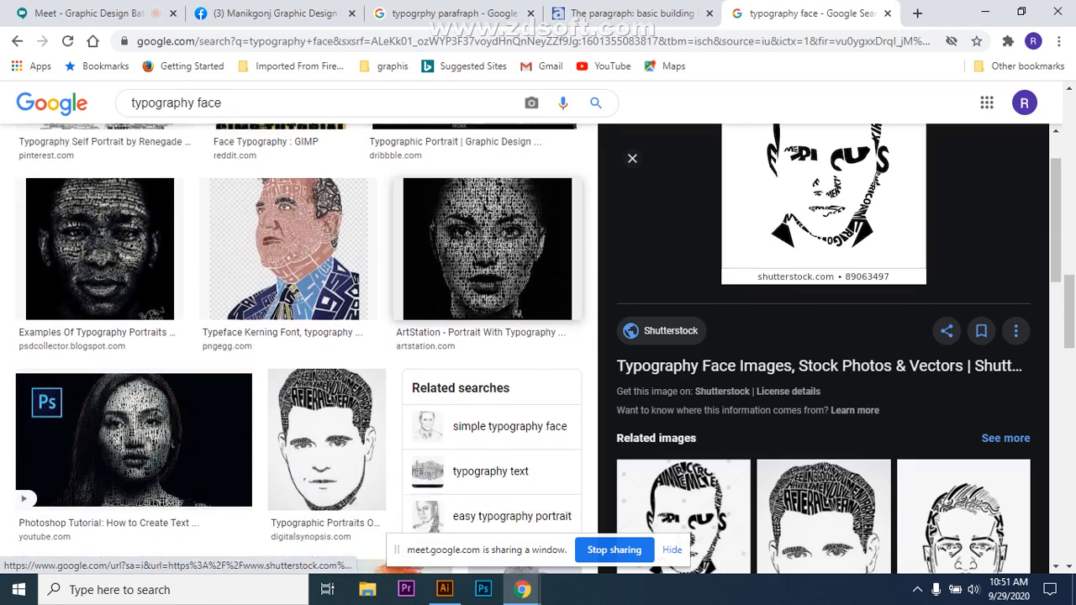
pyautogui.scroll(-3, 299, 340)
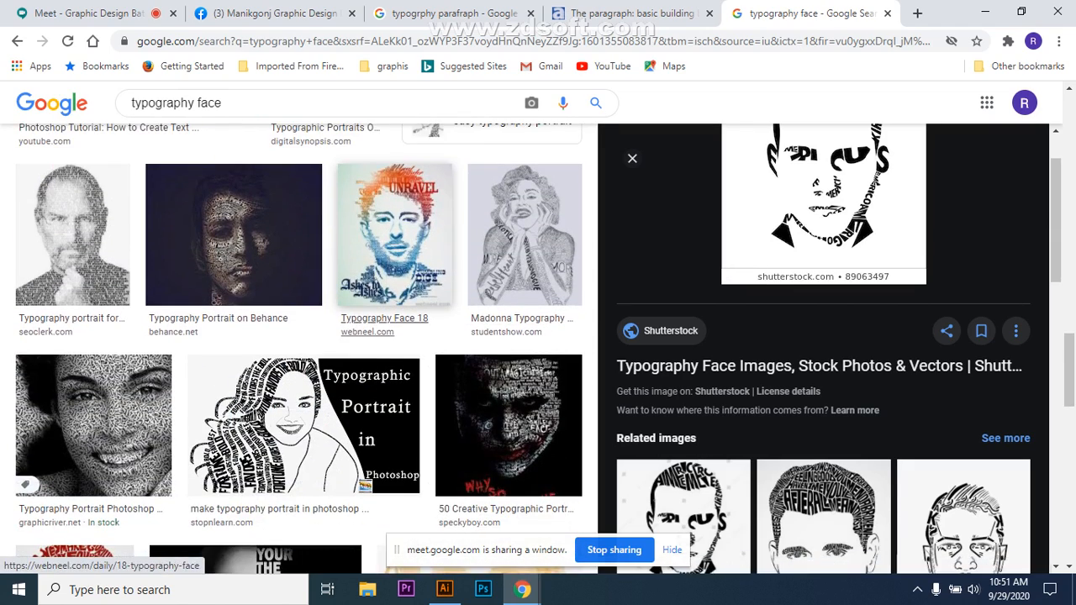
pyautogui.scroll(-1, 299, 340)
pyautogui.click(303, 345)
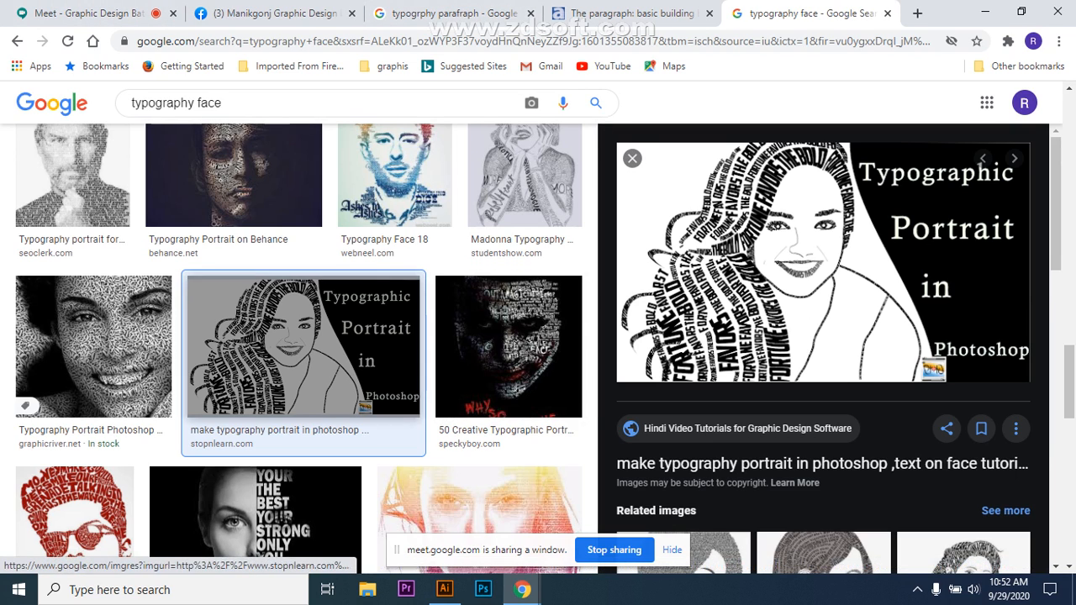
# - Examine more typographic portrait examples further down the image results and in the preview's related images
pyautogui.scroll(-5, 299, 341)
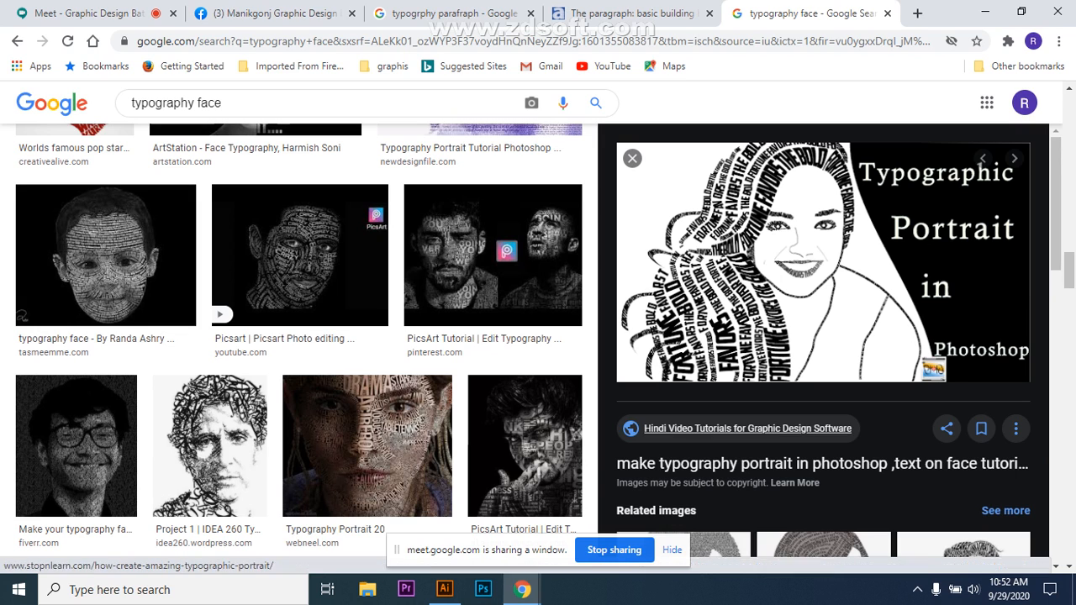
pyautogui.scroll(-3, 298, 336)
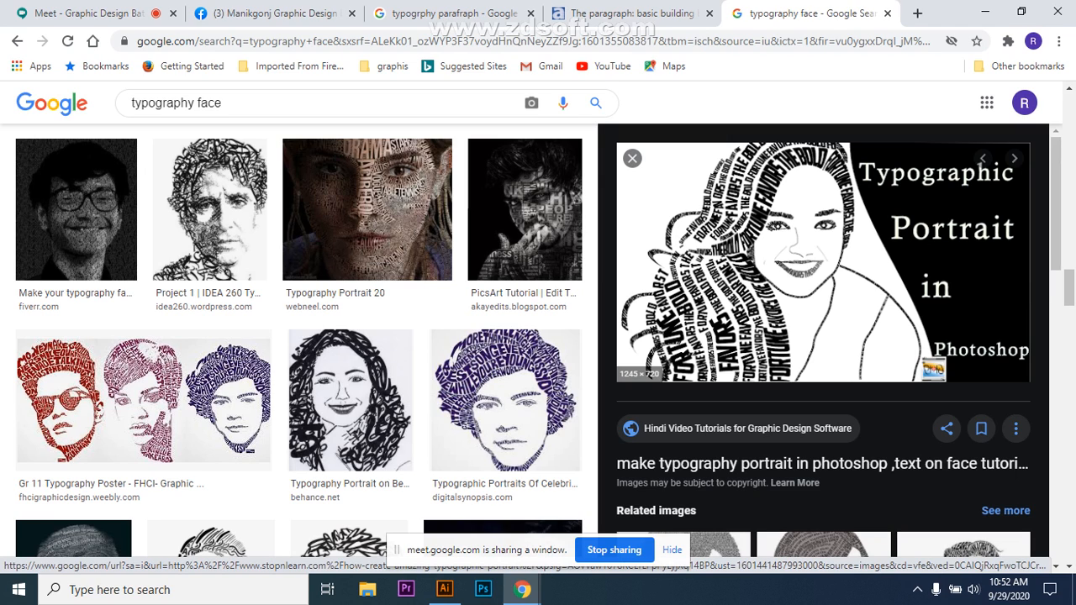
pyautogui.scroll(-5, 303, 337)
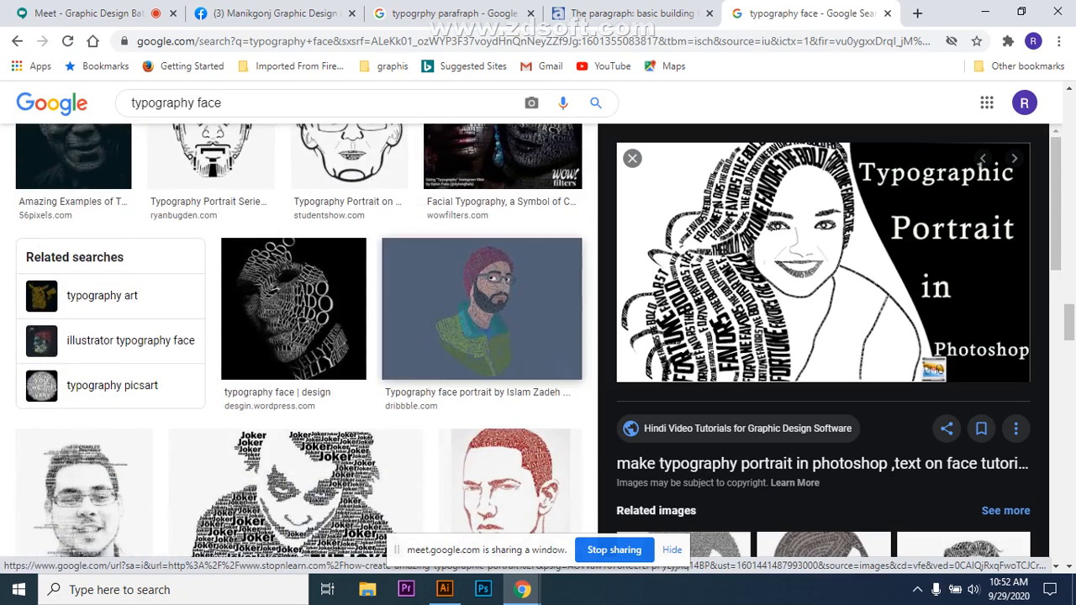
pyautogui.scroll(-2, 823, 336)
pyautogui.scroll(-2, 299, 336)
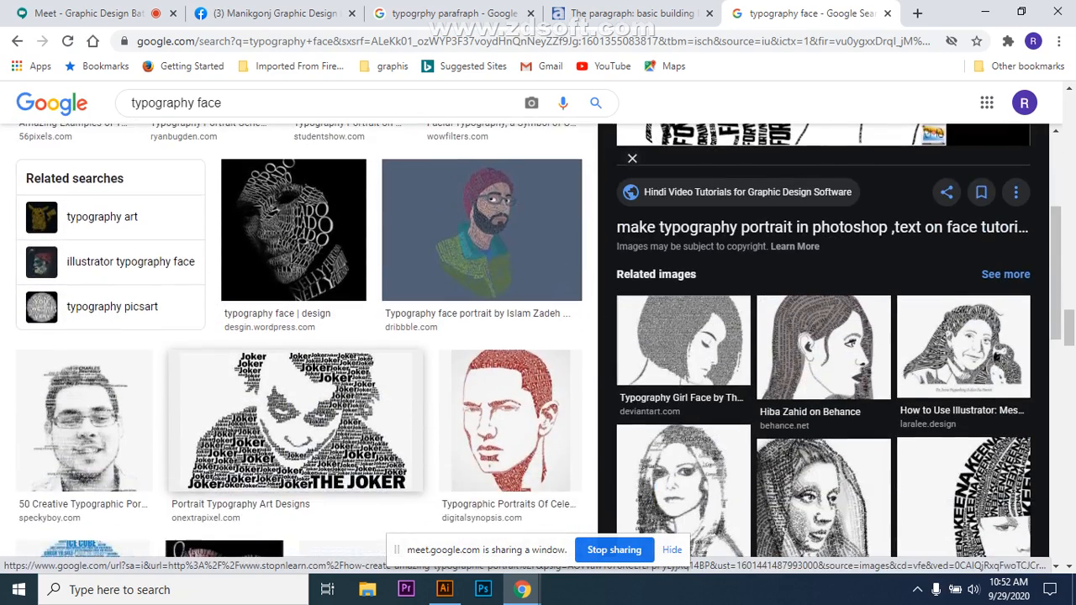
pyautogui.scroll(-3, 298, 337)
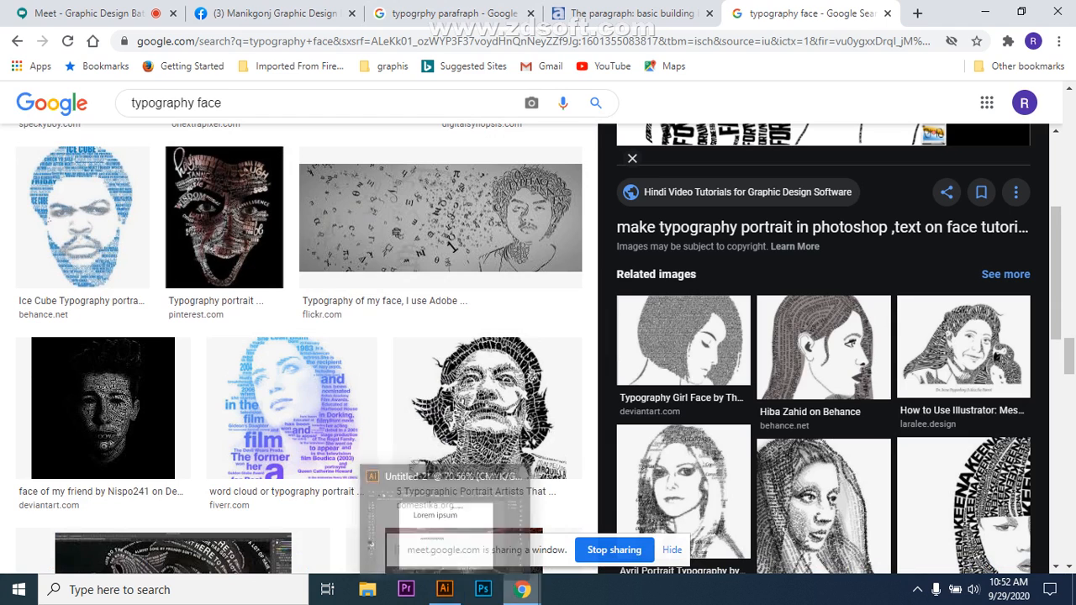
# - Hide the window-sharing notice, return to the Google Meet call and close the "typography face" search page
pyautogui.moveTo(523, 589)
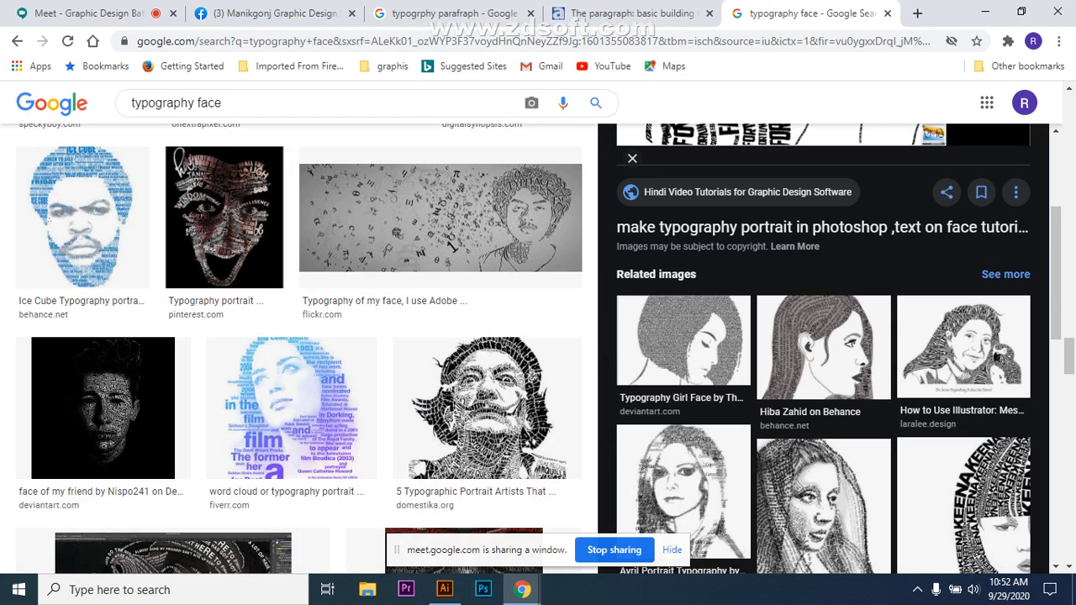
pyautogui.click(672, 550)
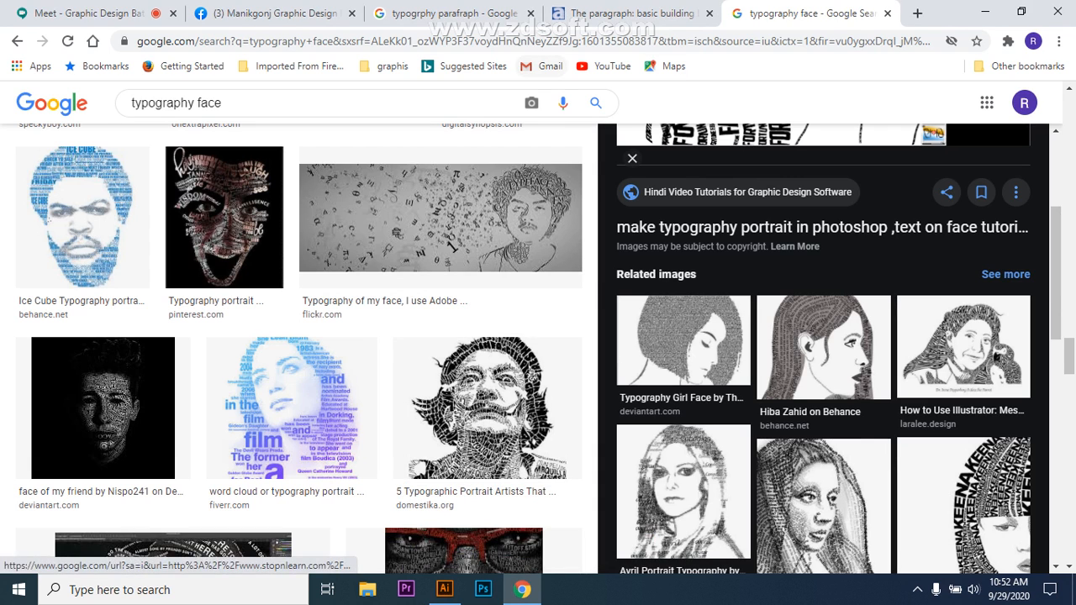
pyautogui.click(82, 14)
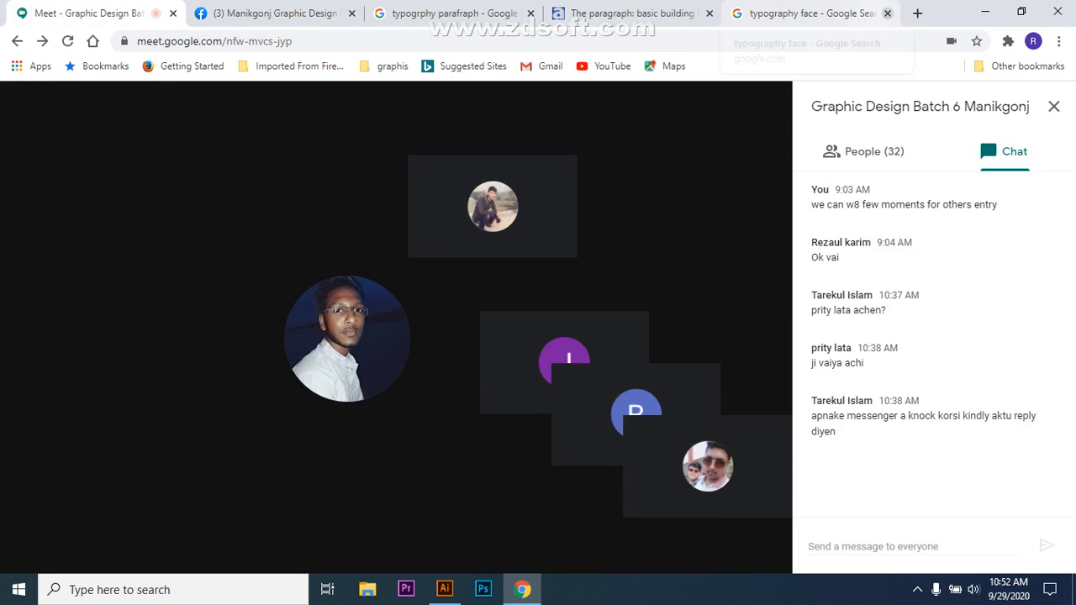
pyautogui.click(888, 14)
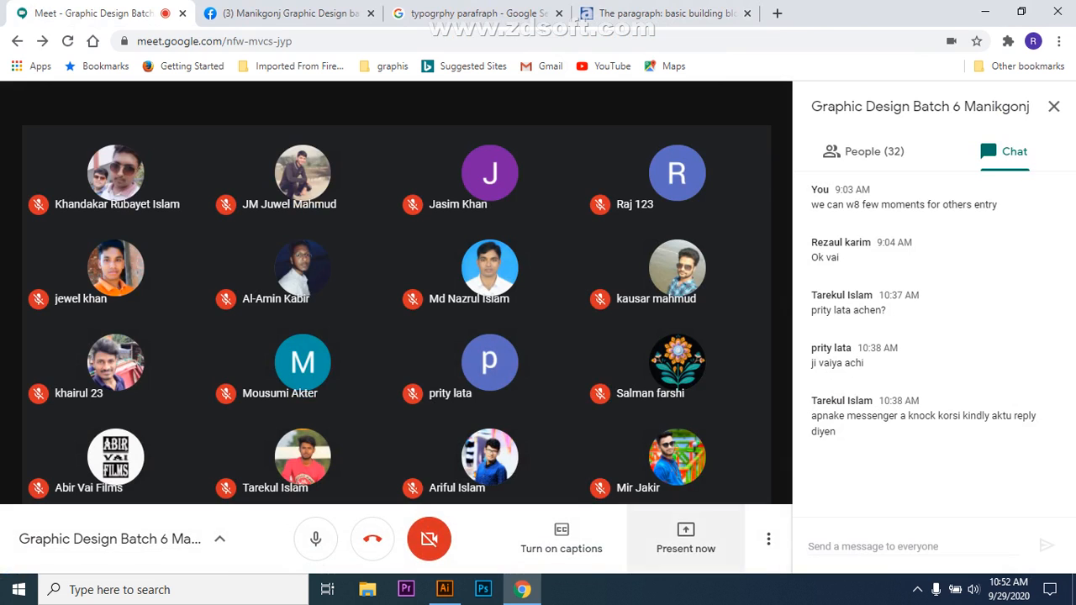
# - Present the Illustrator window showing the Untitled-2 document in the Google Meet call
pyautogui.click(685, 538)
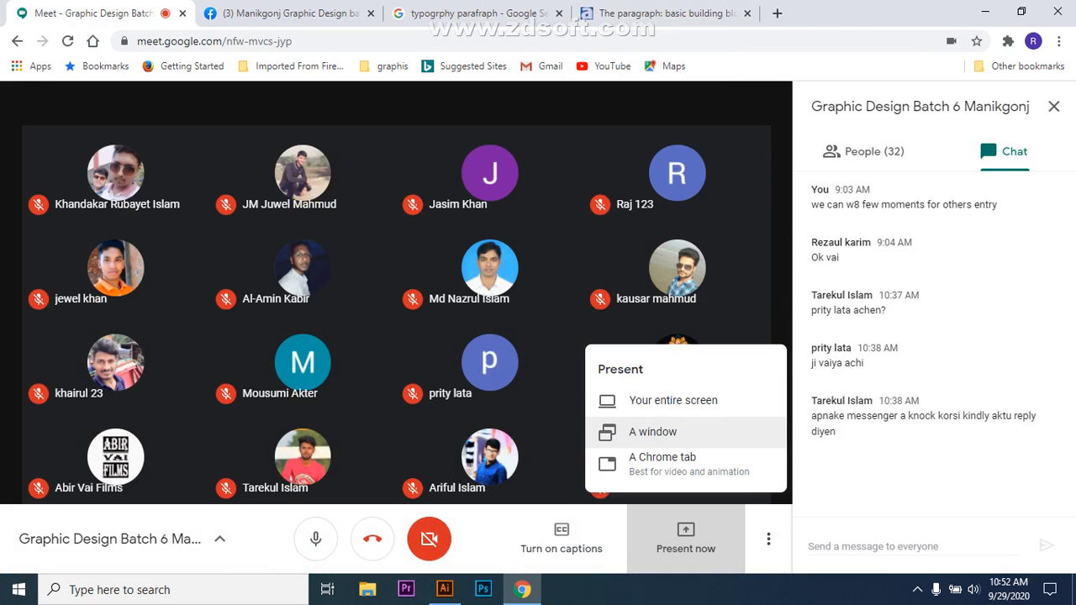
pyautogui.click(652, 431)
pyautogui.click(524, 168)
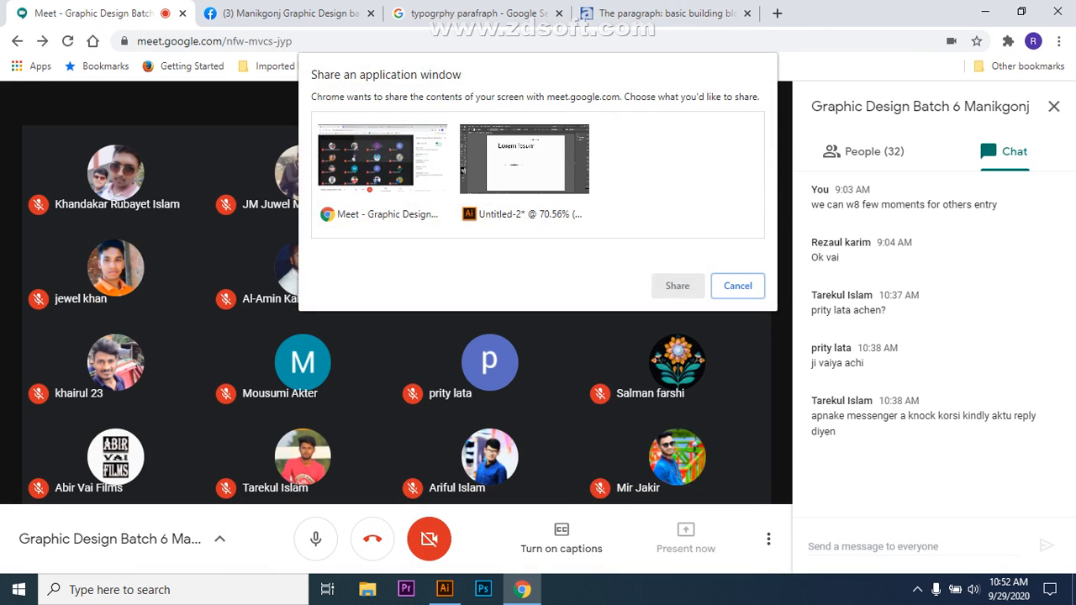
pyautogui.click(677, 286)
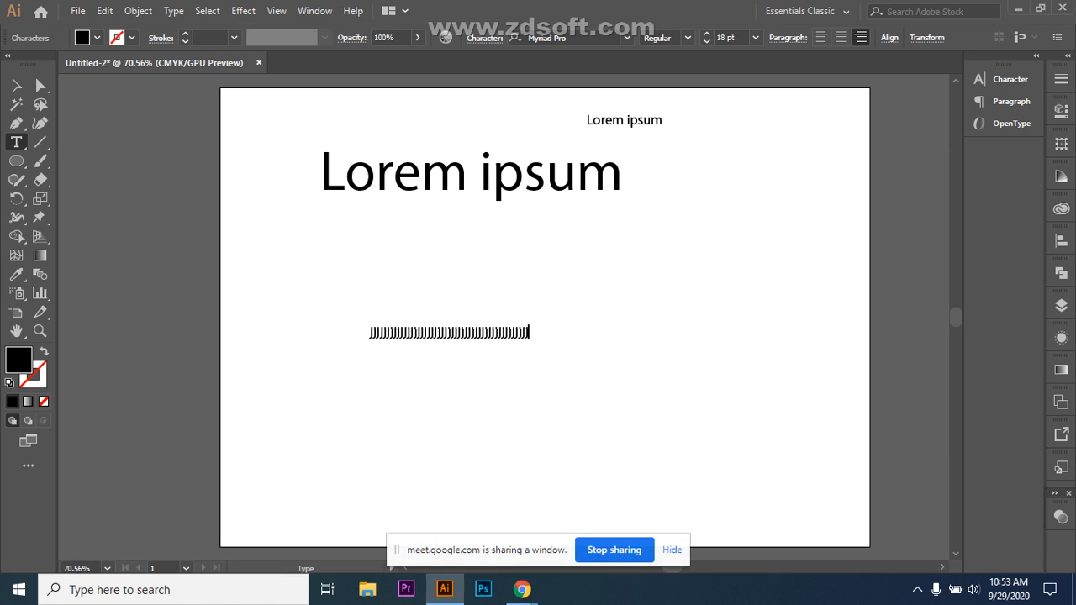
# - Erase the whole row of "j" characters below the large heading and set the paragraph alignment to left
pyautogui.press('BackSpace')
pyautogui.press('BackSpace')
pyautogui.press('BackSpace')
pyautogui.press('BackSpace')
pyautogui.press('BackSpace')
pyautogui.press('BackSpace')
pyautogui.press('BackSpace')
pyautogui.press('BackSpace')
pyautogui.press('BackSpace')
pyautogui.press('BackSpace')
pyautogui.press('BackSpace')
pyautogui.press('BackSpace')
pyautogui.press('BackSpace')
pyautogui.press('BackSpace')
pyautogui.press('BackSpace')
pyautogui.press('BackSpace')
pyautogui.press('BackSpace')
pyautogui.press('BackSpace')
pyautogui.press('BackSpace')
pyautogui.press('BackSpace')
pyautogui.press('BackSpace')
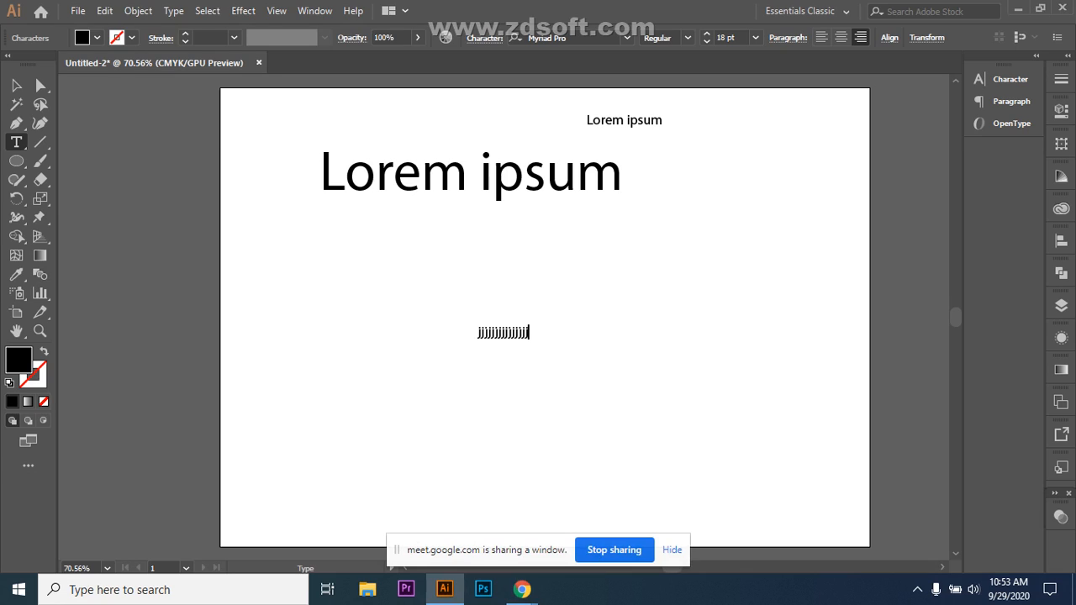
pyautogui.press('BackSpace')
pyautogui.press('BackSpace')
pyautogui.press('BackSpace')
pyautogui.press('BackSpace')
pyautogui.press('BackSpace')
pyautogui.press('BackSpace')
pyautogui.press('BackSpace')
pyautogui.press('BackSpace')
pyautogui.press('BackSpace')
pyautogui.press('BackSpace')
pyautogui.press('BackSpace')
pyautogui.press('BackSpace')
pyautogui.press('BackSpace')
pyautogui.press('BackSpace')
pyautogui.press('BackSpace')
pyautogui.click(821, 37)
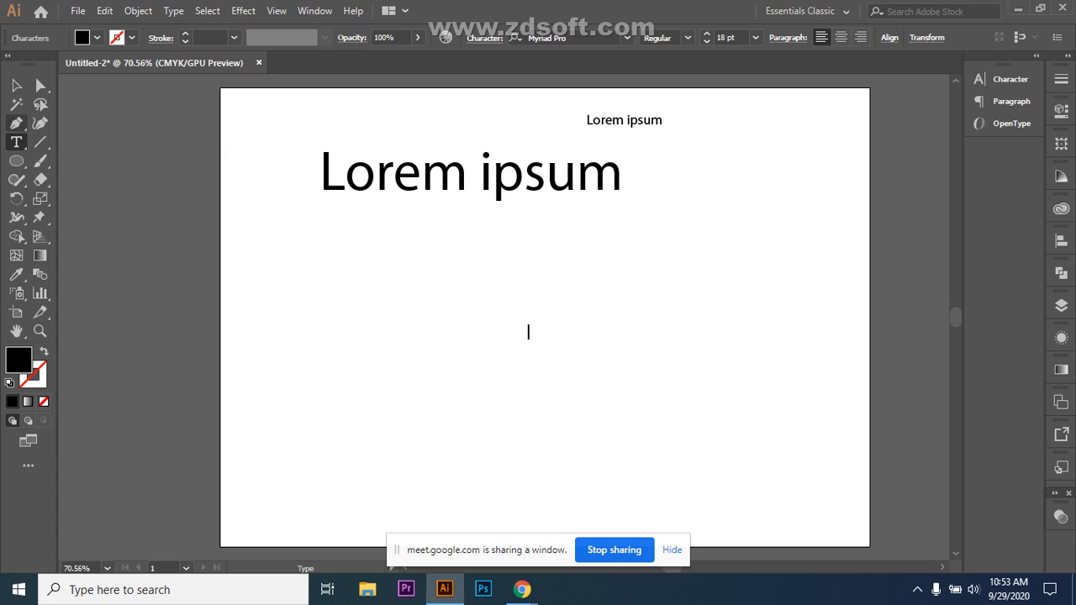
# - Draw an open arched path with three anchor points below the large heading, using the Pen tool with no fill and a black stroke
pyautogui.click(16, 122)
pyautogui.click(296, 358)
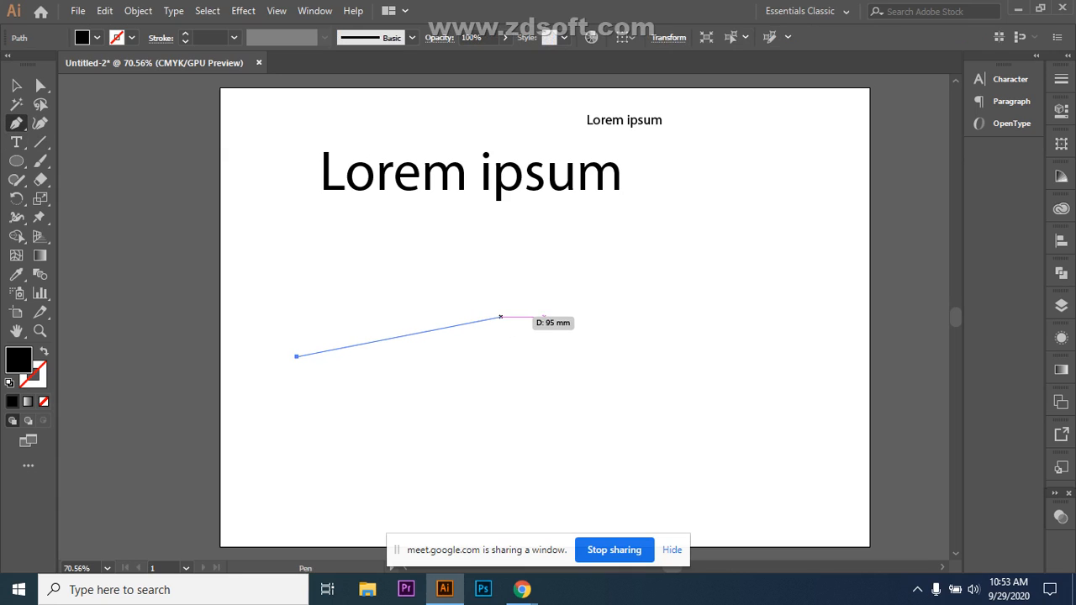
pyautogui.moveTo(501, 317); pyautogui.dragTo(603, 348)
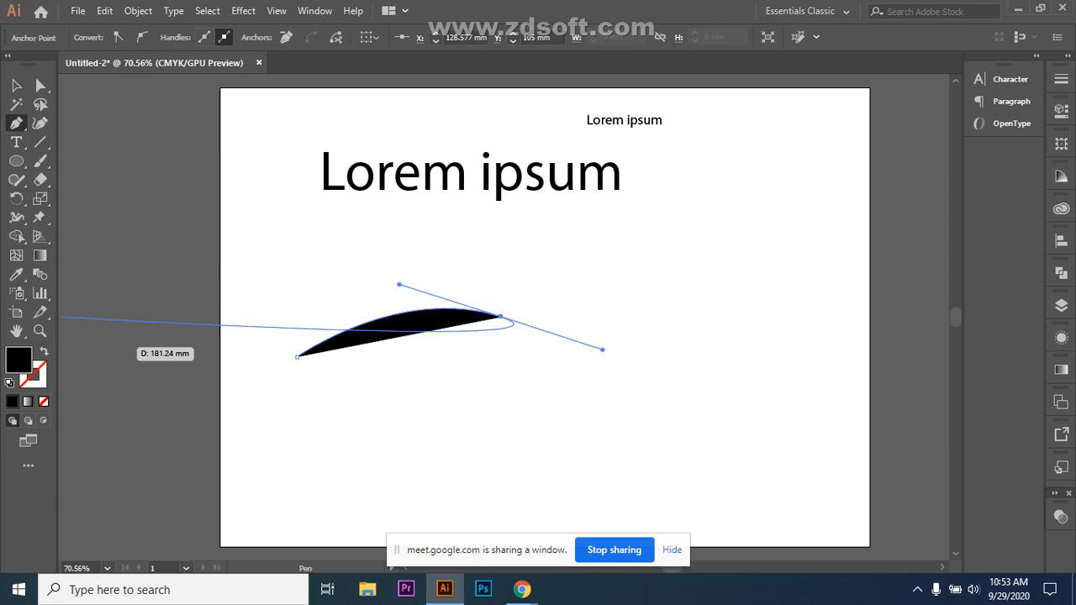
pyautogui.click(44, 351)
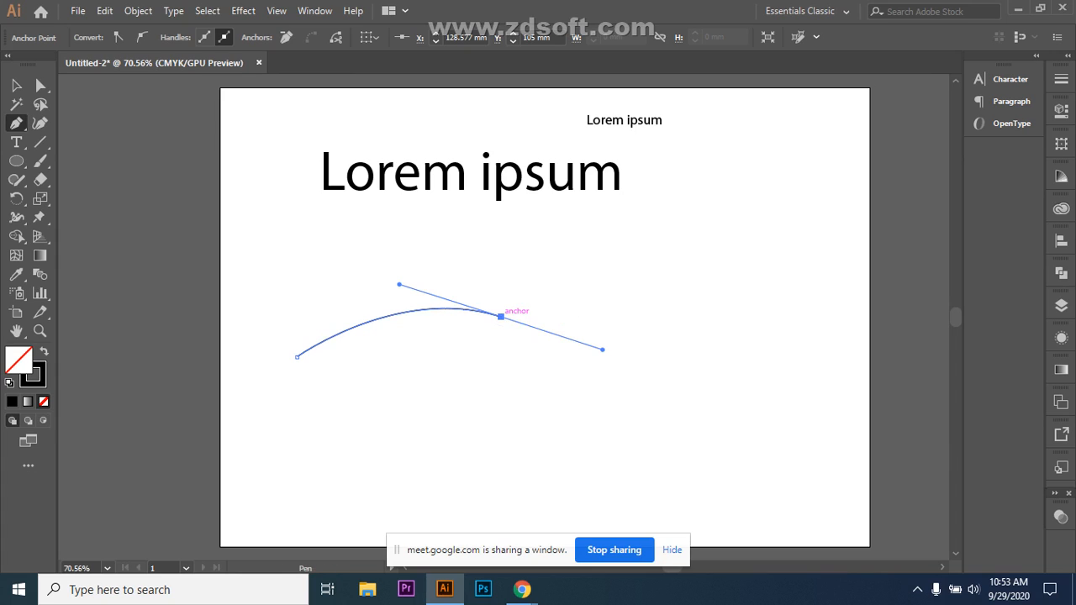
pyautogui.click(500, 317)
pyautogui.moveTo(614, 418); pyautogui.dragTo(618, 488)
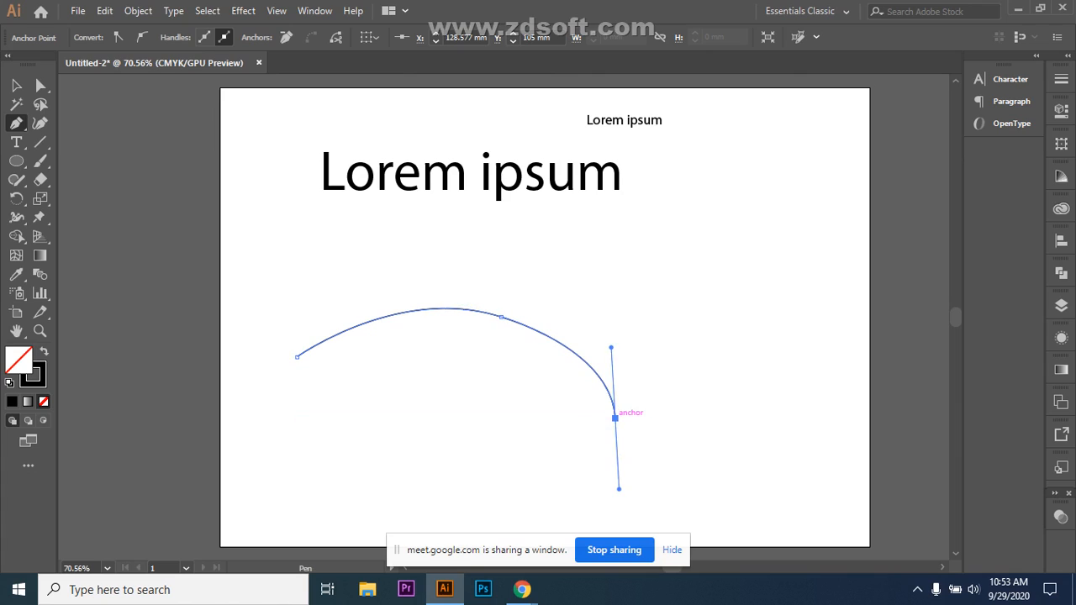
pyautogui.click(615, 417)
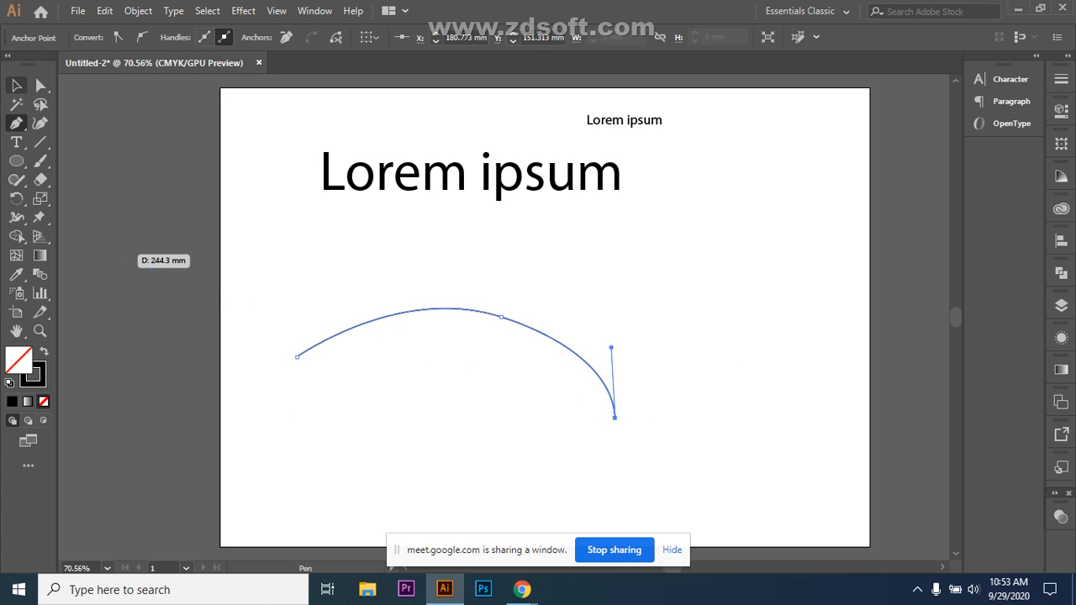
pyautogui.click(16, 85)
# - Place the text "i am a professional graphic designer." along the arched path with the Type on a Path tool, replacing the placeholder text
pyautogui.click(16, 142)
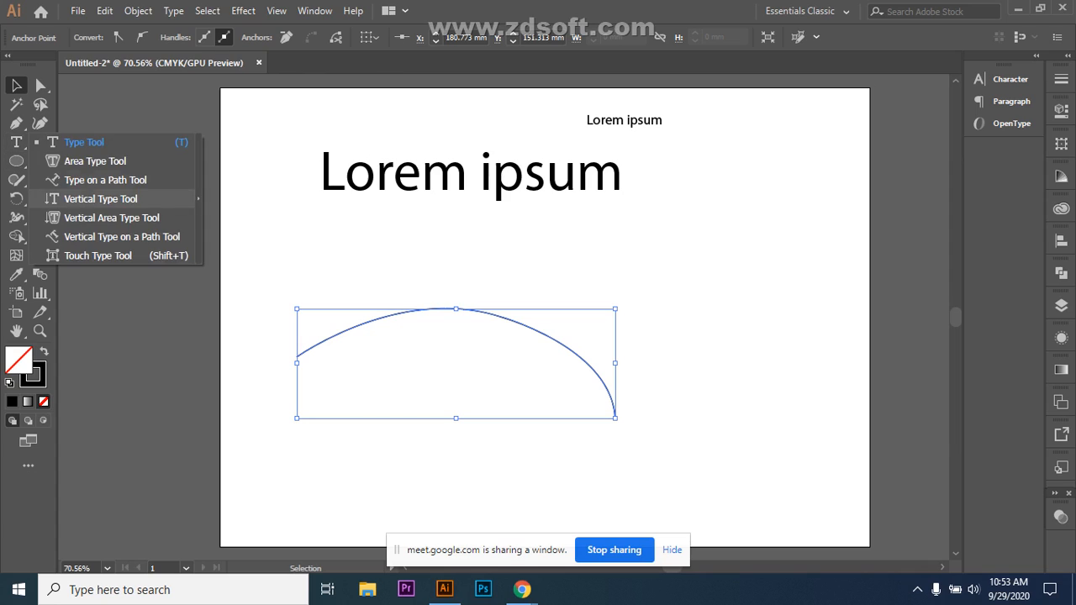
pyautogui.click(105, 180)
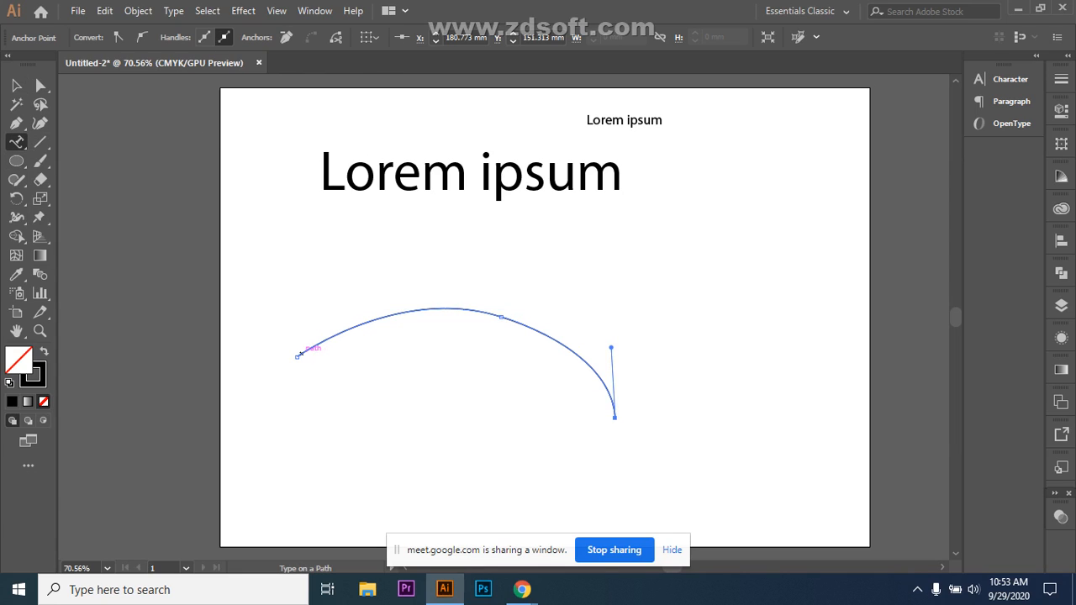
pyautogui.click(301, 353)
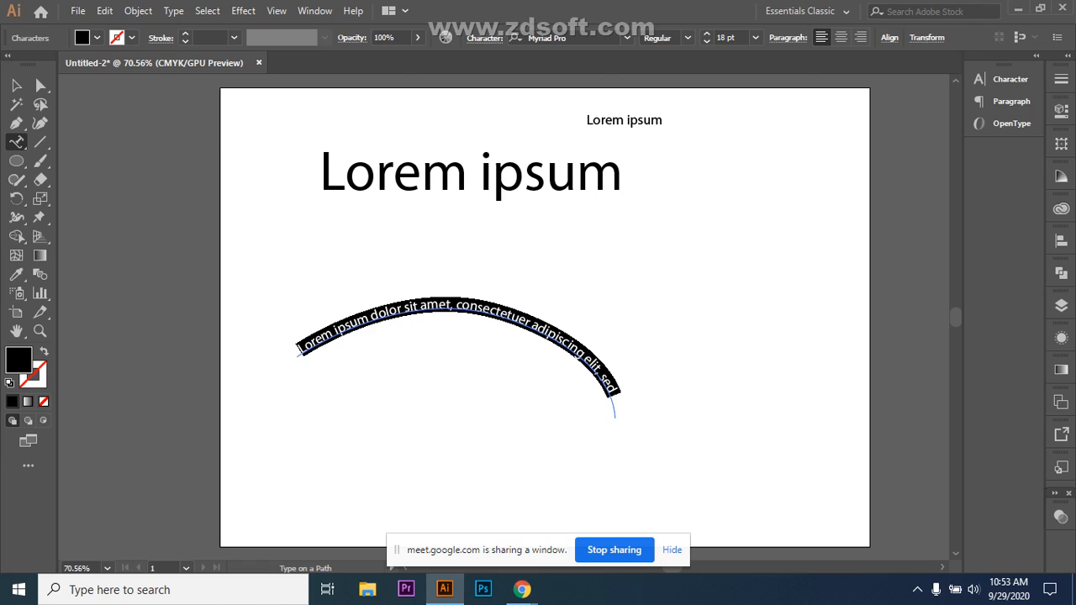
pyautogui.press('BackSpace')
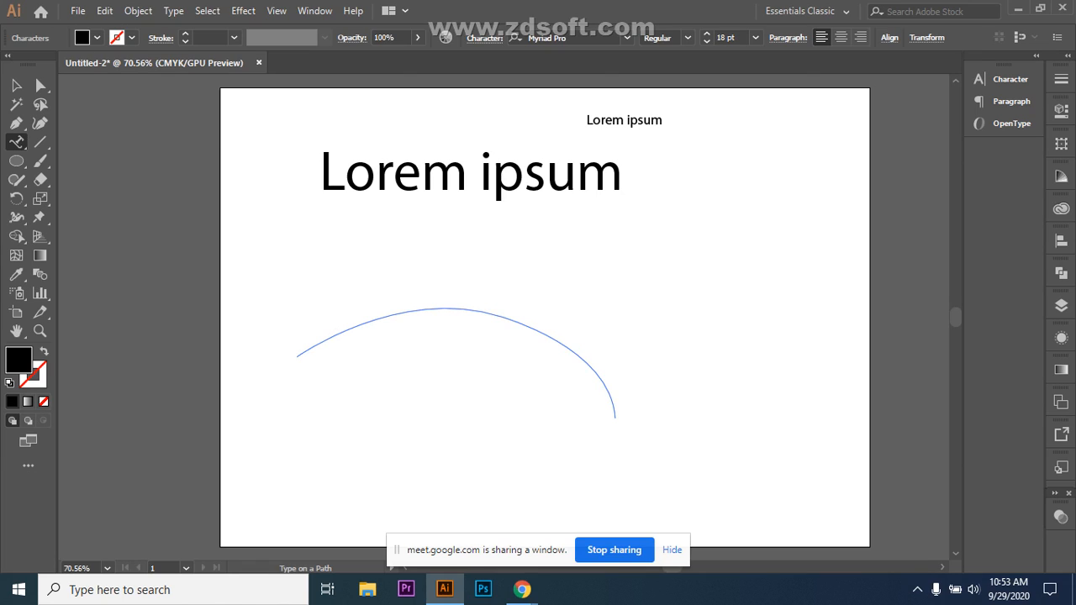
pyautogui.write('i am a professio')
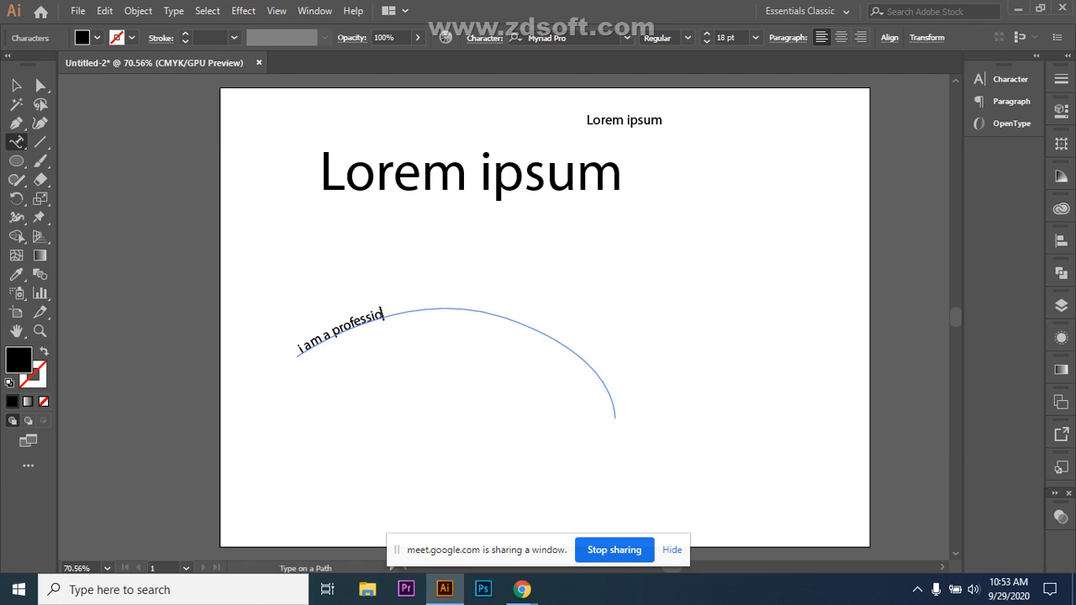
pyautogui.write('nal graphic d')
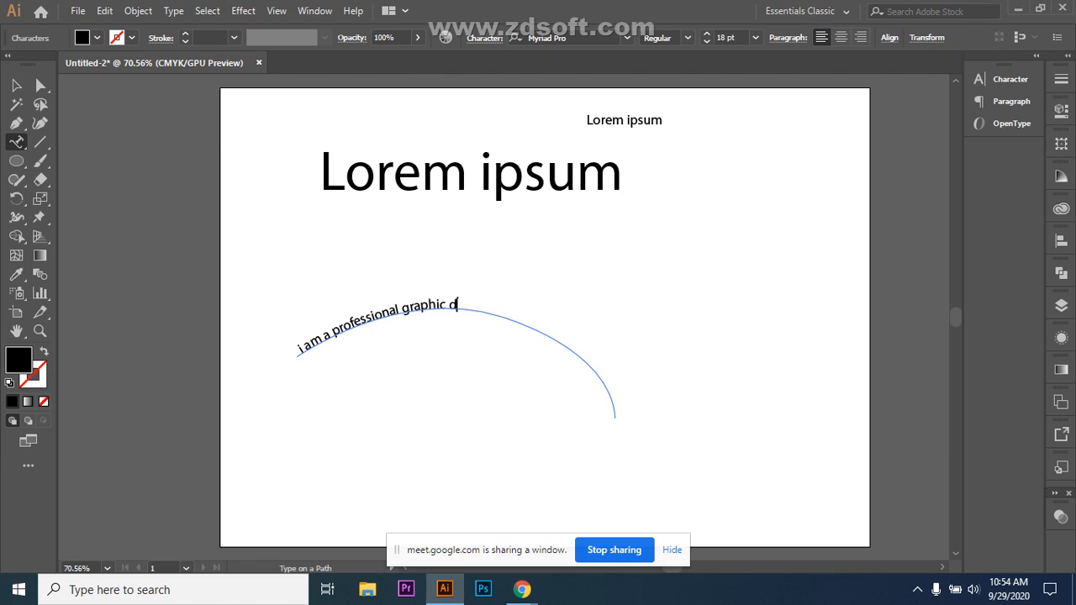
pyautogui.write('esigner.')
# - Try to reduce the leading at the end of the path text to 17 pt and below, without selecting any characters
pyautogui.click(1005, 101)
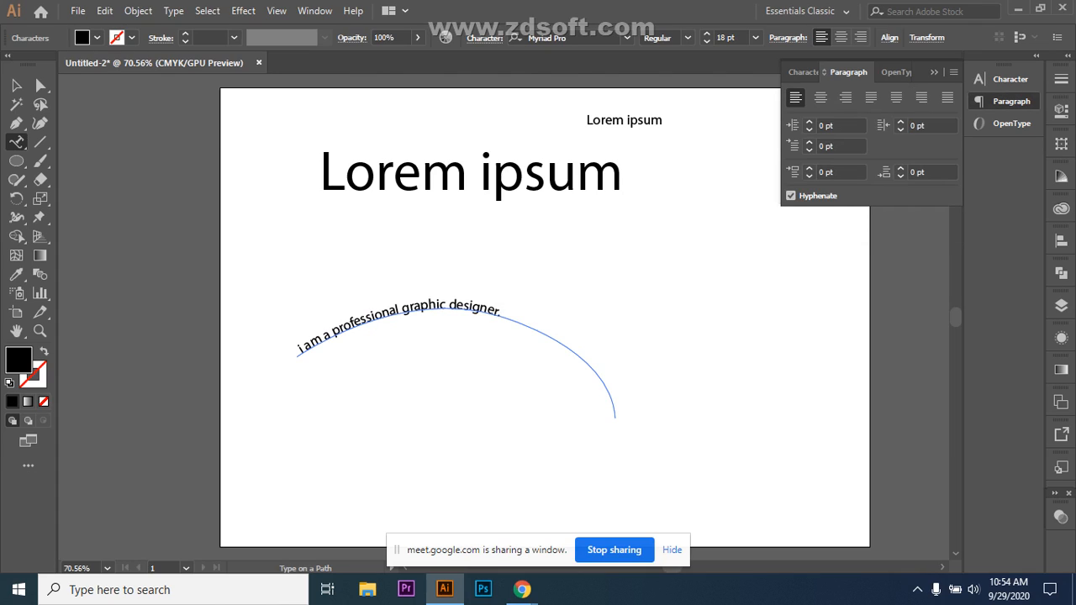
pyautogui.click(802, 72)
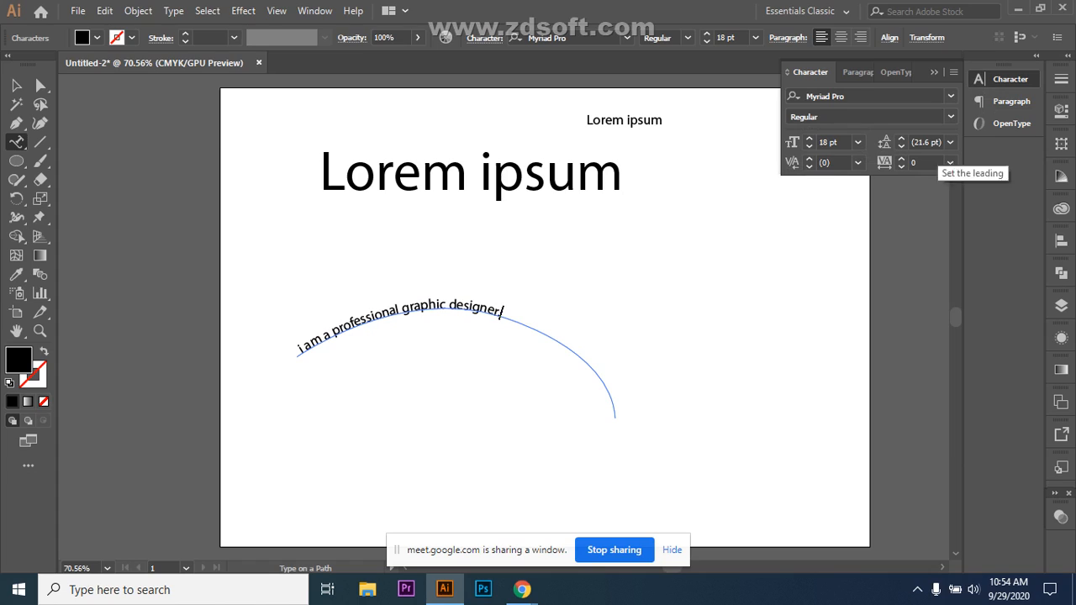
pyautogui.click(901, 146)
pyautogui.click(901, 147)
pyautogui.click(901, 146)
pyautogui.click(901, 146)
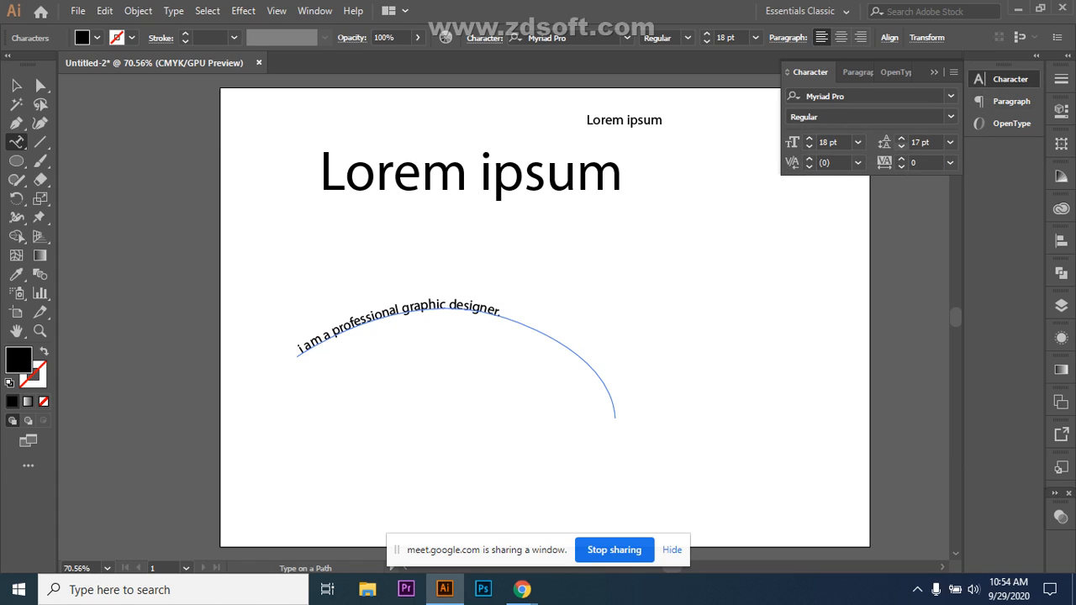
pyautogui.click(901, 146)
pyautogui.click(901, 146)
pyautogui.click(901, 146)
pyautogui.click(901, 146)
pyautogui.click(901, 147)
pyautogui.press('Escape')
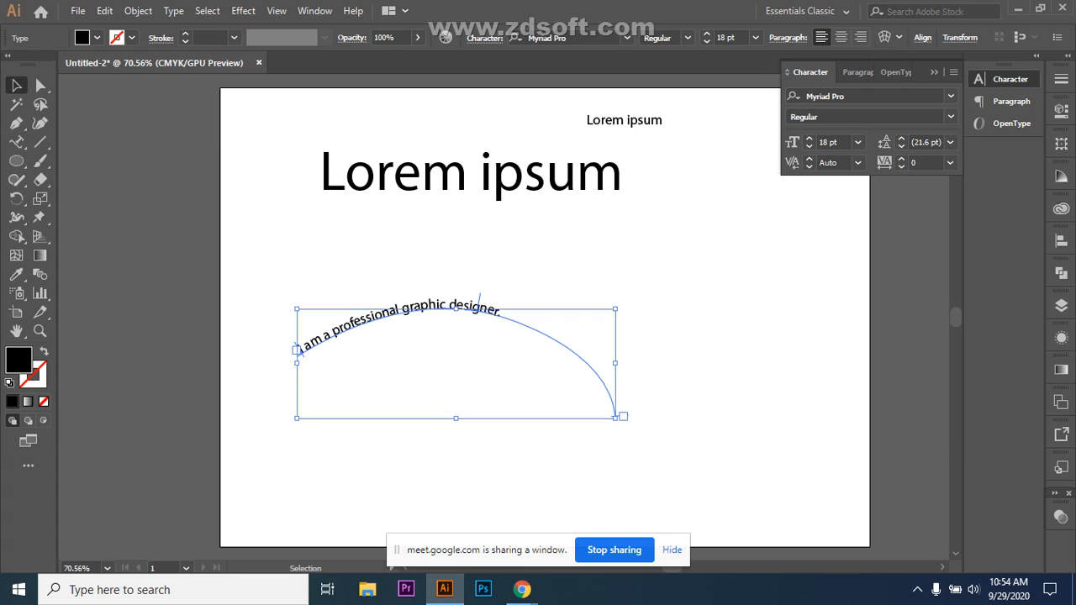
# - Move the arched path text slightly up and to the right on the artboard
pyautogui.click(395, 395)
pyautogui.moveTo(322, 336); pyautogui.dragTo(350, 327)
pyautogui.click(16, 142)
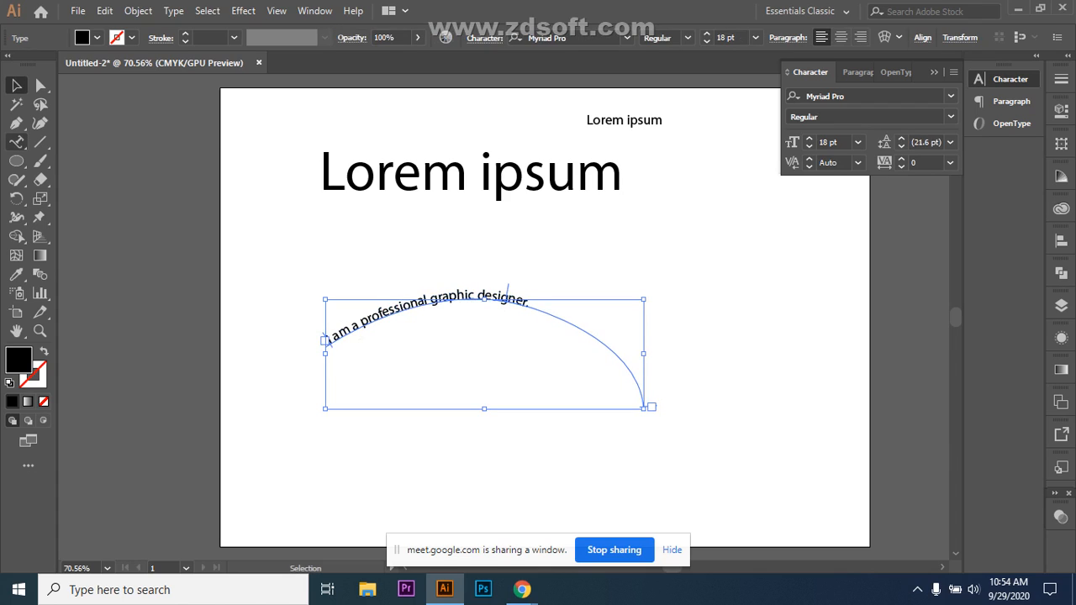
pyautogui.click(85, 142)
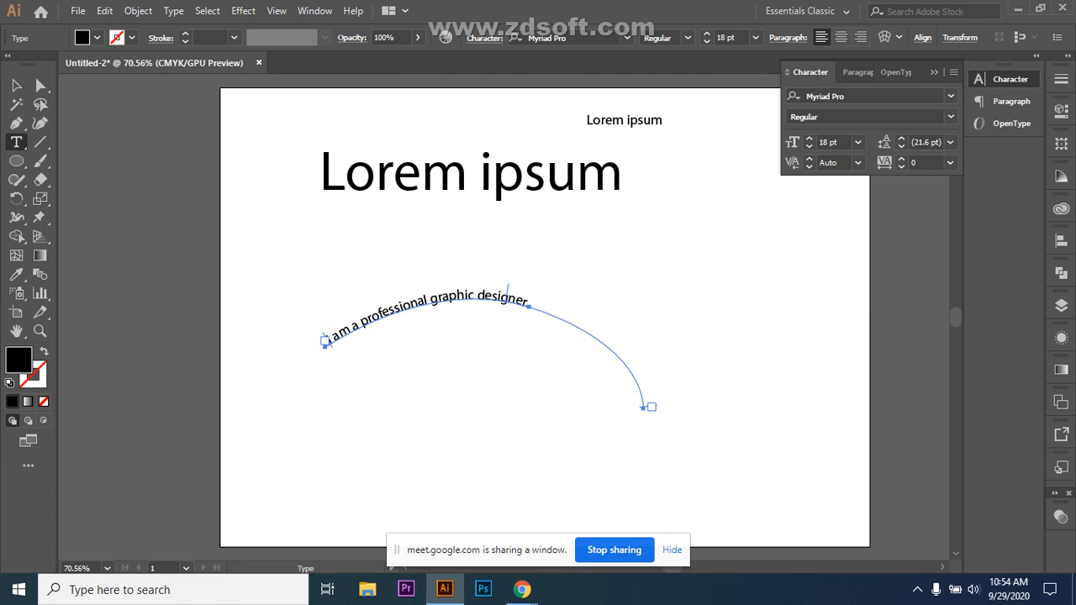
pyautogui.moveTo(315, 332); pyautogui.dragTo(540, 292)
pyautogui.hotkey('ctrl', 'z')
pyautogui.press('Escape')
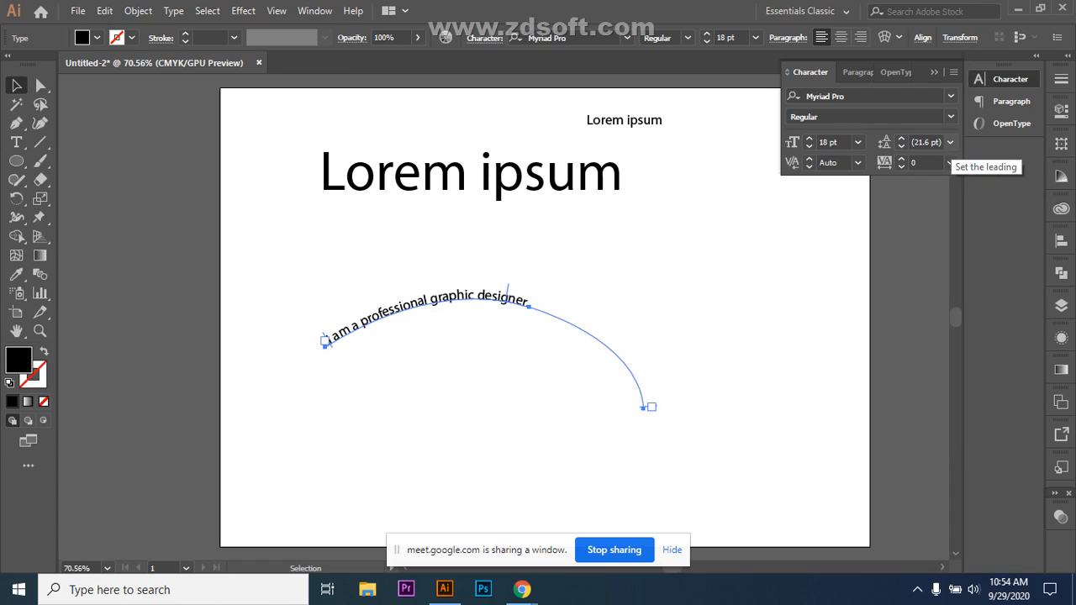
# - Set the leading of the selected path text to 5 pt
pyautogui.click(950, 142)
pyautogui.press('Escape')
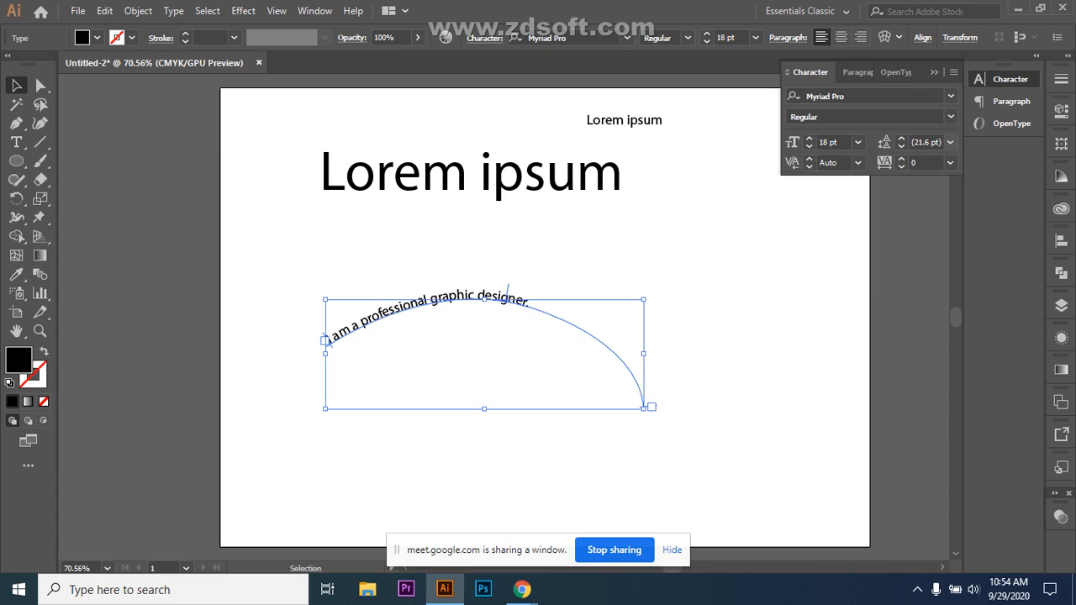
pyautogui.click(924, 142)
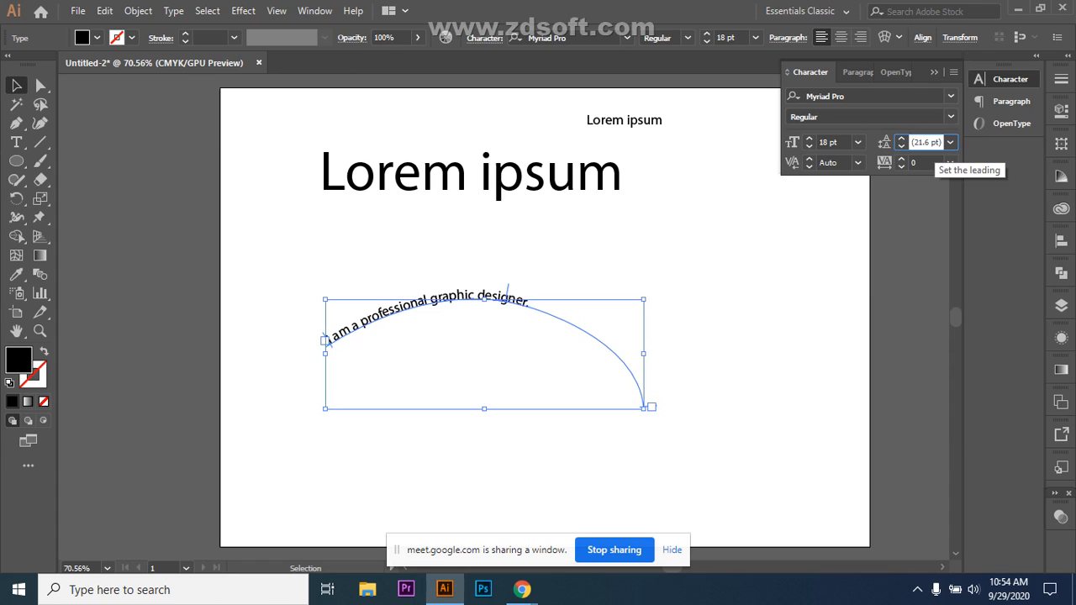
pyautogui.write('9')
pyautogui.press('Return')
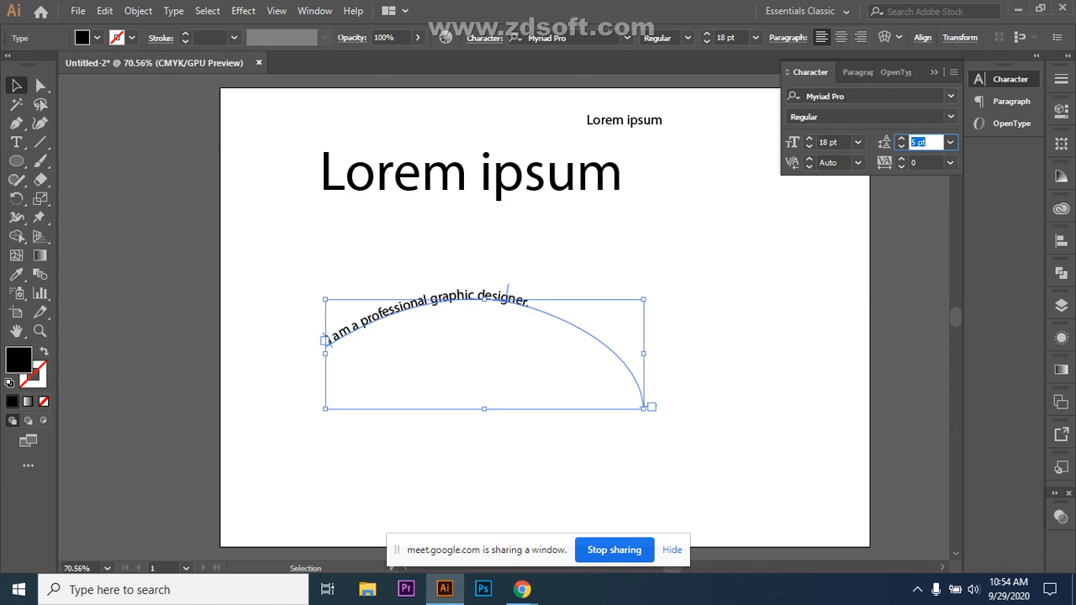
# - Try leading values of 0.1 pt and 5 pt with the text cursor in "designer" on the path, and deselect the text
pyautogui.click(16, 142)
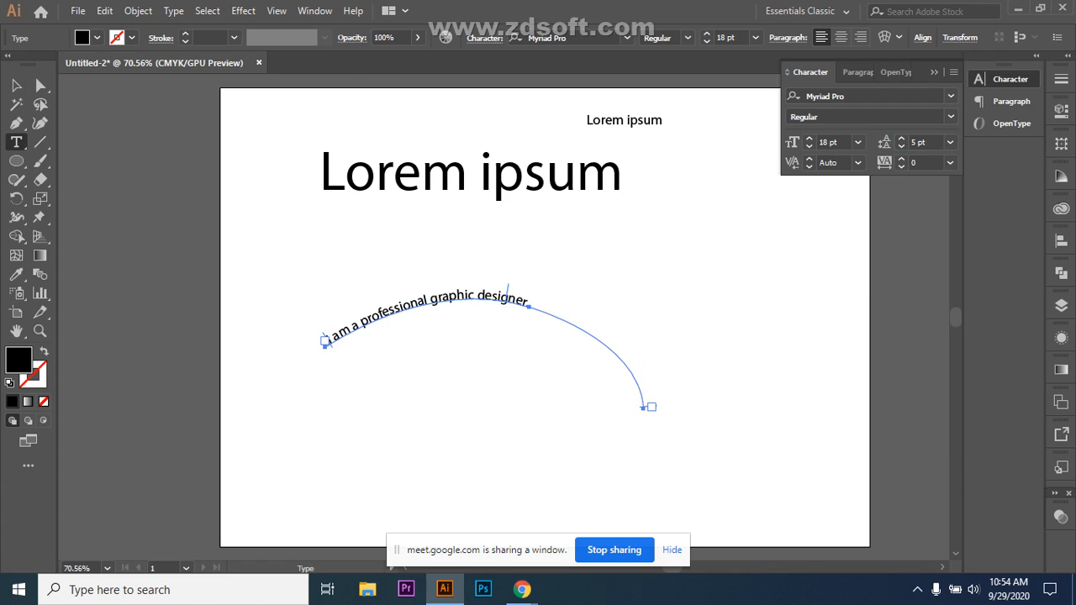
pyautogui.click(523, 301)
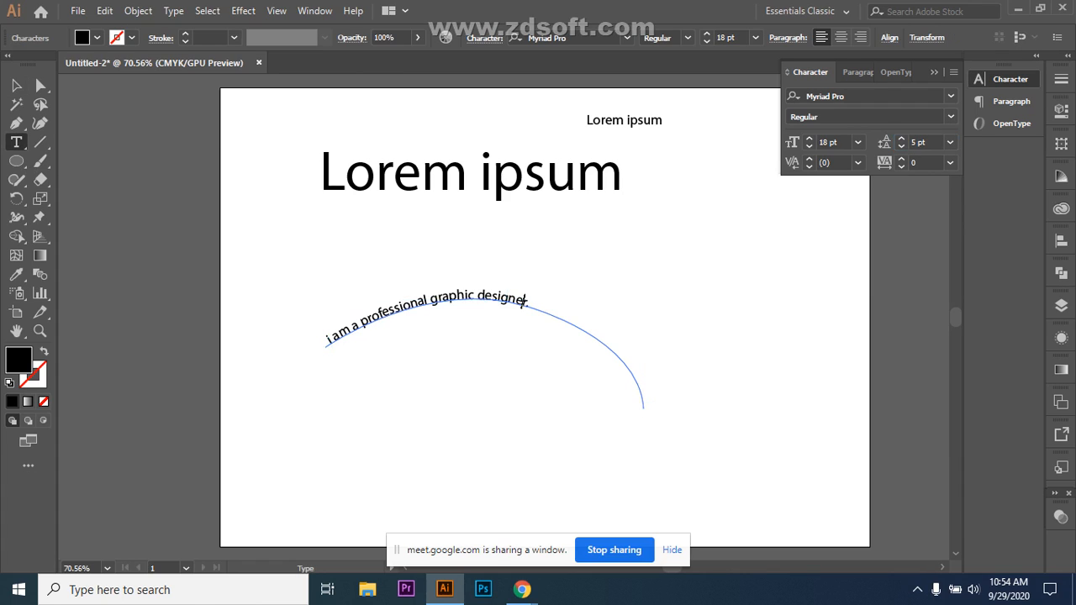
pyautogui.click(921, 142)
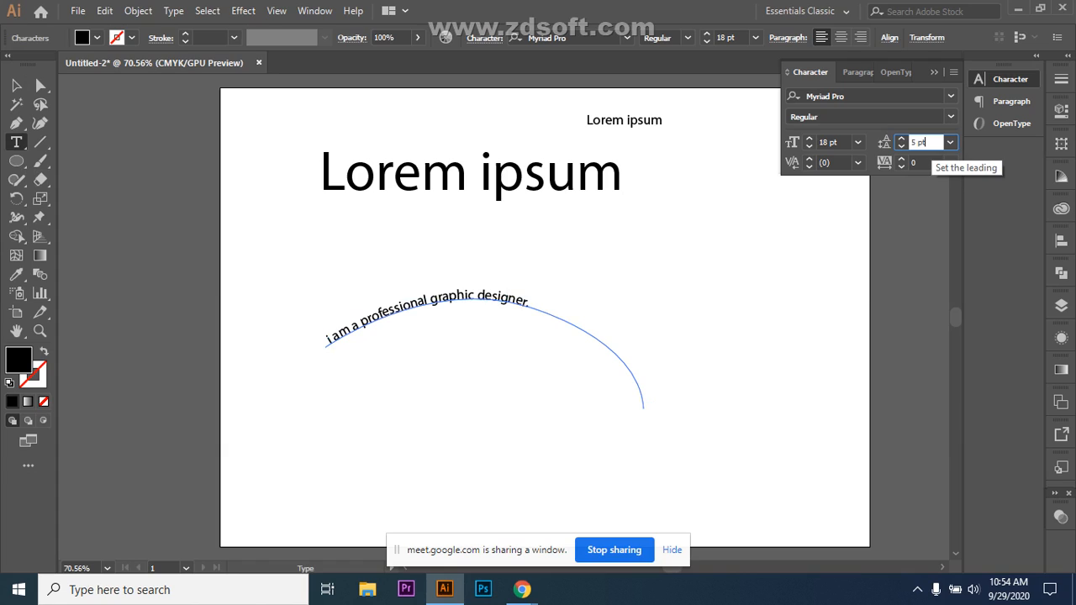
pyautogui.press('Down')
pyautogui.press('Down')
pyautogui.press('Down')
pyautogui.press('Down')
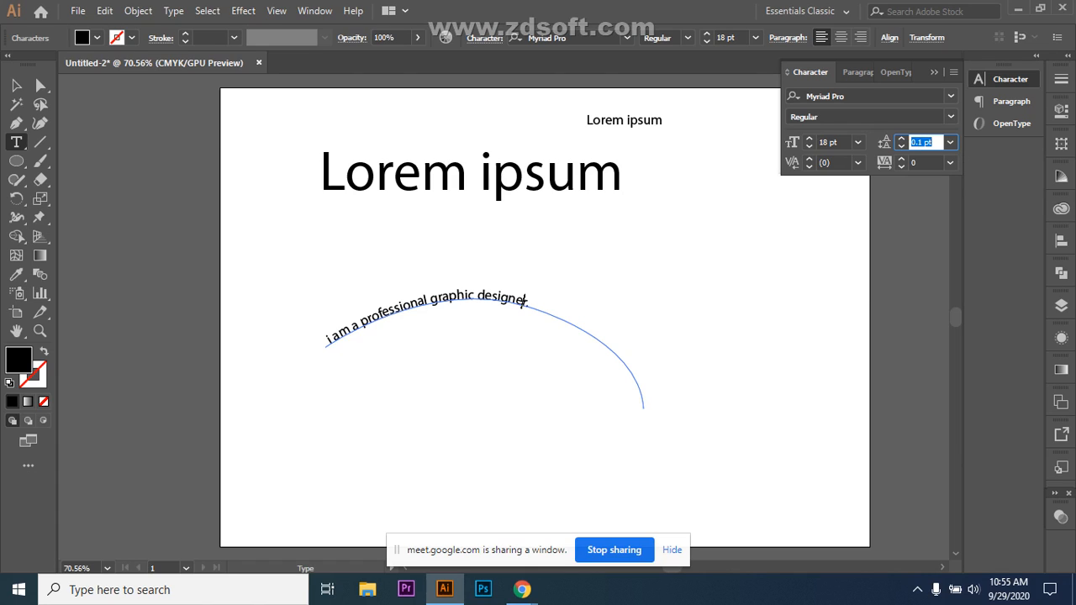
pyautogui.write('5')
pyautogui.press('Return')
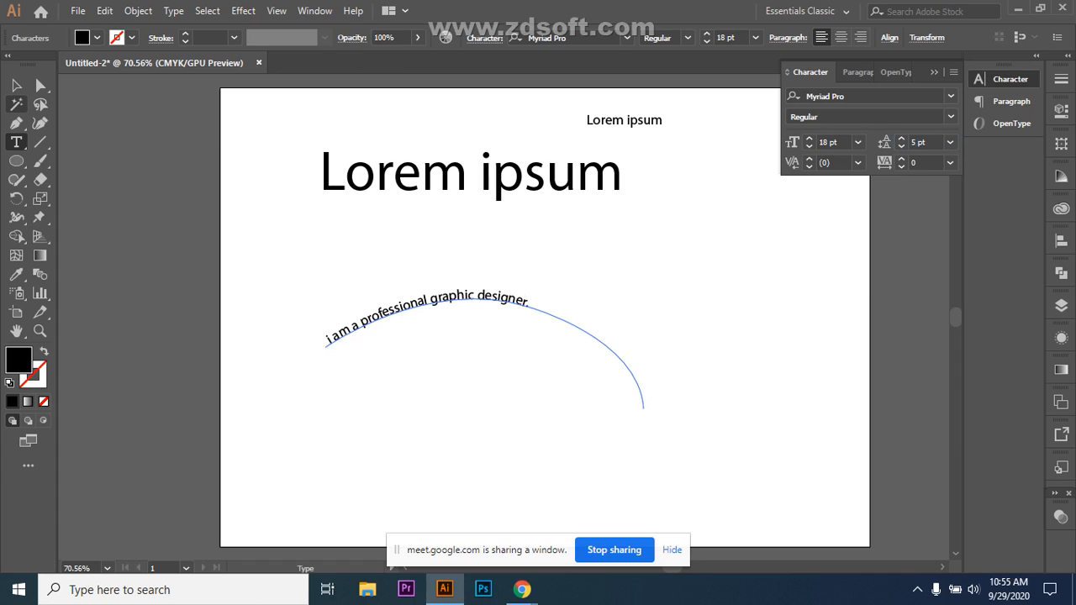
pyautogui.press('Escape')
pyautogui.click(138, 193)
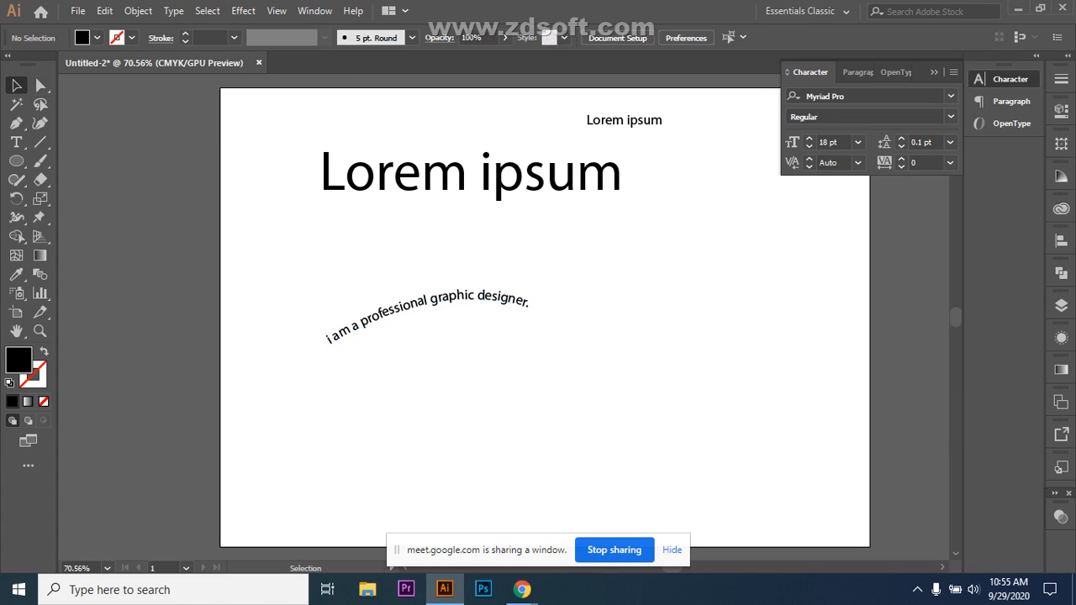
# - Try to lower the path text's font size to 12 pt with the text cursor placed before "professional"
pyautogui.moveTo(304, 329); pyautogui.dragTo(542, 304)
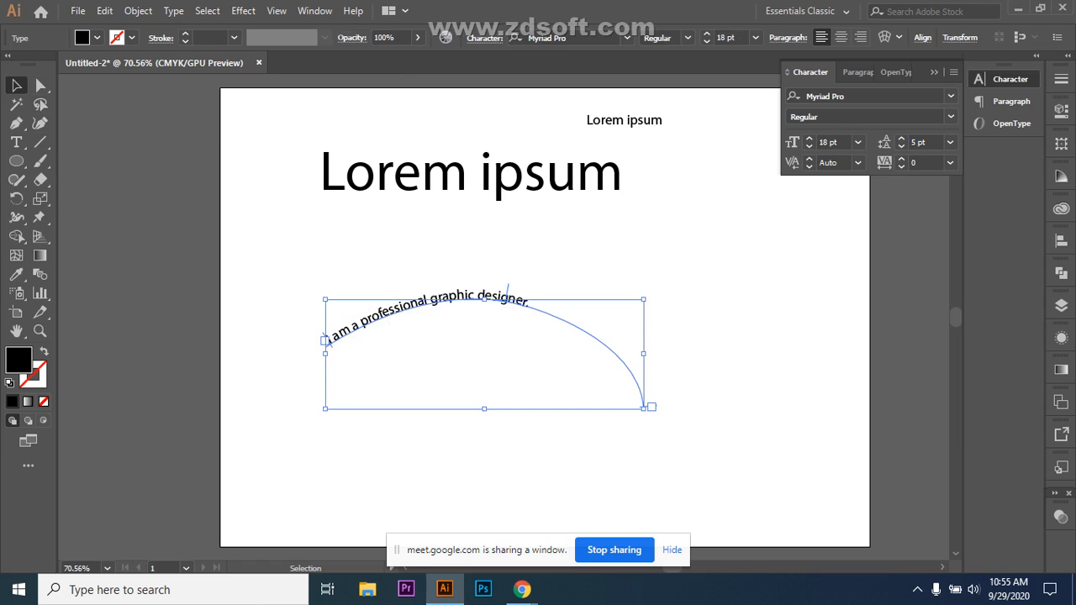
pyautogui.click(828, 142)
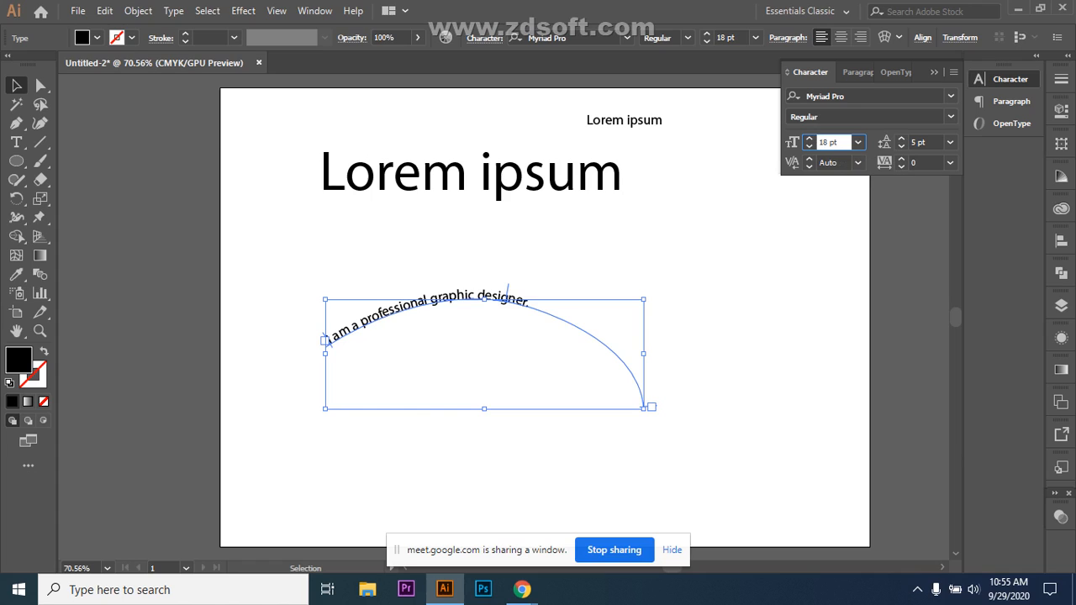
pyautogui.click(16, 142)
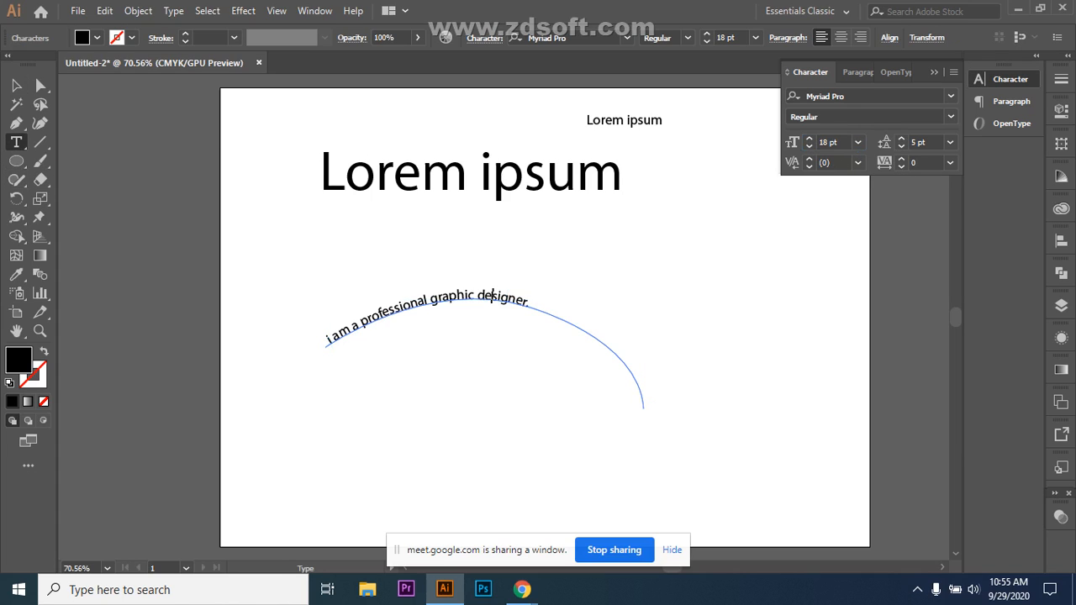
pyautogui.click(361, 323)
pyautogui.click(858, 143)
pyautogui.click(845, 143)
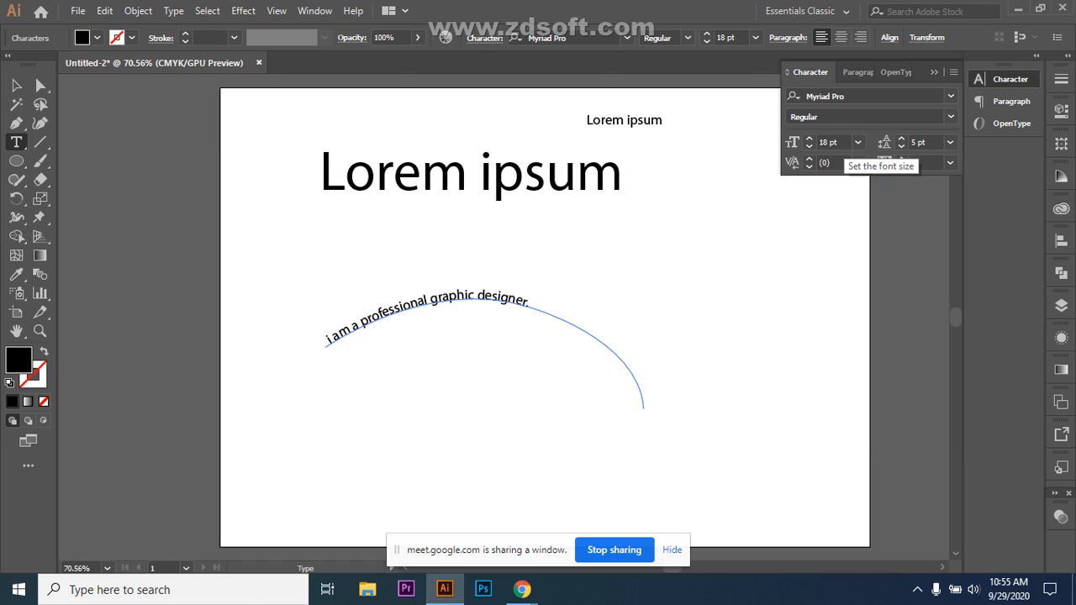
pyautogui.moveTo(841, 143); pyautogui.dragTo(818, 143)
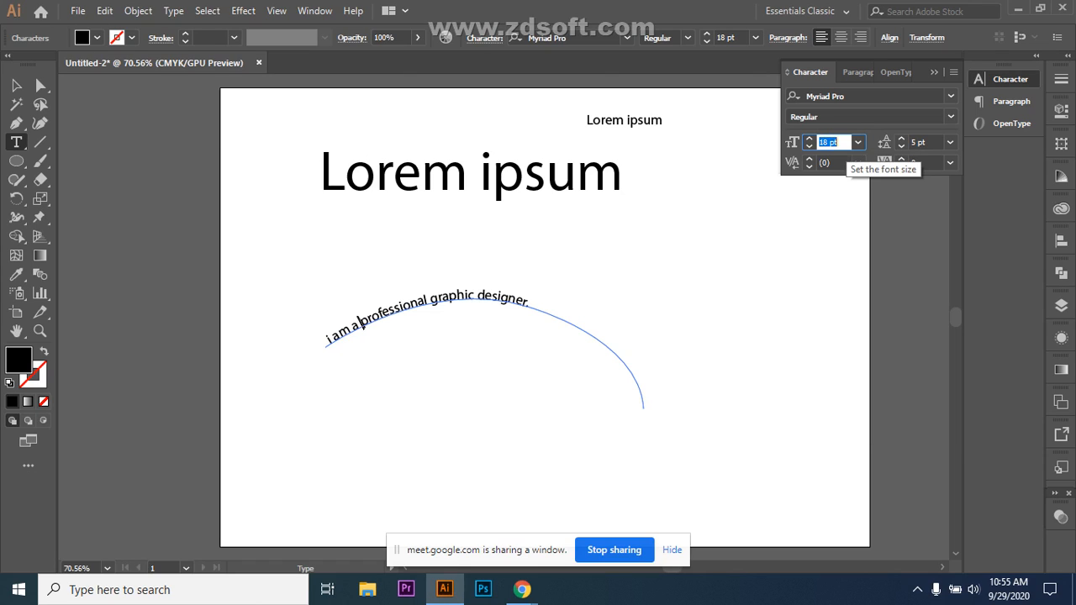
pyautogui.press('Down')
pyautogui.press('Down')
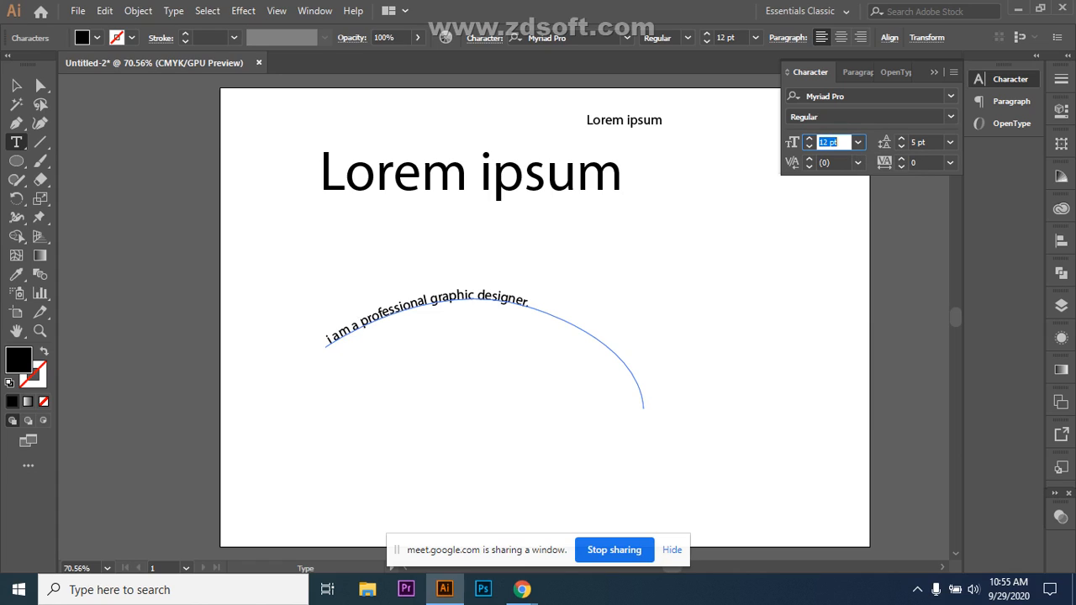
# - Try font sizes of 7, 6 and 11 pt at the cursor in the path text, and deselect everything
pyautogui.write('7')
pyautogui.press('Return')
pyautogui.write('6')
pyautogui.press('Return')
pyautogui.write('11')
pyautogui.press('Return')
pyautogui.press('Return')
pyautogui.doubleClick(395, 310)
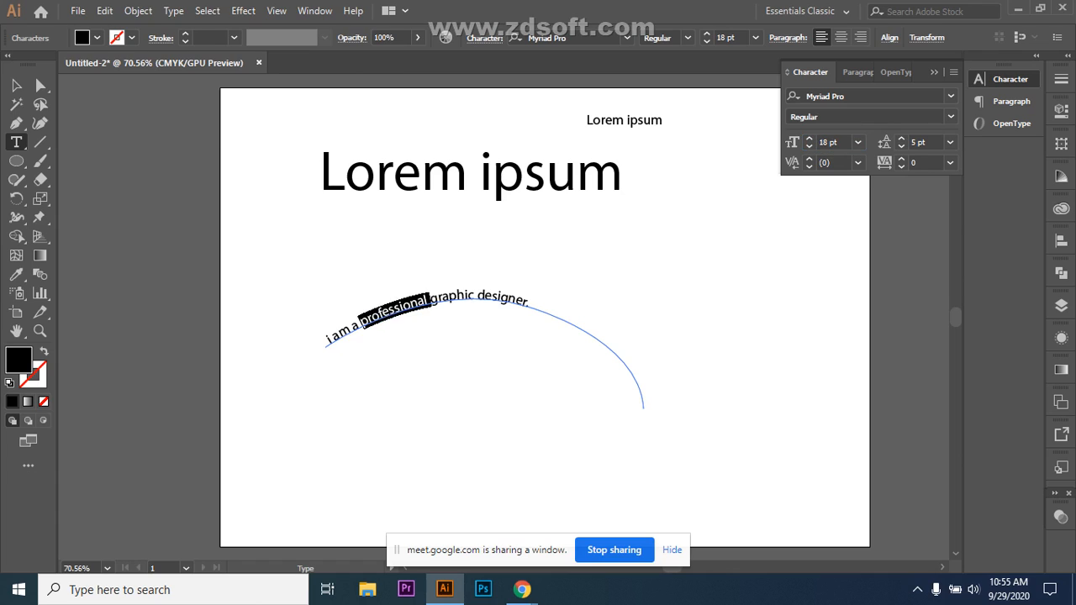
pyautogui.hotkey('ctrl', 'shift', 'a')
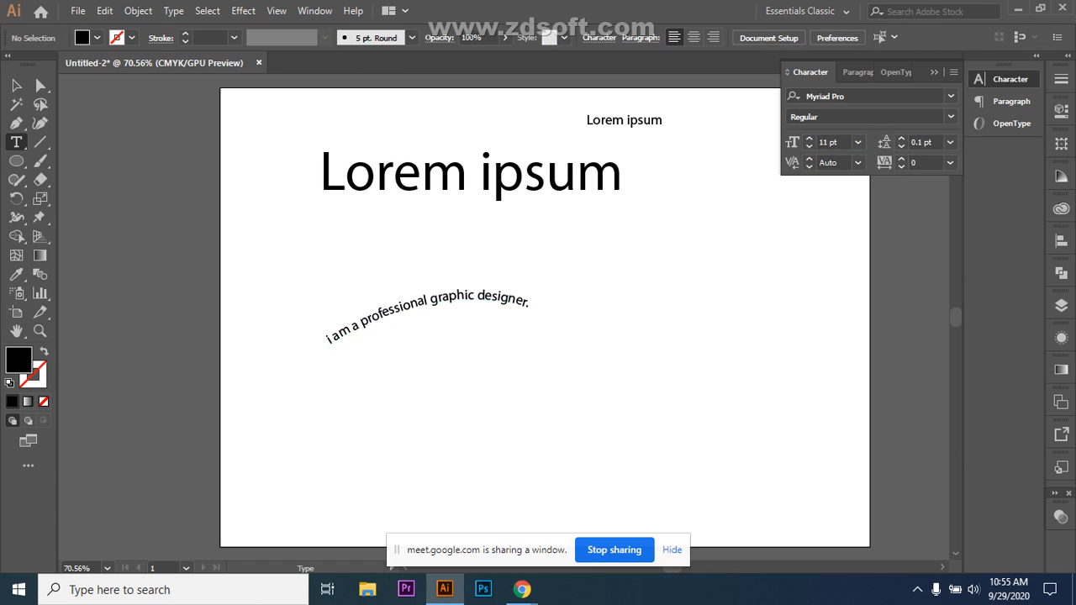
pyautogui.click(322, 331)
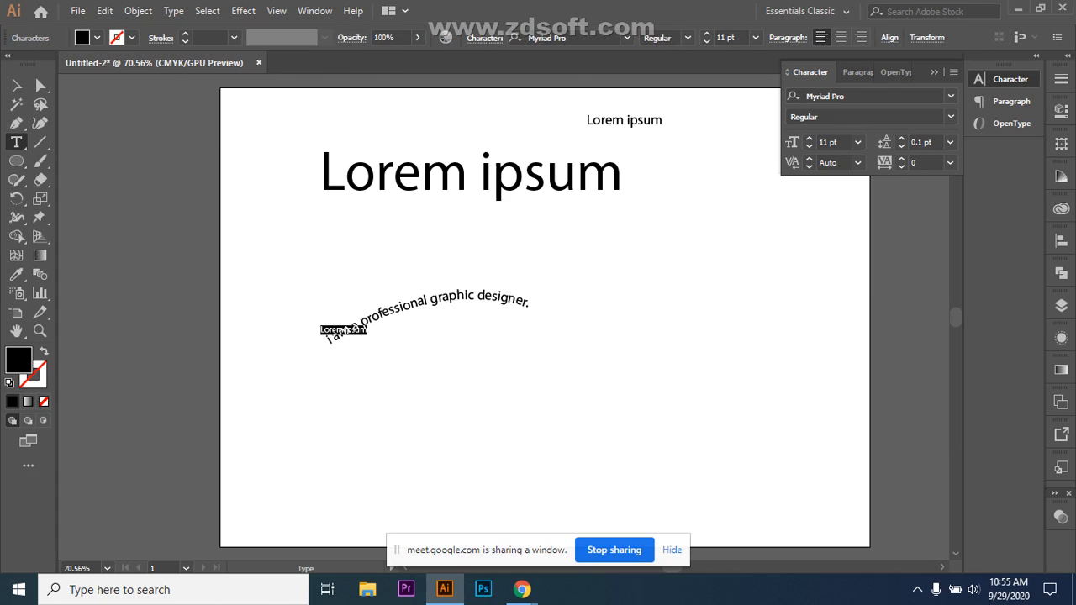
pyautogui.press('BackSpace')
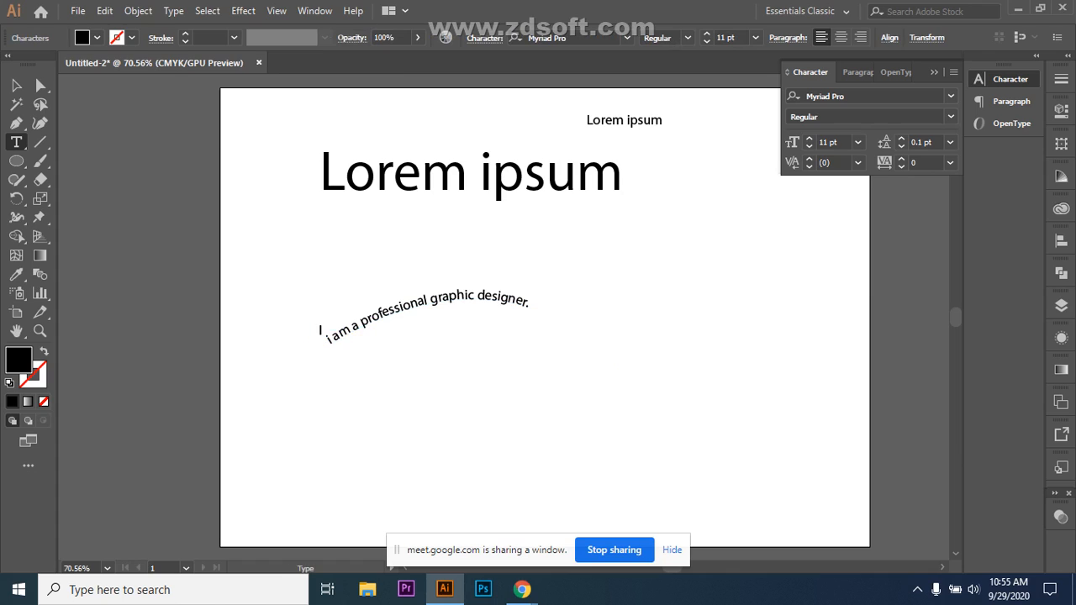
pyautogui.click(321, 330)
pyautogui.hotkey('ctrl', 'z')
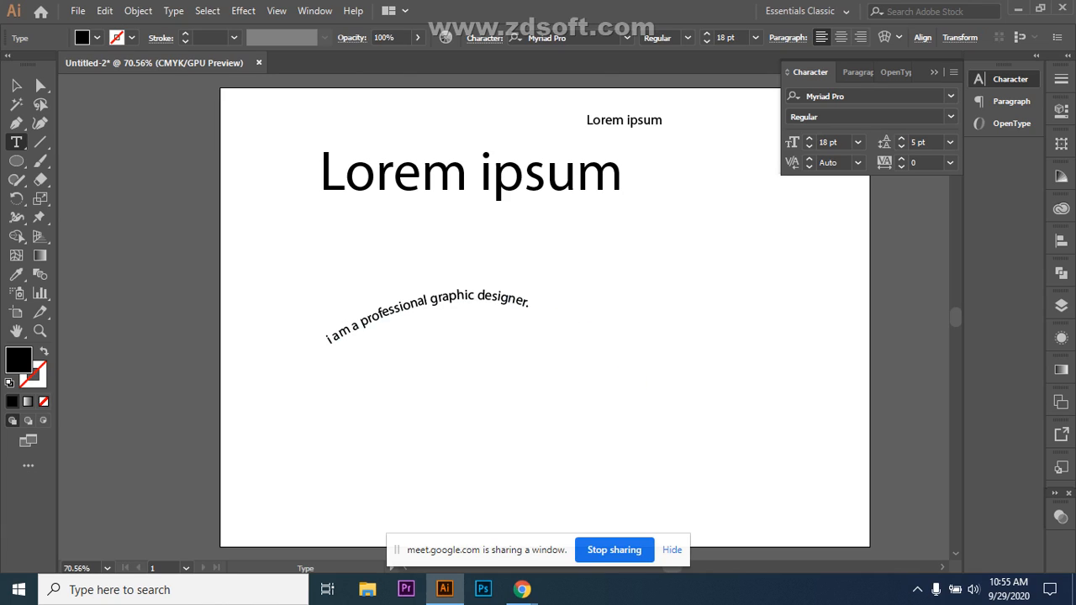
# - Select all the text on the curved path, try a font size of 14 pt, and set it to 19 pt
pyautogui.click(327, 339)
pyautogui.hotkey('ctrl', 'a')
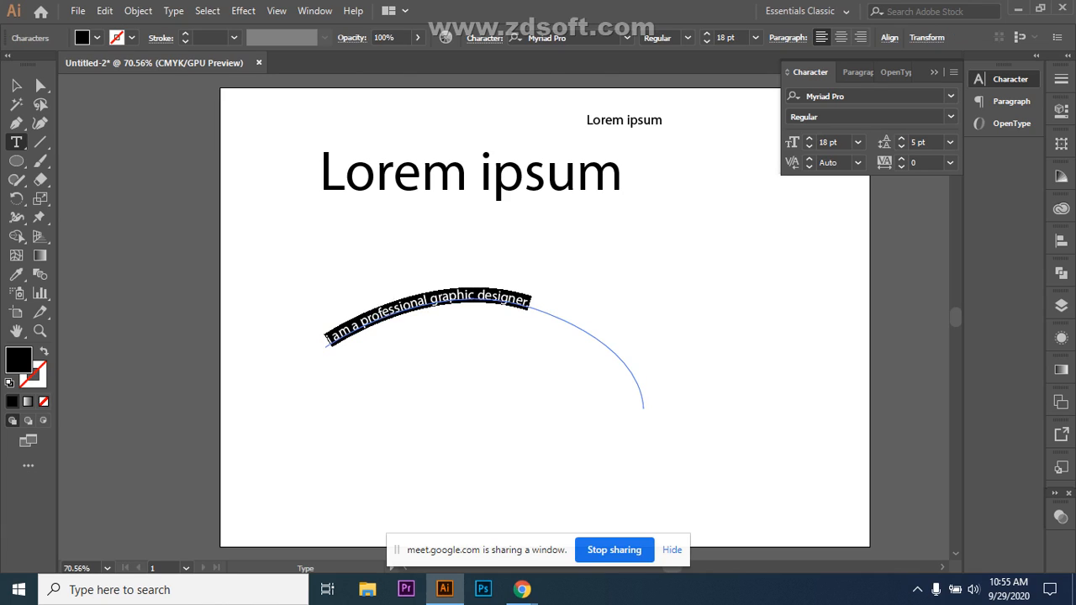
pyautogui.click(828, 142)
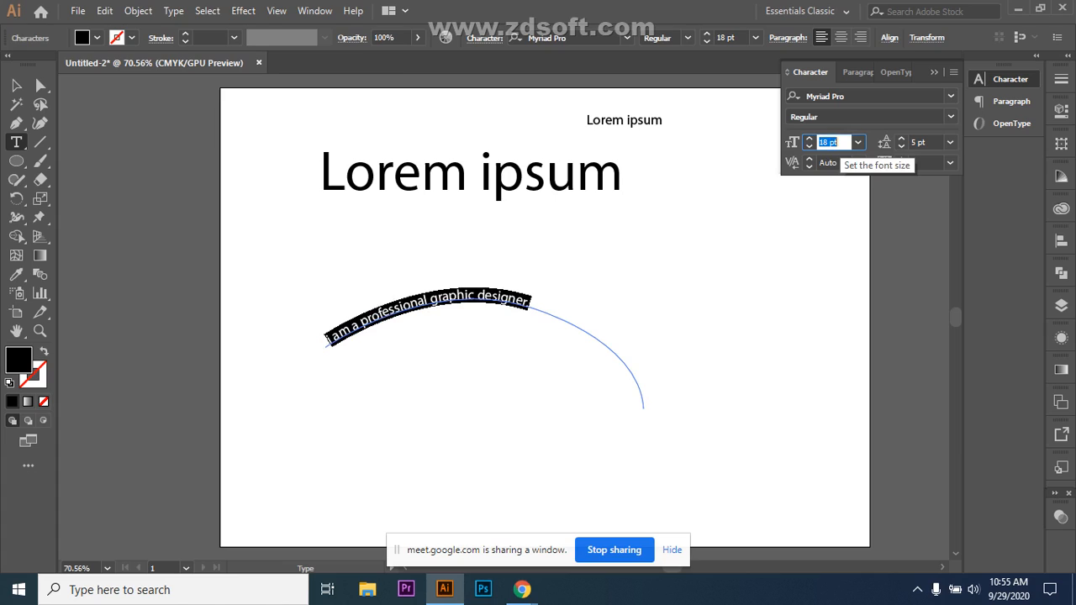
pyautogui.press('Down')
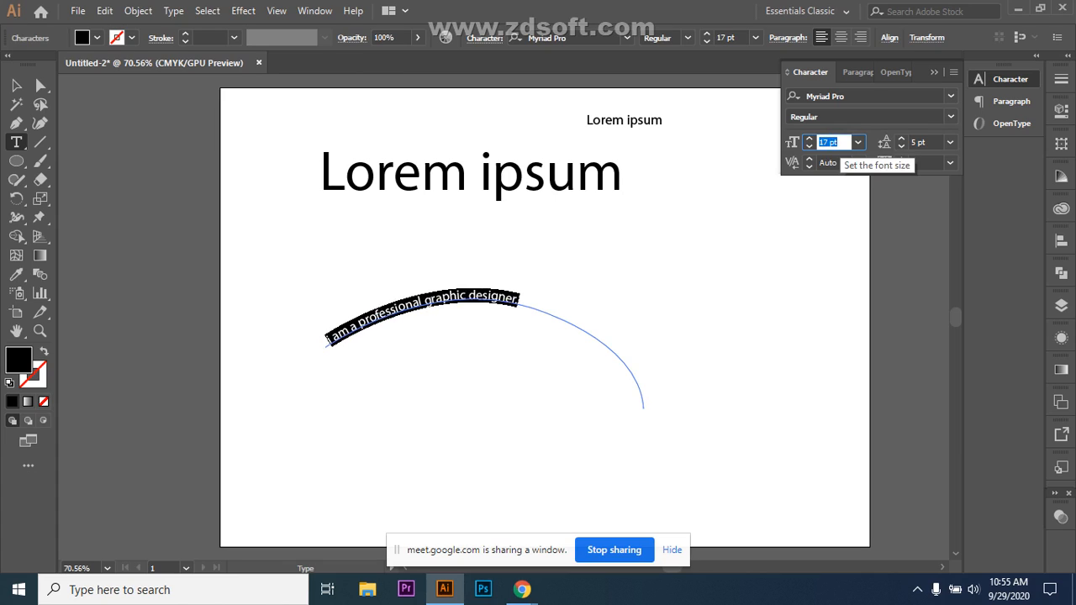
pyautogui.press('Down')
pyautogui.press('Down')
pyautogui.press('Down')
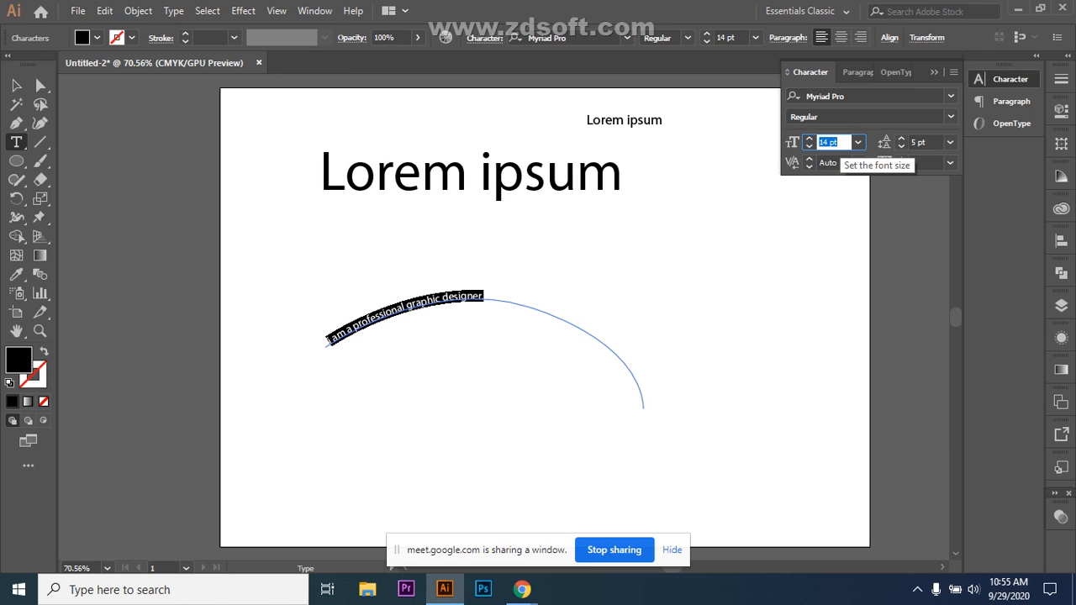
pyautogui.press('Up')
pyautogui.press('Up')
pyautogui.press('Up')
pyautogui.press('Up')
pyautogui.press('Up')
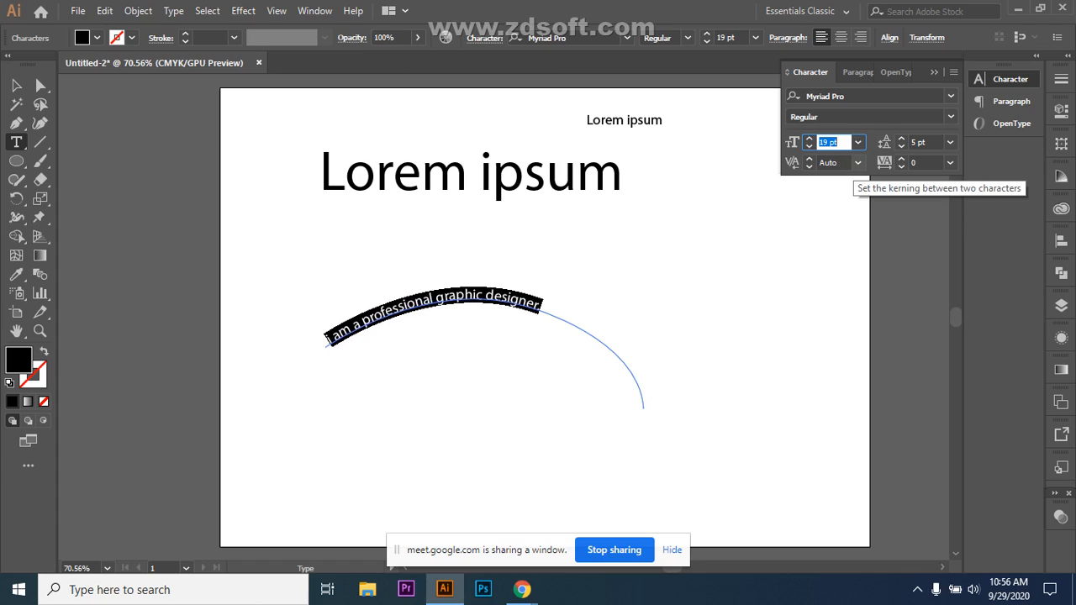
# - Try Optical kerning on the selected path text, then set its kerning to Metrics - Roman Only
pyautogui.click(858, 162)
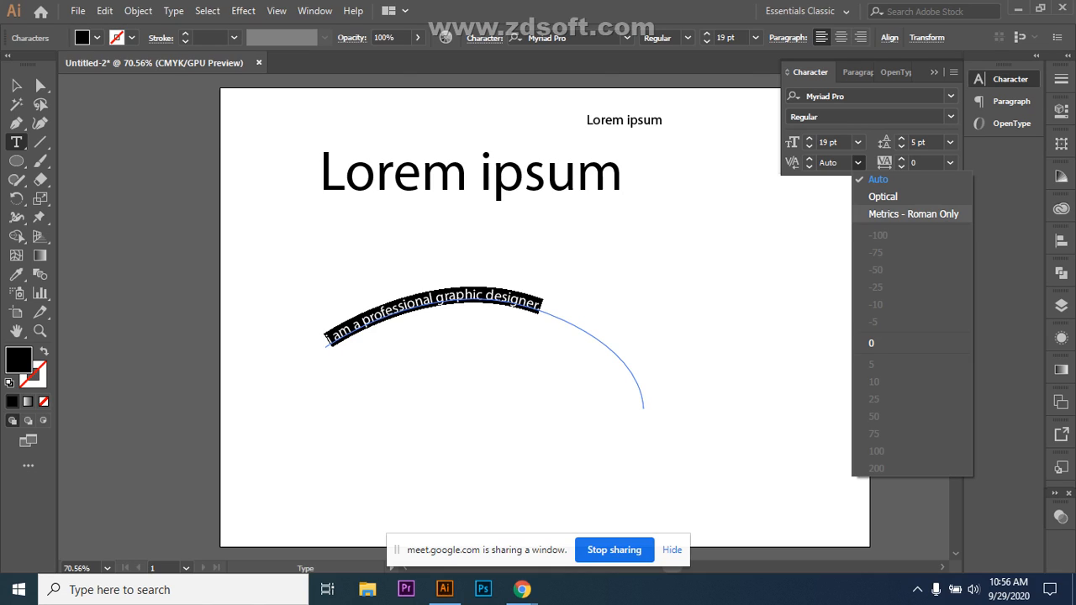
pyautogui.click(883, 196)
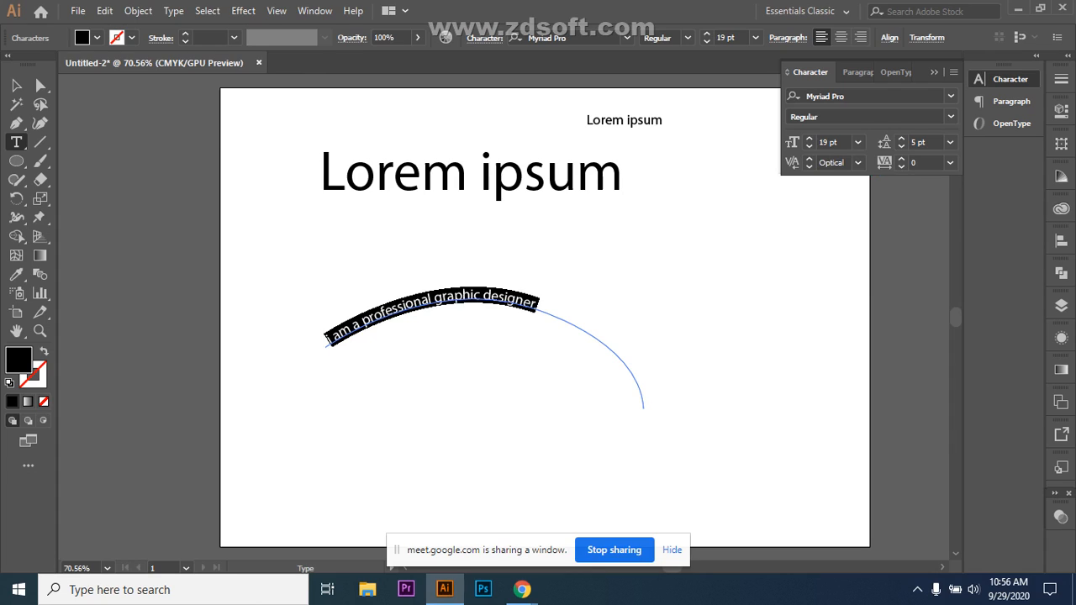
pyautogui.click(858, 162)
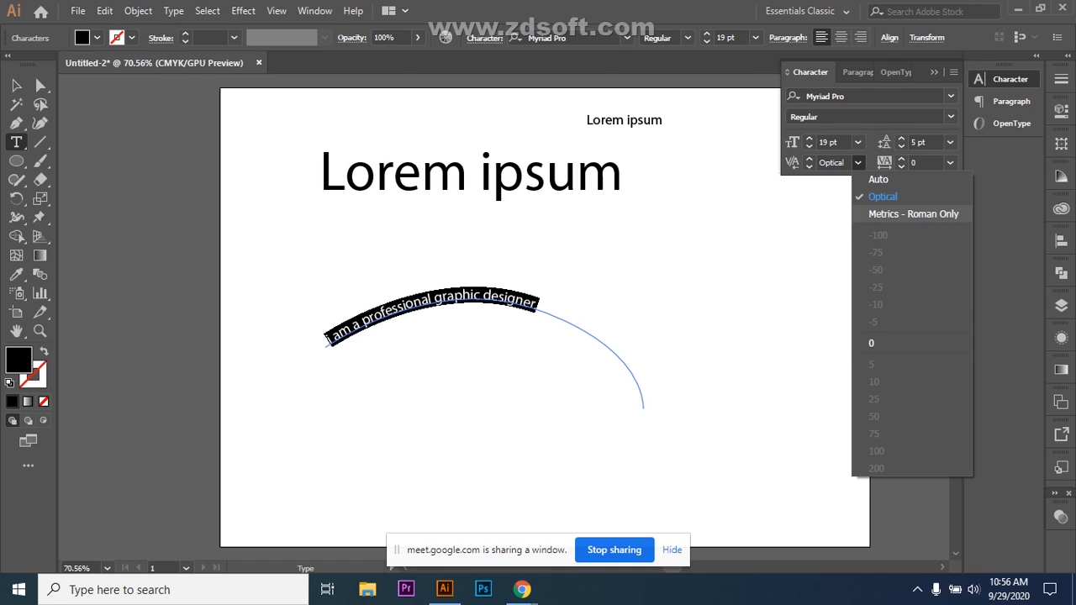
pyautogui.click(913, 214)
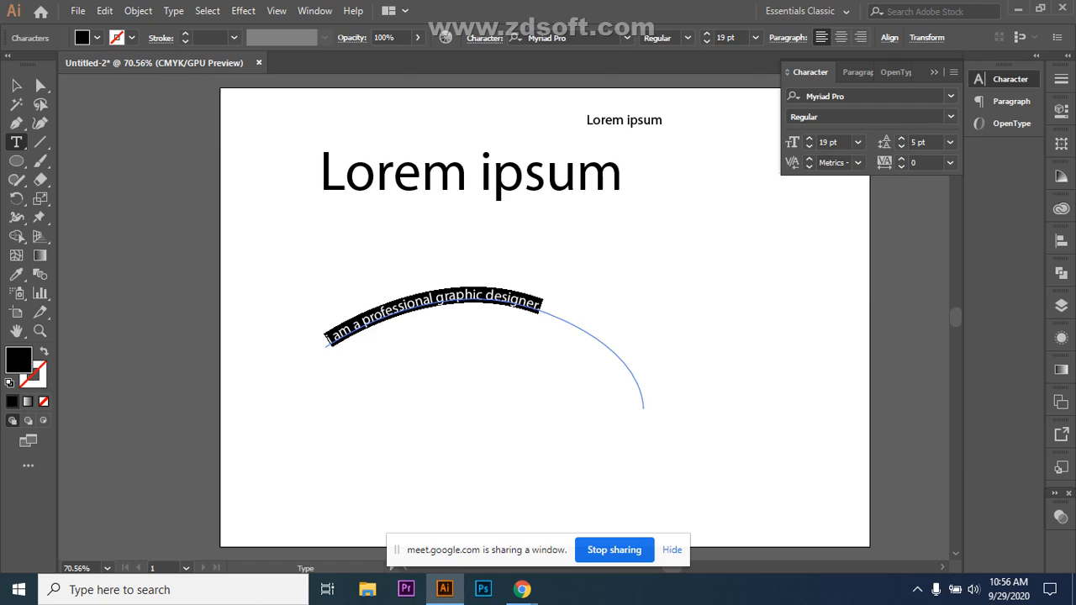
# - Tighten the tracking of the selected path text, starting at -2 and lowering it to -11
pyautogui.click(913, 163)
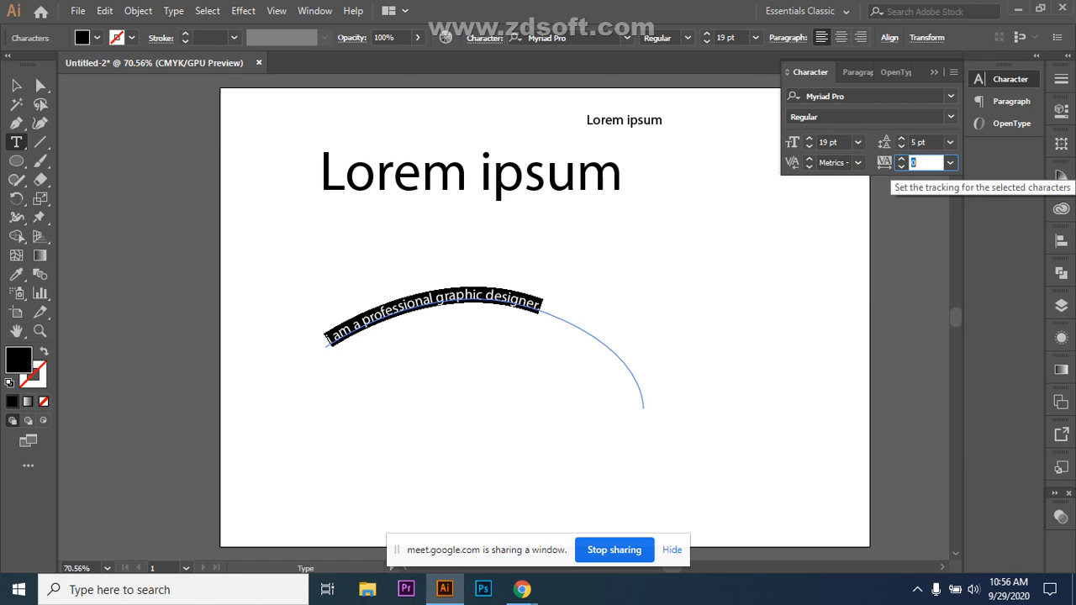
pyautogui.write('-2')
pyautogui.press('Return')
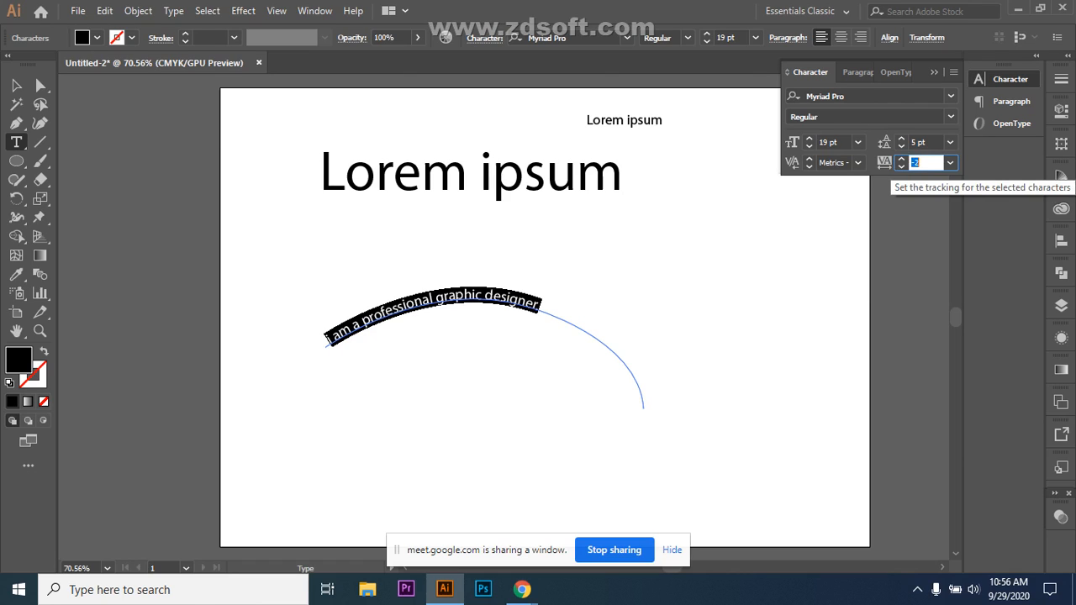
pyautogui.press('Down')
pyautogui.press('Down')
pyautogui.press('Down')
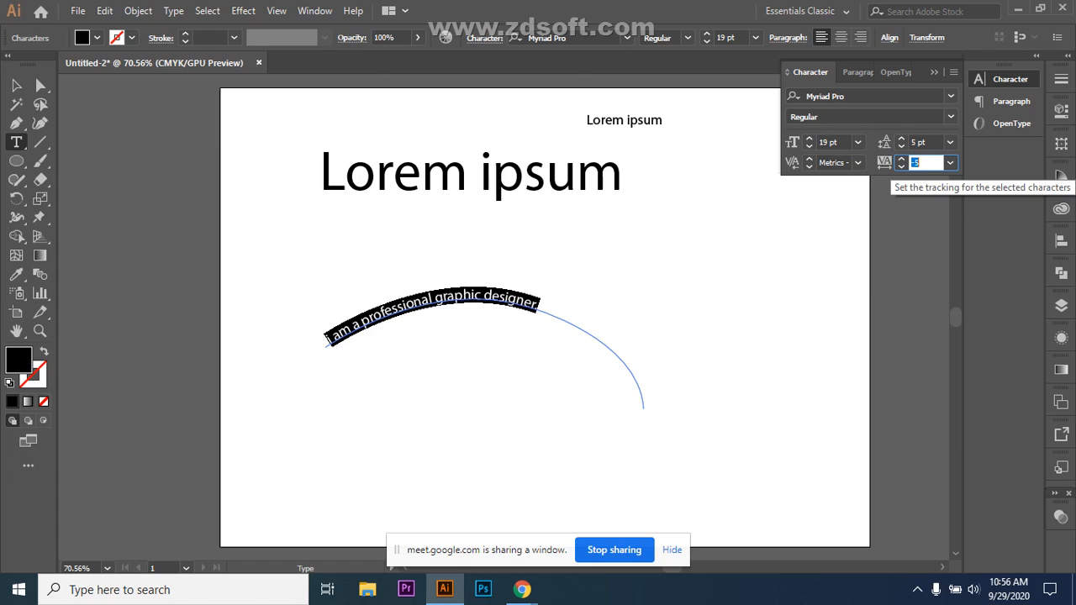
pyautogui.press('Down')
pyautogui.press('Down')
pyautogui.press('Down')
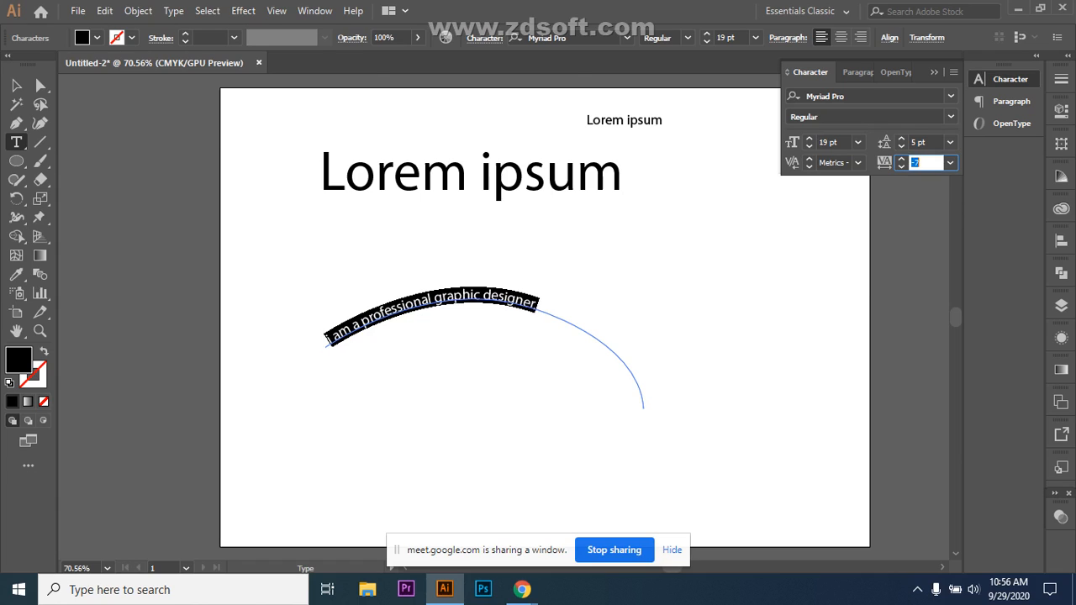
pyautogui.press('Down')
pyautogui.press('Down')
pyautogui.press('Down')
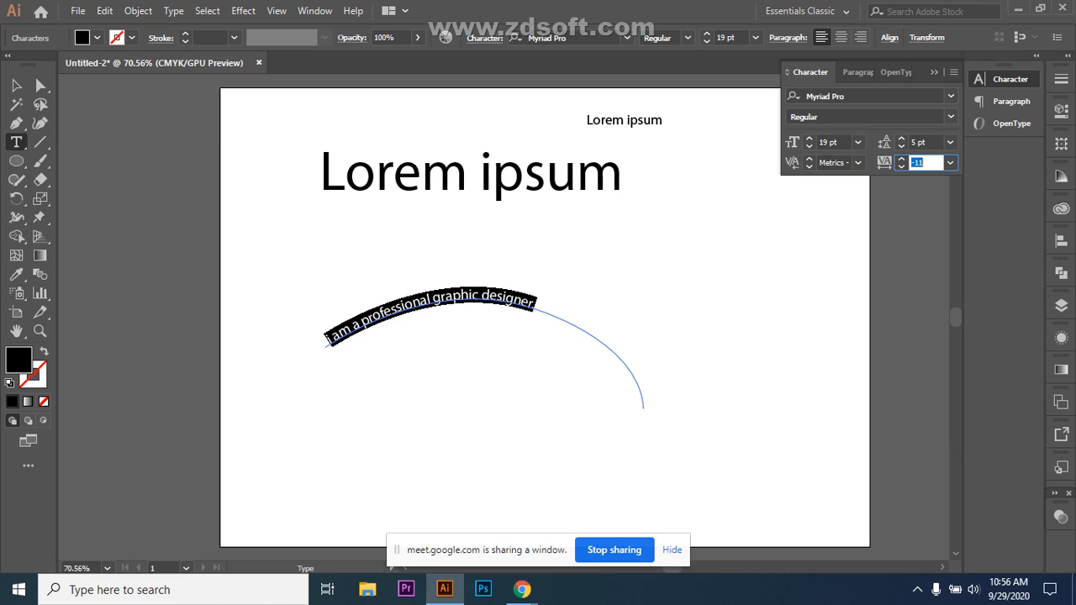
# - Increase the tracking of the selected path text to 279 so the sentence spreads along the whole curve
pyautogui.press('Up')
pyautogui.press('Up')
pyautogui.press('Up')
pyautogui.press('Up')
pyautogui.press('Up')
pyautogui.press('Up')
pyautogui.press('Up')
pyautogui.press('Up')
pyautogui.press('Up')
pyautogui.press('Up')
pyautogui.press('Up')
pyautogui.press('Up')
pyautogui.press('Up')
pyautogui.press('Up')
pyautogui.press('Up')
pyautogui.press('Up')
pyautogui.press('Up')
pyautogui.press('Up')
pyautogui.press('Up')
pyautogui.press('Up')
pyautogui.press('Up')
pyautogui.press('Up')
pyautogui.press('Up')
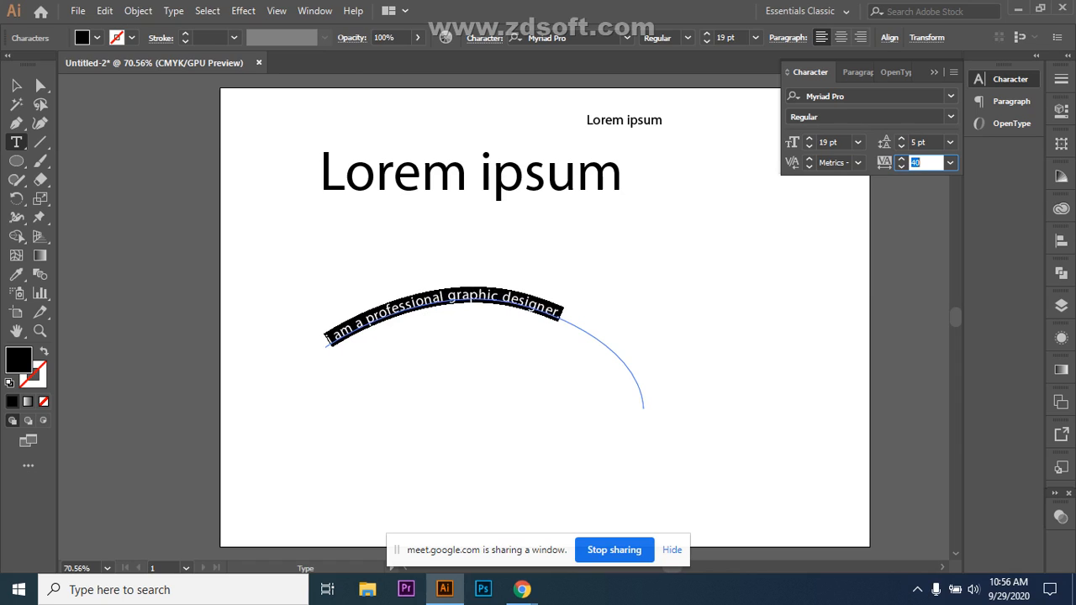
pyautogui.press('Up')
pyautogui.press('Up')
pyautogui.press('Up')
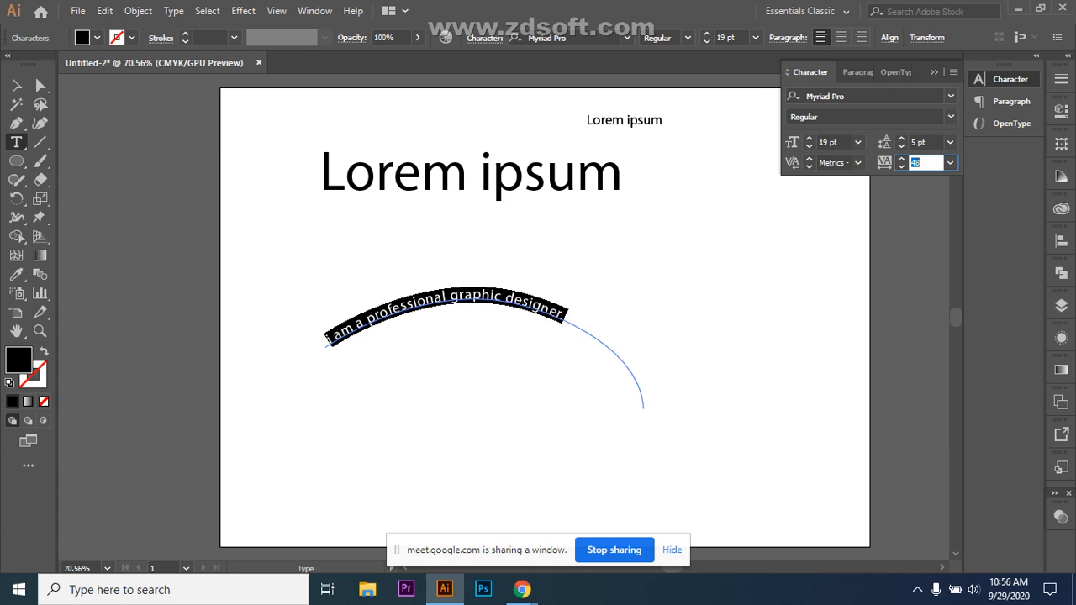
pyautogui.press('Up')
pyautogui.press('Up')
pyautogui.press('Up')
pyautogui.press('Up')
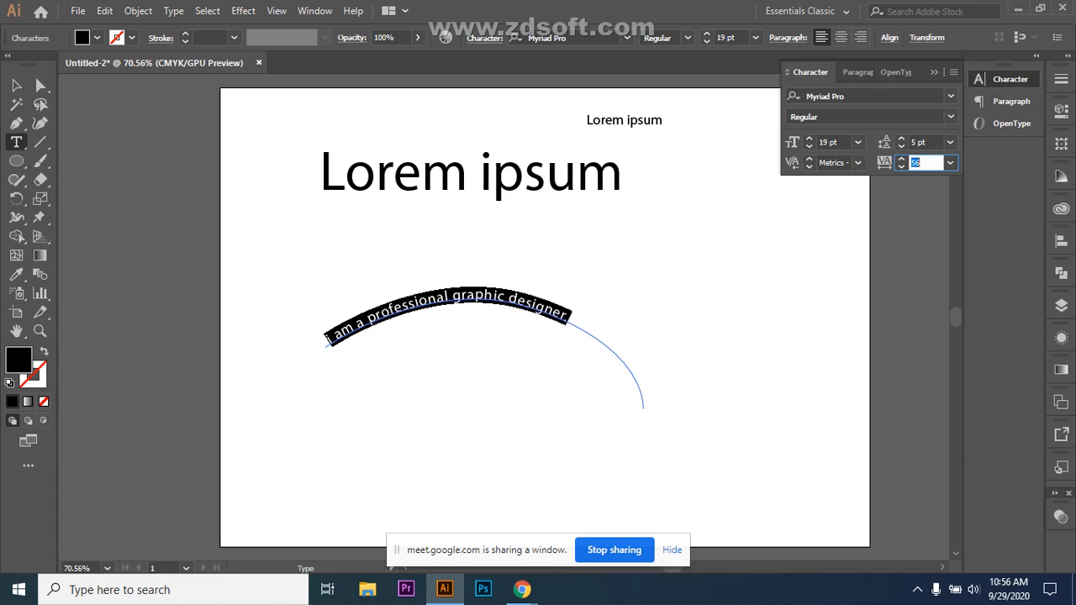
pyautogui.press('Up')
pyautogui.press('Up')
pyautogui.press('Up')
pyautogui.press('Up')
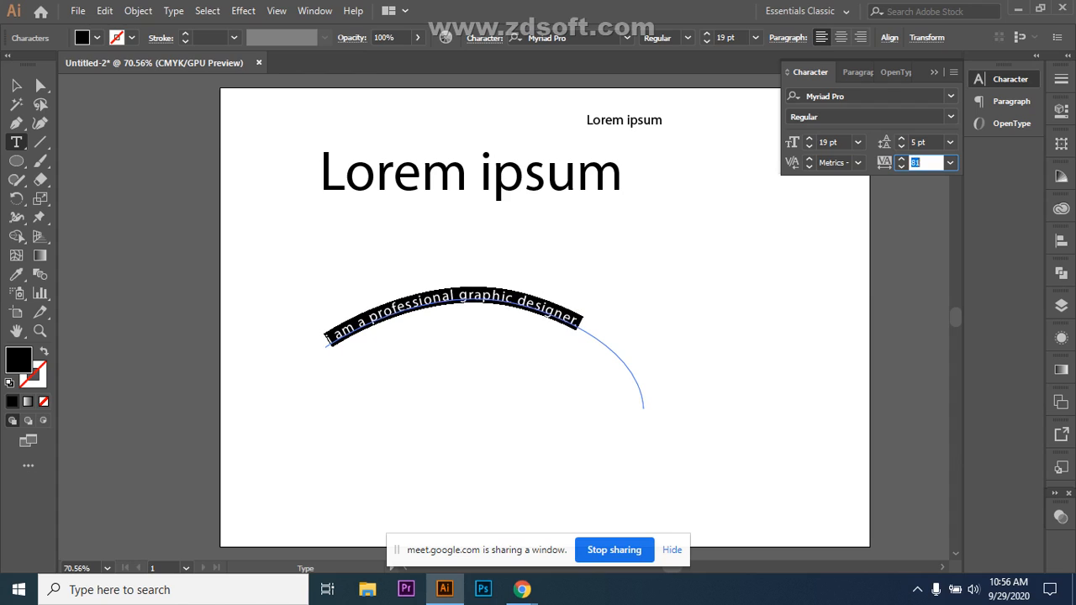
pyautogui.press('Up')
pyautogui.press('Up')
pyautogui.press('Up')
pyautogui.press('Up')
pyautogui.press('Up')
pyautogui.press('Up')
pyautogui.press('Up')
pyautogui.press('Up')
pyautogui.press('Up')
pyautogui.press('Up')
pyautogui.press('Up')
pyautogui.press('Up')
pyautogui.press('Up')
pyautogui.press('Up')
pyautogui.press('Up')
pyautogui.press('Up')
pyautogui.press('Up')
pyautogui.press('Up')
pyautogui.press('Up')
pyautogui.press('Up')
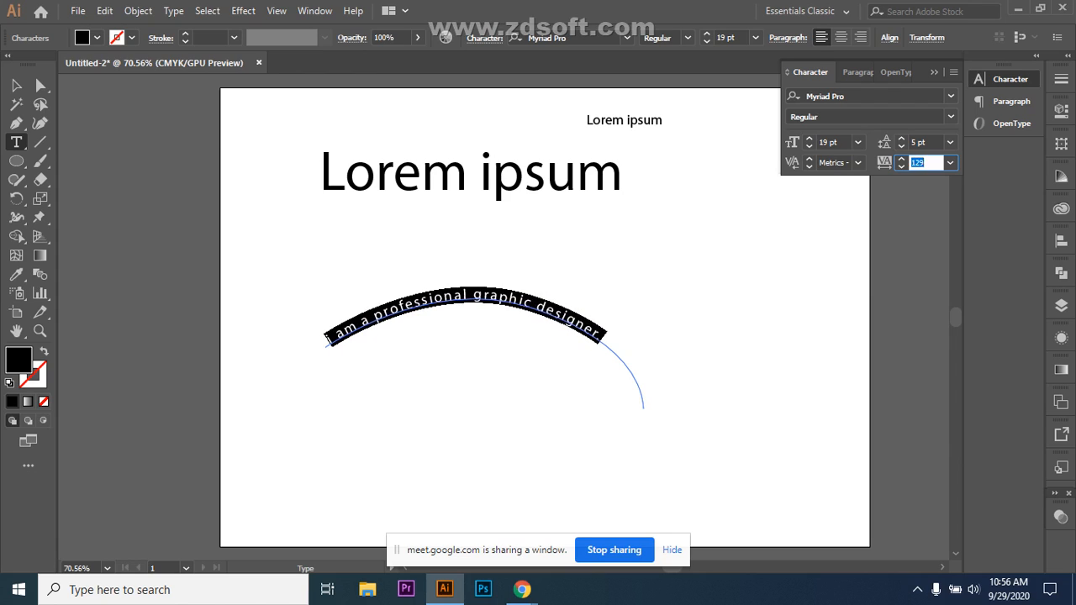
pyautogui.press('Up')
pyautogui.press('Up')
pyautogui.press('Up')
pyautogui.press('Up')
pyautogui.press('Up')
pyautogui.press('Up')
pyautogui.press('Up')
pyautogui.press('Up')
pyautogui.press('Up')
pyautogui.press('Up')
pyautogui.press('Up')
pyautogui.press('Up')
pyautogui.press('Up')
pyautogui.press('Up')
pyautogui.press('Up')
pyautogui.press('Up')
pyautogui.press('Up')
pyautogui.press('Up')
pyautogui.press('Up')
pyautogui.press('Up')
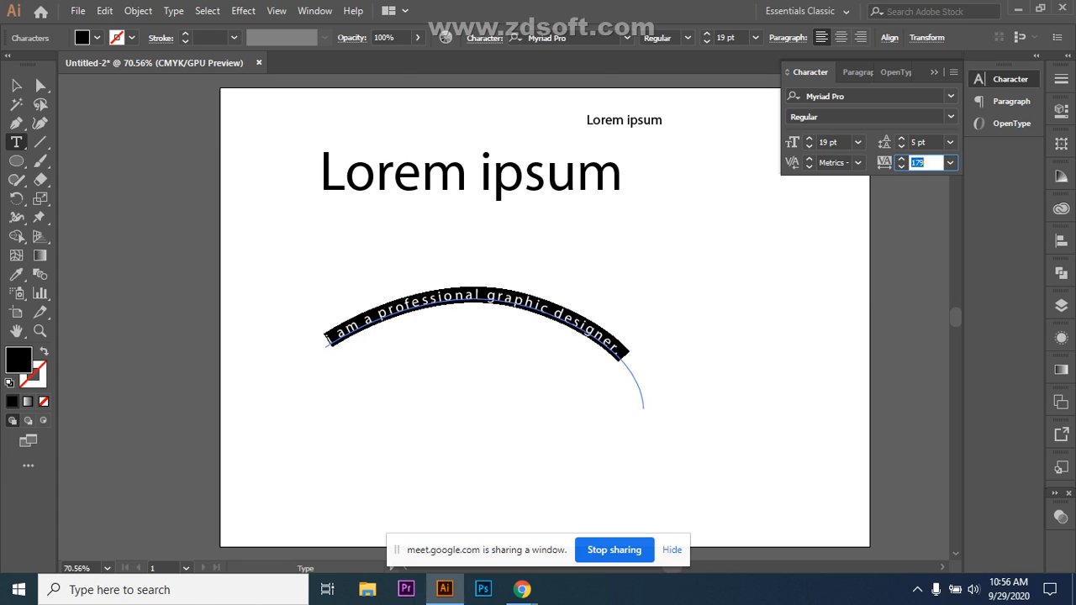
pyautogui.press('Up')
pyautogui.press('Up')
pyautogui.press('Up')
pyautogui.press('Up')
pyautogui.press('Up')
pyautogui.press('Up')
pyautogui.press('Up')
pyautogui.press('Up')
pyautogui.press('Up')
pyautogui.press('Up')
pyautogui.press('Up')
pyautogui.press('Up')
pyautogui.press('Up')
pyautogui.press('Up')
pyautogui.press('Up')
pyautogui.press('Up')
pyautogui.press('Up')
pyautogui.press('Up')
pyautogui.press('Up')
pyautogui.press('Up')
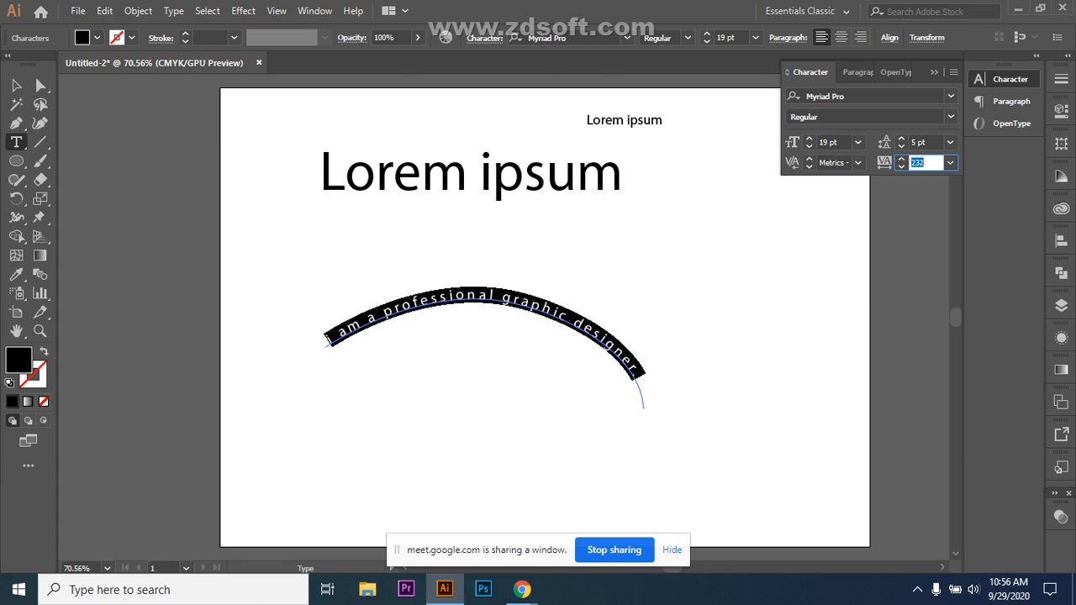
pyautogui.press('Up')
pyautogui.press('Up')
pyautogui.press('Up')
pyautogui.press('Up')
pyautogui.press('Up')
pyautogui.press('Up')
pyautogui.press('Up')
pyautogui.press('Up')
pyautogui.press('Up')
pyautogui.press('Up')
pyautogui.press('Up')
pyautogui.press('Up')
pyautogui.press('Up')
pyautogui.press('Up')
pyautogui.press('Up')
pyautogui.press('Up')
pyautogui.press('Up')
pyautogui.press('Up')
pyautogui.press('Up')
pyautogui.press('Up')
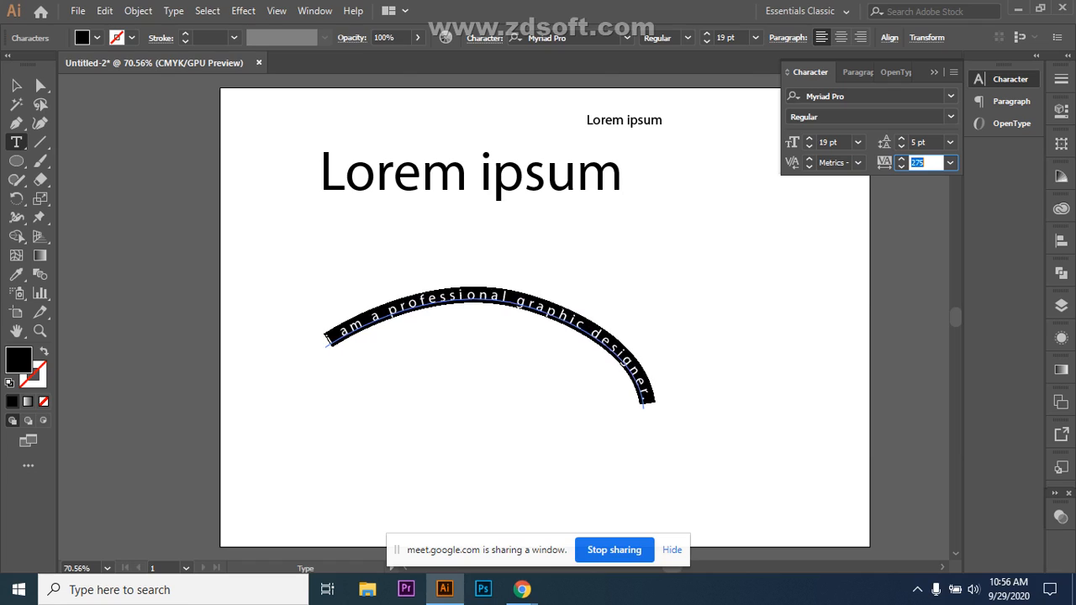
pyautogui.press('Up')
pyautogui.press('Up')
pyautogui.press('Up')
pyautogui.press('Up')
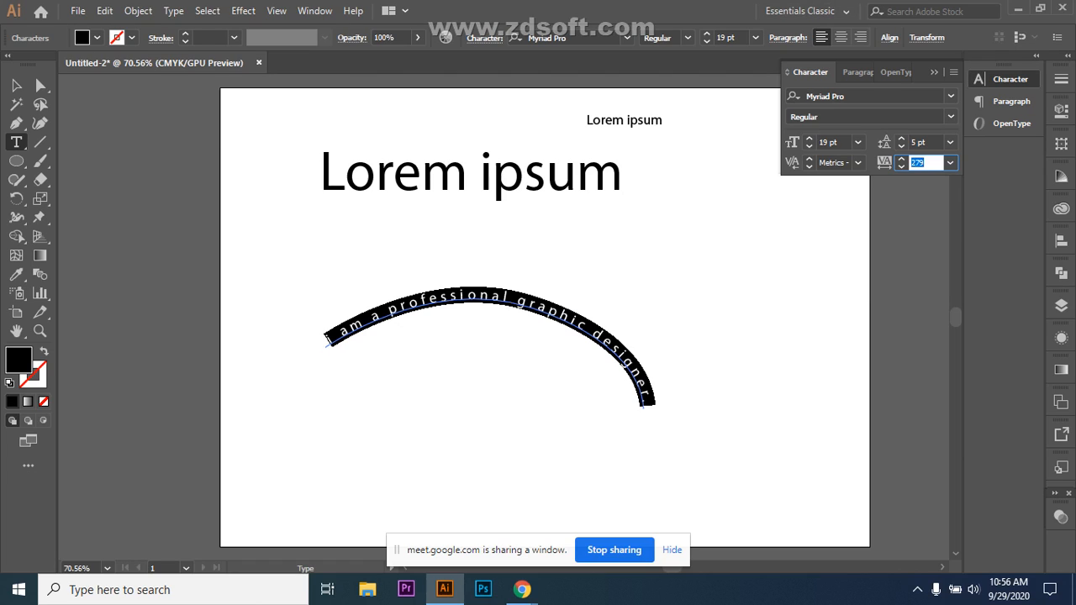
# - Set the leading of the selected path text to 6 pt
pyautogui.click(920, 142)
pyautogui.press('Up')
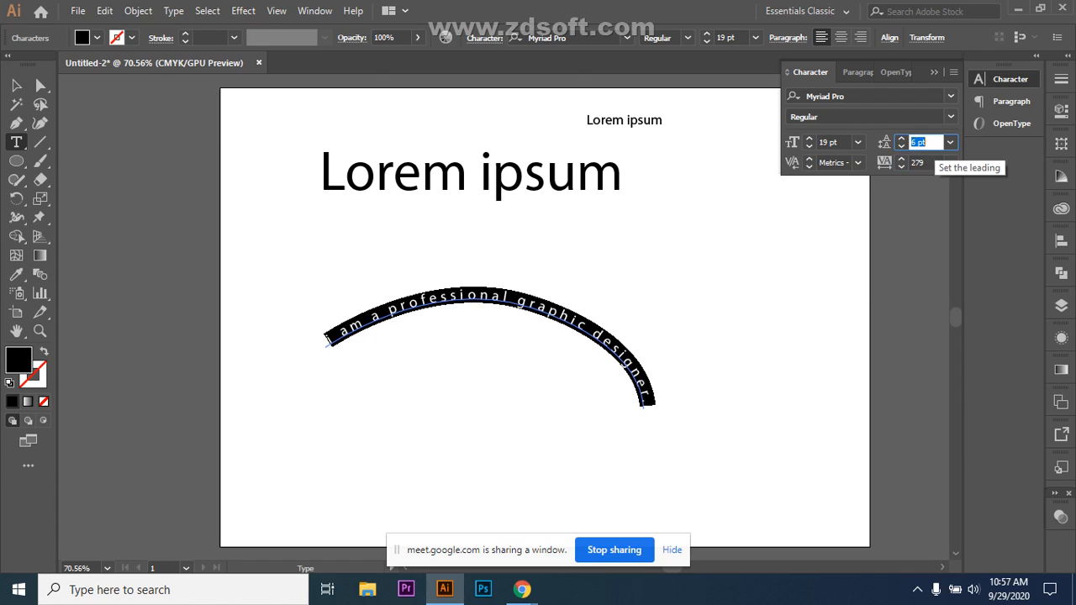
# - Raise the leading of the selected path text to 64 pt
pyautogui.press('Up')
pyautogui.press('Up')
pyautogui.press('Up')
pyautogui.press('Up')
pyautogui.press('Up')
pyautogui.press('Up')
pyautogui.press('Up')
pyautogui.press('Up')
pyautogui.press('Up')
pyautogui.press('Up')
pyautogui.press('Up')
pyautogui.press('Up')
pyautogui.press('Up')
pyautogui.press('Up')
pyautogui.press('Up')
pyautogui.press('Up')
pyautogui.press('Up')
pyautogui.press('Up')
pyautogui.press('Up')
pyautogui.press('Up')
pyautogui.press('Up')
pyautogui.press('Up')
pyautogui.press('Up')
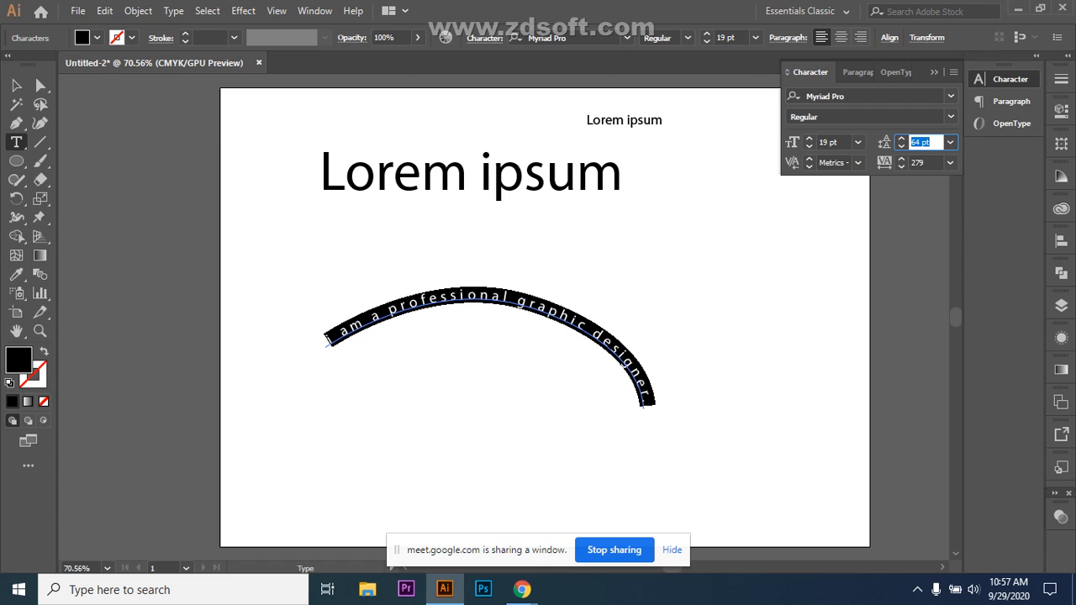
# - Add a column of repeated "h" letters beside the curved text with the Vertical Type tool, replacing the placeholder text
pyautogui.click(17, 143)
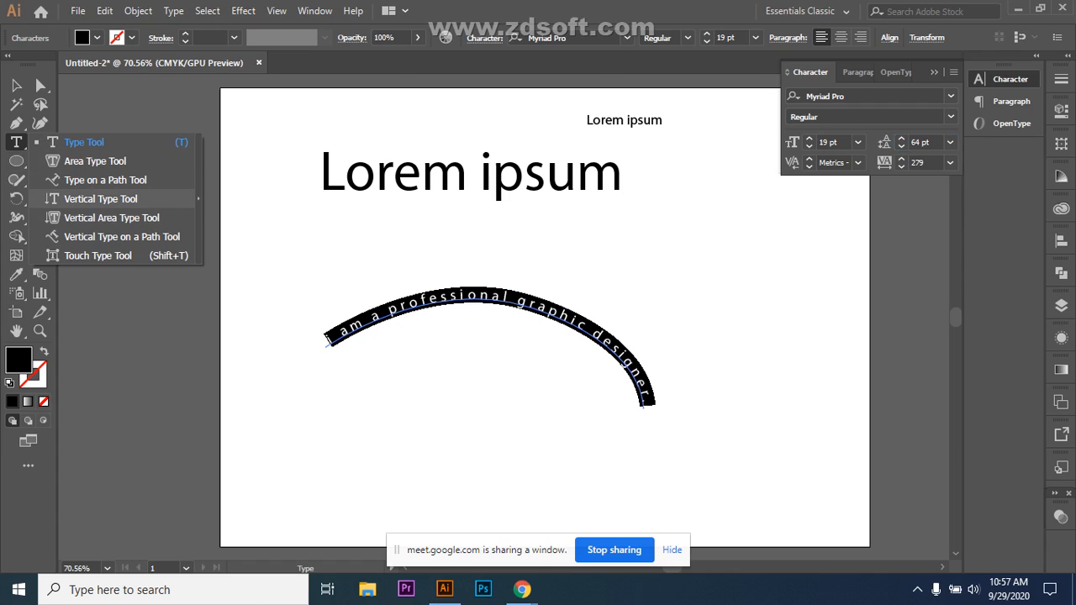
pyautogui.click(101, 199)
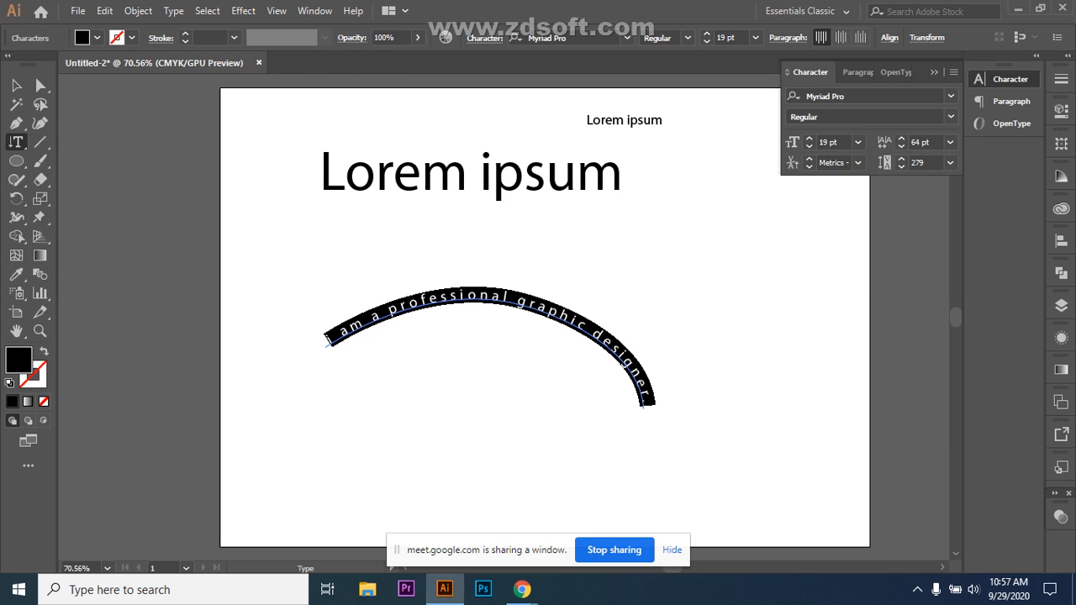
pyautogui.click(255, 256)
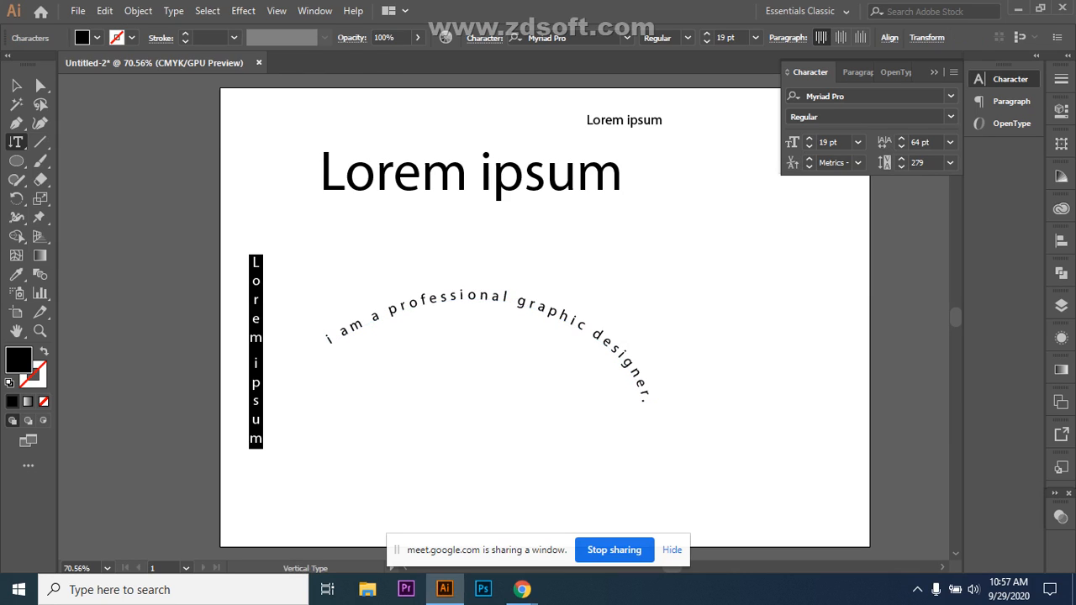
pyautogui.press('BackSpace')
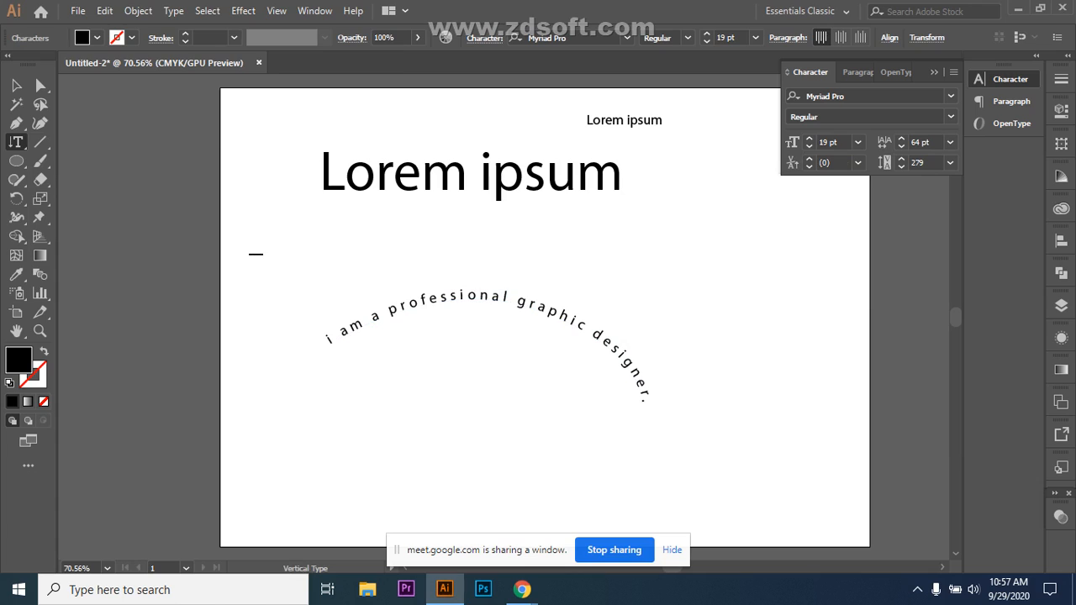
pyautogui.write('hhhhhhhhhhhhhhhhhhhhh')
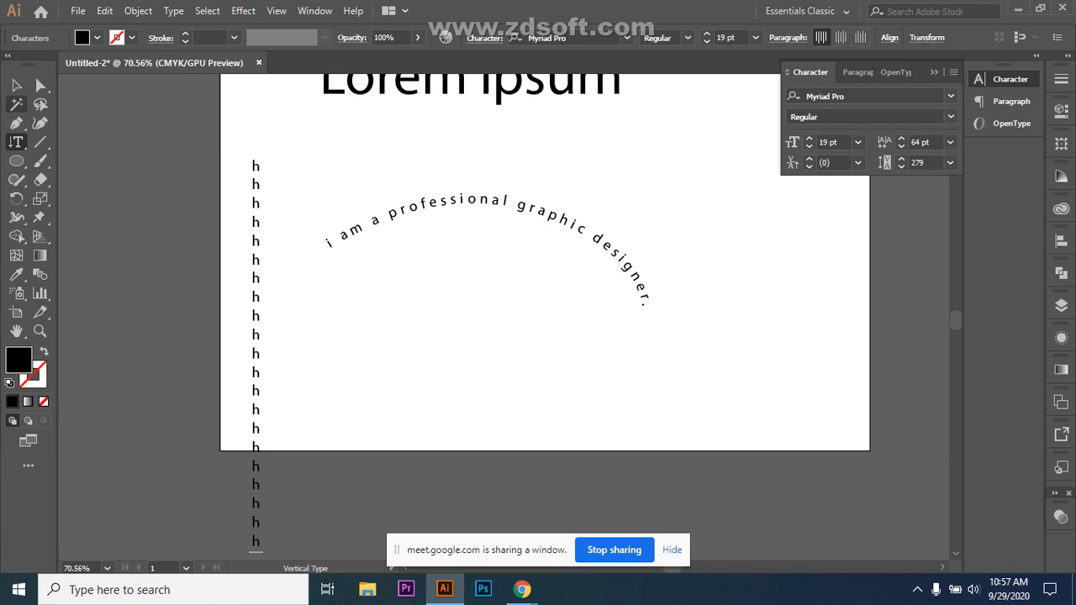
# - Draw a rectangle below the curved text, extending past the artboard edge, and swap its fill and stroke so only the outline remains
pyautogui.click(17, 160)
pyautogui.click(94, 161)
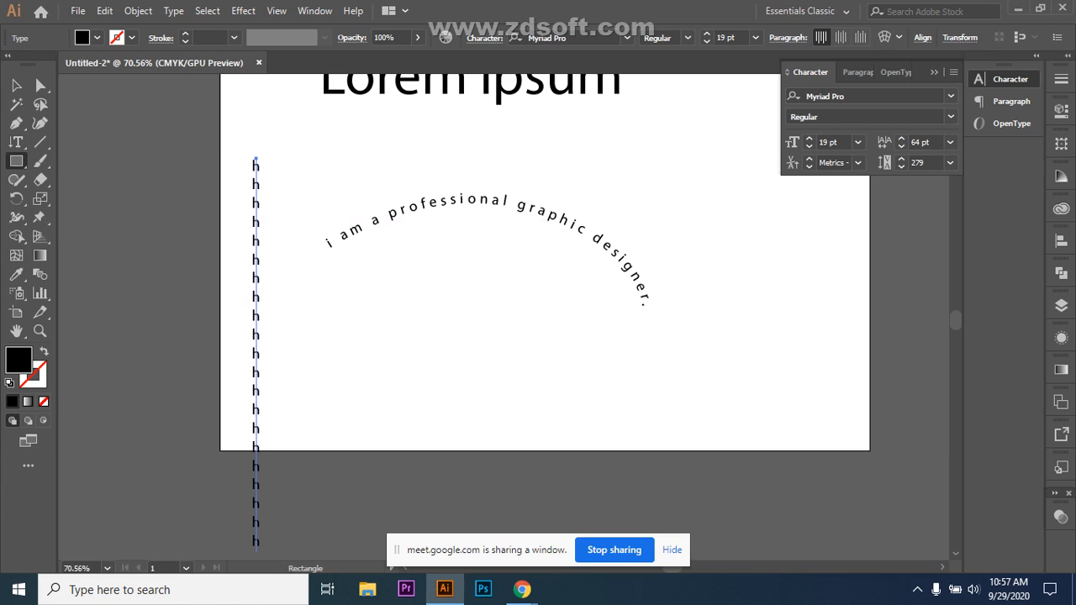
pyautogui.moveTo(417, 322); pyautogui.dragTo(745, 535)
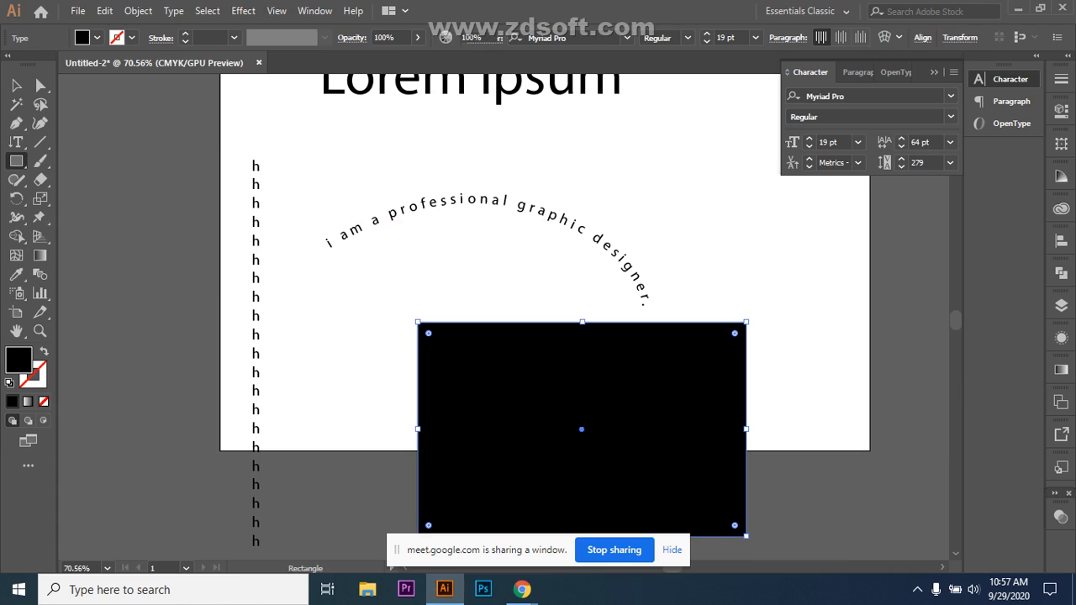
pyautogui.hotkey('shift', 'x')
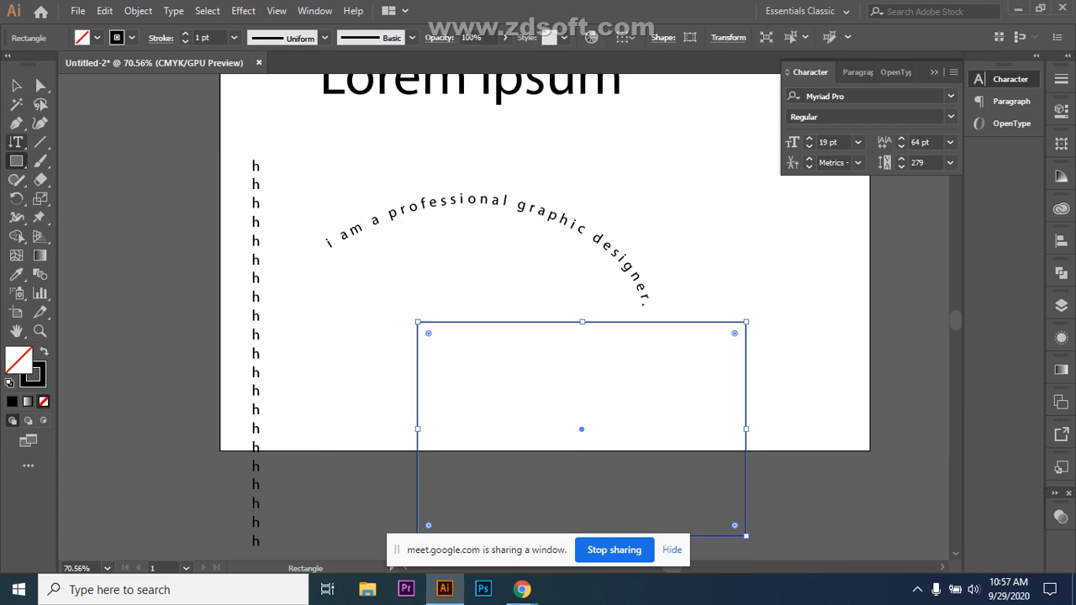
# - Turn the outlined rectangle into a vertical text area with Lorem ipsum placeholder text, then deselect it
pyautogui.press('t')
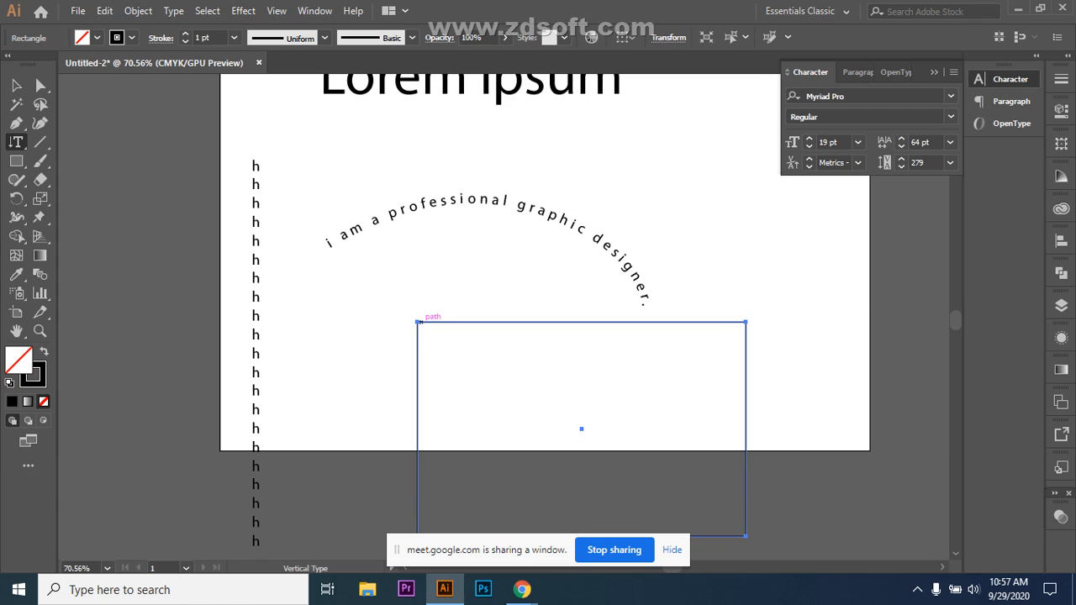
pyautogui.click(417, 322)
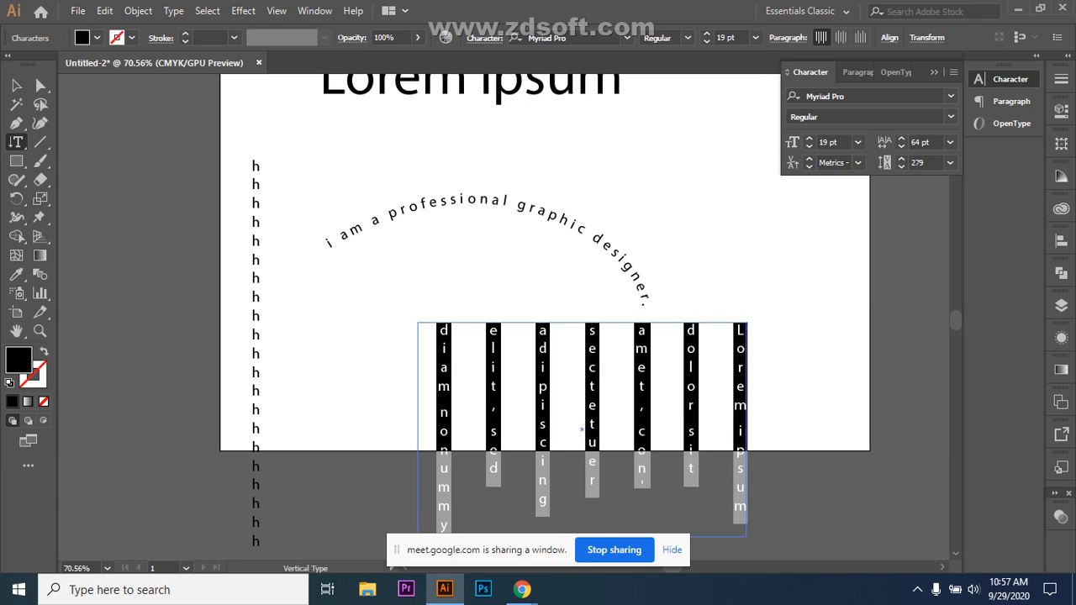
pyautogui.scroll(-3, 418, 322)
pyautogui.scroll(-1, 545, 309)
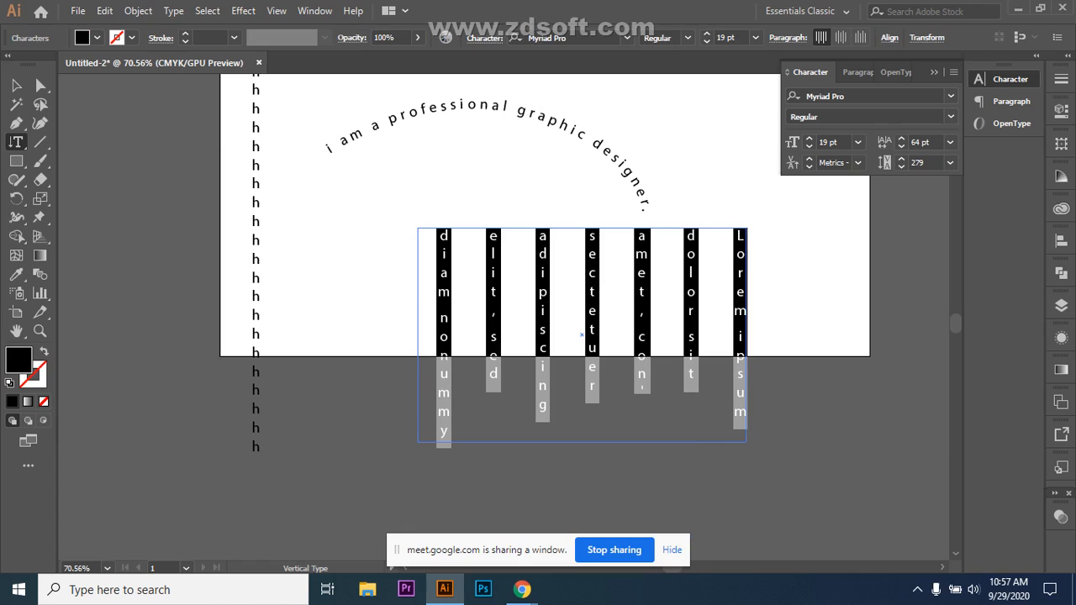
pyautogui.scroll(1, 545, 309)
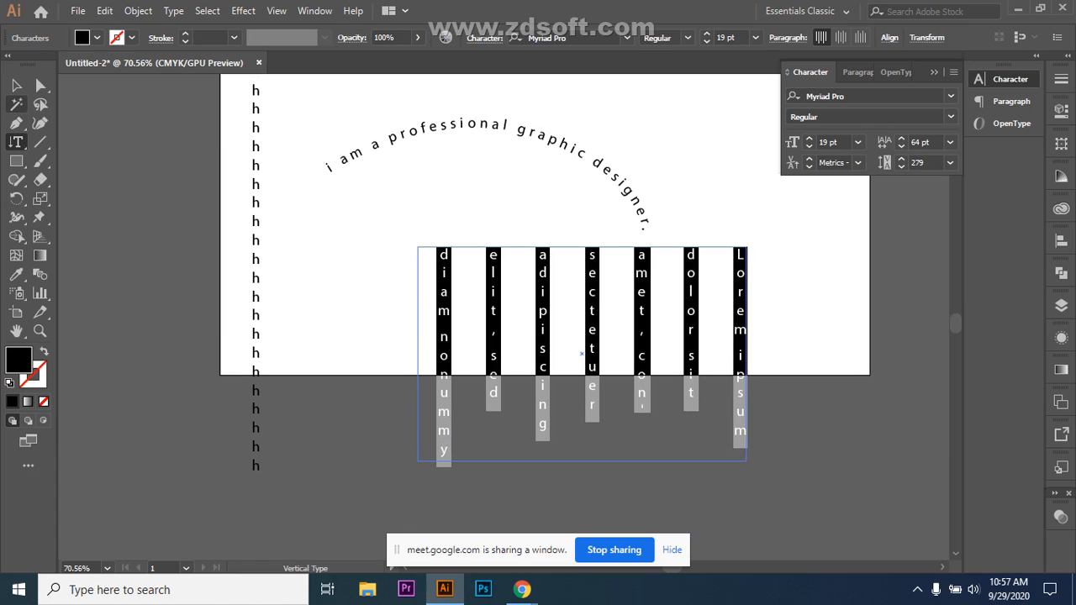
pyautogui.click(16, 85)
pyautogui.click(346, 309)
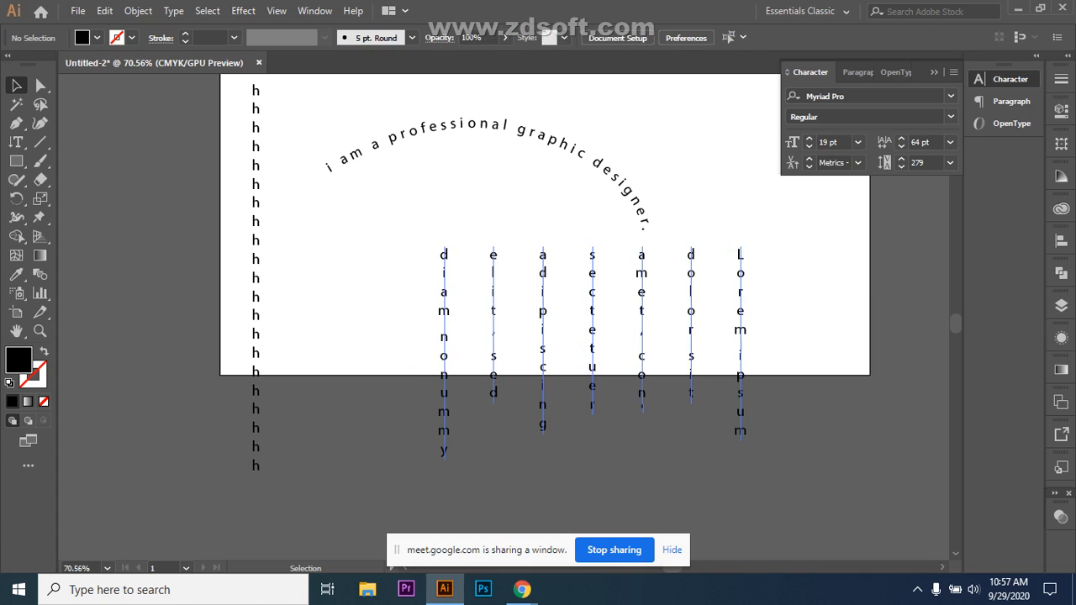
# - Try justifying the vertical placeholder text in the rectangle, then restore its alignment to the start of each column
pyautogui.click(591, 329)
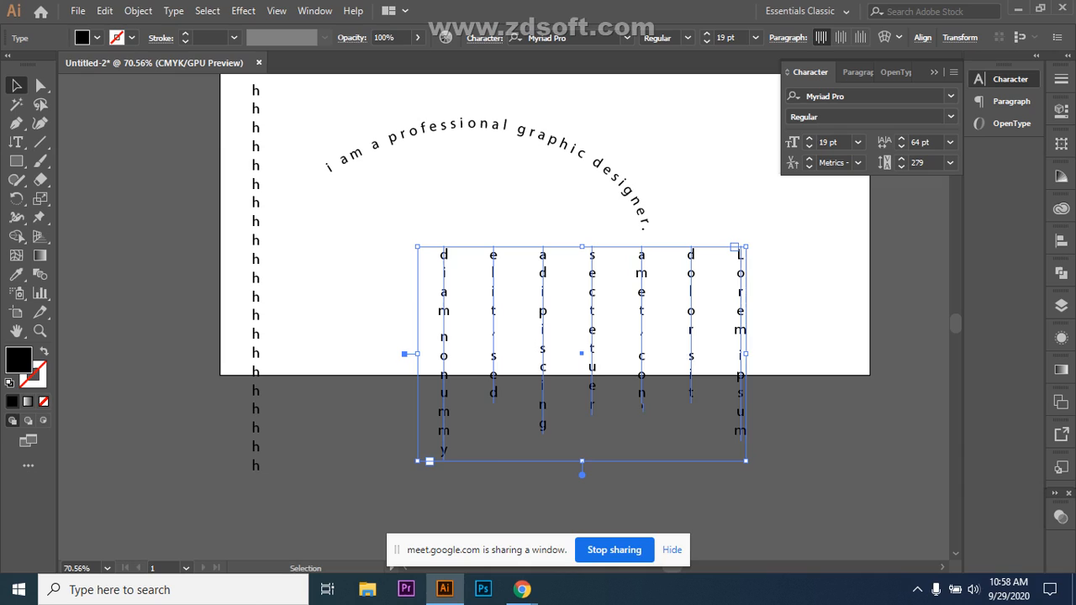
pyautogui.hotkey('ctrl', 'shift', 'j')
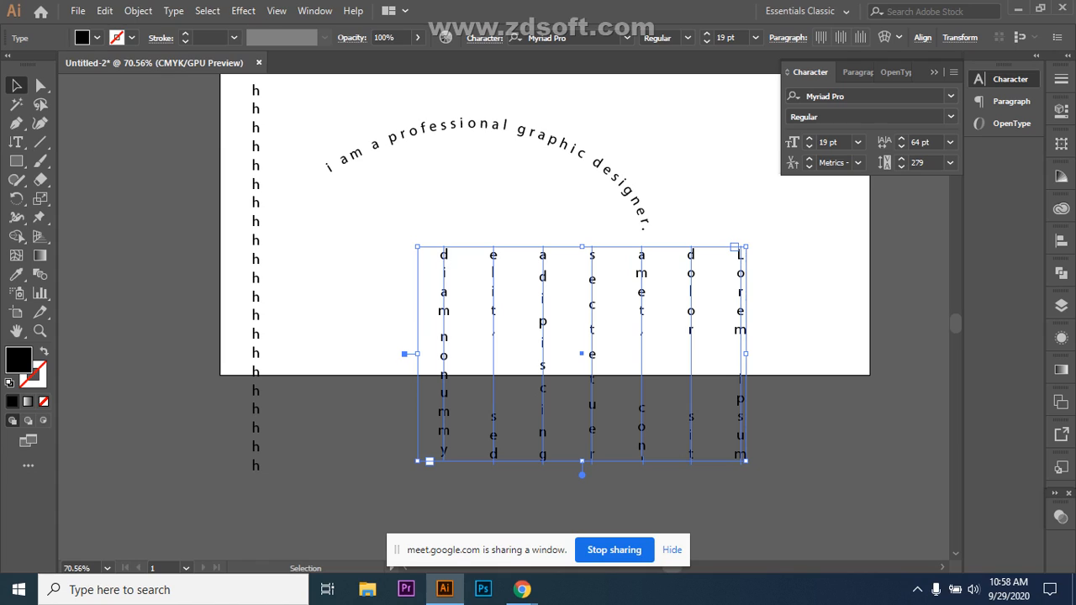
pyautogui.hotkey('ctrl', 'shift', 'l')
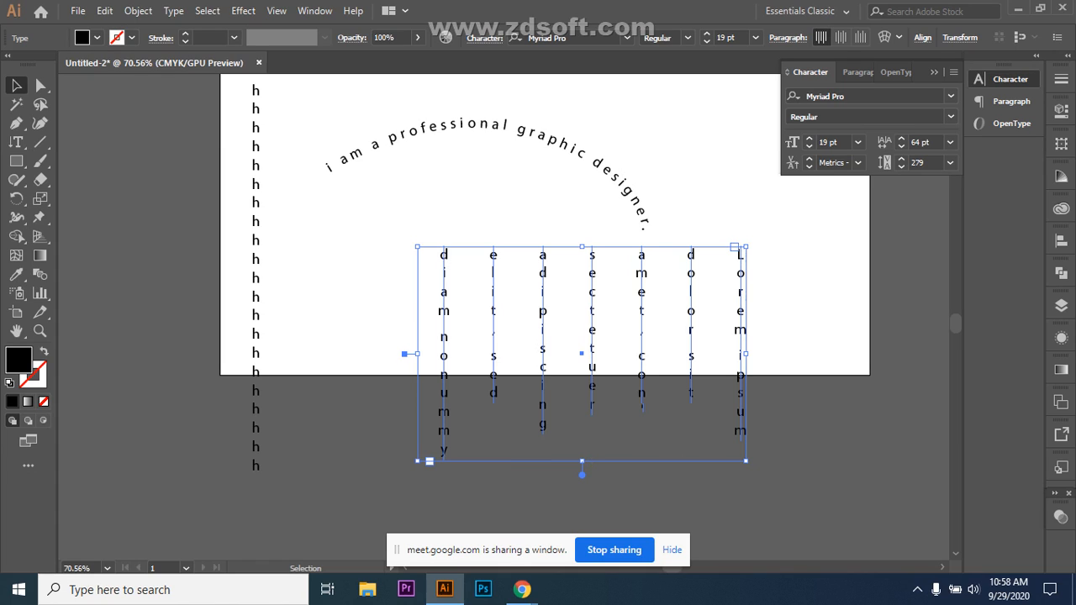
# - Delete the vertical placeholder text, the column of "h" letters and the curved path text
pyautogui.press('Delete')
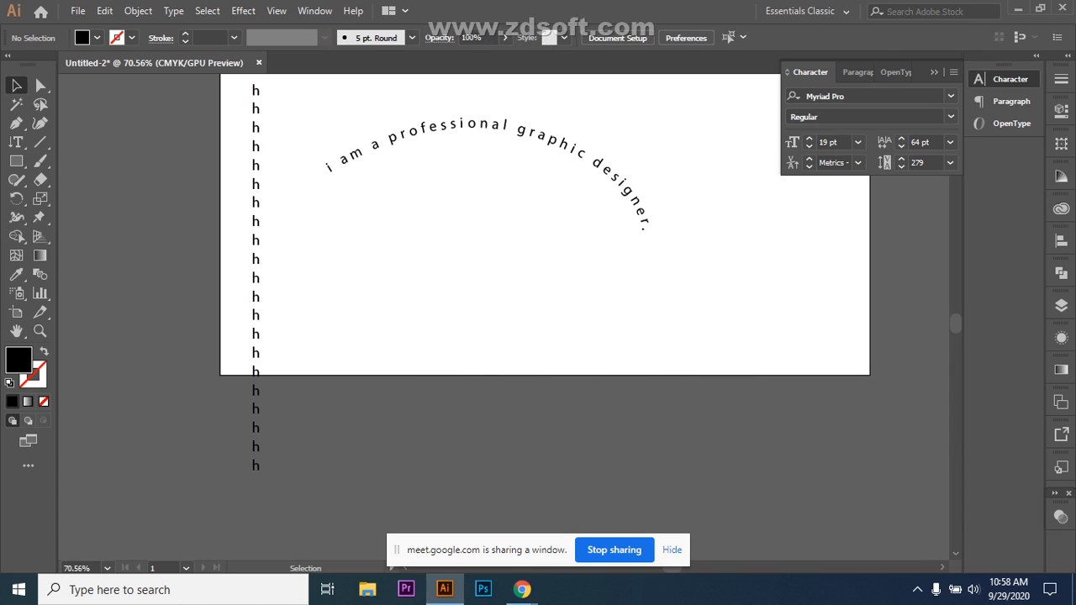
pyautogui.click(256, 476)
pyautogui.press('Delete')
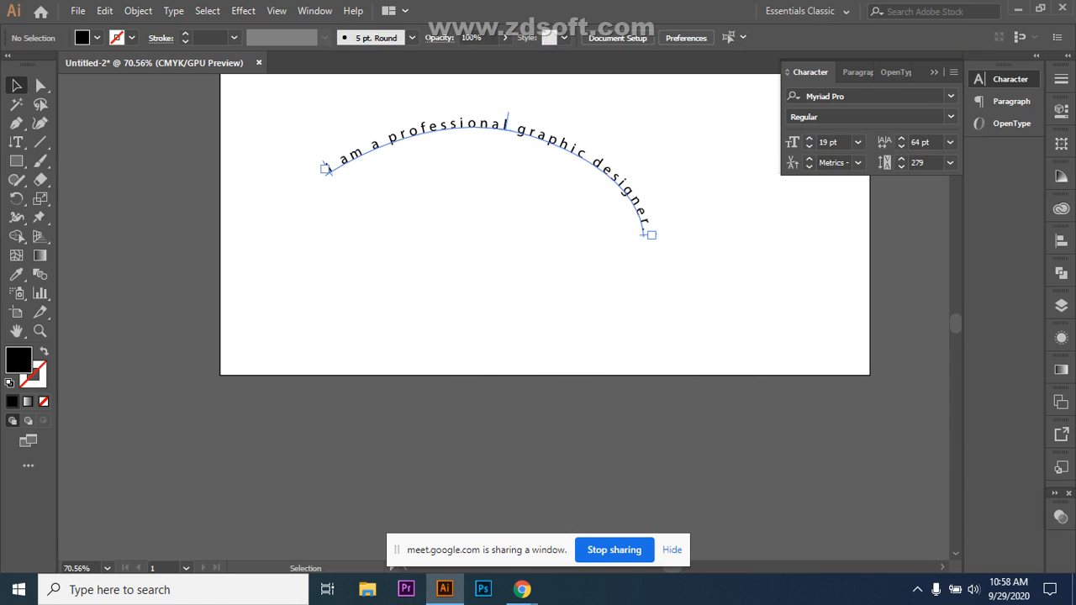
pyautogui.click(648, 230)
pyautogui.press('Delete')
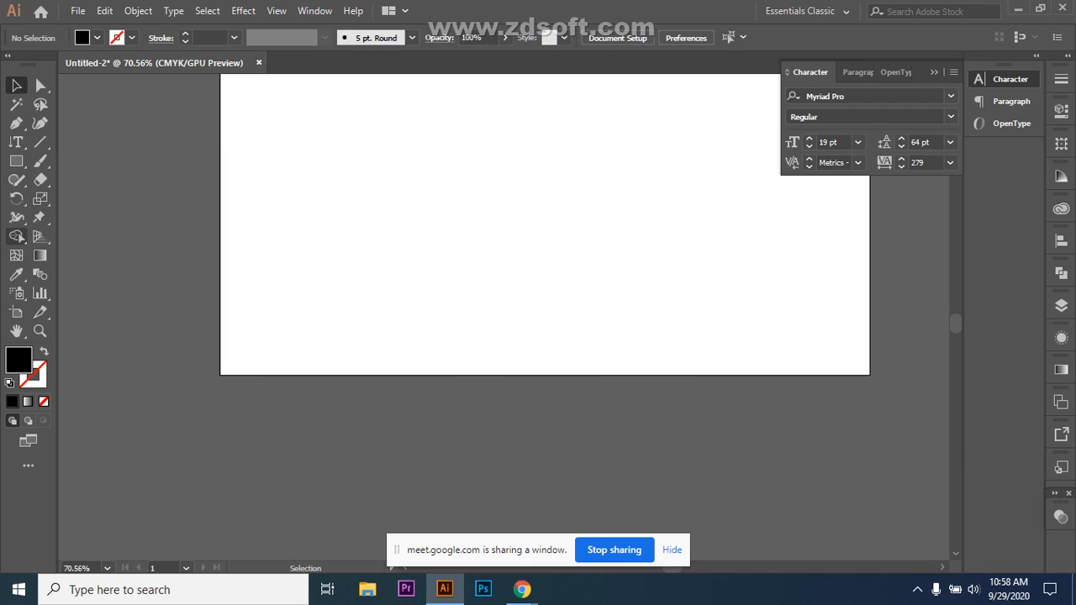
# - Draw a hexagon on the artboard, remove its fill and give it a stroke in colour 020202
pyautogui.click(16, 160)
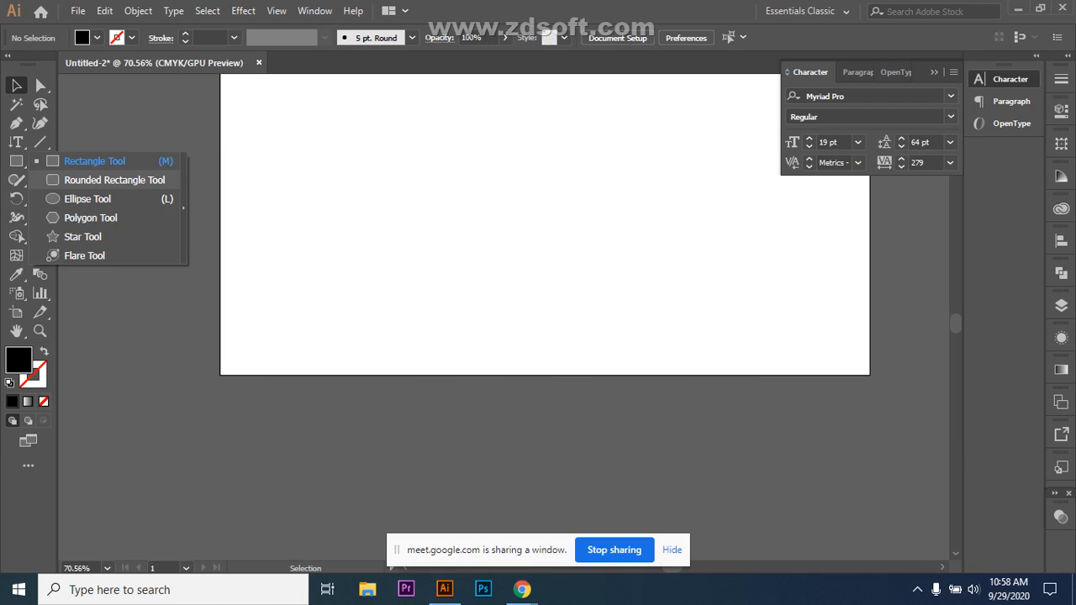
pyautogui.click(89, 217)
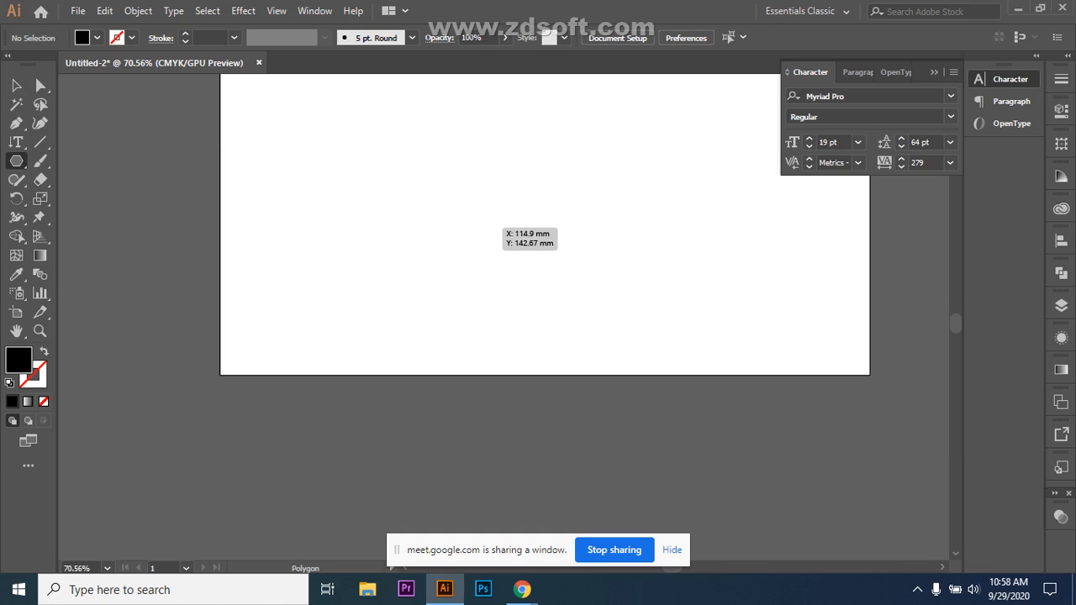
pyautogui.moveTo(471, 227); pyautogui.dragTo(538, 294)
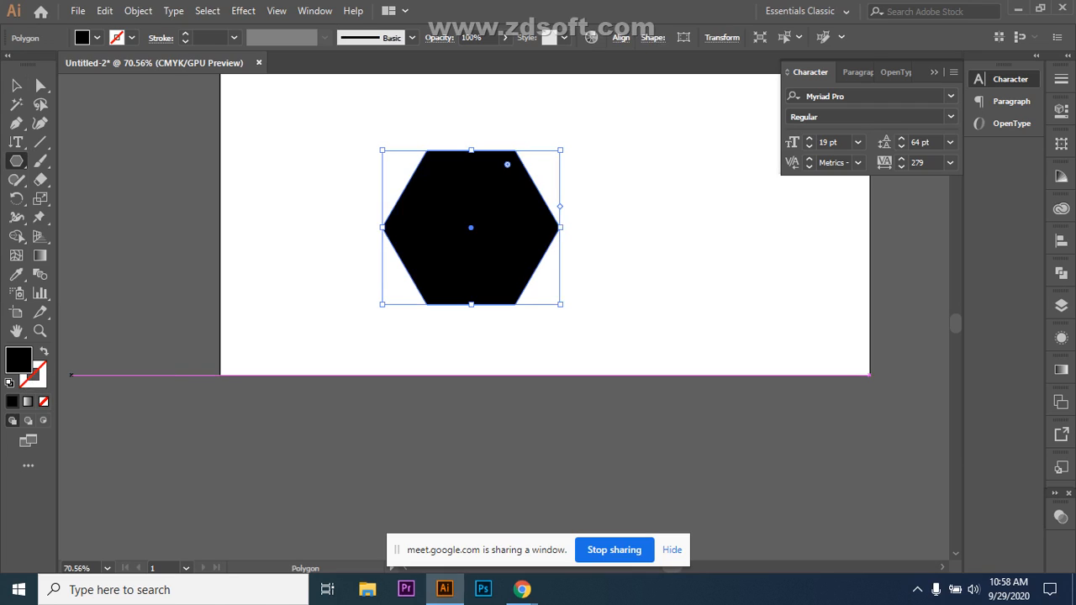
pyautogui.click(42, 401)
pyautogui.doubleClick(32, 371)
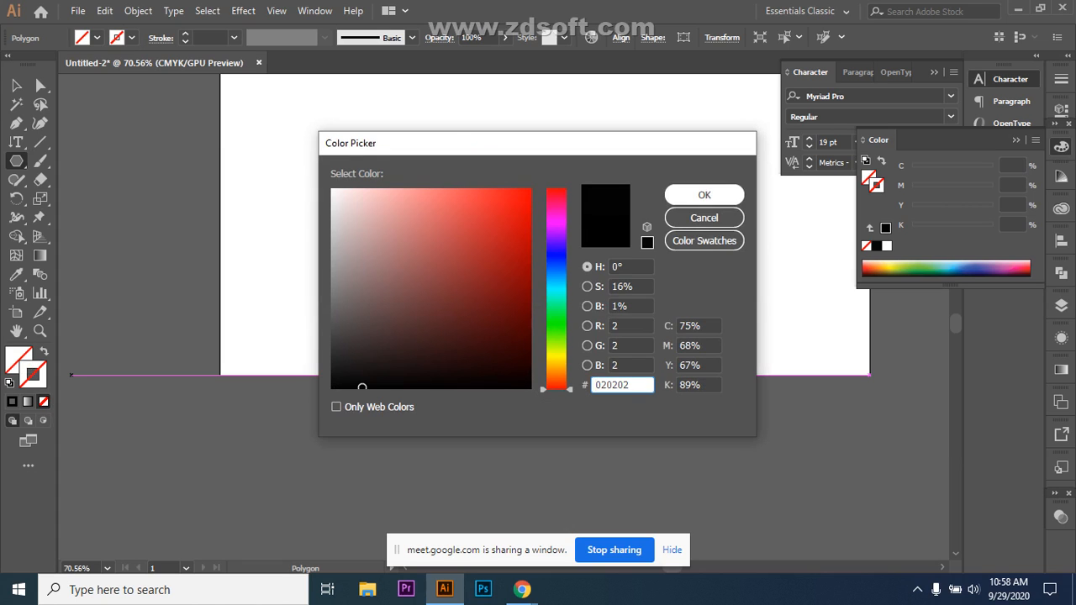
pyautogui.click(704, 194)
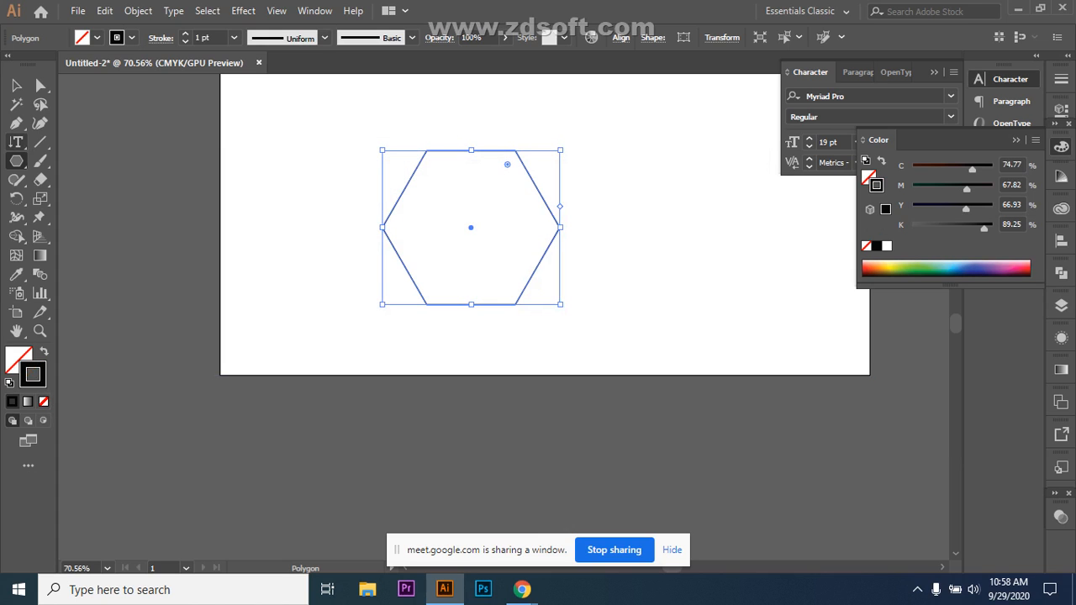
pyautogui.moveTo(16, 142); pyautogui.dragTo(96, 199)
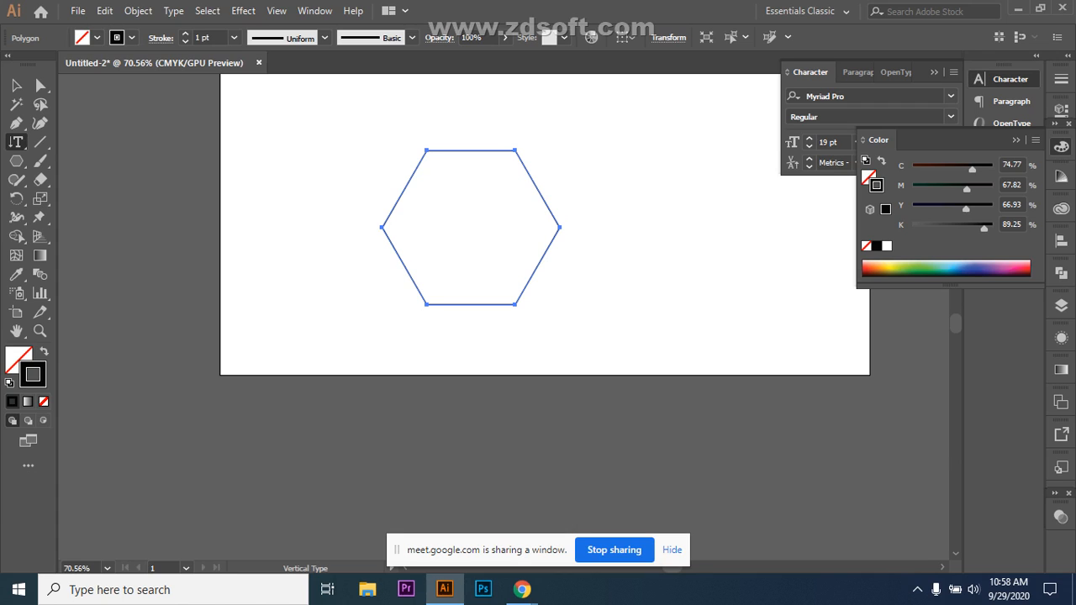
pyautogui.click(407, 169)
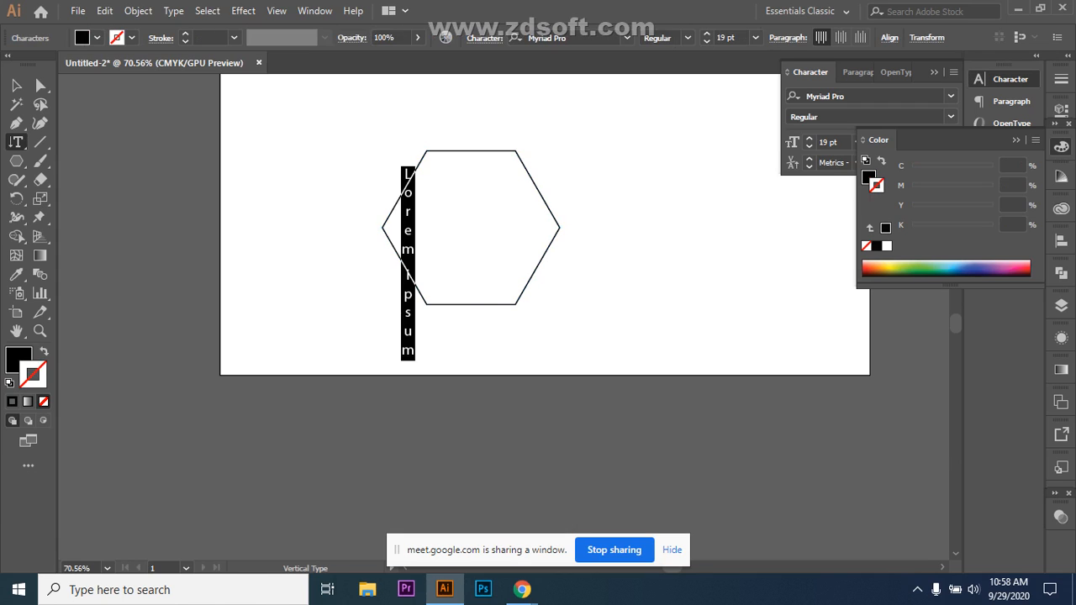
pyautogui.hotkey('ctrl', 'z')
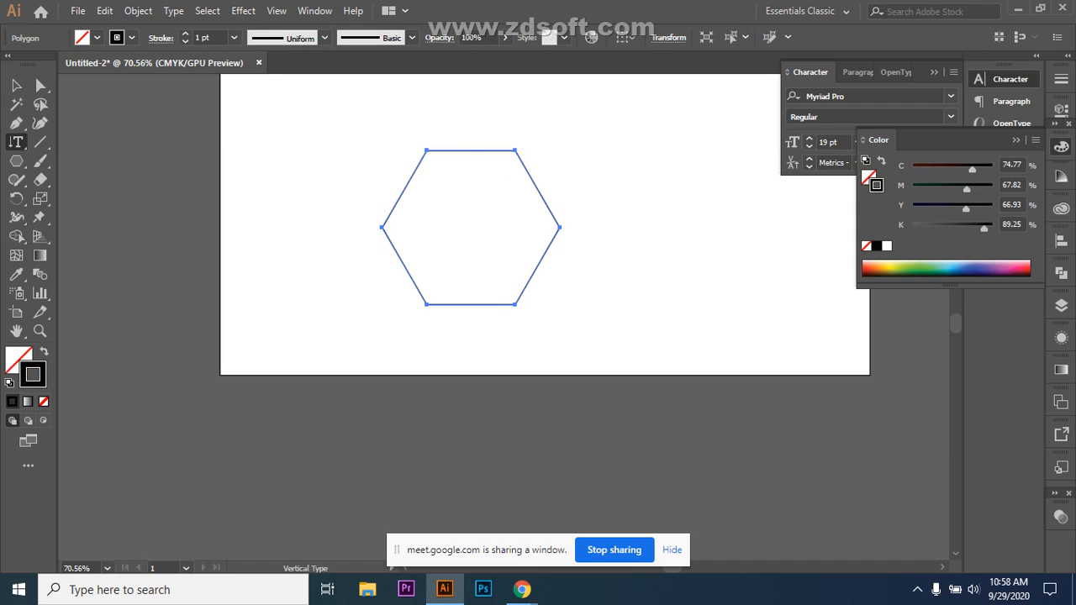
# - Convert the hexagon into a vertical text area and replace the placeholder text with repeated "g" letters
pyautogui.click(16, 85)
pyautogui.click(16, 142)
pyautogui.click(434, 149)
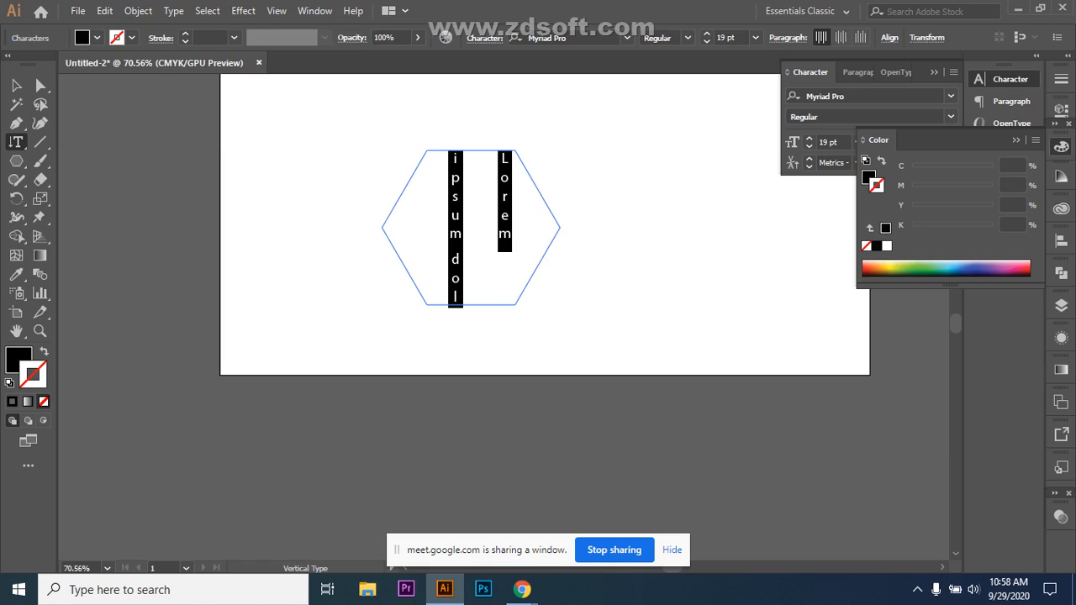
pyautogui.press('BackSpace')
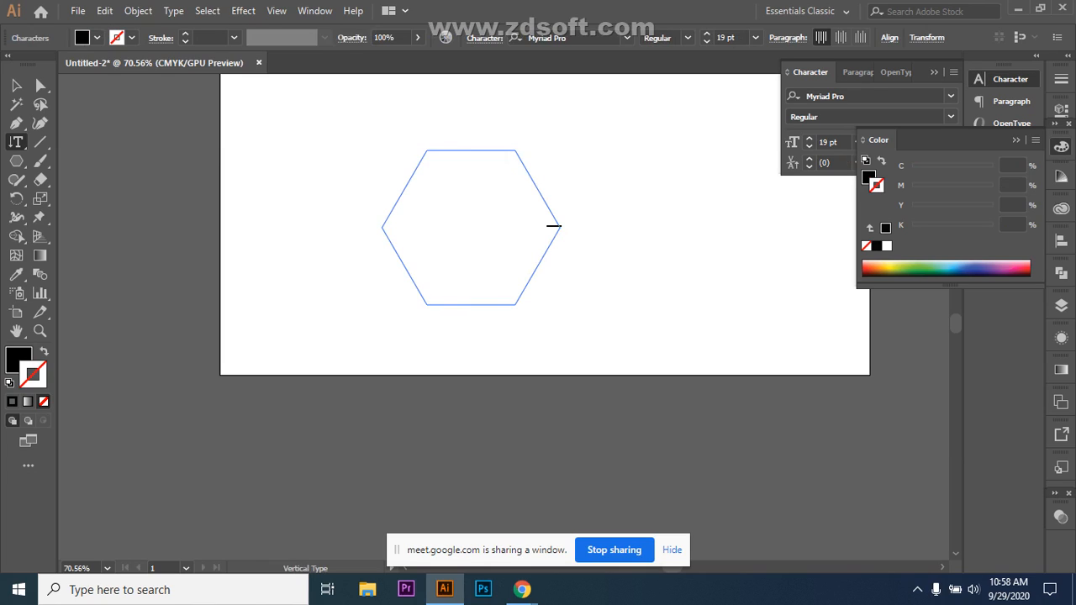
pyautogui.write('gggggggggggggggg')
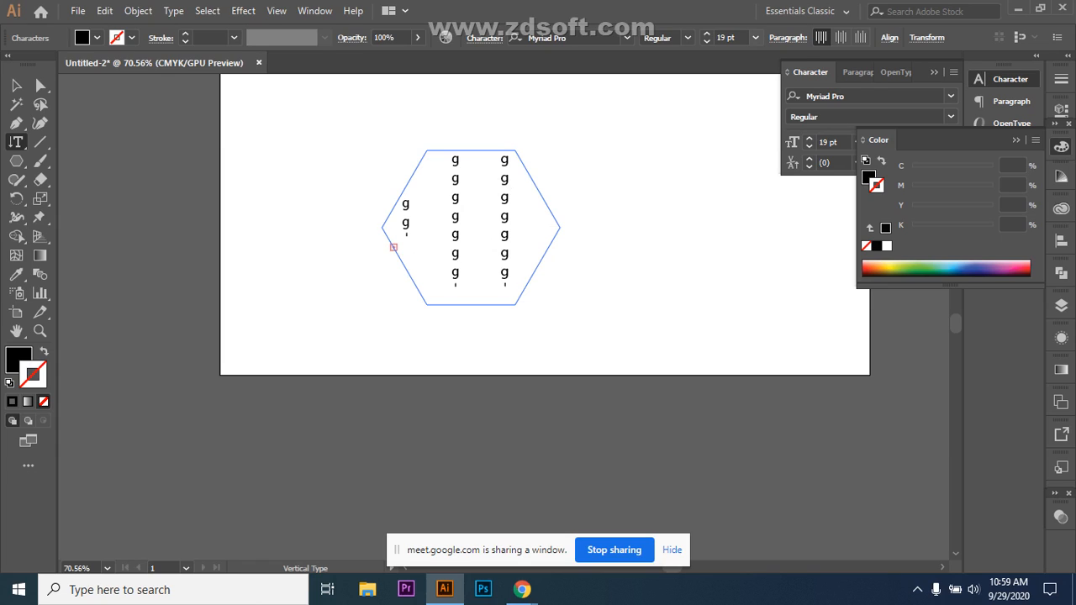
# - Set the font size of the vertical text inside the hexagon to 8 pt
pyautogui.click(754, 37)
pyautogui.click(769, 71)
pyautogui.press('Escape')
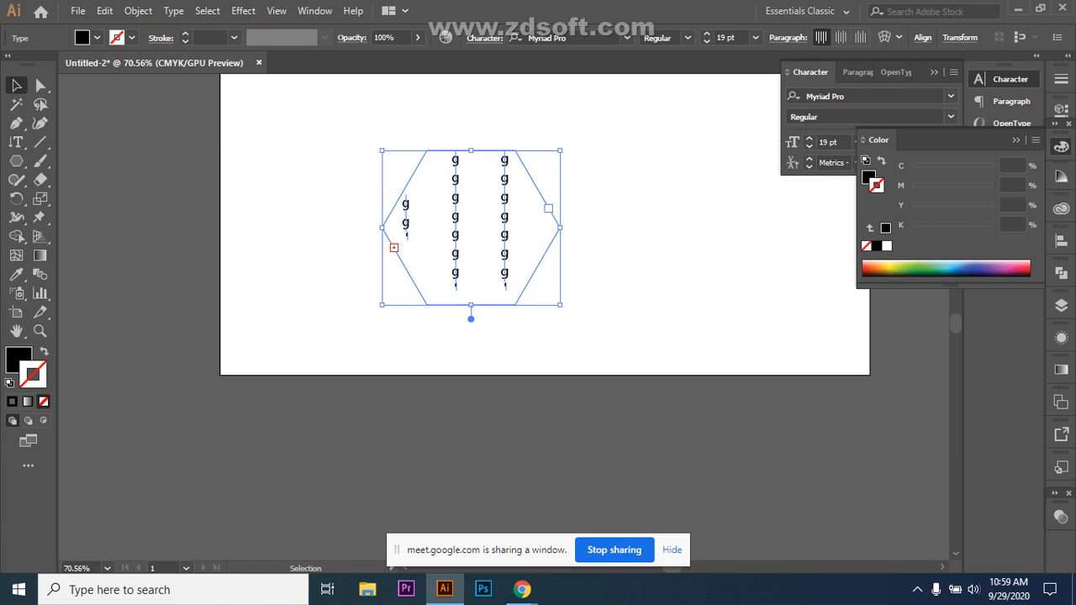
pyautogui.click(754, 37)
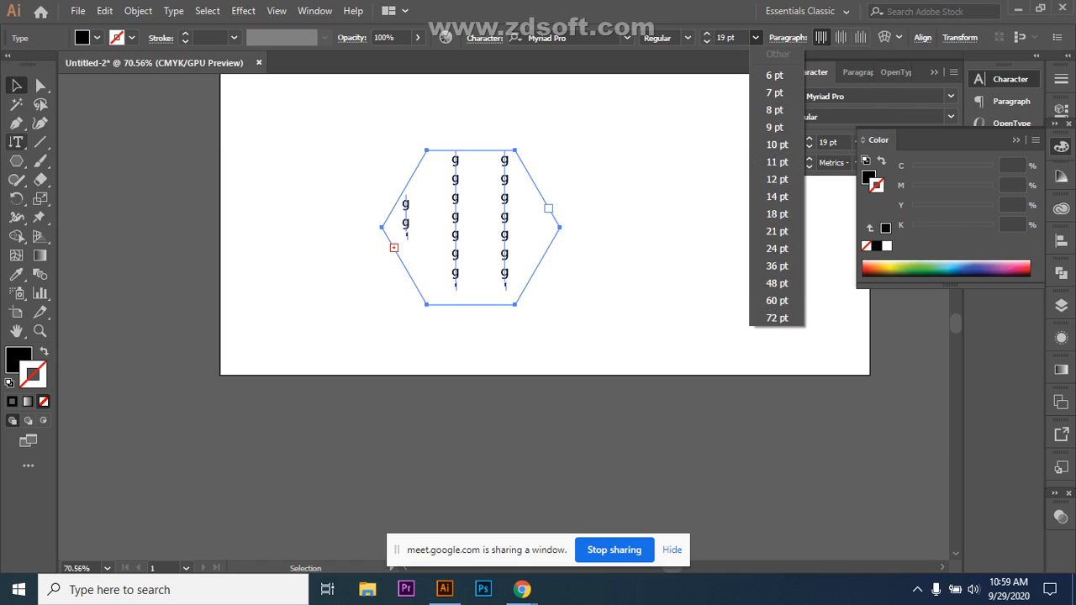
pyautogui.click(16, 142)
pyautogui.moveTo(16, 142); pyautogui.dragTo(63, 140)
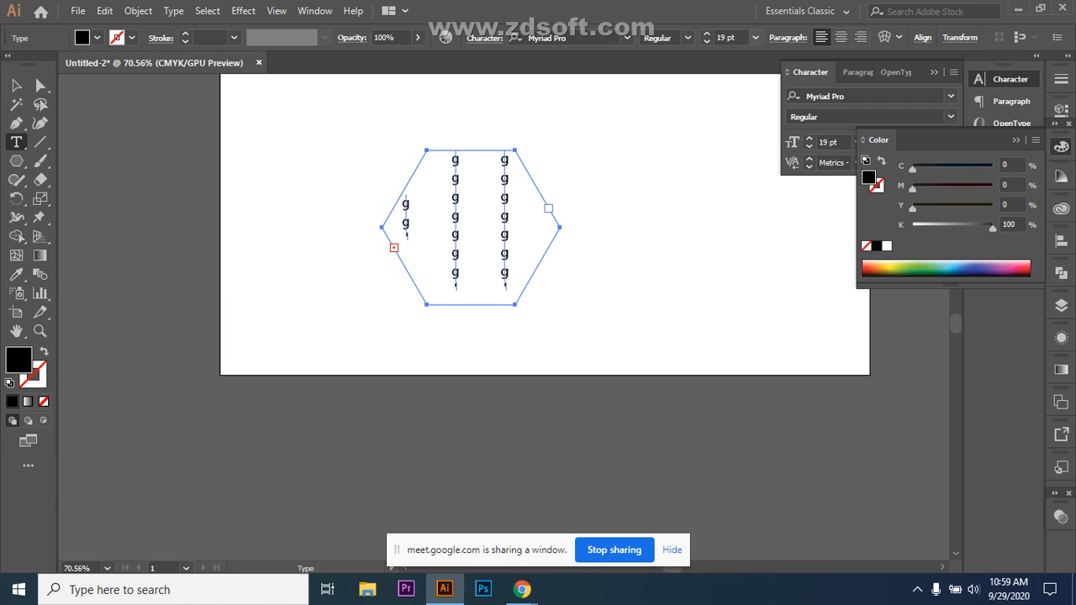
pyautogui.click(756, 37)
pyautogui.click(774, 109)
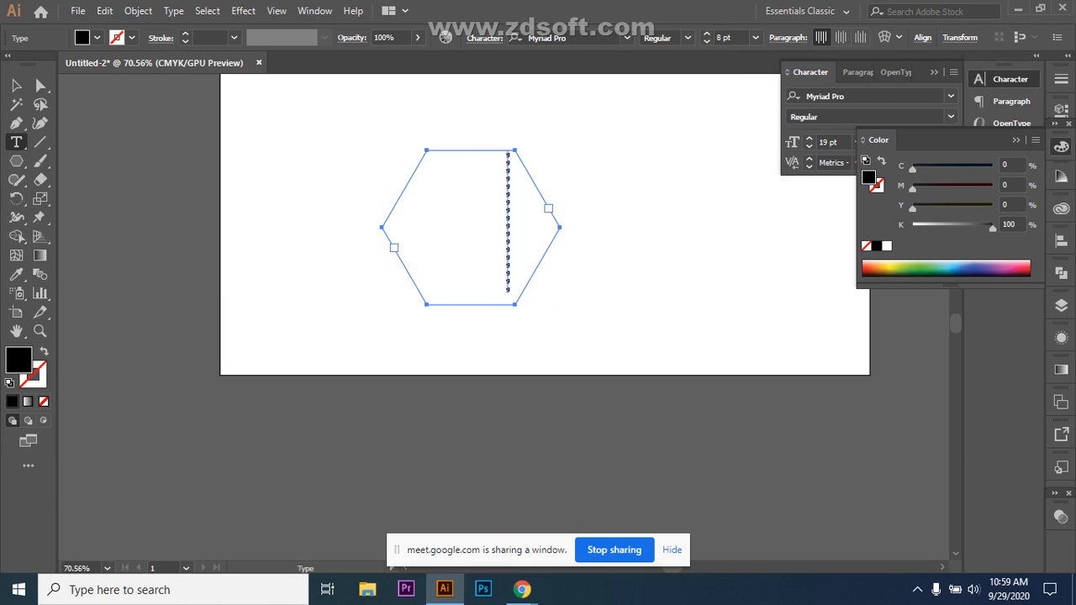
# - Set the font size of the vertical text inside the hexagon to 10 pt
pyautogui.click(756, 36)
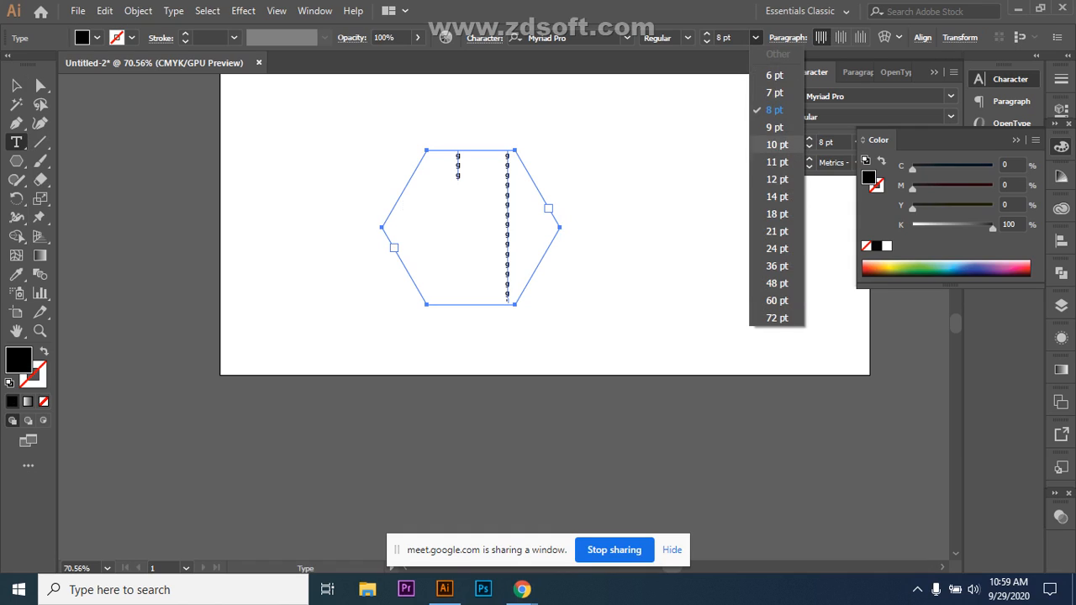
pyautogui.click(776, 143)
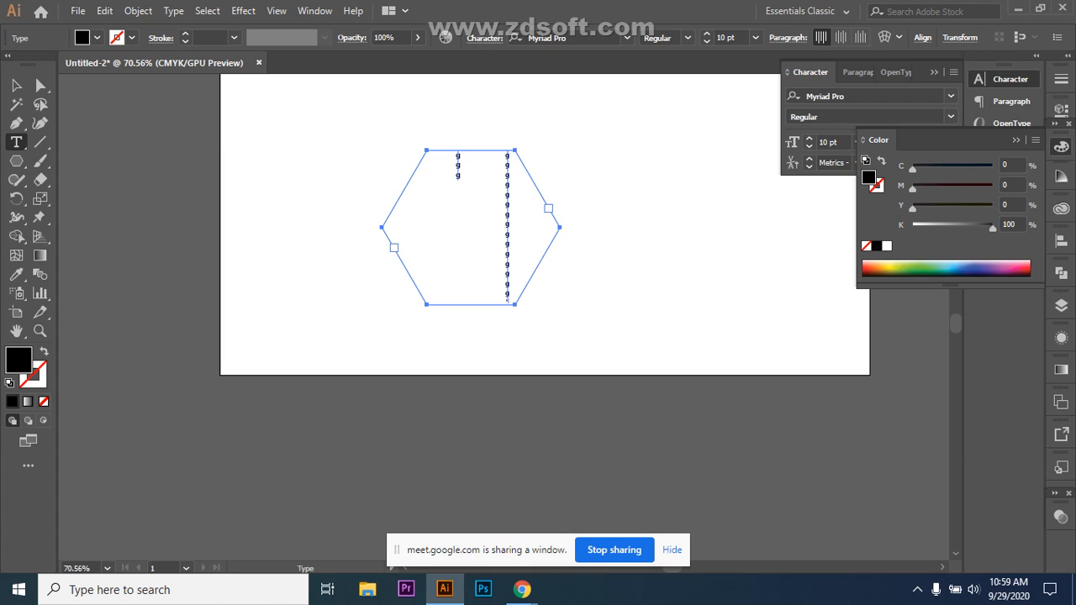
pyautogui.press('Delete')
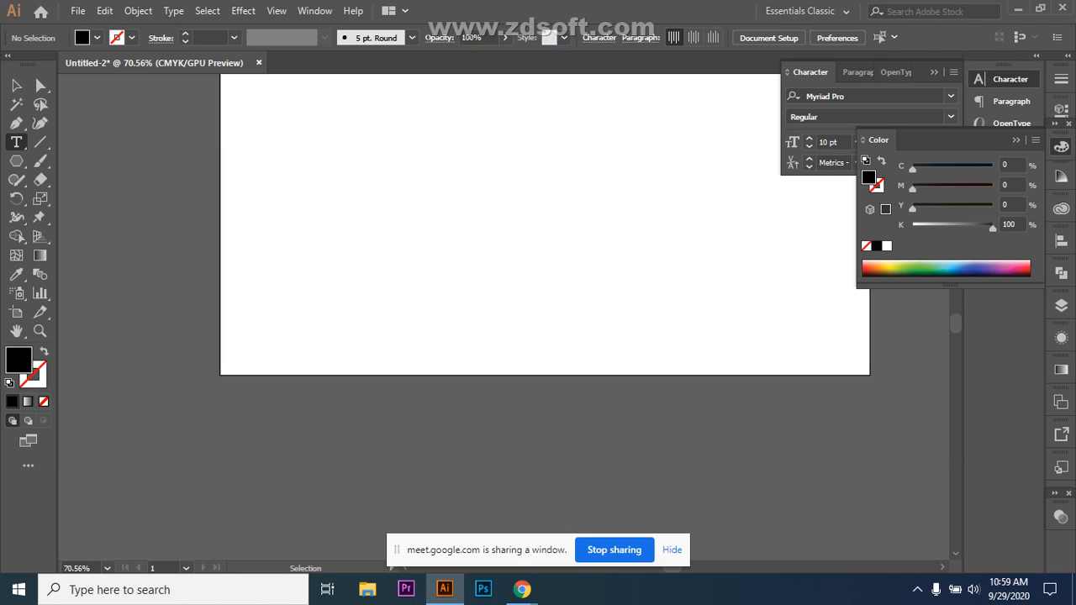
pyautogui.hotkey('ctrl', 'z')
# - Replace the "g" letters inside the hexagon with a long run of "j" letters
pyautogui.click(507, 225)
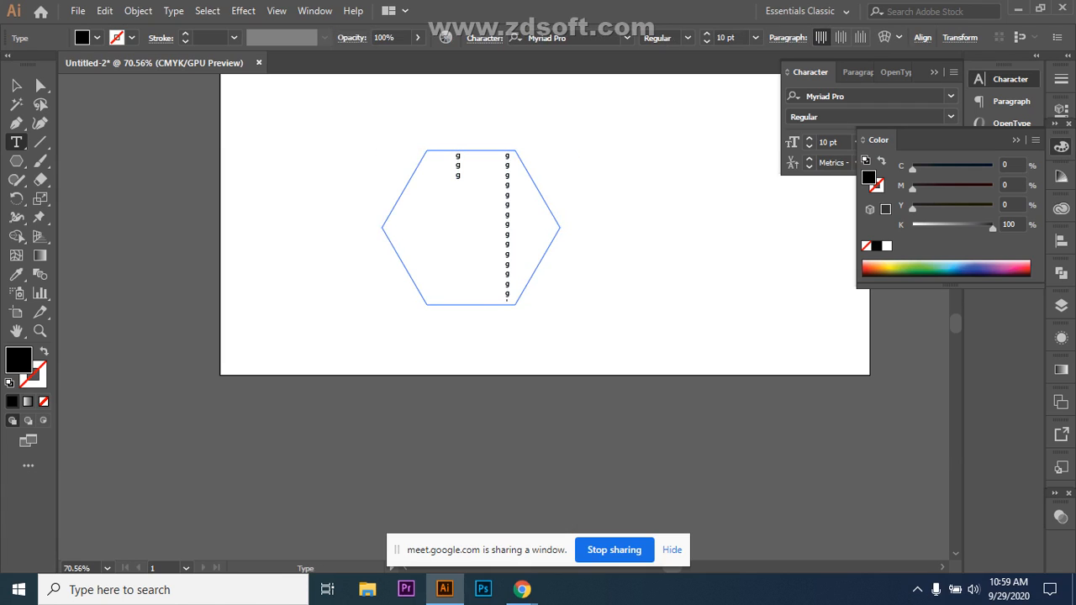
pyautogui.press('BackSpace')
pyautogui.press('BackSpace')
pyautogui.press('BackSpace')
pyautogui.press('BackSpace')
pyautogui.press('BackSpace')
pyautogui.press('BackSpace')
pyautogui.press('BackSpace')
pyautogui.press('BackSpace')
pyautogui.press('BackSpace')
pyautogui.press('BackSpace')
pyautogui.press('BackSpace')
pyautogui.press('BackSpace')
pyautogui.press('BackSpace')
pyautogui.press('BackSpace')
pyautogui.press('BackSpace')
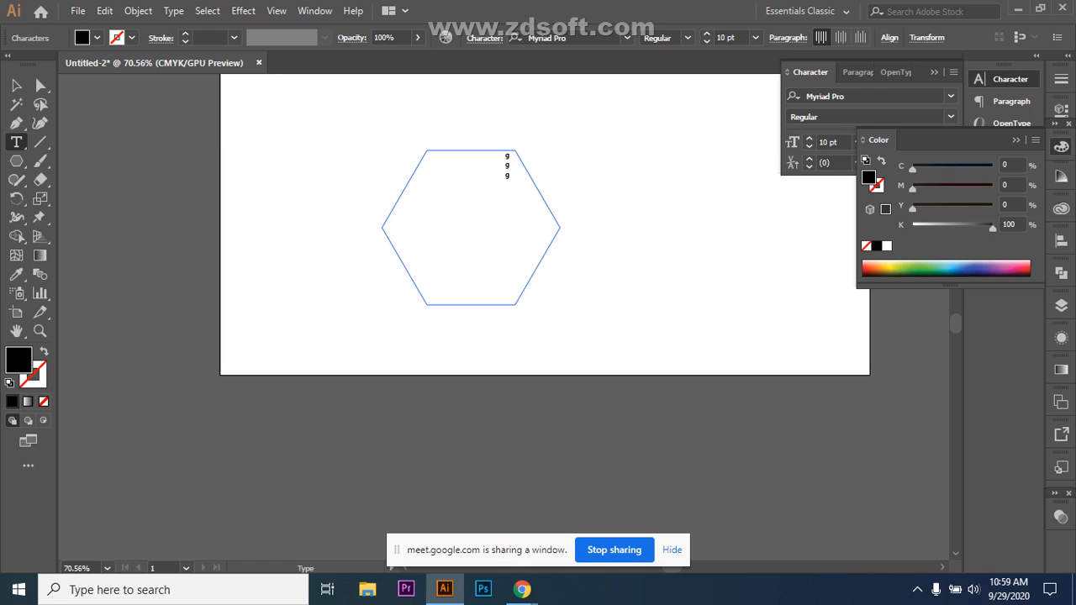
pyautogui.press('BackSpace')
pyautogui.press('BackSpace')
pyautogui.press('BackSpace')
pyautogui.write('jjjjjjjjjjjjjjjjjjjjjjjjjjjjjjjjjjjjjj')
# - Collapse the Color panel and reduce the tracking of all the "j" text inside the hexagon in stages to 32
pyautogui.click(1016, 140)
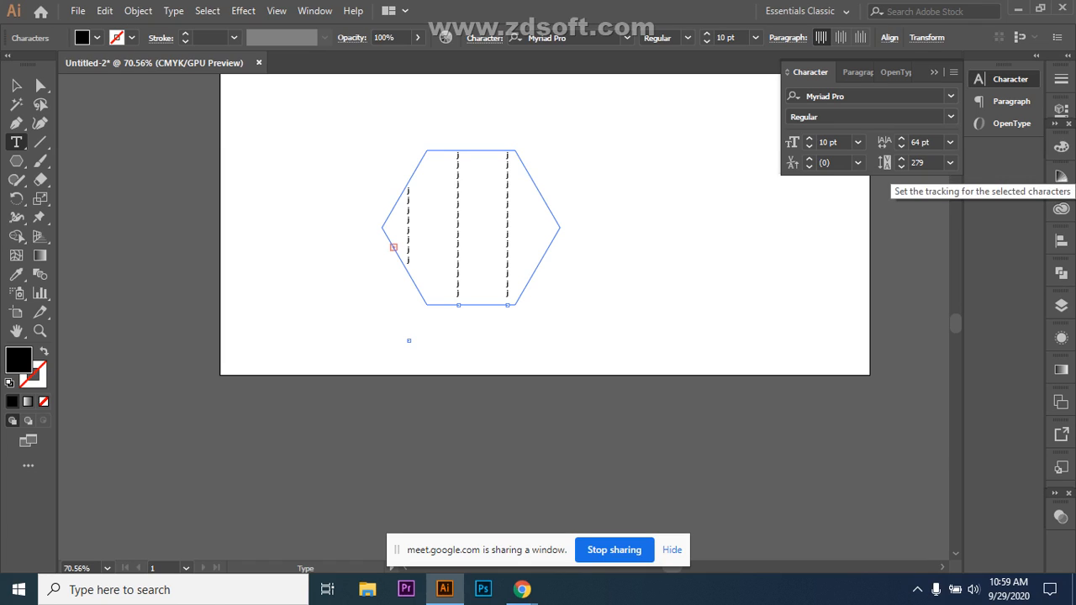
pyautogui.click(921, 162)
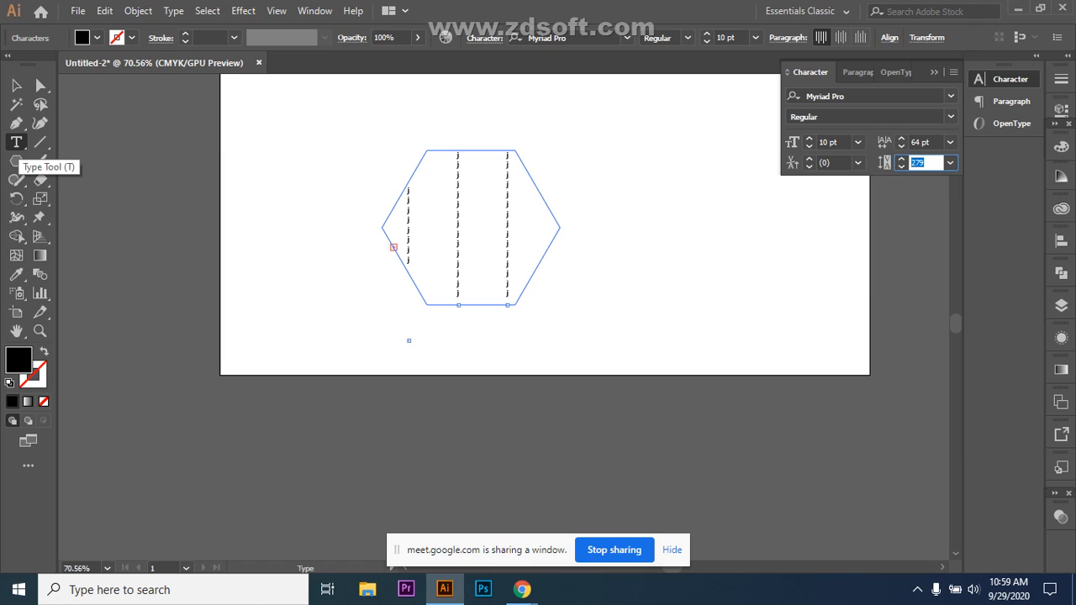
pyautogui.press('Escape')
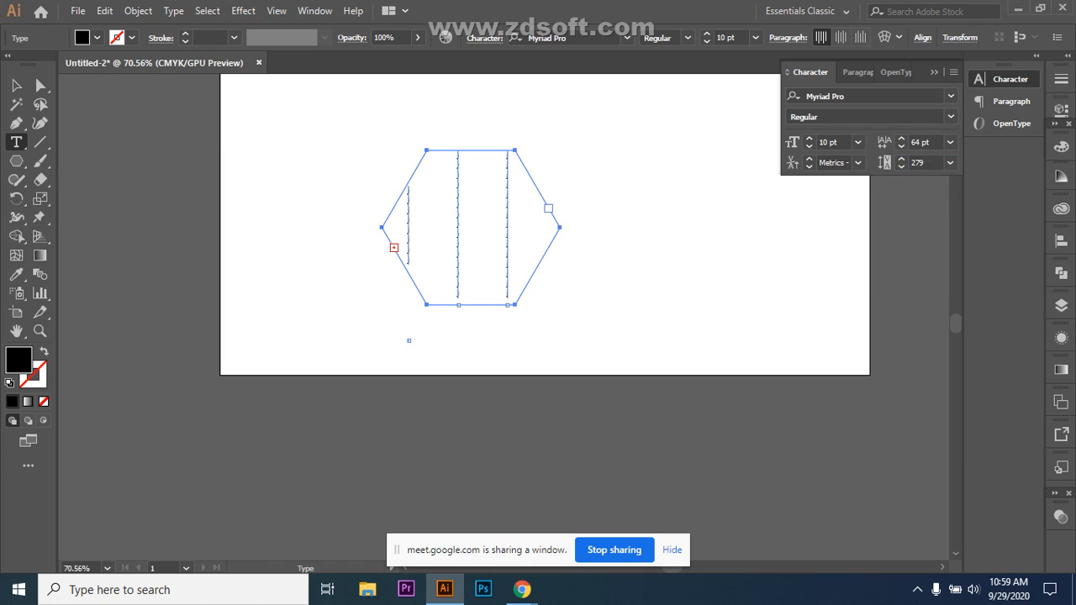
pyautogui.moveTo(409, 186); pyautogui.dragTo(458, 250)
pyautogui.hotkey('ctrl', 'shift', 'a')
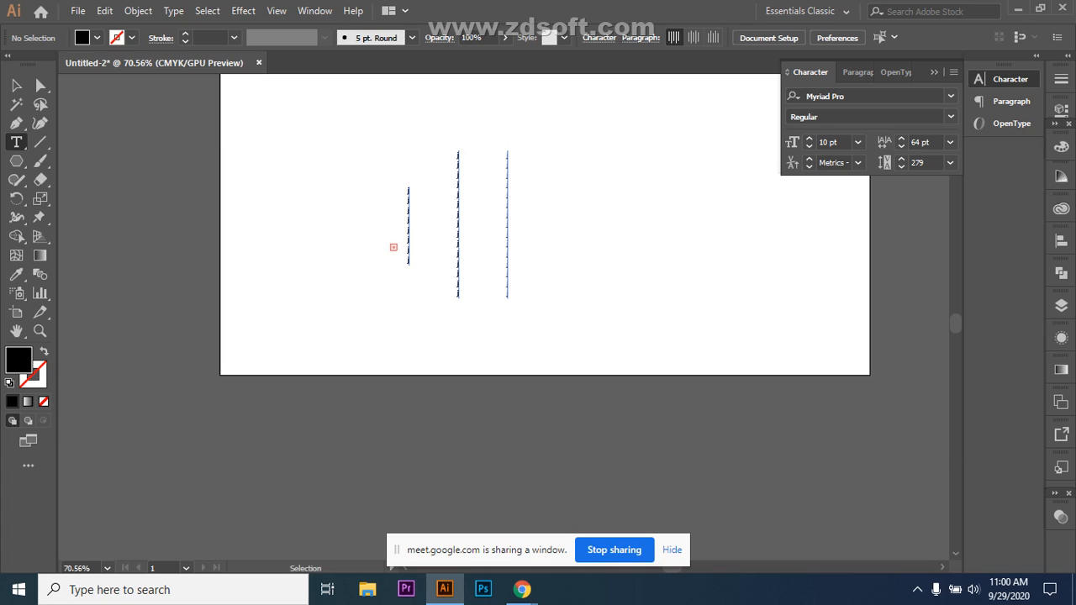
pyautogui.keyDown('ctrl'); pyautogui.click(458, 244); pyautogui.keyUp('ctrl')
pyautogui.moveTo(410, 188); pyautogui.dragTo(507, 270)
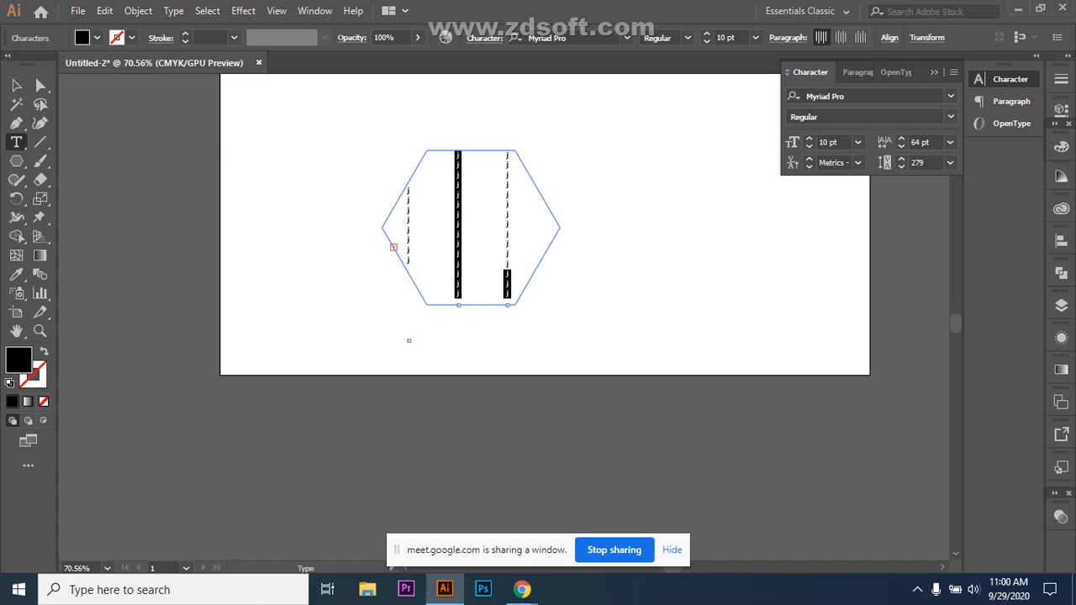
pyautogui.moveTo(507, 152); pyautogui.dragTo(410, 265)
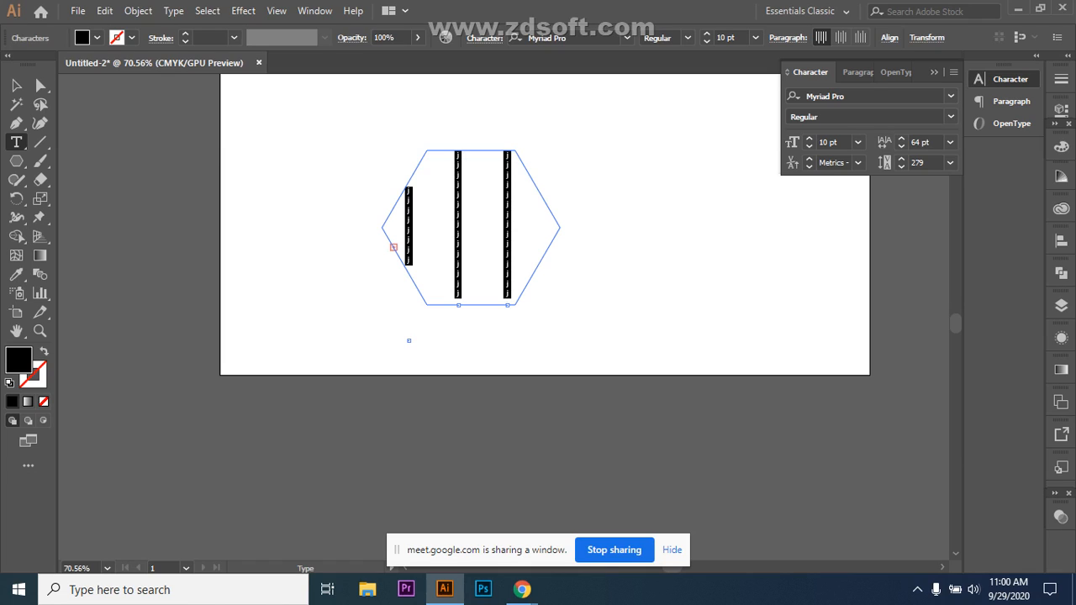
pyautogui.click(918, 162)
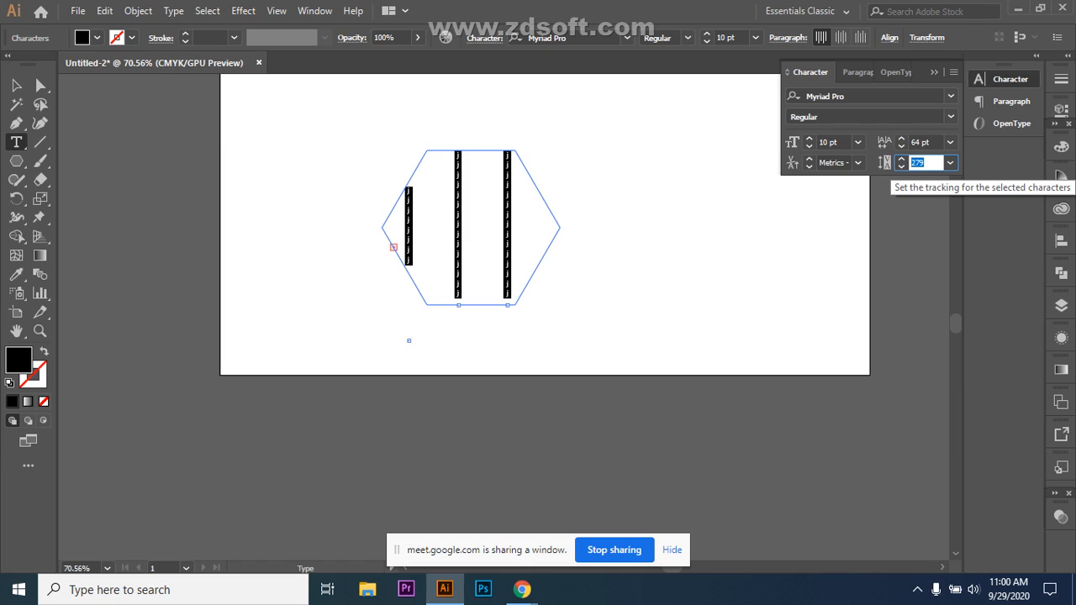
pyautogui.write('254')
pyautogui.press('Return')
pyautogui.write('210')
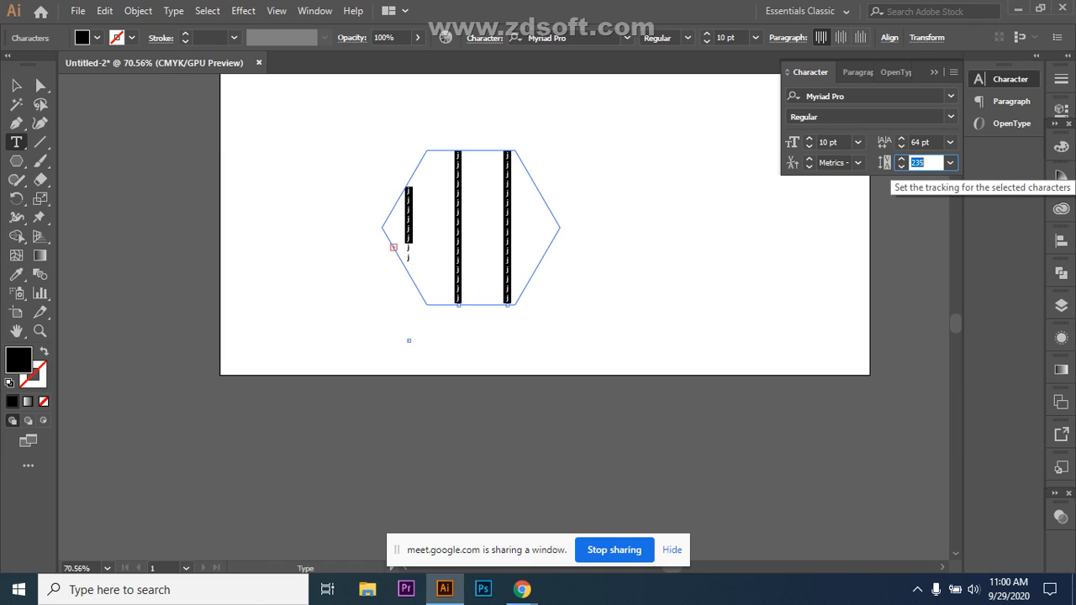
pyautogui.press('Return')
pyautogui.write('159')
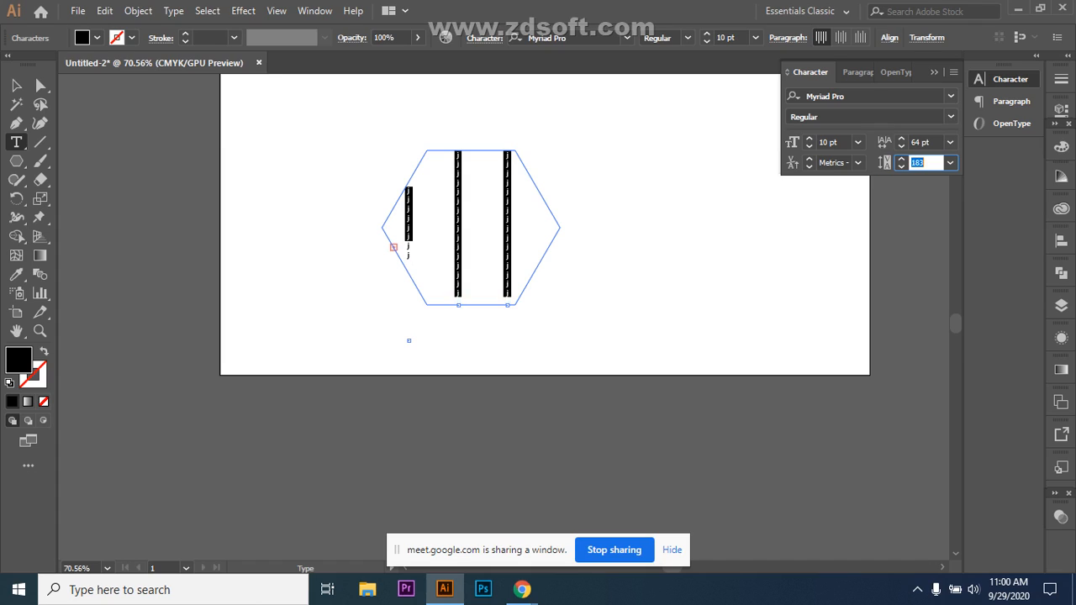
pyautogui.press('Return')
pyautogui.write('106')
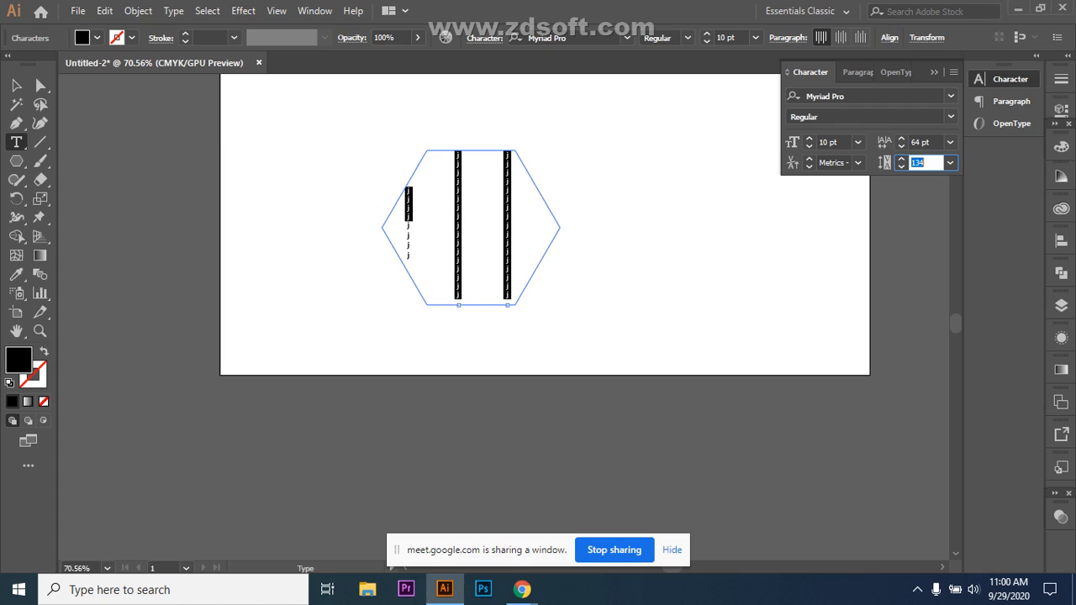
pyautogui.press('Return')
pyautogui.write('53')
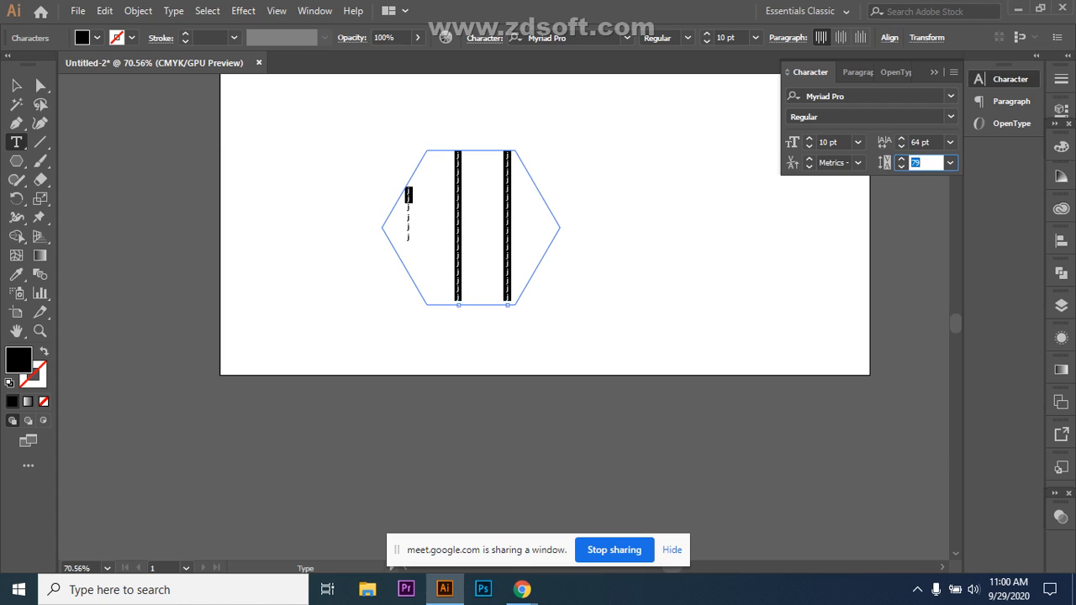
pyautogui.press('Return')
pyautogui.write('43')
pyautogui.press('Return')
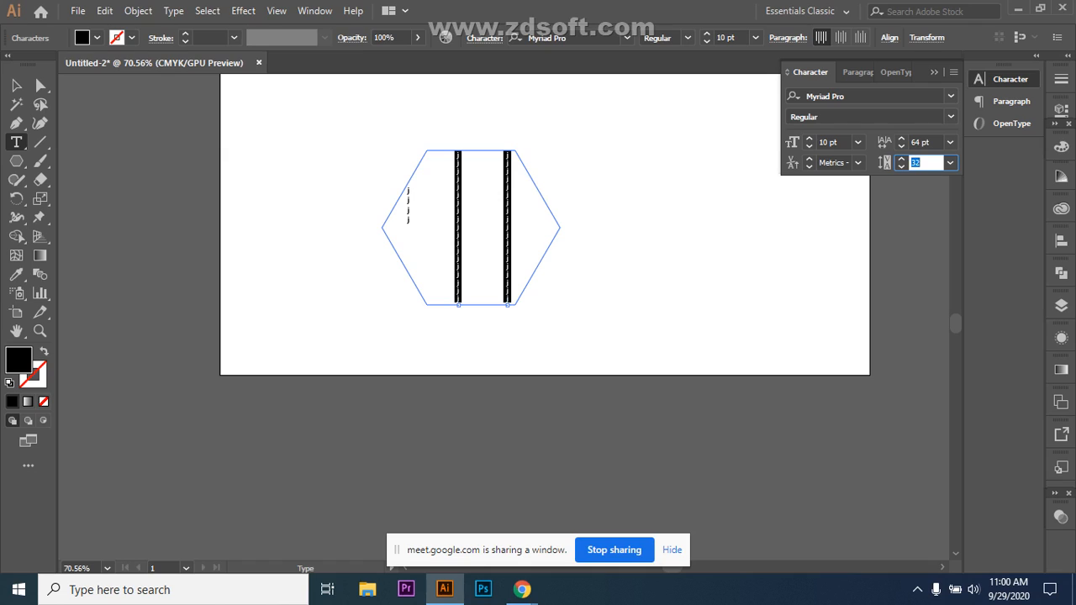
# - Set the selected "j" text's kerning to Auto and its font size to 9 pt
pyautogui.doubleClick(842, 143)
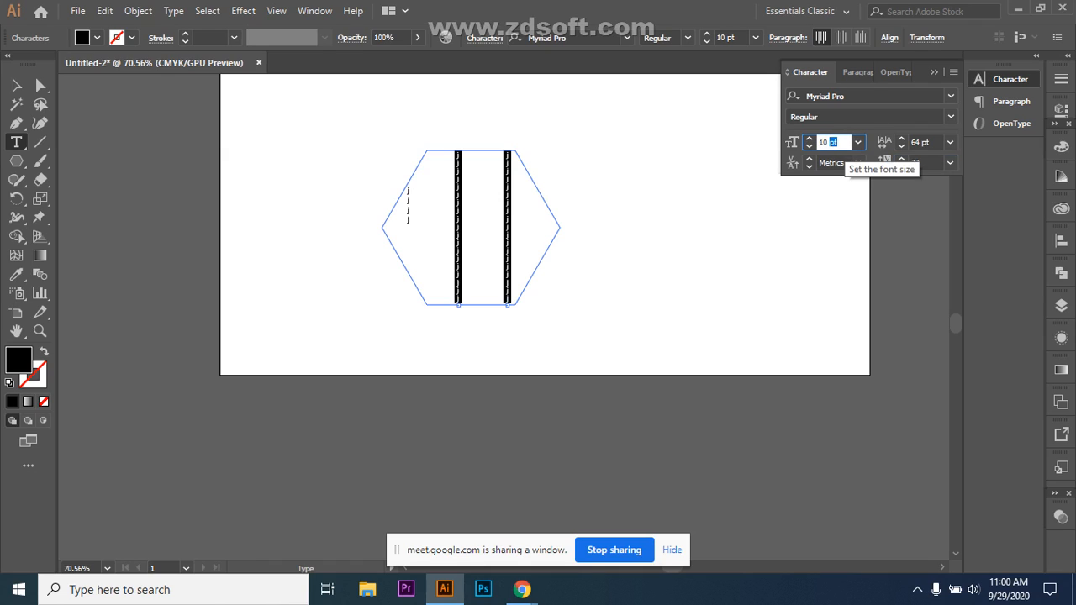
pyautogui.click(858, 162)
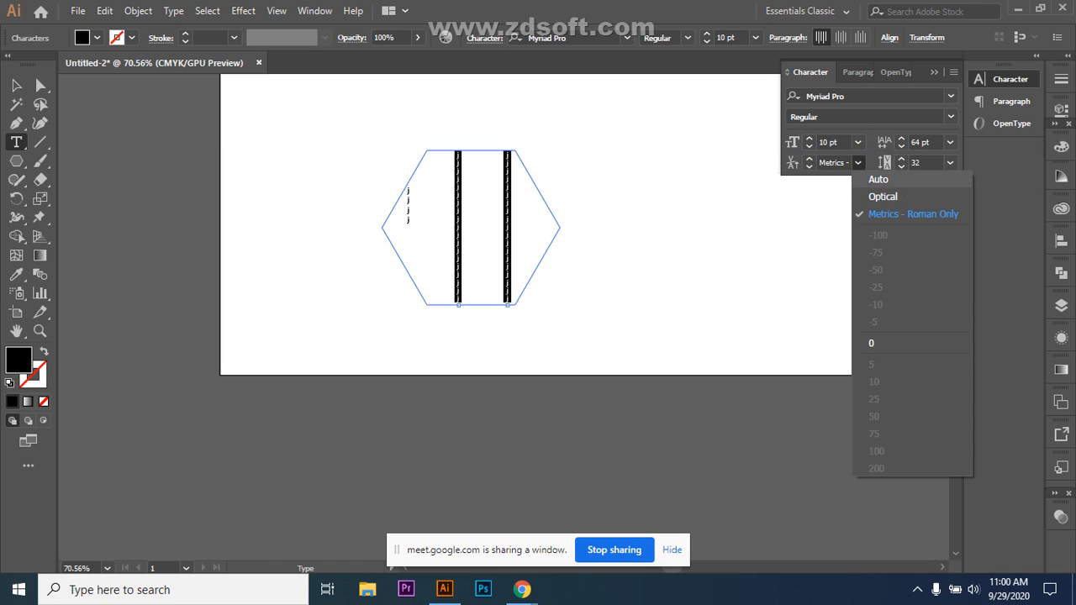
pyautogui.click(867, 179)
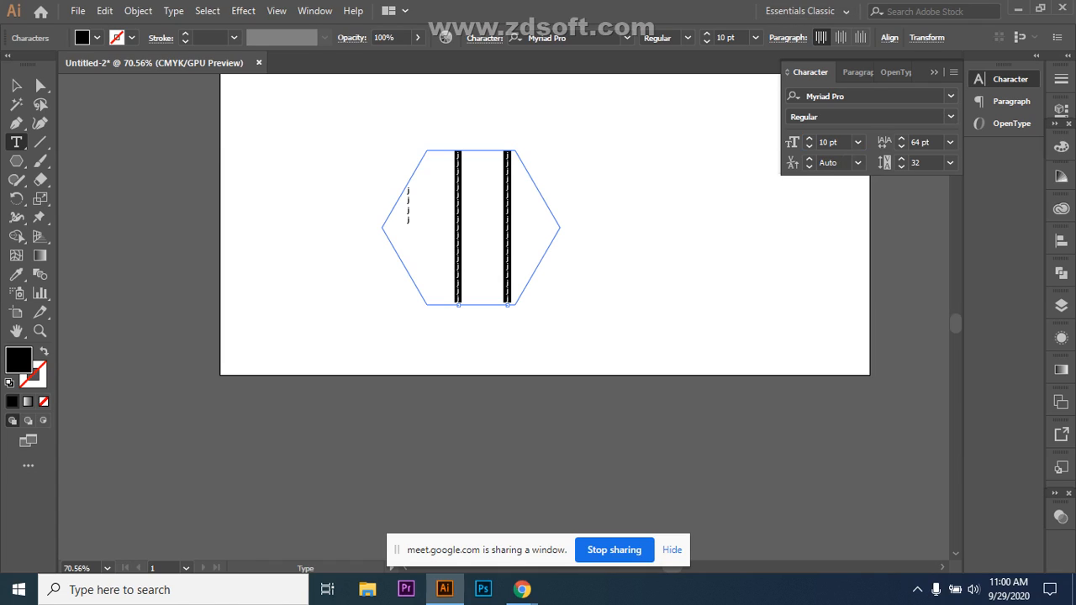
pyautogui.click(755, 37)
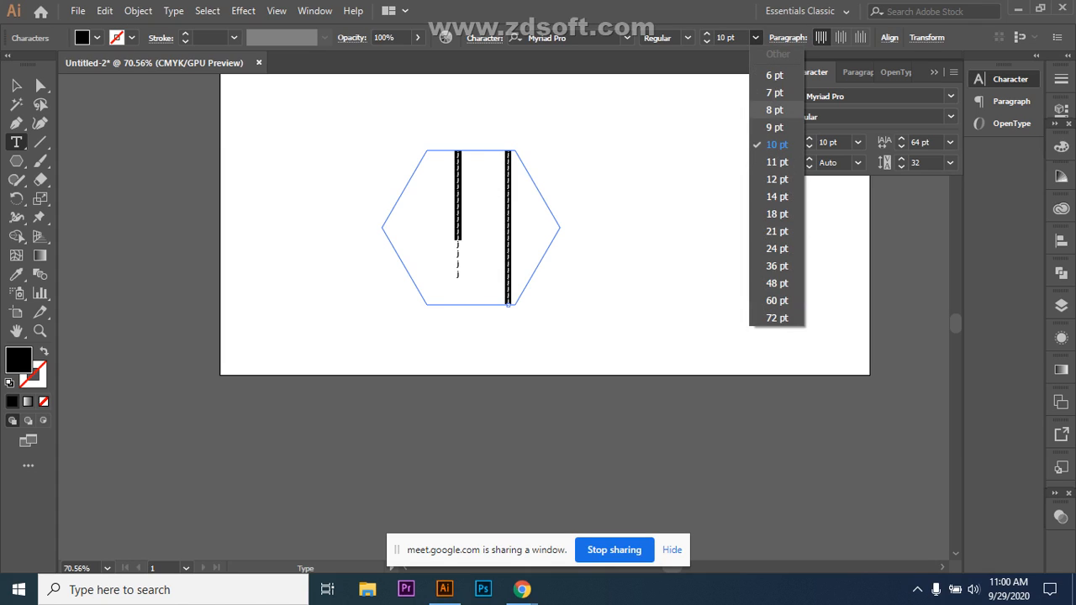
pyautogui.click(774, 127)
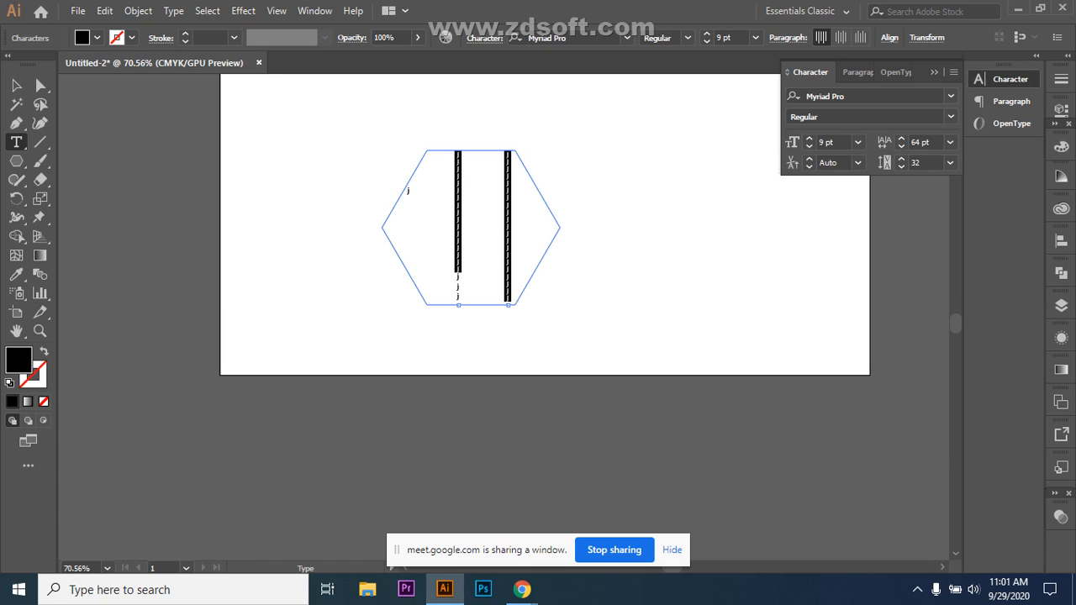
# - Delete the hexagon together with its vertical text
pyautogui.click(16, 142)
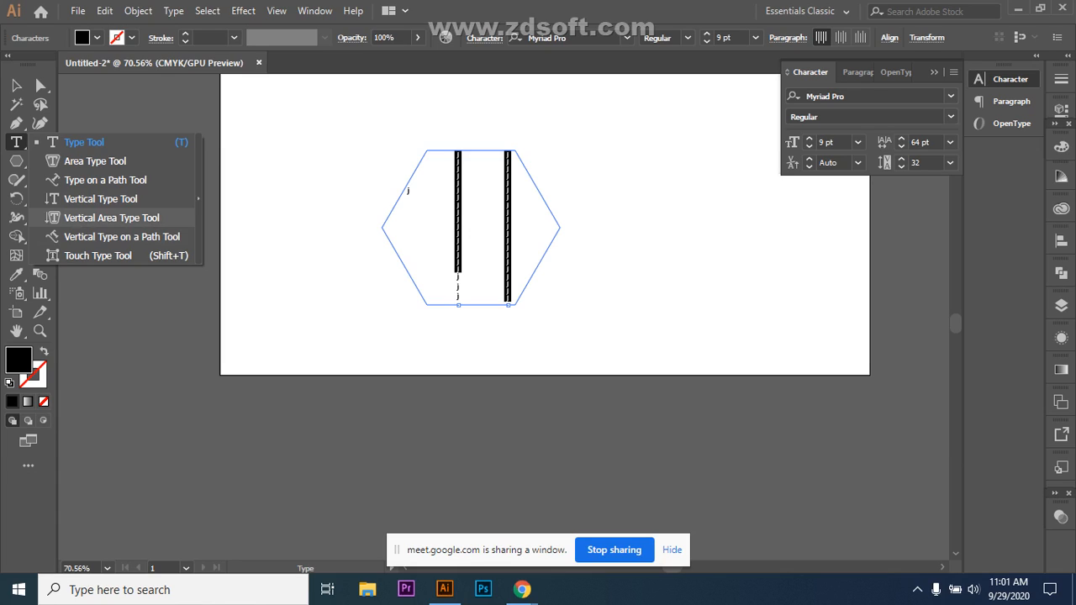
pyautogui.click(112, 218)
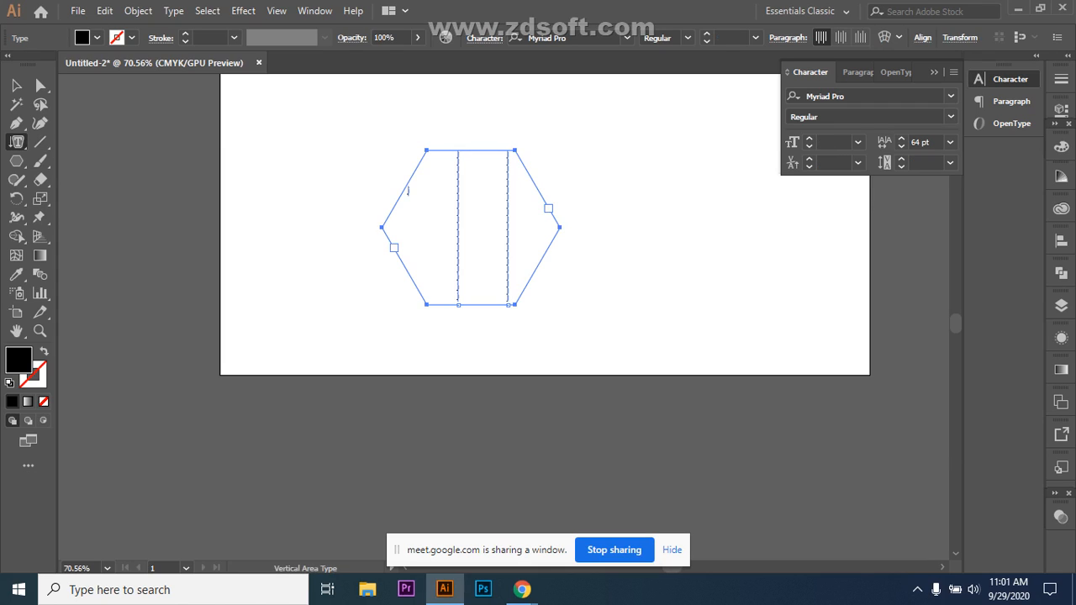
pyautogui.press('Escape')
pyautogui.press('Delete')
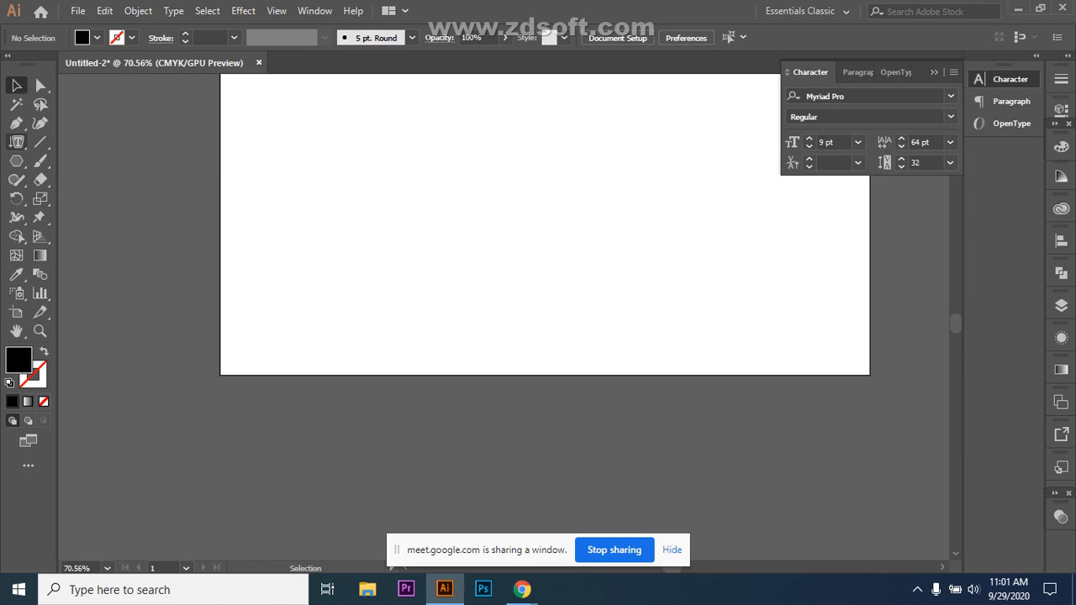
# - Try to create text with the Vertical Area Type tool on the empty artboard, without a path
pyautogui.click(16, 142)
pyautogui.click(111, 217)
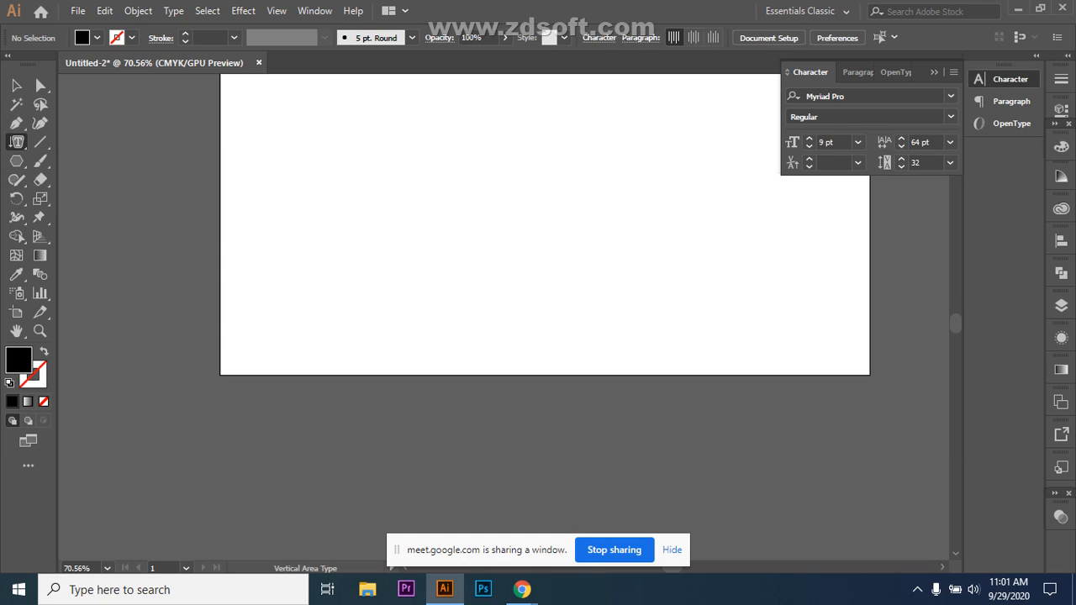
pyautogui.click(471, 218)
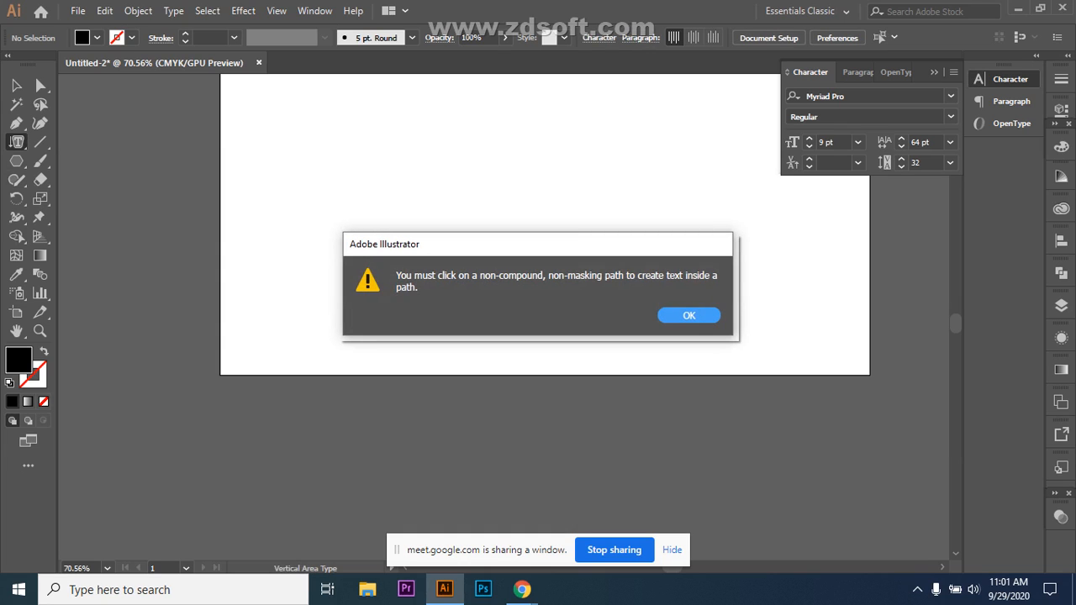
pyautogui.press('Return')
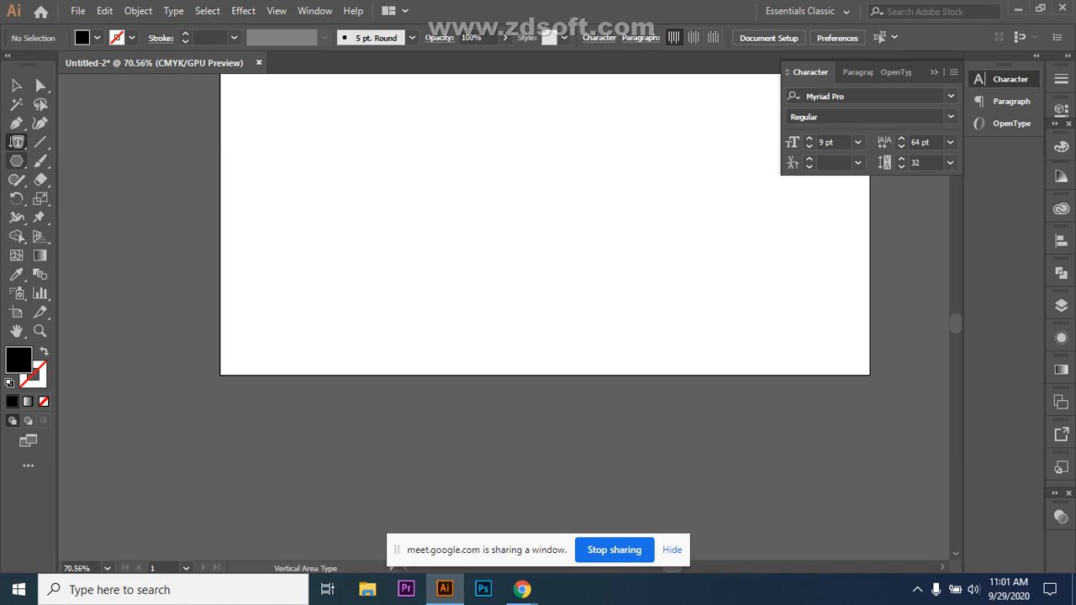
# - Draw a wide rectangle across the artboard with no fill and a 1 pt black stroke
pyautogui.moveTo(16, 160); pyautogui.dragTo(76, 161)
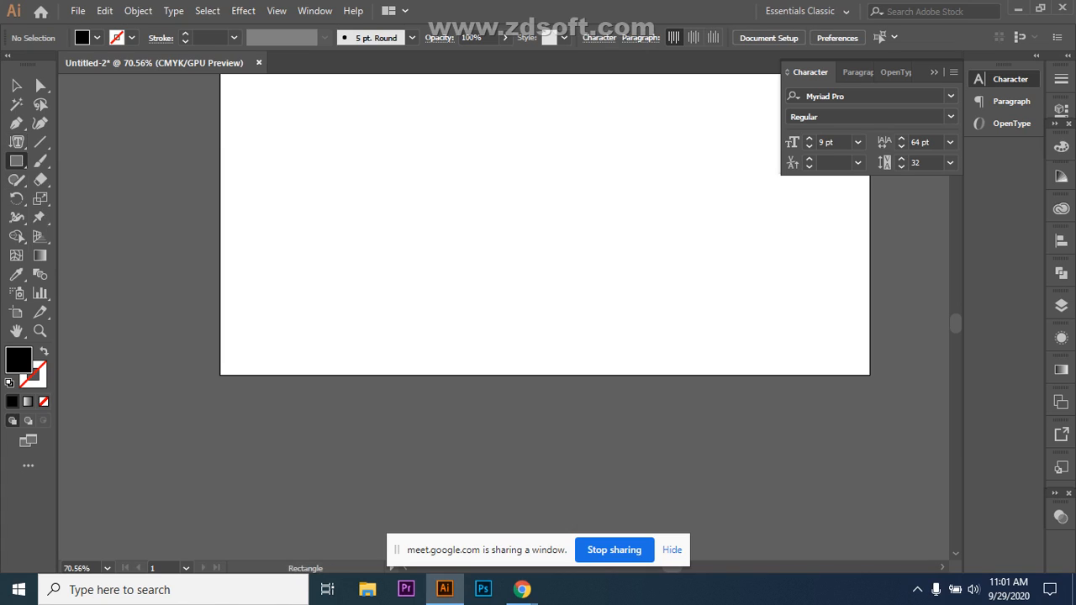
pyautogui.moveTo(292, 156)
pyautogui.mouseDown()
pyautogui.moveTo(523, 331)
pyautogui.moveTo(792, 343)
pyautogui.mouseUp()
pyautogui.click(44, 352)
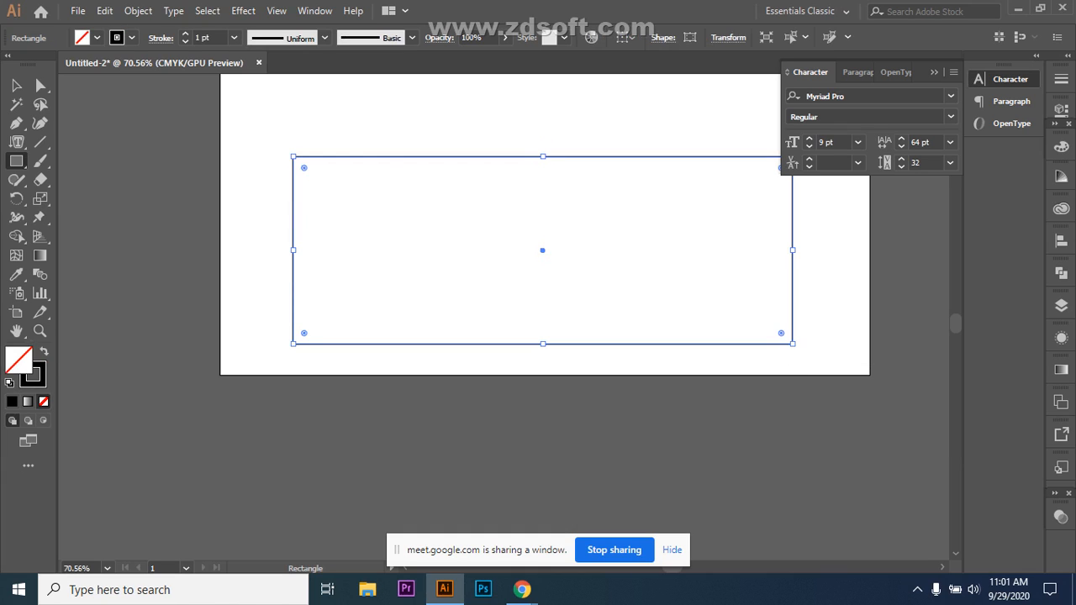
# - Convert the rectangle into a text area with the Vertical Type tool and clear its placeholder text
pyautogui.moveTo(16, 141); pyautogui.dragTo(92, 198)
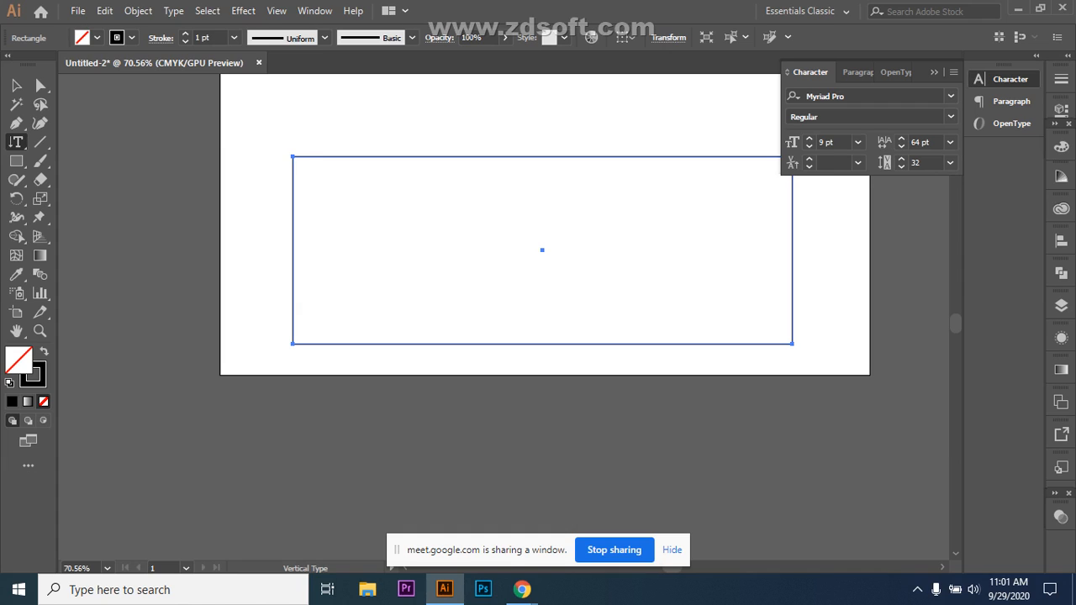
pyautogui.click(295, 157)
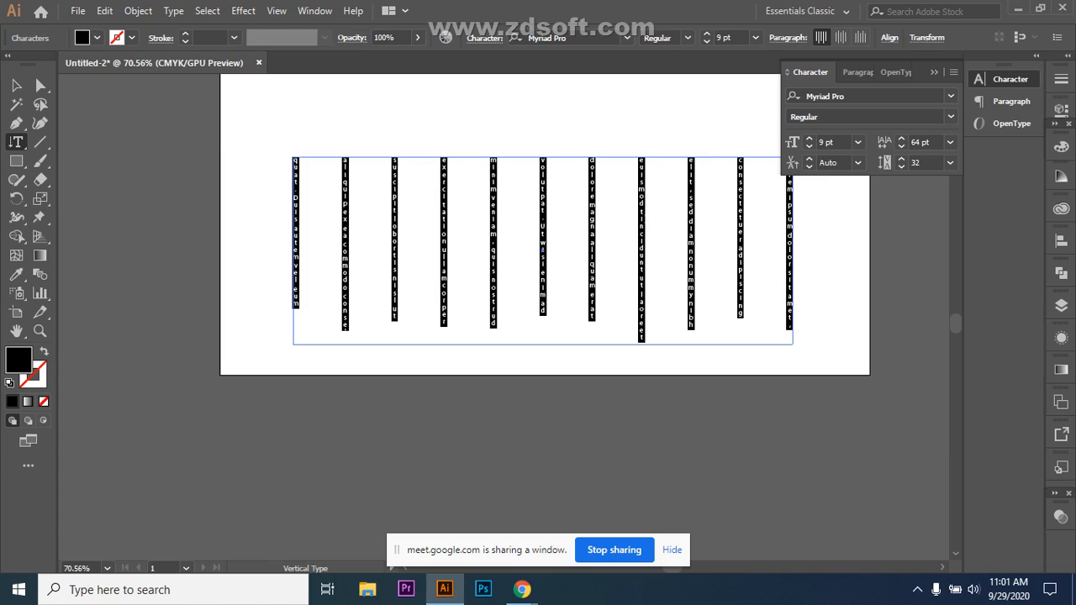
pyautogui.press('BackSpace')
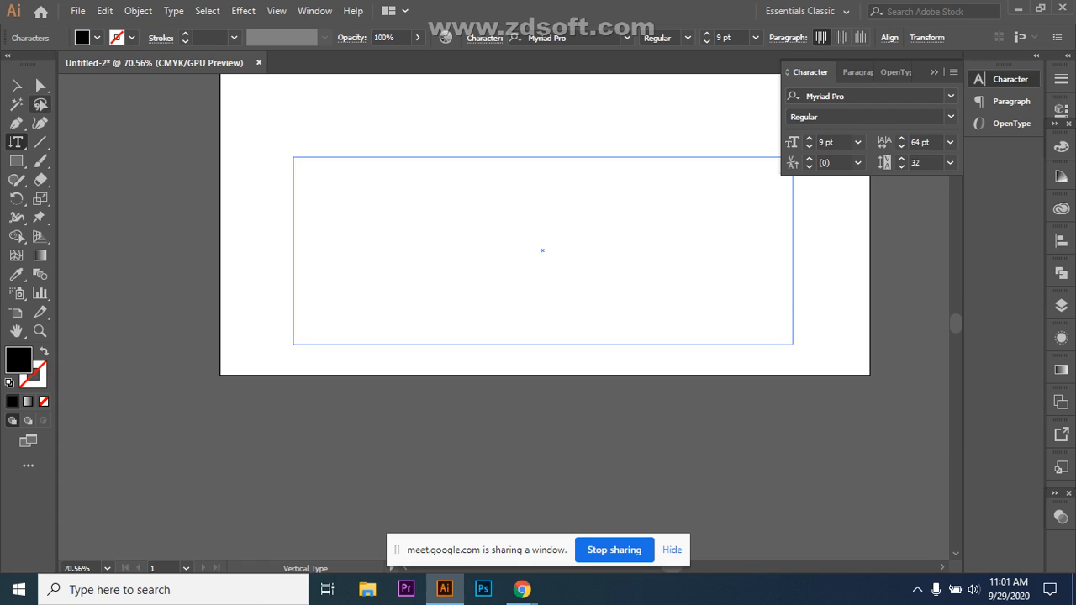
pyautogui.press('Escape')
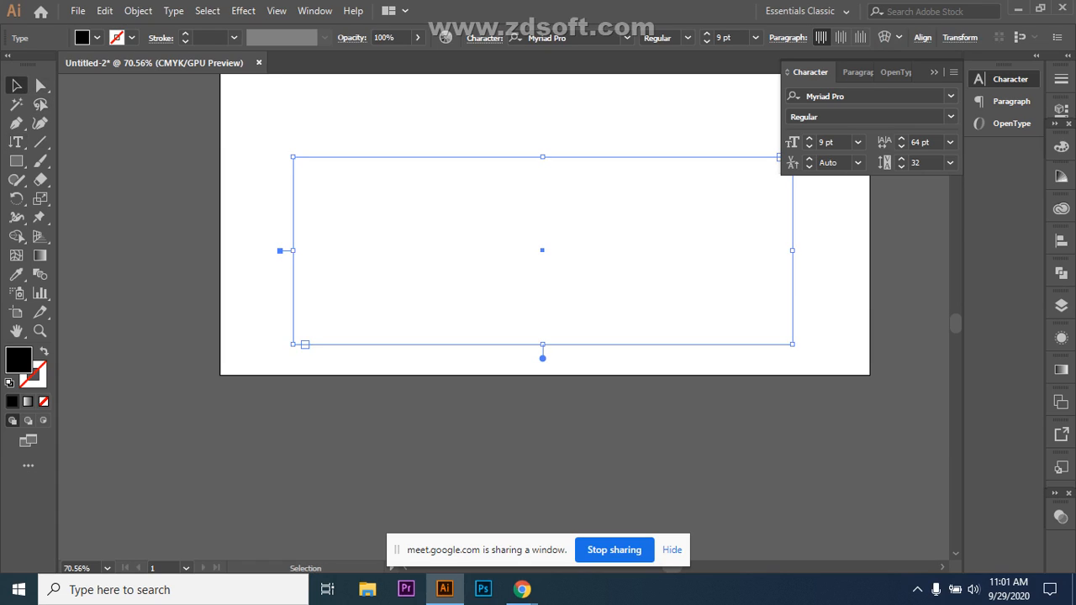
pyautogui.click(15, 142)
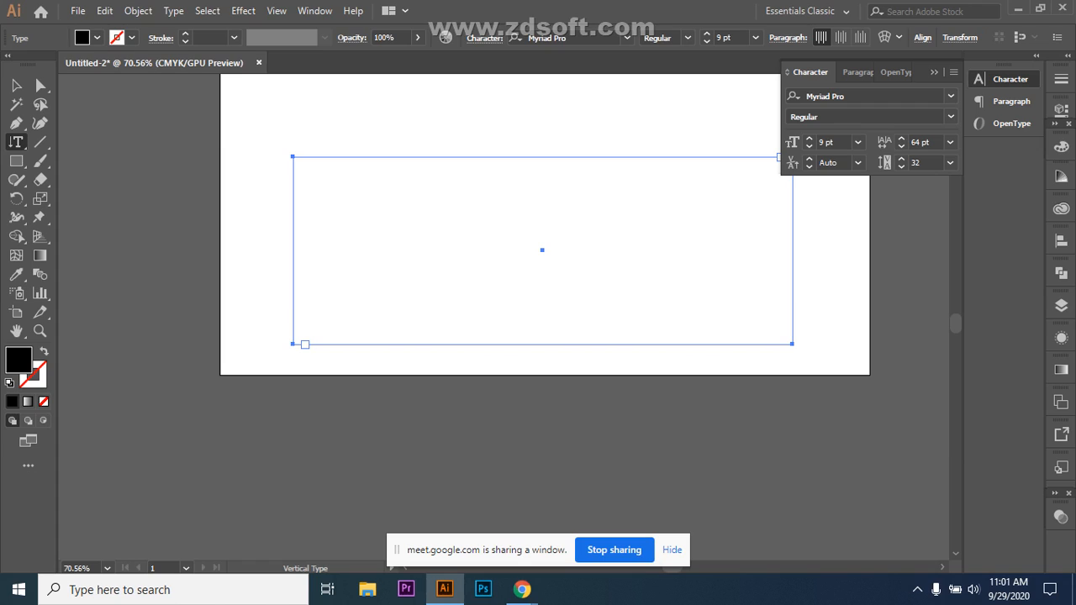
# - Try to give the empty text area a black outline by swapping its fill and stroke
pyautogui.click(298, 150)
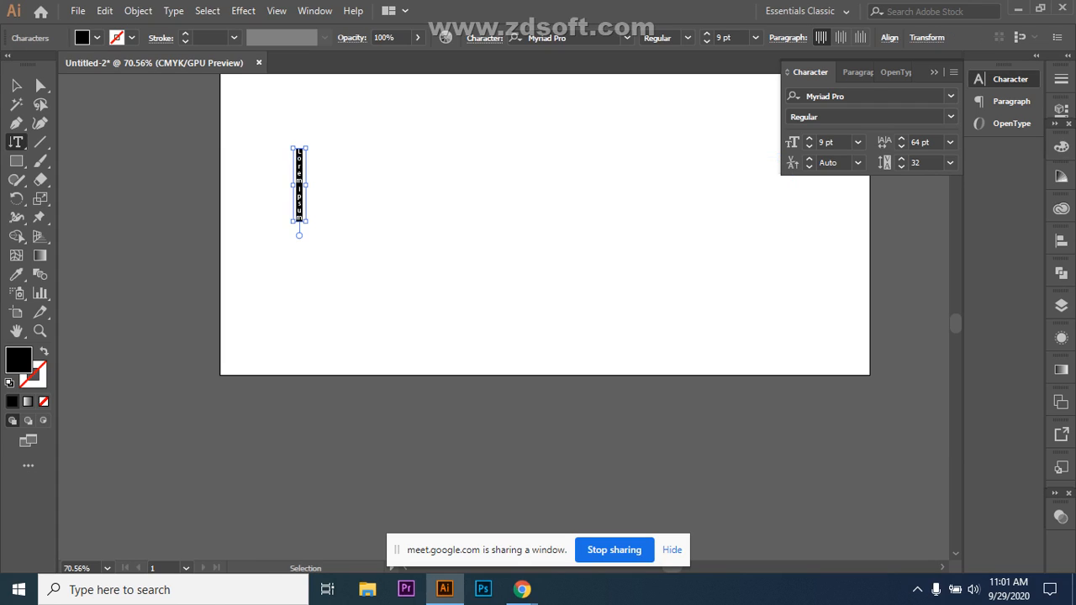
pyautogui.hotkey('ctrl', 'z')
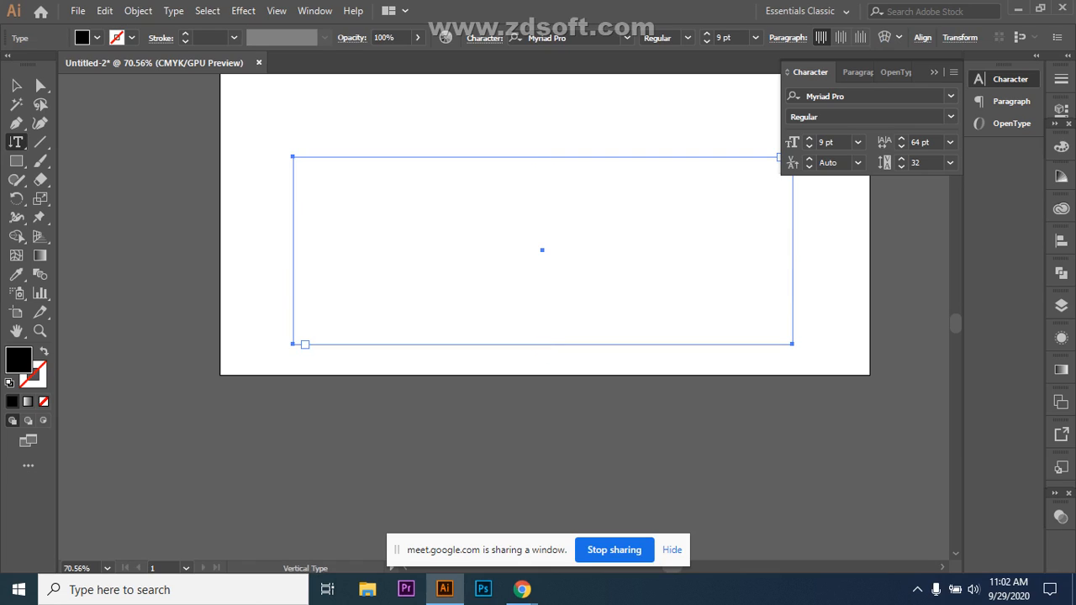
pyautogui.hotkey('shift', 'x')
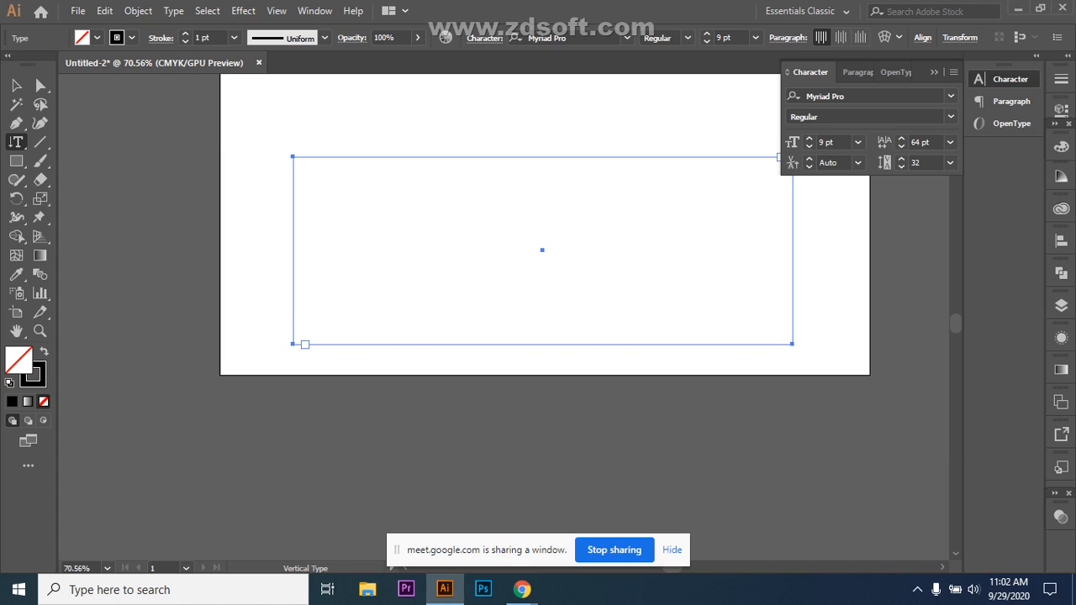
pyautogui.click(16, 86)
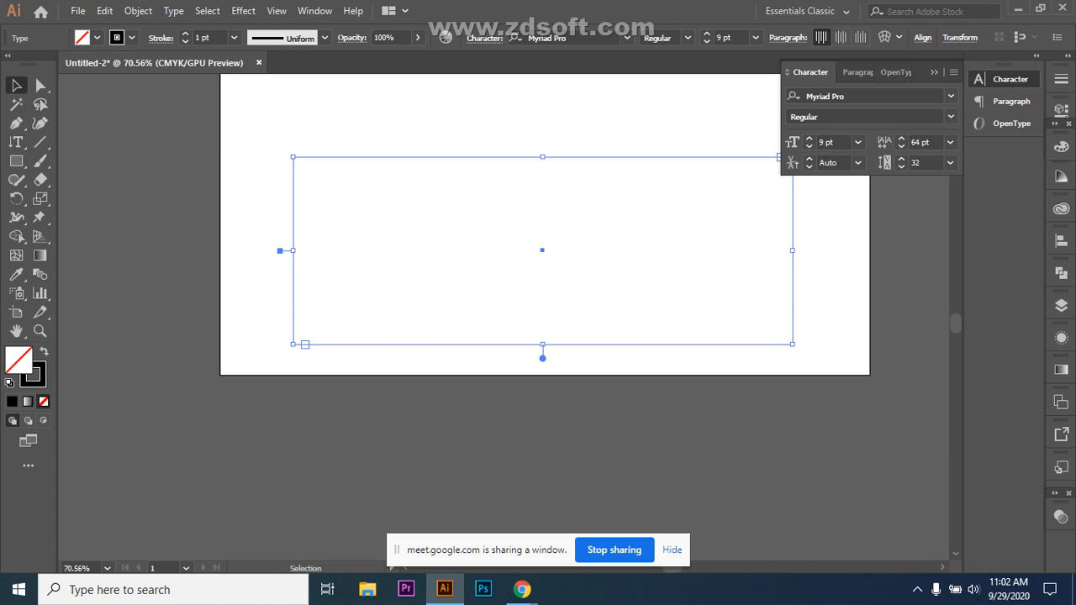
pyautogui.hotkey('shift', 'x')
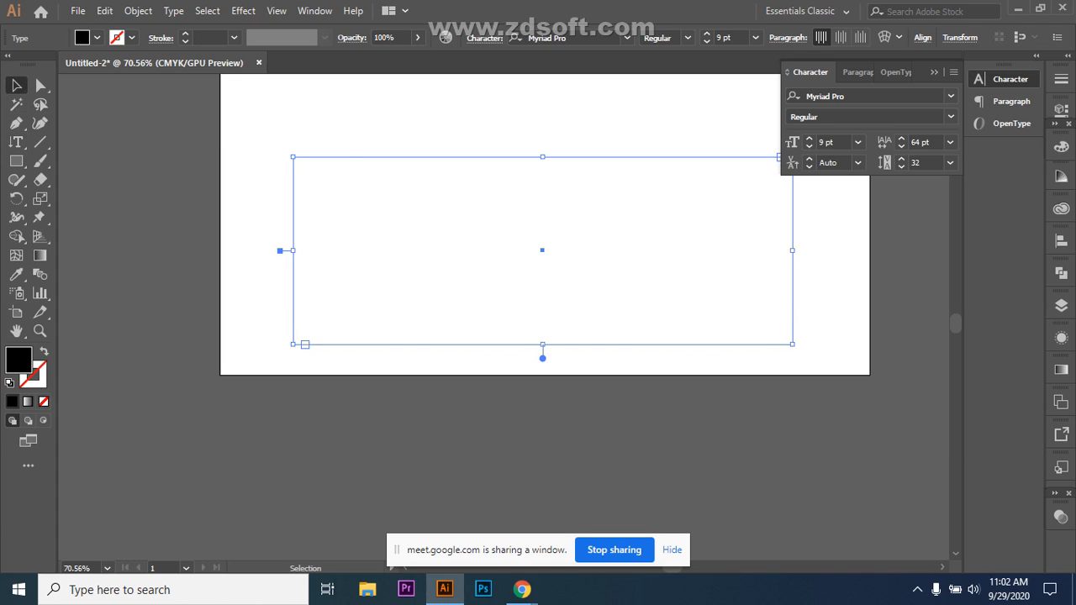
pyautogui.press('a')
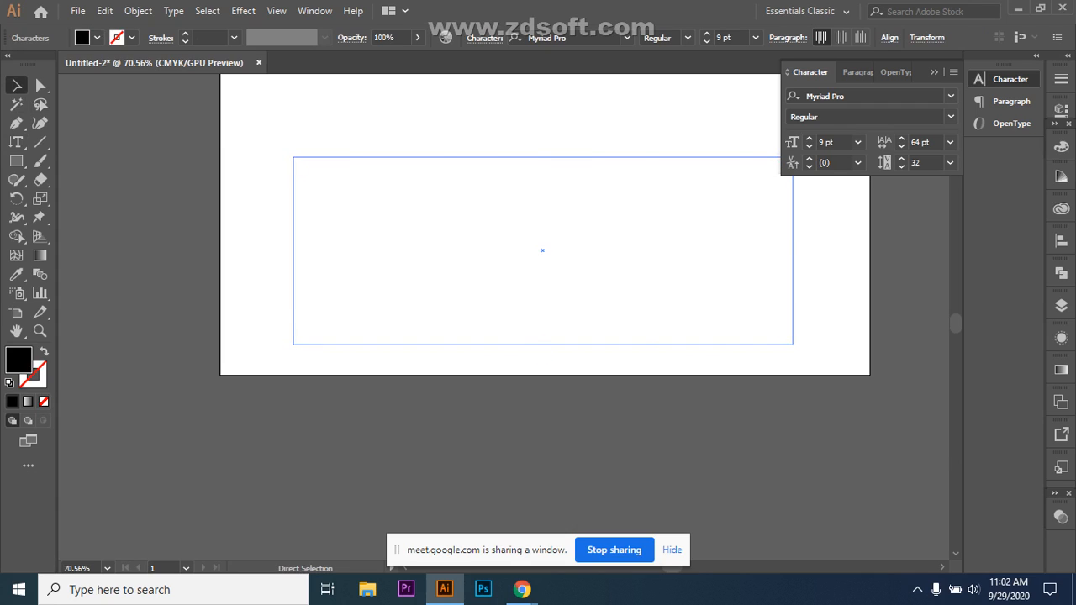
# - Undo the rectangle's text conversion and fill the rectangle with vertical placeholder text again using the Vertical Type tool
pyautogui.hotkey('ctrl', 'z')
pyautogui.hotkey('ctrl', 'z')
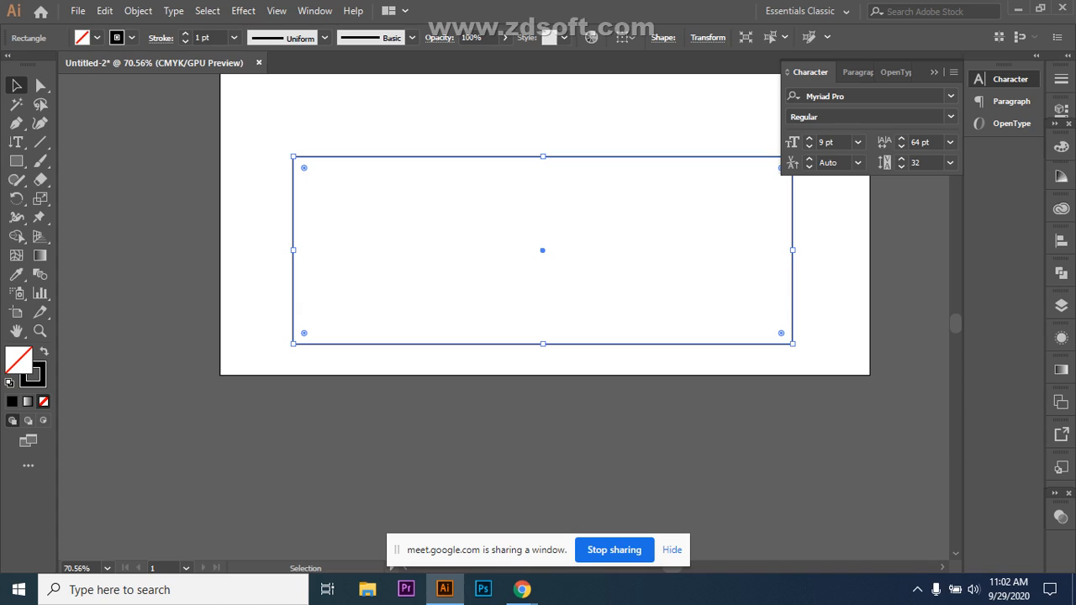
pyautogui.click(16, 142)
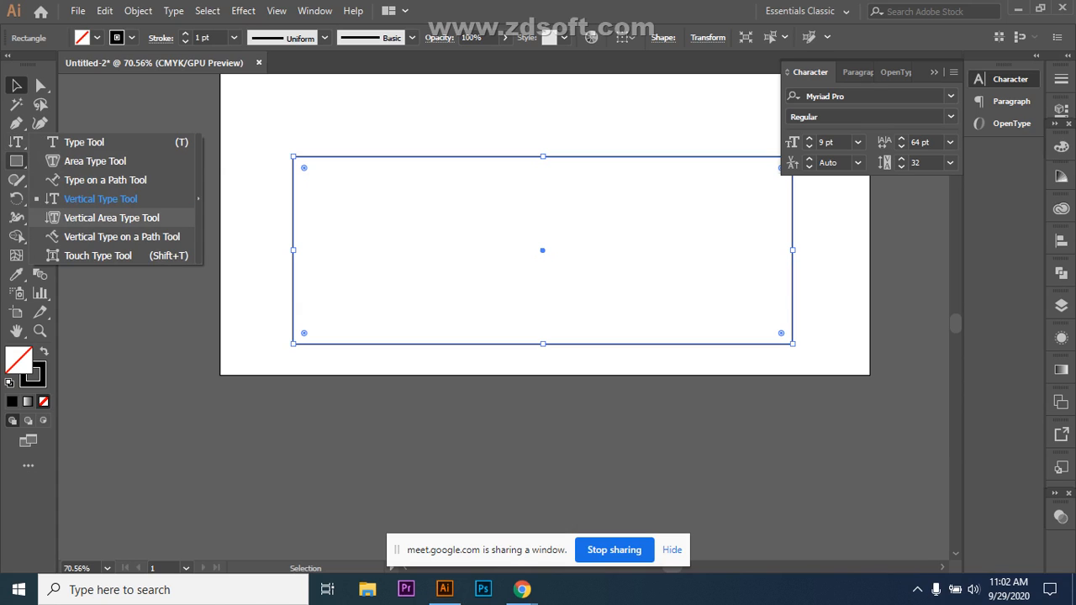
pyautogui.click(100, 198)
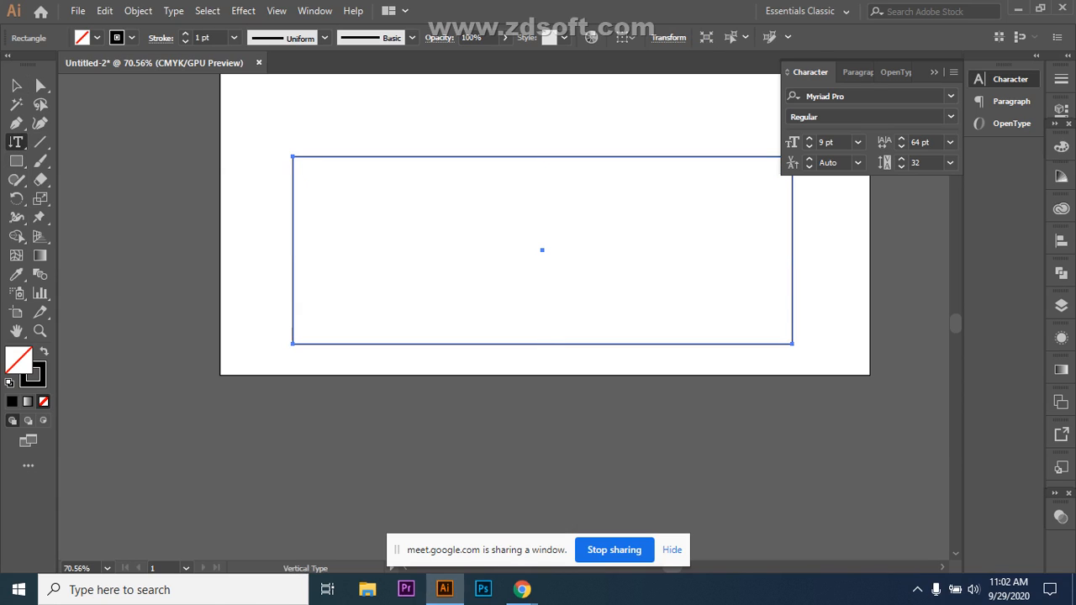
pyautogui.click(296, 157)
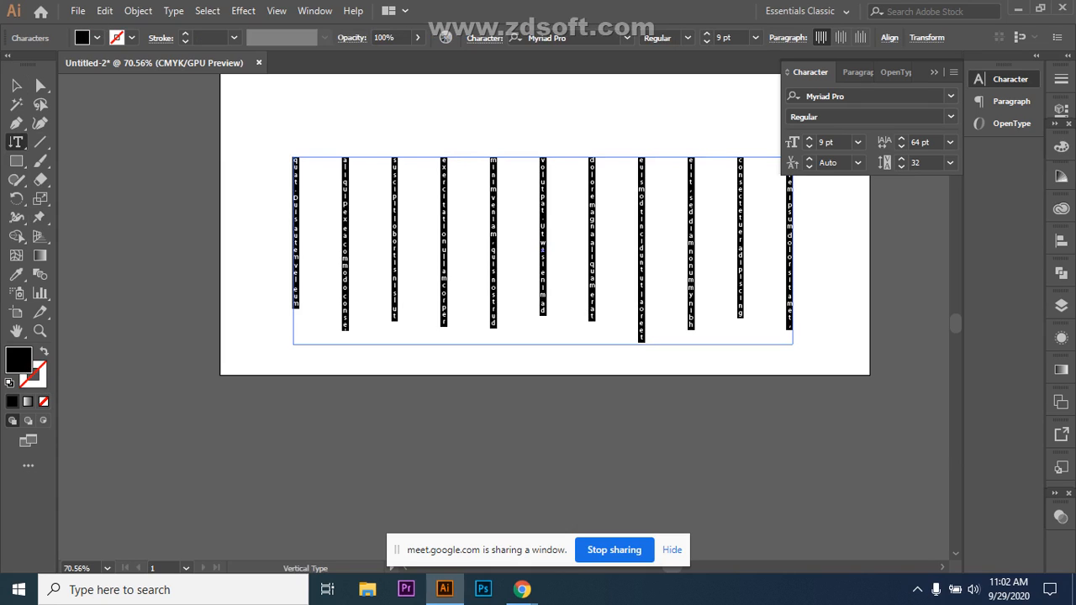
# - Delete the opening part of the vertical placeholder text in the rectangle, up to the word "euismod"
pyautogui.click(543, 250)
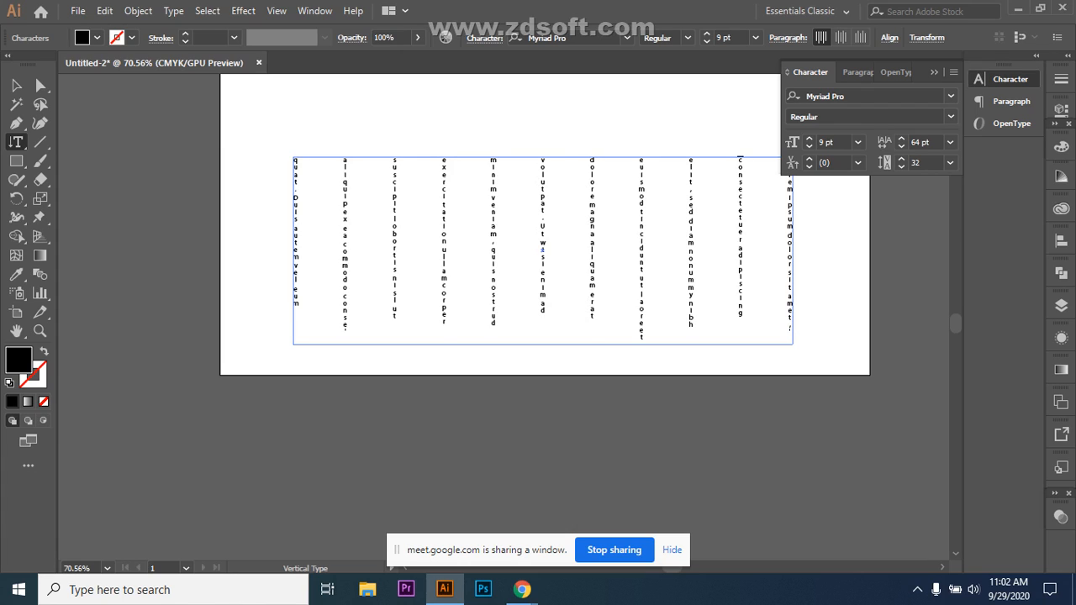
pyautogui.press('BackSpace')
pyautogui.press('BackSpace')
pyautogui.press('BackSpace')
pyautogui.press('BackSpace')
pyautogui.press('BackSpace')
pyautogui.press('BackSpace')
pyautogui.press('BackSpace')
pyautogui.press('BackSpace')
pyautogui.press('BackSpace')
pyautogui.press('BackSpace')
pyautogui.press('BackSpace')
pyautogui.press('BackSpace')
pyautogui.press('BackSpace')
pyautogui.press('BackSpace')
pyautogui.press('BackSpace')
pyautogui.press('BackSpace')
pyautogui.press('BackSpace')
pyautogui.press('BackSpace')
pyautogui.press('BackSpace')
pyautogui.press('BackSpace')
pyautogui.press('BackSpace')
pyautogui.press('BackSpace')
pyautogui.press('BackSpace')
pyautogui.press('BackSpace')
pyautogui.press('BackSpace')
pyautogui.press('BackSpace')
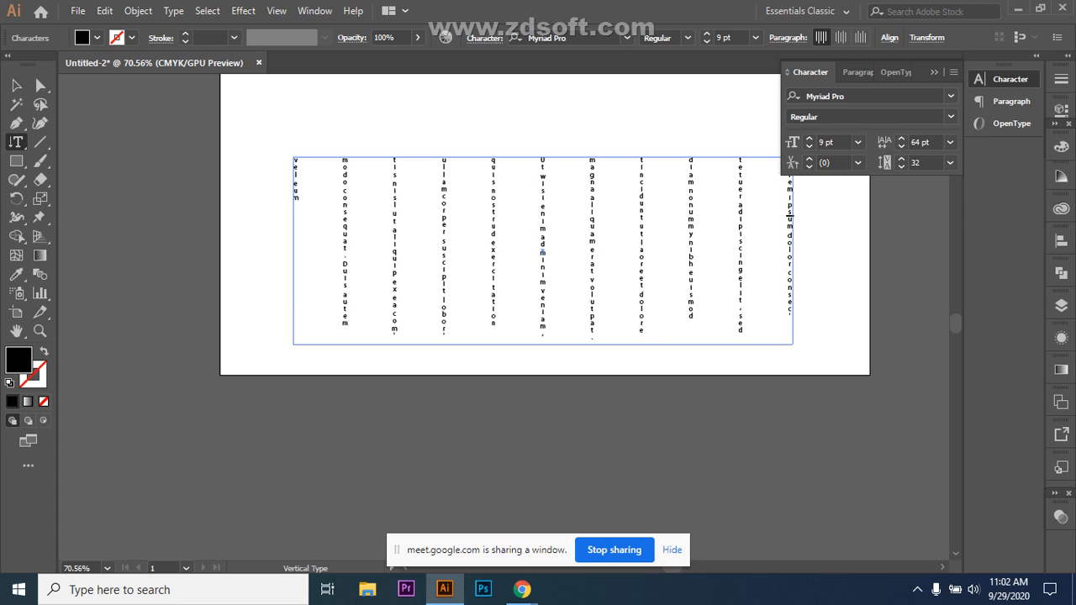
pyautogui.press('BackSpace')
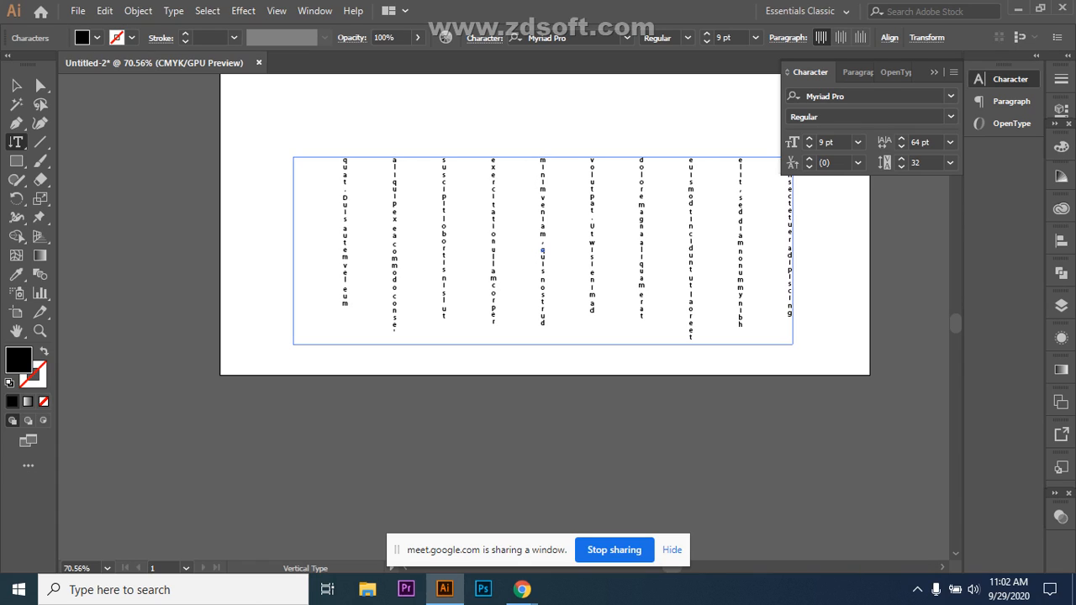
pyautogui.press('BackSpace')
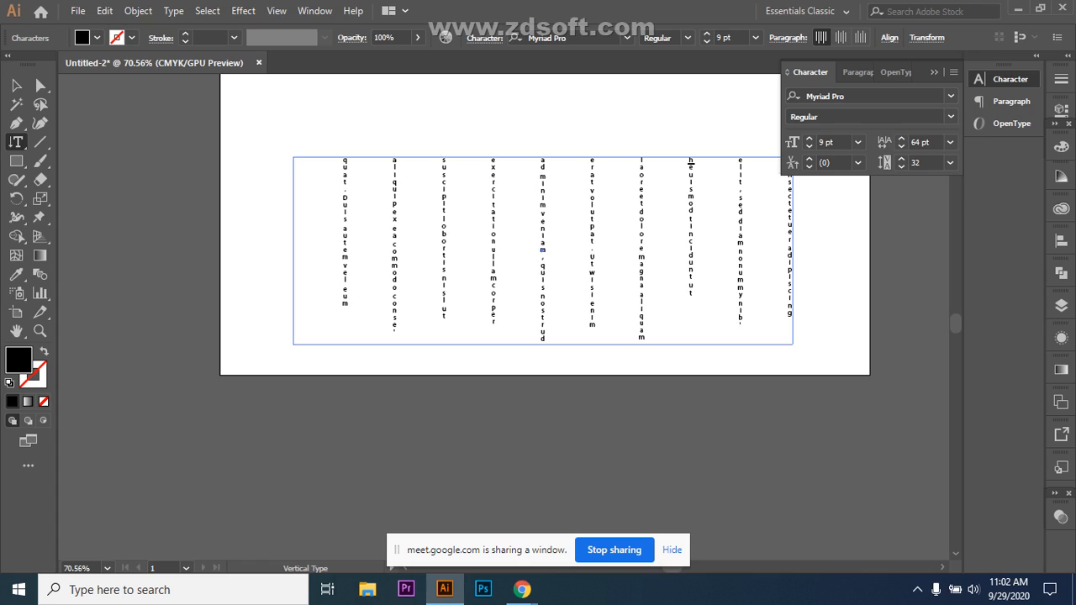
pyautogui.press('BackSpace')
pyautogui.press('BackSpace')
pyautogui.press('BackSpace')
pyautogui.press('BackSpace')
pyautogui.press('BackSpace')
pyautogui.press('BackSpace')
pyautogui.press('BackSpace')
pyautogui.press('BackSpace')
pyautogui.press('BackSpace')
pyautogui.press('BackSpace')
pyautogui.press('BackSpace')
pyautogui.press('BackSpace')
pyautogui.press('BackSpace')
pyautogui.press('BackSpace')
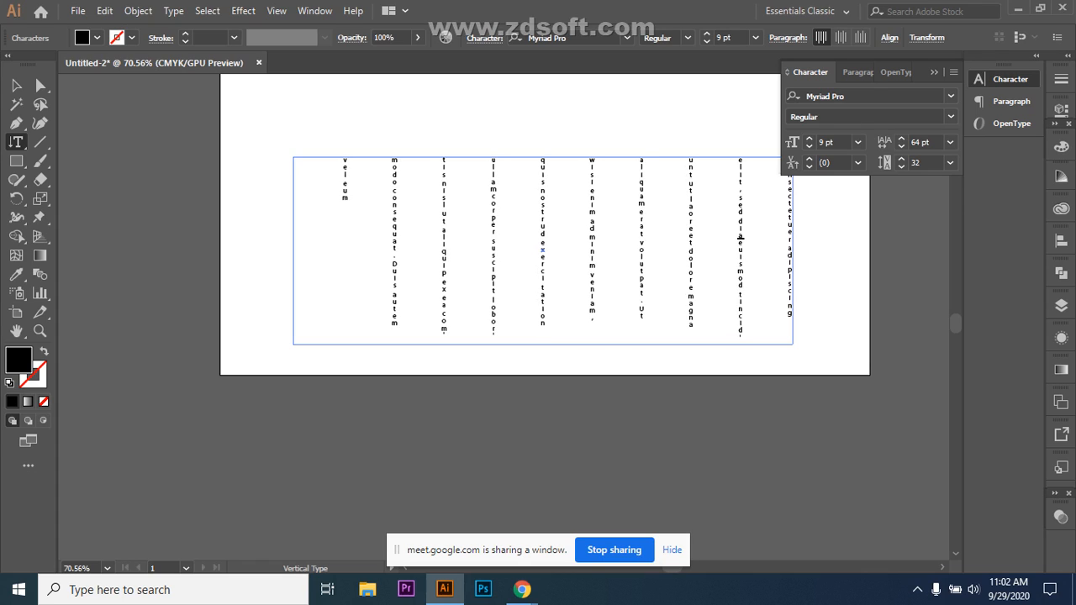
pyautogui.press('BackSpace')
pyautogui.press('BackSpace')
pyautogui.press('BackSpace')
pyautogui.press('BackSpace')
pyautogui.press('BackSpace')
pyautogui.press('BackSpace')
pyautogui.press('BackSpace')
pyautogui.press('BackSpace')
pyautogui.press('BackSpace')
pyautogui.press('BackSpace')
pyautogui.press('BackSpace')
pyautogui.press('BackSpace')
pyautogui.press('BackSpace')
pyautogui.press('BackSpace')
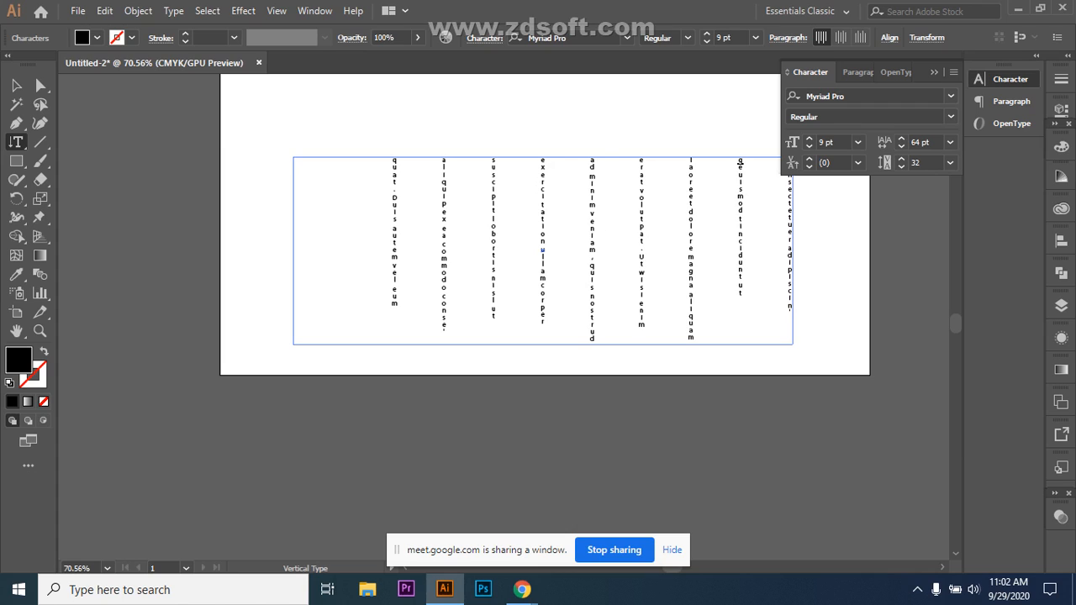
pyautogui.press('BackSpace')
pyautogui.press('BackSpace')
pyautogui.press('BackSpace')
pyautogui.press('BackSpace')
pyautogui.press('BackSpace')
pyautogui.press('BackSpace')
pyautogui.press('BackSpace')
pyautogui.press('BackSpace')
pyautogui.press('BackSpace')
pyautogui.press('BackSpace')
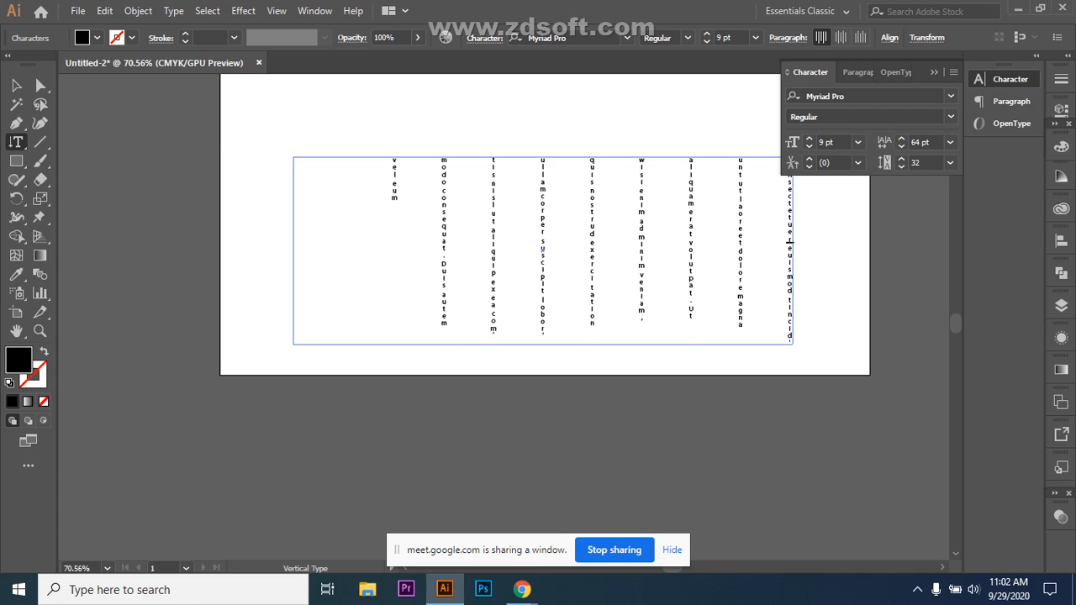
pyautogui.press('BackSpace')
pyautogui.press('BackSpace')
pyautogui.press('BackSpace')
pyautogui.press('BackSpace')
pyautogui.press('BackSpace')
pyautogui.press('BackSpace')
pyautogui.press('BackSpace')
pyautogui.press('BackSpace')
pyautogui.press('BackSpace')
pyautogui.press('BackSpace')
pyautogui.press('BackSpace')
pyautogui.press('BackSpace')
pyautogui.press('BackSpace')
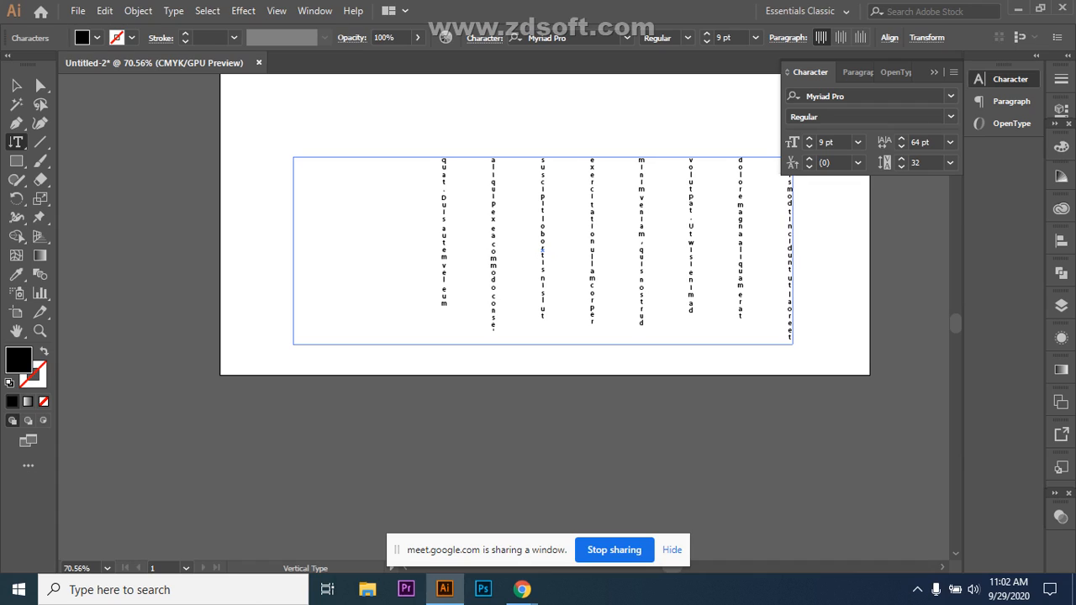
pyautogui.press('Escape')
# - Place a separate vertical point text with the Vertical Type tool near the artboard's lower-left corner, outside the text area
pyautogui.click(16, 142)
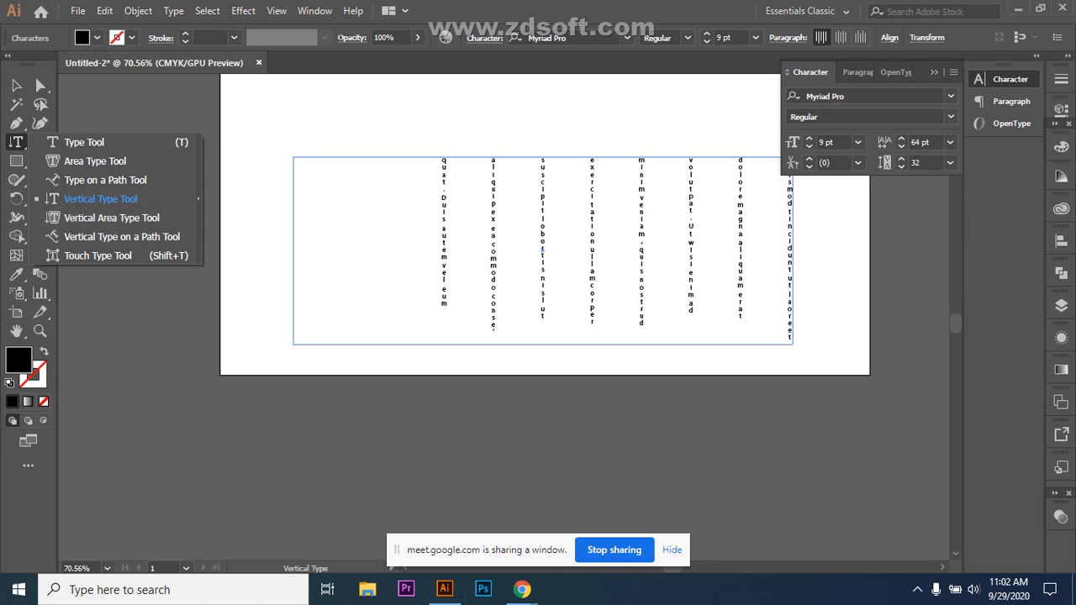
pyautogui.scroll(-1, 542, 252)
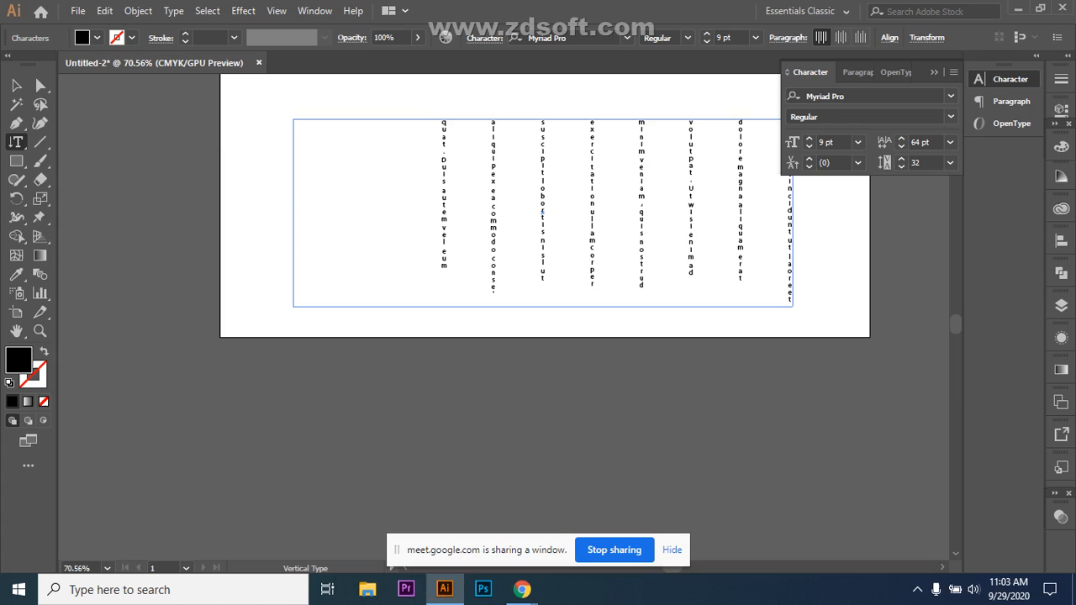
pyautogui.click(101, 199)
pyautogui.click(337, 404)
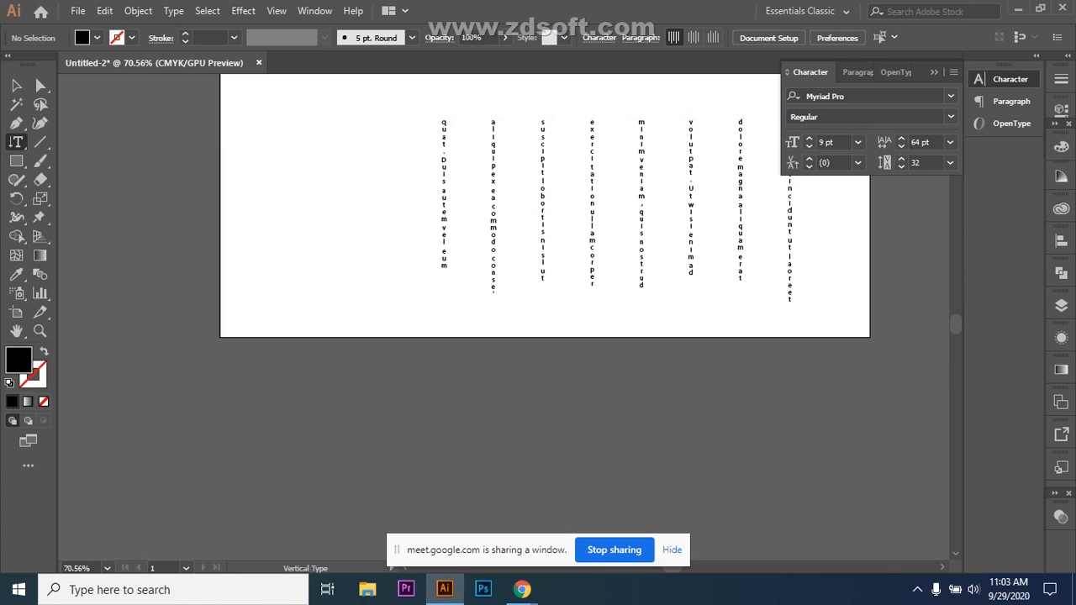
pyautogui.click(272, 281)
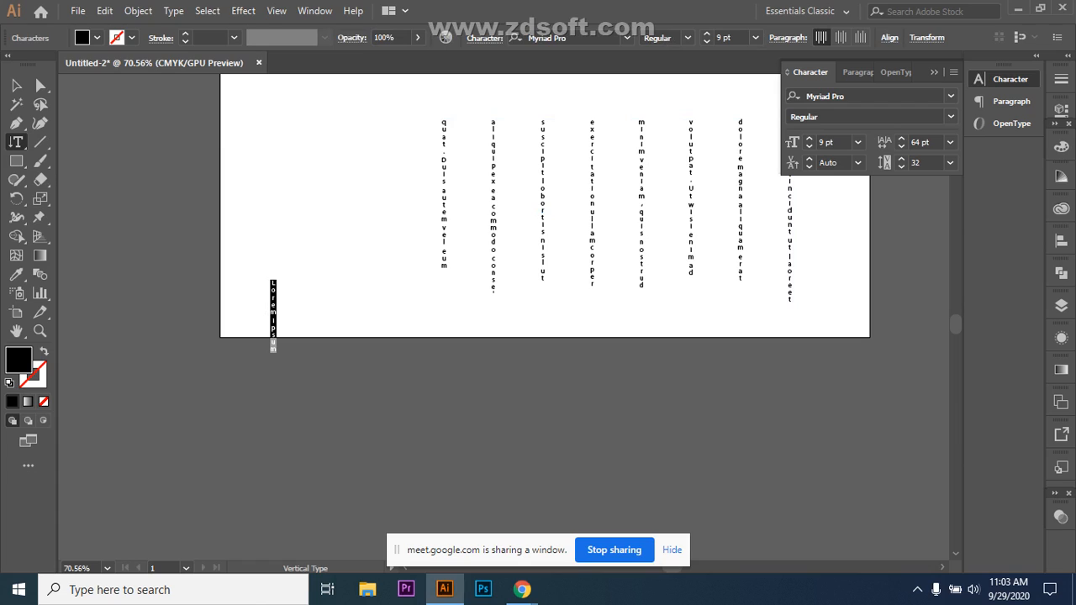
# - Finish the vertical point text by switching to the Vertical Type on a Path tool
pyautogui.click(16, 142)
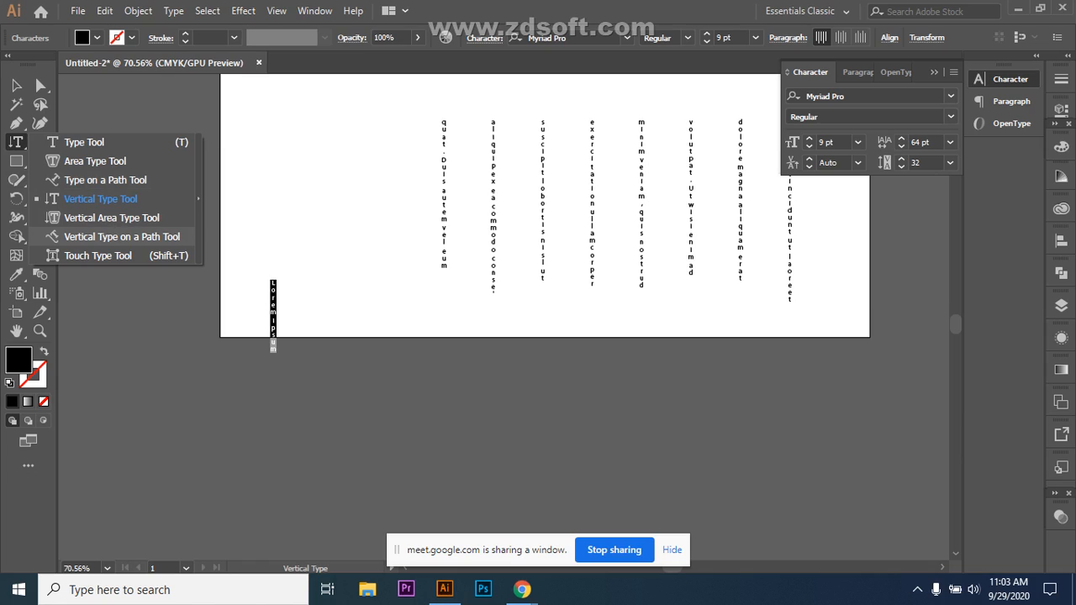
pyautogui.click(118, 236)
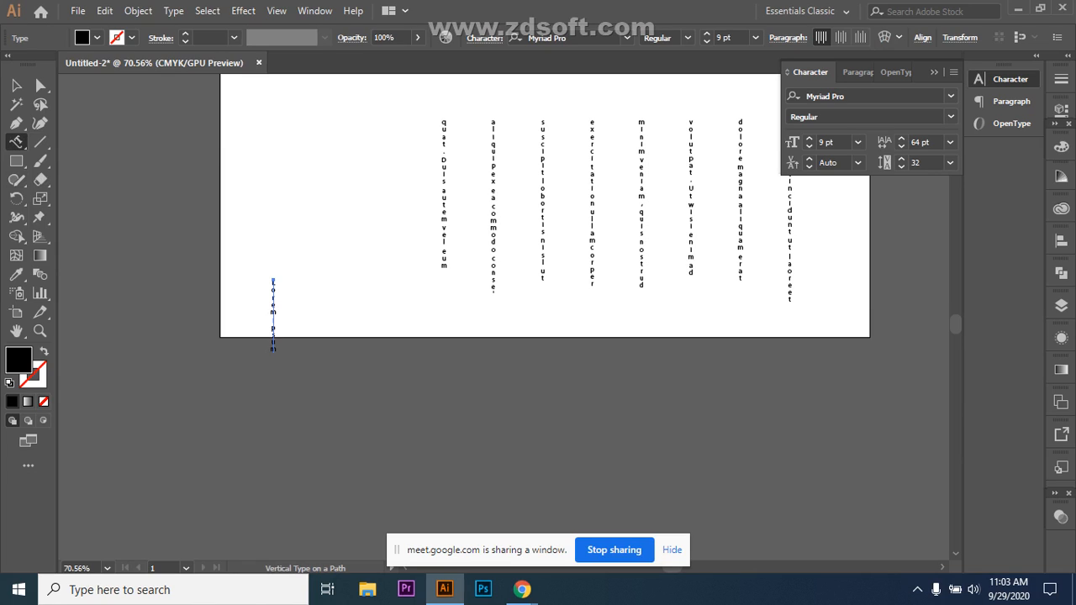
# - Draw a closed six-point polygon above the short vertical Lorem ipsum text with the Pen tool, and give it a black stroke and no fill
pyautogui.press('p')
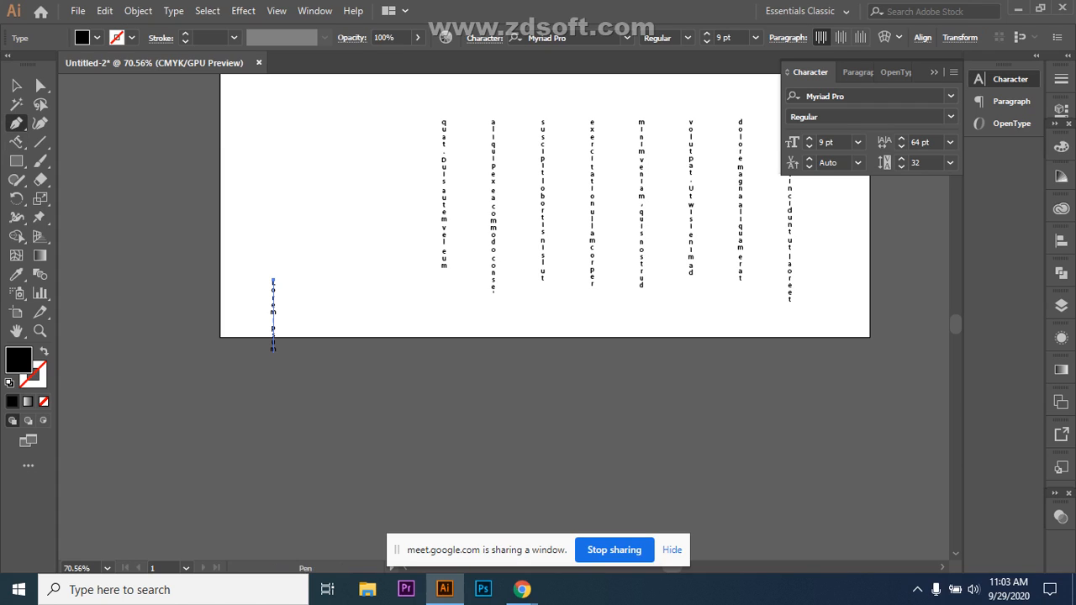
pyautogui.click(273, 171)
pyautogui.click(336, 142)
pyautogui.click(396, 191)
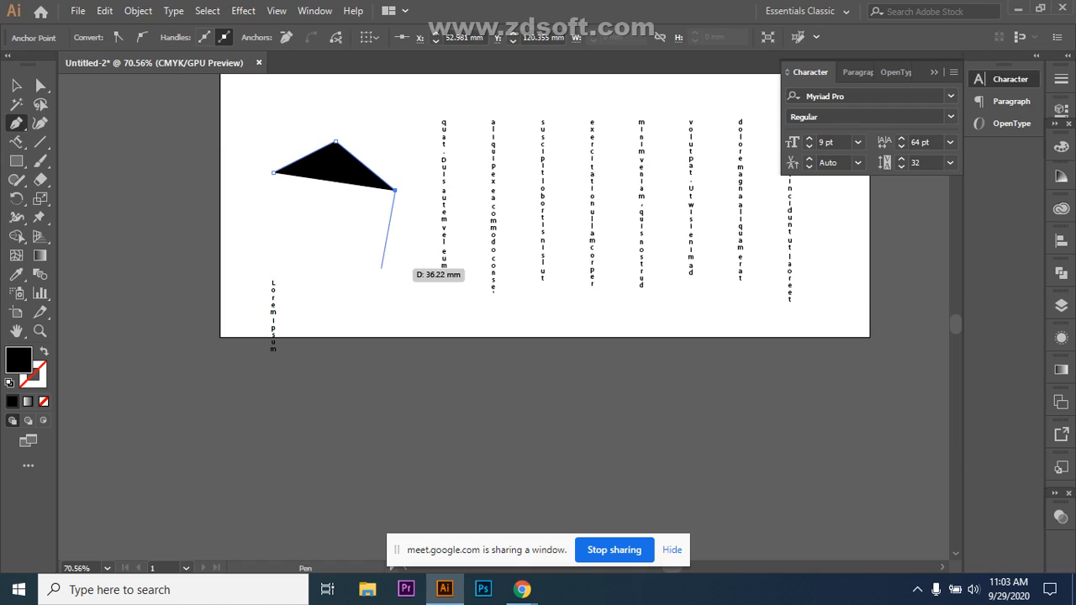
pyautogui.click(381, 267)
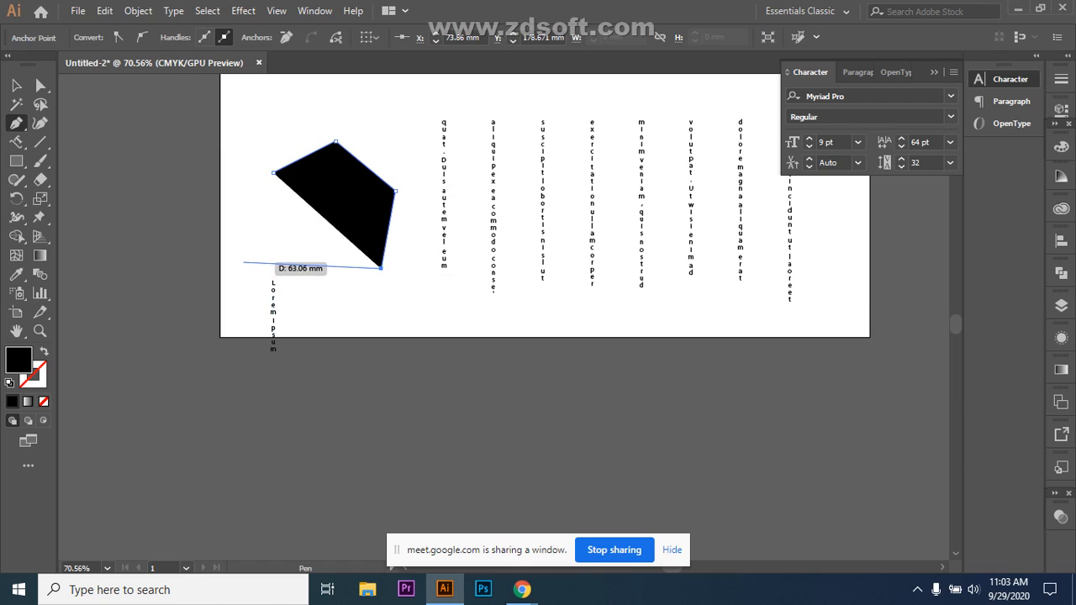
pyautogui.click(243, 266)
pyautogui.click(163, 190)
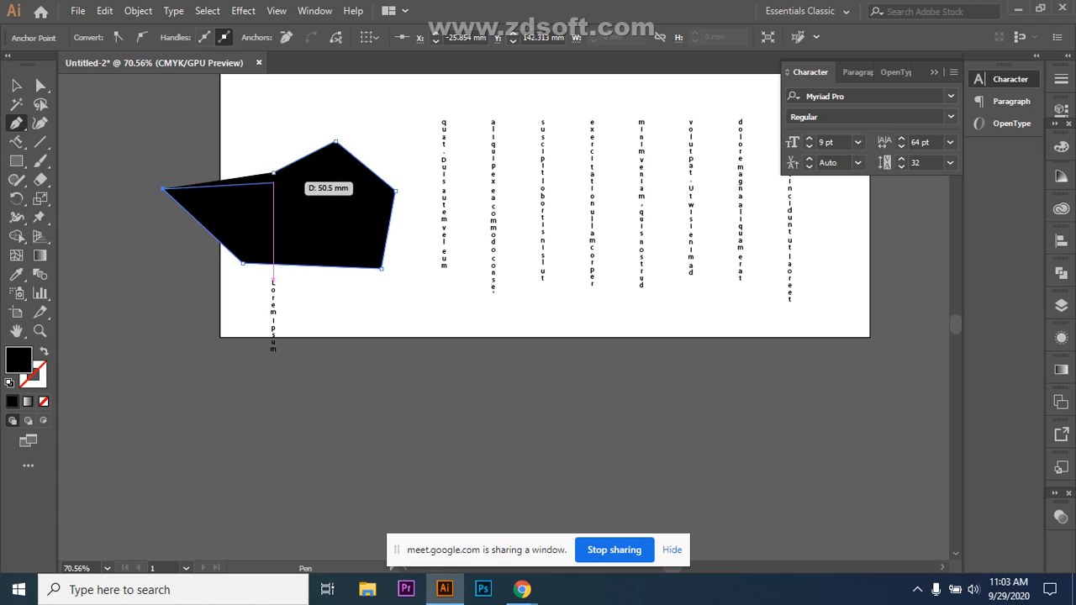
pyautogui.click(273, 171)
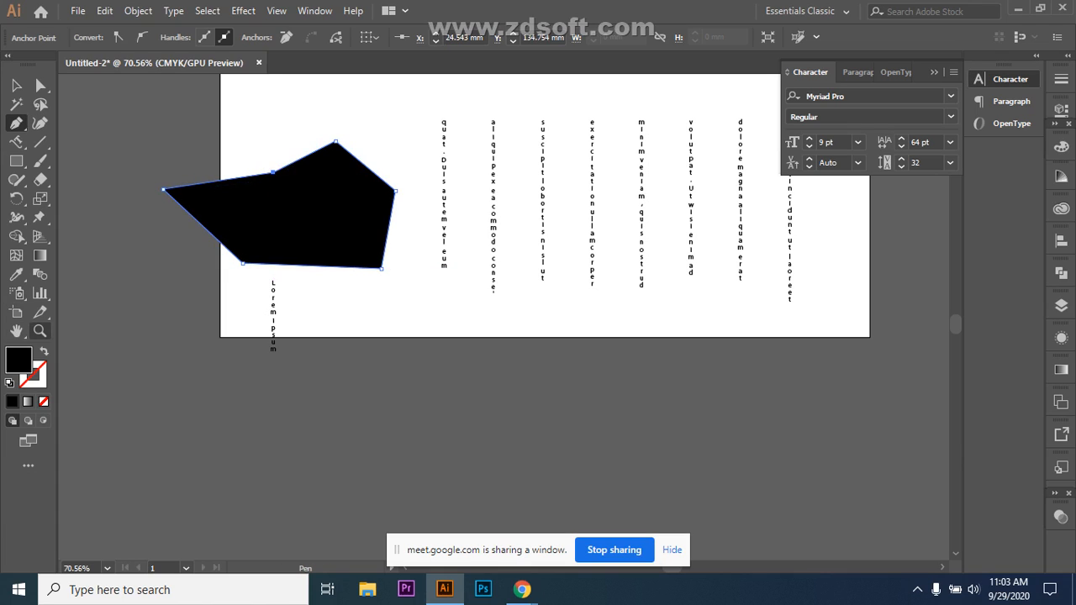
pyautogui.hotkey('shift', 'x')
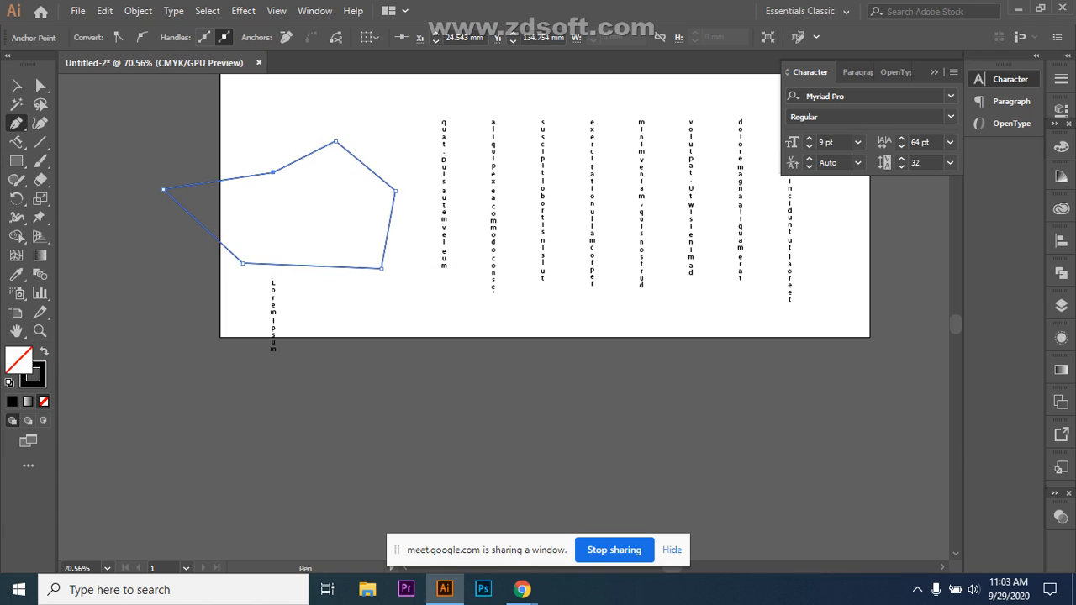
# - Place vertical type on the polygon's path, starting on its upper edge, using the Vertical Type on a Path tool
pyautogui.rightClick(16, 141)
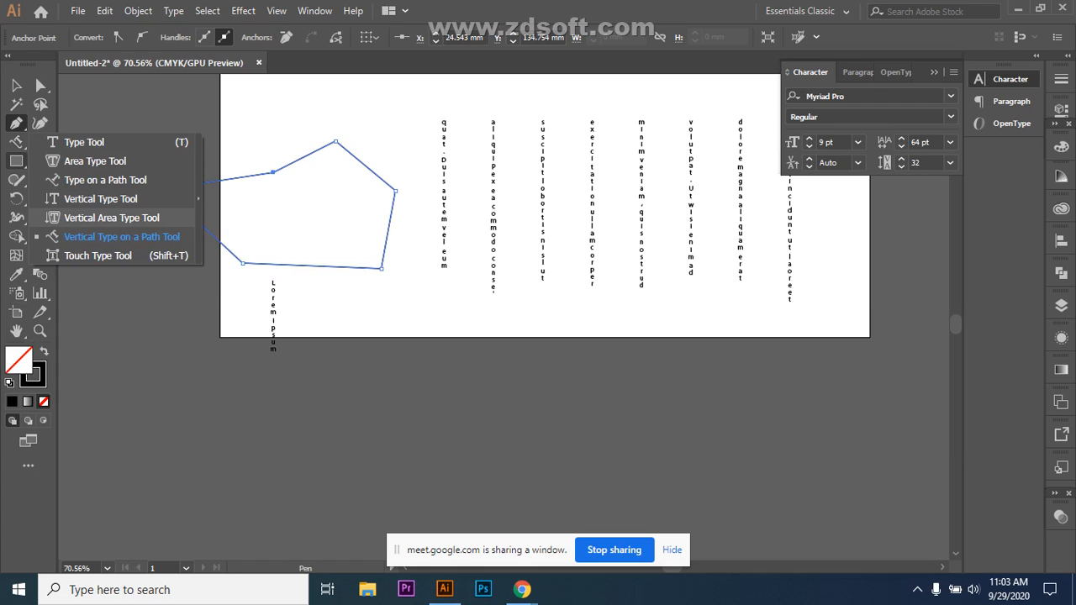
pyautogui.click(118, 236)
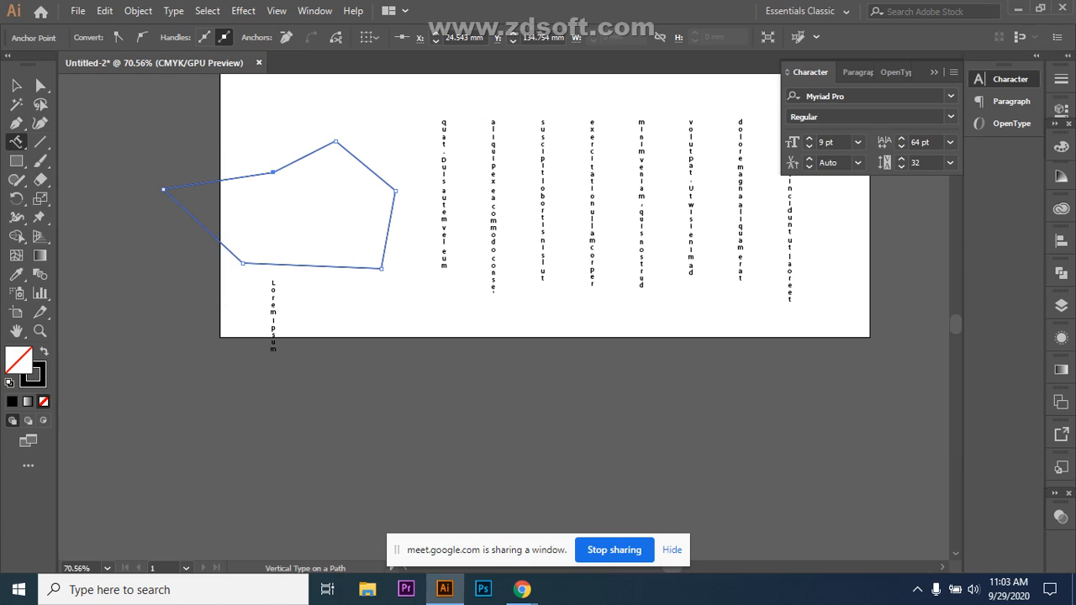
pyautogui.click(257, 174)
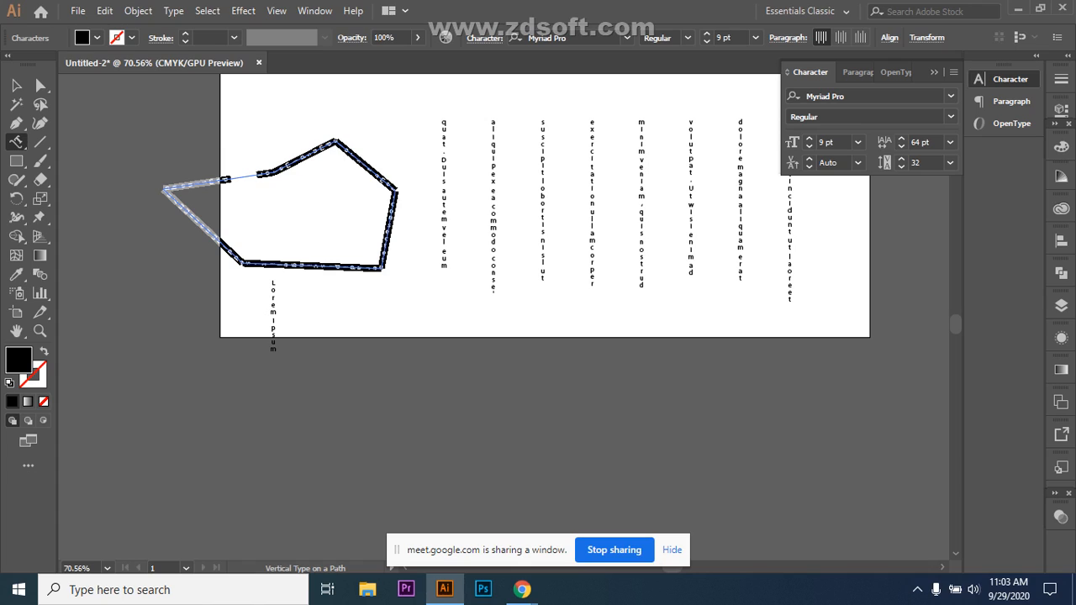
# - Delete the placeholder text on the polygon's path and fill the path with repeated "lkjh" text
pyautogui.click(259, 174)
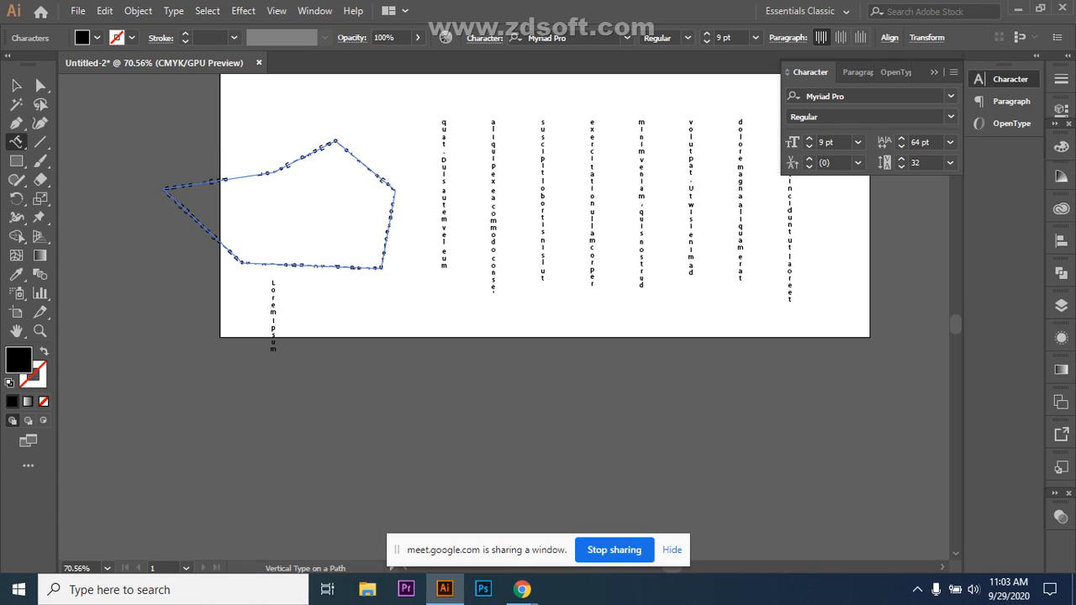
pyautogui.press('BackSpace')
pyautogui.press('Delete')
pyautogui.press('Delete')
pyautogui.press('Delete')
pyautogui.press('Delete')
pyautogui.press('Delete')
pyautogui.press('Delete')
pyautogui.press('Delete')
pyautogui.press('Delete')
pyautogui.press('Delete')
pyautogui.press('Delete')
pyautogui.press('Delete')
pyautogui.press('Delete')
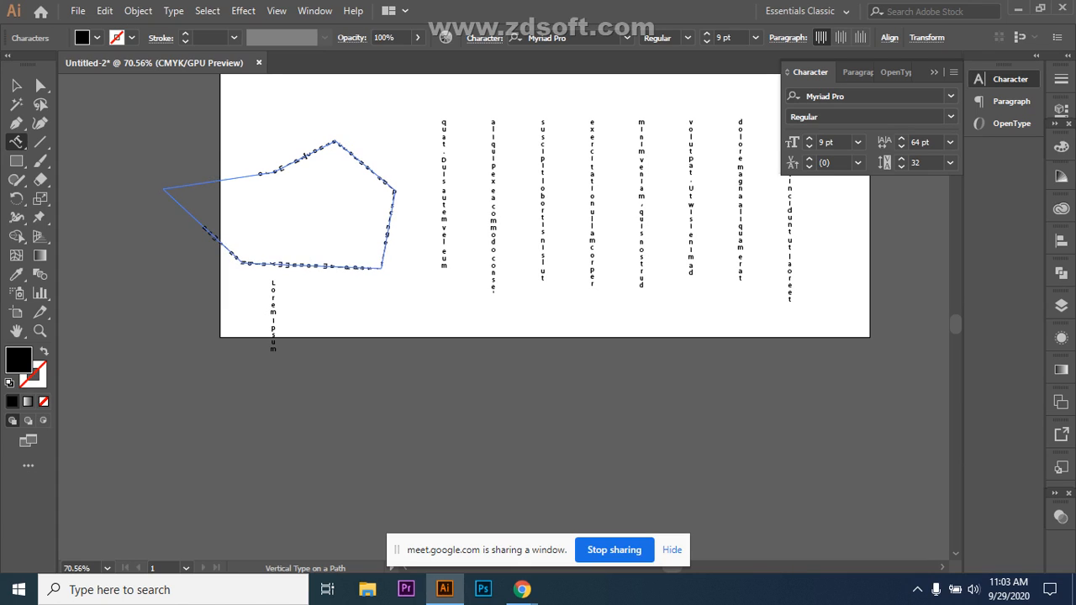
pyautogui.press('Delete')
pyautogui.press('Delete')
pyautogui.press('Delete')
pyautogui.press('Delete')
pyautogui.press('Delete')
pyautogui.press('Delete')
pyautogui.press('Delete')
pyautogui.press('Delete')
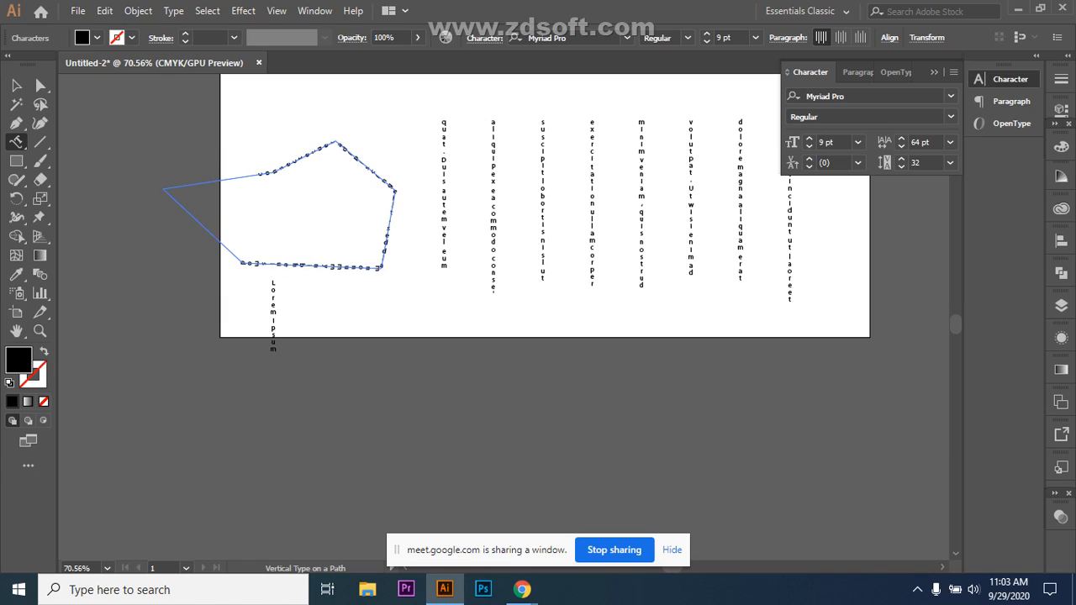
pyautogui.press('Delete')
pyautogui.press('Delete')
pyautogui.press('Delete')
pyautogui.press('Delete')
pyautogui.press('Delete')
pyautogui.press('Delete')
pyautogui.press('Delete')
pyautogui.press('Delete')
pyautogui.press('Delete')
pyautogui.press('Delete')
pyautogui.press('Delete')
pyautogui.press('Delete')
pyautogui.press('Delete')
pyautogui.press('Delete')
pyautogui.press('Delete')
pyautogui.press('Delete')
pyautogui.press('Delete')
pyautogui.press('Delete')
pyautogui.press('Delete')
pyautogui.press('Delete')
pyautogui.press('Delete')
pyautogui.press('Delete')
pyautogui.press('Delete')
pyautogui.press('Delete')
pyautogui.press('Delete')
pyautogui.press('Delete')
pyautogui.press('Delete')
pyautogui.press('Delete')
pyautogui.press('Delete')
pyautogui.press('Delete')
pyautogui.press('Delete')
pyautogui.press('Delete')
pyautogui.press('Delete')
pyautogui.press('Delete')
pyautogui.press('Delete')
pyautogui.press('Delete')
pyautogui.press('Delete')
pyautogui.press('Delete')
pyautogui.write('lkjhlkjhlkjhlkjhlkjhlkjhlkjhlkjhlkjhlkjhlkjhlkjh')
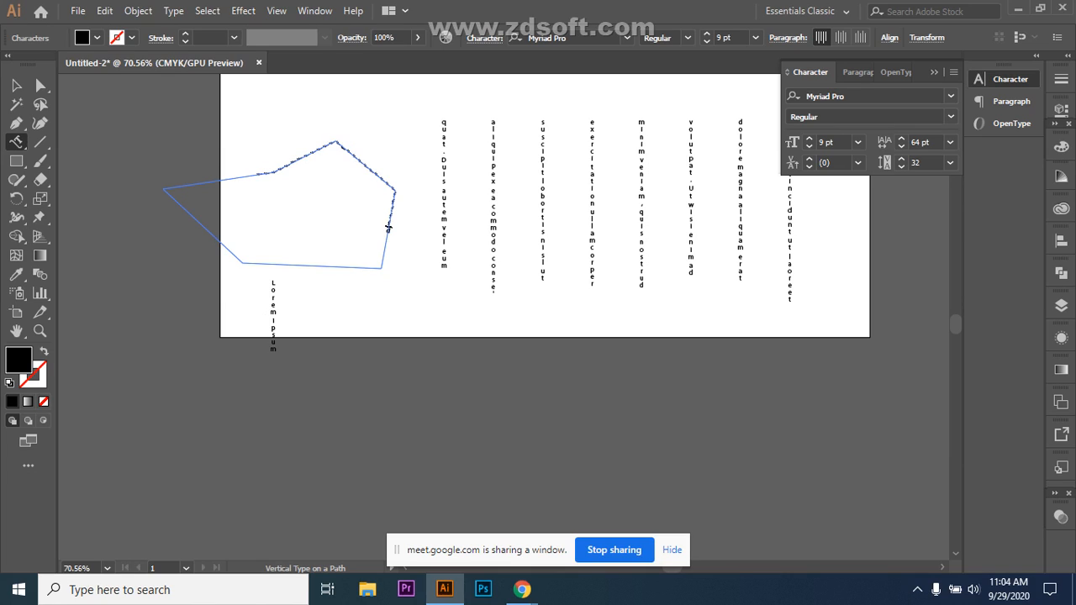
pyautogui.write('lkjhlkjhlkjhlkjhlkjhlkjhlkjhlkjh')
# - Set the text alignment to centred and the font size to 18 pt, and return to the Selection tool
pyautogui.click(840, 37)
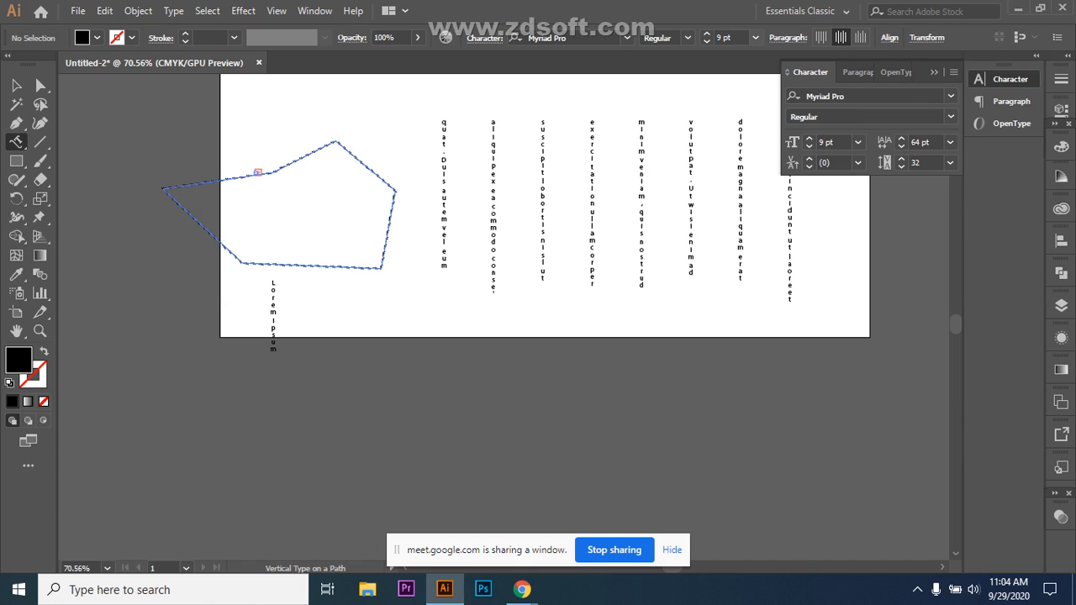
pyautogui.click(755, 37)
pyautogui.click(777, 213)
pyautogui.click(16, 85)
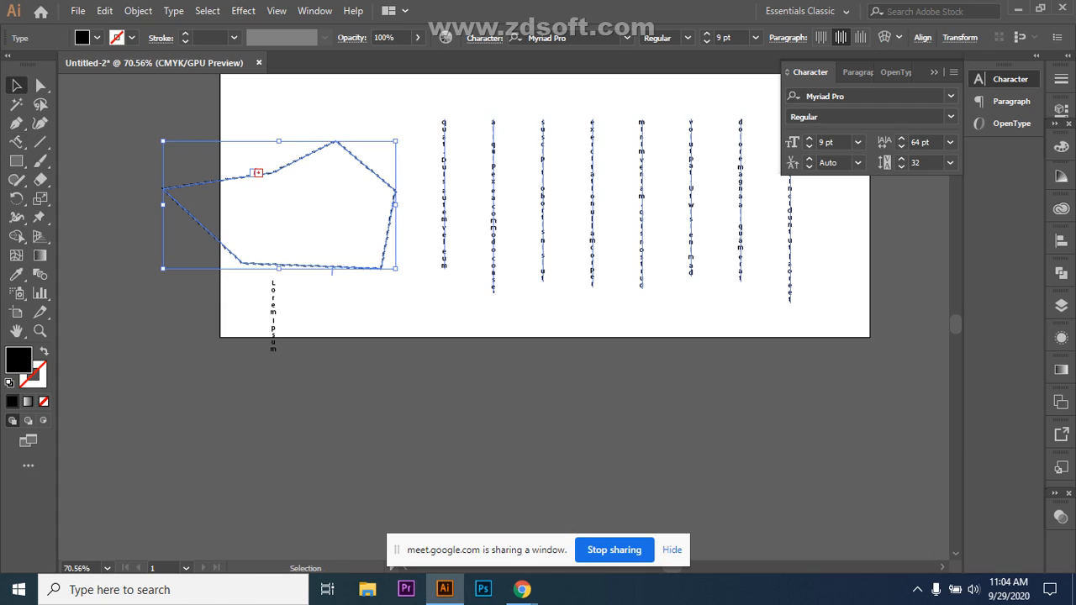
pyautogui.click(755, 37)
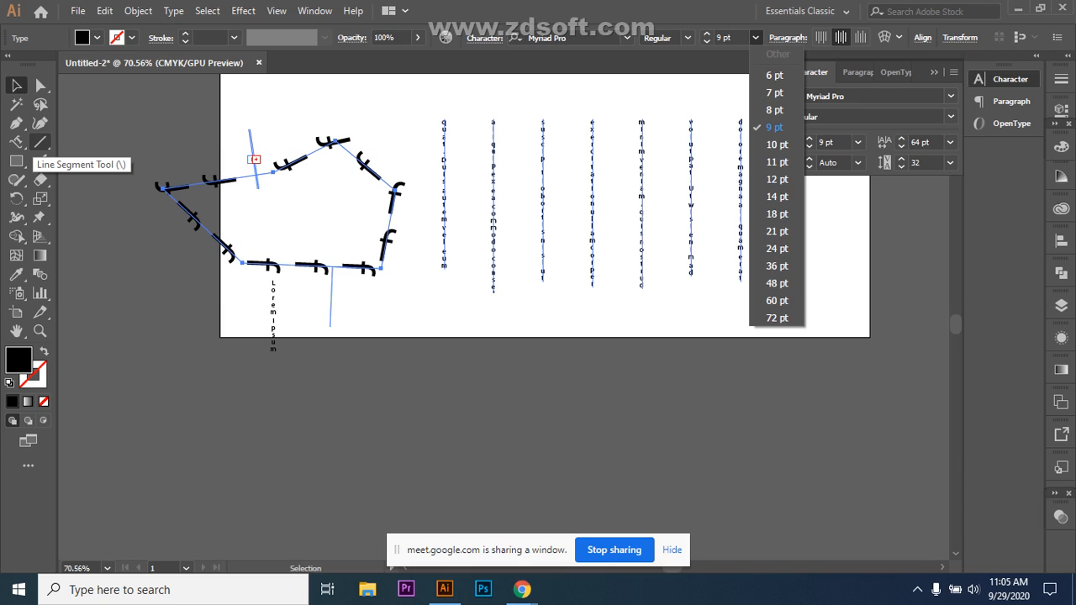
pyautogui.click(17, 141)
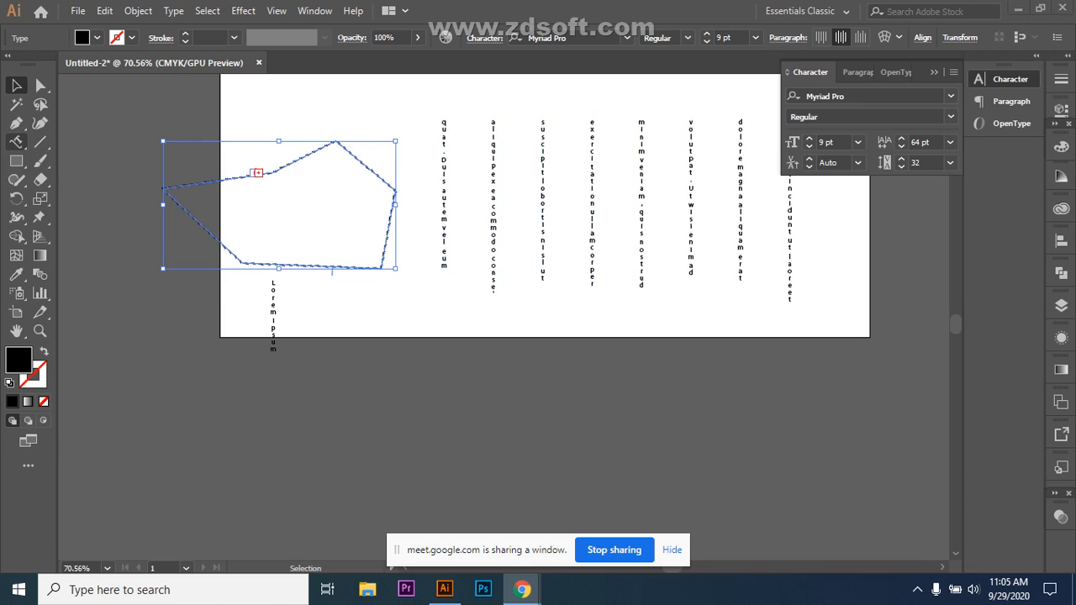
pyautogui.rightClick(16, 142)
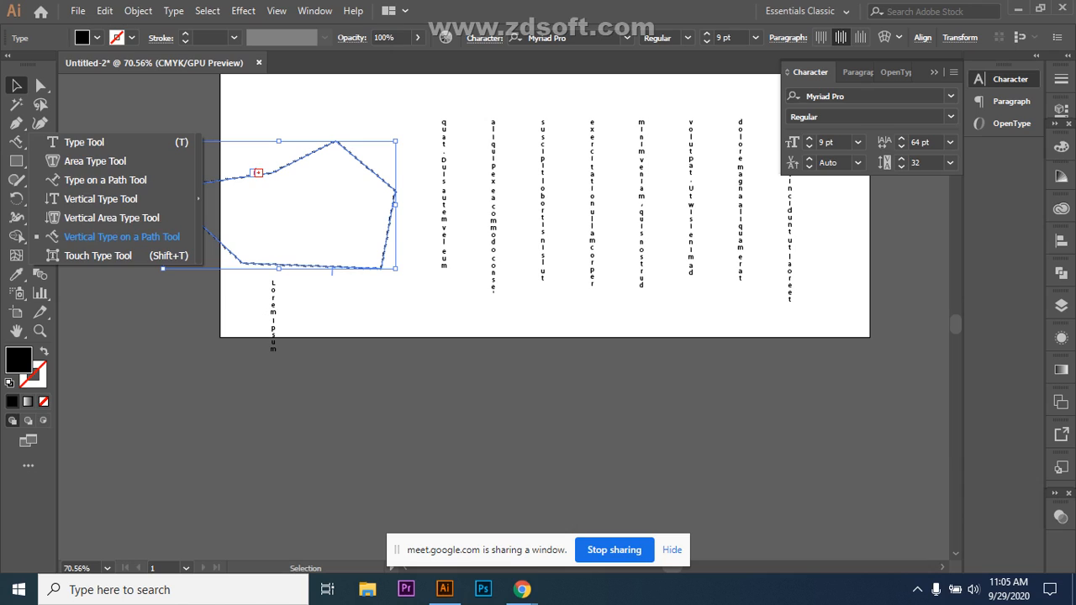
pyautogui.click(522, 590)
pyautogui.hotkey('alt', 'Tab')
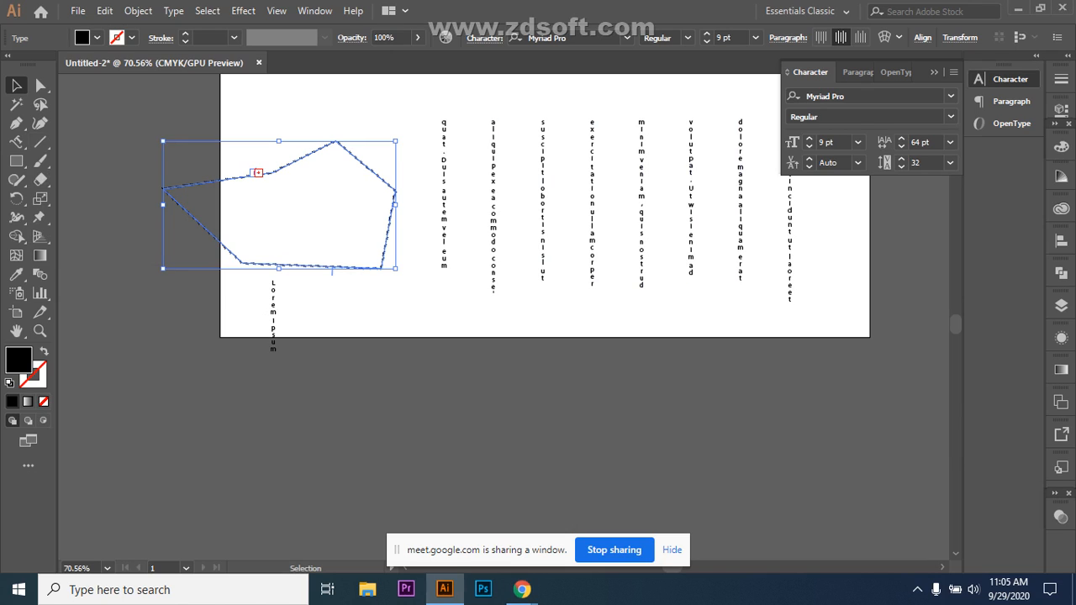
# - Delete the polygon path text, the vertical text columns and the short vertical Lorem ipsum text
pyautogui.press('Delete')
pyautogui.moveTo(359, 126); pyautogui.dragTo(765, 322)
pyautogui.press('Delete')
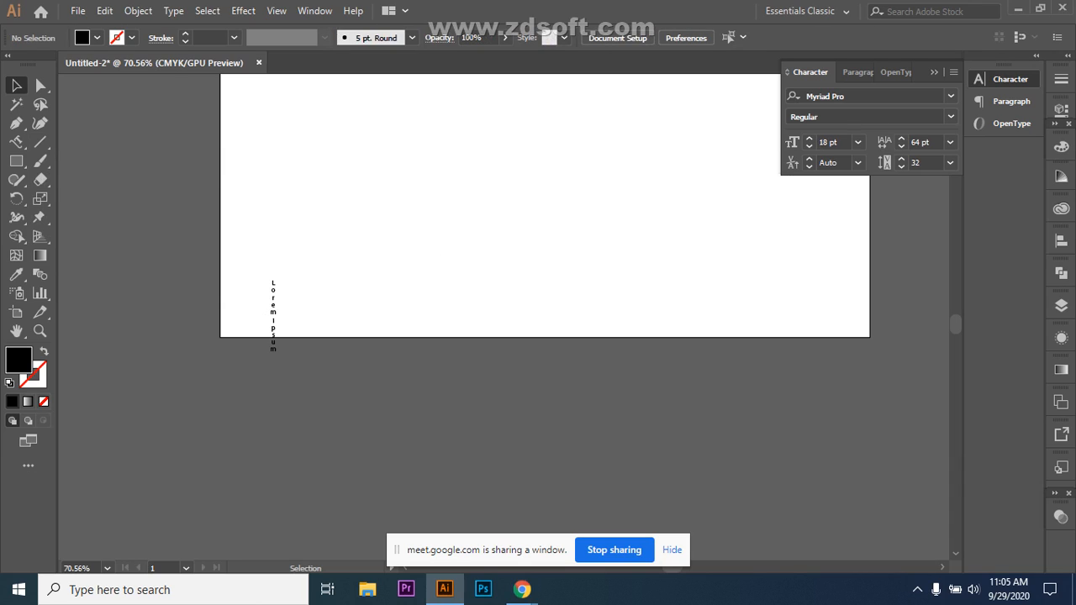
pyautogui.moveTo(249, 211); pyautogui.dragTo(290, 357)
pyautogui.press('Delete')
# - Delete the large and small horizontal Lorem ipsum texts near the artboard's upper edge
pyautogui.scroll(5, 505, 315)
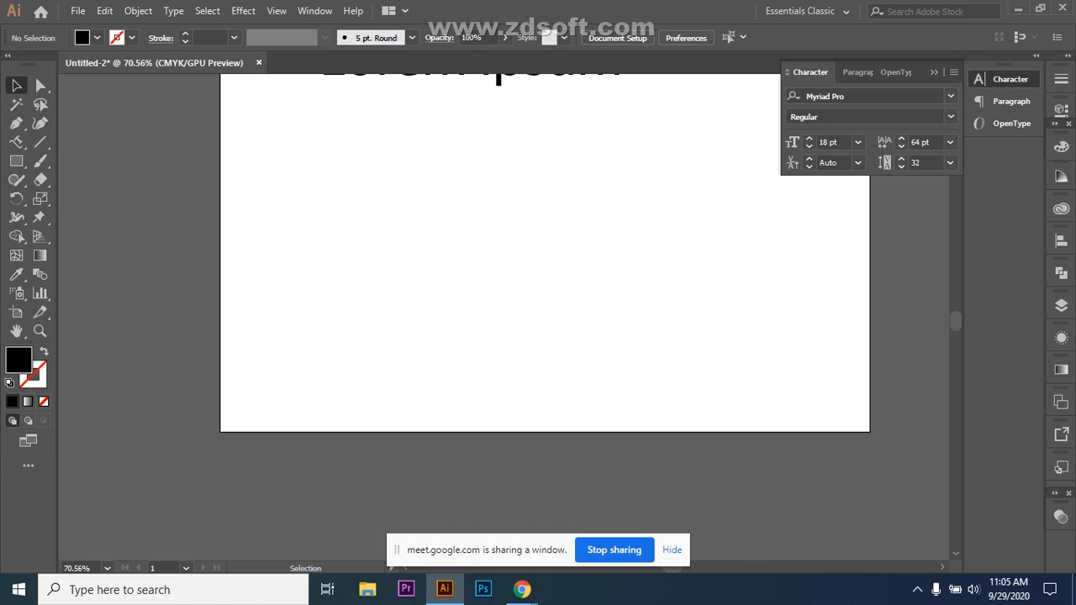
pyautogui.scroll(3, 544, 316)
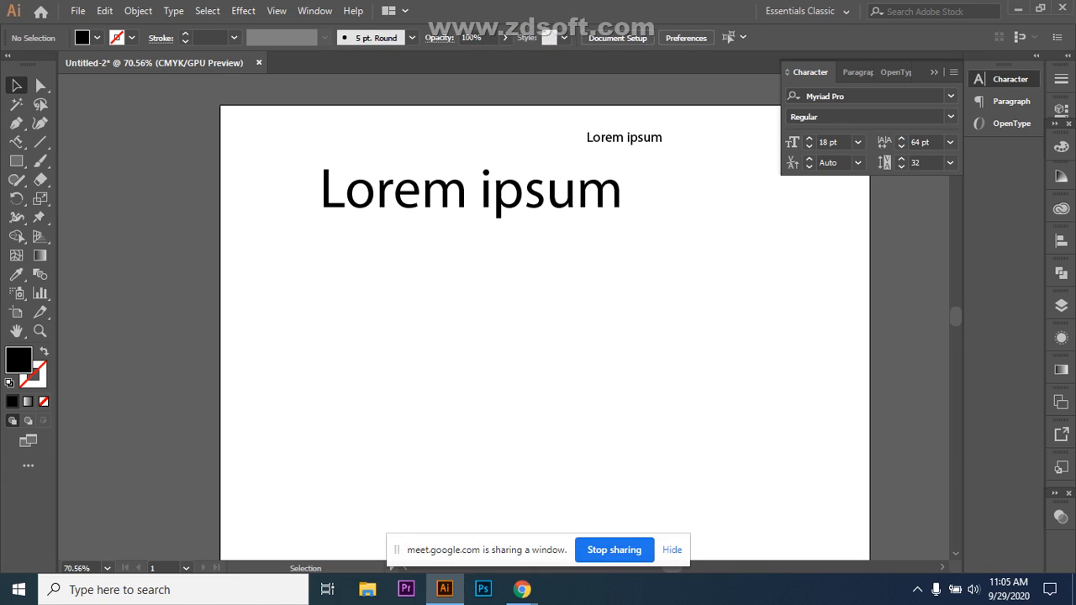
pyautogui.moveTo(375, 233); pyautogui.dragTo(607, 134)
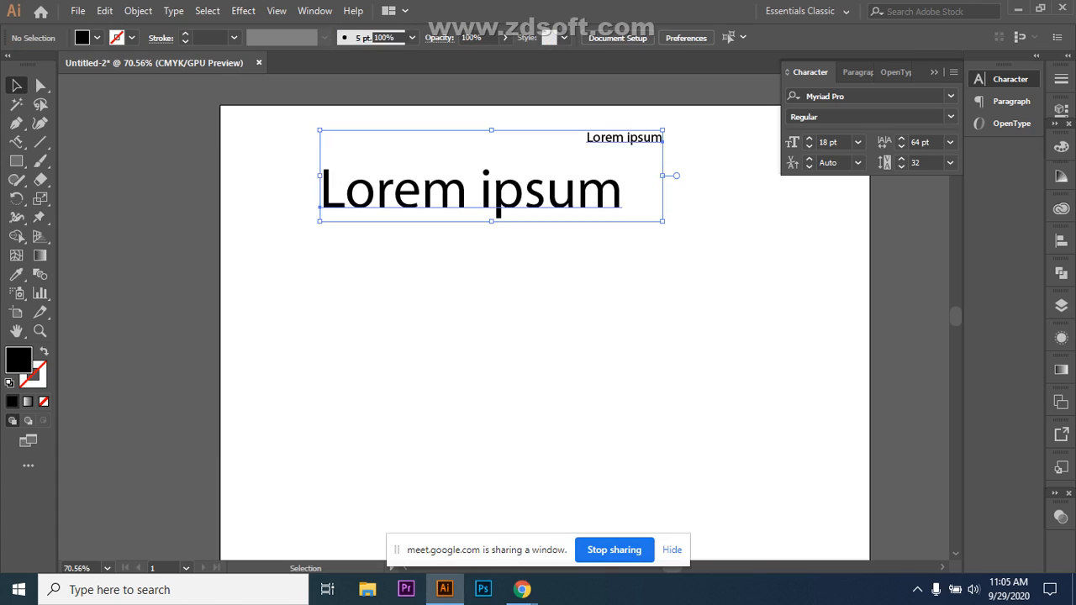
pyautogui.press('Delete')
# - Collapse the floating Character panel and add point text reading "h2so4" on the empty artboard with the Type tool
pyautogui.hotkey('ctrl', '1')
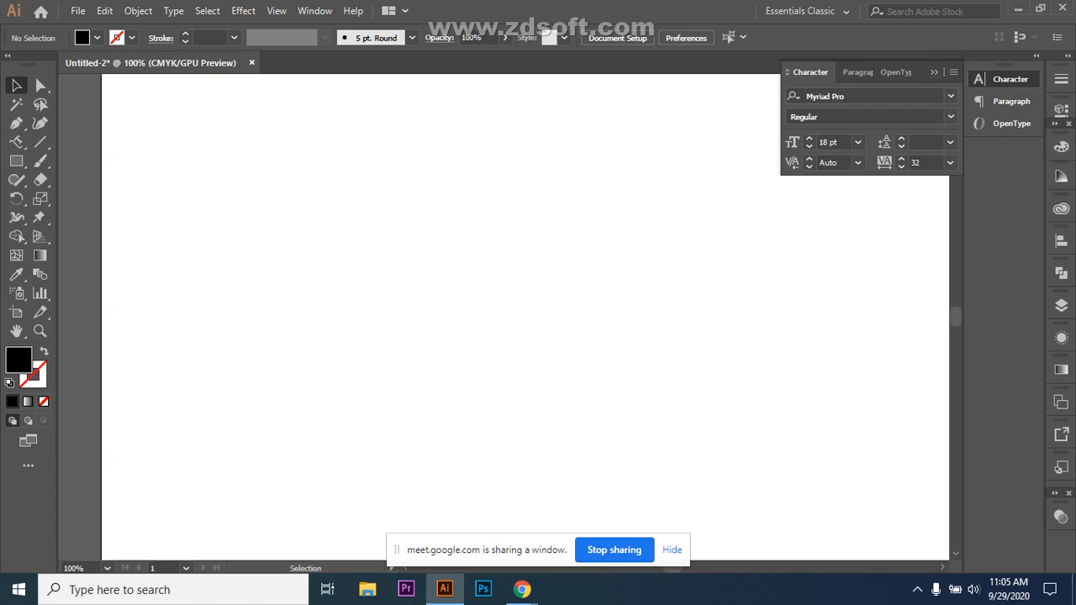
pyautogui.click(934, 72)
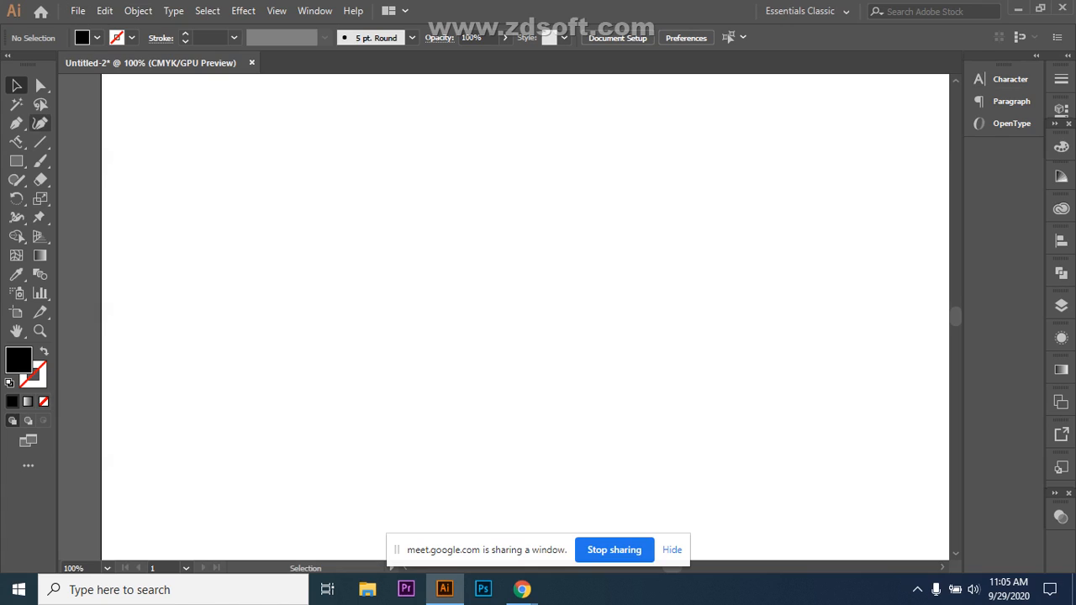
pyautogui.moveTo(16, 141); pyautogui.dragTo(93, 139)
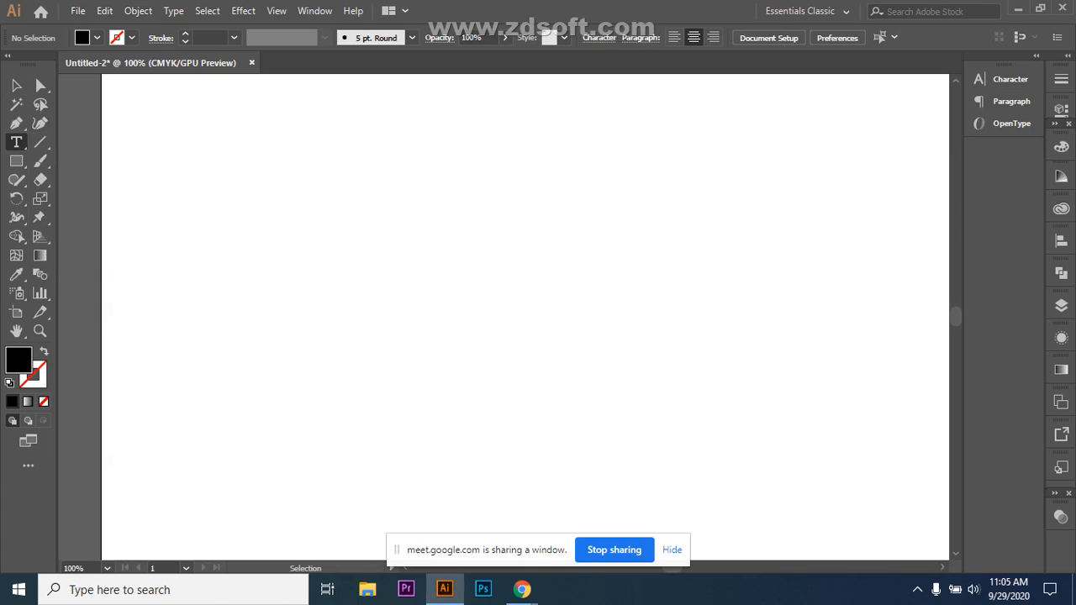
pyautogui.click(317, 250)
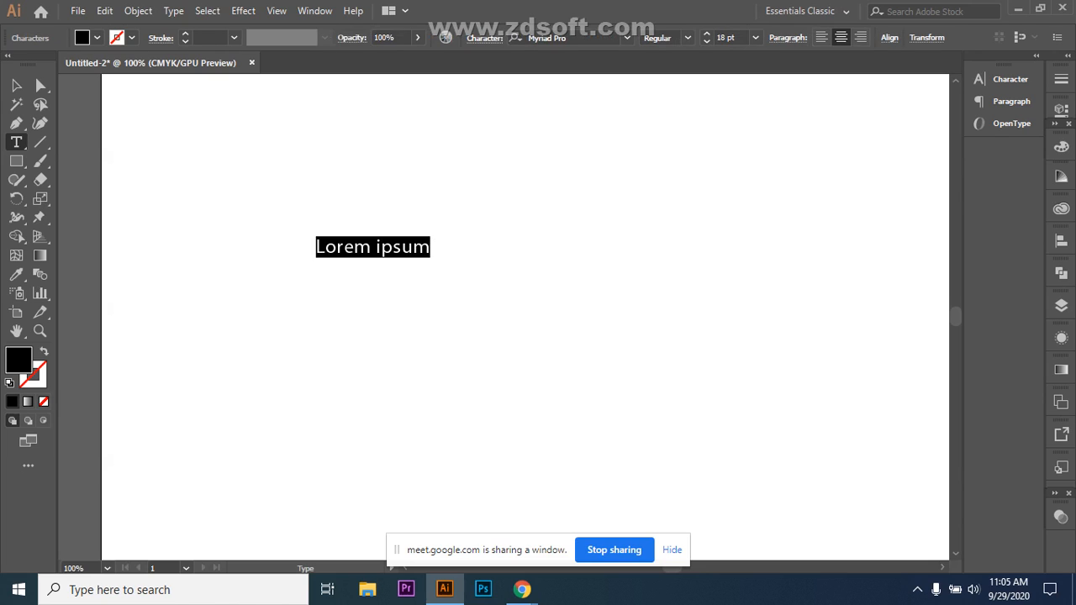
pyautogui.press('BackSpace')
pyautogui.write('h2')
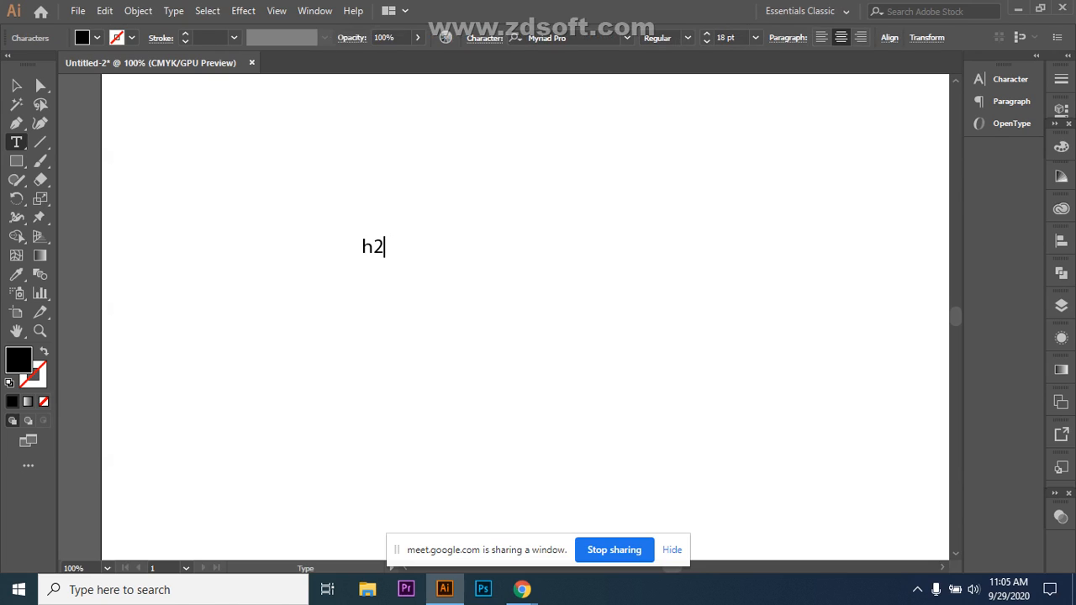
pyautogui.write('so4')
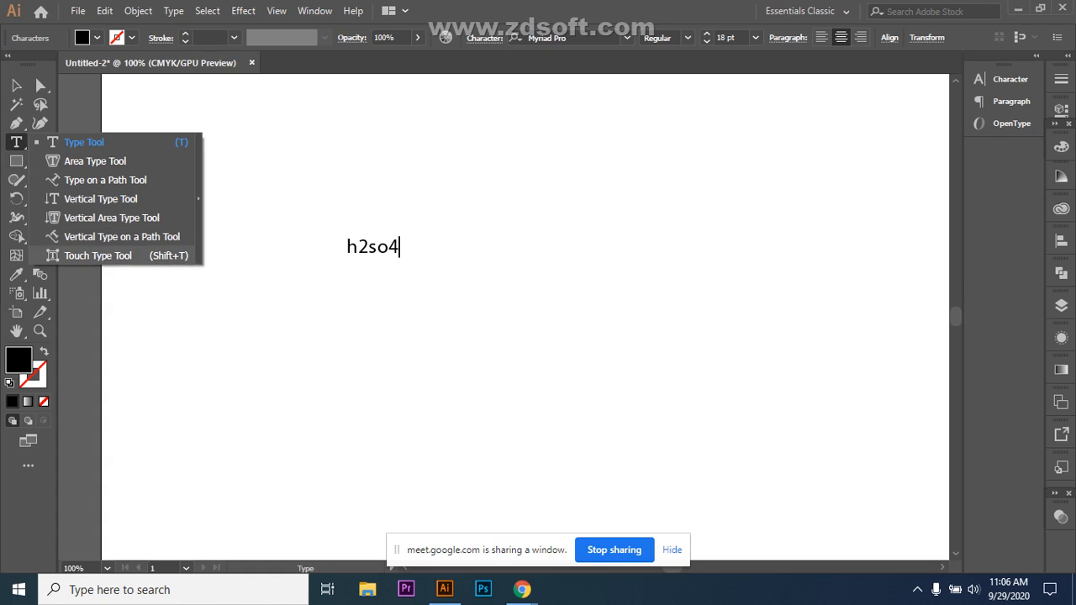
# - Select the letter h of "h2so4" with the Touch Type tool and set its font size to 60 pt
pyautogui.click(84, 254)
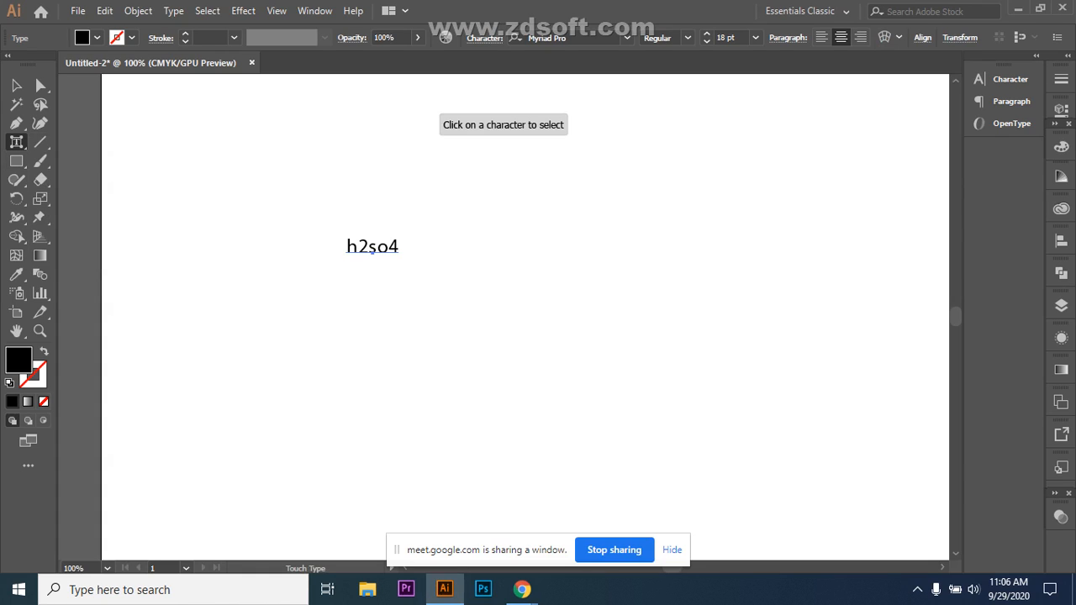
pyautogui.click(352, 247)
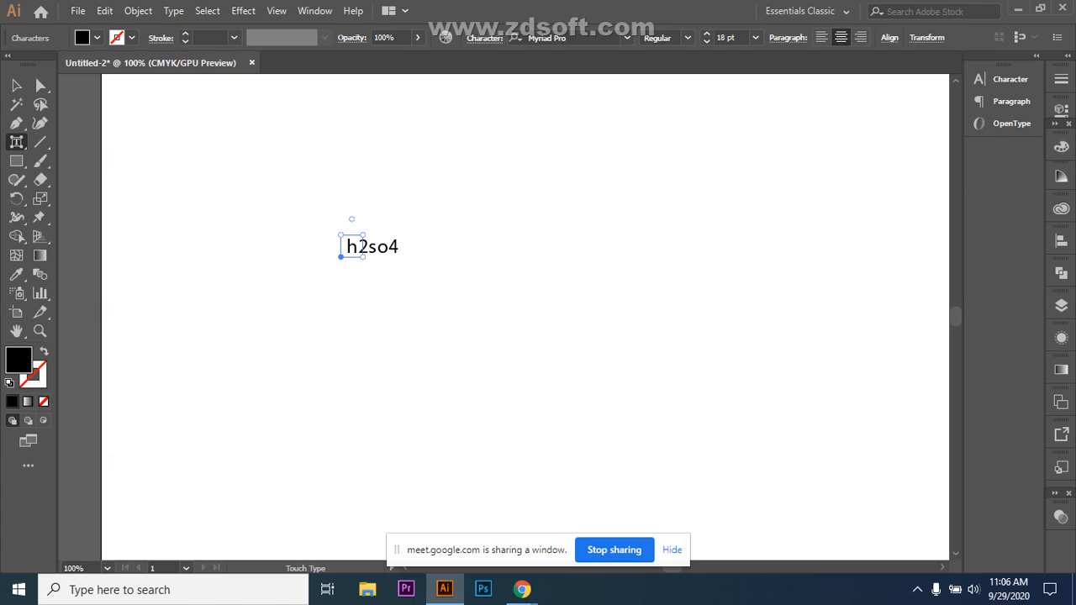
pyautogui.click(755, 37)
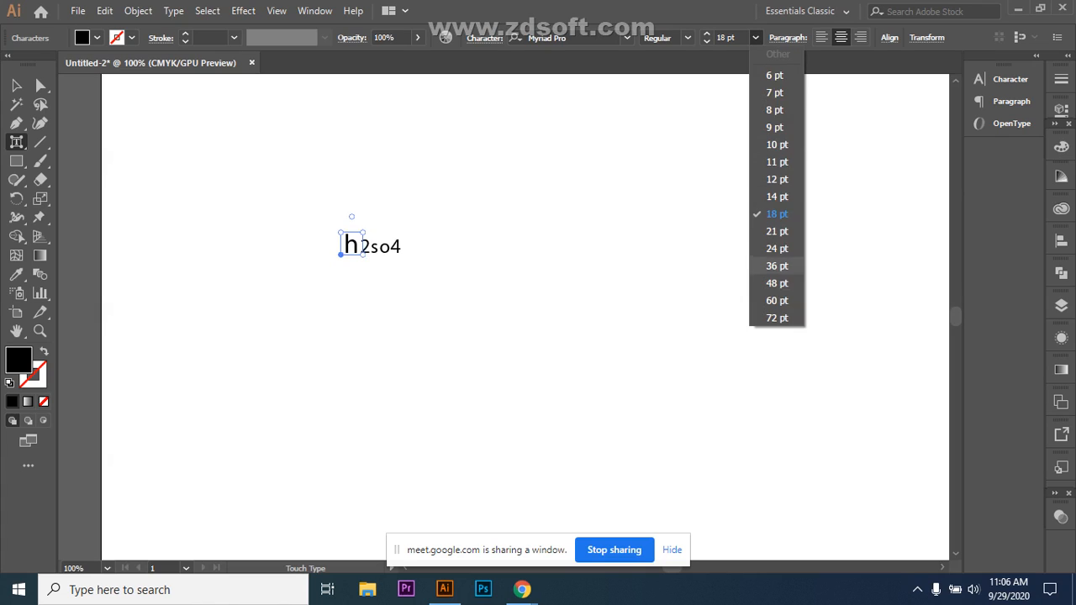
pyautogui.click(776, 300)
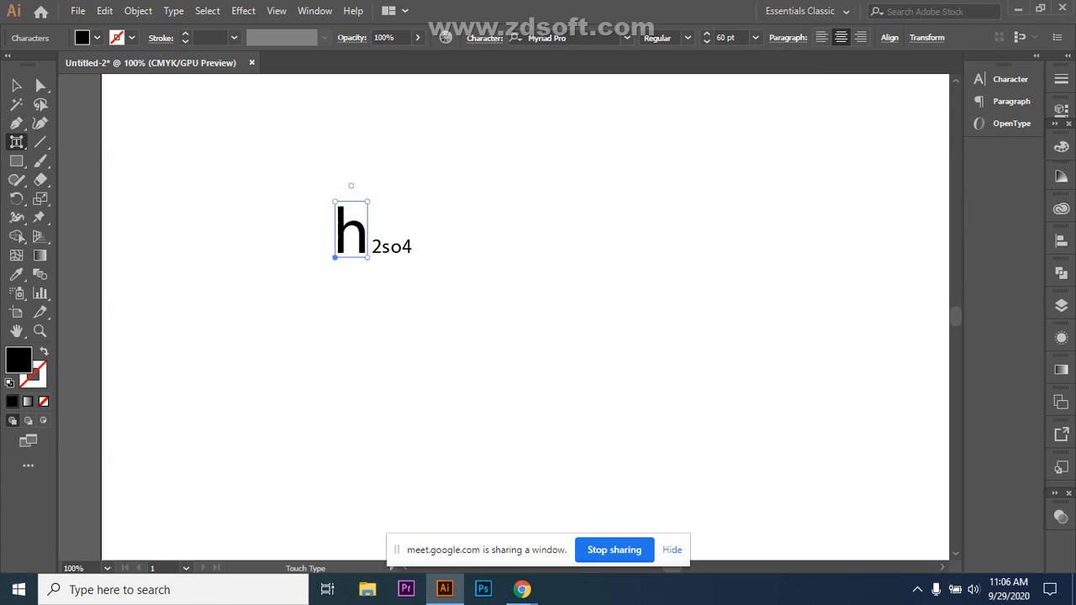
# - Select the character 2 of "h2so4" individually and set its font size to 6 pt
pyautogui.click(377, 248)
pyautogui.click(755, 37)
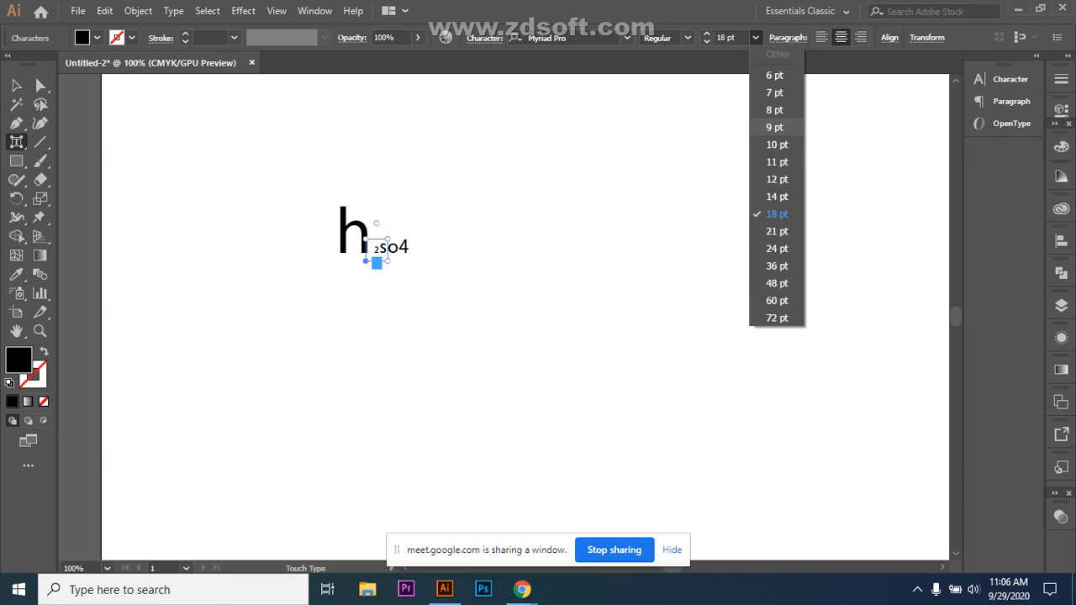
pyautogui.click(775, 75)
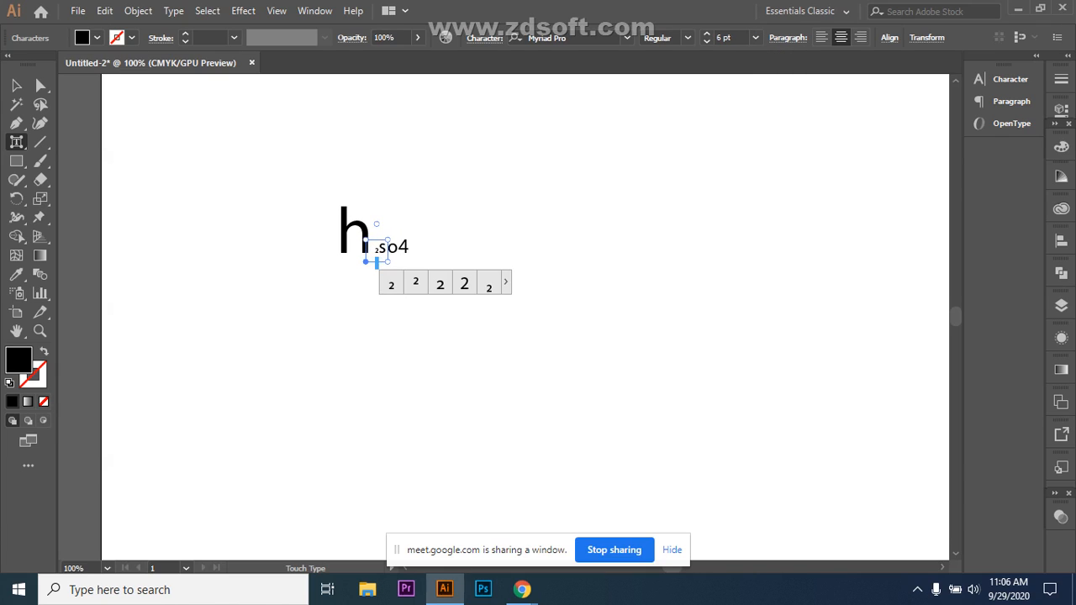
pyautogui.press('Escape')
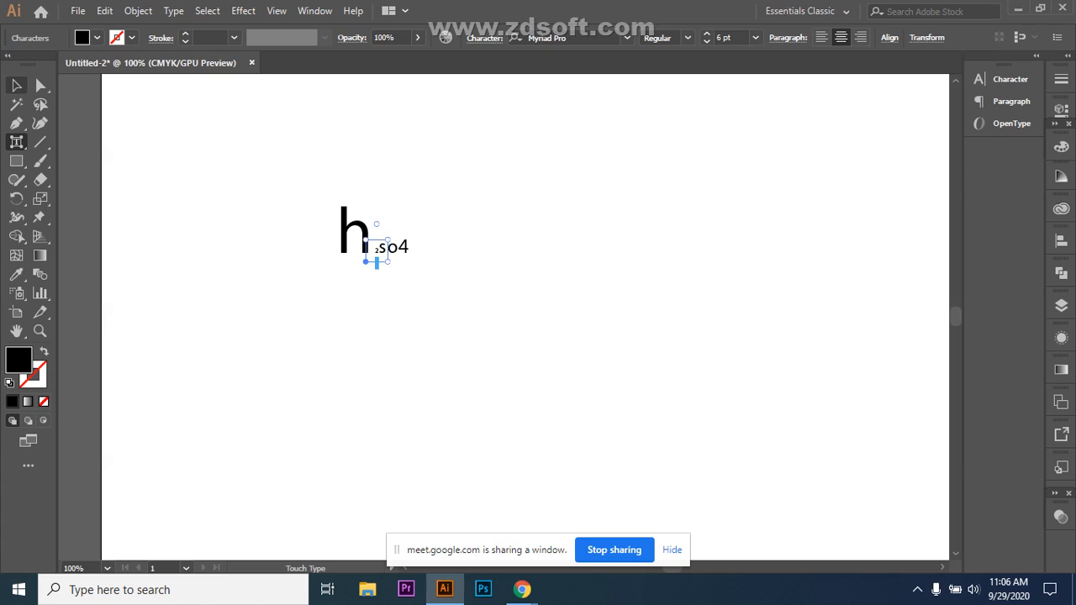
pyautogui.click(488, 311)
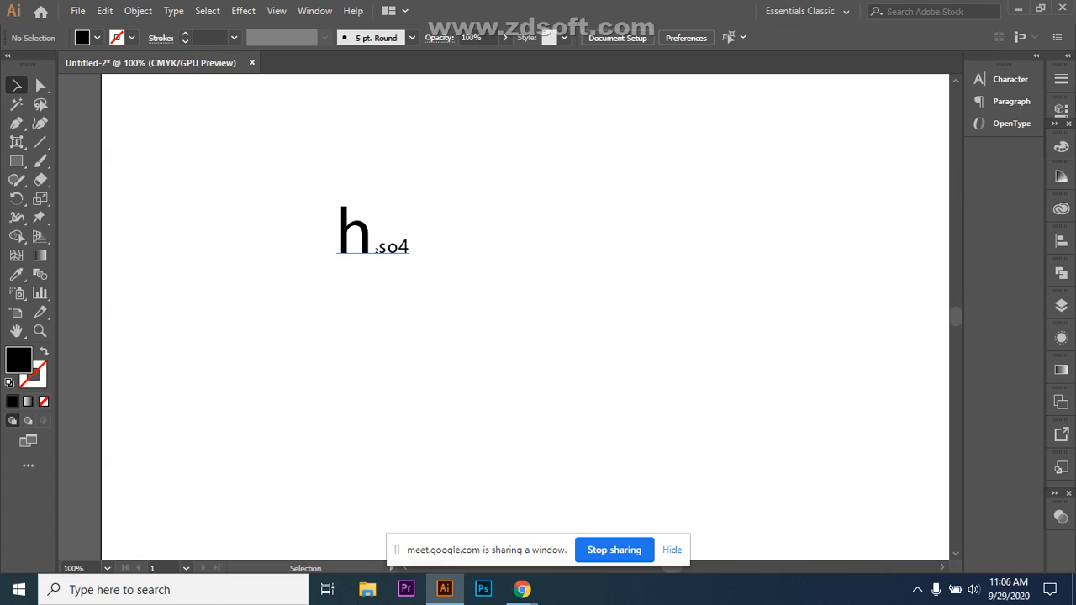
pyautogui.click(372, 244)
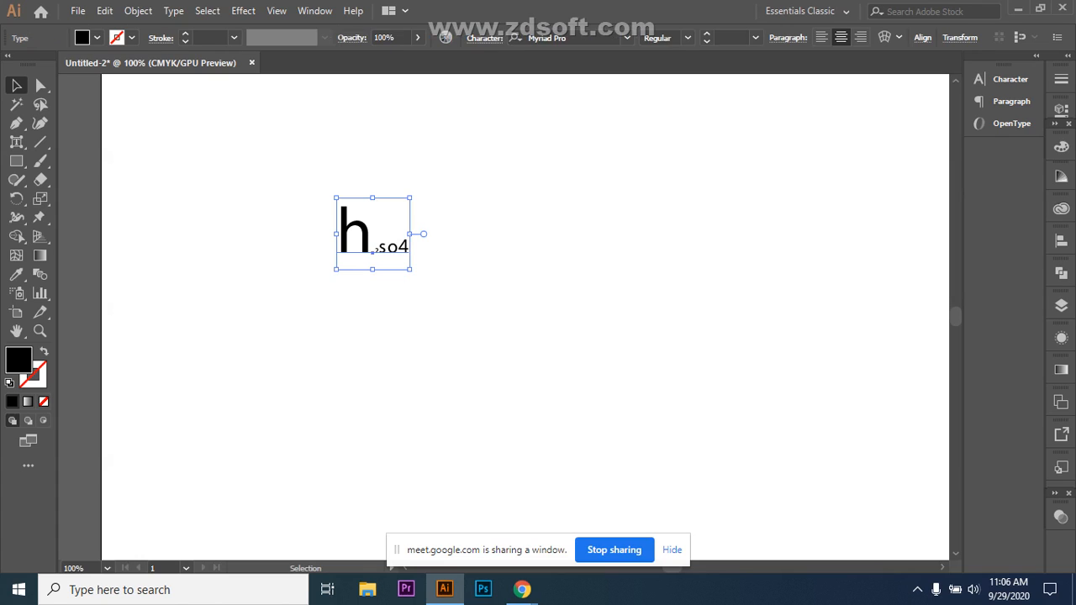
pyautogui.click(471, 311)
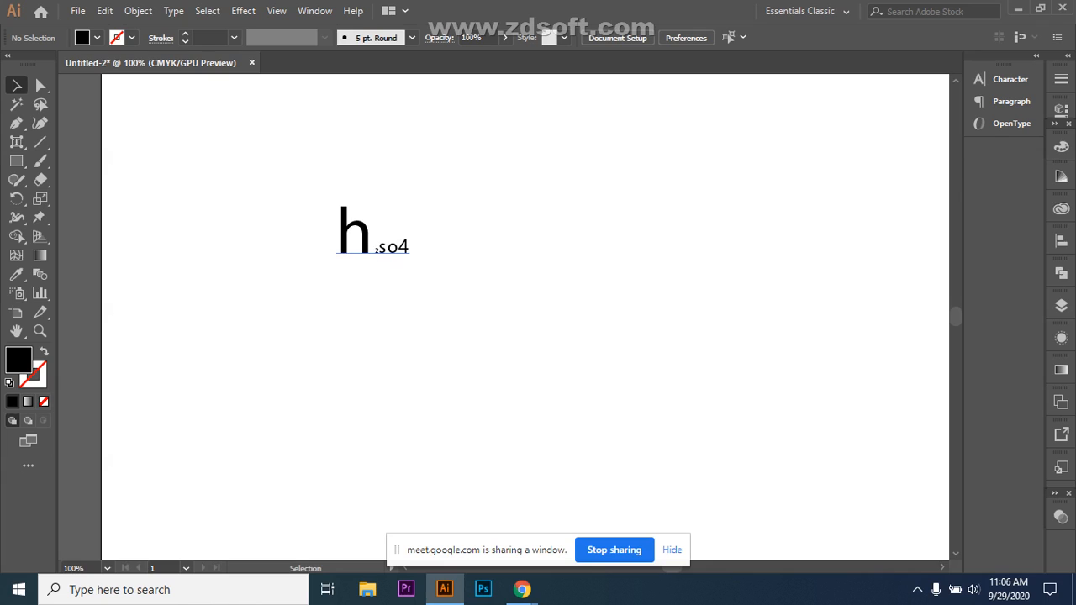
pyautogui.click(373, 250)
pyautogui.click(336, 319)
# - Select the character 4 of "h2so4" with the Touch Type tool and enlarge it to several times its size
pyautogui.click(16, 142)
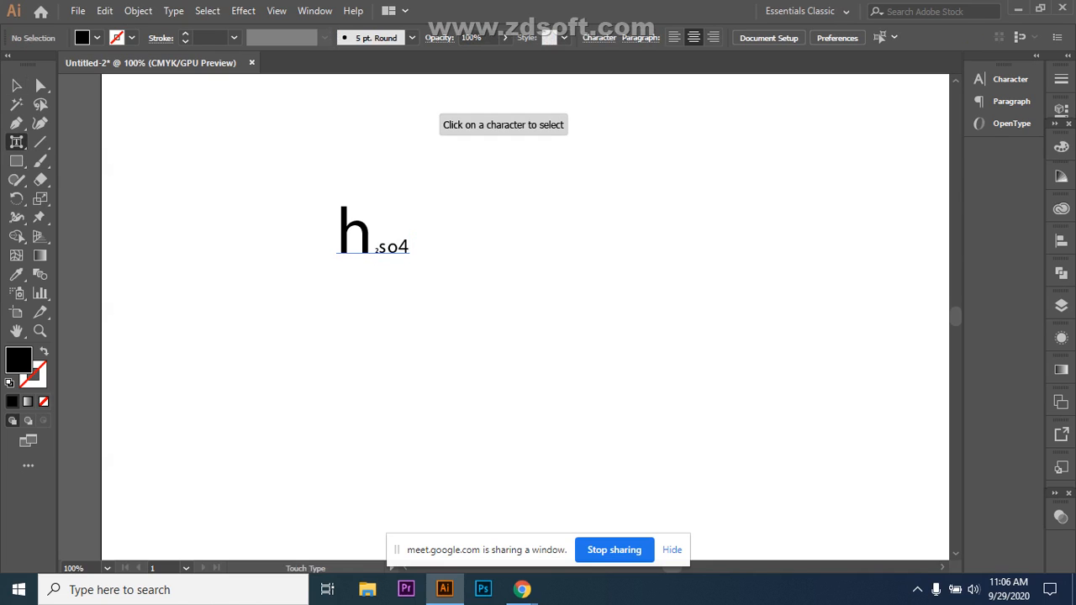
pyautogui.click(403, 247)
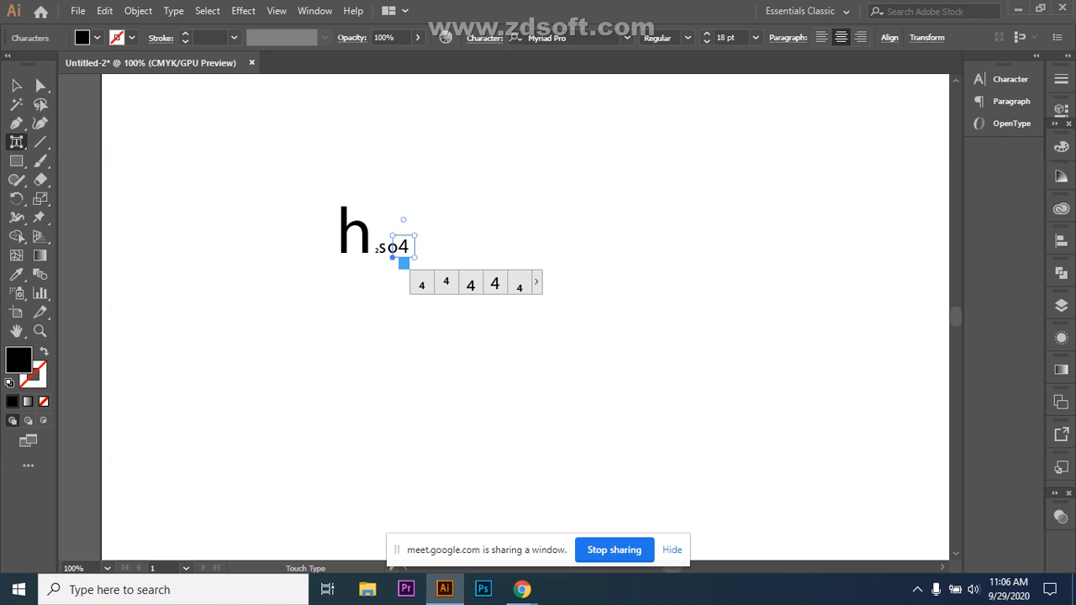
pyautogui.moveTo(415, 235); pyautogui.dragTo(520, 152)
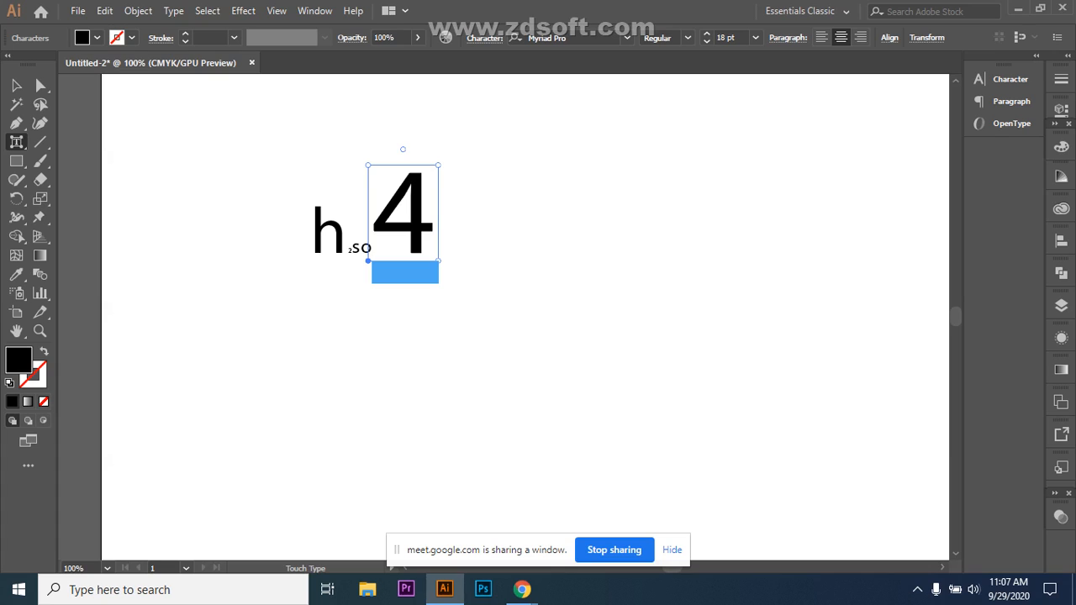
pyautogui.click(16, 84)
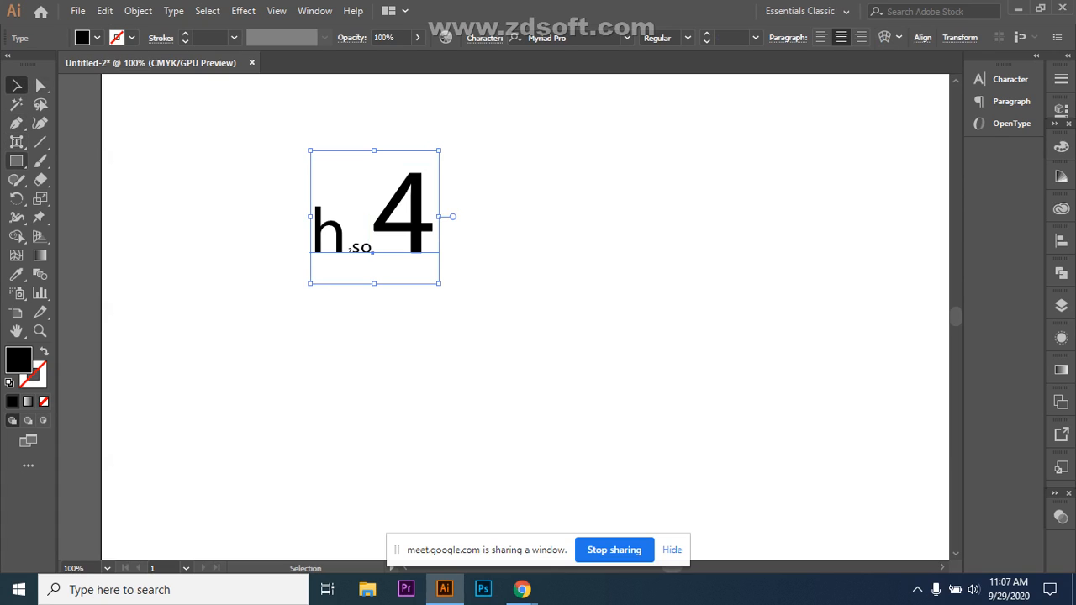
# - Add a first name as point text below and to the right of the formula with the Type tool
pyautogui.rightClick(16, 142)
pyautogui.click(81, 142)
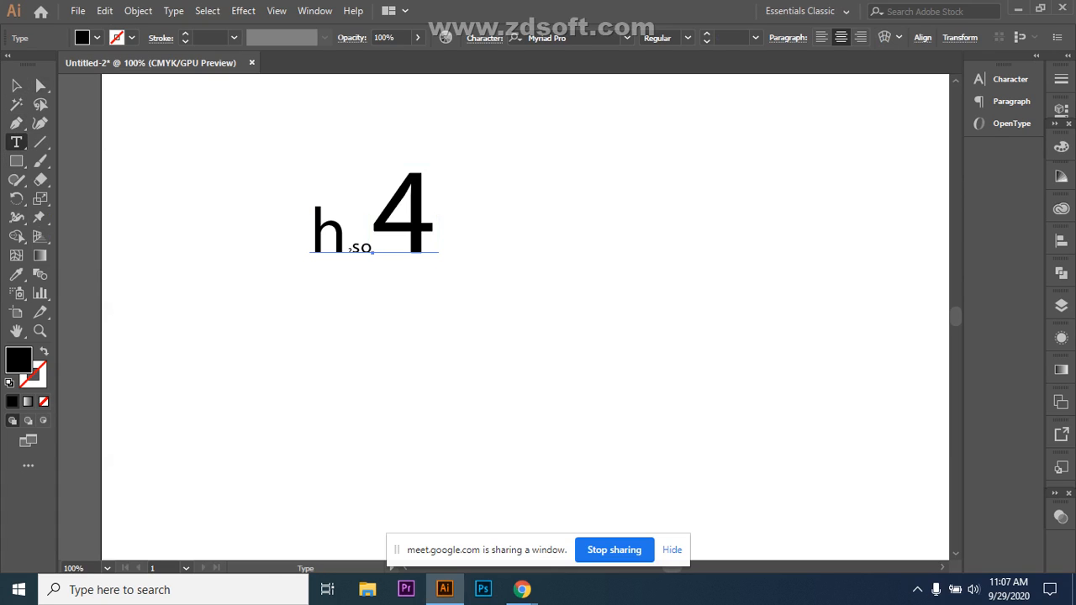
pyautogui.click(543, 319)
pyautogui.press('BackSpace')
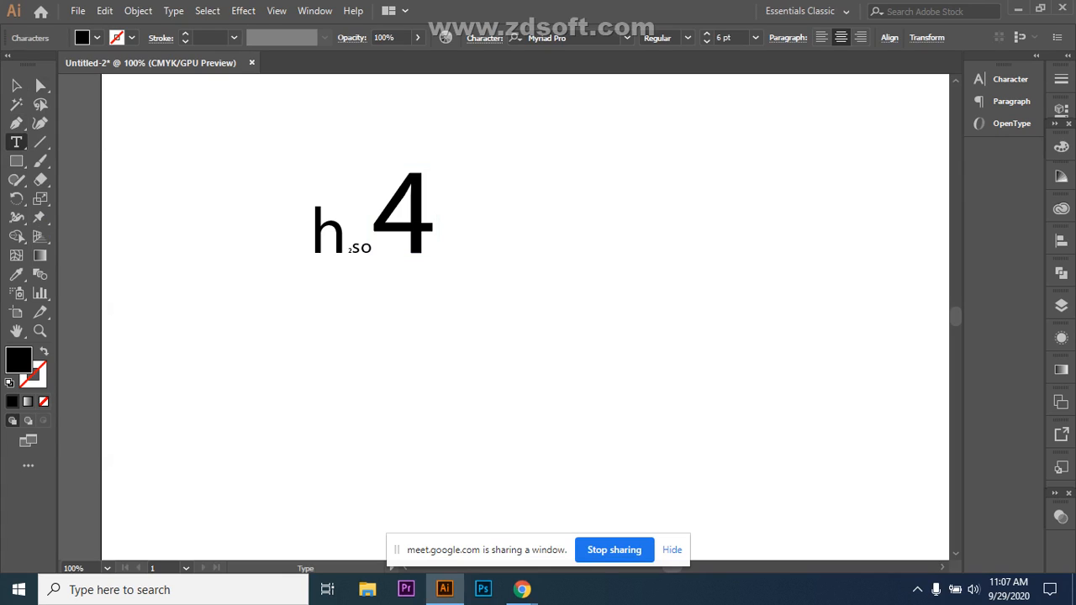
pyautogui.write('Shamim')
pyautogui.press('Escape')
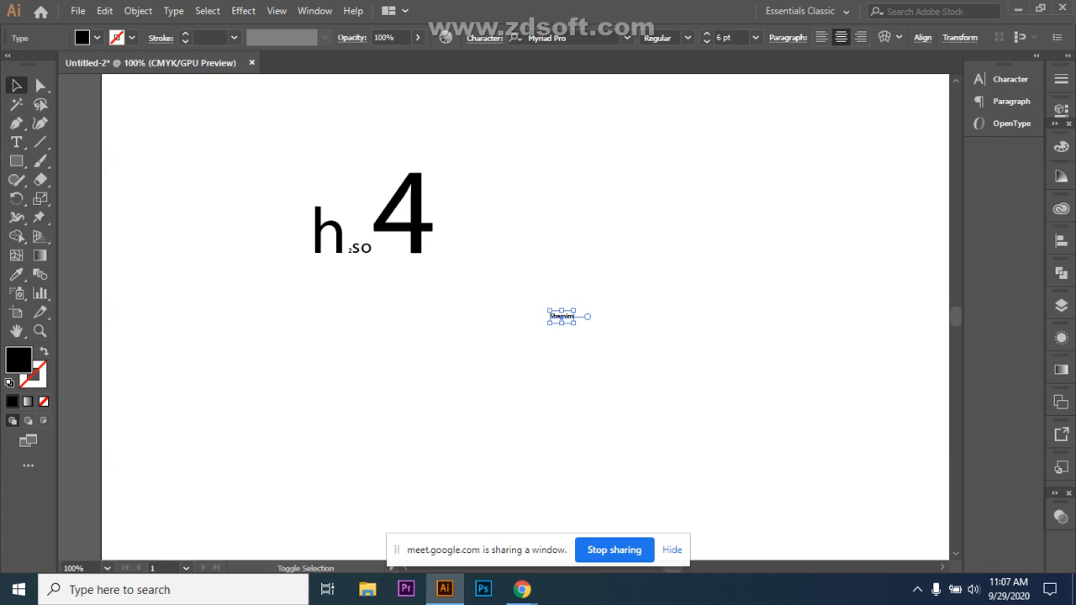
# - Enlarge the name text to about 72 pt and move it up beside the formula
pyautogui.moveTo(574, 324); pyautogui.dragTo(773, 427)
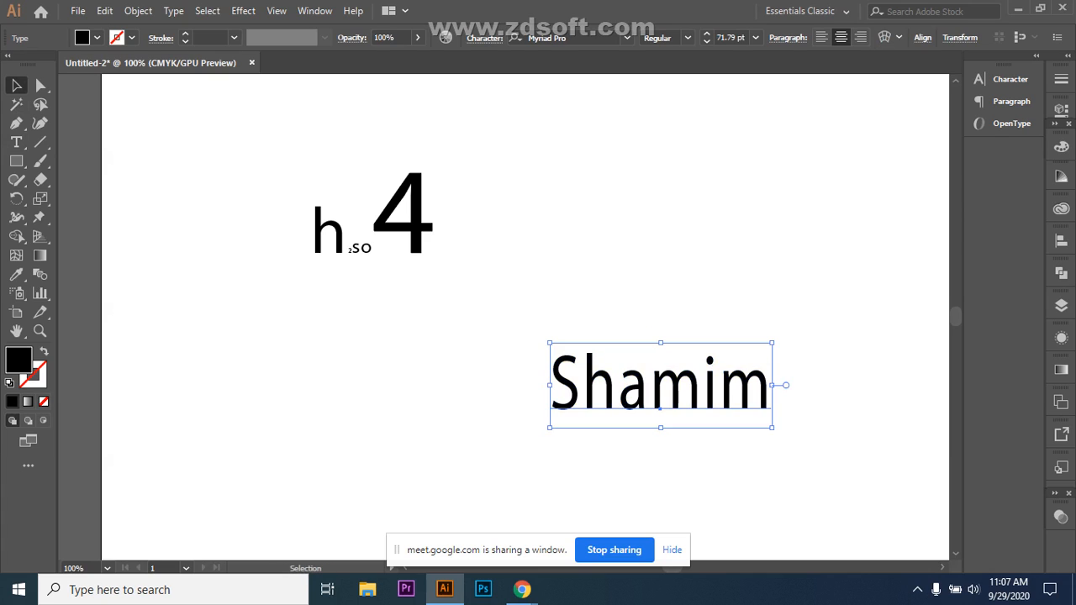
pyautogui.click(807, 458)
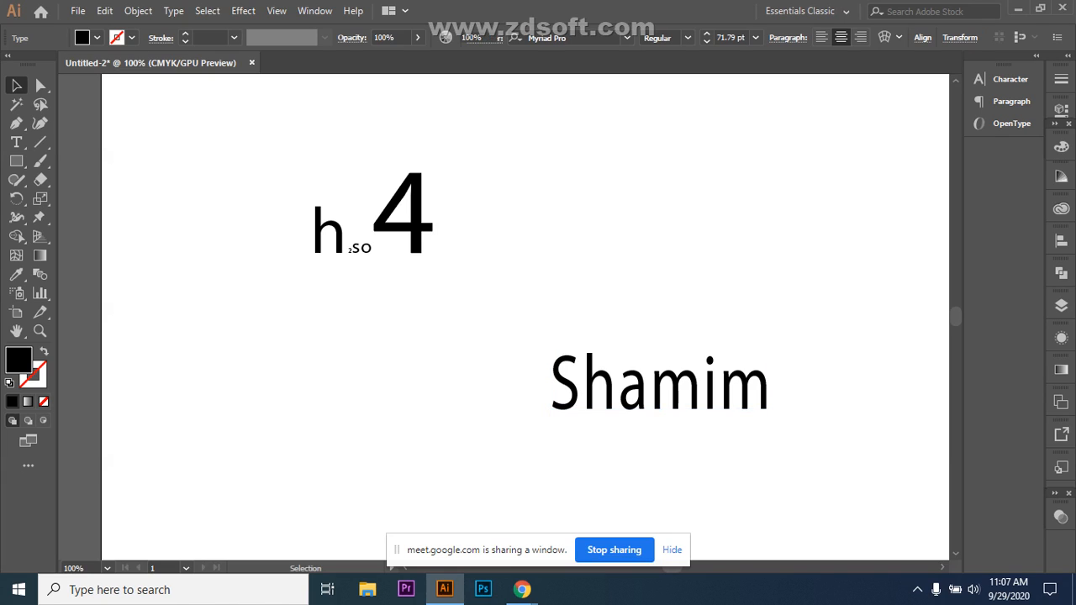
pyautogui.moveTo(696, 384); pyautogui.dragTo(660, 308)
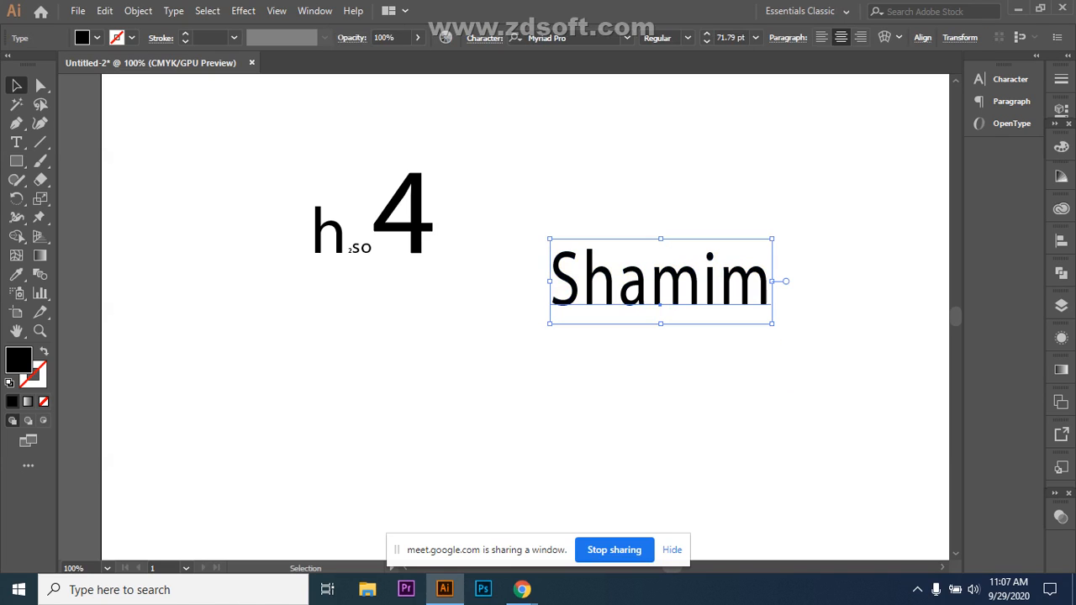
# - Enlarge the first and third letters of the name individually with the Touch Type tool, then deselect the text
pyautogui.moveTo(16, 142); pyautogui.dragTo(84, 241)
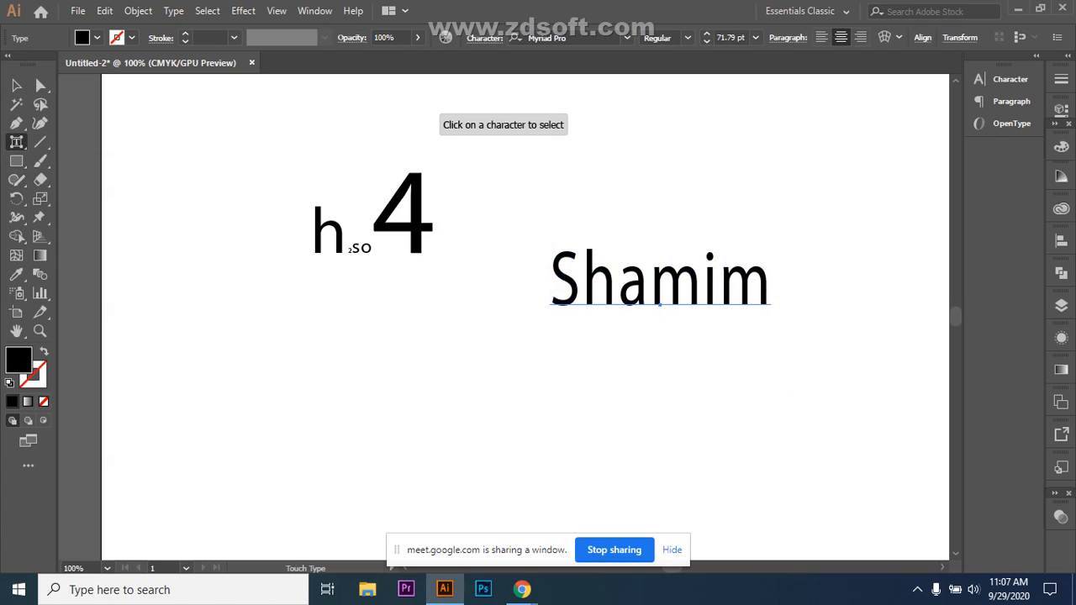
pyautogui.click(565, 279)
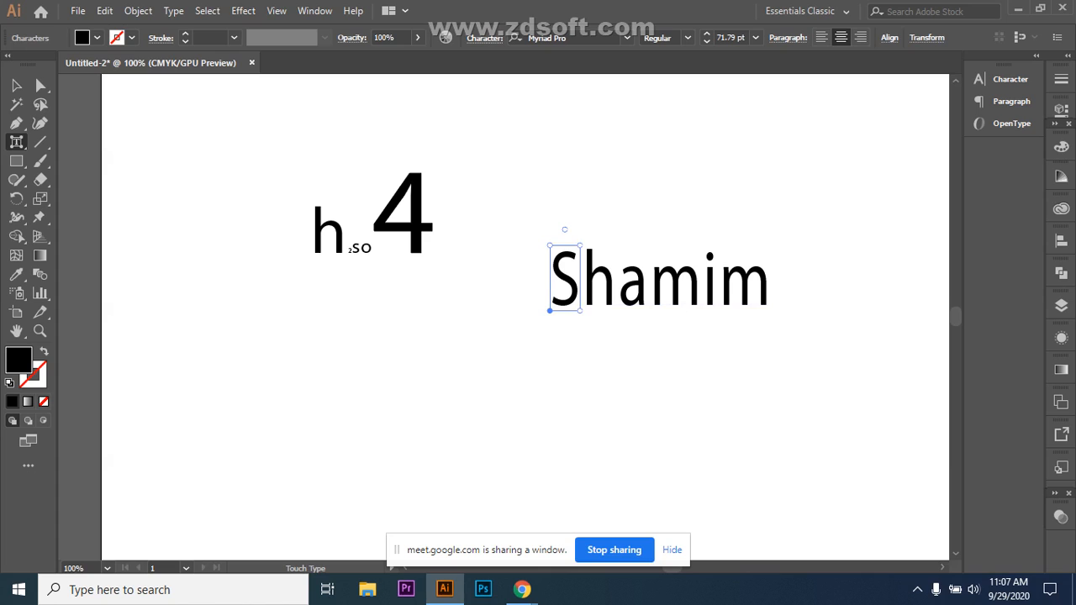
pyautogui.moveTo(580, 245); pyautogui.dragTo(659, 150)
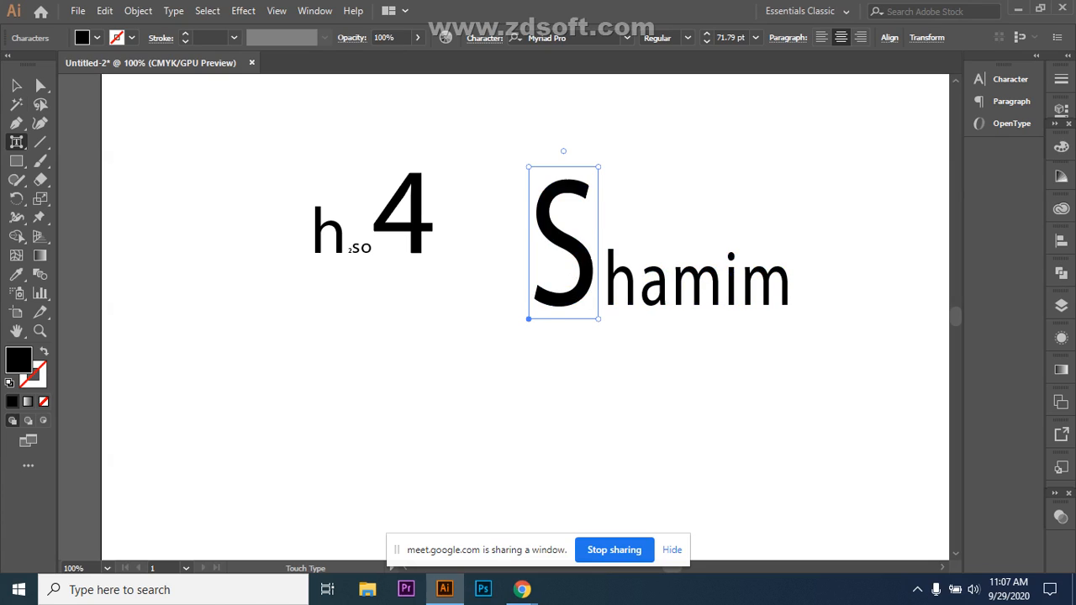
pyautogui.click(653, 286)
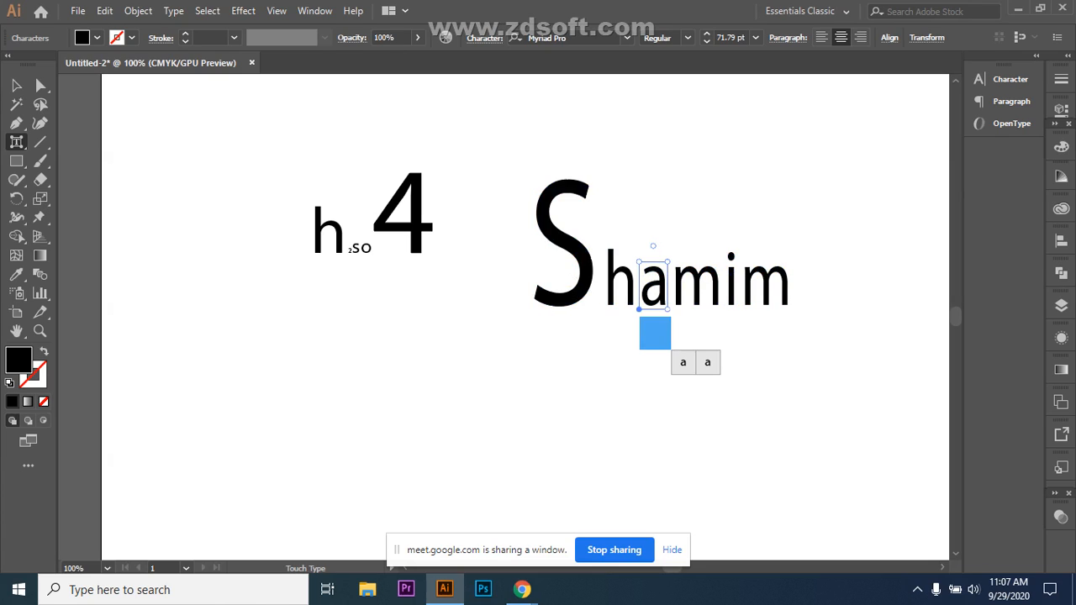
pyautogui.moveTo(670, 261); pyautogui.dragTo(681, 214)
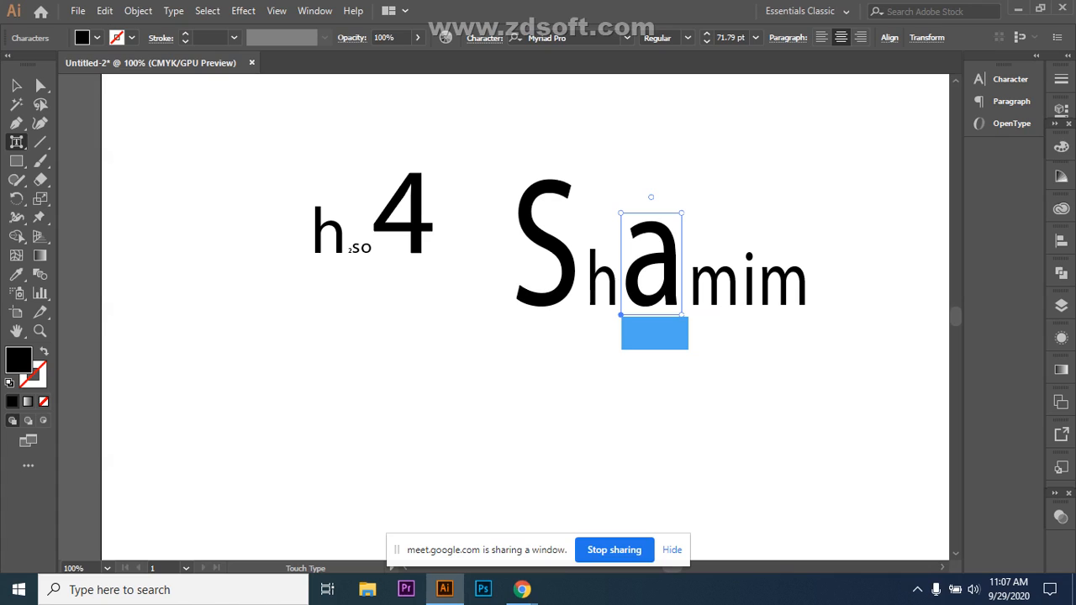
pyautogui.press('Escape')
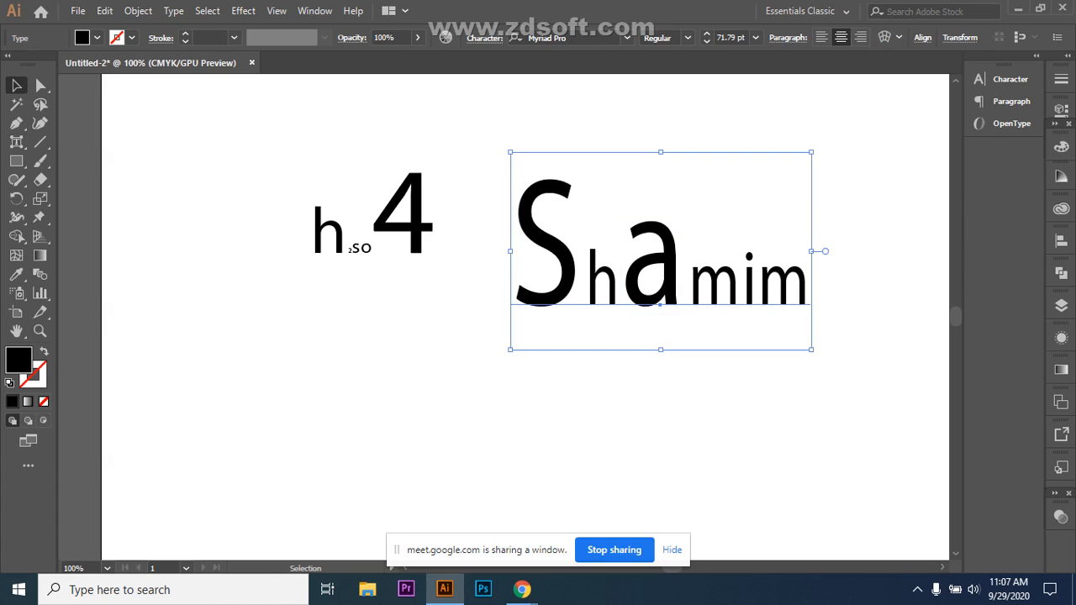
pyautogui.click(269, 336)
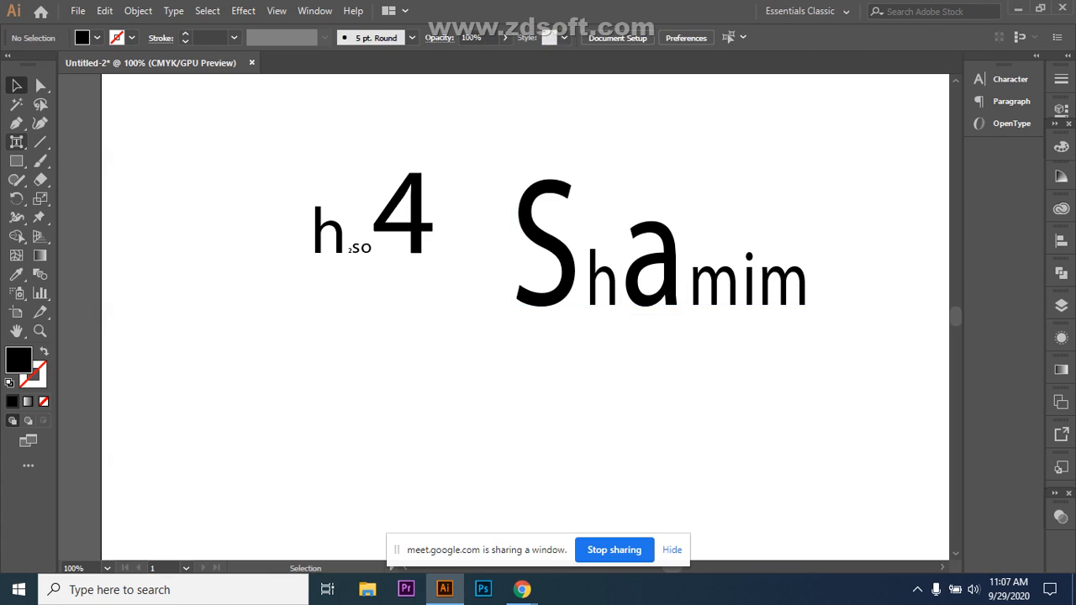
# - With the Touch Type tool, raise the name's second letter above the baseline and enlarge and raise the 2 in the formula
pyautogui.click(16, 142)
pyautogui.click(601, 282)
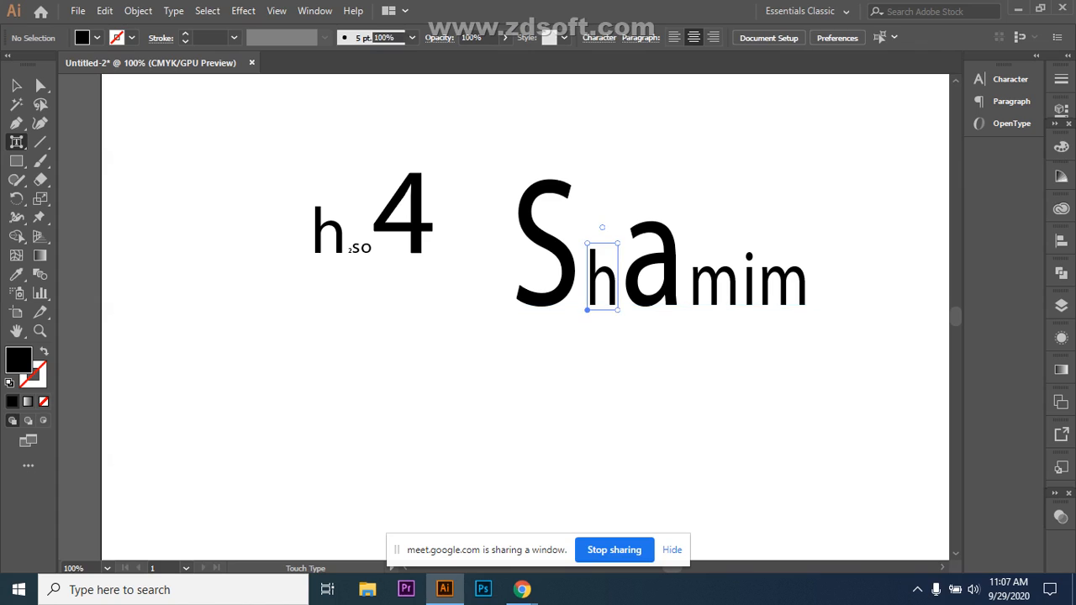
pyautogui.moveTo(602, 277); pyautogui.dragTo(603, 187)
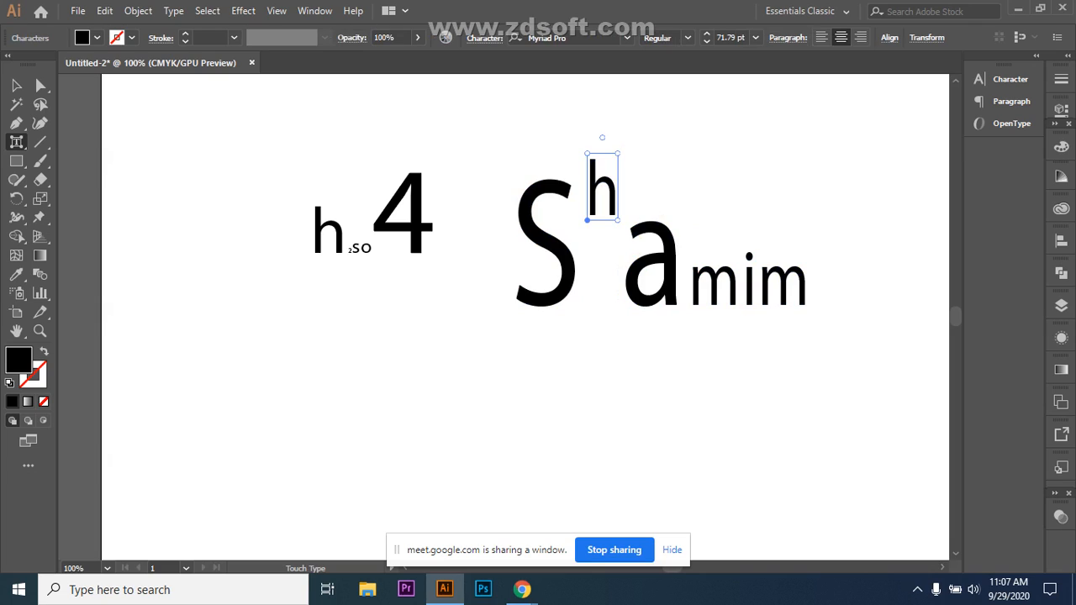
pyautogui.click(350, 250)
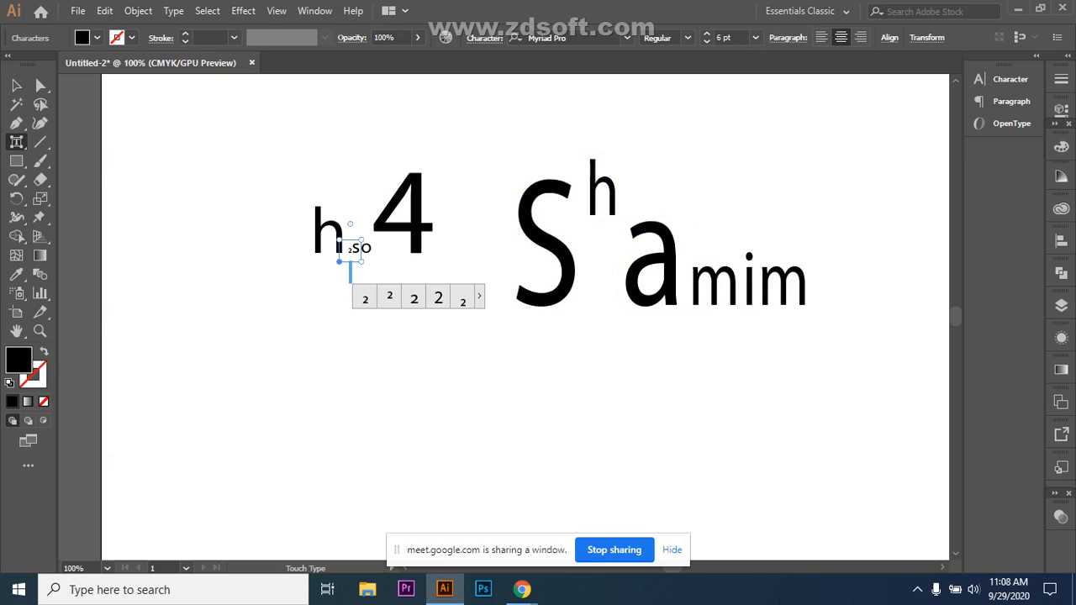
pyautogui.moveTo(350, 251); pyautogui.dragTo(361, 178)
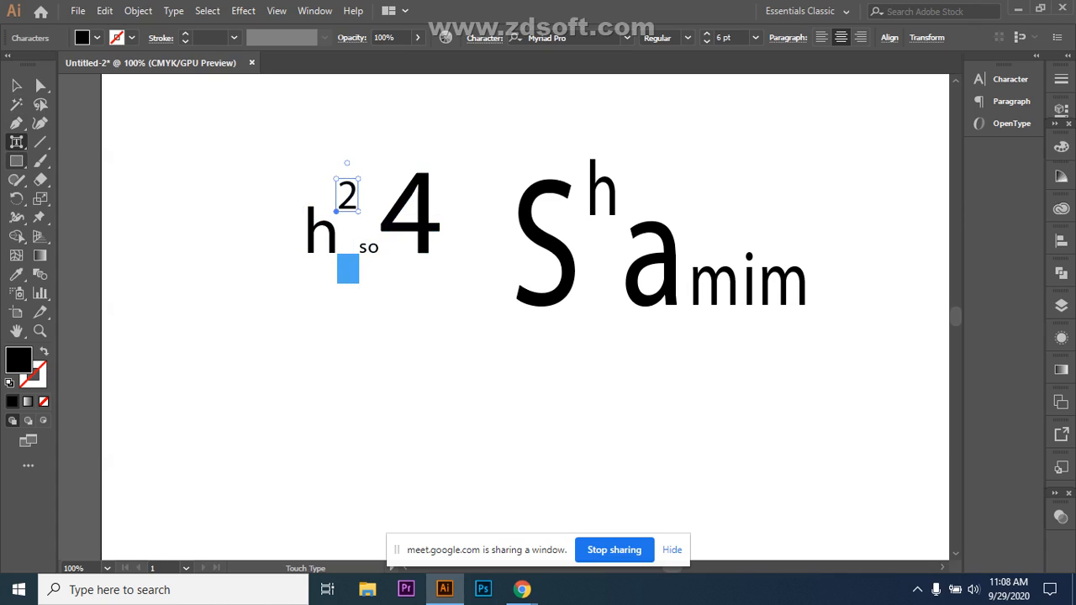
# - Add a second point text reading "h2so4" below the first formula and scale it up to about 48.5 pt
pyautogui.click(17, 142)
pyautogui.click(88, 146)
pyautogui.click(358, 411)
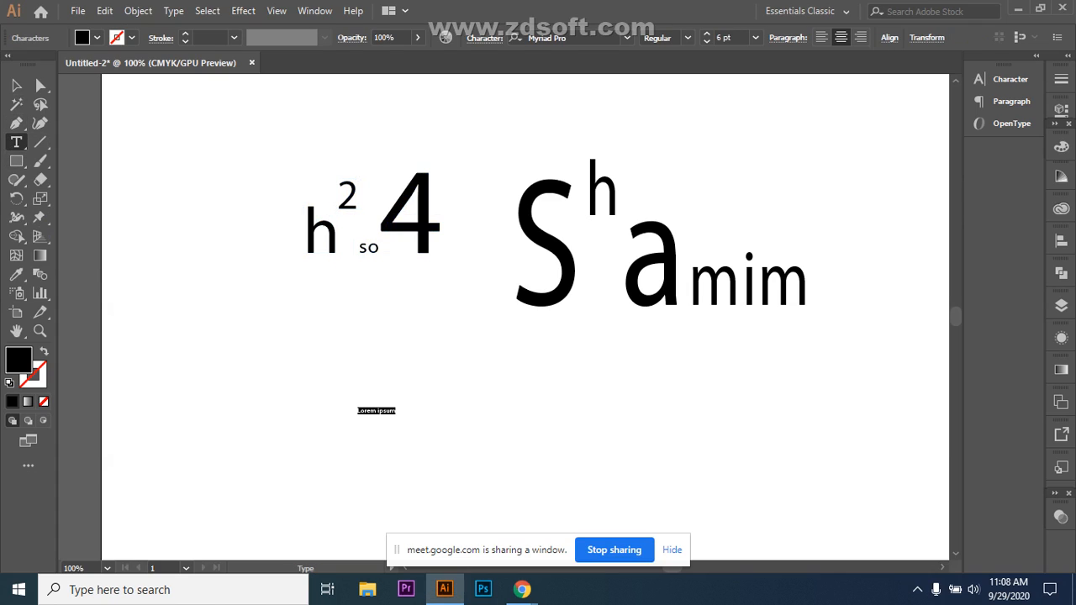
pyautogui.press('BackSpace')
pyautogui.write('h2so4')
pyautogui.click(16, 85)
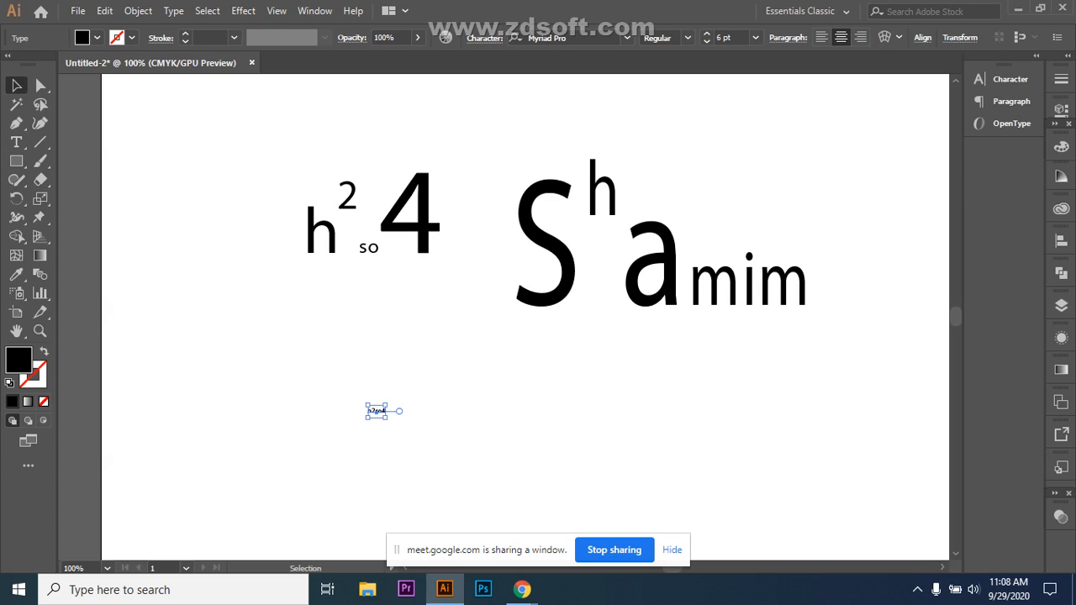
pyautogui.moveTo(386, 418); pyautogui.dragTo(509, 507)
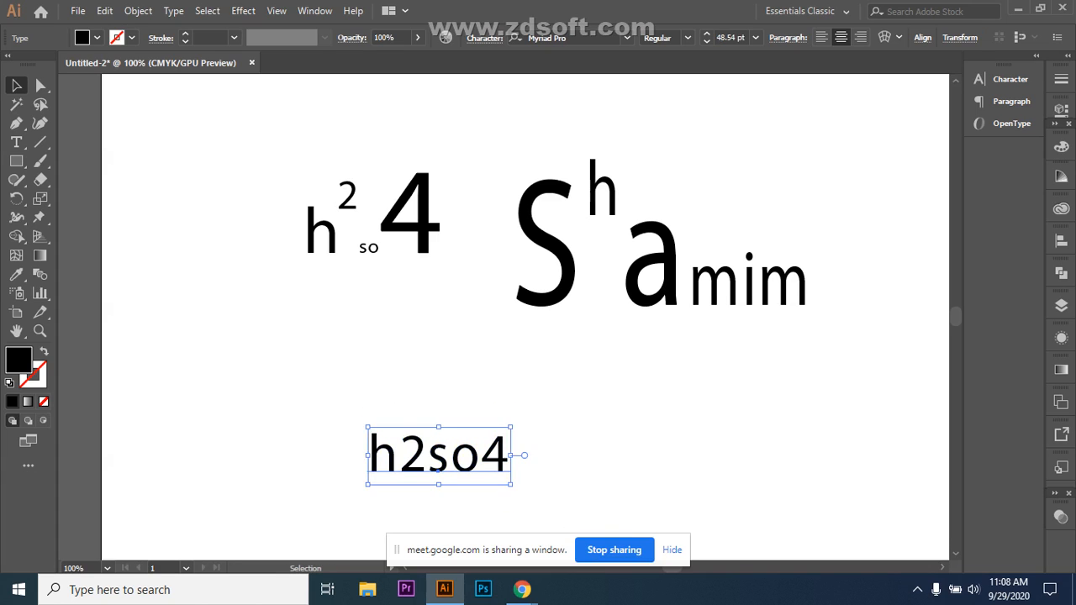
# - In the new "h2so4" text, raise the 2 above the baseline and lower the 4 below it with the Touch Type tool
pyautogui.scroll(-2, 538, 336)
pyautogui.scroll(-3, 538, 336)
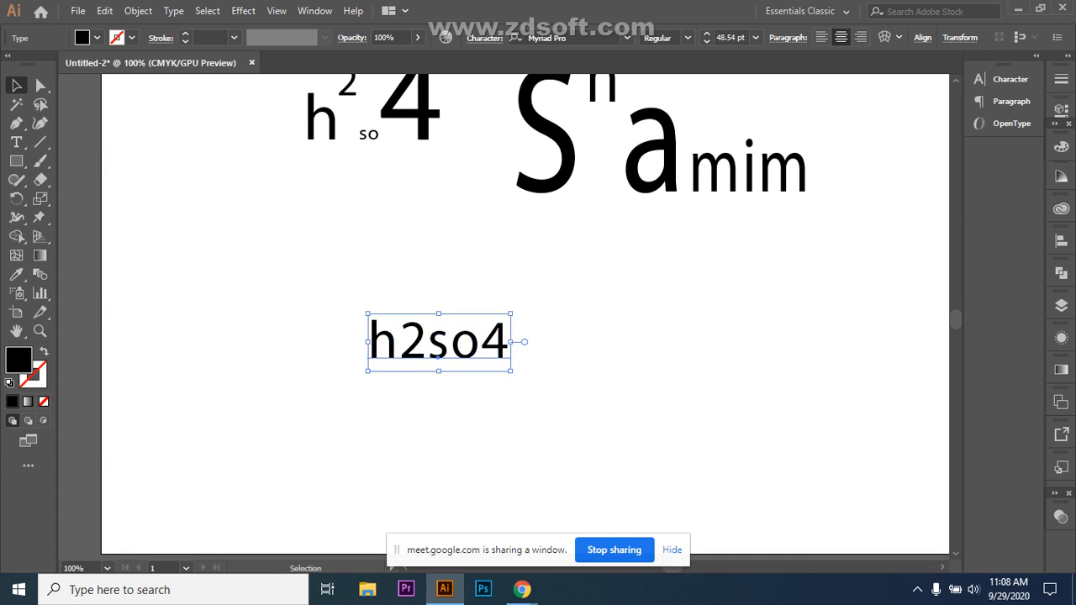
pyautogui.click(605, 336)
pyautogui.click(437, 341)
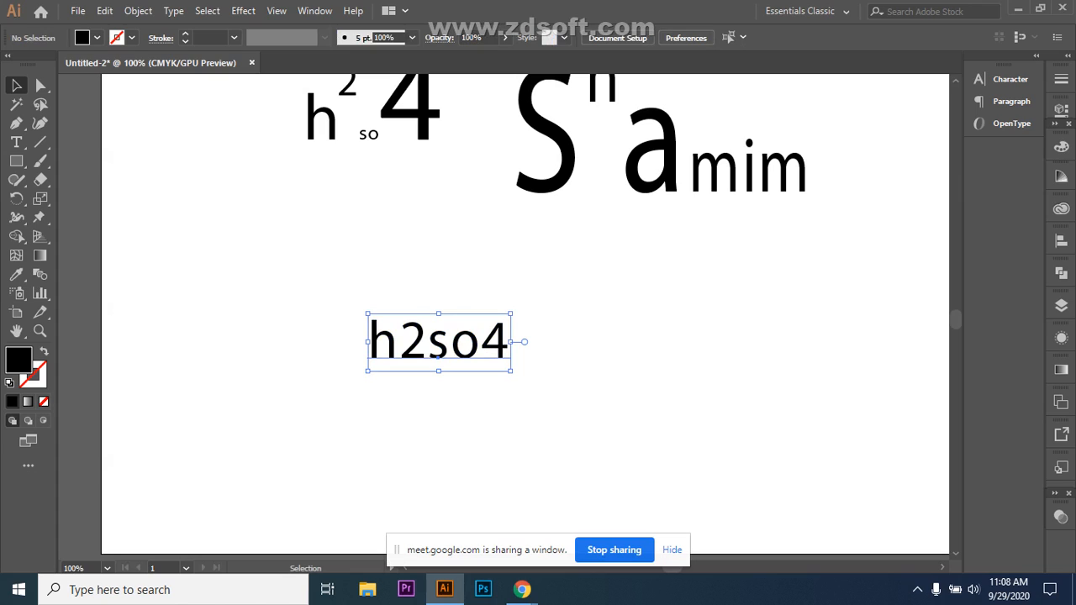
pyautogui.click(16, 142)
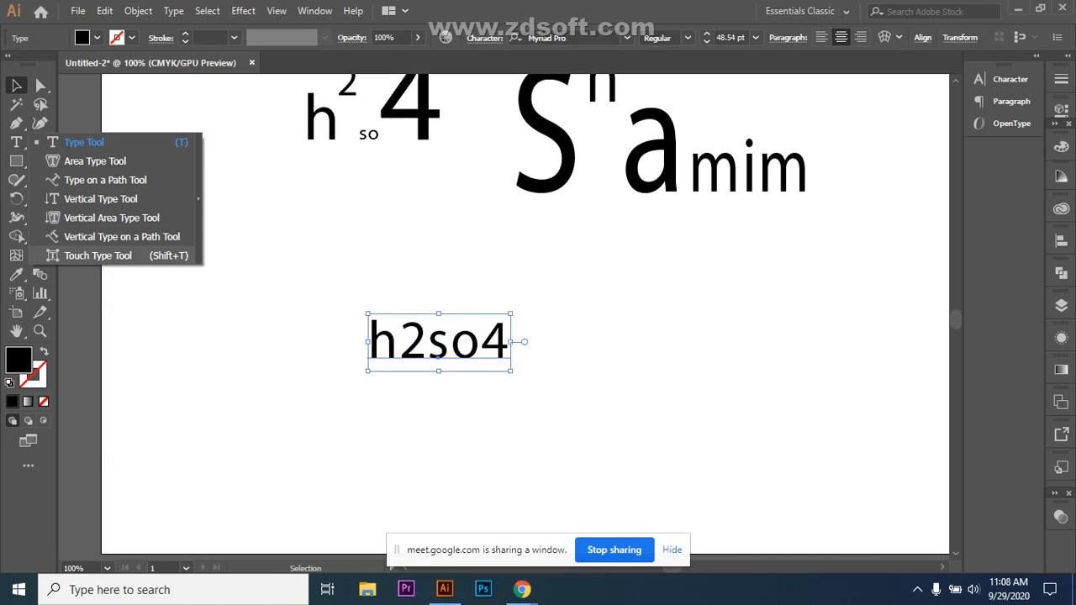
pyautogui.click(97, 256)
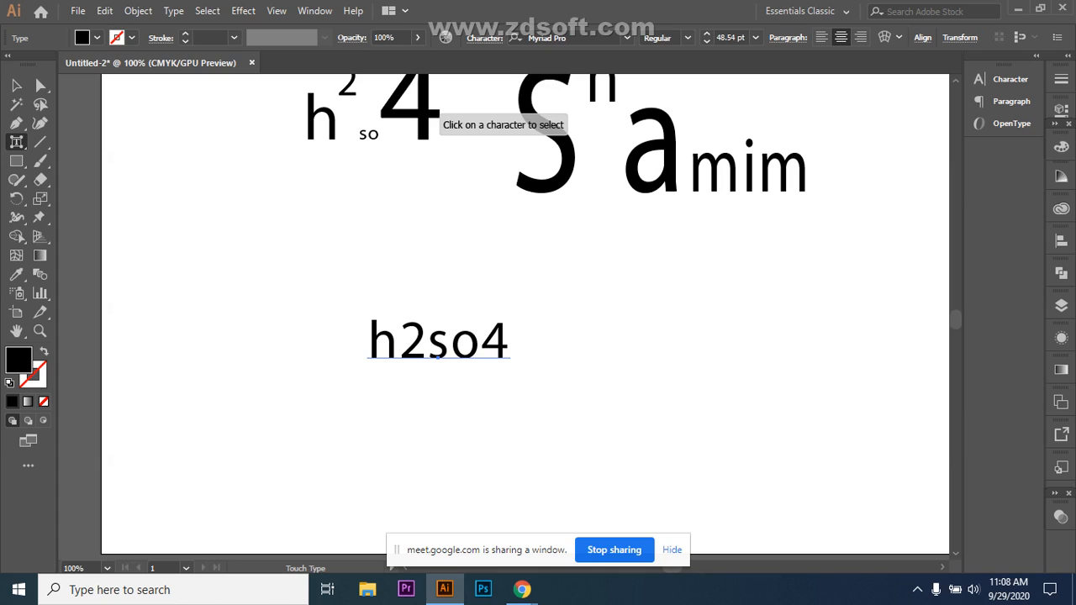
pyautogui.click(413, 341)
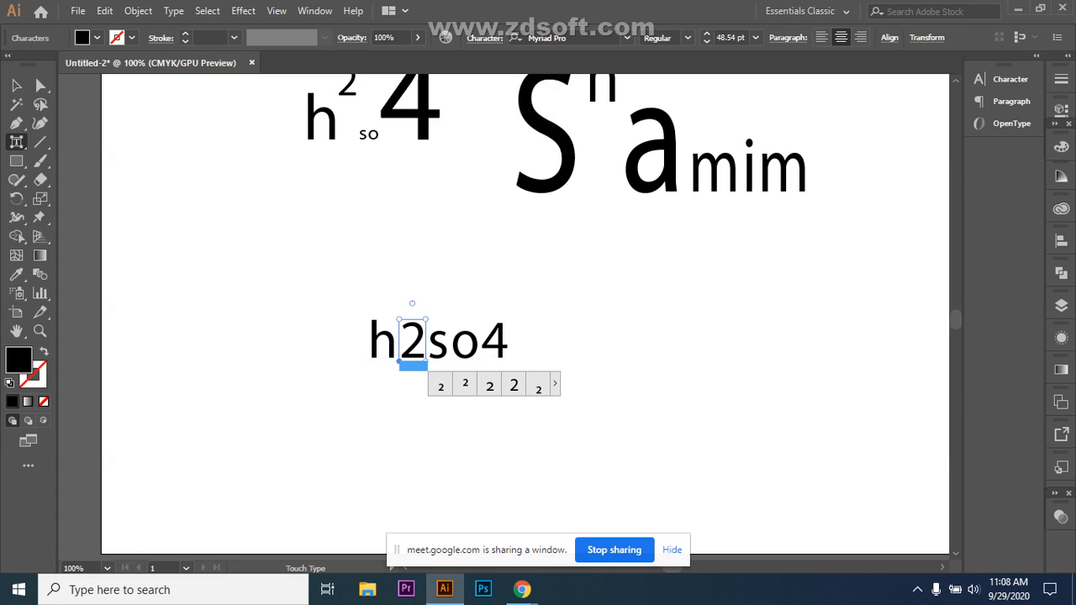
pyautogui.moveTo(413, 341); pyautogui.dragTo(410, 311)
pyautogui.click(490, 341)
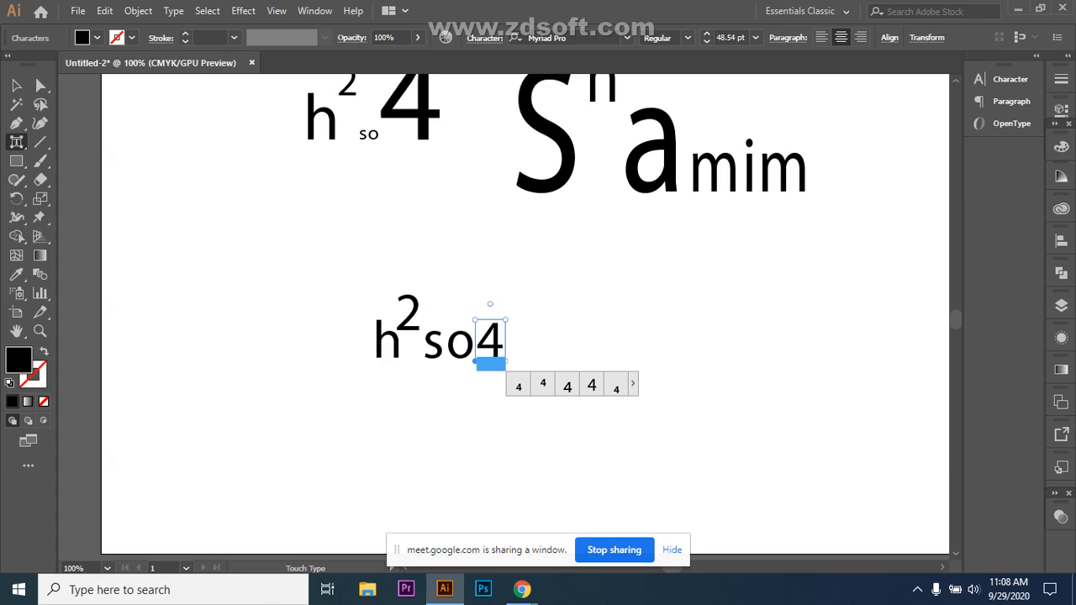
pyautogui.moveTo(490, 341); pyautogui.dragTo(491, 369)
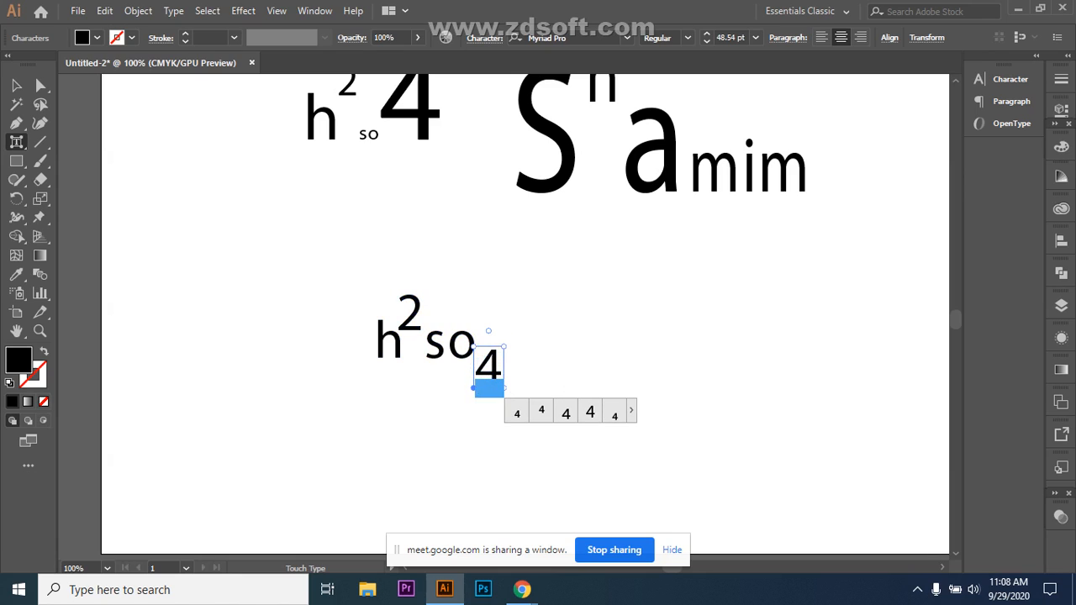
# - With the Touch Type tool, try shrinking the raised 2 and swapping the lowered 4 for its superscript glyph in the lower formula
pyautogui.hotkey('ctrl', 'shift', 'a')
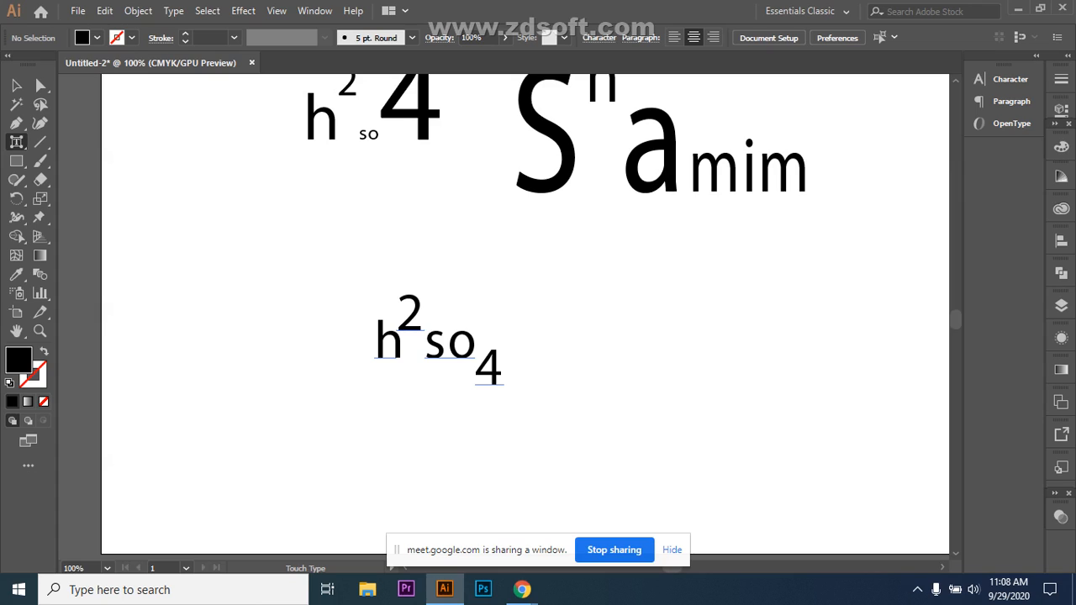
pyautogui.click(410, 314)
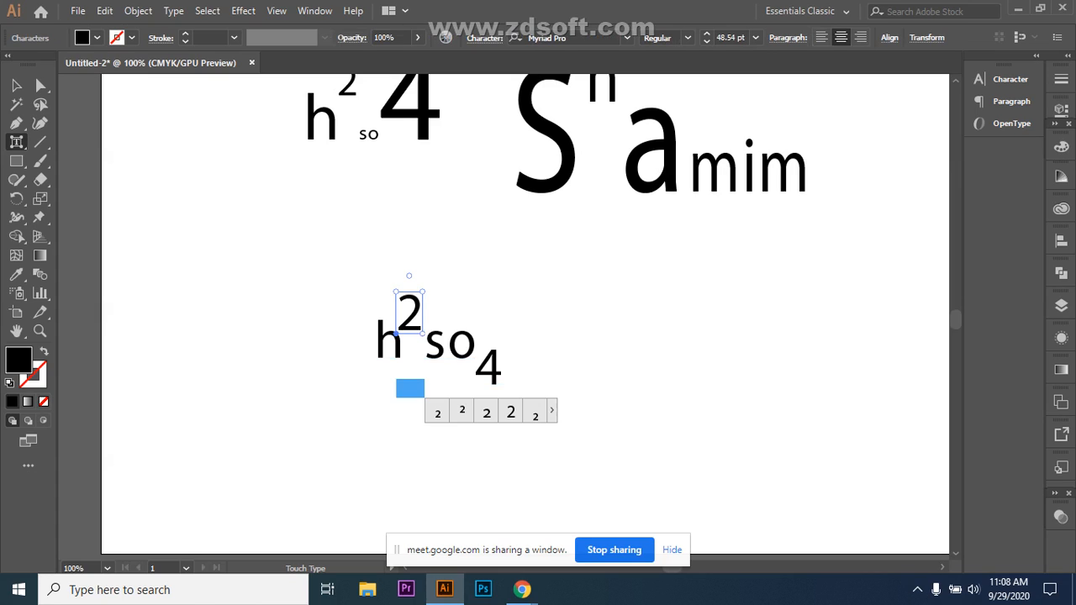
pyautogui.moveTo(422, 291); pyautogui.dragTo(419, 297)
pyautogui.moveTo(422, 296); pyautogui.dragTo(420, 309)
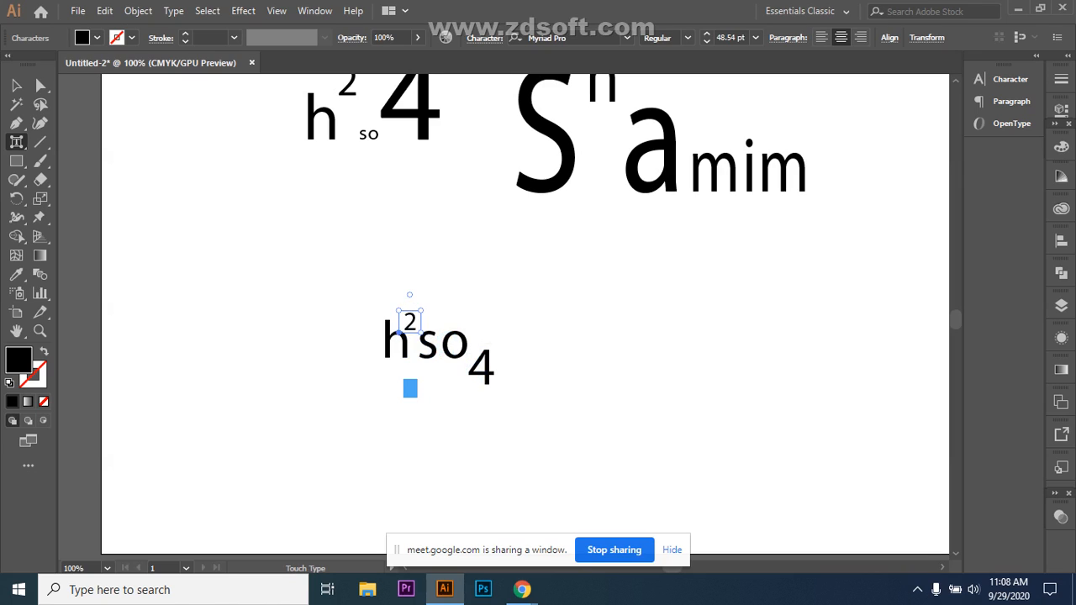
pyautogui.click(480, 365)
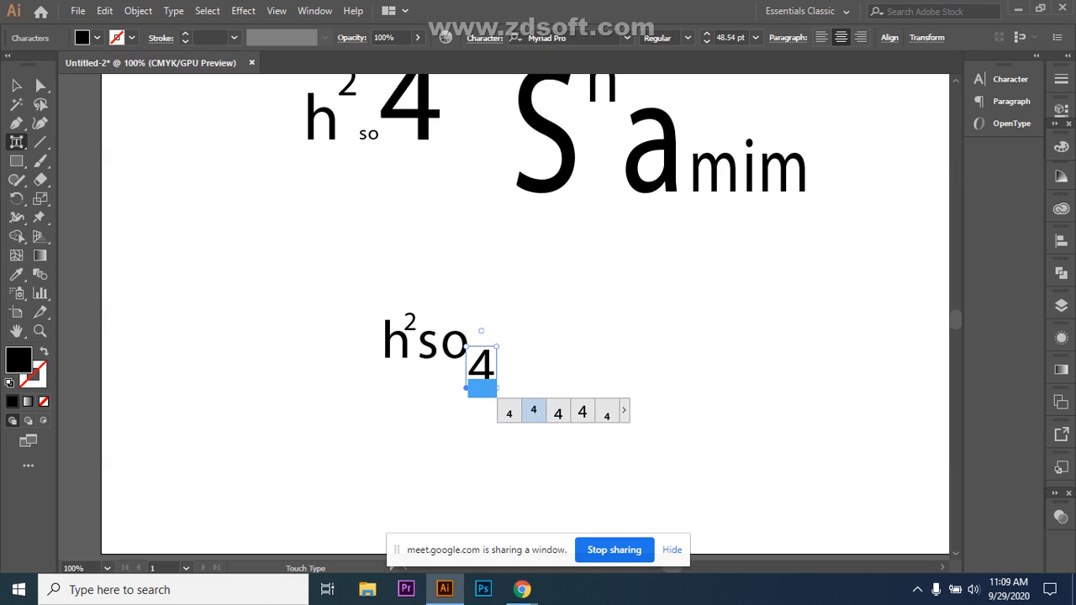
pyautogui.click(533, 410)
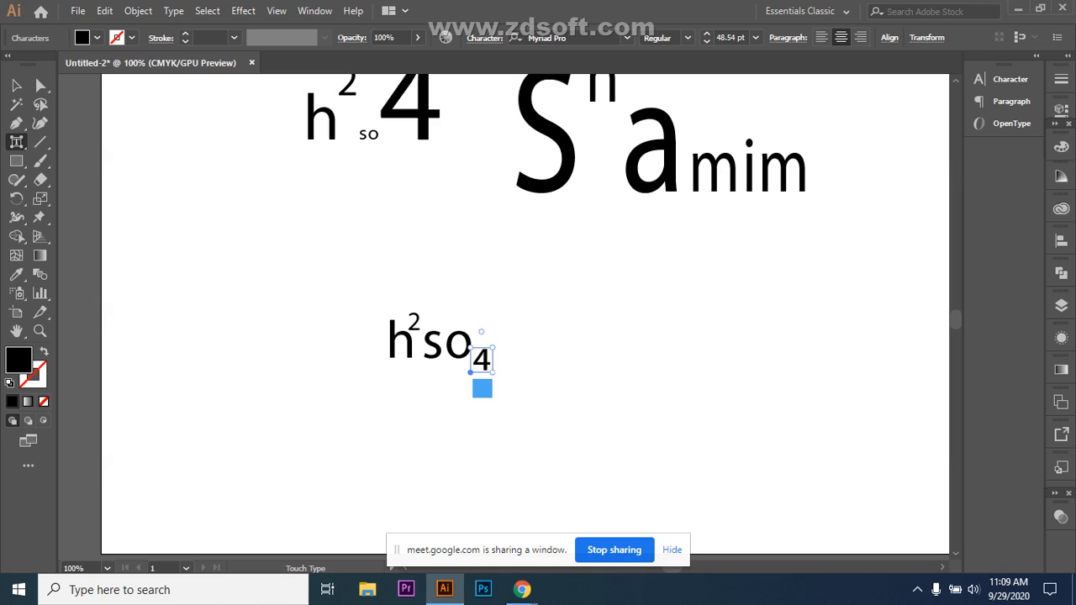
pyautogui.click(16, 85)
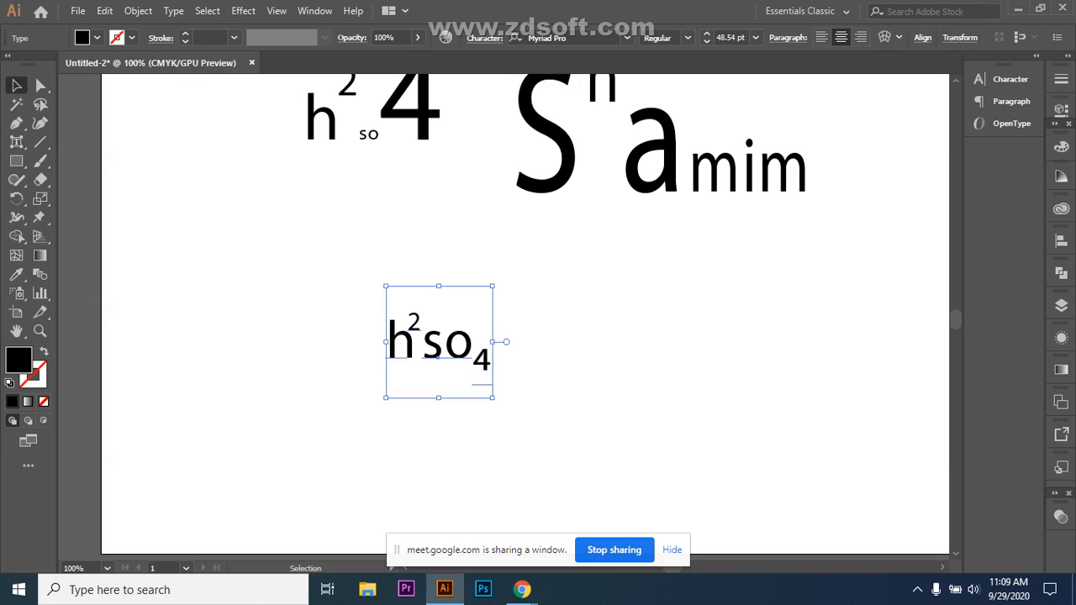
pyautogui.click(538, 294)
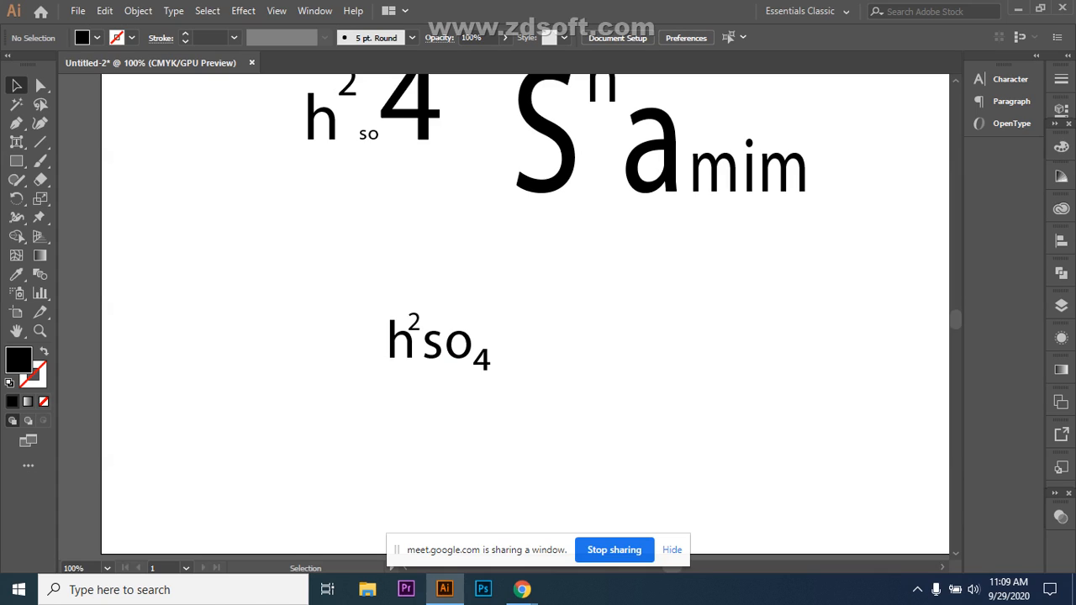
pyautogui.moveTo(383, 359); pyautogui.dragTo(393, 368)
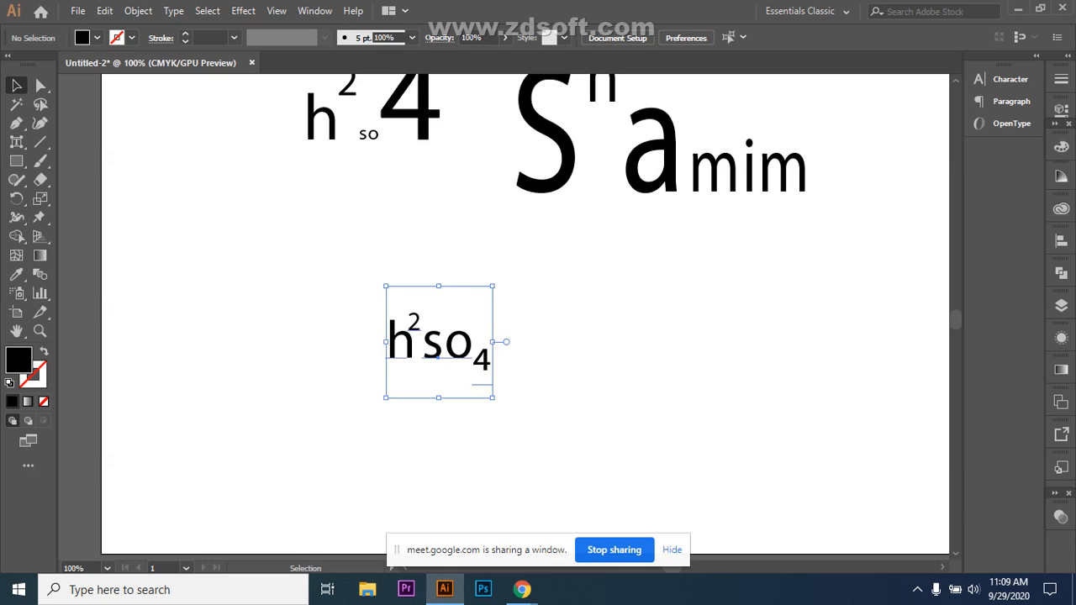
# - Undo the size, position and glyph changes made to the 2 and the 4 in the lower h2so4 text
pyautogui.hotkey('ctrl', 'z')
pyautogui.hotkey('ctrl', 'z')
pyautogui.hotkey('ctrl', 'z')
pyautogui.hotkey('ctrl', 'z')
pyautogui.hotkey('ctrl', 'z')
pyautogui.hotkey('ctrl', 'z')
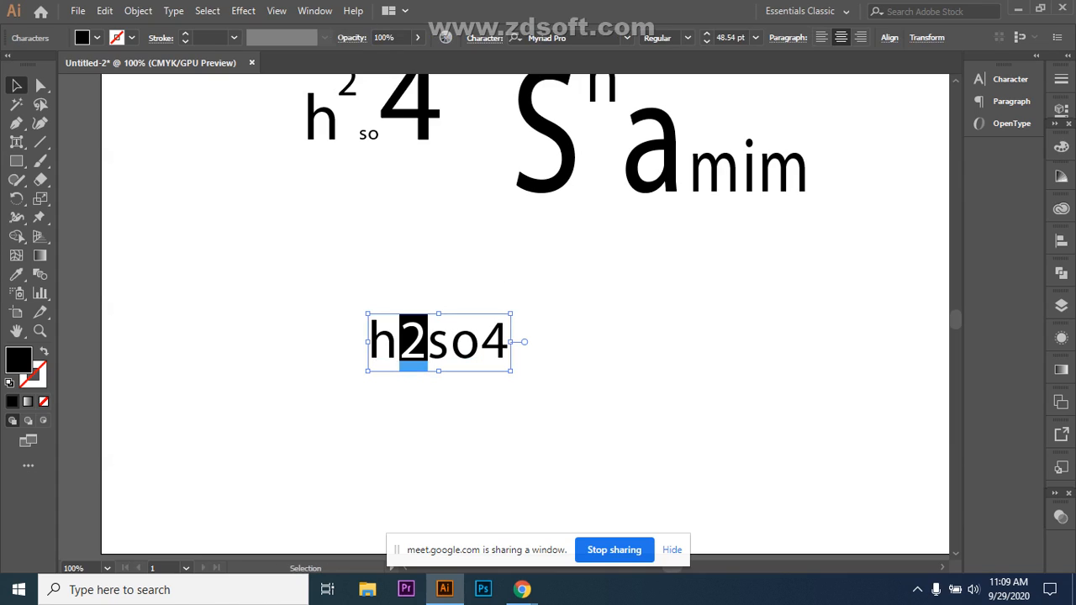
# - With the Touch Type tool, replace the lower formula's 2 with its superscript glyph and its 4 with its subscript glyph, then deselect
pyautogui.hotkey('ctrl', 'shift', 'a')
pyautogui.press('t')
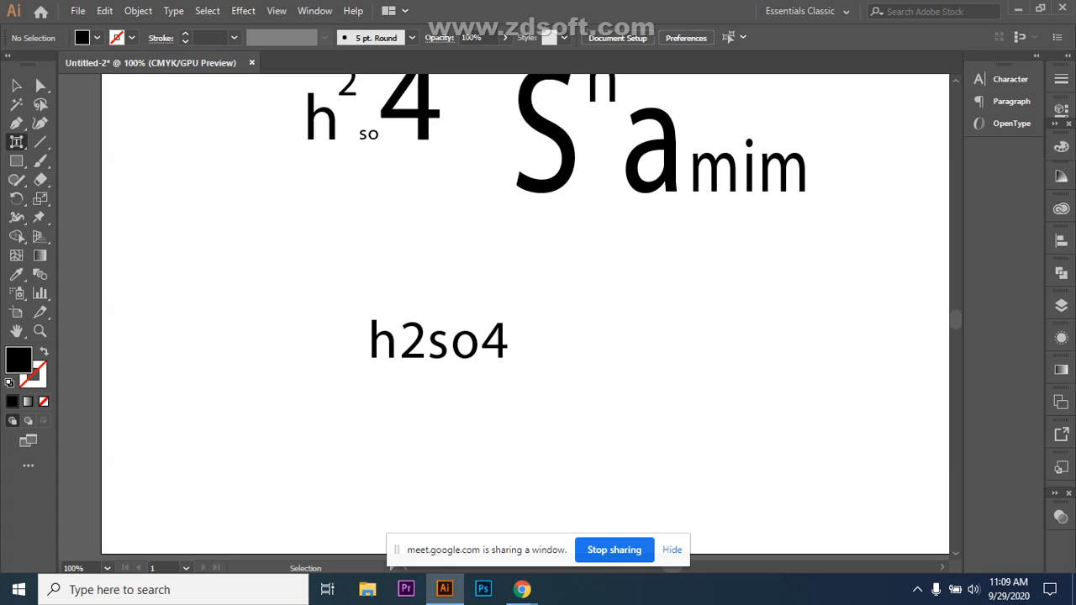
pyautogui.click(412, 342)
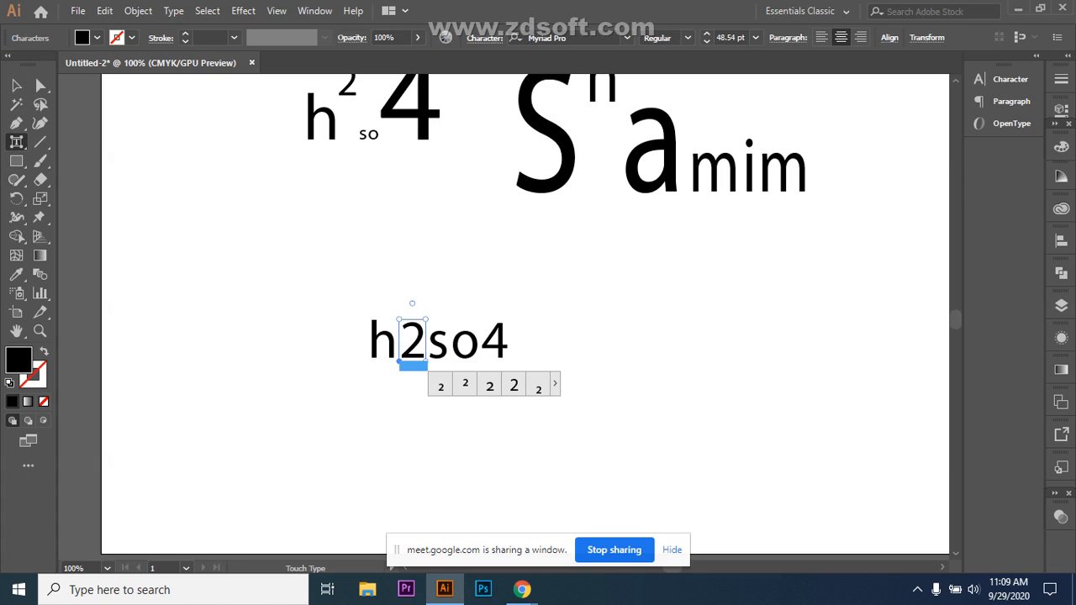
pyautogui.click(465, 383)
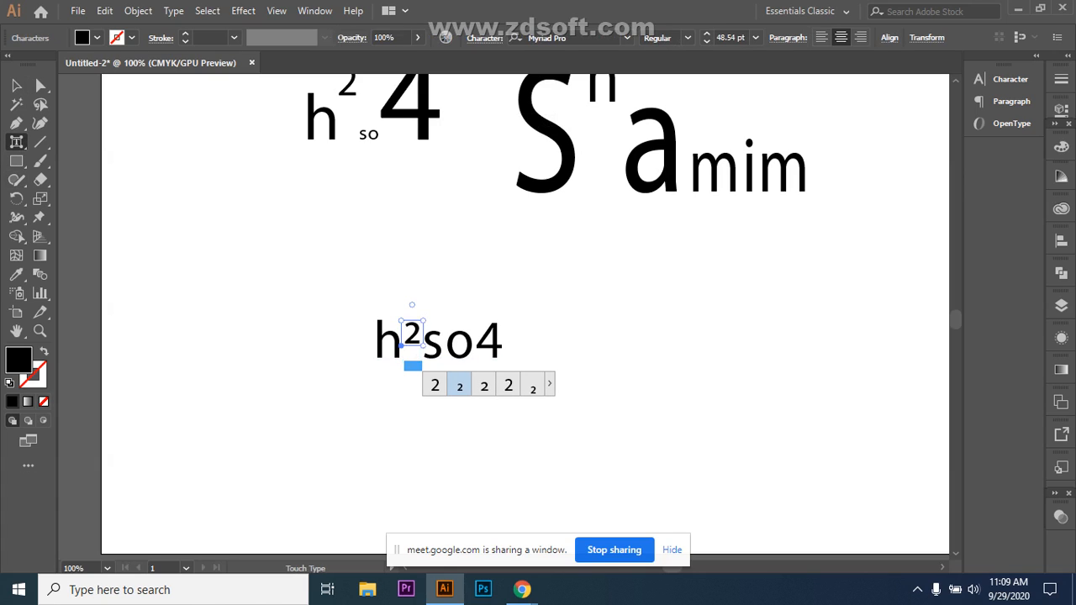
pyautogui.click(489, 342)
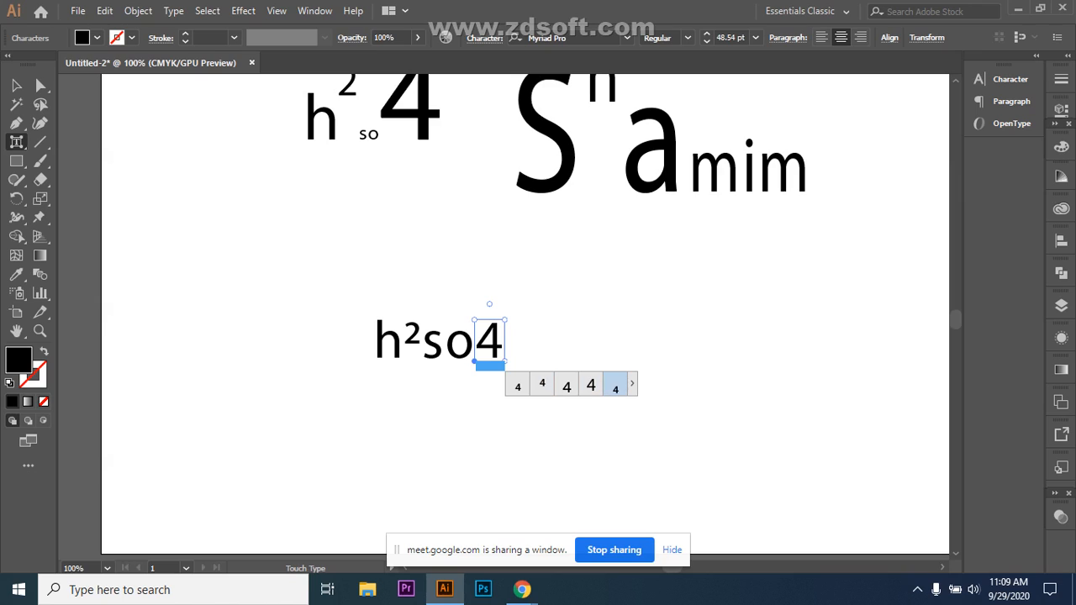
pyautogui.click(616, 385)
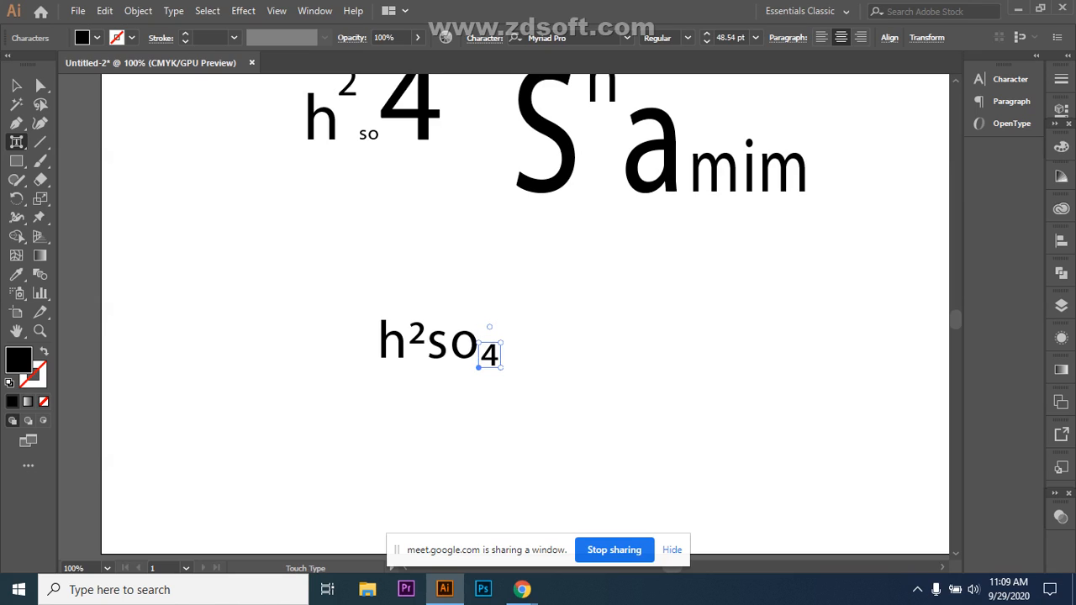
pyautogui.press('Escape')
pyautogui.hotkey('ctrl', 'shift', 'a')
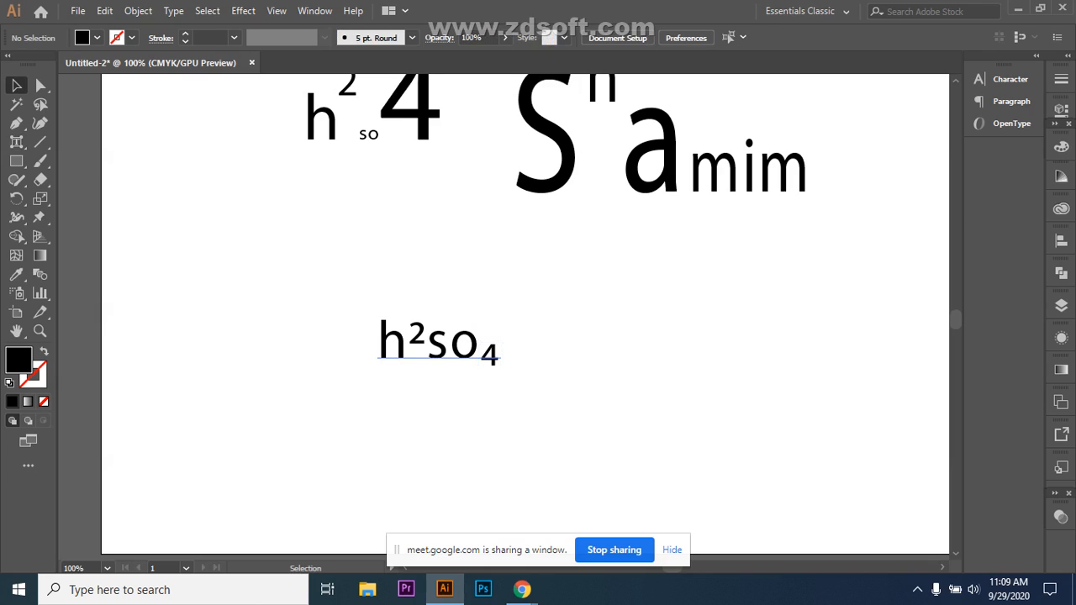
# - Review the list of type tools and the Character and Paragraph settings
pyautogui.scroll(4, 538, 315)
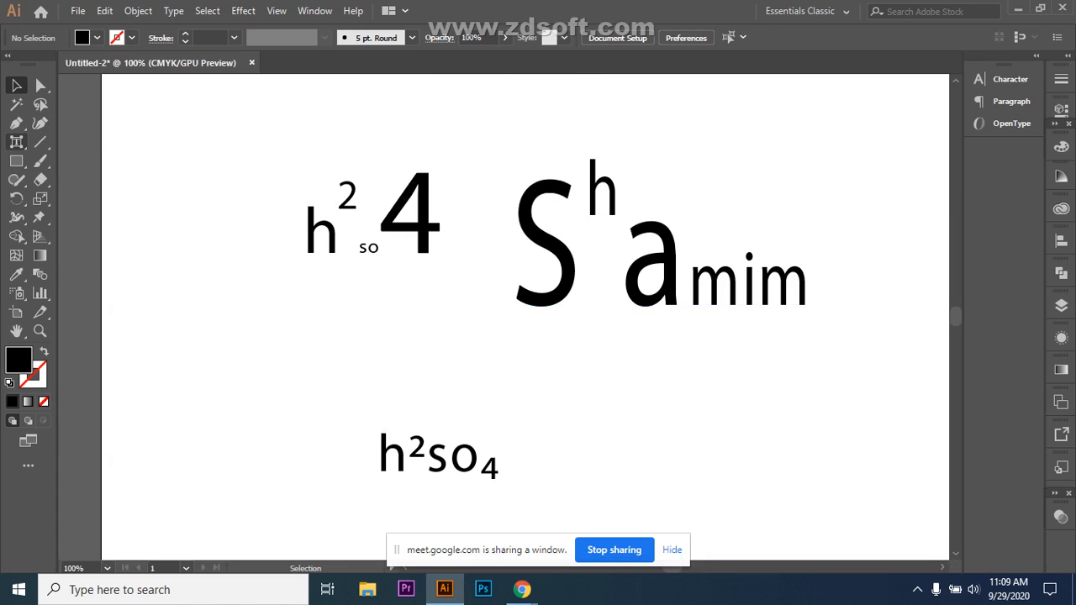
pyautogui.click(16, 142)
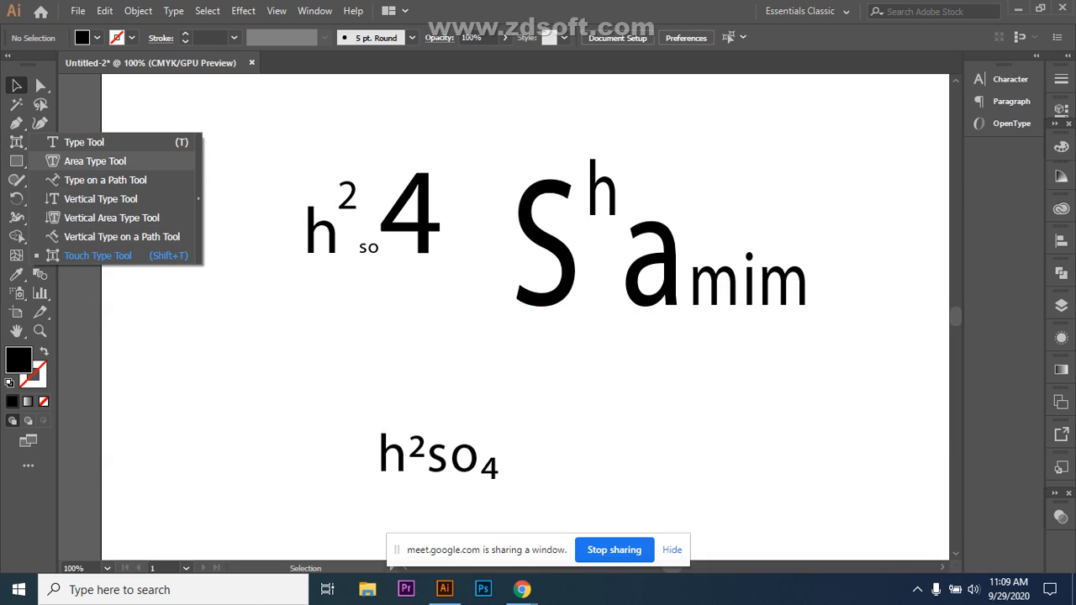
pyautogui.click(1009, 79)
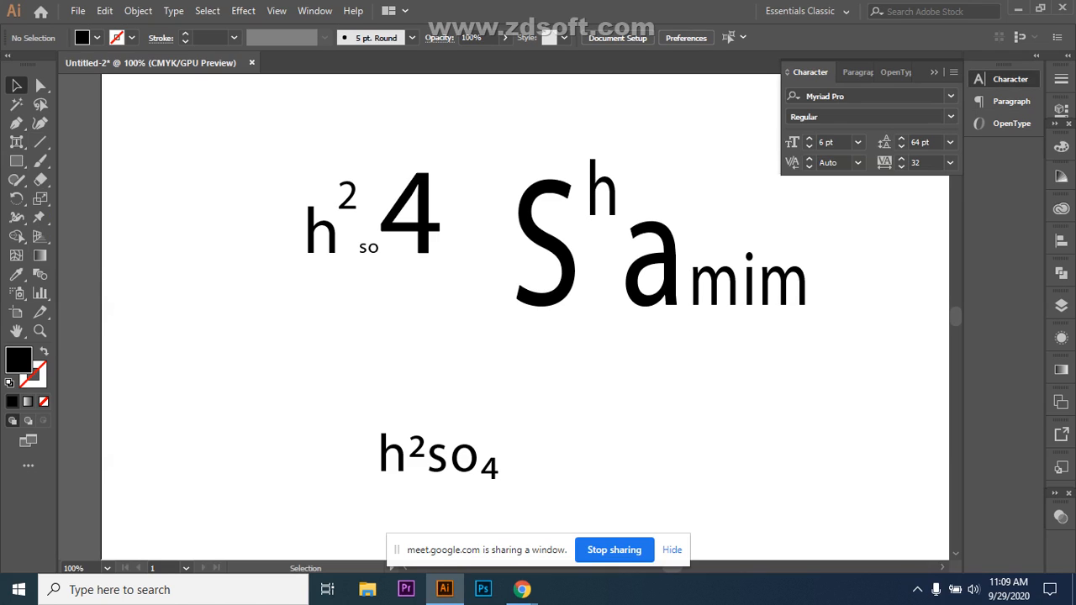
pyautogui.click(1008, 101)
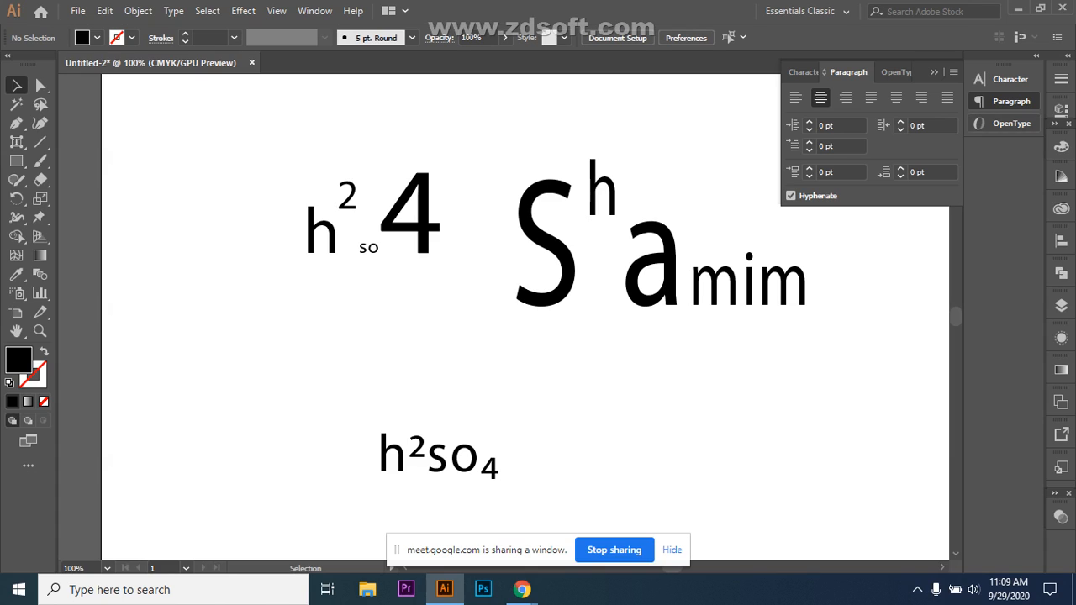
pyautogui.click(1003, 101)
pyautogui.click(1003, 101)
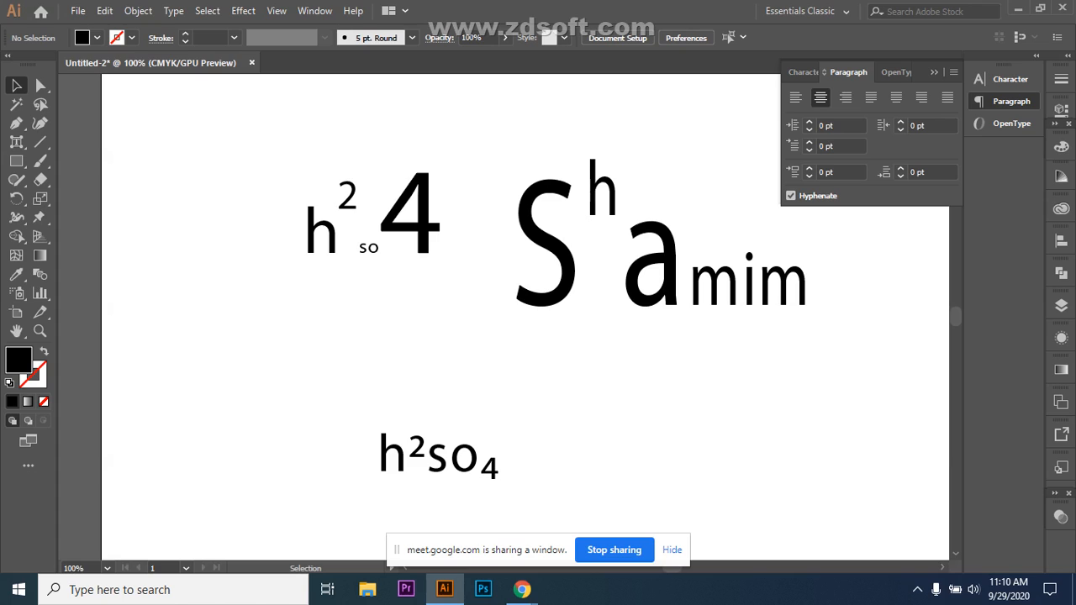
# - Delete the upper formula and the name beside it, and collapse the Paragraph settings
pyautogui.moveTo(217, 148); pyautogui.dragTo(723, 373)
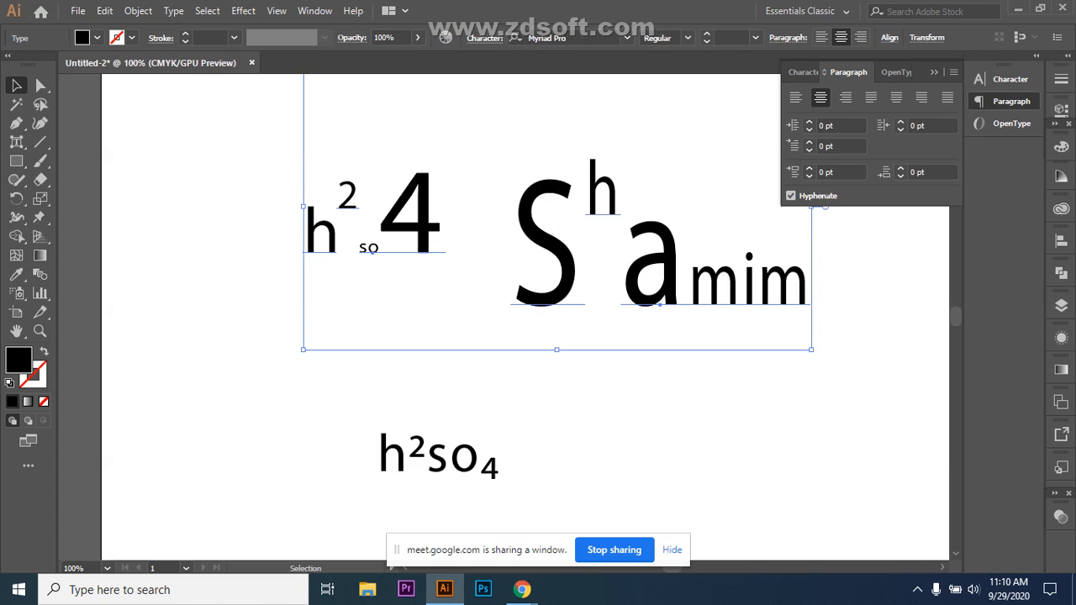
pyautogui.press('Delete')
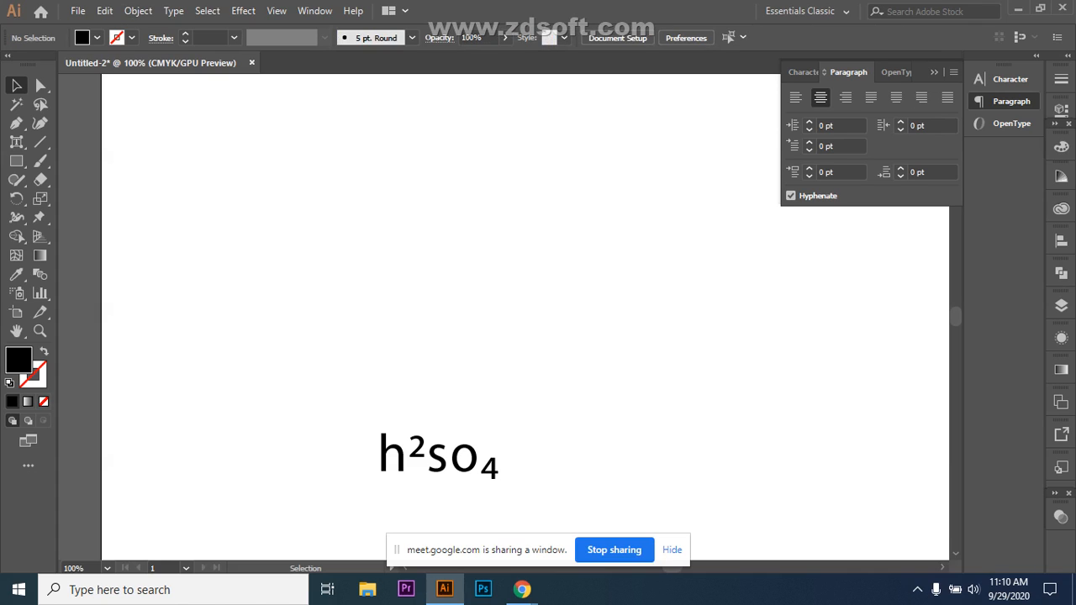
pyautogui.click(934, 73)
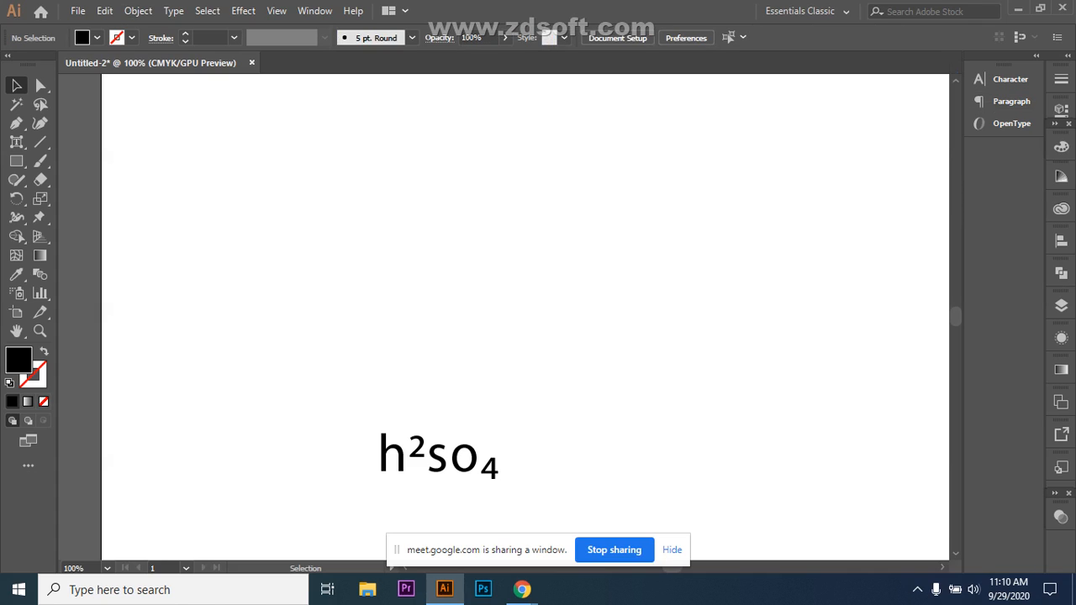
# - Swap the remaining formula's fill and stroke, swap them back, and delete the text
pyautogui.scroll(-4, 525, 315)
pyautogui.moveTo(356, 234); pyautogui.dragTo(547, 377)
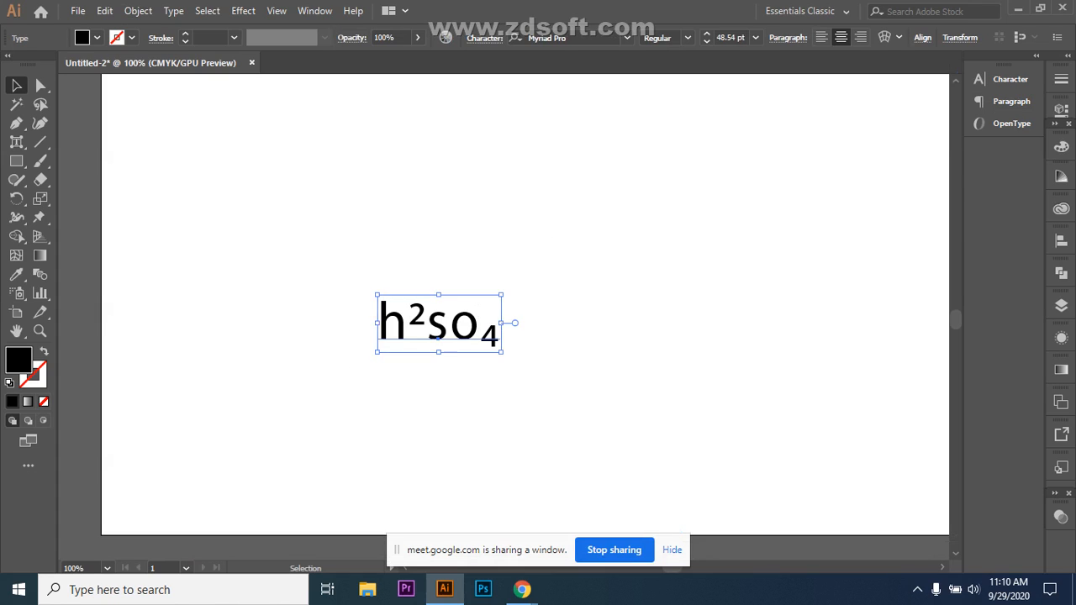
pyautogui.hotkey('shift', 'x')
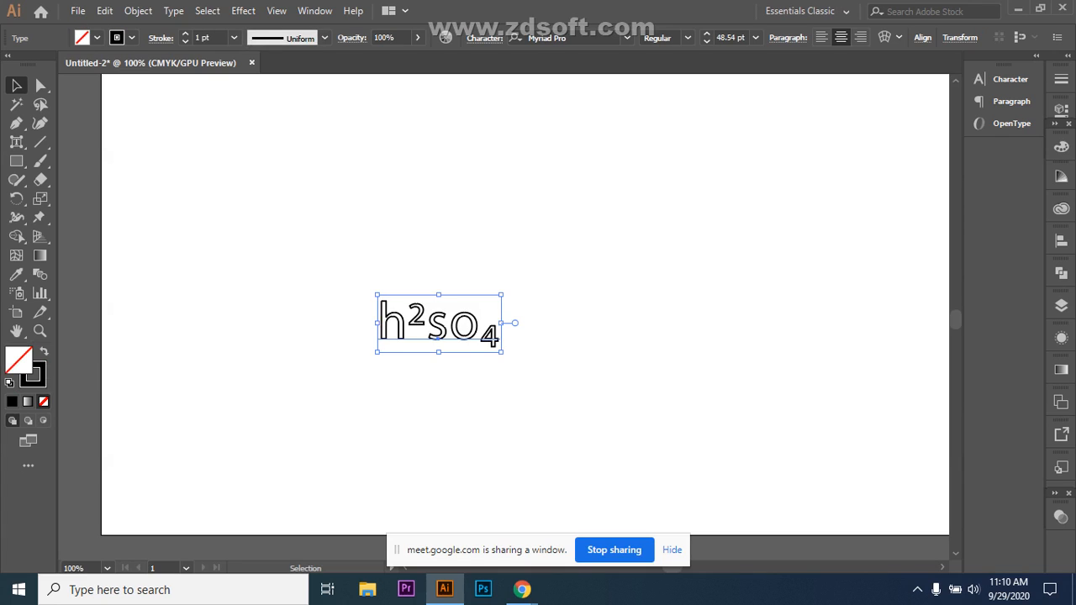
pyautogui.hotkey('shift', 'x')
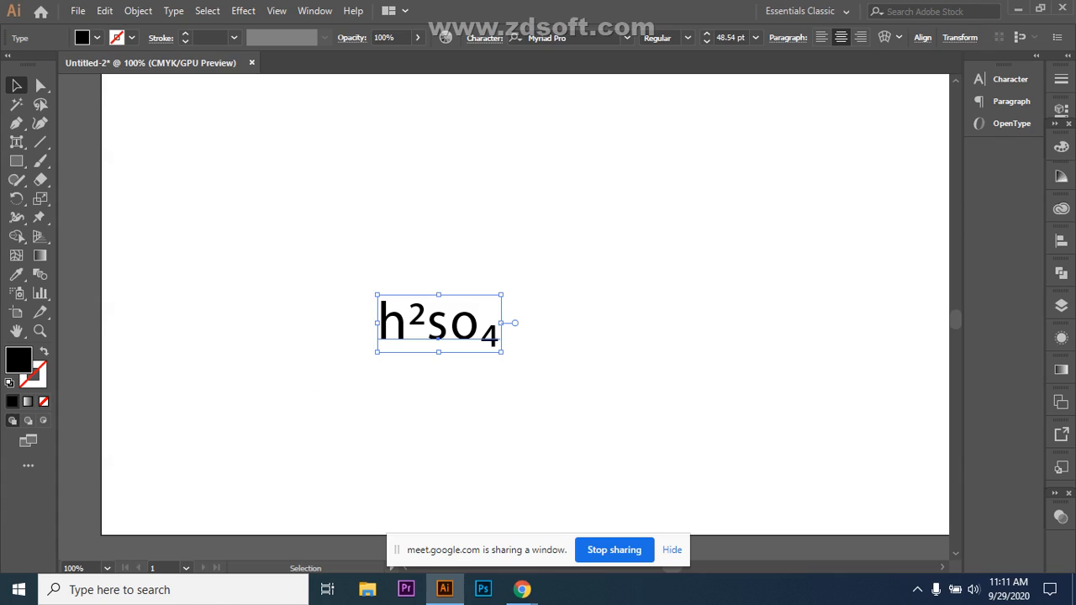
pyautogui.press('Delete')
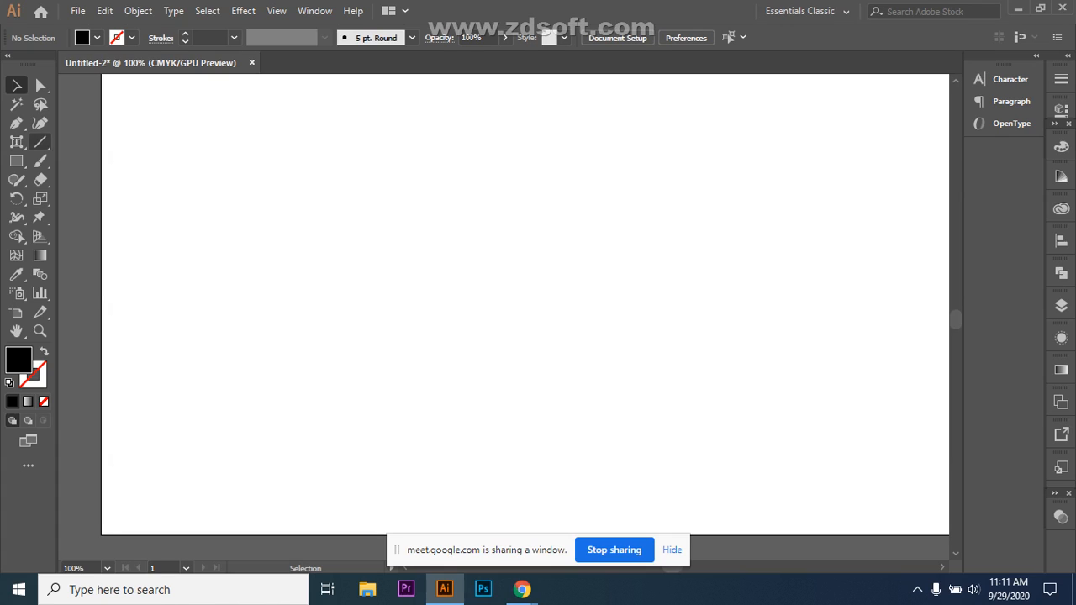
# - Add a point text reading "Apple" near the middle of the empty artboard with the Type tool
pyautogui.click(16, 142)
pyautogui.click(84, 142)
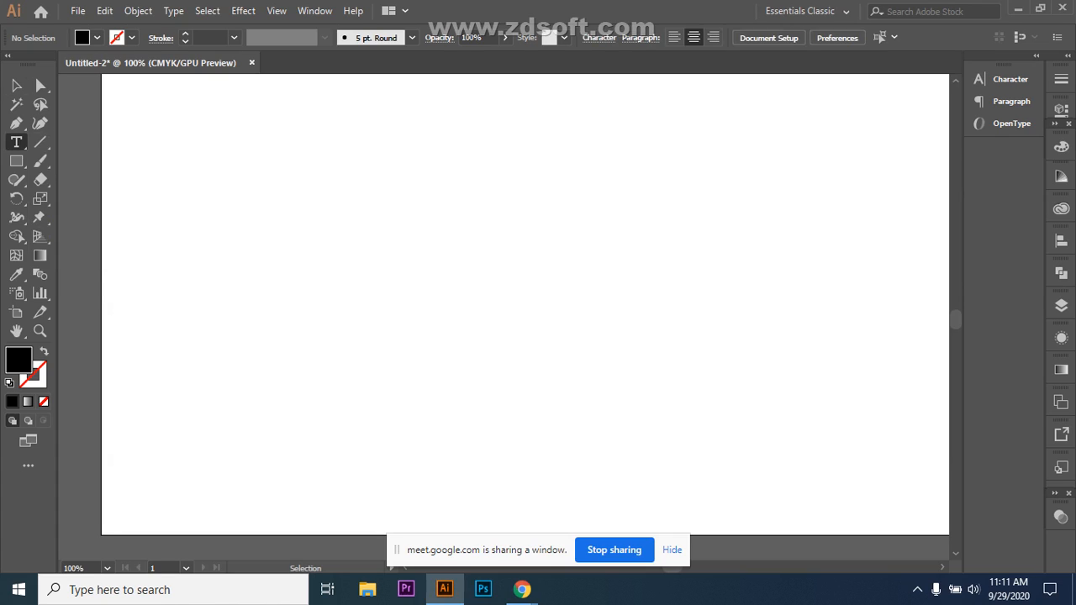
pyautogui.click(443, 297)
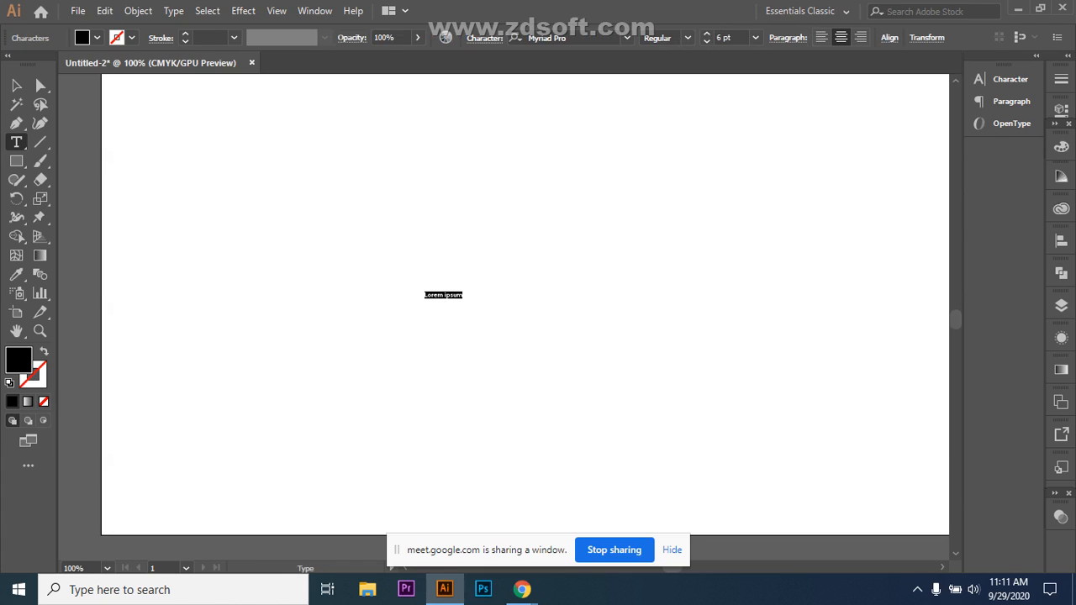
pyautogui.press('BackSpace')
pyautogui.write('a')
pyautogui.write('Apple')
# - Scale the "Apple" text up to about 144 pt, move it to the artboard's upper middle, and leave it selected
pyautogui.click(16, 85)
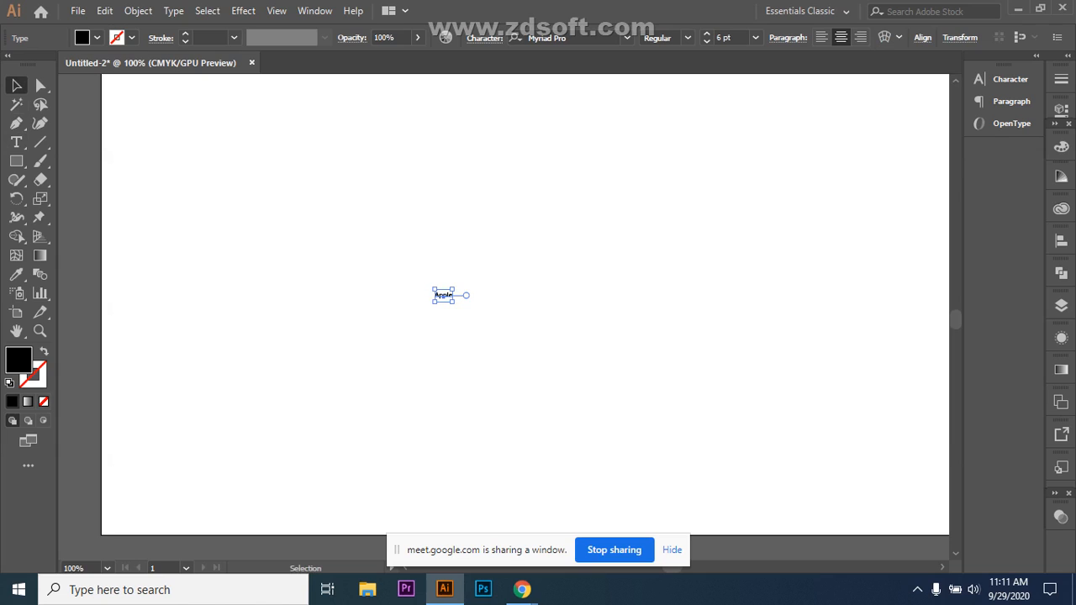
pyautogui.moveTo(454, 302); pyautogui.dragTo(797, 460)
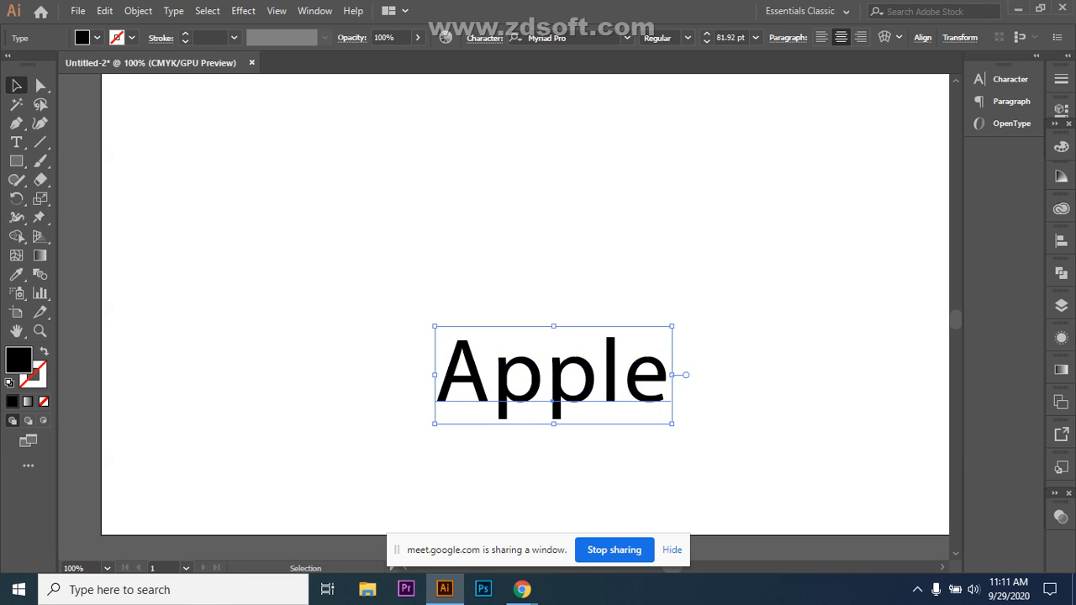
pyautogui.moveTo(672, 423); pyautogui.dragTo(790, 497)
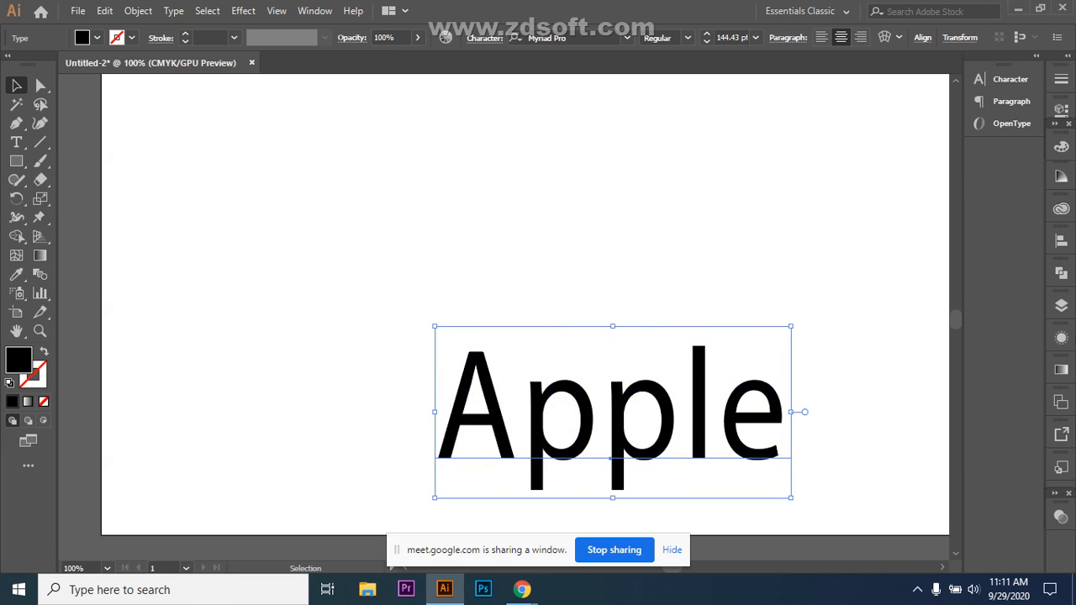
pyautogui.click(840, 404)
pyautogui.click(622, 420)
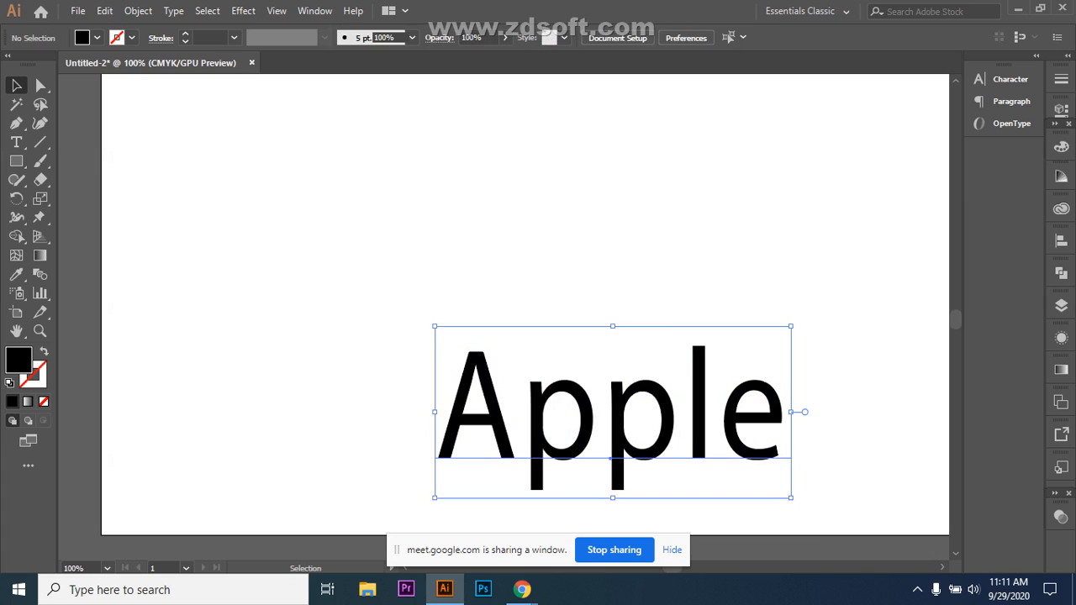
pyautogui.moveTo(637, 421); pyautogui.dragTo(490, 259)
pyautogui.click(605, 380)
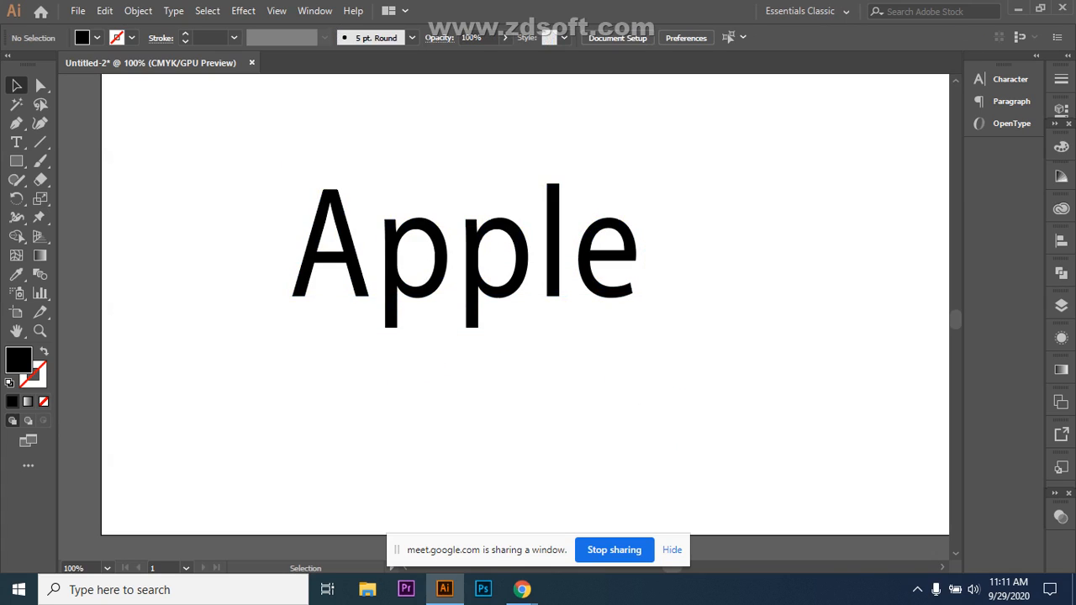
pyautogui.click(521, 282)
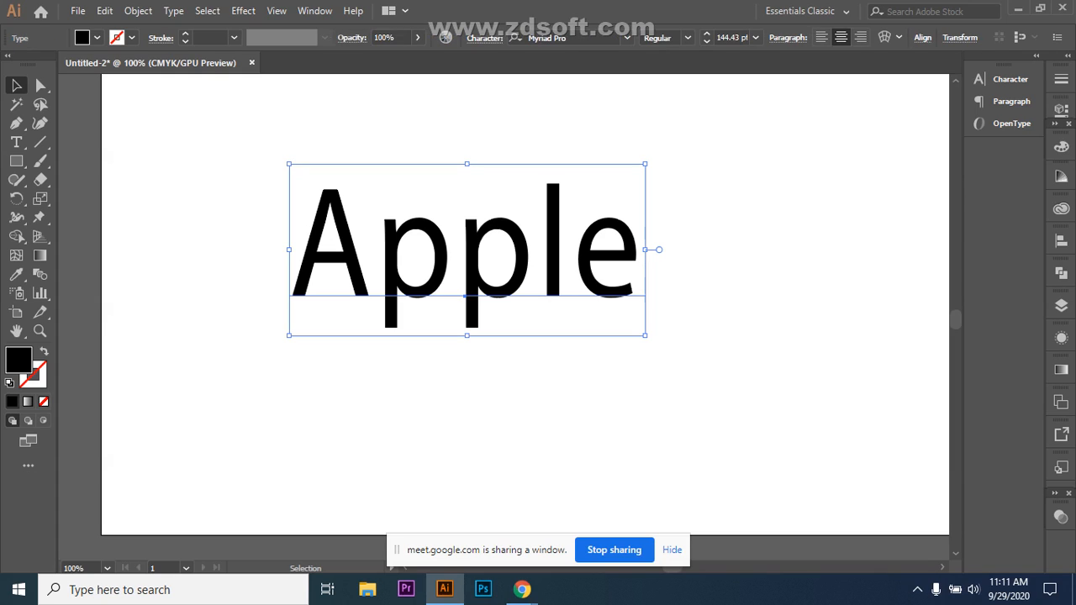
# - Swap the "Apple" text's fill and stroke, swap them back, and deselect the text
pyautogui.click(44, 351)
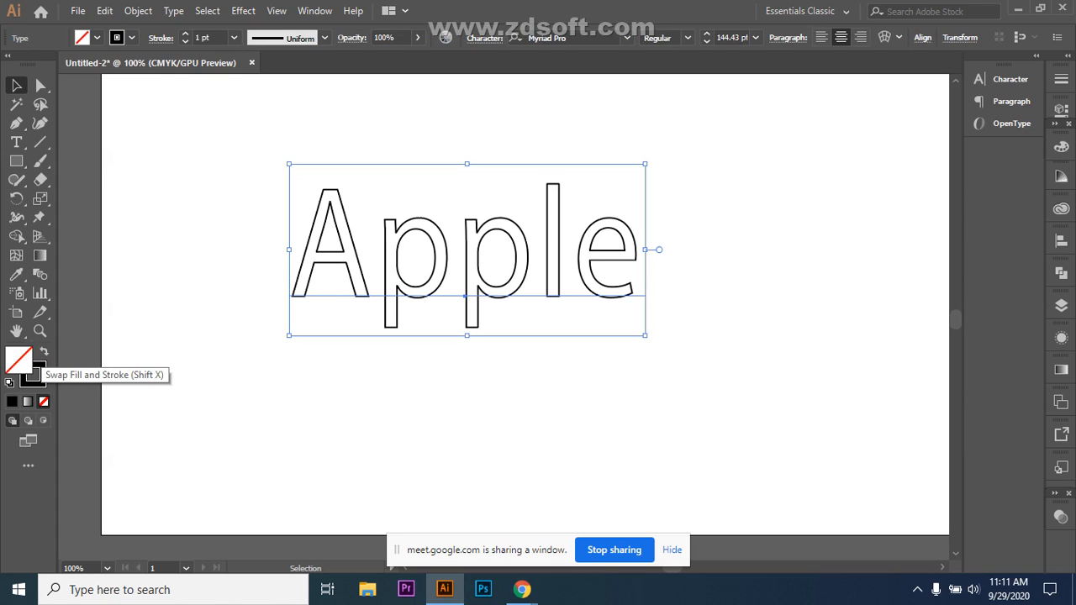
pyautogui.click(44, 351)
pyautogui.click(276, 99)
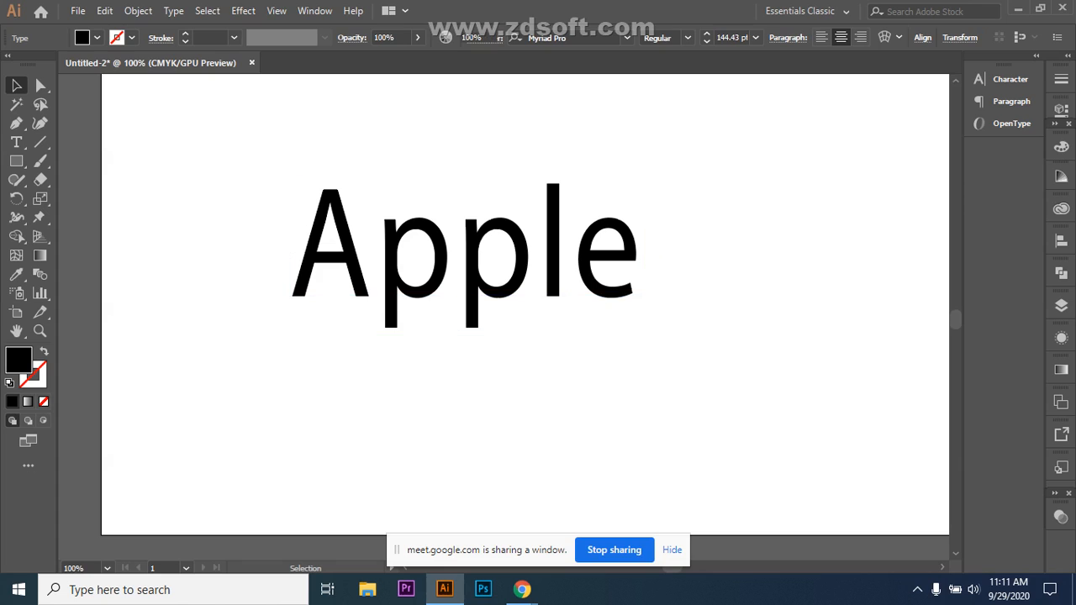
# - Select the "Apple" text and convert it to outlines
pyautogui.moveTo(276, 99); pyautogui.dragTo(804, 409)
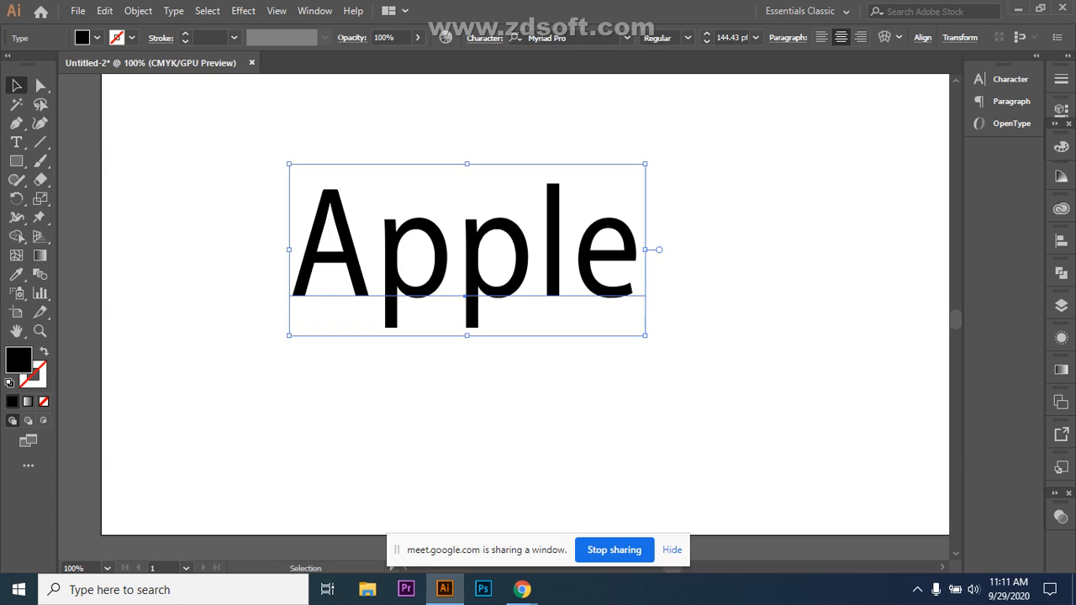
pyautogui.rightClick(474, 237)
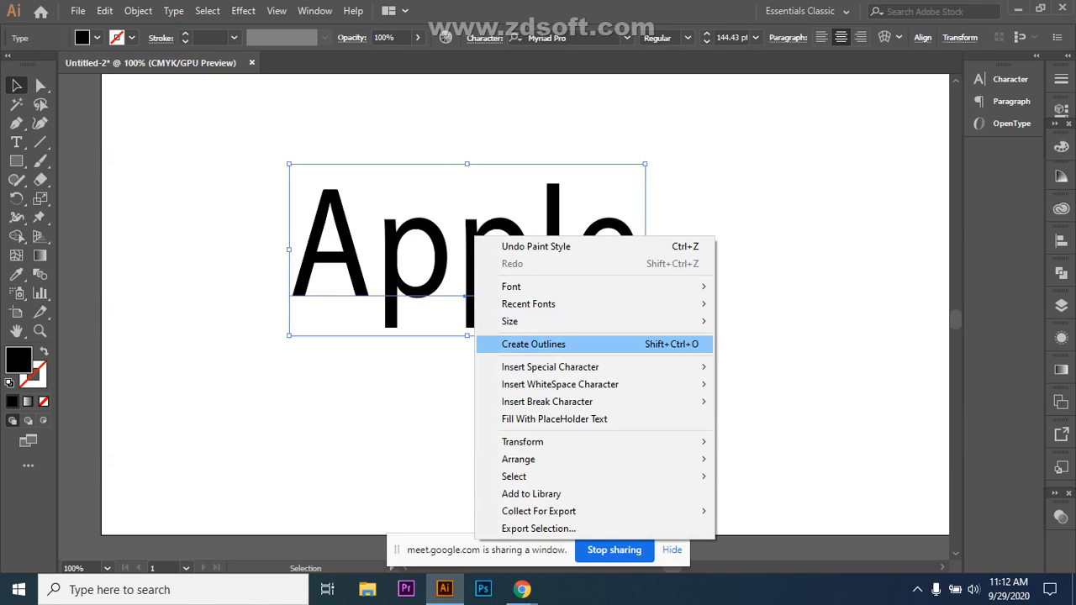
pyautogui.click(533, 344)
pyautogui.click(543, 361)
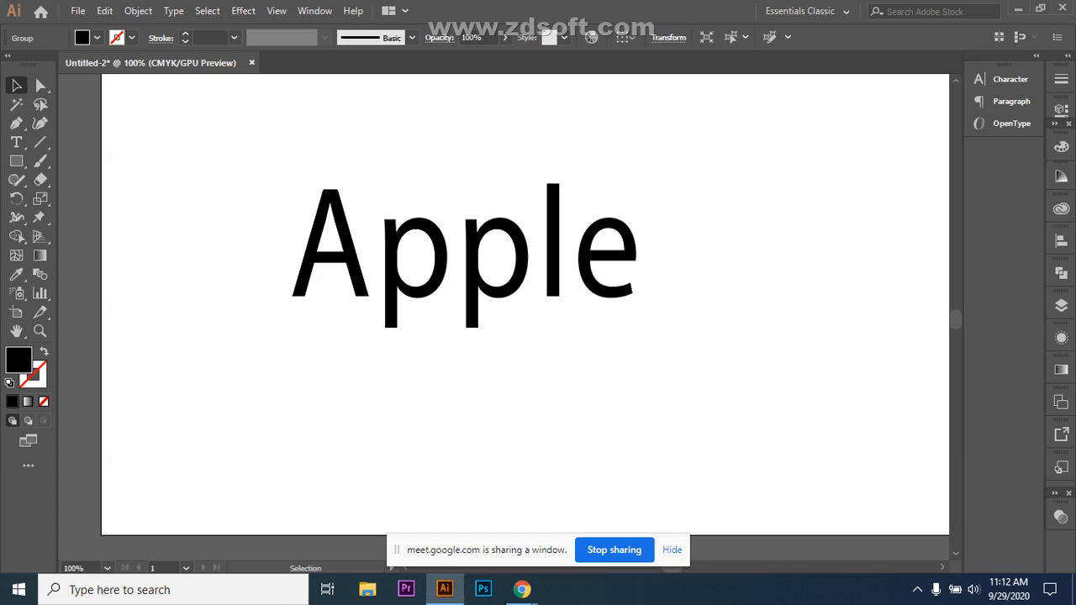
# - Ungroup the outlined "Apple" so that each letter becomes a separate object
pyautogui.click(584, 259)
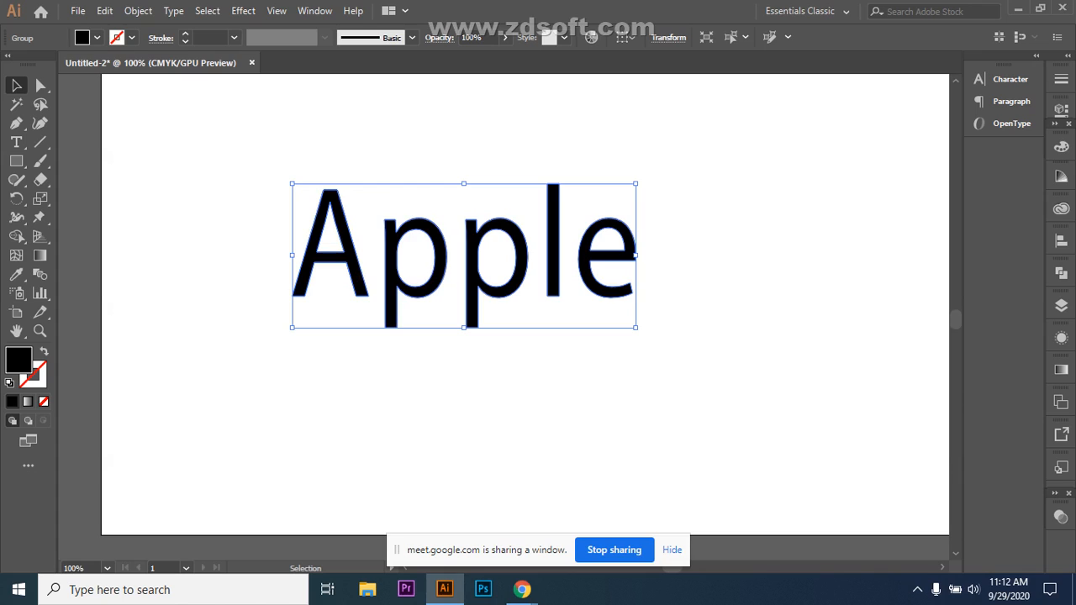
pyautogui.rightClick(391, 249)
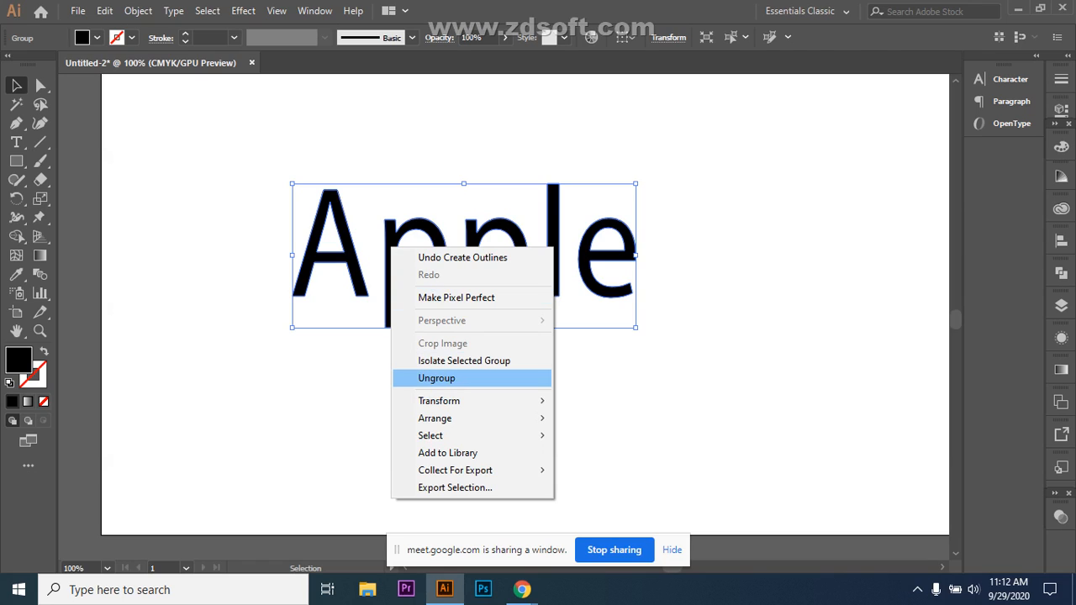
pyautogui.click(446, 378)
pyautogui.click(454, 378)
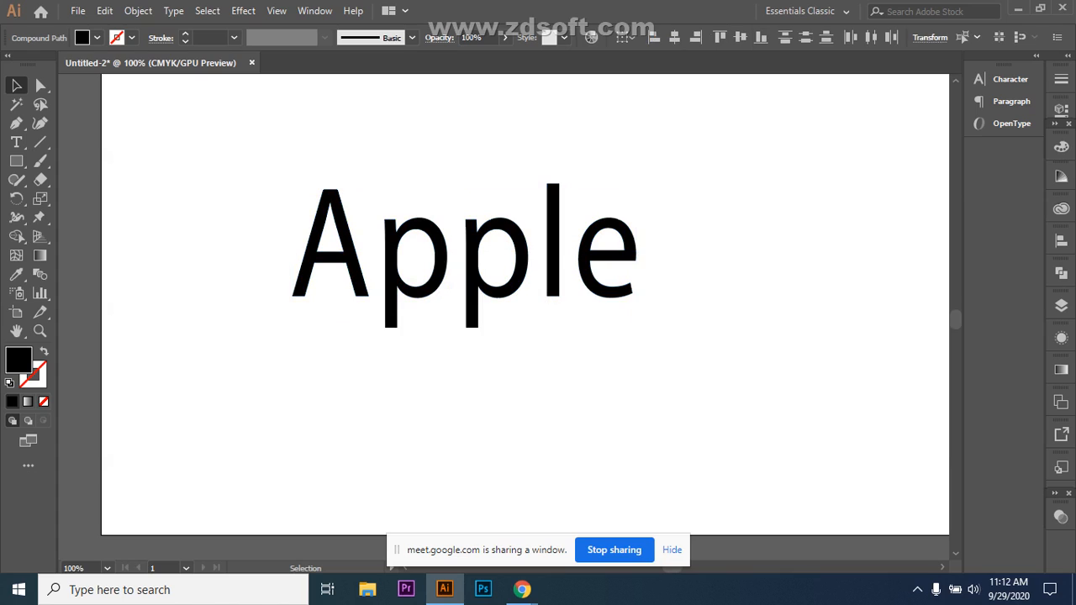
# - Select the outlined letters of "Apple" one at a time to check that each can be picked separately
pyautogui.click(474, 285)
pyautogui.click(401, 290)
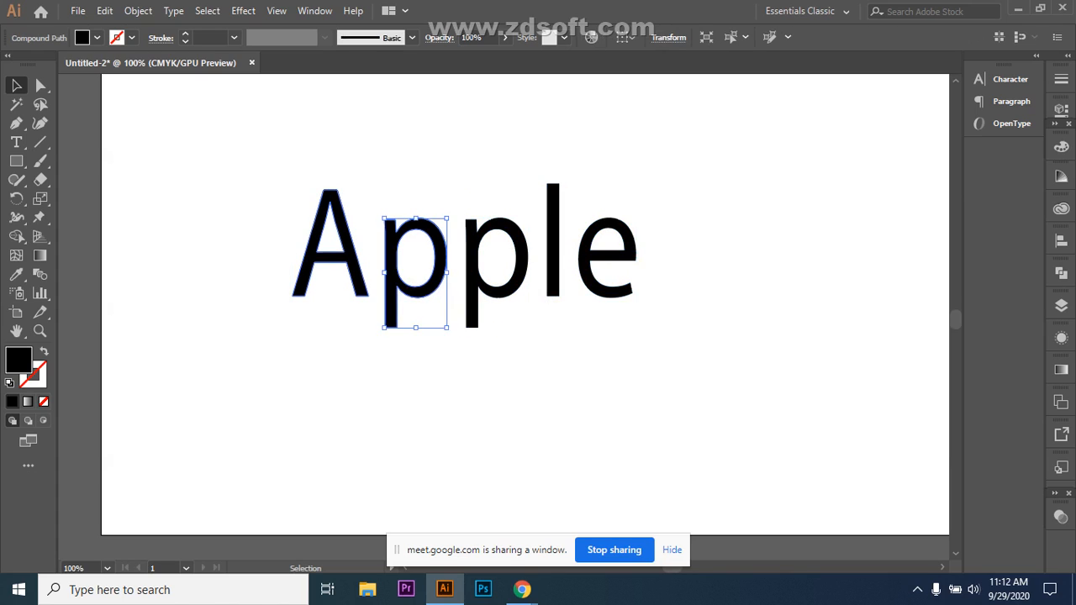
pyautogui.click(332, 244)
pyautogui.click(553, 252)
pyautogui.click(609, 261)
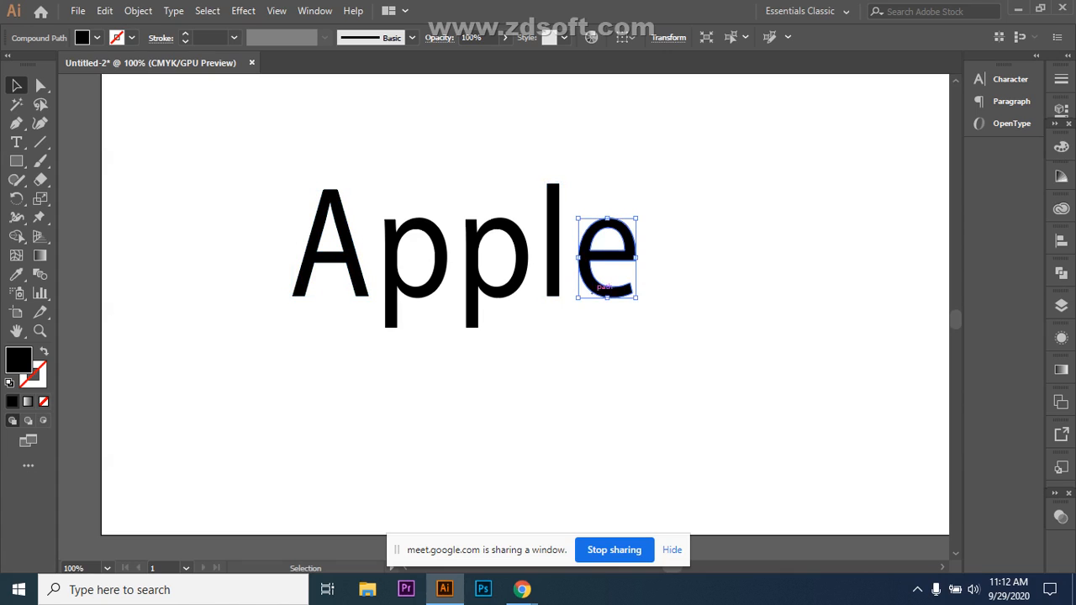
pyautogui.click(496, 269)
pyautogui.click(415, 269)
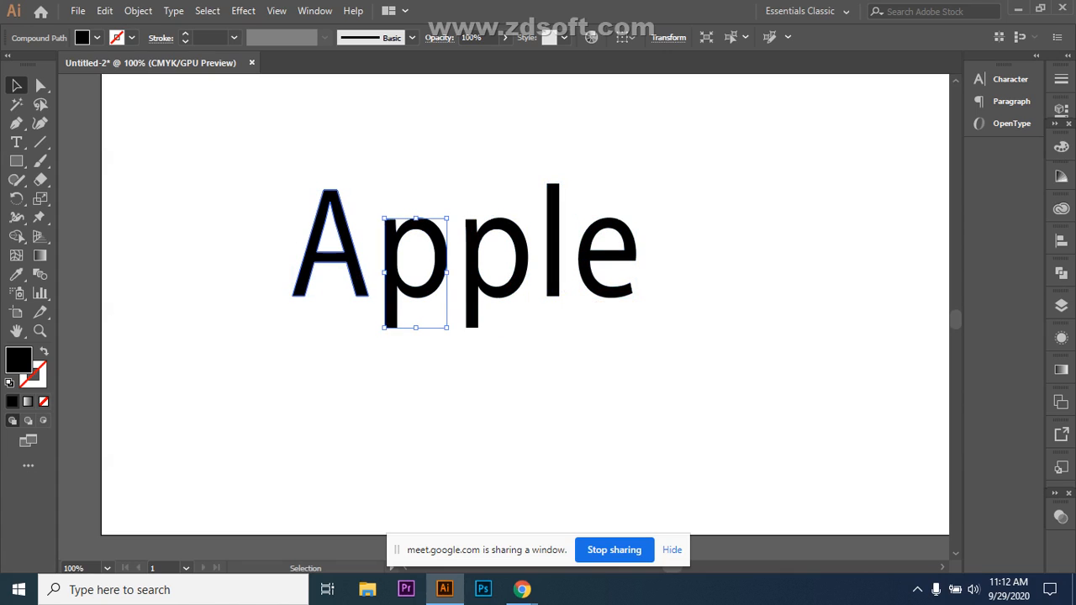
pyautogui.click(351, 279)
pyautogui.click(415, 269)
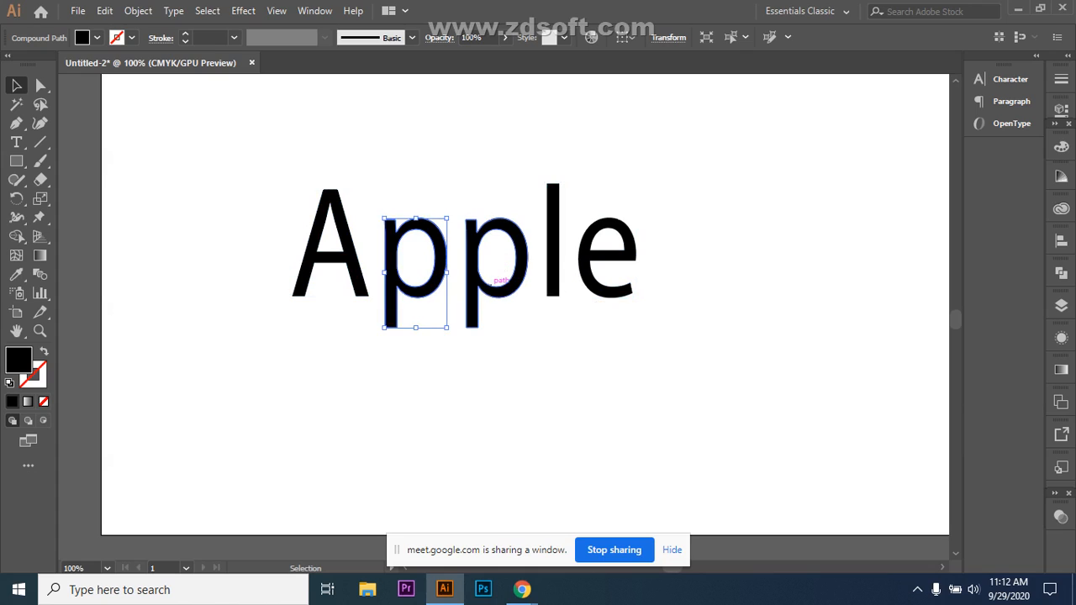
pyautogui.click(496, 269)
pyautogui.click(553, 252)
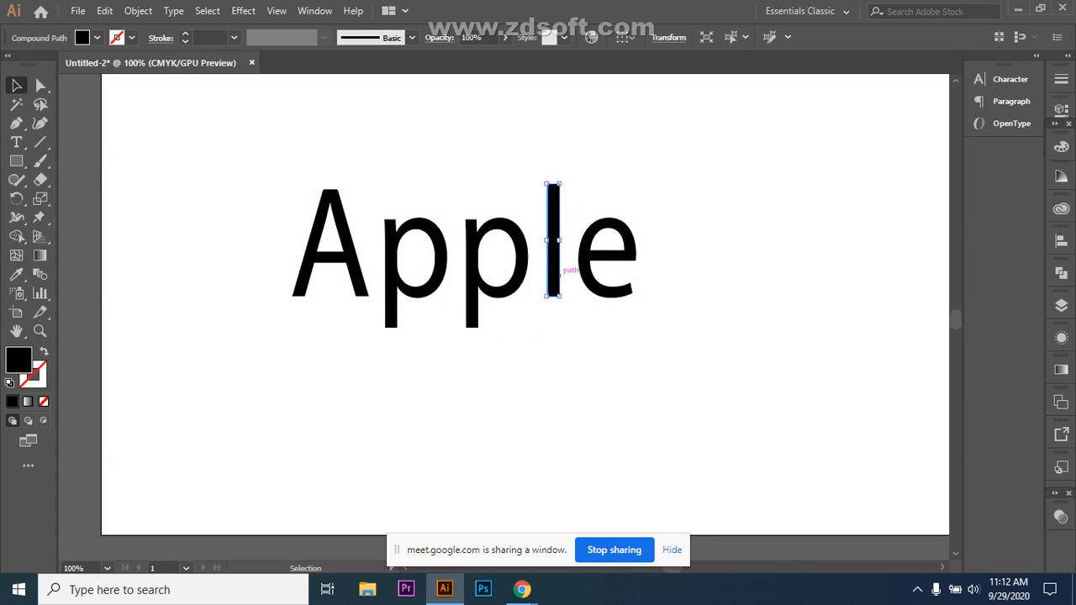
pyautogui.click(603, 263)
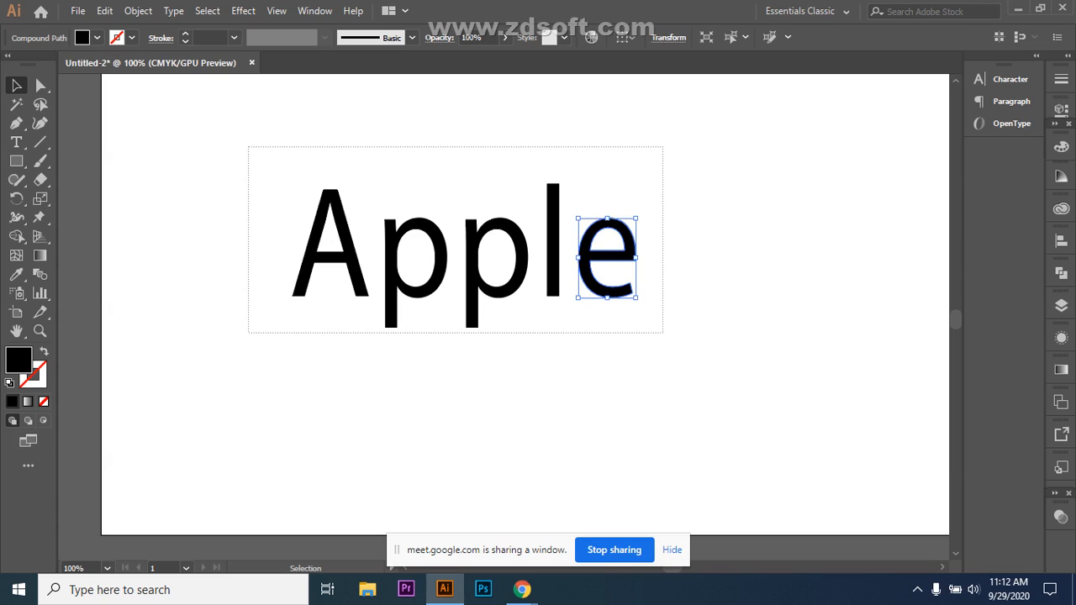
# - Swap fill and stroke on all five letters so they have only a black outline, and deselect them
pyautogui.hotkey('ctrl', 'a')
pyautogui.hotkey('shift', 'x')
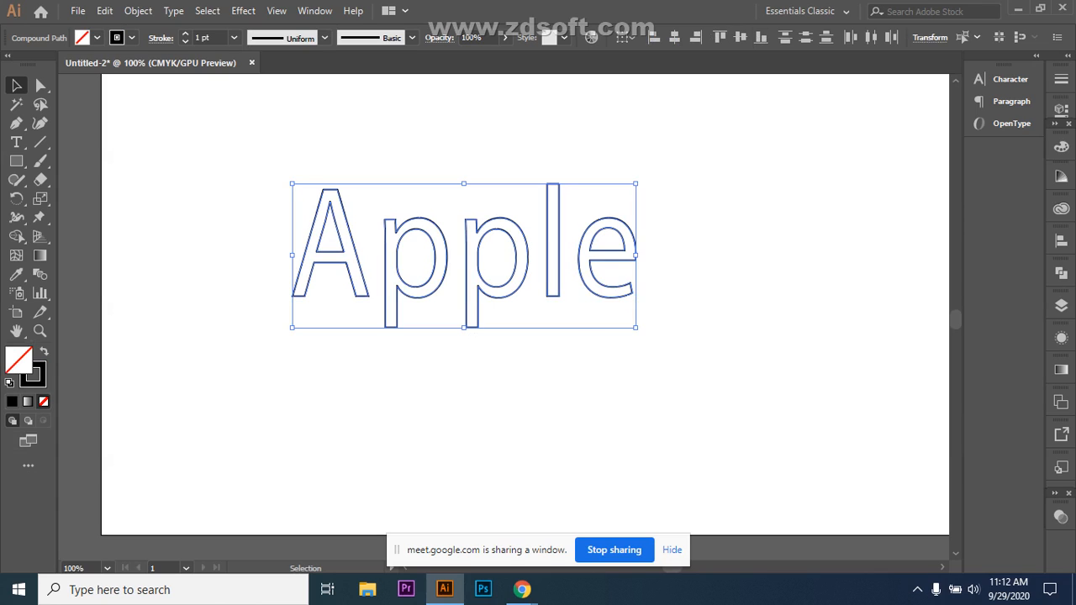
pyautogui.hotkey('ctrl', 'shift', 'a')
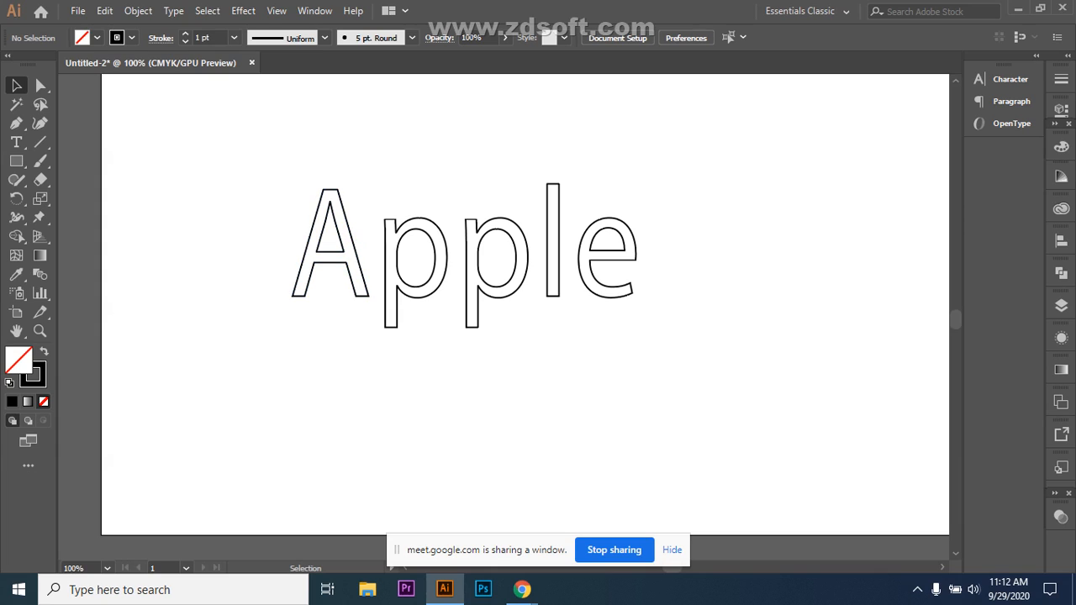
# - Give the letter A a muted greyish-pink stroke from the Color Guide shades
pyautogui.click(353, 243)
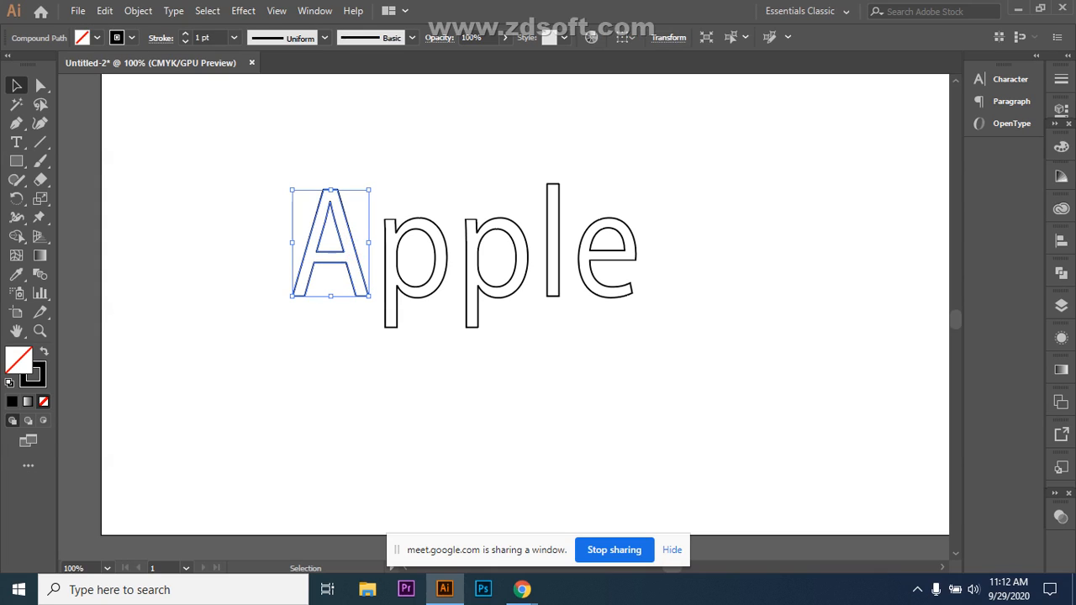
pyautogui.click(1060, 146)
pyautogui.click(1060, 176)
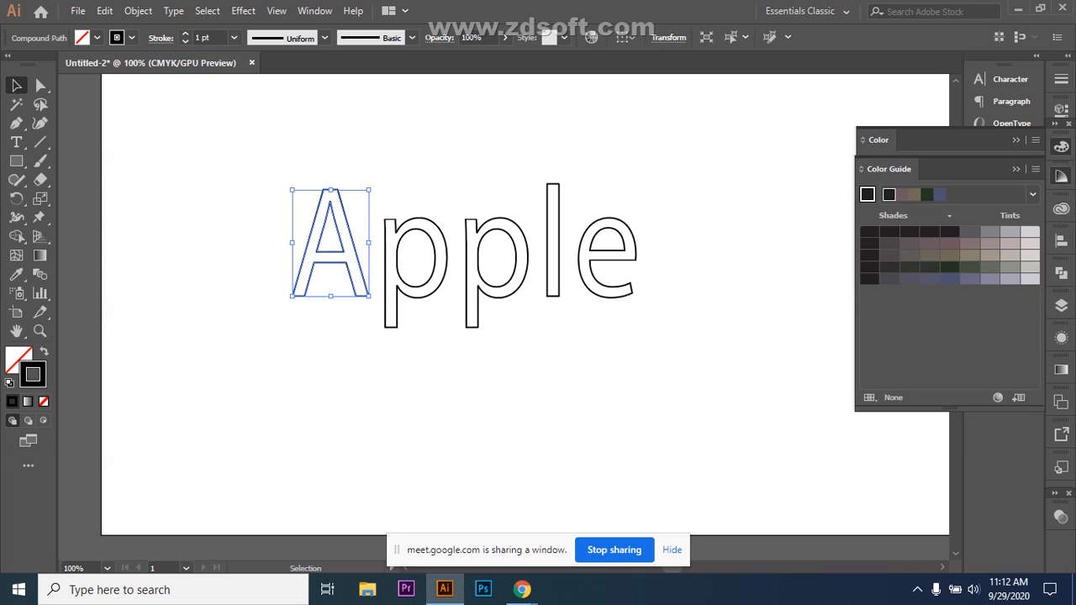
pyautogui.click(989, 243)
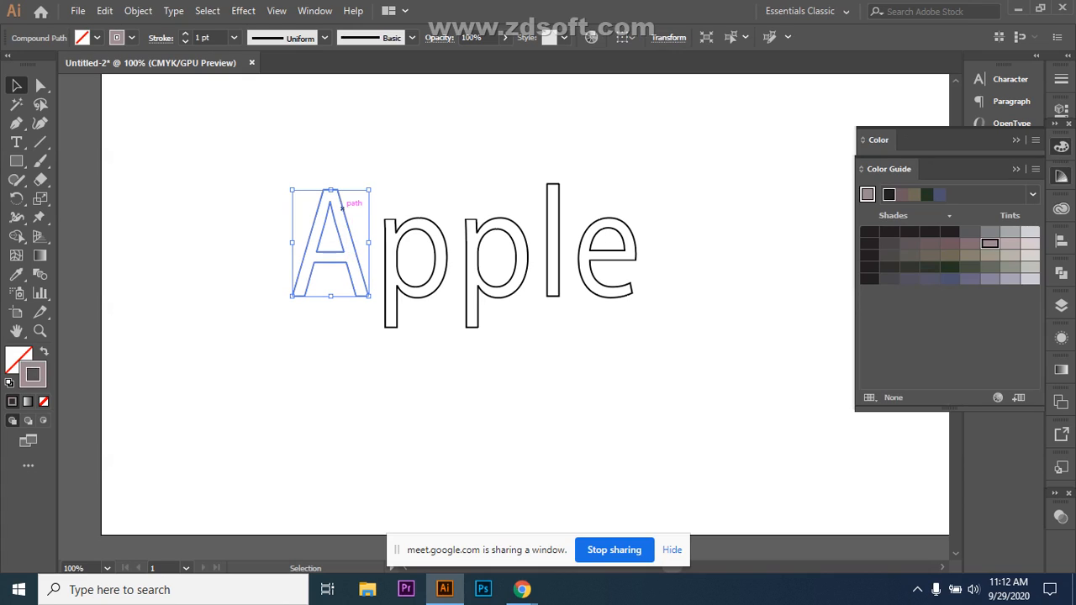
# - Copy the letter A's stroke colour onto the second p with the Eyedropper, and return to the Selection tool
pyautogui.click(513, 267)
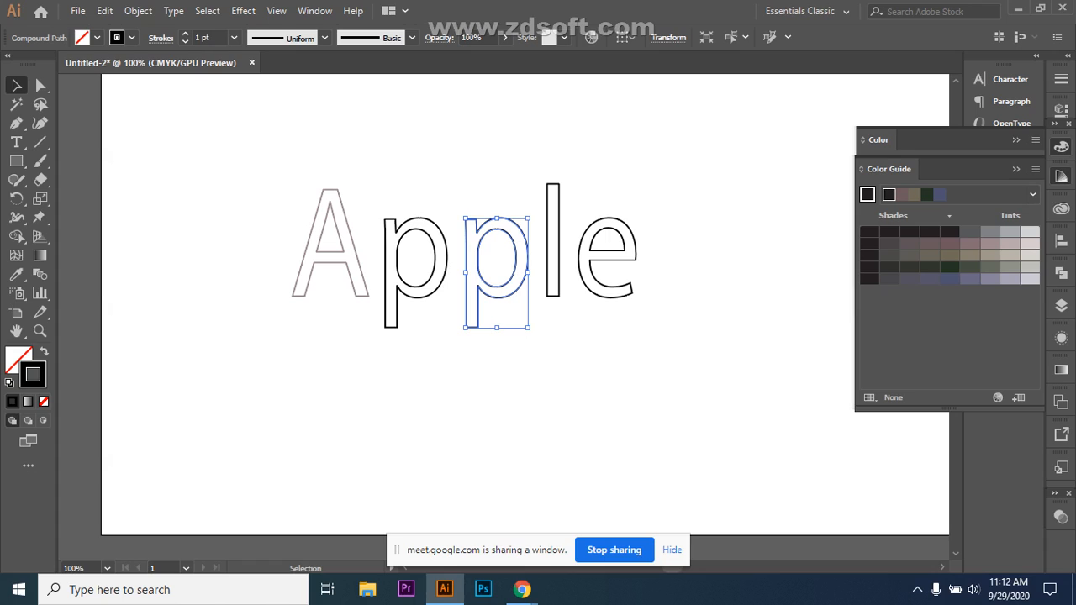
pyautogui.click(16, 274)
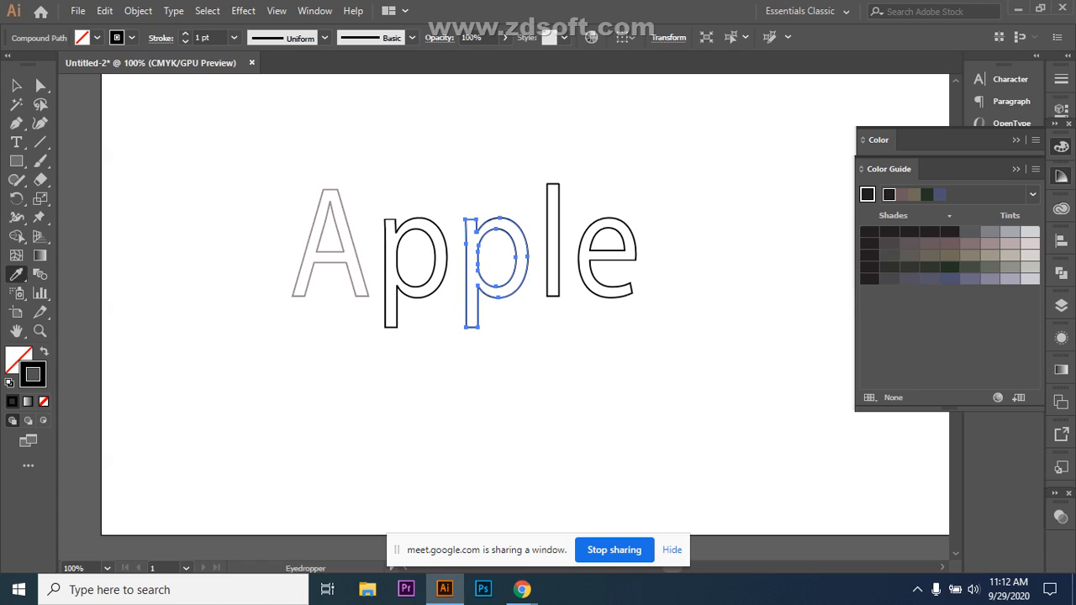
pyautogui.click(340, 252)
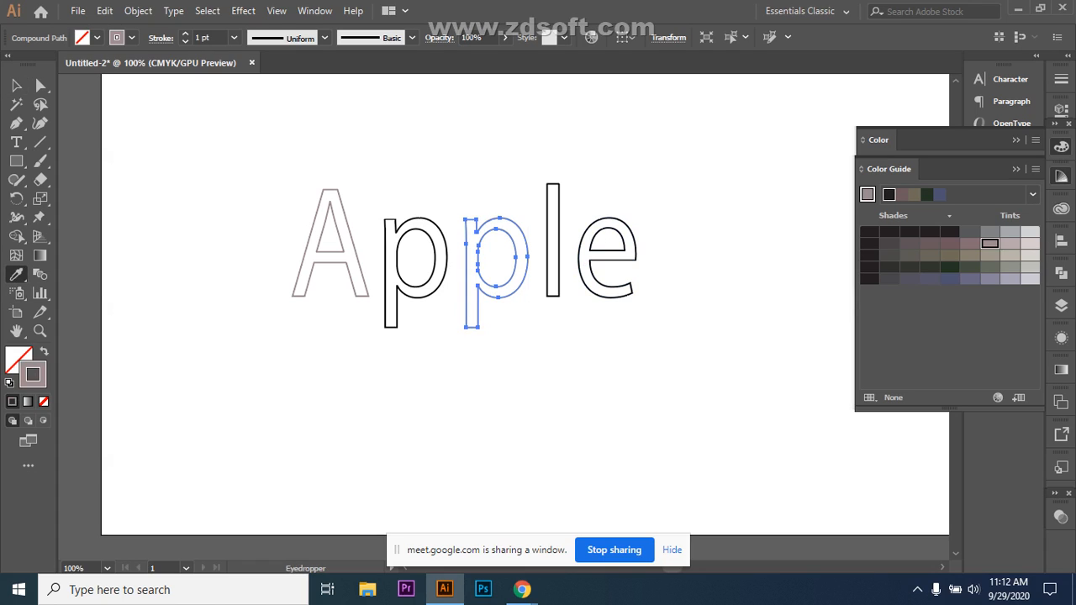
pyautogui.click(16, 84)
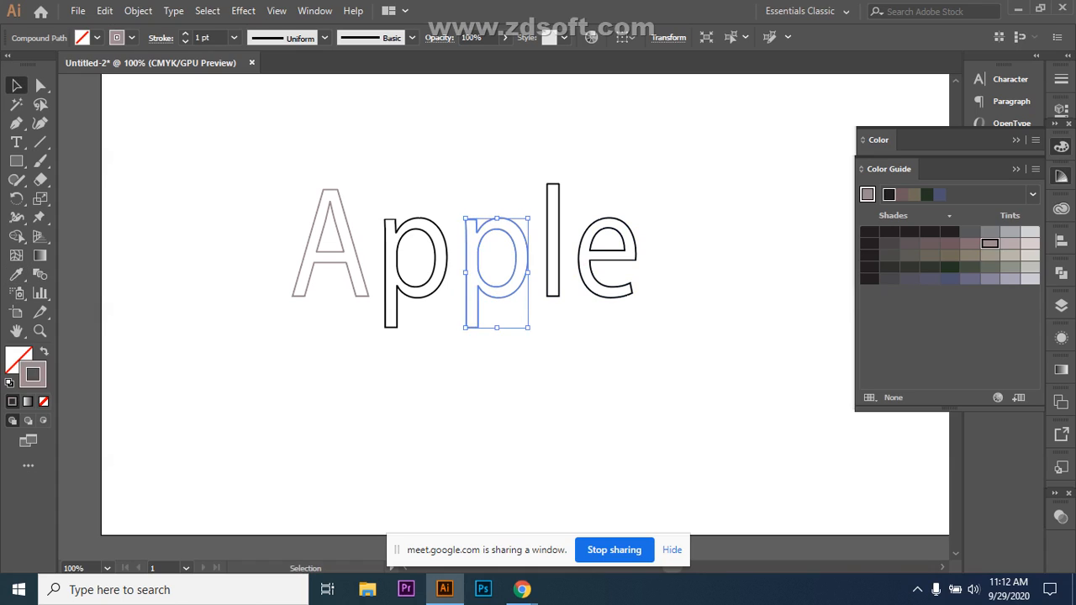
# - Set the first p's stroke to a magenta-purple (C 36.86, M 84.31, Y 0, K 0) from the colour spectrum, and deselect it
pyautogui.click(455, 284)
pyautogui.click(443, 277)
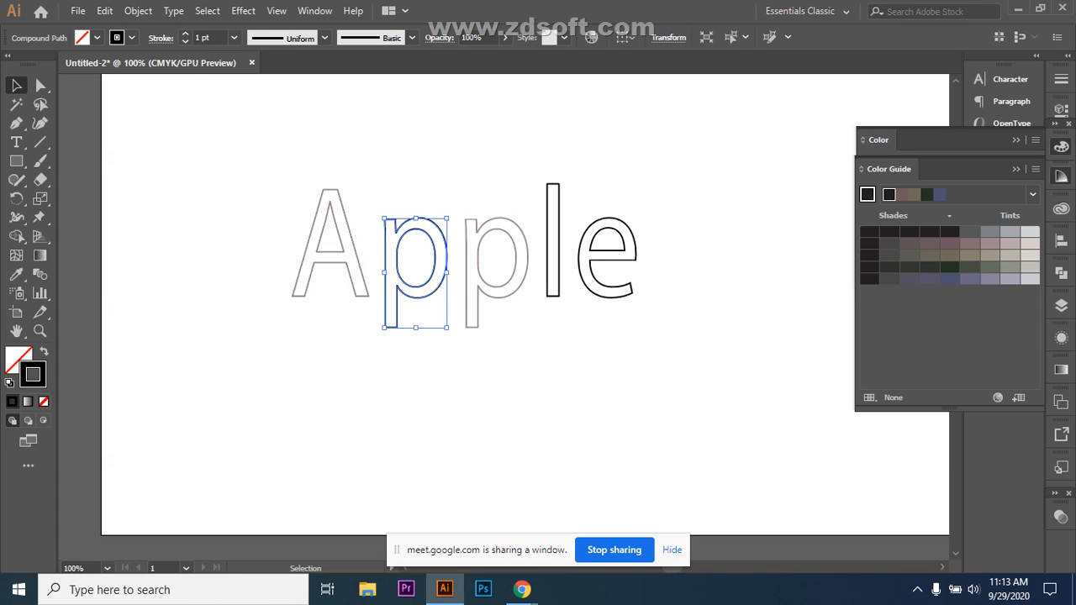
pyautogui.click(1061, 176)
pyautogui.click(1061, 147)
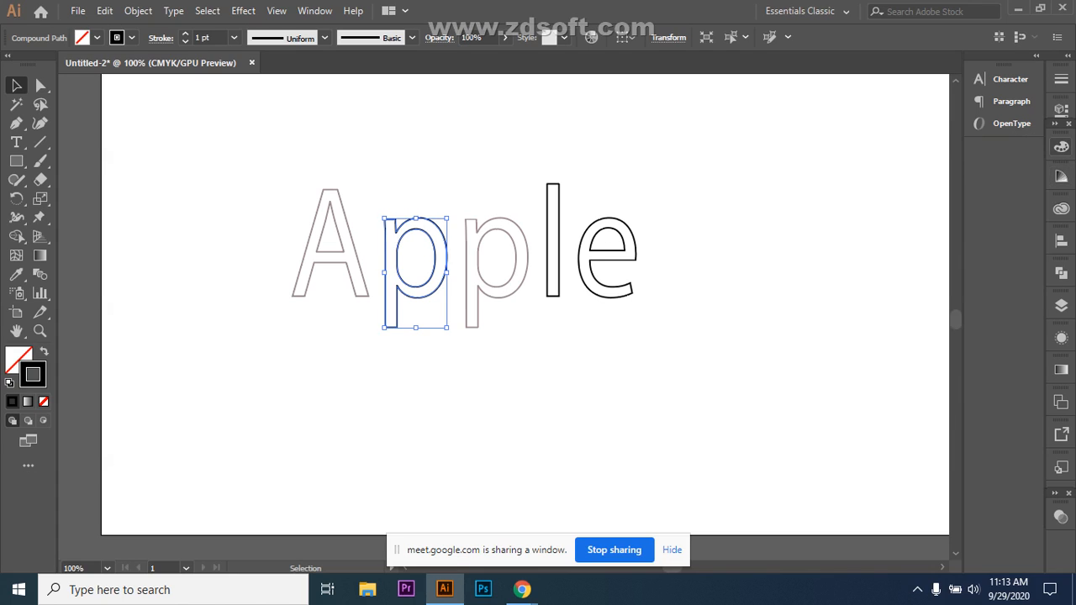
pyautogui.click(1061, 147)
pyautogui.click(1005, 271)
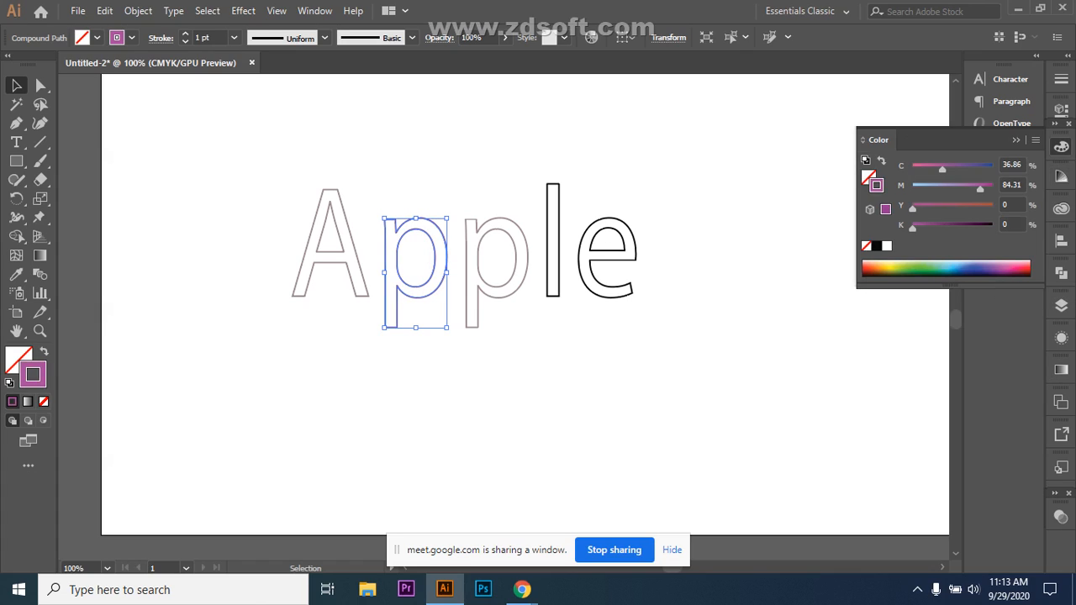
pyautogui.hotkey('ctrl', 'shift', 'a')
# - Set the stroke of the letters l and e together to green (C 59.22, M 0, Y 100, K 0), and deselect them
pyautogui.moveTo(543, 163); pyautogui.dragTo(658, 327)
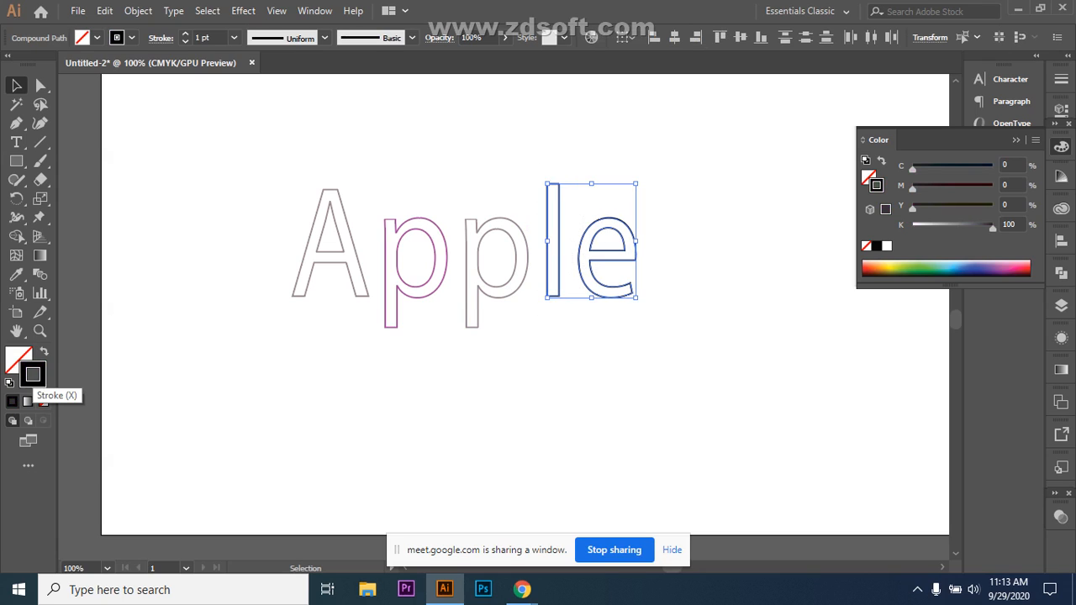
pyautogui.click(890, 268)
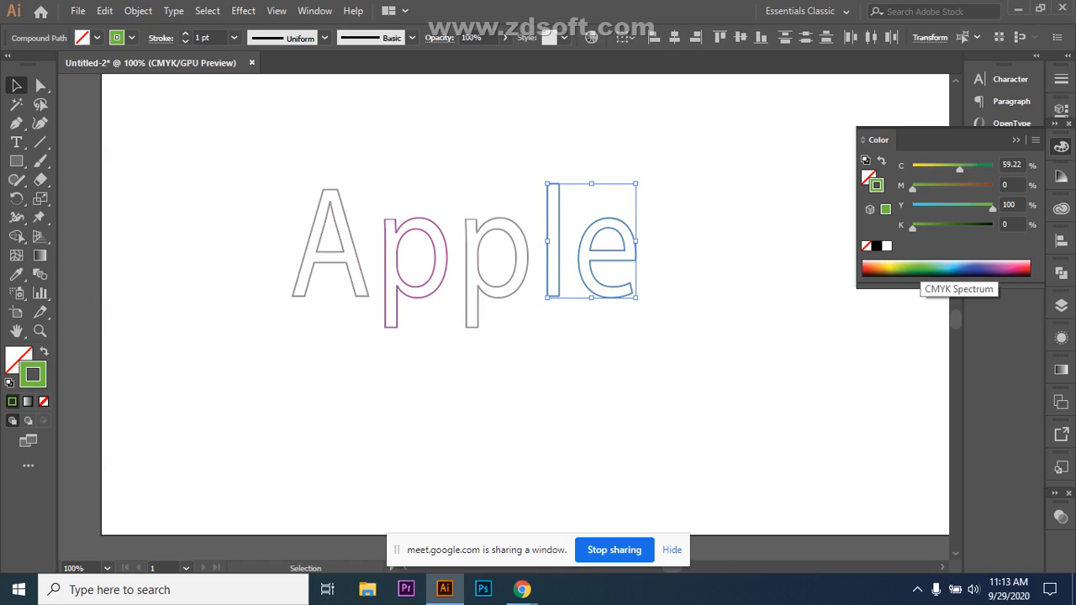
pyautogui.click(727, 352)
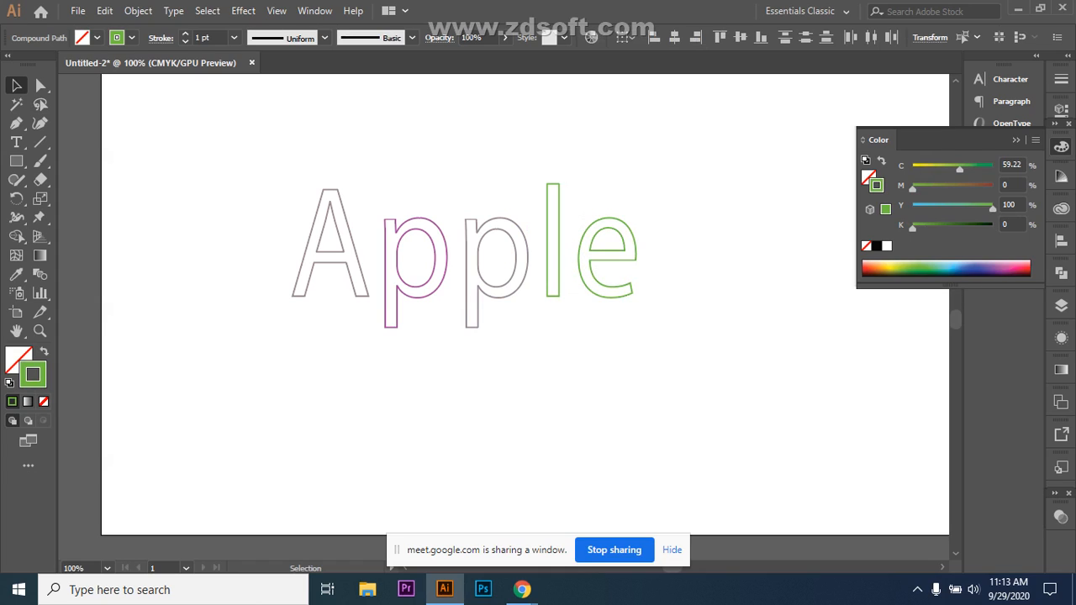
# - Select the letter A, examine its anchor points with the Direct Selection tool, and deselect it
pyautogui.scroll(-1, 525, 319)
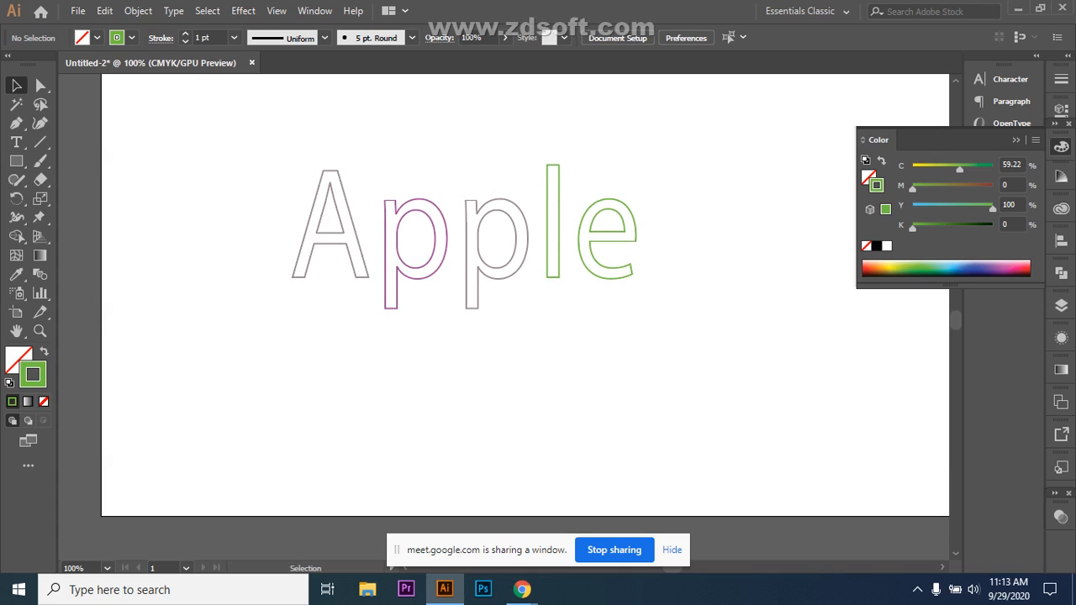
pyautogui.scroll(-1, 525, 319)
pyautogui.scroll(2, 525, 319)
pyautogui.moveTo(272, 164); pyautogui.dragTo(369, 318)
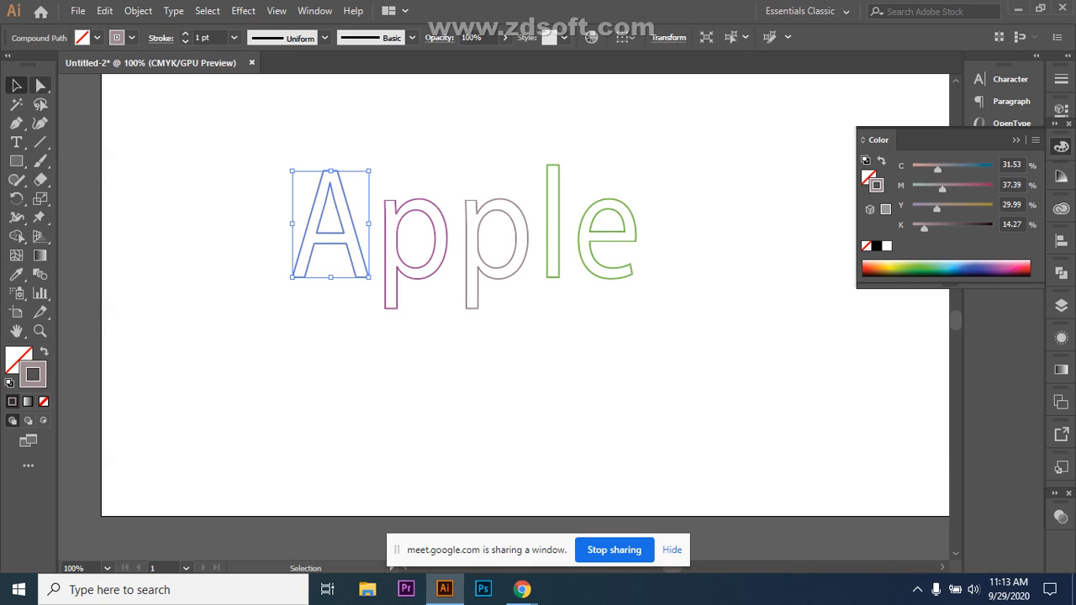
pyautogui.click(40, 85)
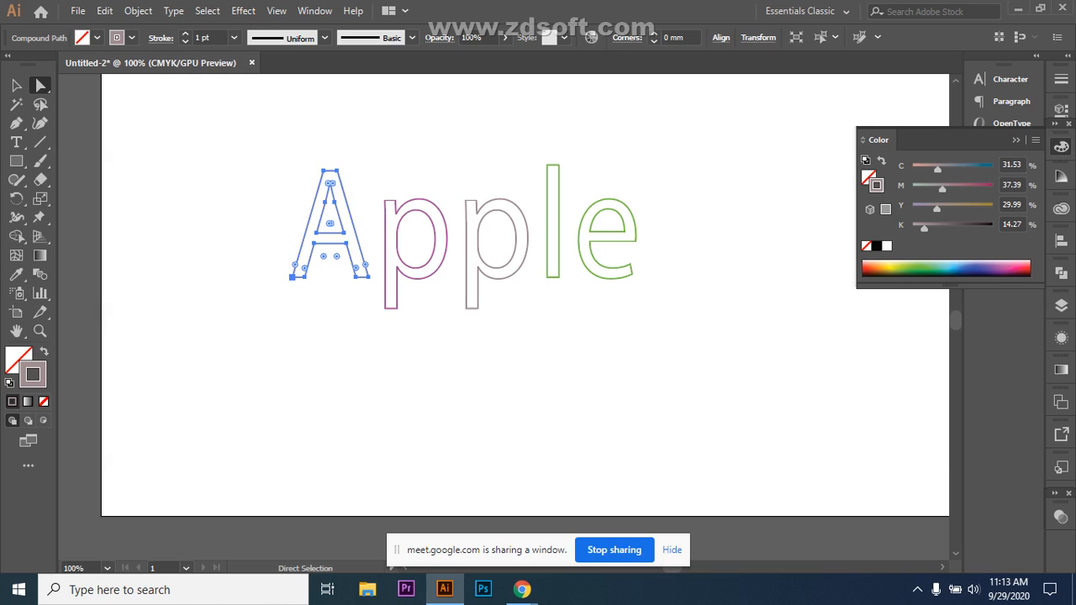
pyautogui.click(429, 345)
# - Try to move the directly selected points of "pple" about 56 mm right and 25 mm up, and undo the move
pyautogui.moveTo(377, 179); pyautogui.dragTo(664, 340)
pyautogui.moveTo(515, 260); pyautogui.dragTo(689, 182)
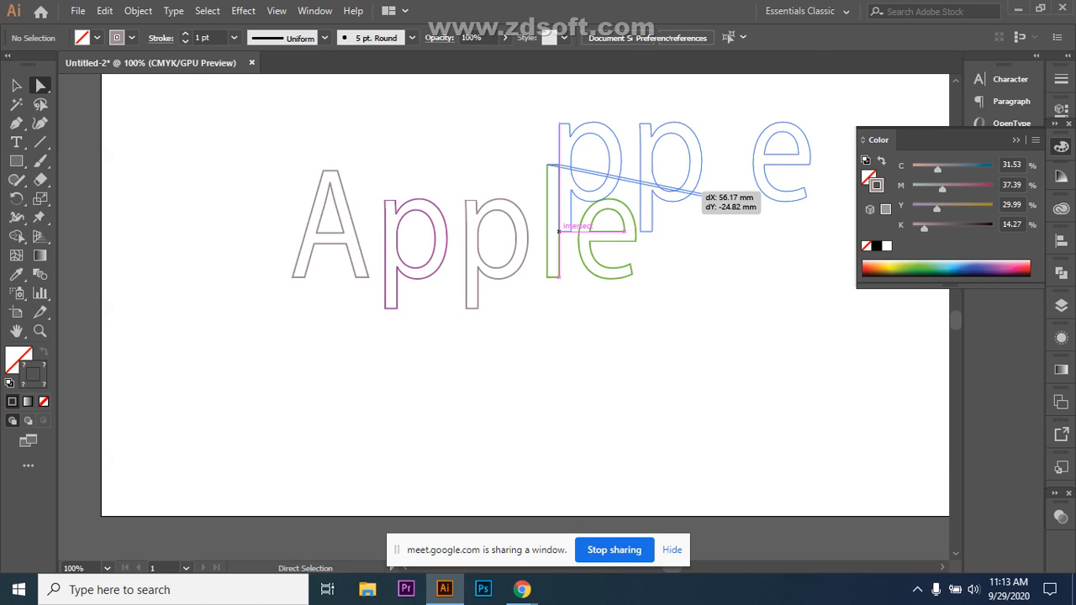
pyautogui.hotkey('ctrl', 'z')
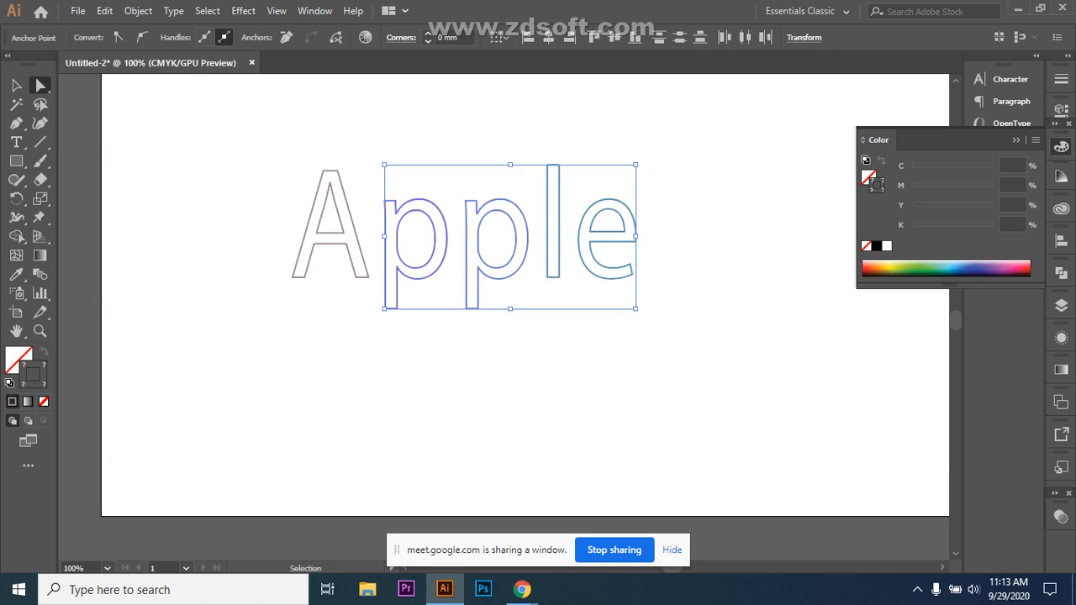
# - Try to move the reselected anchor points of "pple" up and away from the A, and undo the distorted move
pyautogui.click(571, 233)
pyautogui.moveTo(375, 179); pyautogui.dragTo(683, 332)
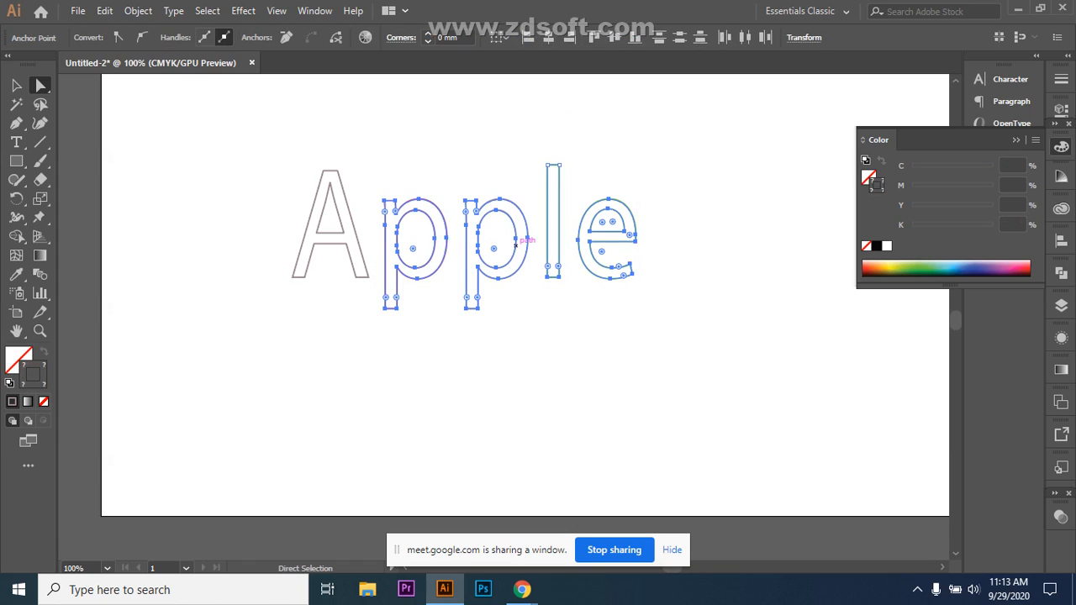
pyautogui.moveTo(527, 239); pyautogui.dragTo(671, 132)
pyautogui.click(654, 242)
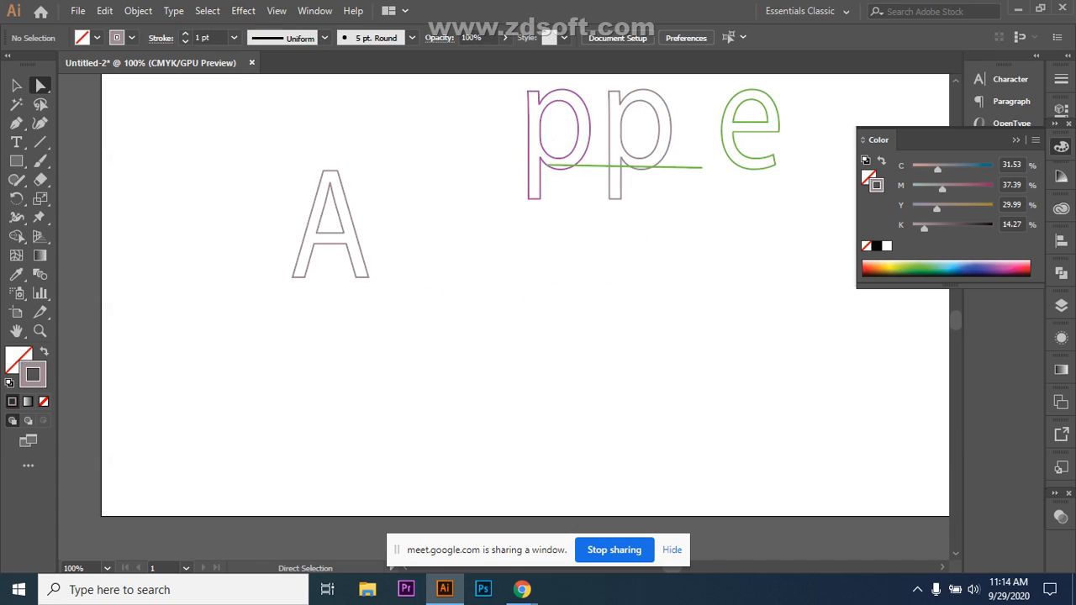
pyautogui.click(677, 166)
pyautogui.hotkey('ctrl', 'z')
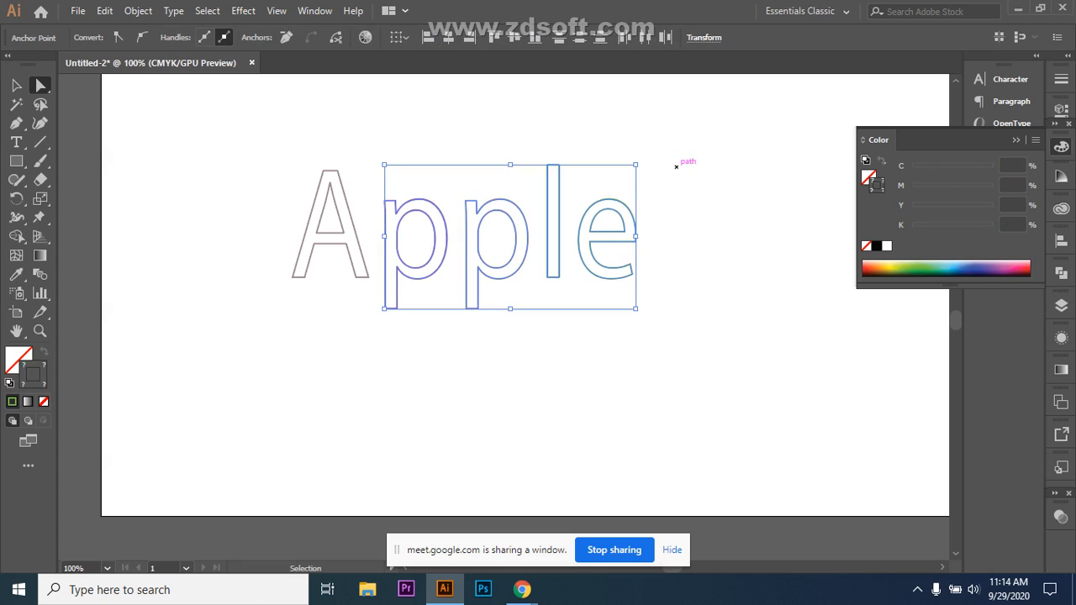
# - Select the letters "pple" completely and move them as whole objects up and right, away from the A, and deselect them
pyautogui.click(677, 167)
pyautogui.moveTo(668, 134); pyautogui.dragTo(396, 379)
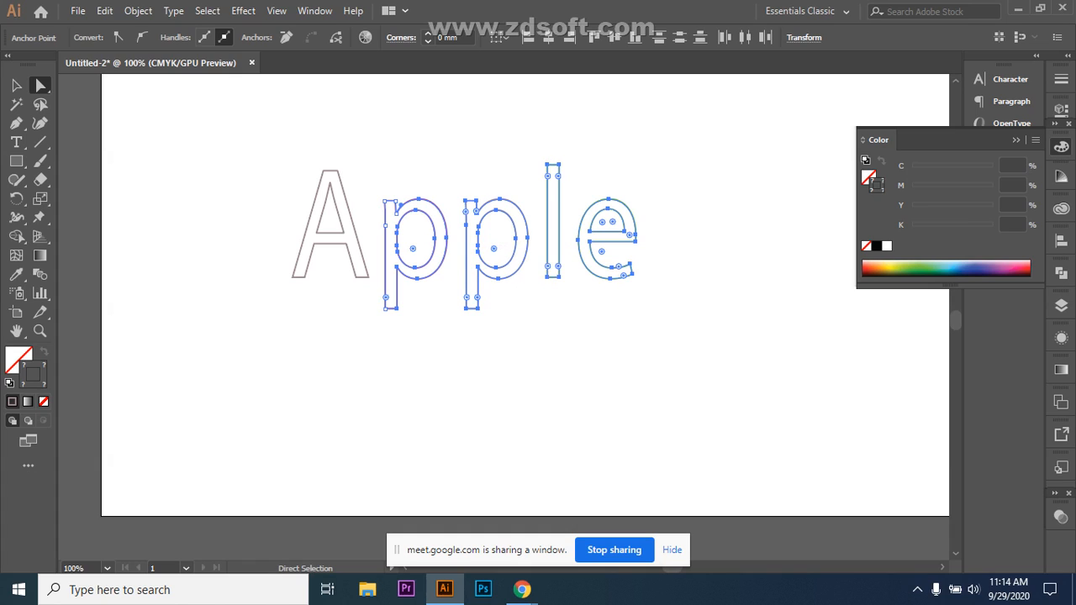
pyautogui.moveTo(457, 120); pyautogui.dragTo(664, 233)
pyautogui.moveTo(381, 148); pyautogui.dragTo(655, 362)
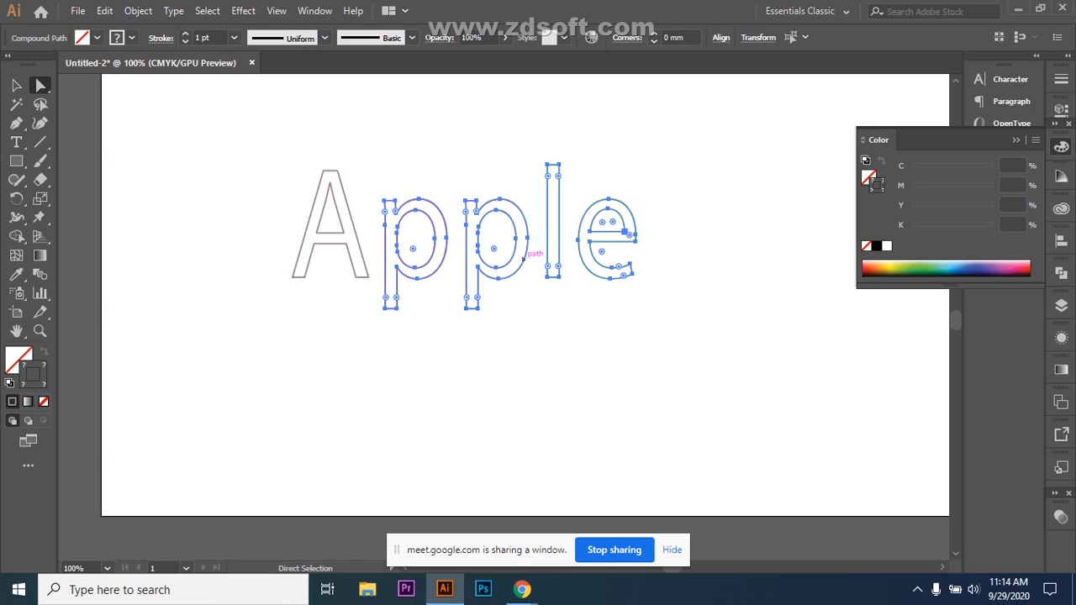
pyautogui.press('v')
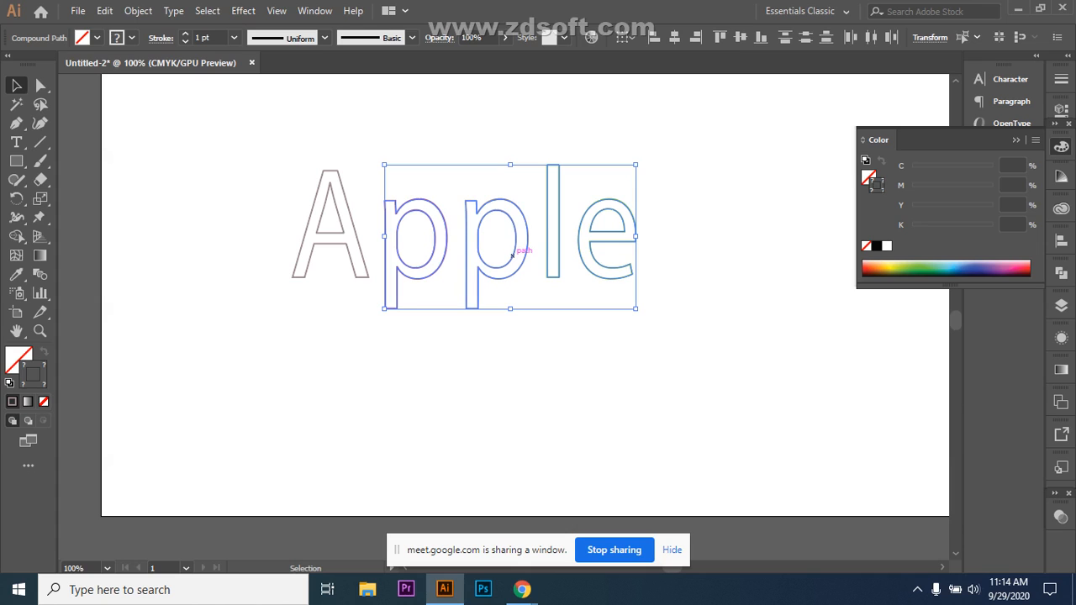
pyautogui.moveTo(513, 255); pyautogui.dragTo(674, 167)
pyautogui.click(673, 281)
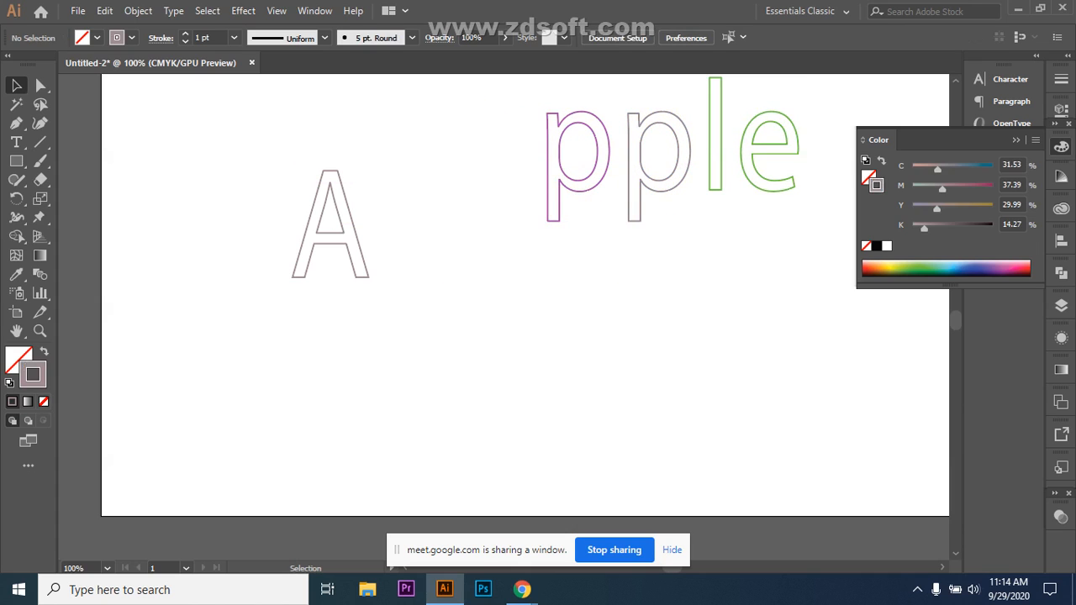
# - Enlarge the letter A proportionally to about 3.3 times its size and place it fully on the artboard
pyautogui.moveTo(246, 164); pyautogui.dragTo(481, 217)
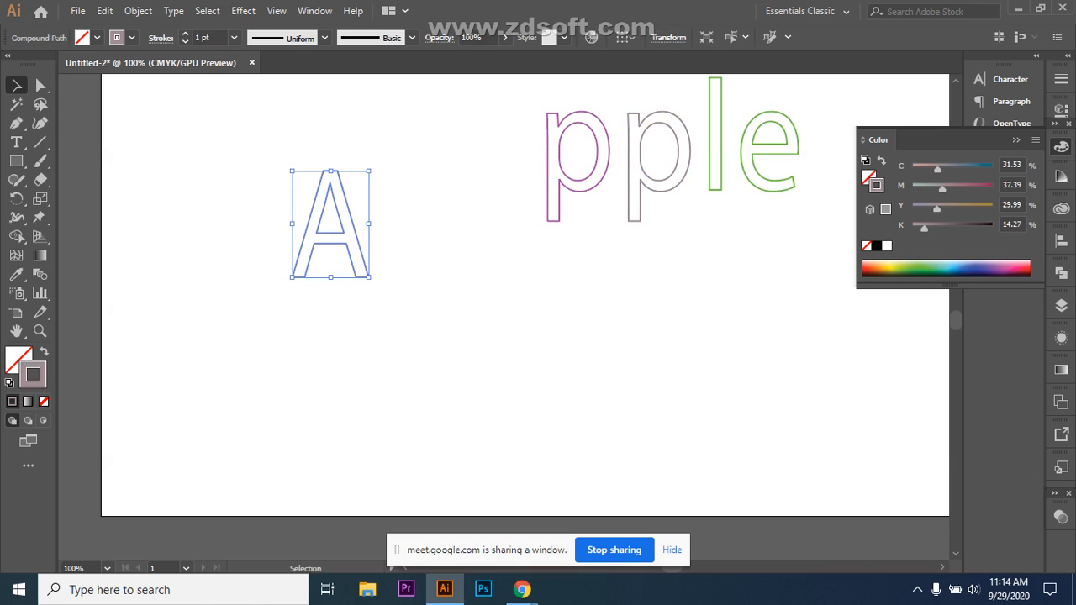
pyautogui.moveTo(368, 277); pyautogui.dragTo(632, 568)
pyautogui.scroll(-1, 525, 316)
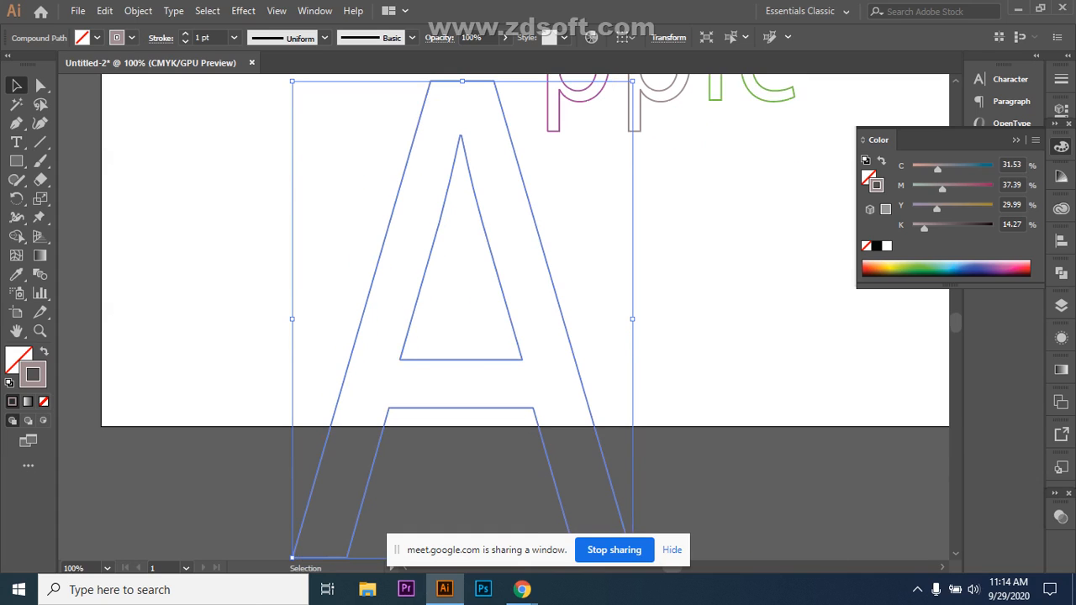
pyautogui.scroll(2, 524, 317)
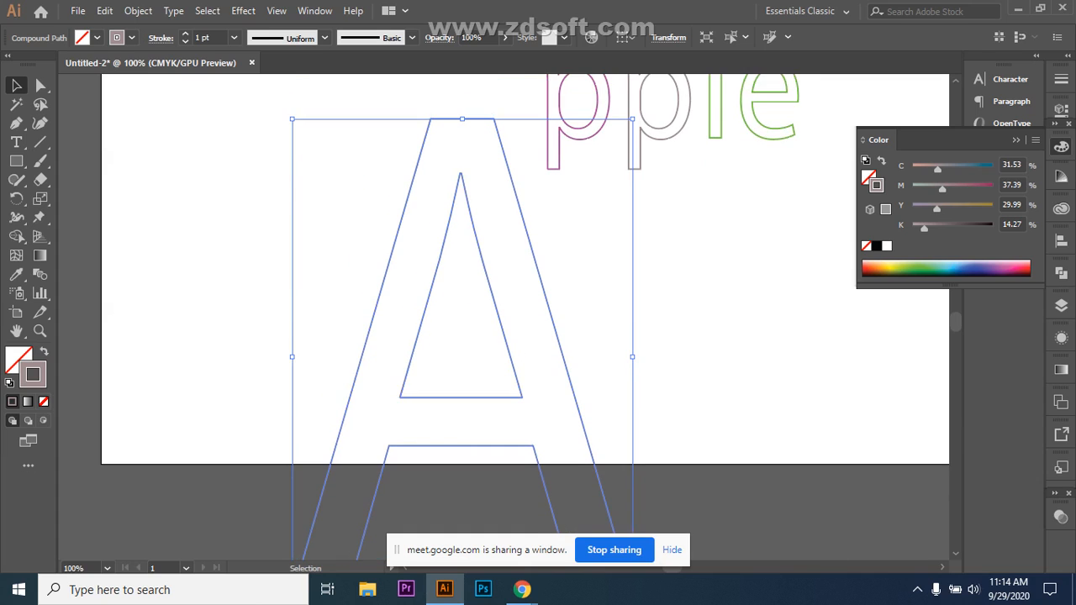
pyautogui.scroll(-7, 632, 462)
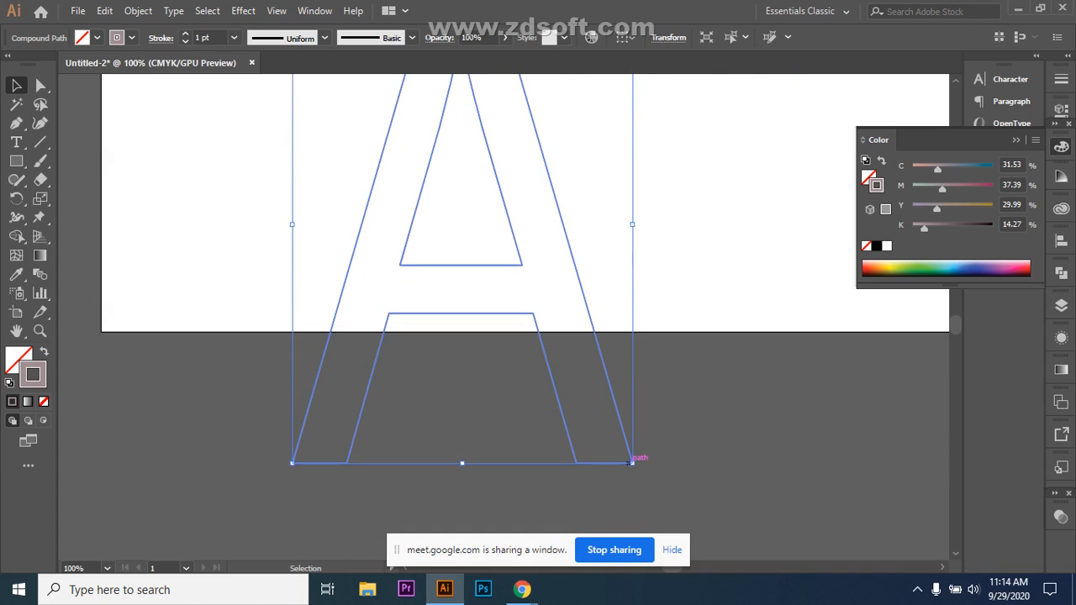
pyautogui.moveTo(632, 461); pyautogui.dragTo(612, 335)
pyautogui.scroll(3, 611, 334)
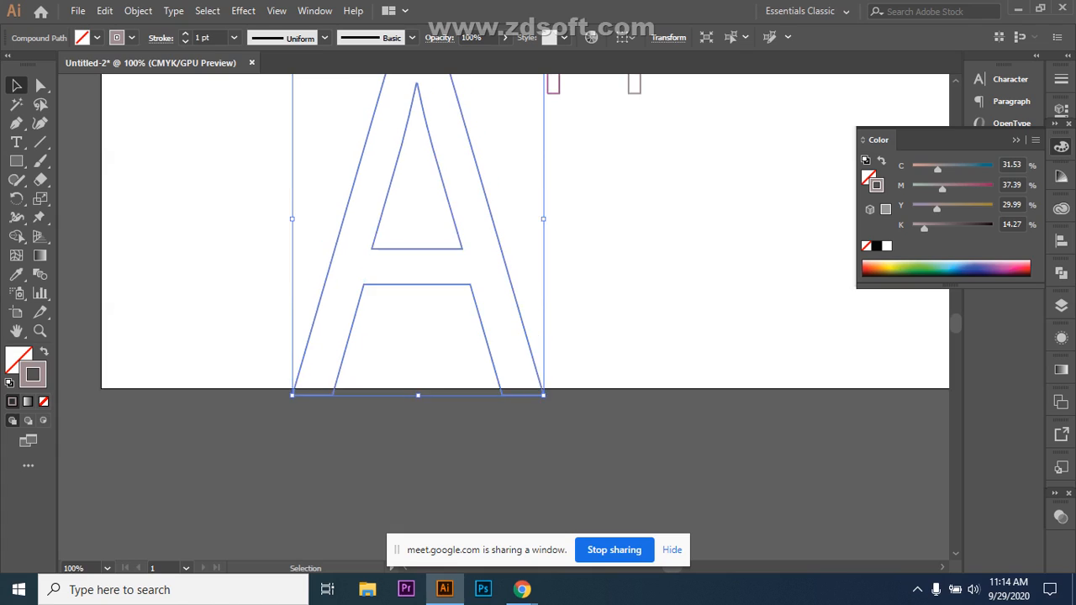
pyautogui.scroll(5, 524, 274)
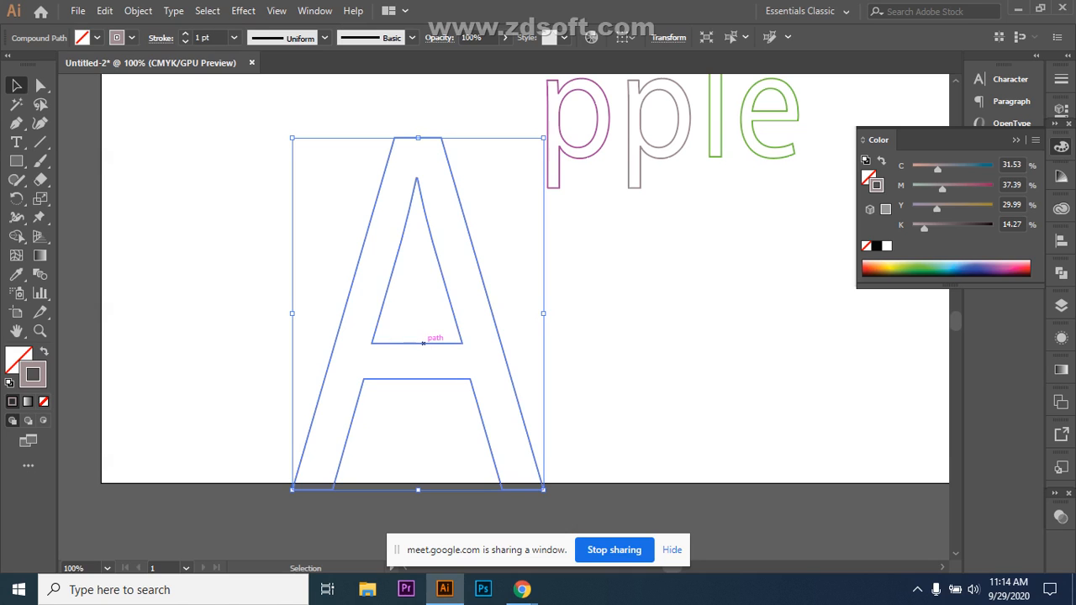
pyautogui.moveTo(423, 343); pyautogui.dragTo(364, 305)
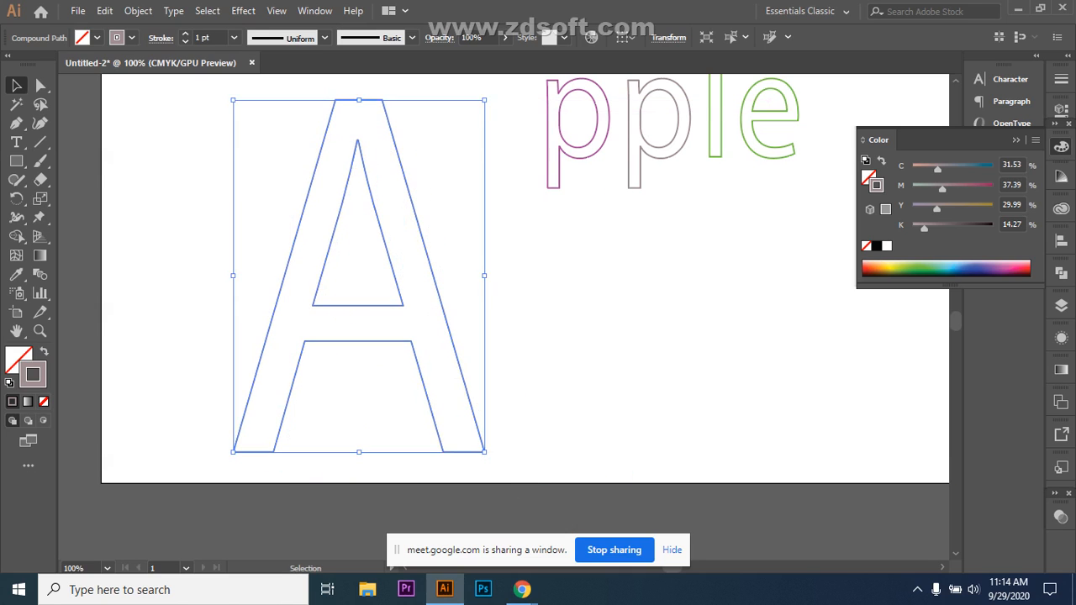
# - Round all live corners of the enlarged A to a radius of 6.19 mm
pyautogui.click(363, 324)
pyautogui.click(359, 305)
pyautogui.click(40, 85)
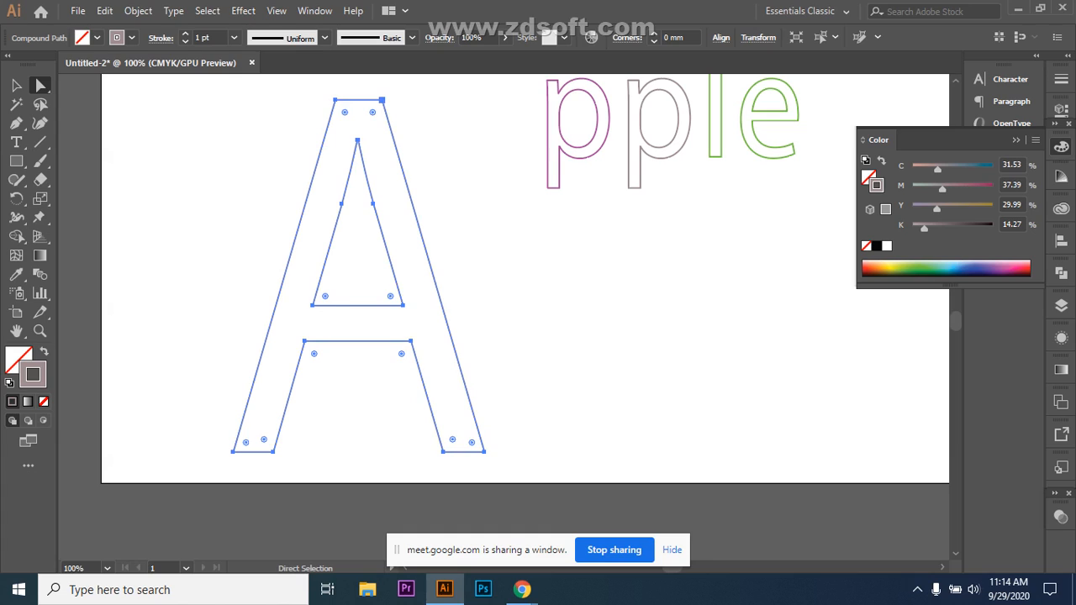
pyautogui.moveTo(373, 111); pyautogui.dragTo(367, 116)
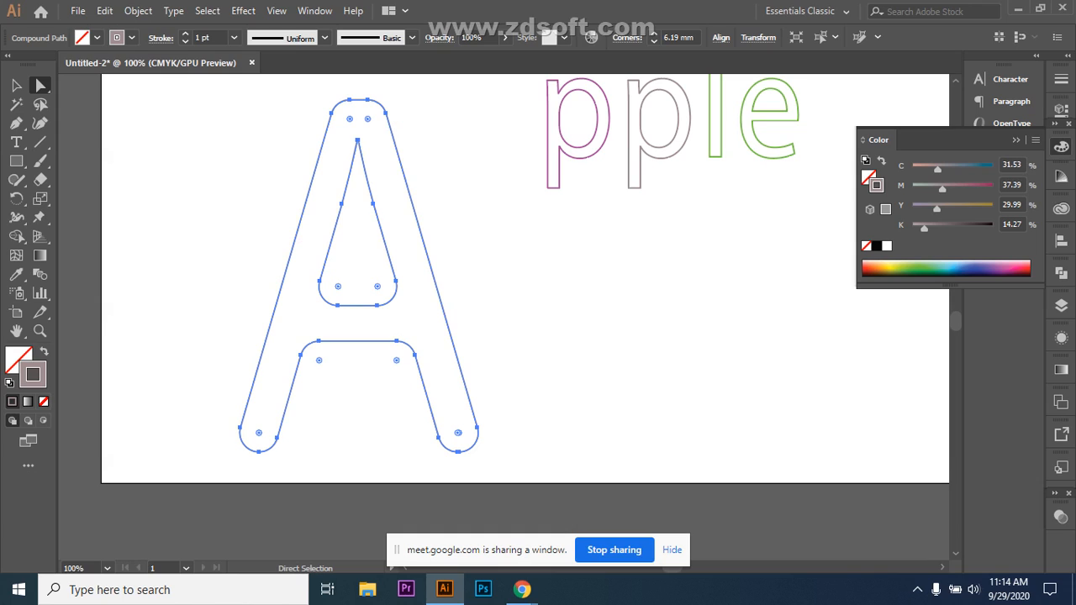
# - Move the anchor point on the left edge of the A's inner opening down to about X 76.2 mm, Y 126.9 mm
pyautogui.click(342, 203)
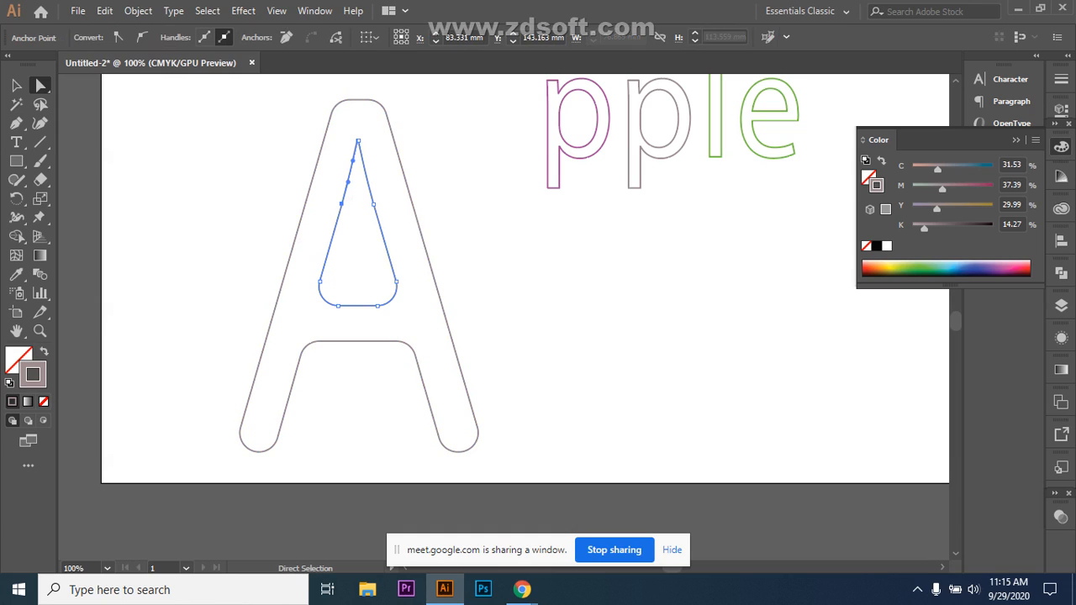
pyautogui.click(341, 204)
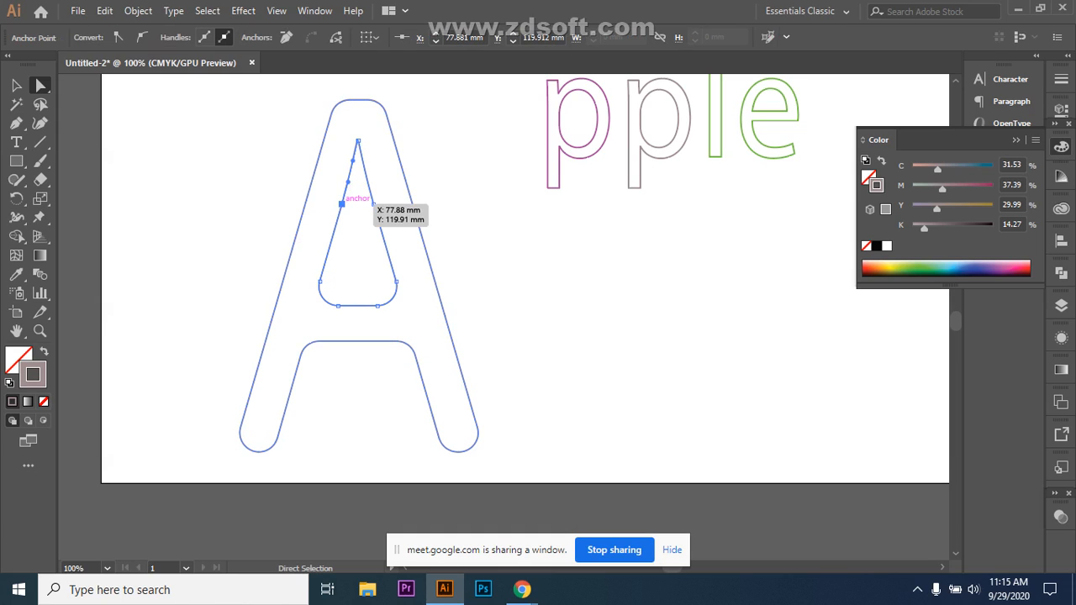
pyautogui.moveTo(341, 203); pyautogui.dragTo(337, 225)
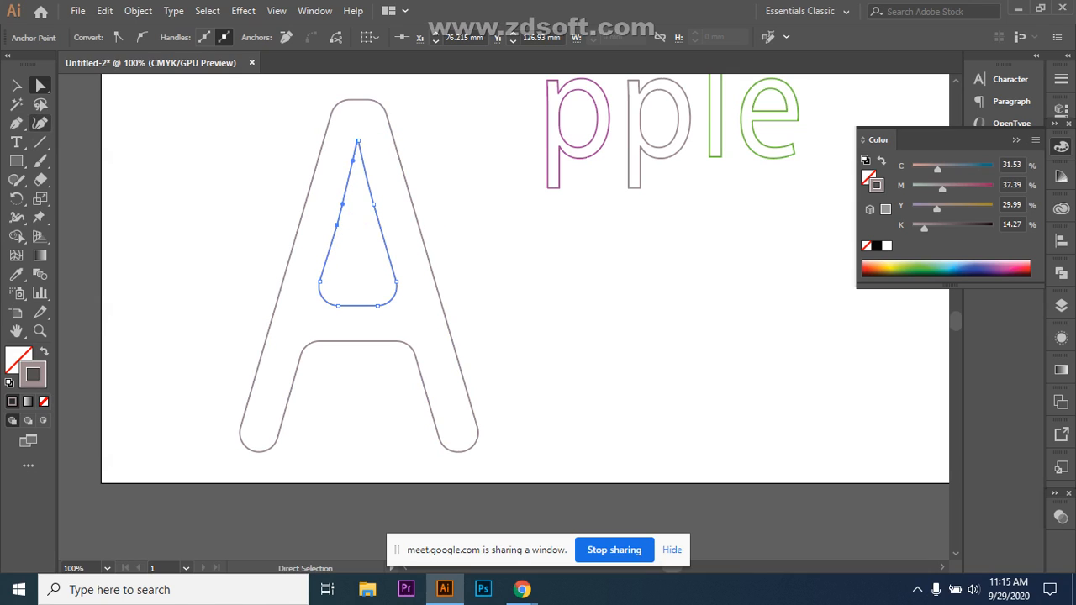
# - Bow both outer sides of the A slightly inward by adding and shifting a midpoint on each with the Curvature tool
pyautogui.click(40, 123)
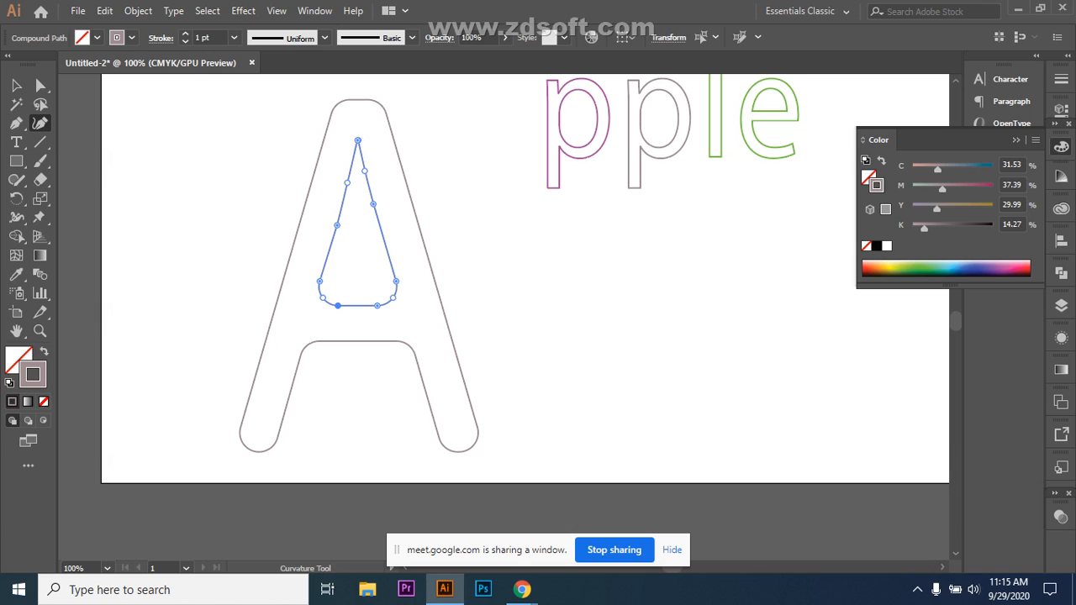
pyautogui.click(307, 344)
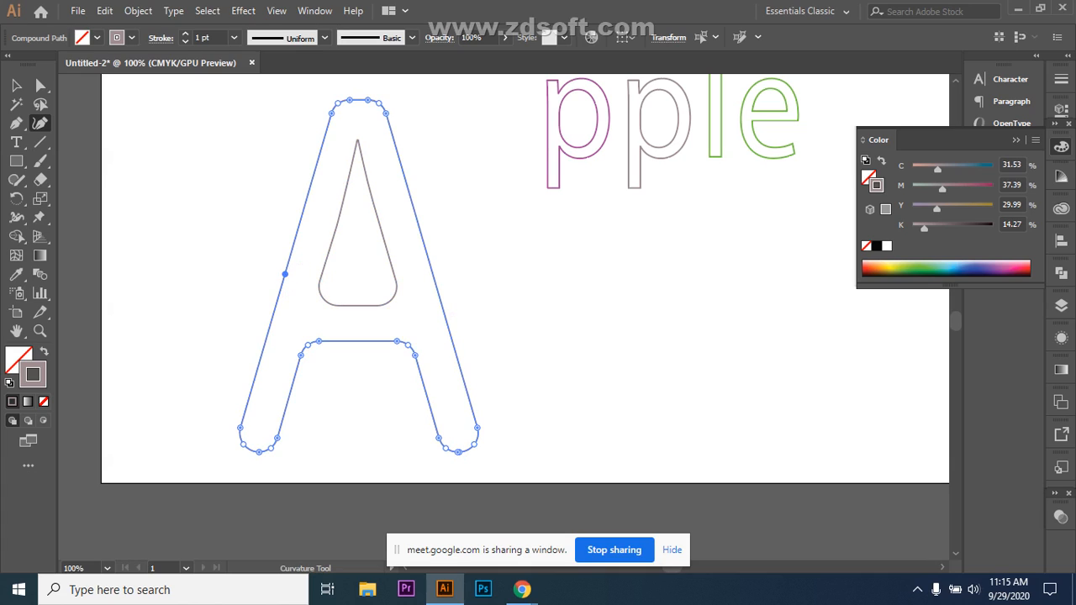
pyautogui.click(287, 272)
pyautogui.moveTo(288, 273); pyautogui.dragTo(295, 272)
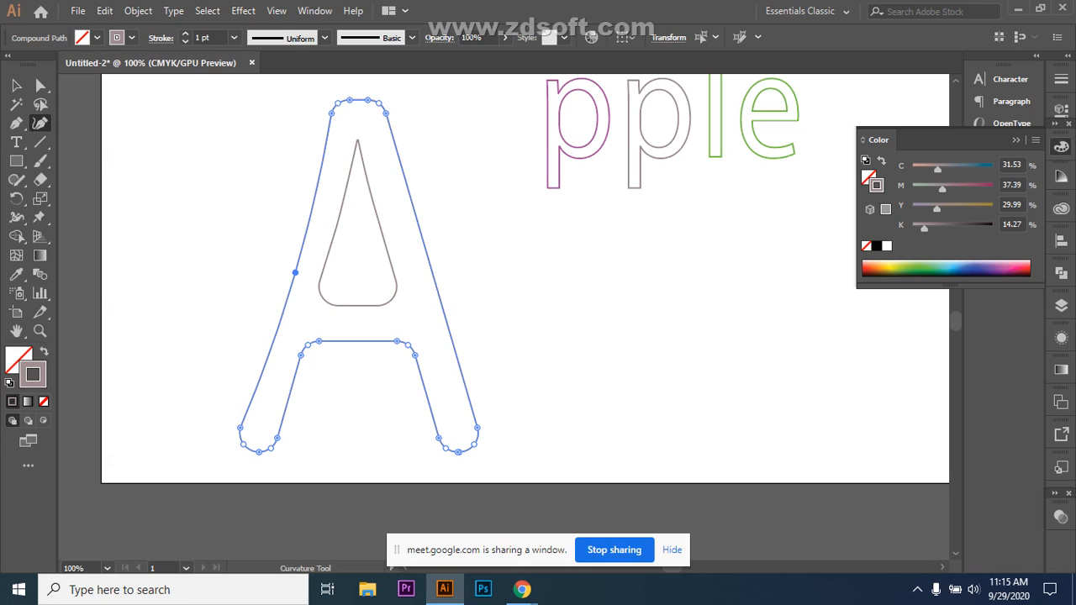
pyautogui.click(430, 263)
pyautogui.moveTo(429, 264); pyautogui.dragTo(423, 267)
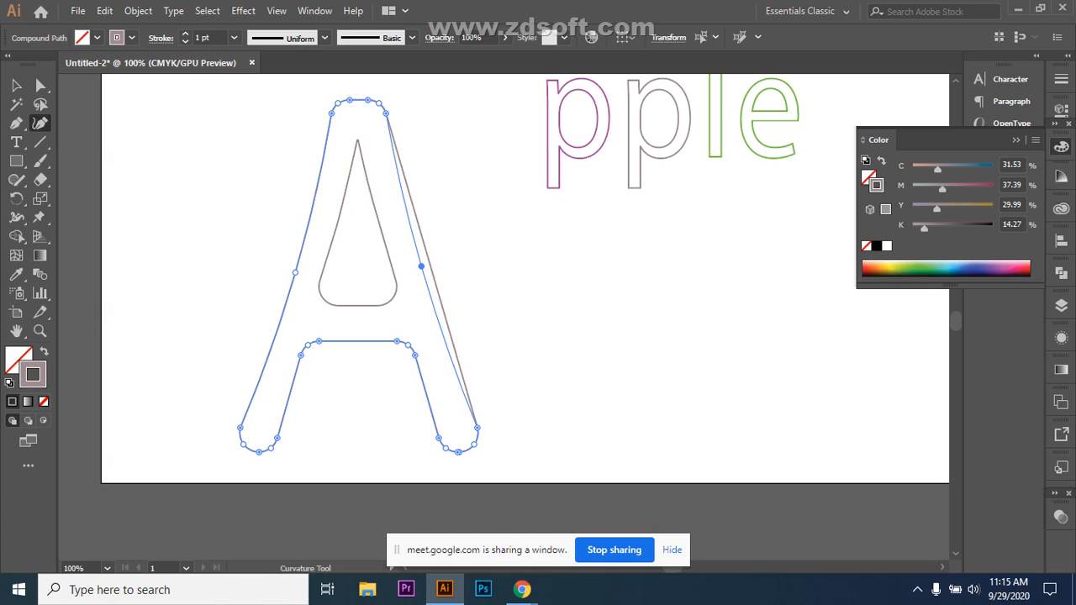
pyautogui.moveTo(421, 266); pyautogui.dragTo(421, 266)
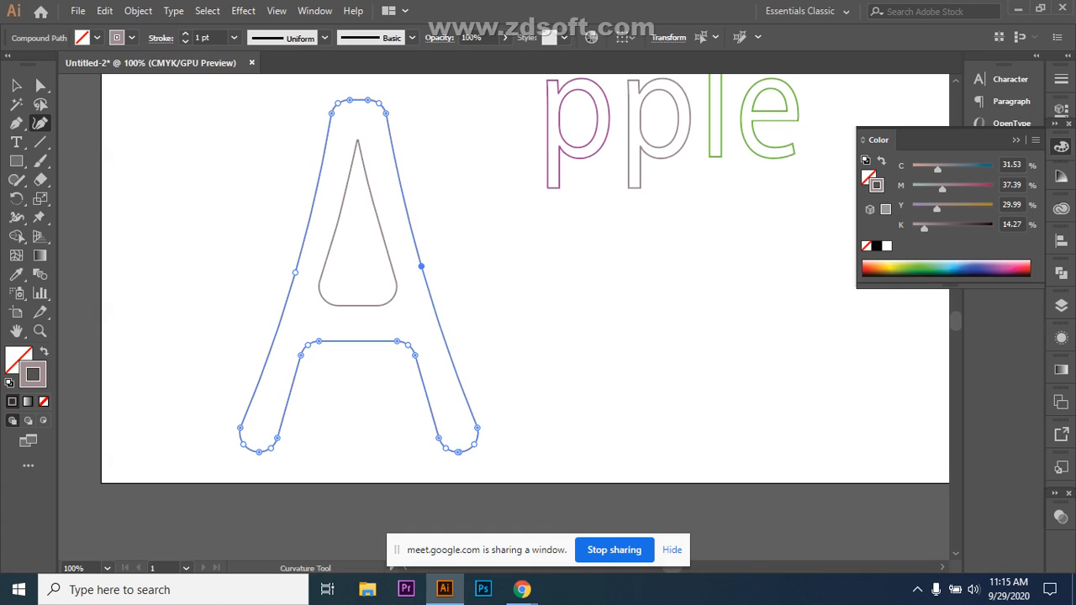
# - Add a curvature point at the middle of the crossbar's lower edge and pull it down into a shallow curve
pyautogui.scroll(-1, 525, 279)
pyautogui.click(354, 322)
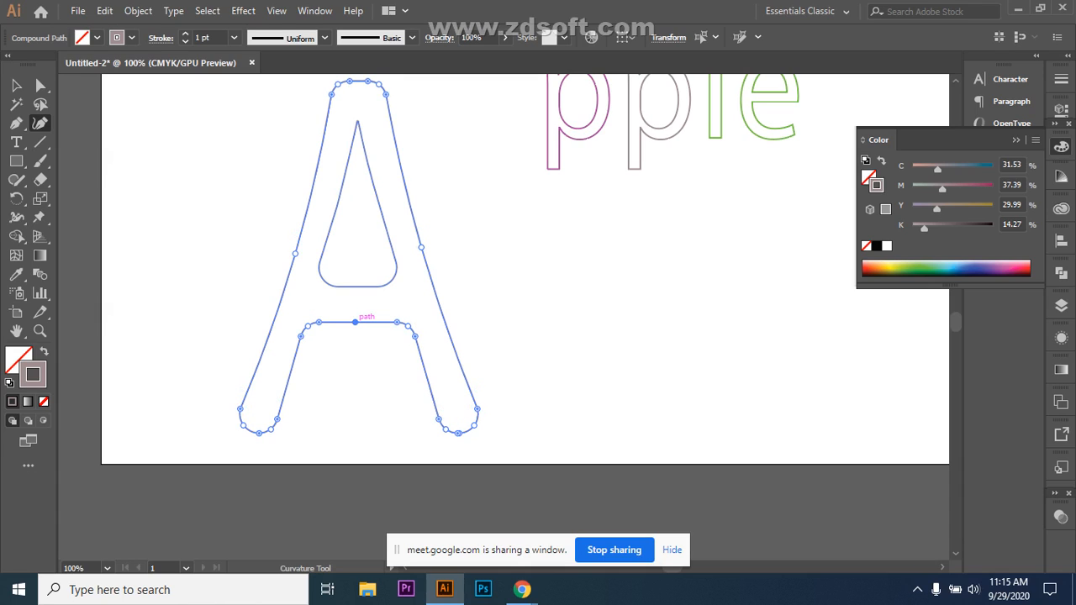
pyautogui.moveTo(355, 322); pyautogui.dragTo(355, 335)
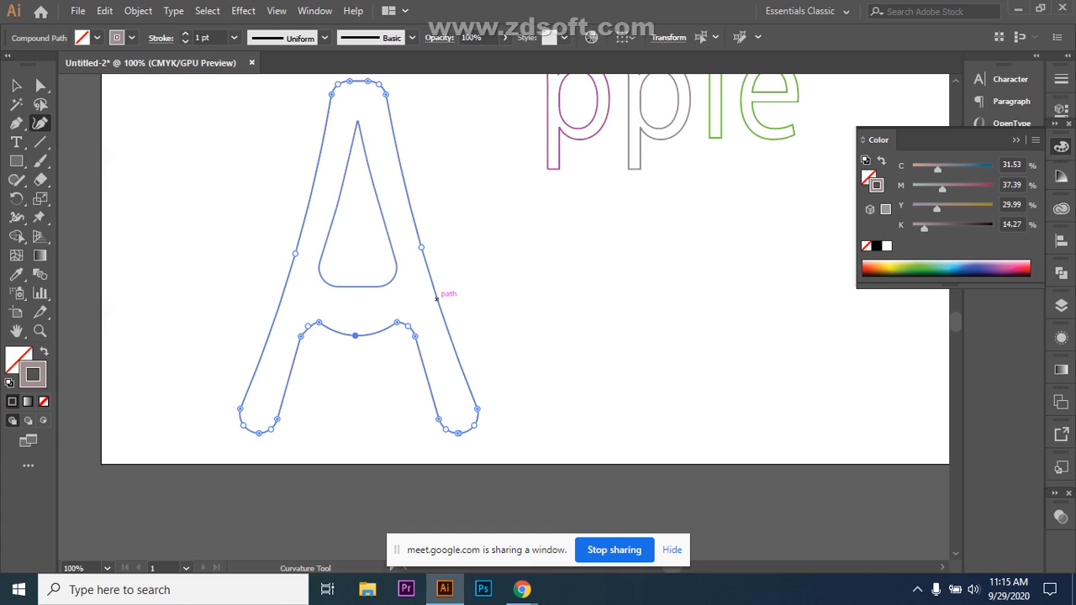
# - Try to add a curvature point on the bottom edge of the A's inner opening, reselecting the letter for a second attempt
pyautogui.click(356, 287)
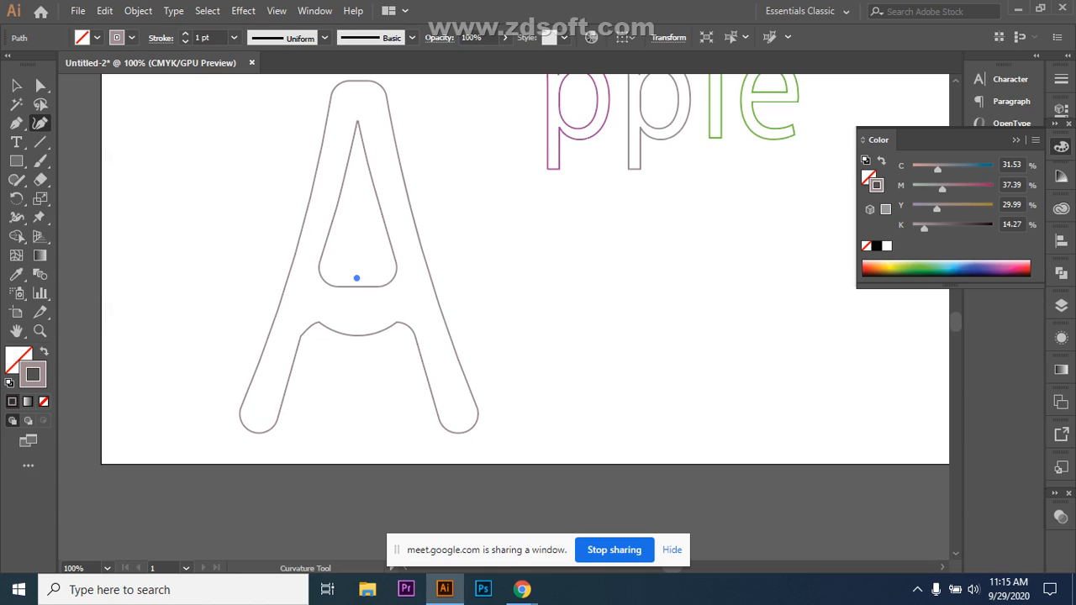
pyautogui.press('v')
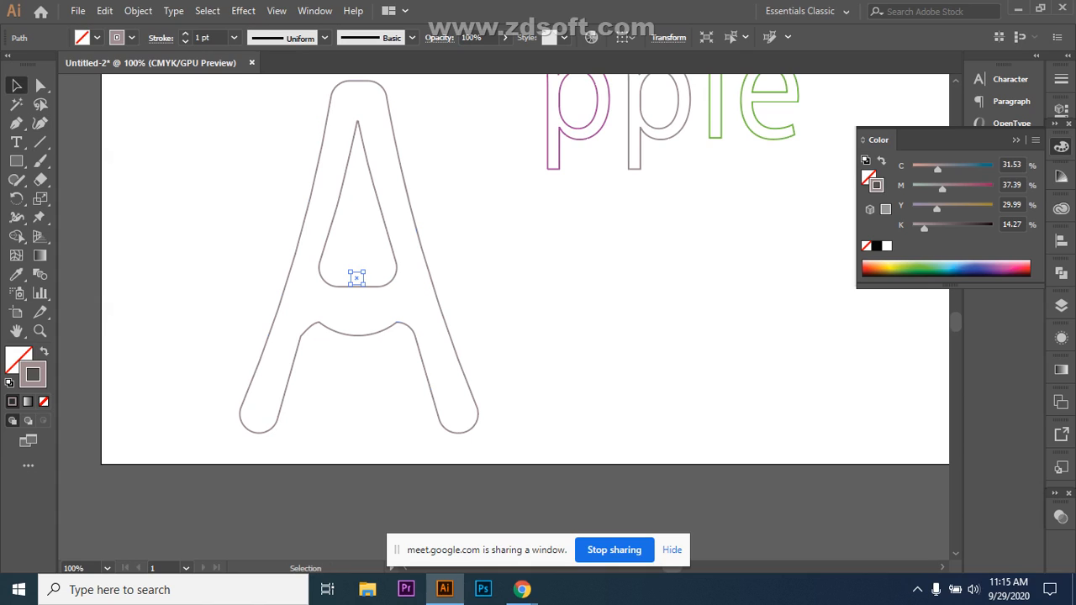
pyautogui.click(304, 195)
pyautogui.hotkey('shift', '`')
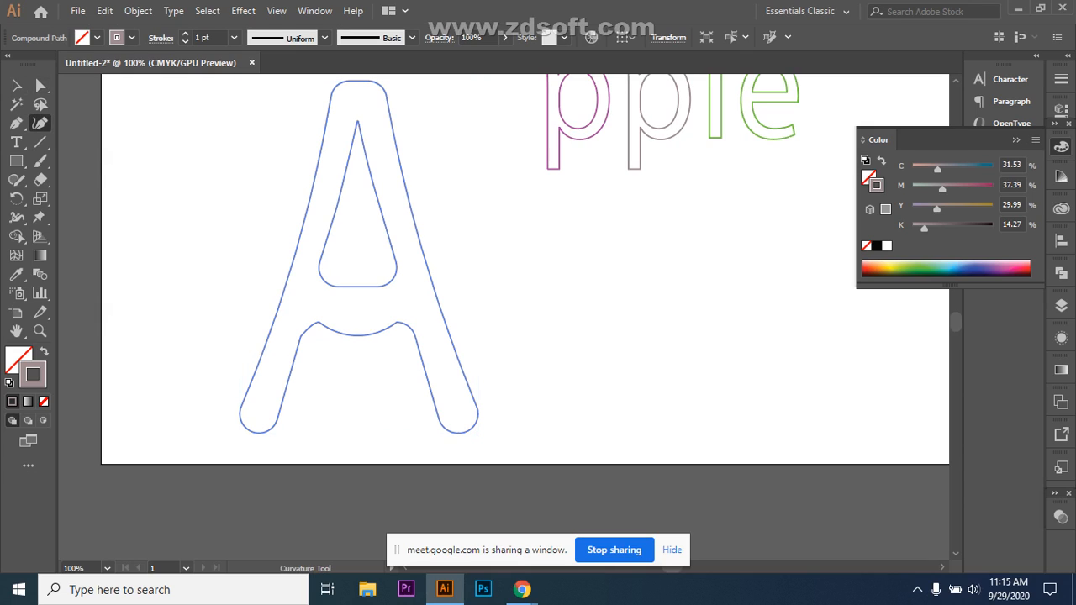
pyautogui.click(355, 286)
# - Select the A's anchor points directly and try again to bend the inner opening's bottom edge upward with the Curvature tool
pyautogui.click(40, 85)
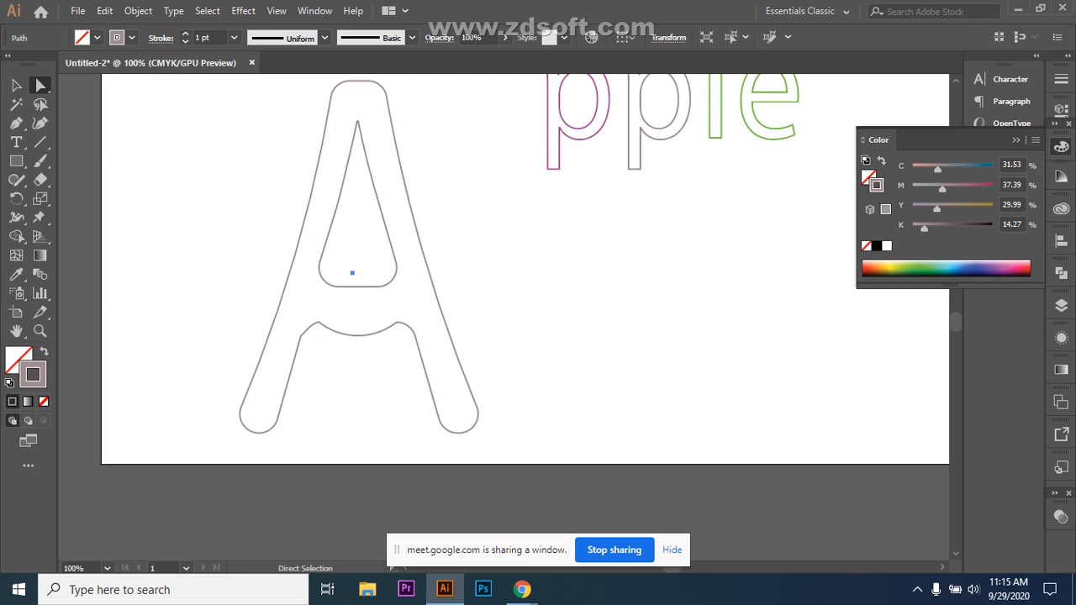
pyautogui.moveTo(237, 126); pyautogui.dragTo(441, 363)
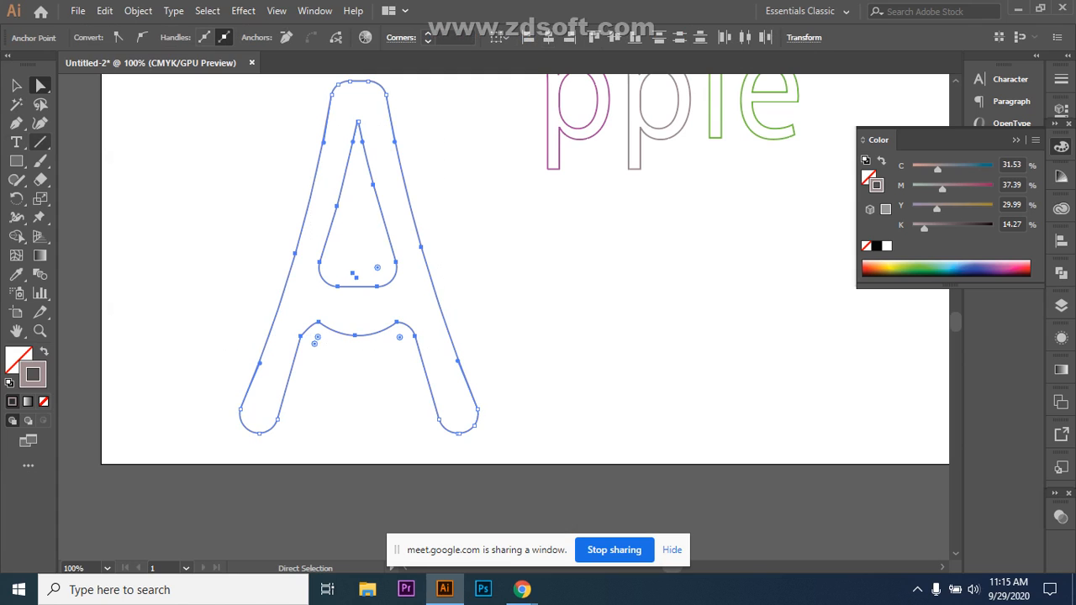
pyautogui.hotkey('shift', '`')
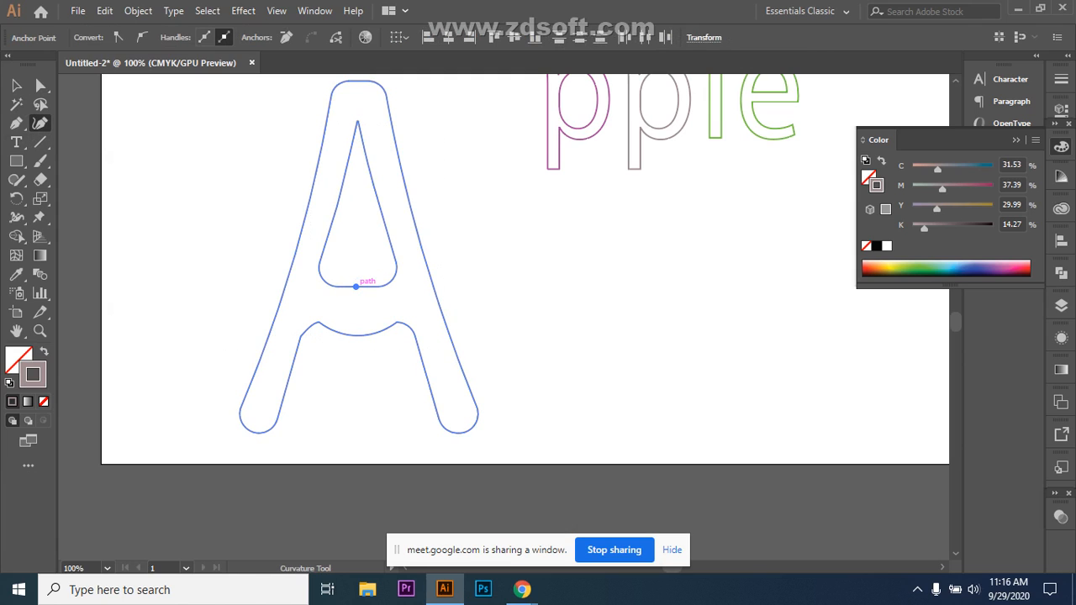
pyautogui.click(357, 286)
pyautogui.moveTo(355, 286); pyautogui.dragTo(356, 277)
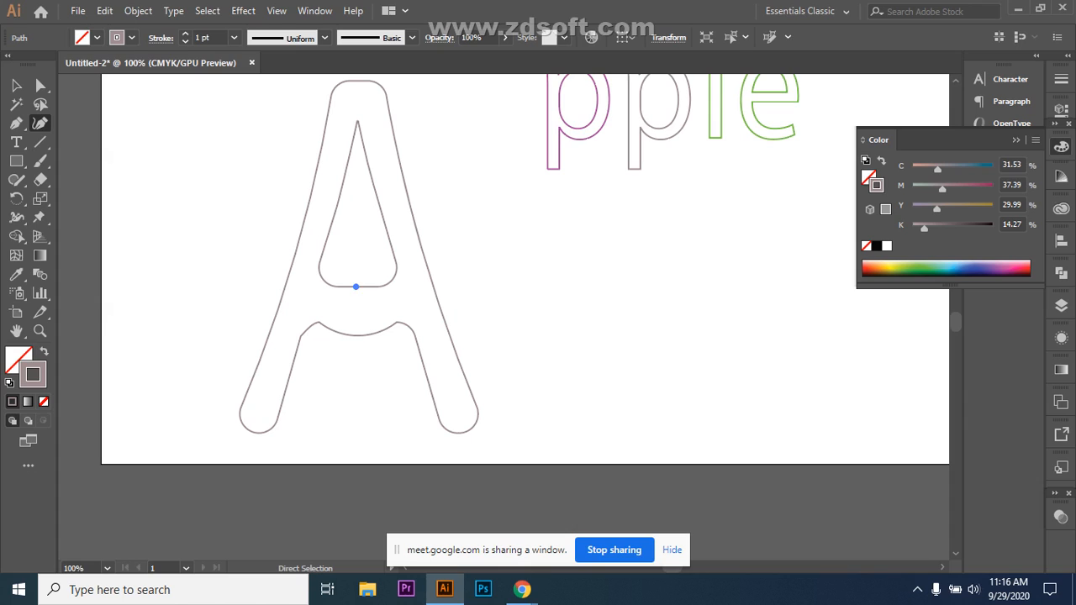
# - Add a curvature point on the bottom edge of the A's inner opening and pull it up into a small arch
pyautogui.keyDown('ctrl'); pyautogui.click(356, 278); pyautogui.keyUp('ctrl')
pyautogui.keyDown('ctrl'); pyautogui.click(354, 276); pyautogui.keyUp('ctrl')
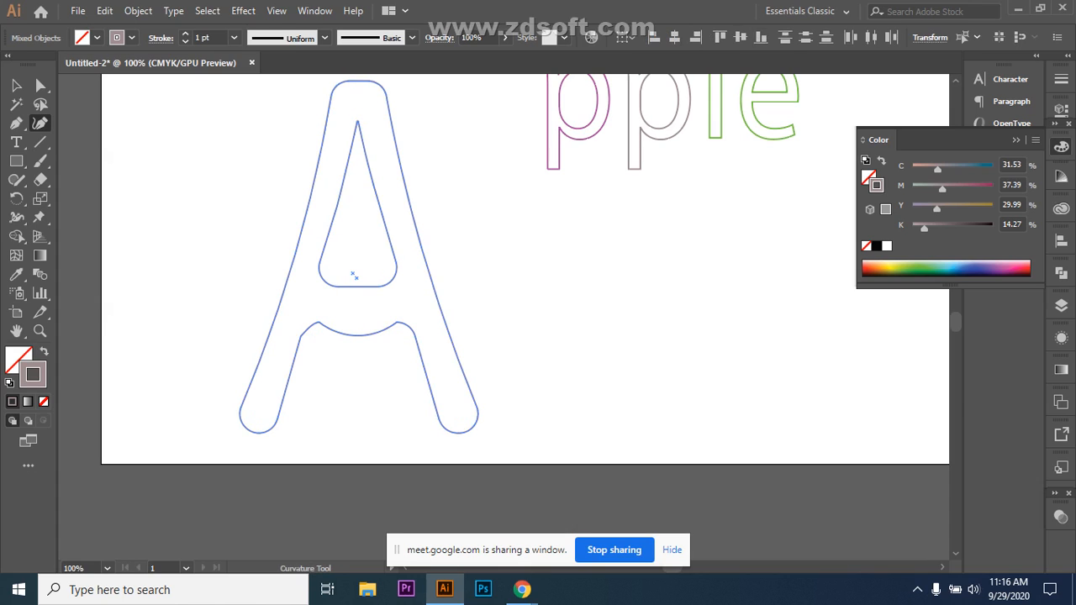
pyautogui.keyDown('ctrl'); pyautogui.click(355, 276); pyautogui.keyUp('ctrl')
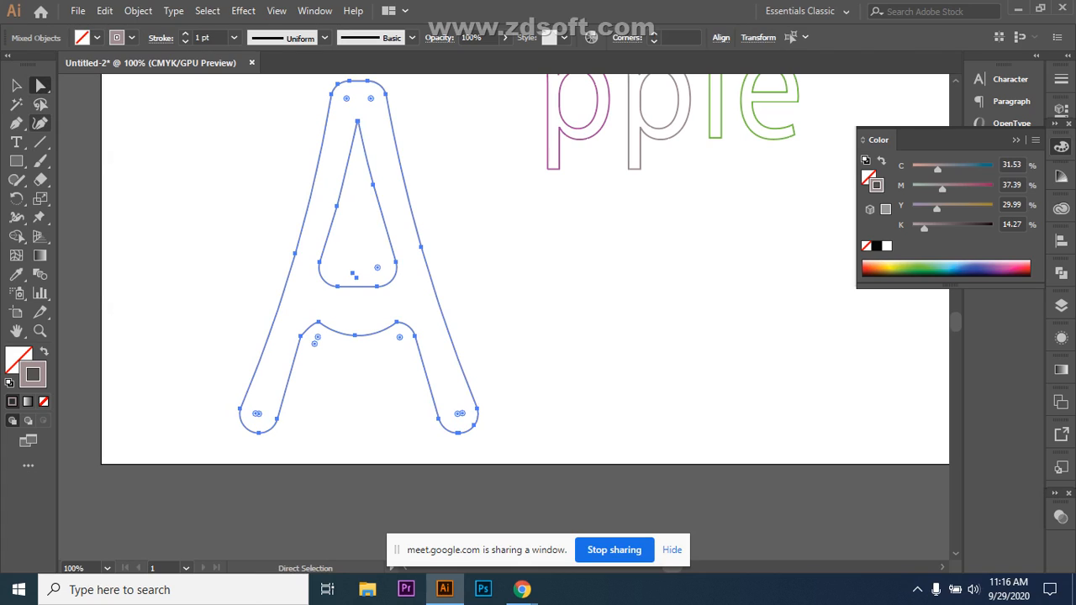
pyautogui.click(39, 124)
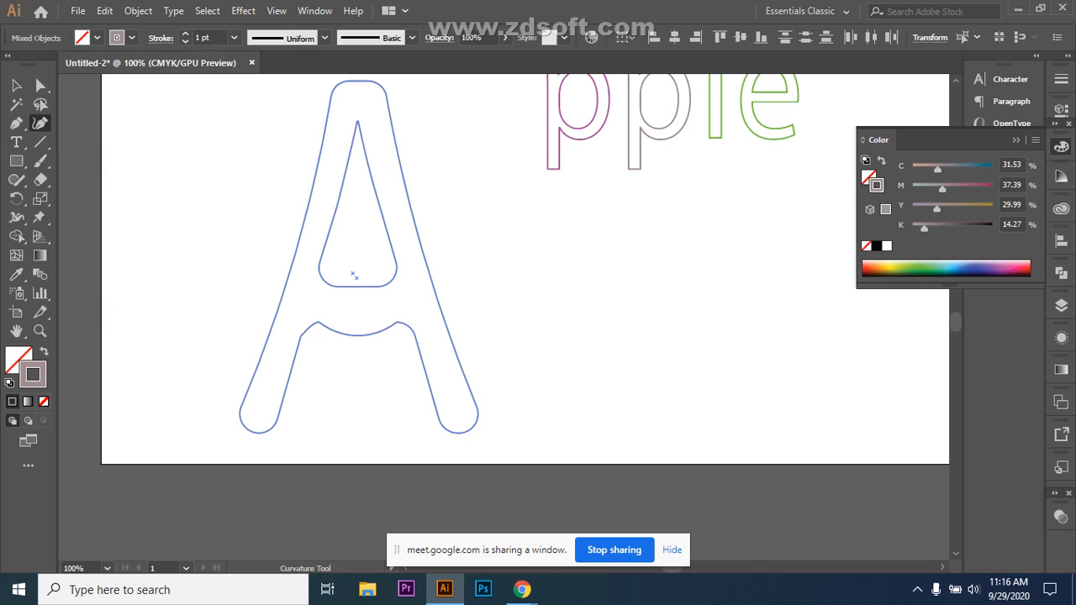
pyautogui.click(296, 251)
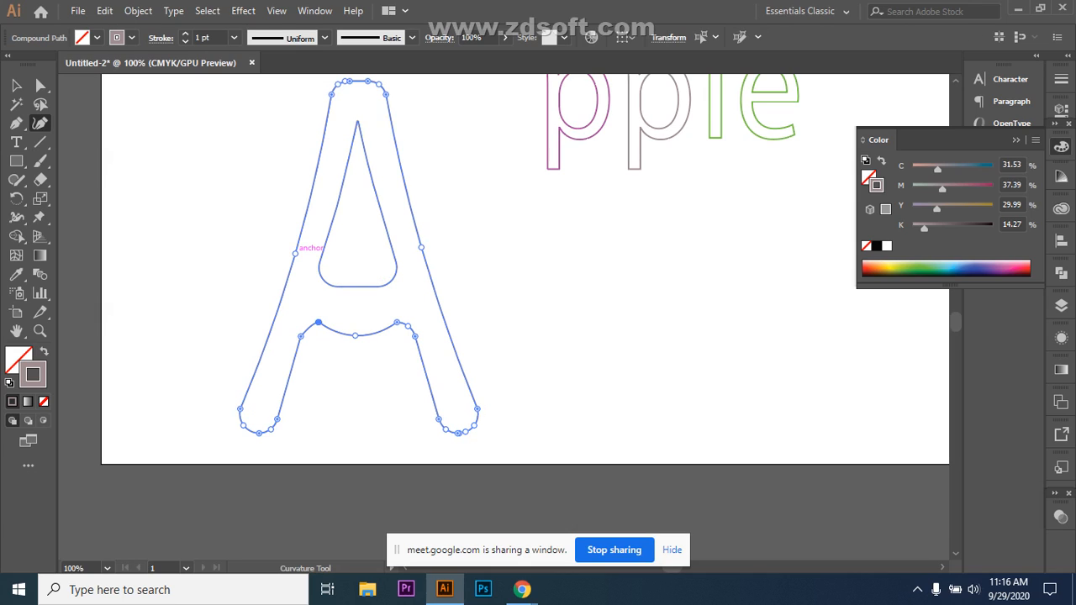
pyautogui.click(362, 286)
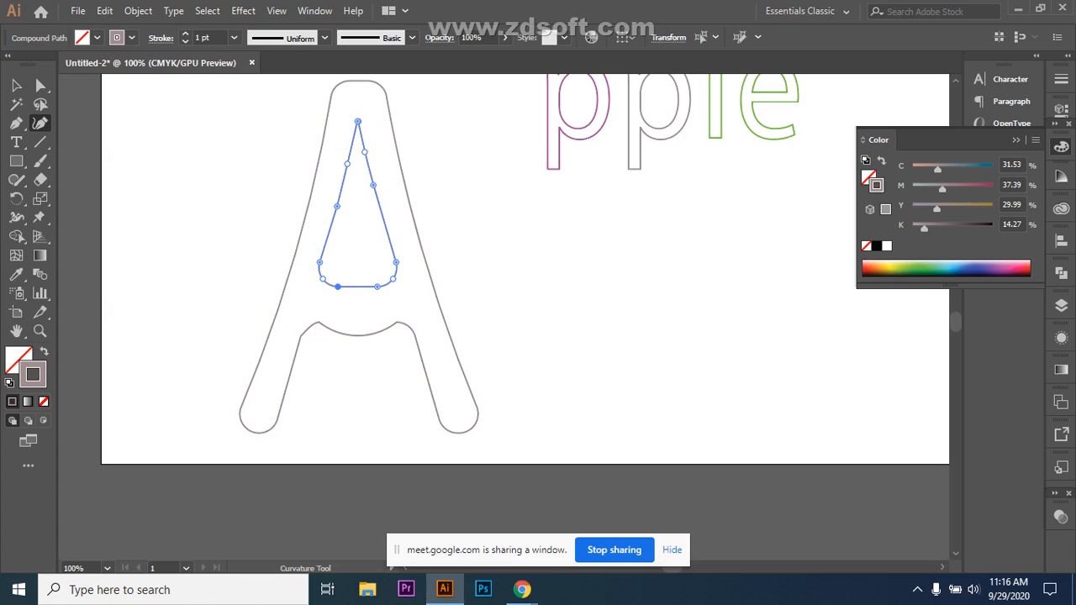
pyautogui.moveTo(337, 286); pyautogui.dragTo(348, 287)
pyautogui.click(359, 286)
pyautogui.moveTo(360, 286); pyautogui.dragTo(362, 271)
# - Pull both lower sides of the A's inner opening inward with added curvature points
pyautogui.click(329, 227)
pyautogui.moveTo(330, 227); pyautogui.dragTo(379, 234)
pyautogui.click(387, 229)
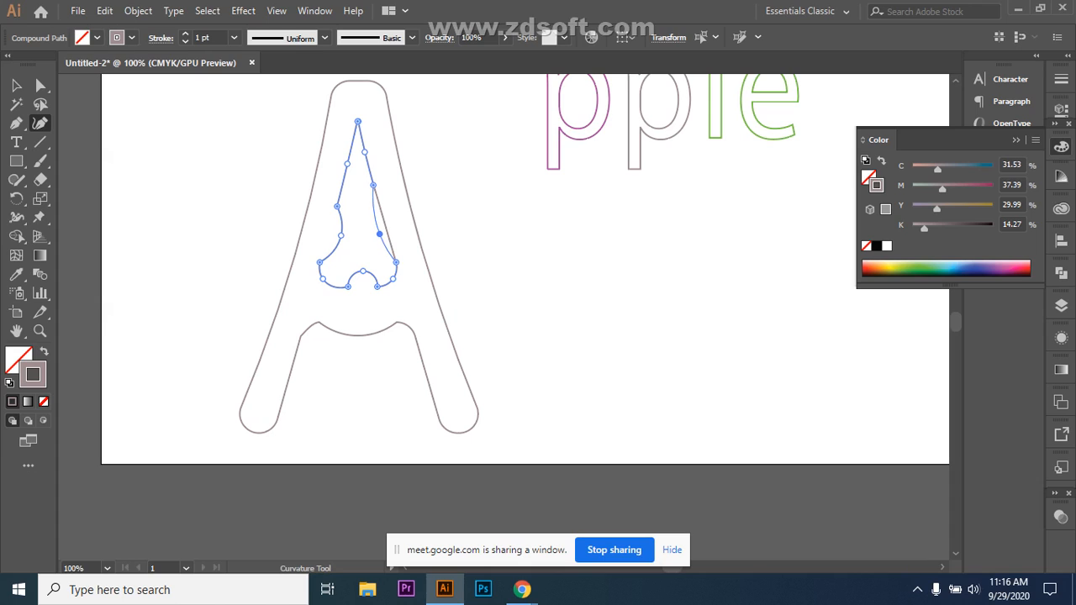
# - Add a curvature point just below the peak of the A's inner opening and bend its upper right side inward
pyautogui.click(358, 122)
pyautogui.click(358, 134)
pyautogui.moveTo(357, 135); pyautogui.dragTo(352, 141)
pyautogui.click(364, 152)
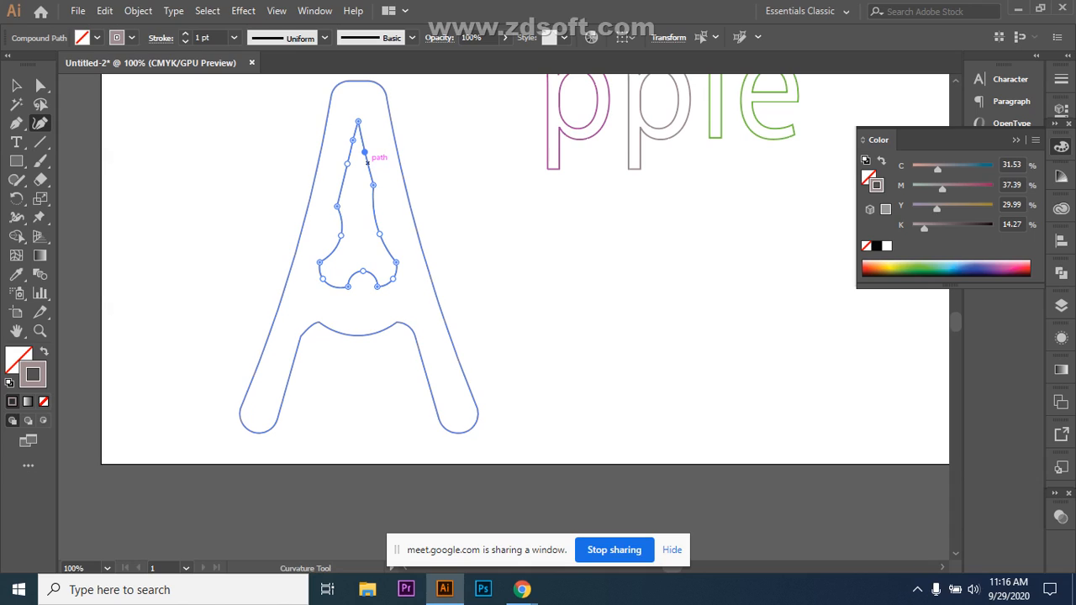
pyautogui.moveTo(364, 152); pyautogui.dragTo(360, 157)
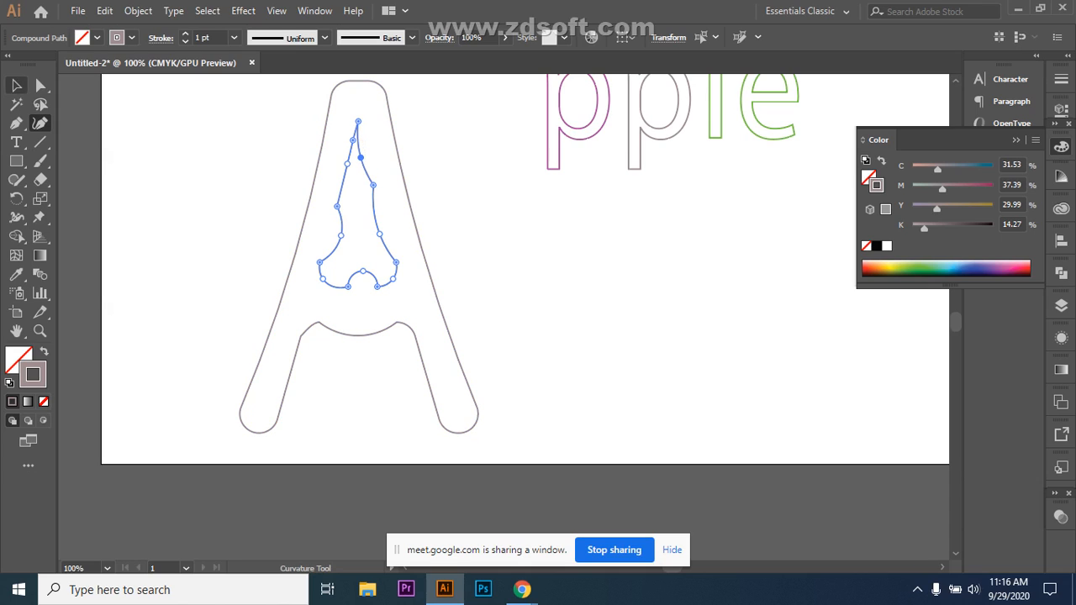
pyautogui.click(16, 85)
pyautogui.click(178, 202)
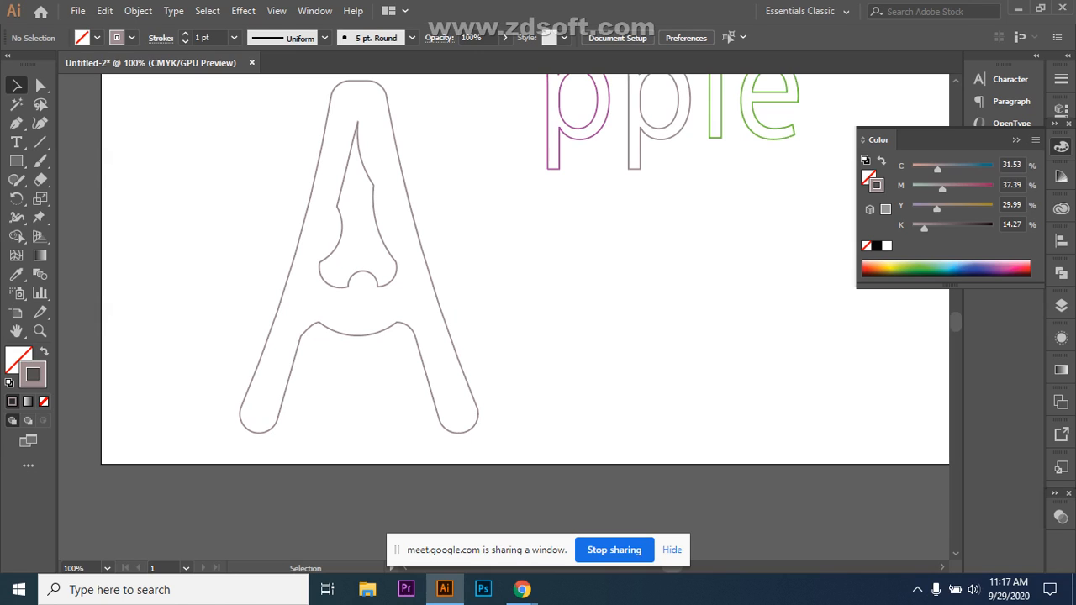
# - Move the two anchor points where the crossbar's lower edge meets the A's legs down along the legs
pyautogui.click(360, 334)
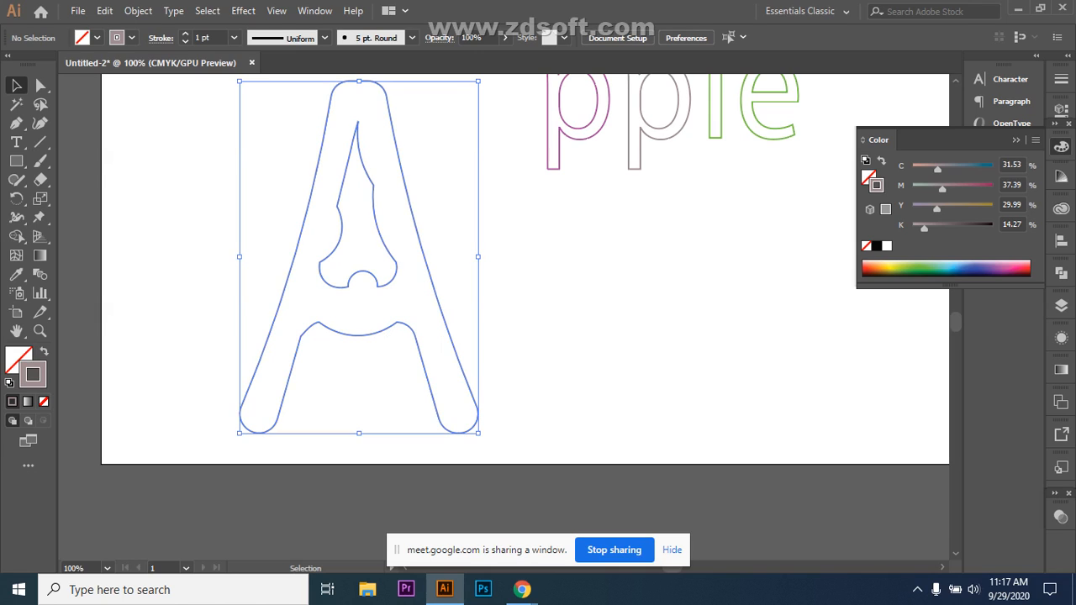
pyautogui.press('a')
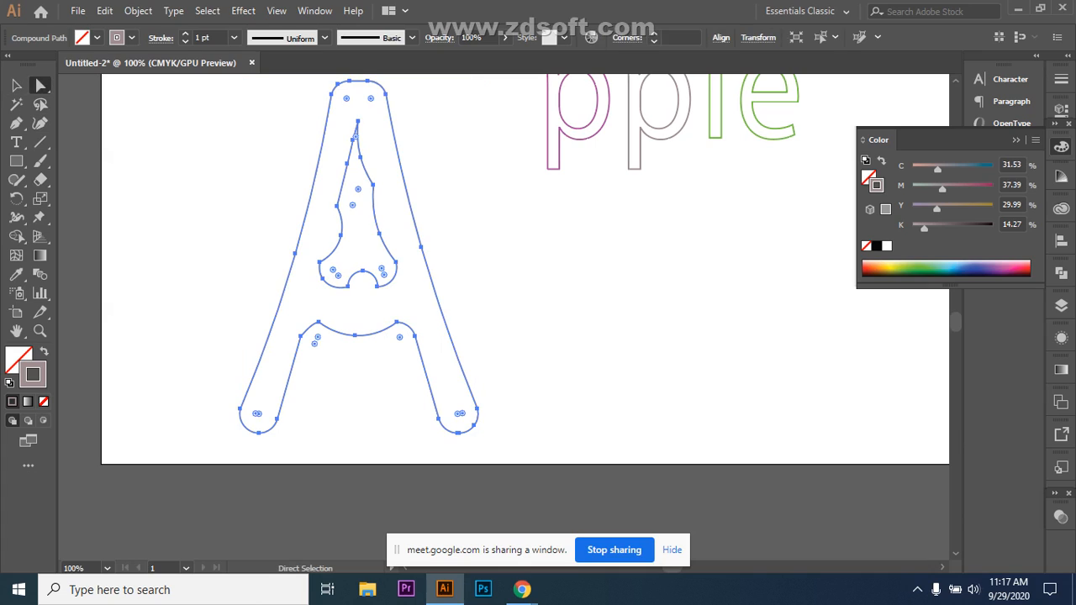
pyautogui.click(301, 336)
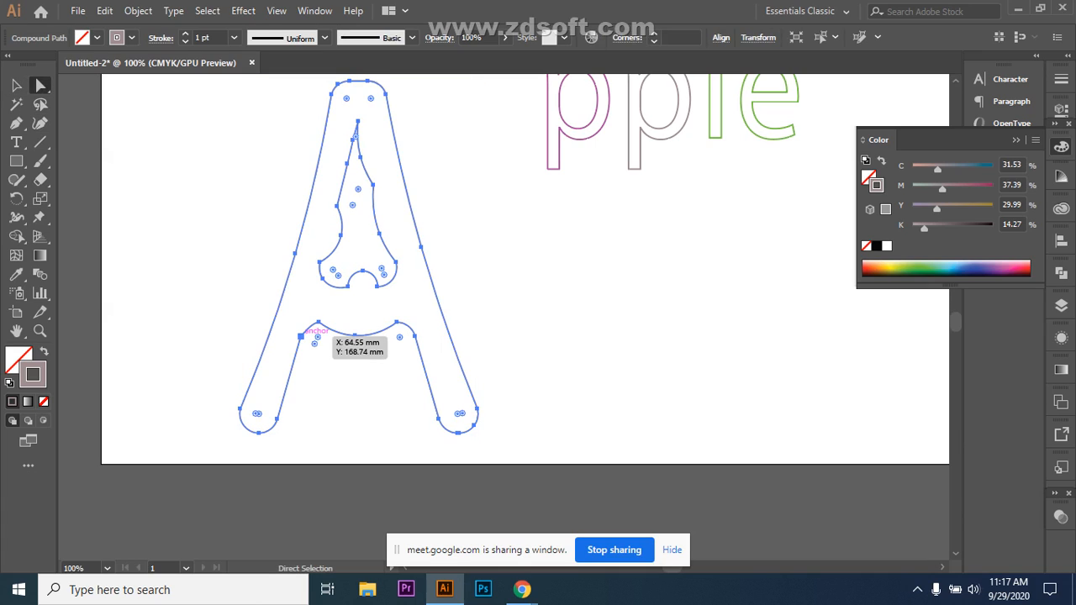
pyautogui.moveTo(313, 342); pyautogui.dragTo(308, 363)
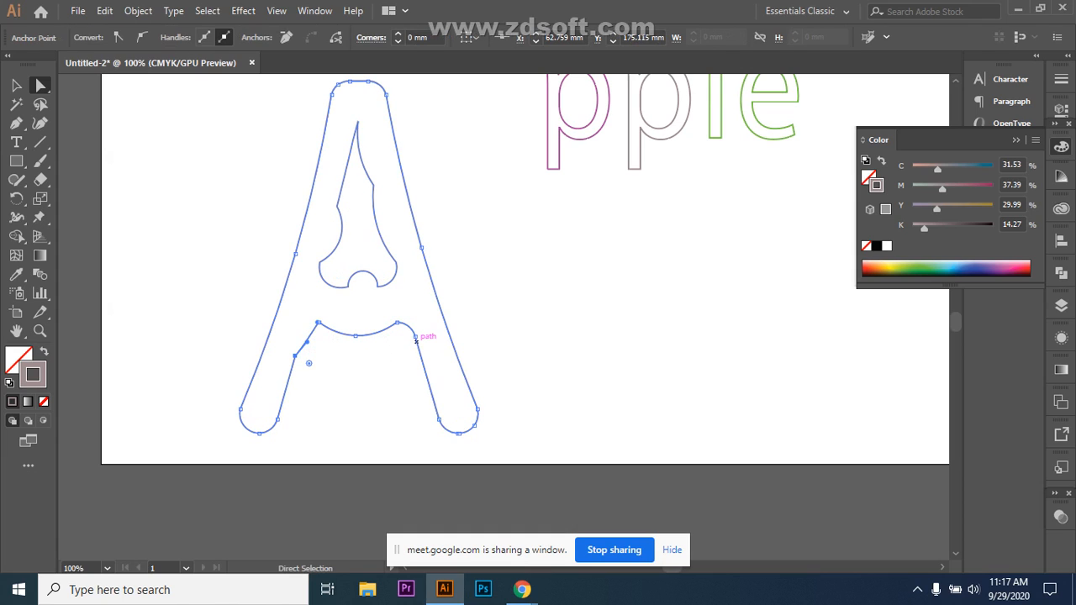
pyautogui.click(416, 337)
pyautogui.moveTo(415, 338); pyautogui.dragTo(420, 354)
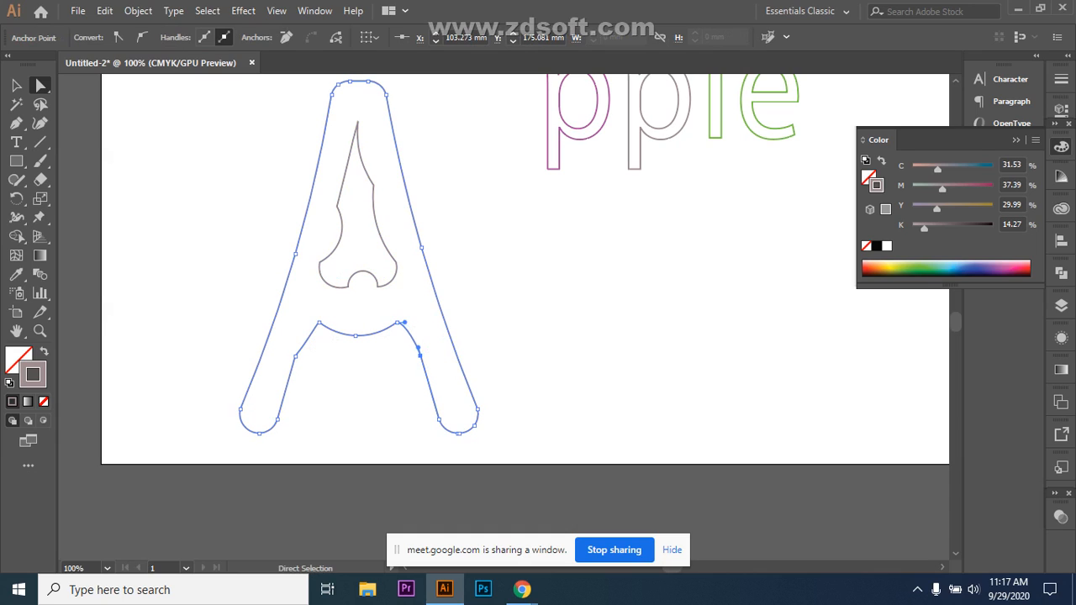
# - Add two anchor points along the A's left outer side with the Add Anchor Point tool
pyautogui.click(354, 271)
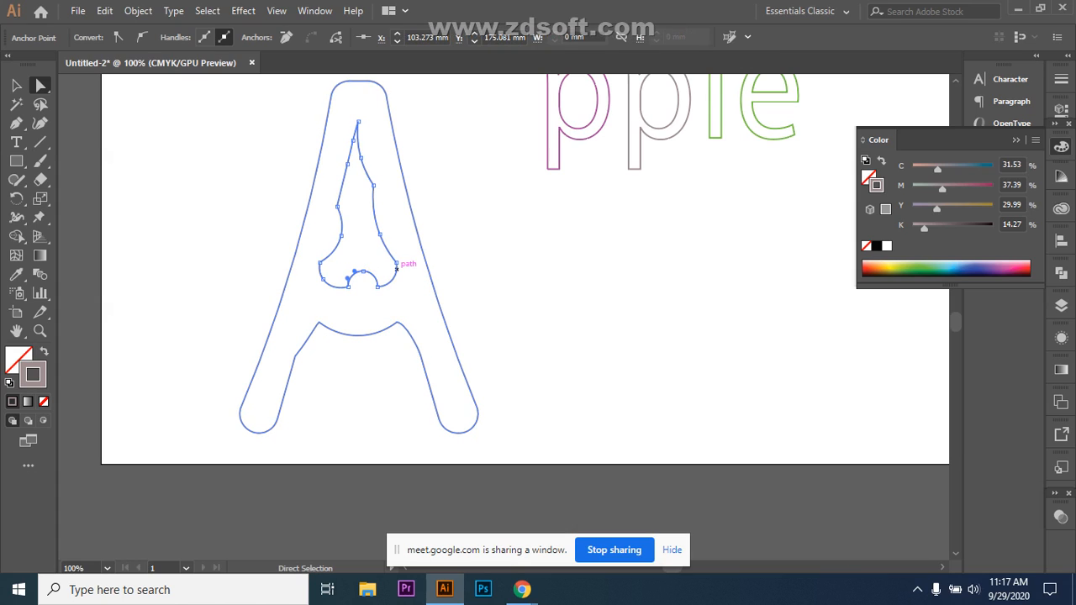
pyautogui.moveTo(16, 122); pyautogui.dragTo(59, 142)
pyautogui.click(110, 142)
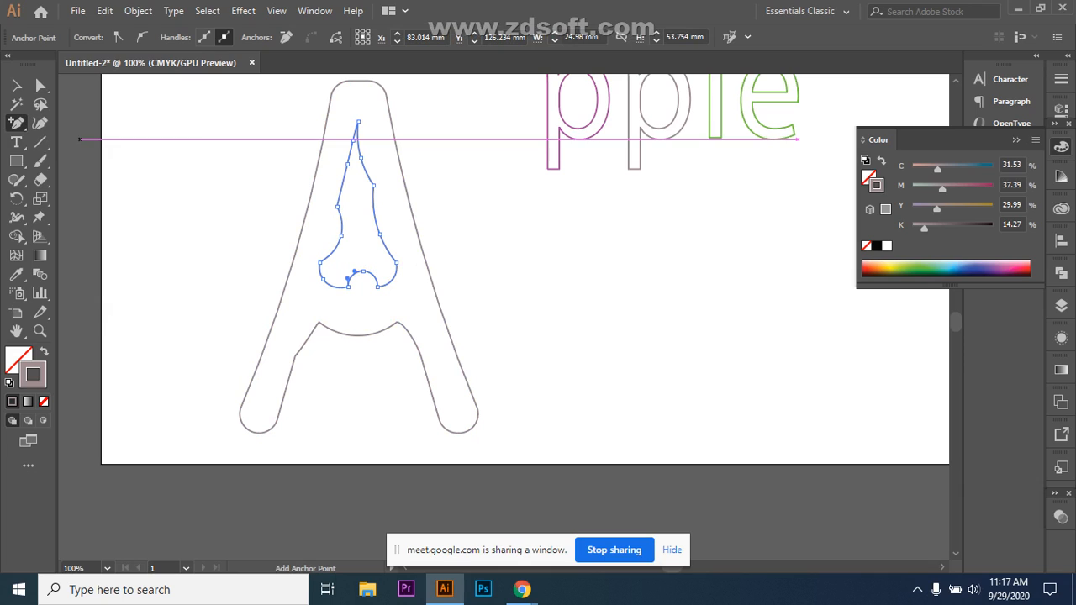
pyautogui.click(16, 122)
pyautogui.click(110, 142)
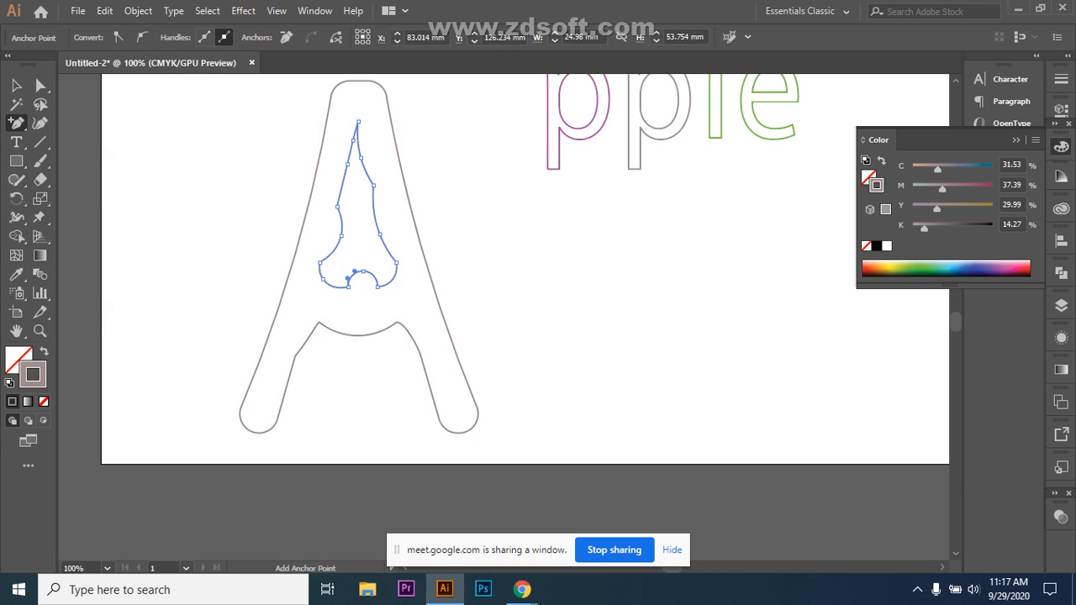
pyautogui.click(294, 255)
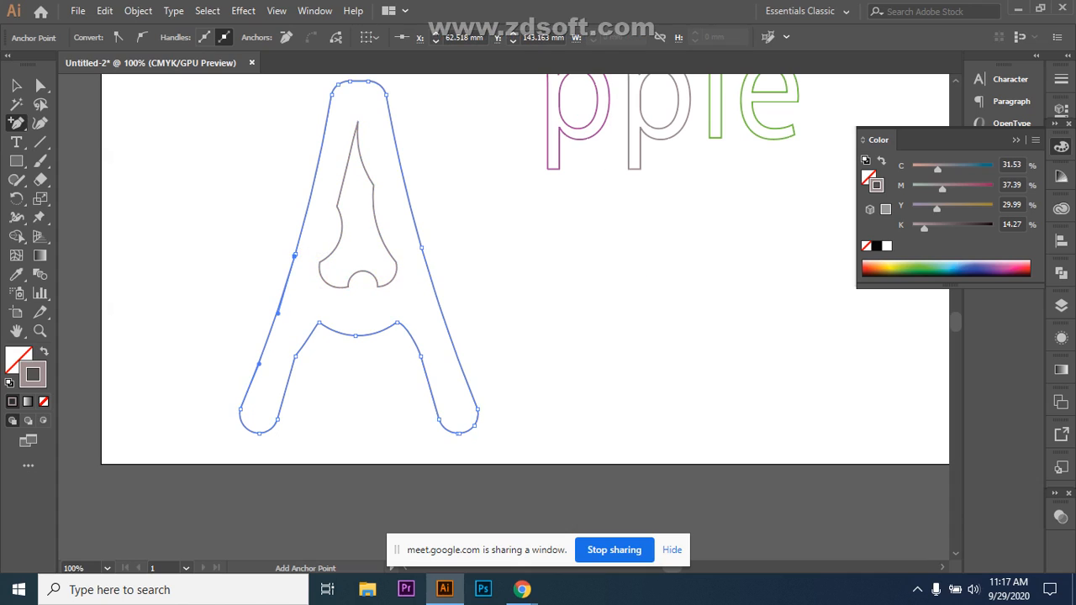
pyautogui.click(311, 192)
# - Bend the A's upper left and lower right outer sides by pulling their anchor handles, and deselect the letter
pyautogui.press('a')
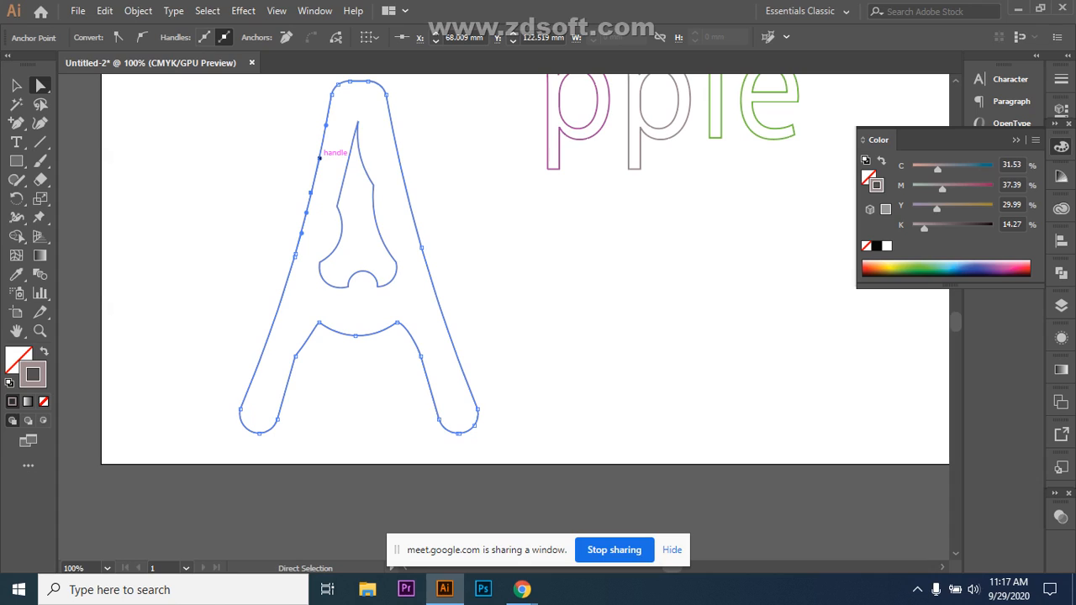
pyautogui.moveTo(320, 158)
pyautogui.mouseDown()
pyautogui.moveTo(356, 109)
pyautogui.moveTo(334, 157)
pyautogui.moveTo(338, 148)
pyautogui.mouseUp()
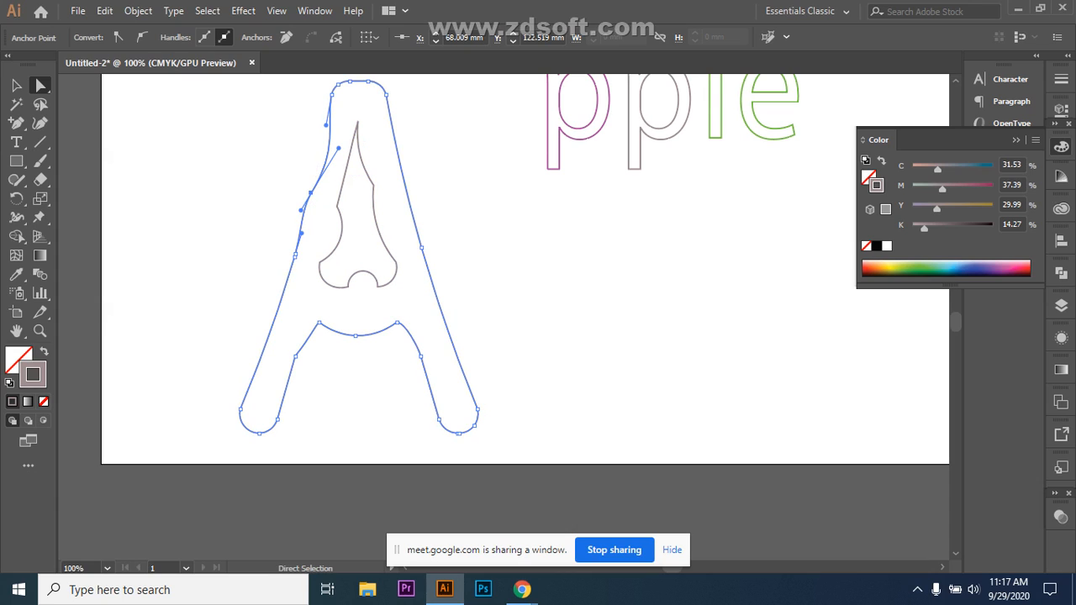
pyautogui.click(422, 247)
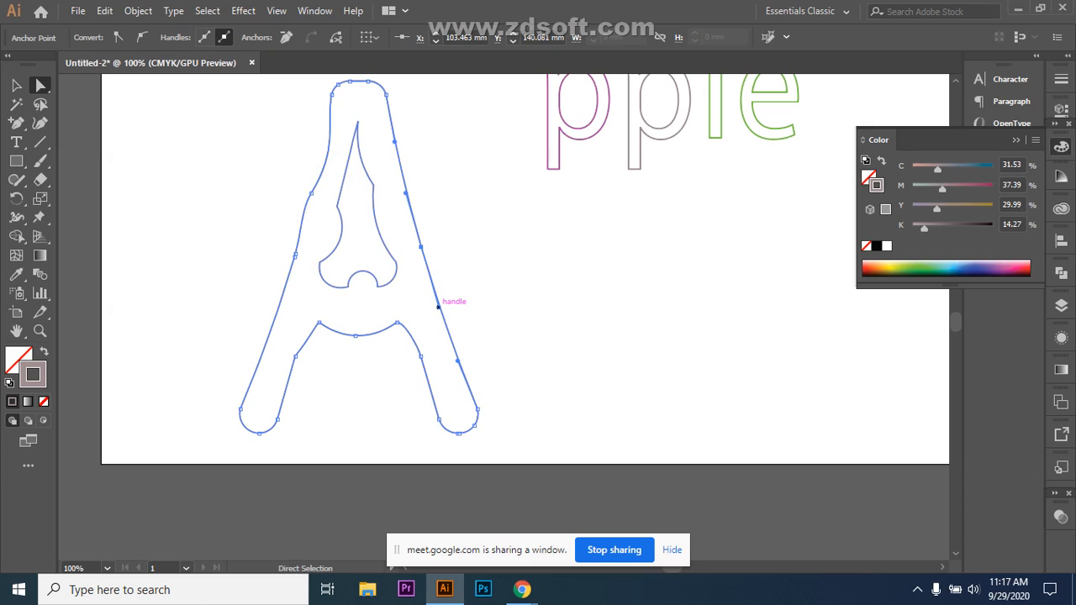
pyautogui.moveTo(437, 306)
pyautogui.mouseDown()
pyautogui.moveTo(462, 306)
pyautogui.moveTo(458, 368)
pyautogui.moveTo(432, 324)
pyautogui.moveTo(438, 354)
pyautogui.mouseUp()
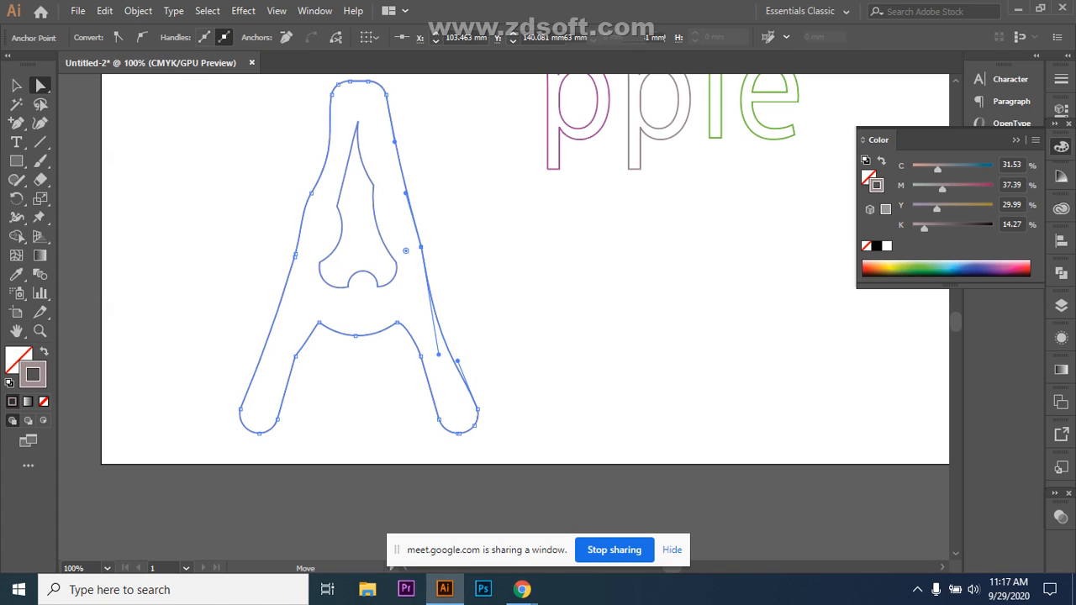
pyautogui.hotkey('ctrl', 'shift', 'a')
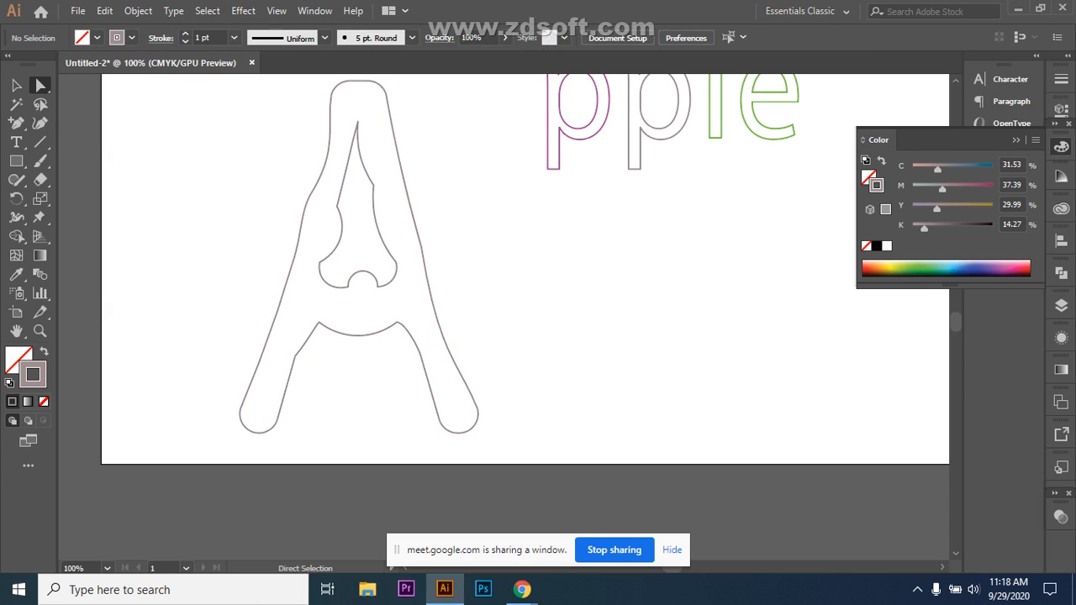
# - Undo the recent reshaping of the A, back to before the crossbar's lower edge was curved
pyautogui.hotkey('ctrl', 'z')
pyautogui.hotkey('ctrl', 'z')
pyautogui.hotkey('ctrl', 'z')
pyautogui.hotkey('ctrl', 'z')
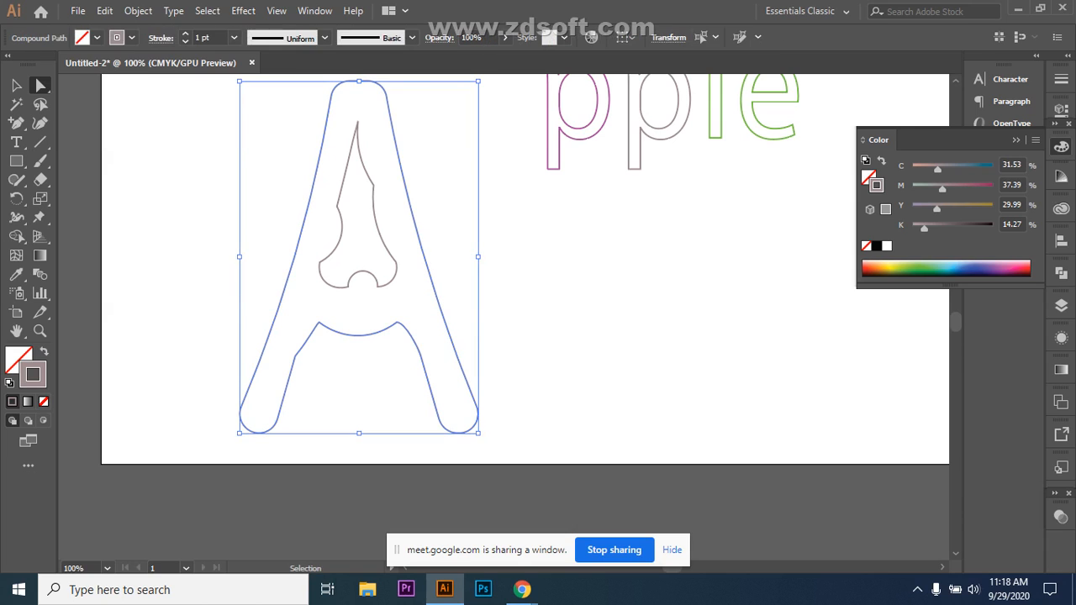
pyautogui.hotkey('ctrl', 'z')
pyautogui.hotkey('ctrl', 'z')
pyautogui.hotkey('ctrl', 'z')
pyautogui.hotkey('ctrl', 'z')
pyautogui.hotkey('ctrl', 'z')
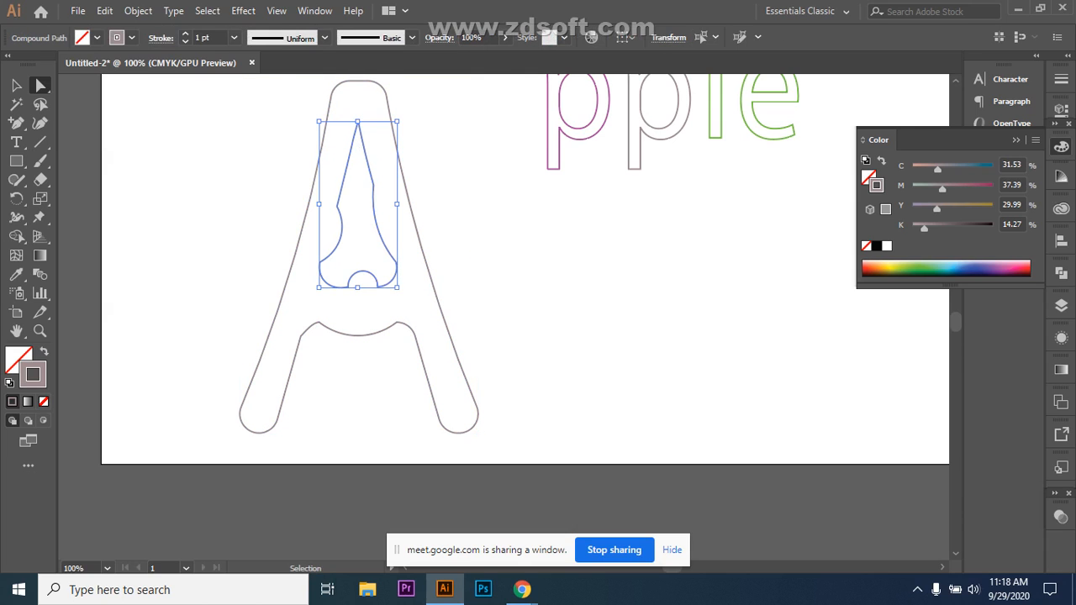
pyautogui.hotkey('ctrl', 'z')
pyautogui.hotkey('ctrl', 'z')
pyautogui.hotkey('ctrl', 'z')
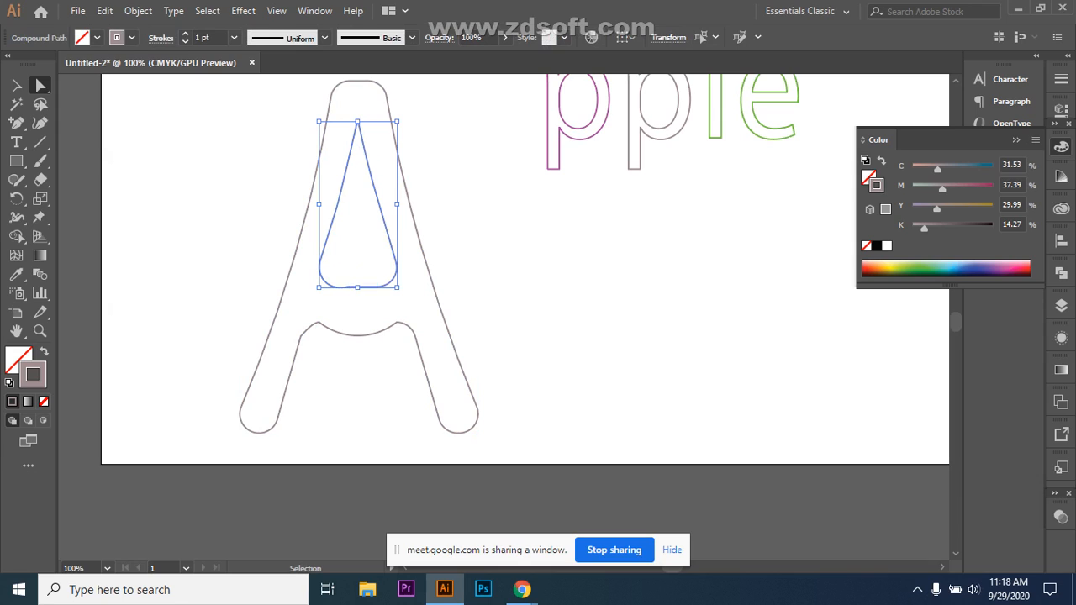
pyautogui.hotkey('ctrl', 'z')
pyautogui.hotkey('ctrl', 'z')
pyautogui.hotkey('ctrl', 'z')
pyautogui.hotkey('ctrl', 'z')
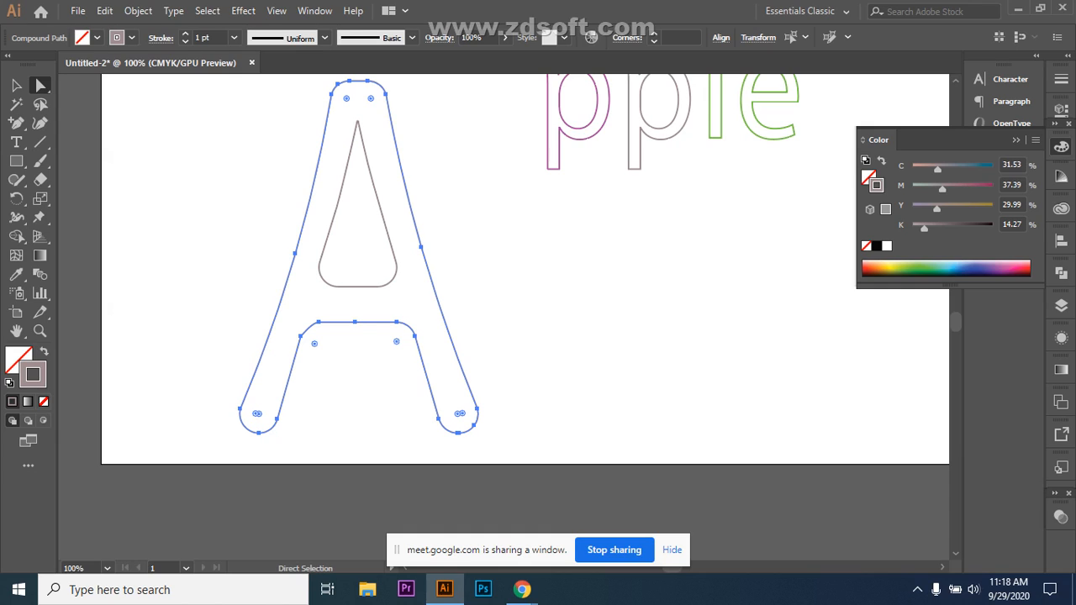
# - Try shifting the bottom edge of the A's inner opening sideways with Direct Selection, and undo the move
pyautogui.click(337, 242)
pyautogui.click(331, 225)
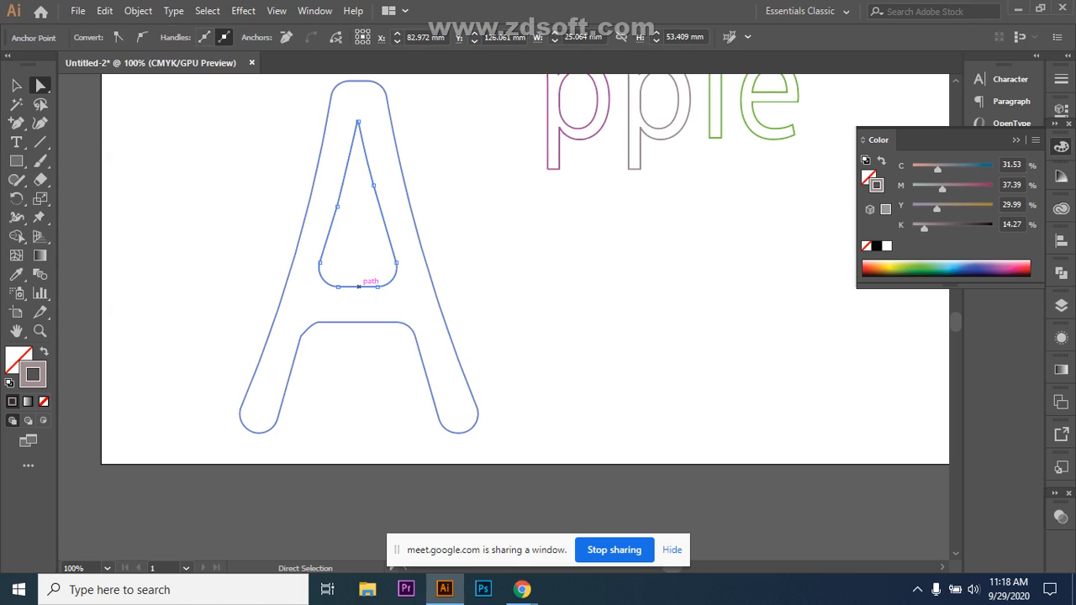
pyautogui.moveTo(359, 287); pyautogui.dragTo(405, 286)
pyautogui.hotkey('ctrl', 'z')
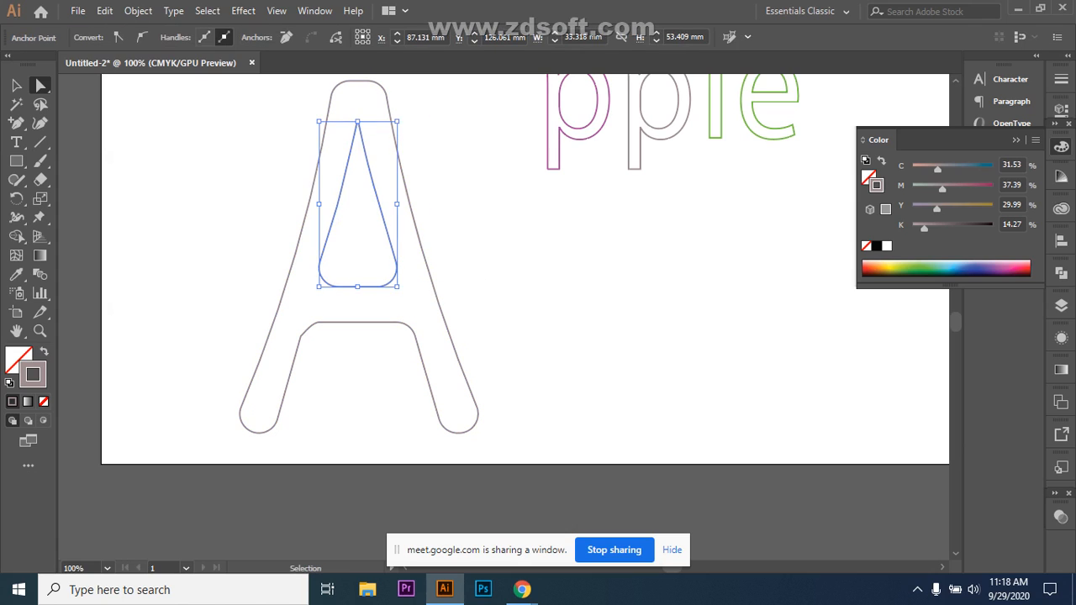
# - Select the whole enlarged A with the Selection tool
pyautogui.click(193, 218)
pyautogui.press('v')
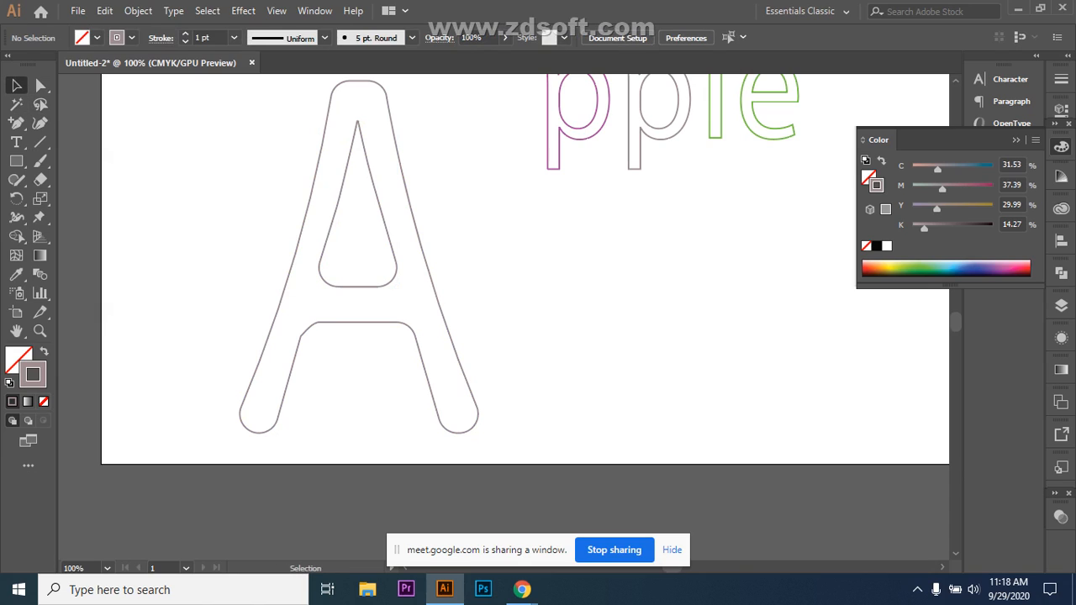
pyautogui.click(340, 215)
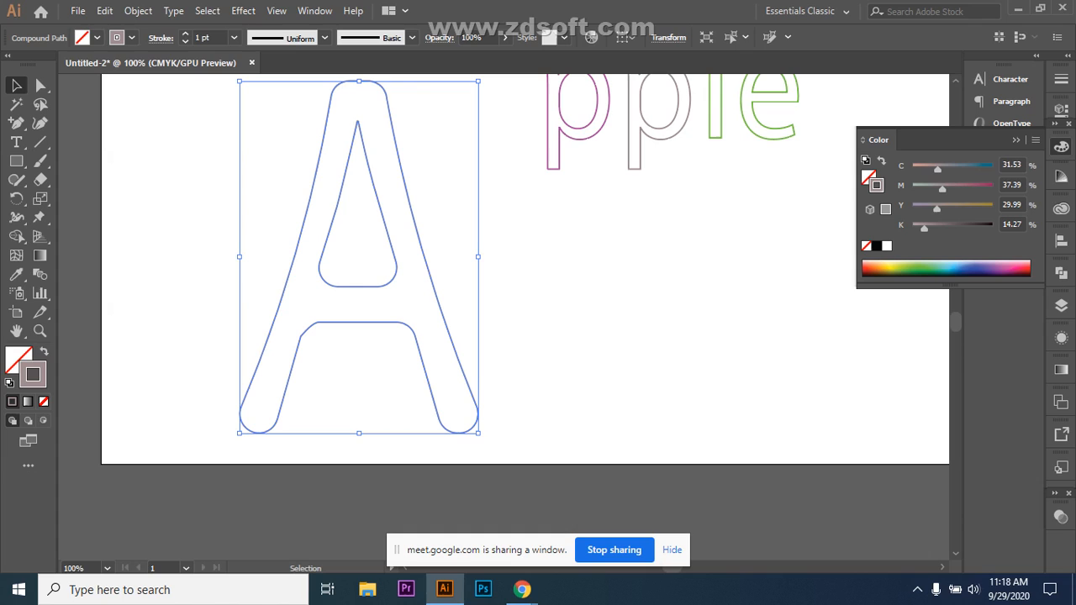
pyautogui.rightClick(384, 278)
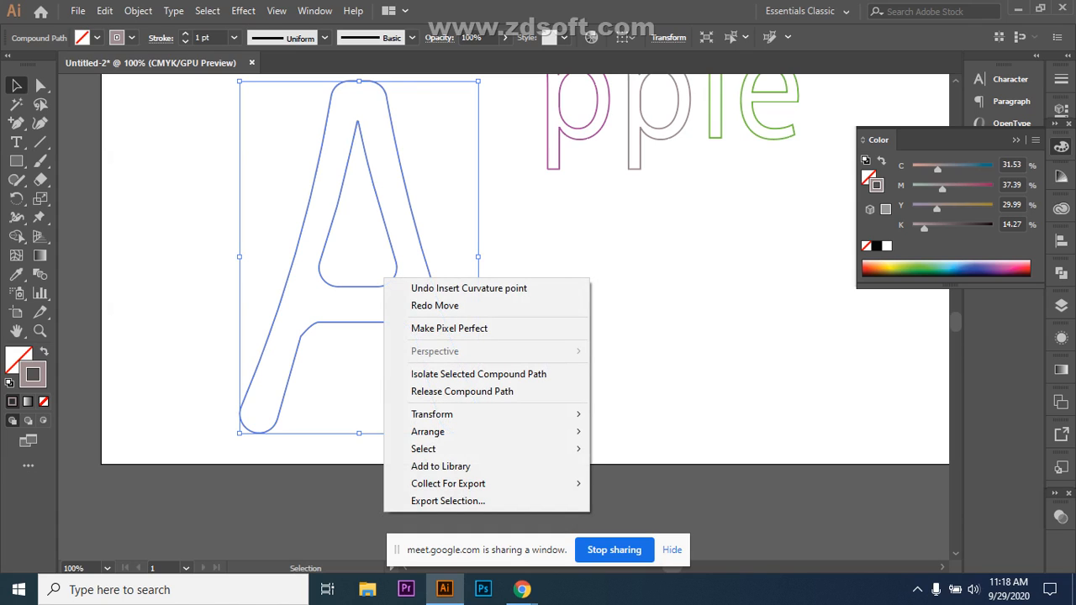
pyautogui.click(384, 278)
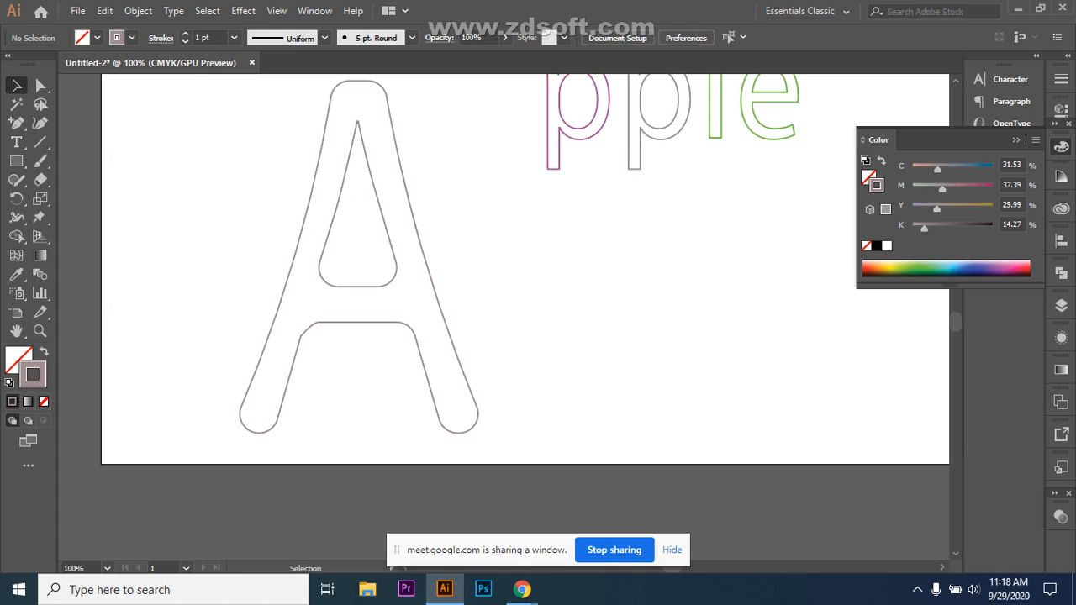
pyautogui.hotkey('ctrl', '-')
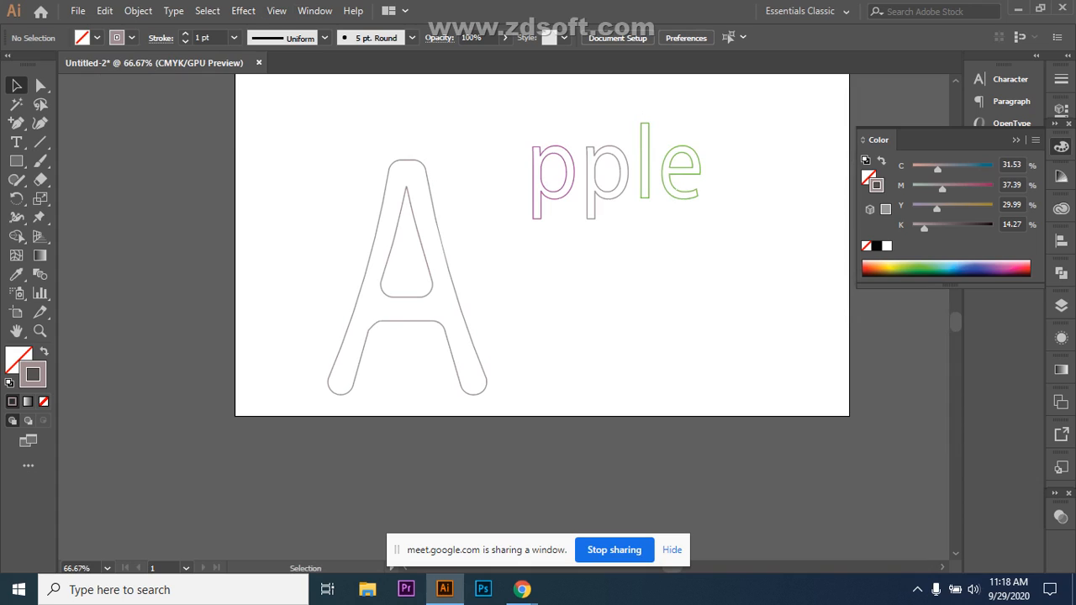
pyautogui.moveTo(316, 157); pyautogui.dragTo(497, 407)
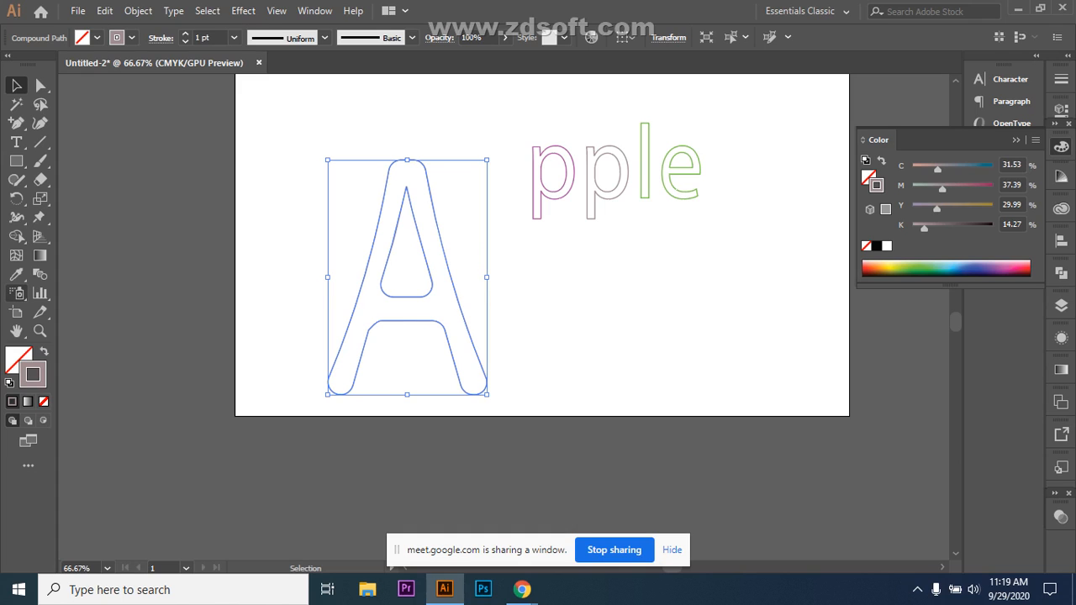
# - Fill the enlarged A with the yellow colour D6D11E and deselect it
pyautogui.doubleClick(17, 360)
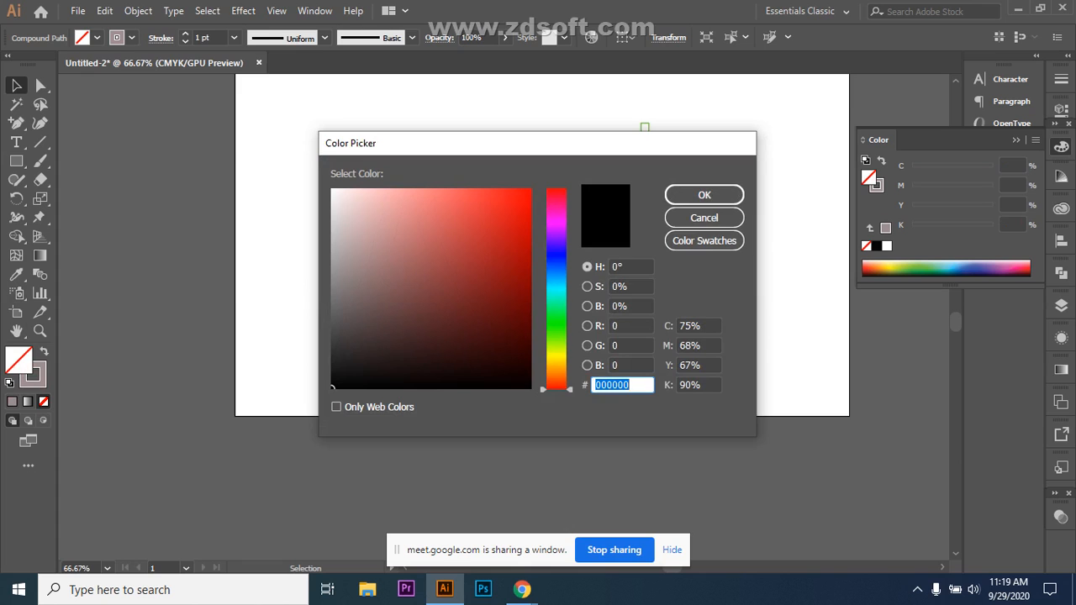
pyautogui.moveTo(614, 144); pyautogui.dragTo(857, 207)
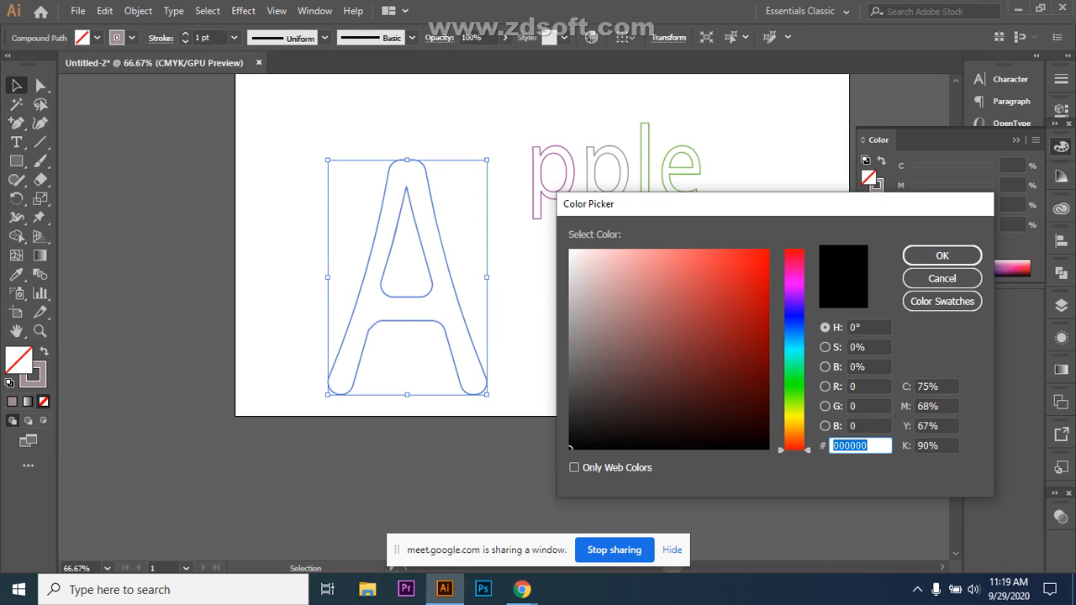
pyautogui.click(794, 418)
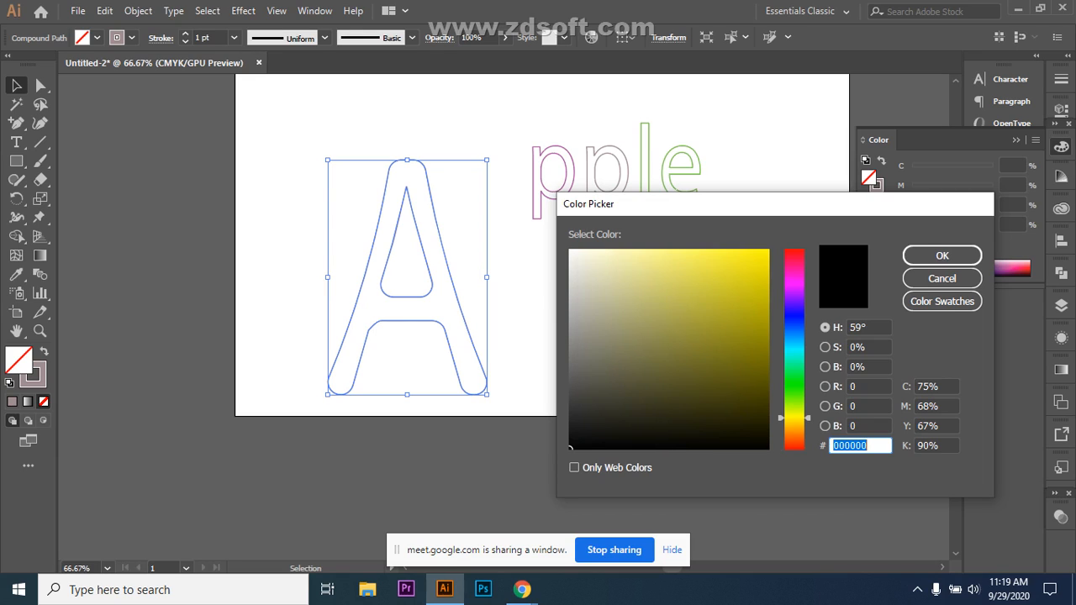
pyautogui.click(756, 253)
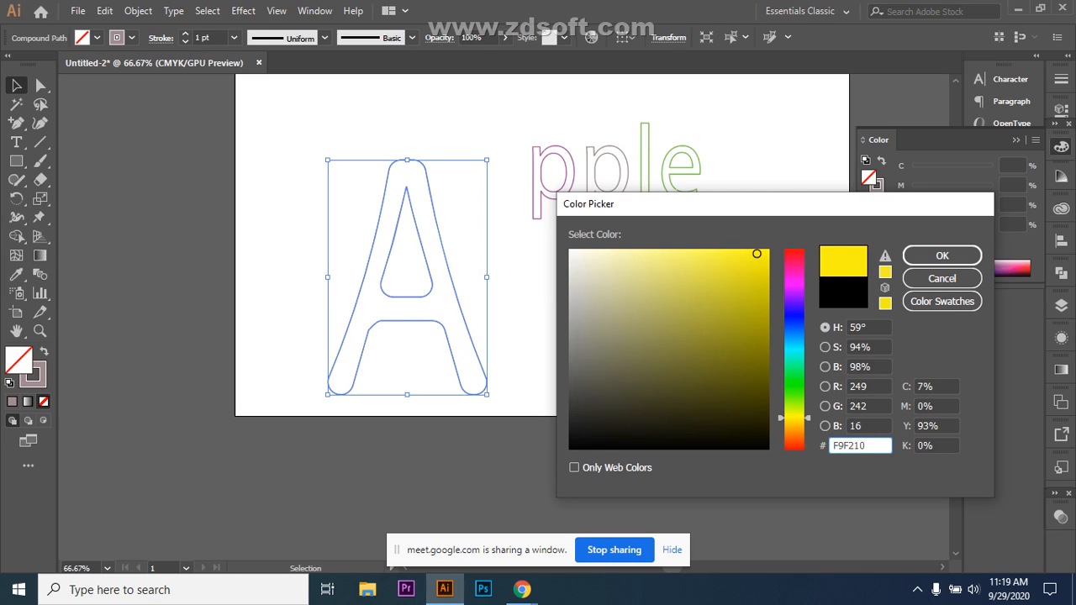
pyautogui.click(749, 290)
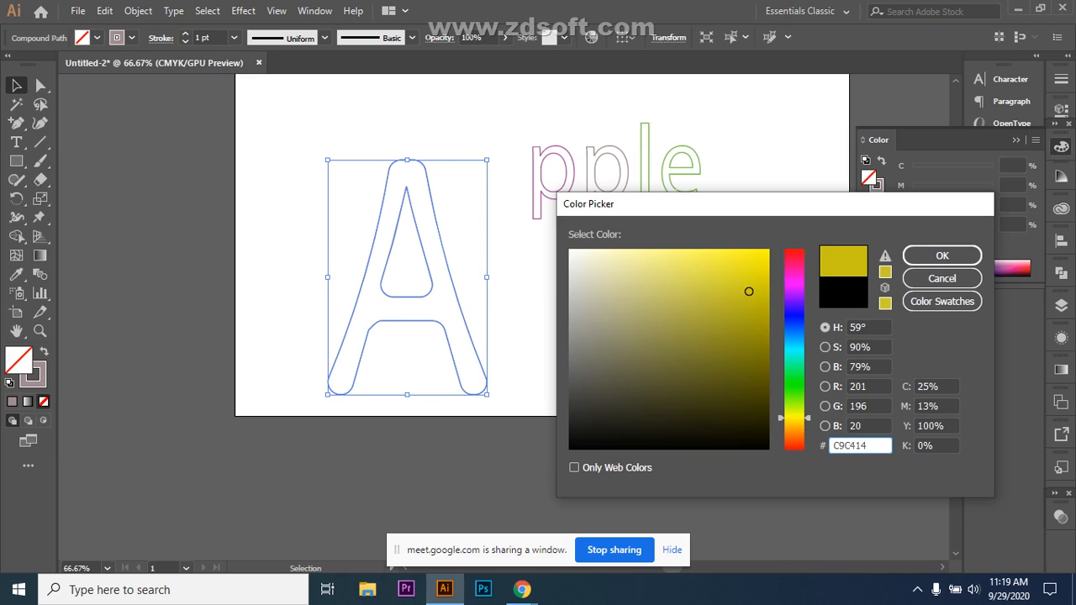
pyautogui.moveTo(749, 290)
pyautogui.mouseDown()
pyautogui.moveTo(759, 332)
pyautogui.moveTo(740, 281)
pyautogui.mouseUp()
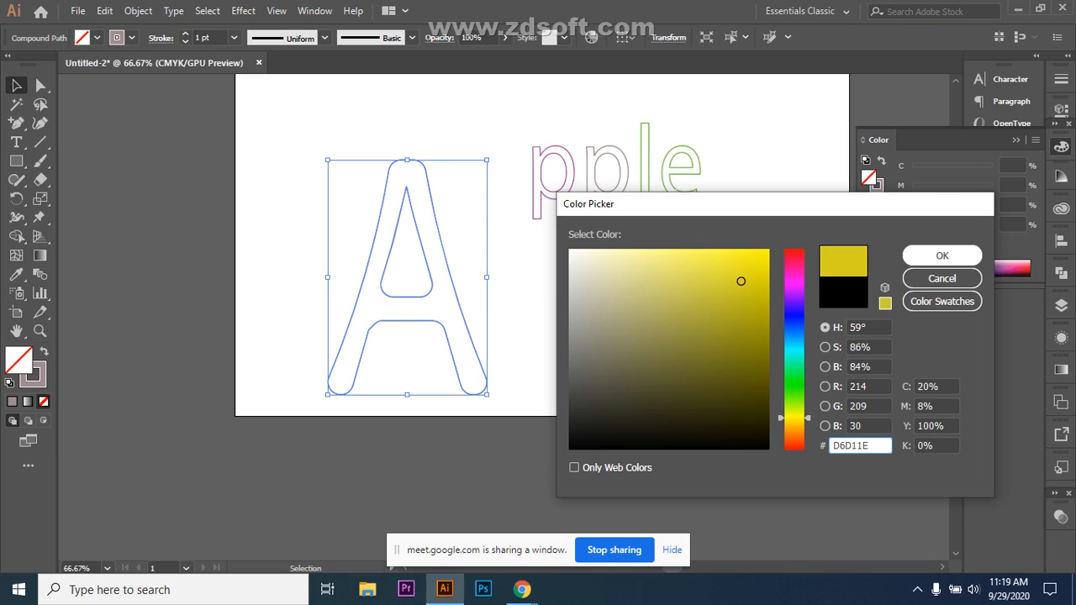
pyautogui.click(943, 255)
pyautogui.click(706, 314)
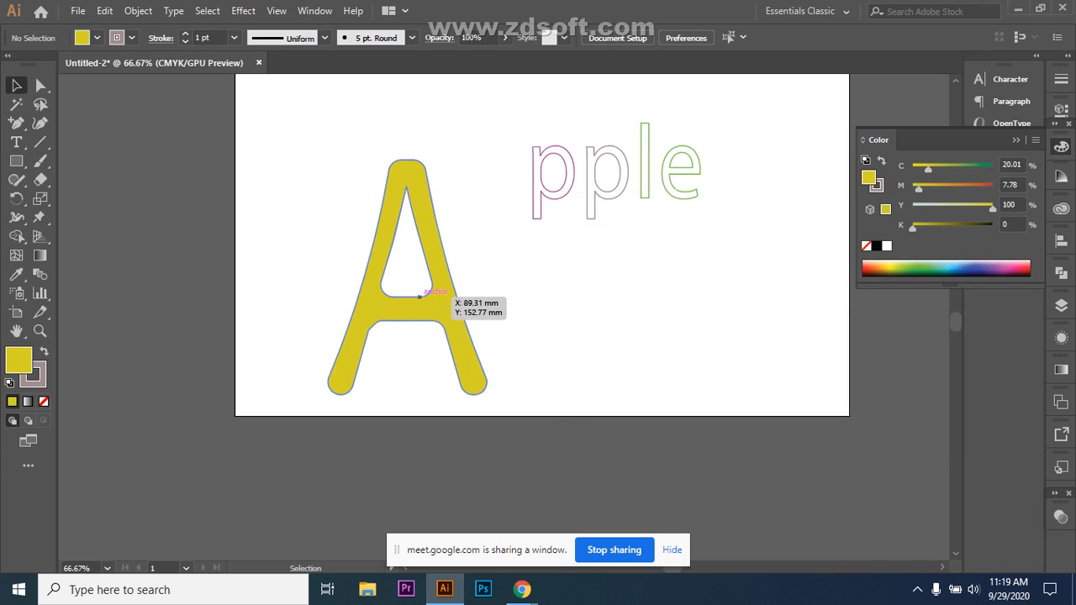
# - Set the enlarged A's stroke weight to 8 pt and deselect the letter
pyautogui.click(420, 297)
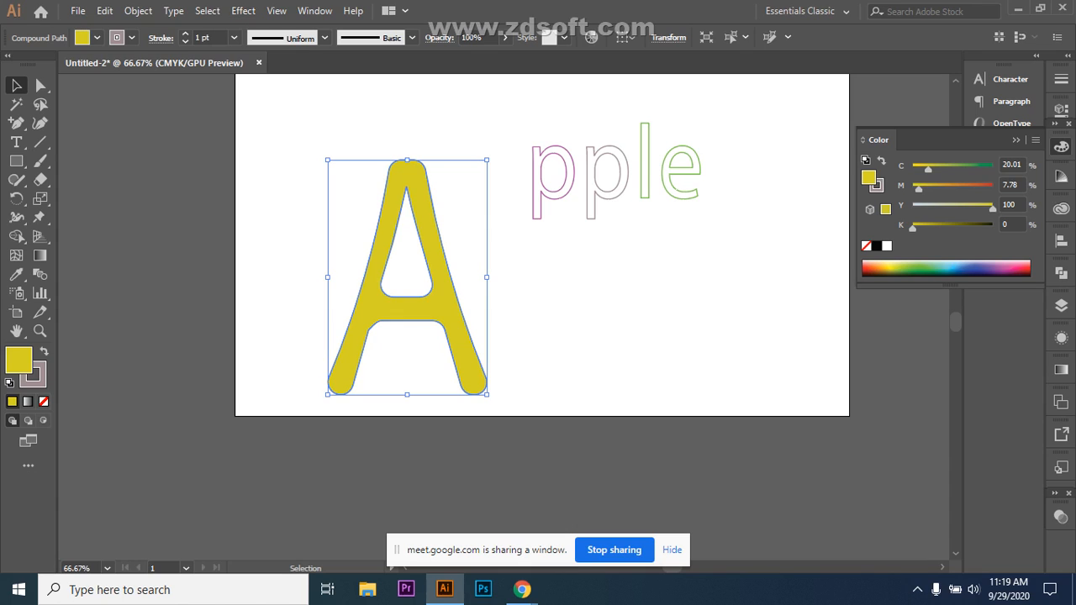
pyautogui.click(234, 37)
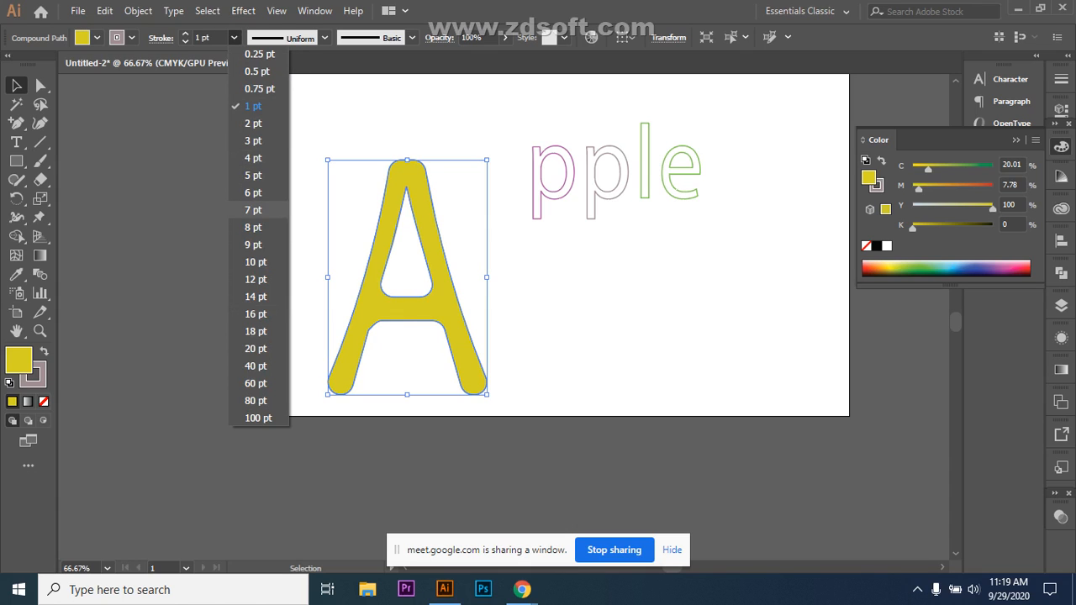
pyautogui.click(253, 227)
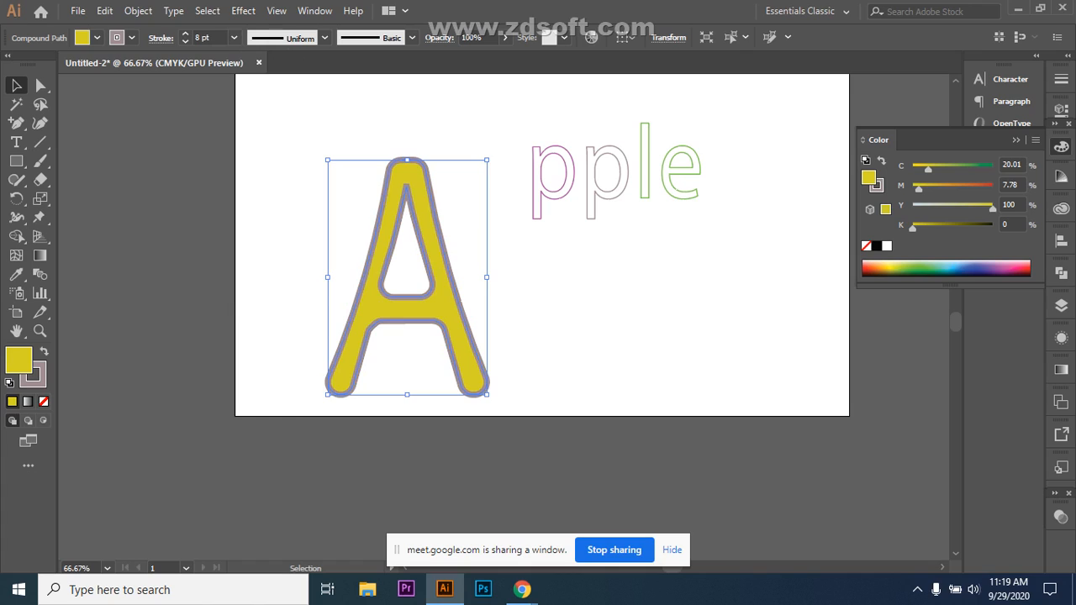
pyautogui.click(571, 311)
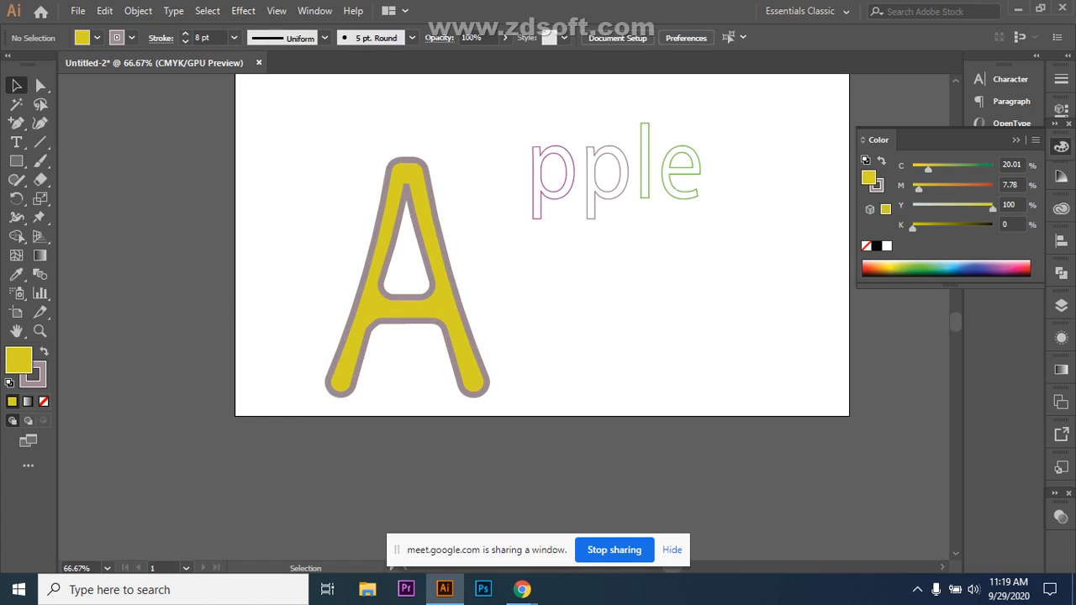
# - Recolour the enlarged A's stroke to a pale yellow (C 12.55, M 0, Y 68.63, K 0) from the colour spectrum and deselect it
pyautogui.click(474, 310)
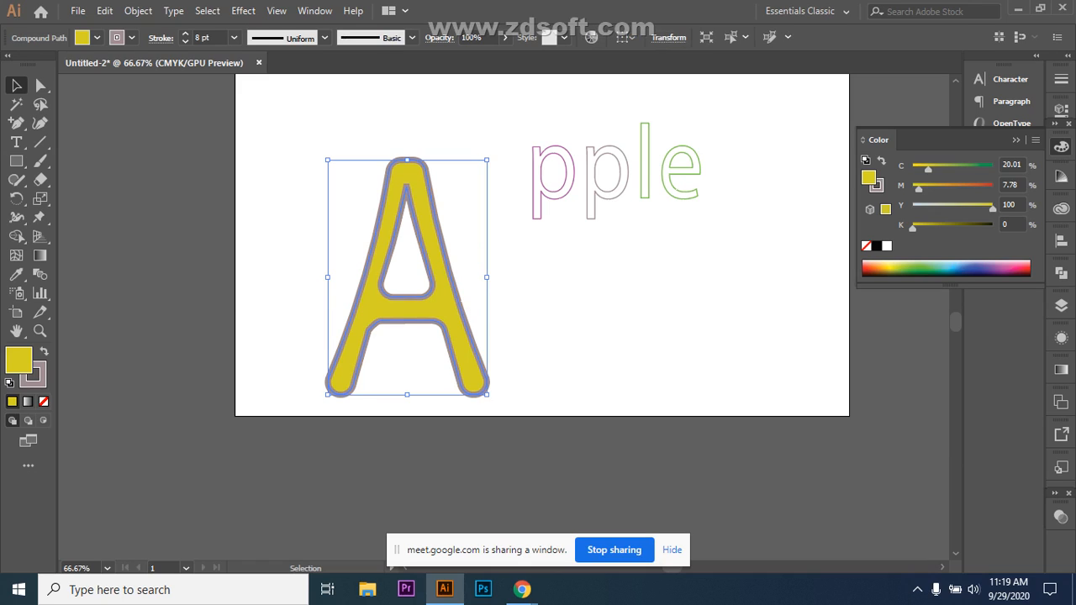
pyautogui.click(16, 274)
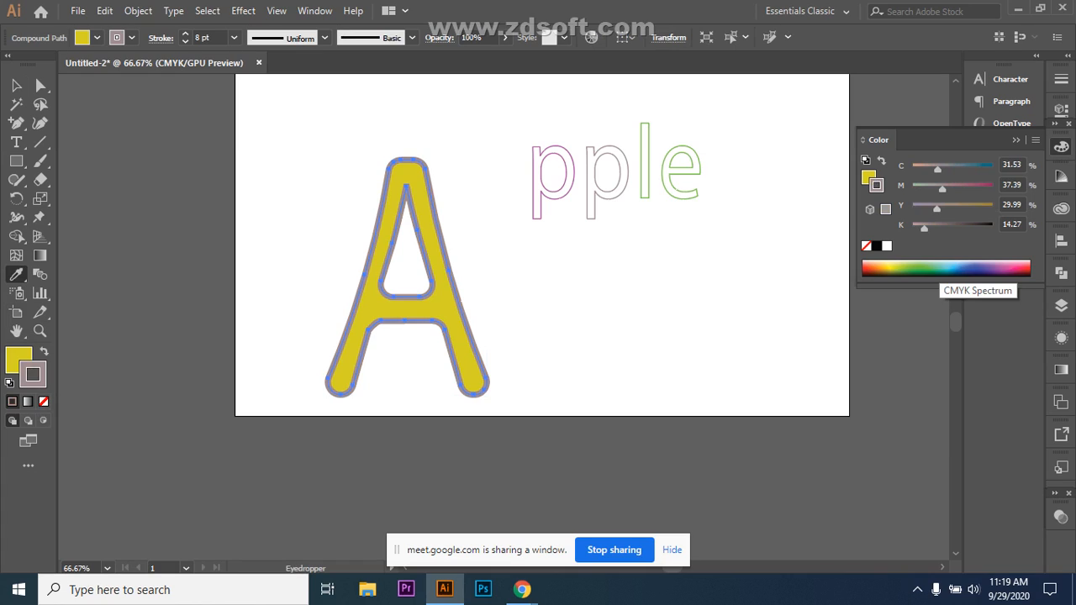
pyautogui.click(991, 265)
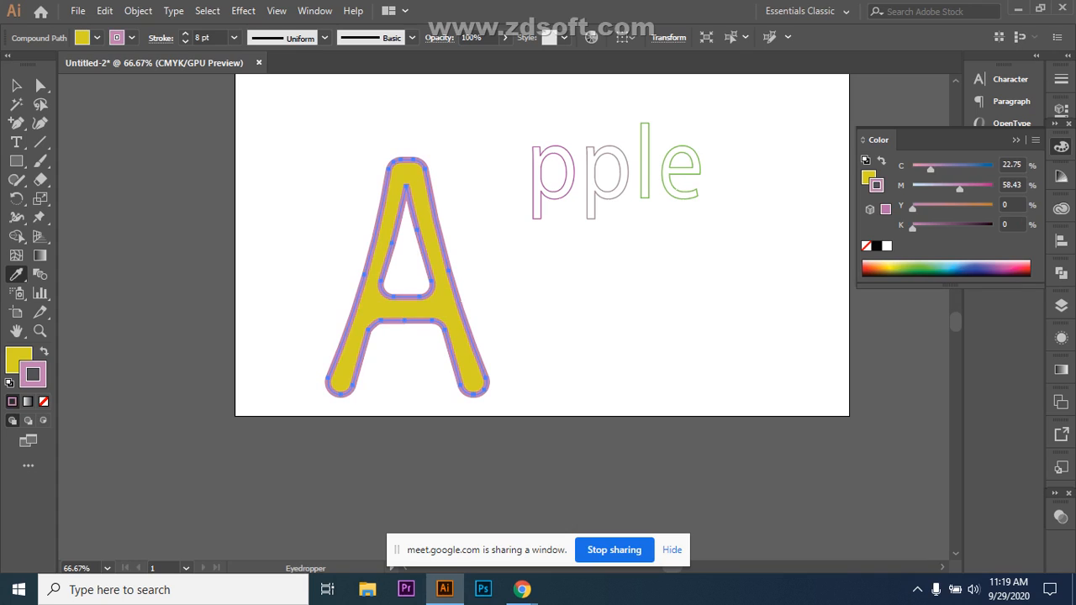
pyautogui.click(962, 265)
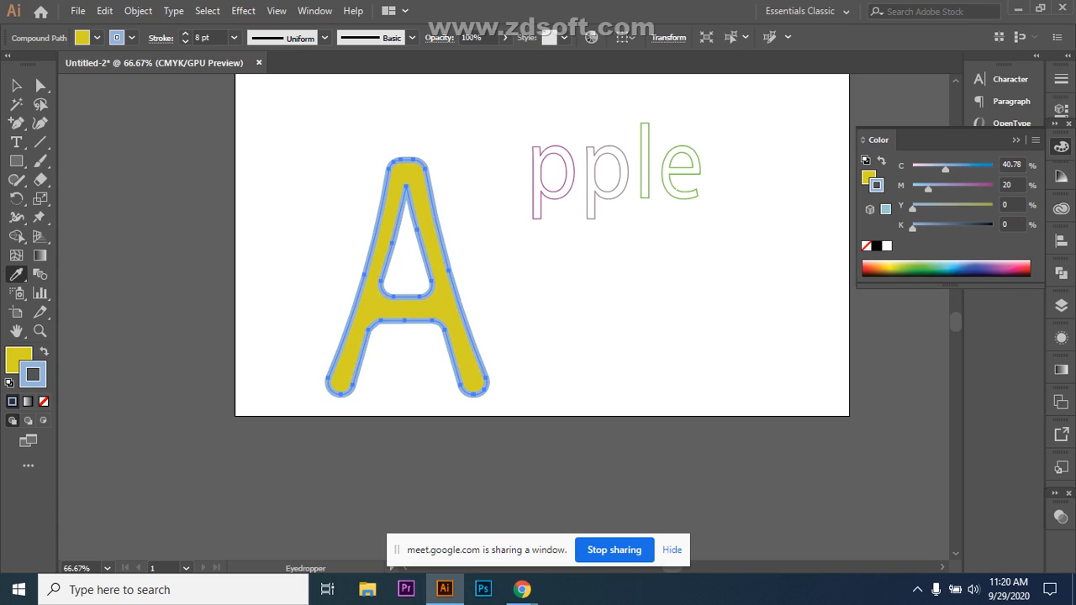
pyautogui.click(908, 265)
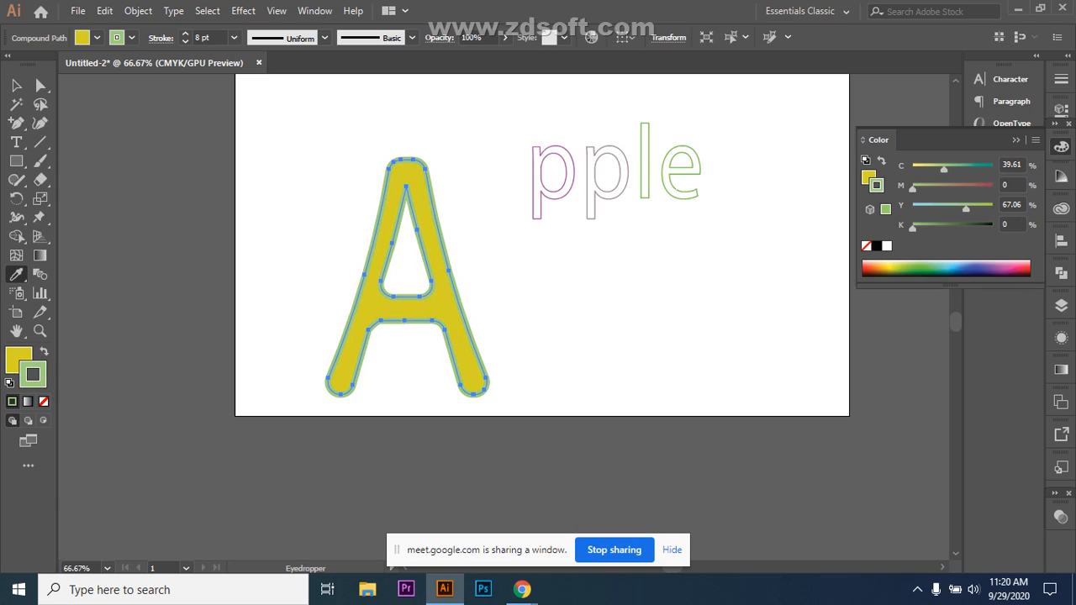
pyautogui.click(902, 265)
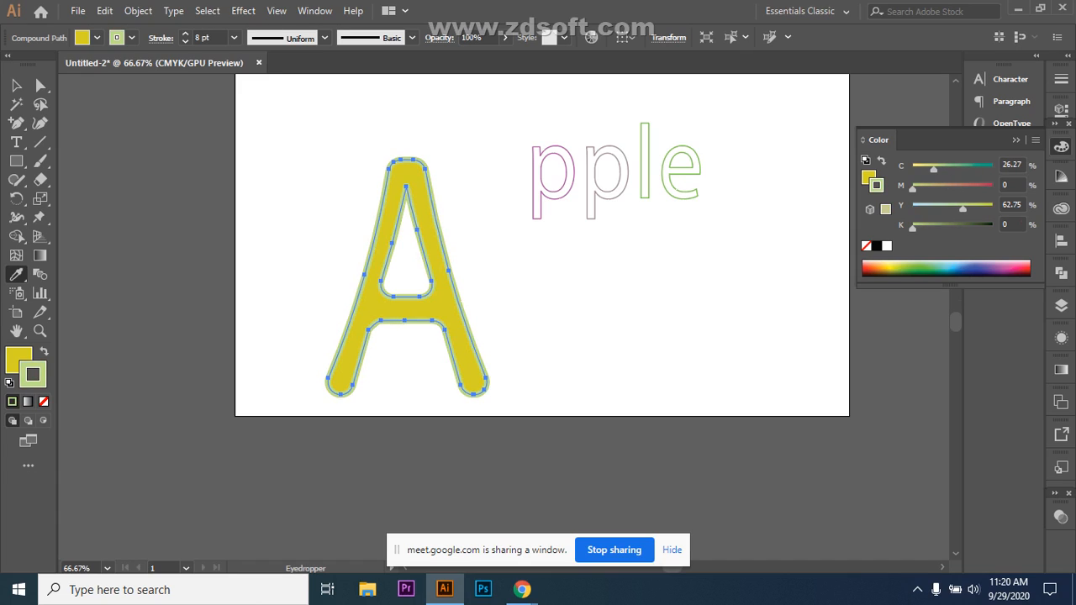
pyautogui.click(897, 265)
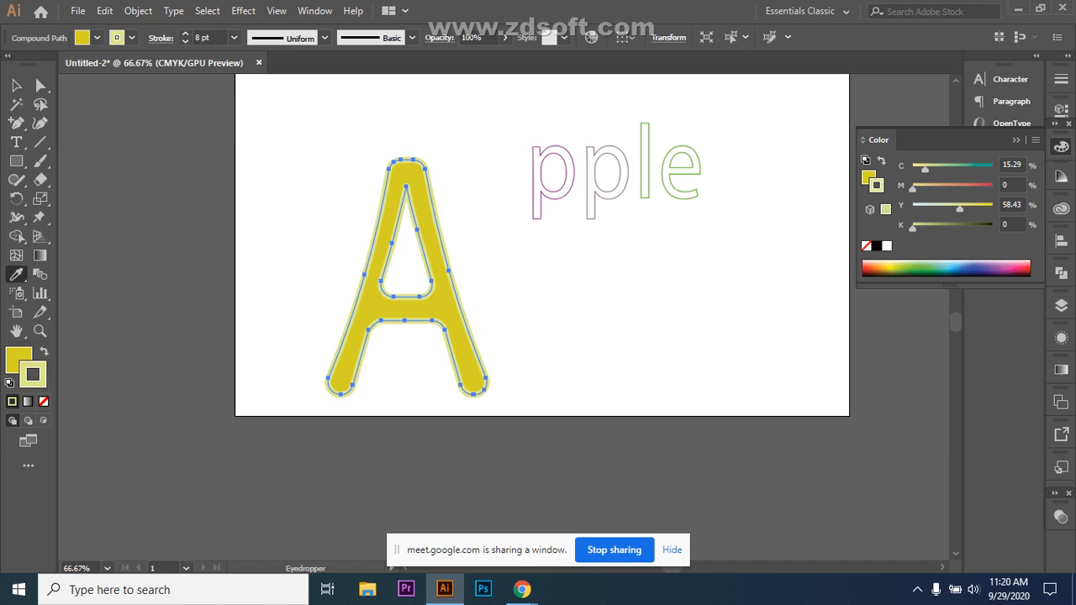
pyautogui.click(895, 265)
pyautogui.click(16, 85)
pyautogui.click(549, 323)
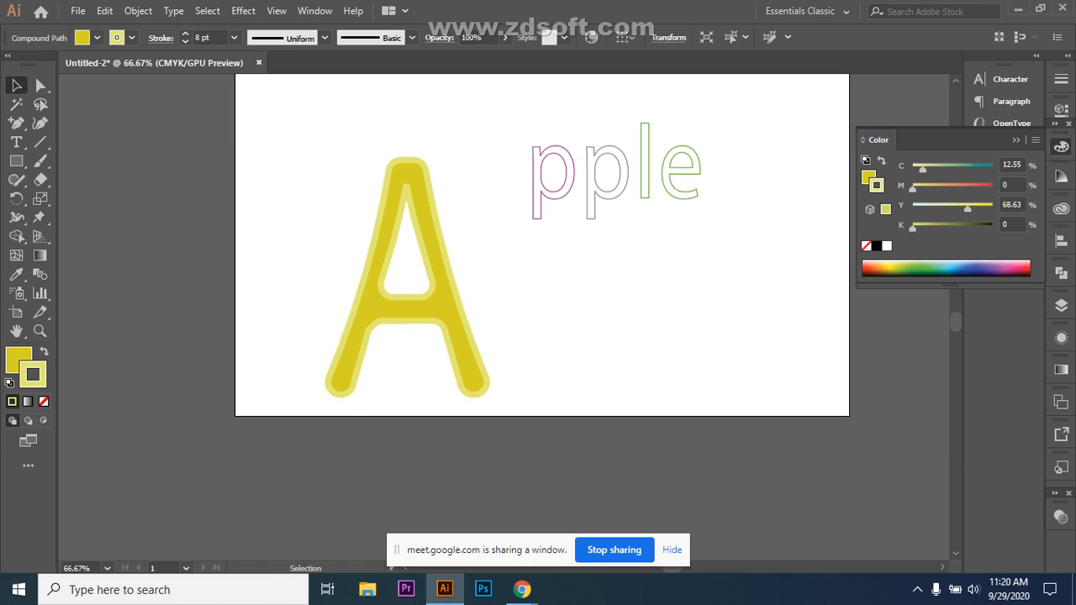
pyautogui.click(402, 319)
pyautogui.click(550, 323)
pyautogui.click(406, 311)
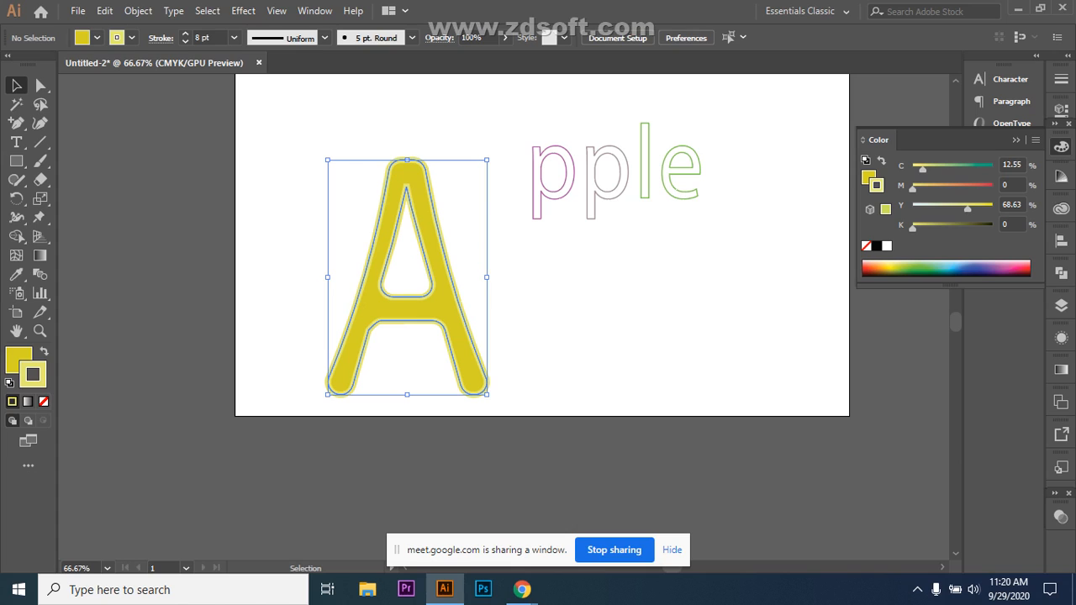
pyautogui.click(549, 322)
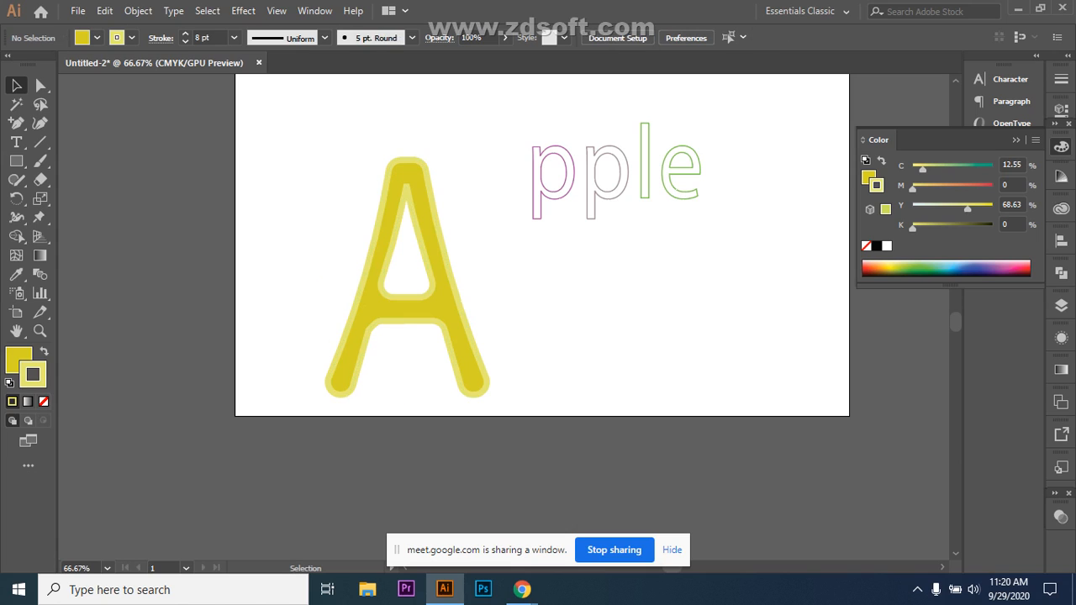
# - Apply a white-to-black linear gradient at 0° to the enlarged A's fill
pyautogui.click(407, 311)
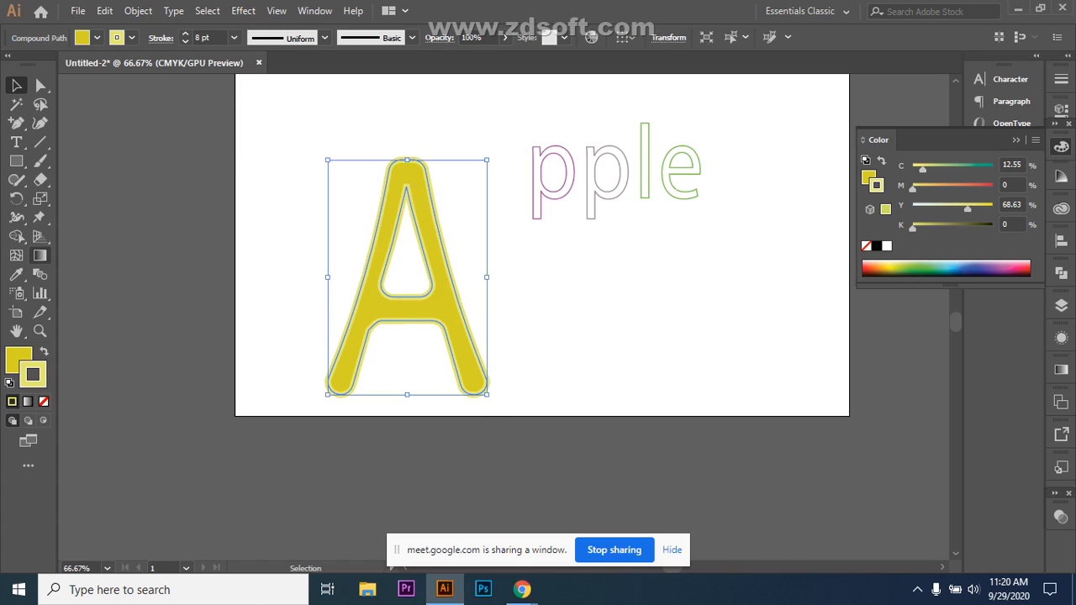
pyautogui.click(39, 256)
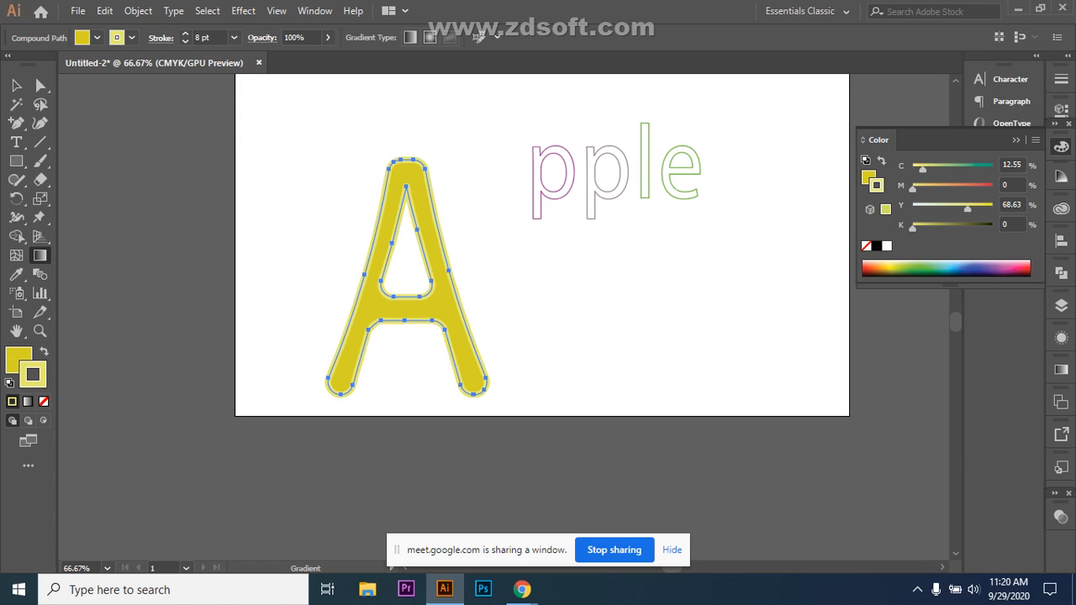
pyautogui.click(1061, 370)
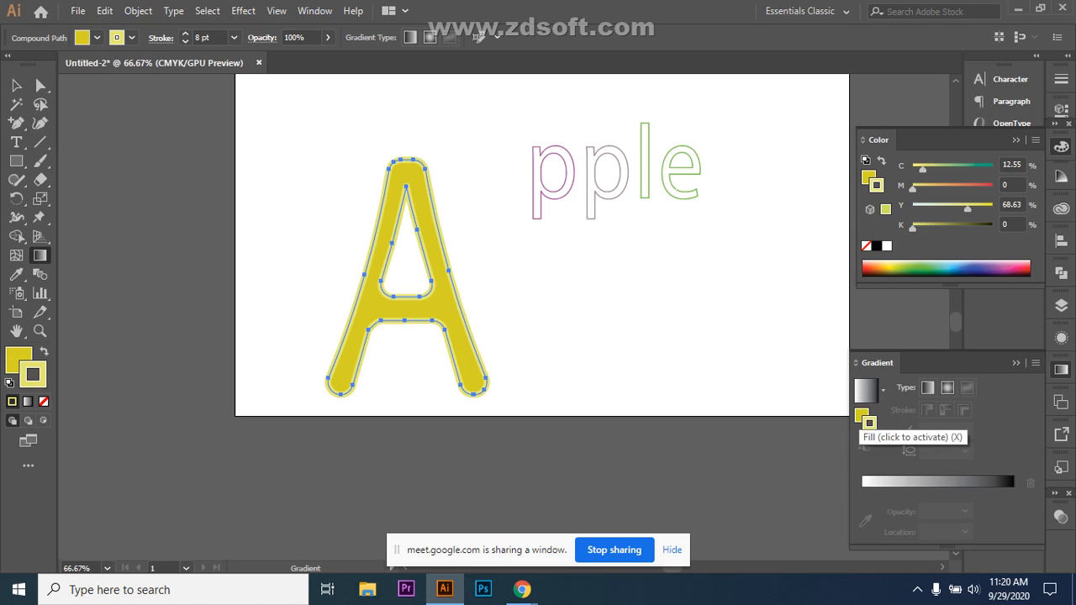
pyautogui.click(861, 414)
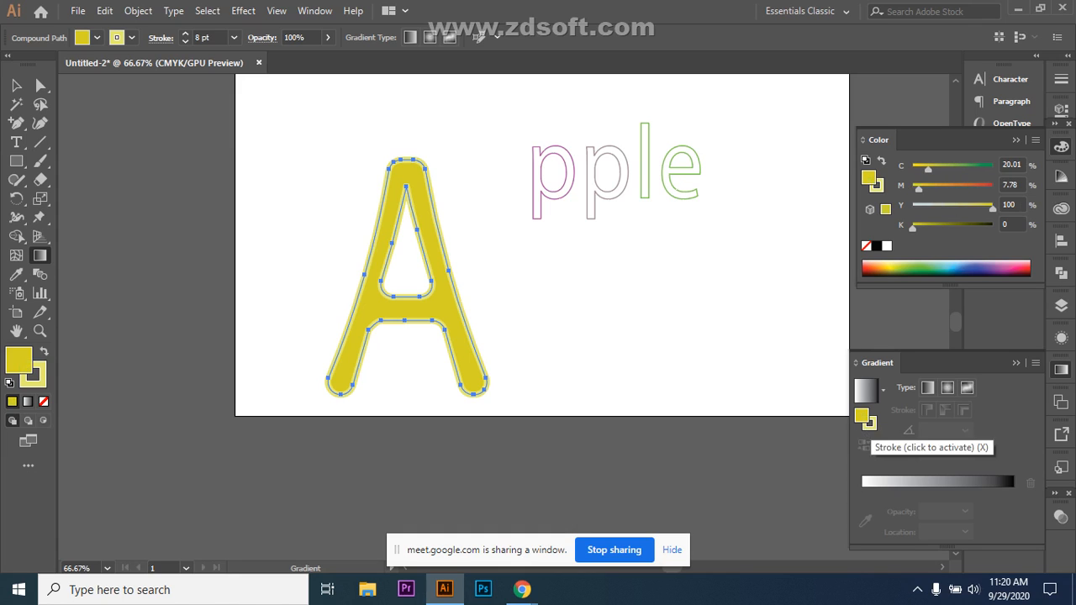
pyautogui.doubleClick(861, 415)
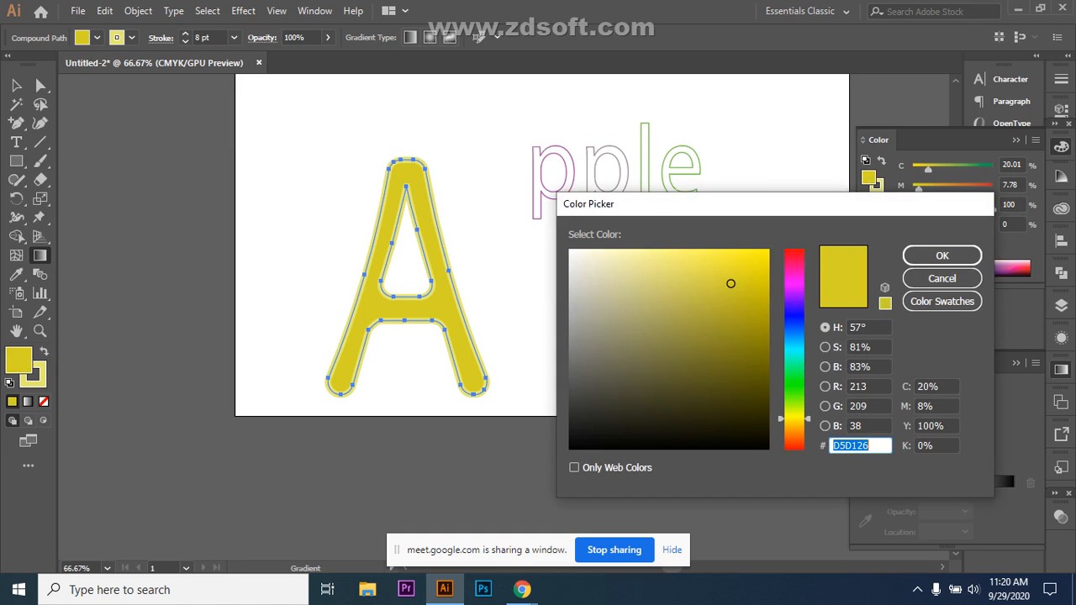
pyautogui.click(942, 256)
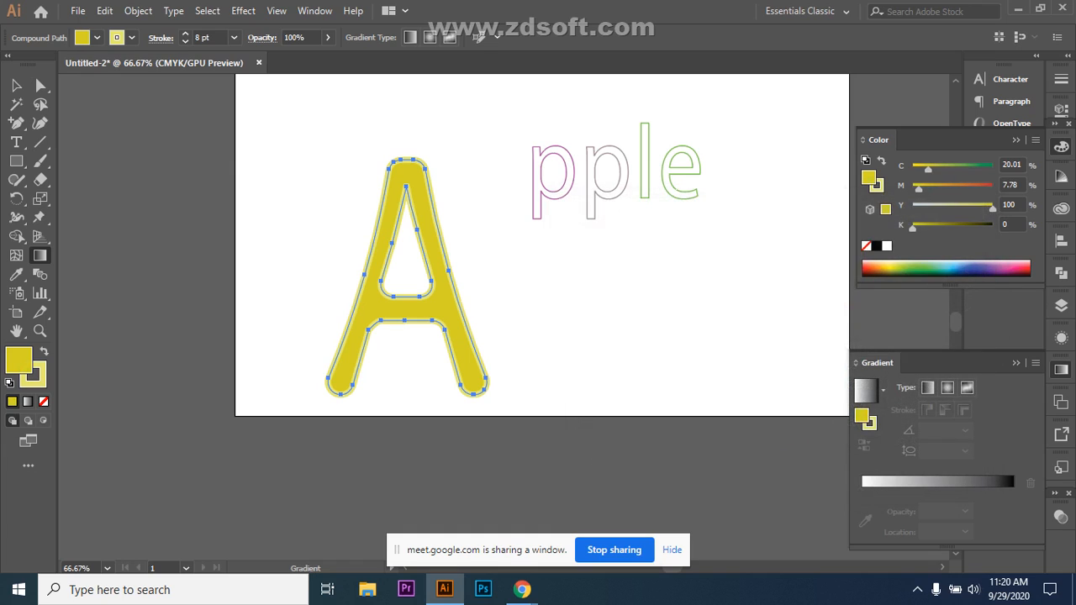
pyautogui.click(933, 482)
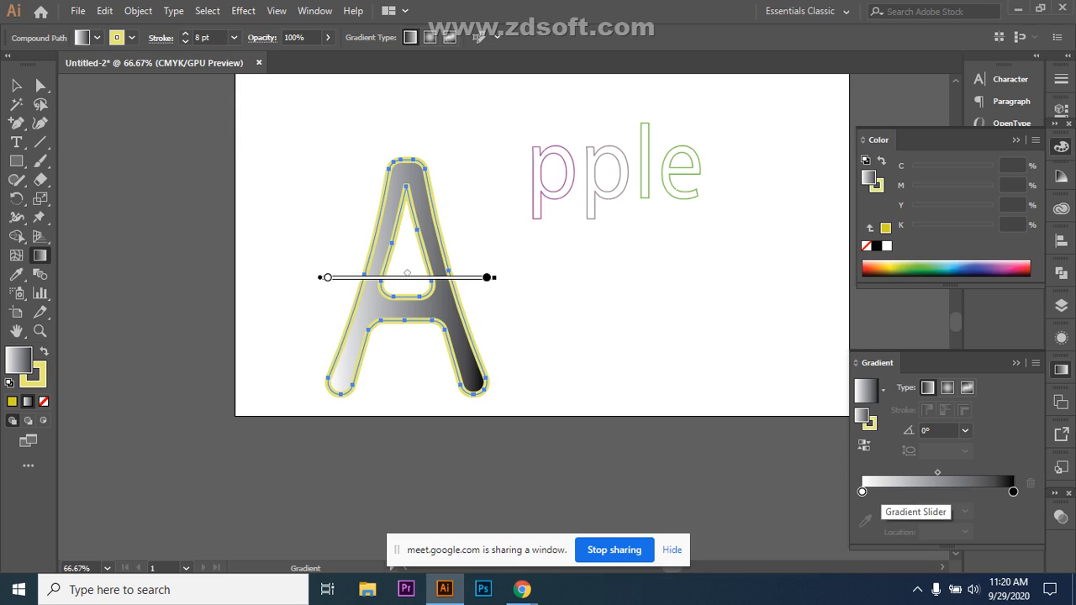
# - Set the gradient's starting colour stop to the orange swatch C=0 M=35 Y=85 K=0
pyautogui.click(862, 492)
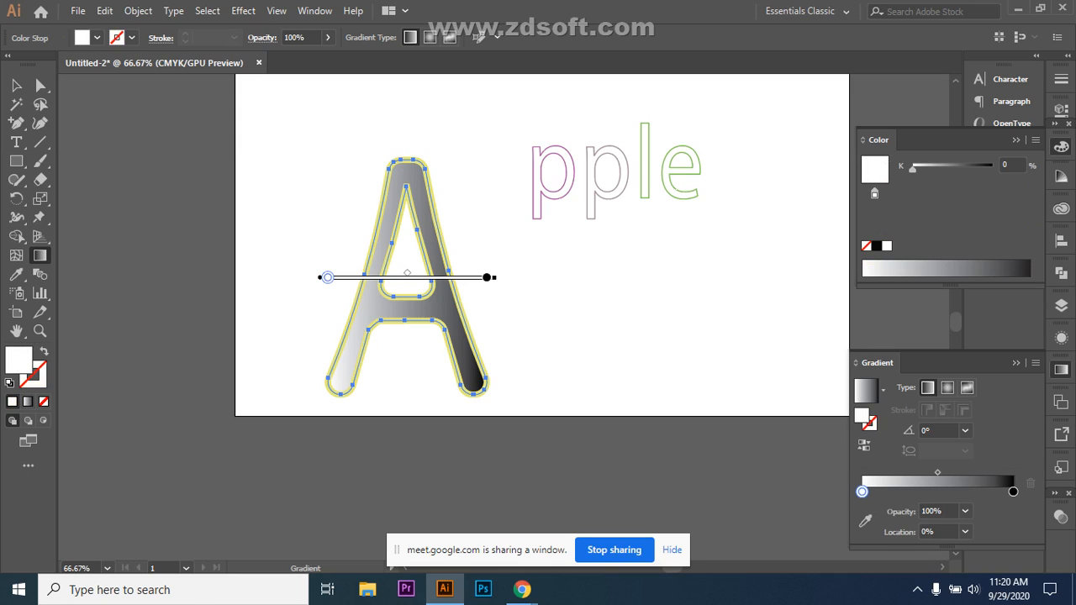
pyautogui.doubleClick(861, 492)
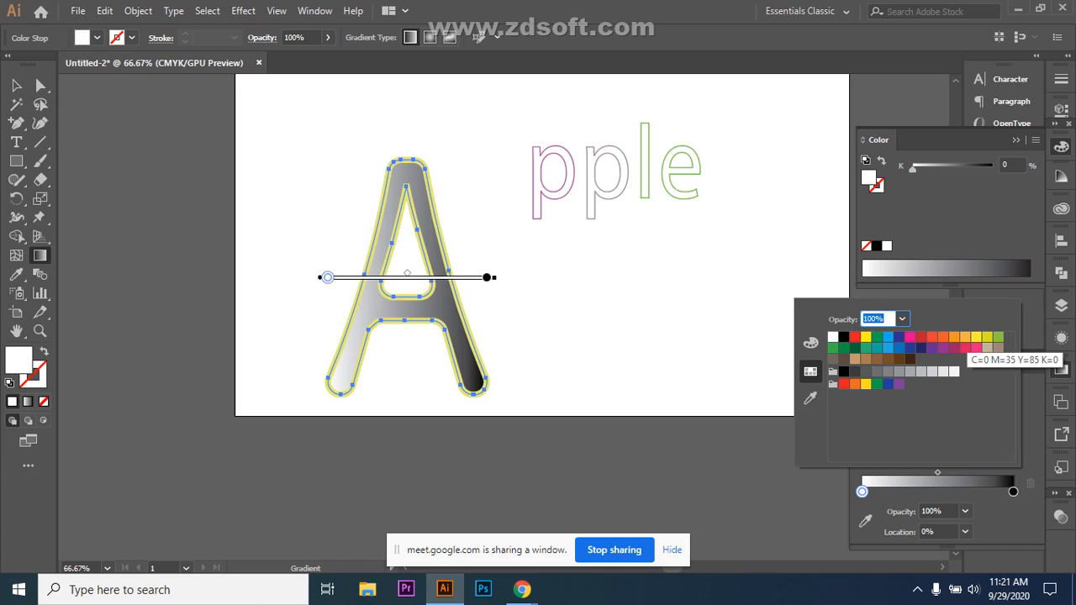
pyautogui.click(965, 337)
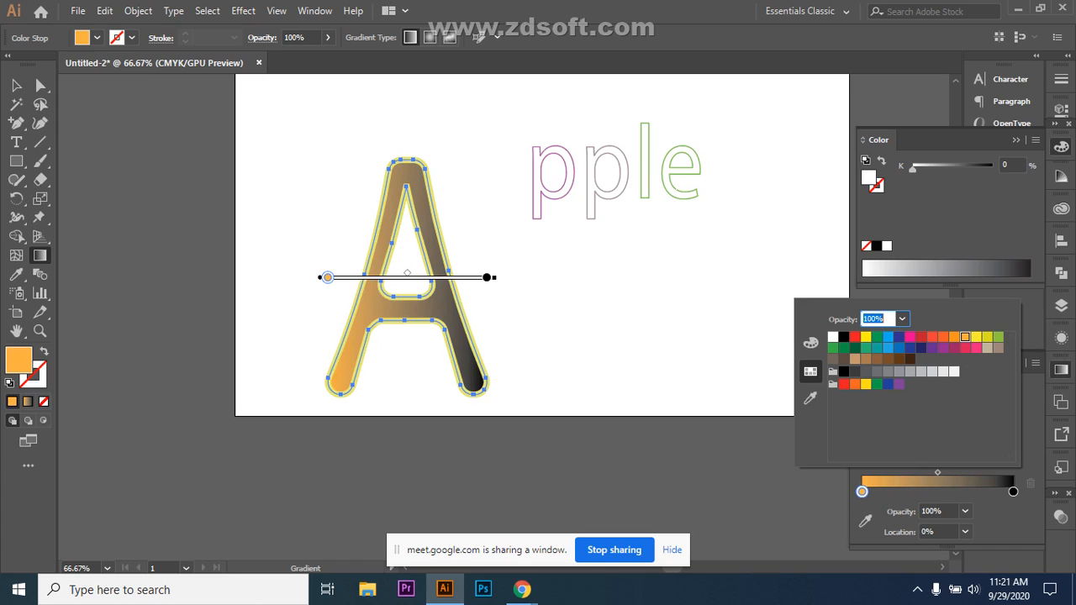
# - Set the gradient's ending colour stop to the green swatch C=50 M=0 Y=100 K=0
pyautogui.click(1013, 493)
pyautogui.doubleClick(1013, 493)
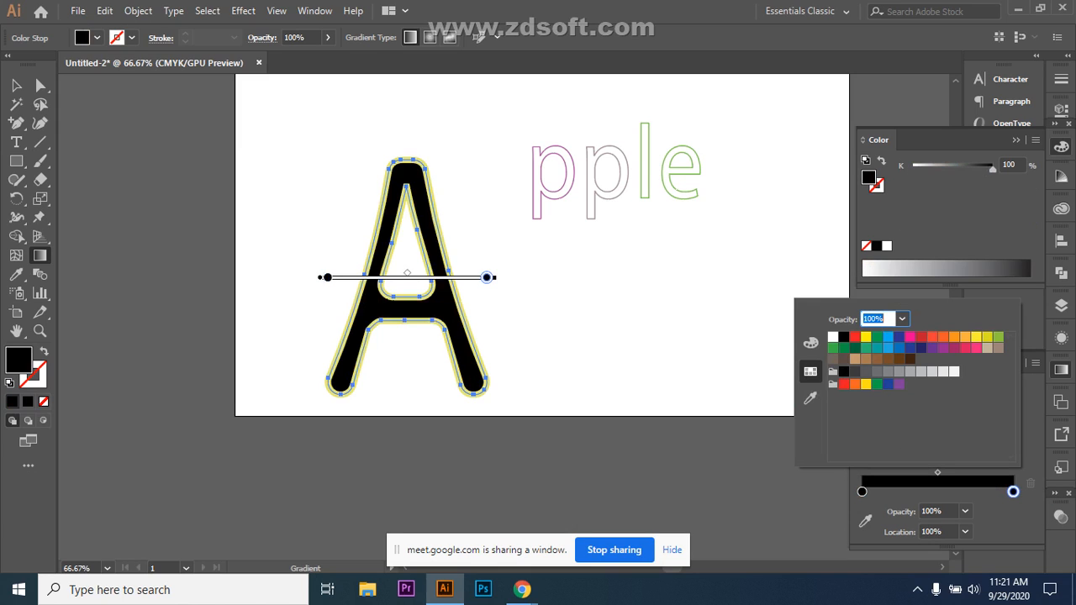
pyautogui.click(997, 337)
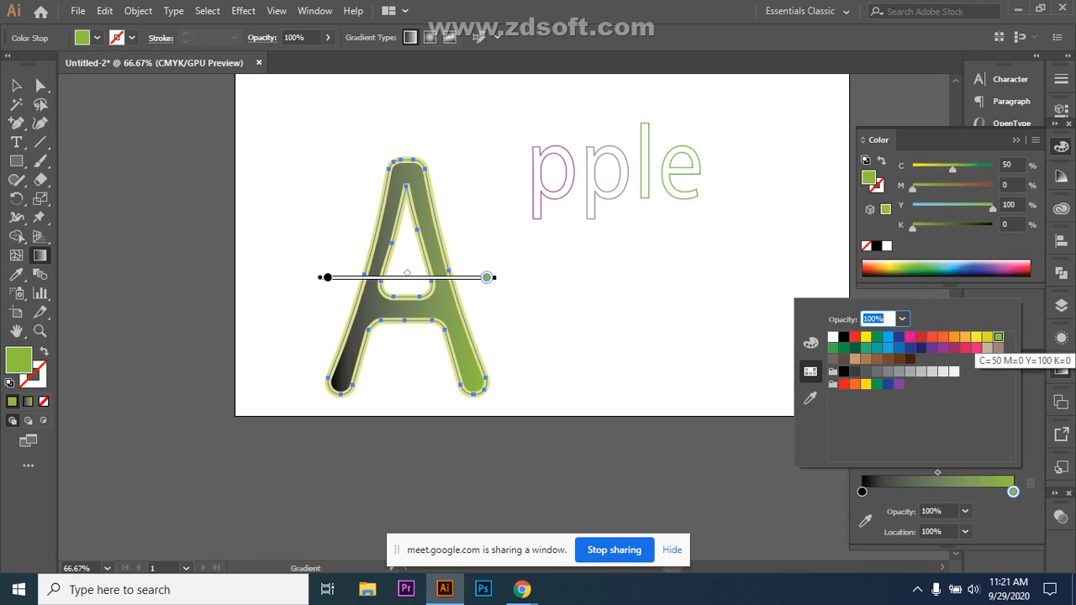
# - Recolour the fill gradient's black starting stop with the orange swatch C=0 M=35 Y=85 K=0
pyautogui.click(884, 498)
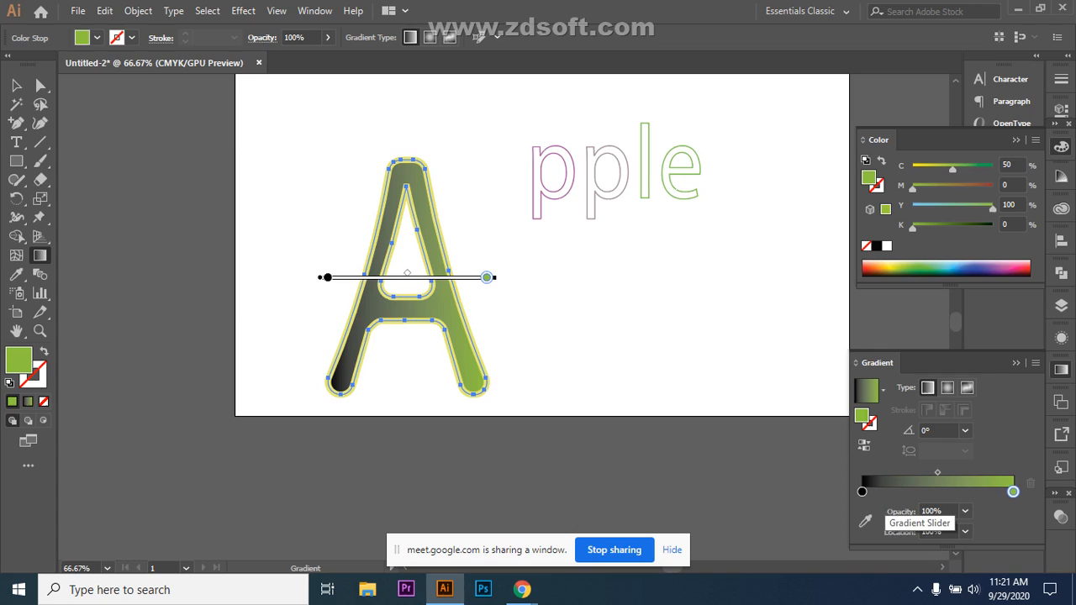
pyautogui.click(861, 493)
pyautogui.doubleClick(862, 493)
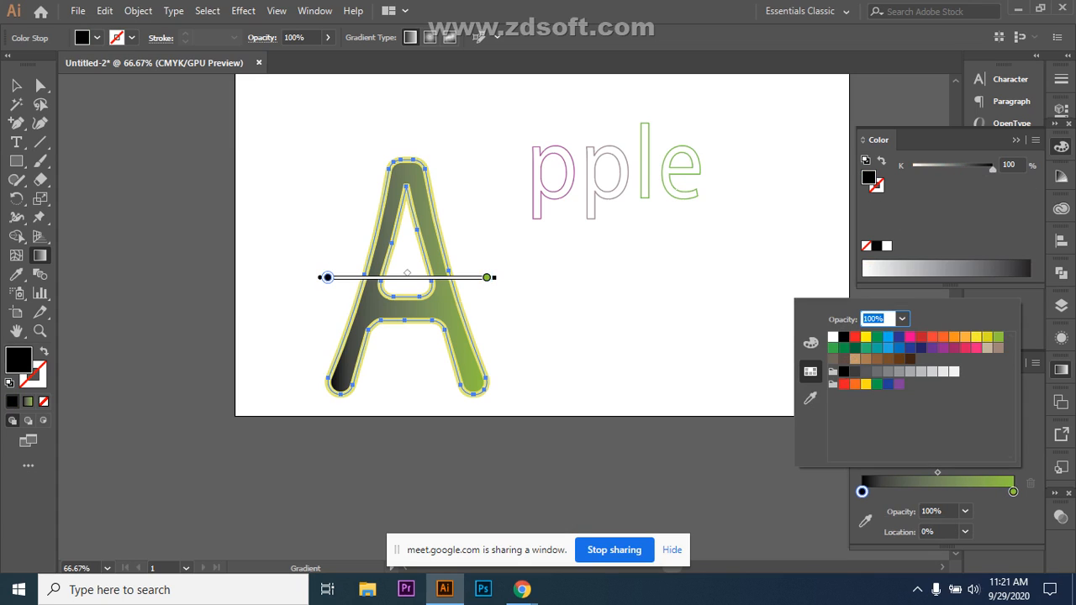
pyautogui.click(965, 337)
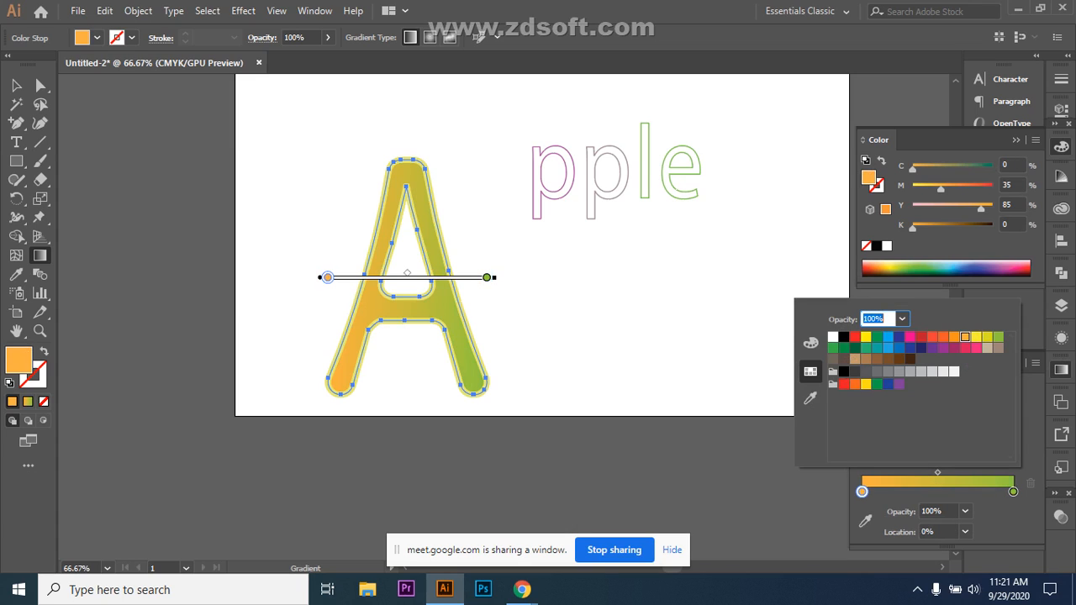
# - Redraw the A's fill gradient diagonally from above its upper left to beyond its lower right, at about -46.8°
pyautogui.click(16, 85)
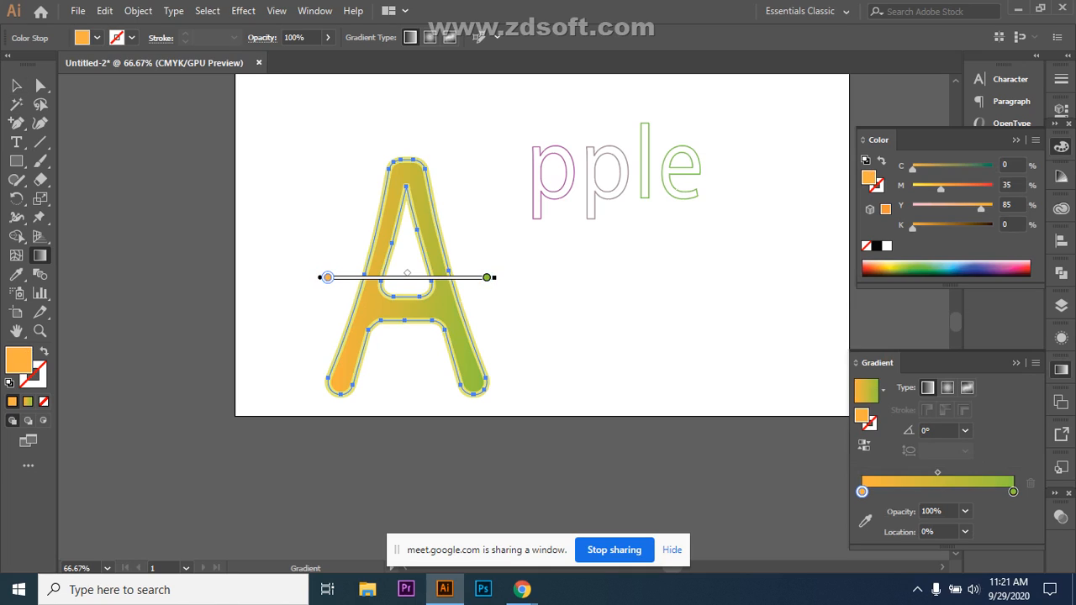
pyautogui.moveTo(318, 132); pyautogui.dragTo(572, 402)
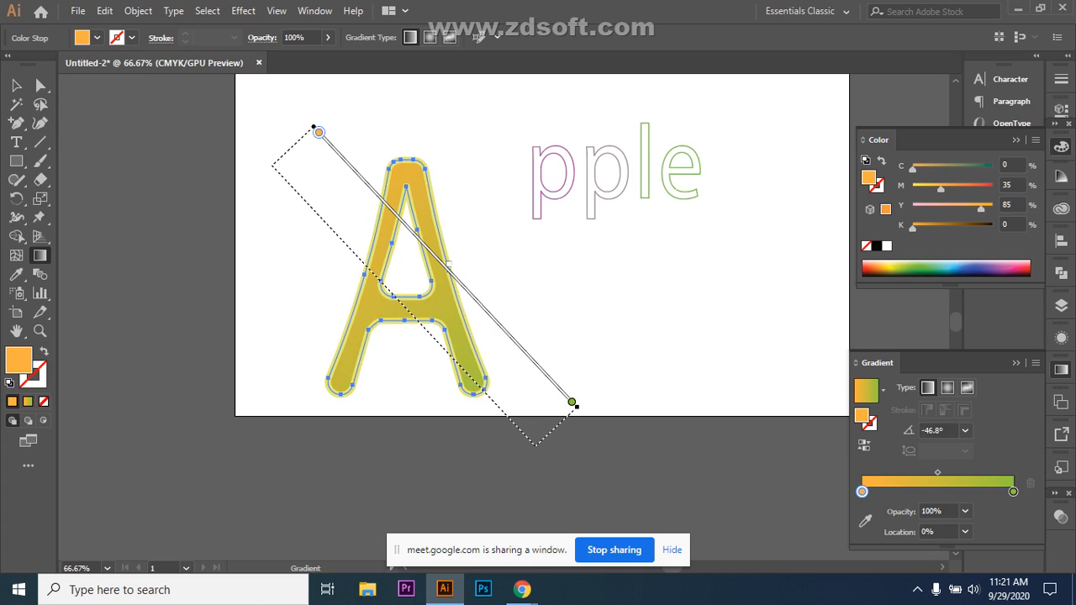
# - Move the fill gradient's green end stop to about 93.8% and its midpoint slightly closer to the orange stop, and deselect the A
pyautogui.moveTo(448, 263); pyautogui.dragTo(405, 216)
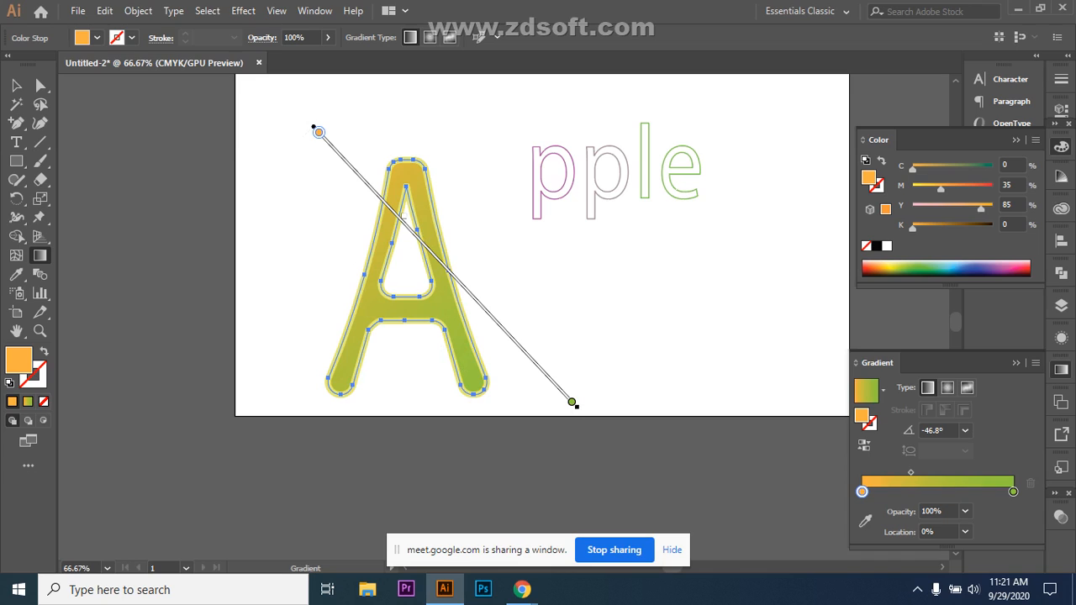
pyautogui.moveTo(571, 402)
pyautogui.mouseDown()
pyautogui.moveTo(433, 255)
pyautogui.moveTo(552, 380)
pyautogui.mouseUp()
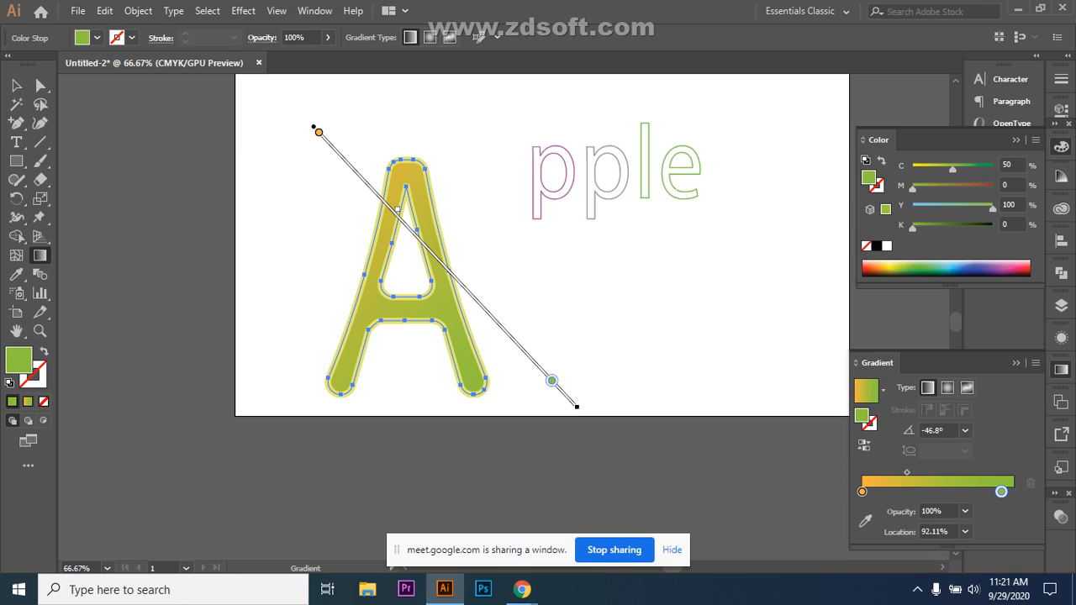
pyautogui.moveTo(551, 379); pyautogui.dragTo(556, 385)
pyautogui.moveTo(399, 210); pyautogui.dragTo(426, 239)
pyautogui.click(16, 85)
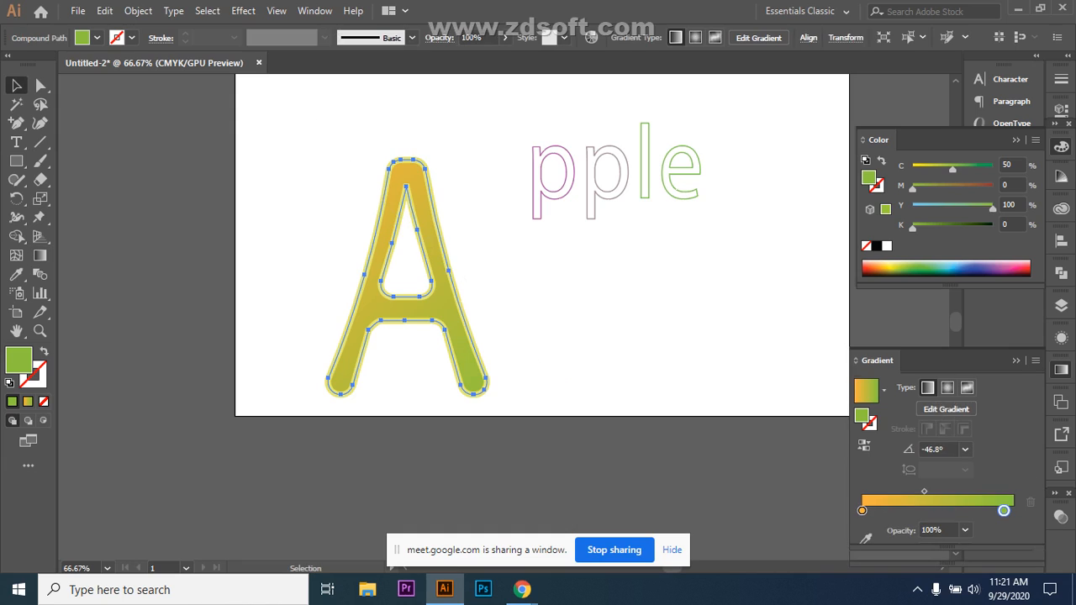
pyautogui.click(168, 210)
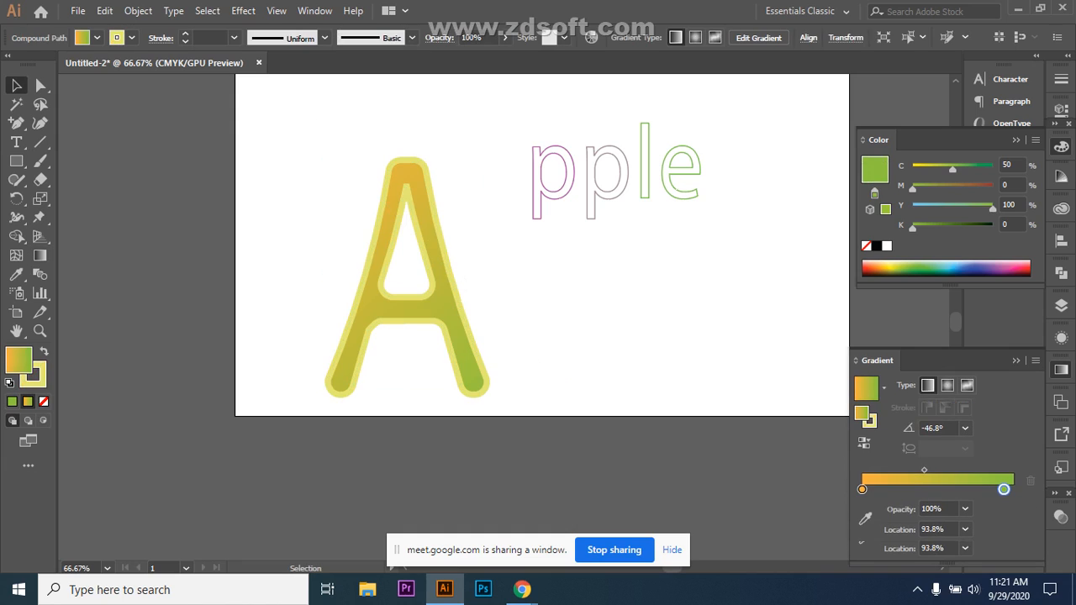
pyautogui.click(459, 304)
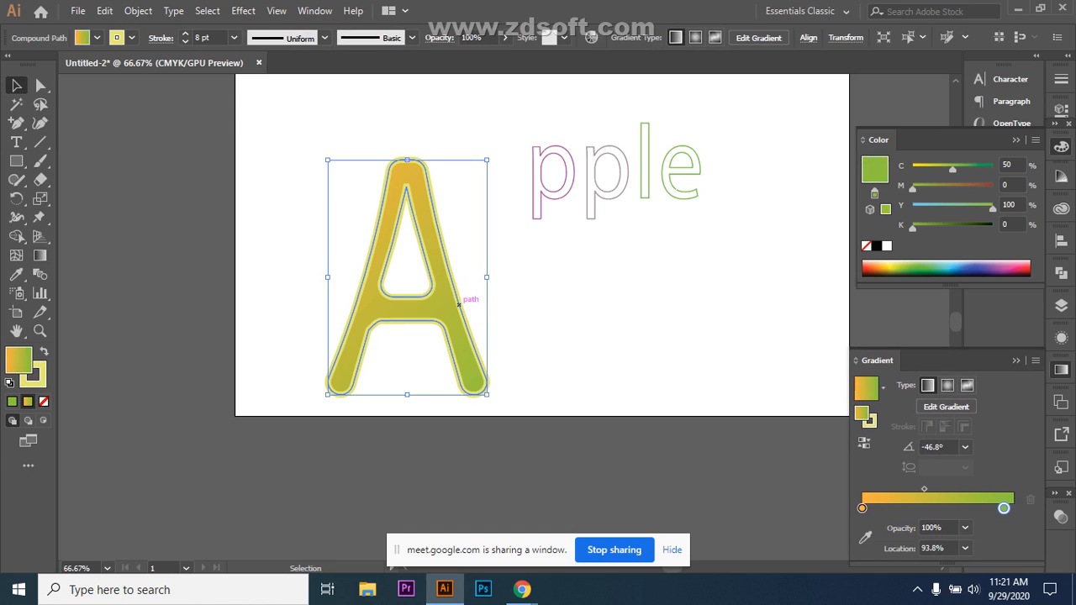
pyautogui.click(555, 315)
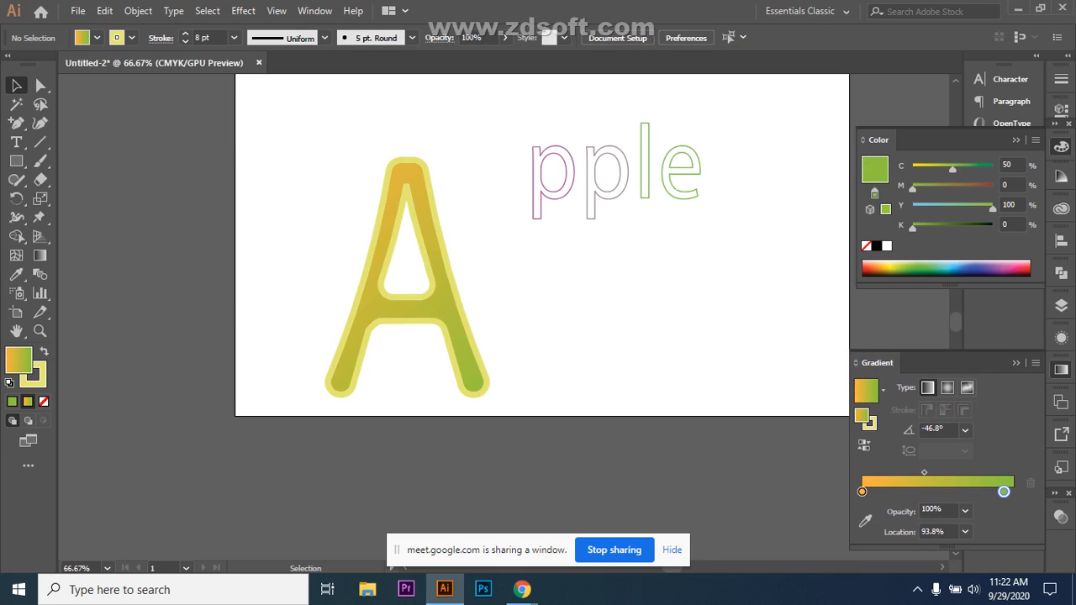
# - Apply the orange-to-green gradient to the enlarged A's stroke
pyautogui.click(457, 294)
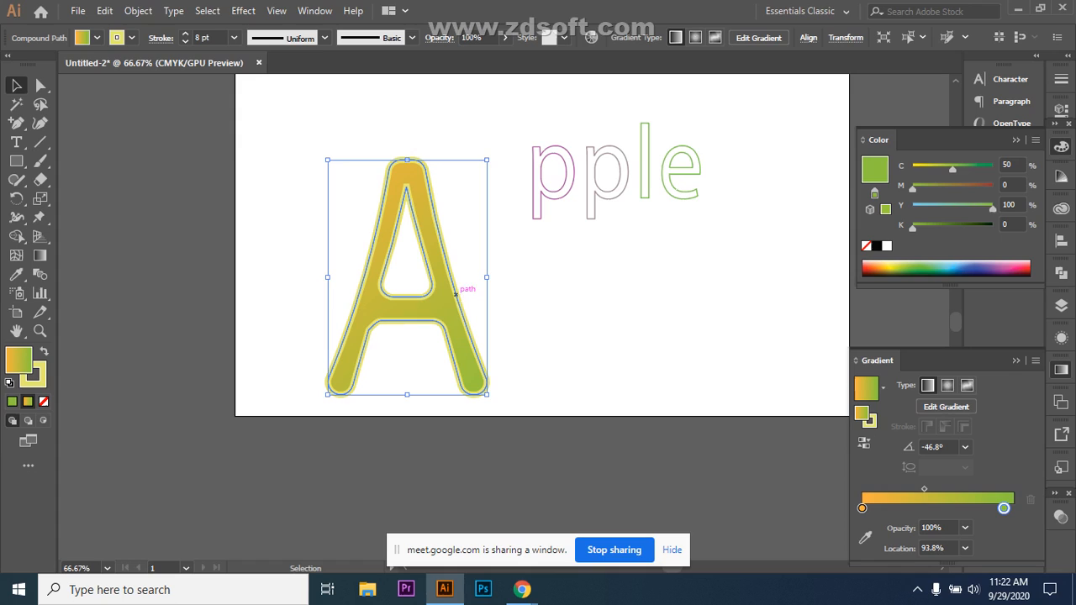
pyautogui.click(35, 380)
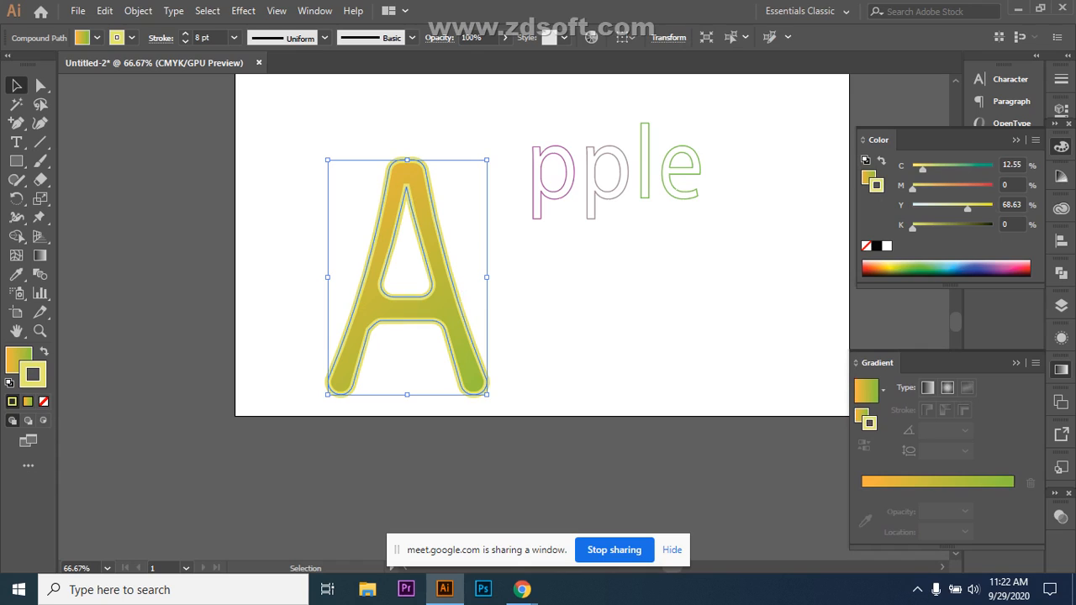
pyautogui.press('.')
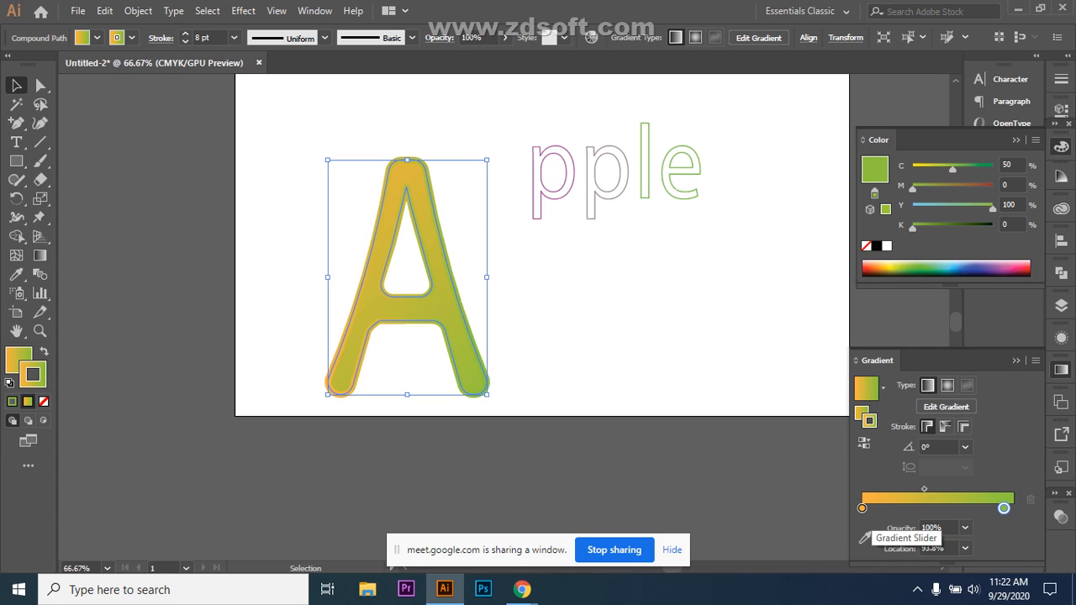
# - Set the stroke gradient's starting stop to magenta C=35 M=100 Y=35 K=10 and its end stop to orange C=0 M=80 Y=95 K=0
pyautogui.click(861, 509)
pyautogui.doubleClick(861, 508)
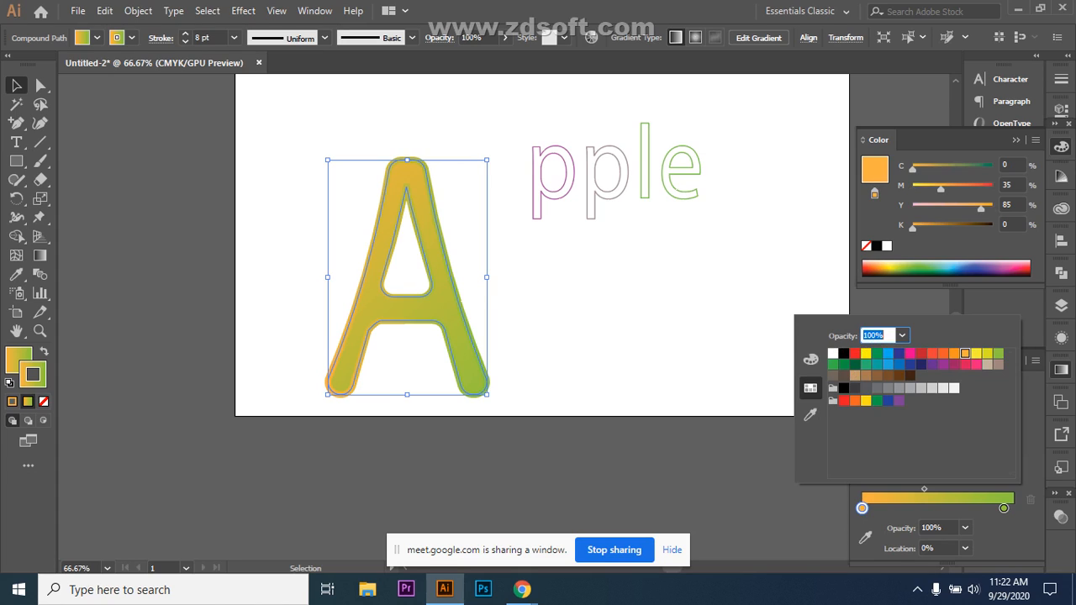
pyautogui.click(954, 364)
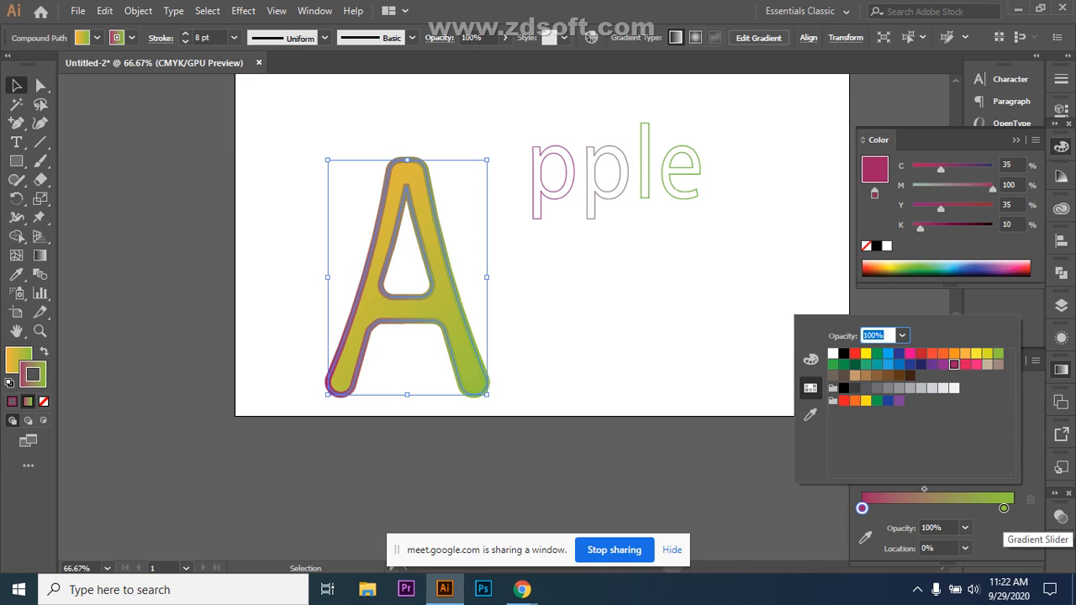
pyautogui.doubleClick(1003, 508)
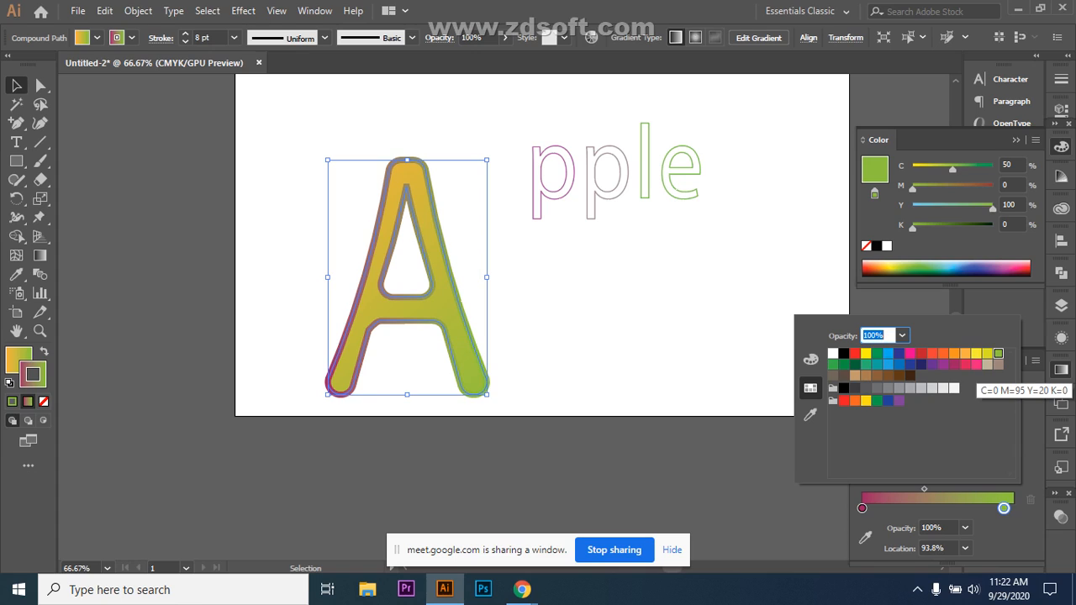
pyautogui.click(943, 353)
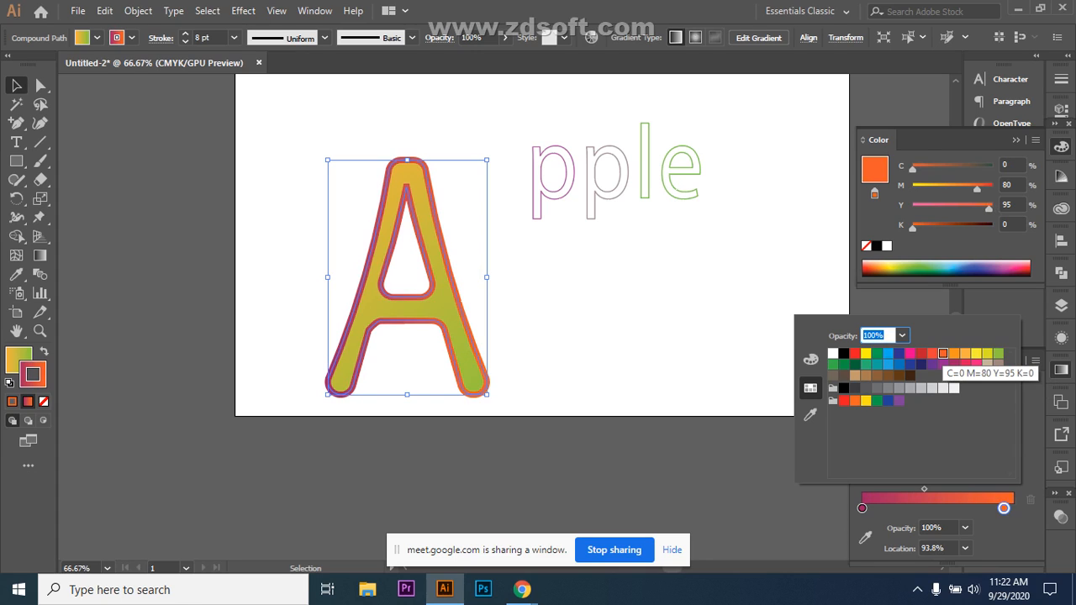
# - Move the stroke gradient's magenta stop to about 29.08% and its orange stop to about 78.83%
pyautogui.click(862, 509)
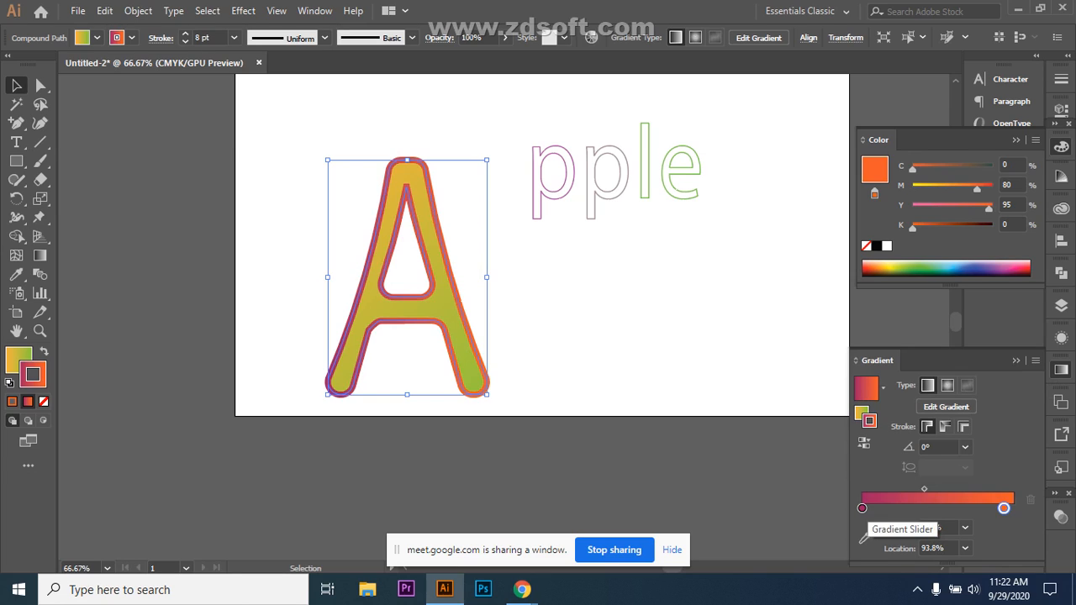
pyautogui.moveTo(1004, 508)
pyautogui.mouseDown()
pyautogui.moveTo(865, 508)
pyautogui.moveTo(974, 507)
pyautogui.mouseUp()
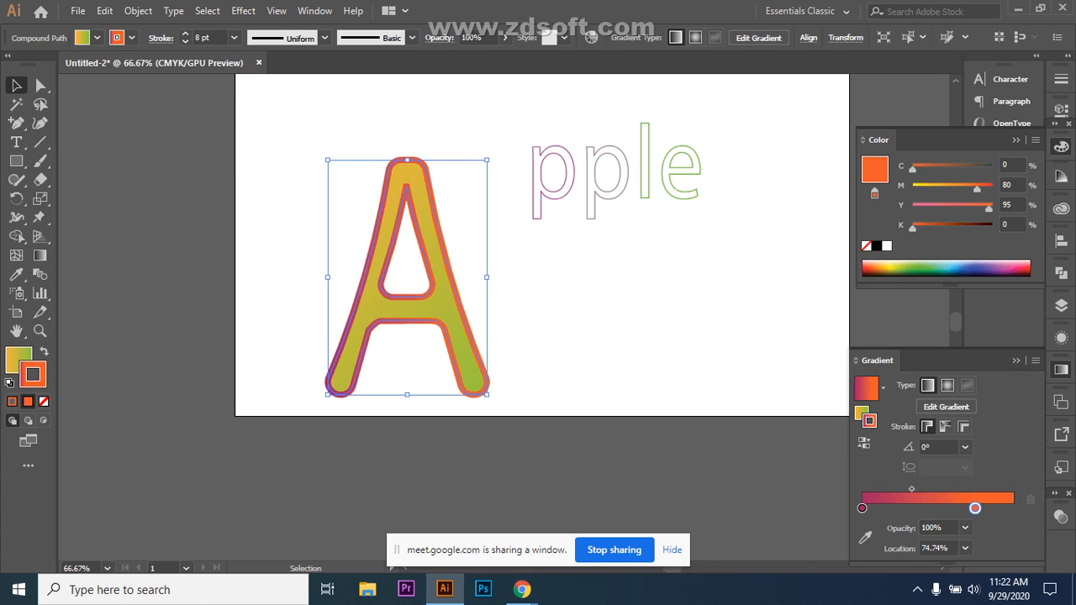
pyautogui.moveTo(861, 508); pyautogui.dragTo(905, 508)
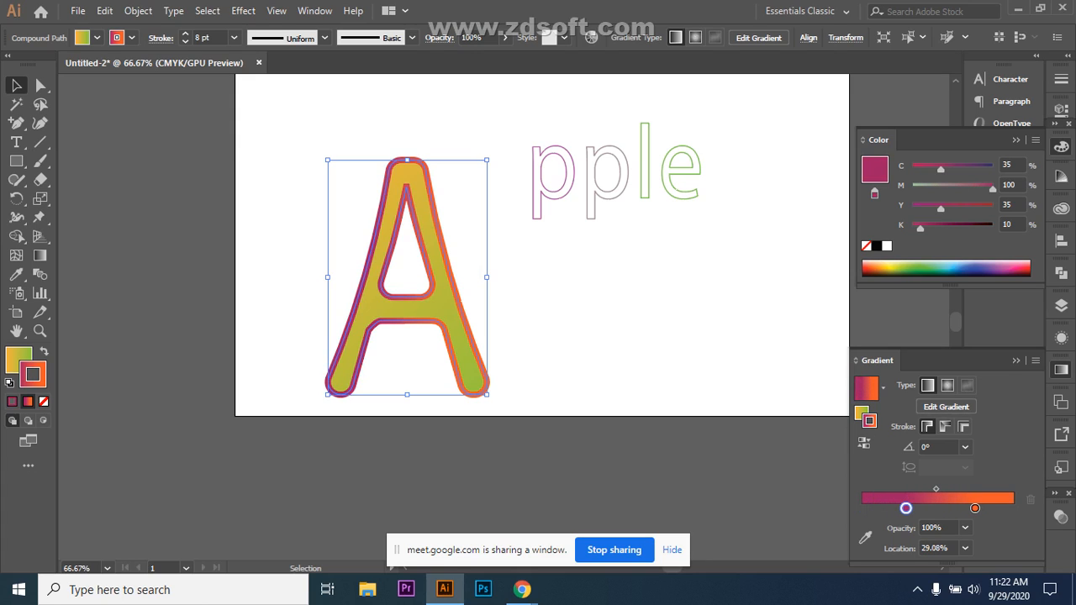
pyautogui.moveTo(974, 508); pyautogui.dragTo(981, 507)
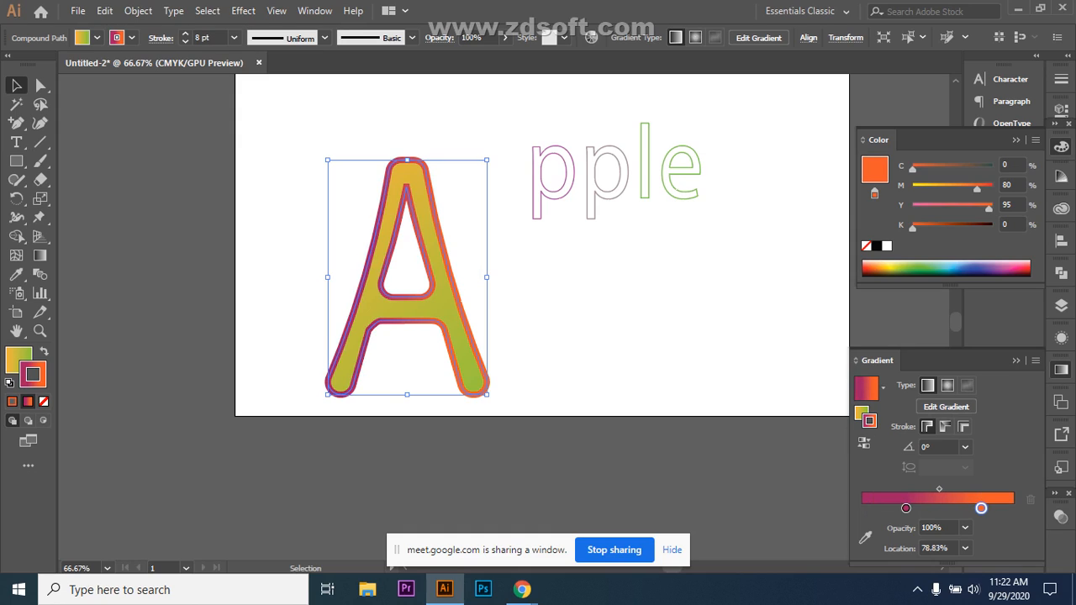
# - Spread the stroke gradient's two stops further apart, with the orange end stop at about 85.46%
pyautogui.press('g')
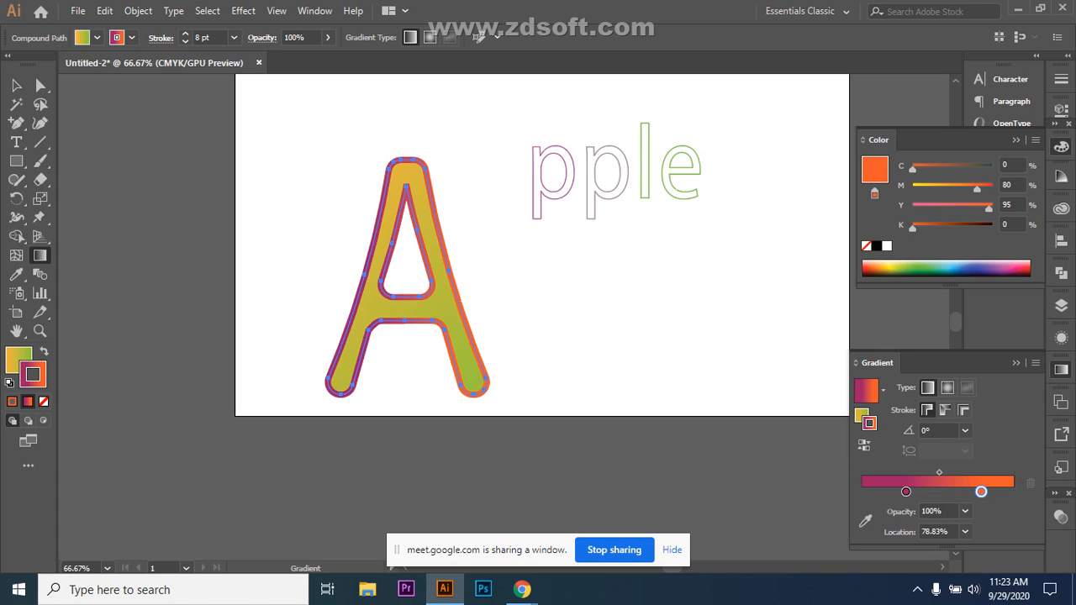
pyautogui.moveTo(981, 492); pyautogui.dragTo(922, 491)
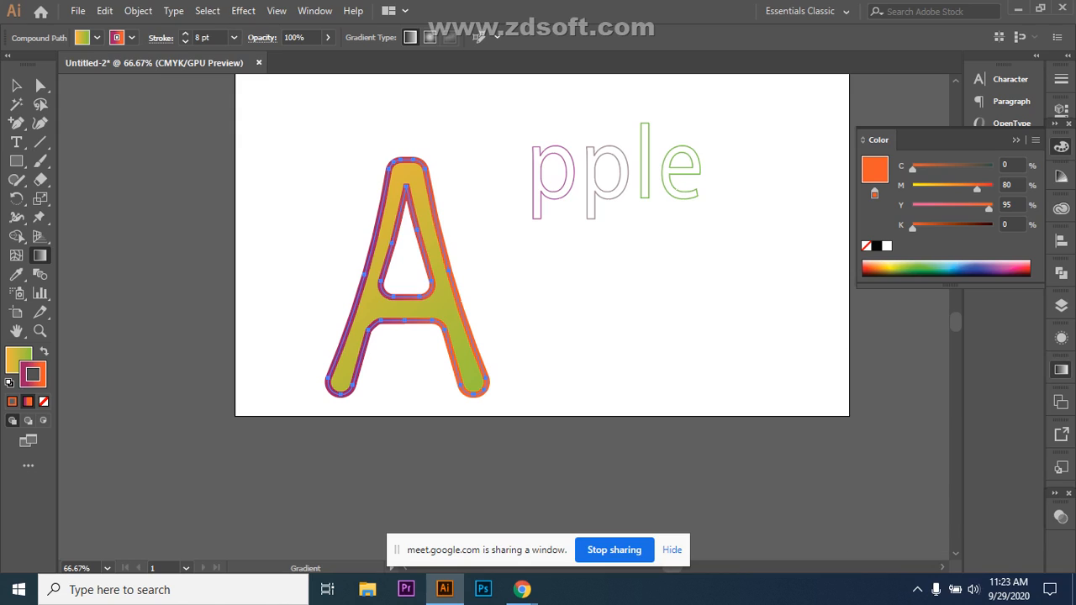
pyautogui.moveTo(922, 492); pyautogui.dragTo(978, 491)
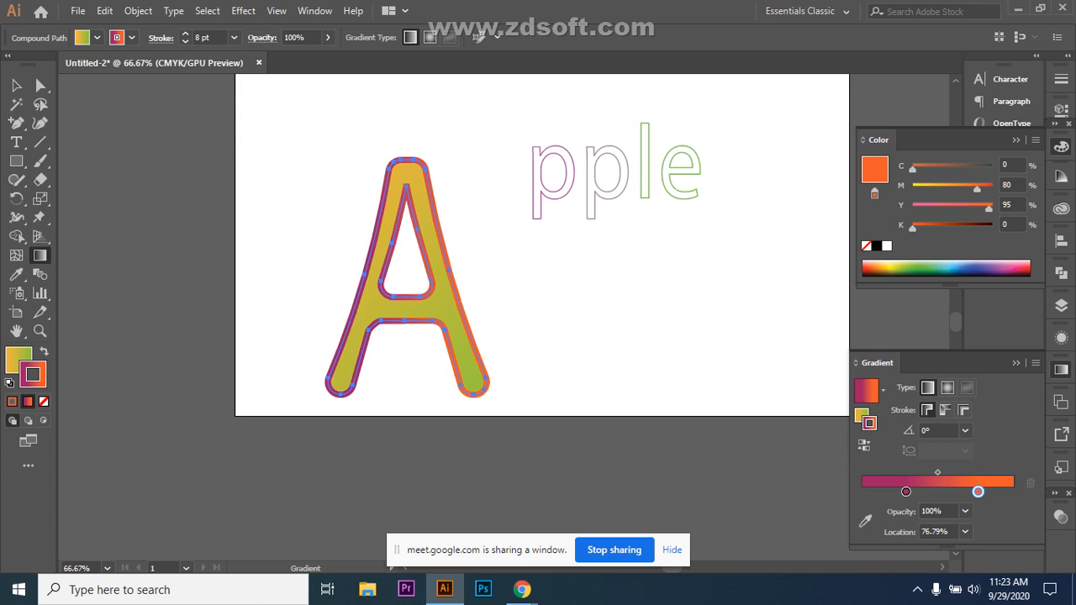
pyautogui.moveTo(906, 492); pyautogui.dragTo(889, 492)
pyautogui.moveTo(978, 492); pyautogui.dragTo(991, 492)
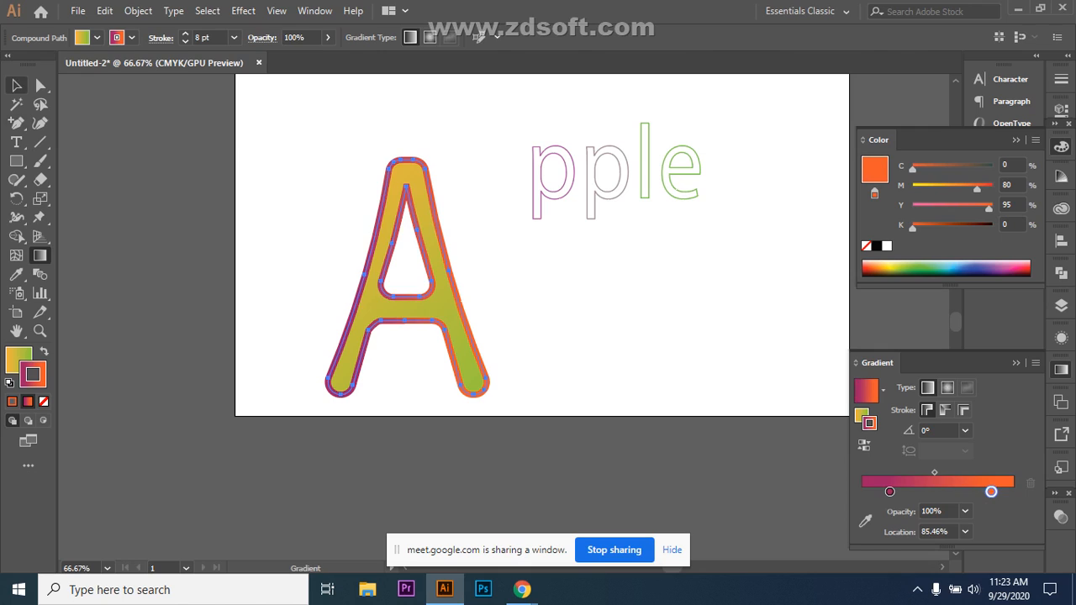
pyautogui.click(16, 85)
pyautogui.click(39, 254)
pyautogui.click(16, 85)
pyautogui.moveTo(514, 115); pyautogui.dragTo(685, 212)
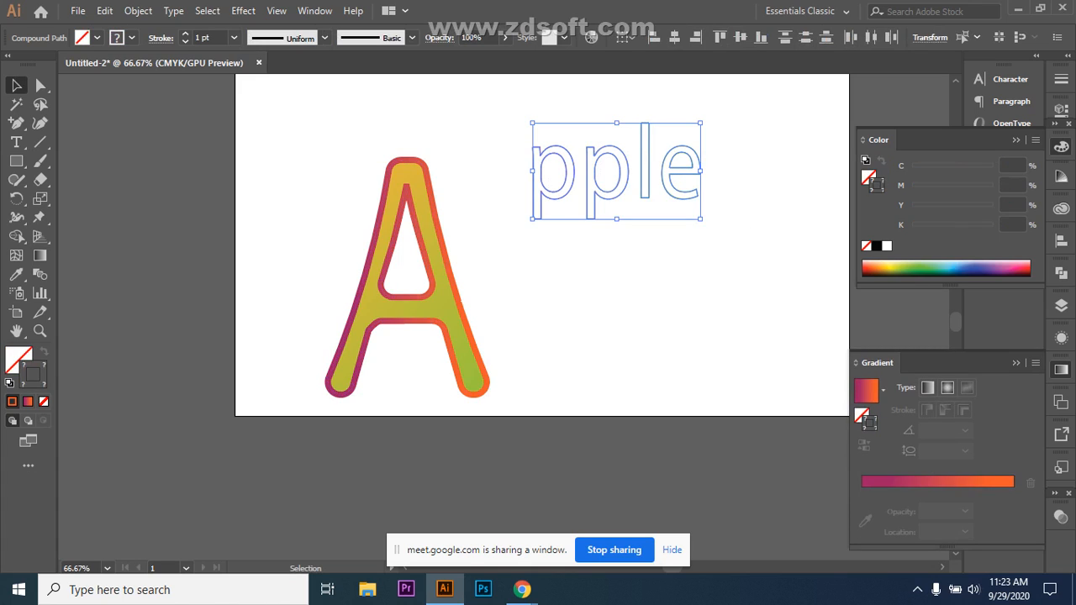
pyautogui.click(589, 290)
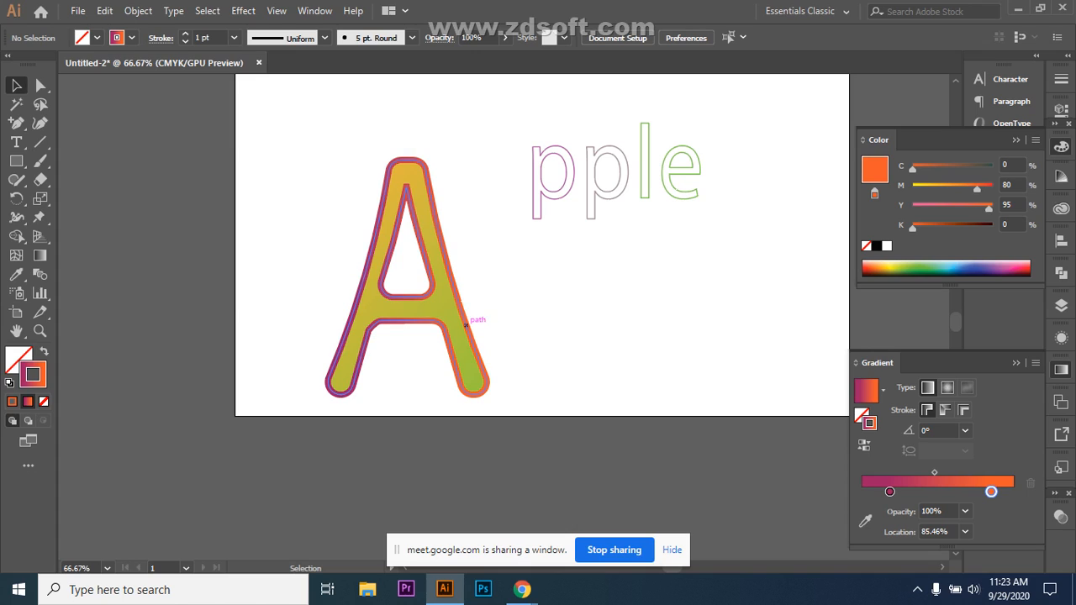
# - Nudge the A's orange stroke gradient stop slightly inward and add a white stop between the two colours at about 51.79%
pyautogui.click(466, 324)
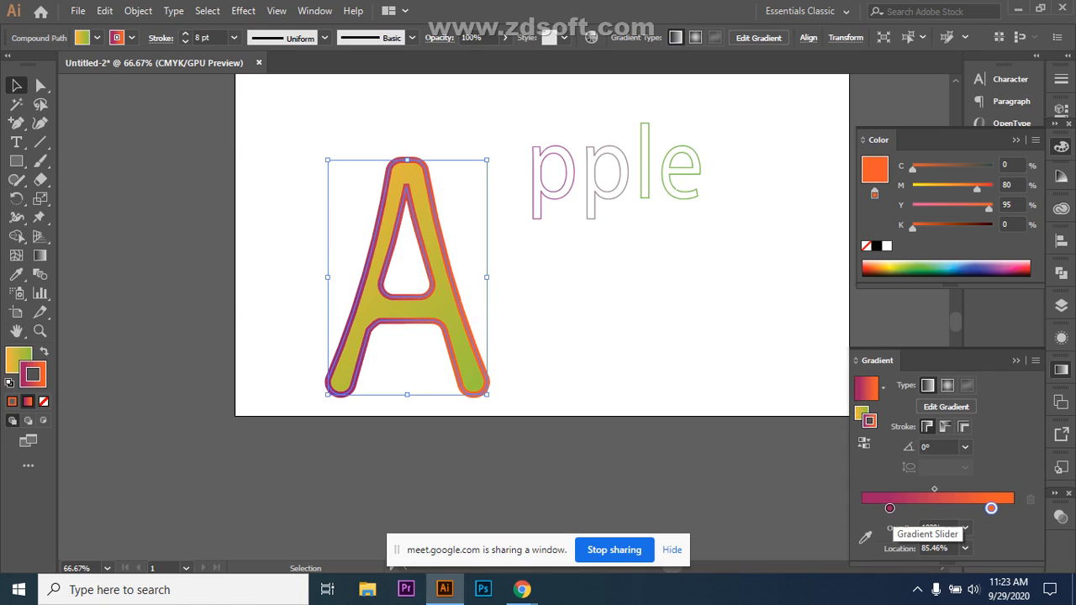
pyautogui.press('g')
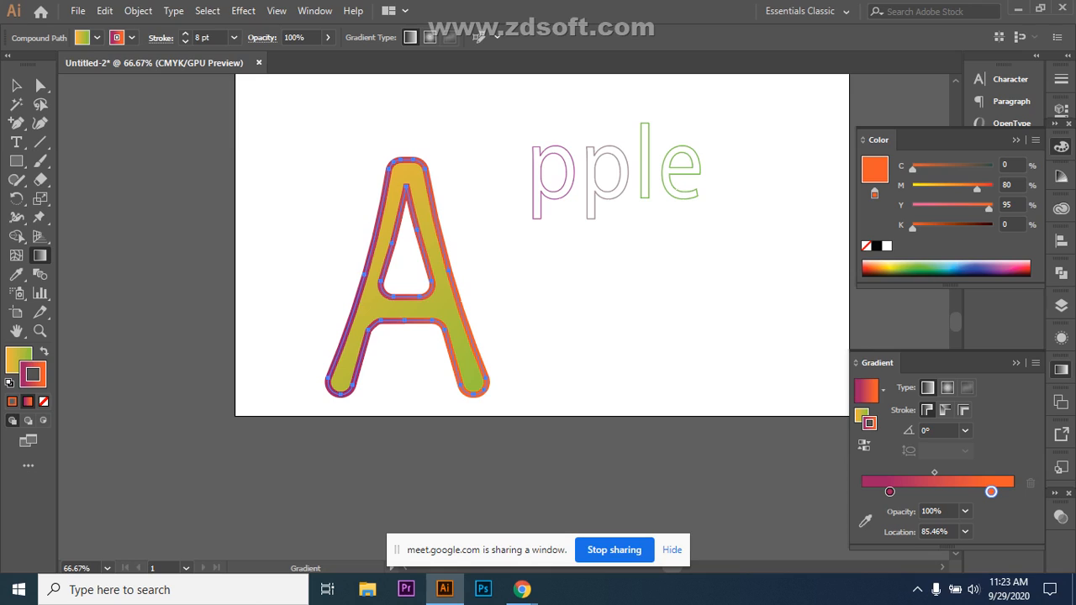
pyautogui.moveTo(991, 492)
pyautogui.mouseDown()
pyautogui.moveTo(967, 492)
pyautogui.moveTo(982, 491)
pyautogui.mouseUp()
pyautogui.click(939, 492)
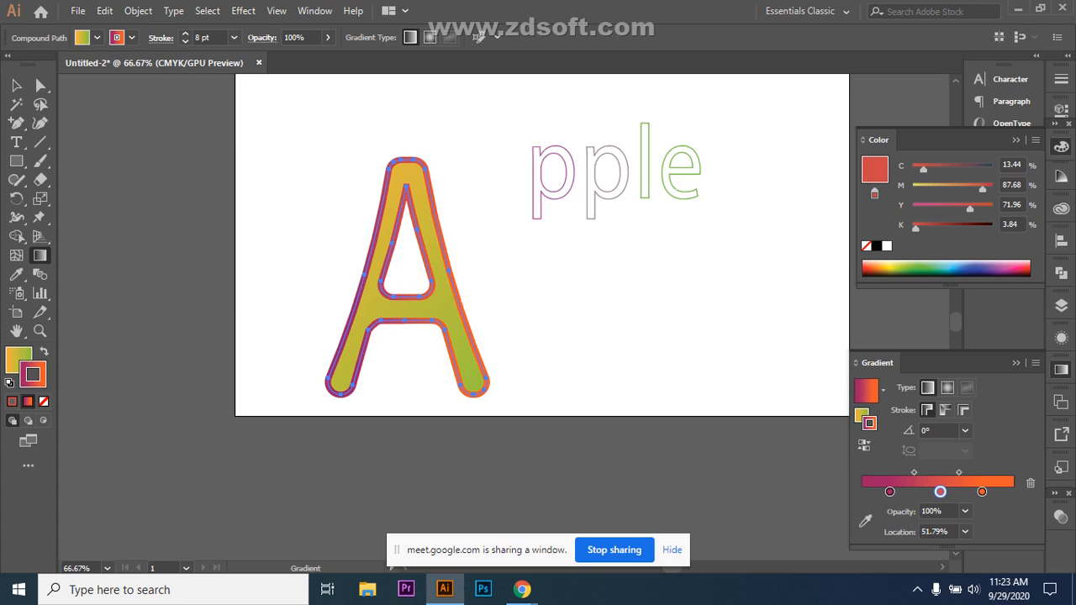
pyautogui.doubleClick(939, 491)
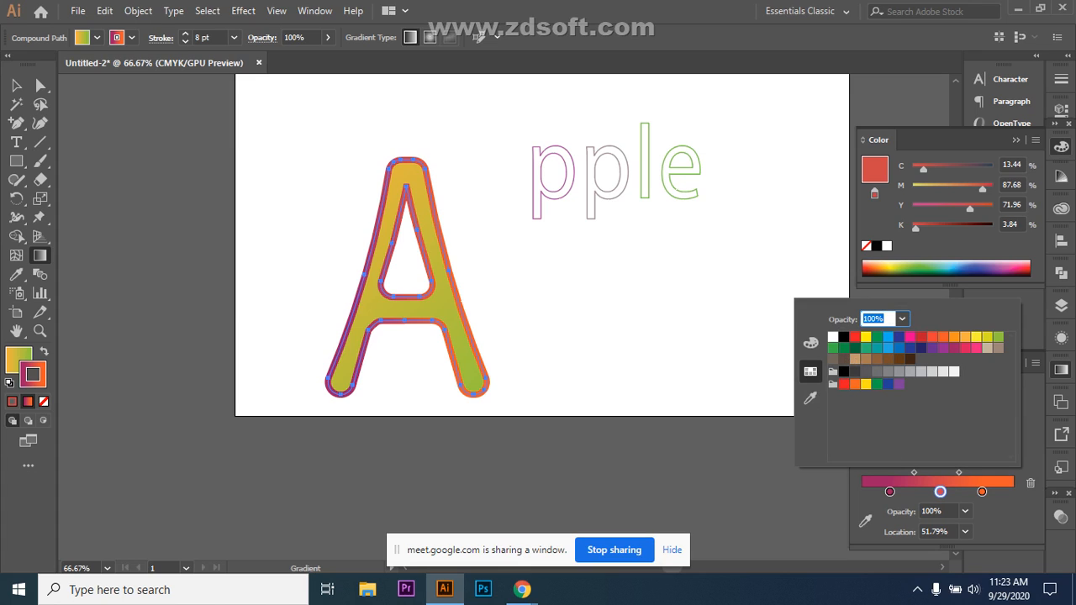
pyautogui.click(833, 337)
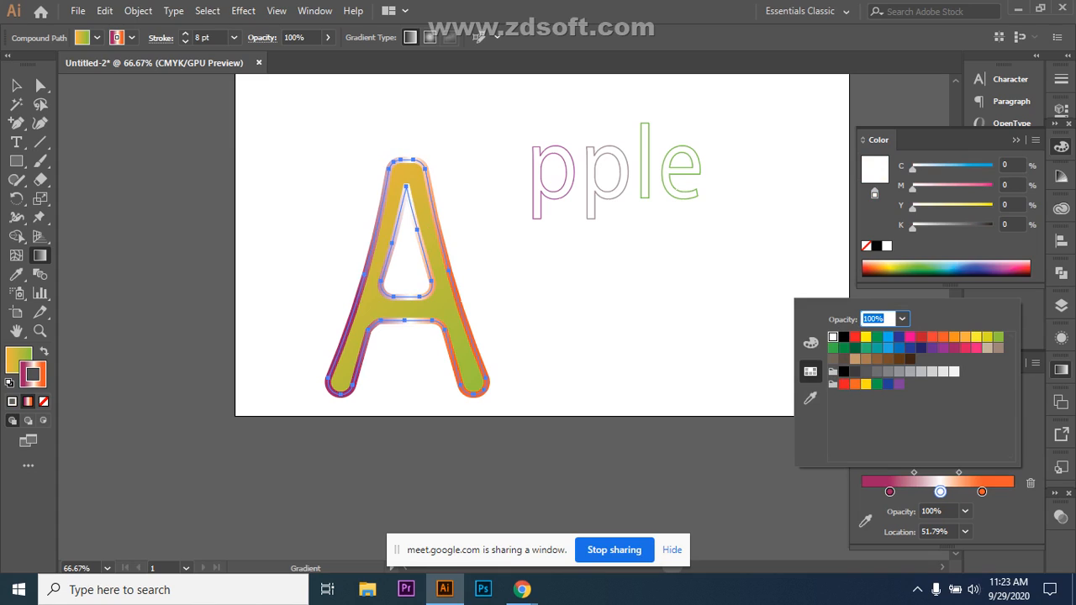
# - Move the stroke gradient's magenta stop to about 33.16% and its orange stop to about 68.11%, and deselect the A
pyautogui.click(941, 492)
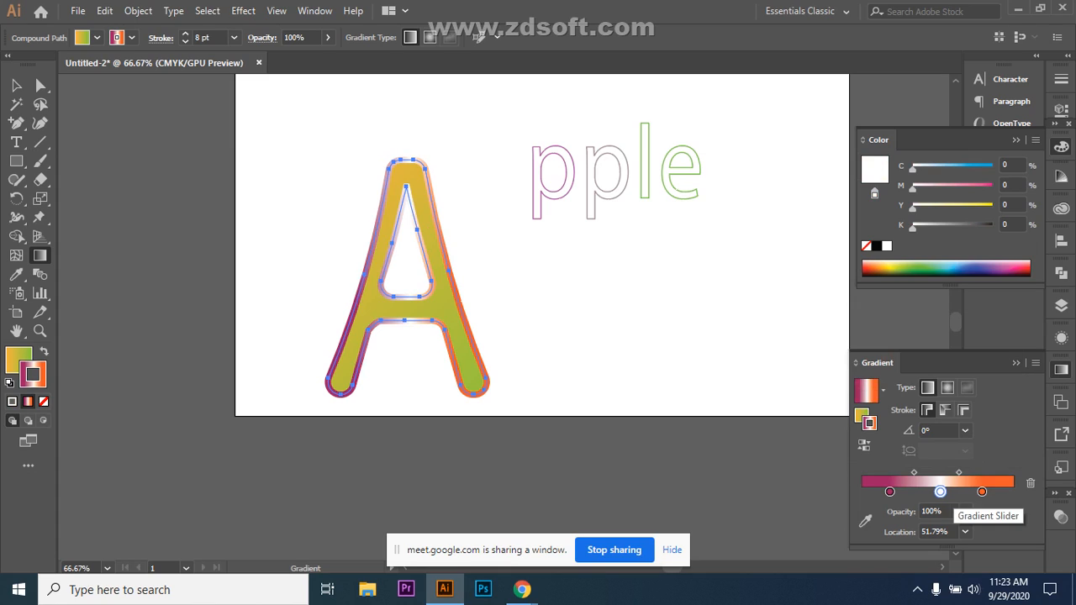
pyautogui.moveTo(890, 492); pyautogui.dragTo(912, 492)
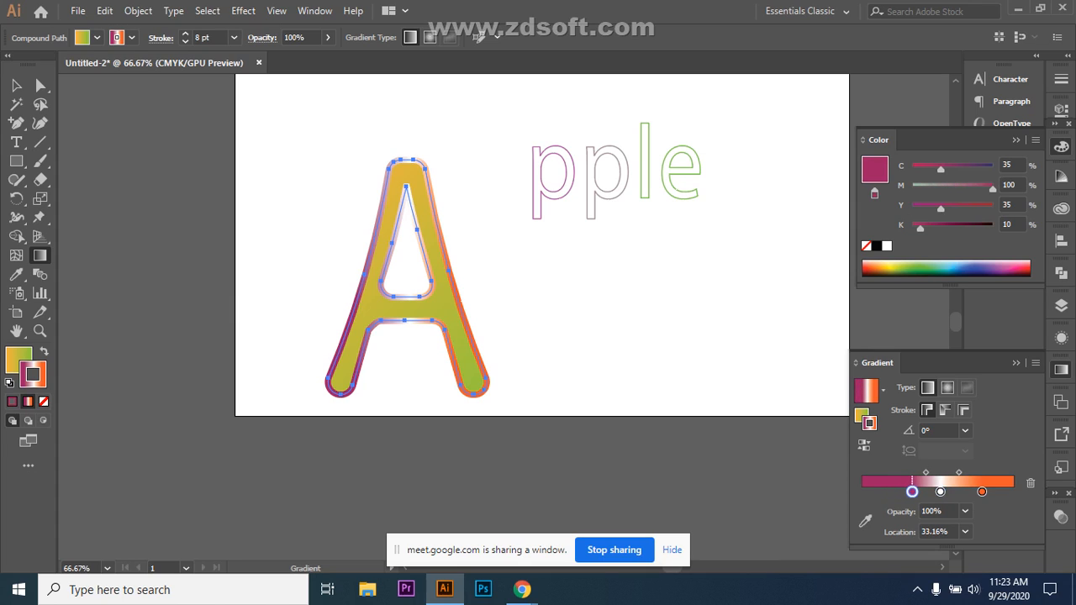
pyautogui.moveTo(982, 491); pyautogui.dragTo(965, 491)
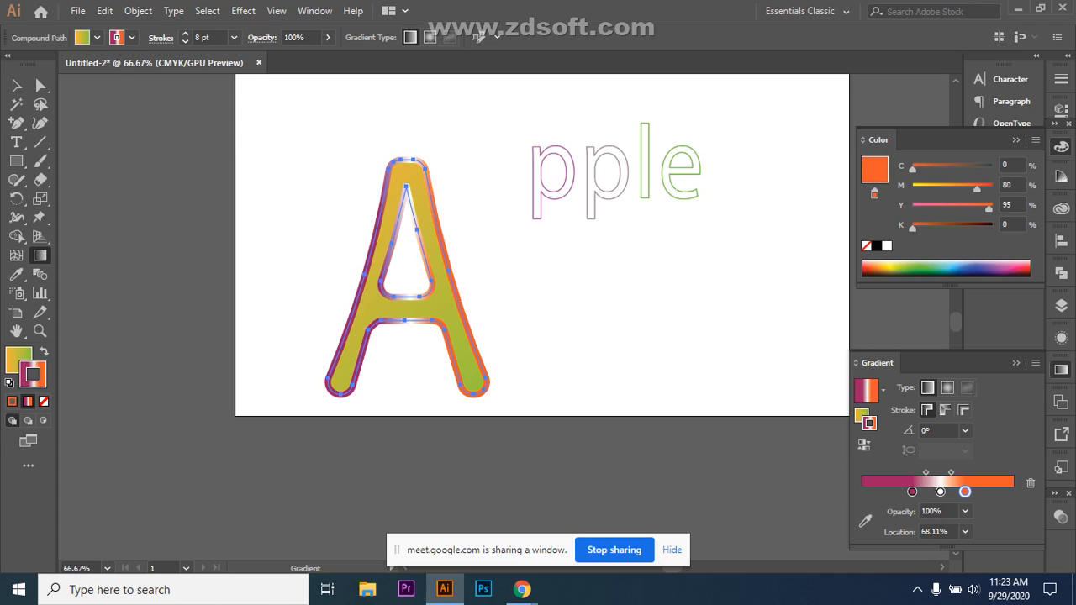
pyautogui.click(16, 85)
pyautogui.click(252, 177)
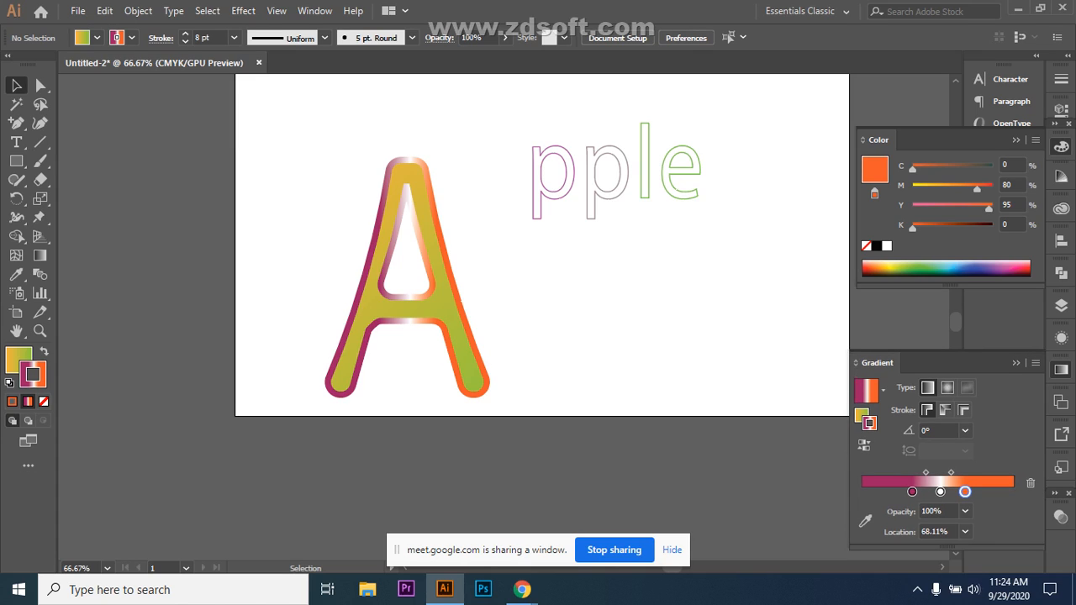
pyautogui.moveTo(307, 175); pyautogui.dragTo(500, 393)
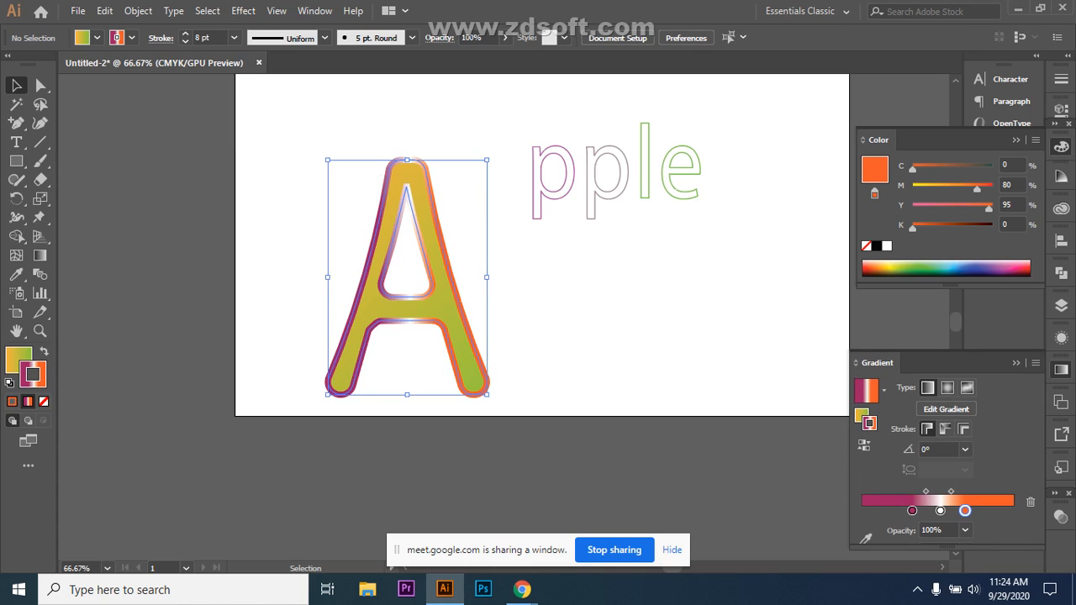
pyautogui.hotkey('ctrl', 'shift', 'a')
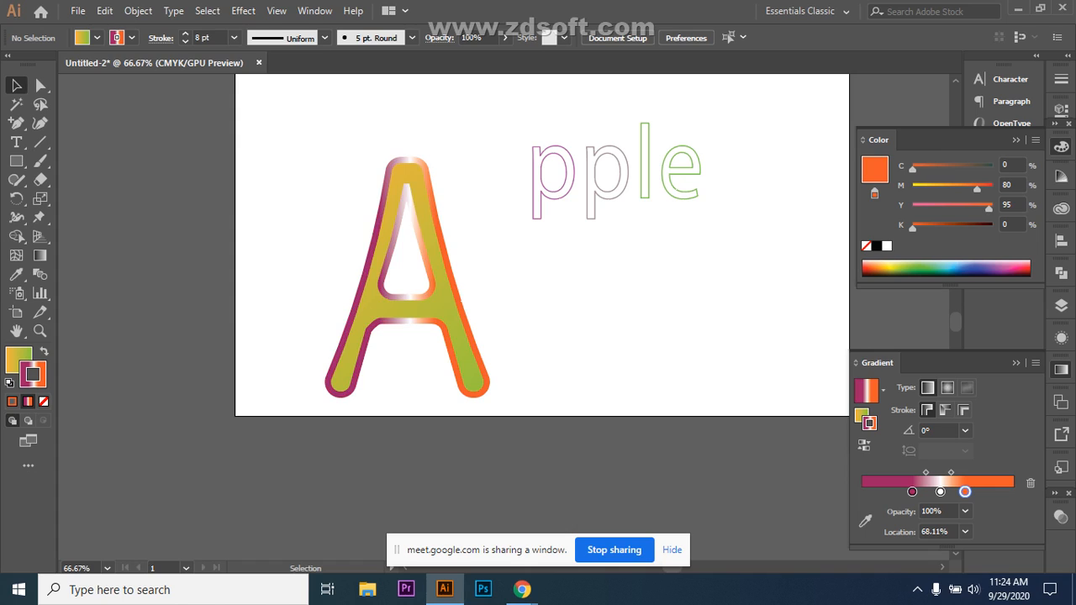
# - Set the stroke of the outlined "pple" letters to the red-orange F44511
pyautogui.moveTo(504, 105); pyautogui.dragTo(715, 211)
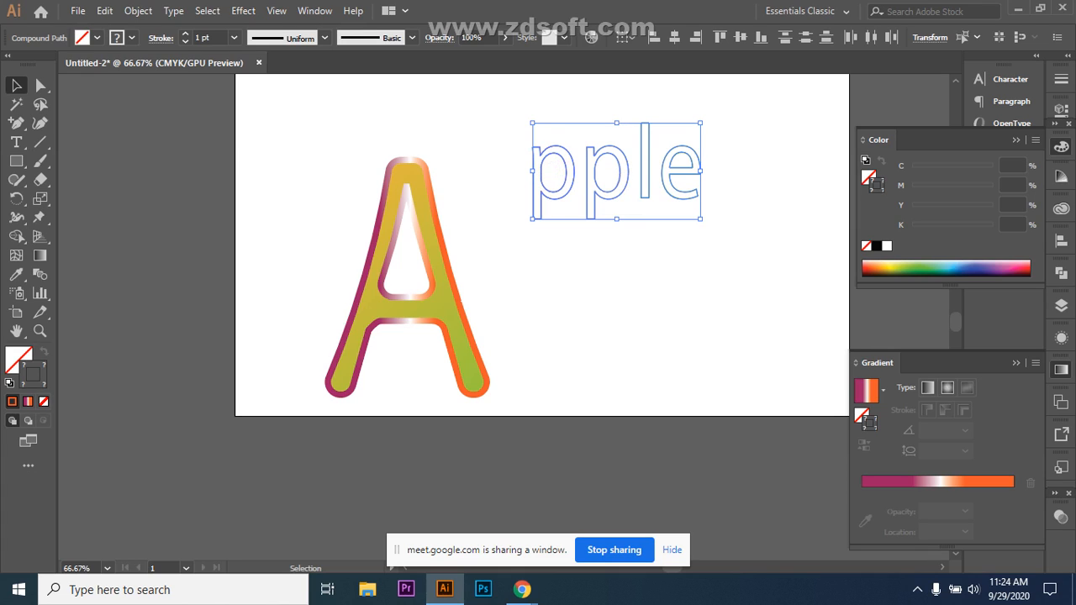
pyautogui.doubleClick(34, 376)
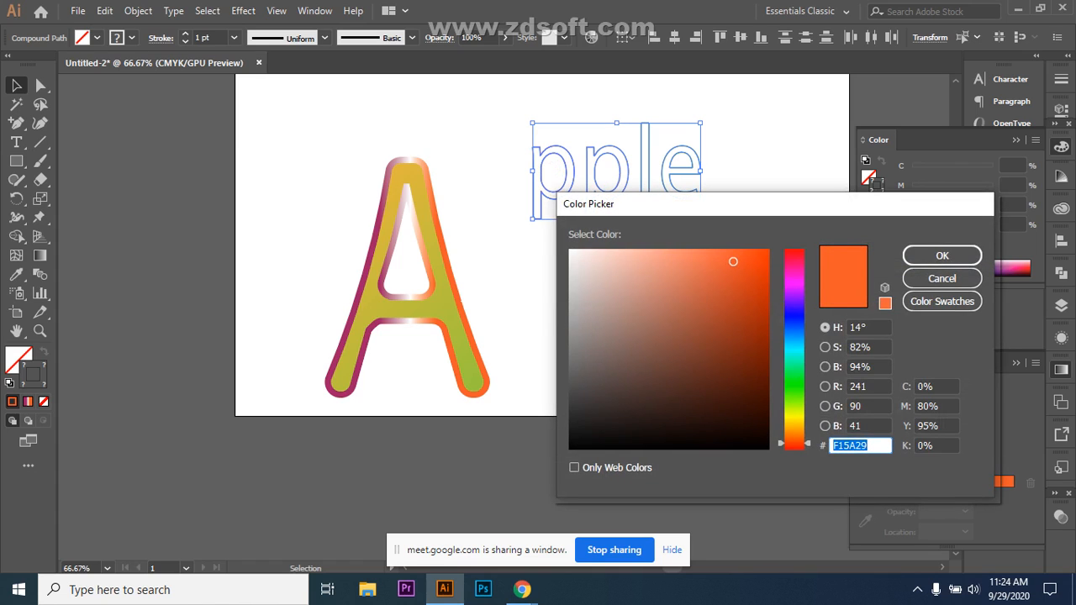
pyautogui.write('F44511')
pyautogui.press('Return')
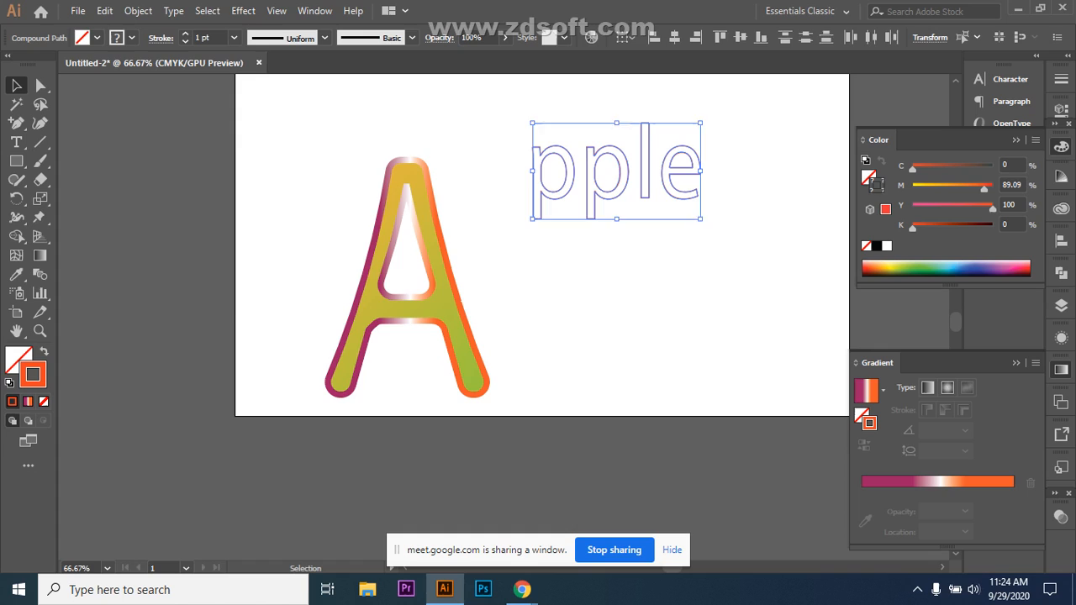
# - Fill the outlined "pple" letters with the off-white EFE7E4
pyautogui.click(743, 197)
pyautogui.moveTo(517, 126)
pyautogui.mouseDown()
pyautogui.moveTo(522, 256)
pyautogui.moveTo(743, 265)
pyautogui.mouseUp()
pyautogui.doubleClick(18, 359)
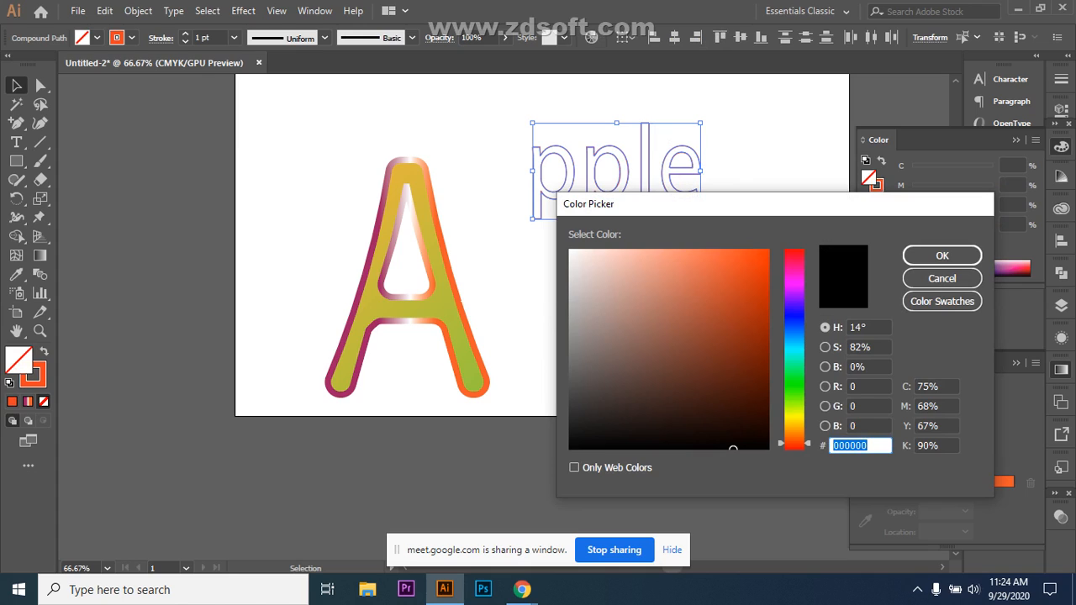
pyautogui.write('EFE7E4')
pyautogui.press('Return')
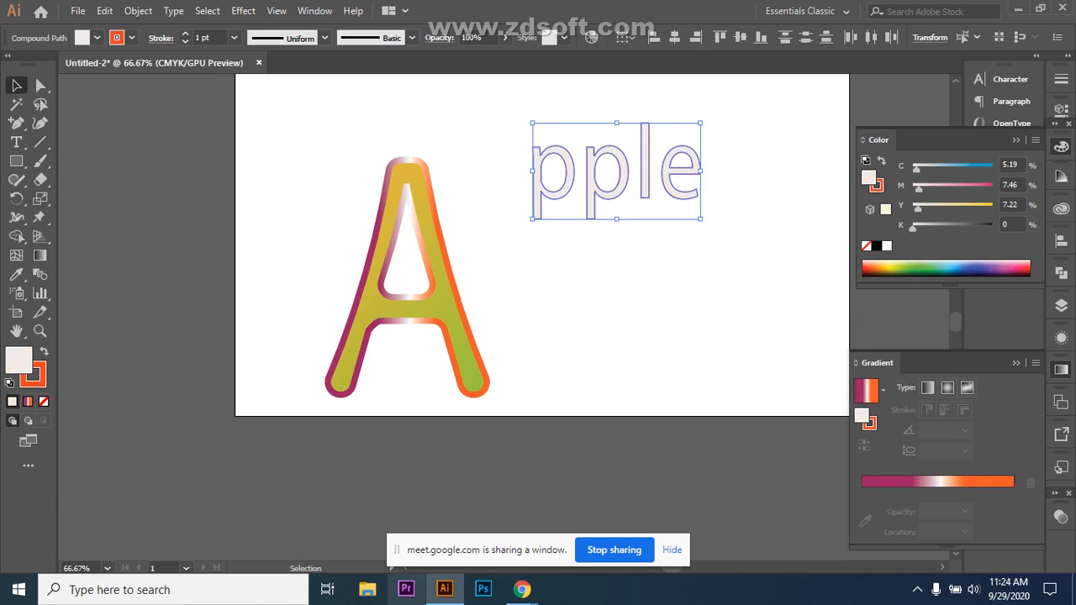
# - Switch to the Google Meet window in Chrome, admit the waiting participant, and return to Illustrator
pyautogui.moveTo(522, 589)
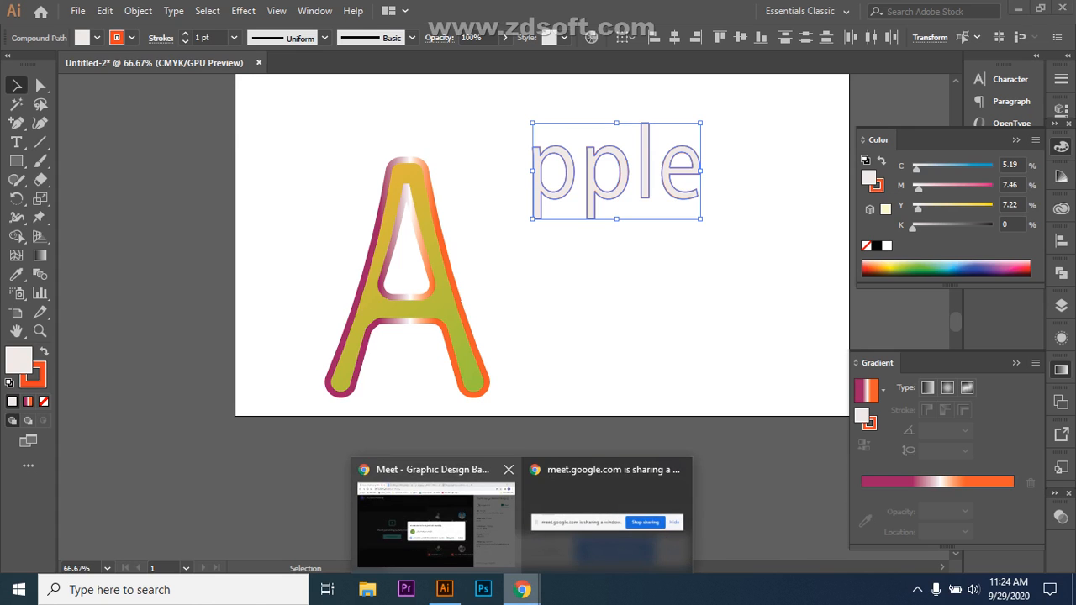
pyautogui.click(435, 521)
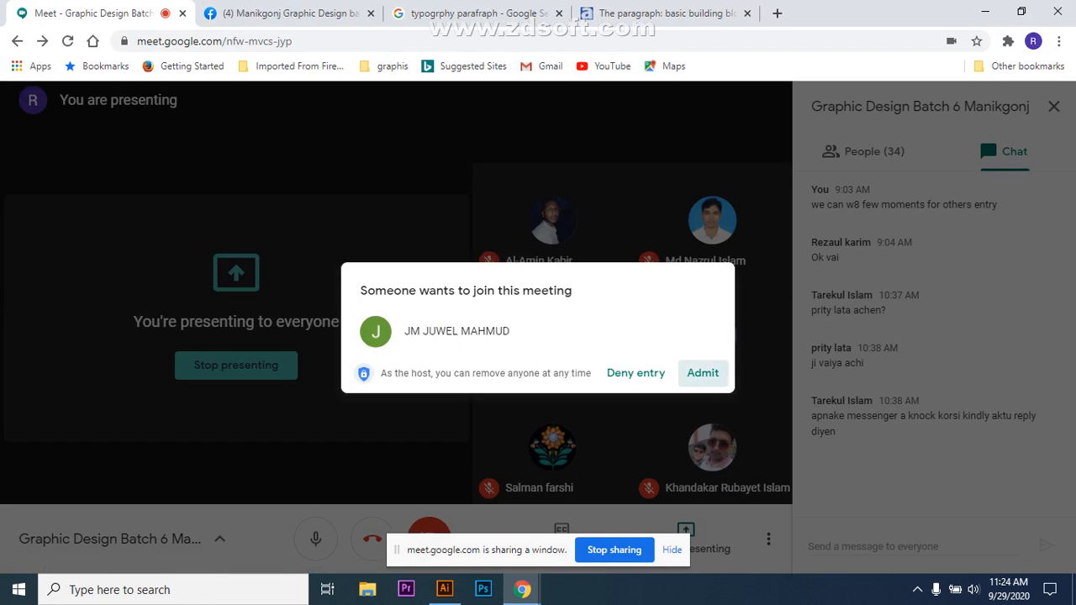
pyautogui.click(703, 373)
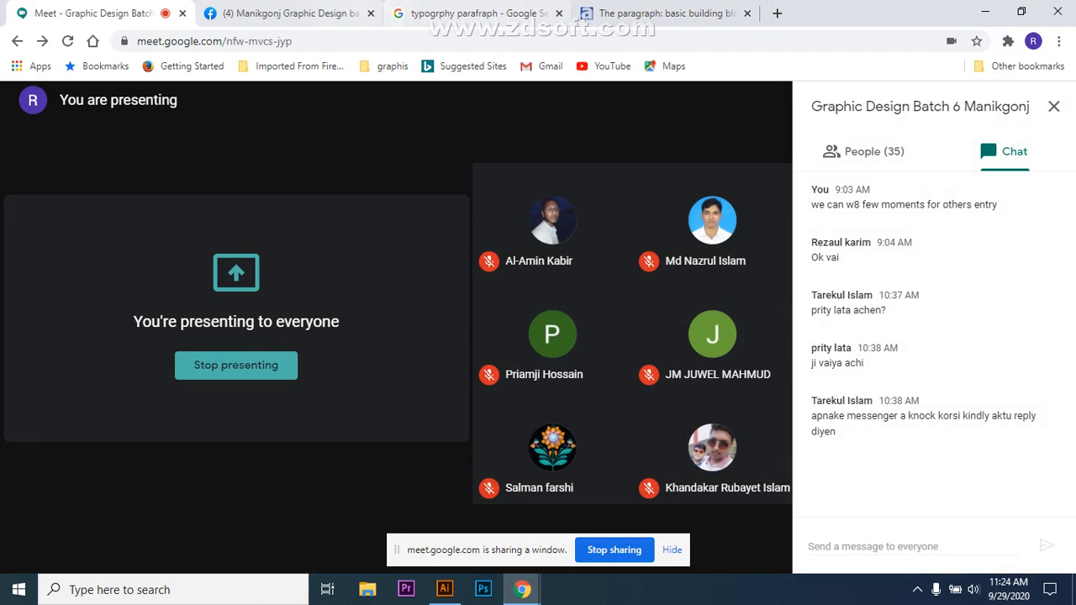
pyautogui.moveTo(522, 589)
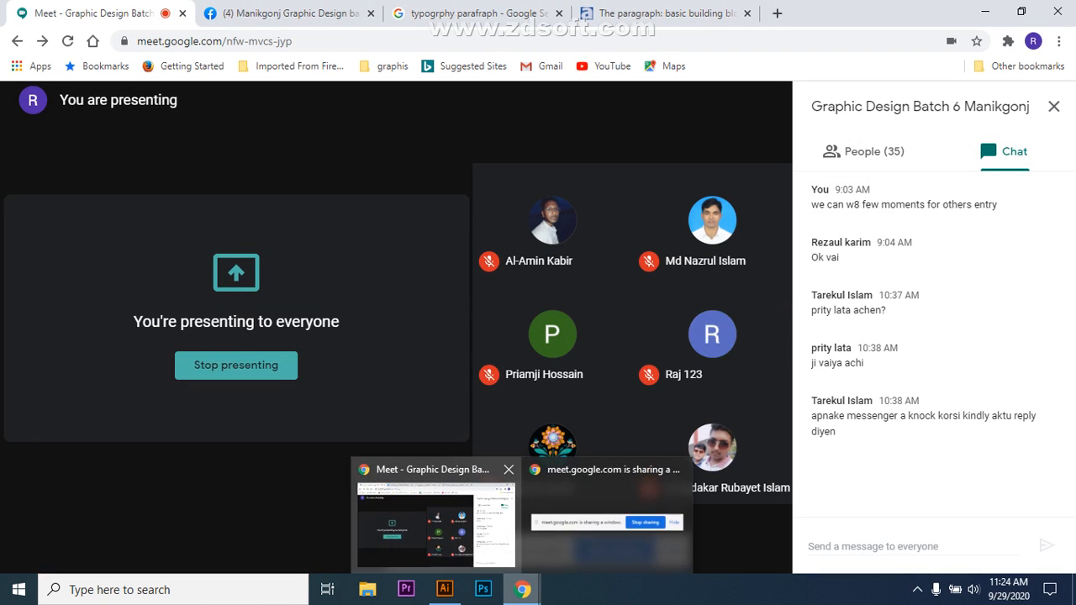
pyautogui.click(444, 589)
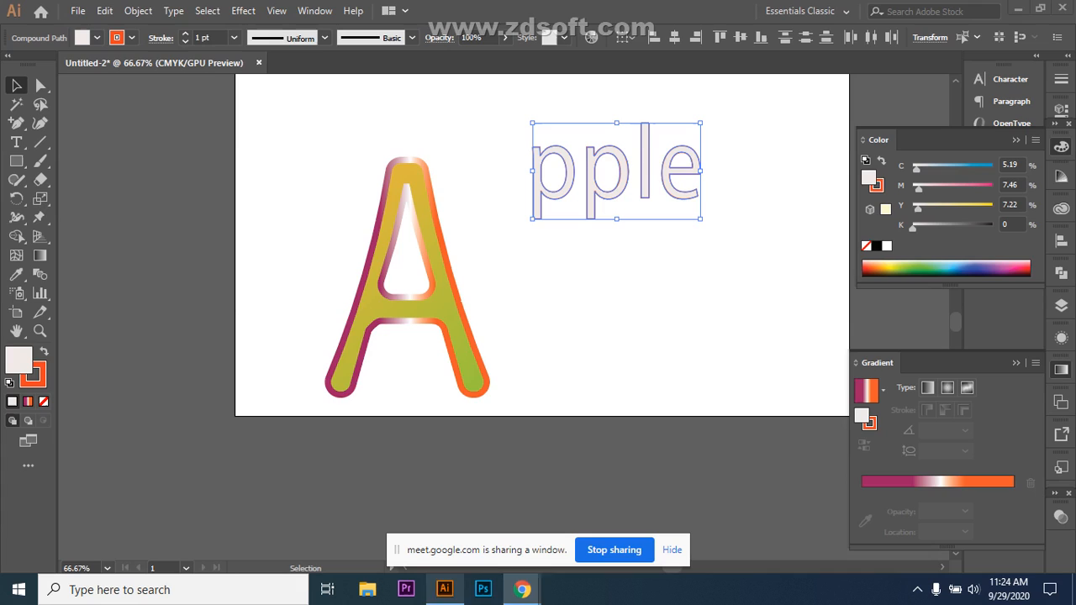
# - Delete the outlined "pple" letters from the artboard
pyautogui.scroll(2, 542, 265)
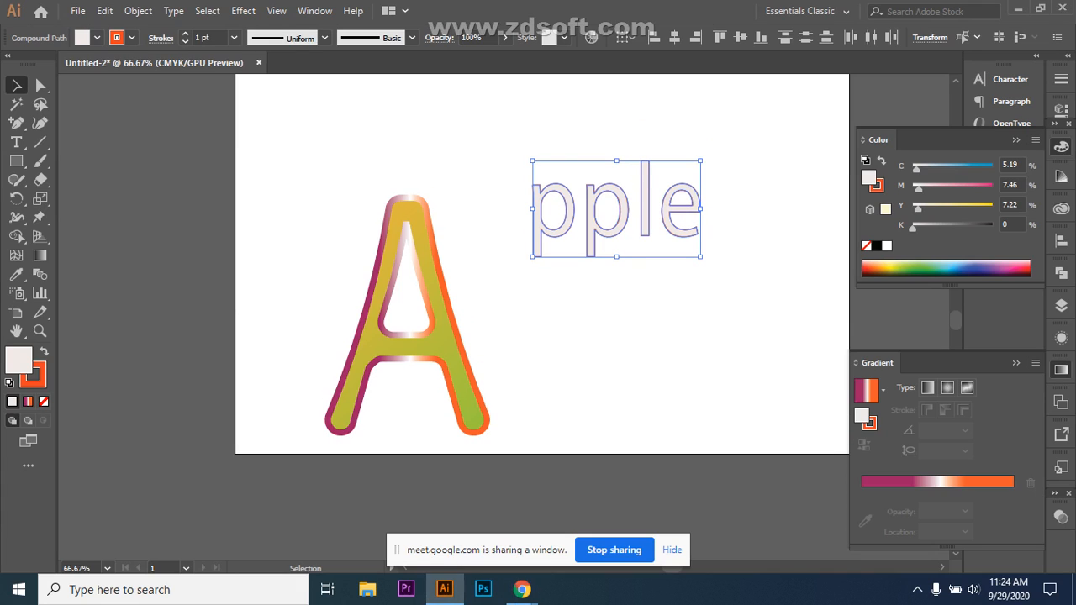
pyautogui.moveTo(511, 125); pyautogui.dragTo(739, 311)
pyautogui.press('Delete')
# - Reduce the A's opacity to 65%, collapse the Gradient and Color panels, and deselect the letter
pyautogui.moveTo(317, 206); pyautogui.dragTo(528, 446)
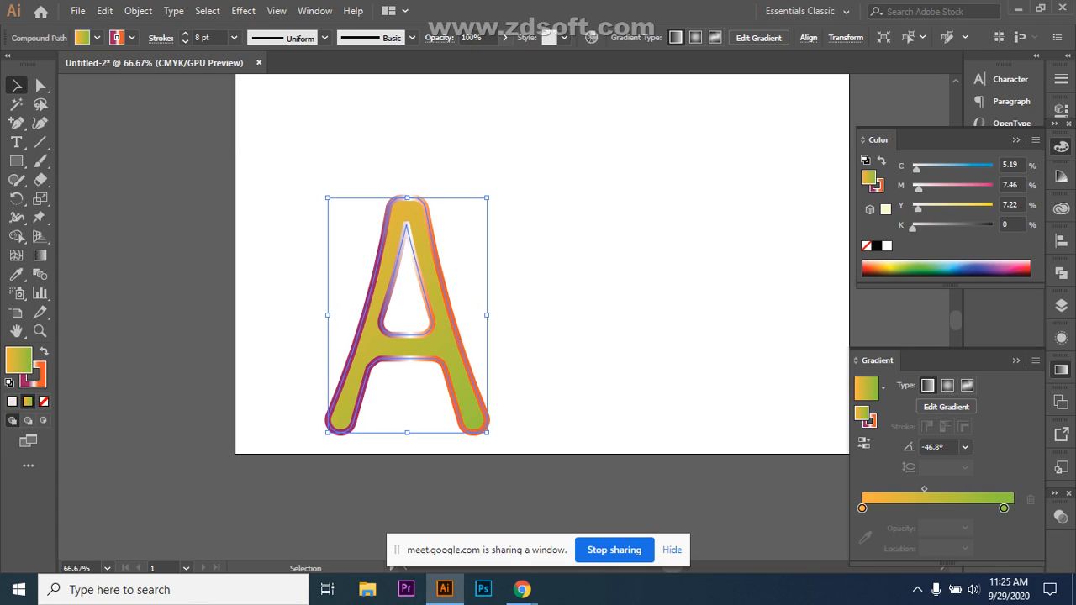
pyautogui.click(504, 37)
pyautogui.moveTo(502, 57)
pyautogui.mouseDown()
pyautogui.moveTo(471, 58)
pyautogui.moveTo(482, 57)
pyautogui.mouseUp()
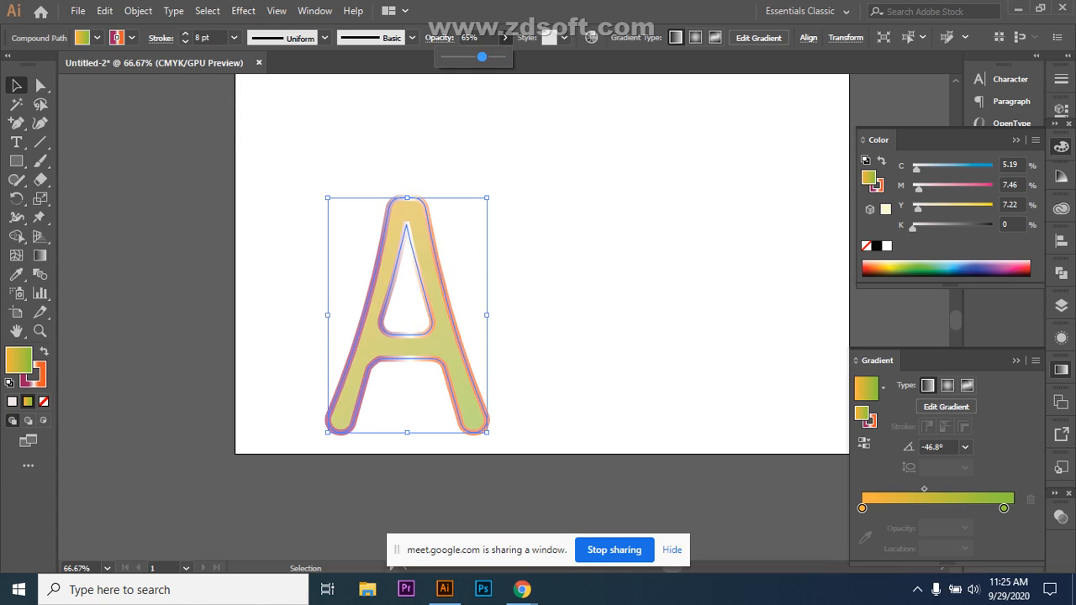
pyautogui.click(1016, 361)
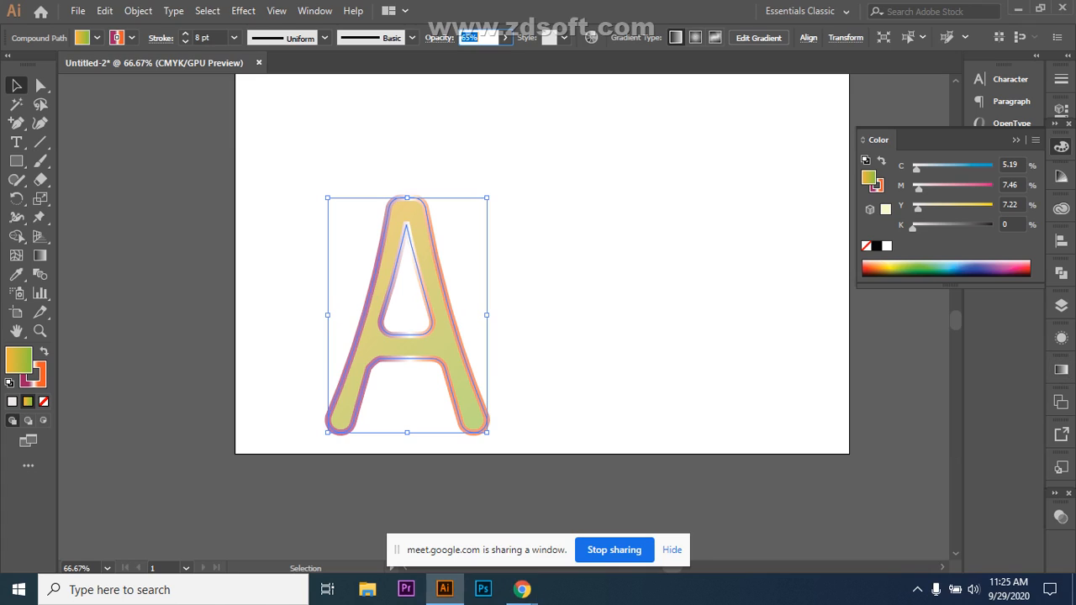
pyautogui.click(1016, 140)
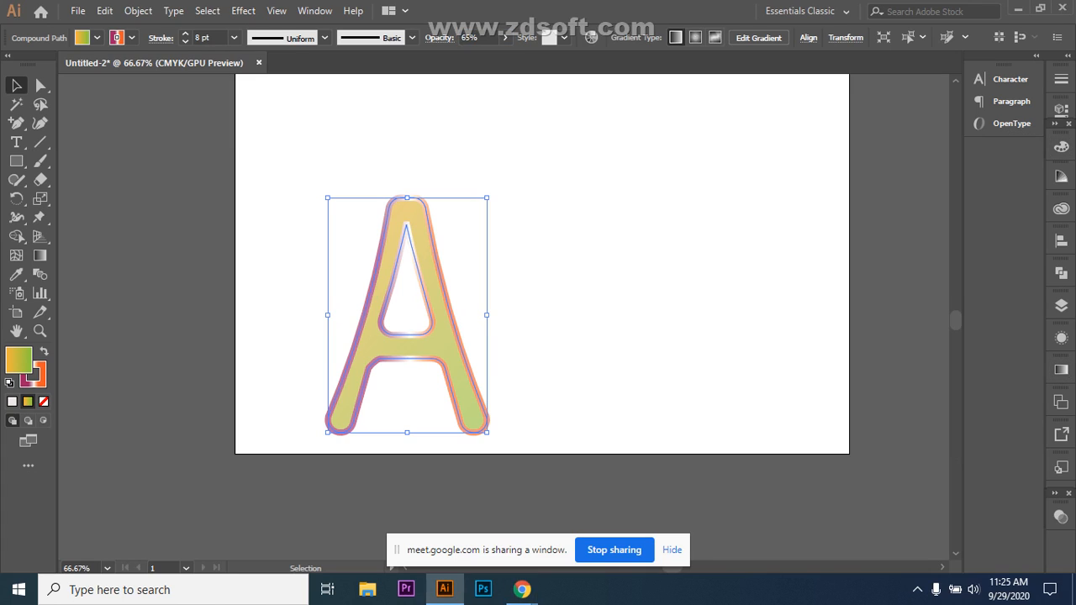
pyautogui.hotkey('ctrl', 'shift', 'a')
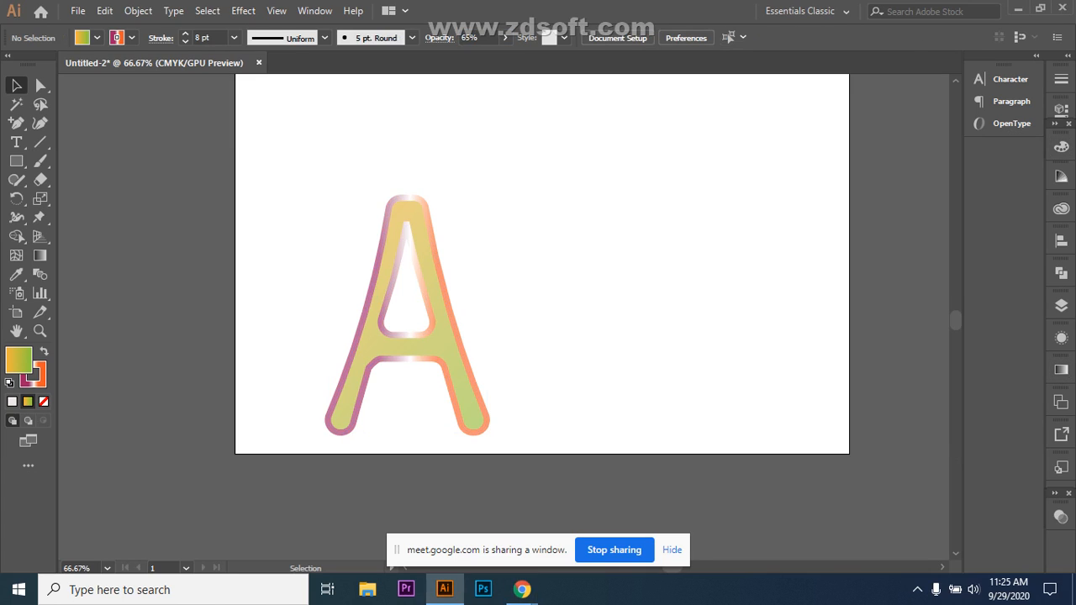
# - Lower the A's opacity to 60%, dismiss the screen-sharing notice, and deselect the letter
pyautogui.click(37, 378)
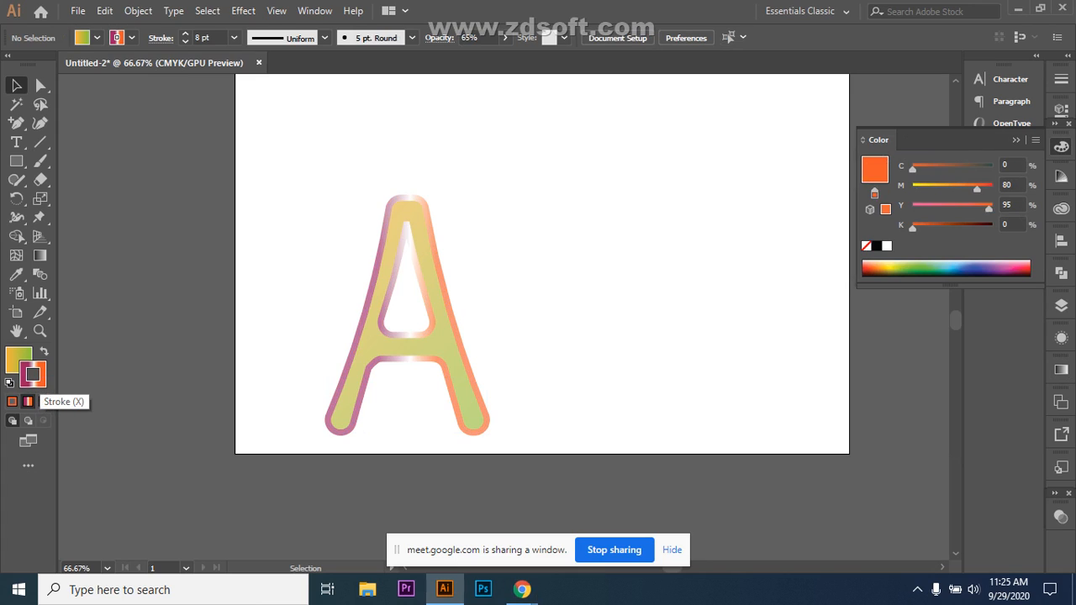
pyautogui.moveTo(318, 239); pyautogui.dragTo(532, 419)
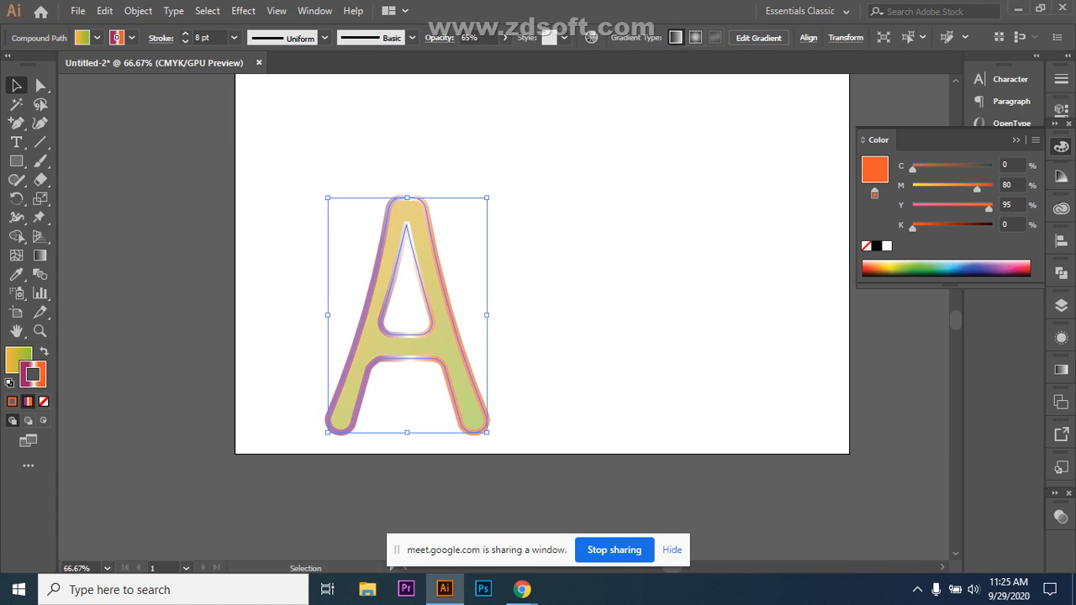
pyautogui.click(505, 37)
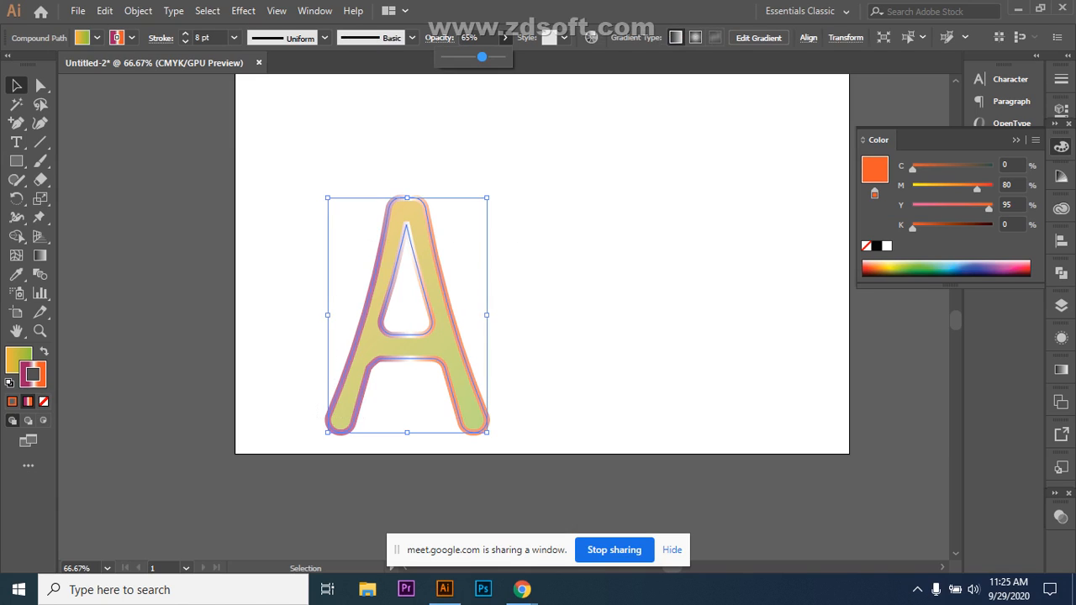
pyautogui.moveTo(482, 56)
pyautogui.mouseDown()
pyautogui.moveTo(458, 56)
pyautogui.moveTo(481, 56)
pyautogui.mouseUp()
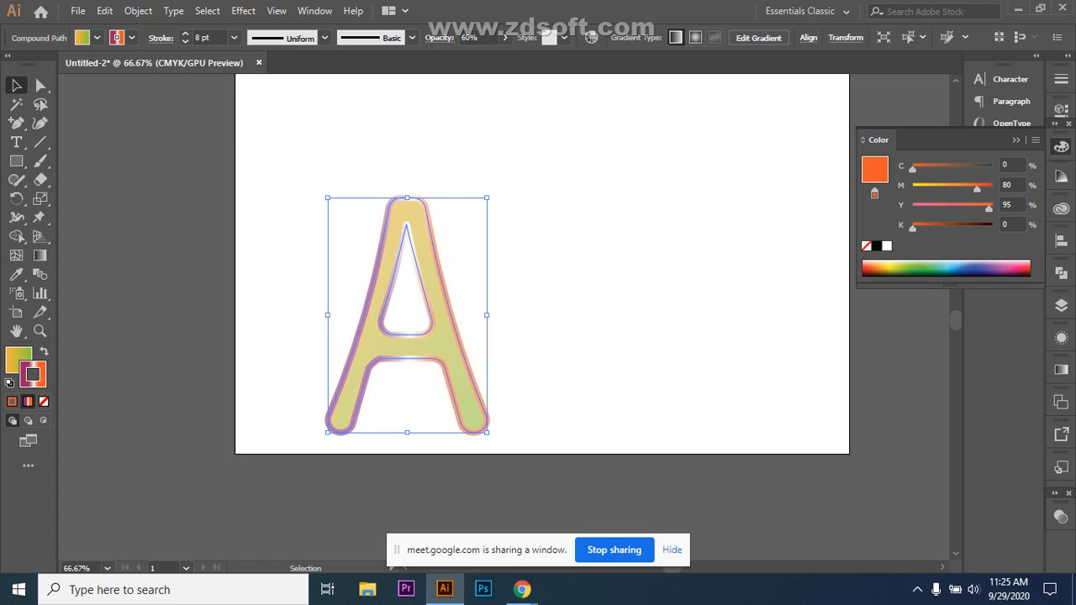
pyautogui.click(672, 550)
pyautogui.click(605, 336)
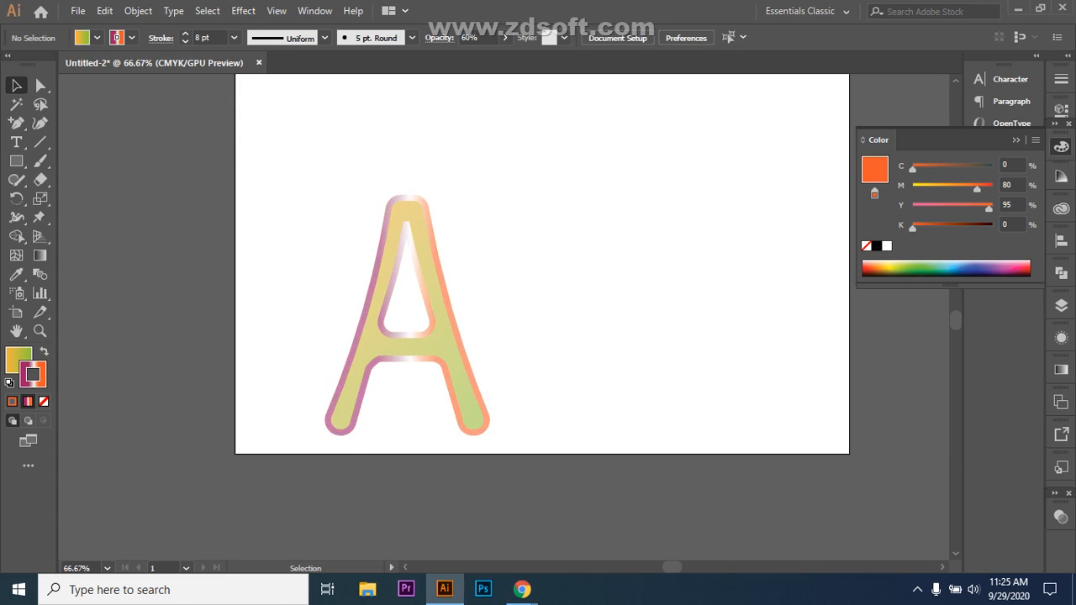
# - Change the A's stroke gradient type to radial, keeping the fill and stroke colours in their original order
pyautogui.click(44, 351)
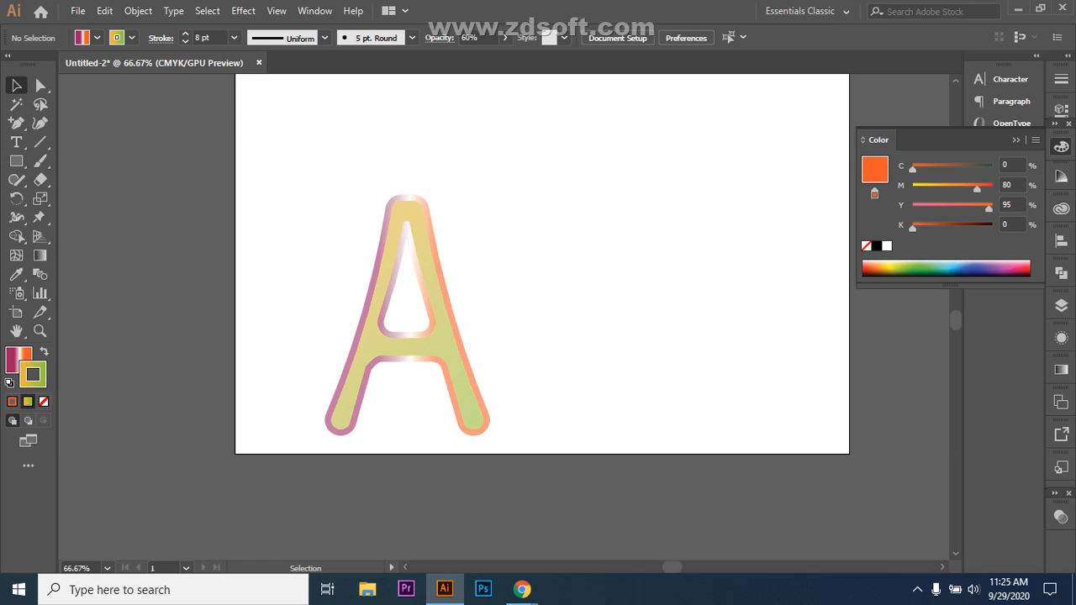
pyautogui.hotkey('shift', 'x')
pyautogui.moveTo(332, 324); pyautogui.dragTo(582, 444)
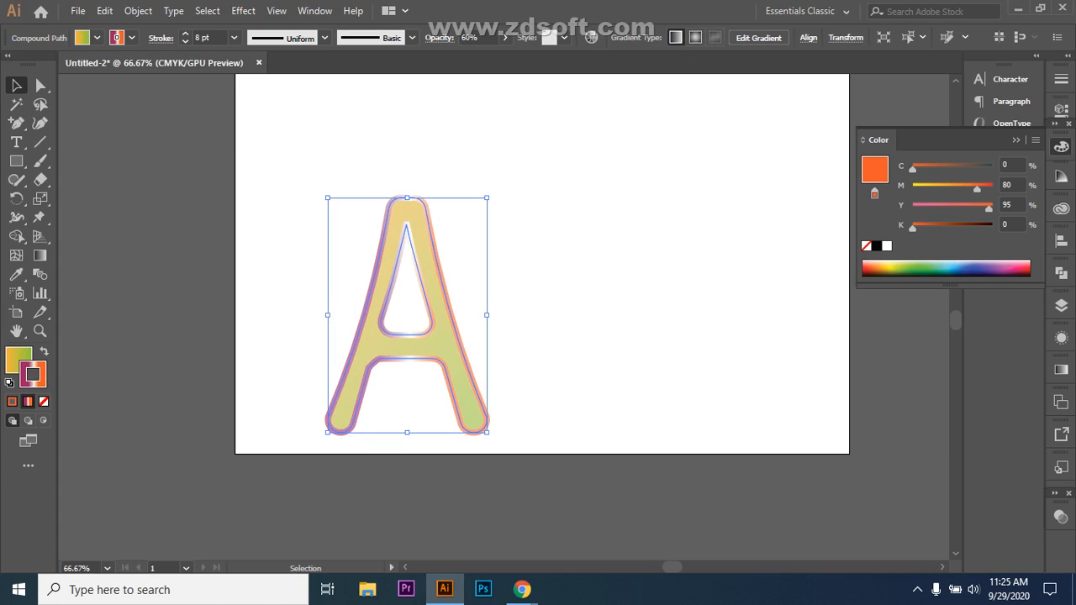
pyautogui.click(695, 38)
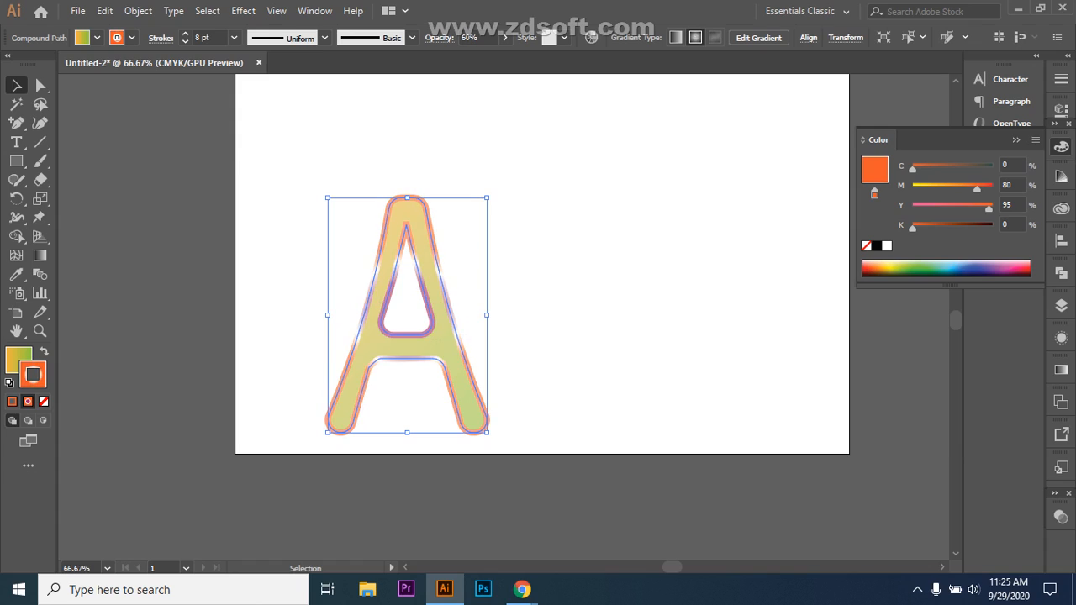
# - Show the A's radial stroke gradient settings and move the orange stop outward to about 86.99%
pyautogui.press('g')
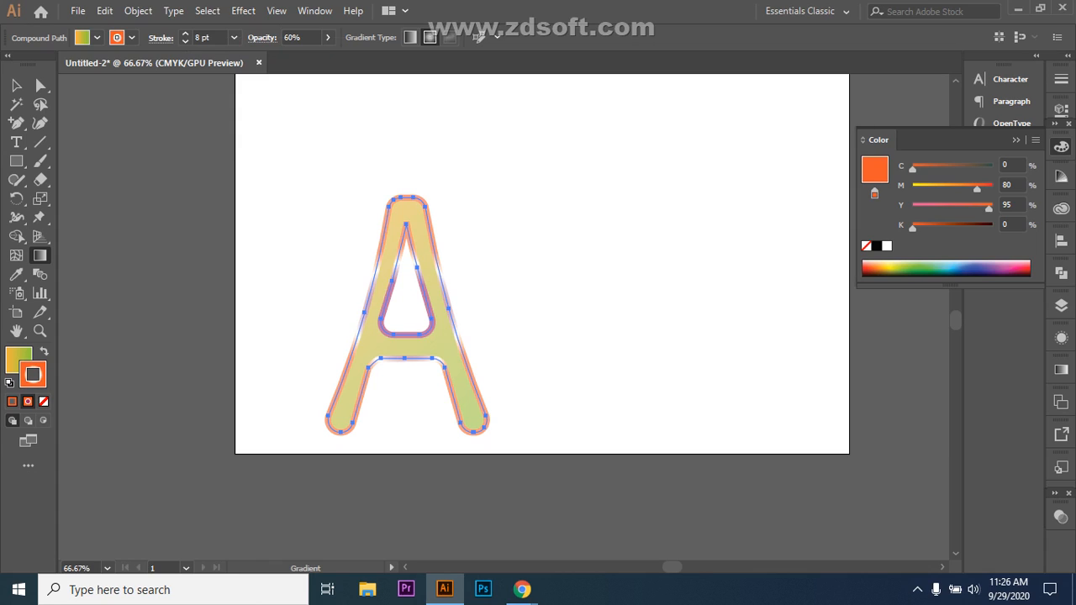
pyautogui.click(1061, 370)
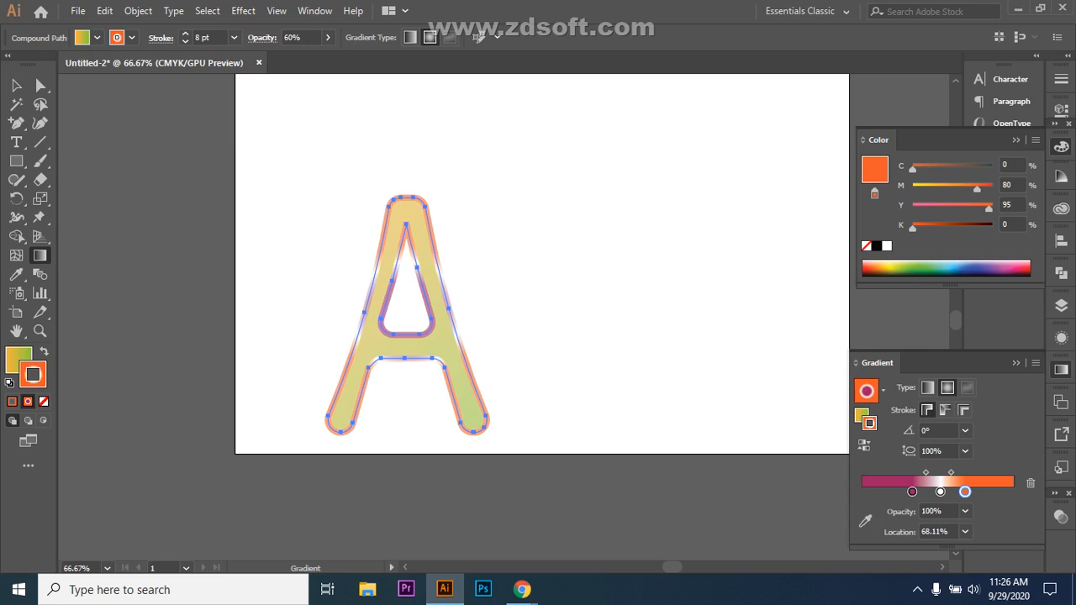
pyautogui.click(15, 85)
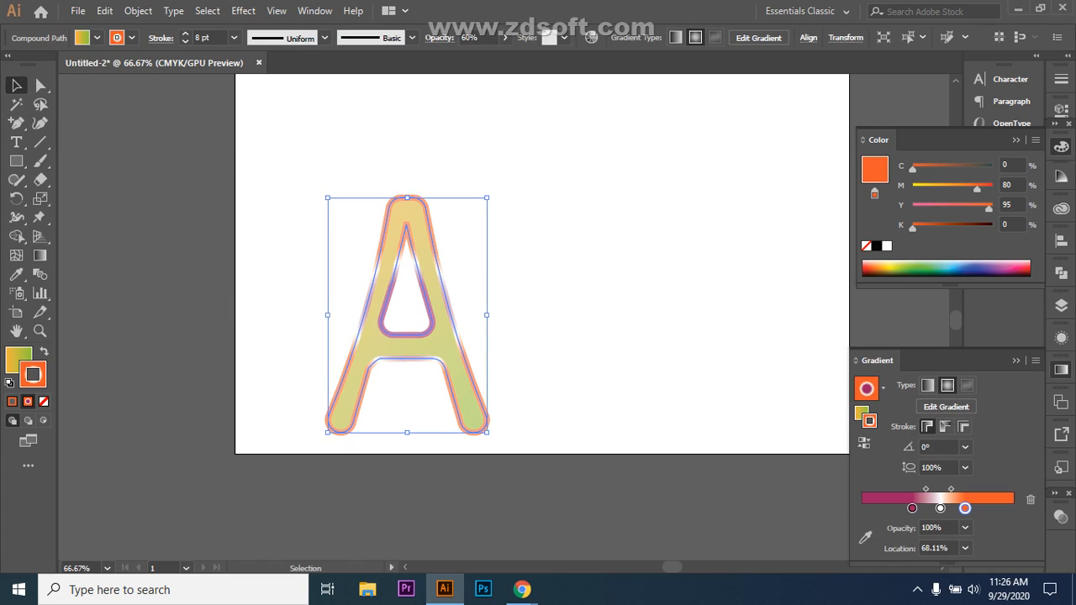
pyautogui.moveTo(965, 508); pyautogui.dragTo(993, 507)
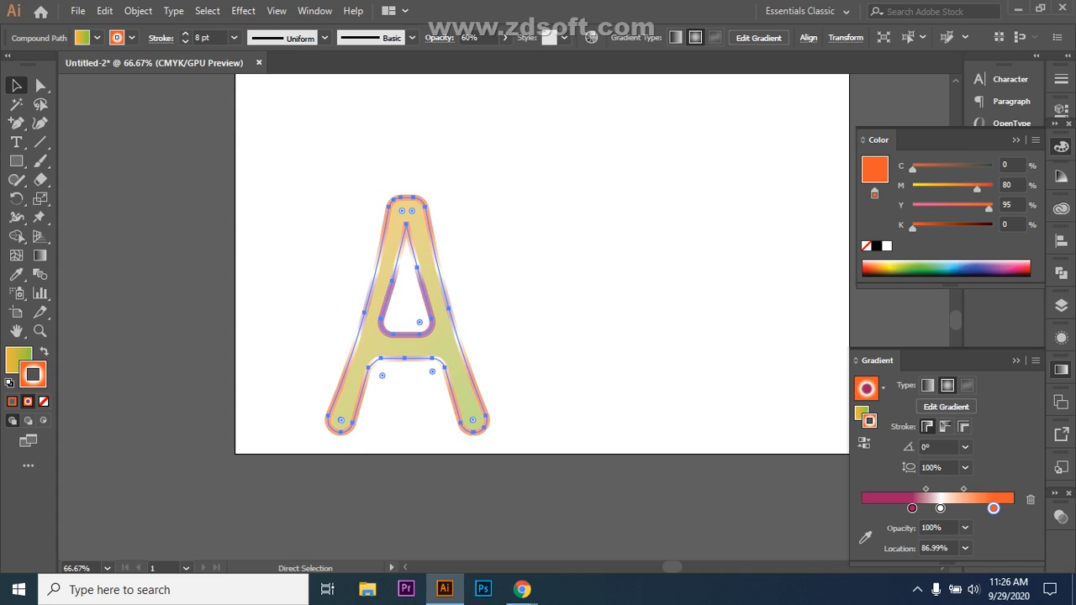
pyautogui.scroll(8, 542, 302)
pyautogui.scroll(-10, 542, 303)
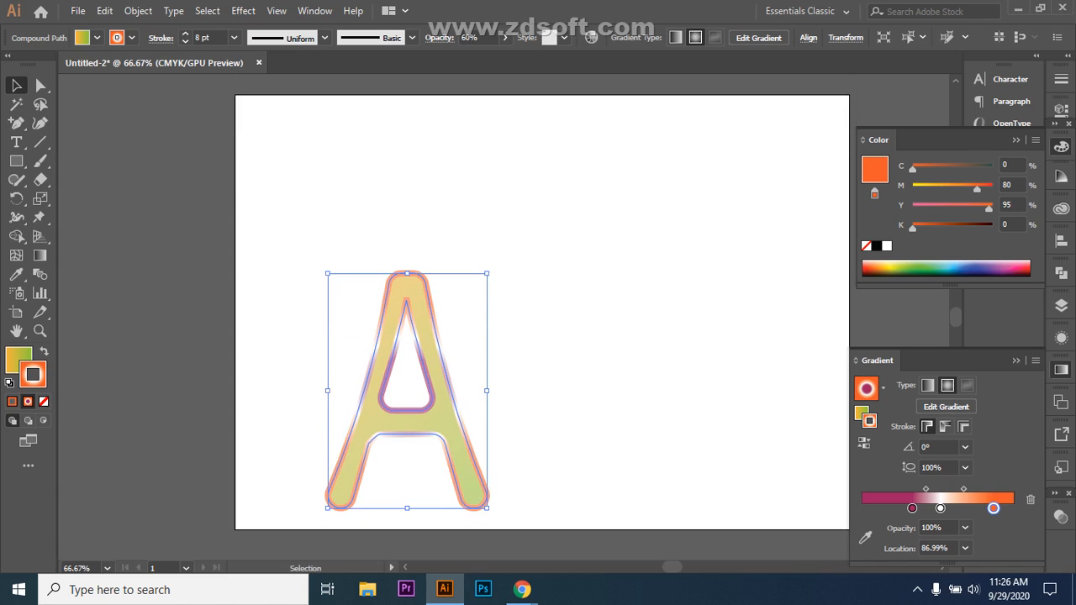
# - Undo the A's radial stroke, reduced opacity and white stroke gradient stop and the removal of the letters "pple", and deselect the A
pyautogui.hotkey('ctrl', 'z')
pyautogui.hotkey('ctrl', 'z')
pyautogui.hotkey('ctrl', 'z')
pyautogui.hotkey('ctrl', 'z')
pyautogui.hotkey('ctrl', 'z')
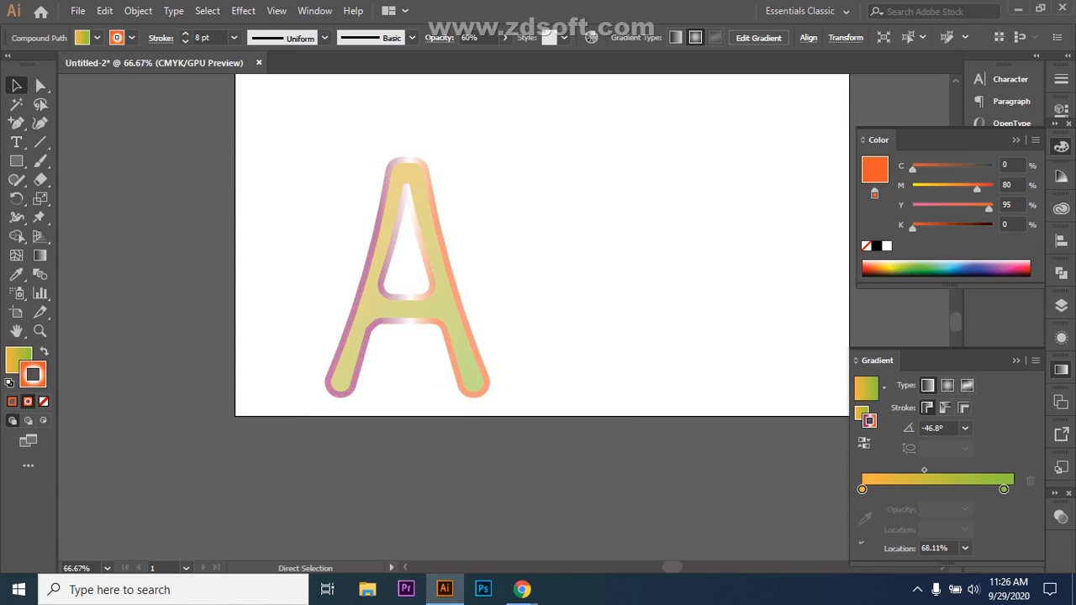
pyautogui.hotkey('ctrl', 'z')
pyautogui.hotkey('ctrl', 'z')
pyautogui.hotkey('ctrl', 'z')
pyautogui.hotkey('ctrl', 'z')
pyautogui.hotkey('ctrl', 'z')
pyautogui.hotkey('ctrl', 'z')
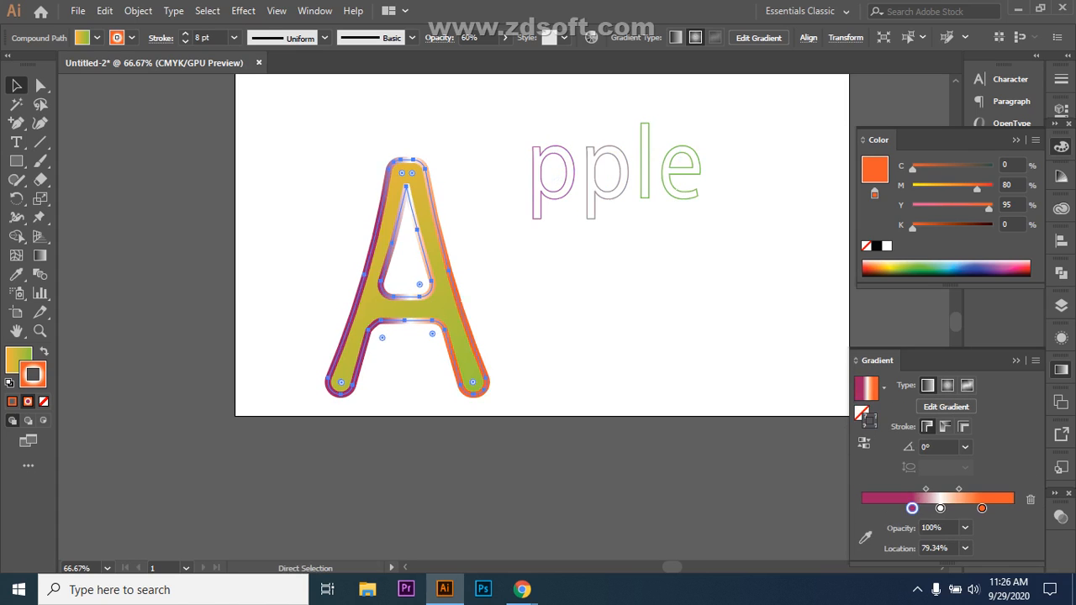
pyautogui.hotkey('ctrl', 'z')
pyautogui.hotkey('ctrl', 'z')
pyautogui.hotkey('ctrl', 'z')
pyautogui.hotkey('ctrl', 'z')
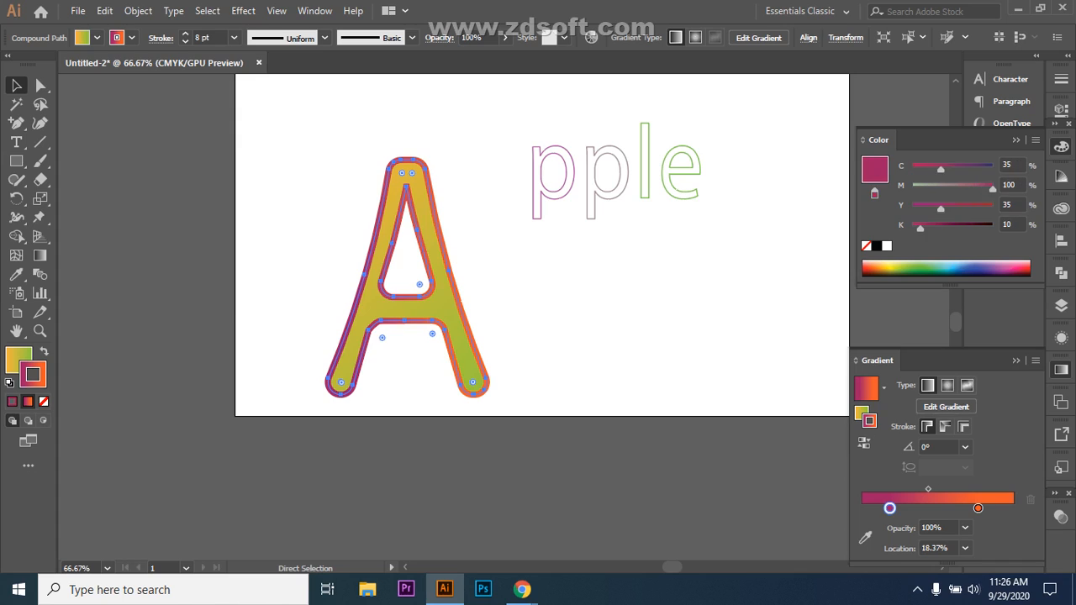
pyautogui.click(560, 330)
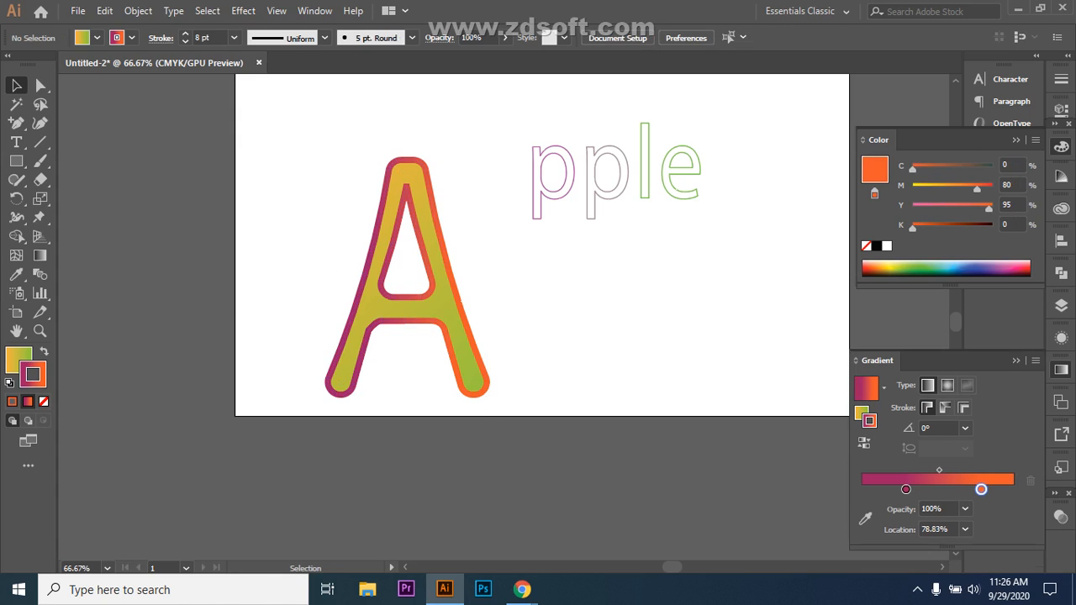
# - Recolour the green end stop of the A's fill gradient with hex colour F74211
pyautogui.click(465, 324)
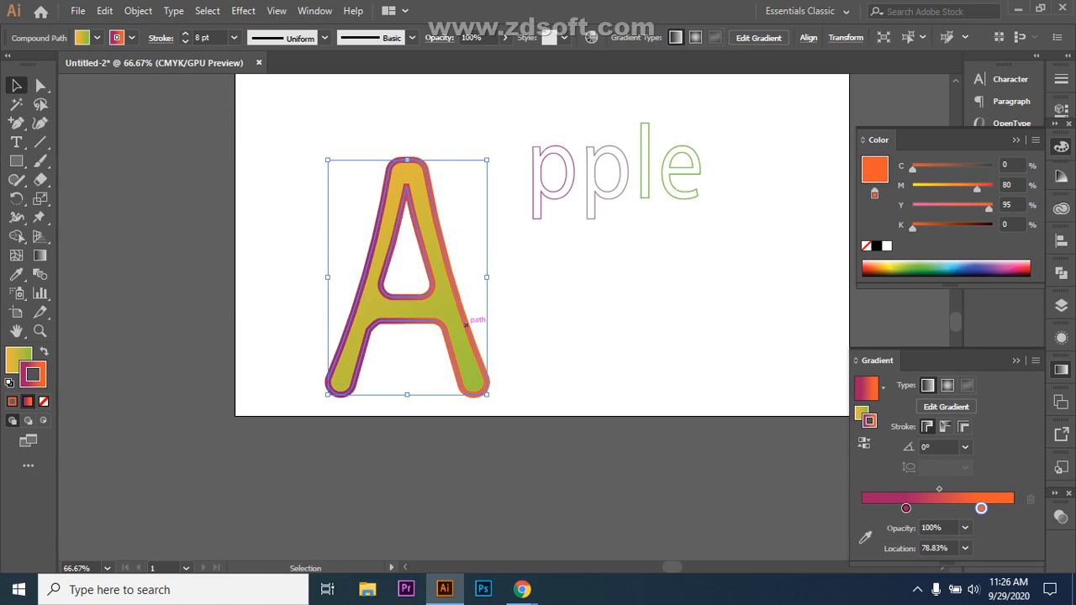
pyautogui.doubleClick(17, 358)
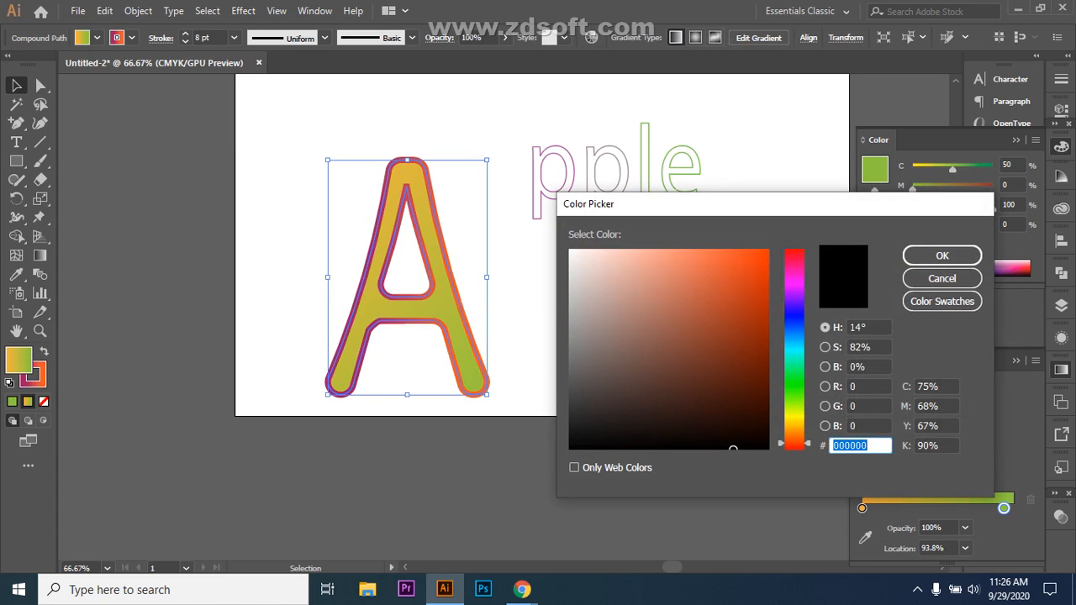
pyautogui.write('F74211')
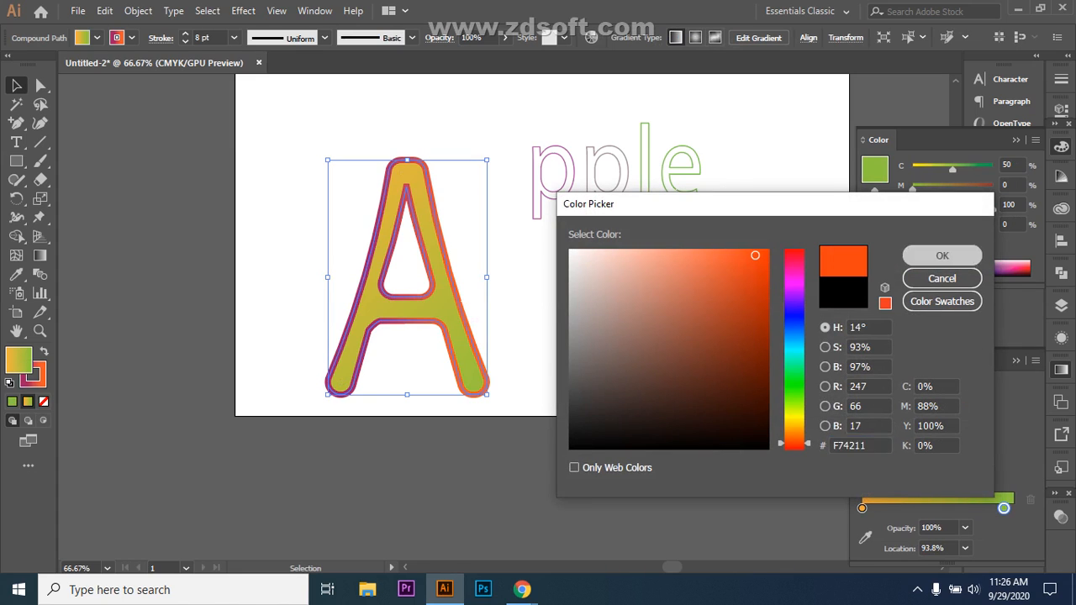
pyautogui.click(942, 256)
# - Recolour the orange end stop of the A's stroke gradient with hex colour 0A0909, deselect the letter and collapse the Gradient panel
pyautogui.doubleClick(872, 423)
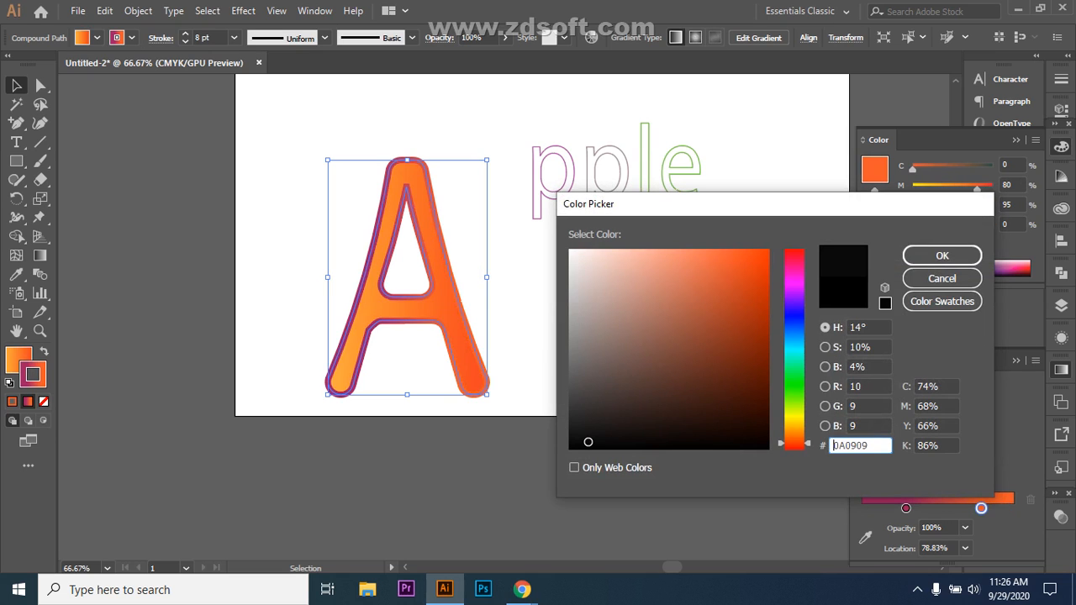
pyautogui.click(943, 256)
pyautogui.hotkey('ctrl', 'shift', 'a')
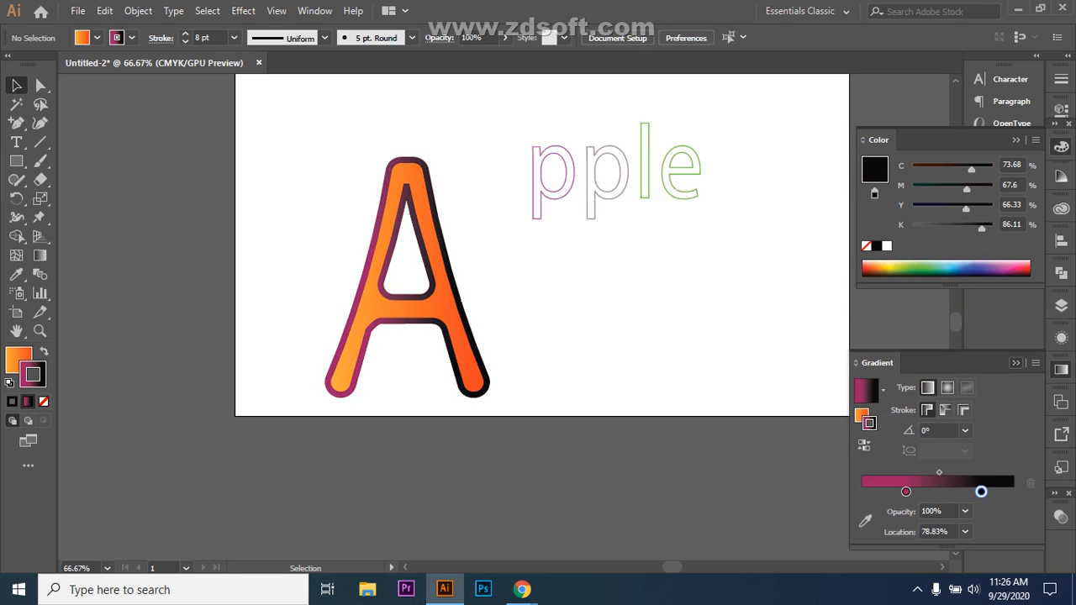
pyautogui.click(1016, 363)
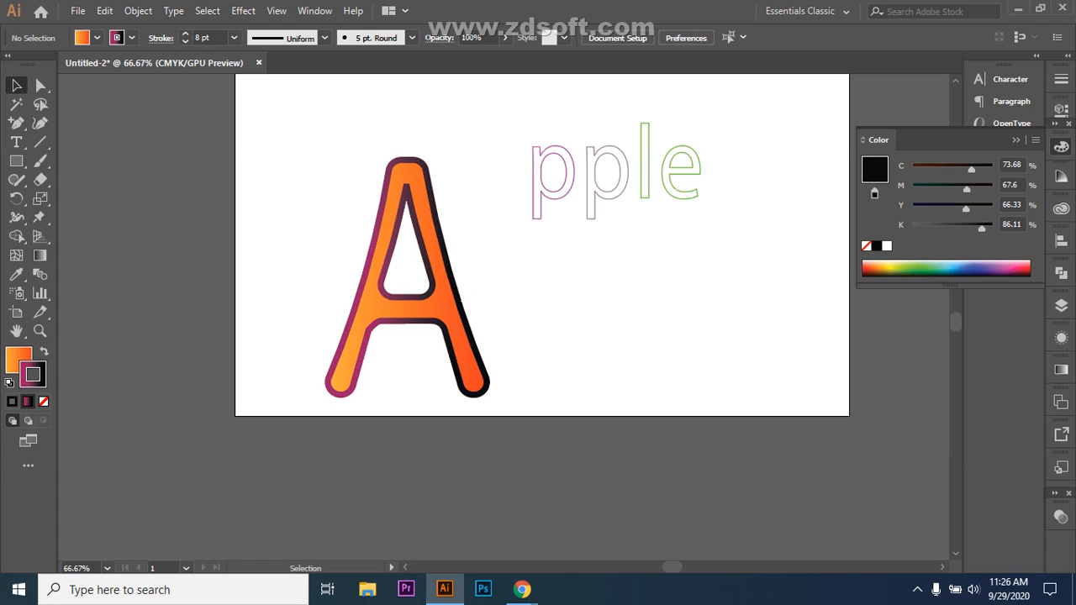
# - Give the A a solid teal stroke using the C=80 M=10 Y=45 K=0 swatch
pyautogui.click(132, 38)
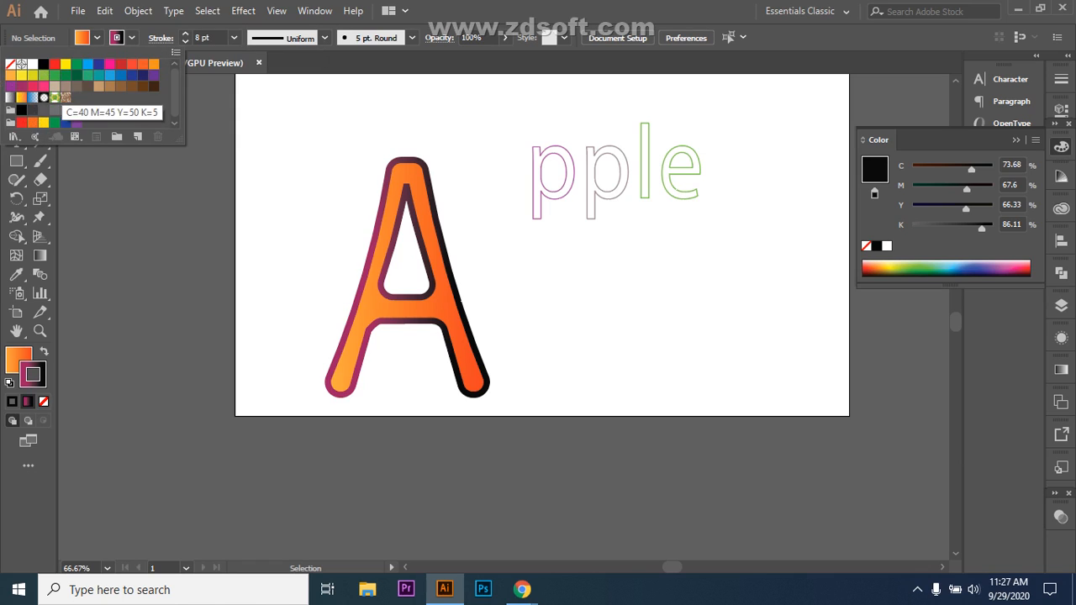
pyautogui.click(54, 64)
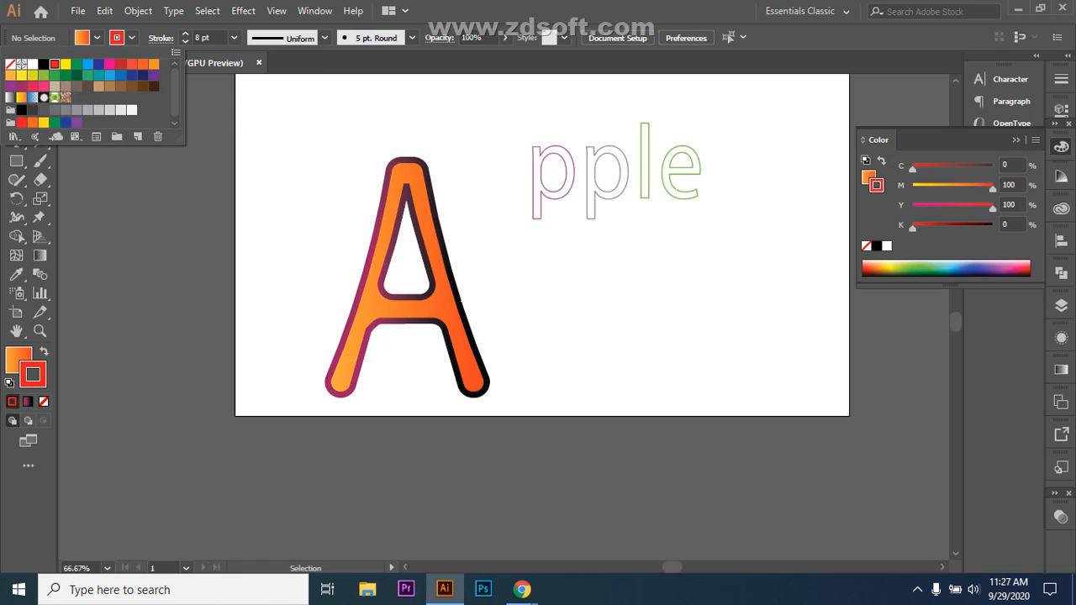
pyautogui.moveTo(333, 179)
pyautogui.mouseDown()
pyautogui.moveTo(335, 318)
pyautogui.moveTo(514, 341)
pyautogui.mouseUp()
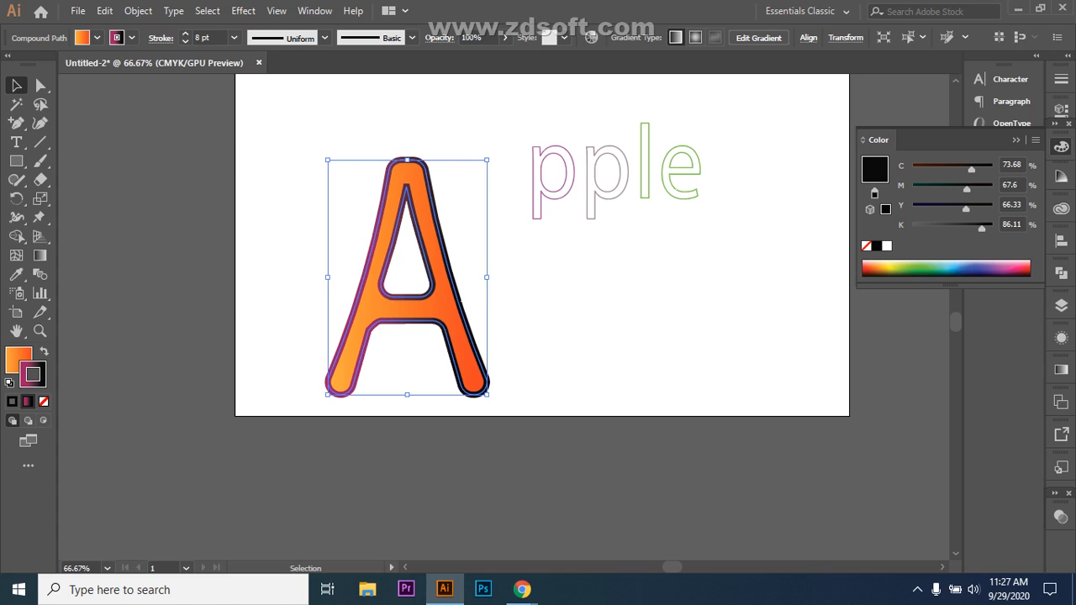
pyautogui.click(132, 38)
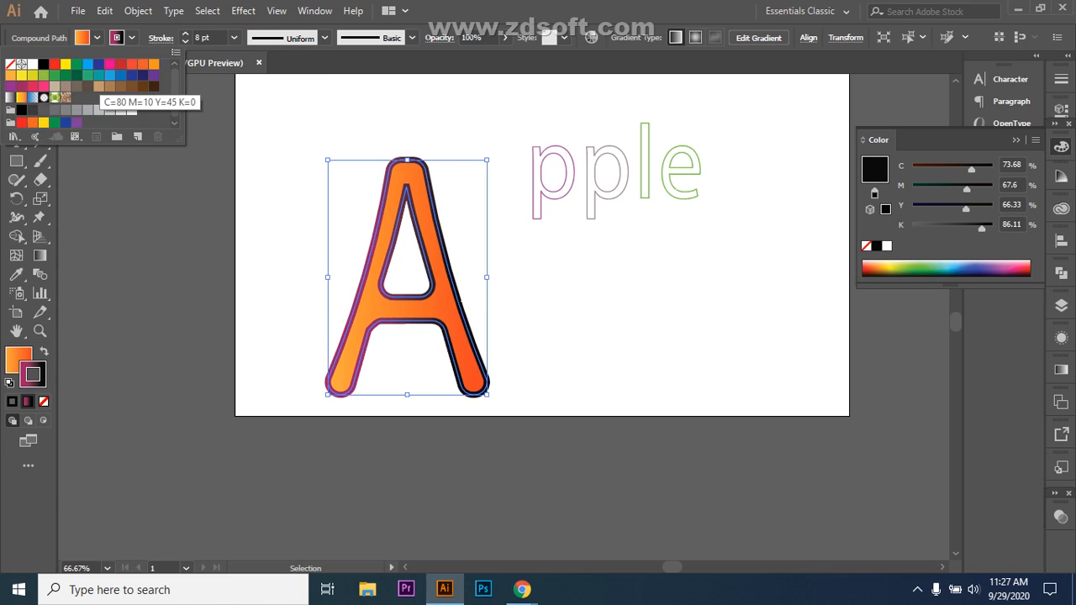
pyautogui.click(99, 74)
# - Give the A a solid yellow fill from the swatches and deselect the letter
pyautogui.click(97, 38)
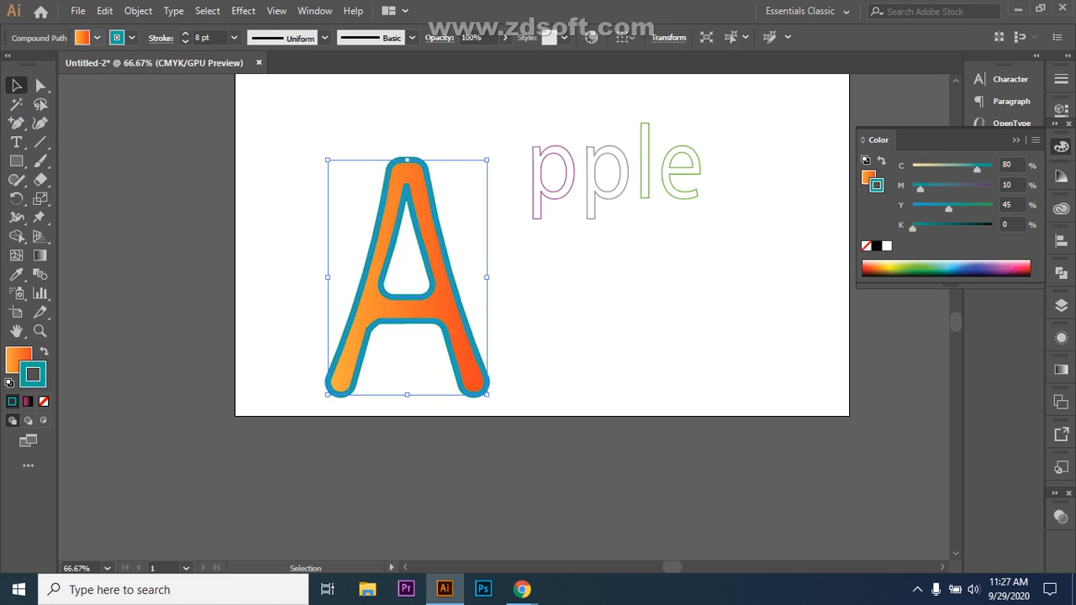
pyautogui.click(97, 38)
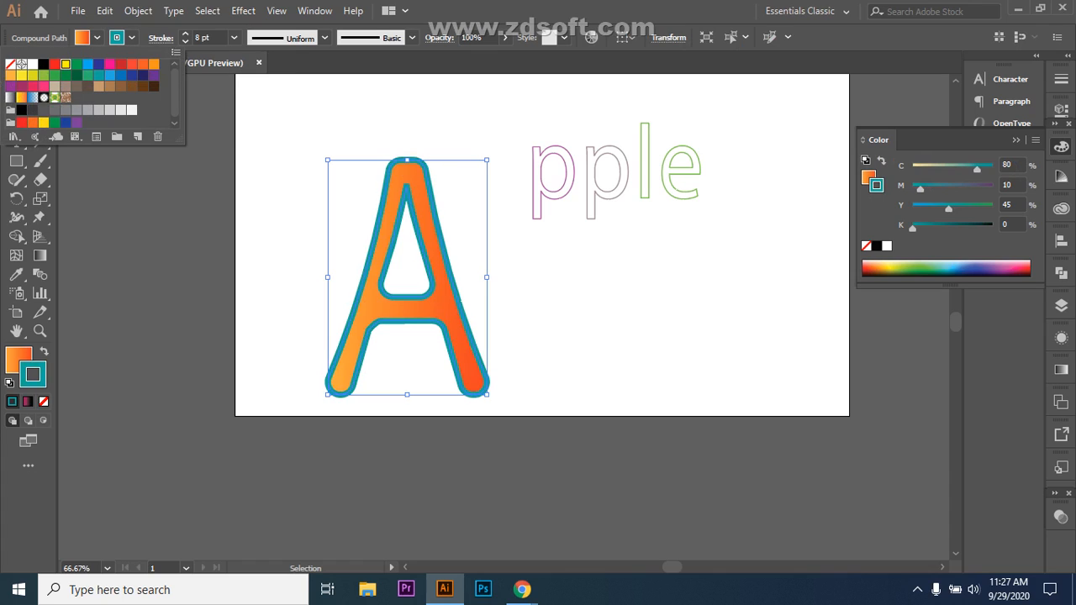
pyautogui.click(65, 63)
pyautogui.click(412, 322)
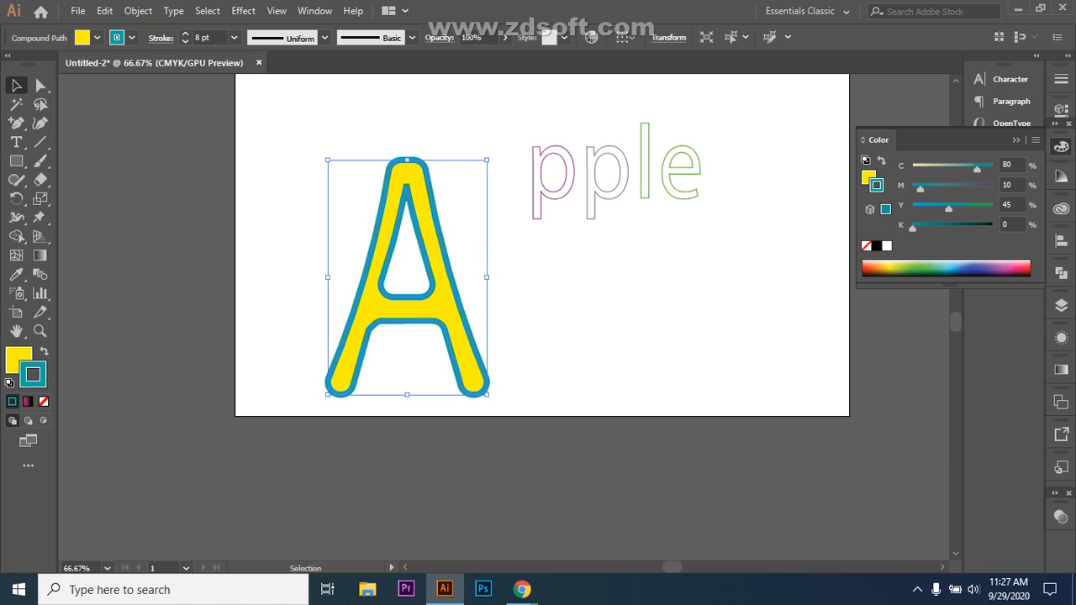
pyautogui.click(405, 370)
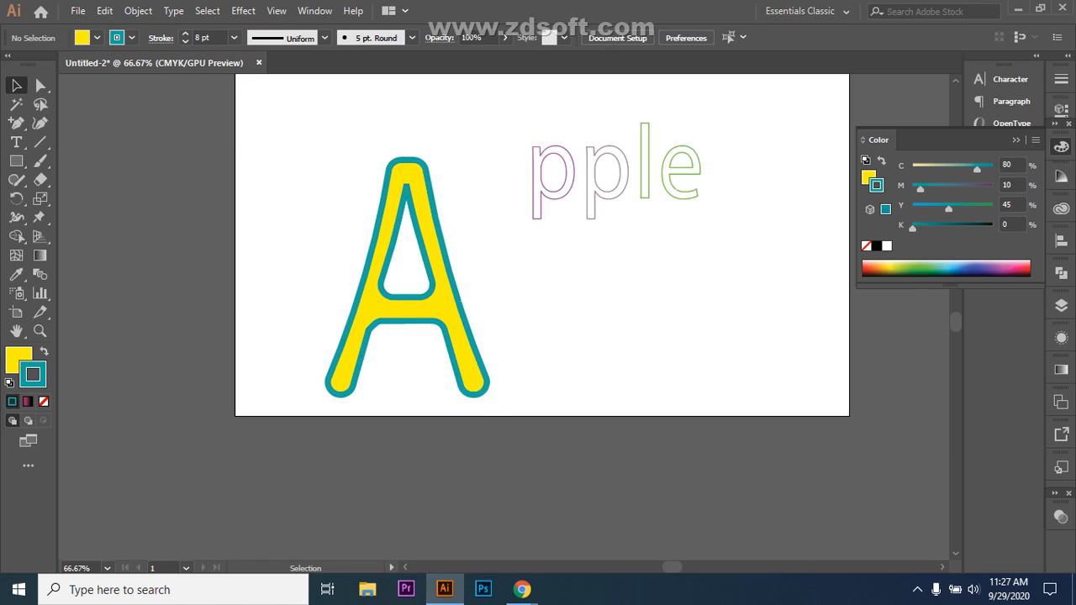
# - Select the A again and apply a linear gradient to its fill, keeping the stroke solid teal
pyautogui.click(355, 372)
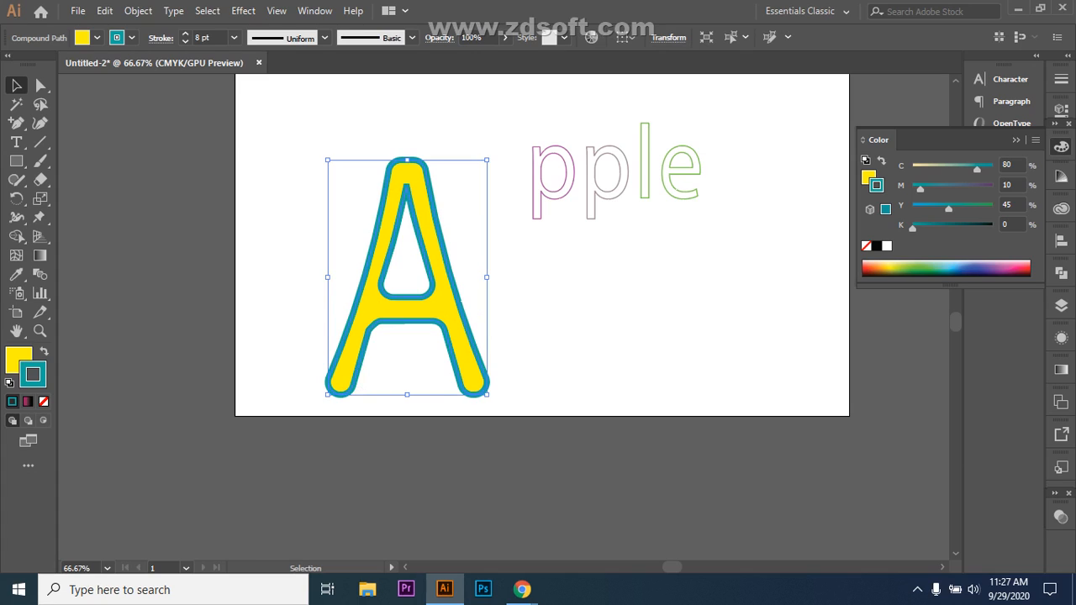
pyautogui.click(15, 357)
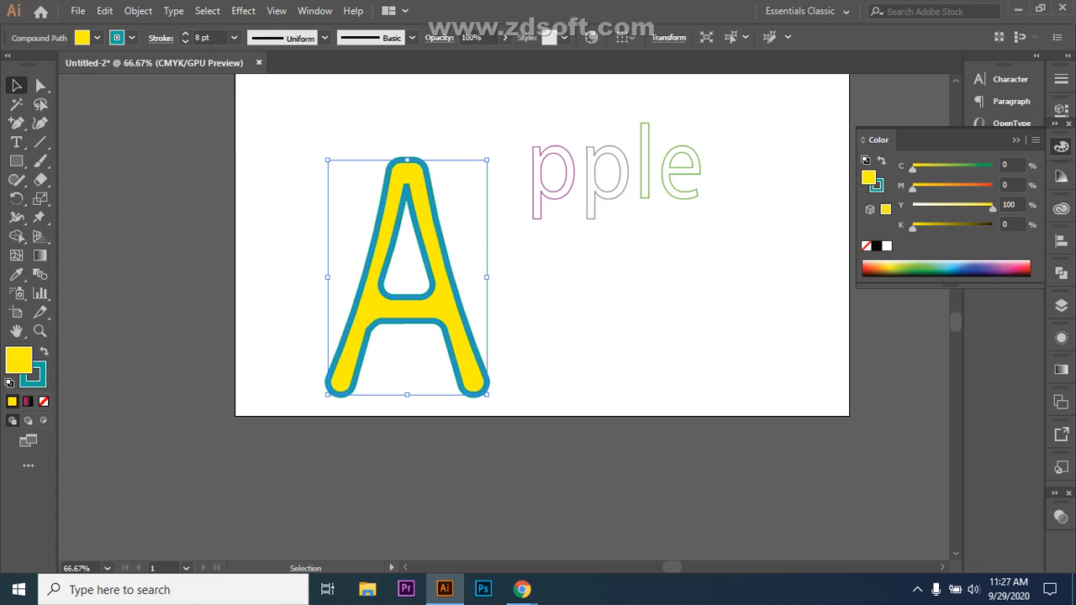
pyautogui.click(1062, 370)
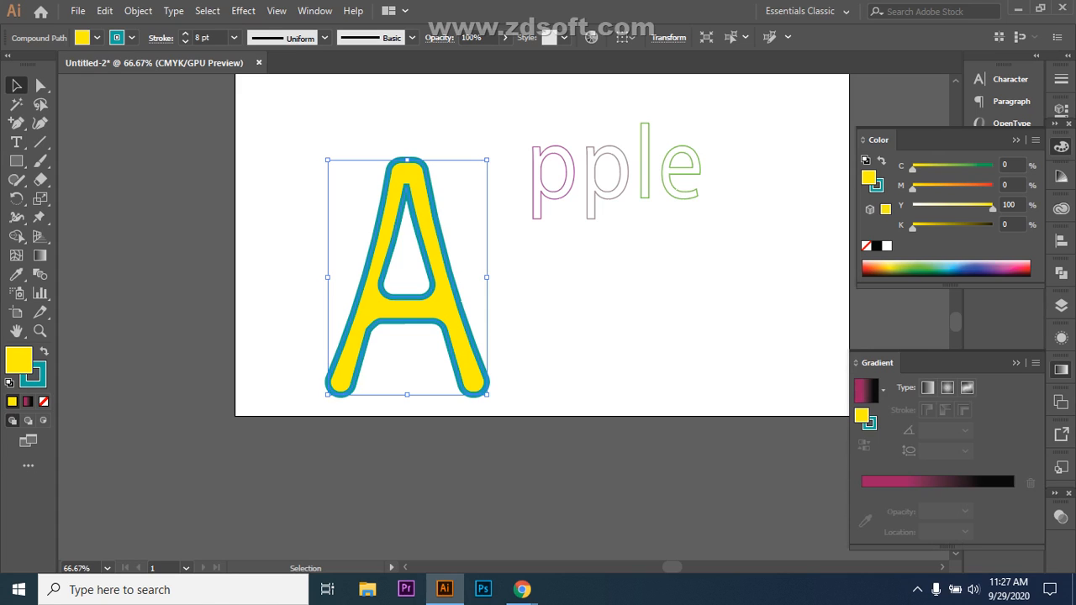
pyautogui.doubleClick(863, 417)
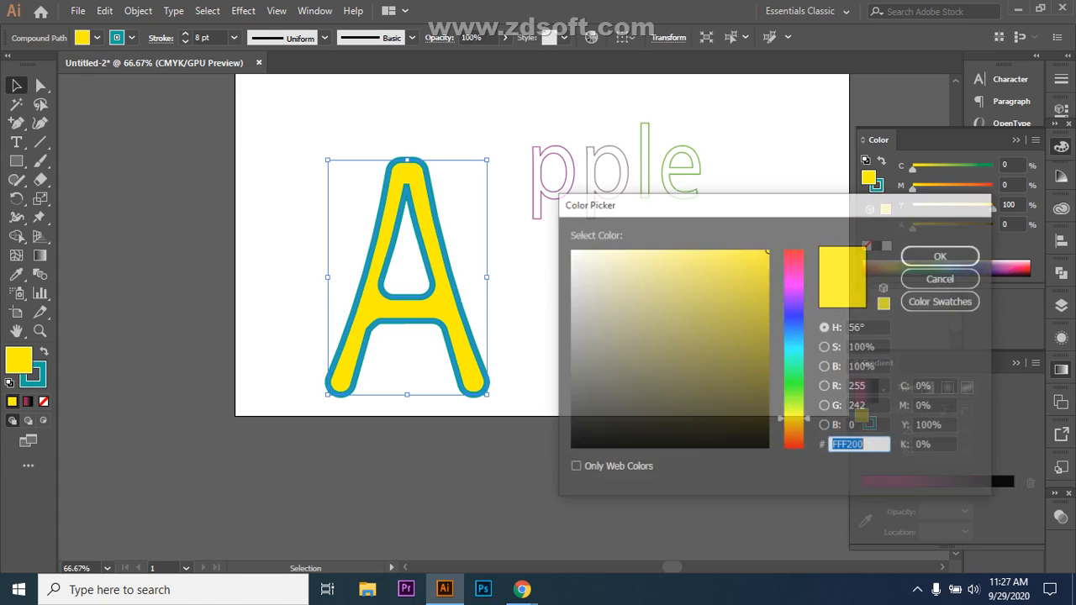
pyautogui.click(939, 254)
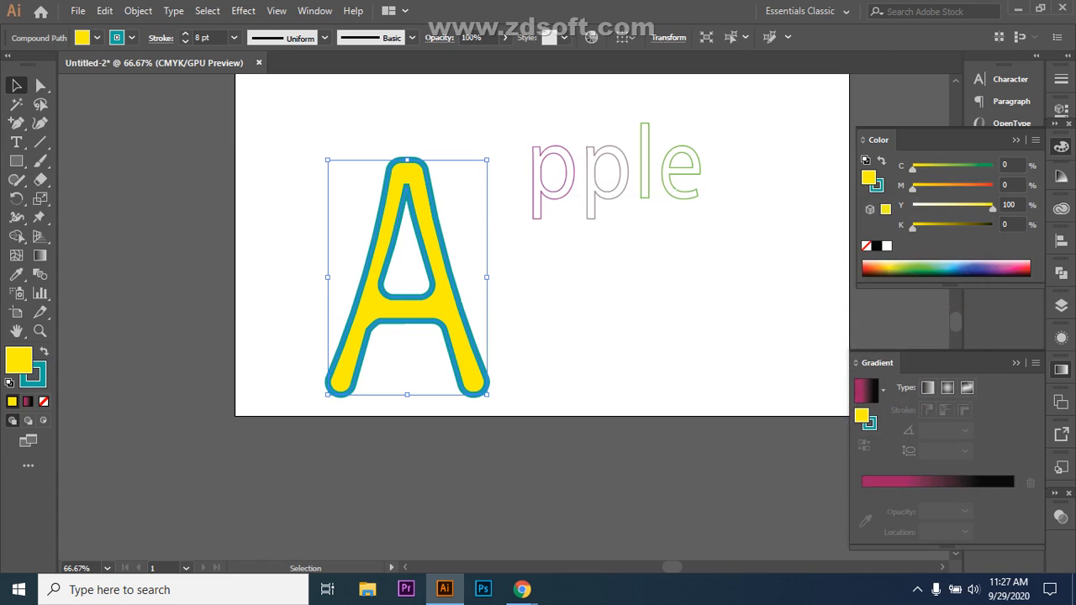
pyautogui.click(927, 386)
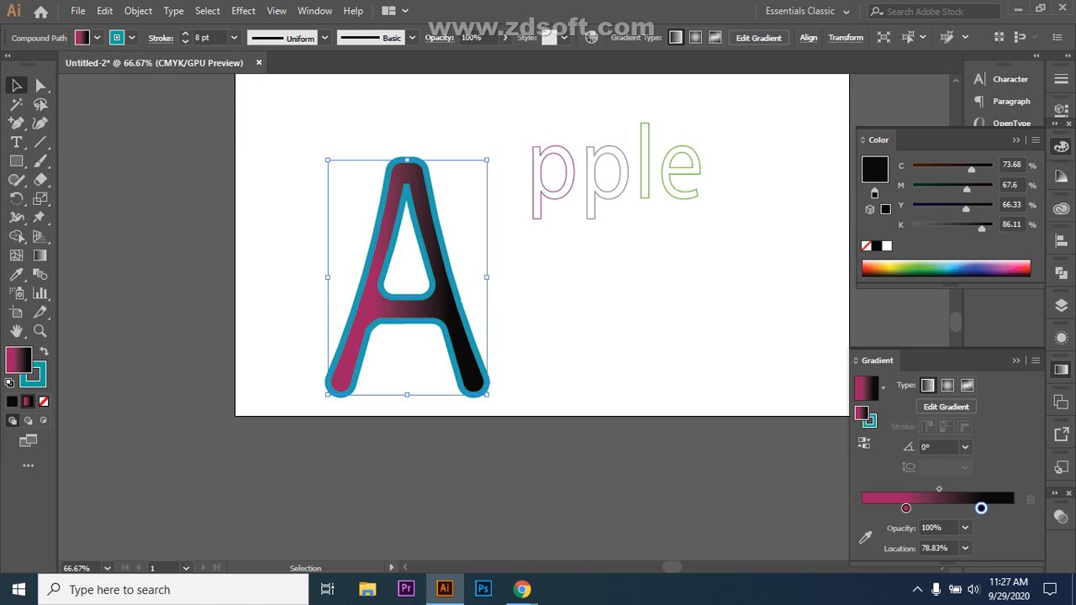
# - Recolour the fill gradient's magenta stop to orange (M=35, Y=85) and its black stop to light grey (K=5)
pyautogui.doubleClick(905, 508)
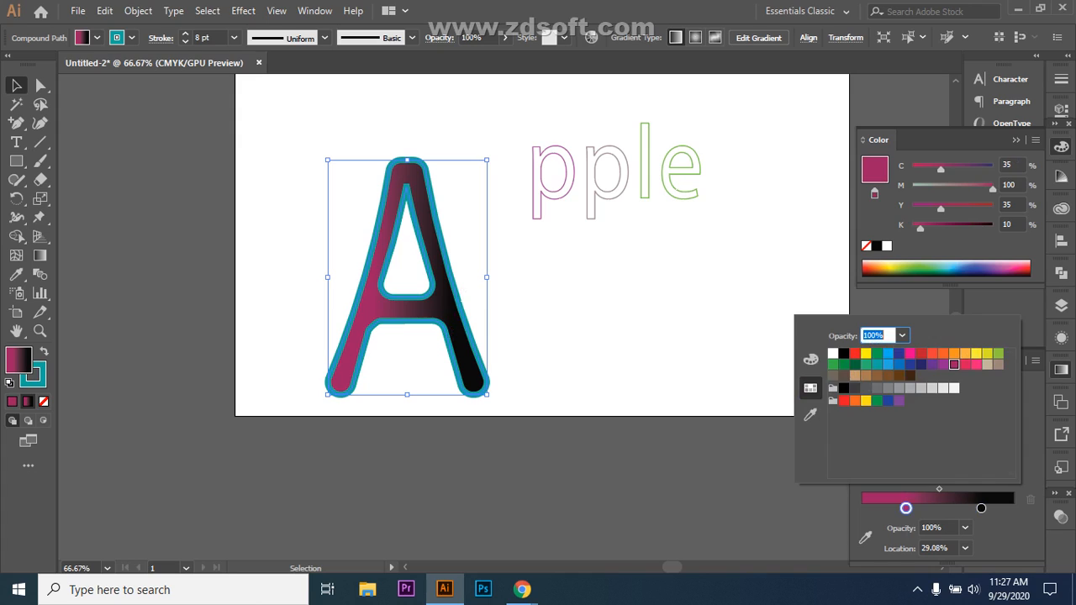
pyautogui.click(965, 353)
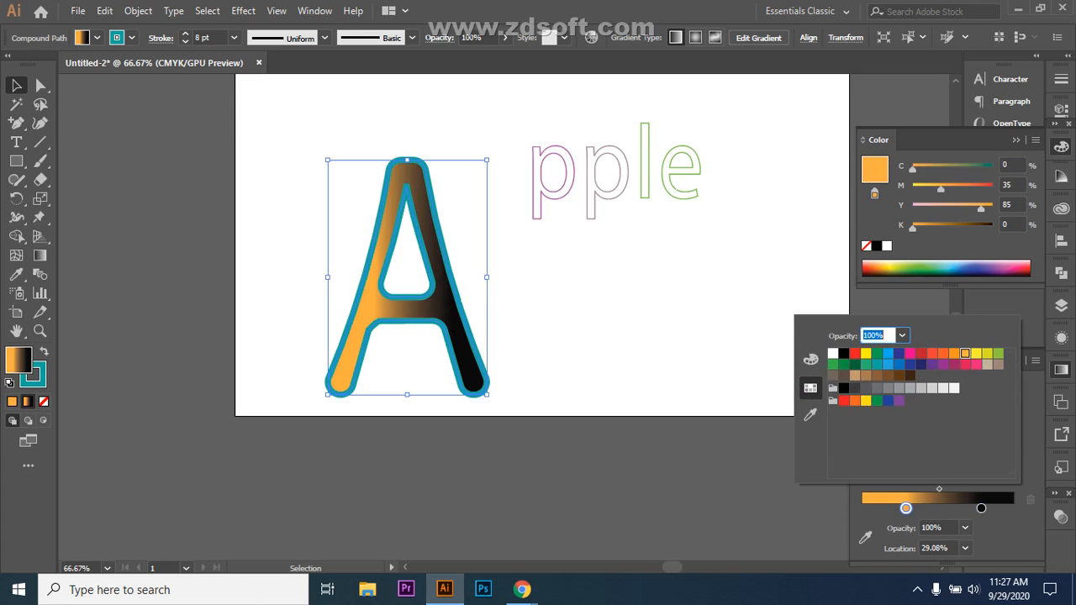
pyautogui.click(981, 508)
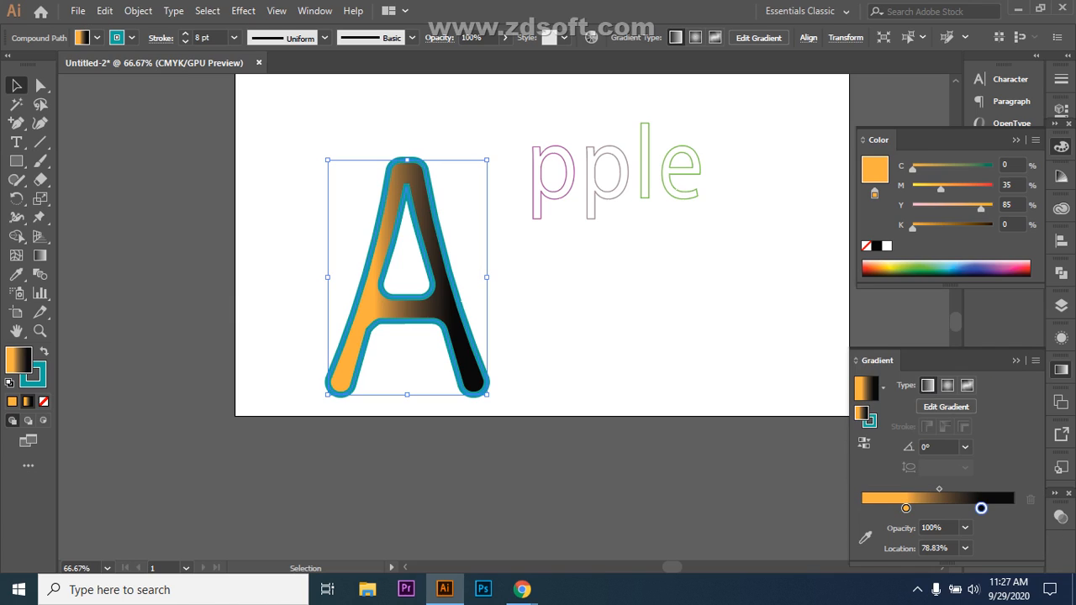
pyautogui.doubleClick(981, 507)
pyautogui.click(953, 387)
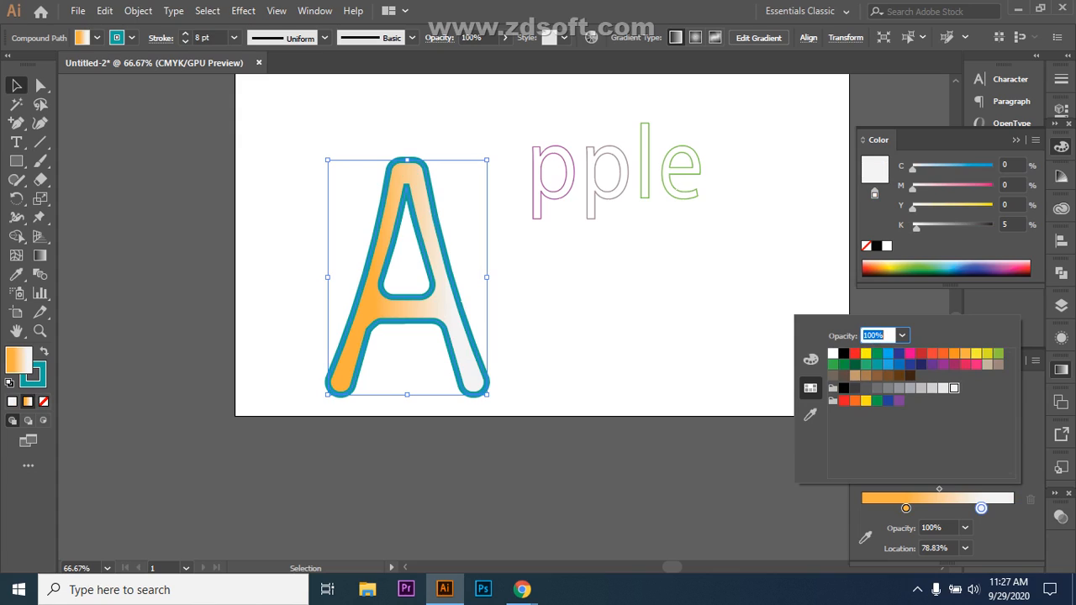
# - Spread the fill gradient's stops apart, moving the orange one outward and the light grey one to about 95.66%
pyautogui.click(905, 507)
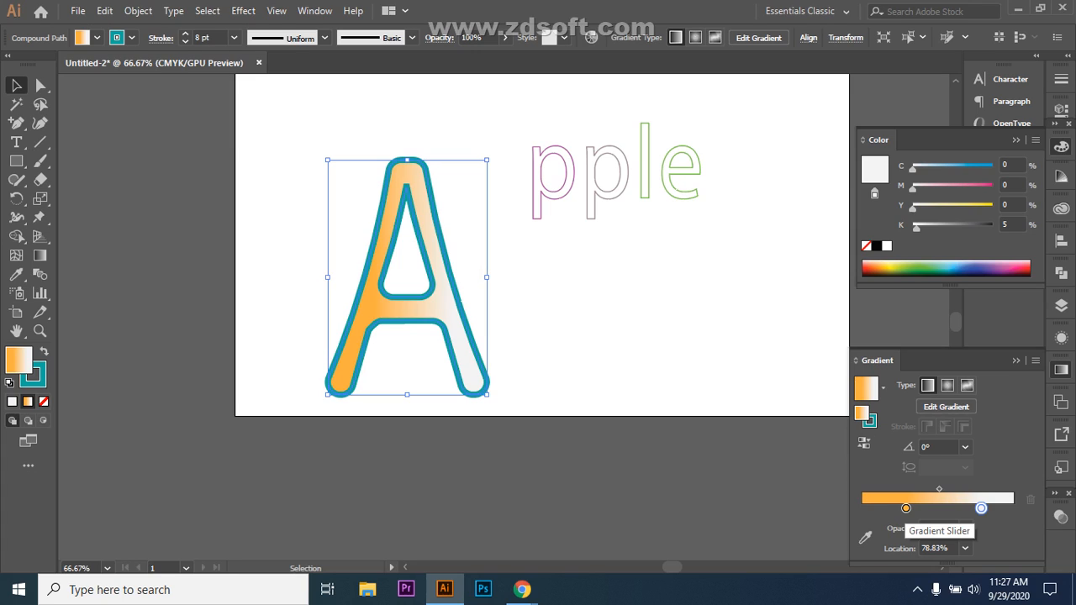
pyautogui.moveTo(905, 507); pyautogui.dragTo(892, 508)
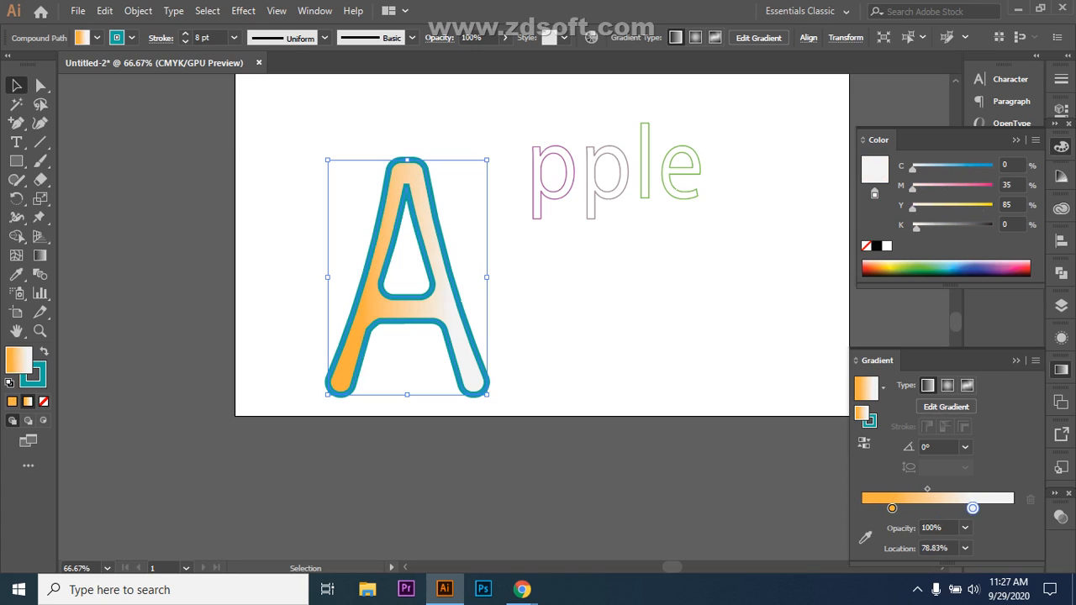
pyautogui.moveTo(972, 507); pyautogui.dragTo(1006, 507)
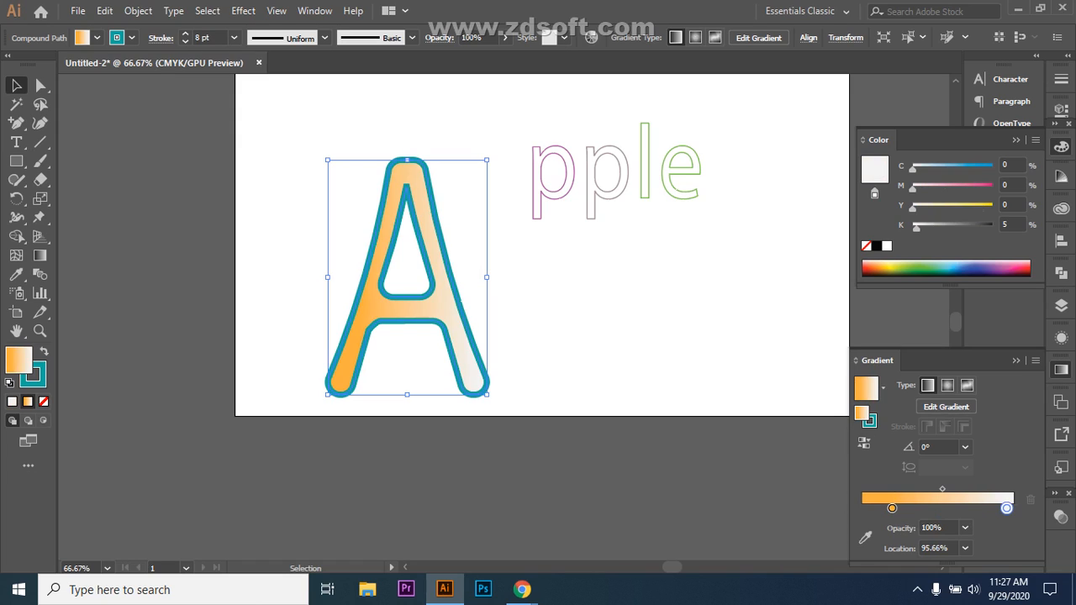
# - Redraw the A's fill gradient diagonally down across the letter, extending well beyond it at about -36.3°, and return to the Selection tool
pyautogui.click(946, 407)
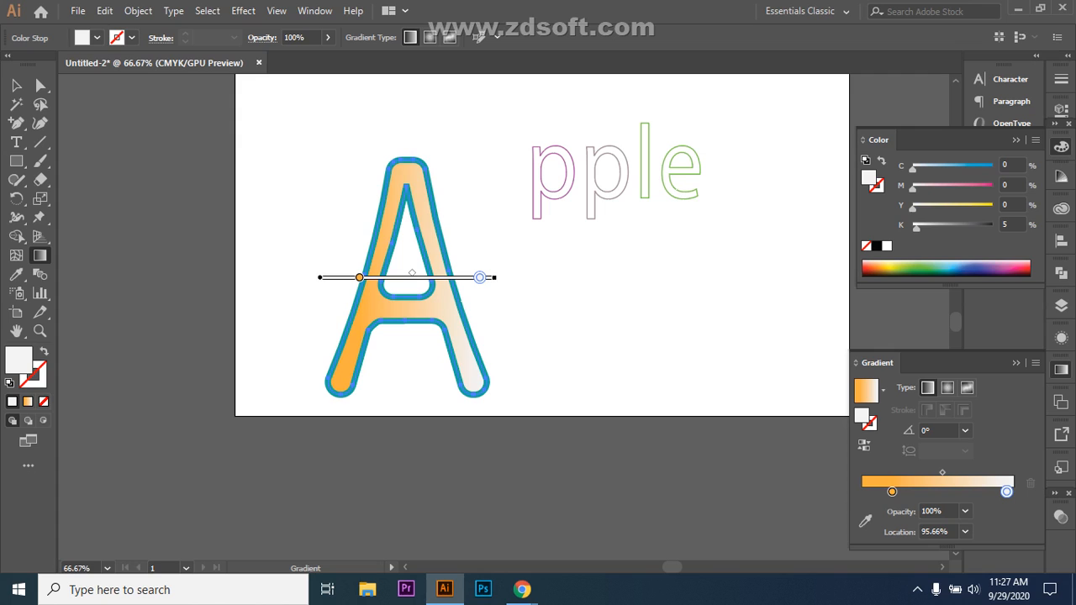
pyautogui.moveTo(329, 162); pyautogui.dragTo(715, 533)
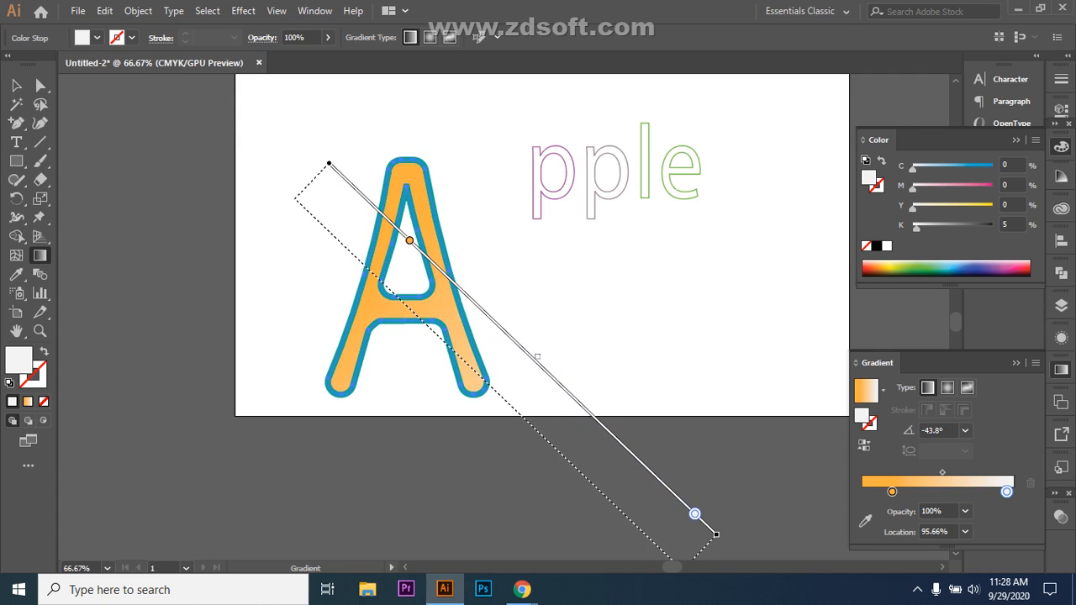
pyautogui.moveTo(144, 93)
pyautogui.mouseDown()
pyautogui.moveTo(668, 463)
pyautogui.moveTo(741, 530)
pyautogui.mouseUp()
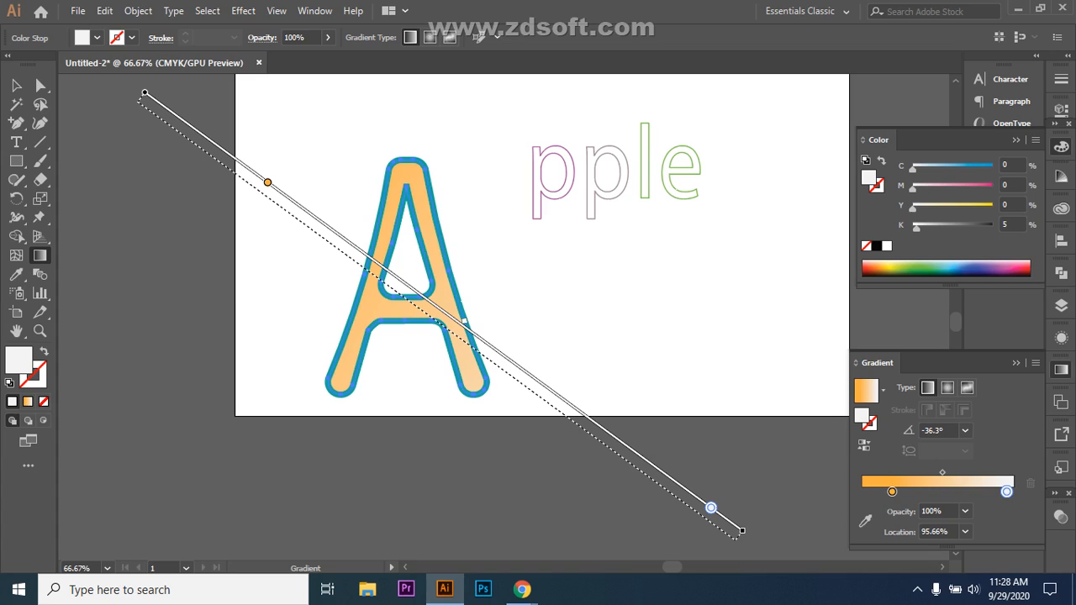
pyautogui.press('v')
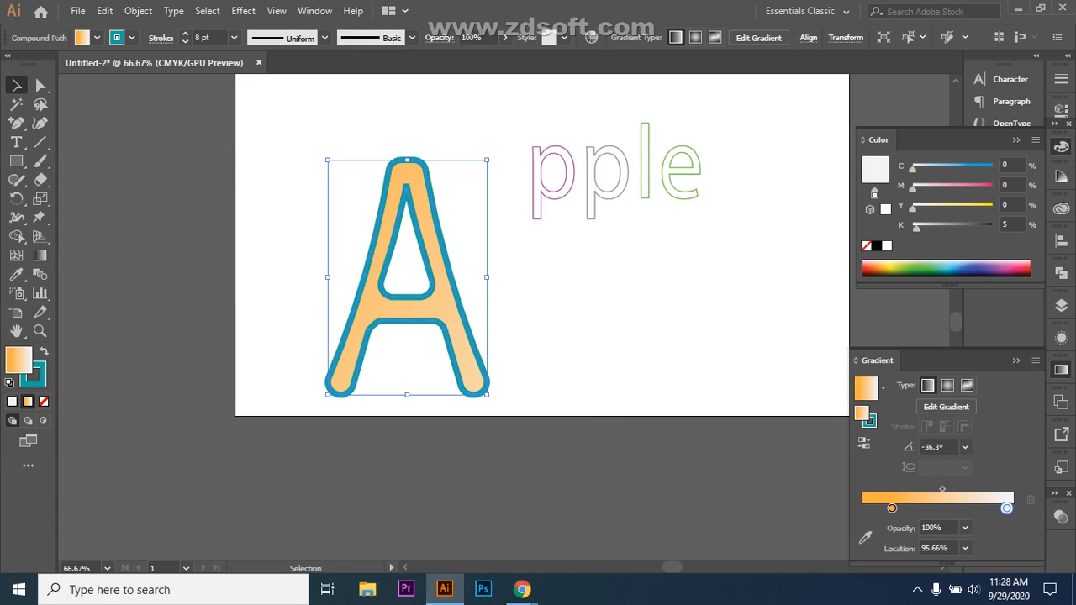
# - Reselect the A, make its stroke the active attribute and apply the orange-to-light-grey linear gradient to it
pyautogui.click(464, 286)
pyautogui.click(454, 287)
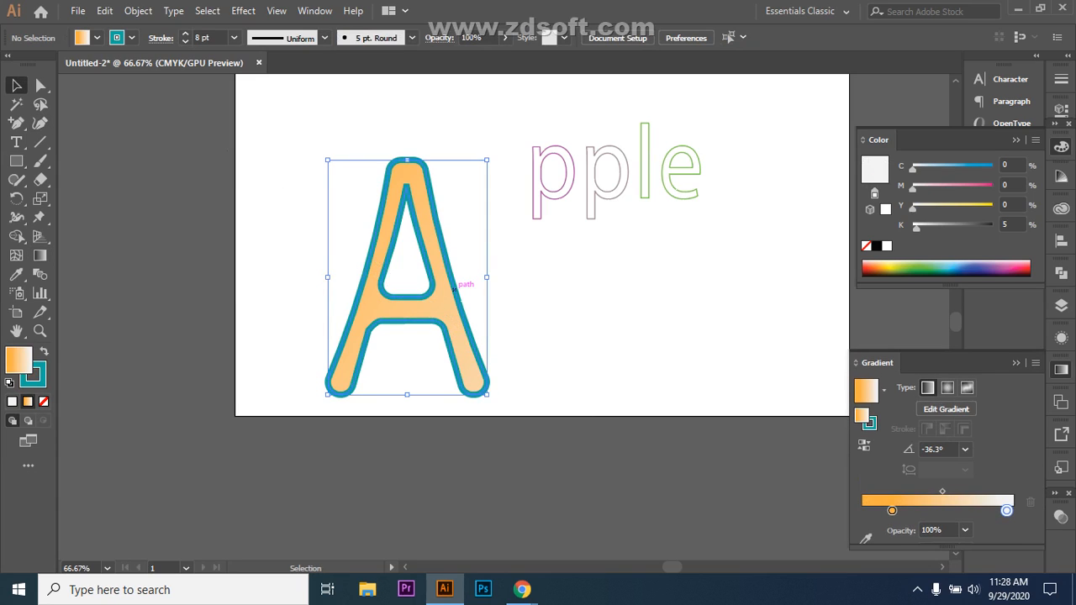
pyautogui.press('x')
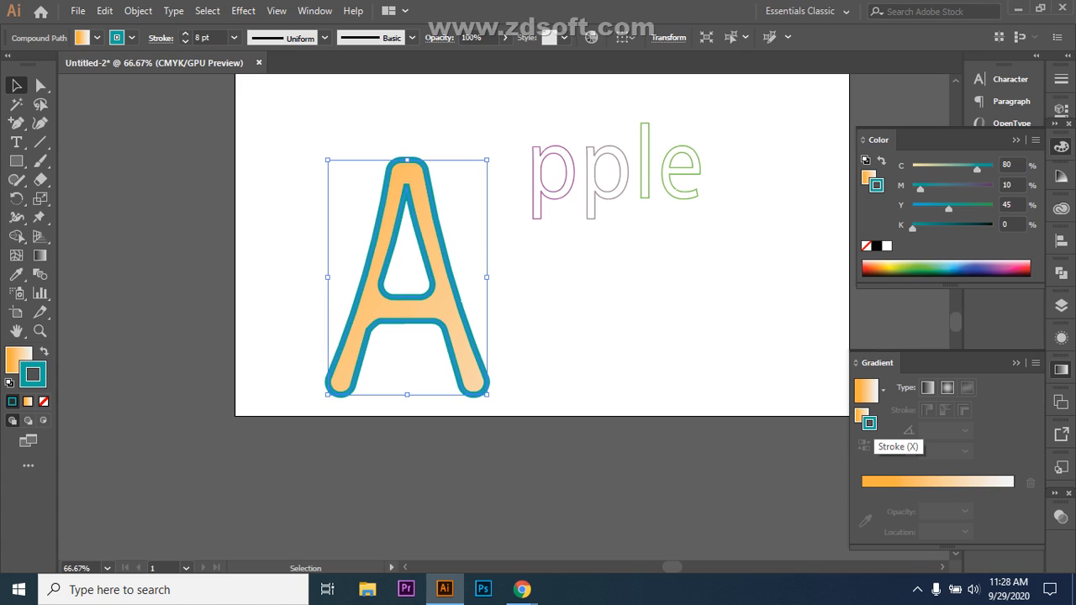
pyautogui.click(923, 482)
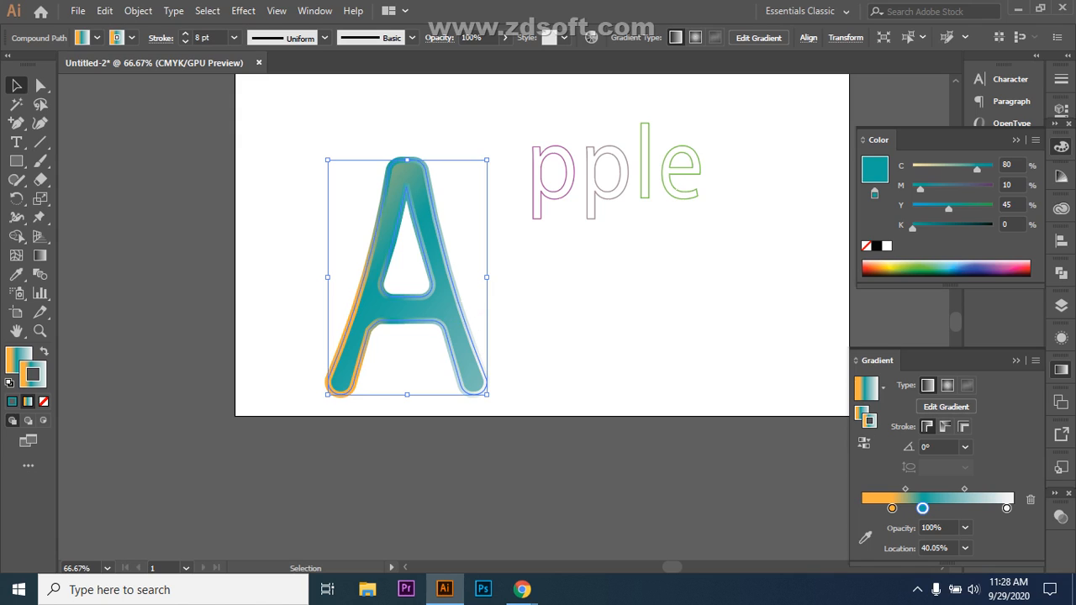
pyautogui.hotkey('ctrl', 'z')
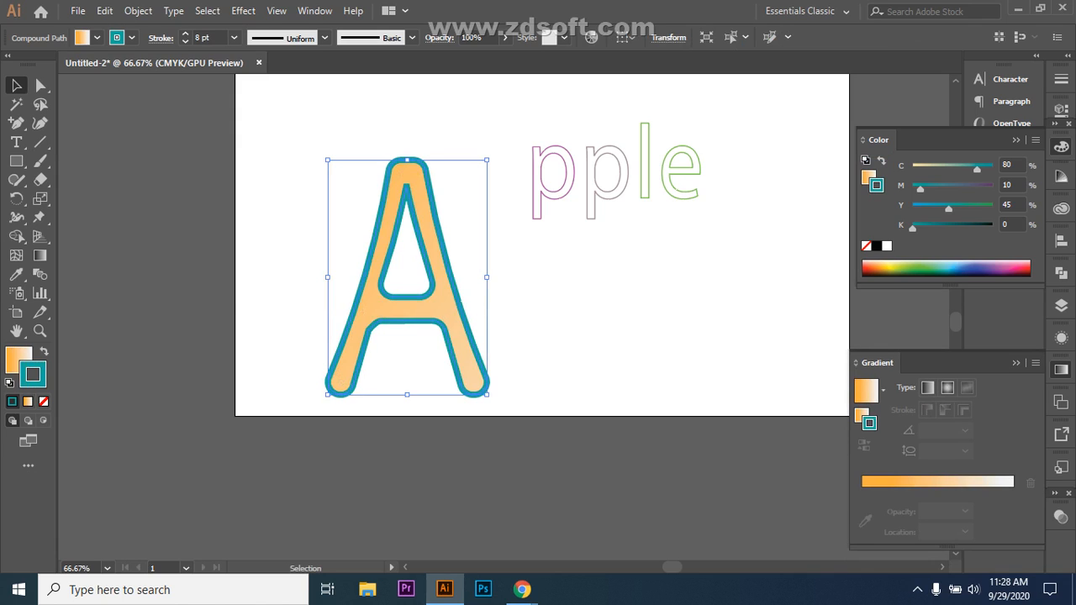
pyautogui.hotkey('ctrl', 'z')
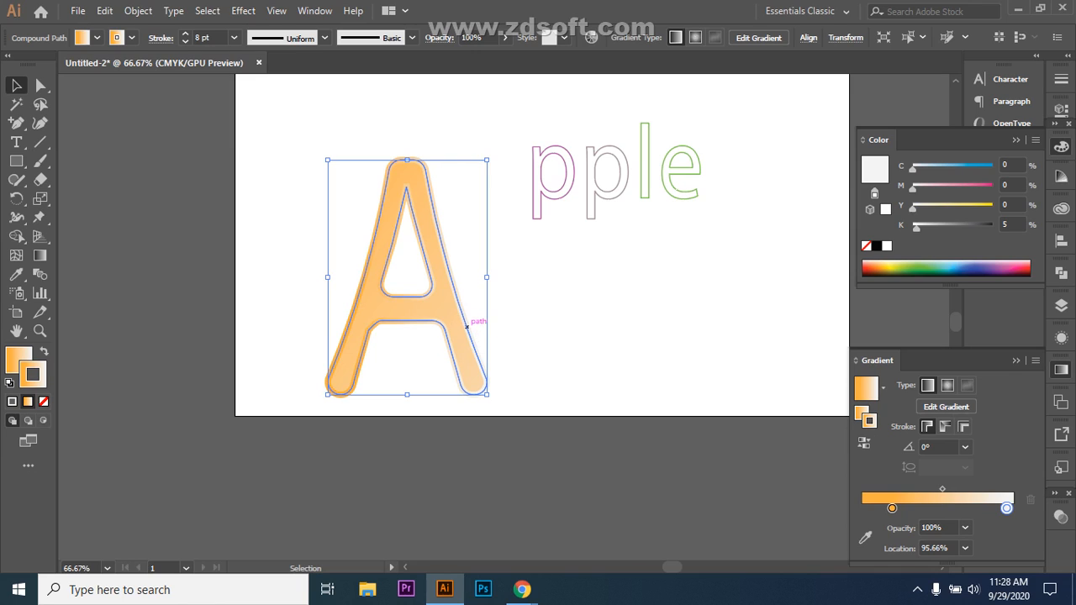
# - Recolour the stroke gradient's orange stop to crimson (C=10, M=100, Y=50) and its light grey stop to dark blue (C=100, M=100)
pyautogui.doubleClick(892, 508)
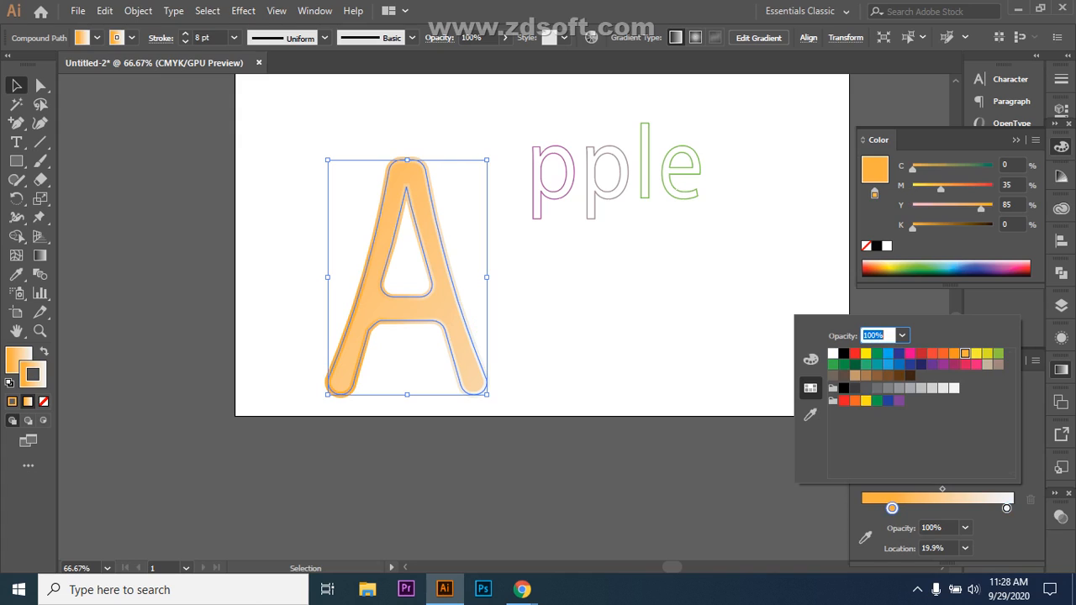
pyautogui.click(964, 365)
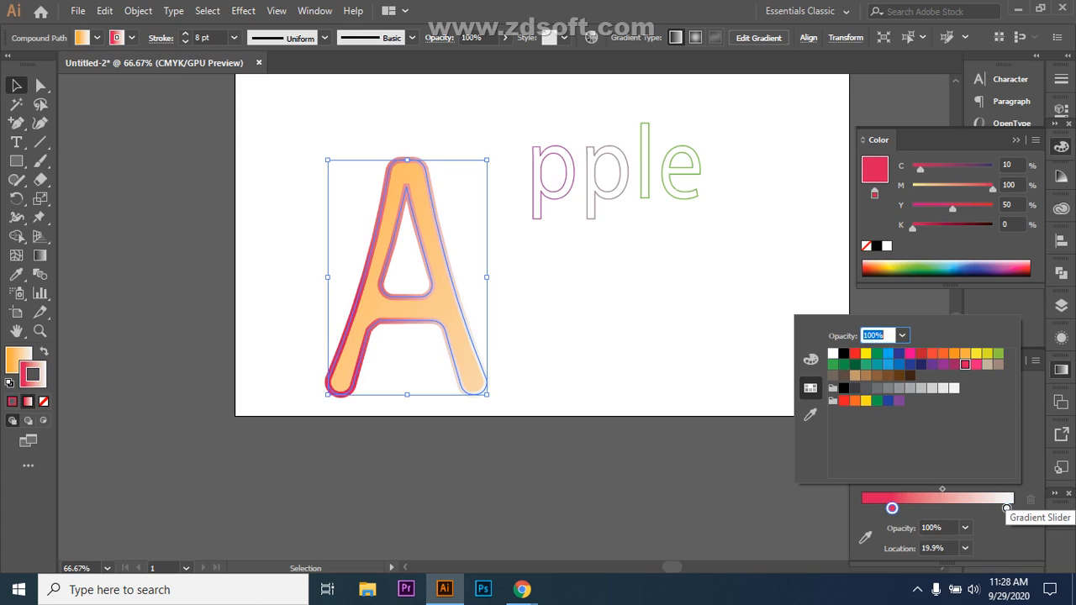
pyautogui.click(1006, 508)
pyautogui.doubleClick(1006, 508)
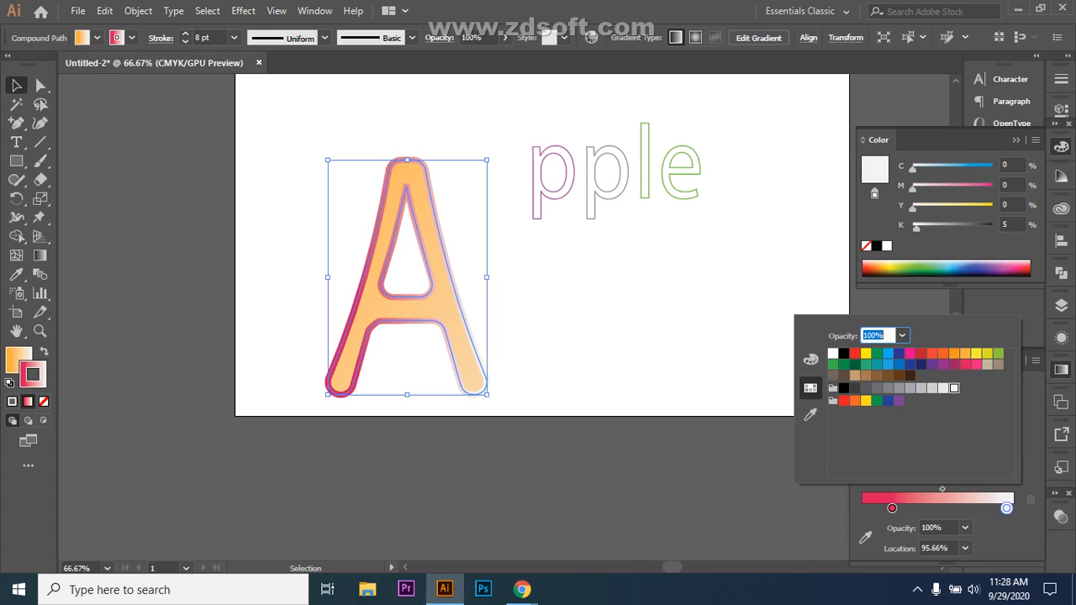
pyautogui.click(899, 354)
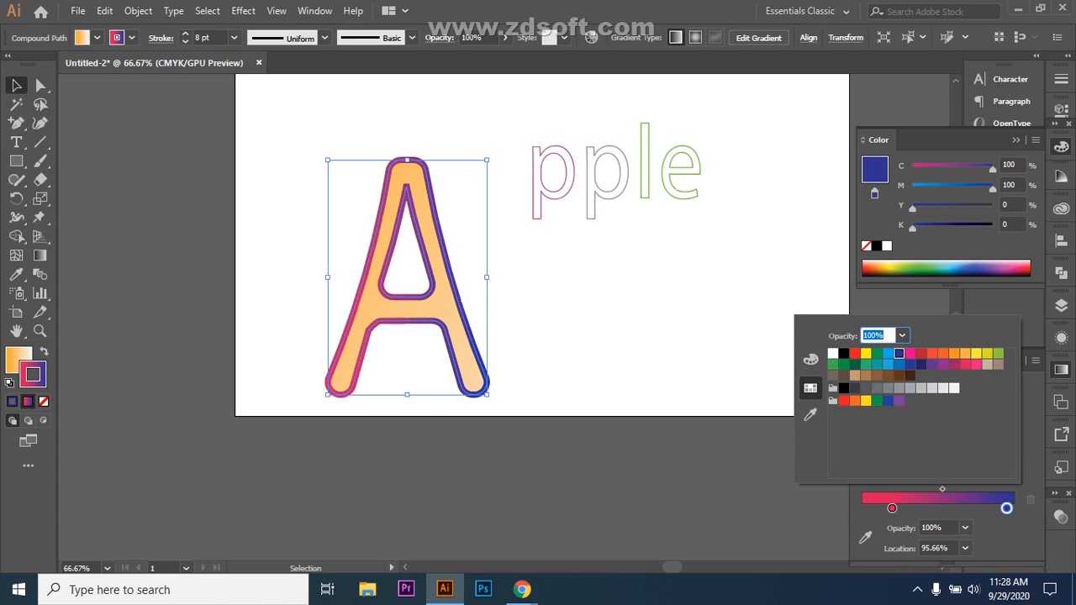
pyautogui.press('Escape')
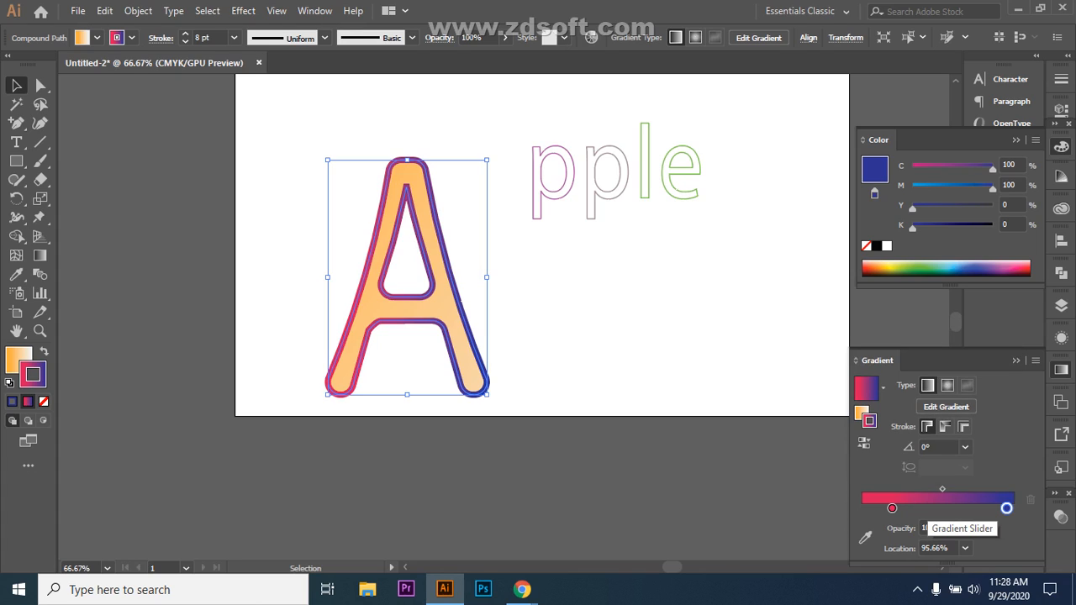
# - Add a middle stop to the stroke gradient, colour it teal-blue (about C=82, M=23, Y=35) and shift it to about 56.89%
pyautogui.click(941, 507)
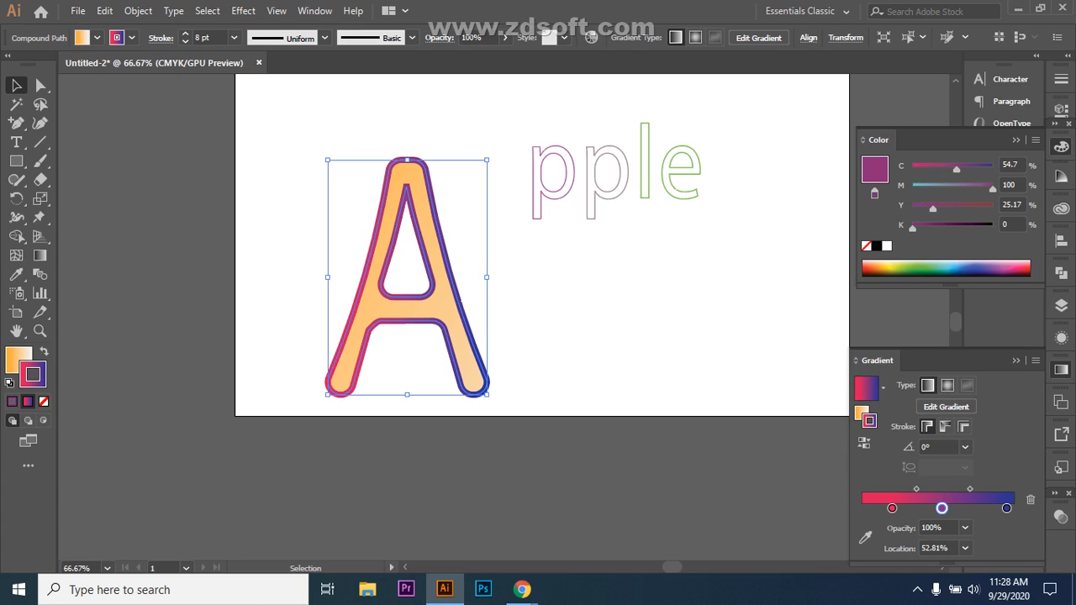
pyautogui.click(947, 268)
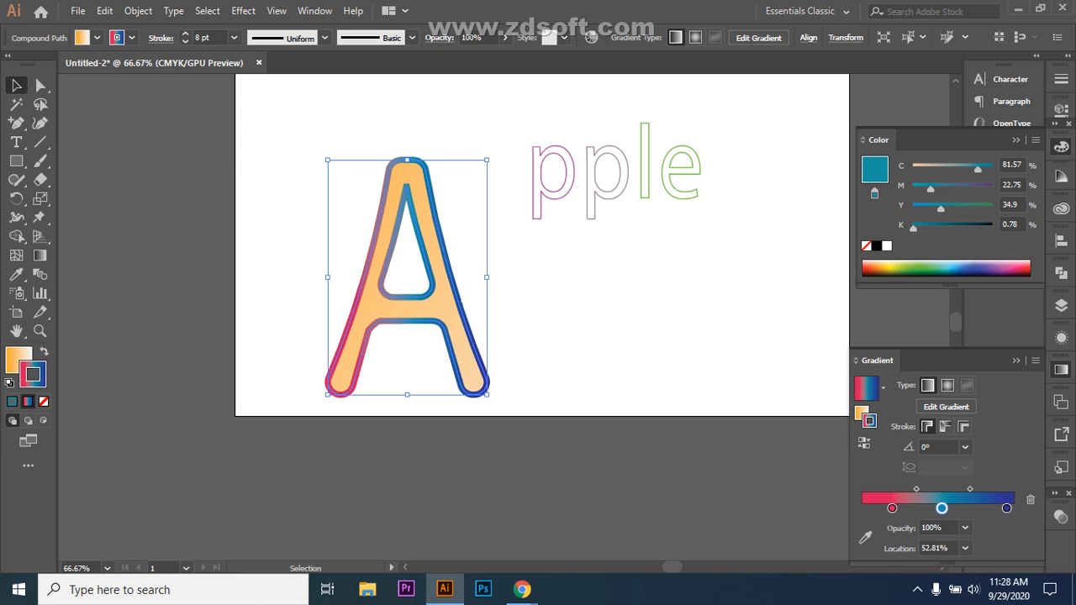
pyautogui.moveTo(941, 508); pyautogui.dragTo(948, 508)
pyautogui.click(872, 508)
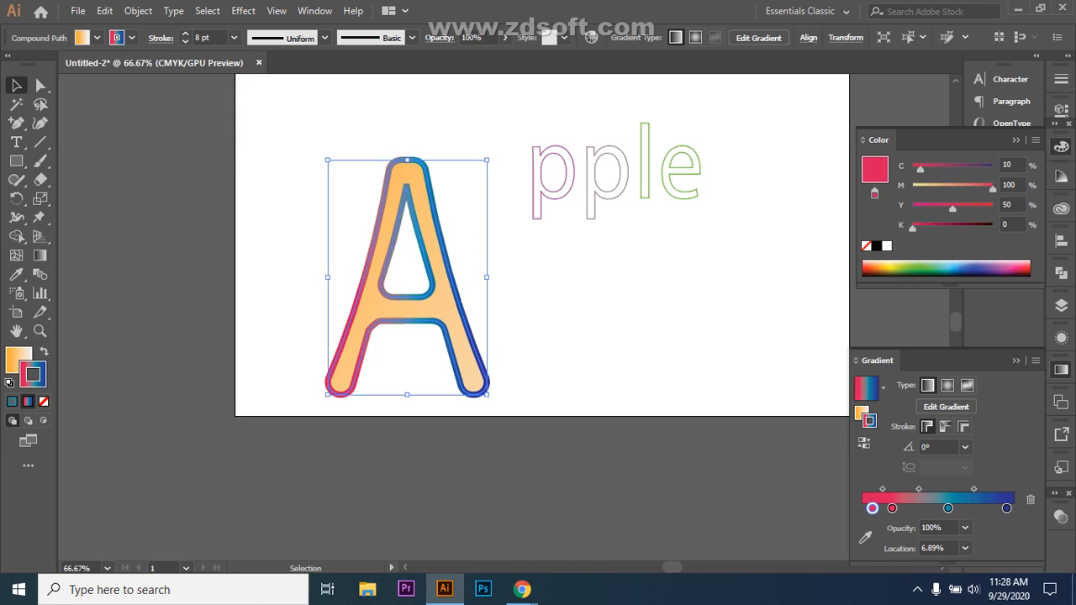
pyautogui.hotkey('ctrl', 'z')
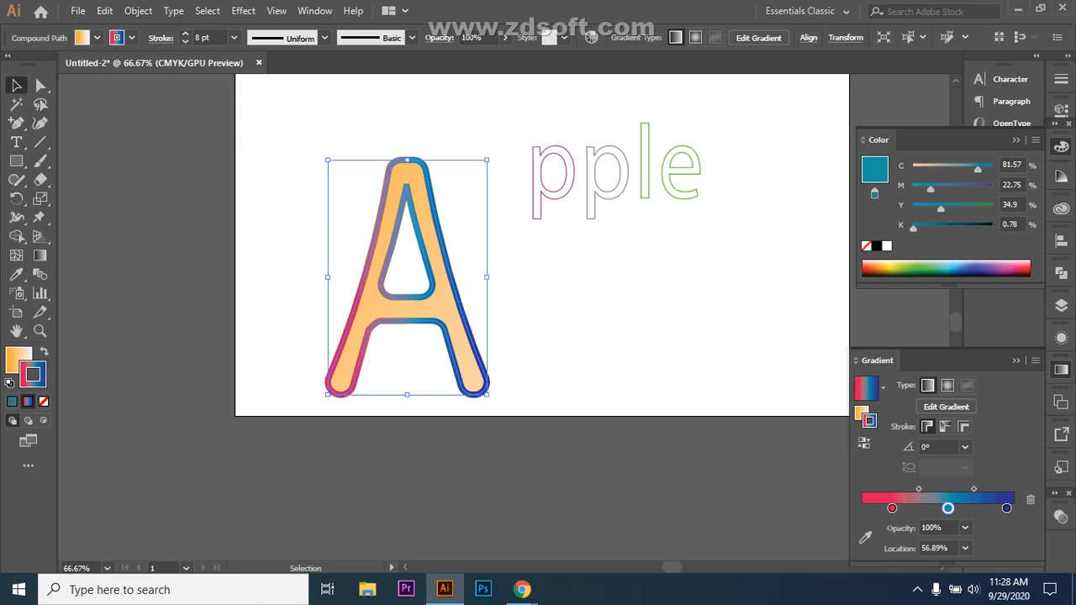
# - Reposition the stroke gradient's stops: crimson at about 10.2%, teal-blue at about 42.6% and dark blue at about 77.81%
pyautogui.moveTo(891, 508); pyautogui.dragTo(877, 508)
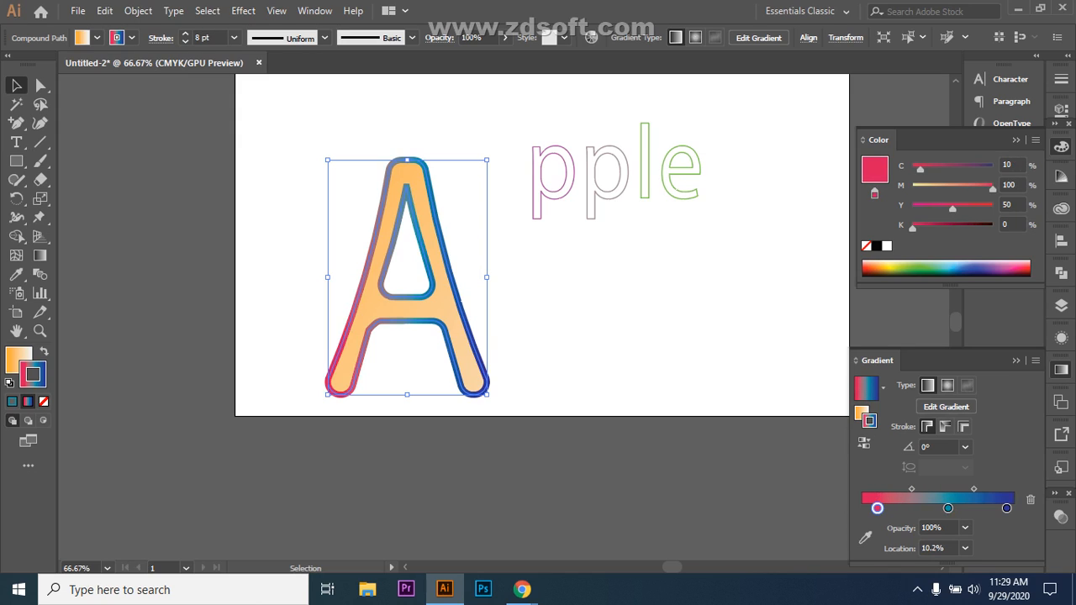
pyautogui.moveTo(947, 508); pyautogui.dragTo(927, 508)
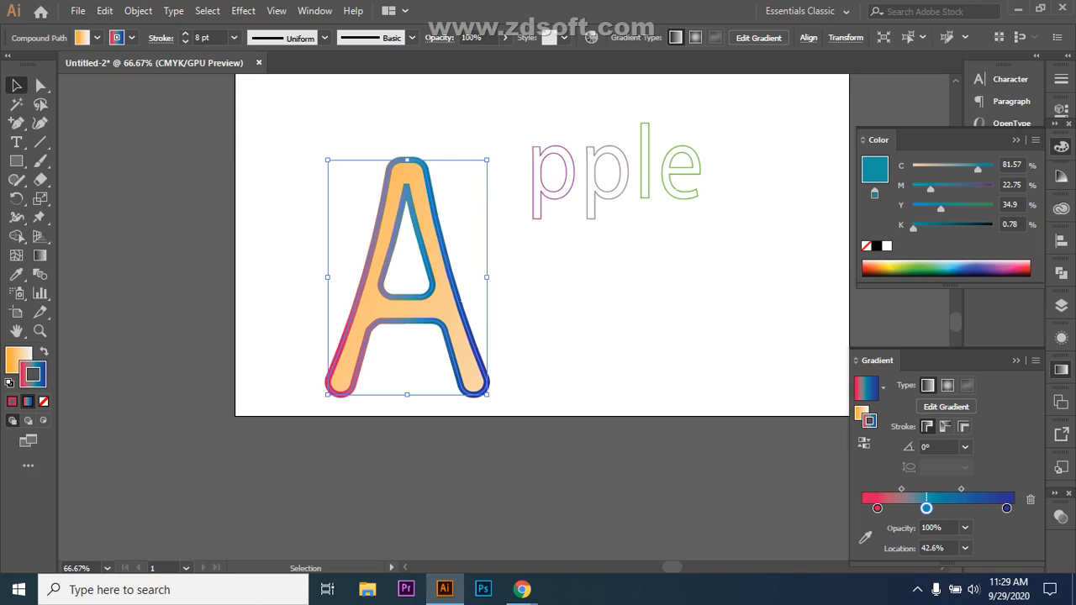
pyautogui.moveTo(1006, 508); pyautogui.dragTo(979, 507)
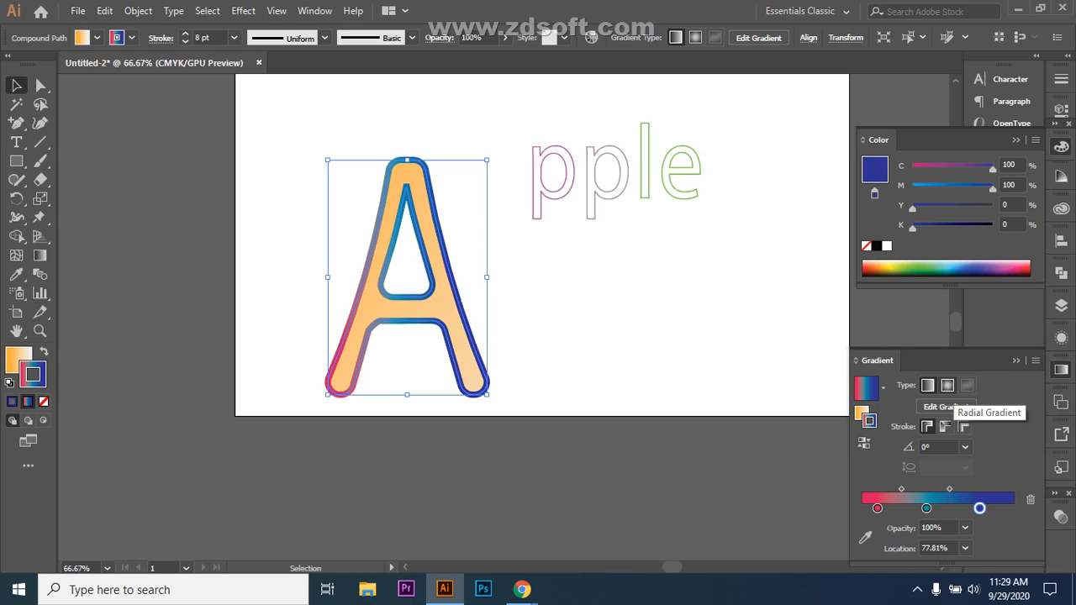
# - Try a radial gradient on the letter A's stroke and switch it back to linear
pyautogui.click(947, 385)
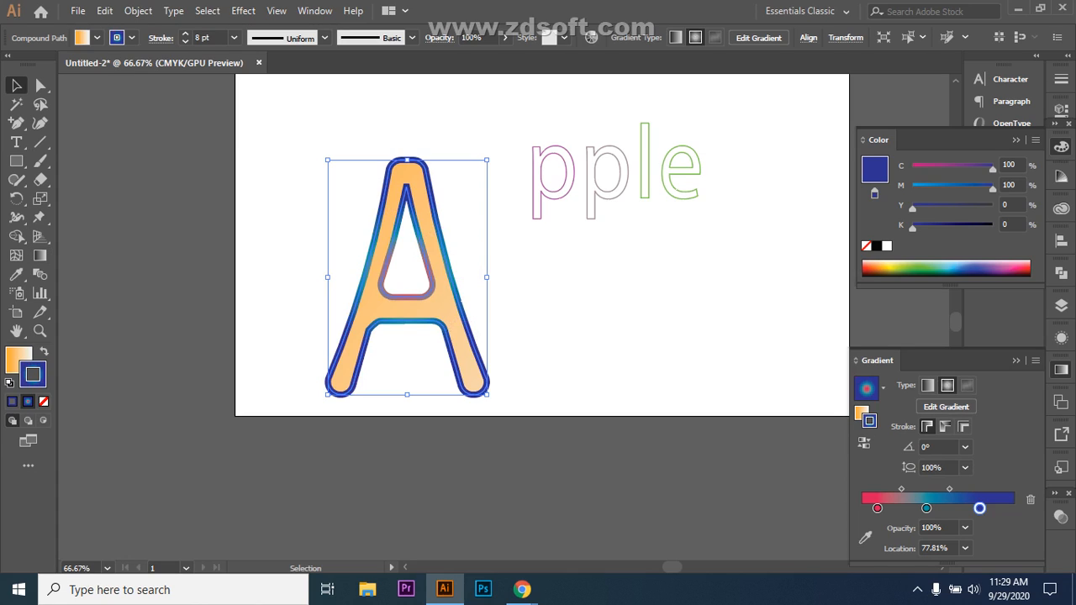
pyautogui.press('g')
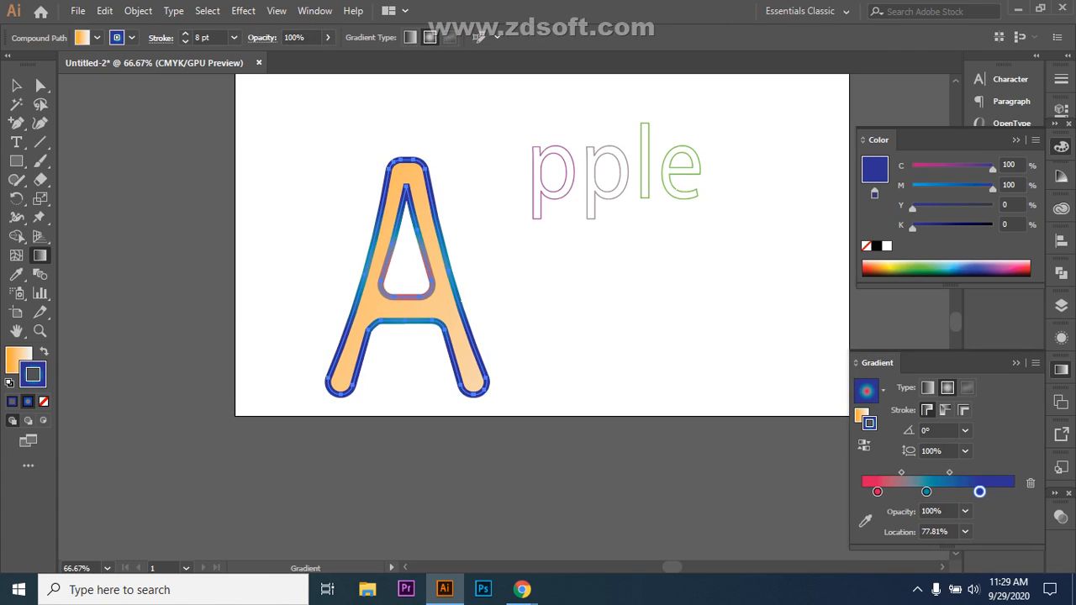
pyautogui.click(928, 388)
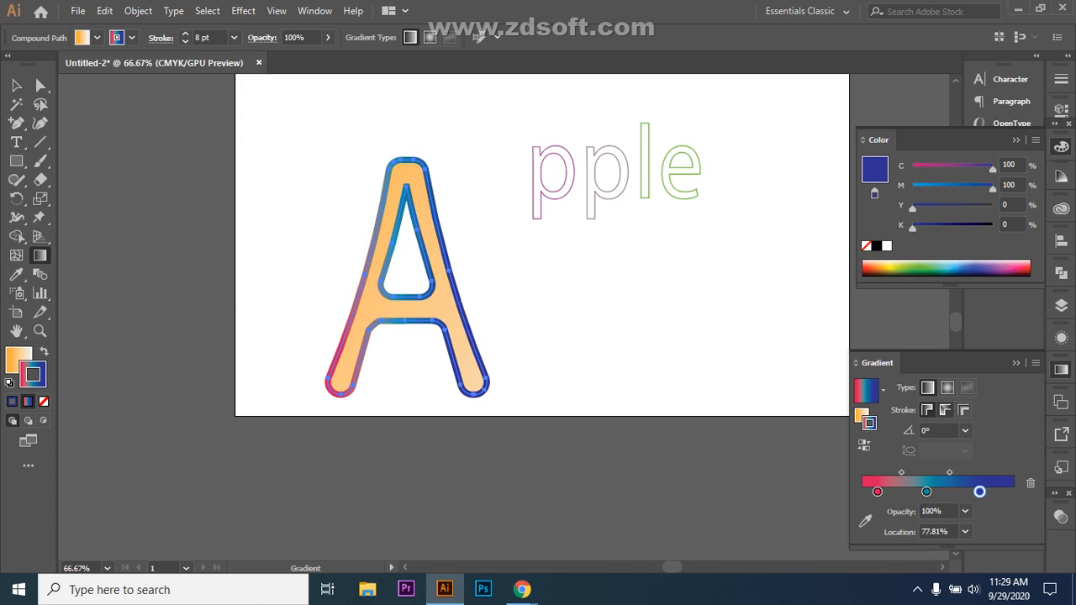
# - Try the letter A's stroke gradient along the stroke, settle on applying it across the stroke, and deselect the letter
pyautogui.click(945, 411)
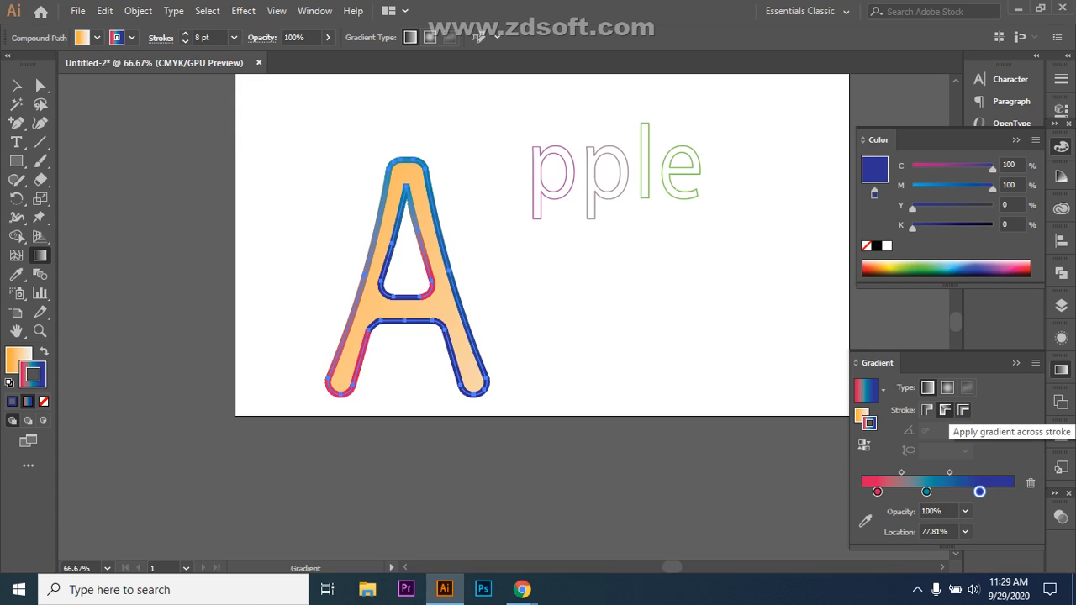
pyautogui.click(963, 411)
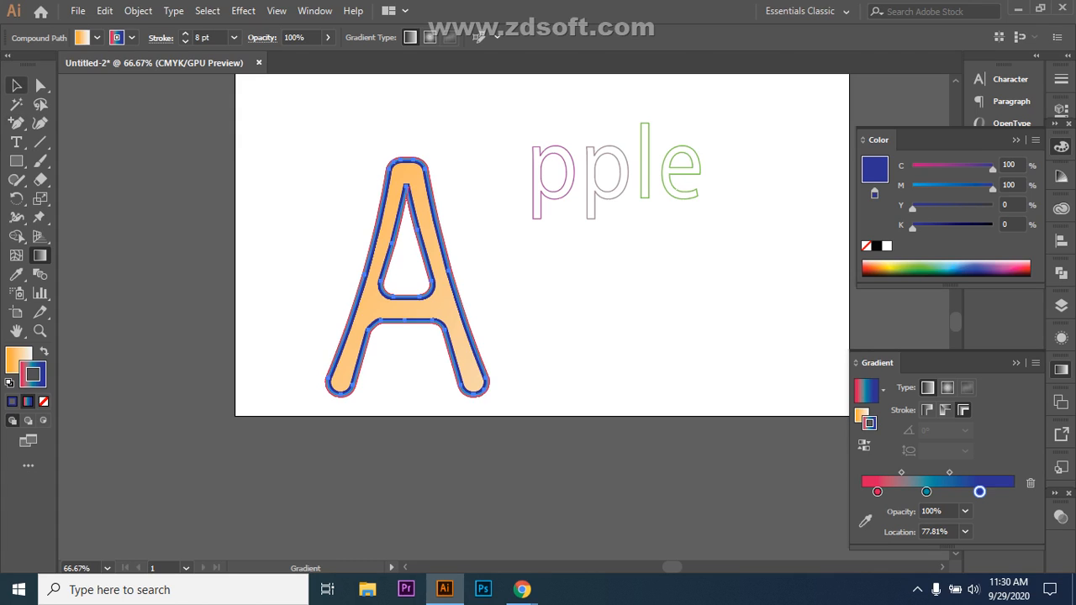
pyautogui.click(16, 85)
pyautogui.hotkey('ctrl', 'shift', 'a')
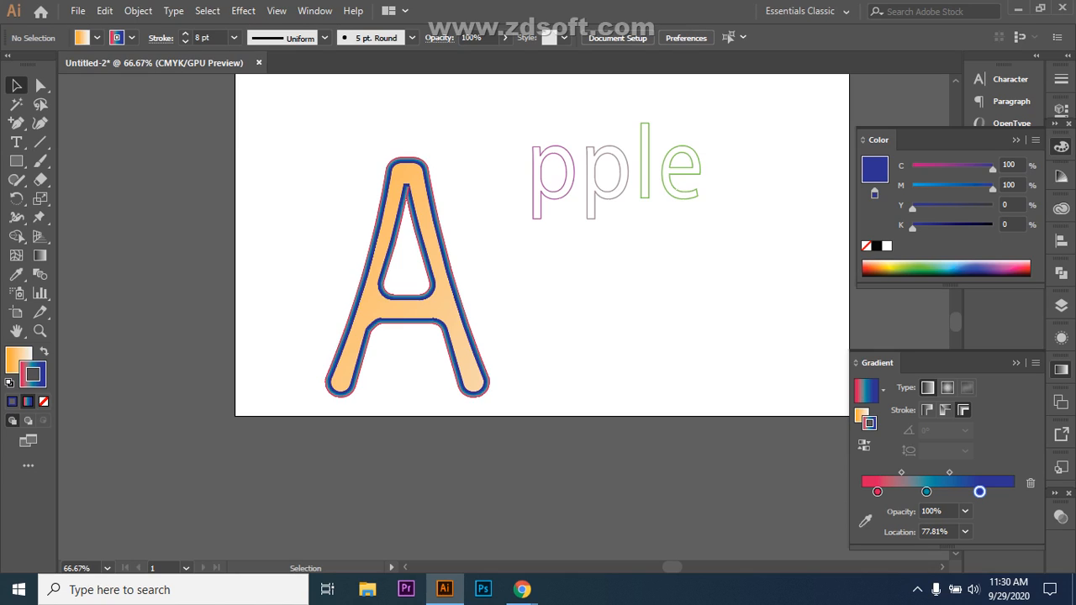
# - Delete all the outlined letters of "Apple" from the artboard
pyautogui.moveTo(303, 117); pyautogui.dragTo(629, 365)
pyautogui.press('Delete')
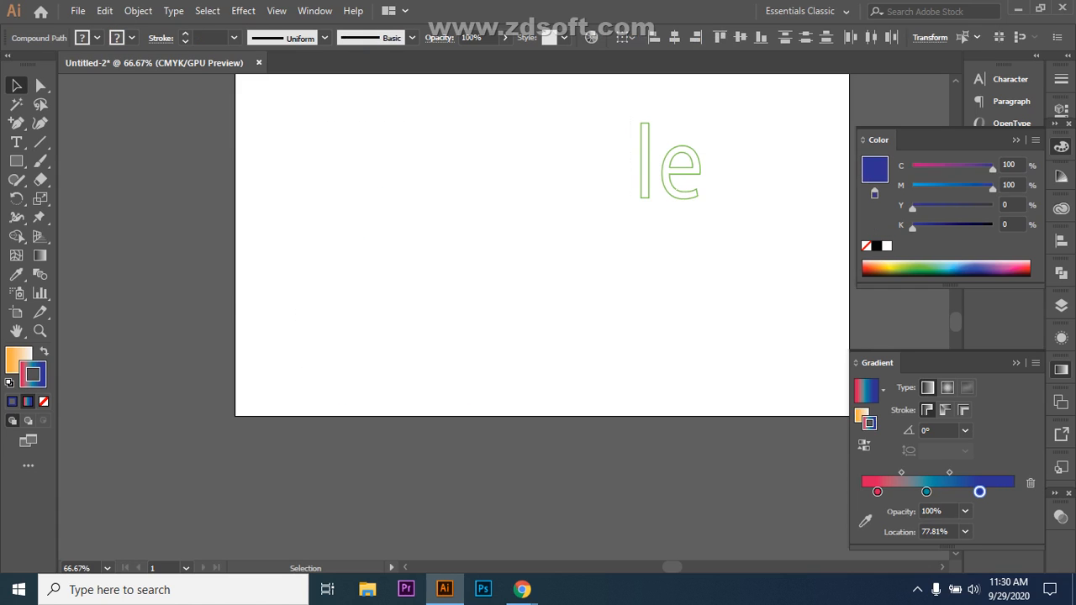
pyautogui.moveTo(505, 120); pyautogui.dragTo(821, 232)
pyautogui.press('Delete')
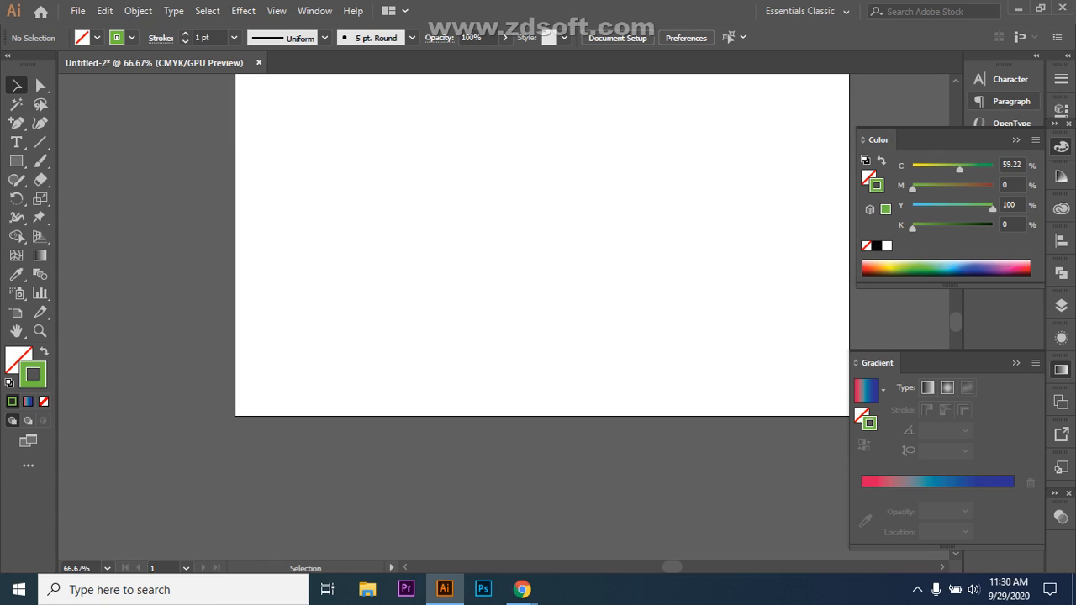
# - Draw a rectangle with no fill and a 1 pt green stroke on the left half of the empty artboard
pyautogui.press('t')
pyautogui.press('m')
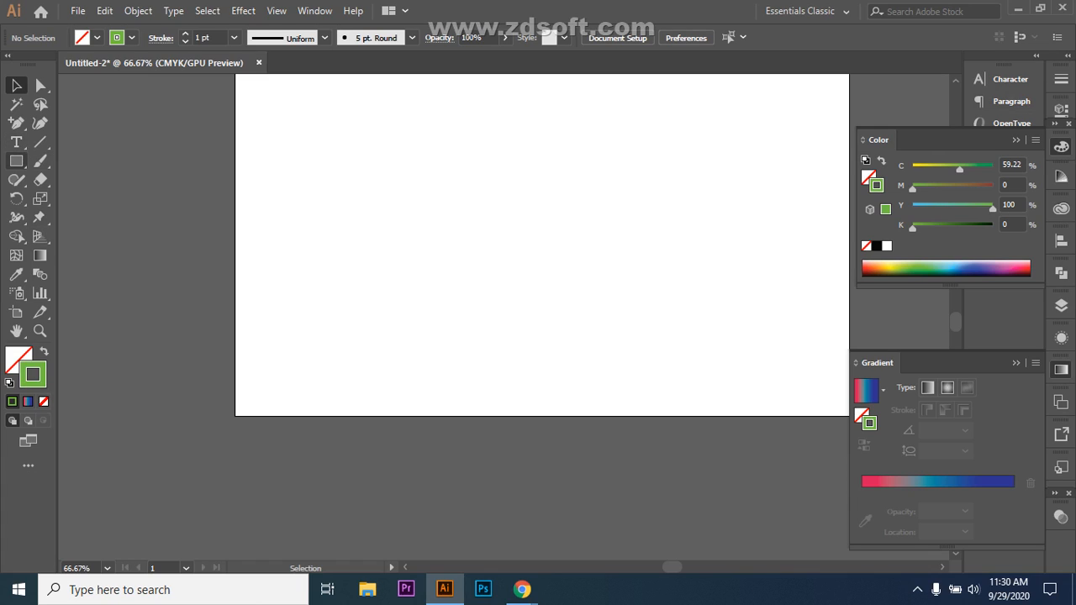
pyautogui.moveTo(344, 178); pyautogui.dragTo(476, 278)
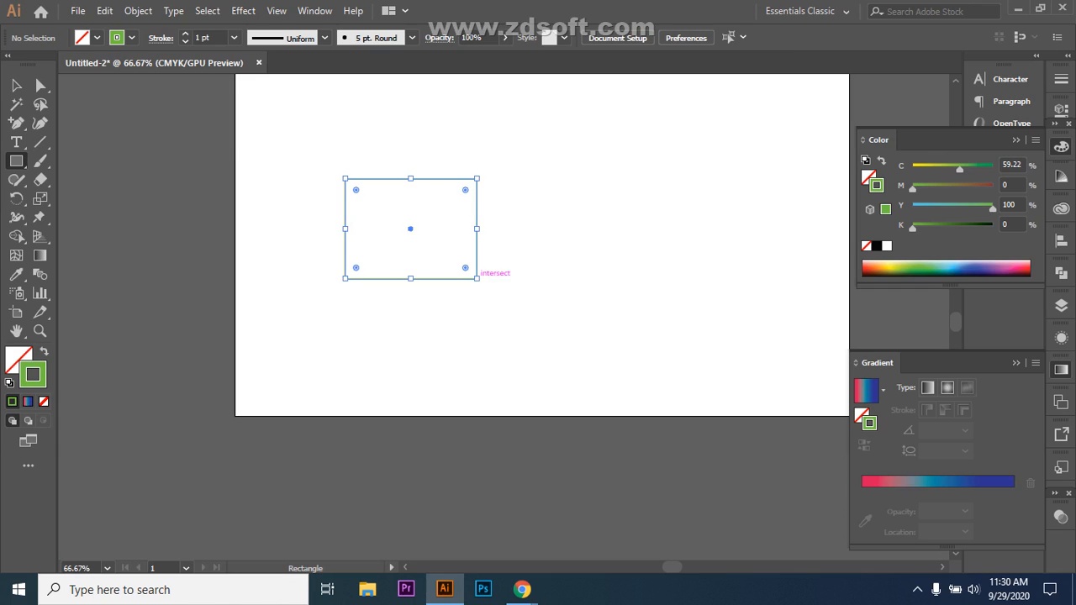
pyautogui.press('v')
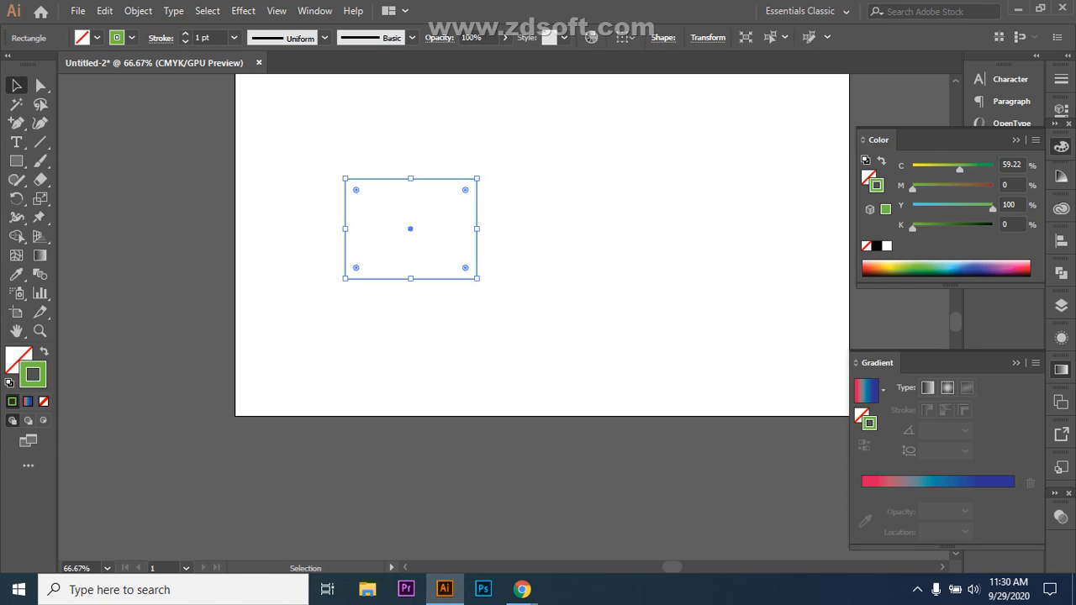
# - Try copying the rectangle twice in a row to its right and repeating the last copy once
pyautogui.moveTo(477, 239); pyautogui.dragTo(620, 240)
pyautogui.hotkey('ctrl', 'shift', 'a')
pyautogui.click(619, 247)
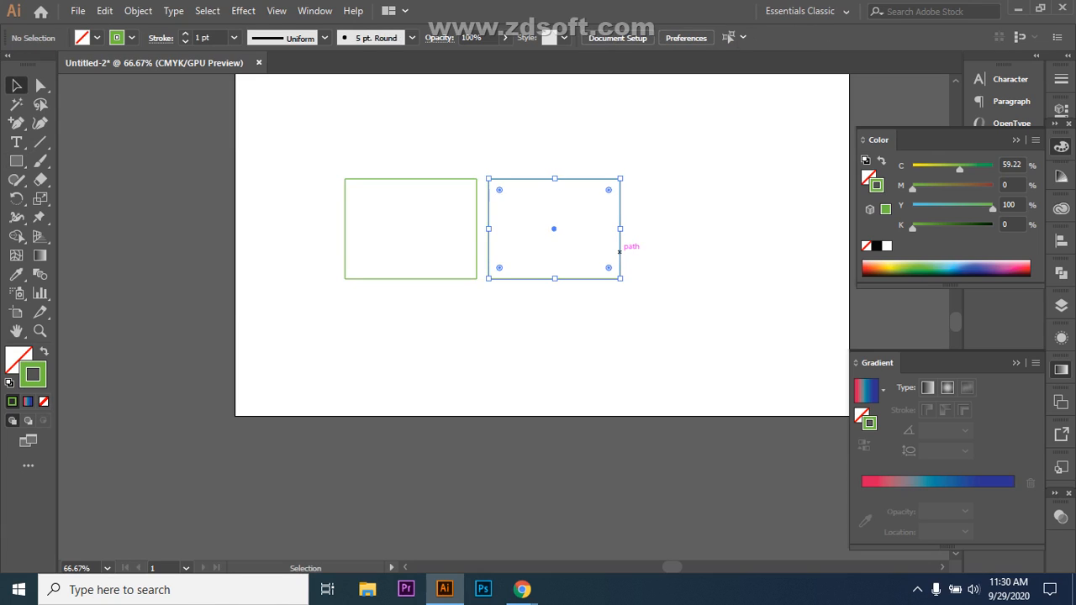
pyautogui.moveTo(620, 246); pyautogui.dragTo(781, 244)
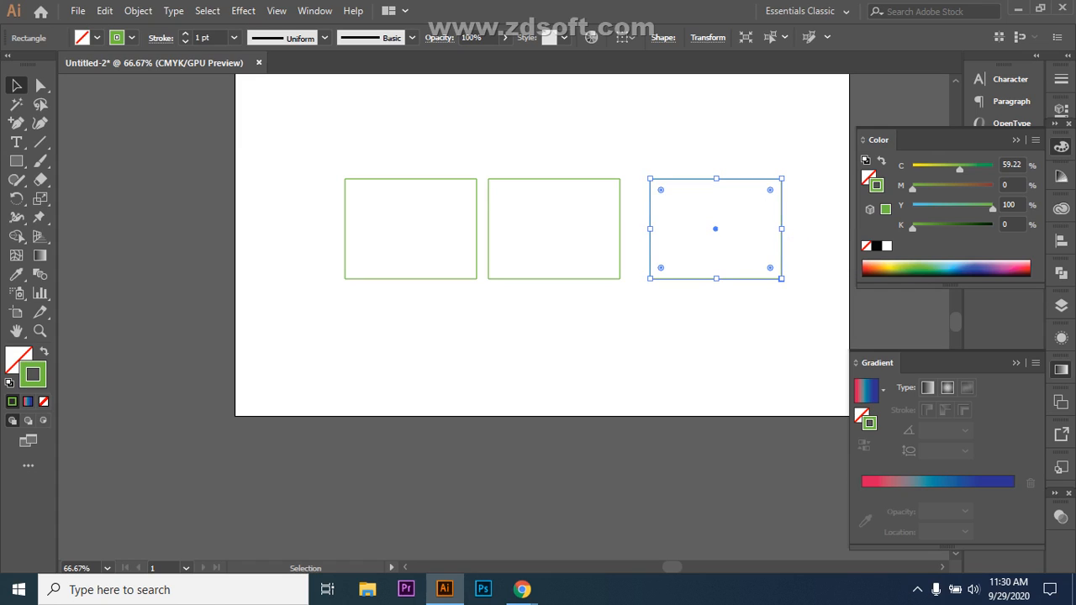
pyautogui.hotkey('ctrl', 'd')
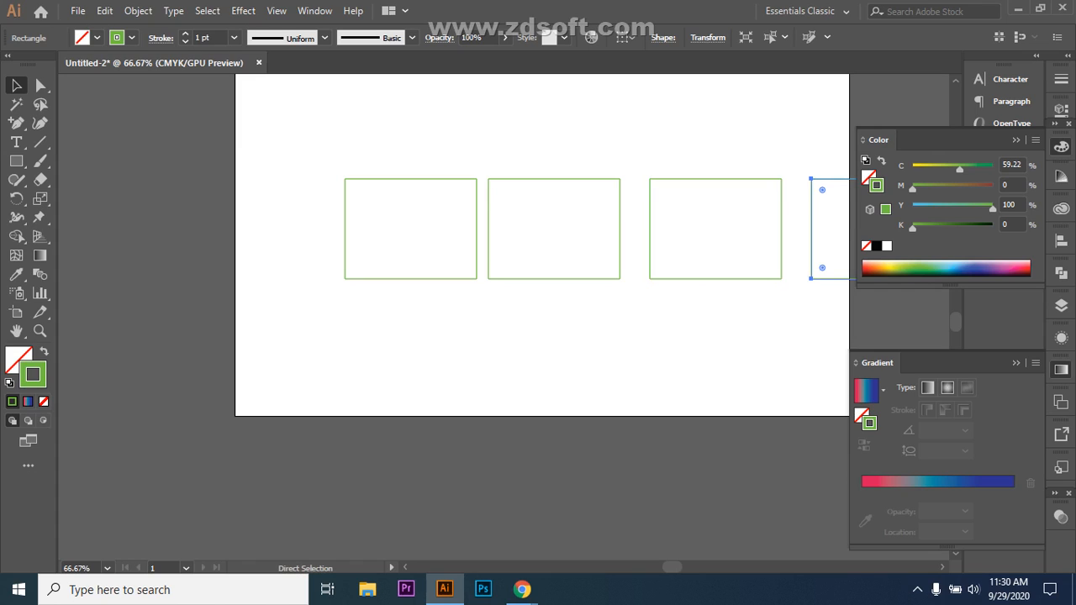
# - Undo the three rectangle copies so only the original rectangle is left
pyautogui.hotkey('ctrl', 'shift', 'a')
pyautogui.hotkey('ctrl', 'z')
pyautogui.hotkey('ctrl', 'z')
pyautogui.hotkey('ctrl', 'z')
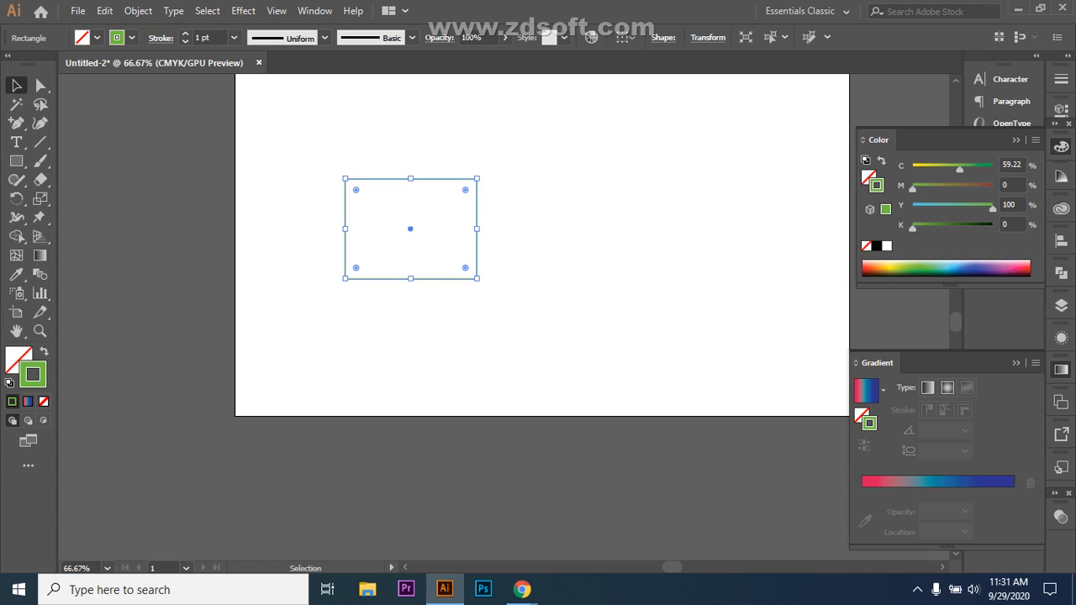
# - Shrink the rectangle to less than half its size and move it near the artboard's left edge
pyautogui.moveTo(344, 178); pyautogui.dragTo(418, 233)
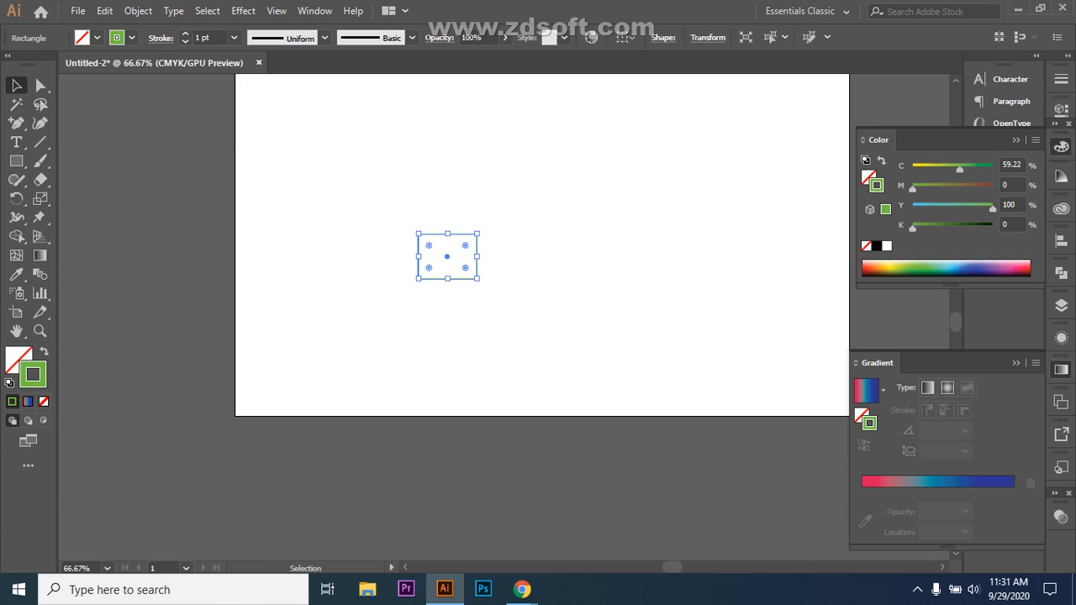
pyautogui.moveTo(438, 233); pyautogui.dragTo(301, 227)
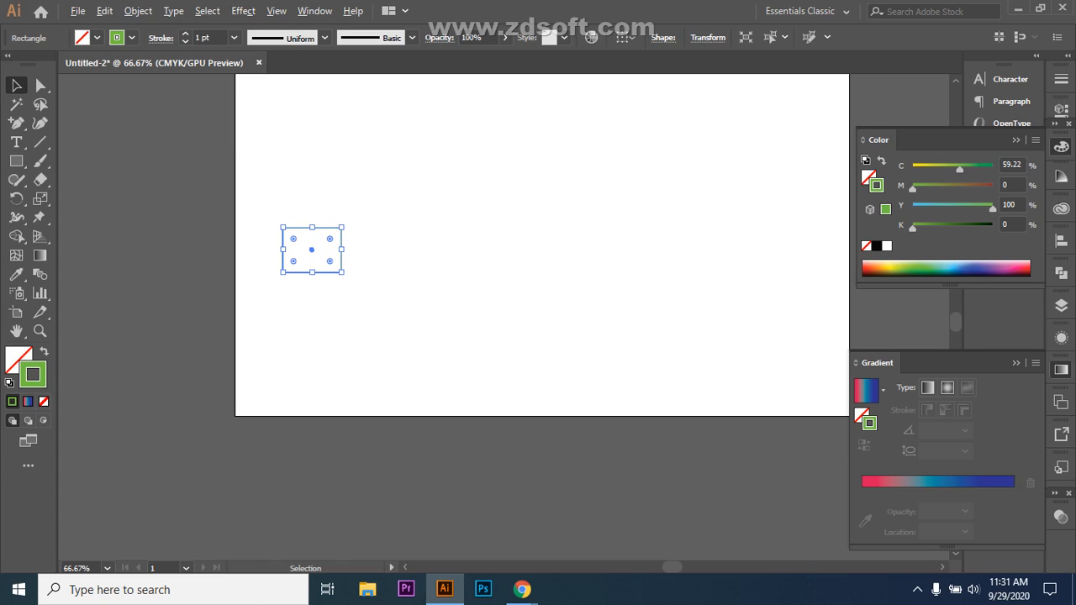
pyautogui.click(378, 310)
# - Copy the small rectangle directly to its right, level with the original and with a narrow gap between them
pyautogui.click(337, 272)
pyautogui.moveTo(320, 272); pyautogui.dragTo(389, 272)
pyautogui.click(433, 315)
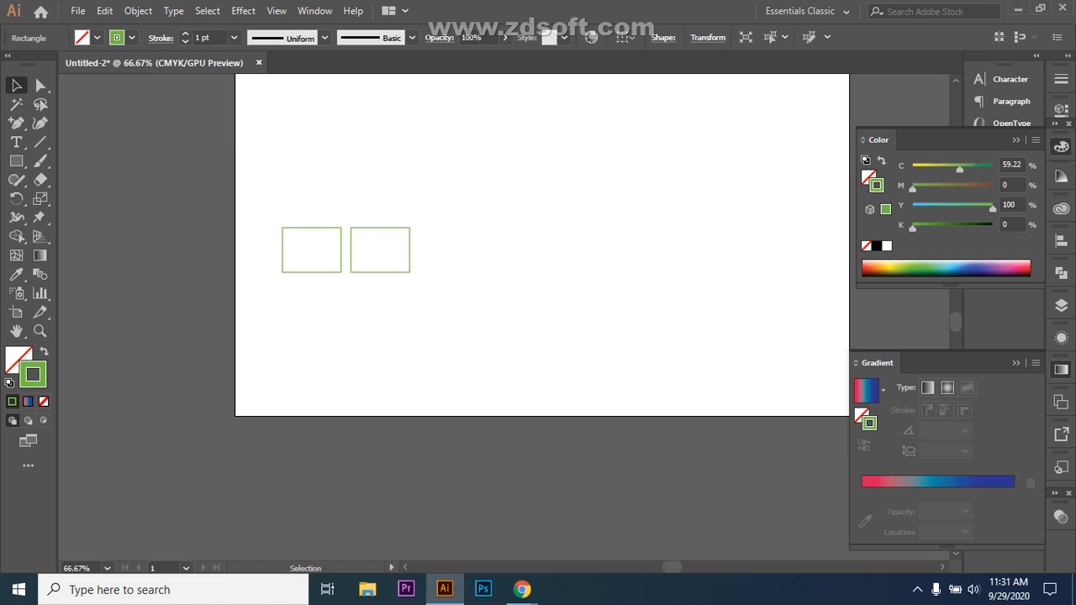
# - Select both small rectangles and repeat the last copy transformation six times to form a row across the artboard
pyautogui.moveTo(263, 206); pyautogui.dragTo(428, 291)
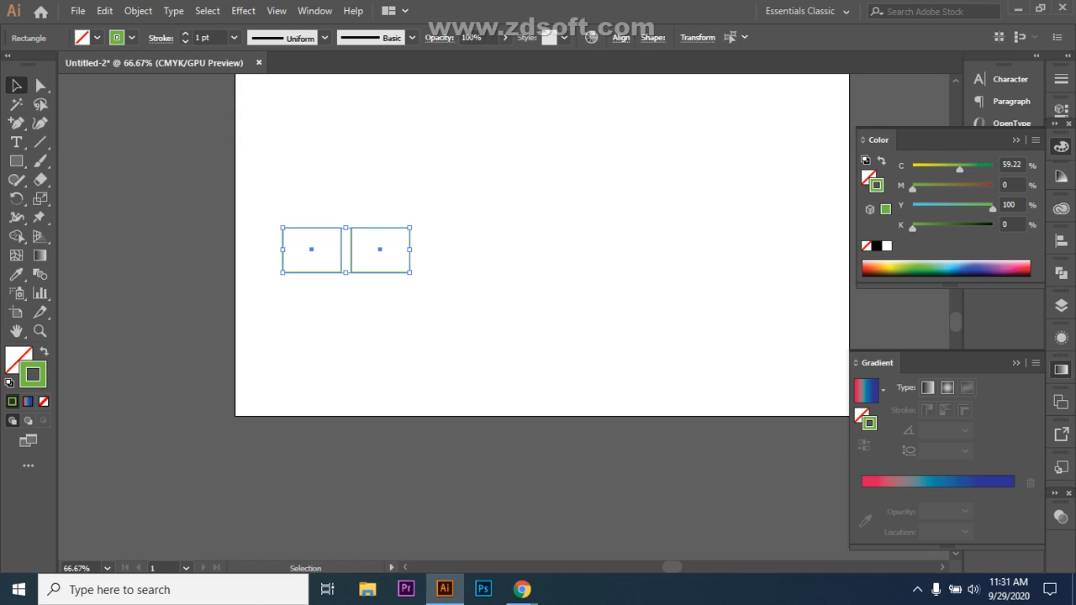
pyautogui.click(620, 38)
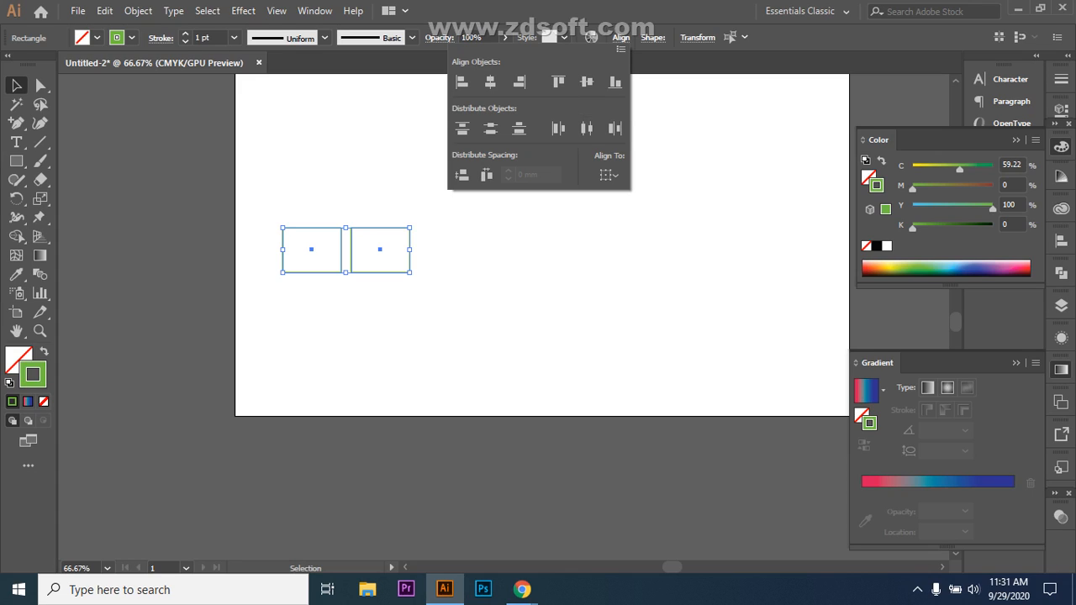
pyautogui.click(620, 38)
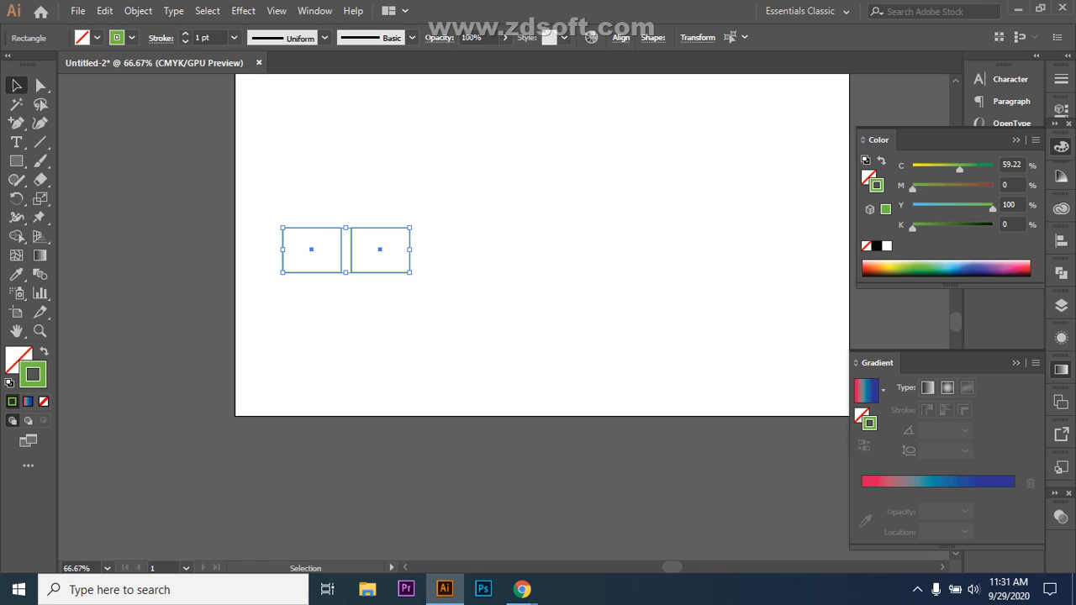
pyautogui.hotkey('ctrl', 'd')
pyautogui.hotkey('ctrl', 'd')
pyautogui.hotkey('ctrl', 'd')
pyautogui.hotkey('ctrl', 'd')
pyautogui.hotkey('ctrl', 'd')
pyautogui.hotkey('ctrl', 'd')
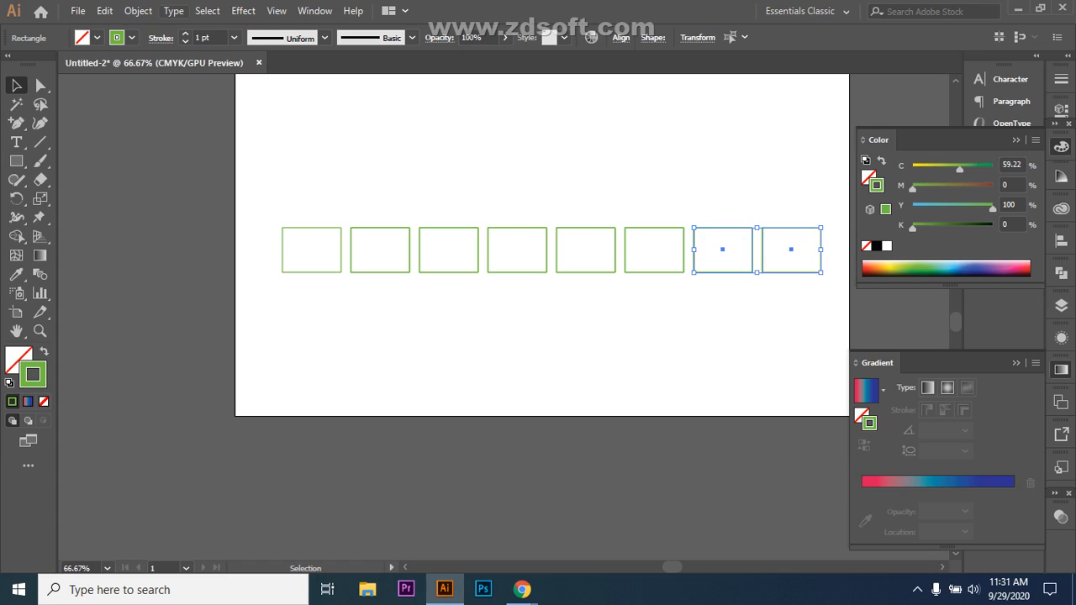
# - Delete the whole row of rectangles
pyautogui.scroll(-2, 542, 252)
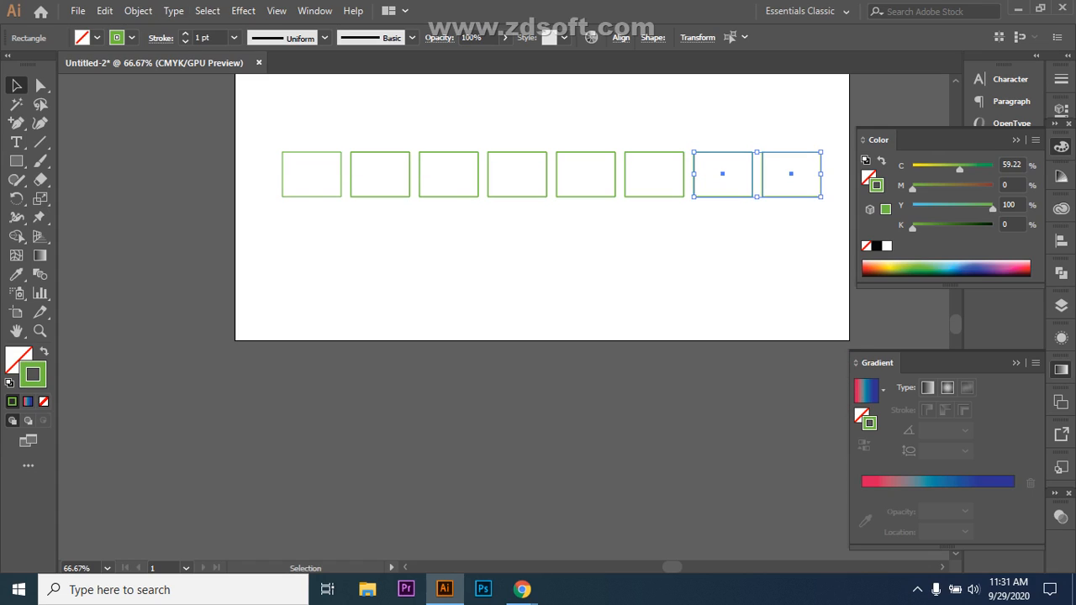
pyautogui.moveTo(267, 115); pyautogui.dragTo(833, 269)
pyautogui.press('Delete')
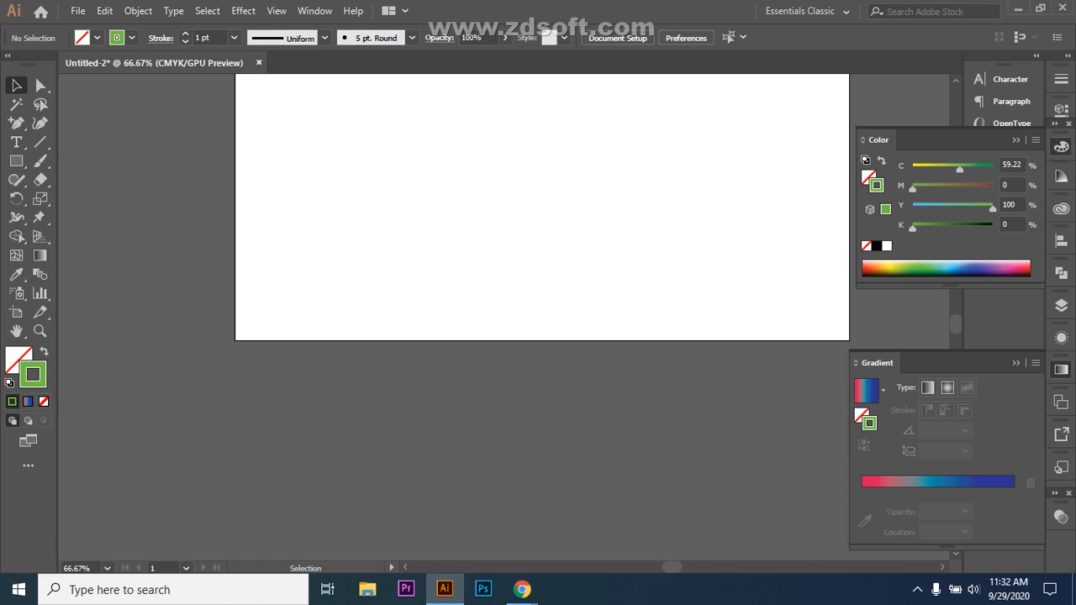
# - Draw a large circle outward from its centre on the lower left of the artboard with the Ellipse tool, and deselect it
pyautogui.press('m')
pyautogui.rightClick(17, 161)
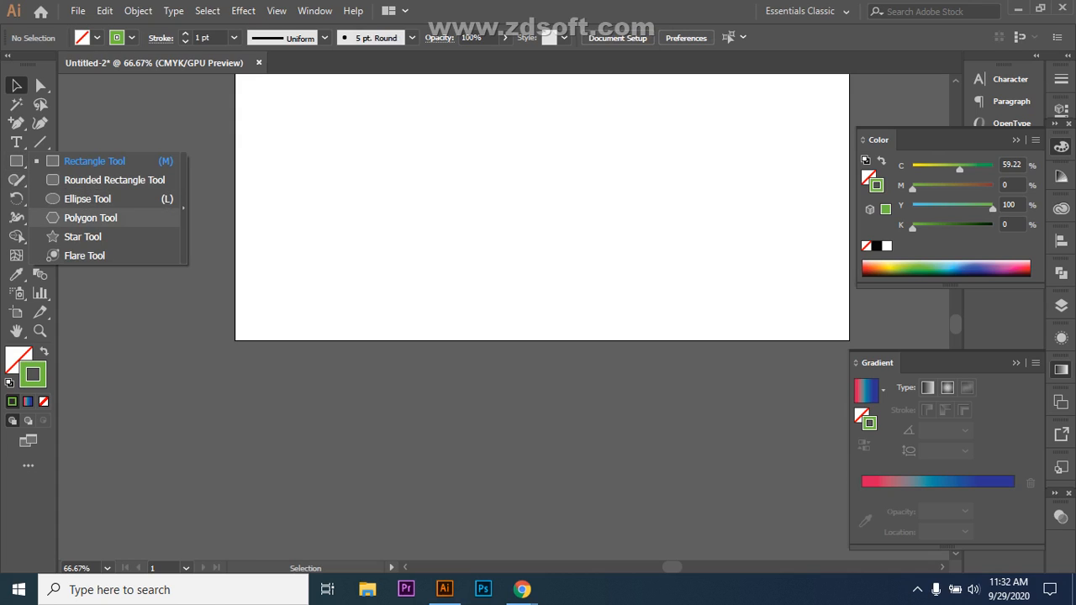
pyautogui.click(87, 198)
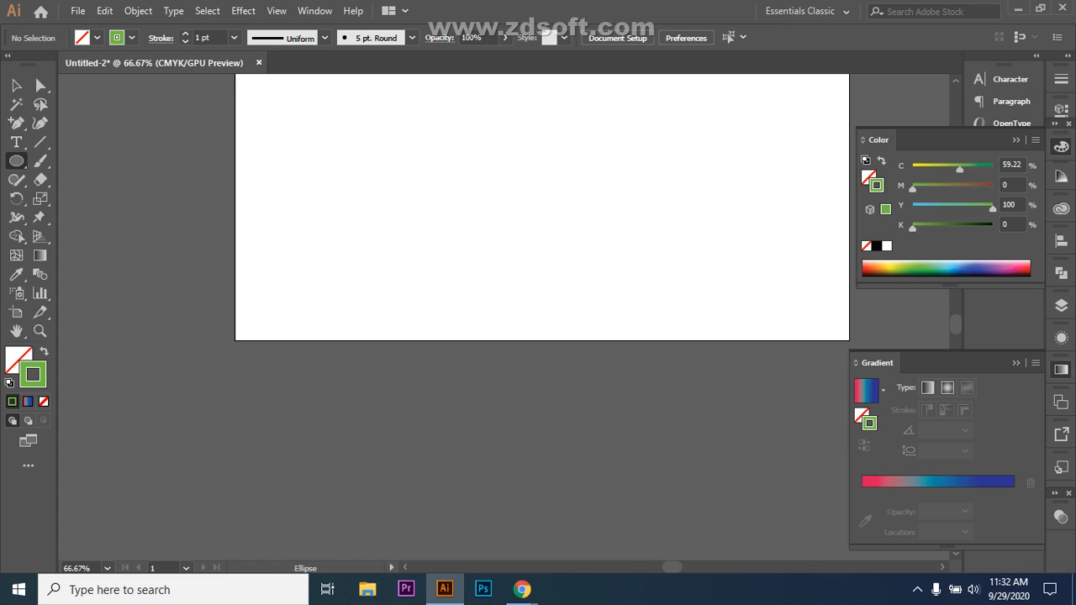
pyautogui.moveTo(440, 211); pyautogui.dragTo(531, 315)
pyautogui.hotkey('ctrl', 'z')
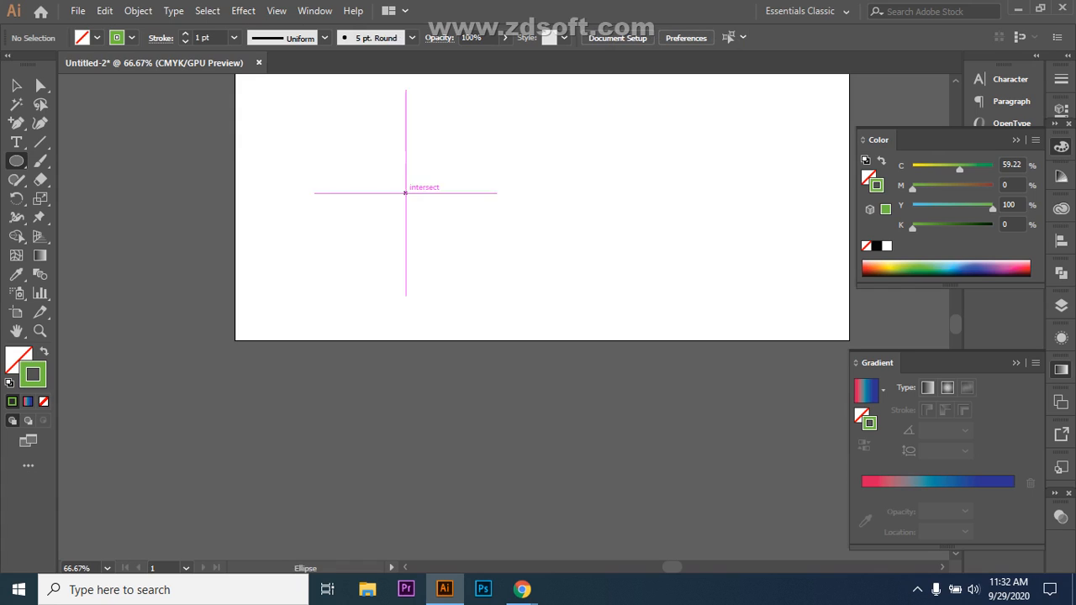
pyautogui.moveTo(406, 193); pyautogui.dragTo(509, 296)
pyautogui.scroll(5, 543, 278)
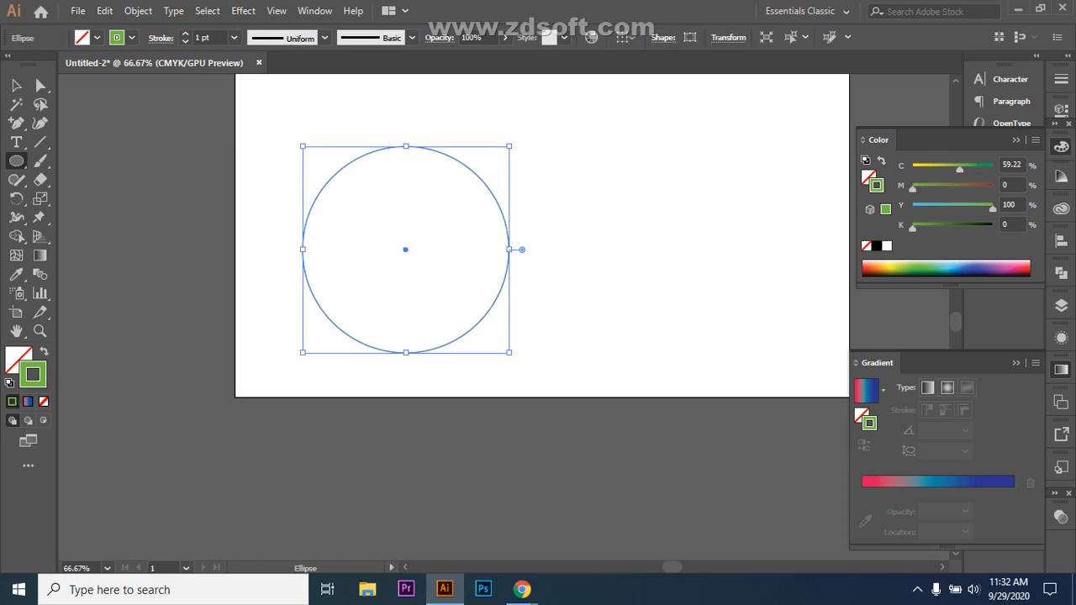
pyautogui.press('v')
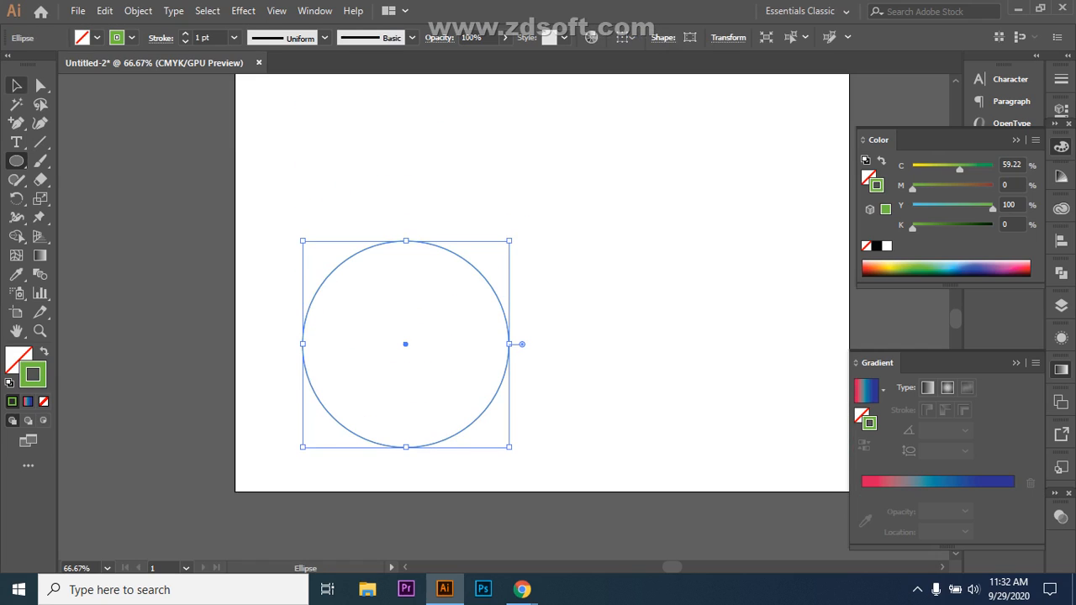
pyautogui.hotkey('ctrl', 'shift', 'a')
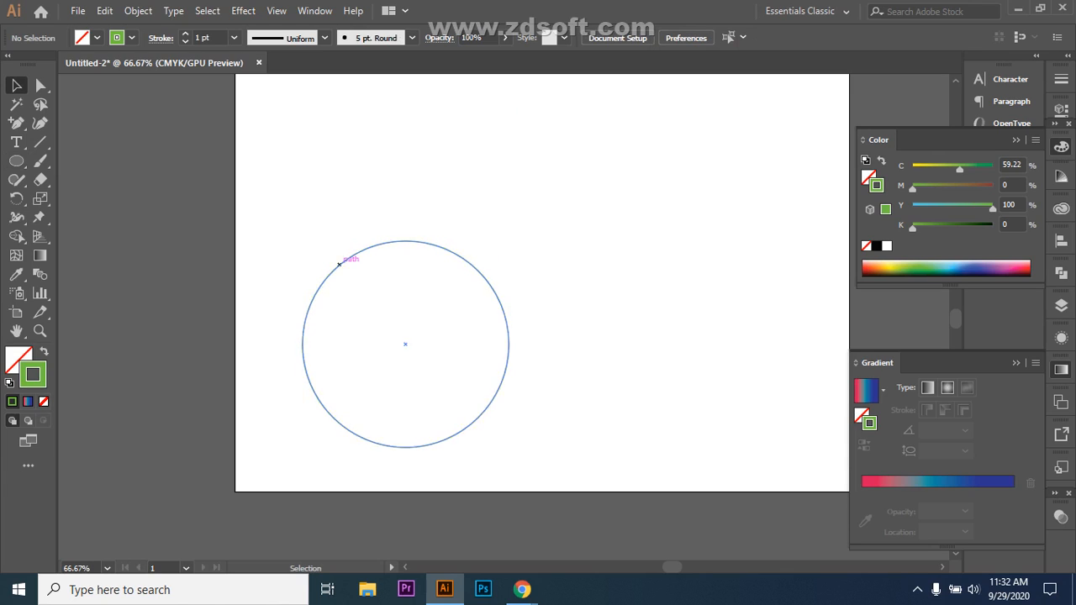
# - Draw a small ellipse just above the top of the large circle and deselect it
pyautogui.press('l')
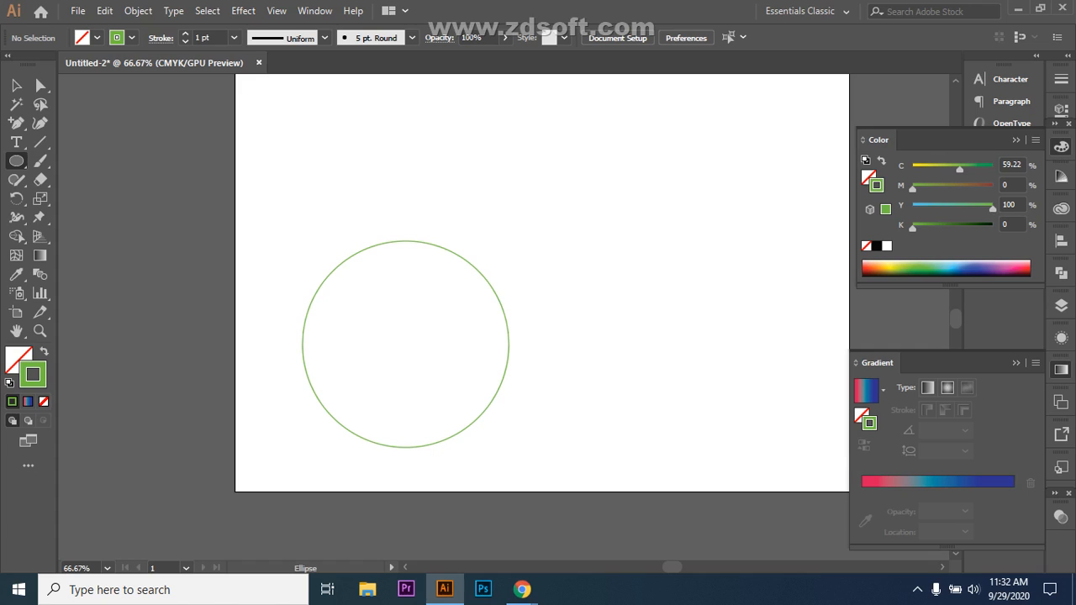
pyautogui.moveTo(391, 187); pyautogui.dragTo(427, 226)
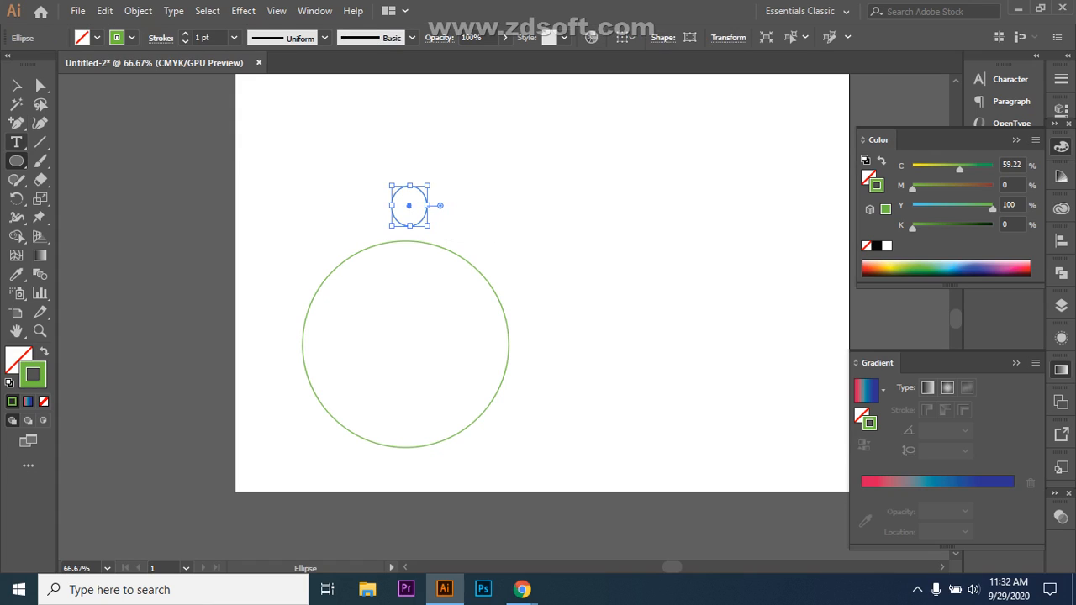
pyautogui.press('v')
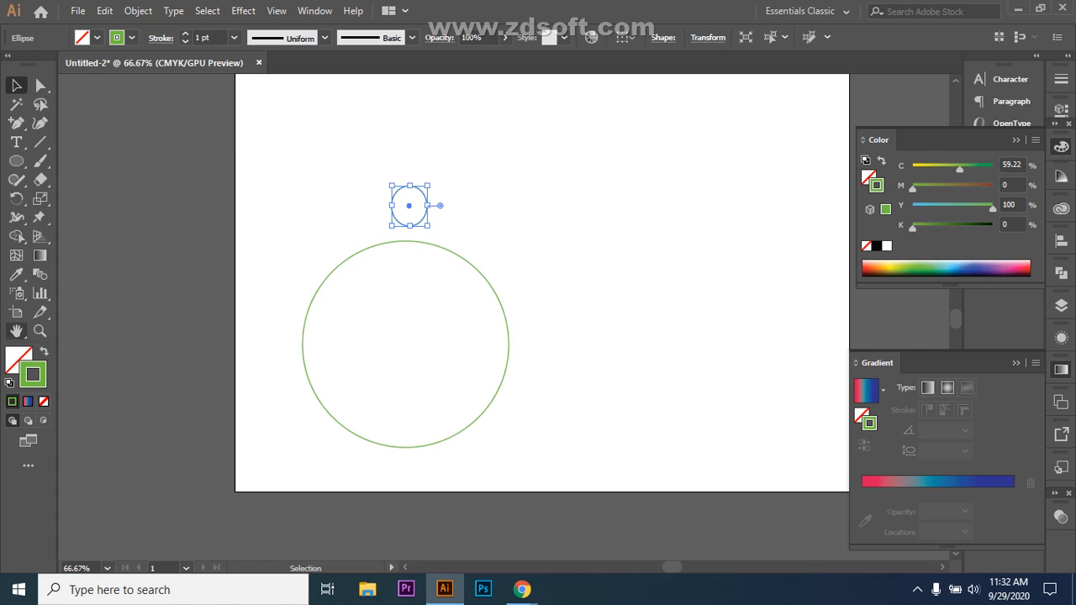
pyautogui.click(323, 180)
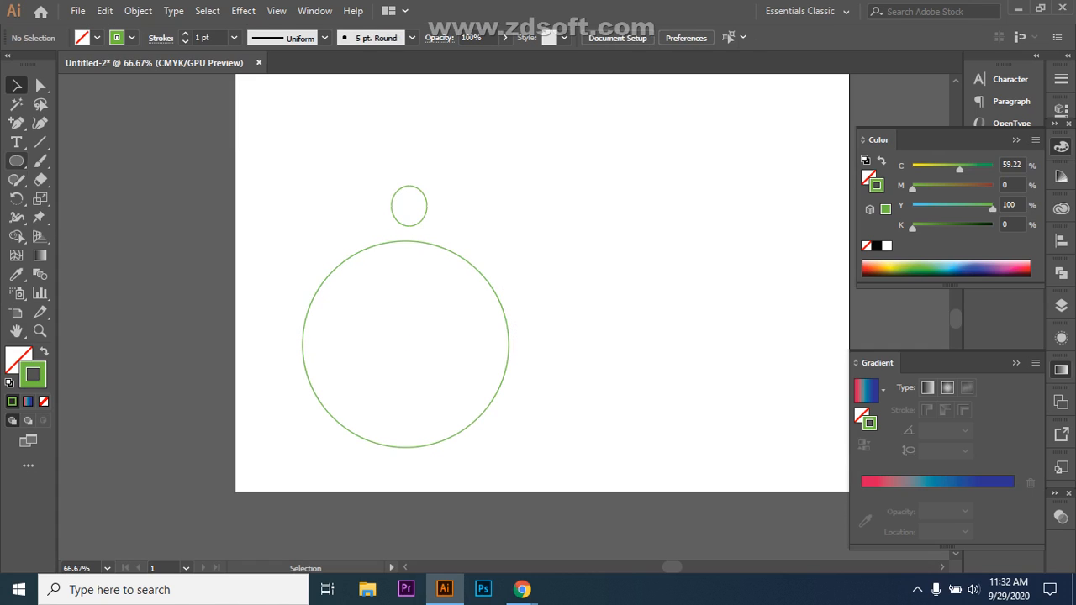
pyautogui.rightClick(16, 199)
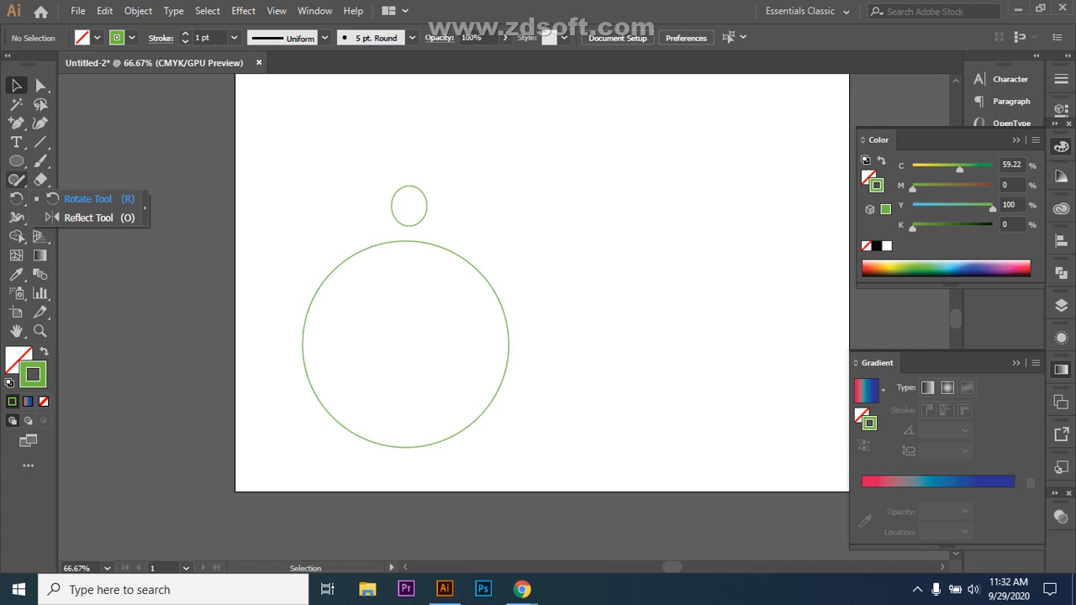
pyautogui.click(16, 180)
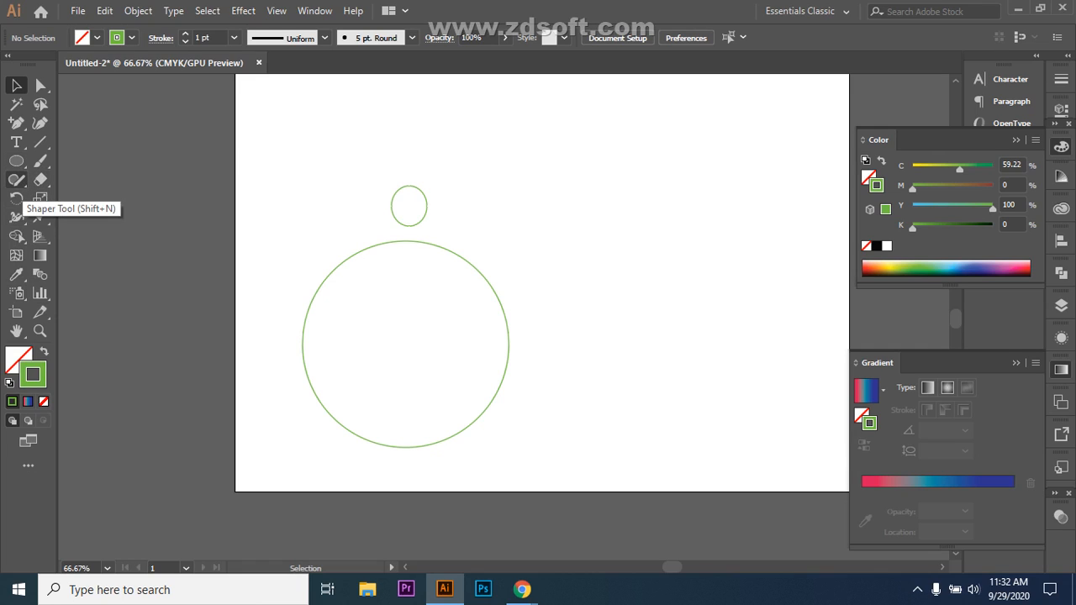
pyautogui.click(17, 179)
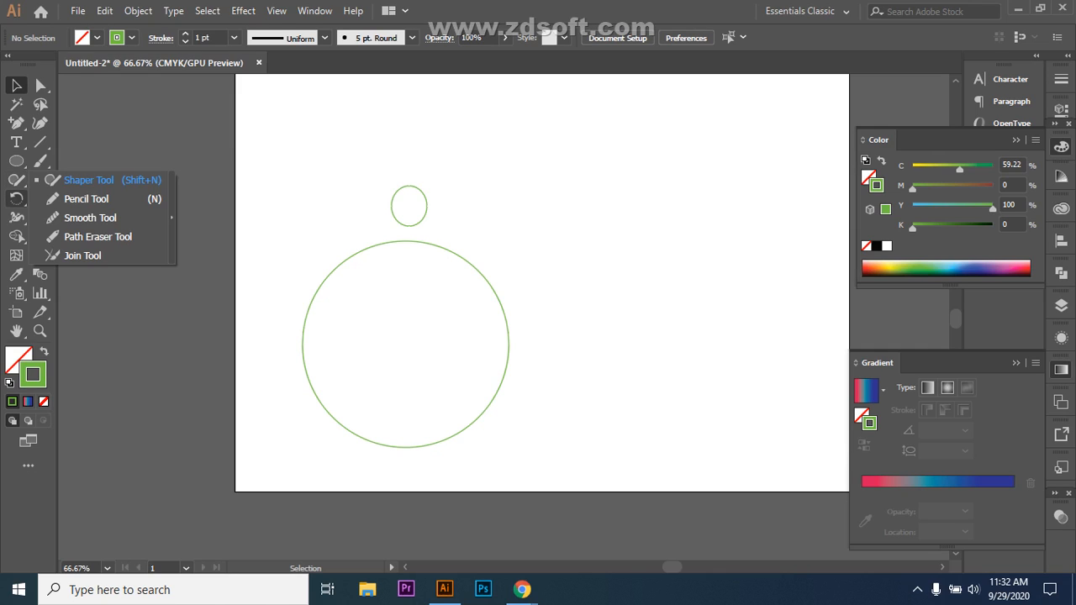
pyautogui.click(16, 198)
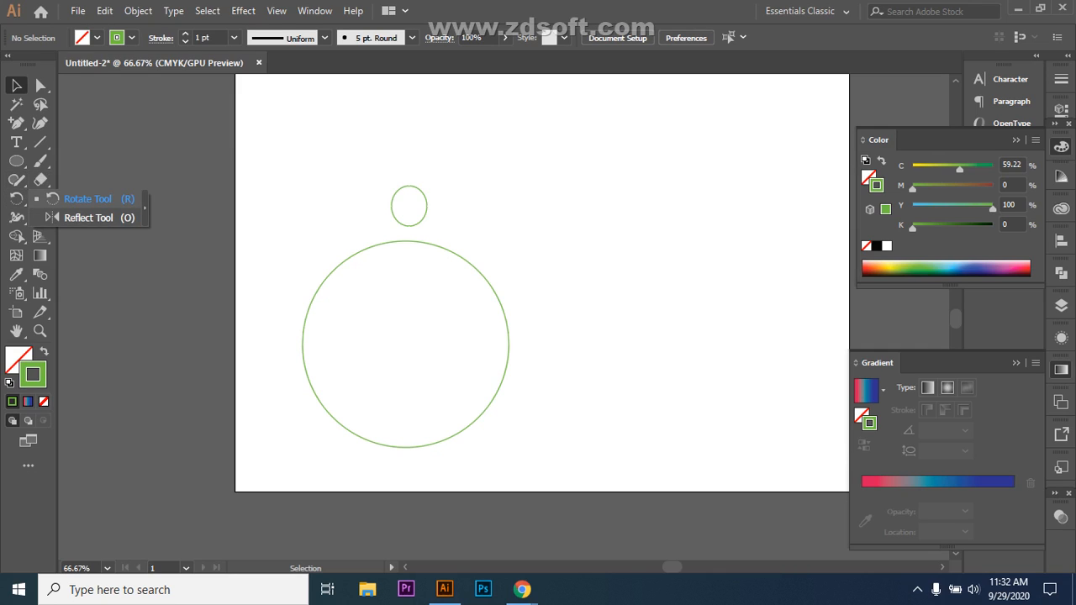
pyautogui.click(84, 198)
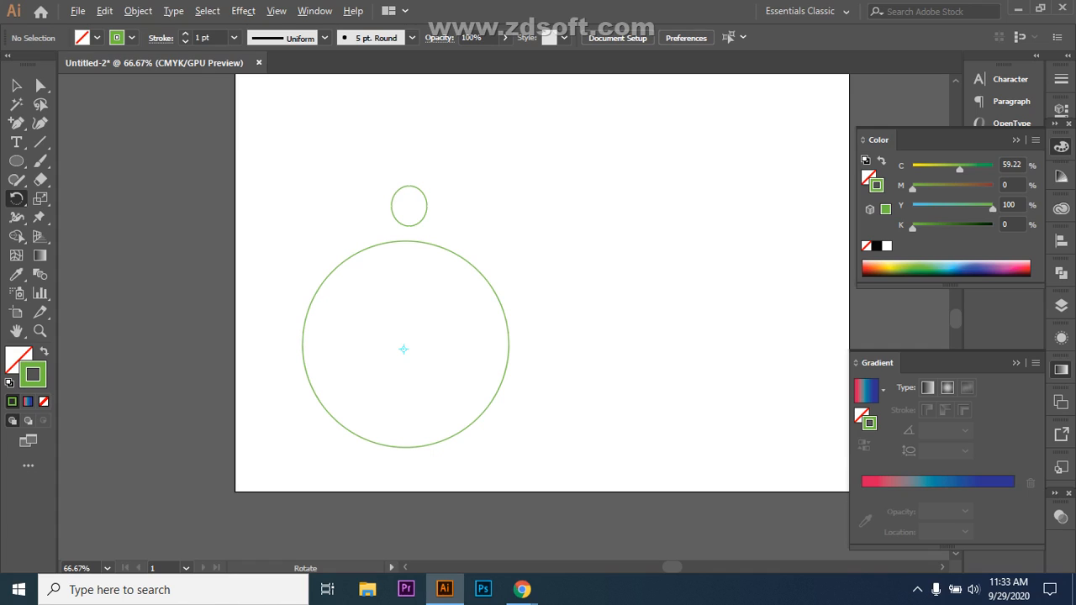
pyautogui.press('alt')
# - Duplicate the small ellipse down and to the right, just outside the large circle's upper-right edge
pyautogui.click(15, 85)
pyautogui.click(425, 215)
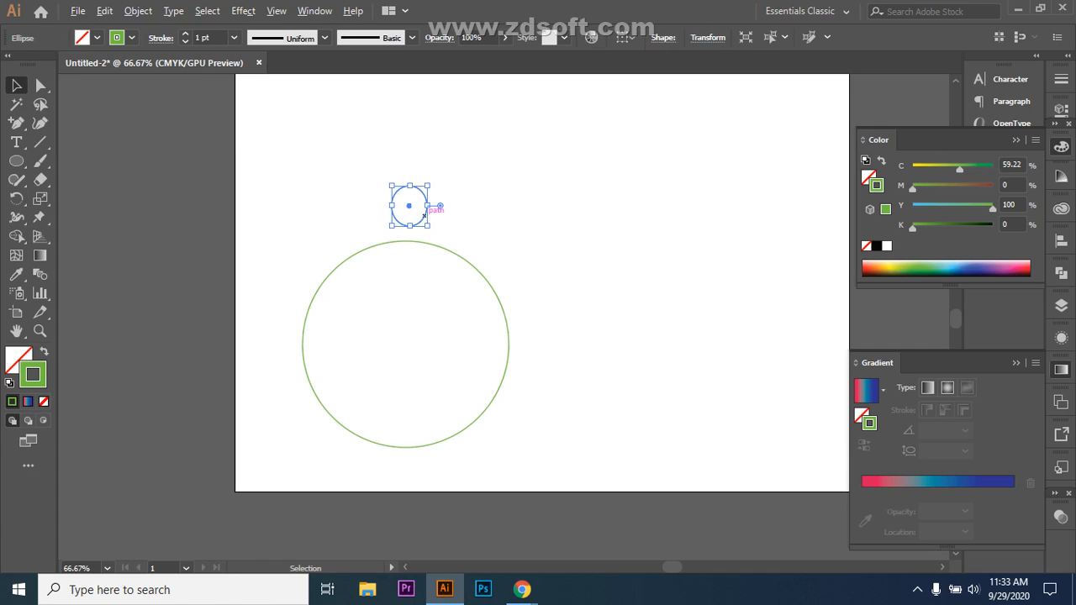
pyautogui.moveTo(426, 213); pyautogui.dragTo(487, 234)
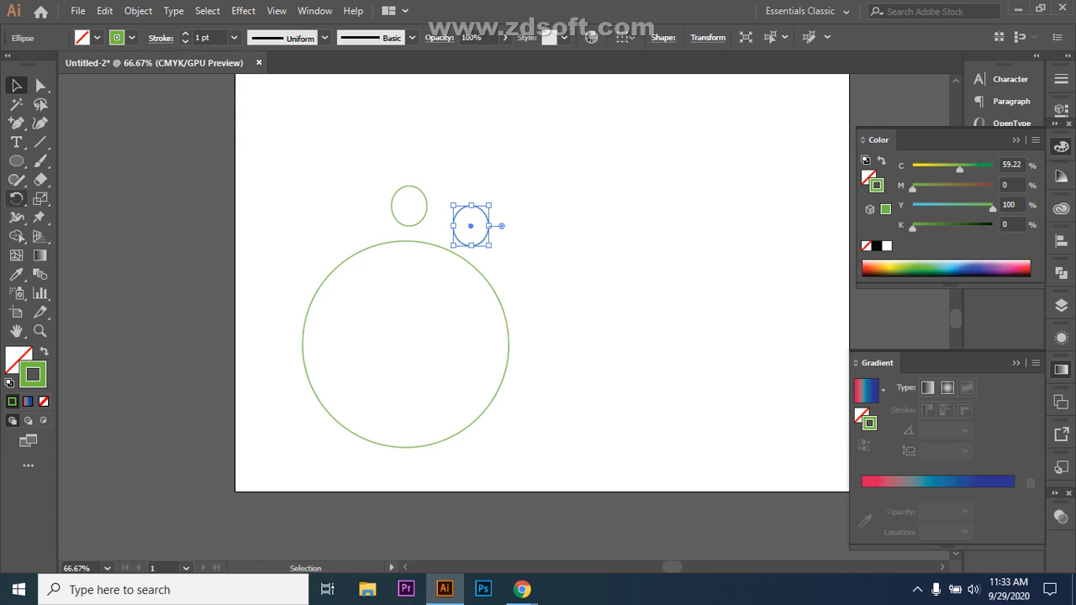
# - Try to rotate the duplicated ellipse about the large circle's centre, repeat the last transformation twice, and undo both repeats
pyautogui.press('r')
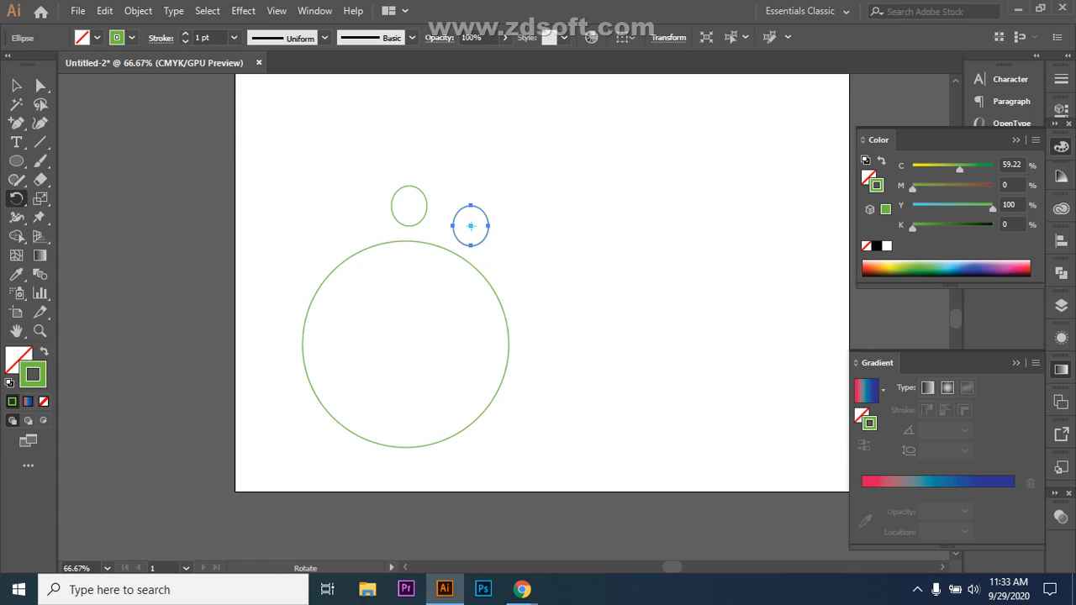
pyautogui.moveTo(471, 225)
pyautogui.mouseDown()
pyautogui.moveTo(403, 356)
pyautogui.moveTo(405, 344)
pyautogui.mouseUp()
pyautogui.hotkey('ctrl', 'd')
pyautogui.hotkey('ctrl', 'd')
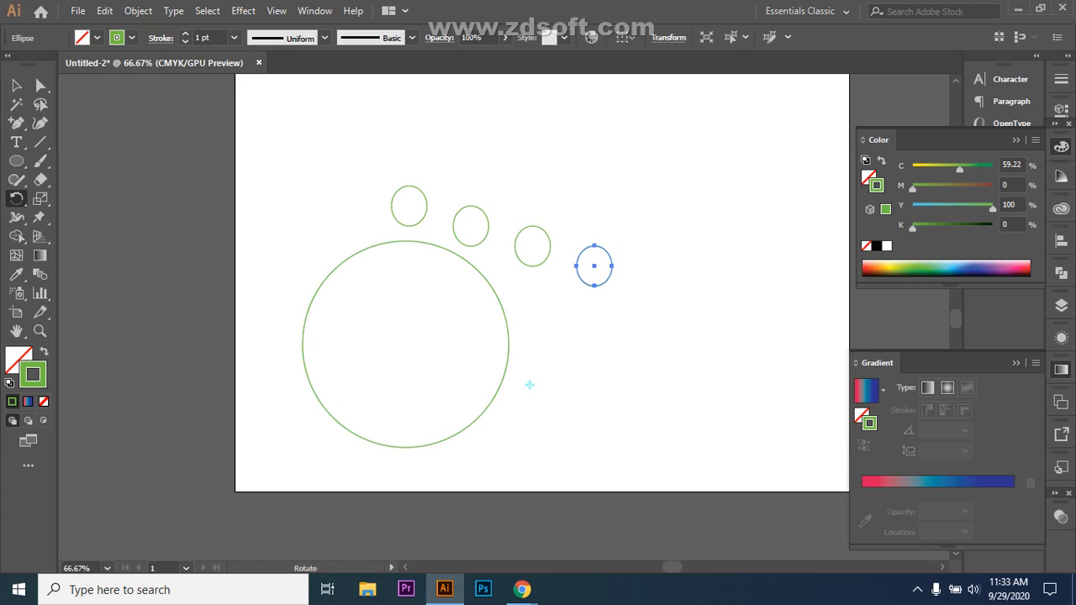
pyautogui.hotkey('ctrl', 'z')
pyautogui.hotkey('ctrl', 'z')
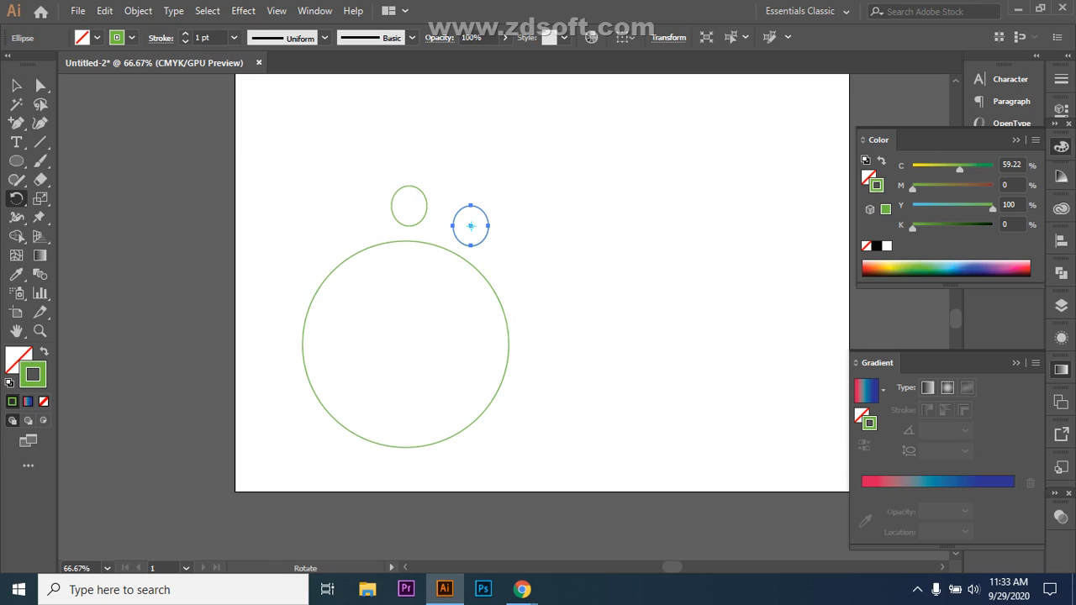
# - Try to place the rotation pivot at the large circle's centre with only that circle selected
pyautogui.click(16, 85)
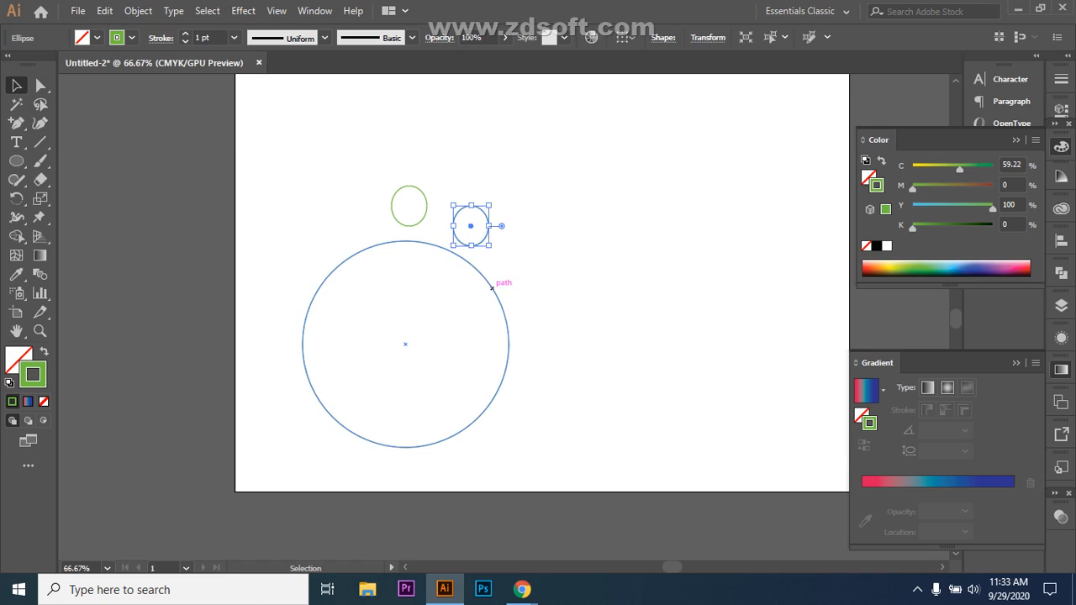
pyautogui.click(493, 289)
pyautogui.click(16, 198)
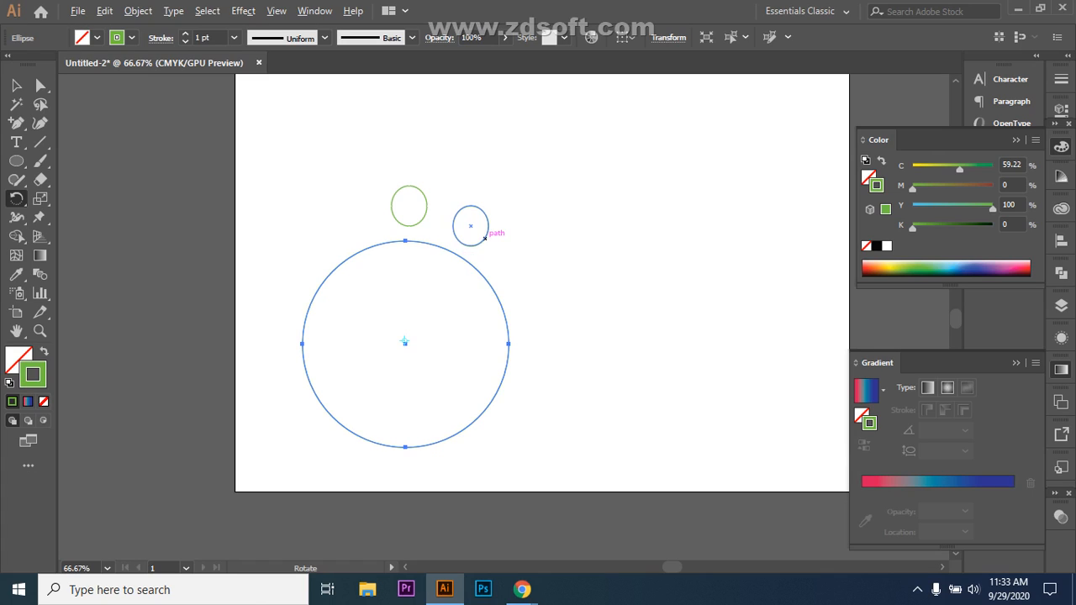
pyautogui.click(16, 85)
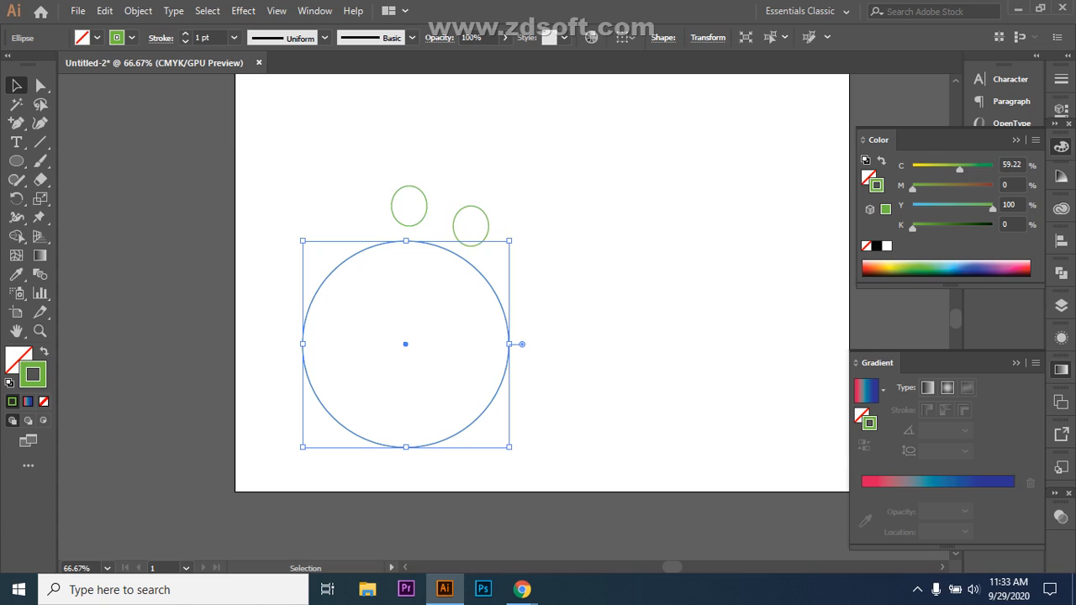
# - Select the duplicated ellipse, undo its duplication, and deselect everything
pyautogui.click(487, 233)
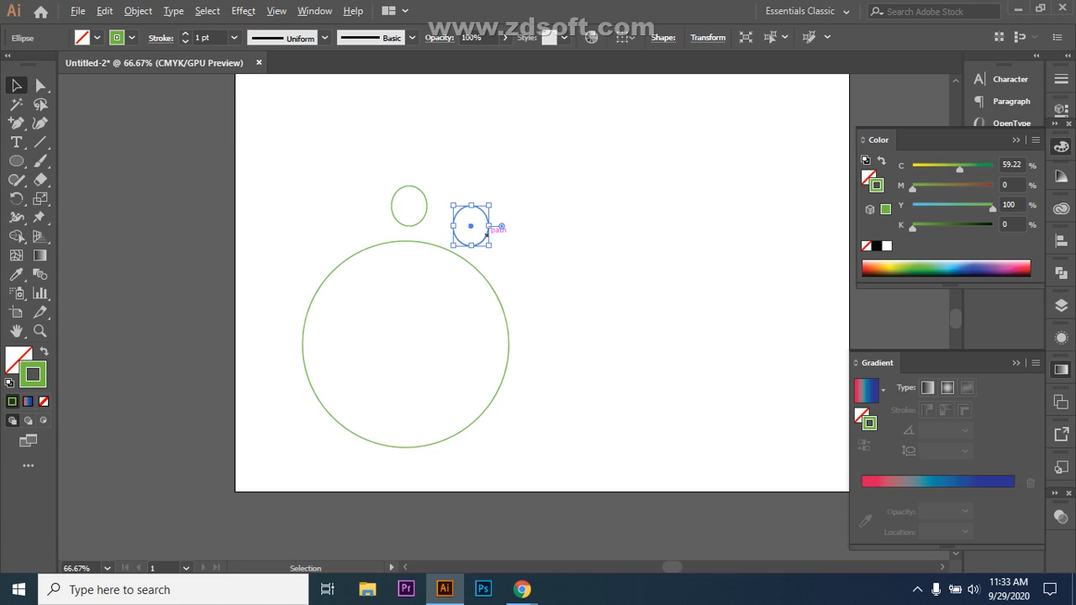
pyautogui.moveTo(470, 205); pyautogui.dragTo(508, 241)
pyautogui.hotkey('ctrl', 'z')
pyautogui.hotkey('ctrl', 'z')
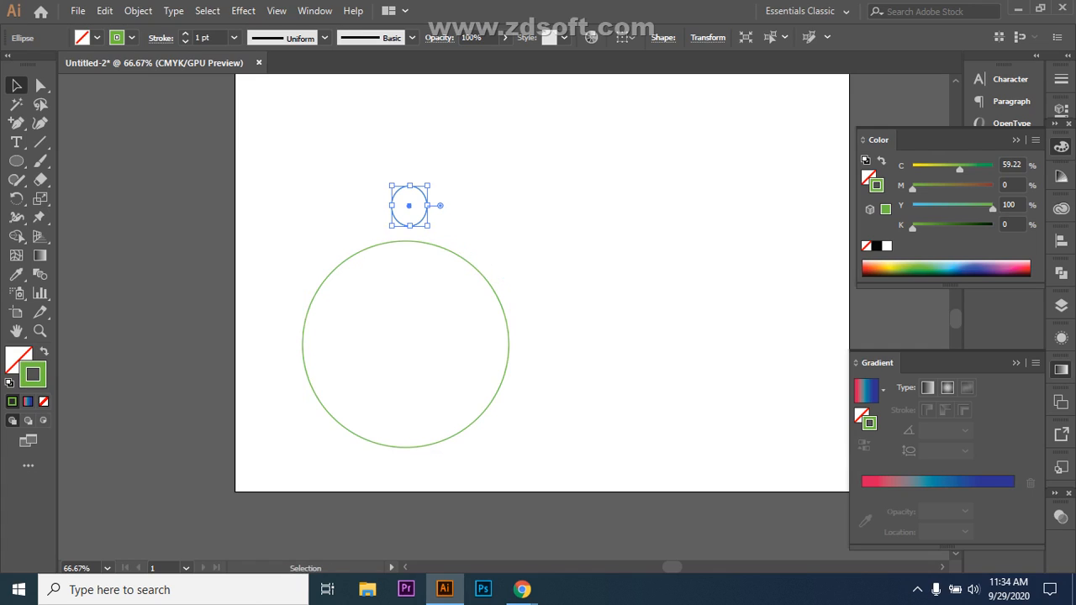
pyautogui.click(508, 241)
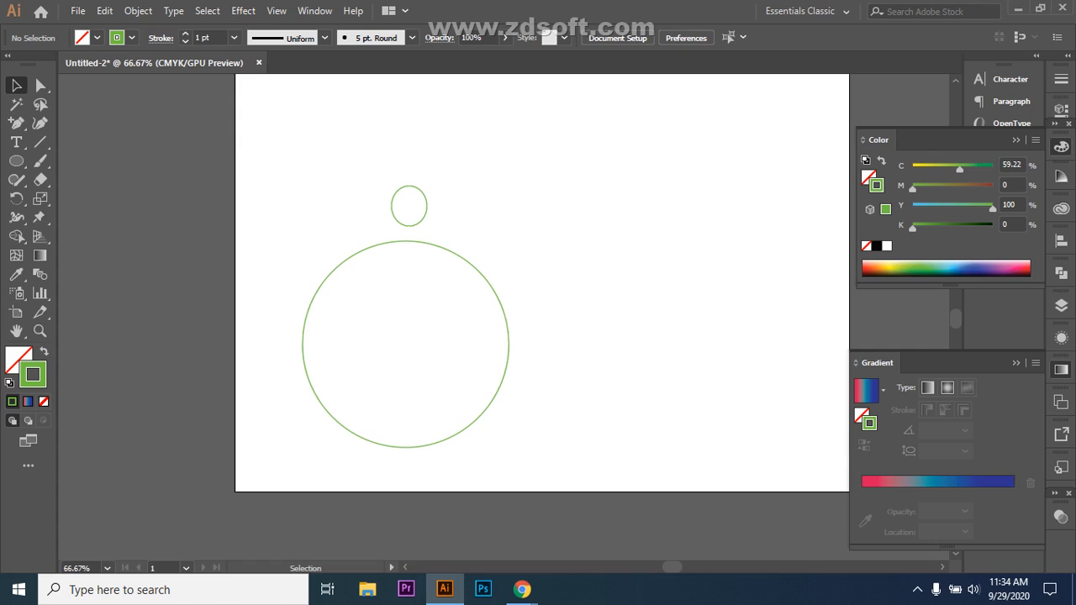
pyautogui.click(416, 241)
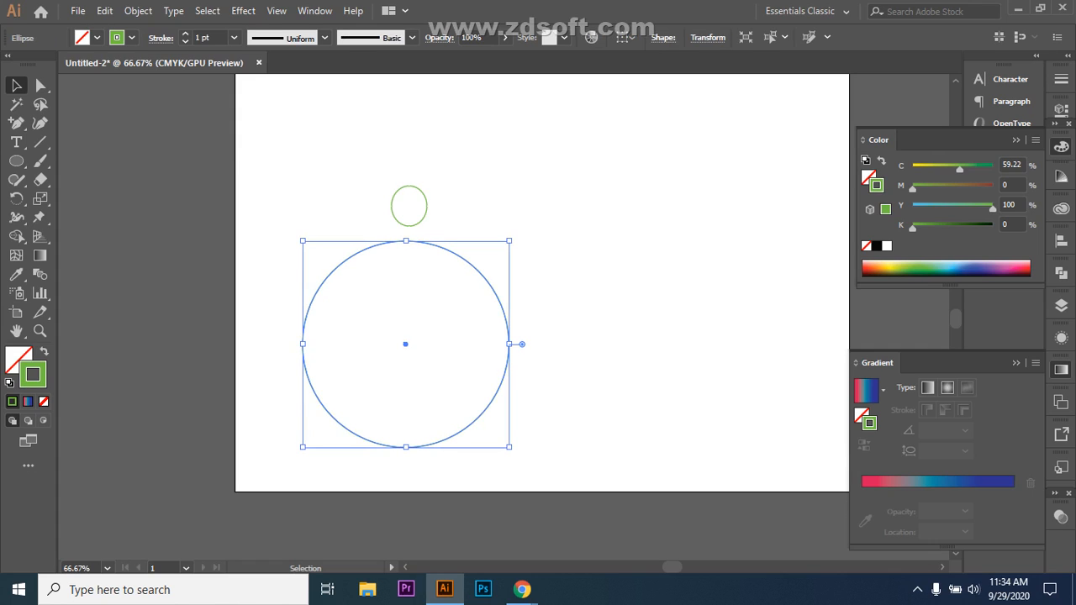
pyautogui.click(16, 198)
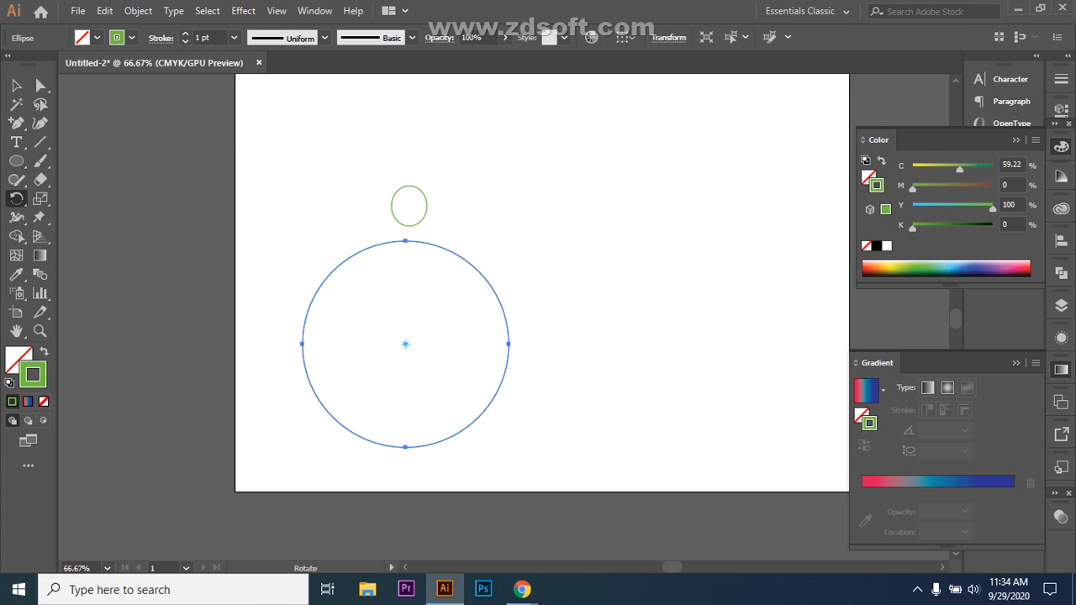
pyautogui.click(16, 85)
pyautogui.moveTo(276, 153); pyautogui.dragTo(506, 353)
pyautogui.click(353, 172)
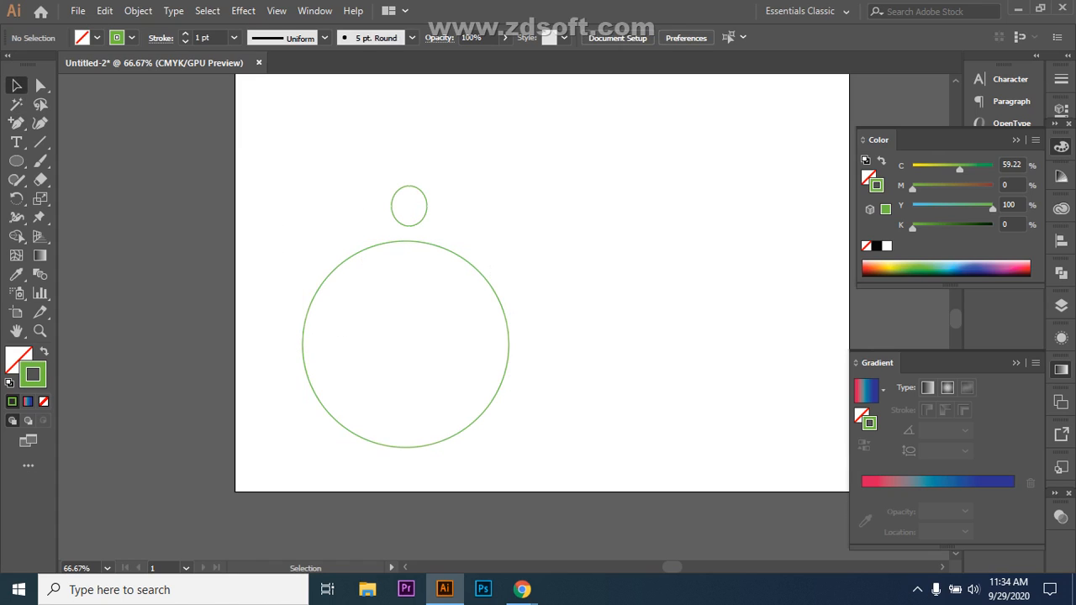
# - Try to rotate the small ellipse and large circle together about the large circle's centre, and cancel the Rotate options
pyautogui.moveTo(308, 187); pyautogui.dragTo(510, 379)
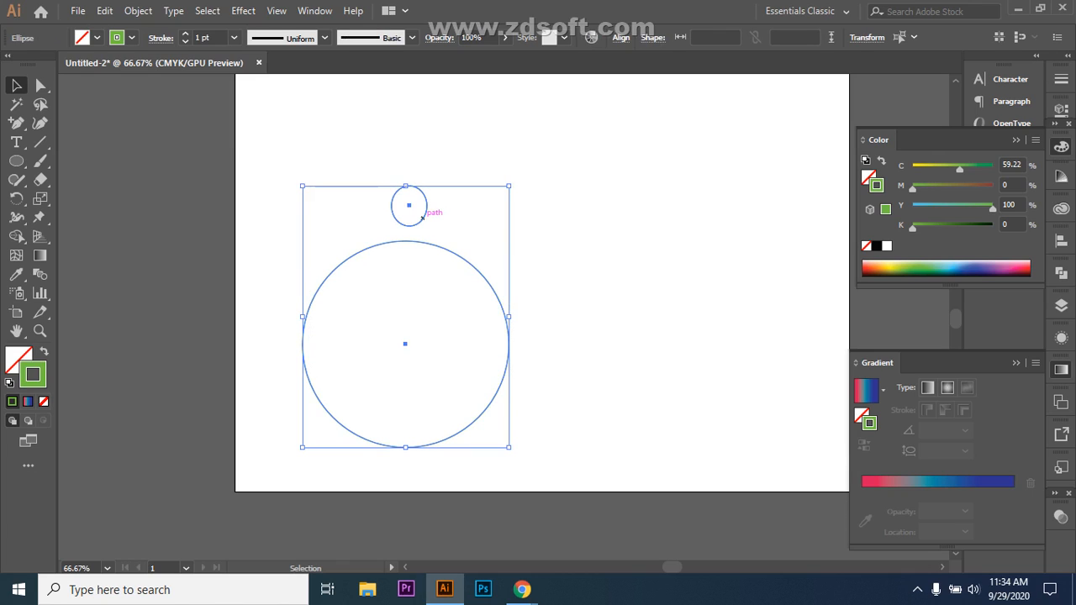
pyautogui.press('r')
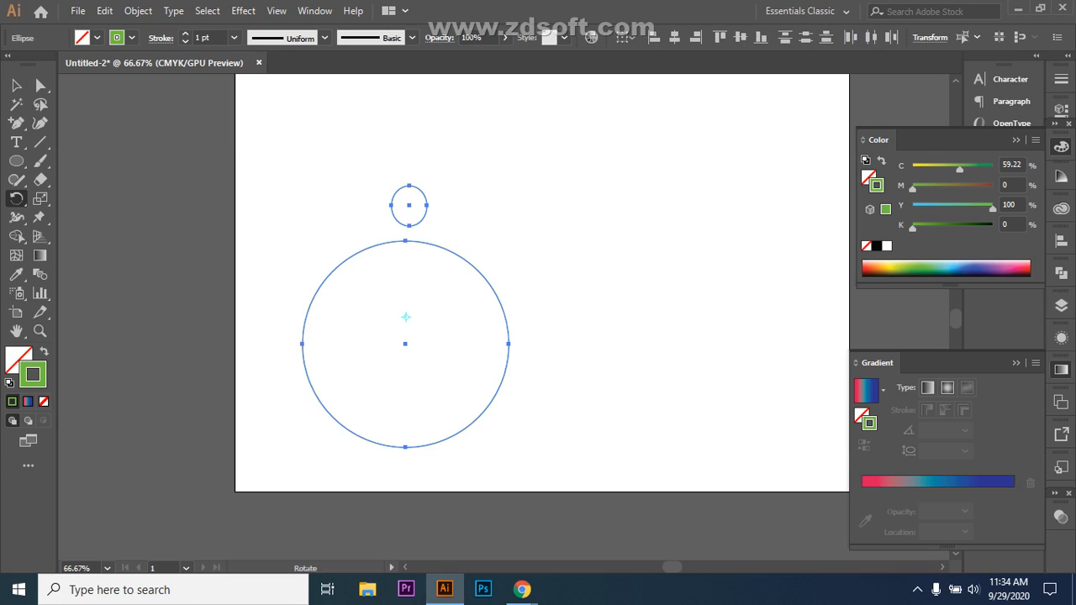
pyautogui.moveTo(405, 316); pyautogui.dragTo(405, 344)
pyautogui.click(453, 228)
pyautogui.keyDown('alt'); pyautogui.click(454, 228); pyautogui.keyUp('alt')
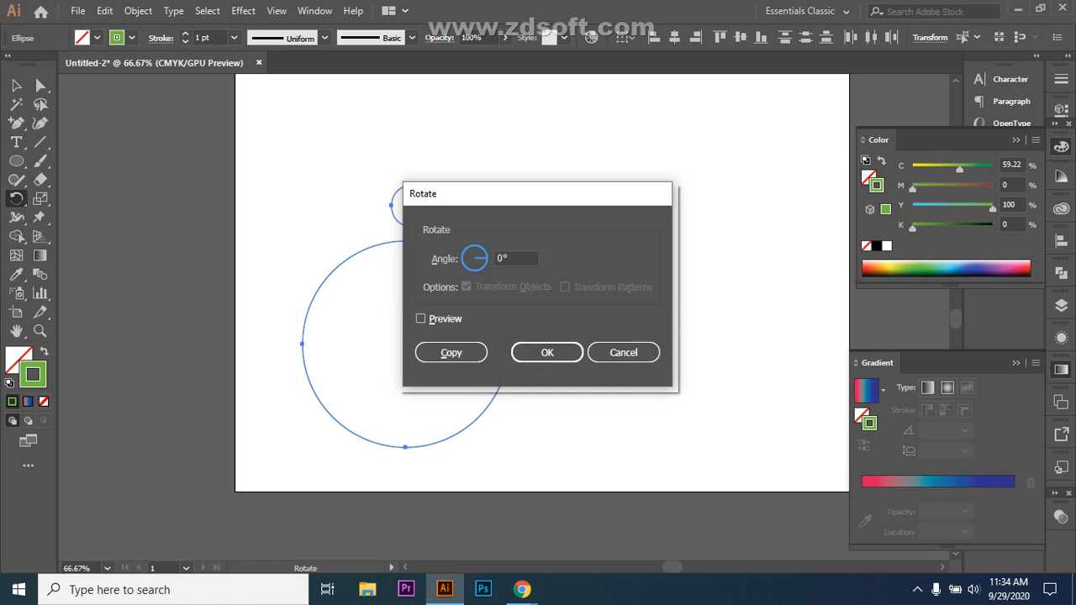
pyautogui.press('Escape')
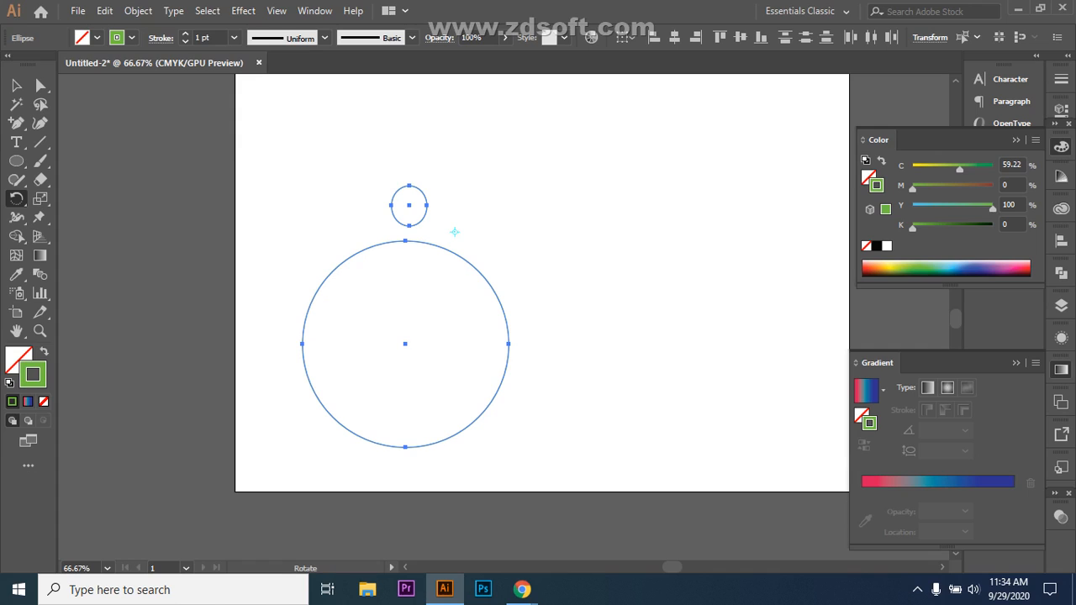
# - Undo the small ellipse, draw a small circle in its place just above the large circle, and deselect it
pyautogui.hotkey('ctrl', 'z')
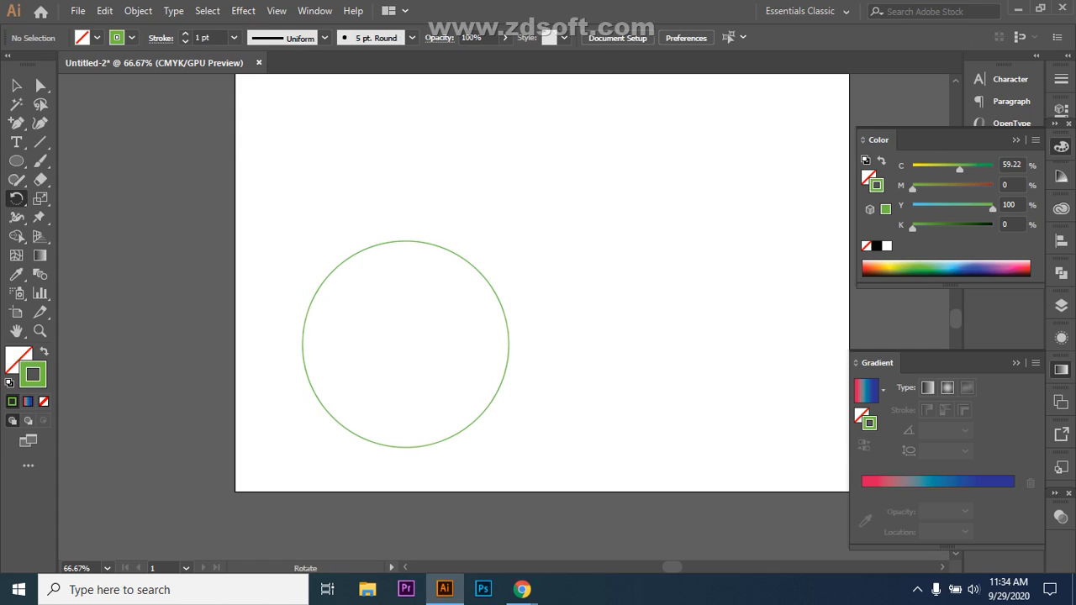
pyautogui.press('l')
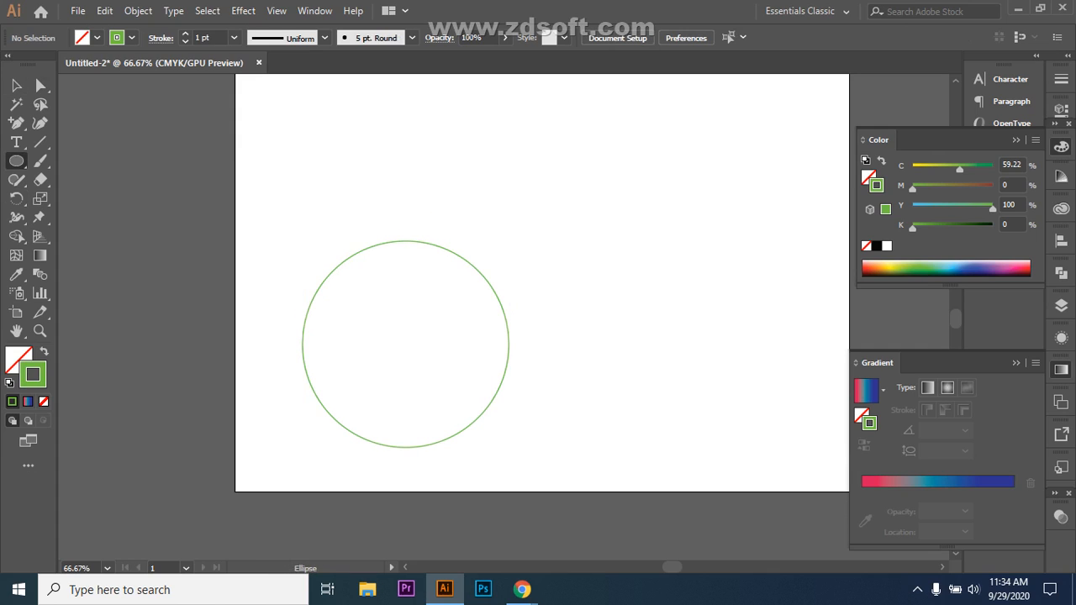
pyautogui.moveTo(391, 187); pyautogui.dragTo(430, 225)
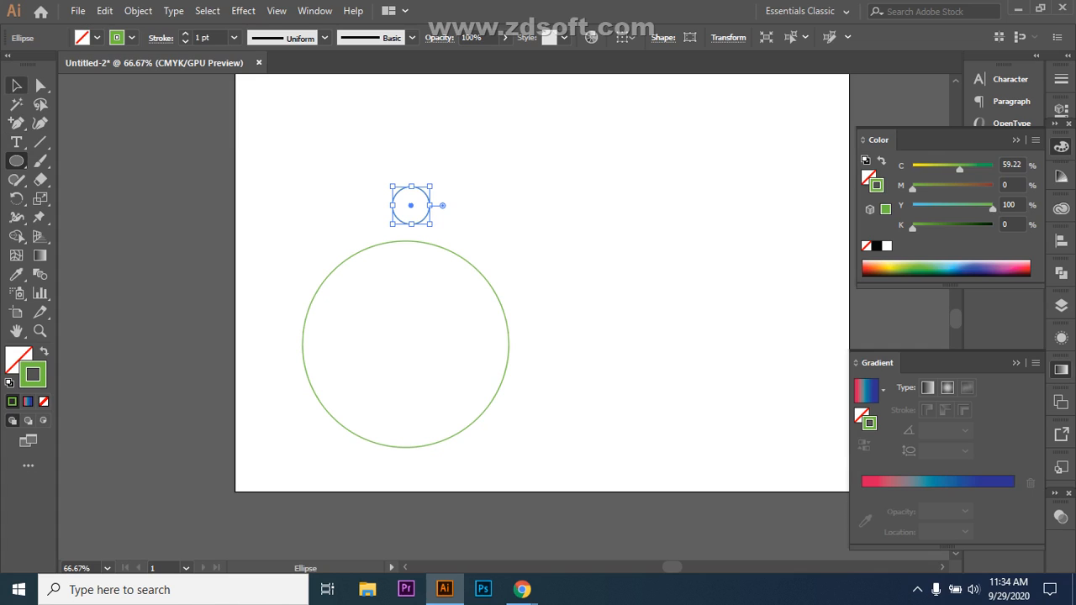
pyautogui.click(16, 84)
pyautogui.click(337, 160)
pyautogui.moveTo(295, 258); pyautogui.dragTo(461, 396)
pyautogui.click(461, 396)
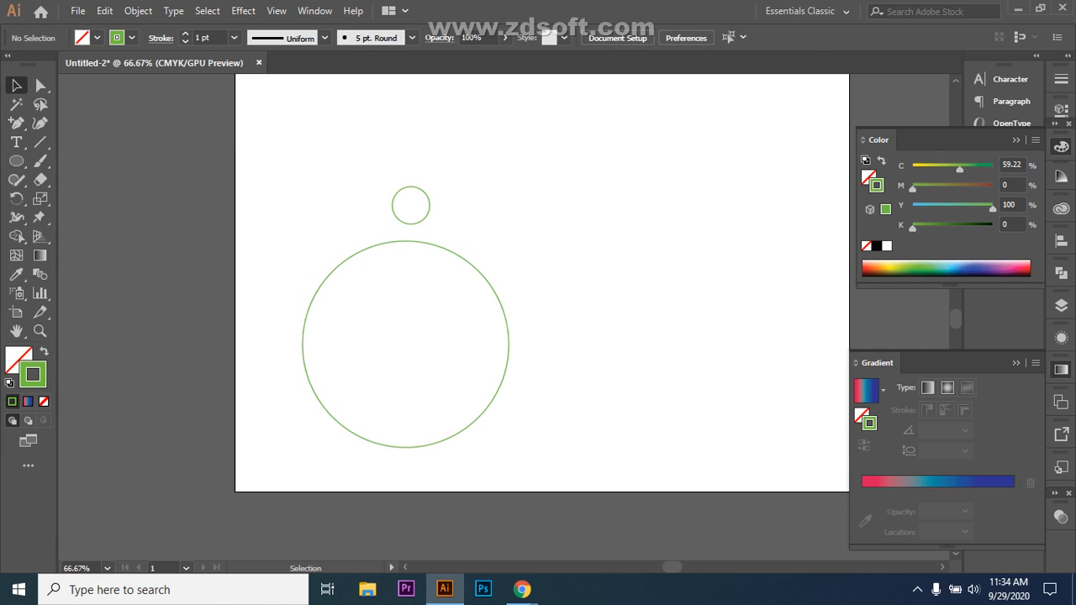
# - Select both circles and try to move their rotation pivot to the large circle's centre
pyautogui.click(412, 224)
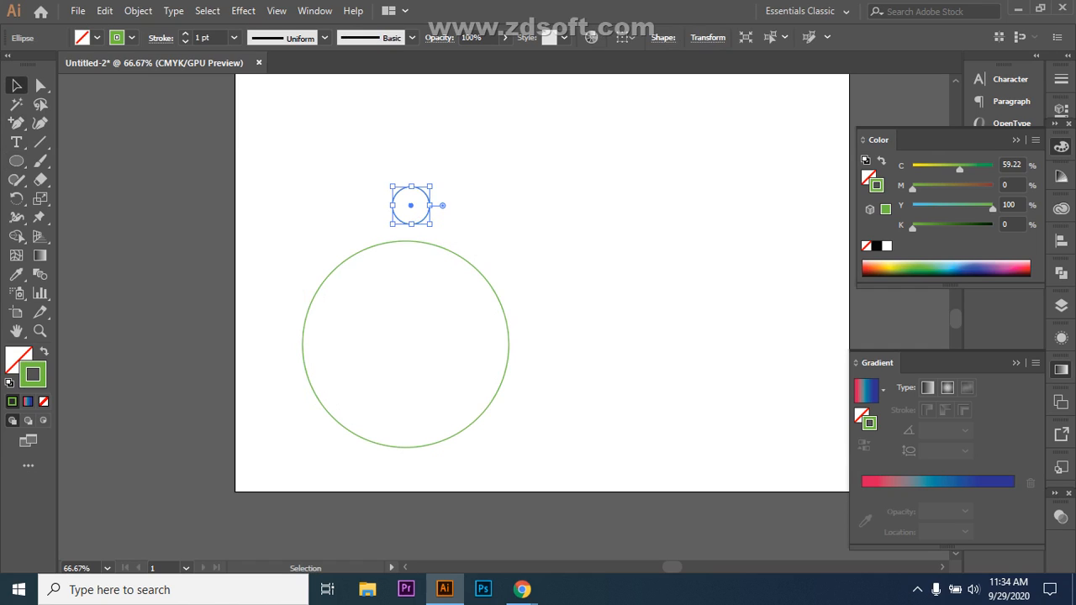
pyautogui.click(406, 343)
pyautogui.click(405, 344)
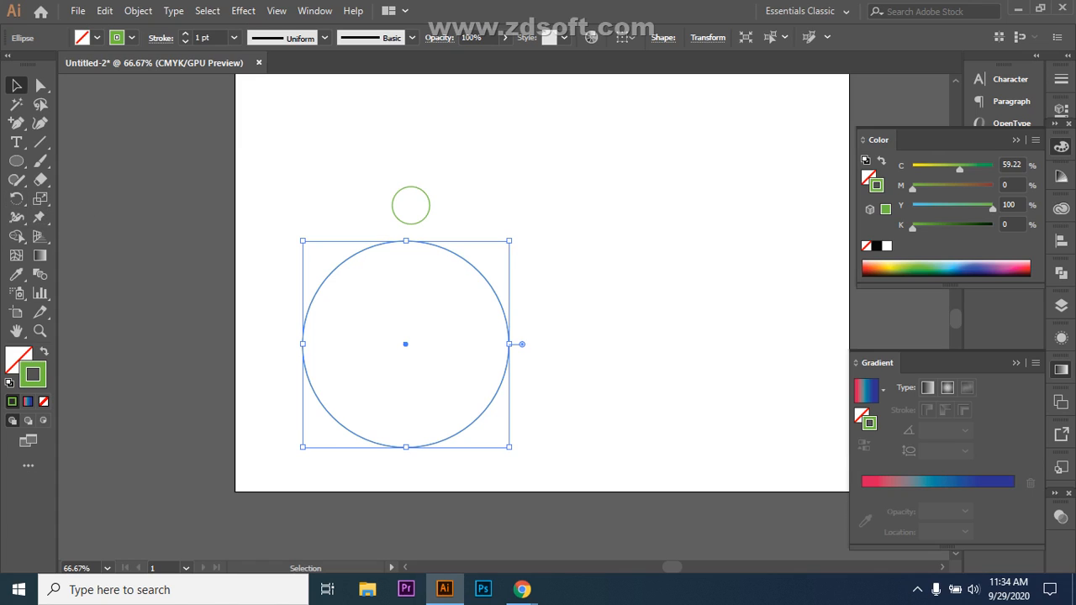
pyautogui.moveTo(613, 189); pyautogui.dragTo(336, 375)
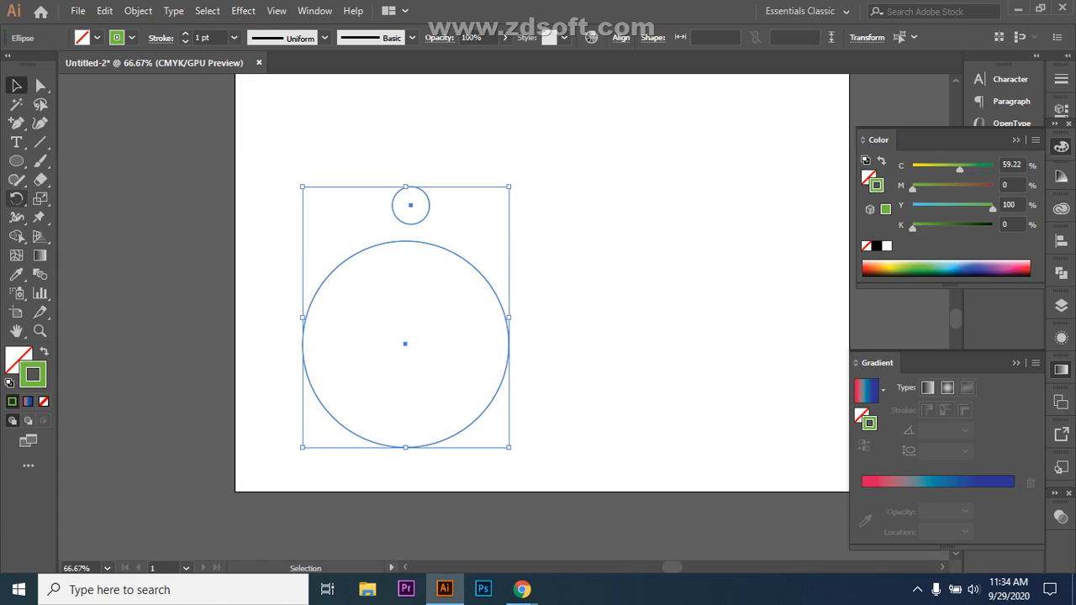
pyautogui.click(17, 199)
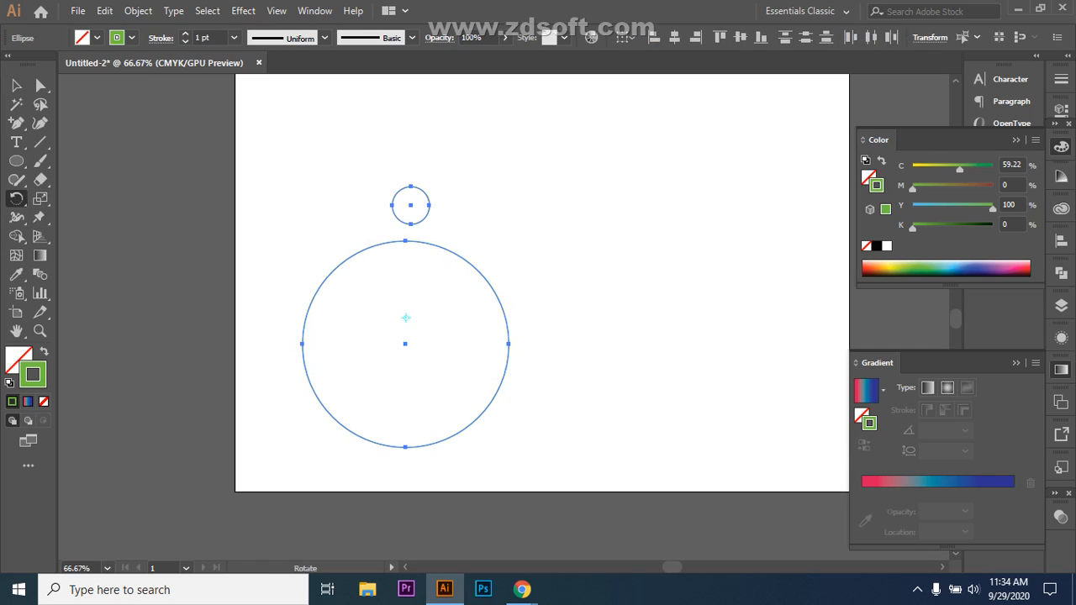
pyautogui.moveTo(405, 318); pyautogui.dragTo(405, 343)
pyautogui.press('v')
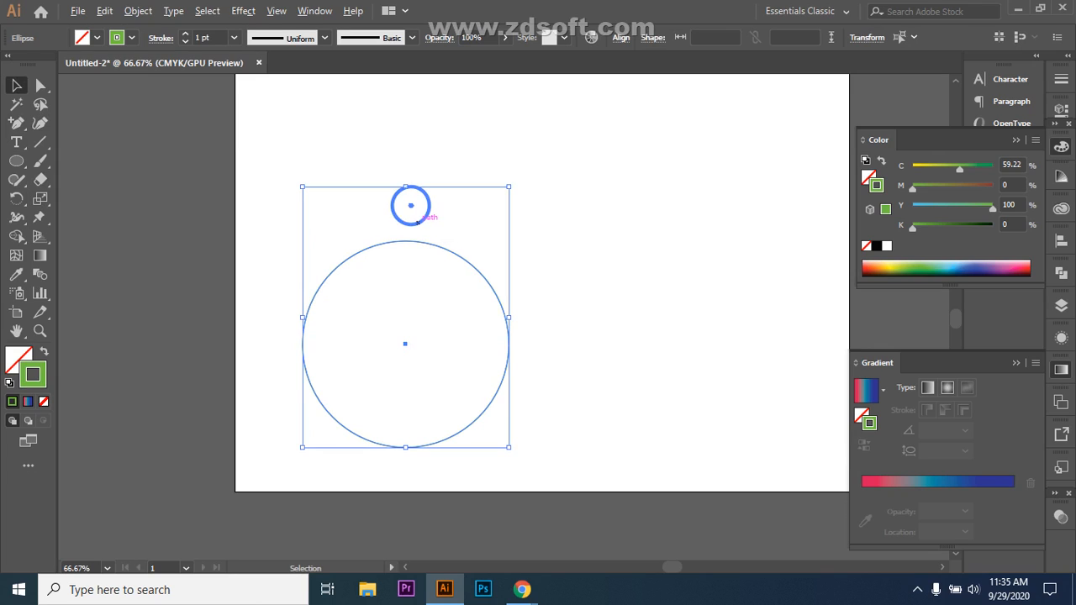
# - Try to drag the small circle down and to the right around the large circle, undo the attempts, and deselect everything
pyautogui.moveTo(417, 222)
pyautogui.mouseDown()
pyautogui.moveTo(437, 229)
pyautogui.moveTo(423, 227)
pyautogui.mouseUp()
pyautogui.hotkey('ctrl', 'z')
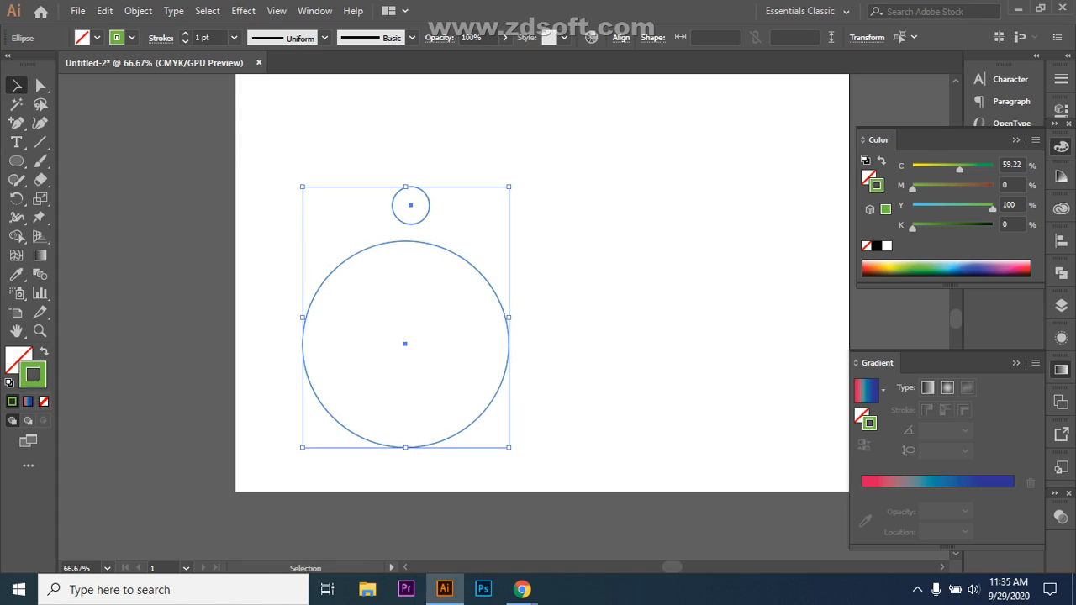
pyautogui.hotkey('ctrl', 'shift', 'a')
pyautogui.click(427, 215)
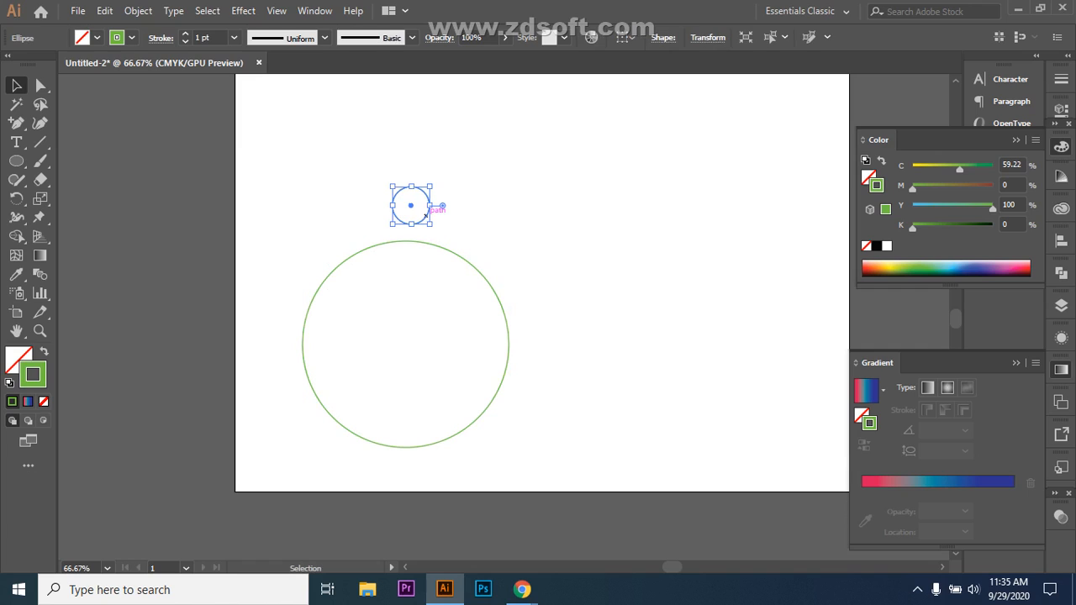
pyautogui.moveTo(426, 214); pyautogui.dragTo(501, 246)
pyautogui.hotkey('ctrl', 'z')
pyautogui.hotkey('ctrl', 'shift', 'a')
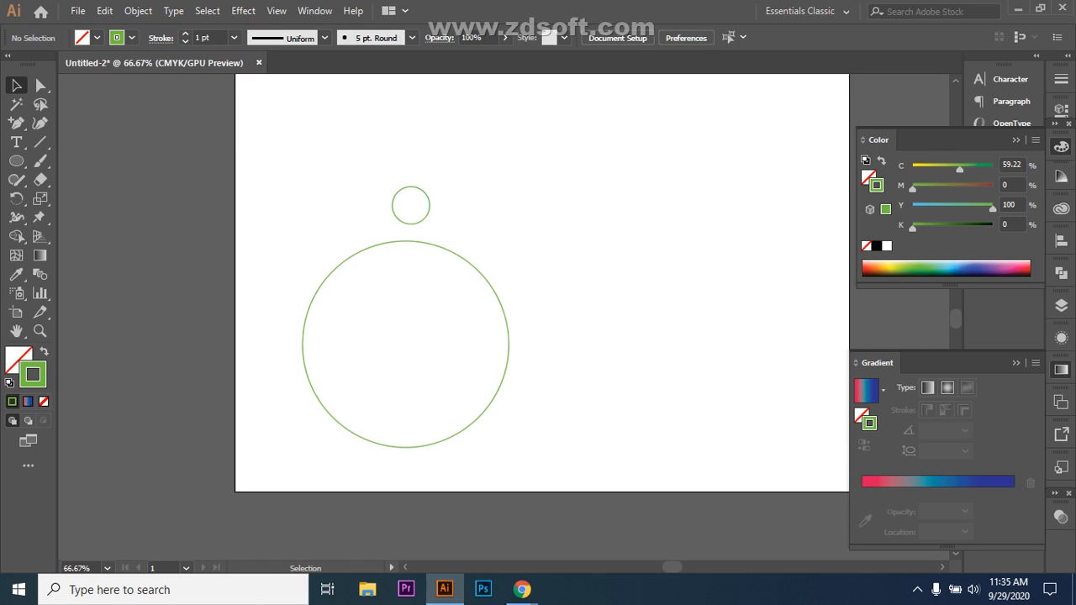
# - Select the large circle and try to set its Rotate pivot near its centre
pyautogui.click(415, 223)
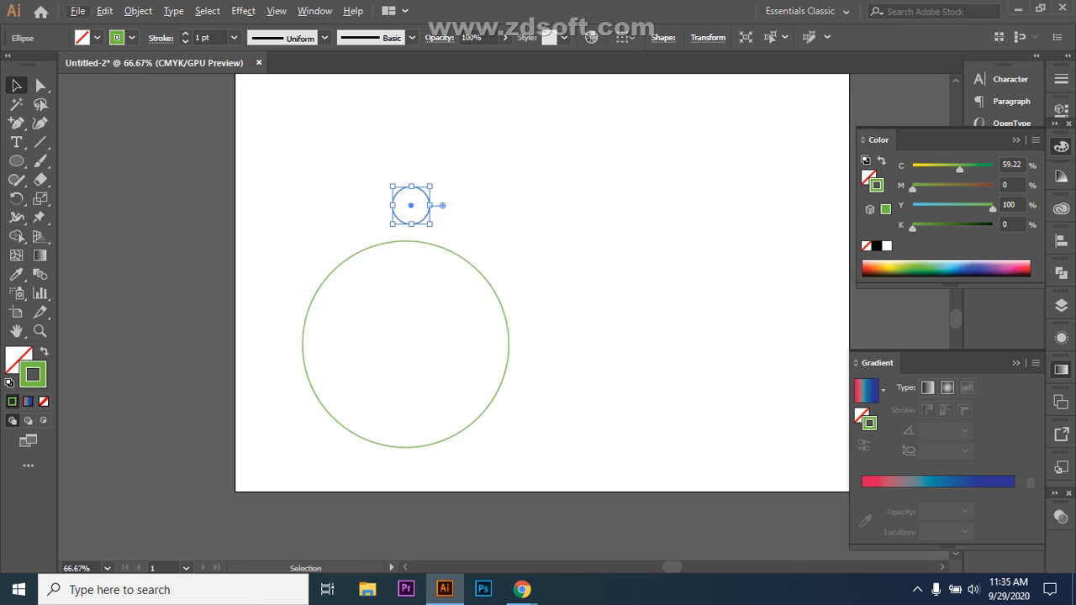
pyautogui.click(460, 220)
pyautogui.click(405, 223)
pyautogui.moveTo(294, 284); pyautogui.dragTo(341, 355)
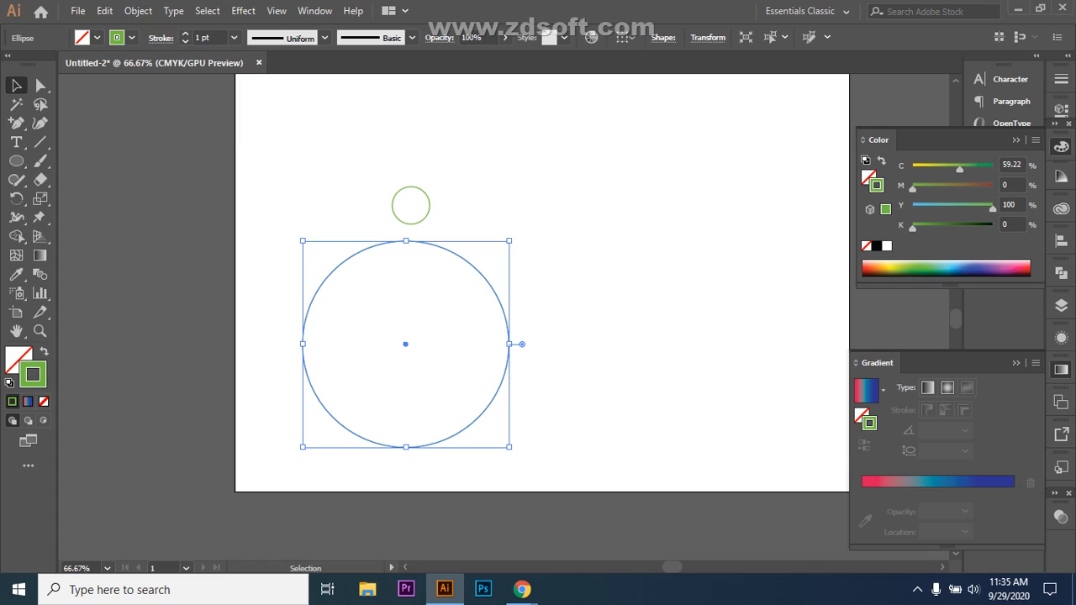
pyautogui.click(16, 198)
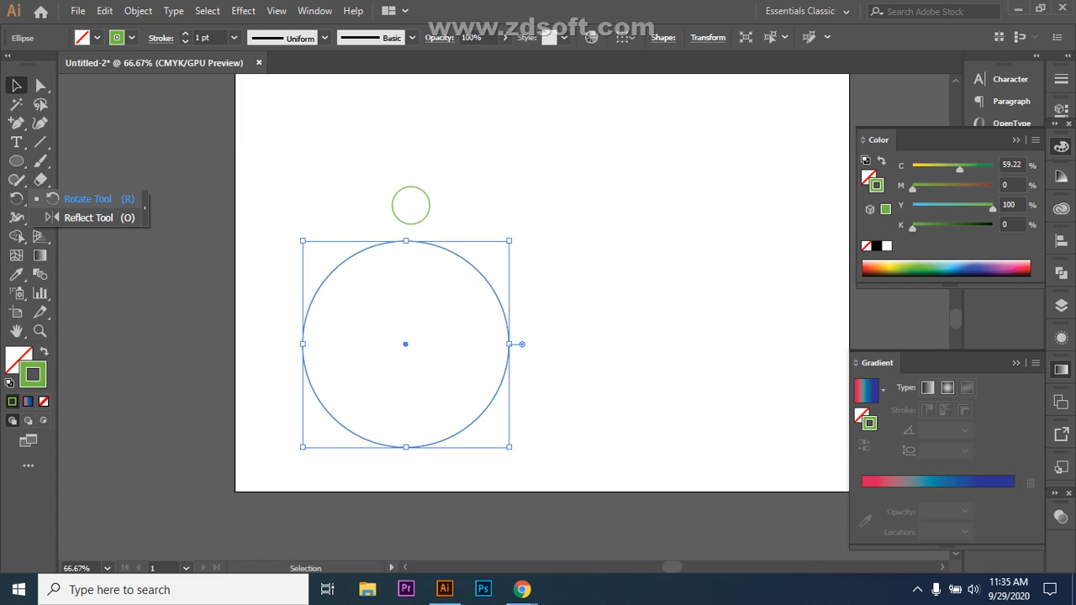
pyautogui.click(88, 199)
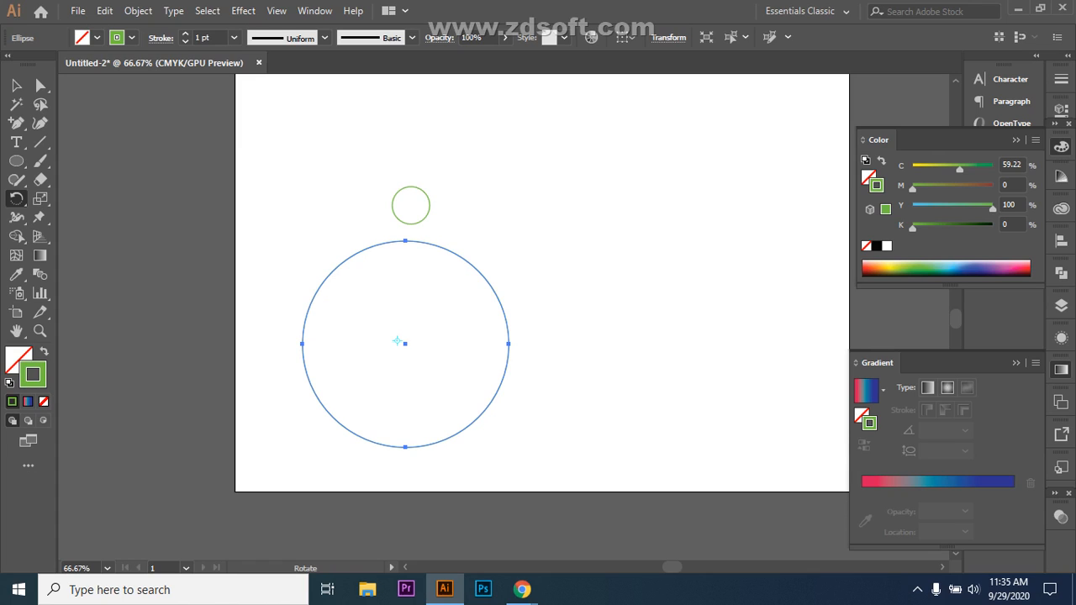
# - Undo the small circle and delete the large circle, leaving the artboard empty
pyautogui.hotkey('ctrl', 'z')
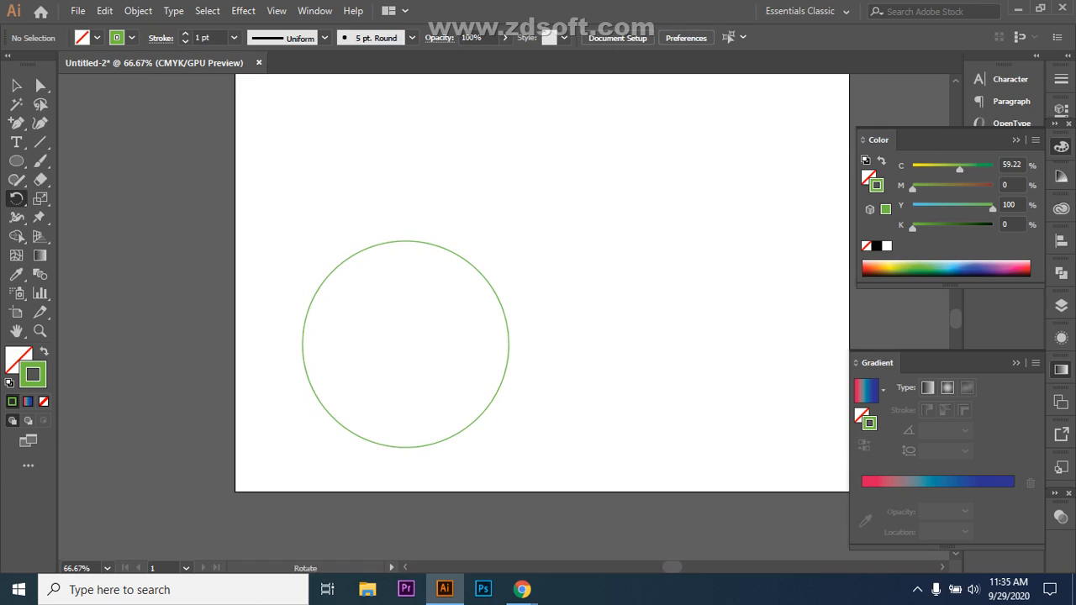
pyautogui.click(16, 85)
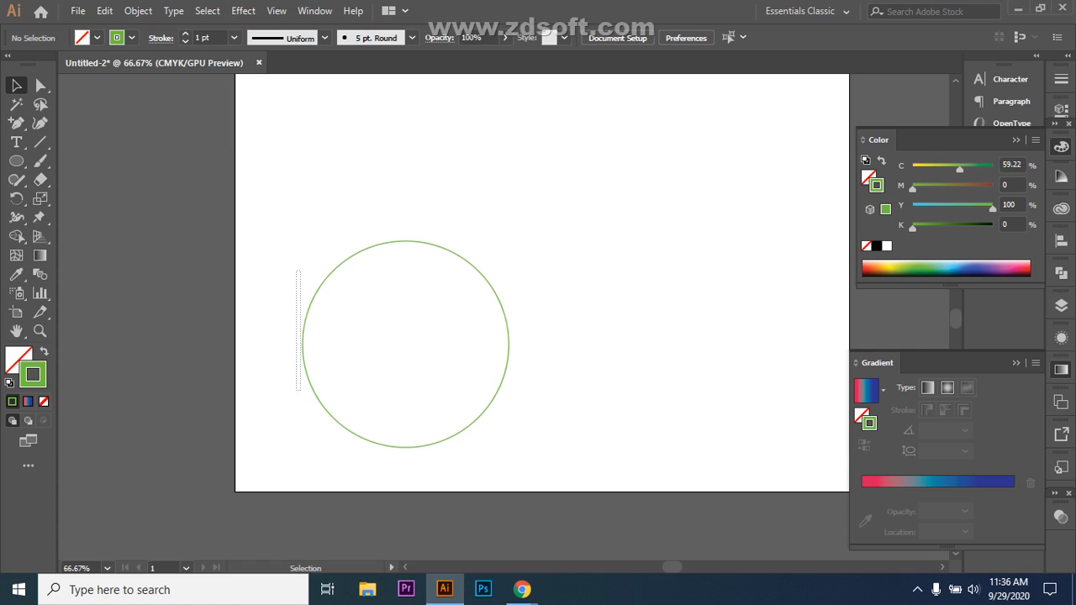
pyautogui.click(300, 370)
pyautogui.press('Delete')
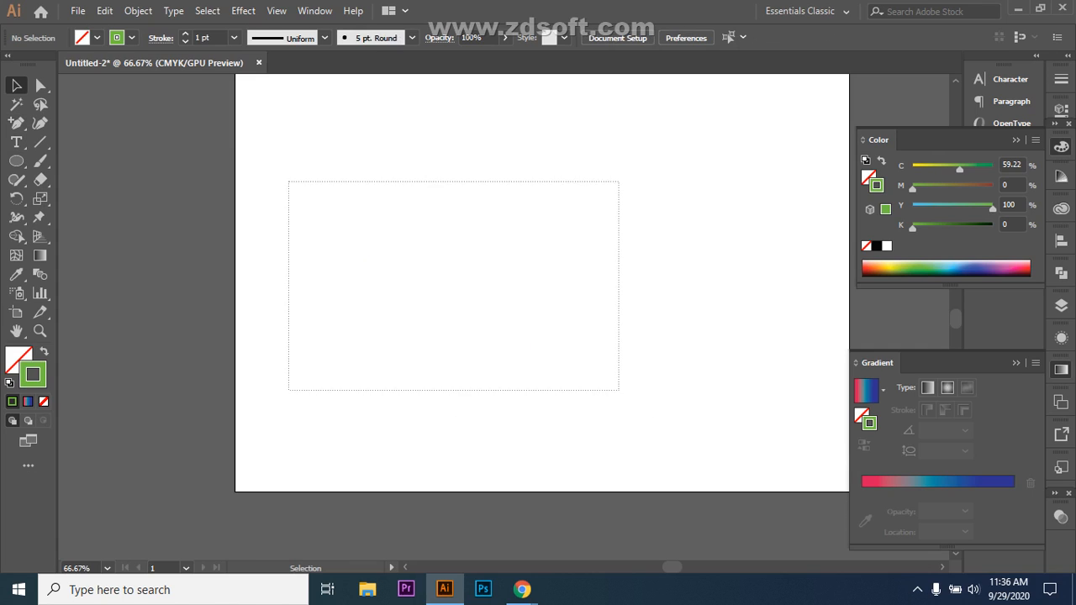
# - Draw a large circle in the artboard's lower middle and a small upright ellipse just above it
pyautogui.press('l')
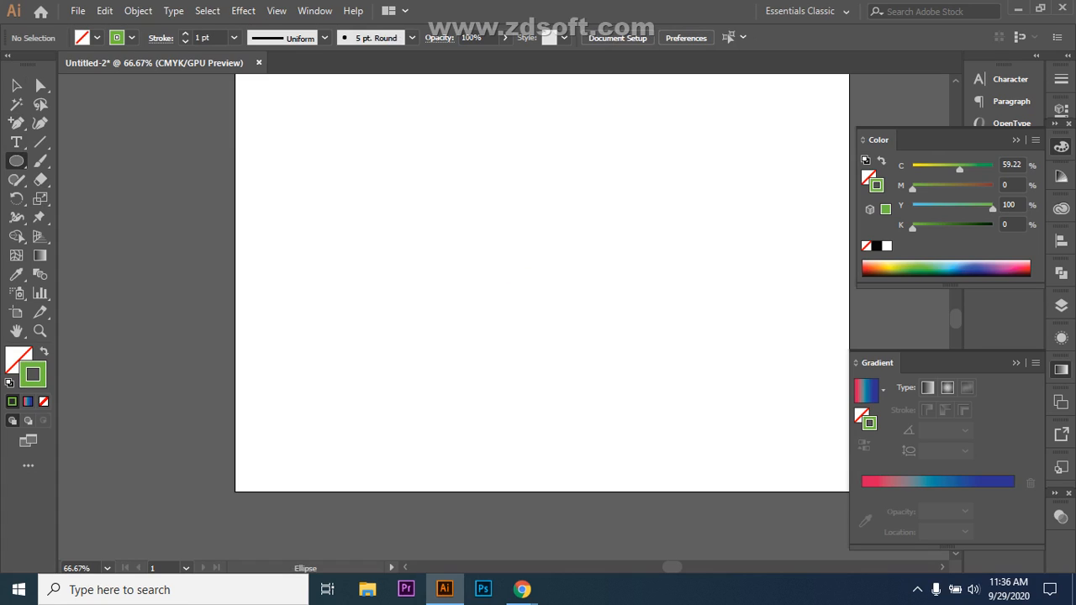
pyautogui.moveTo(425, 225); pyautogui.dragTo(464, 306)
pyautogui.press('Delete')
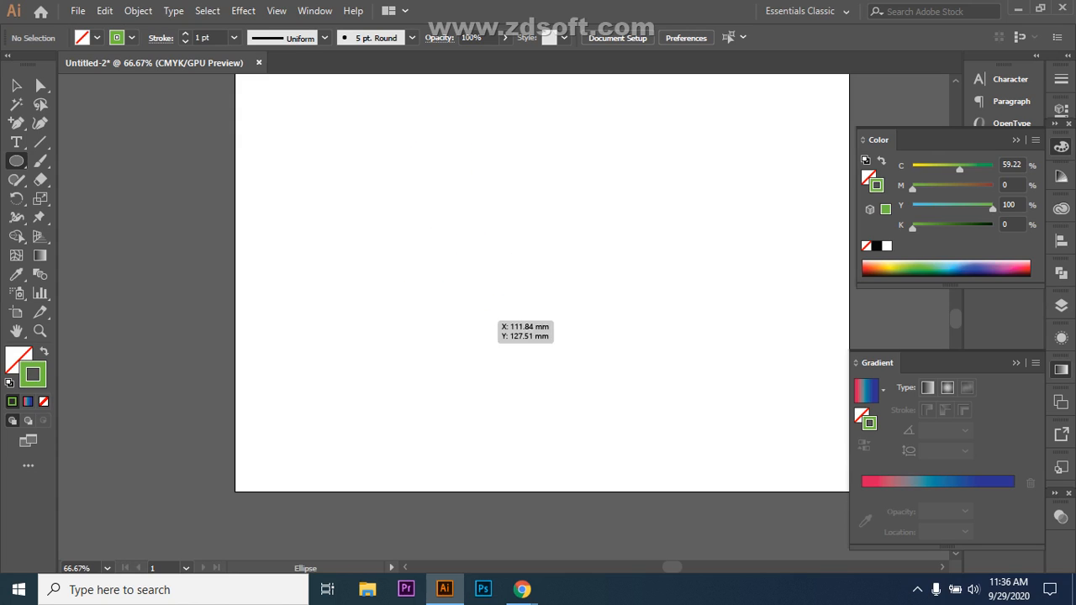
pyautogui.moveTo(435, 239); pyautogui.dragTo(620, 424)
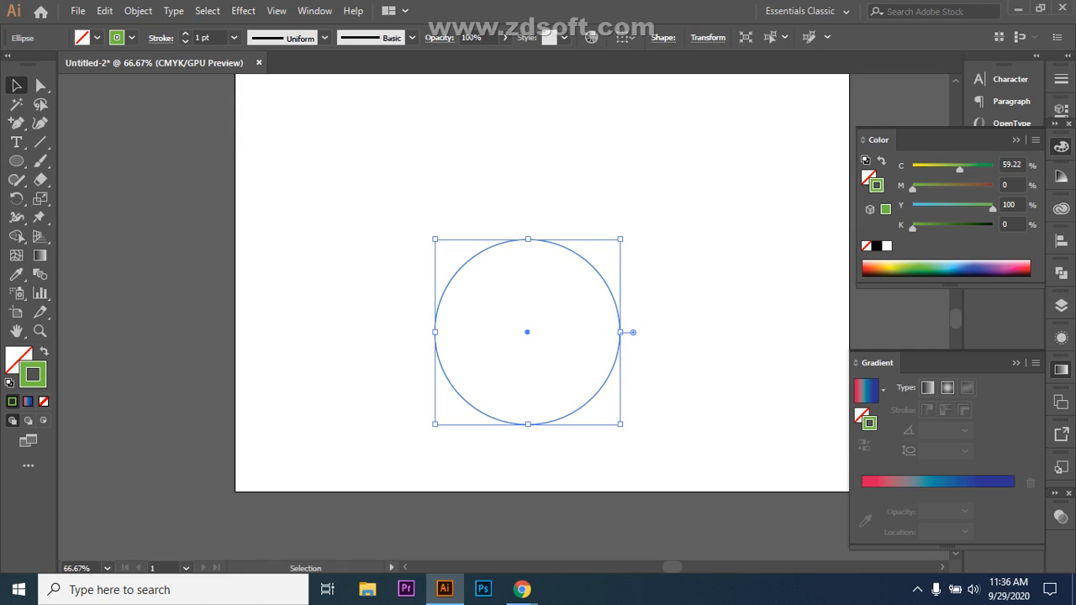
pyautogui.moveTo(516, 184)
pyautogui.mouseDown()
pyautogui.moveTo(528, 221)
pyautogui.moveTo(543, 221)
pyautogui.mouseUp()
pyautogui.press('v')
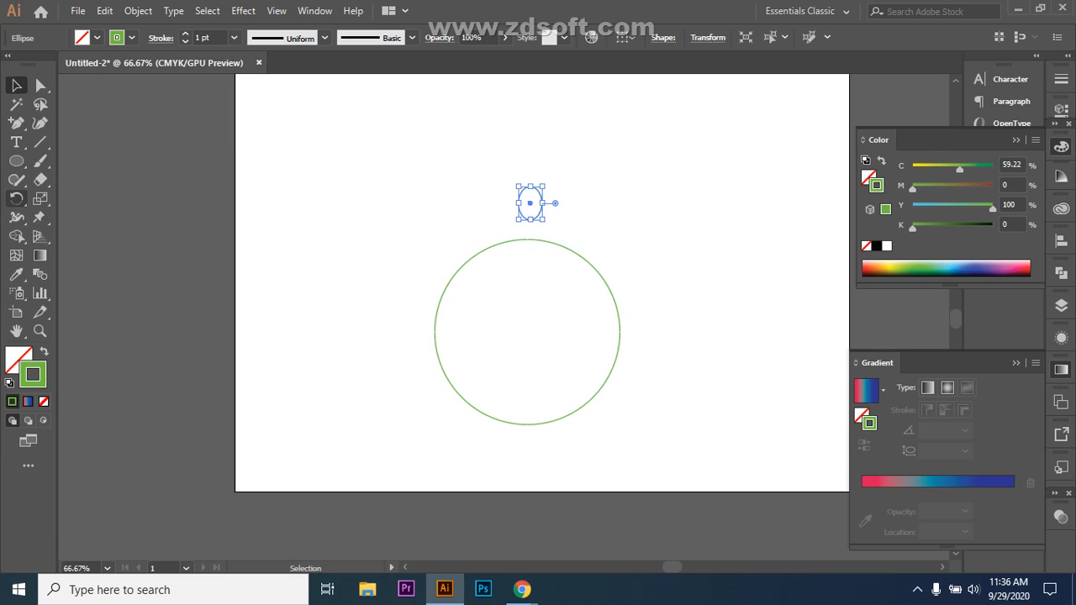
# - Set the small ellipse's Rotate pivot near the large circle's centre, and try moving the ellipse down to the circle's upper-right edge
pyautogui.click(16, 198)
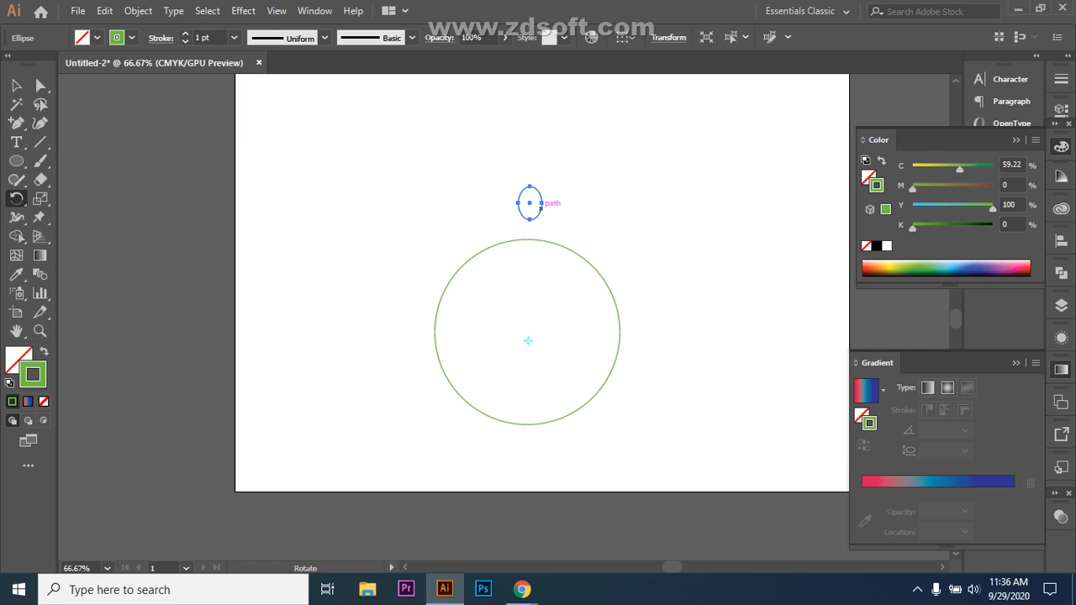
pyautogui.press('v')
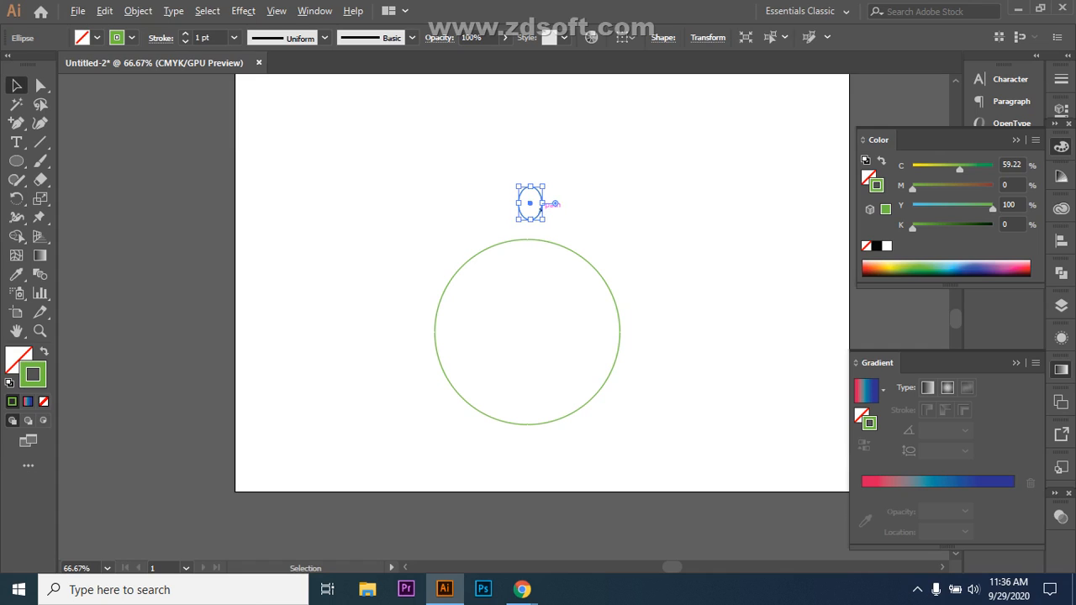
pyautogui.moveTo(544, 206); pyautogui.dragTo(588, 229)
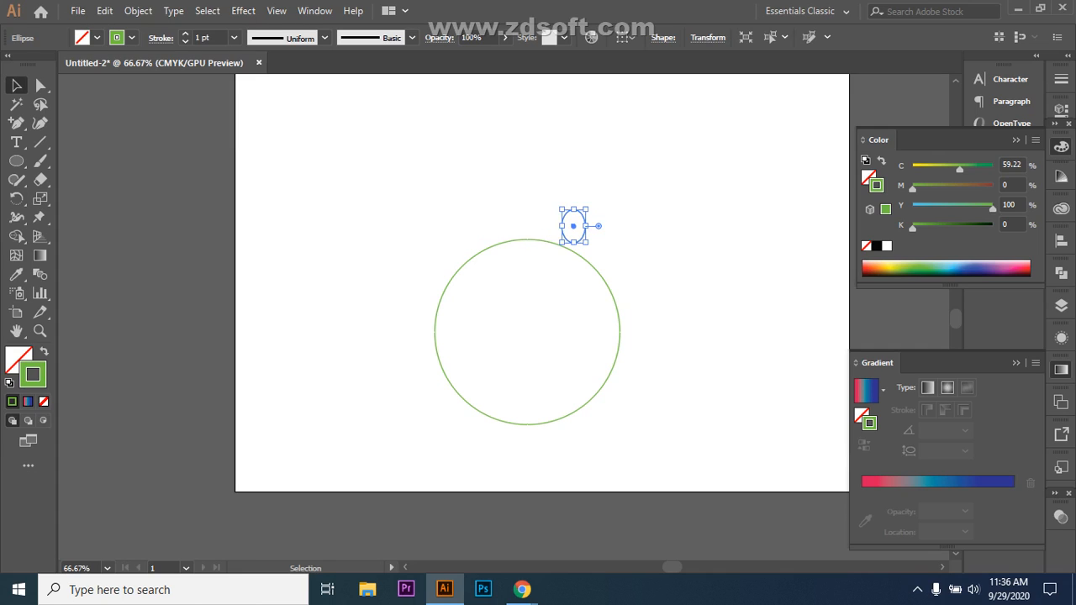
# - Try to set the large circle's Rotate pivot near its centre, reselect the small ellipse, and undo both shapes
pyautogui.click(528, 332)
pyautogui.press('r')
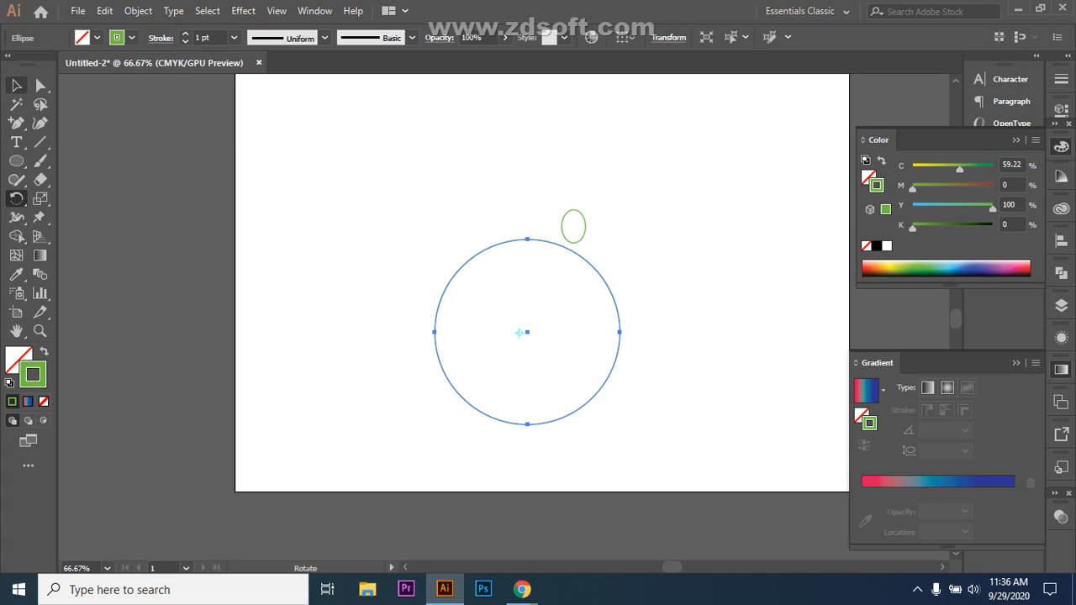
pyautogui.click(16, 85)
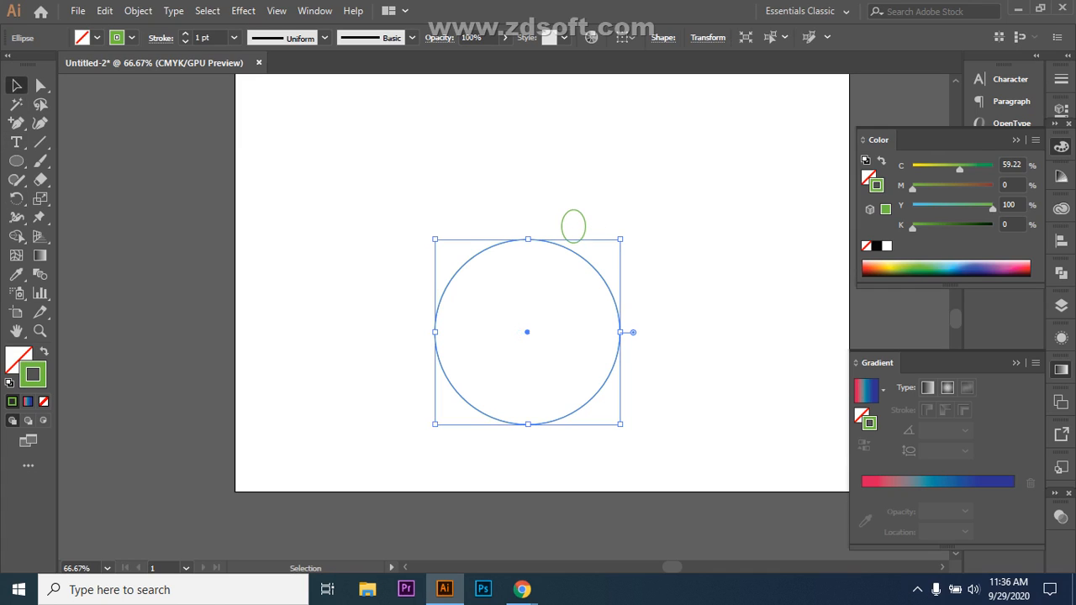
pyautogui.click(584, 220)
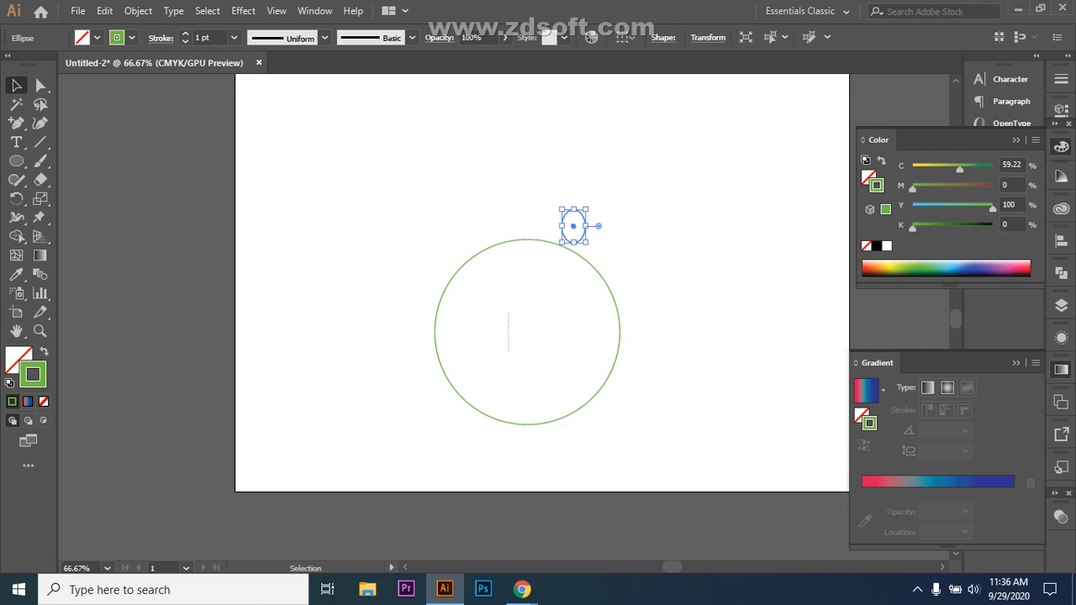
pyautogui.moveTo(508, 313); pyautogui.dragTo(545, 360)
pyautogui.hotkey('ctrl', 'z')
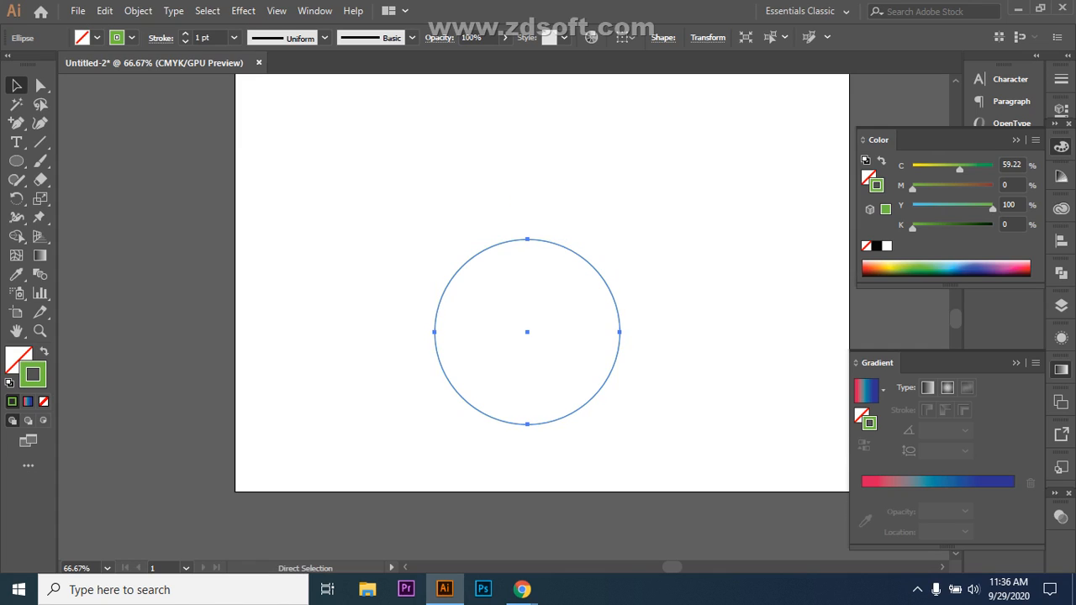
pyautogui.hotkey('ctrl', 'z')
# - Draw a medium-sized circle in the artboard's lower middle, redoing the first attempt smaller, and deselect it
pyautogui.press('l')
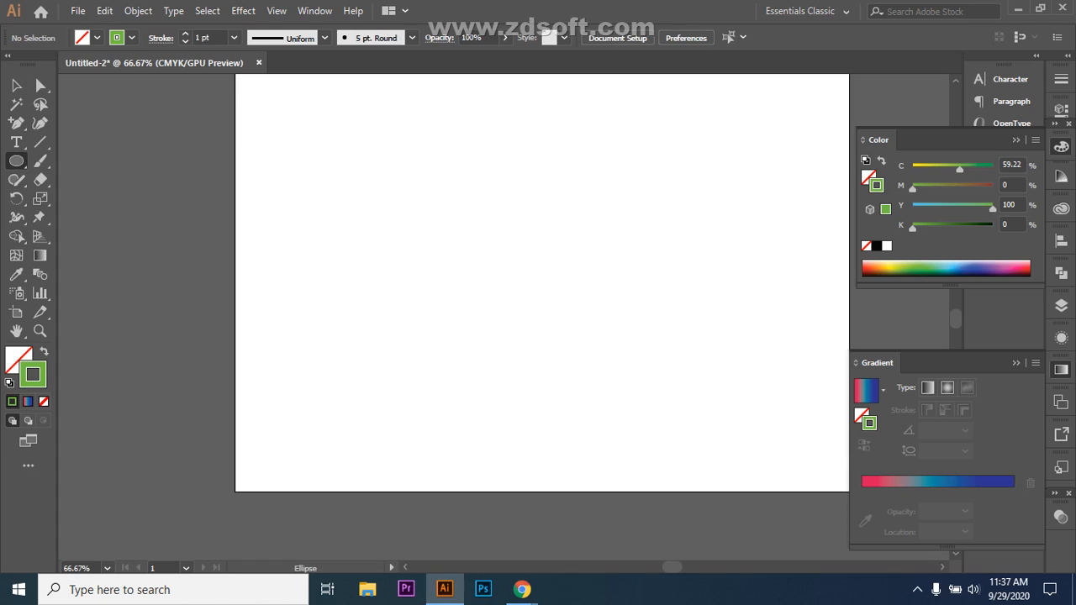
pyautogui.moveTo(401, 231); pyautogui.dragTo(570, 393)
pyautogui.hotkey('ctrl', 'z')
pyautogui.moveTo(422, 274); pyautogui.dragTo(562, 413)
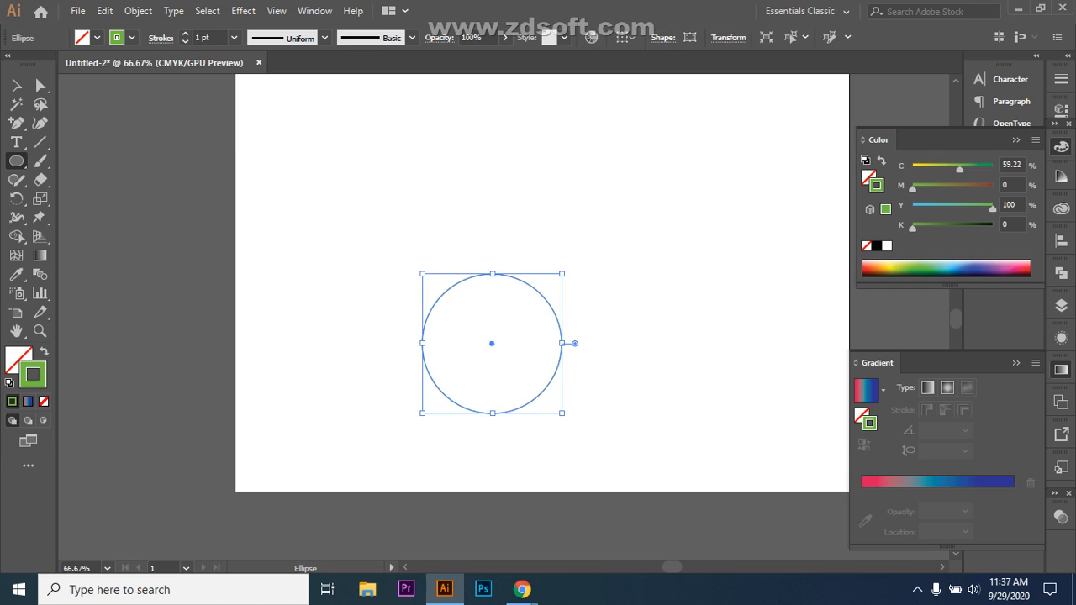
pyautogui.press('v')
pyautogui.hotkey('ctrl', 'shift', 'a')
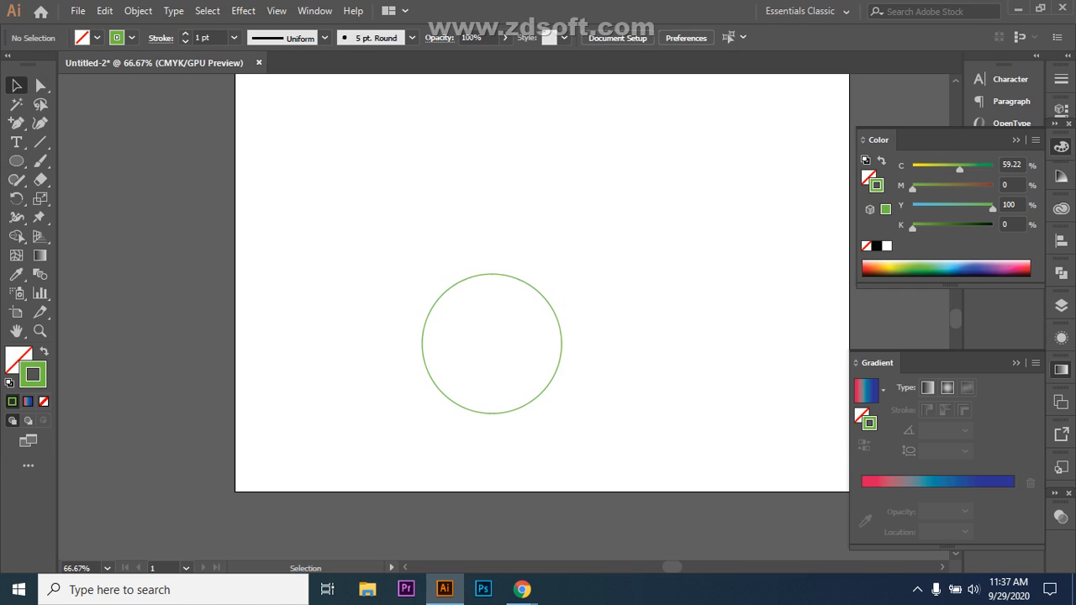
# - Draw a small upright ellipse centred just above the circle and select it
pyautogui.click(563, 343)
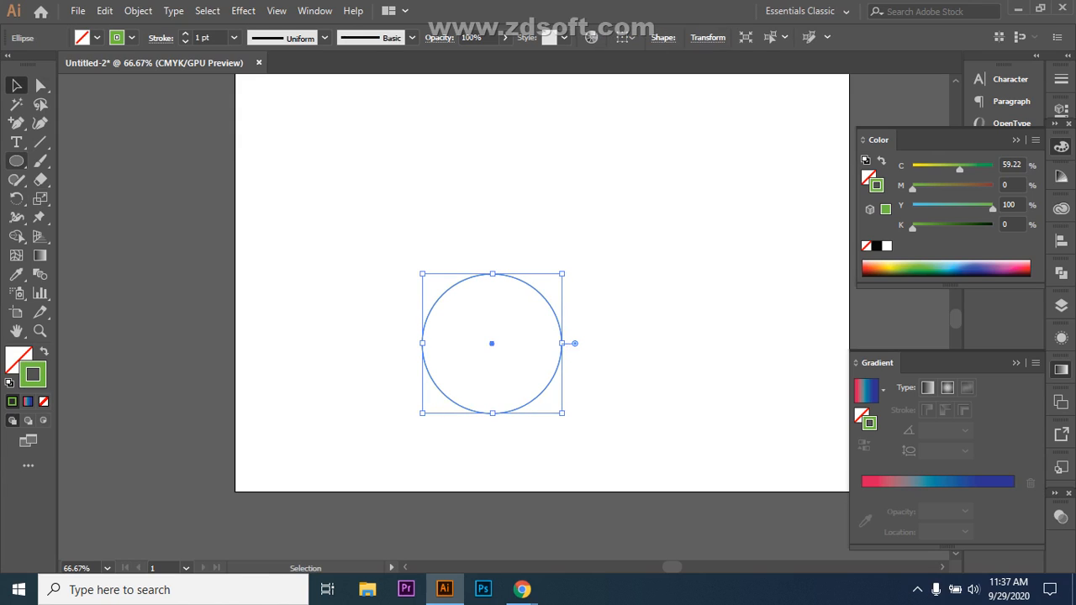
pyautogui.press('l')
pyautogui.moveTo(494, 241); pyautogui.dragTo(509, 262)
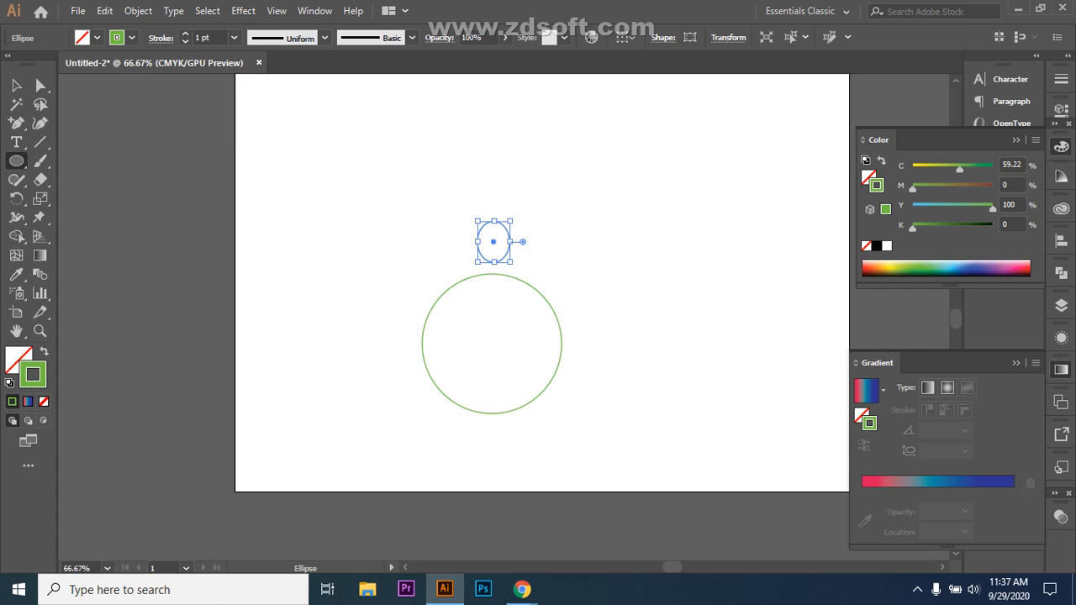
pyautogui.click(16, 85)
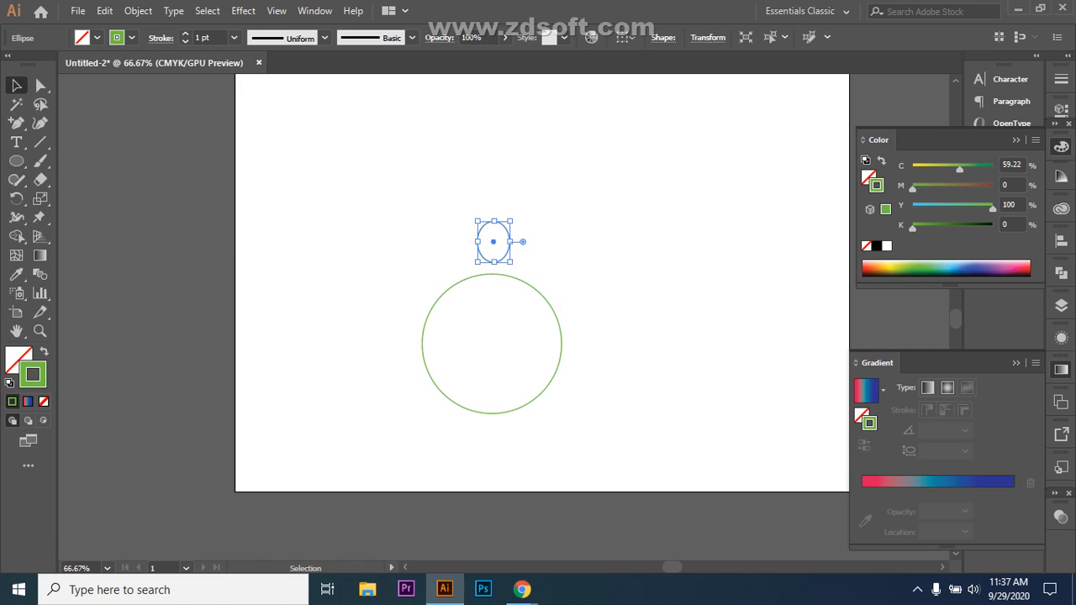
pyautogui.click(556, 224)
pyautogui.click(509, 276)
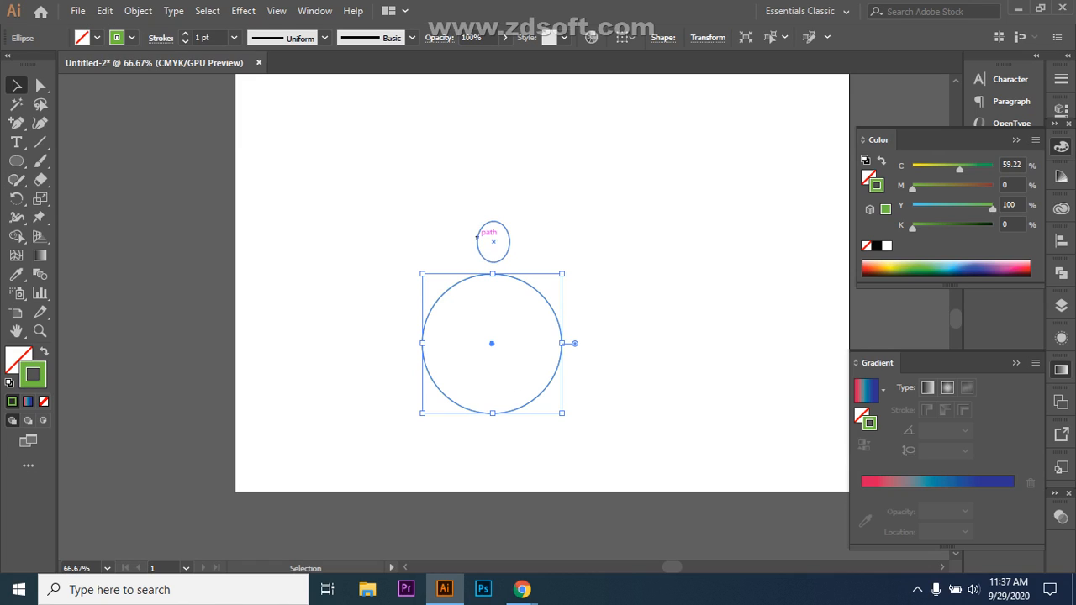
pyautogui.click(476, 238)
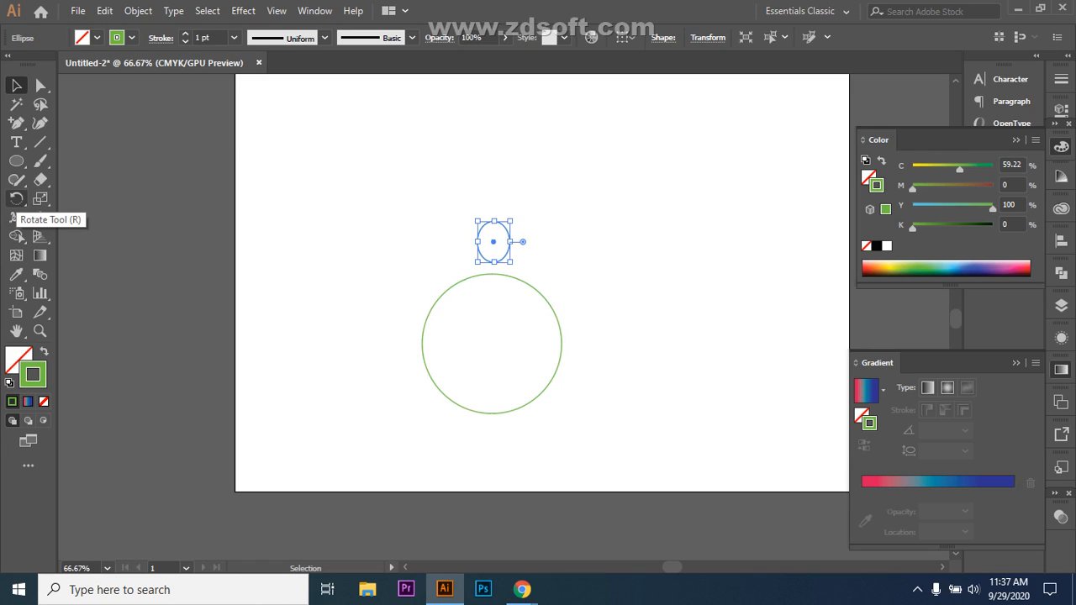
# - Try to rotate the small ellipse clockwise about the large circle's centre, and undo the rotation
pyautogui.click(16, 199)
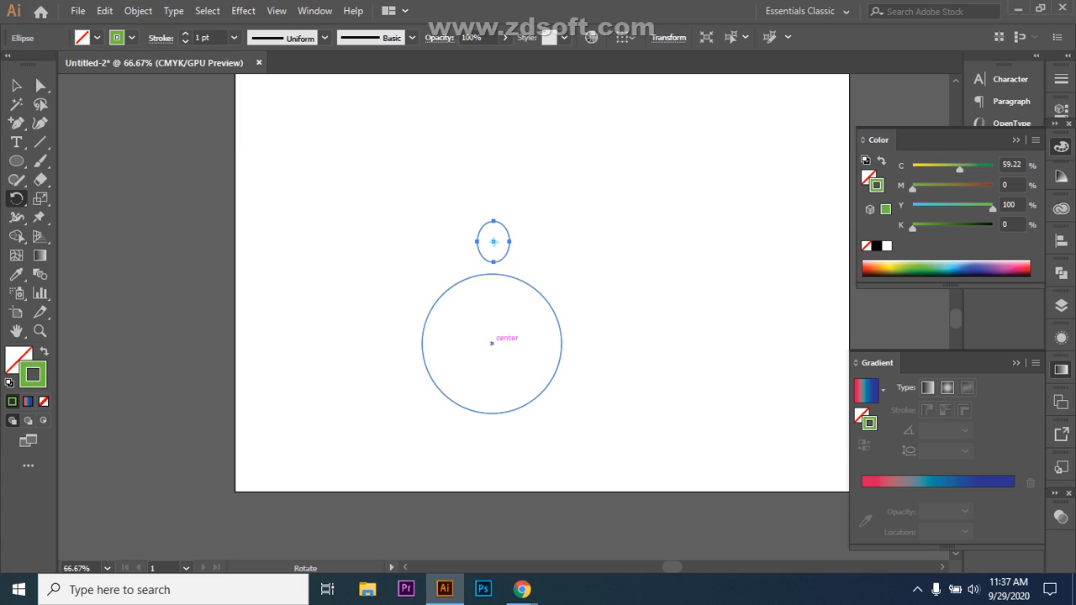
pyautogui.click(491, 342)
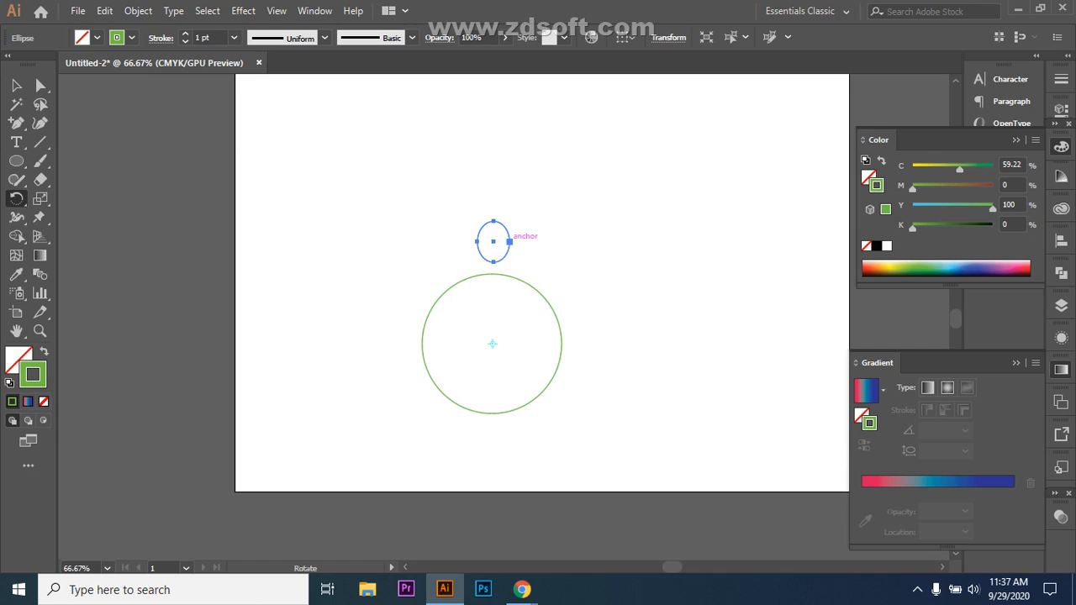
pyautogui.moveTo(509, 242); pyautogui.dragTo(546, 264)
pyautogui.hotkey('ctrl', 'z')
# - Try to place a copy of the small ellipse down and to its right, and undo both the copy and the original ellipse
pyautogui.press('v')
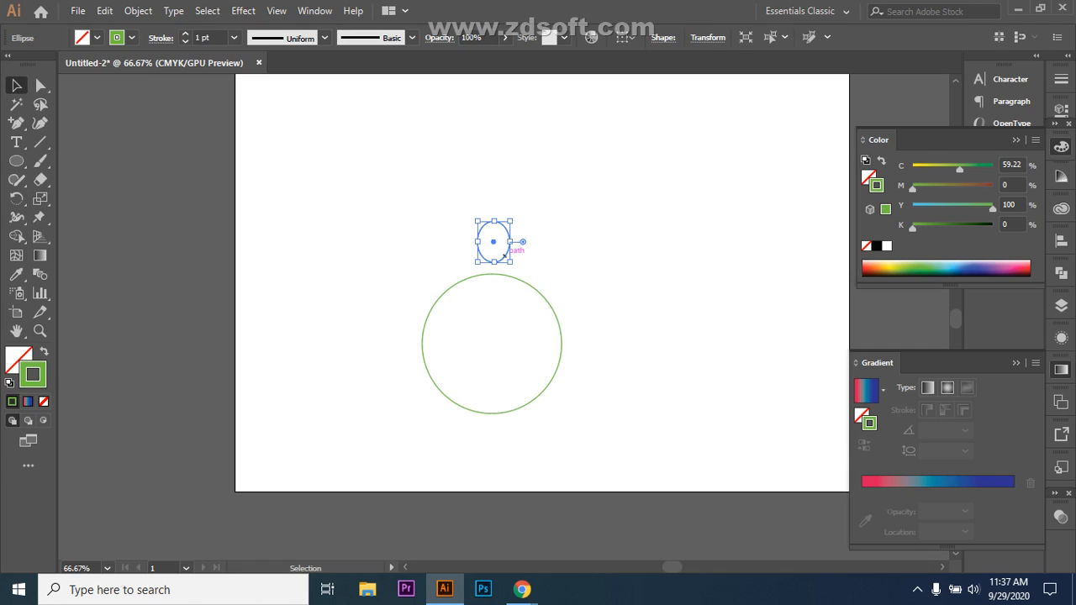
pyautogui.keyDown('alt'); pyautogui.moveTo(504, 256); pyautogui.dragTo(548, 271); pyautogui.keyUp('alt')
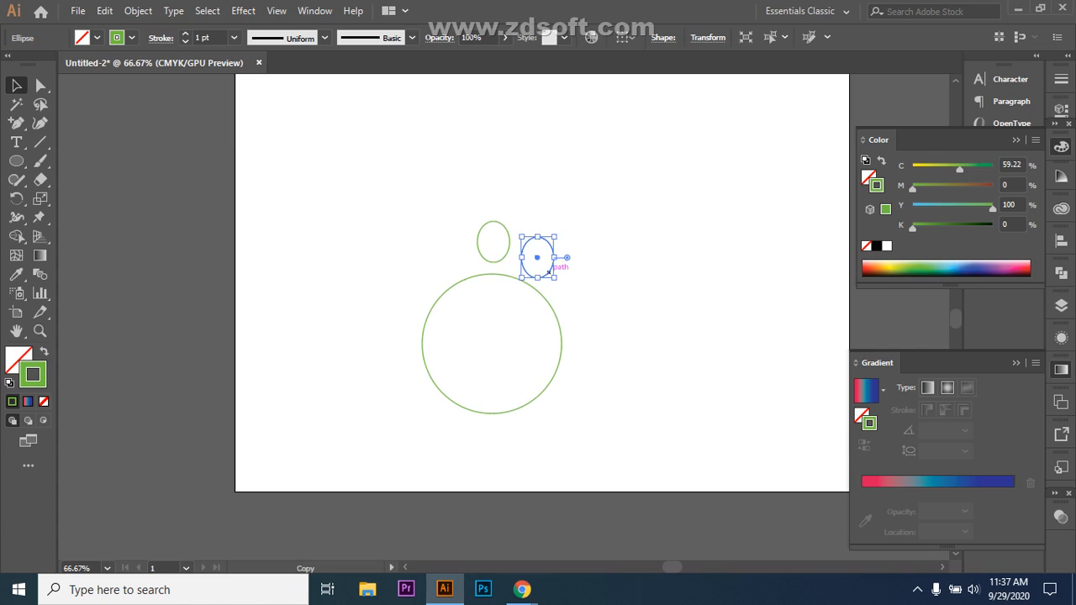
pyautogui.hotkey('ctrl', 'z')
pyautogui.hotkey('ctrl', 'z')
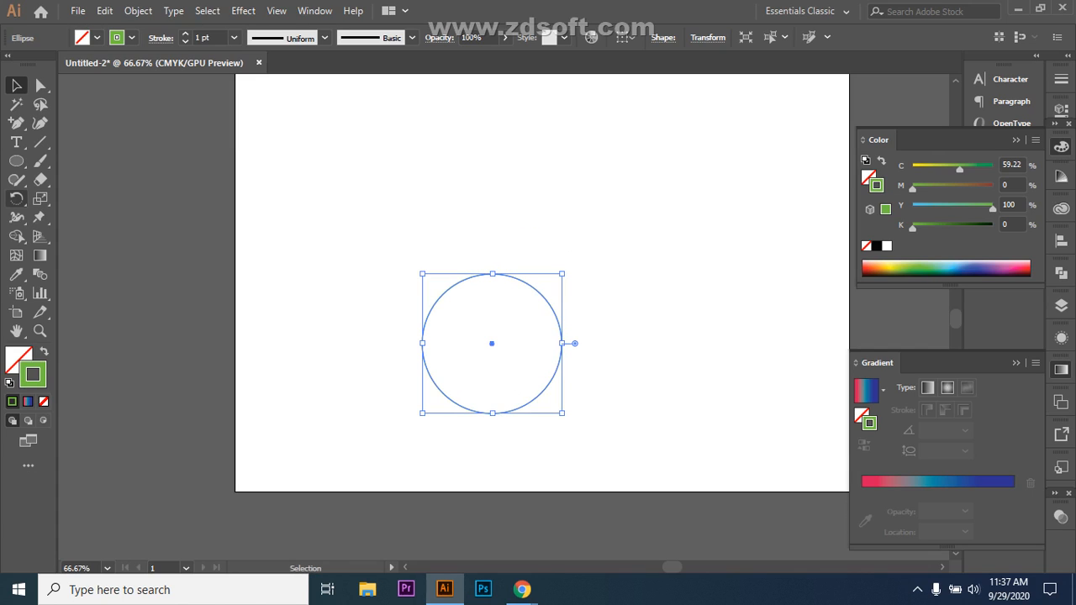
# - Draw a slightly smaller upright ellipse centred just above the large circle
pyautogui.press('l')
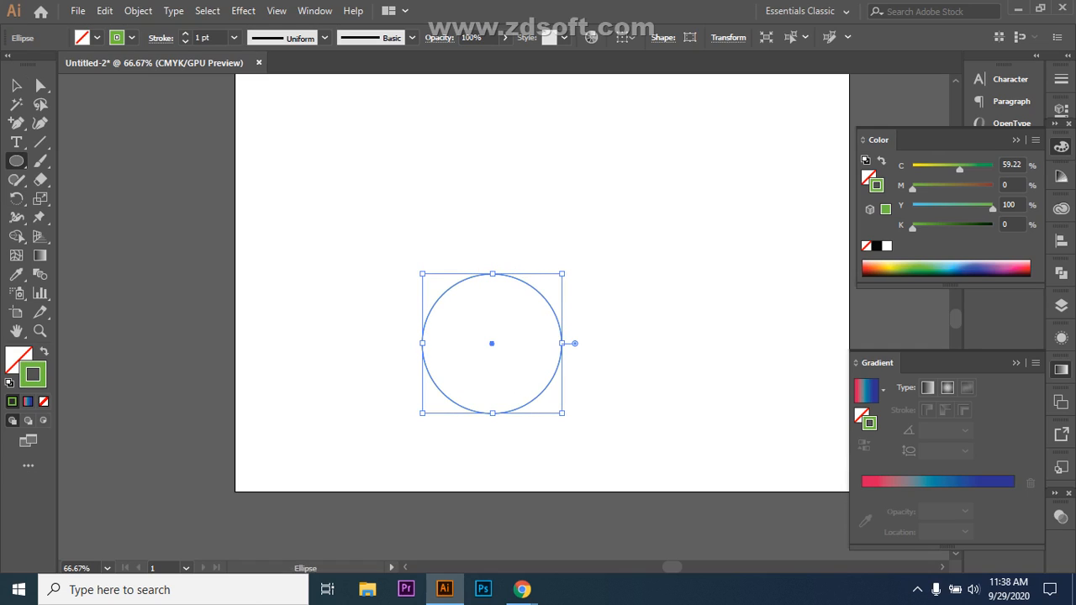
pyautogui.moveTo(479, 223); pyautogui.dragTo(506, 256)
pyautogui.click(16, 85)
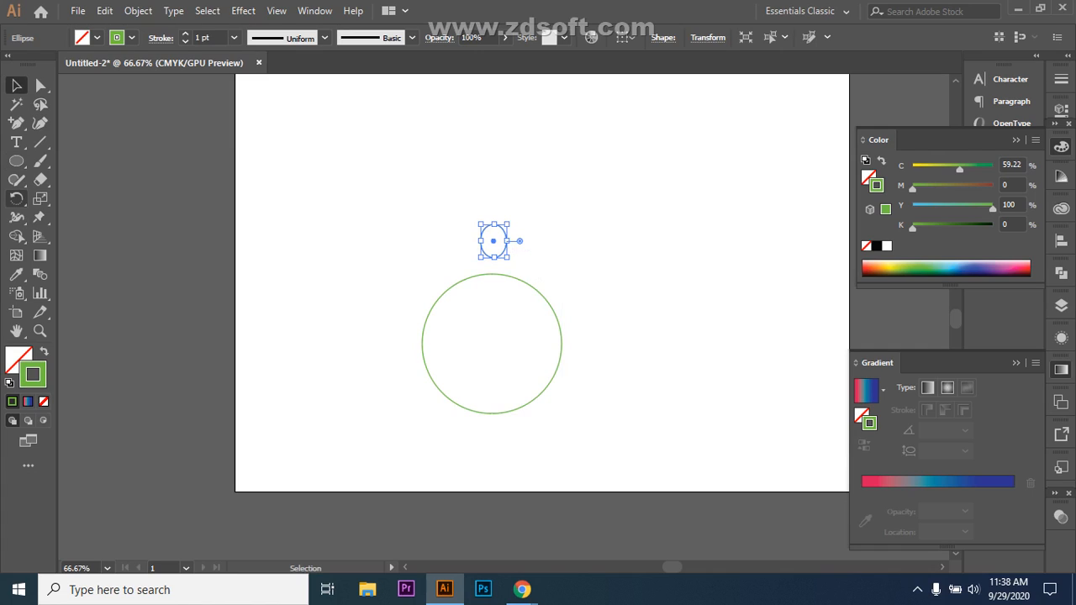
# - Rotate a copy of the small ellipse about -31° around the large circle's centre
pyautogui.click(16, 198)
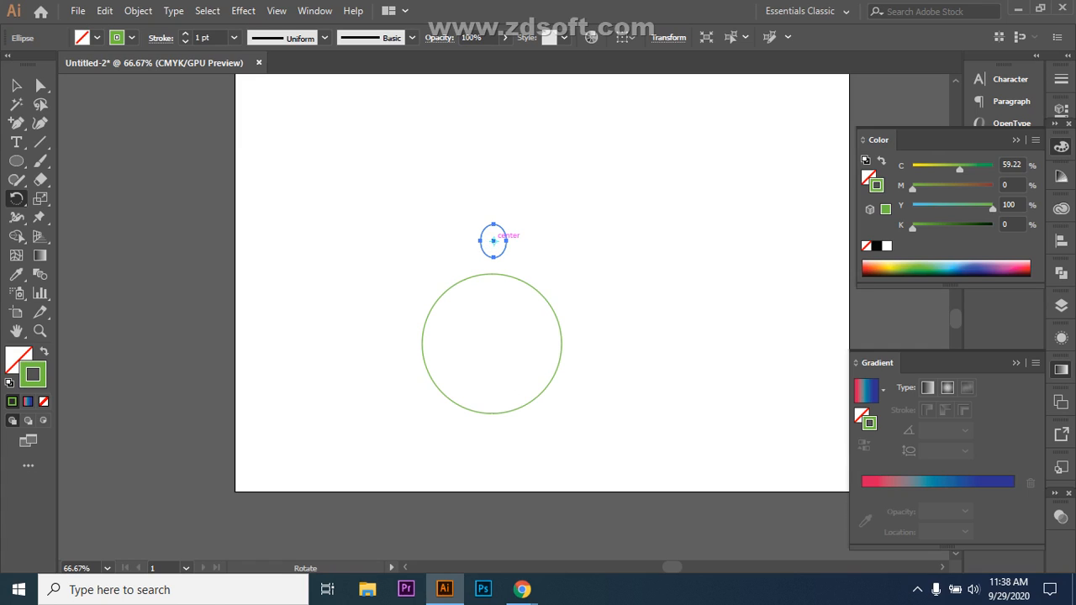
pyautogui.click(493, 343)
pyautogui.moveTo(504, 247); pyautogui.dragTo(548, 274)
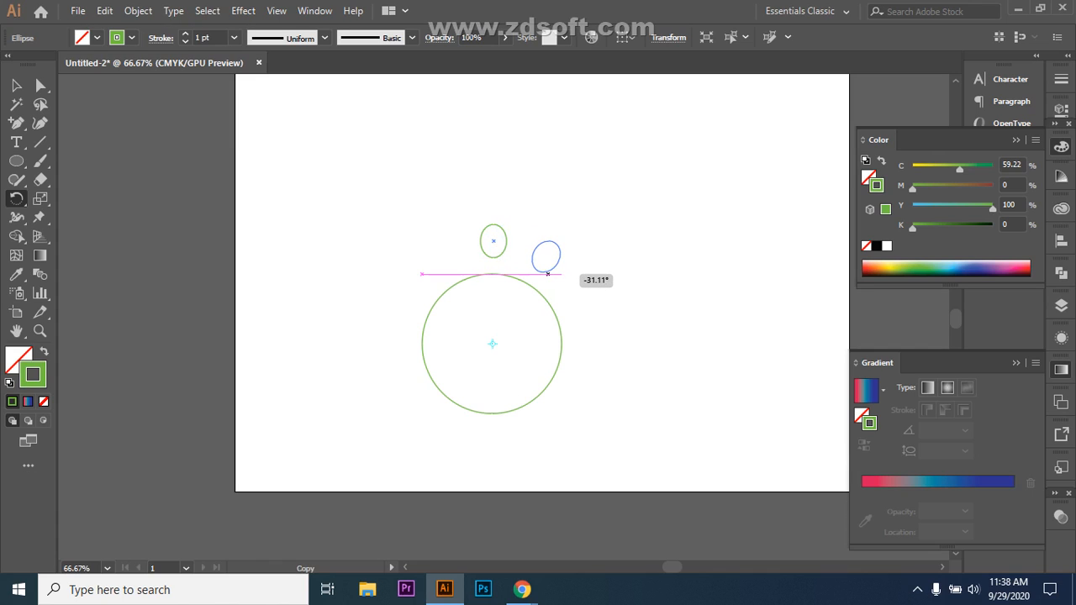
# - Try to rotate the small ellipse about -31° around the large circle's centre, and undo the rotation
pyautogui.moveTo(548, 274); pyautogui.dragTo(548, 274)
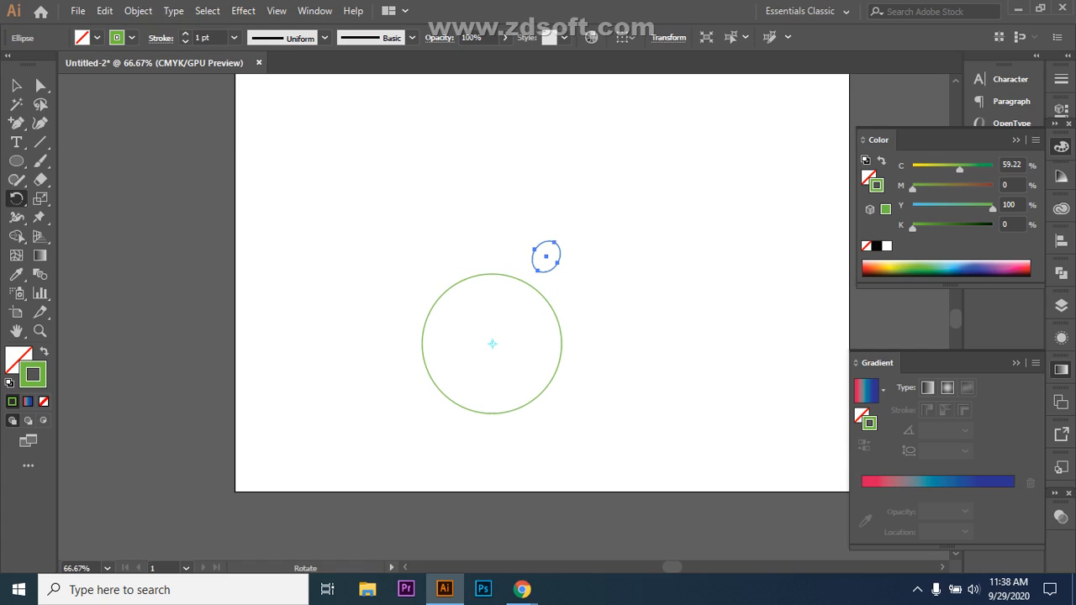
pyautogui.hotkey('ctrl', 'z')
pyautogui.press('alt')
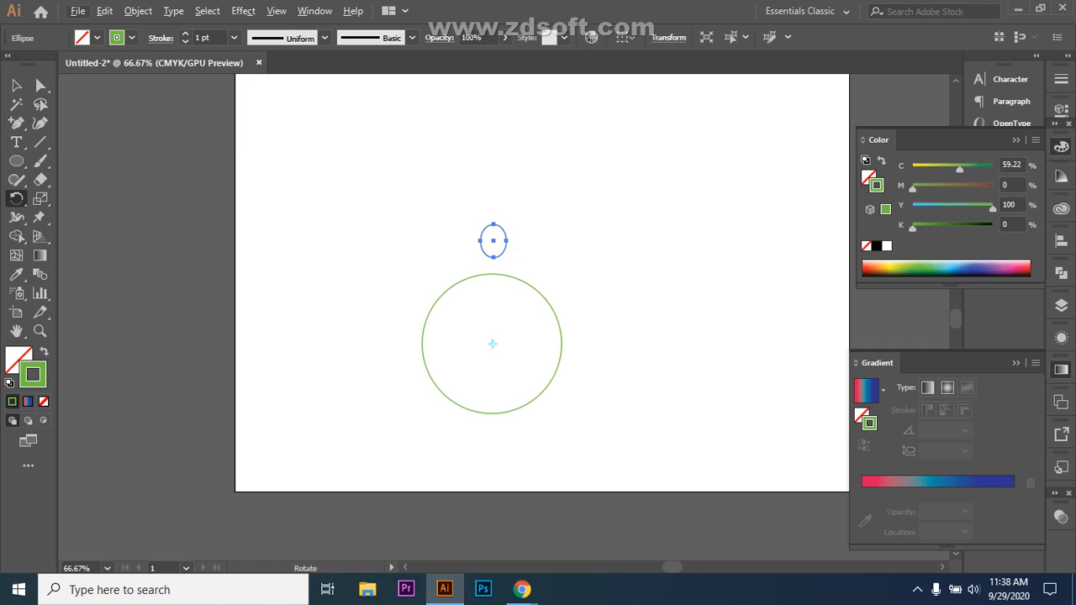
pyautogui.press('alt')
pyautogui.press('alt')
pyautogui.press('alt')
pyautogui.press('v')
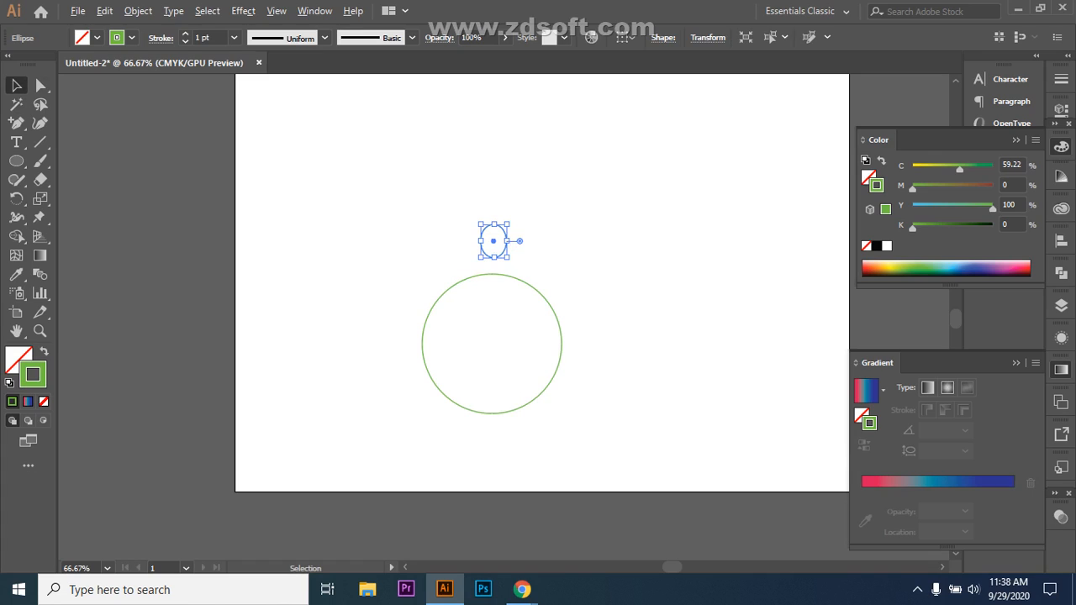
# - Try to move the small ellipse slightly, and undo back through the drawn shapes until the artboard is empty
pyautogui.click(542, 248)
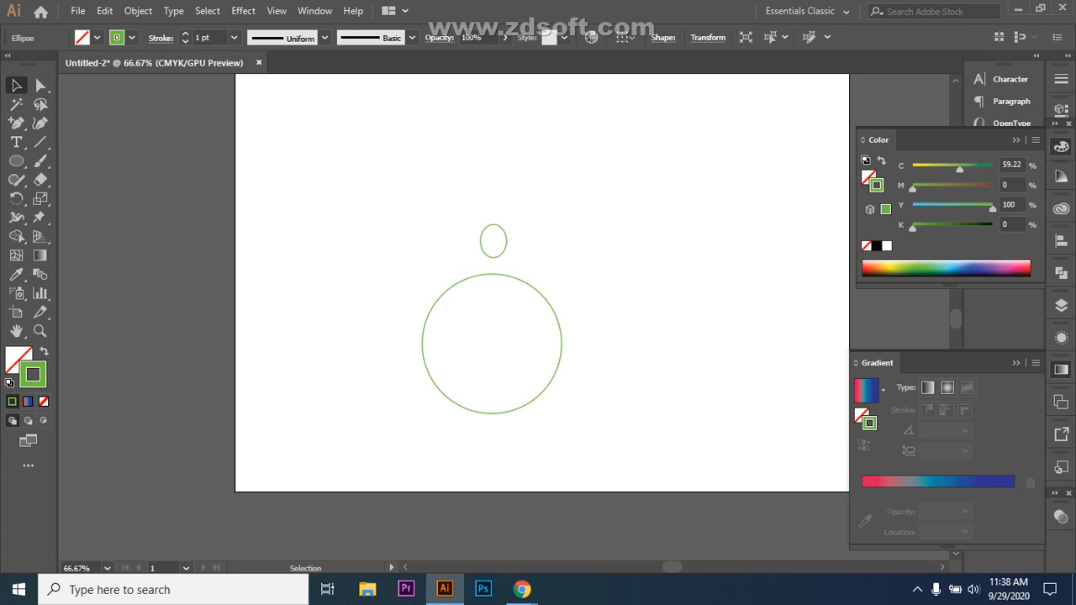
pyautogui.click(501, 254)
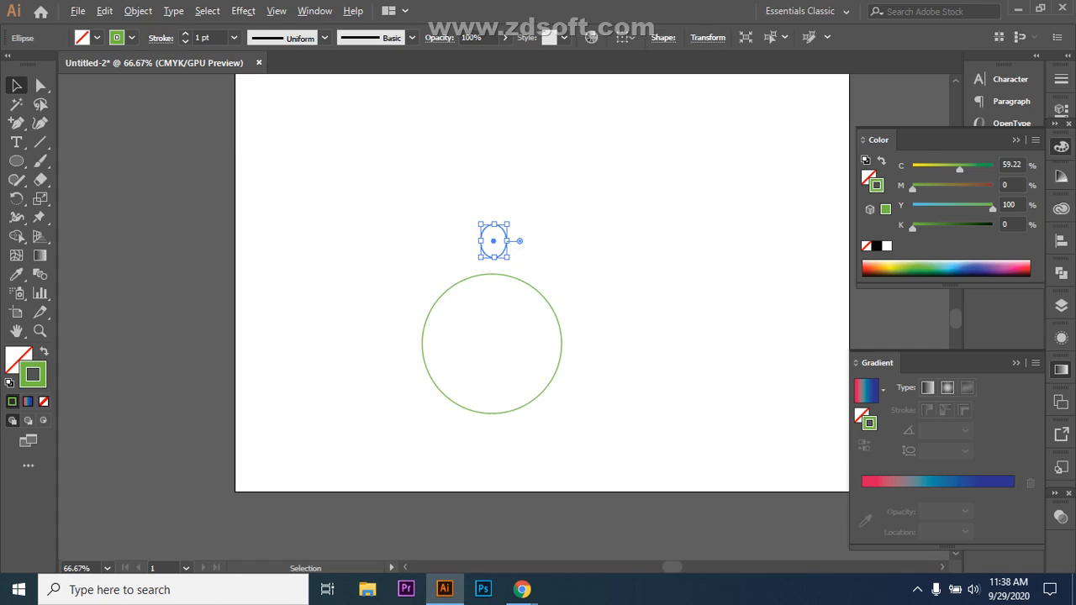
pyautogui.moveTo(502, 253); pyautogui.dragTo(520, 258)
pyautogui.hotkey('ctrl', 'z')
pyautogui.hotkey('ctrl', 'z')
pyautogui.hotkey('ctrl', 'z')
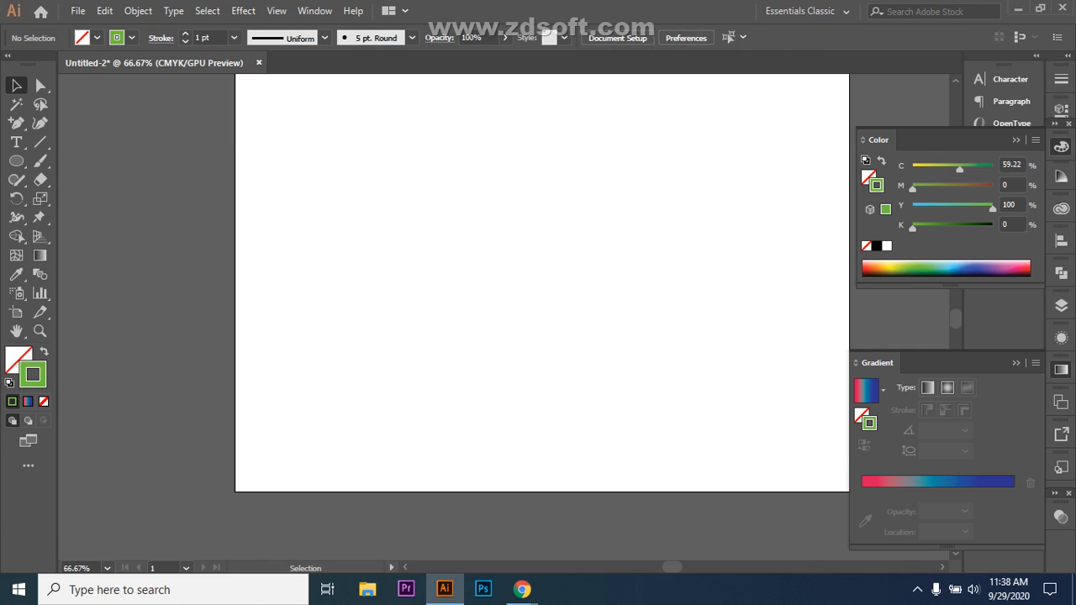
# - Draw a large circle in the lower middle of the artboard and a small upright ellipse just above it
pyautogui.click(16, 160)
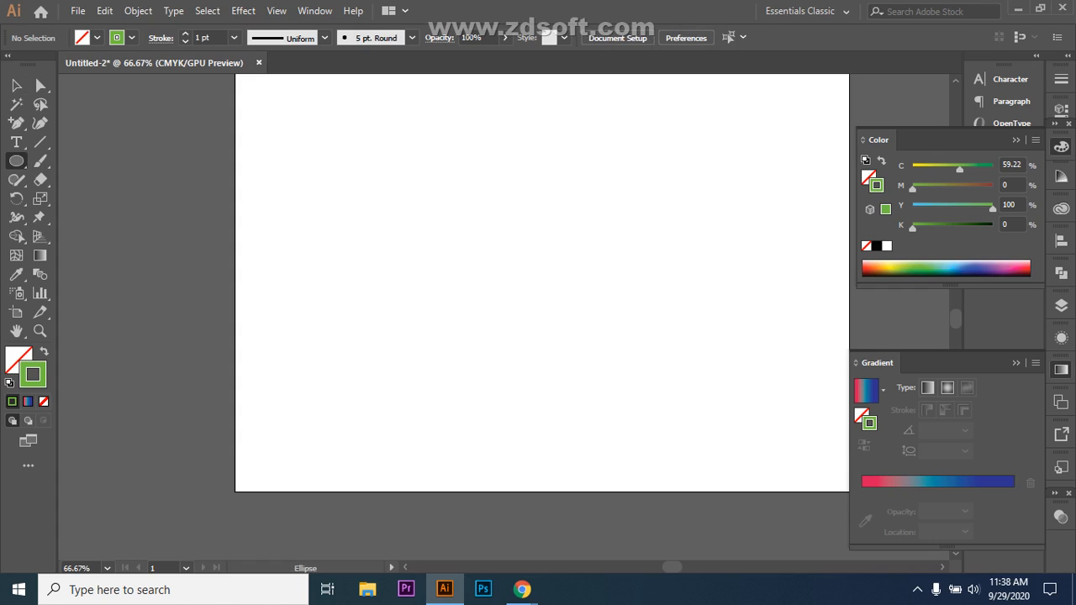
pyautogui.moveTo(432, 252); pyautogui.dragTo(607, 434)
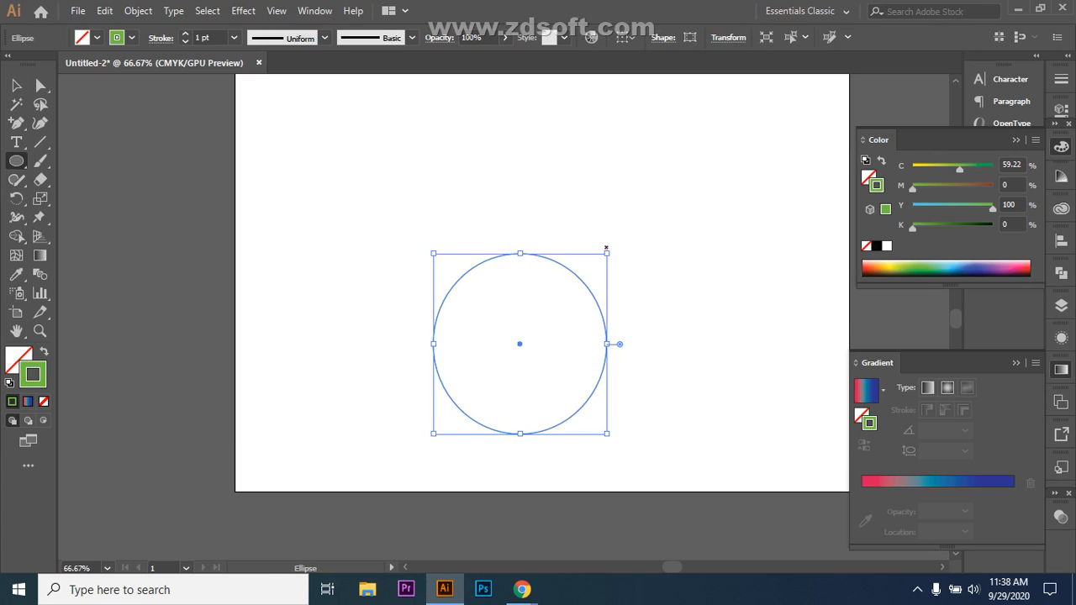
pyautogui.moveTo(514, 198)
pyautogui.mouseDown()
pyautogui.moveTo(521, 233)
pyautogui.moveTo(539, 239)
pyautogui.mouseUp()
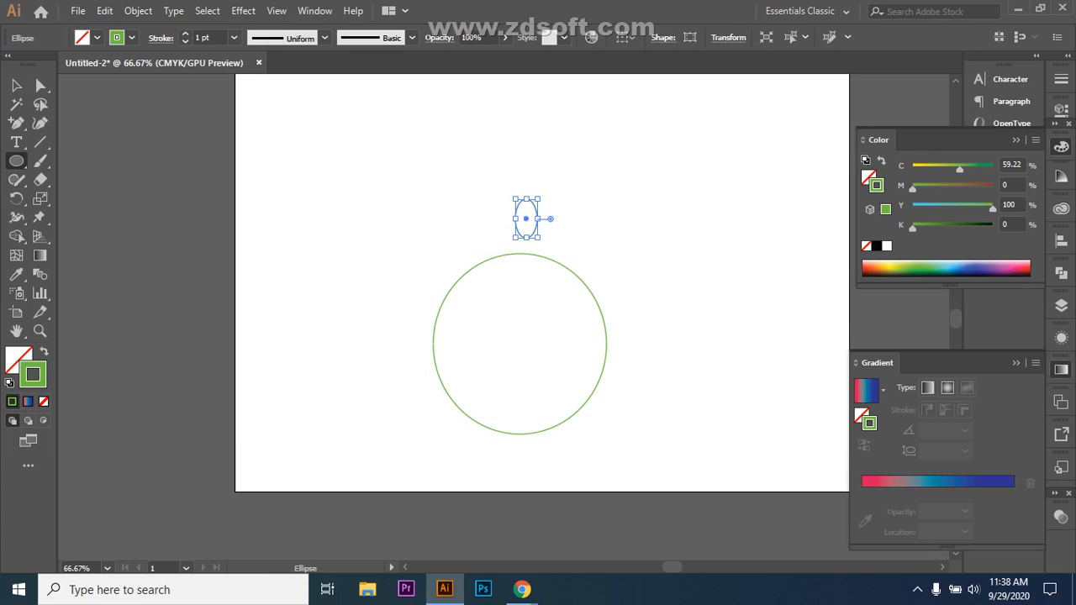
# - Nudge the small ellipse left until it sits just left of the large circle's vertical centre line
pyautogui.press('Left')
pyautogui.press('Left')
pyautogui.press('Left')
pyautogui.press('Left')
pyautogui.press('Left')
pyautogui.press('Left')
pyautogui.press('Left')
pyautogui.press('Left')
pyautogui.press('Left')
pyautogui.press('Left')
pyautogui.press('Left')
pyautogui.press('Left')
pyautogui.press('Left')
pyautogui.press('Left')
pyautogui.press('Left')
pyautogui.press('Left')
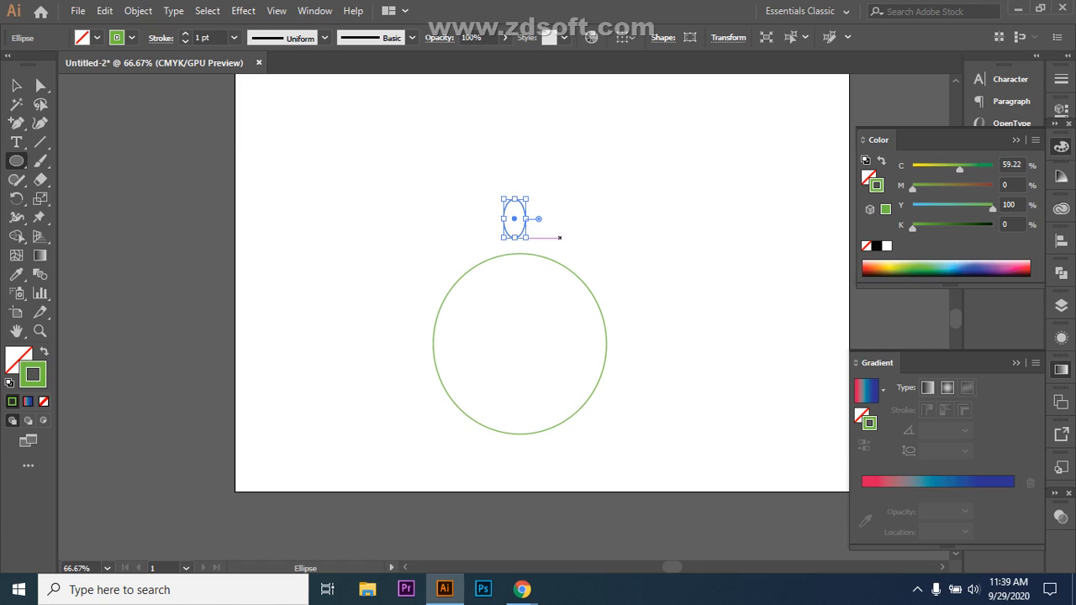
# - Rotate a copy of the small ellipse a short way clockwise around the large circle's centre
pyautogui.click(16, 199)
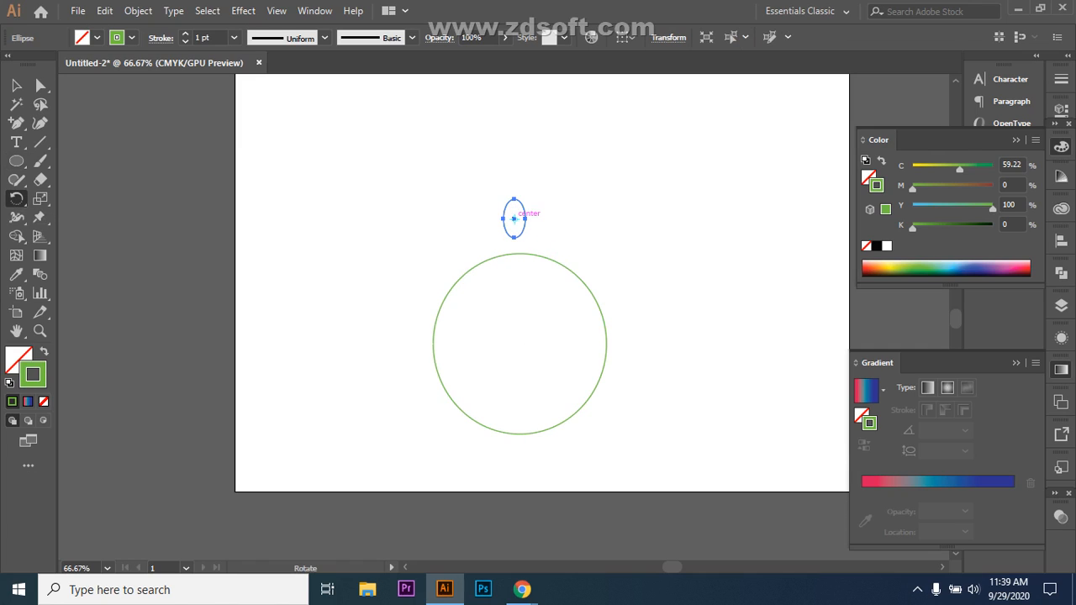
pyautogui.moveTo(513, 219); pyautogui.dragTo(520, 344)
pyautogui.moveTo(523, 227); pyautogui.dragTo(563, 242)
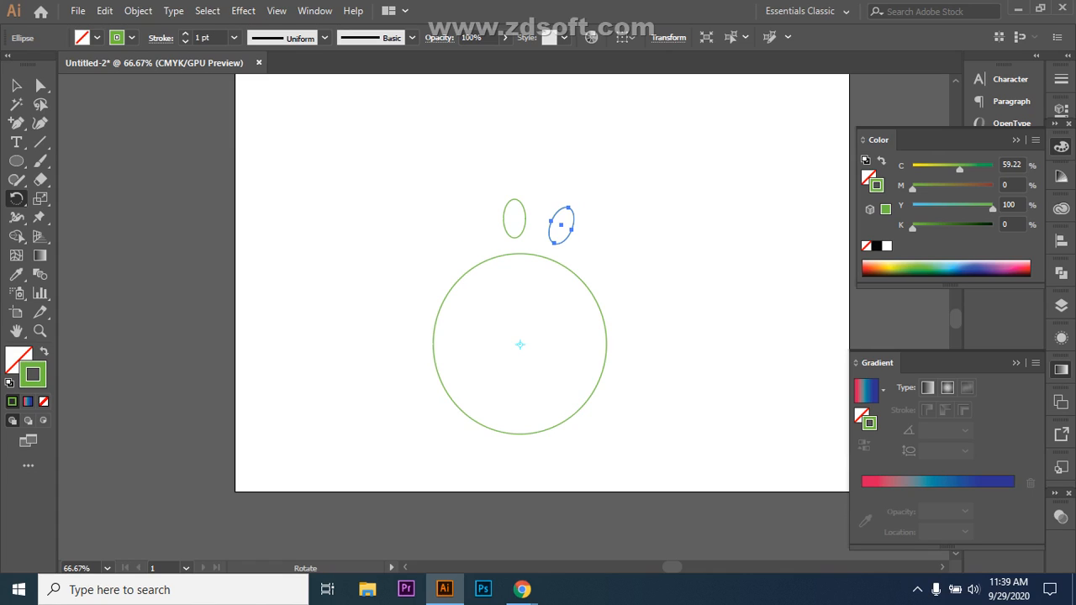
# - Repeat the rotated-copy transformation until the ellipses ring the large circle, and deselect everything
pyautogui.hotkey('ctrl', 'd')
pyautogui.hotkey('ctrl', 'd')
pyautogui.hotkey('ctrl', 'd')
pyautogui.hotkey('ctrl', 'd')
pyautogui.hotkey('ctrl', 'd')
pyautogui.hotkey('ctrl', 'd')
pyautogui.hotkey('ctrl', 'd')
pyautogui.hotkey('ctrl', 'd')
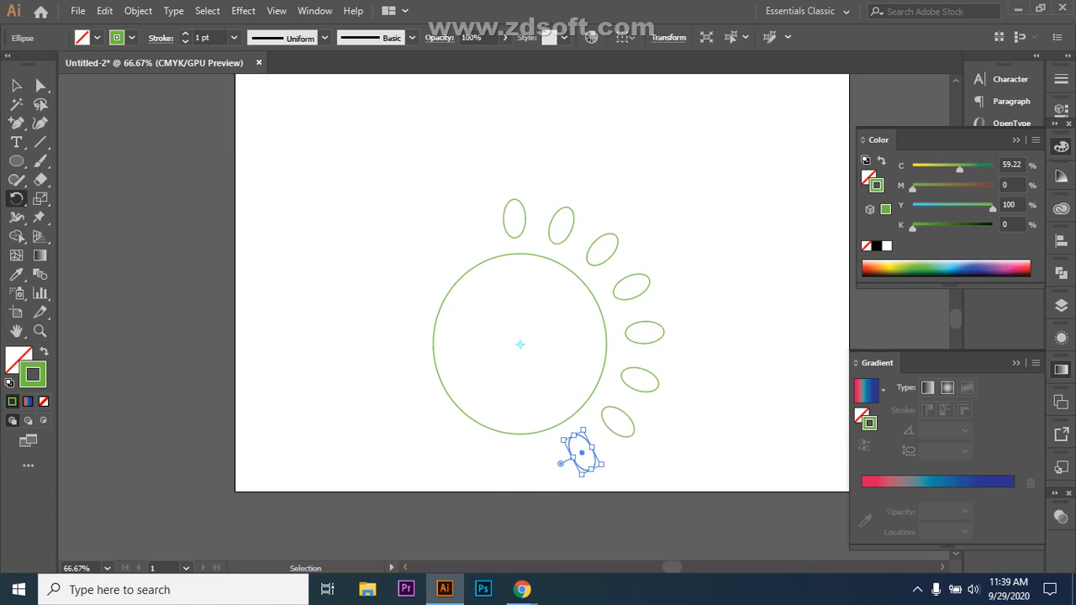
pyautogui.hotkey('ctrl', 'd')
pyautogui.hotkey('ctrl', 'd')
pyautogui.hotkey('ctrl', 'd')
pyautogui.hotkey('ctrl', 'd')
pyautogui.hotkey('ctrl', 'd')
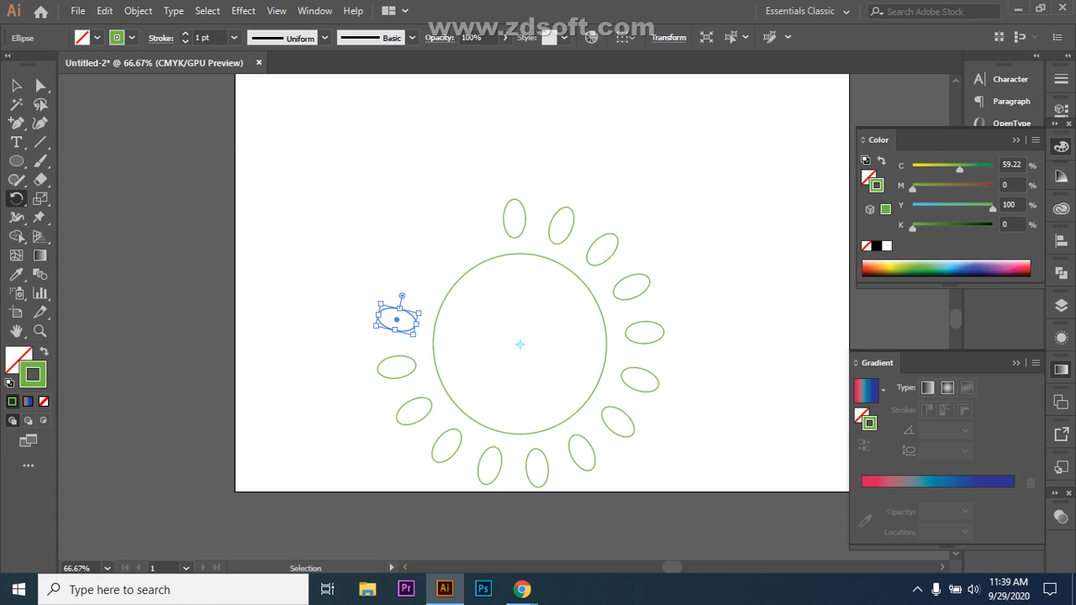
pyautogui.hotkey('ctrl', 'd')
pyautogui.press('r')
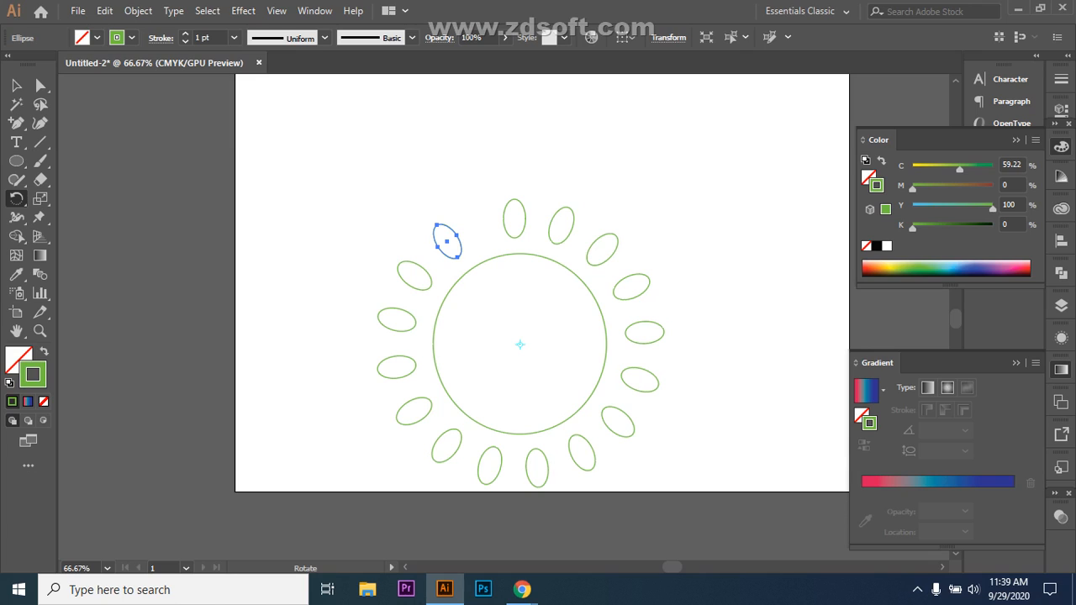
pyautogui.scroll(-1, 538, 320)
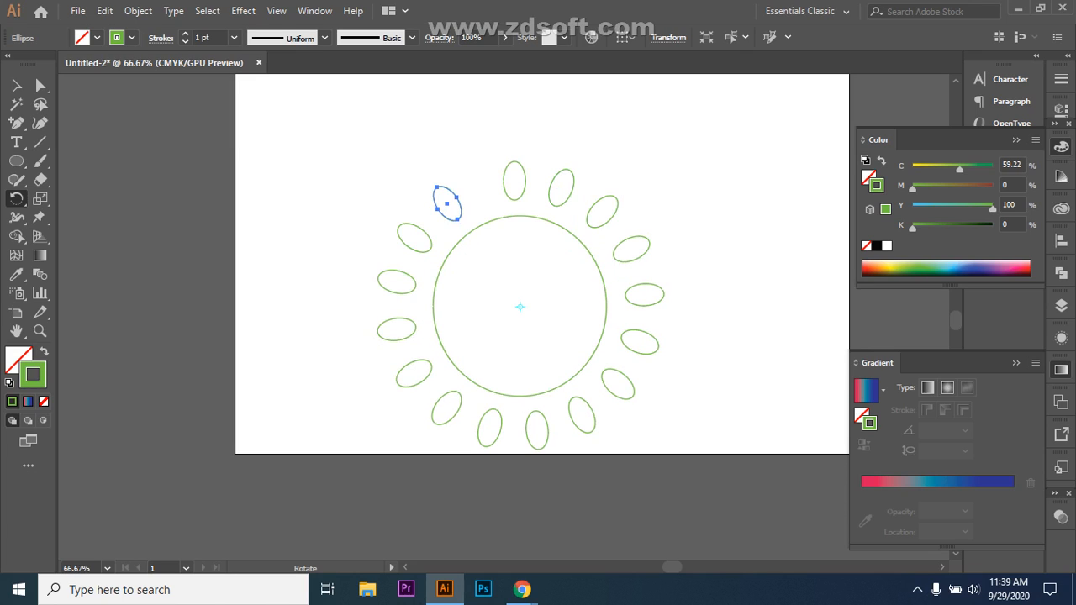
pyautogui.press('v')
pyautogui.click(663, 189)
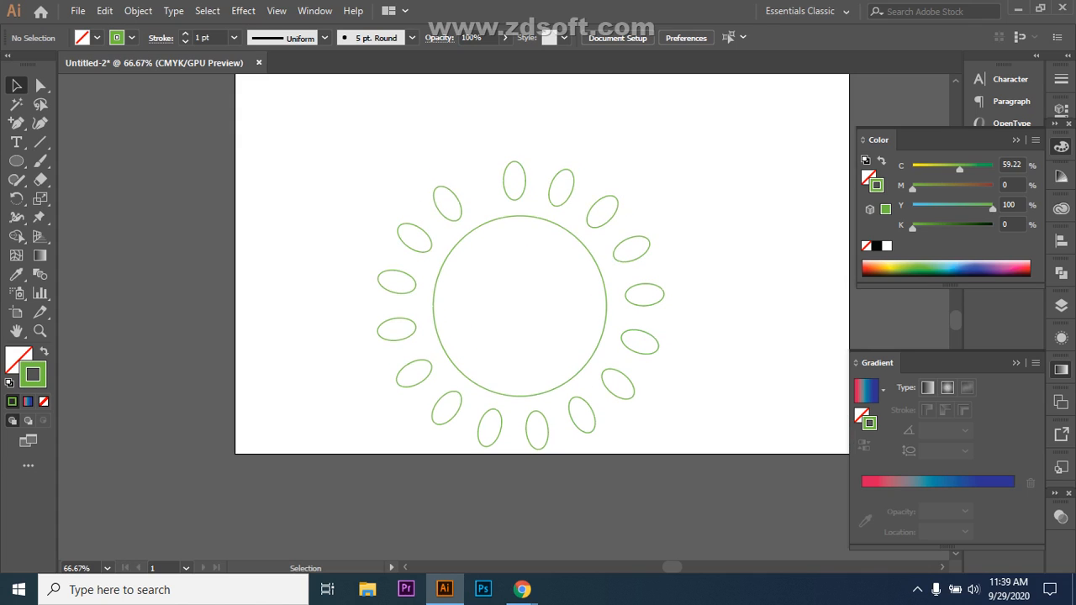
# - Select the large circle and all surrounding ellipses, briefly check the Google Meet call in Chrome, and delete the selection in Illustrator
pyautogui.moveTo(344, 175); pyautogui.dragTo(655, 449)
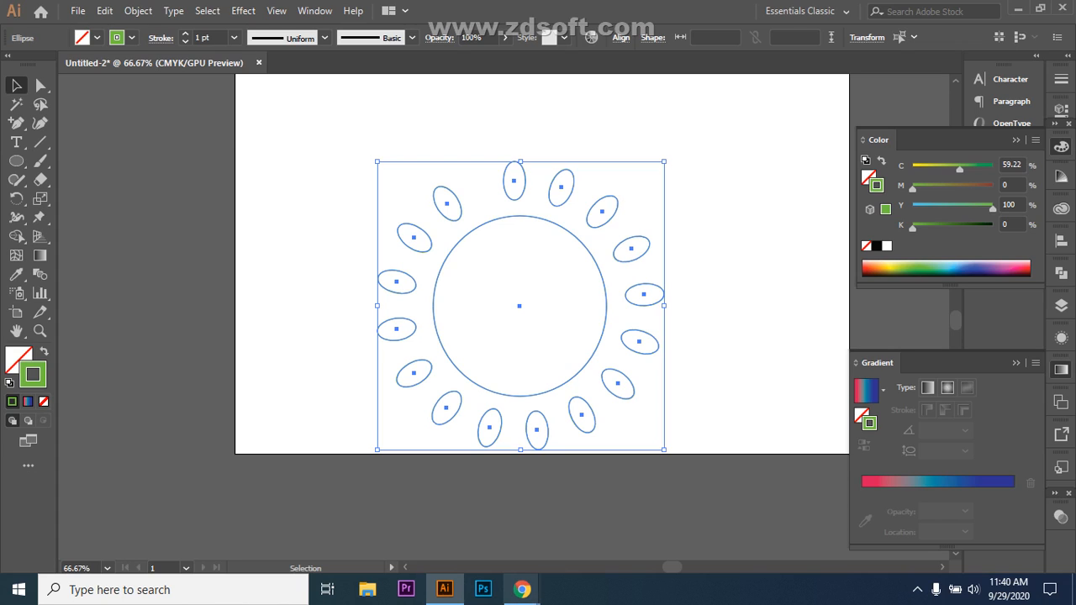
pyautogui.moveTo(522, 589)
pyautogui.click(436, 521)
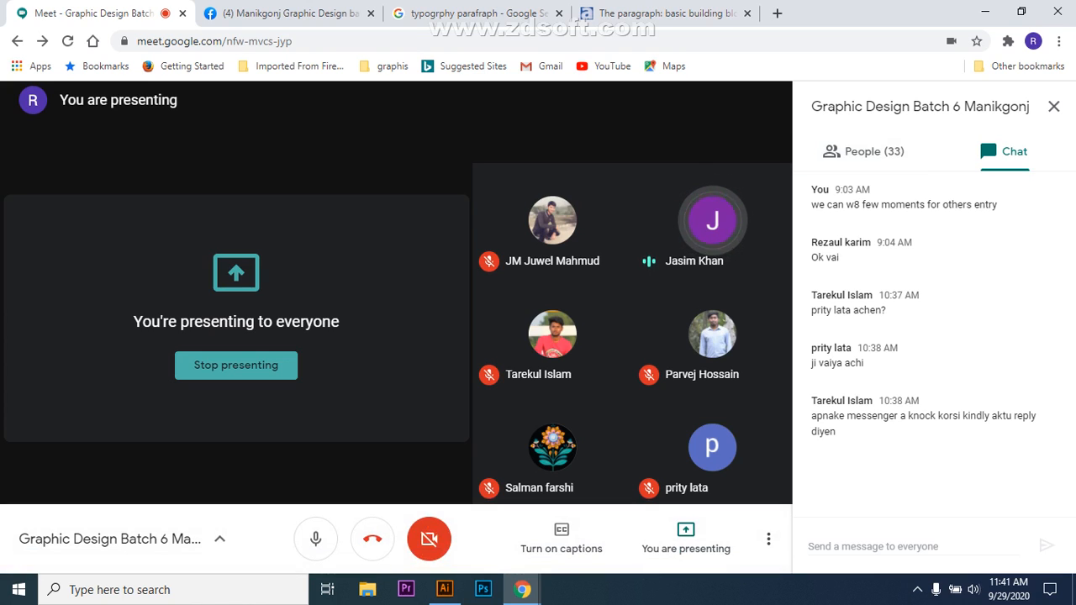
pyautogui.click(445, 589)
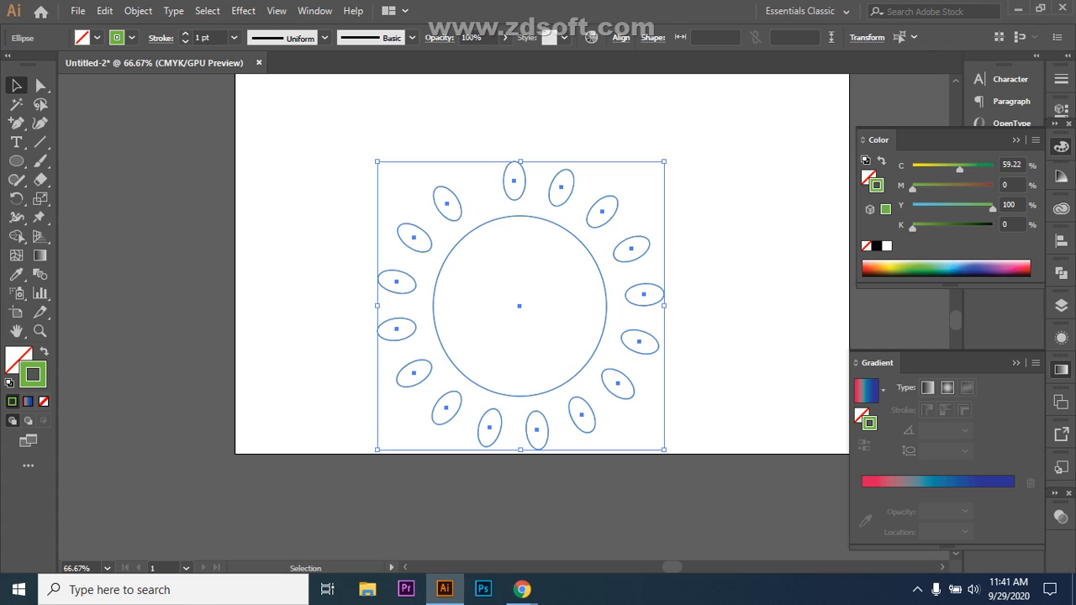
pyautogui.press('Delete')
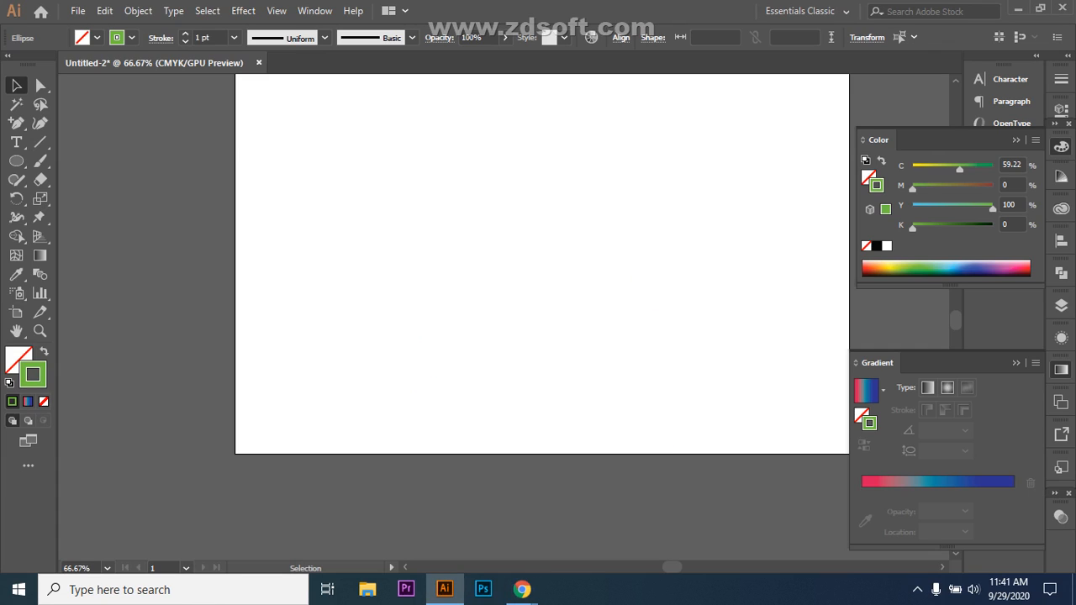
# - Add Lorem ipsum placeholder text to the empty artboard and enlarge it to about half the artboard's visible width
pyautogui.click(16, 142)
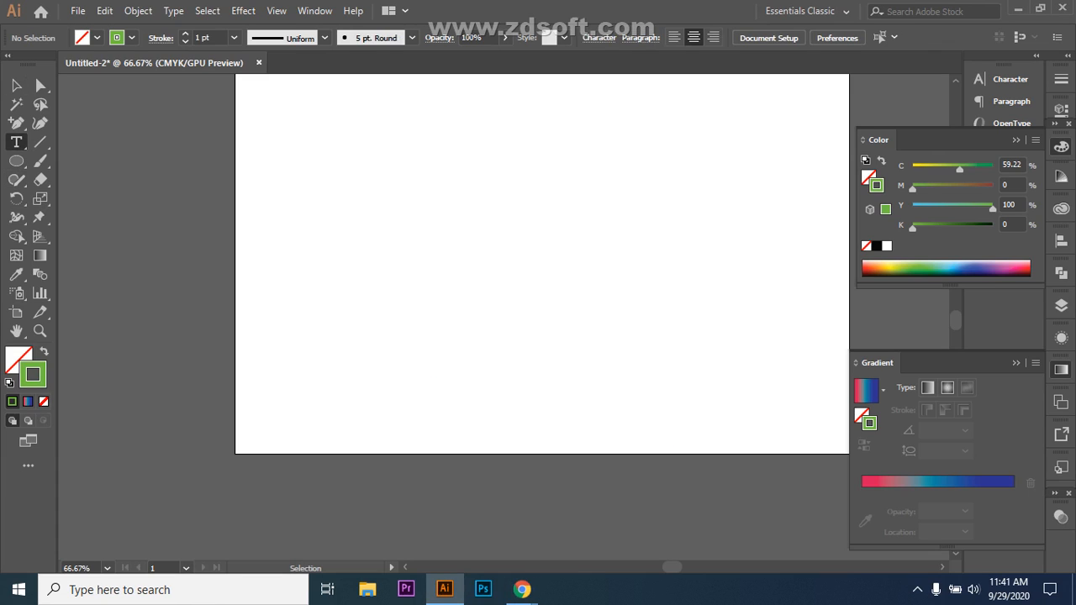
pyautogui.click(411, 227)
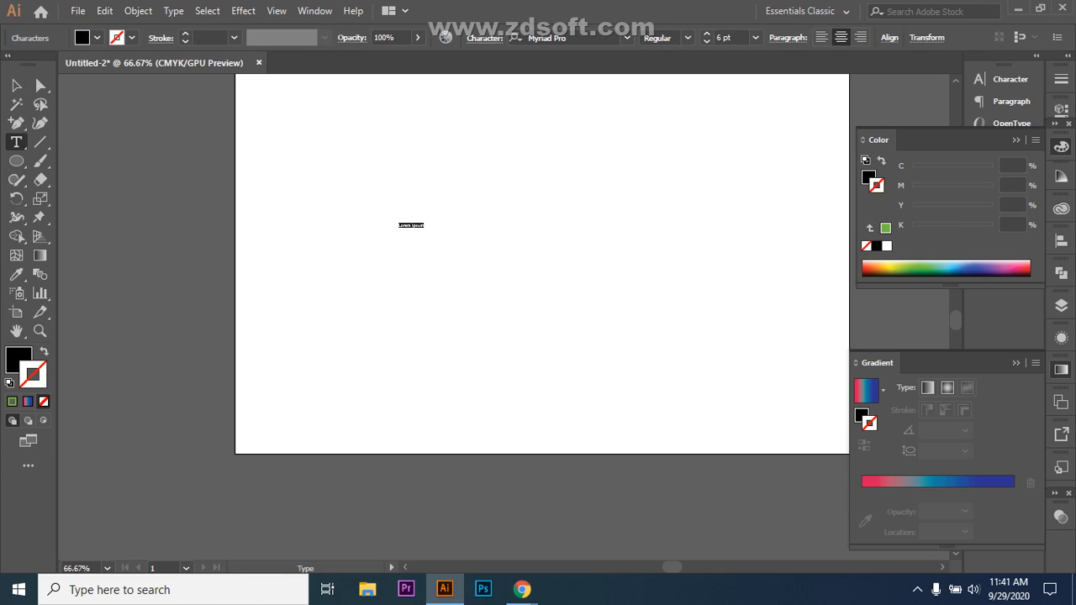
pyautogui.press('Escape')
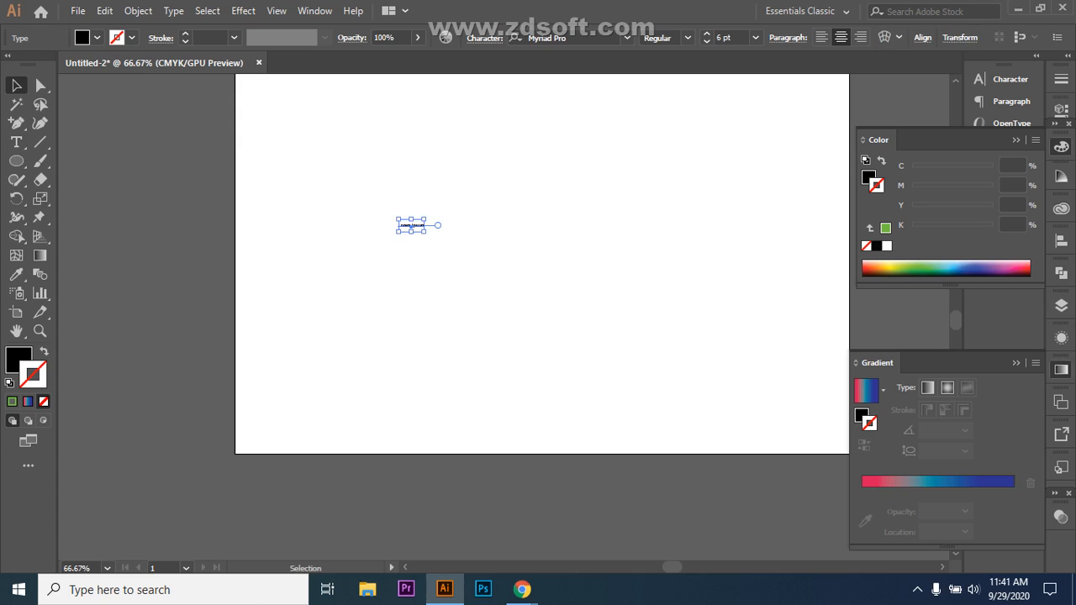
pyautogui.moveTo(424, 232); pyautogui.dragTo(696, 368)
pyautogui.click(659, 370)
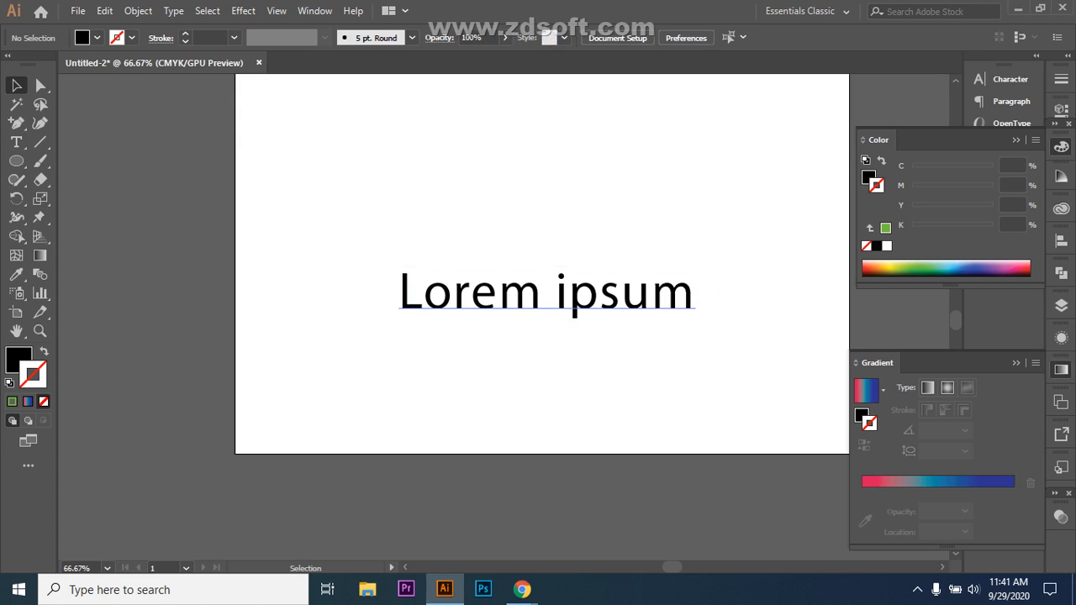
# - Enlarge the Lorem ipsum text to about 119 pt and reposition it across the upper part of the artboard
pyautogui.moveTo(576, 290); pyautogui.dragTo(495, 233)
pyautogui.click(521, 324)
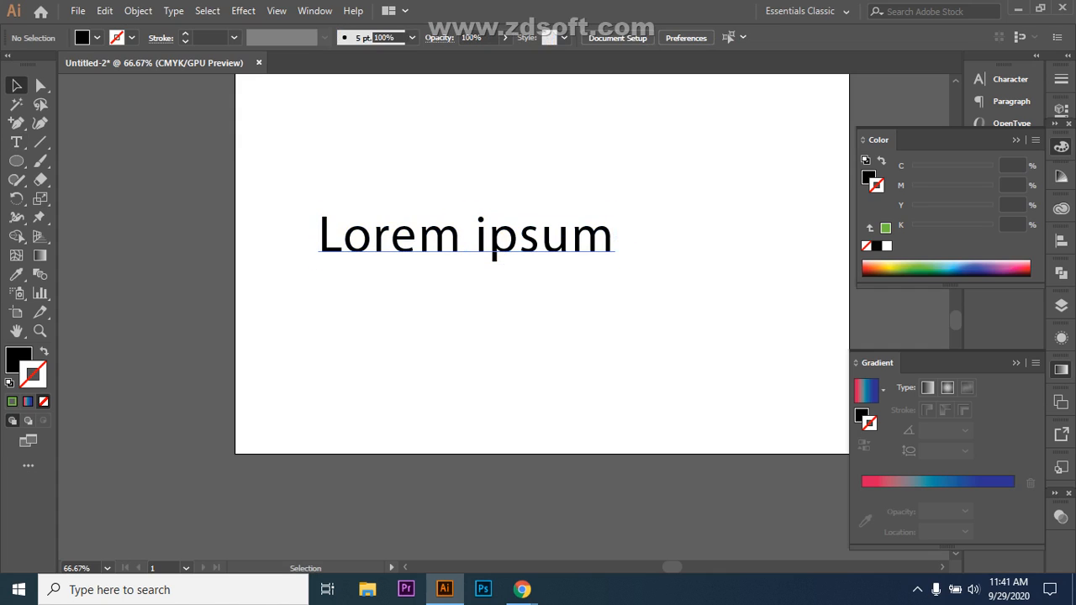
pyautogui.click(495, 236)
pyautogui.moveTo(616, 264); pyautogui.dragTo(823, 303)
pyautogui.moveTo(640, 261); pyautogui.dragTo(586, 231)
pyautogui.click(588, 336)
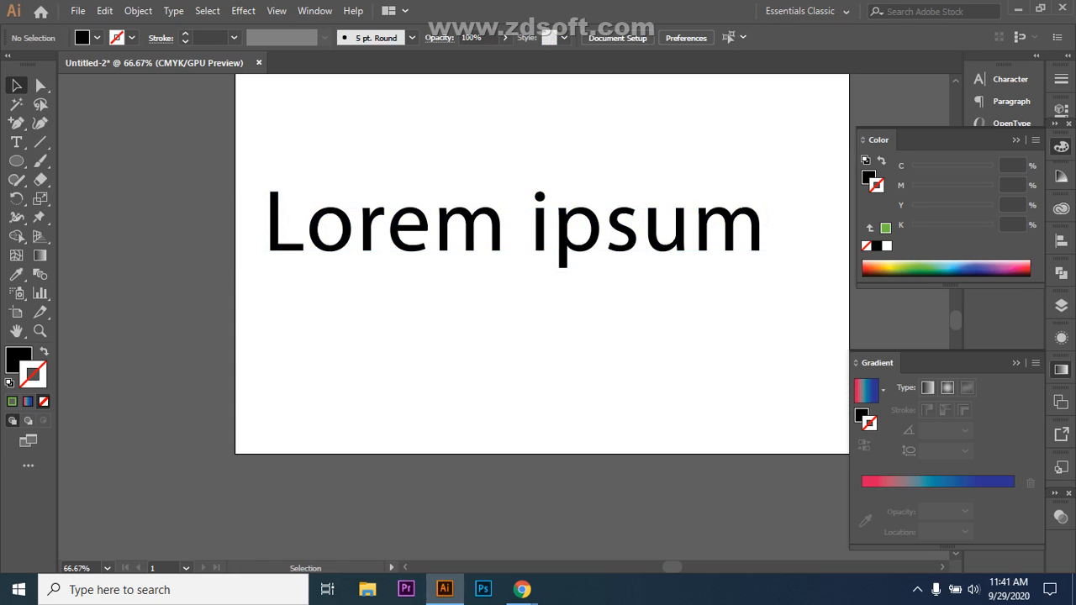
pyautogui.moveTo(258, 168); pyautogui.dragTo(763, 281)
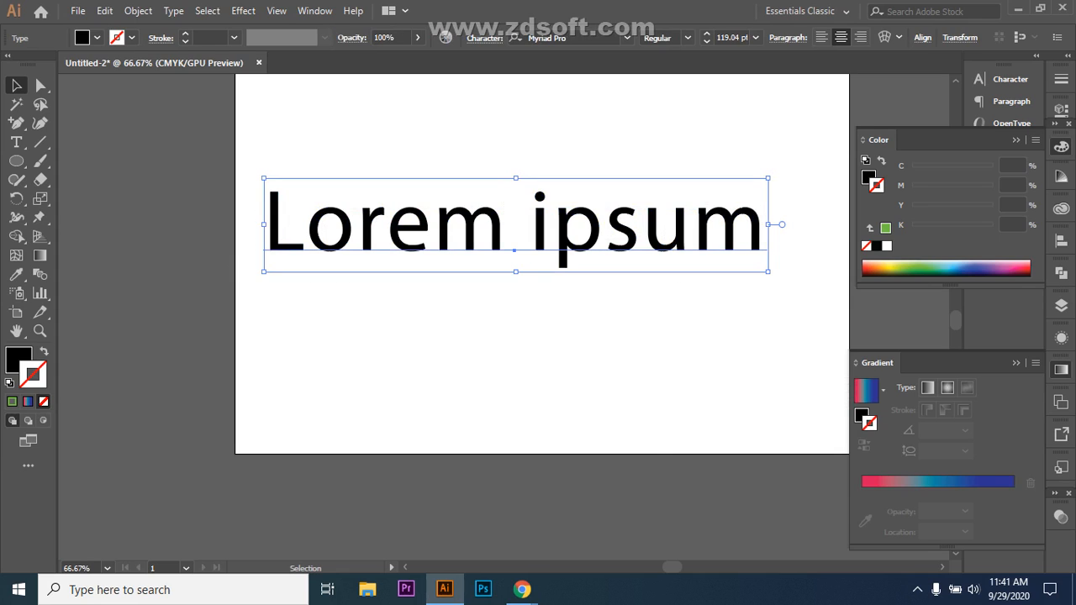
pyautogui.rightClick(420, 227)
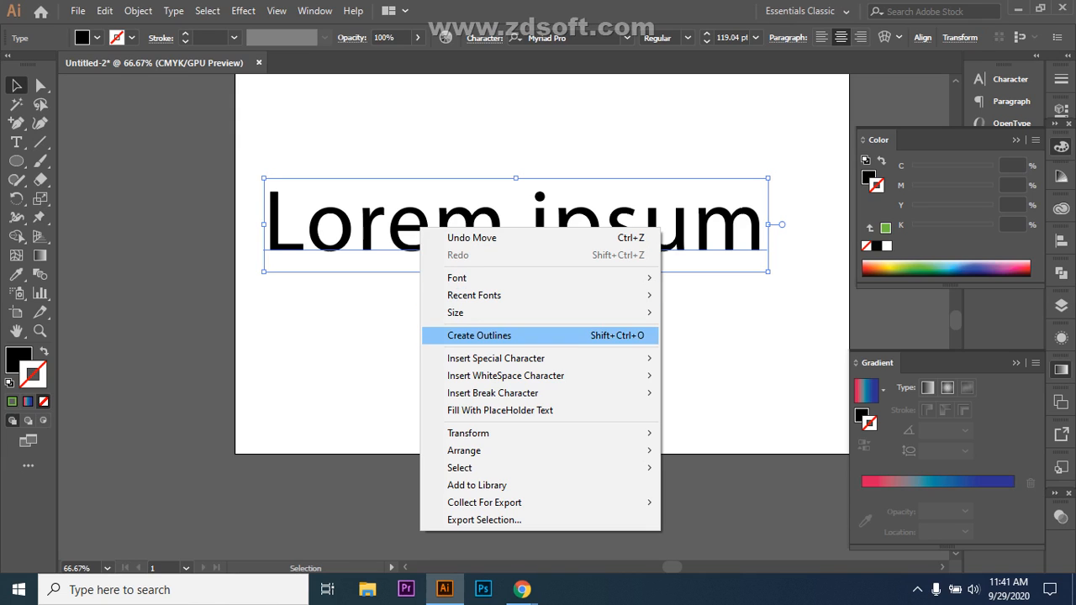
pyautogui.click(104, 10)
pyautogui.moveTo(138, 11)
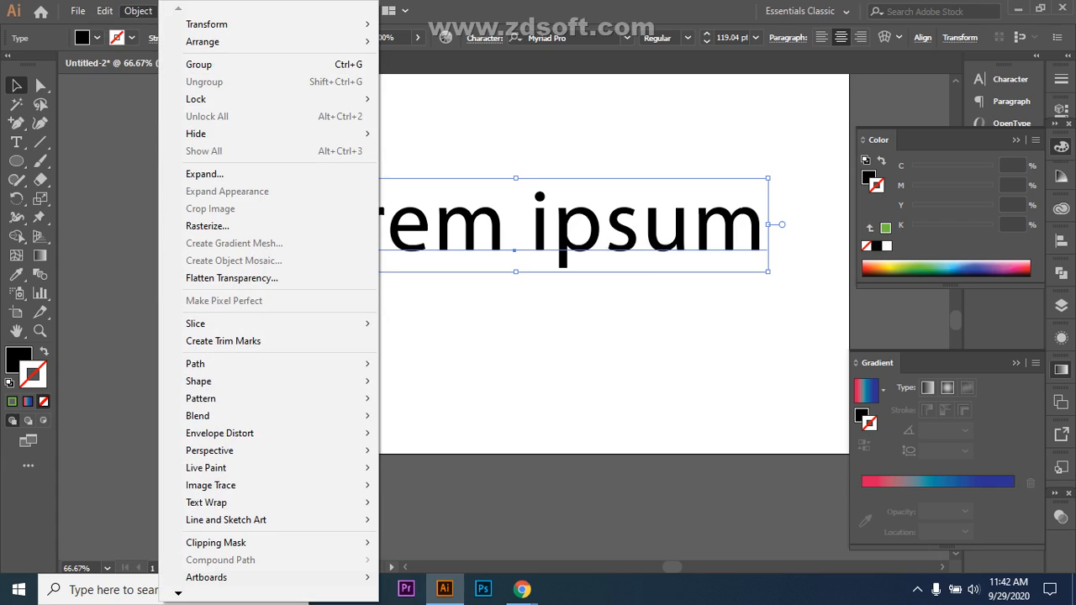
pyautogui.moveTo(105, 11)
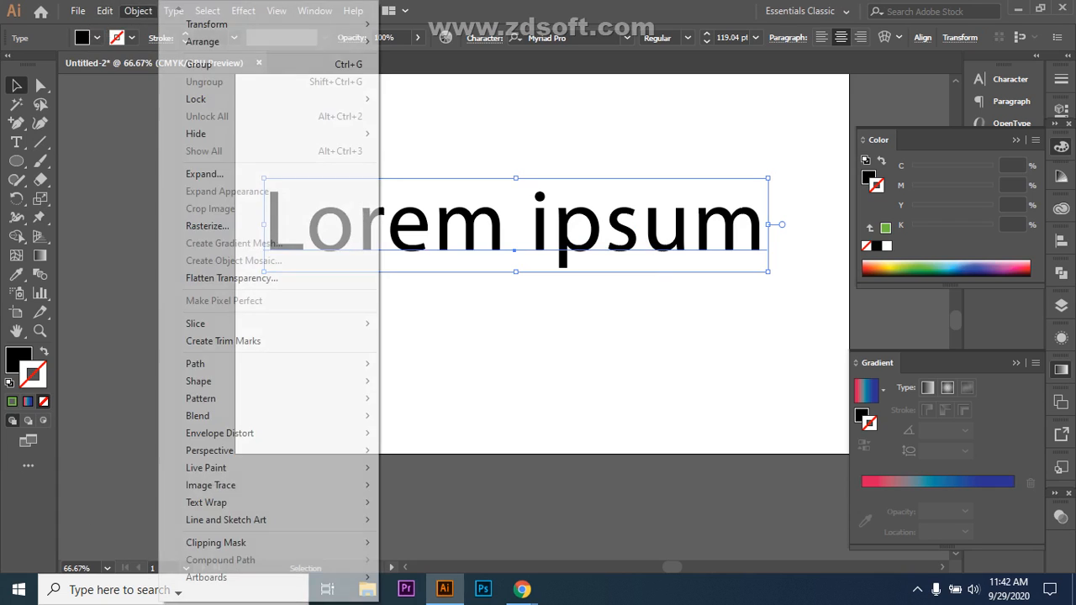
pyautogui.click(470, 353)
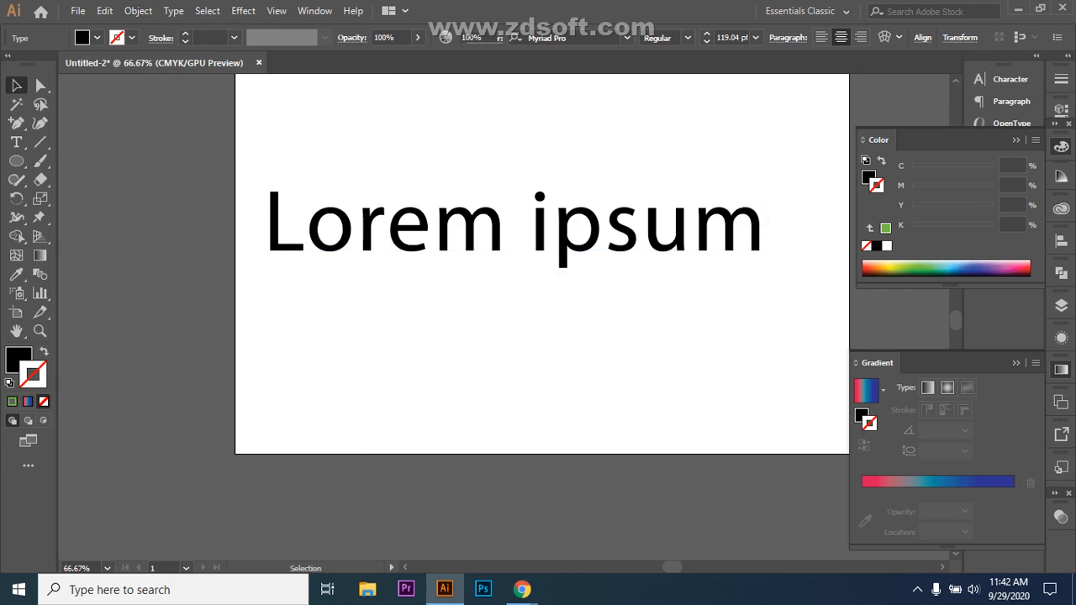
pyautogui.click(173, 10)
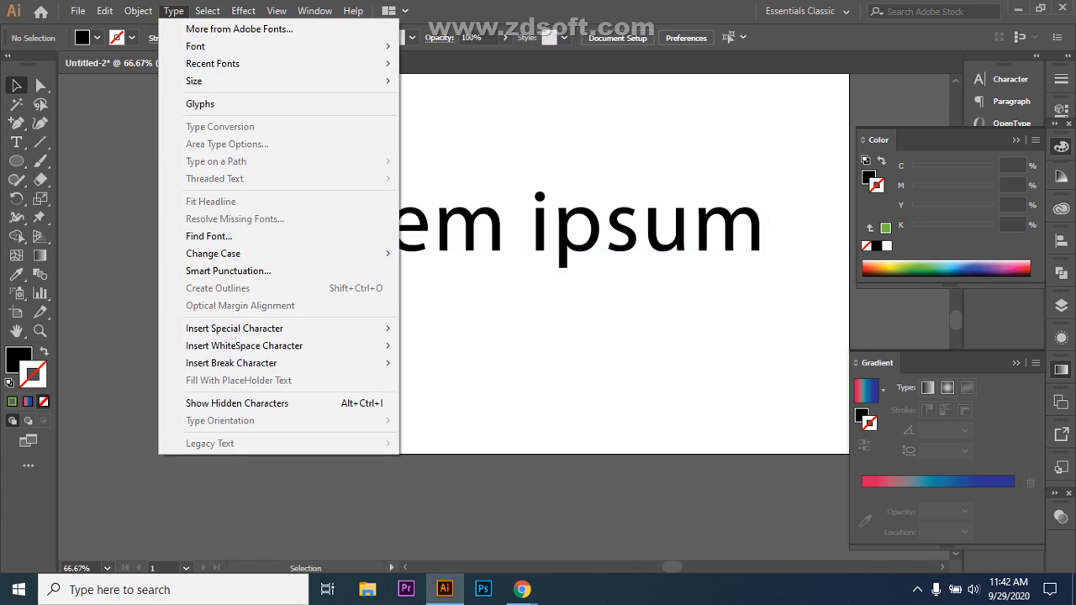
pyautogui.click(173, 11)
pyautogui.click(207, 11)
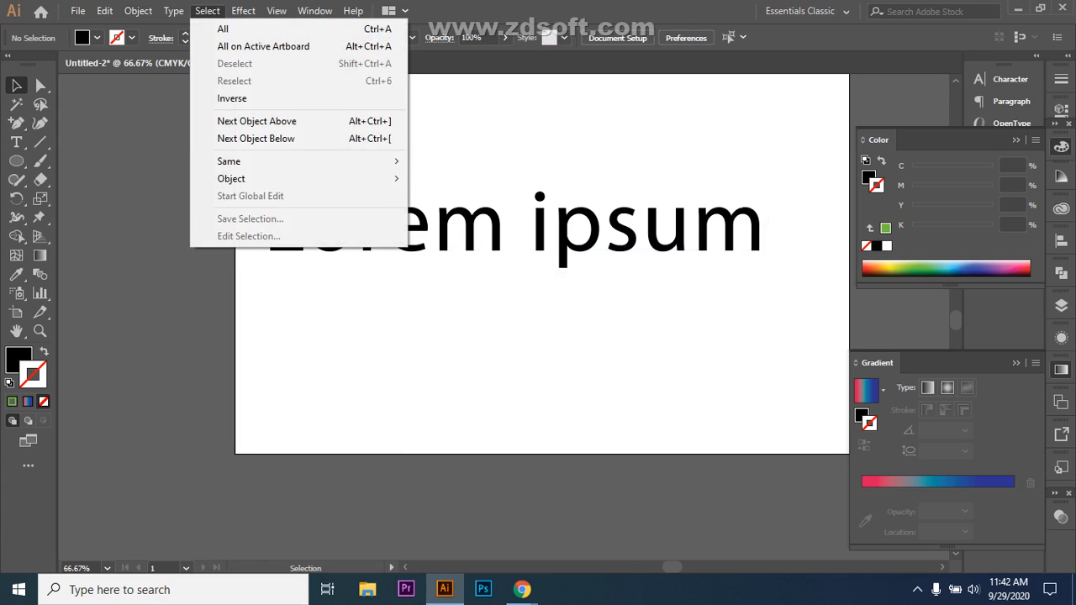
pyautogui.click(207, 11)
pyautogui.click(139, 11)
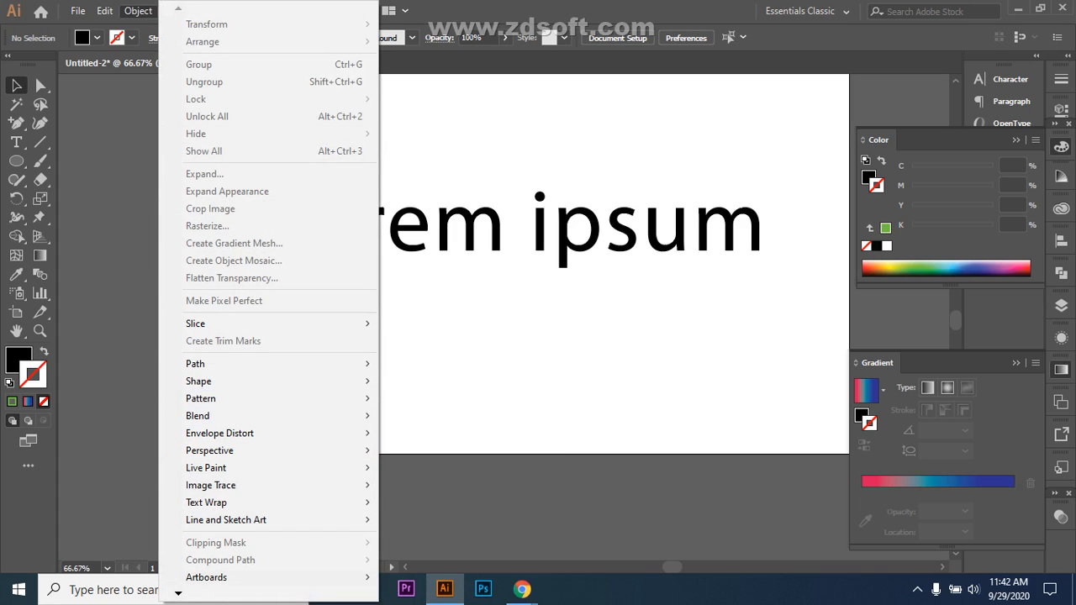
pyautogui.click(458, 277)
# - Convert the Lorem ipsum text to outlines and deselect it
pyautogui.moveTo(262, 169); pyautogui.dragTo(723, 300)
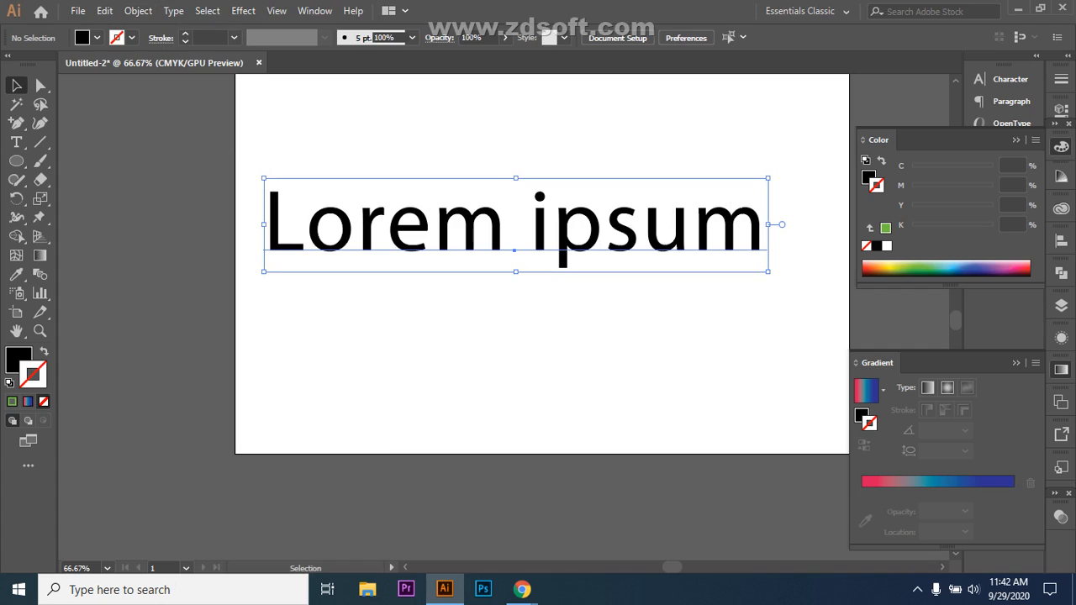
pyautogui.rightClick(539, 217)
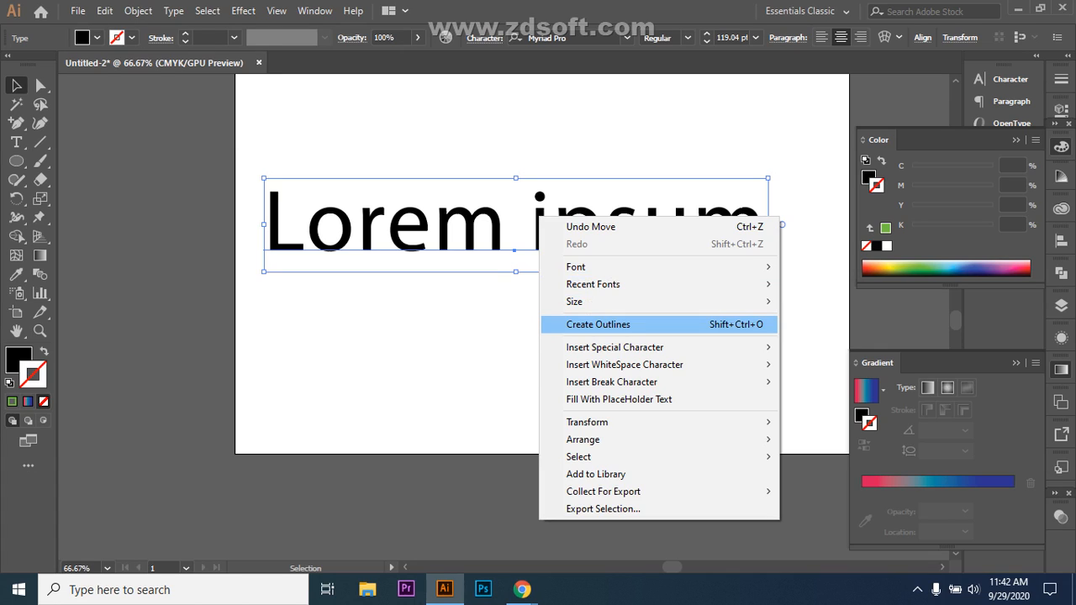
pyautogui.click(598, 325)
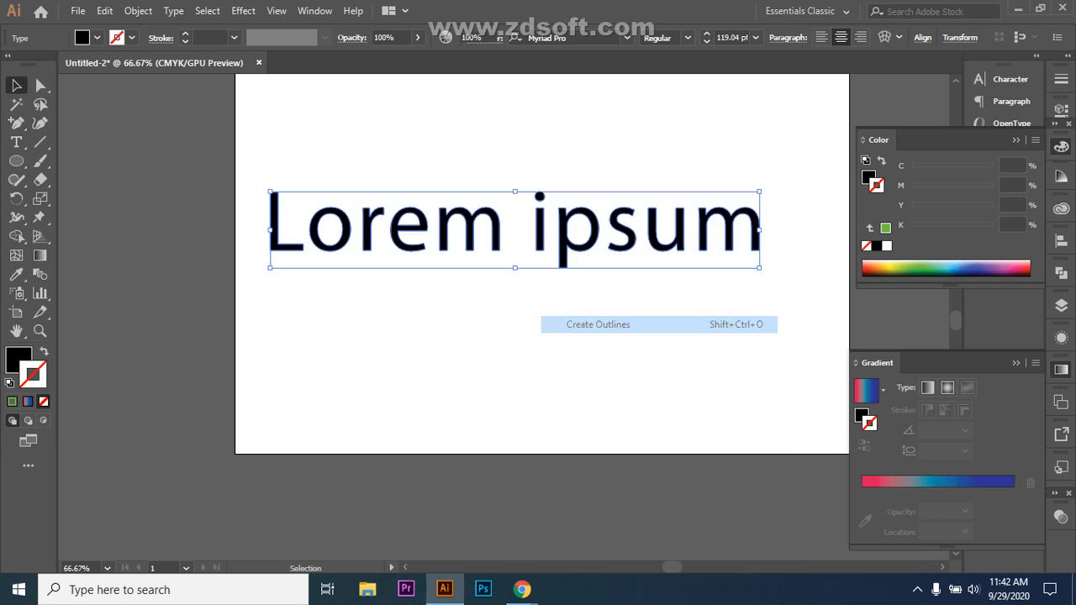
pyautogui.click(554, 330)
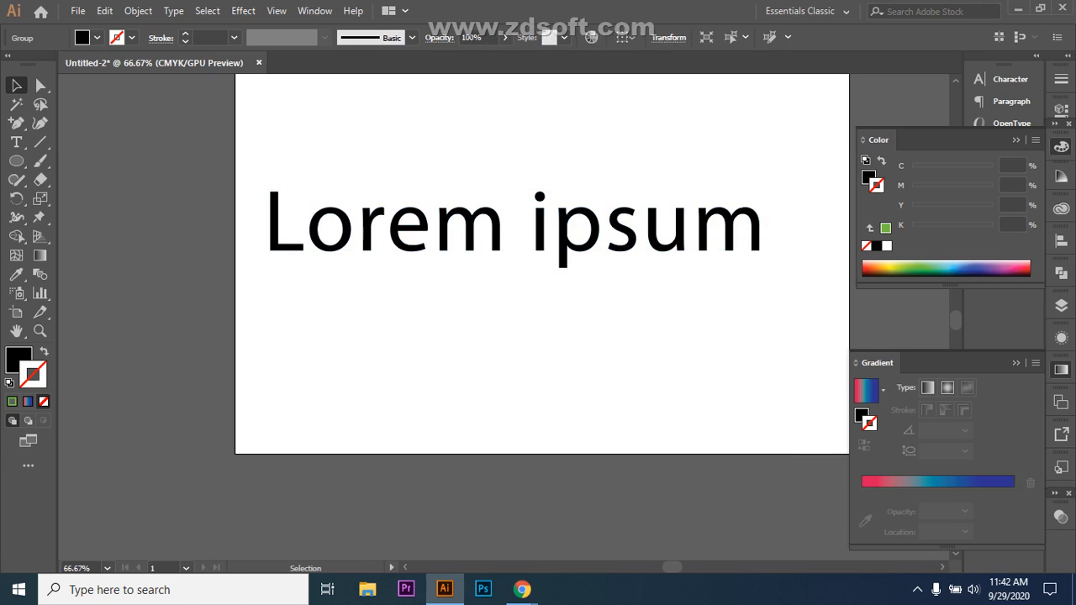
# - Ungroup the outlined Lorem ipsum letters and select several of them one at a time to check that they are separate
pyautogui.click(344, 231)
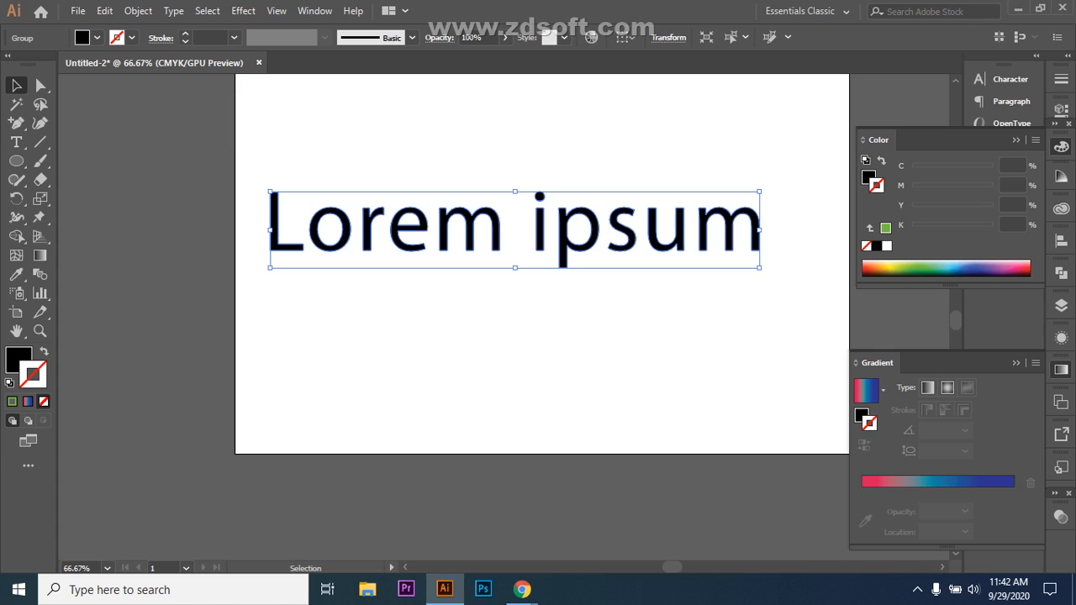
pyautogui.rightClick(473, 221)
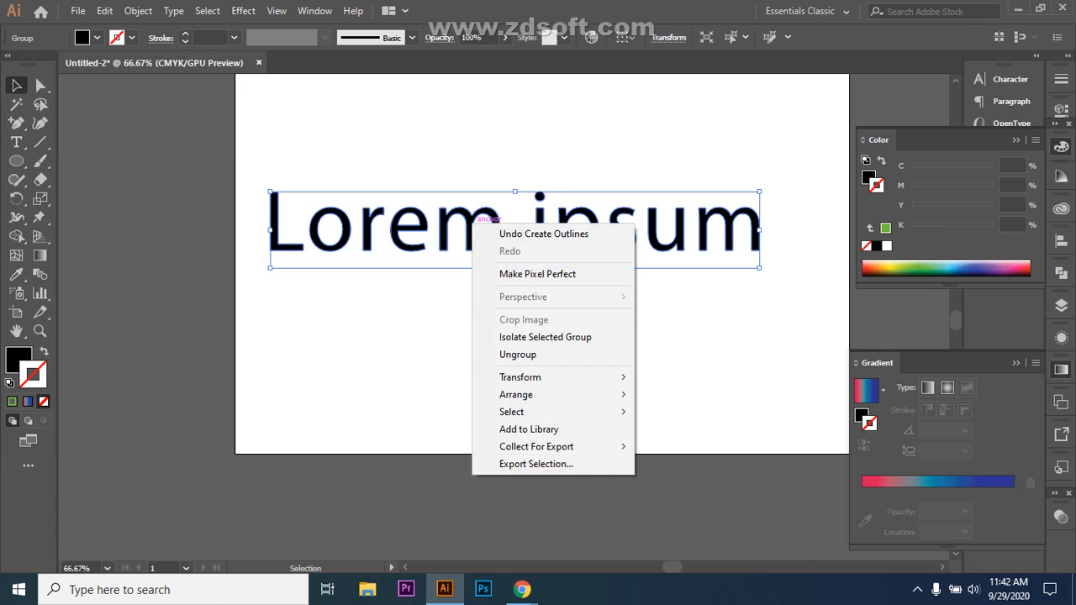
pyautogui.click(519, 354)
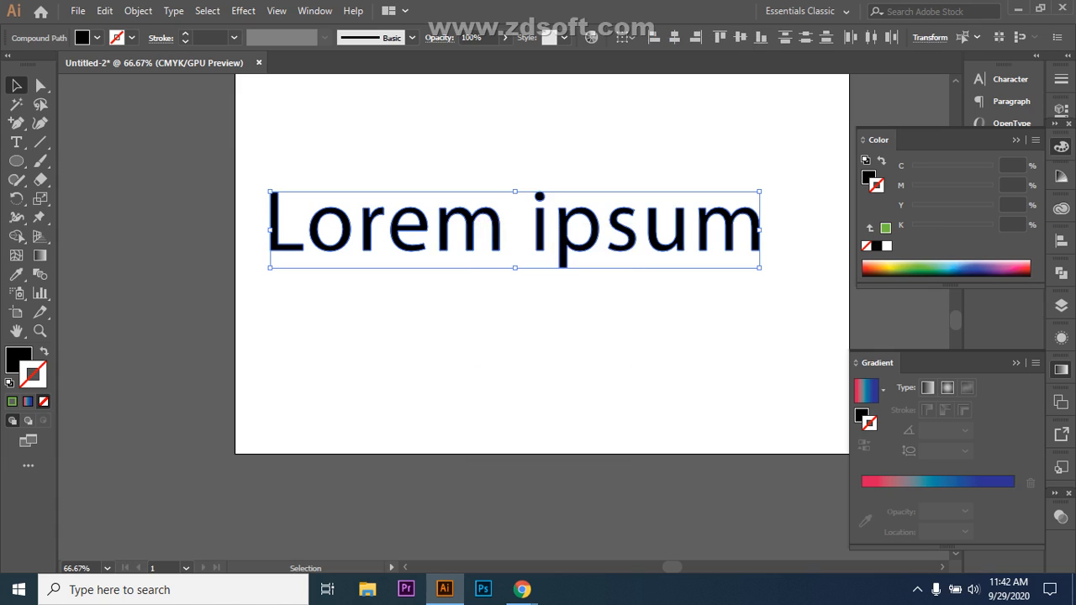
pyautogui.click(514, 355)
pyautogui.click(369, 230)
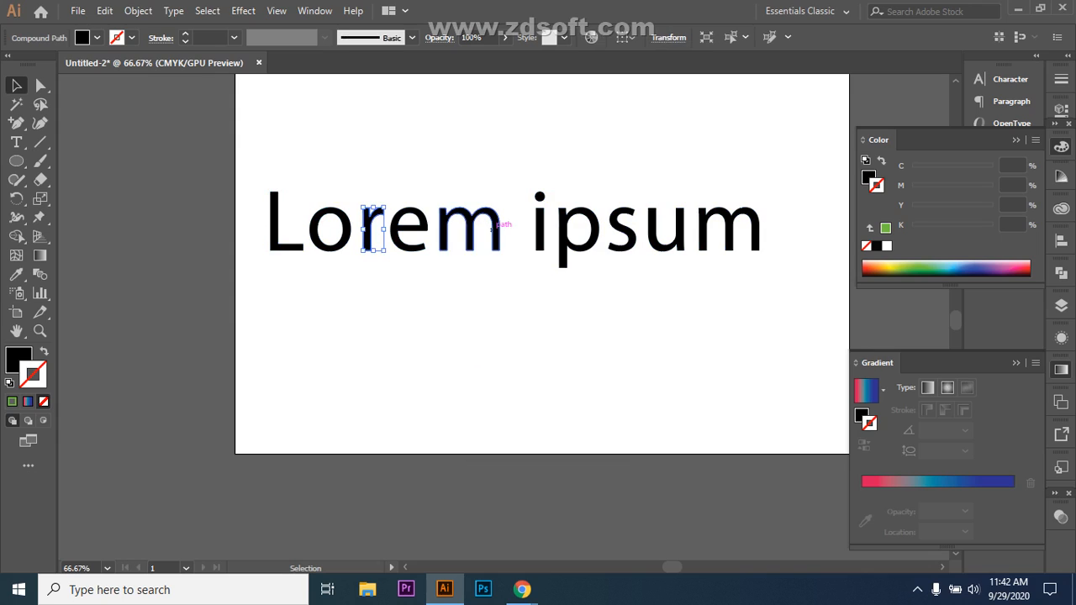
pyautogui.click(496, 222)
pyautogui.click(666, 229)
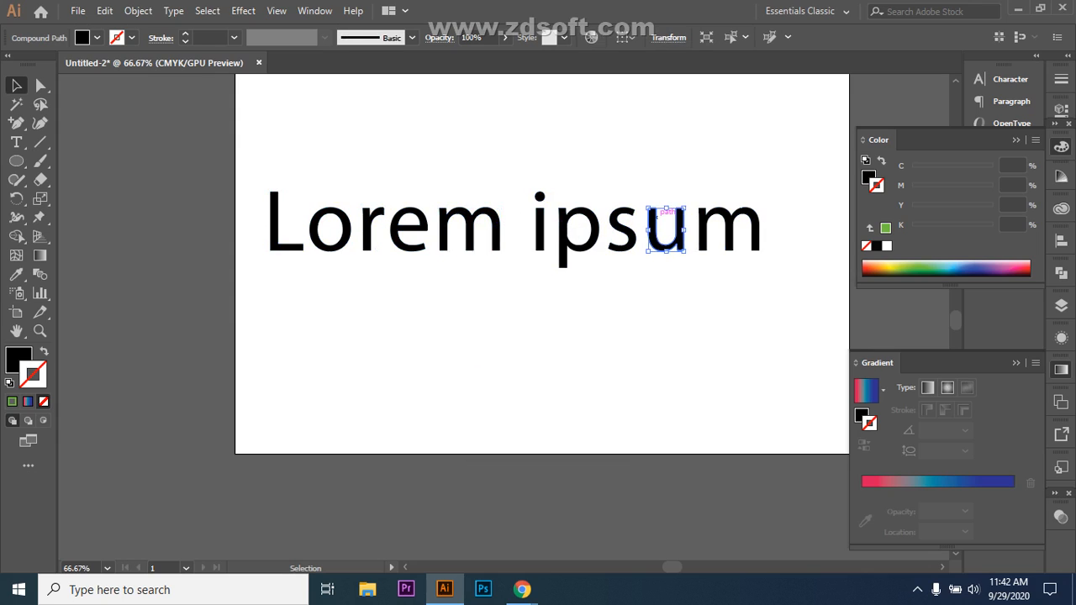
pyautogui.click(742, 231)
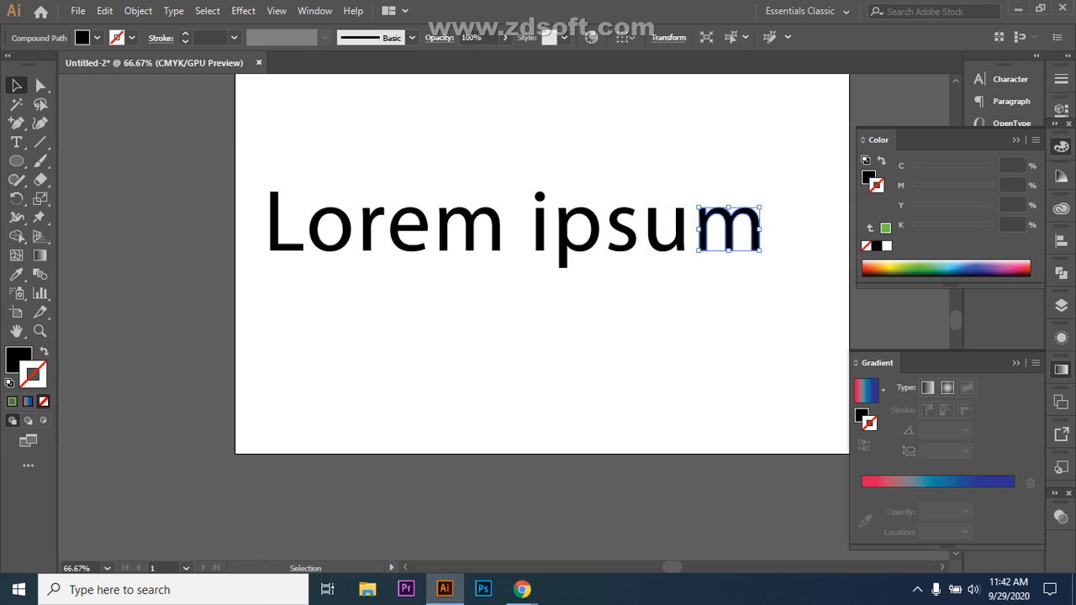
# - Swap the fill and stroke of the letter L so it has a black outline and no fill, and deselect it
pyautogui.click(294, 235)
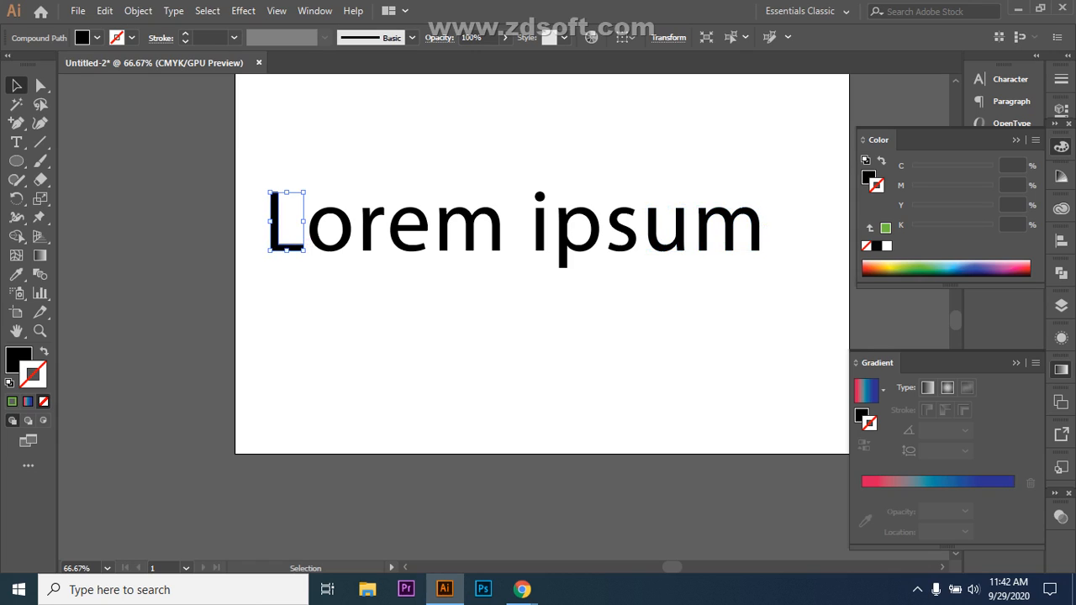
pyautogui.click(44, 351)
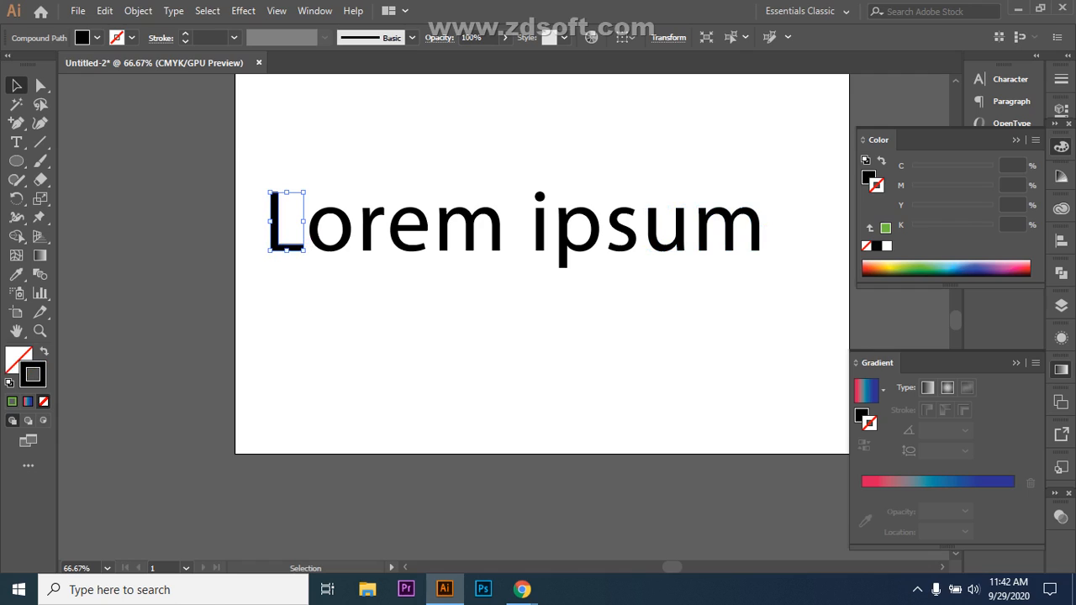
pyautogui.click(206, 273)
# - Enlarge the outlined L to more than twice its size and move it below the remaining letters
pyautogui.click(269, 220)
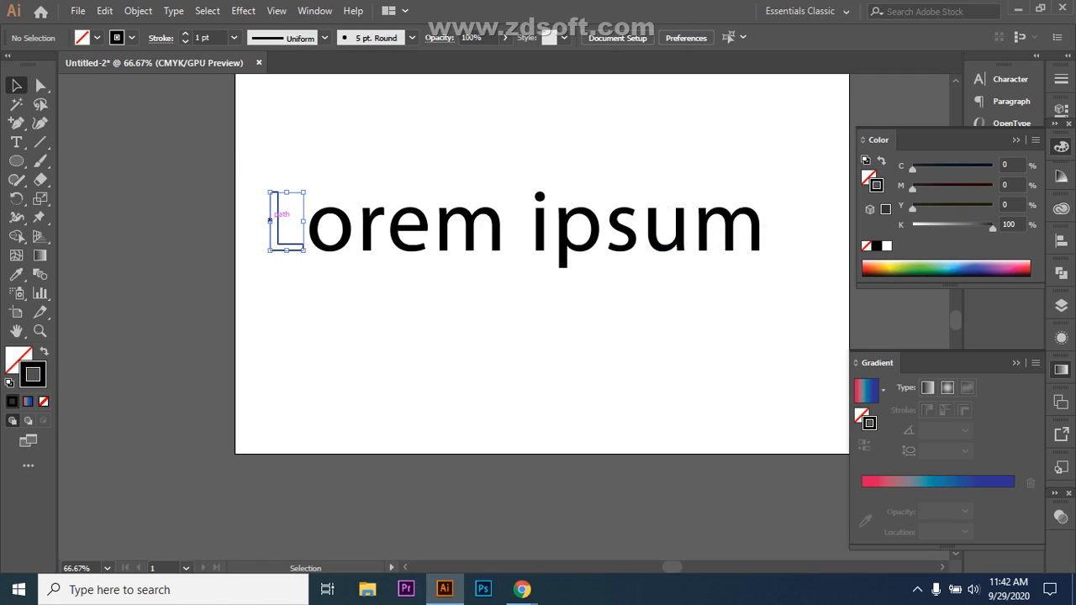
pyautogui.moveTo(304, 192); pyautogui.dragTo(398, 106)
pyautogui.scroll(-1, 541, 264)
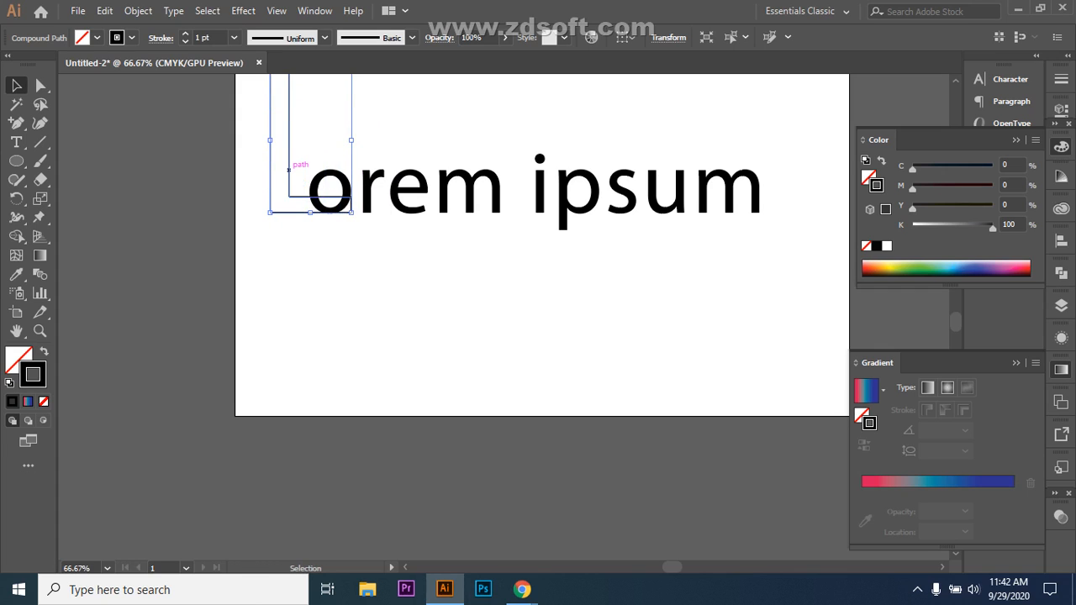
pyautogui.moveTo(296, 166); pyautogui.dragTo(324, 334)
pyautogui.scroll(-1, 541, 265)
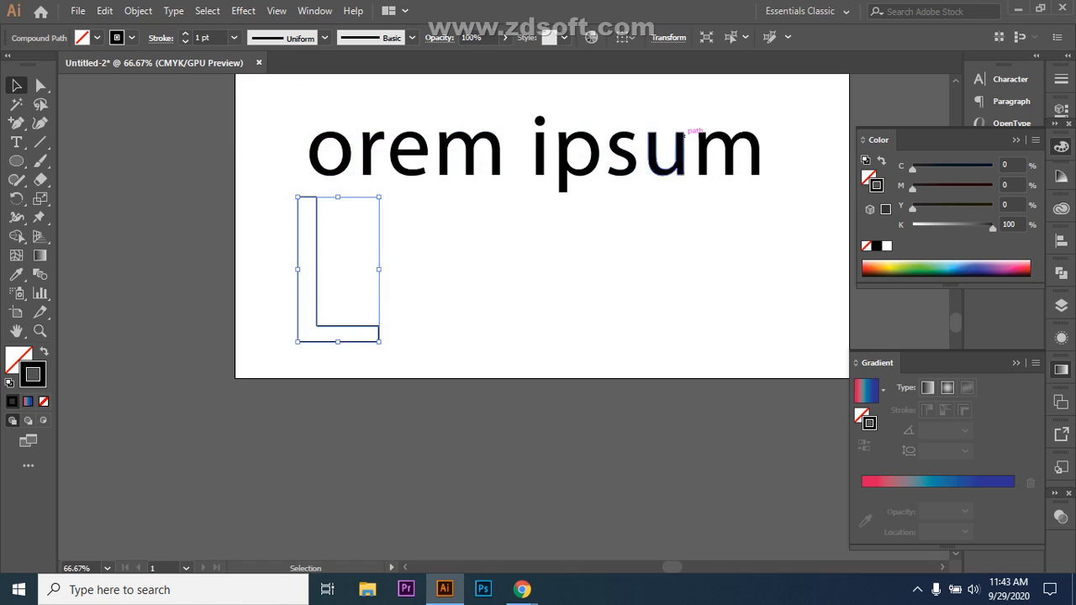
# - Enlarge the L further to over half the artboard's height, shift it toward the artboard's lower-left area, and deselect it
pyautogui.scroll(1, 541, 264)
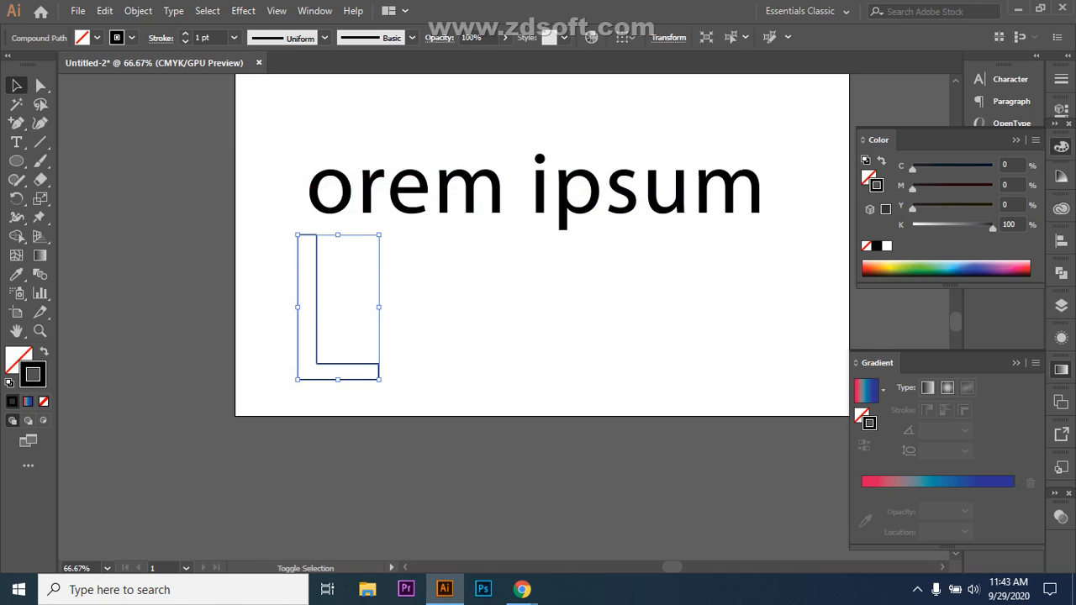
pyautogui.moveTo(379, 236); pyautogui.dragTo(456, 96)
pyautogui.scroll(-2, 541, 265)
pyautogui.scroll(4, 541, 265)
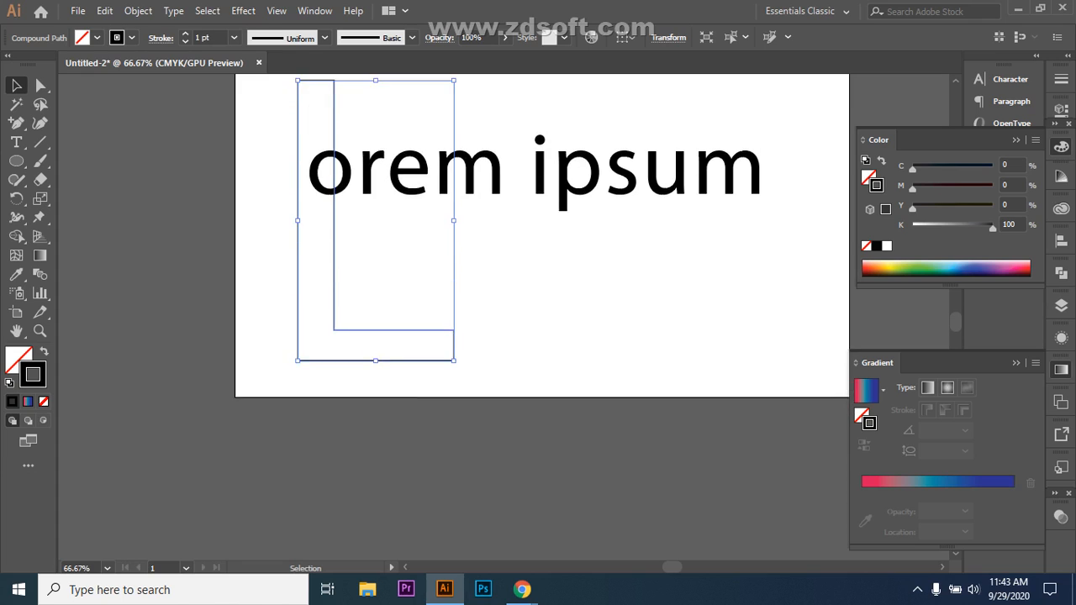
pyautogui.scroll(-2, 579, 320)
pyautogui.scroll(3, 580, 319)
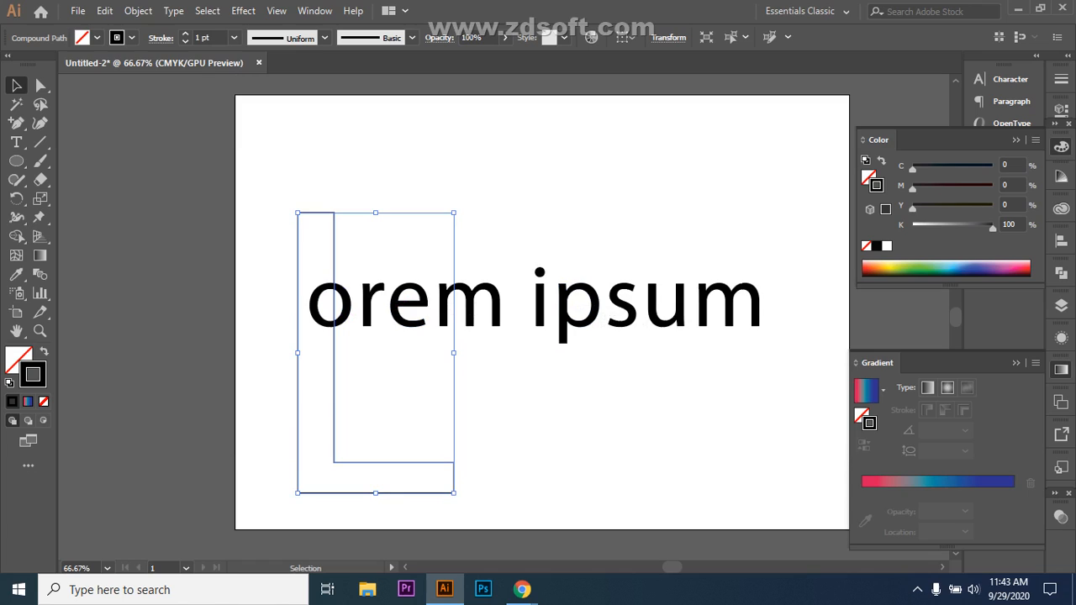
pyautogui.moveTo(305, 386); pyautogui.dragTo(279, 398)
pyautogui.click(344, 375)
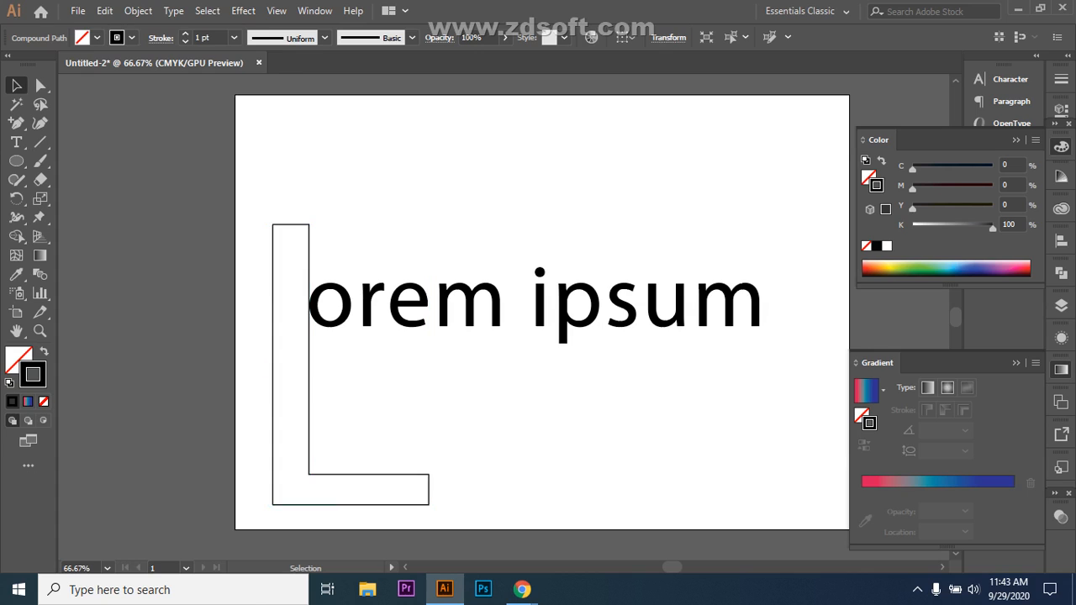
# - Select the remaining letters "orem ipsum" together, move them right until they are well clear of the L, and deselect them
pyautogui.moveTo(337, 348); pyautogui.dragTo(763, 265)
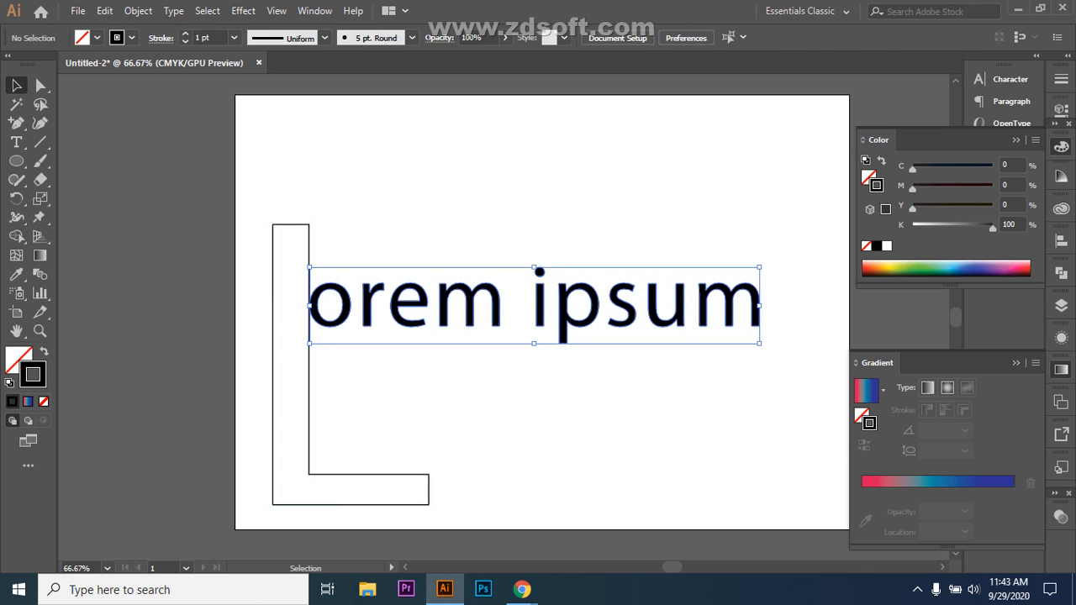
pyautogui.press('Right')
pyautogui.press('Right')
pyautogui.press('Right')
pyautogui.press('Right')
pyautogui.press('Right')
pyautogui.press('Right')
pyautogui.press('Right')
pyautogui.press('Right')
pyautogui.press('Right')
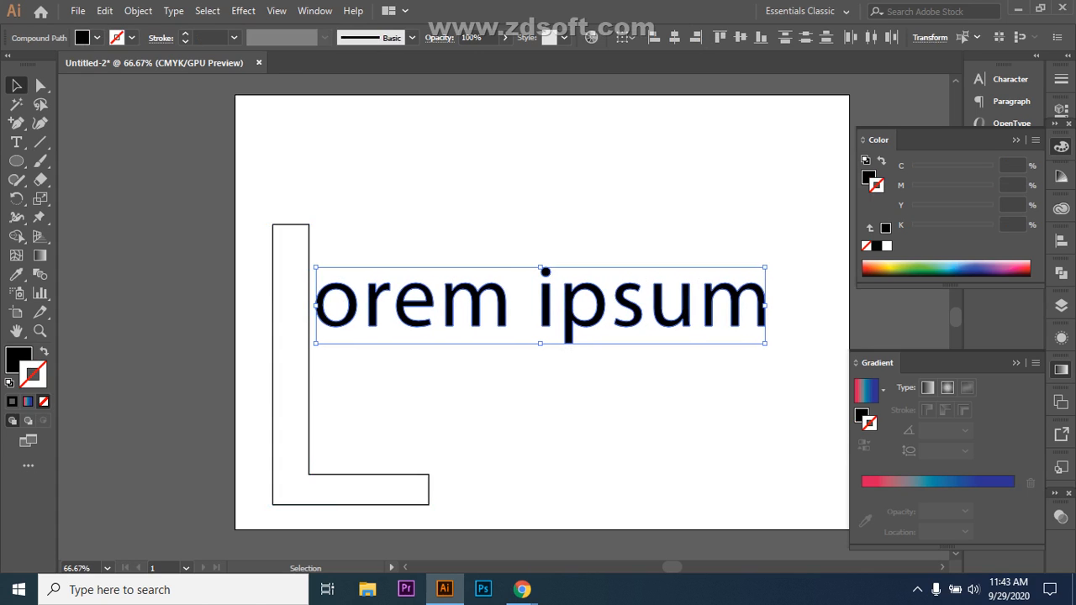
pyautogui.moveTo(620, 301); pyautogui.dragTo(784, 297)
pyautogui.click(538, 407)
# - Move the L up and slightly right on the artboard, and leave it selected
pyautogui.click(373, 474)
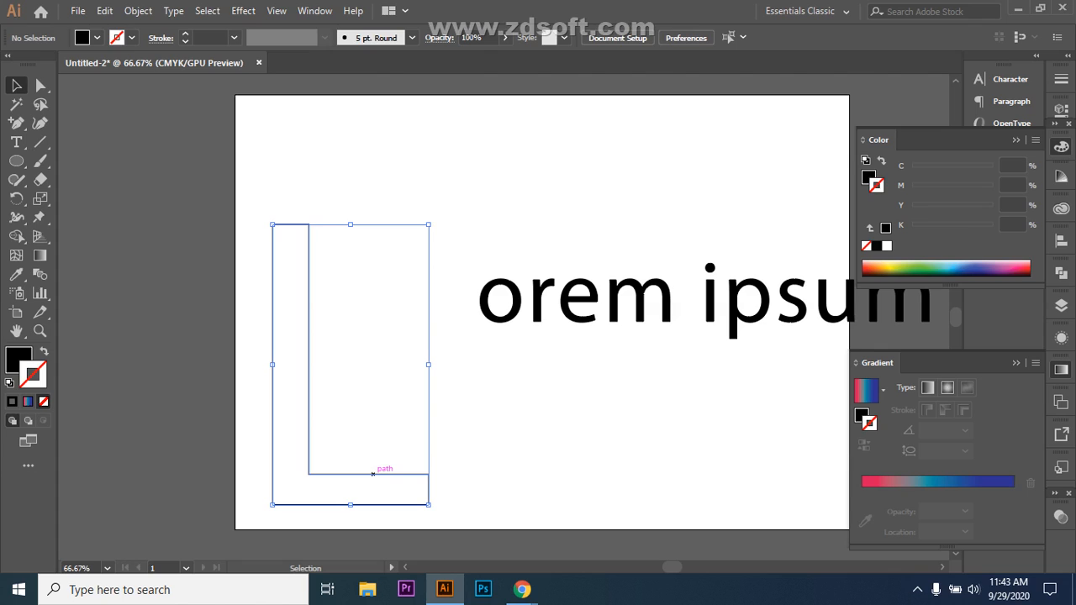
pyautogui.moveTo(358, 474); pyautogui.dragTo(383, 388)
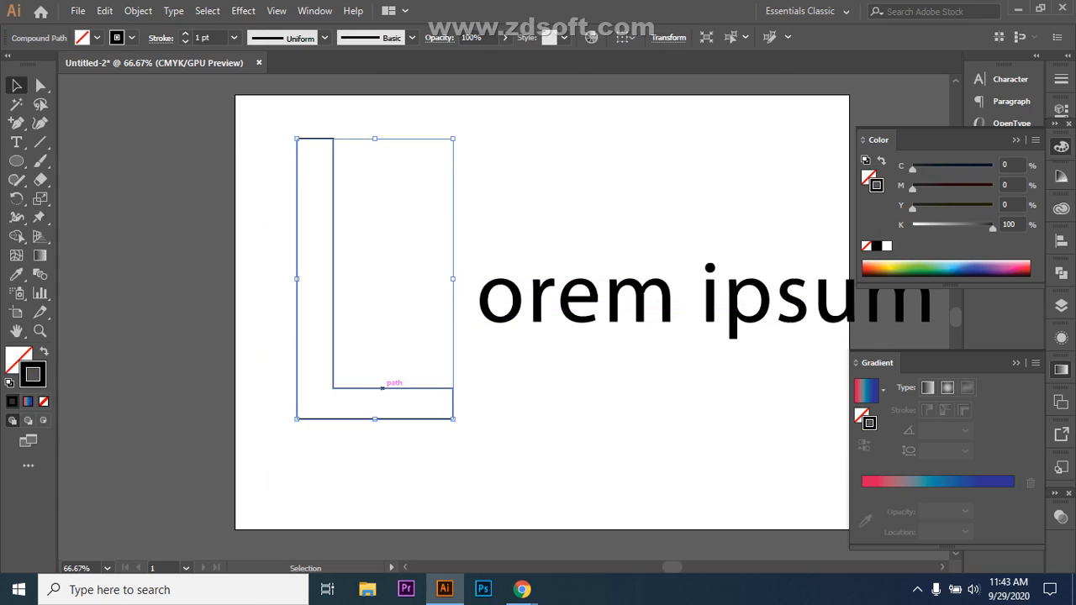
pyautogui.hotkey('ctrl', 'shift', 'a')
pyautogui.click(374, 389)
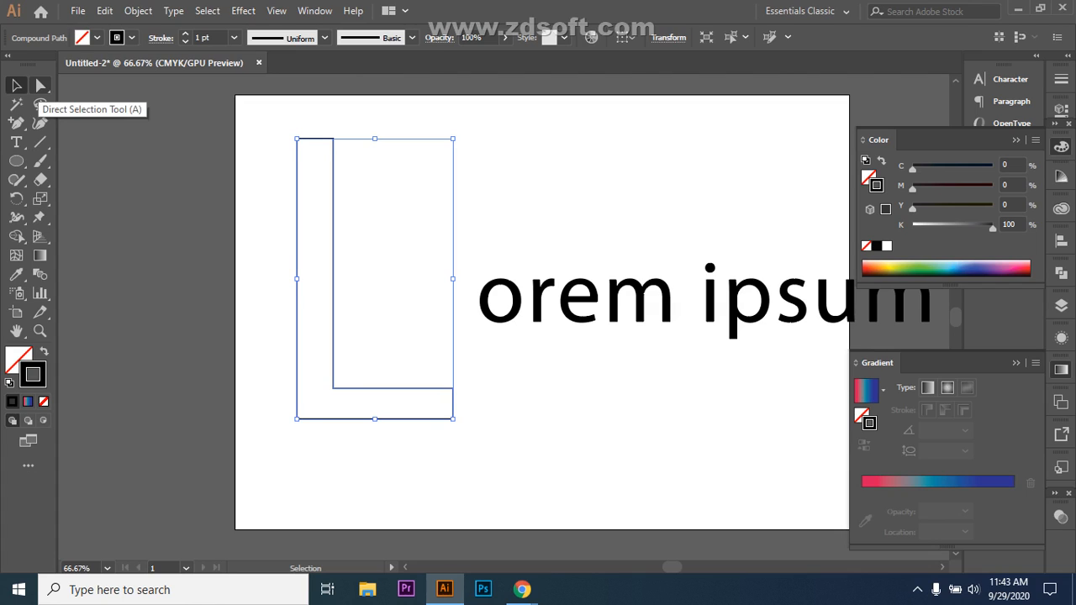
# - Using Direct Selection, round the L's upper-right corner to about 16.62 mm and round the lower-right corner of its foot
pyautogui.click(40, 85)
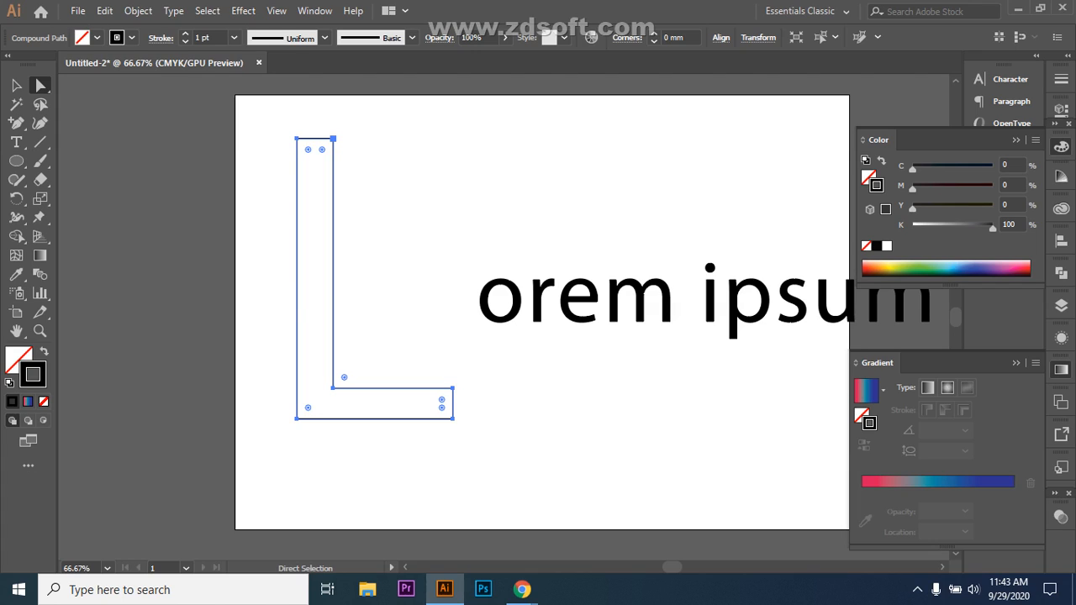
pyautogui.moveTo(322, 150); pyautogui.dragTo(319, 188)
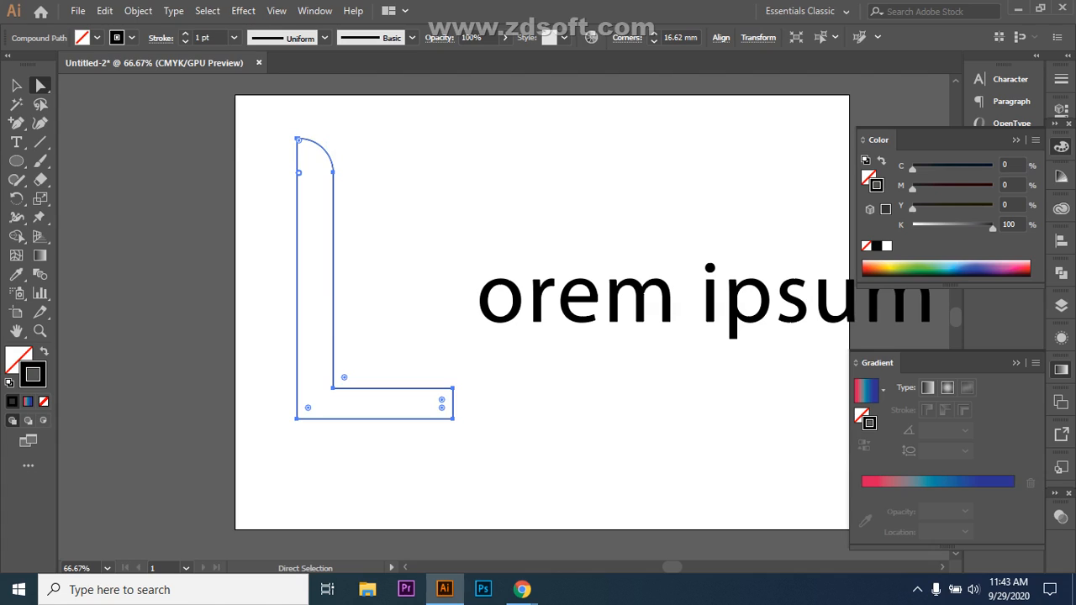
pyautogui.click(442, 408)
pyautogui.moveTo(442, 408); pyautogui.dragTo(438, 403)
pyautogui.moveTo(439, 403); pyautogui.dragTo(421, 410)
# - Round the L's upper-left corner to about 0.88 mm using its live corner control
pyautogui.click(297, 418)
pyautogui.click(297, 140)
pyautogui.moveTo(299, 140); pyautogui.dragTo(310, 163)
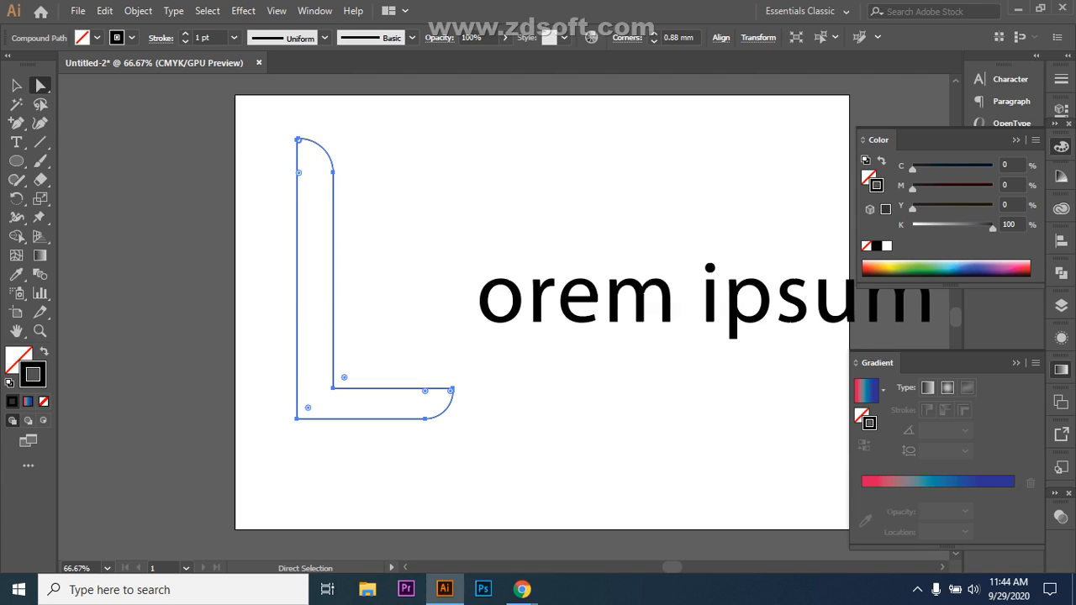
# - Reshape the L's rounded upper-right corner into an S-curve by pulling its lower anchor's direction handle inward, and deselect the letter
pyautogui.click(333, 171)
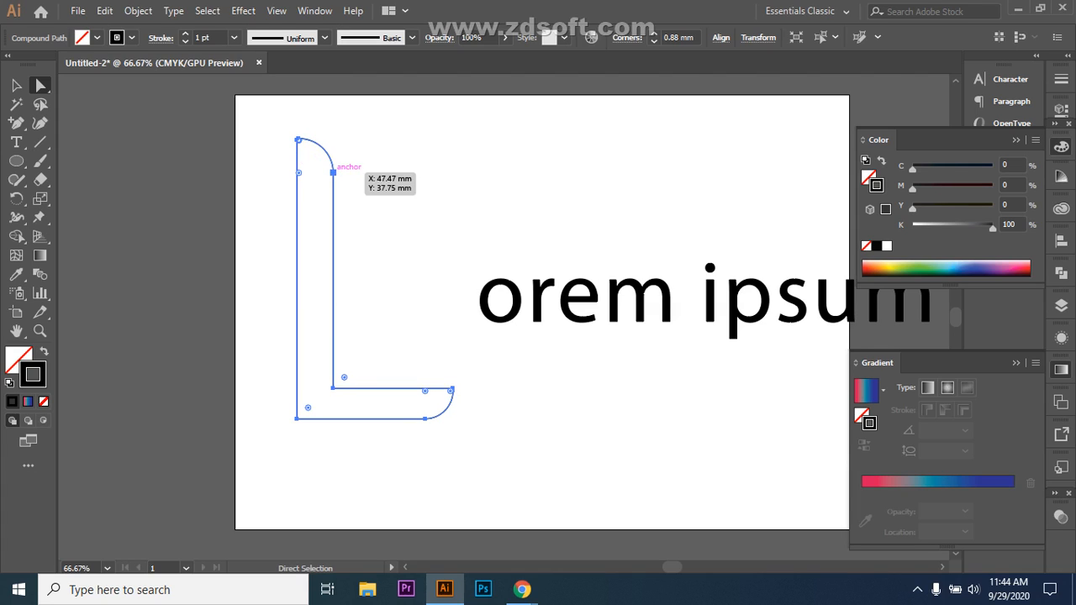
pyautogui.click(333, 171)
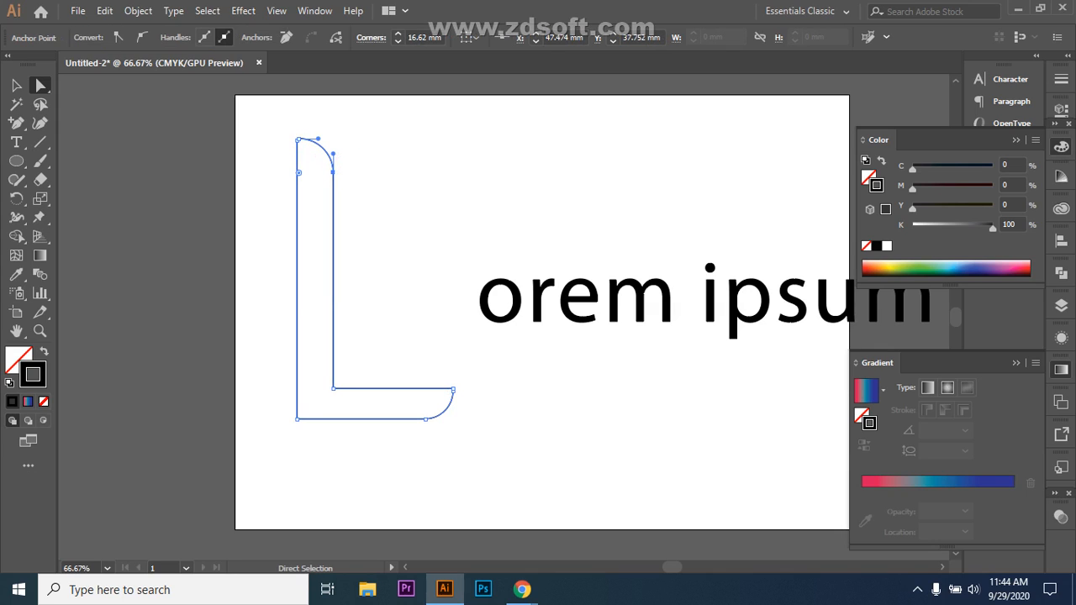
pyautogui.moveTo(333, 153); pyautogui.dragTo(322, 182)
pyautogui.hotkey('ctrl', 'shift', 'a')
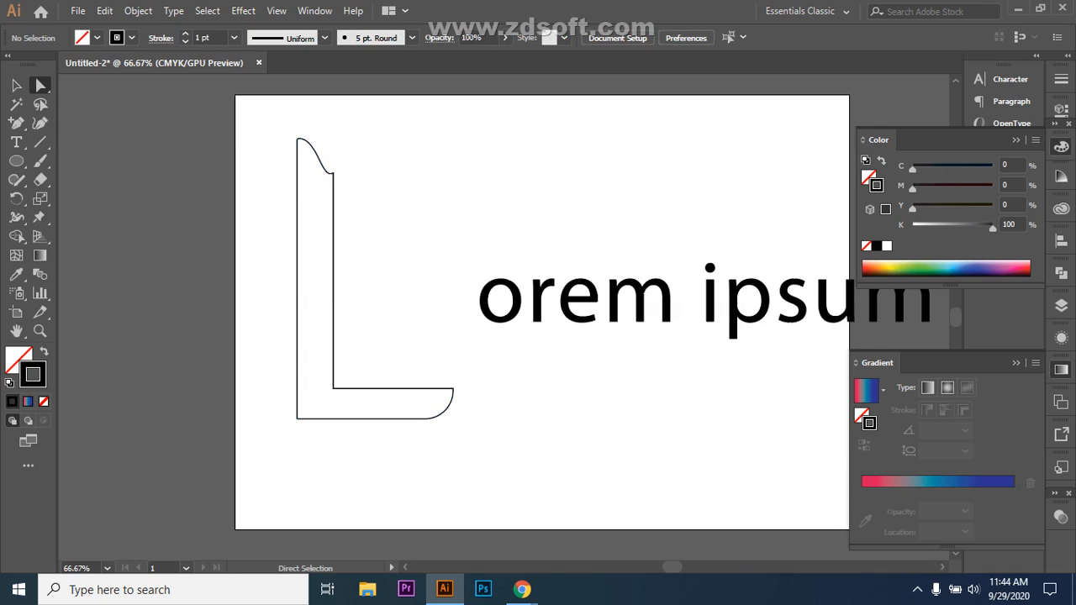
# - Bend the rounded end of the L's foot inward using the lower anchor's direction handle, and deselect the letter
pyautogui.click(452, 400)
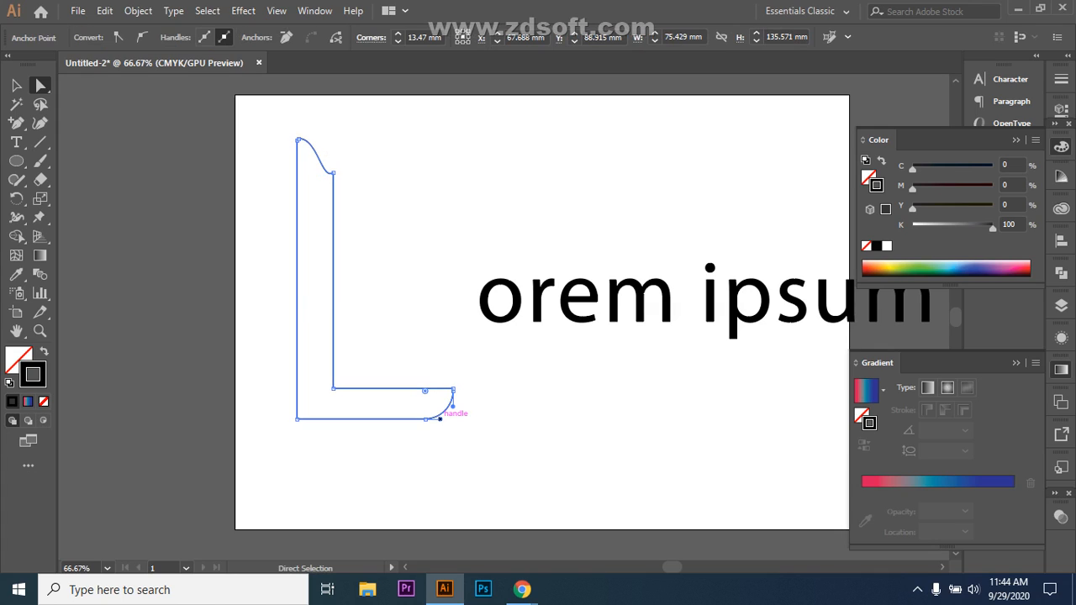
pyautogui.moveTo(440, 419); pyautogui.dragTo(433, 397)
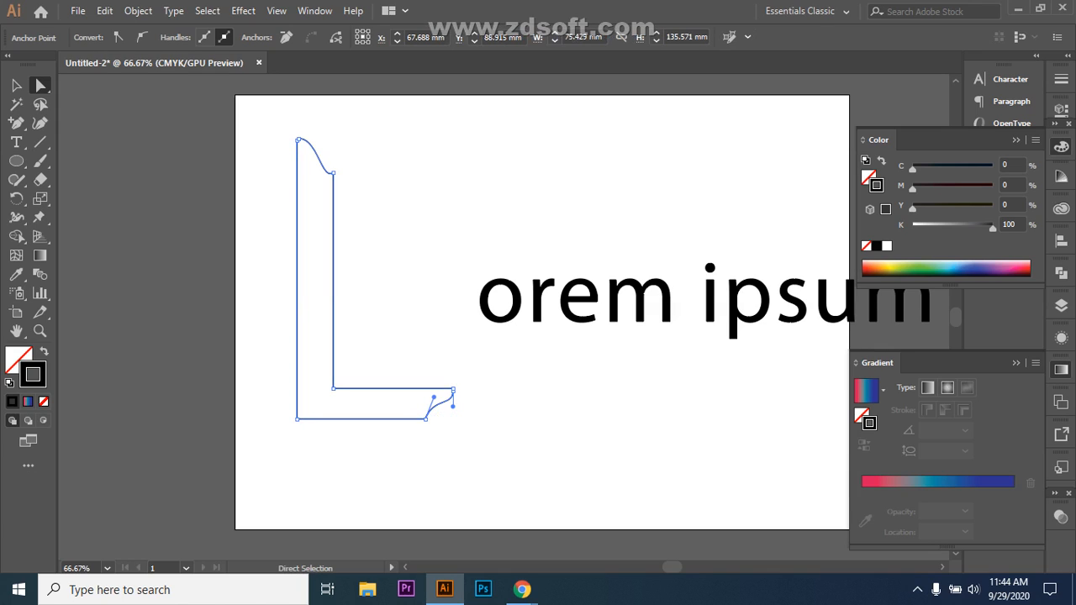
pyautogui.hotkey('ctrl', 'shift', 'a')
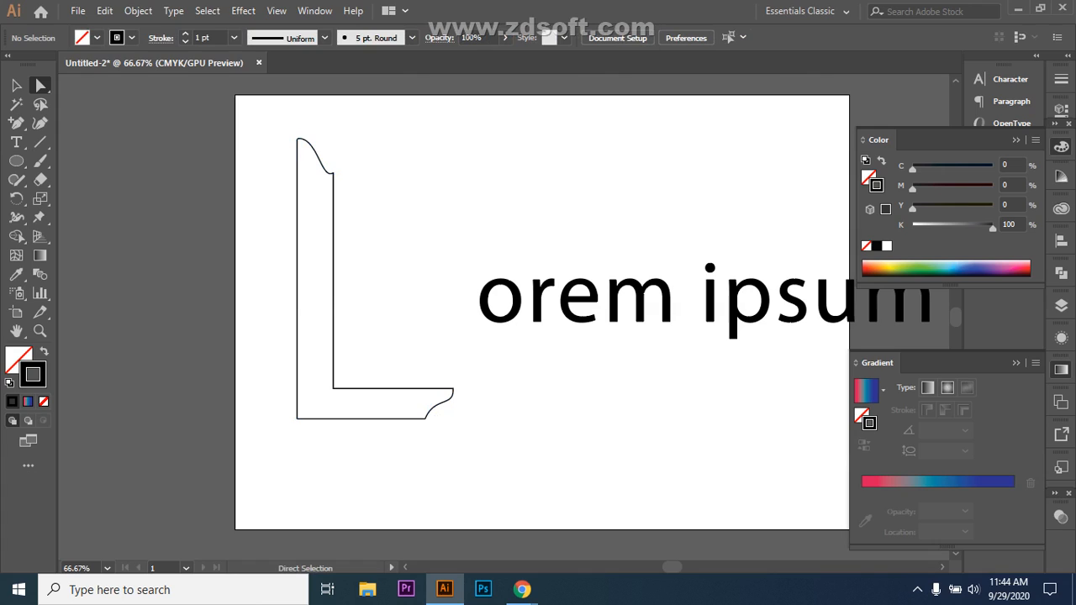
# - Swap the L's fill and stroke so it has a solid black fill and no outline, and deselect it
pyautogui.moveTo(277, 217); pyautogui.dragTo(411, 325)
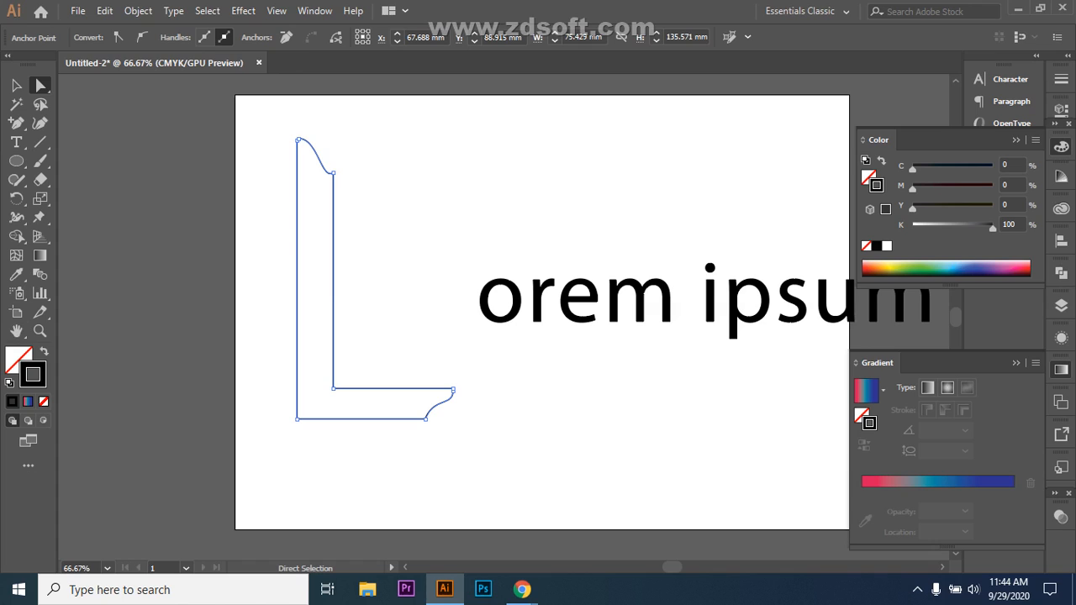
pyautogui.hotkey('shift', 'x')
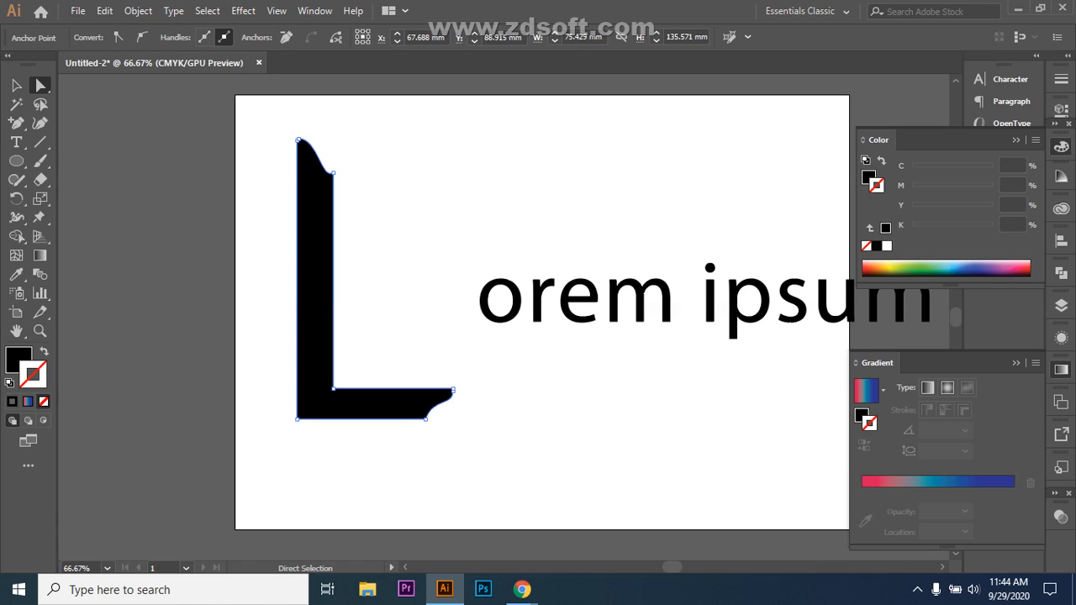
pyautogui.hotkey('ctrl', 'shift', 'a')
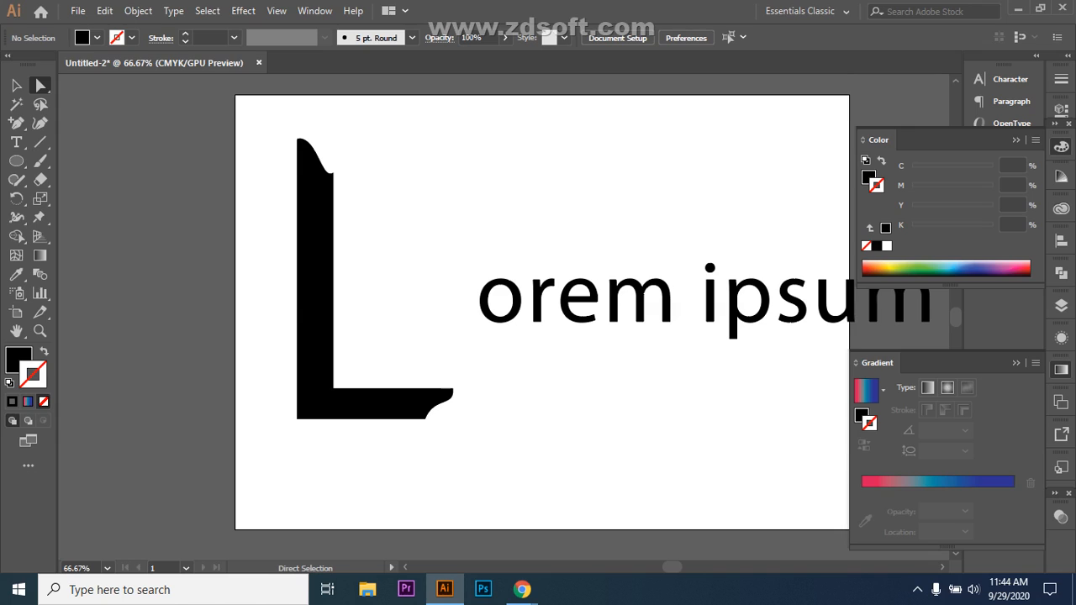
pyautogui.scroll(-1, 542, 311)
pyautogui.scroll(1, 542, 311)
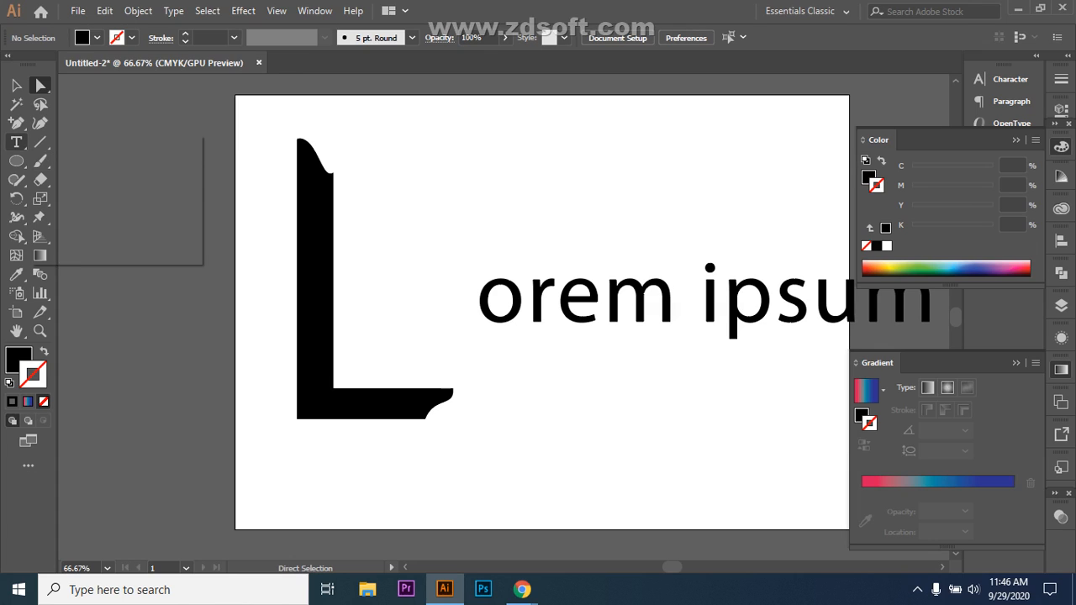
pyautogui.click(16, 143)
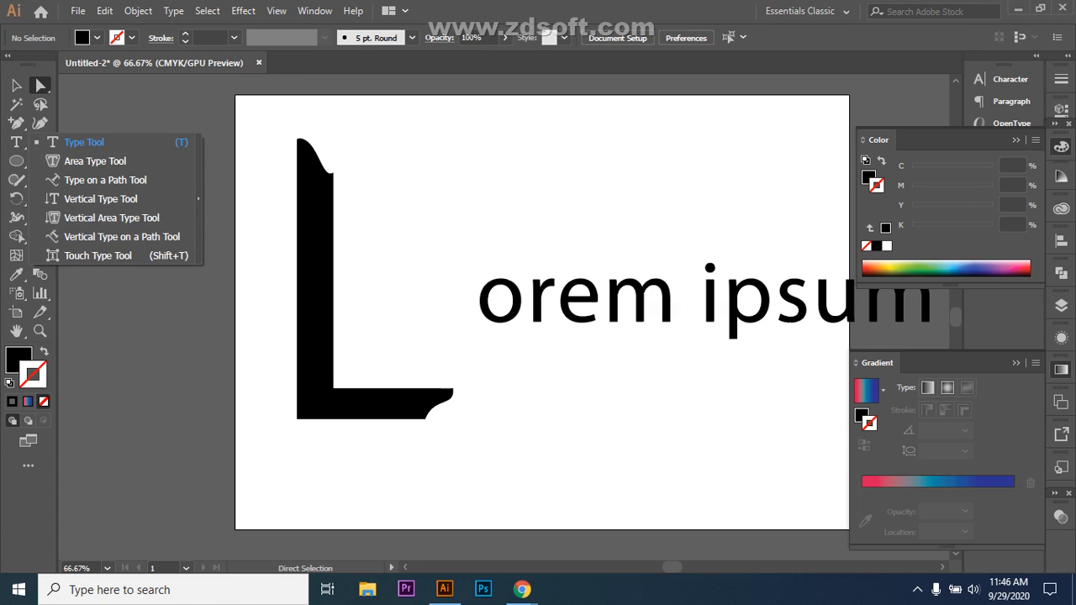
pyautogui.click(315, 252)
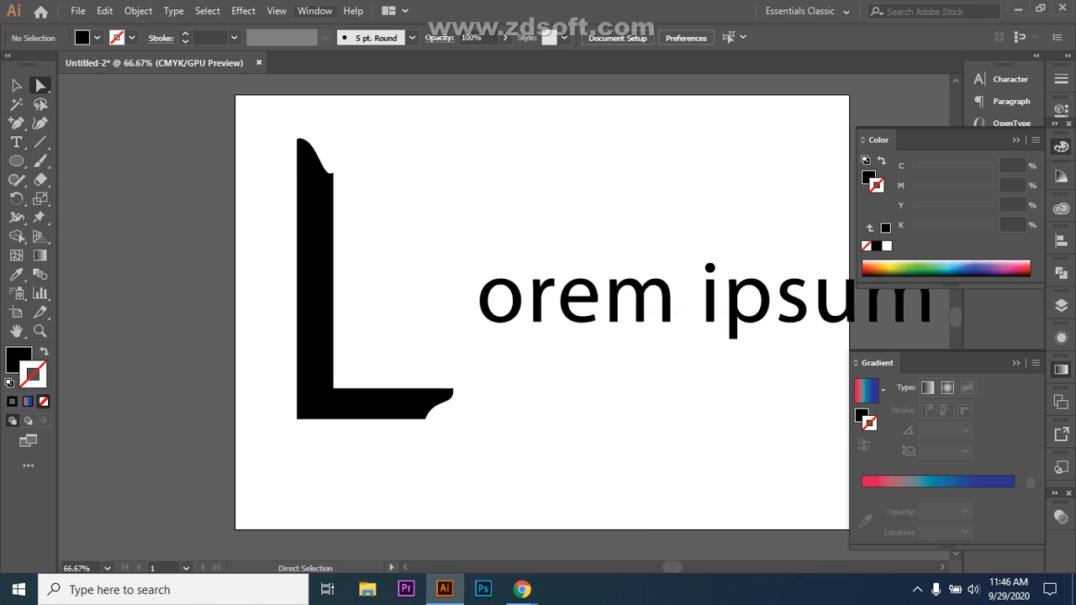
pyautogui.click(316, 11)
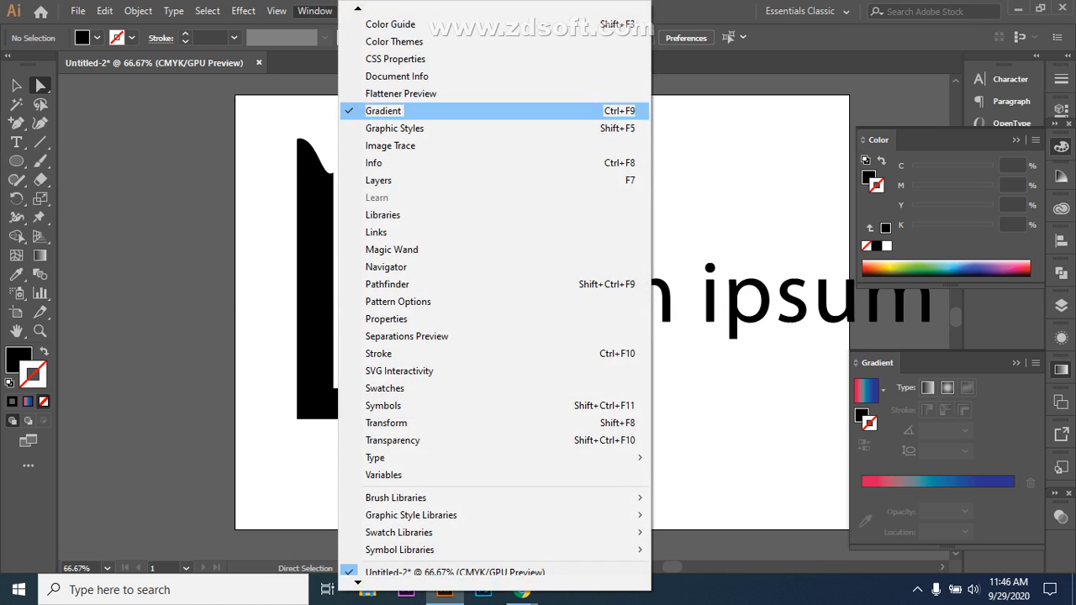
pyautogui.scroll(-1, 378, 111)
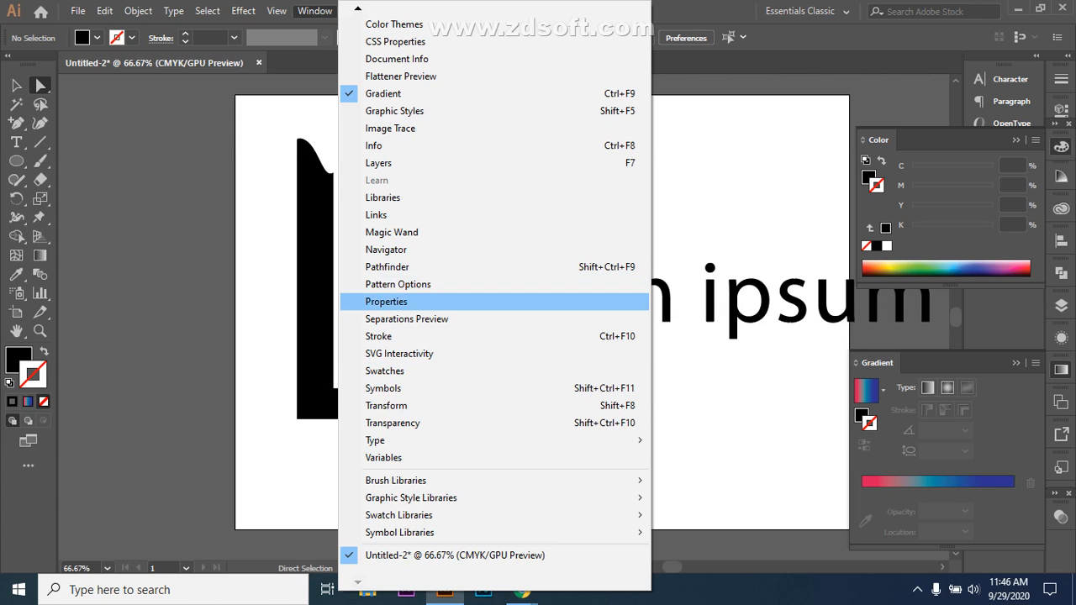
pyautogui.click(314, 11)
pyautogui.click(805, 11)
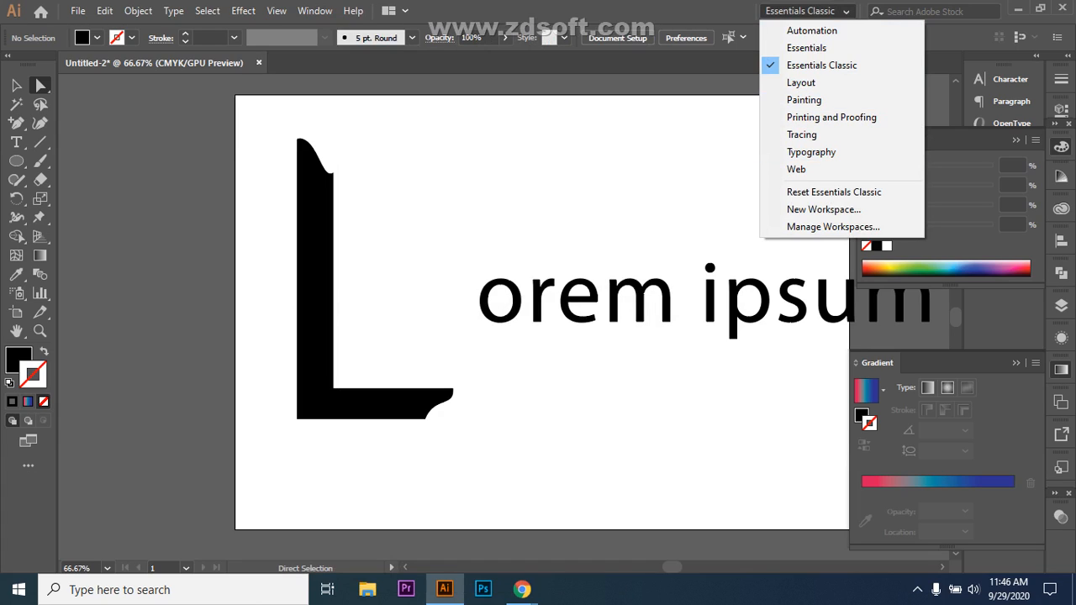
# - Examine the complete list of tools available for the toolbar, through to the Navigate group
pyautogui.click(28, 465)
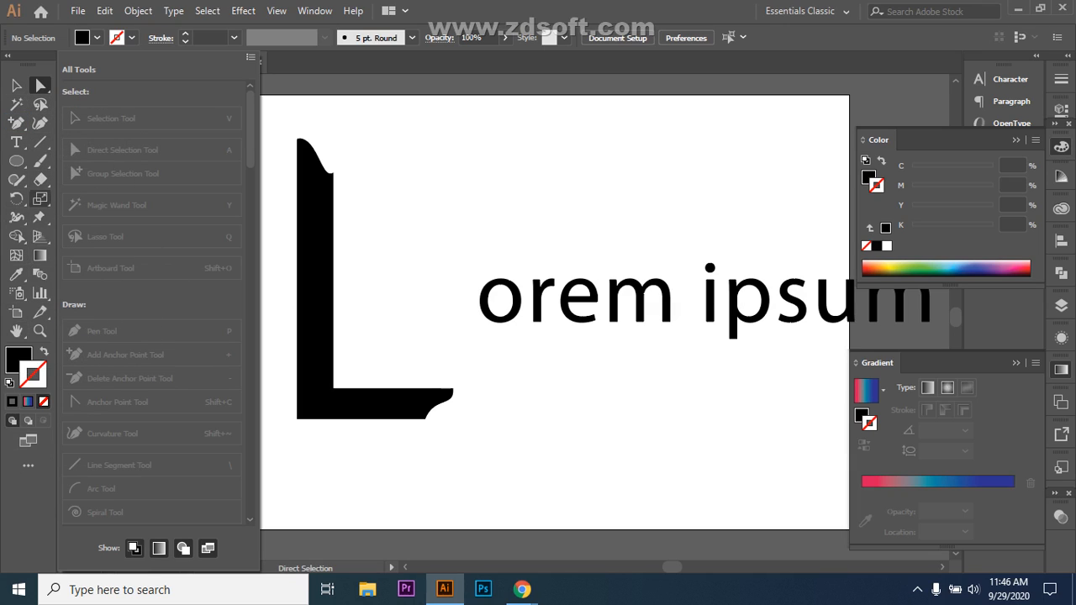
pyautogui.scroll(-12, 151, 253)
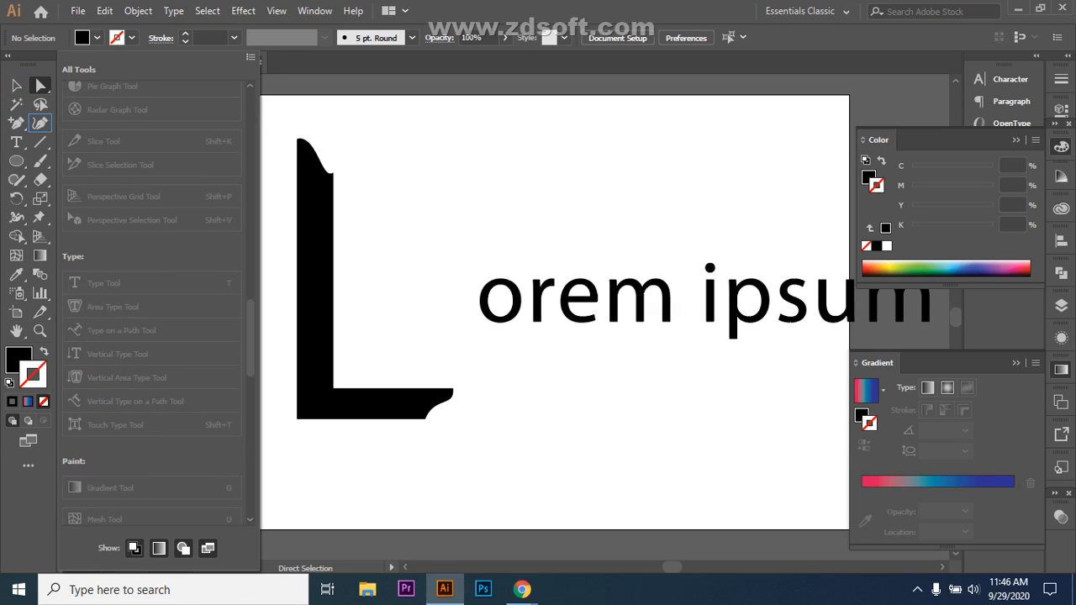
pyautogui.scroll(-8, 152, 302)
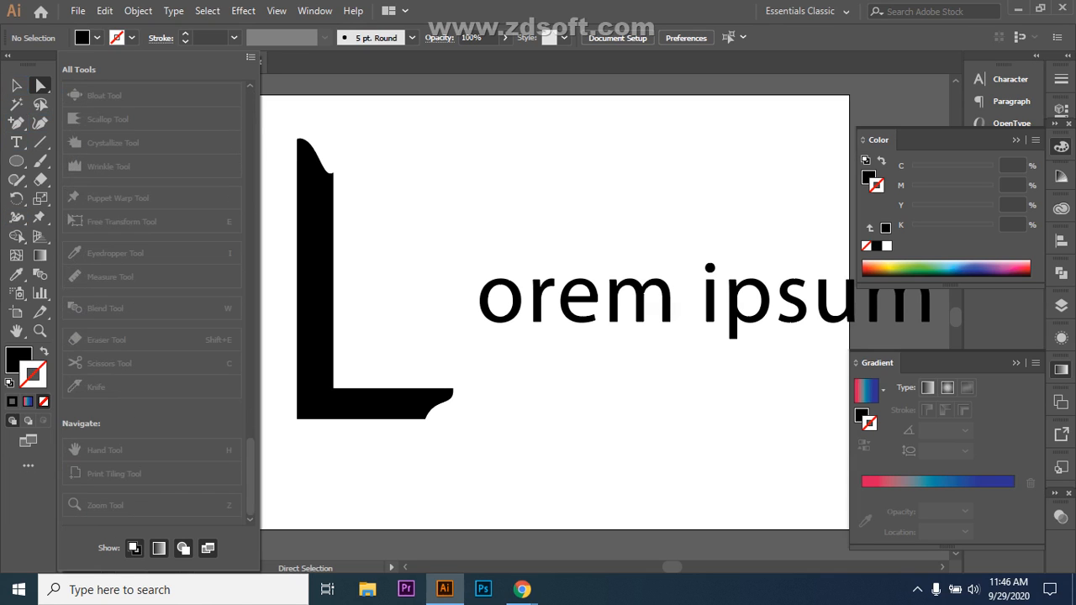
pyautogui.scroll(20, 152, 303)
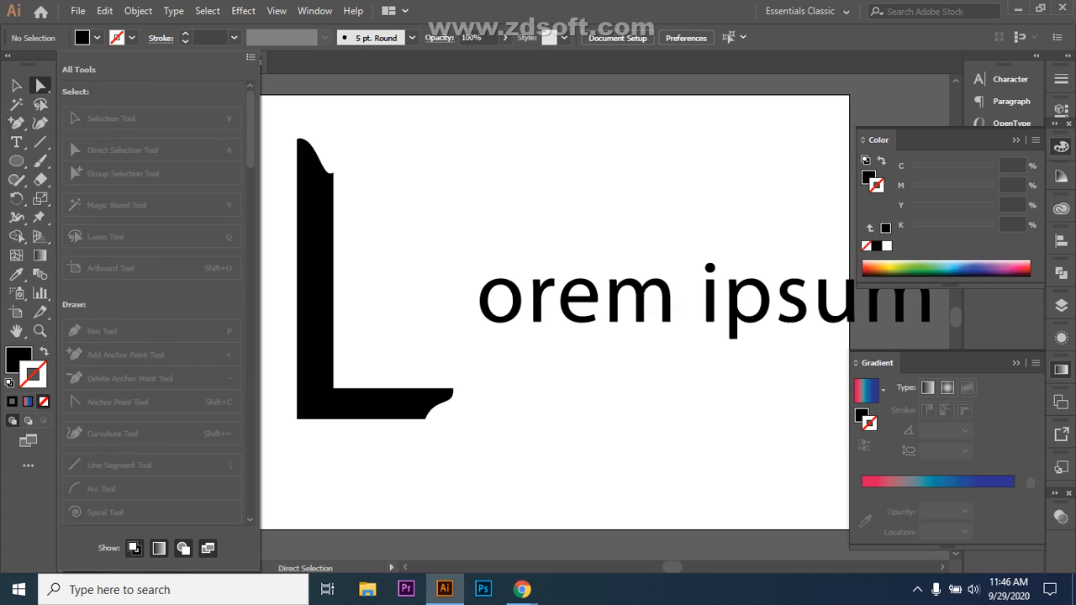
pyautogui.click(28, 465)
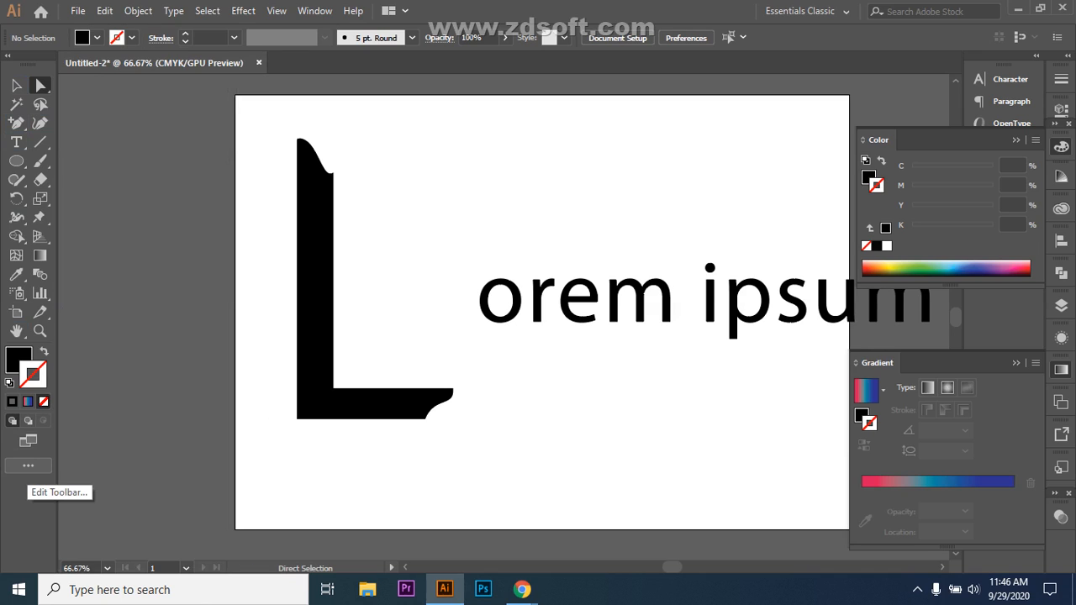
# - Hide the fill and stroke controls from the toolbar, show them again, and close the tool list
pyautogui.click(27, 465)
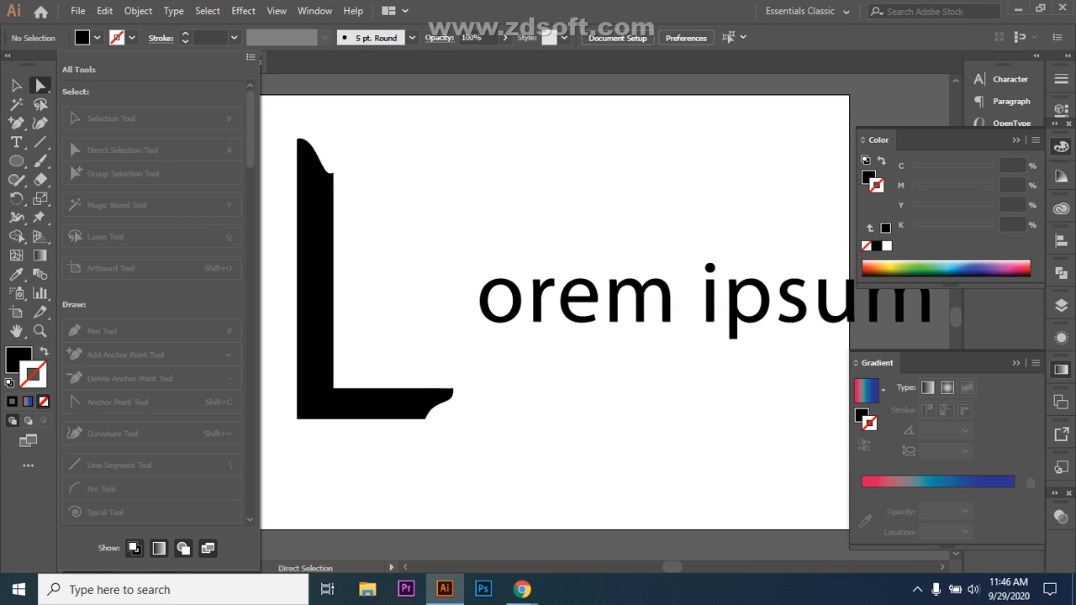
pyautogui.click(134, 548)
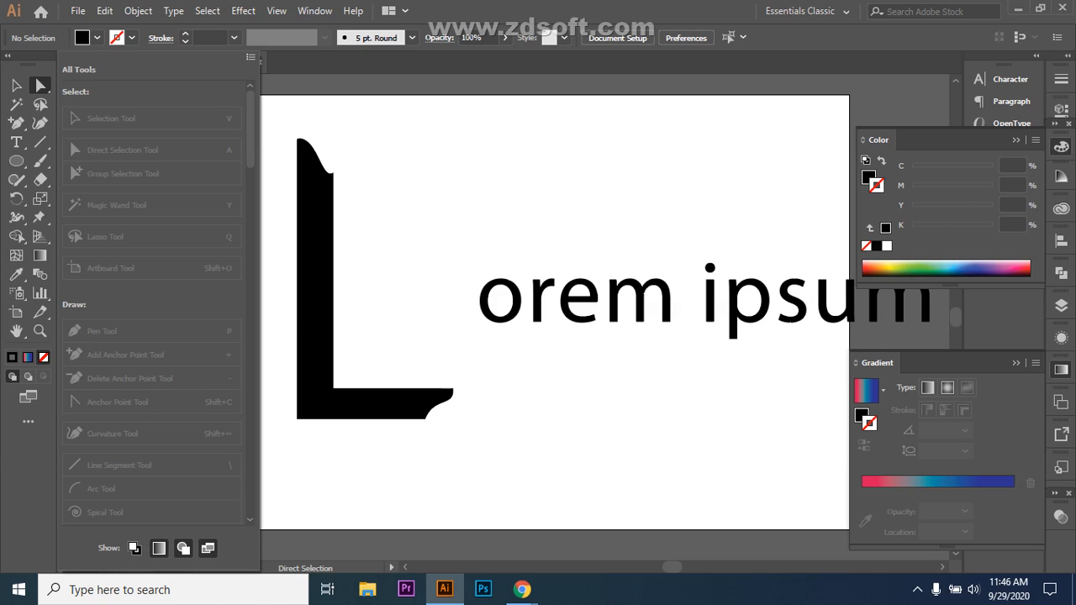
pyautogui.click(134, 548)
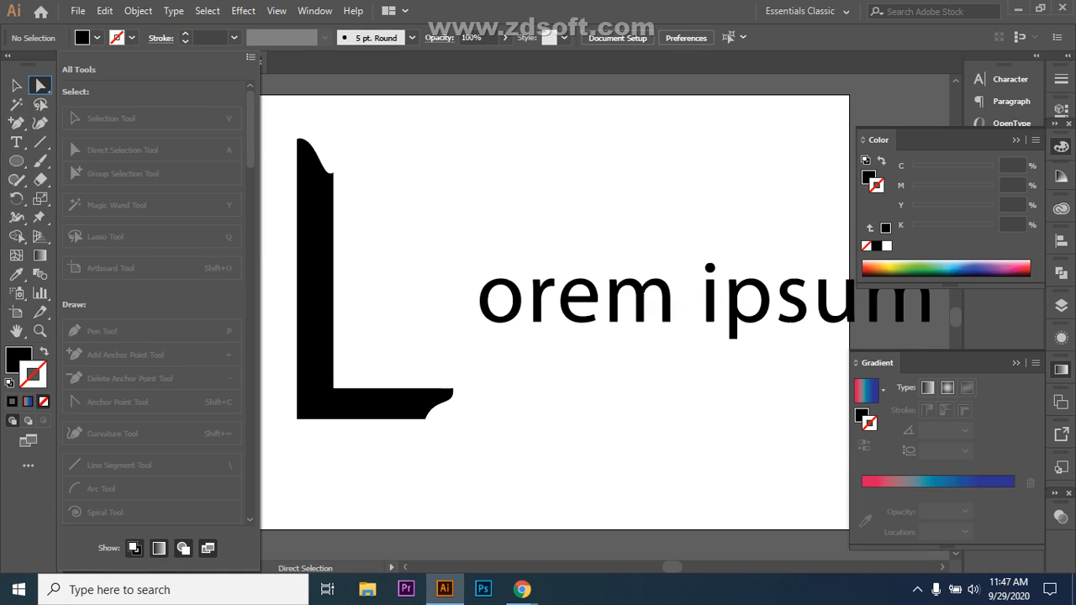
pyautogui.press('Escape')
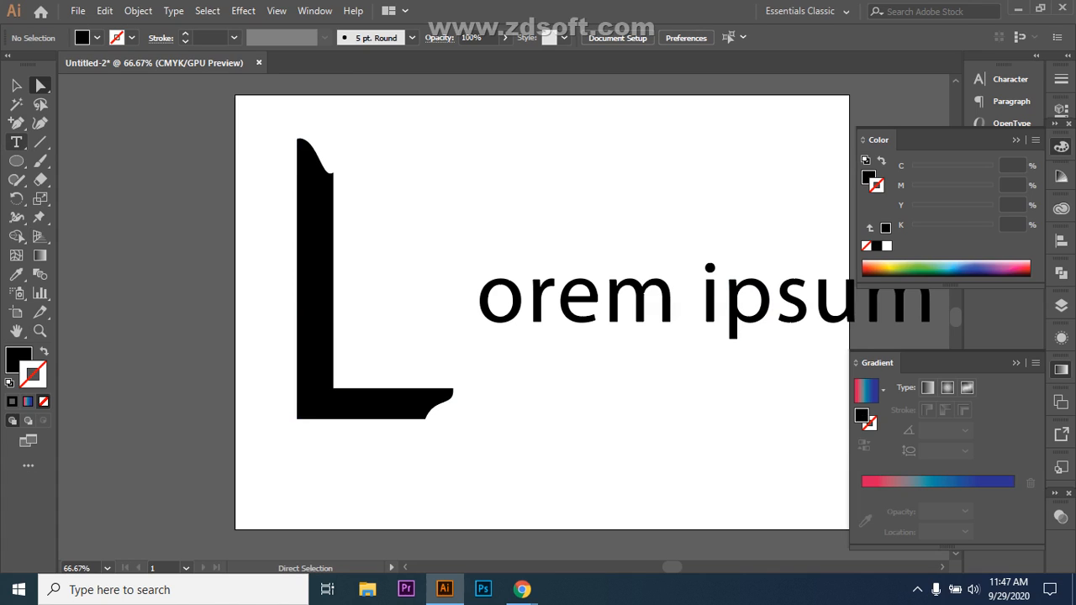
# - Add a line of point text made of repeated letter g above "orem ipsum" and scale it up to about 24.74 pt
pyautogui.click(16, 142)
pyautogui.click(457, 181)
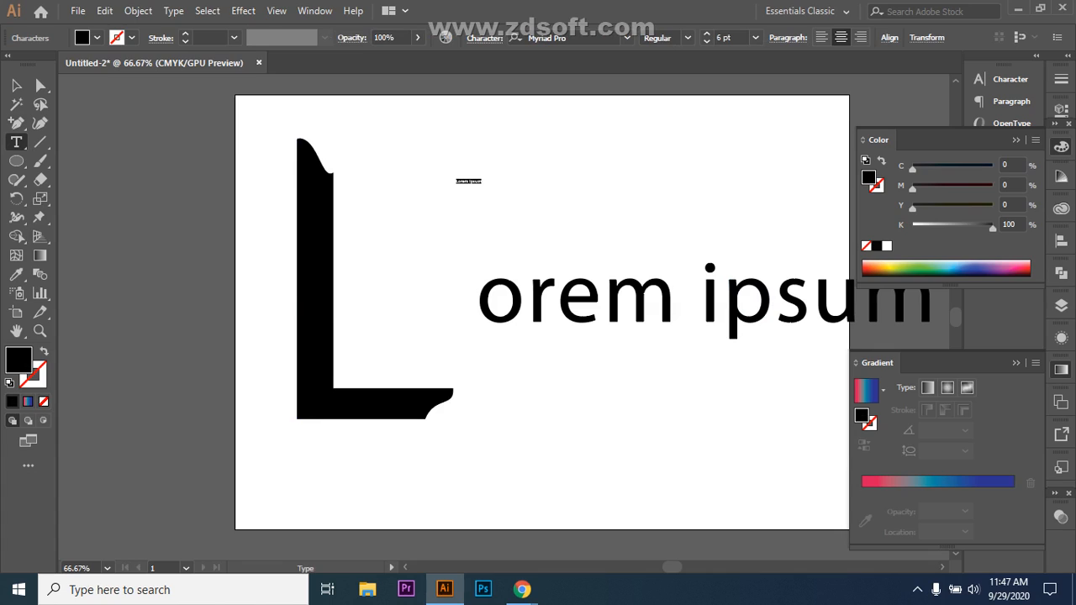
pyautogui.press('BackSpace')
pyautogui.write('ggggggggggggggggggggg')
pyautogui.click(16, 85)
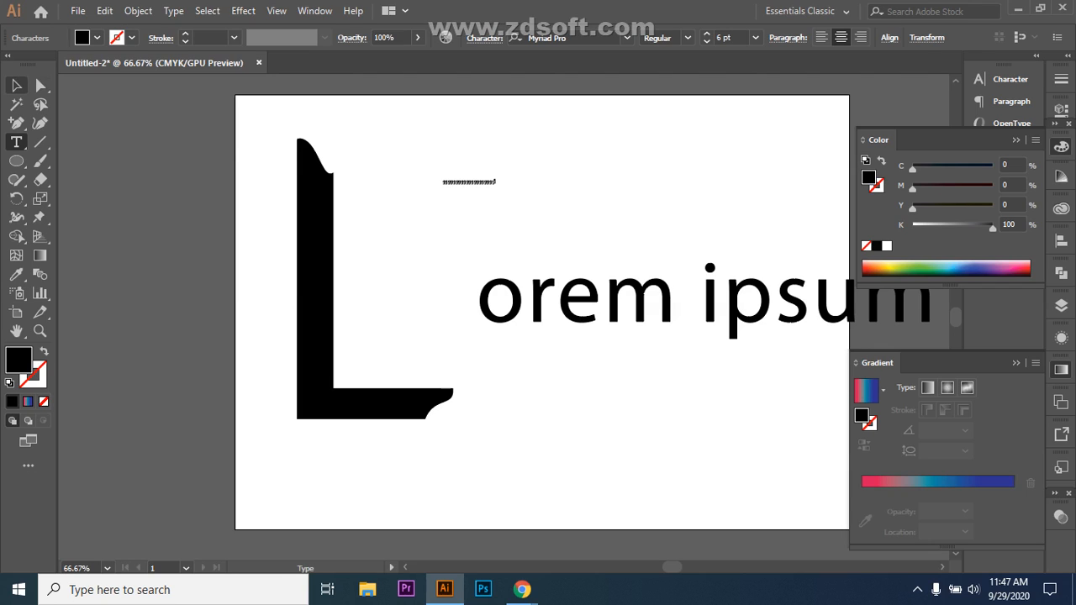
pyautogui.moveTo(495, 187); pyautogui.dragTo(660, 227)
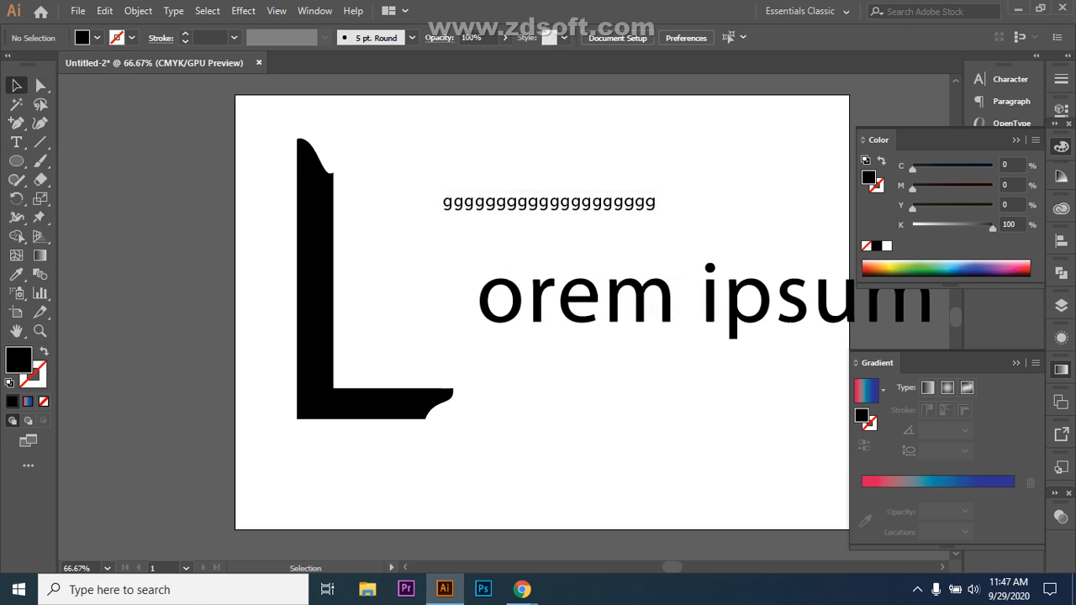
# - Rotate the row of g's slightly counterclockwise and move it right and down, just above "orem ipsum"
pyautogui.click(549, 203)
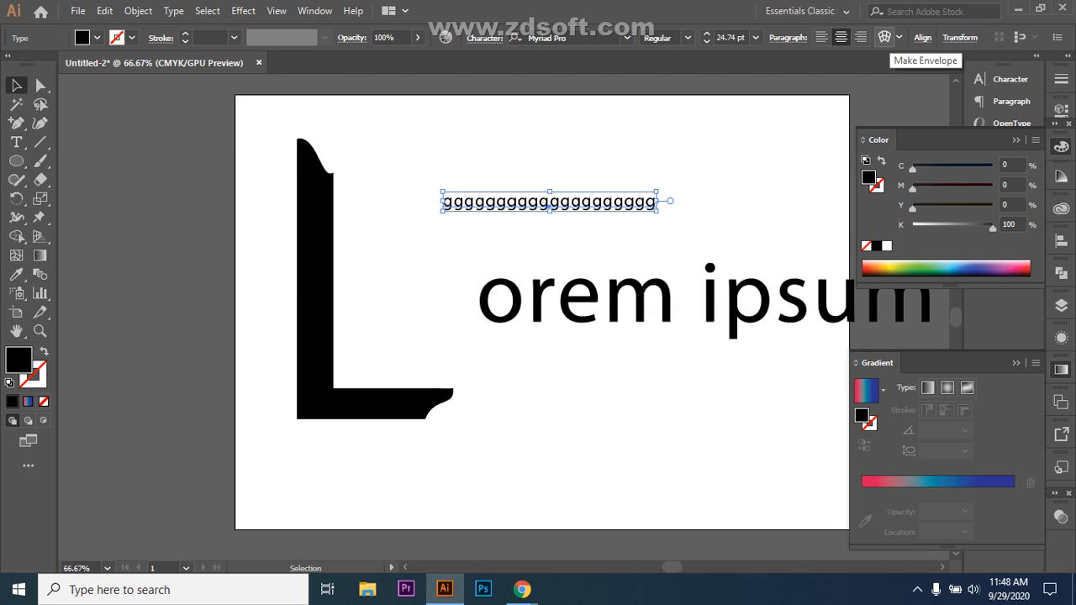
pyautogui.click(899, 37)
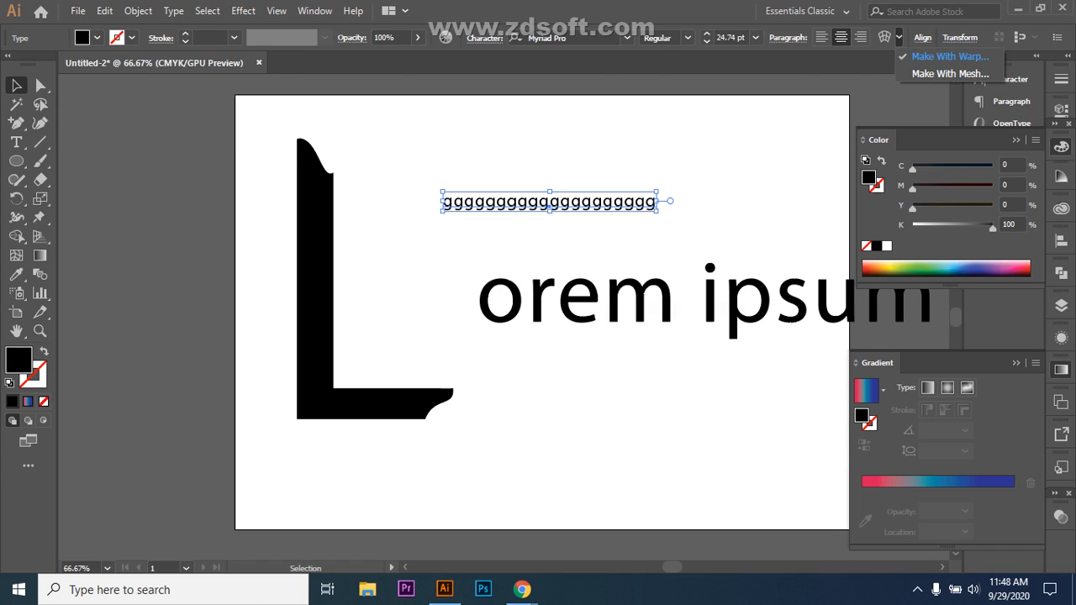
pyautogui.click(885, 37)
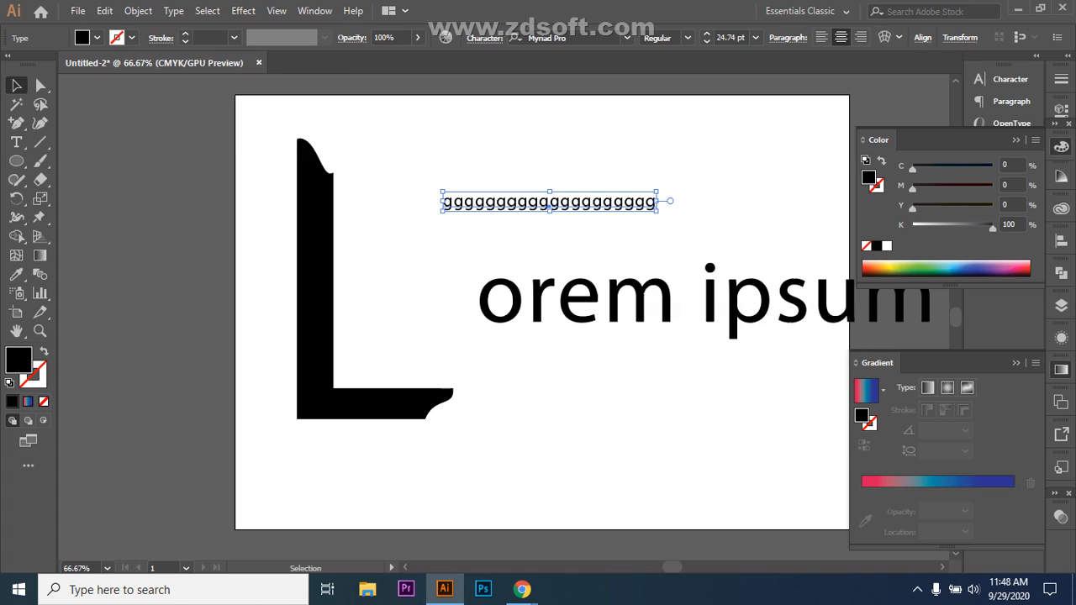
pyautogui.moveTo(670, 188); pyautogui.dragTo(676, 173)
pyautogui.moveTo(582, 198); pyautogui.dragTo(622, 213)
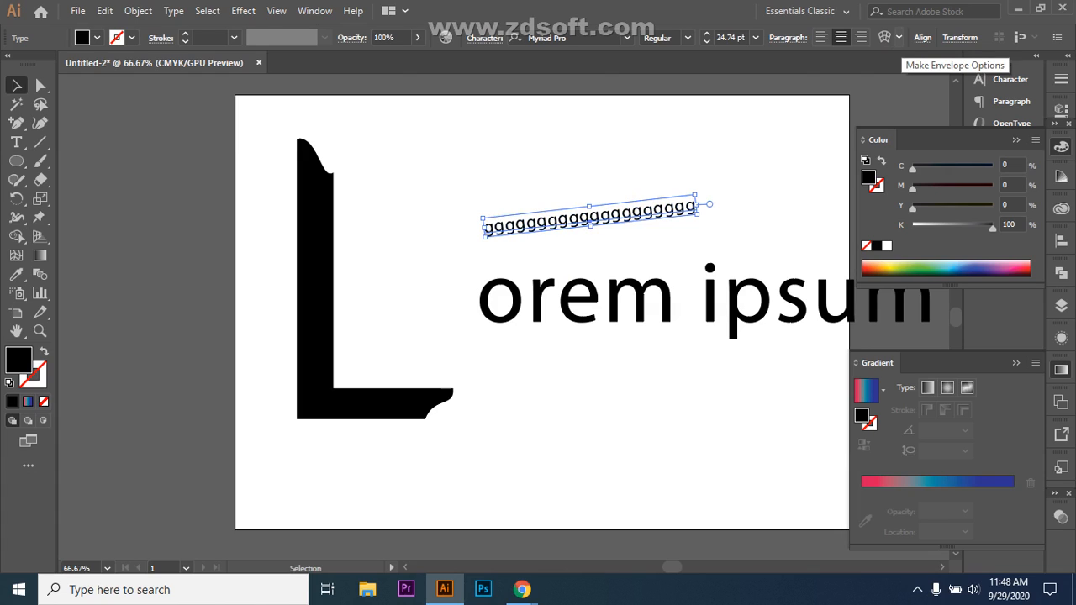
# - Look at the Make With Warp options for the row of g's and dismiss them without applying a warp
pyautogui.click(898, 37)
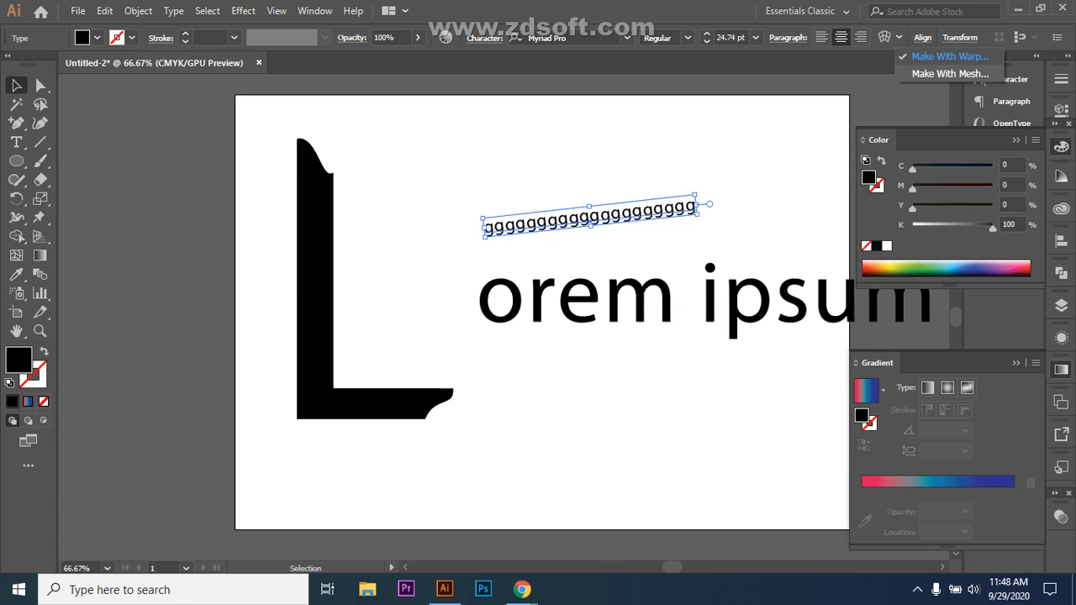
pyautogui.click(949, 57)
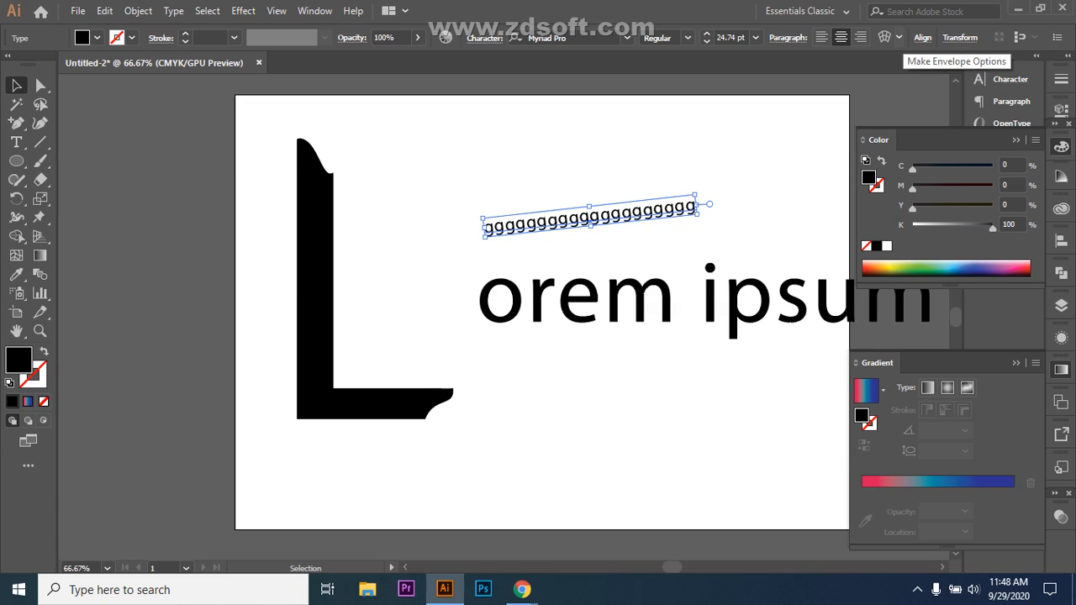
pyautogui.click(884, 37)
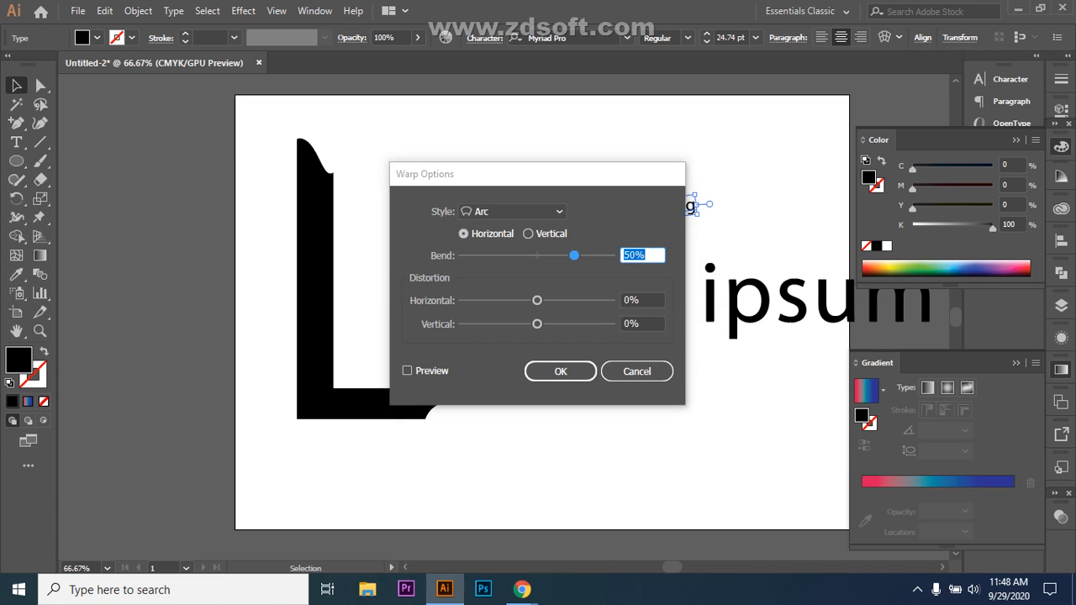
pyautogui.moveTo(602, 176); pyautogui.dragTo(353, 152)
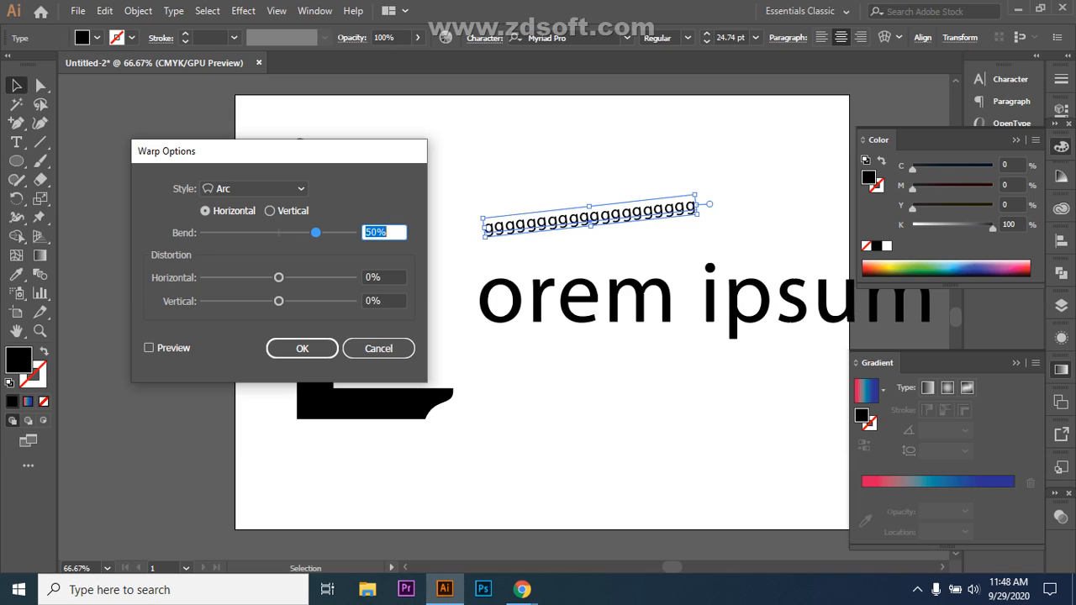
pyautogui.click(379, 347)
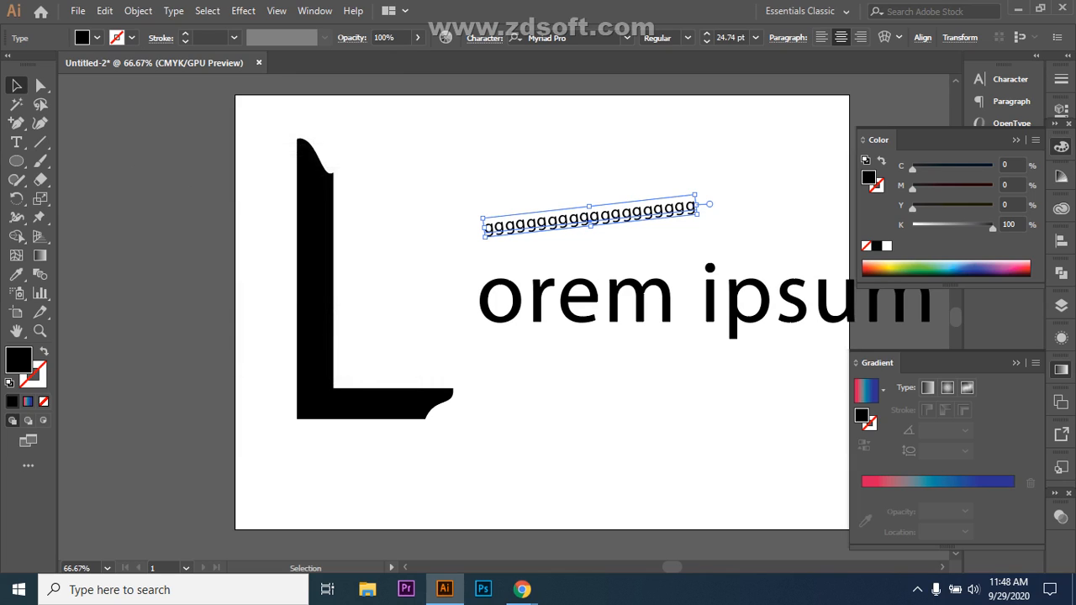
pyautogui.click(383, 334)
pyautogui.click(315, 11)
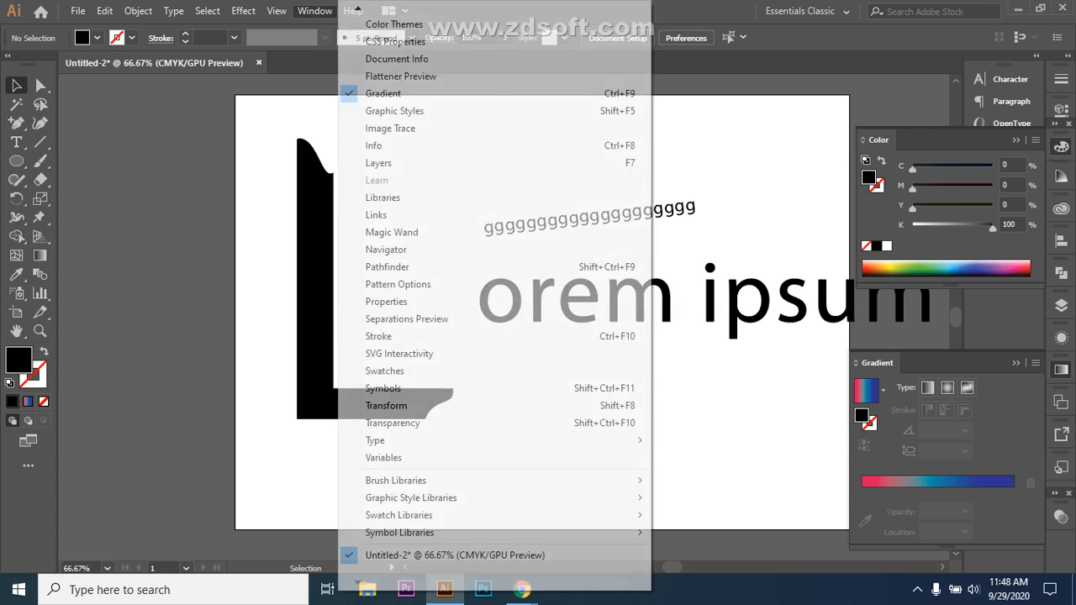
pyautogui.click(1004, 101)
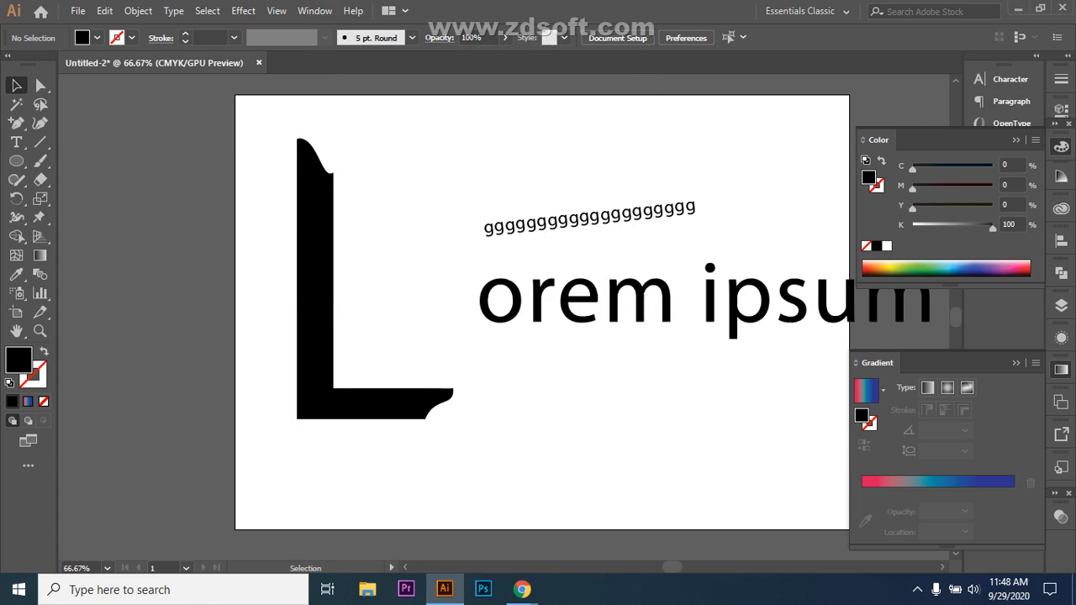
pyautogui.click(805, 11)
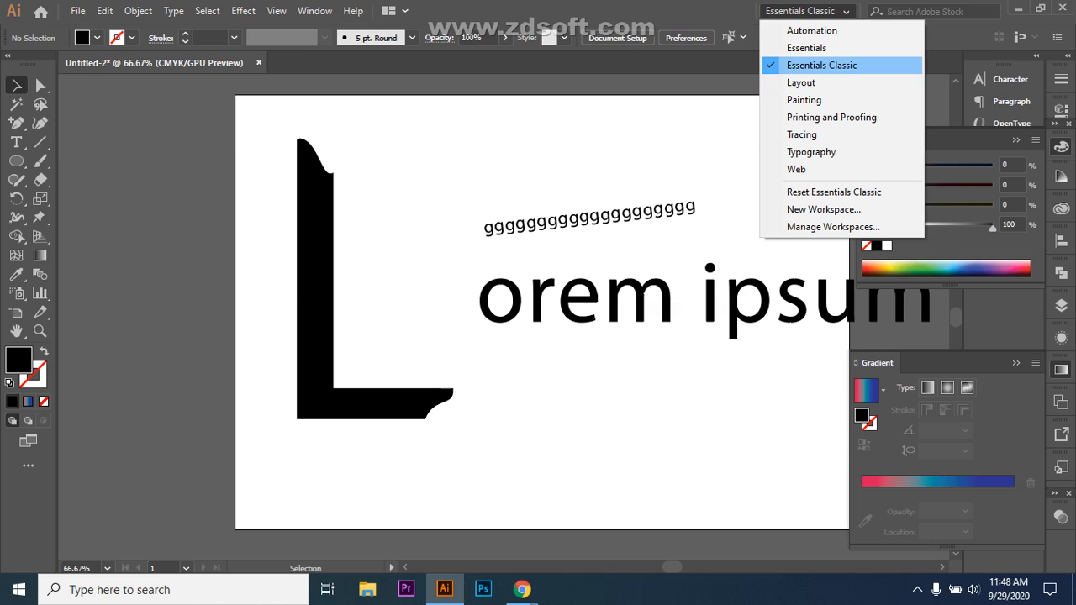
pyautogui.click(361, 10)
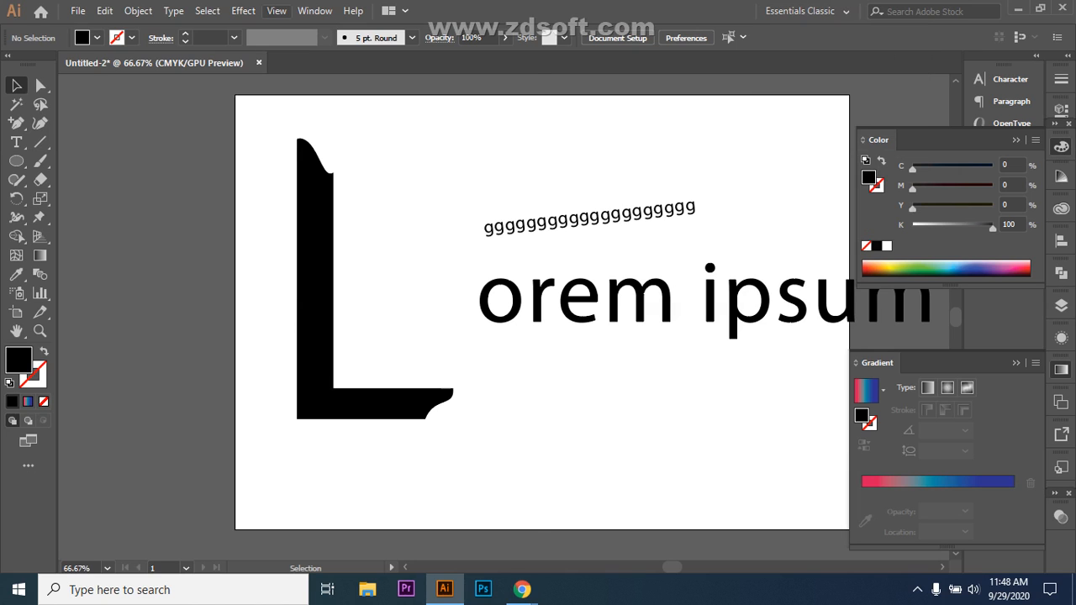
pyautogui.click(277, 11)
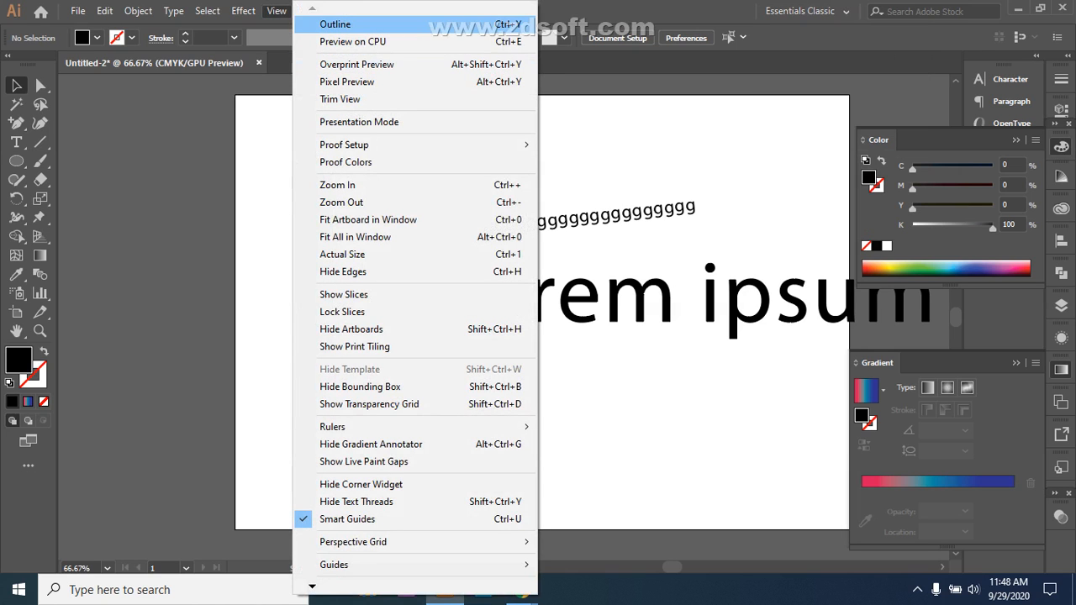
pyautogui.moveTo(353, 144)
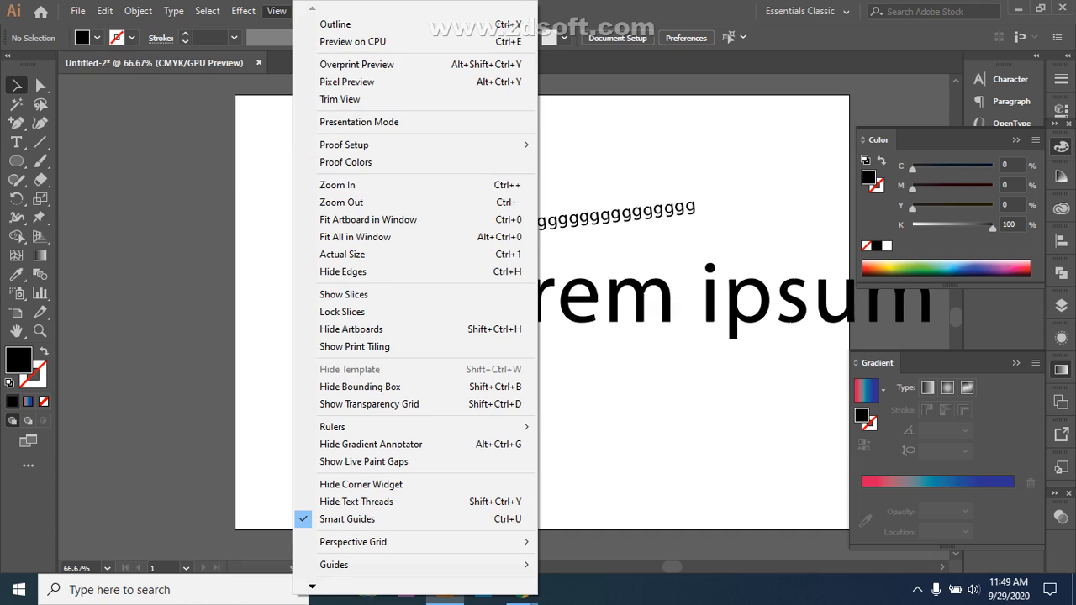
pyautogui.press('Escape')
pyautogui.click(314, 11)
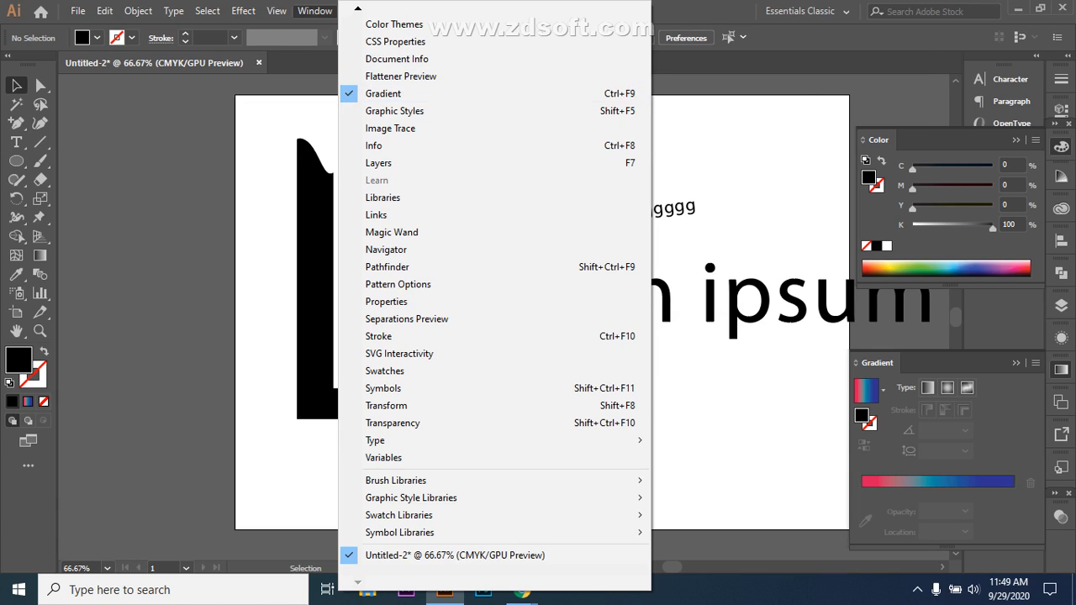
pyautogui.click(807, 11)
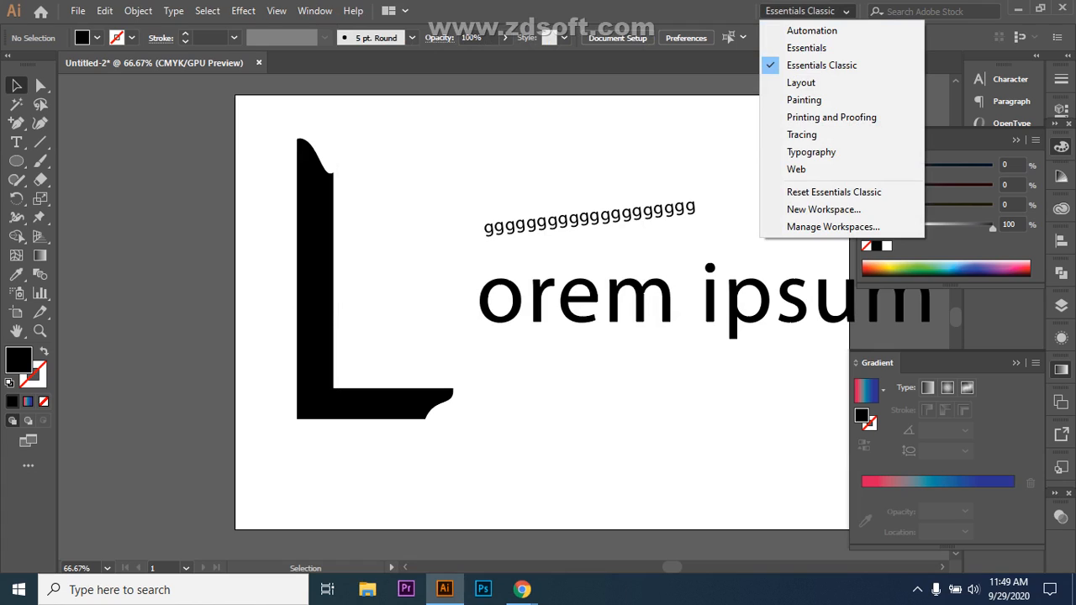
pyautogui.press('Escape')
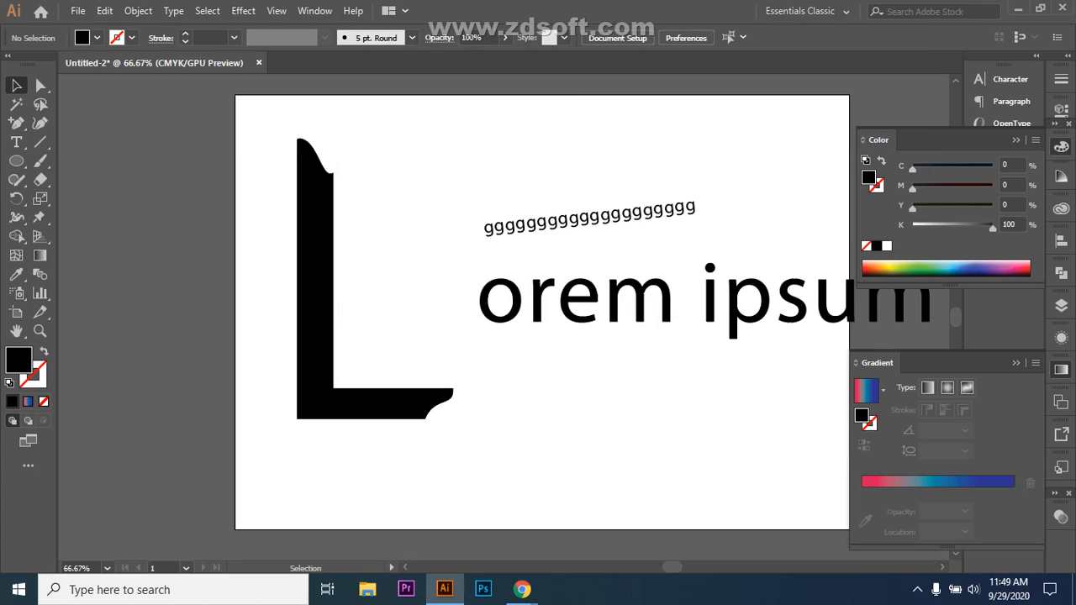
# - Warp the row of g's with a previewed vertical Arc Lower envelope, 50% bend, 12% horizontal and 27% vertical distortion
pyautogui.click(590, 218)
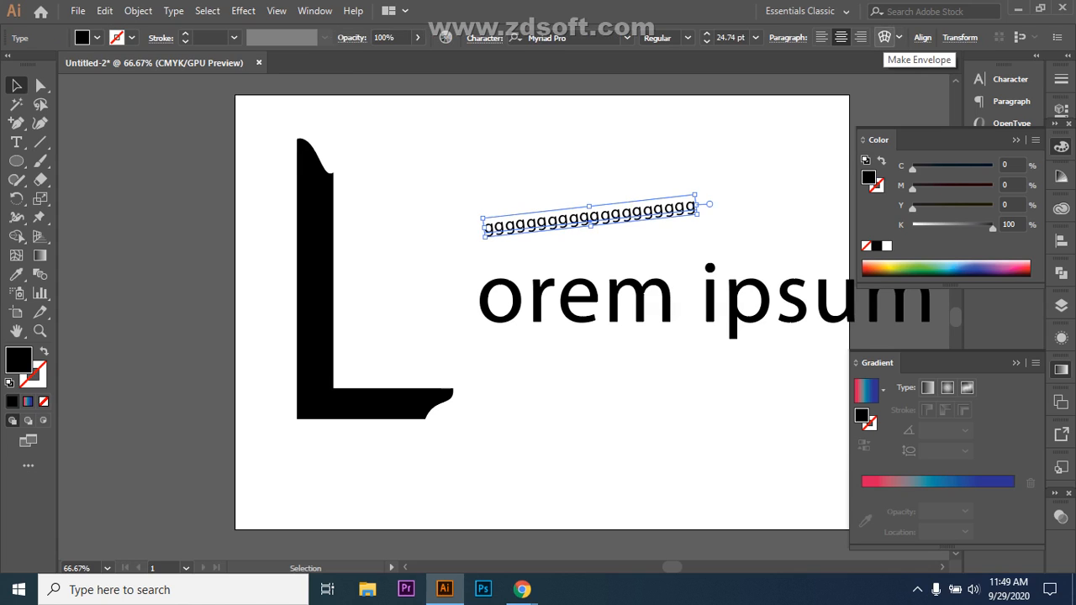
pyautogui.click(883, 37)
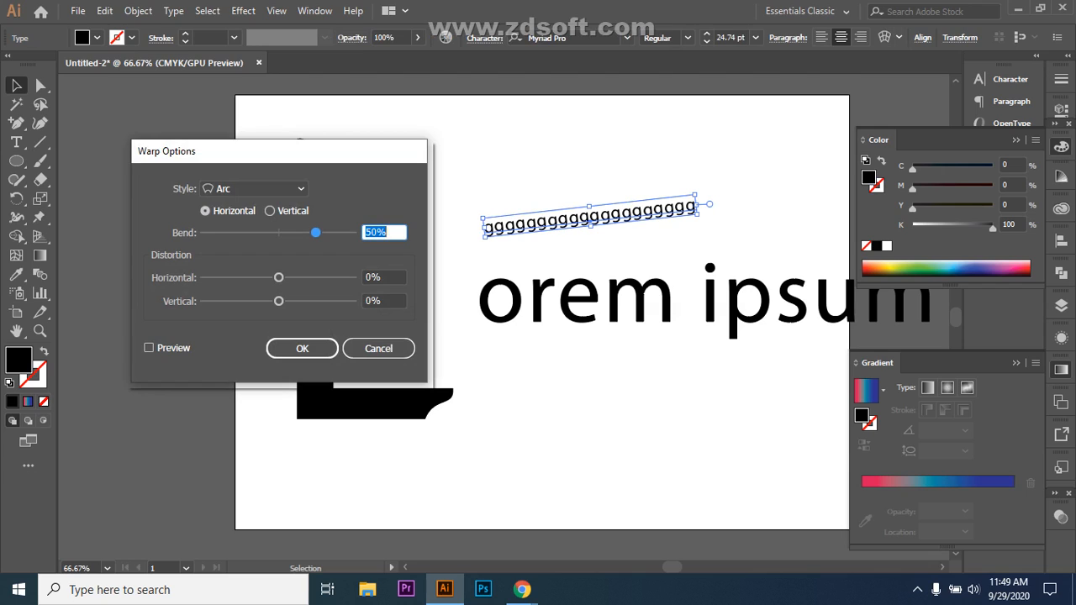
pyautogui.moveTo(308, 146); pyautogui.dragTo(247, 115)
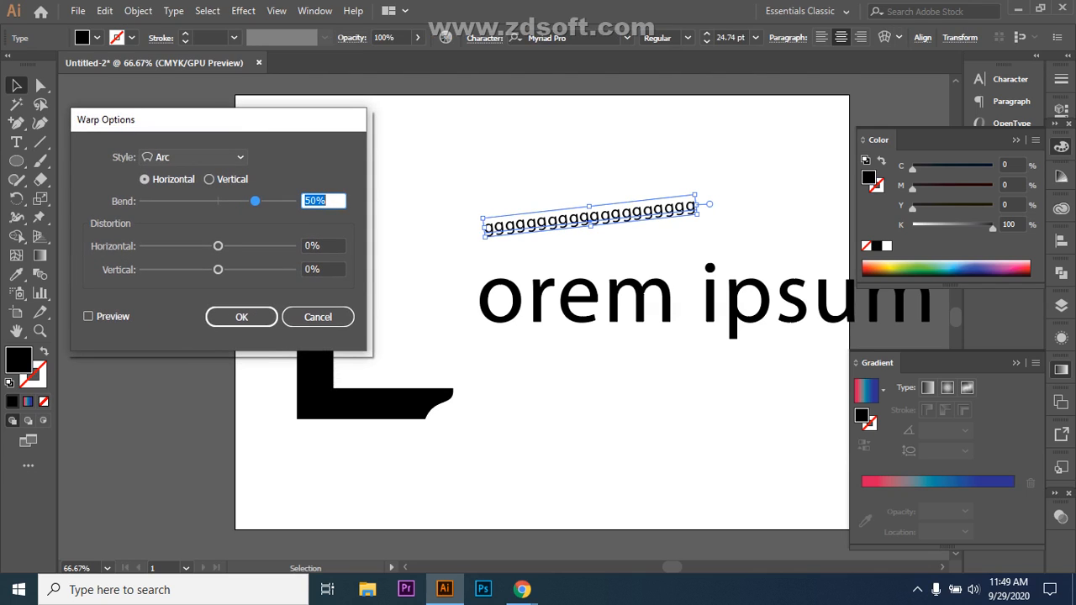
pyautogui.click(193, 157)
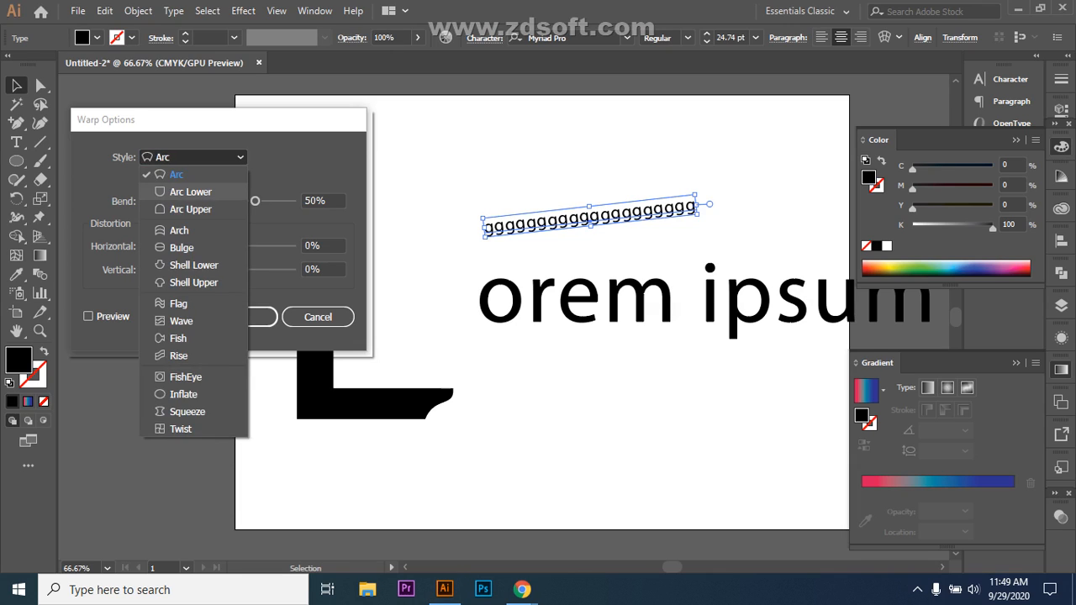
pyautogui.click(190, 191)
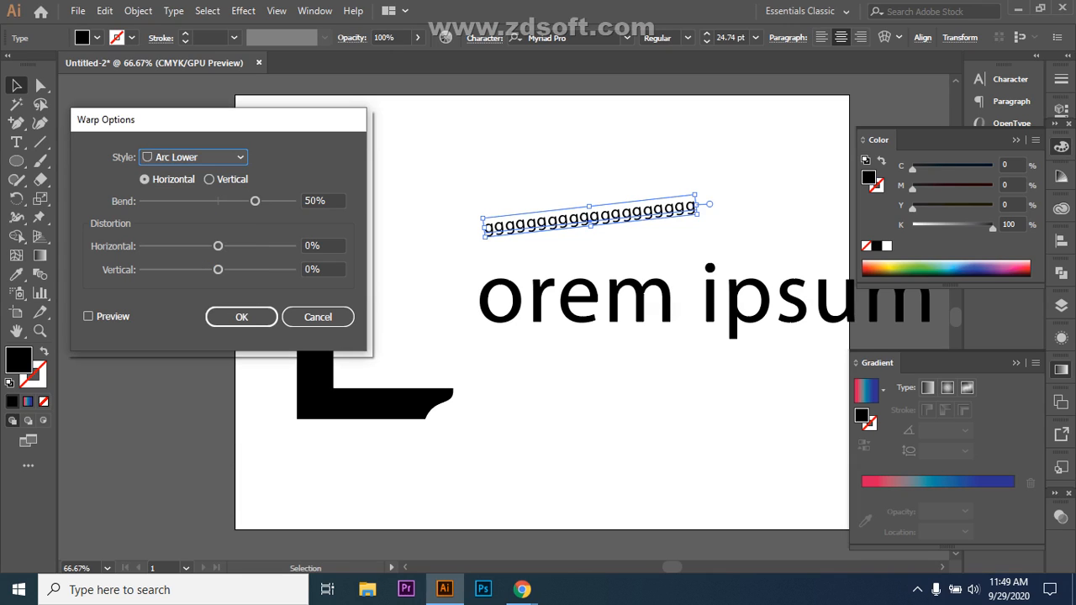
pyautogui.click(89, 316)
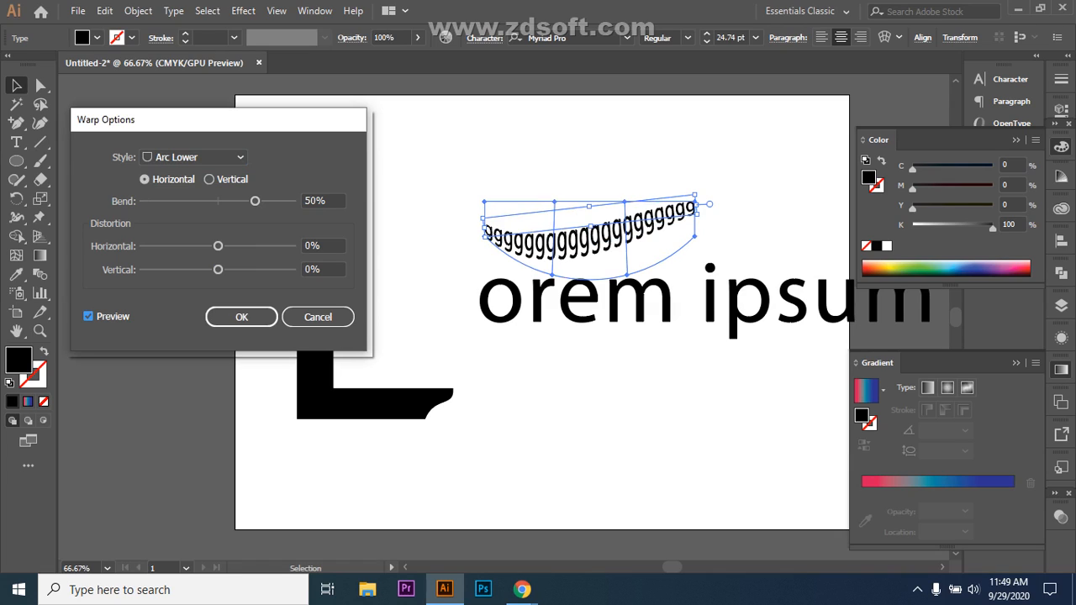
pyautogui.moveTo(217, 246); pyautogui.dragTo(243, 270)
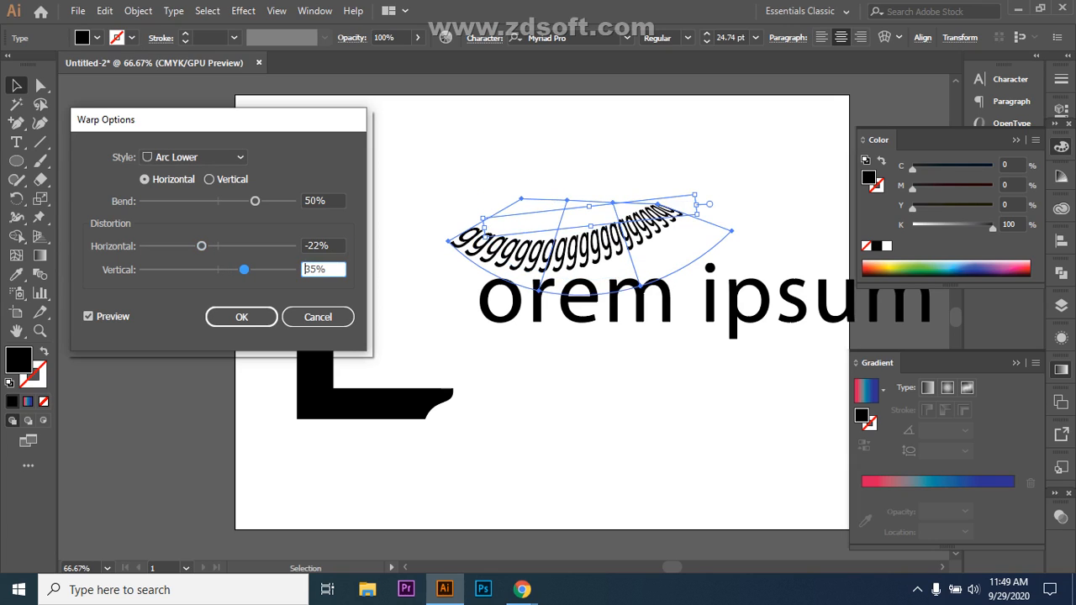
pyautogui.click(209, 179)
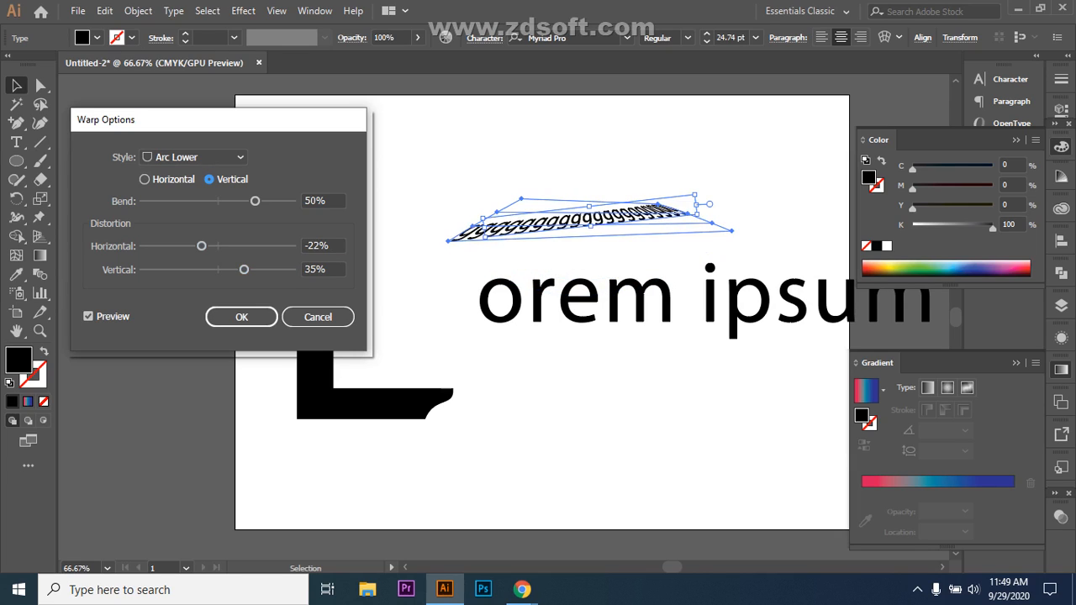
pyautogui.moveTo(200, 245); pyautogui.dragTo(237, 269)
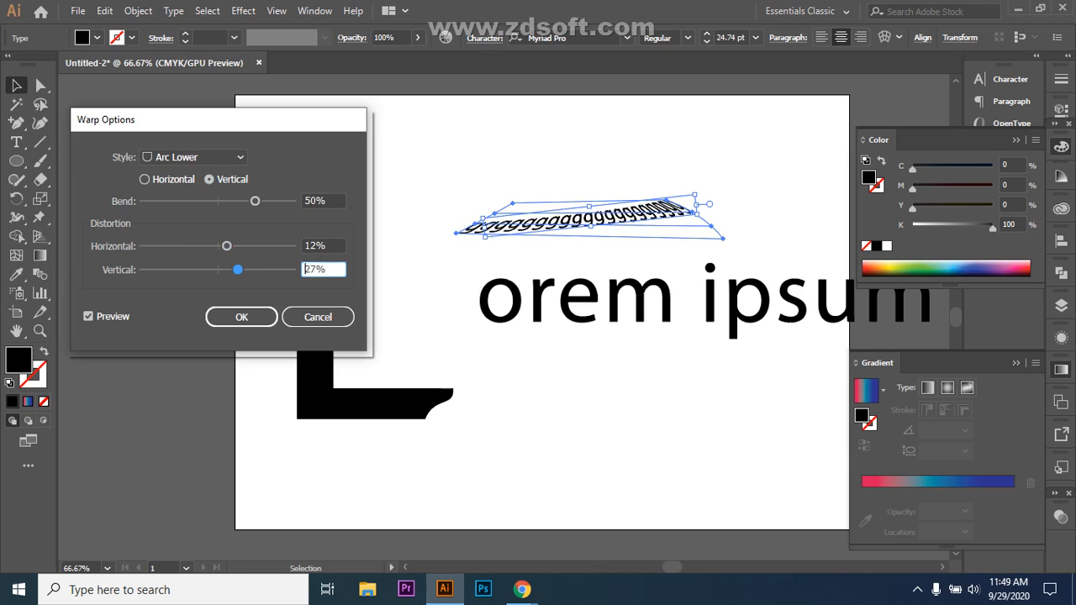
pyautogui.click(241, 317)
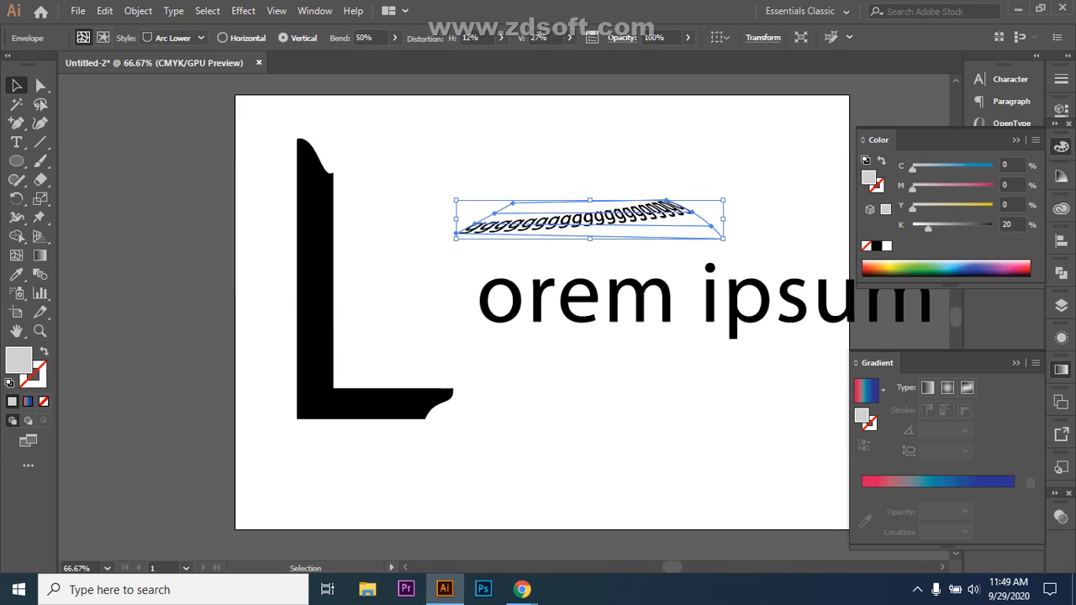
# - Stretch the warped row of g's taller and rotate it clockwise, and delete it from the artboard
pyautogui.moveTo(723, 200); pyautogui.dragTo(729, 152)
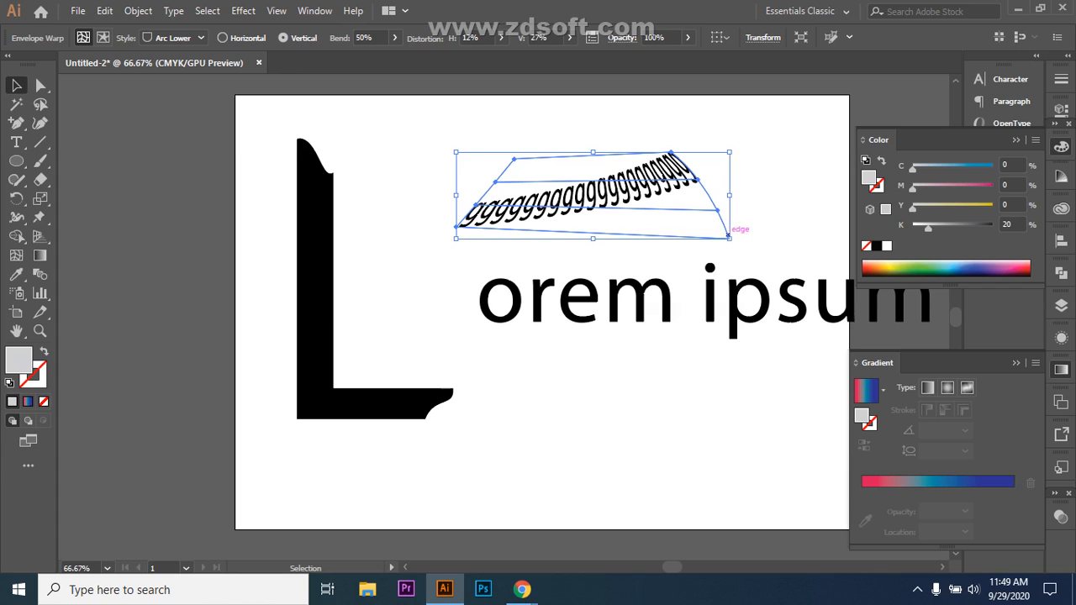
pyautogui.moveTo(728, 238); pyautogui.dragTo(695, 293)
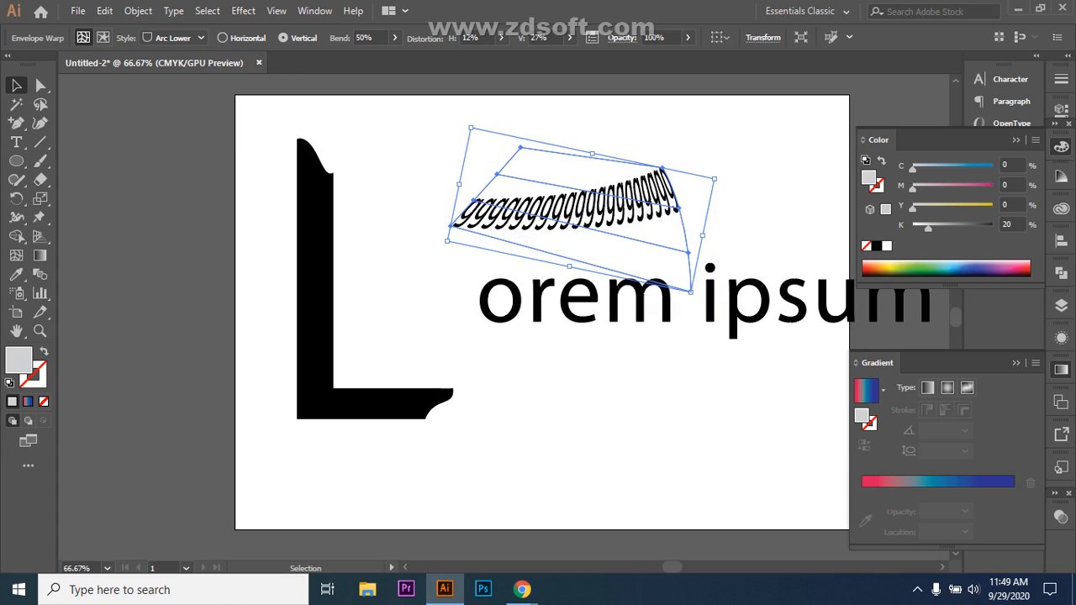
pyautogui.press('Delete')
# - Add the point text "Apple" in the upper part of the artboard and scale it up several times
pyautogui.press('t')
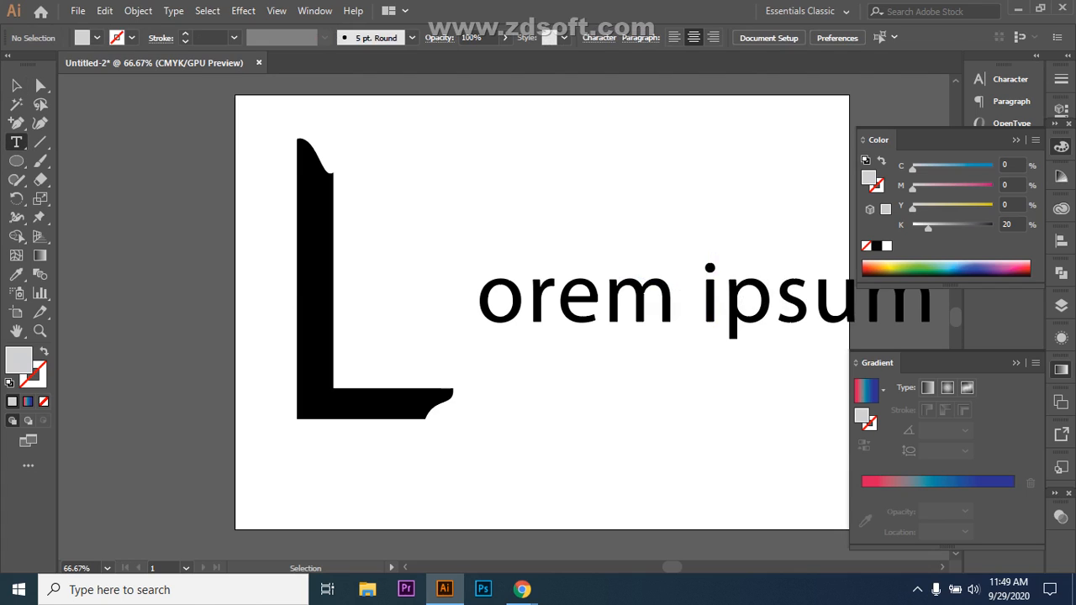
pyautogui.click(604, 187)
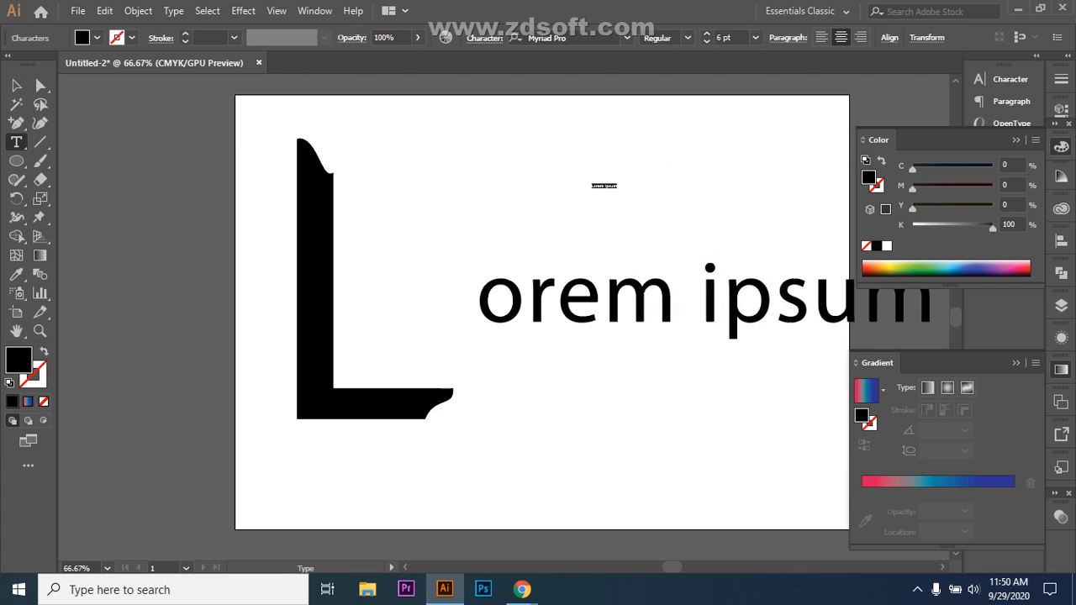
pyautogui.press('BackSpace')
pyautogui.write('Apple')
pyautogui.press('Escape')
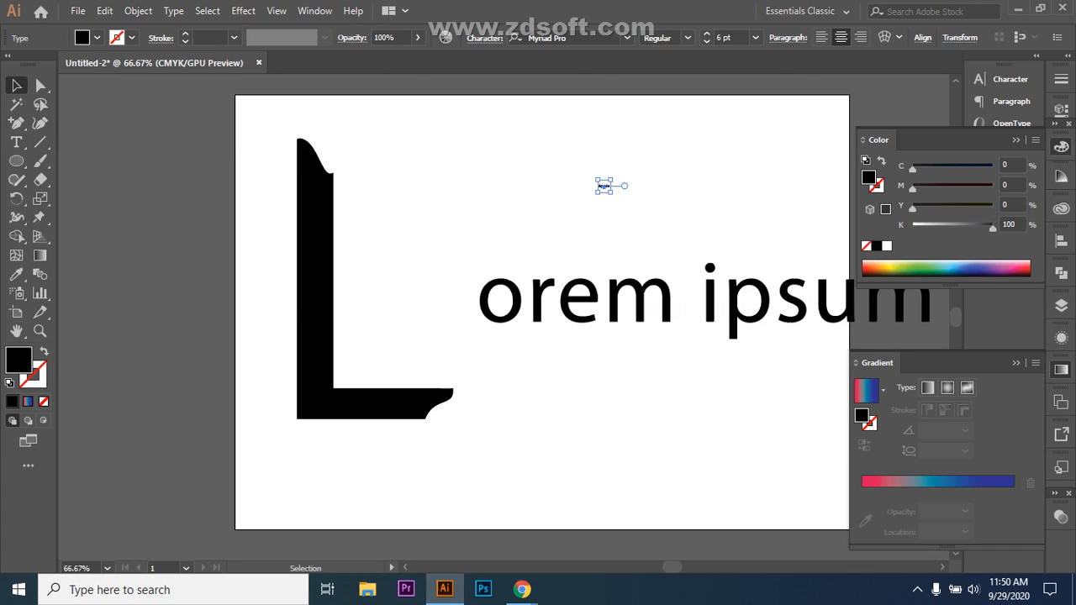
pyautogui.moveTo(611, 192); pyautogui.dragTo(806, 243)
# - Delete all the "orem ipsum" letters and the reshaped L, keeping only the "Apple" text
pyautogui.moveTo(460, 252); pyautogui.dragTo(750, 329)
pyautogui.press('Delete')
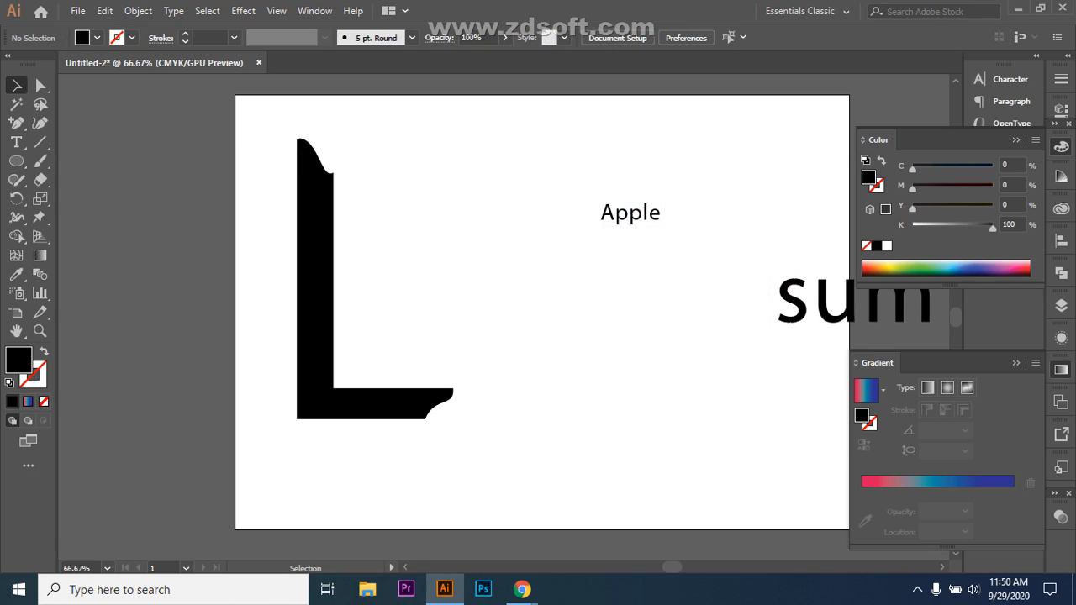
pyautogui.moveTo(259, 230); pyautogui.dragTo(334, 285)
pyautogui.press('Delete')
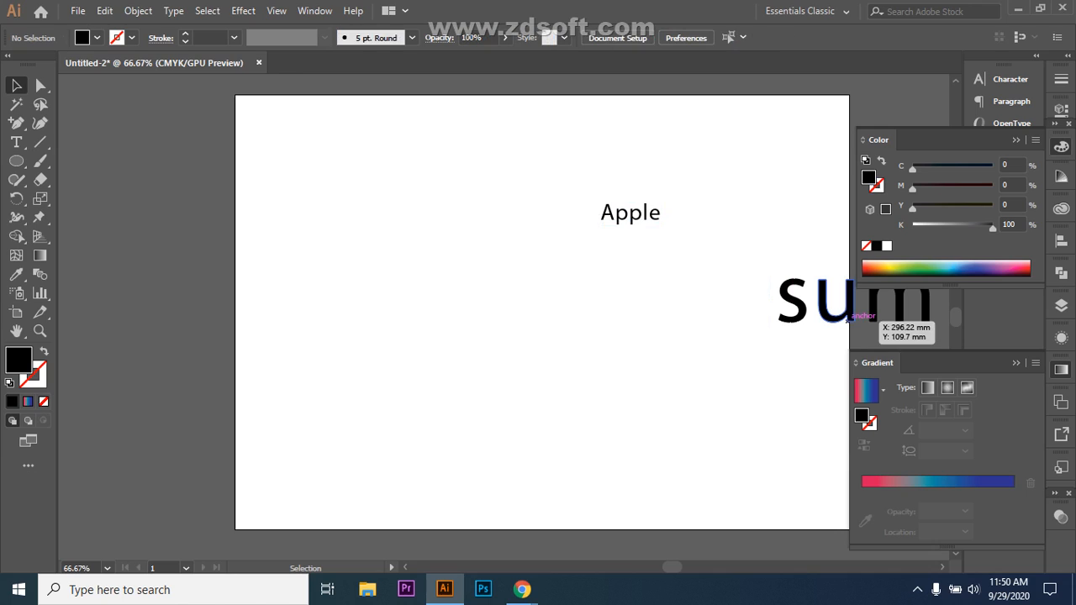
pyautogui.moveTo(764, 274); pyautogui.dragTo(953, 334)
pyautogui.press('Delete')
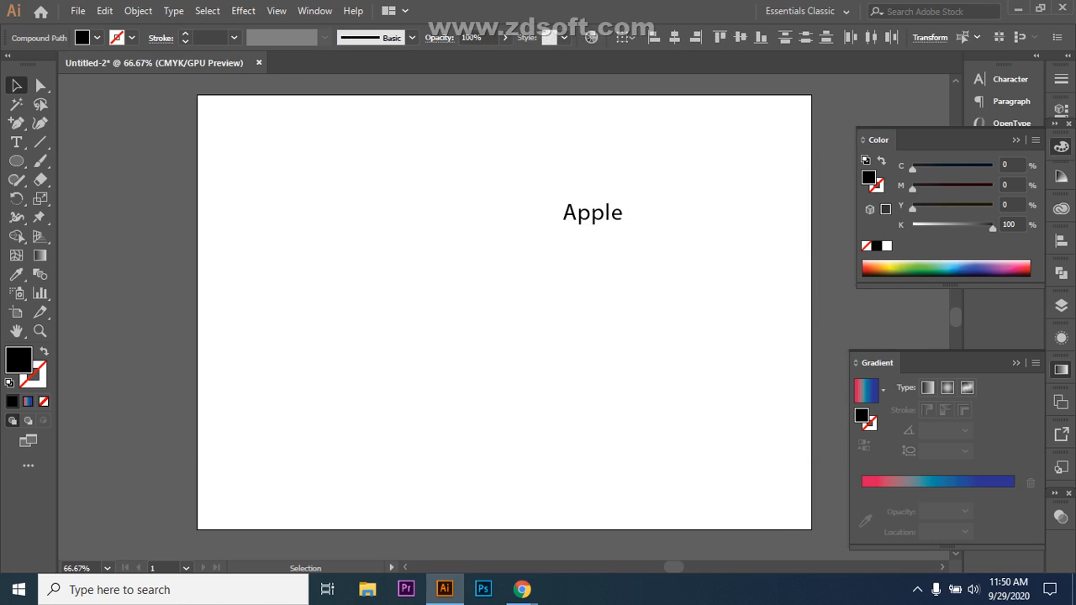
# - Enlarge "Apple" to about 180.75 pt, move it near the artboard's center and leave it selected
pyautogui.moveTo(521, 166); pyautogui.dragTo(756, 241)
pyautogui.moveTo(593, 213); pyautogui.dragTo(792, 396)
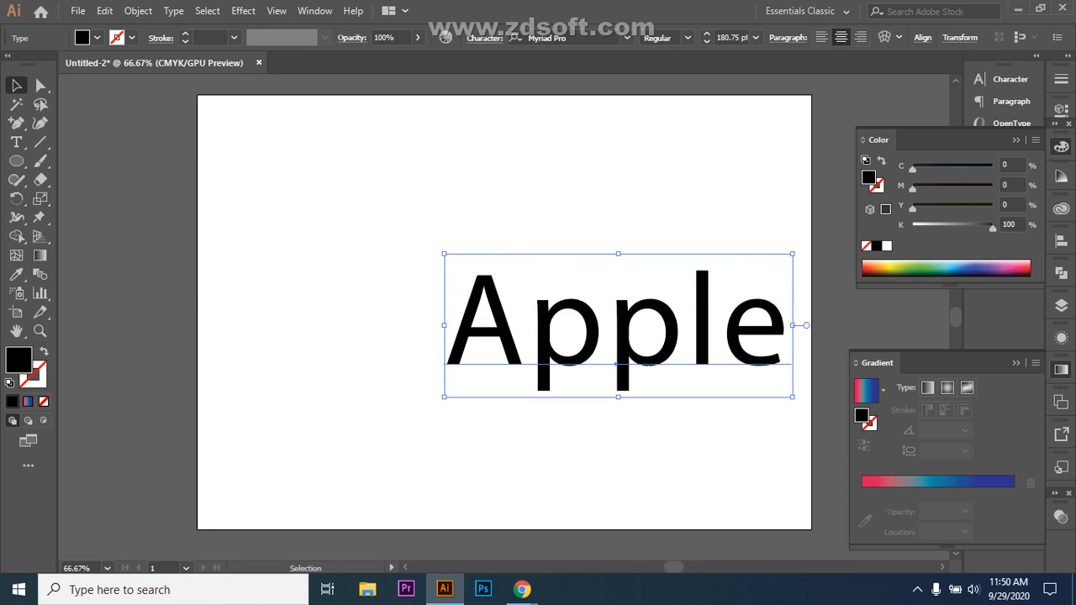
pyautogui.moveTo(643, 335); pyautogui.dragTo(548, 289)
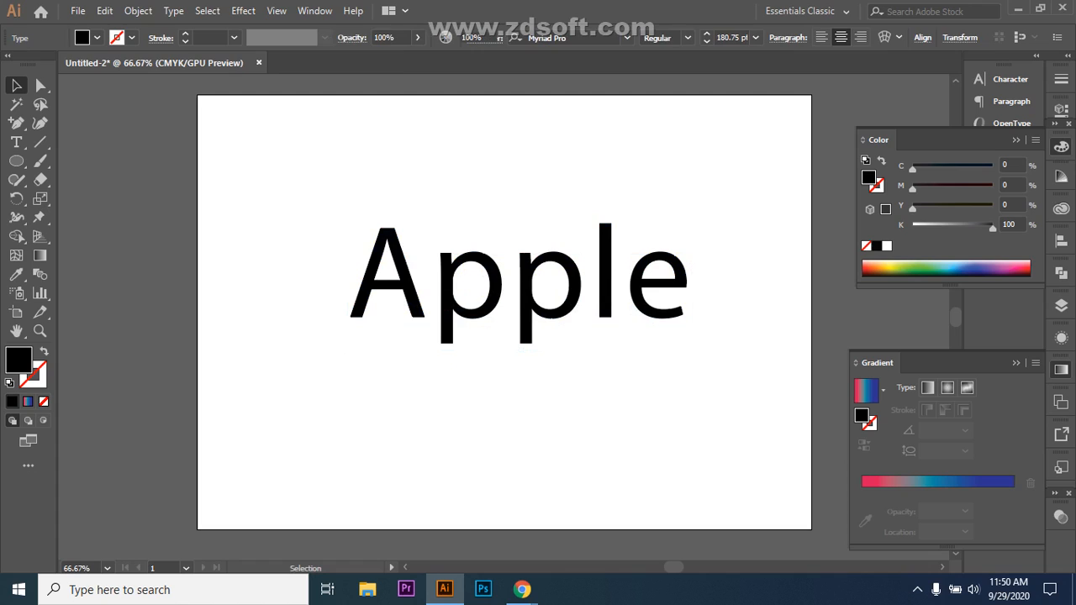
pyautogui.hotkey('ctrl', 'shift', 'a')
pyautogui.hotkey('ctrl', 'a')
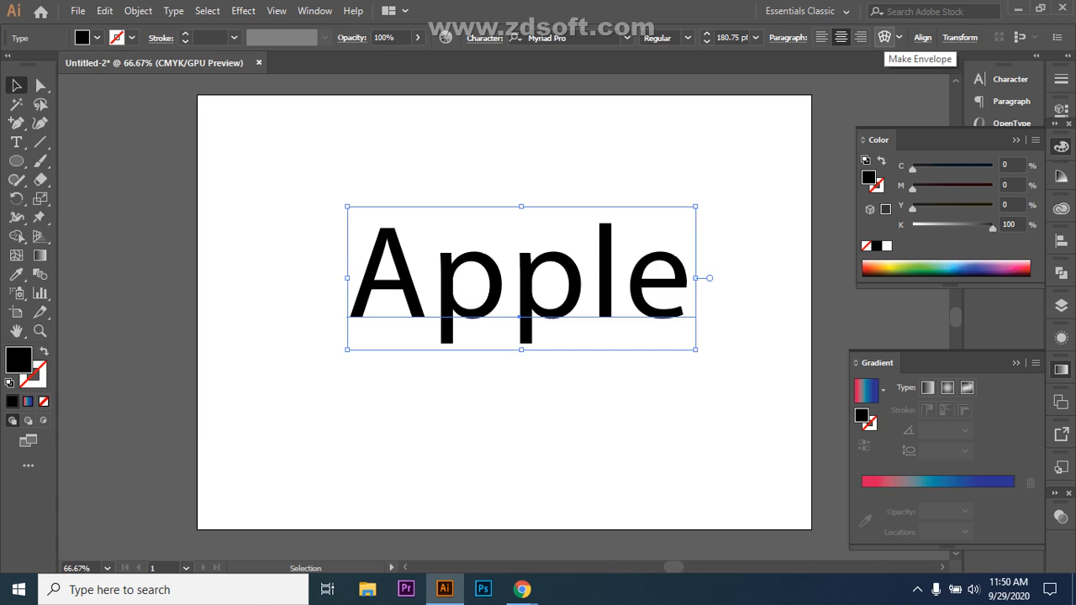
# - Start a warp envelope on the "Apple" text and preview the Shell Upper, Wave, Fish and Rise styles in turn
pyautogui.click(884, 37)
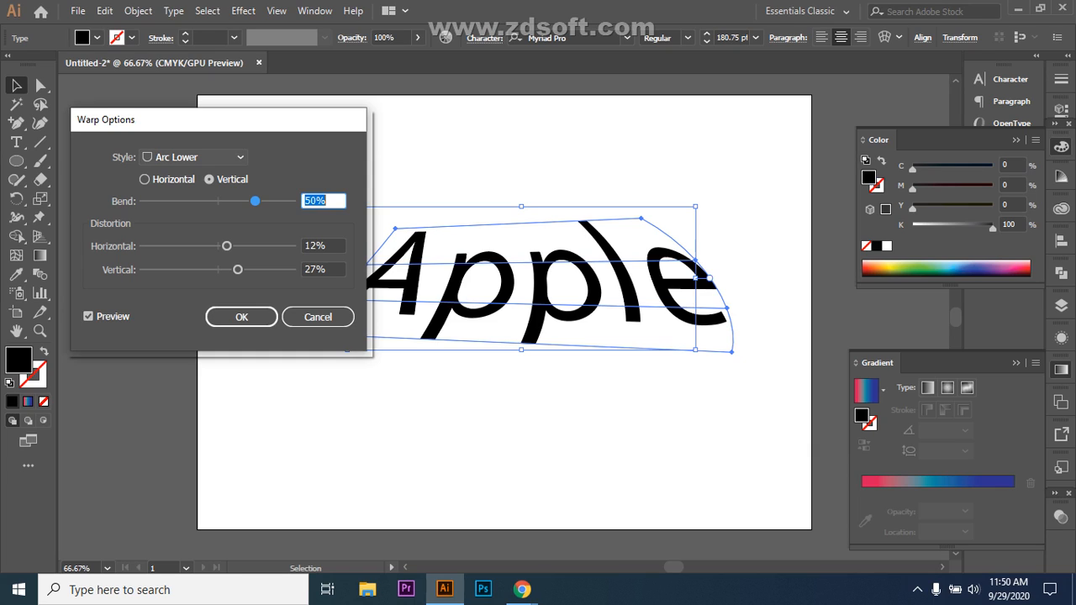
pyautogui.click(194, 157)
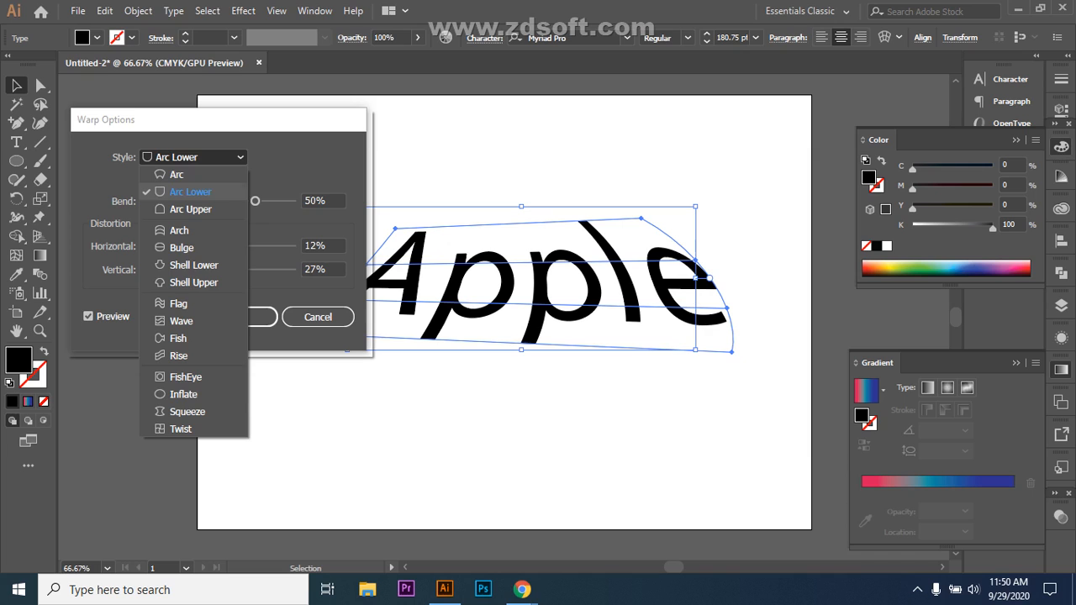
pyautogui.click(193, 282)
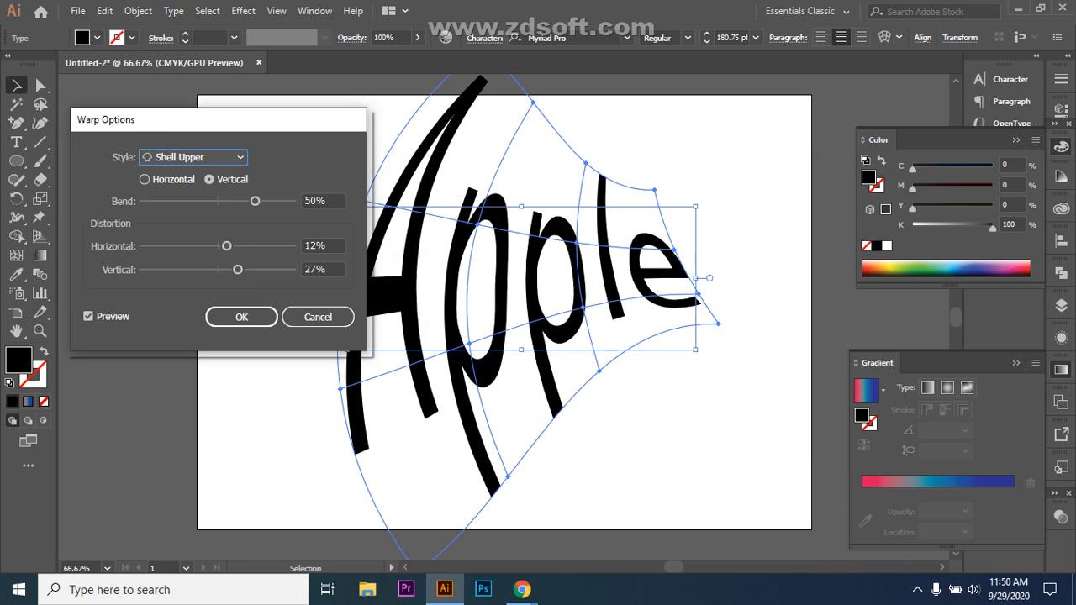
pyautogui.click(193, 157)
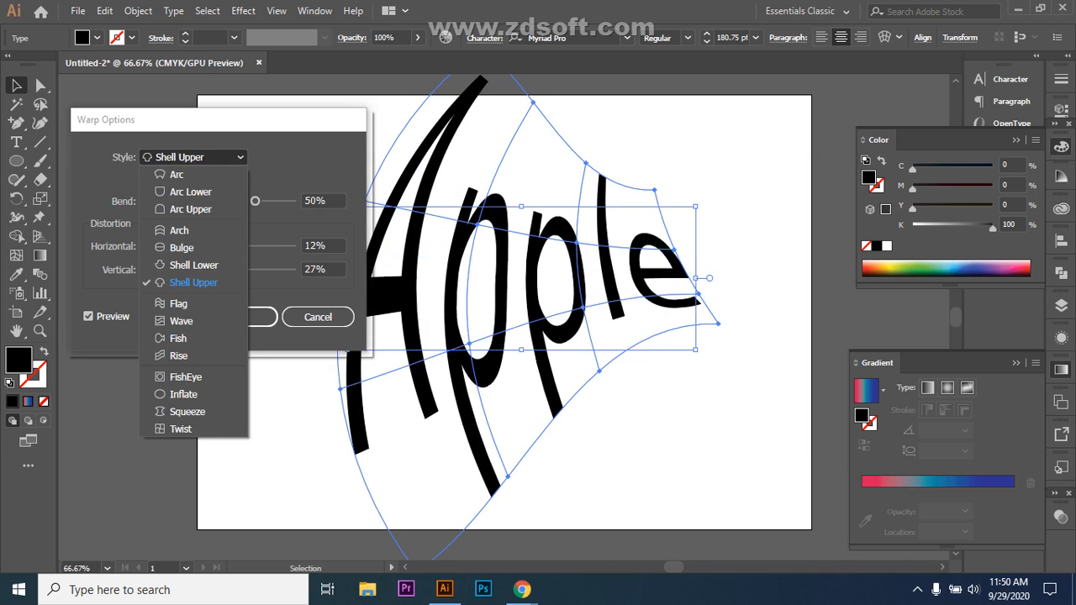
pyautogui.click(181, 321)
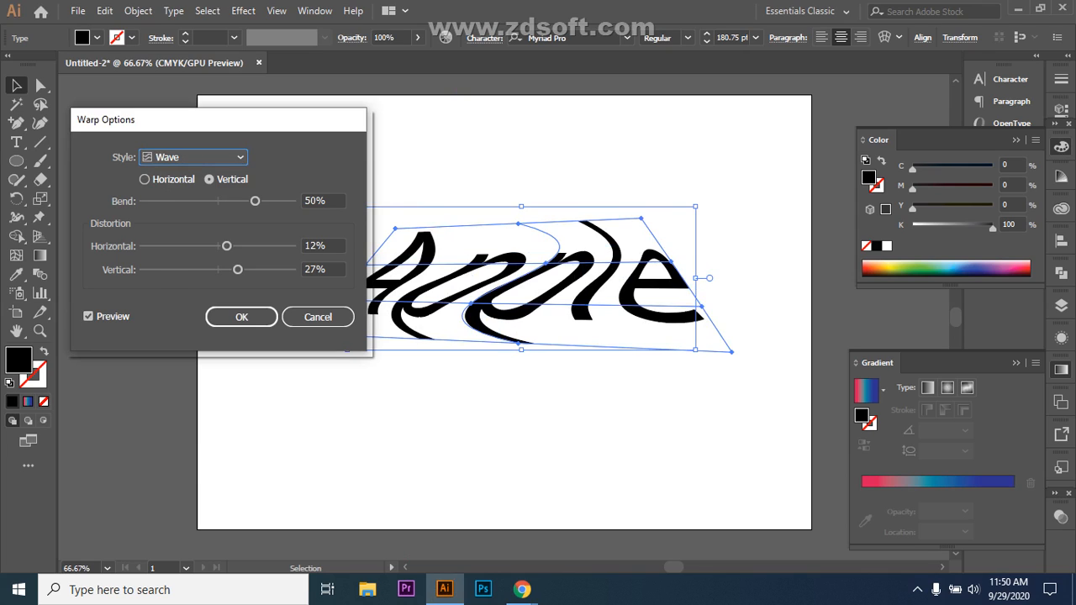
pyautogui.click(193, 157)
pyautogui.click(178, 337)
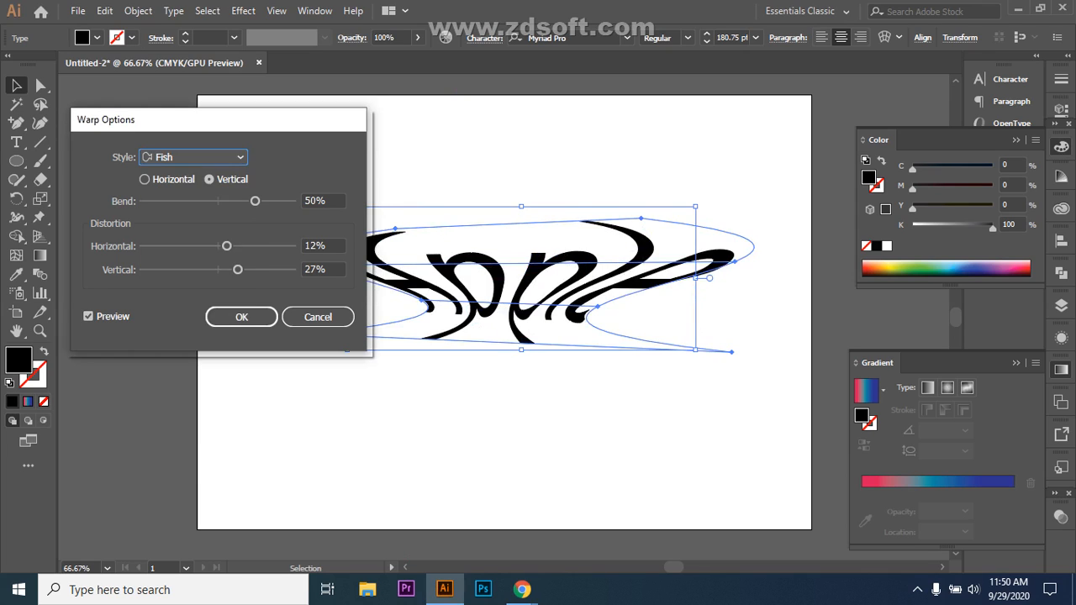
pyautogui.click(193, 157)
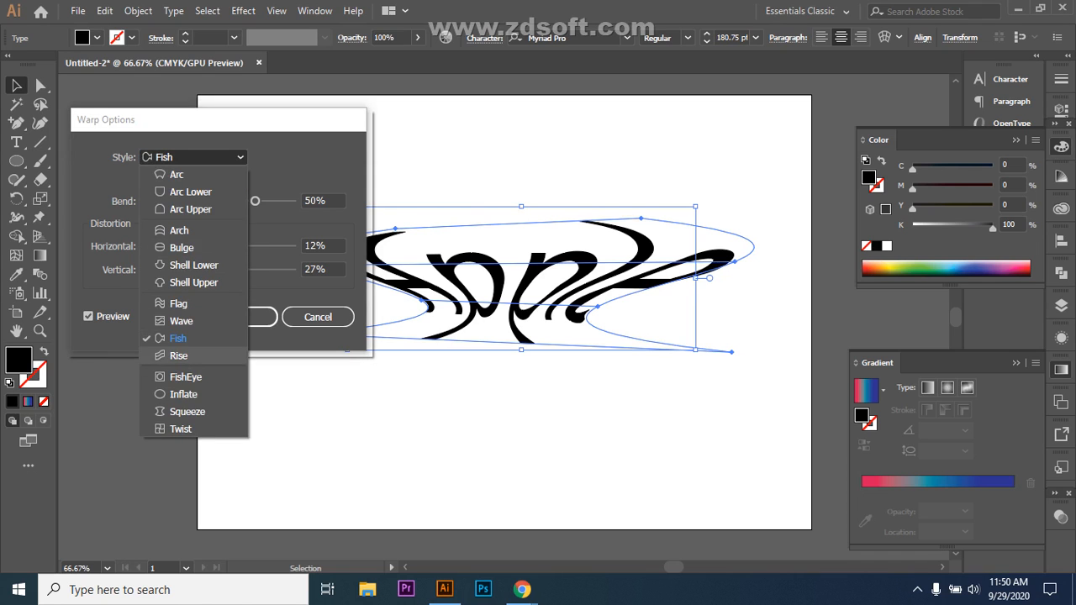
pyautogui.click(178, 356)
pyautogui.moveTo(274, 126); pyautogui.dragTo(884, 198)
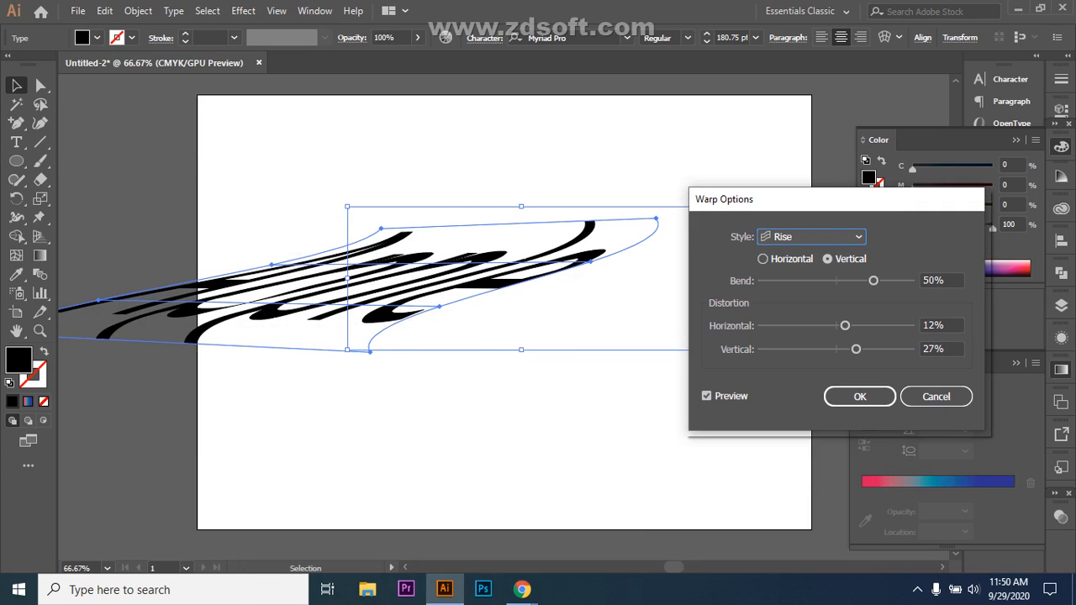
# - Set the warp's bend to -2%, its vertical distortion to -3% and its horizontal distortion to 37%
pyautogui.moveTo(873, 281); pyautogui.dragTo(835, 280)
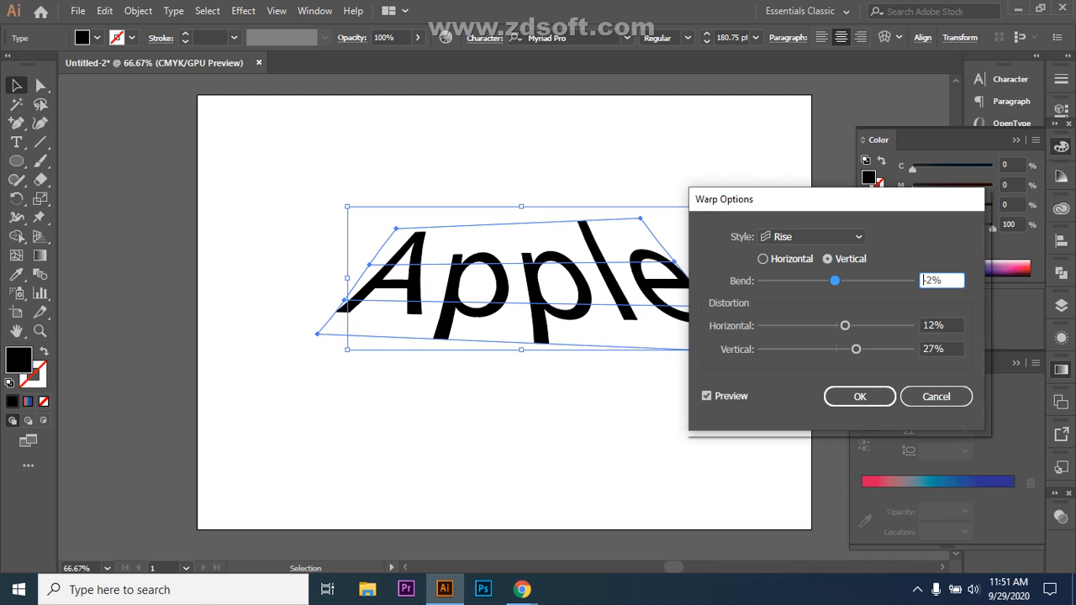
pyautogui.press('Tab')
pyautogui.write('2')
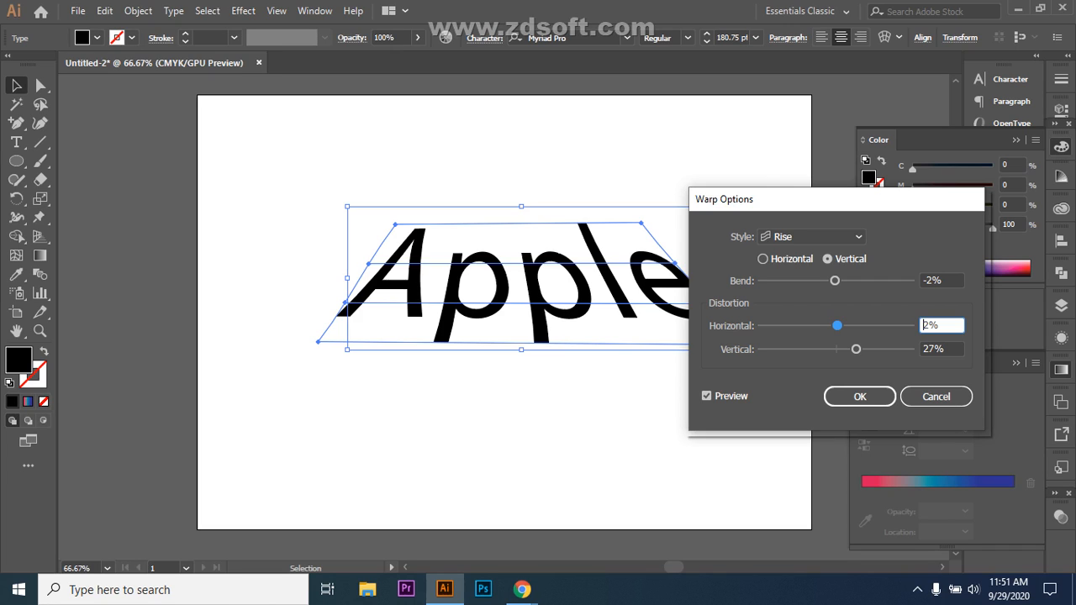
pyautogui.write('1')
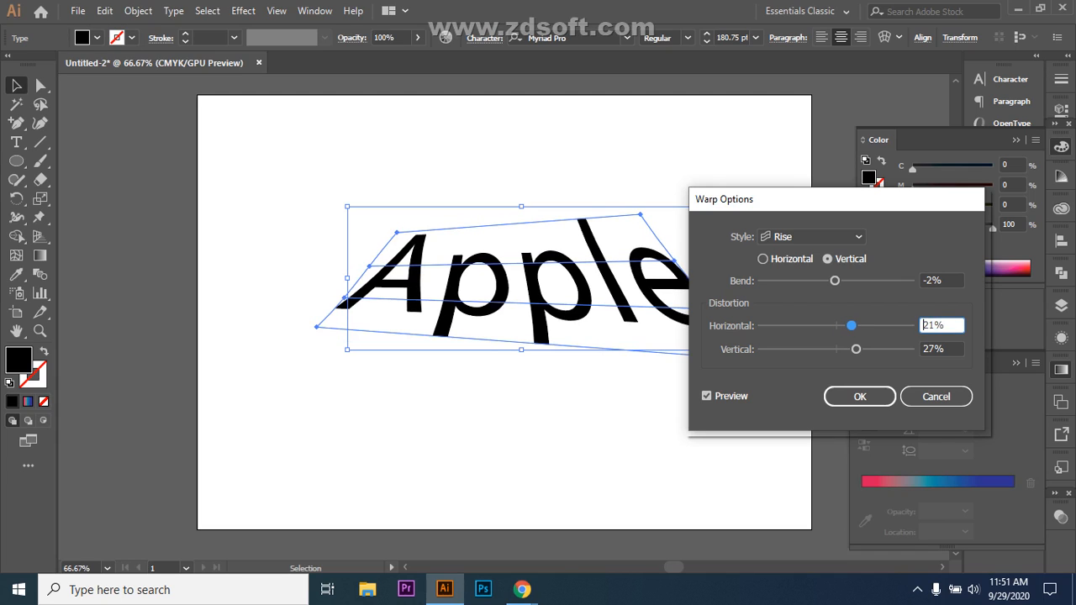
pyautogui.press('Tab')
pyautogui.write('-3')
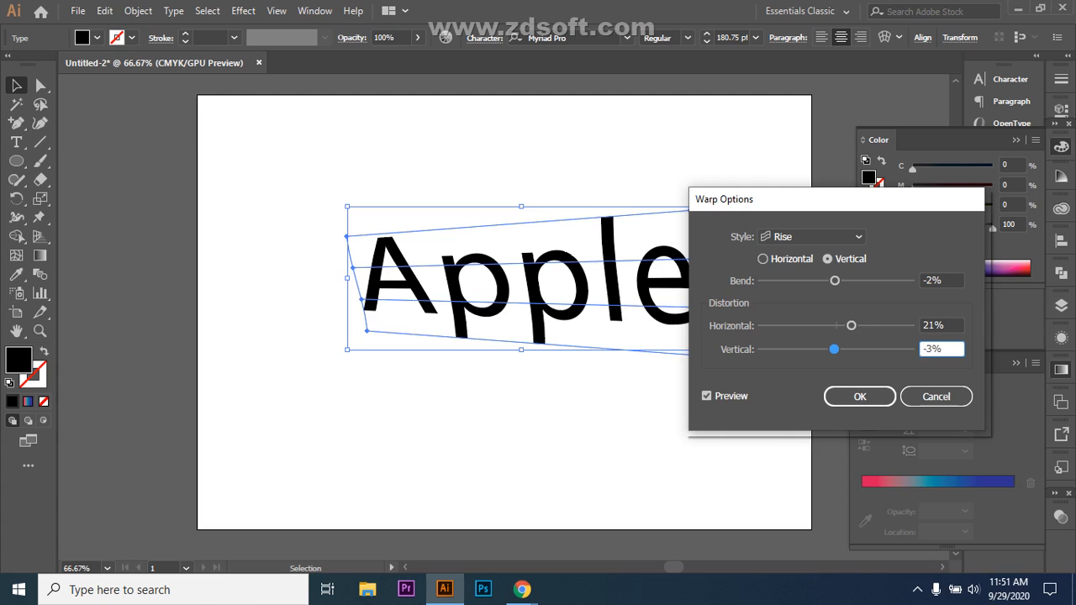
pyautogui.hotkey('shift', 'Tab')
pyautogui.write('37')
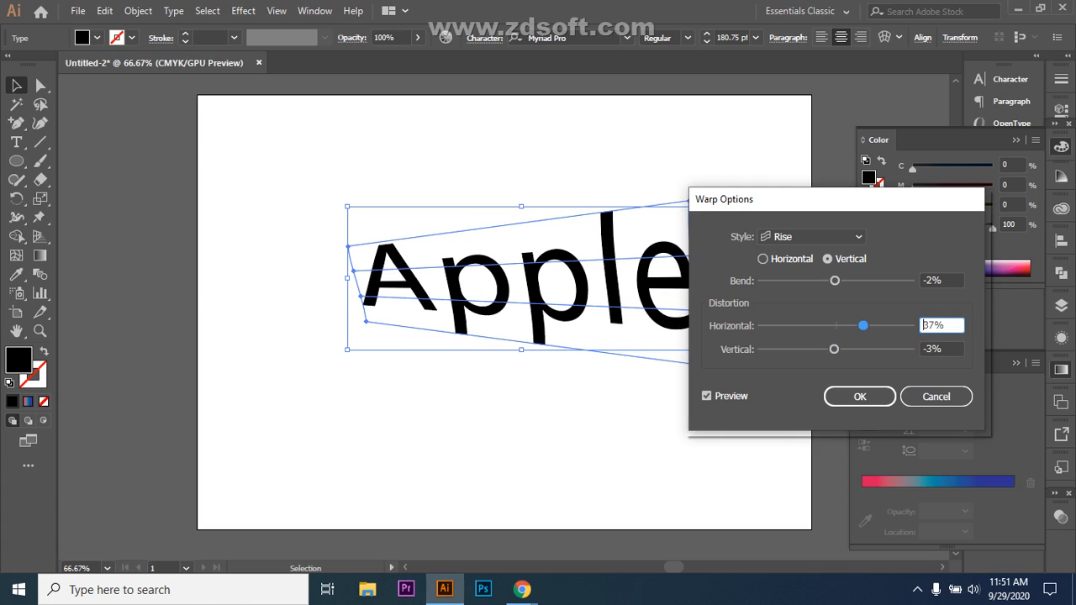
# - Change the warp to the Squeeze style with horizontal orientation and a -41% bend, and apply it to "Apple"
pyautogui.click(812, 237)
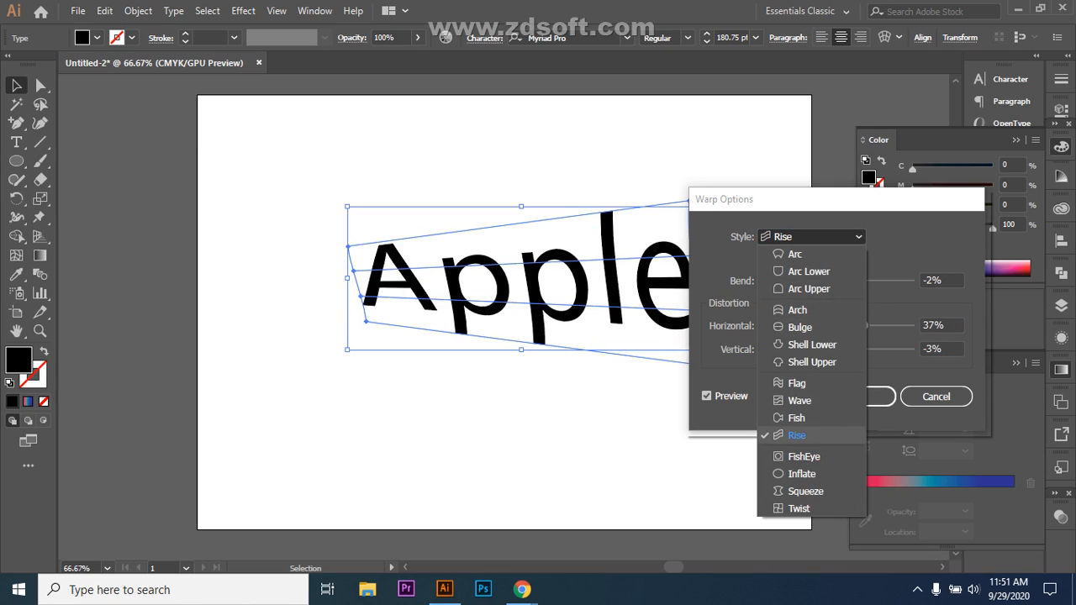
pyautogui.click(806, 491)
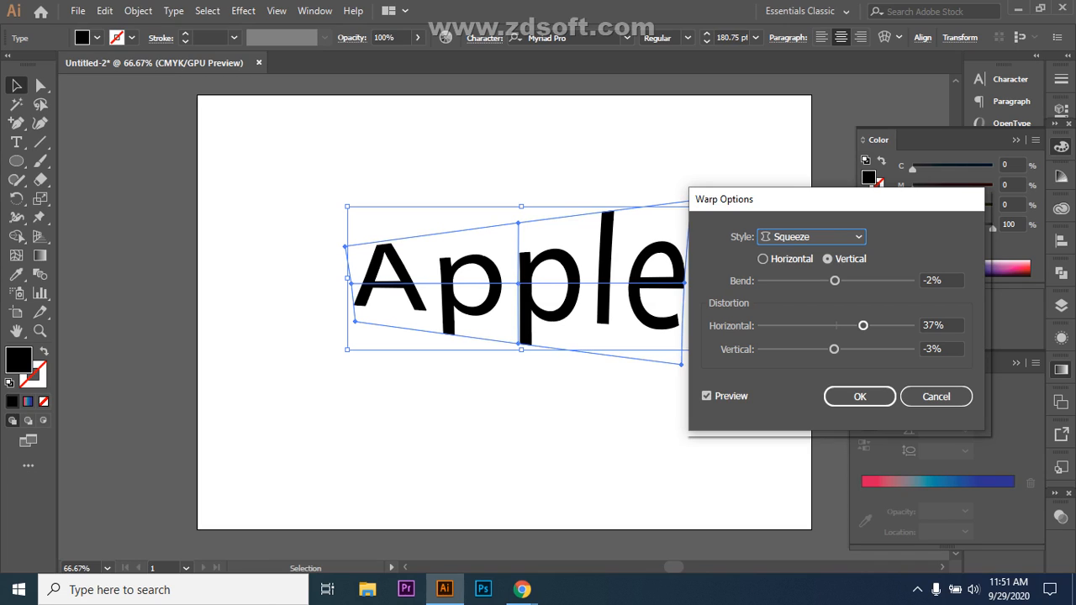
pyautogui.click(764, 259)
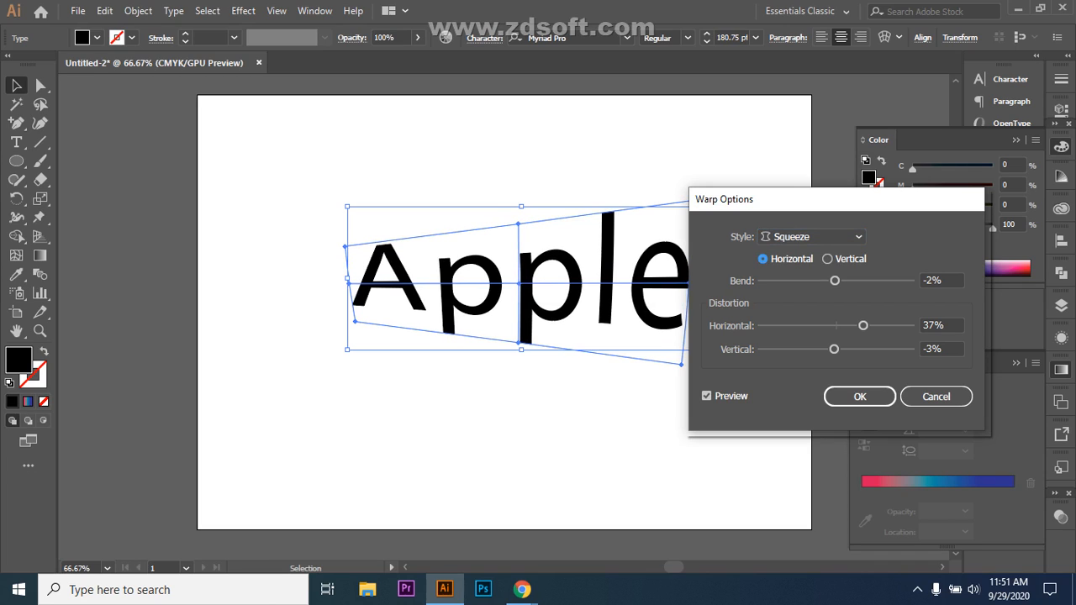
pyautogui.moveTo(834, 280); pyautogui.dragTo(805, 281)
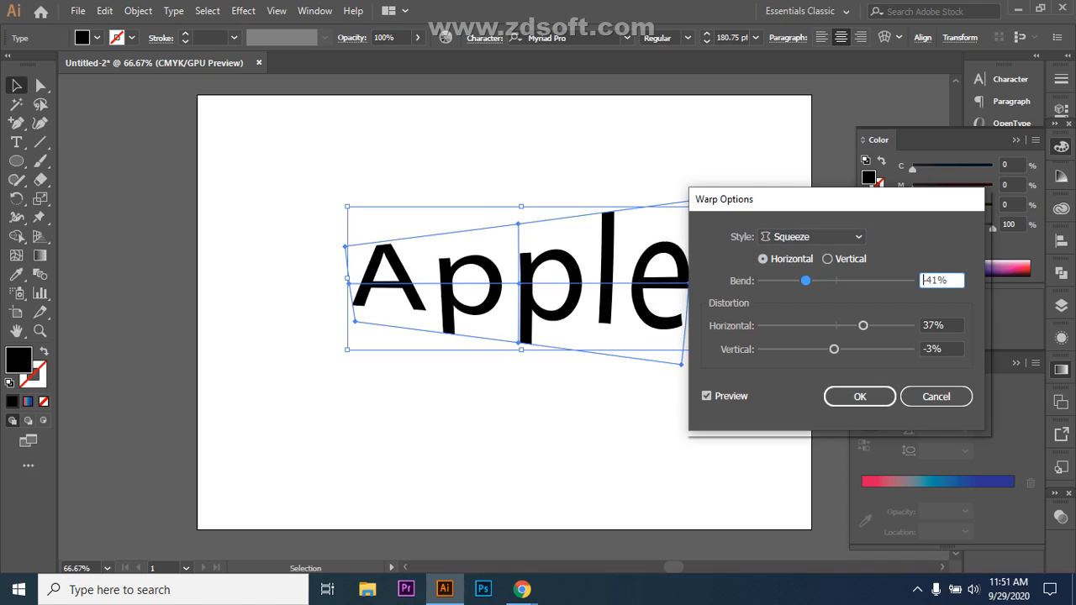
pyautogui.moveTo(832, 199); pyautogui.dragTo(576, 436)
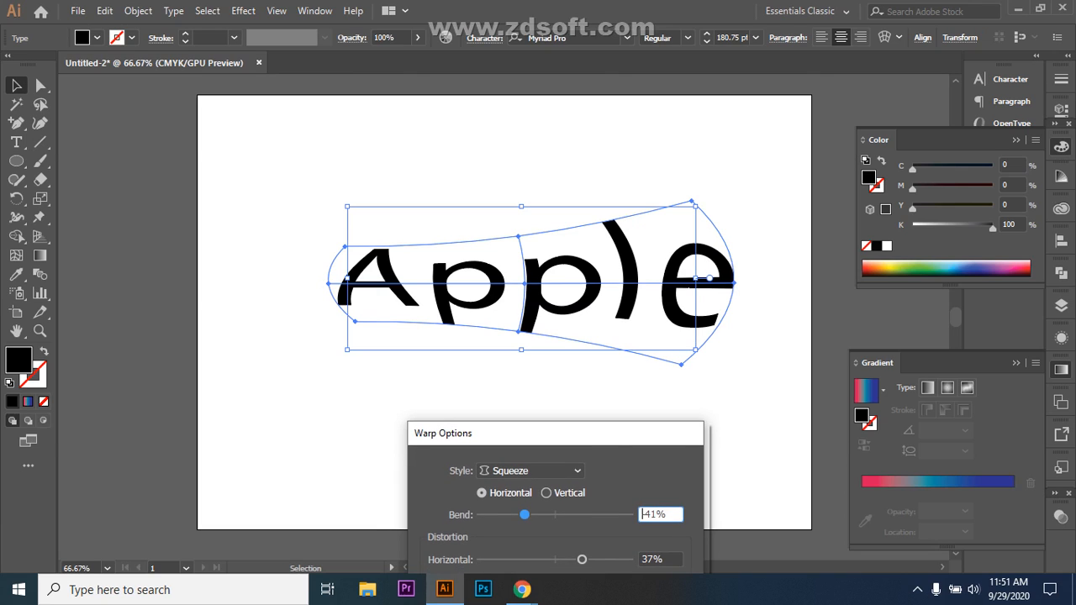
pyautogui.moveTo(610, 439); pyautogui.dragTo(624, 363)
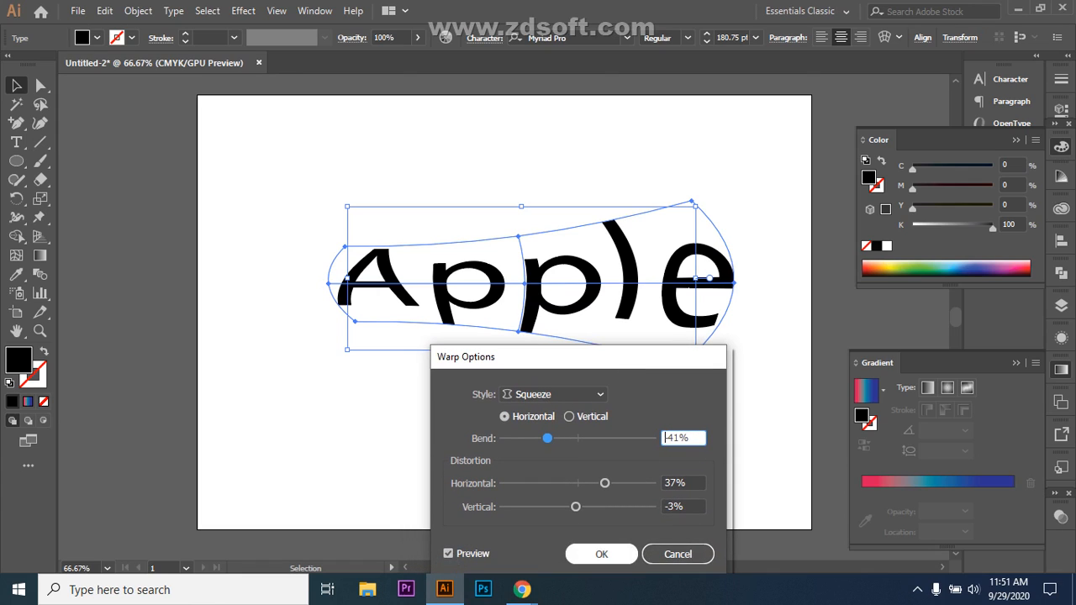
pyautogui.click(602, 553)
pyautogui.click(595, 443)
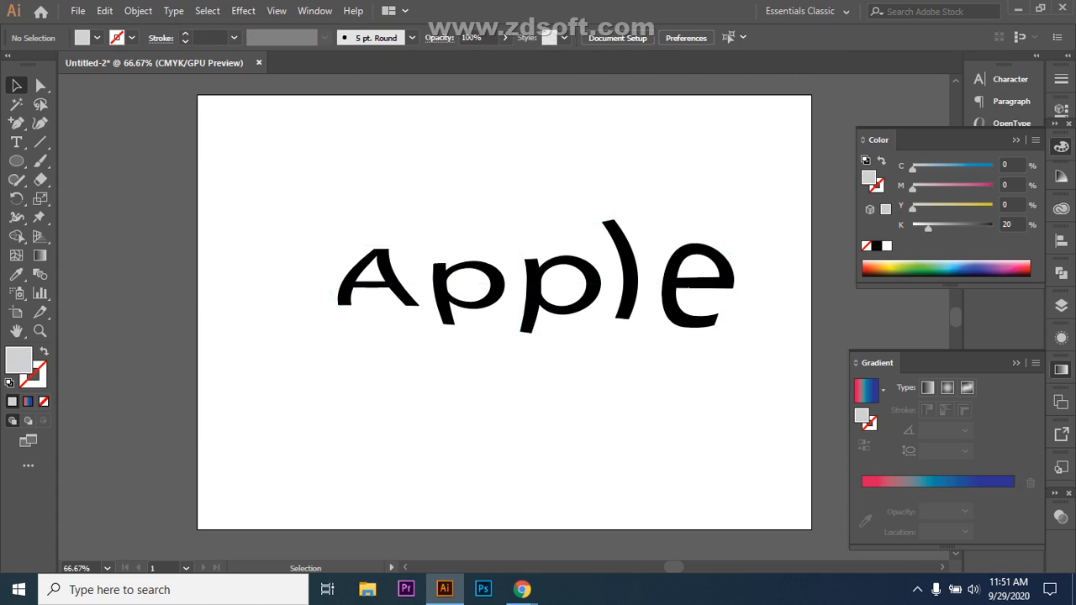
# - Examine the commands available for the warped text, including the object, editing, type, selection, effect and view commands
pyautogui.moveTo(306, 190); pyautogui.dragTo(644, 354)
pyautogui.rightClick(571, 263)
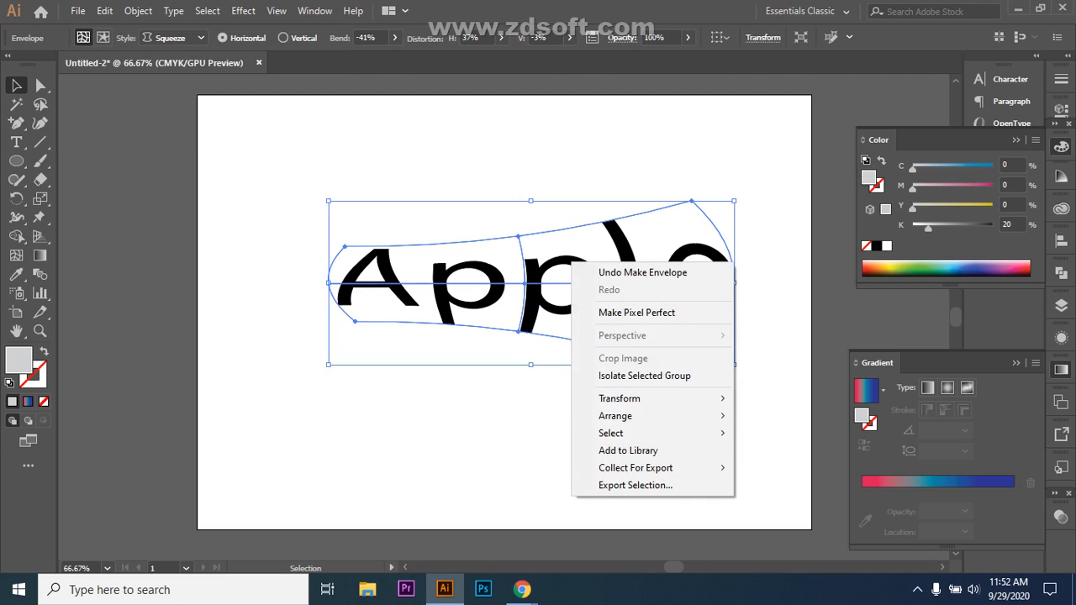
pyautogui.click(497, 410)
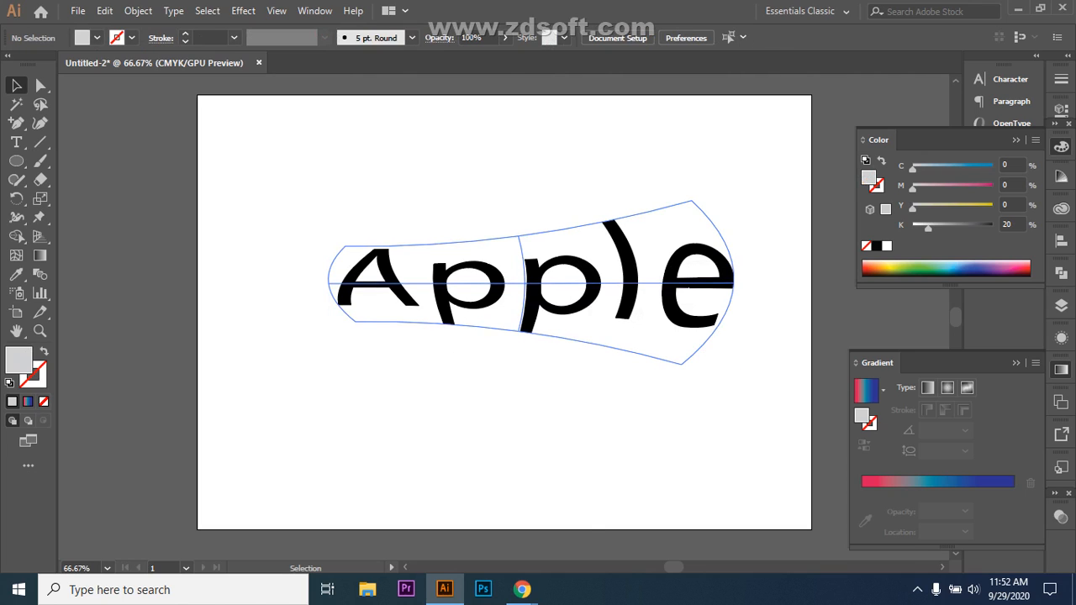
pyautogui.rightClick(432, 273)
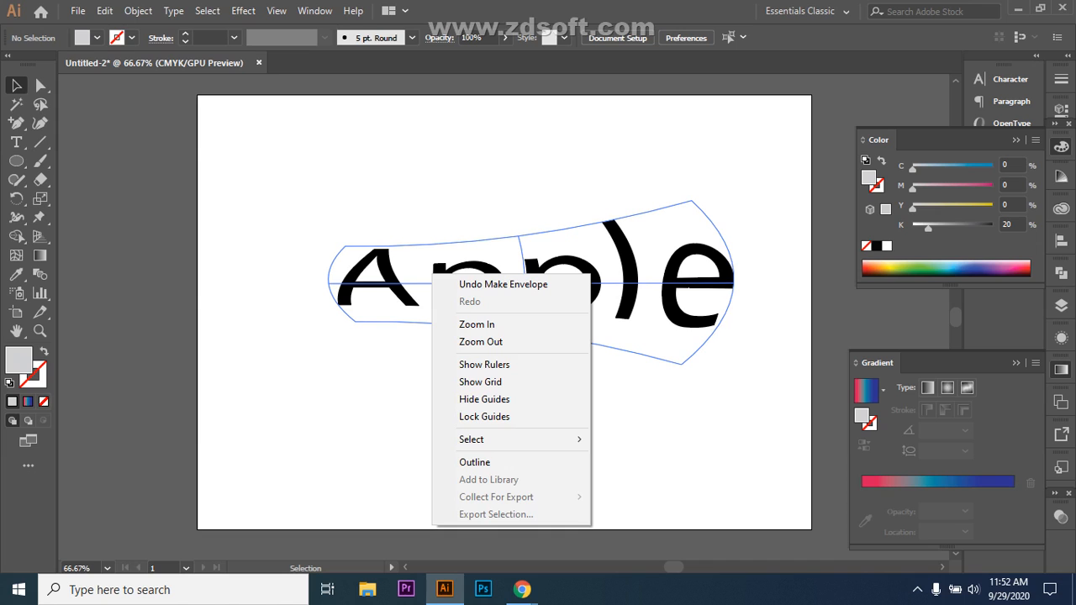
pyautogui.click(138, 10)
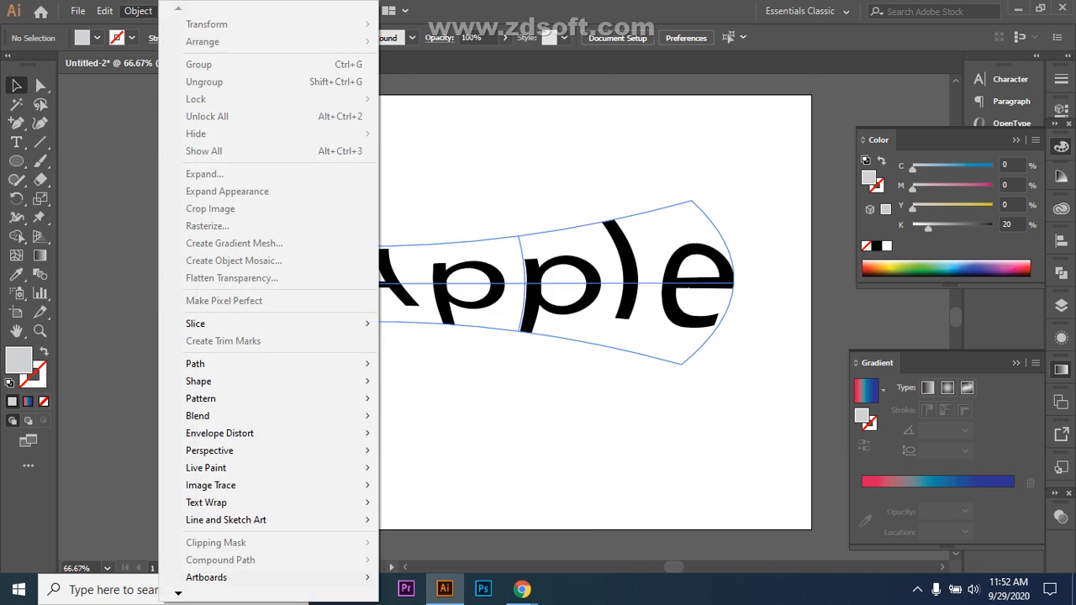
pyautogui.moveTo(104, 11)
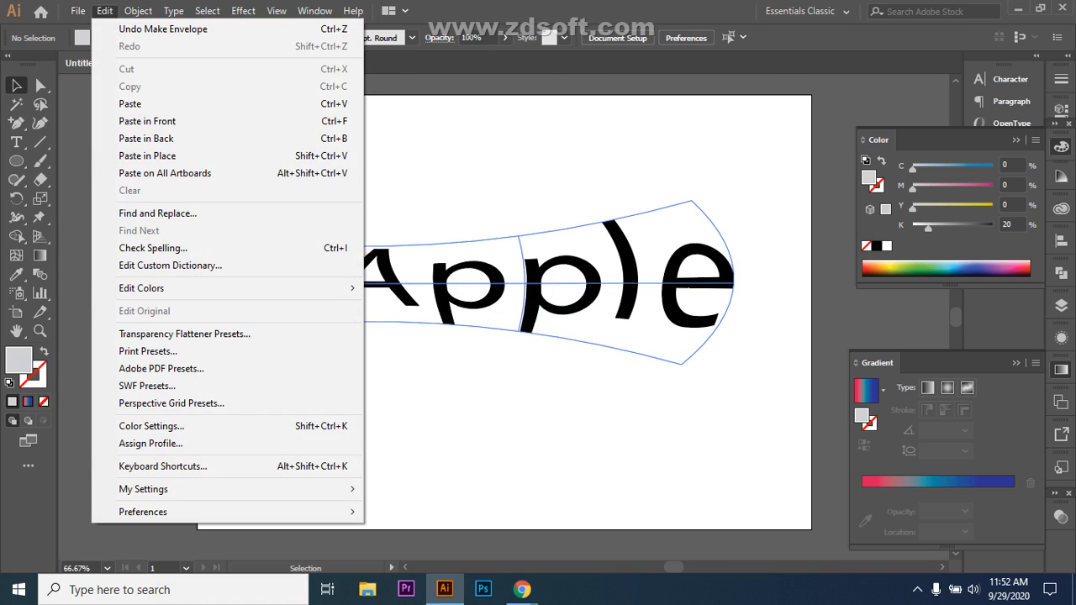
pyautogui.moveTo(137, 11)
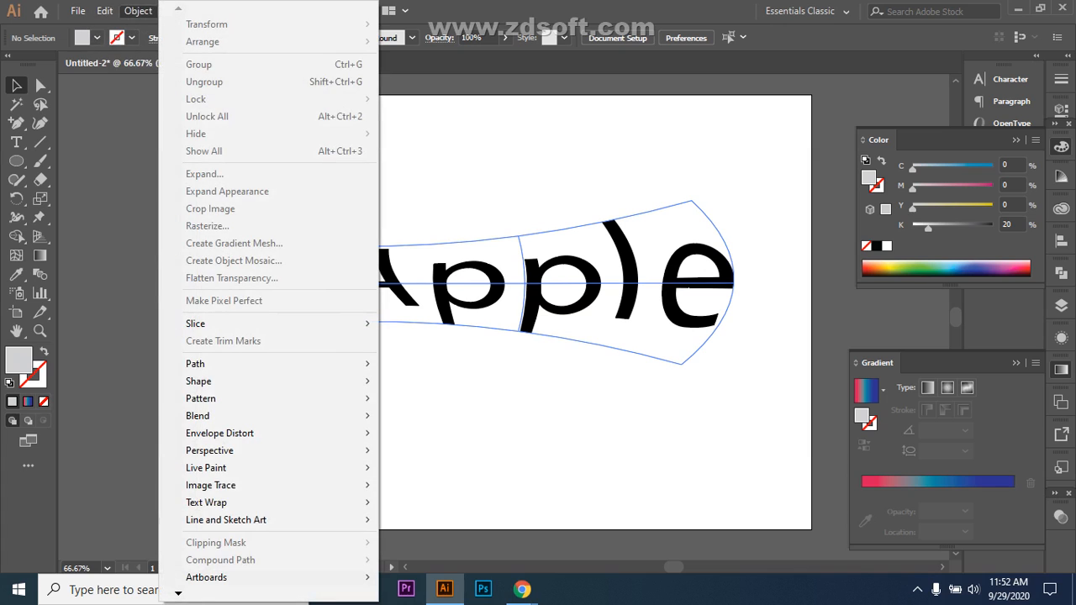
pyautogui.click(138, 11)
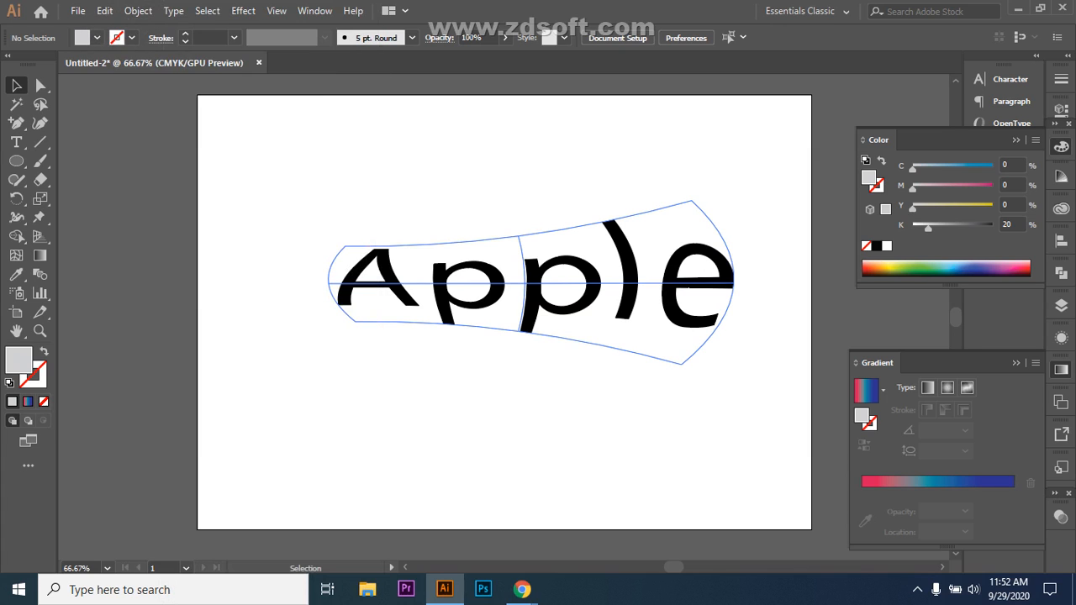
pyautogui.click(173, 11)
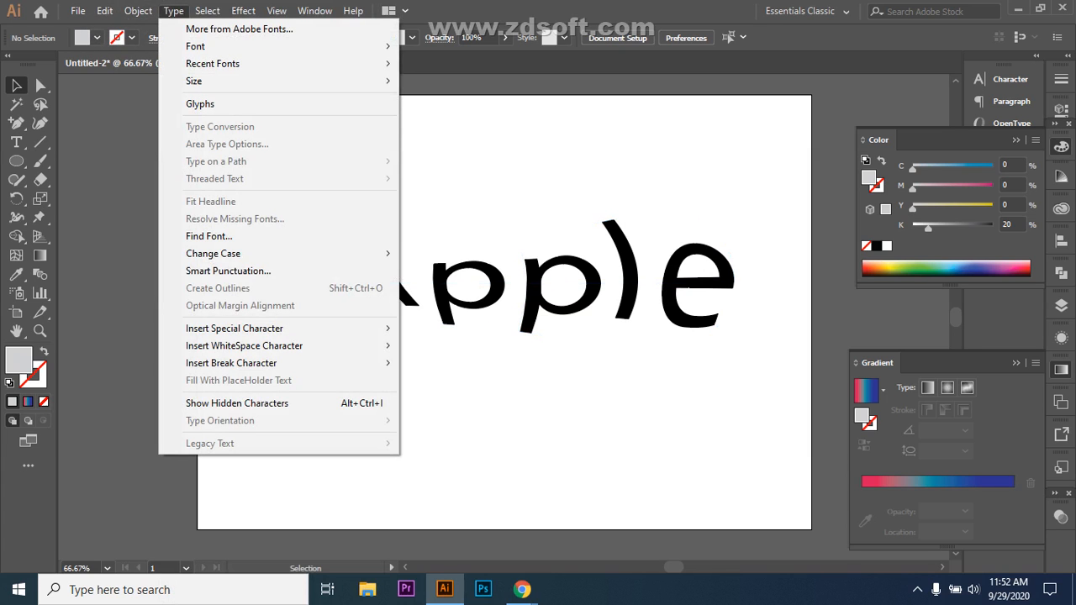
pyautogui.moveTo(207, 11)
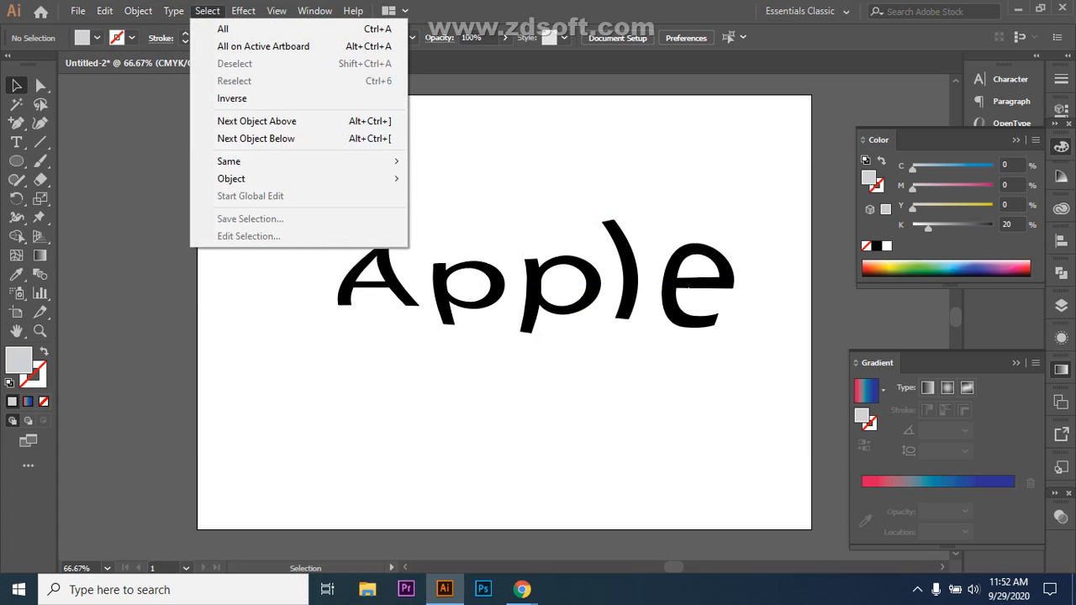
pyautogui.moveTo(243, 10)
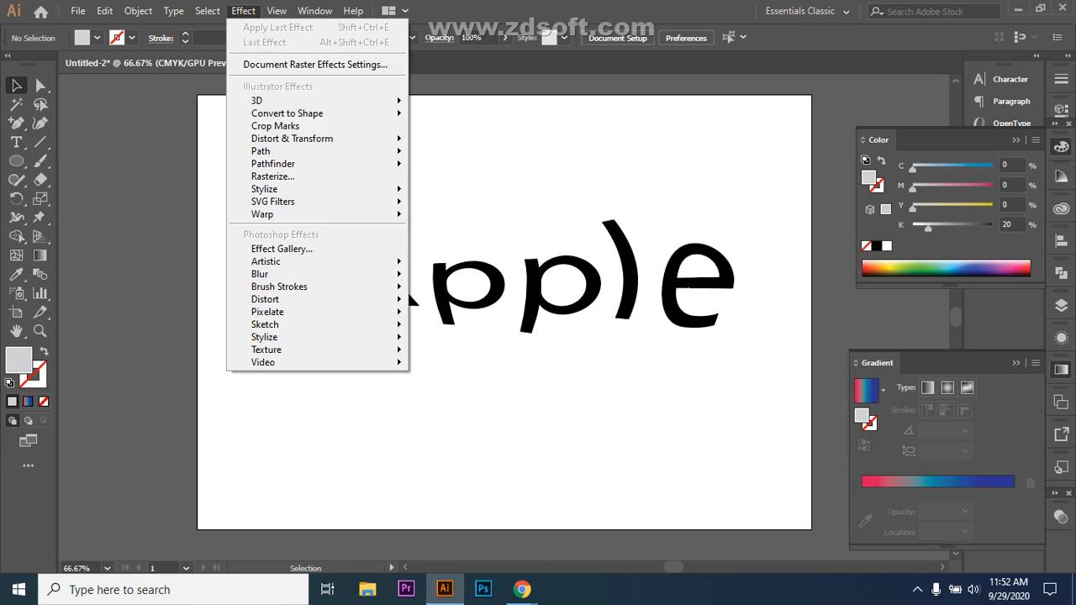
pyautogui.moveTo(276, 11)
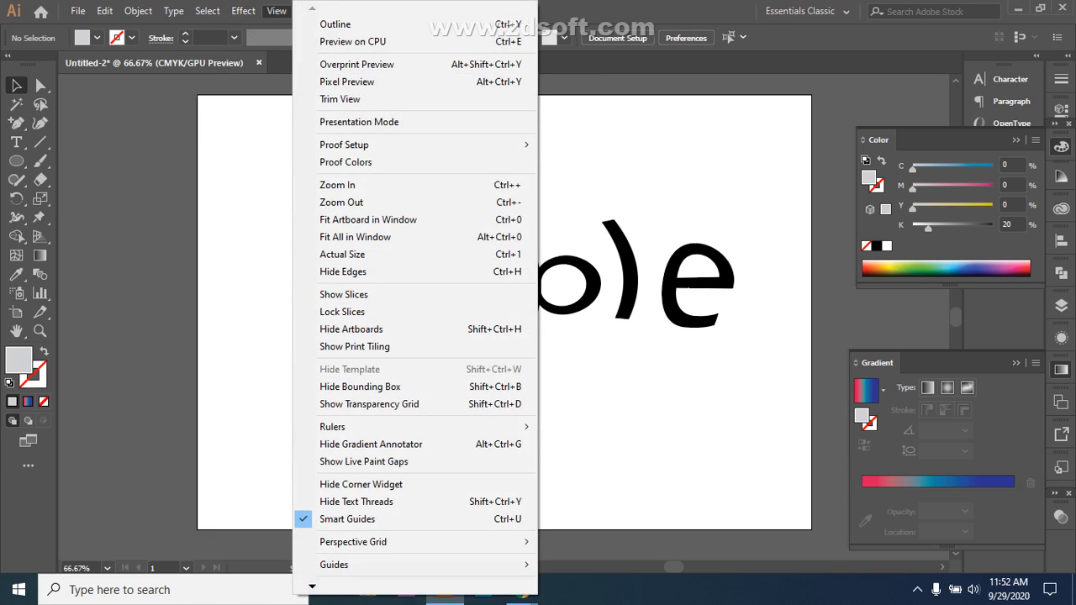
pyautogui.press('Escape')
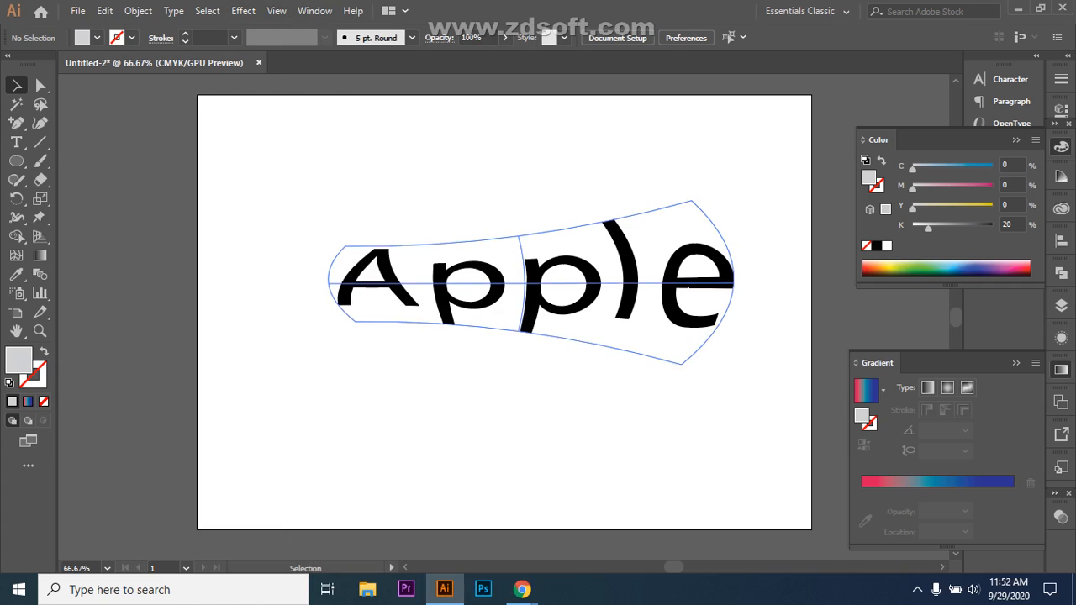
# - Move the warped "Apple" text slightly left on the artboard and deselect it
pyautogui.click(633, 259)
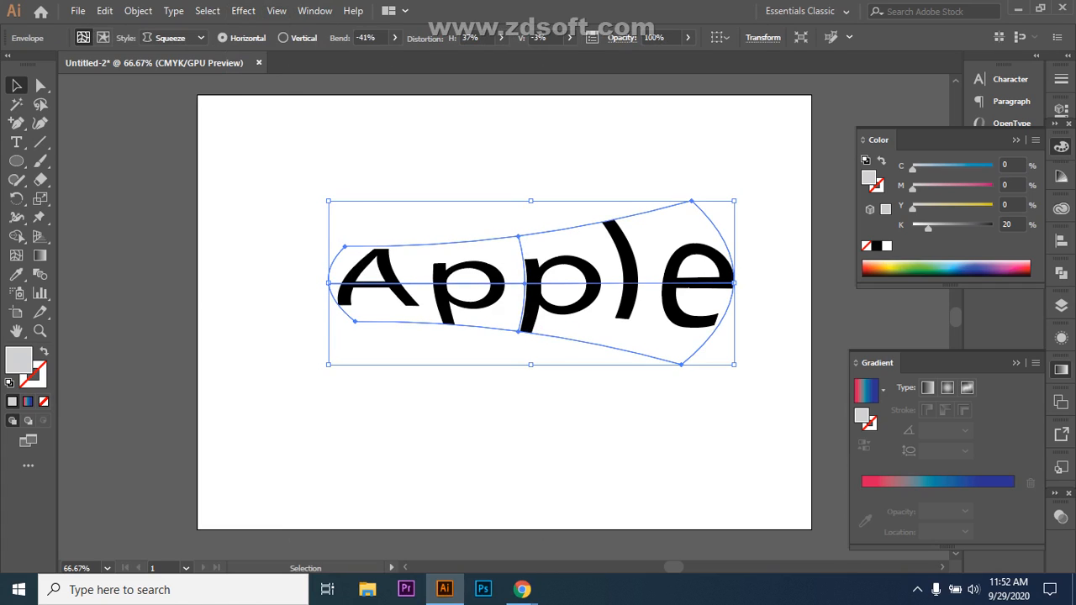
pyautogui.moveTo(633, 259); pyautogui.dragTo(595, 259)
pyautogui.click(580, 412)
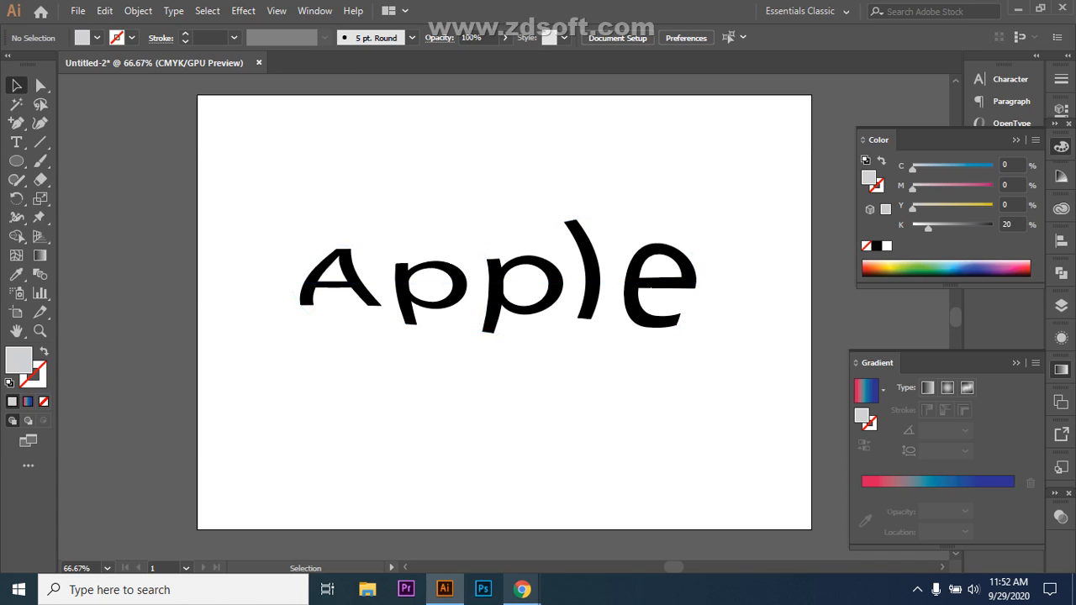
pyautogui.moveTo(522, 589)
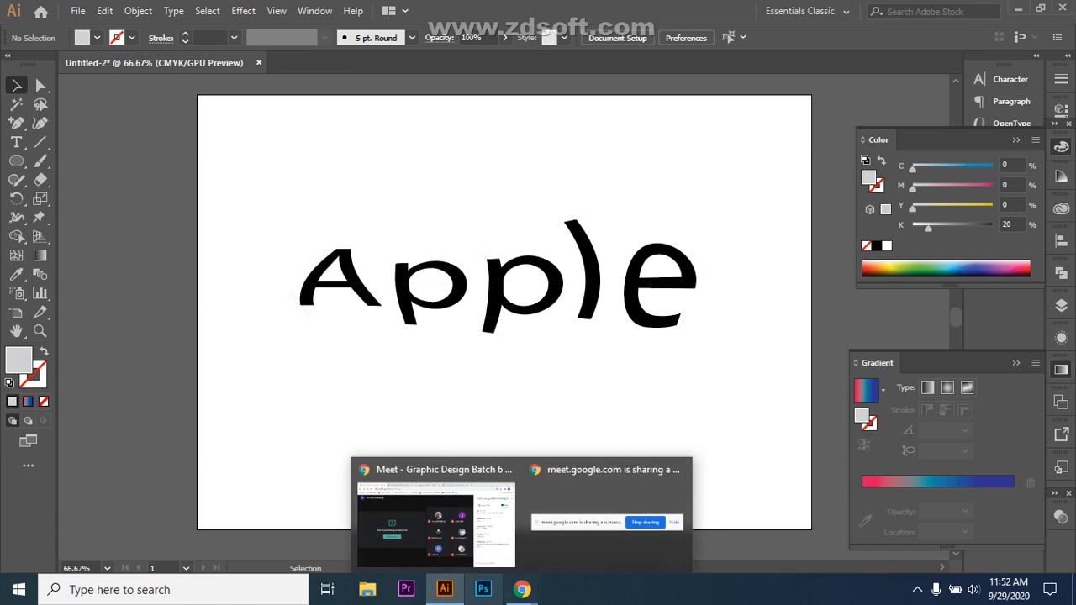
# - Check the Google Meet call in Chrome and return to the "Apple" document in Illustrator
pyautogui.click(436, 522)
pyautogui.moveTo(445, 588)
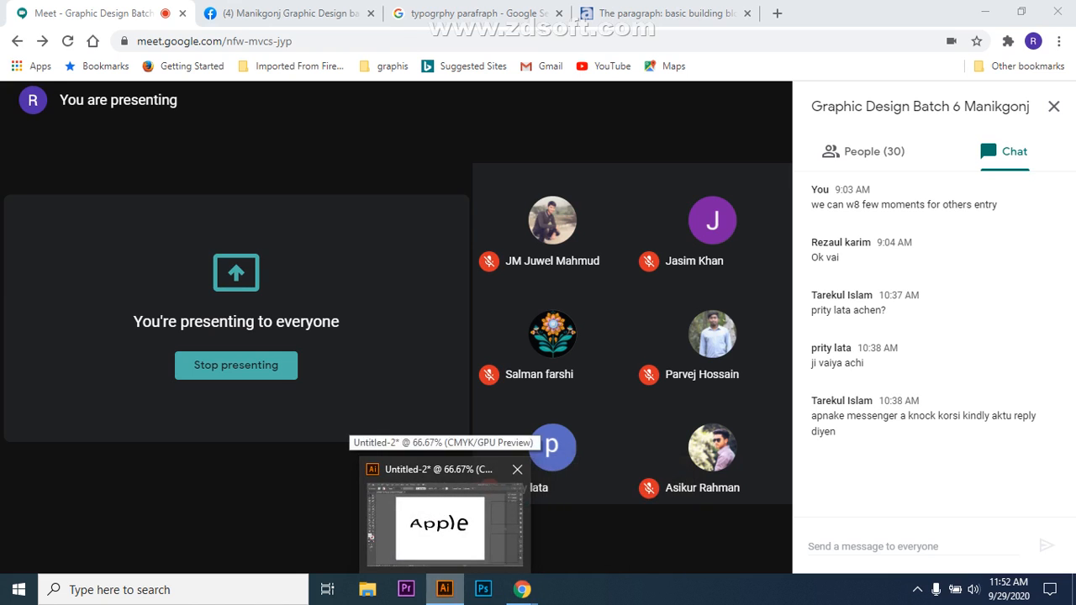
pyautogui.click(441, 521)
pyautogui.moveTo(444, 590)
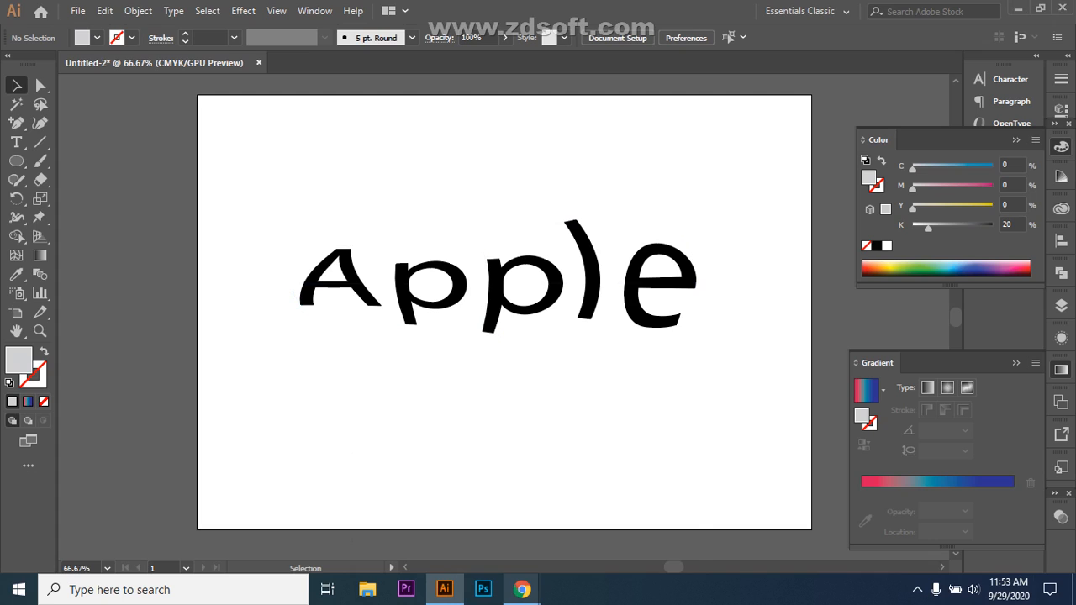
pyautogui.moveTo(522, 589)
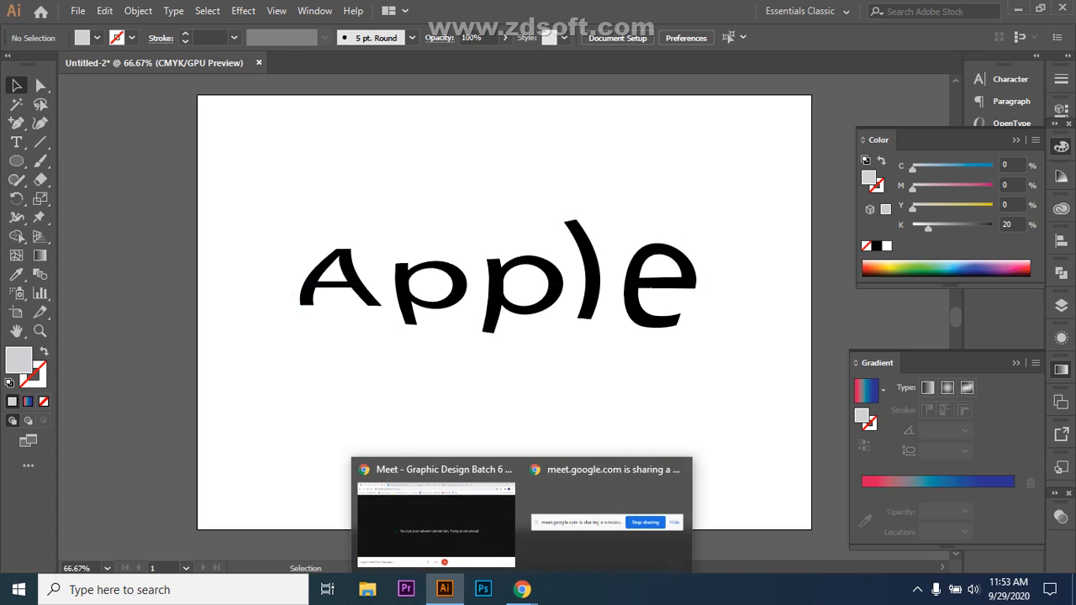
pyautogui.click(1017, 9)
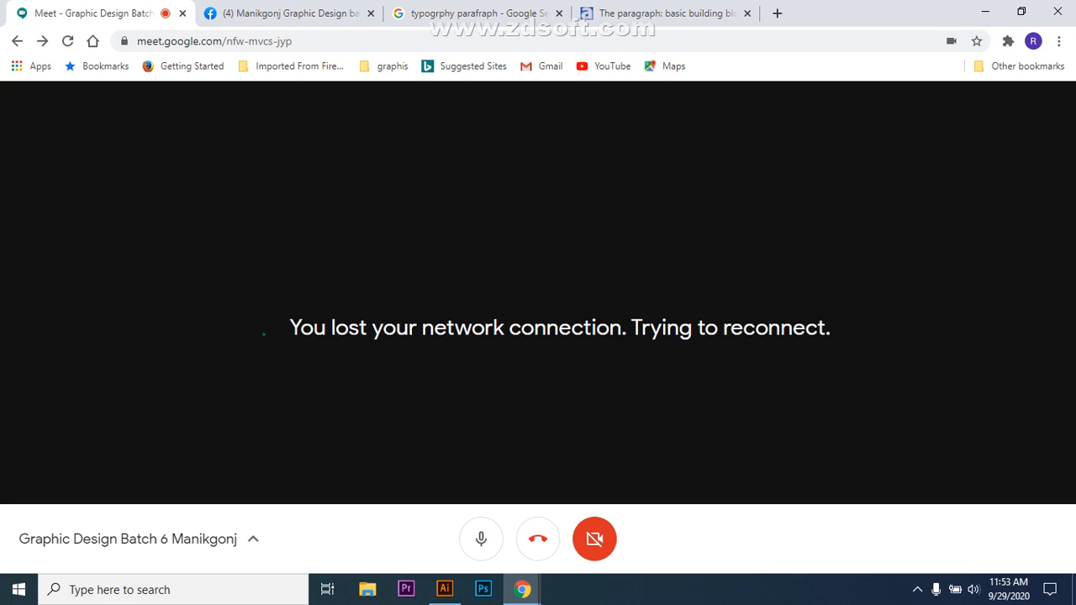
pyautogui.click(445, 589)
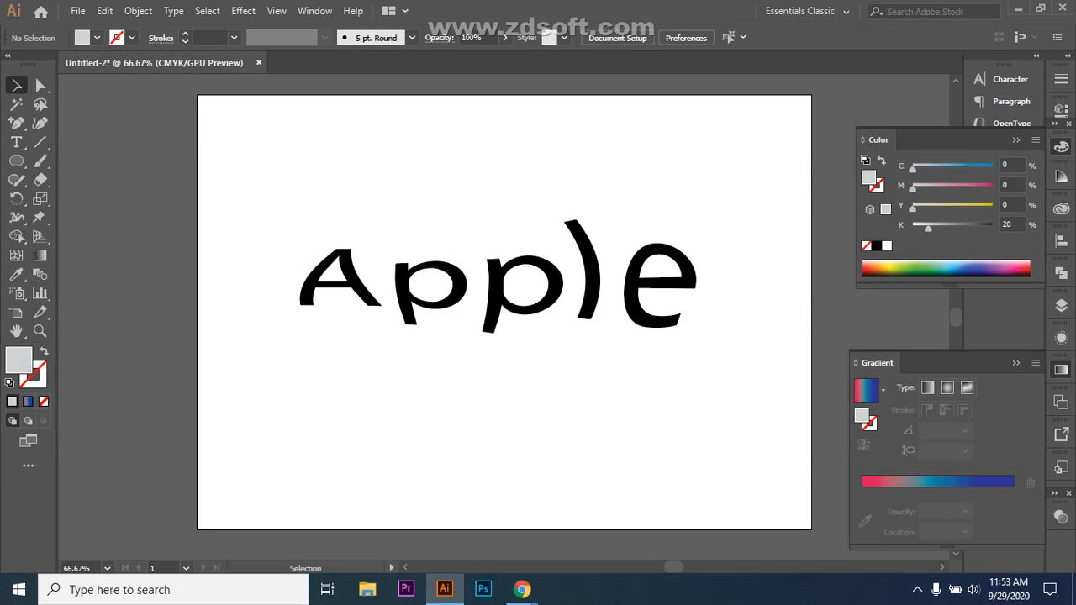
# - Switch to the Google Meet page in Chrome and try to reload it
pyautogui.click(1018, 9)
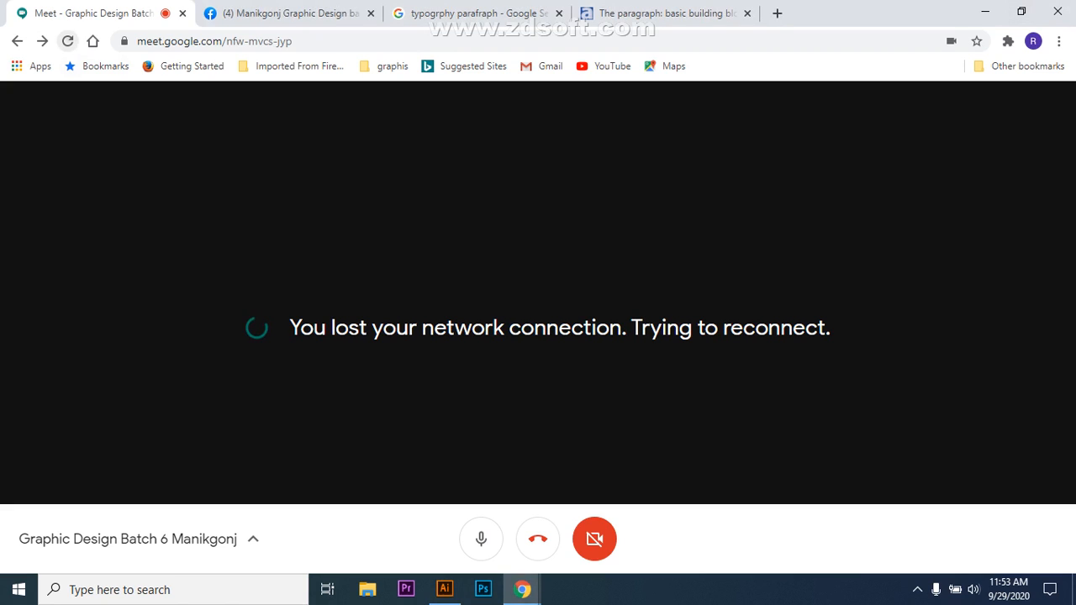
pyautogui.click(68, 41)
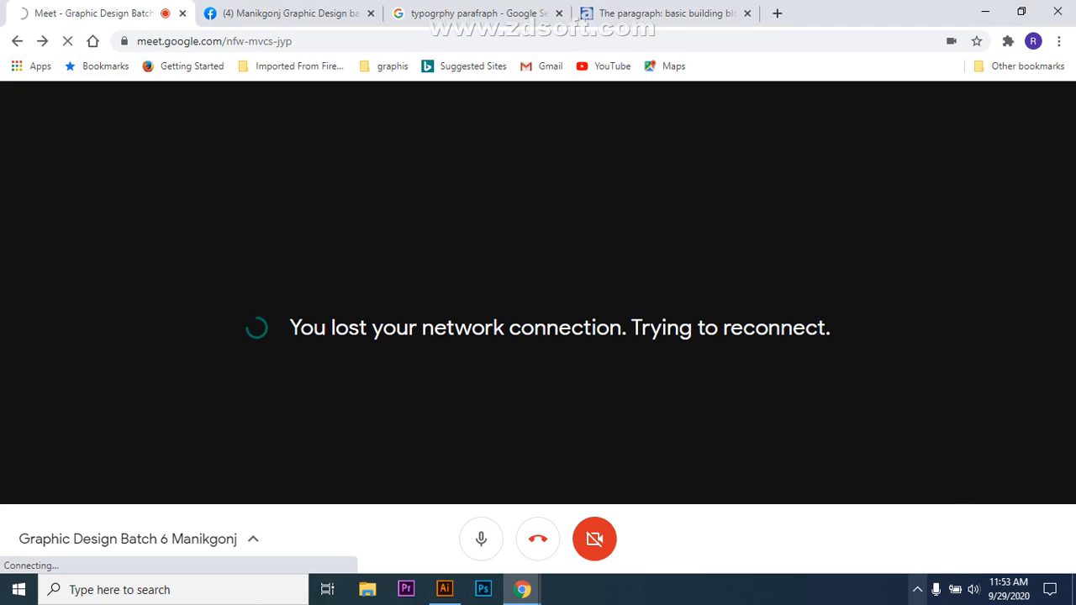
pyautogui.click(917, 589)
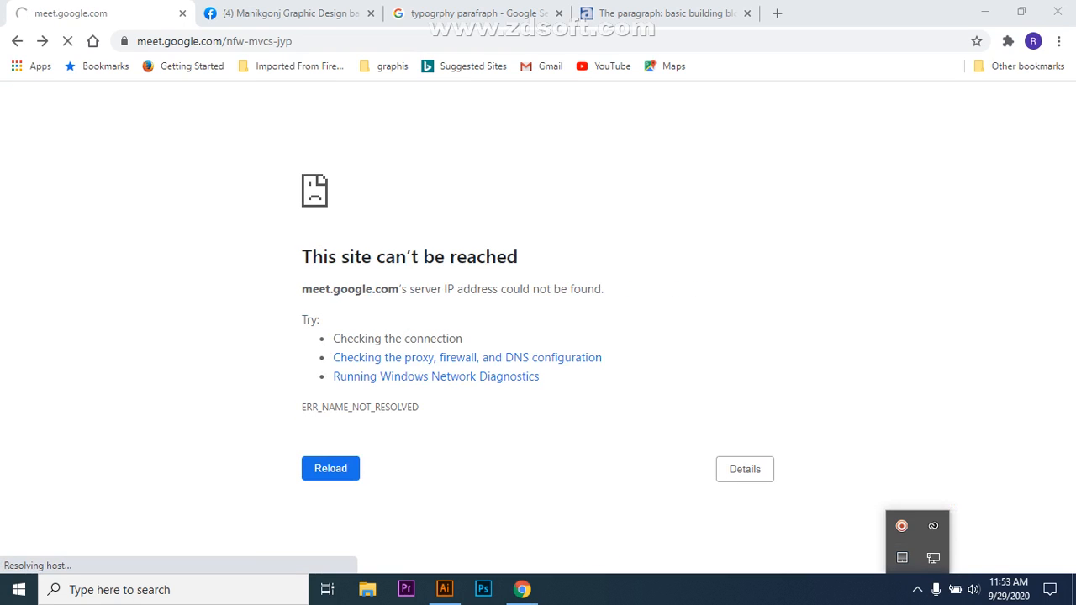
pyautogui.click(331, 468)
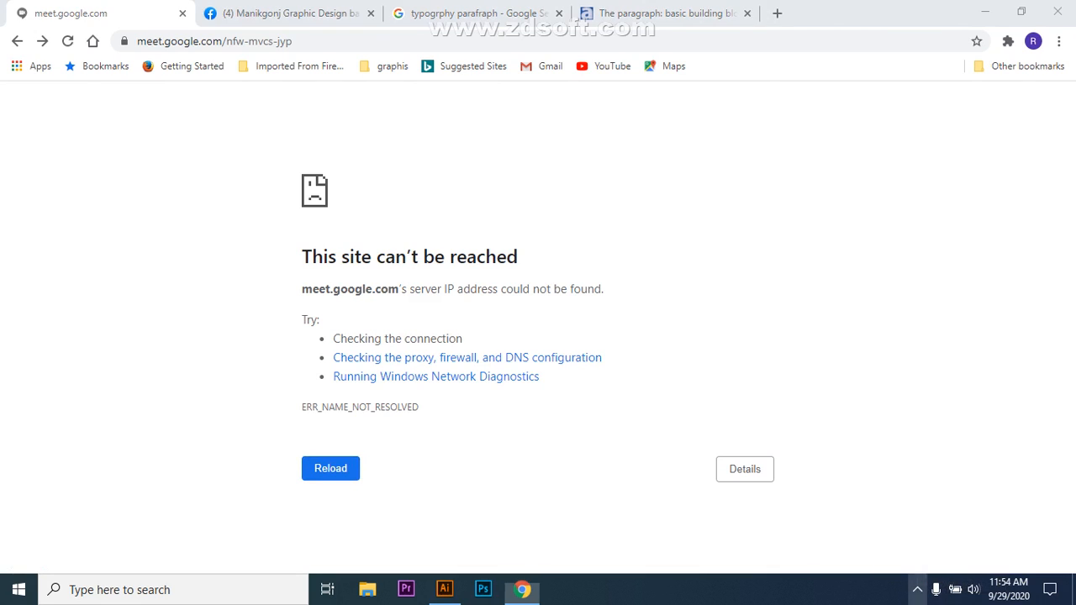
# - Close the browser tab with the article on the paragraph as basic building block, and minimize Chrome
pyautogui.click(917, 590)
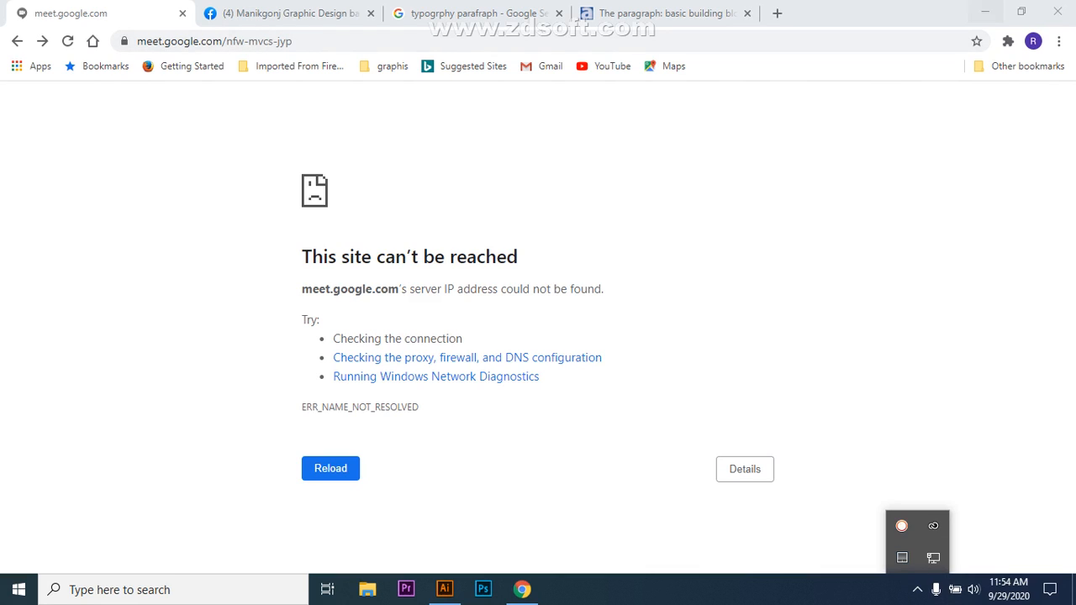
pyautogui.click(747, 13)
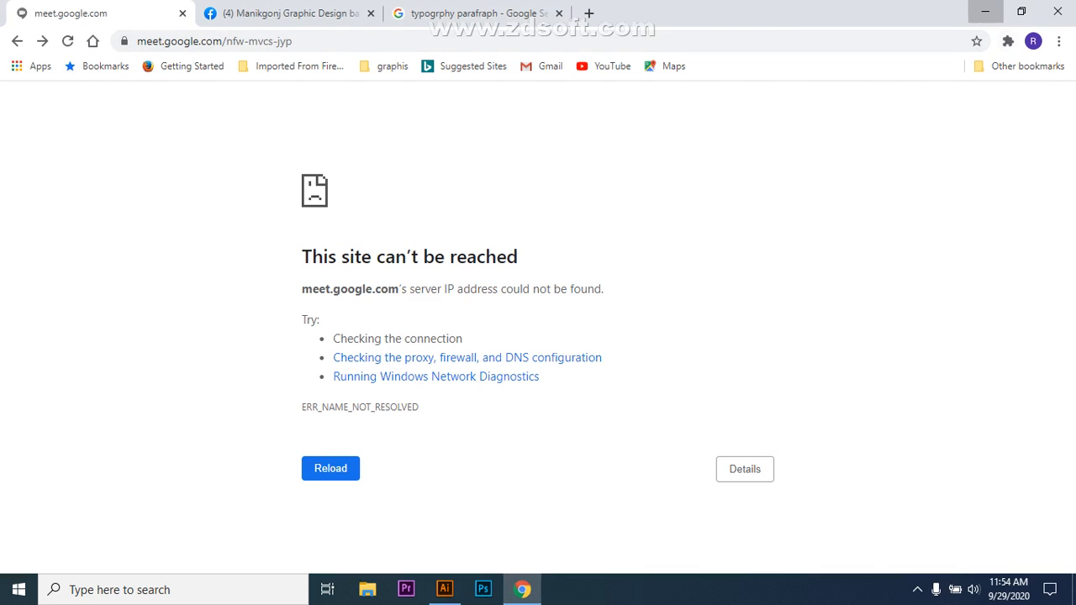
pyautogui.click(985, 12)
pyautogui.click(917, 590)
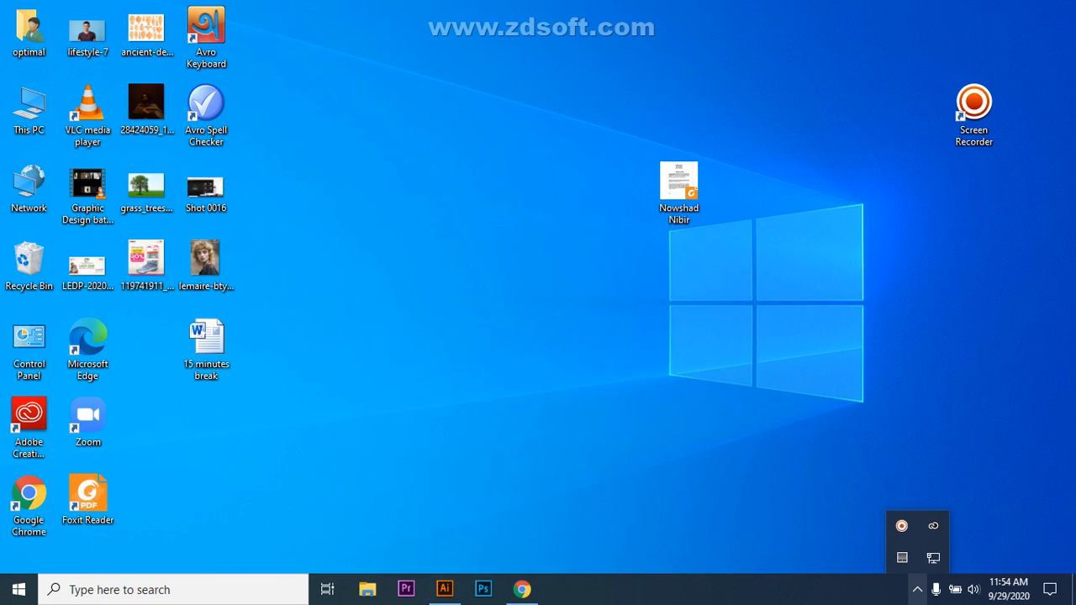
pyautogui.click(901, 525)
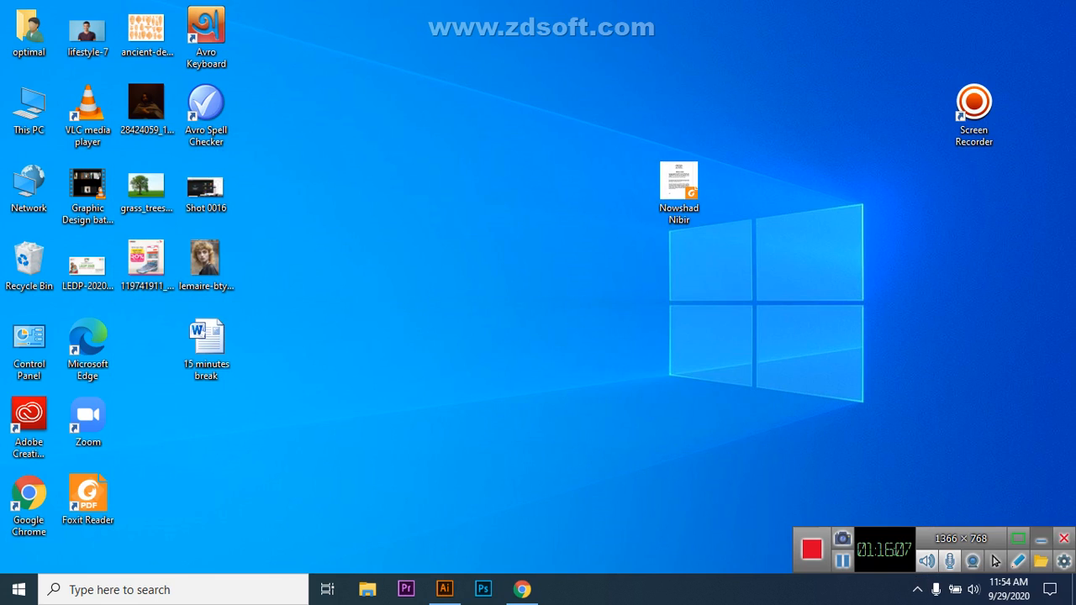
# - Open the Windows dial-up network settings and disconnect Broadband Connection 2
pyautogui.click(917, 589)
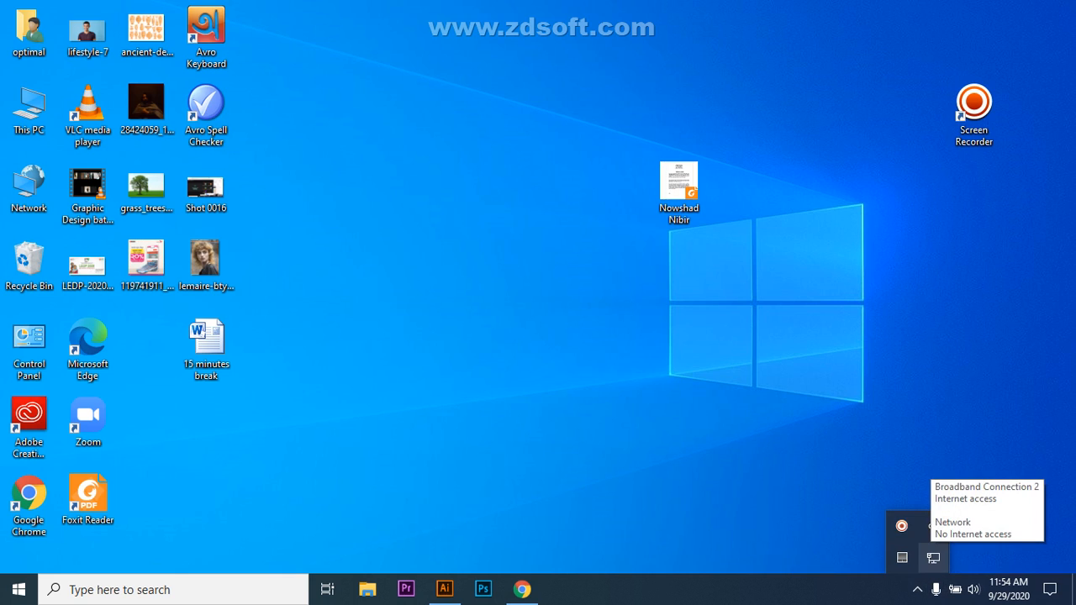
pyautogui.click(933, 557)
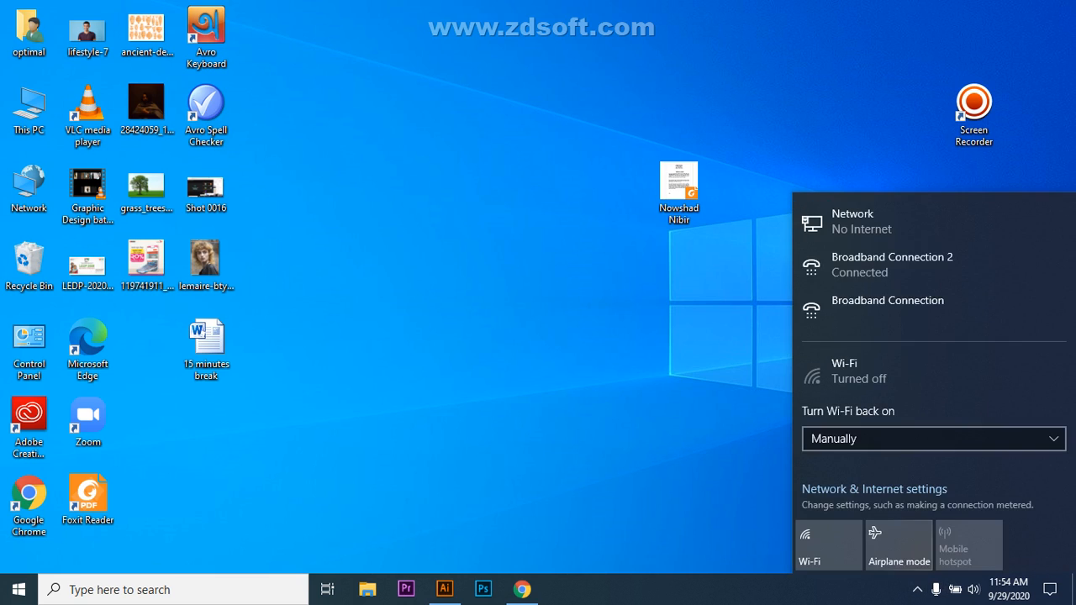
pyautogui.click(874, 489)
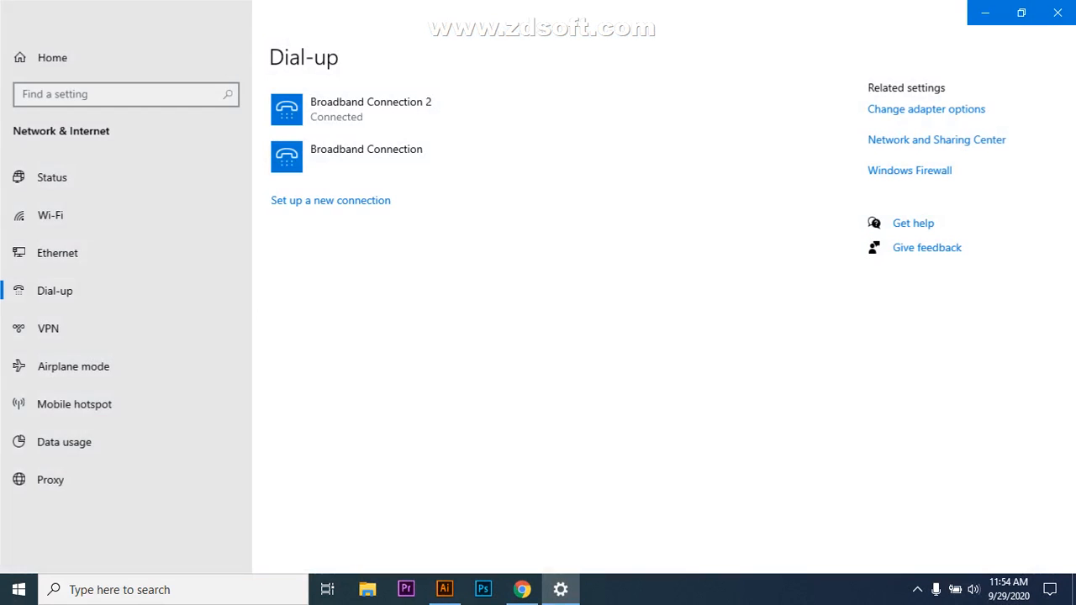
pyautogui.click(420, 110)
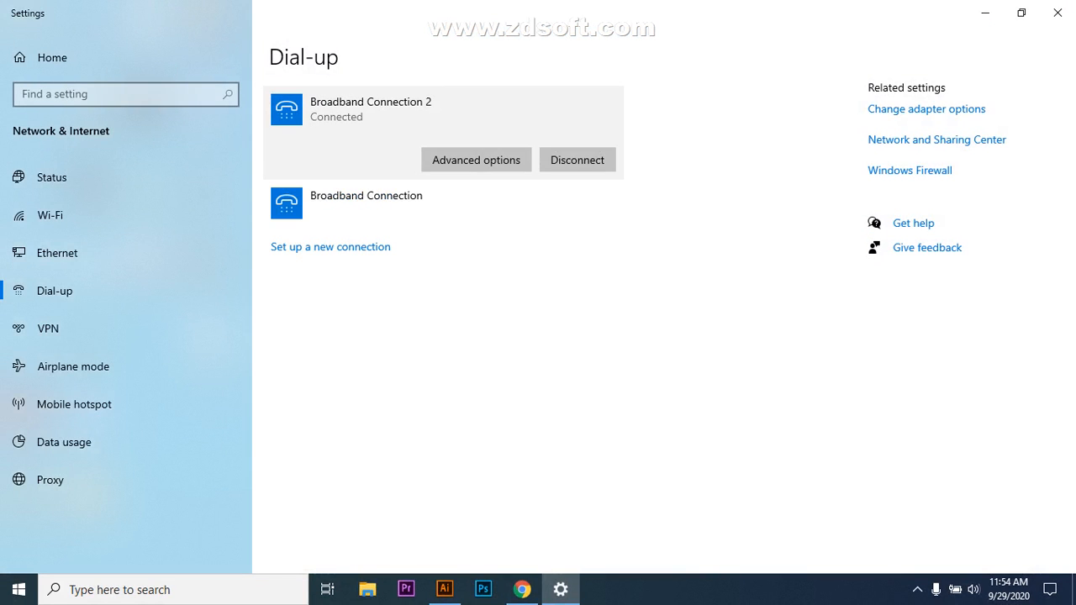
pyautogui.click(579, 160)
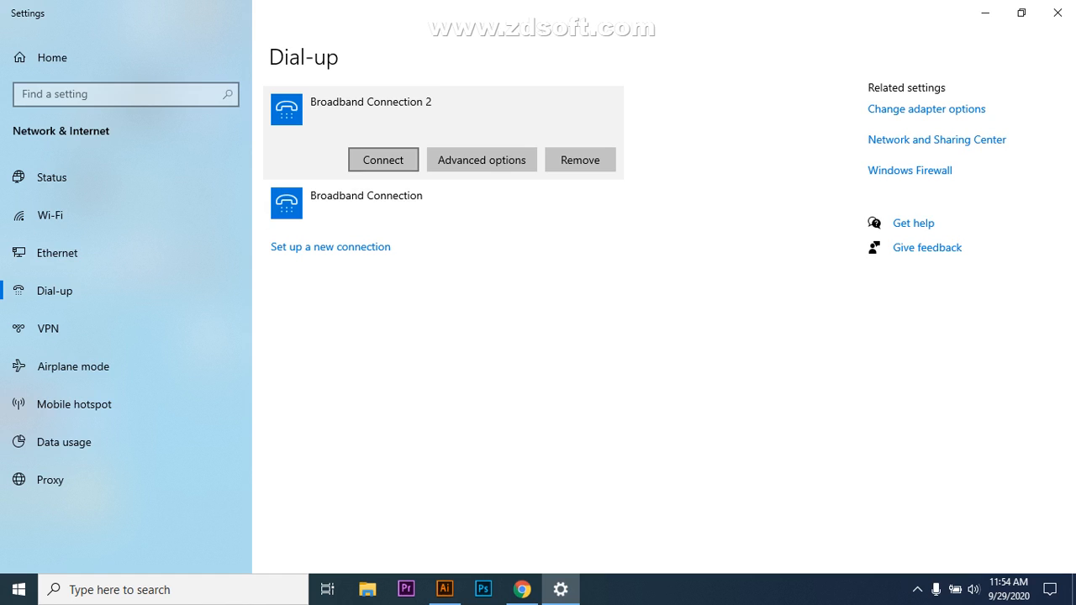
# - Reconnect Broadband Connection 2, signing in with the account user name and password
pyautogui.click(382, 159)
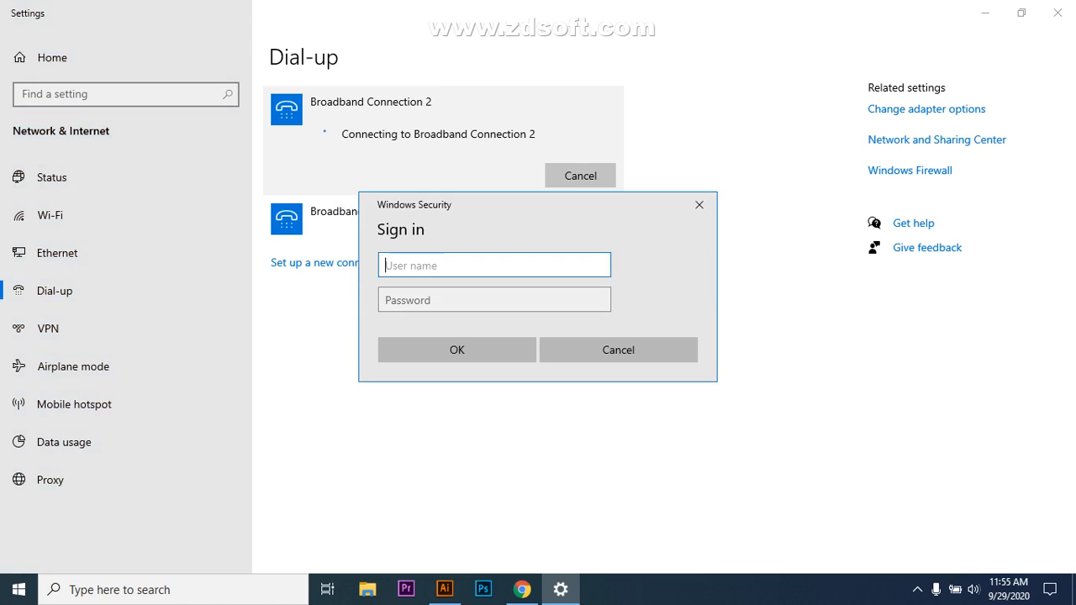
pyautogui.write('st248')
pyautogui.press('Tab')
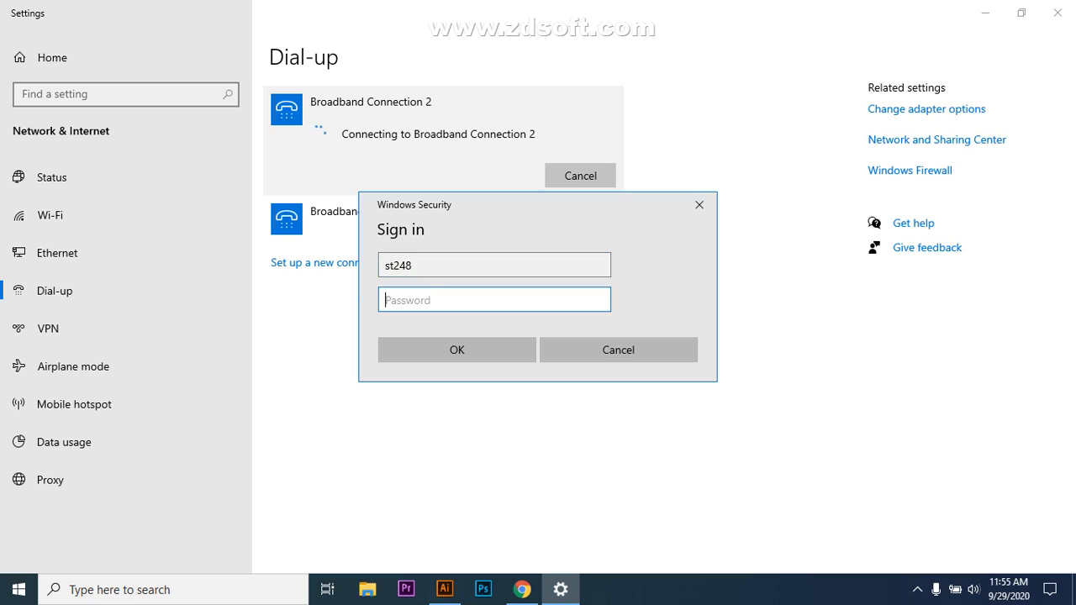
pyautogui.write('••••••')
pyautogui.press('Tab')
pyautogui.press('Return')
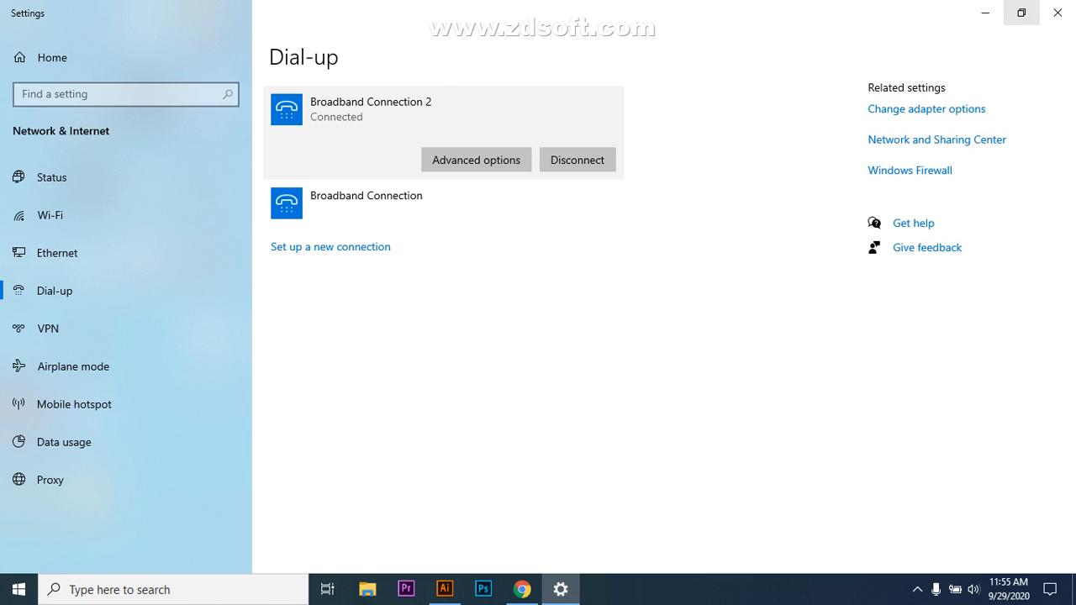
# - Close the Windows network settings to return to the Google Meet page in Chrome
pyautogui.click(918, 589)
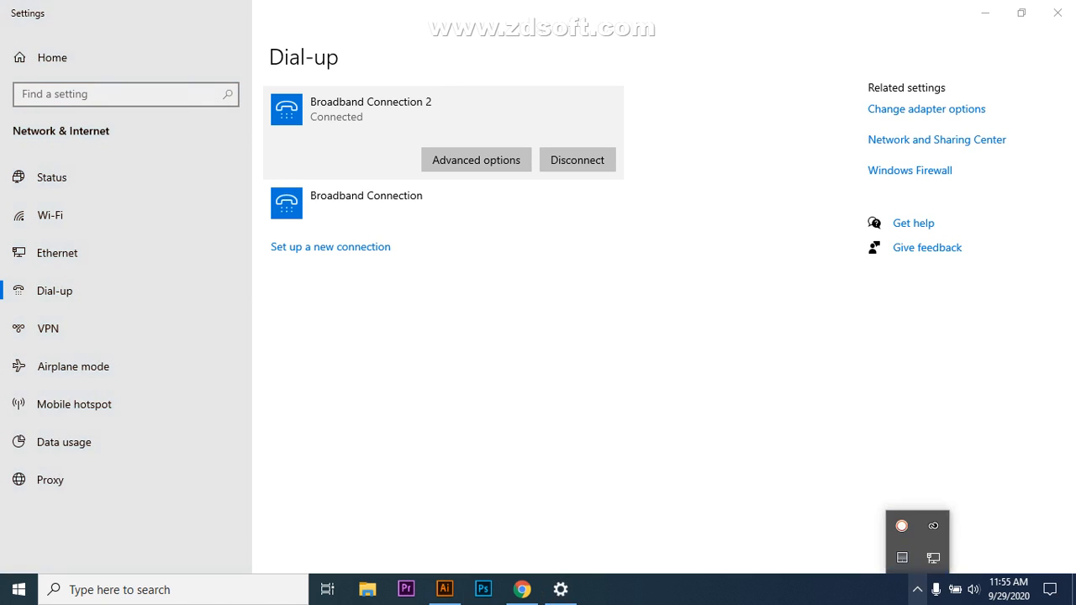
pyautogui.click(975, 378)
pyautogui.click(1057, 13)
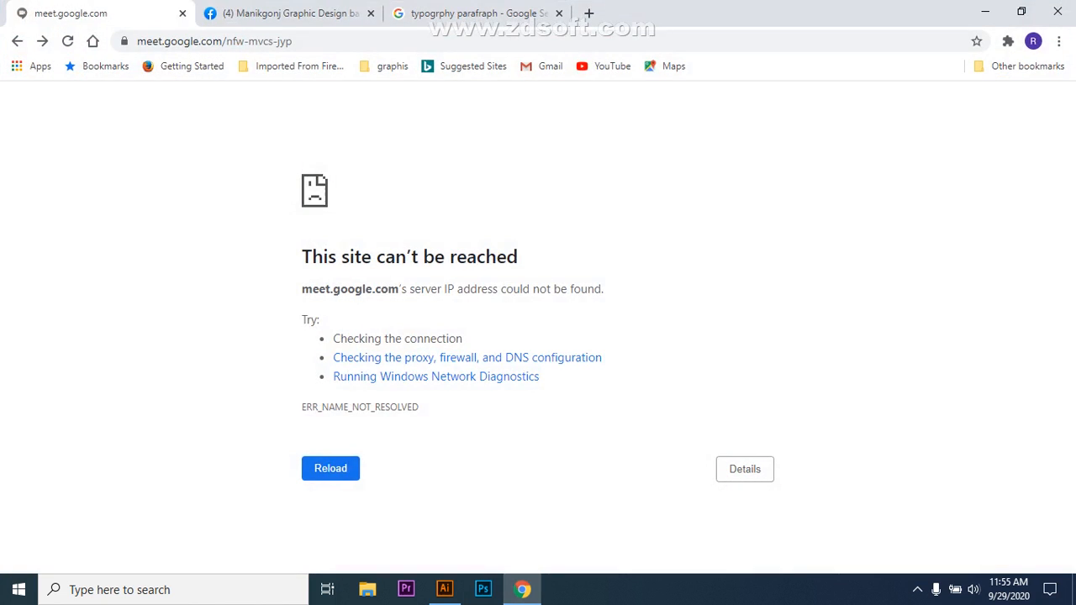
# - Reload the Google Meet page, rejoin the class call and turn the microphone on
pyautogui.click(67, 41)
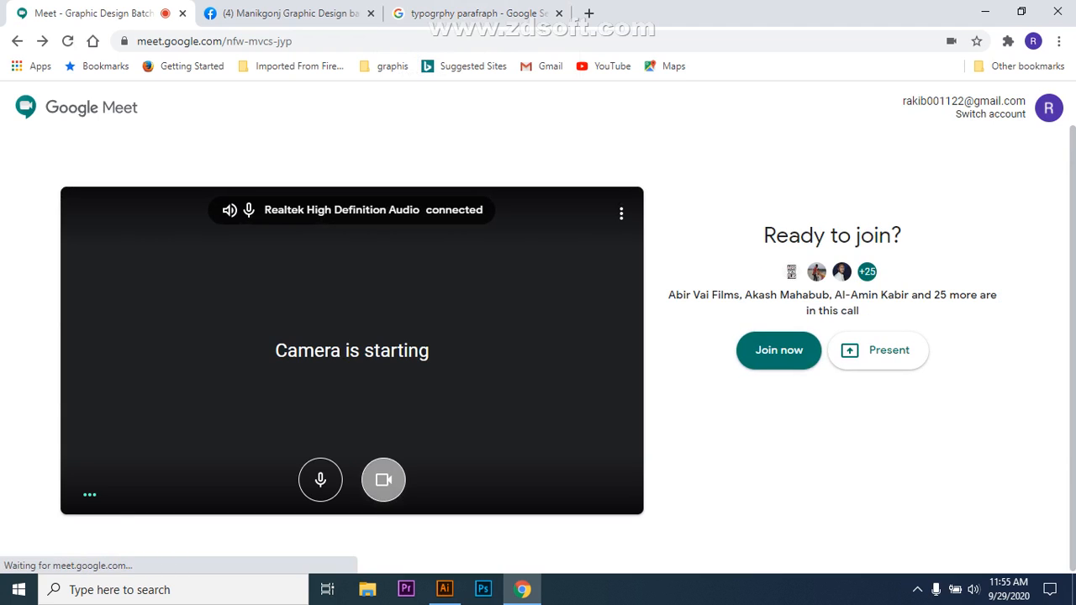
pyautogui.click(789, 353)
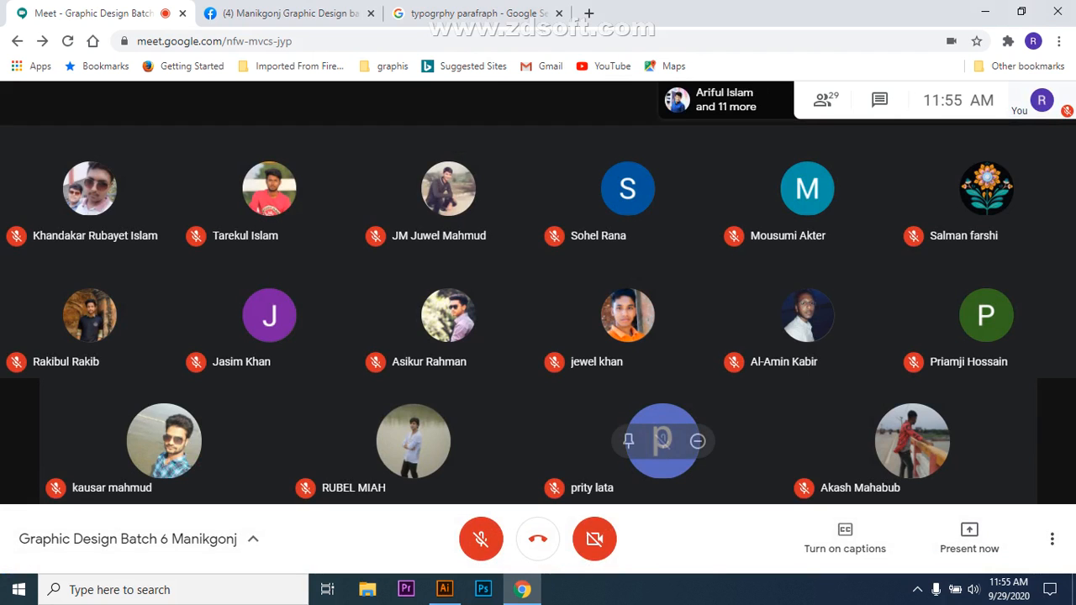
pyautogui.click(481, 539)
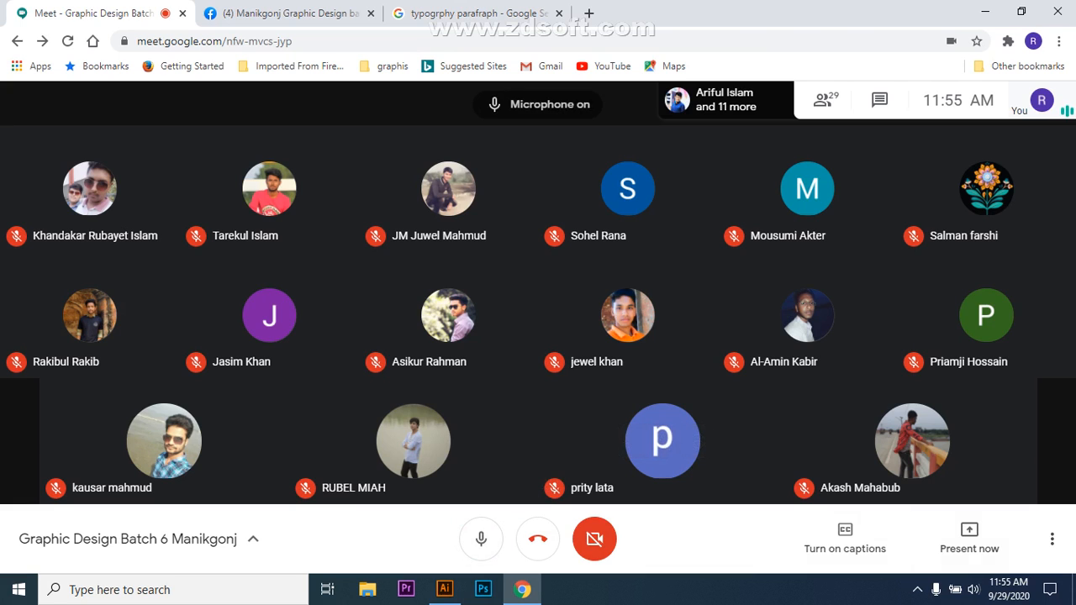
pyautogui.click(917, 589)
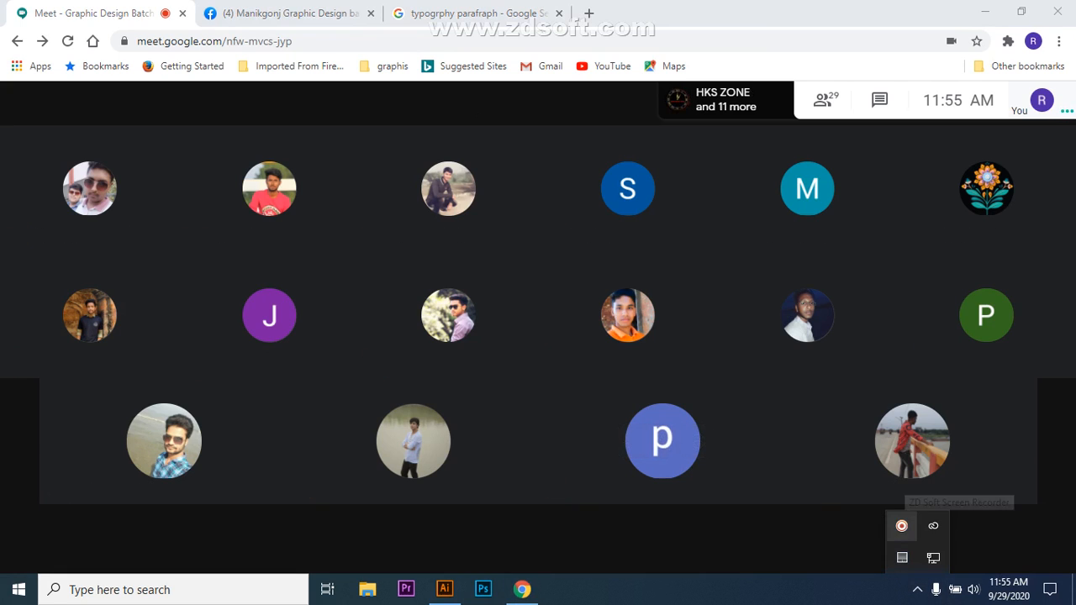
pyautogui.click(902, 525)
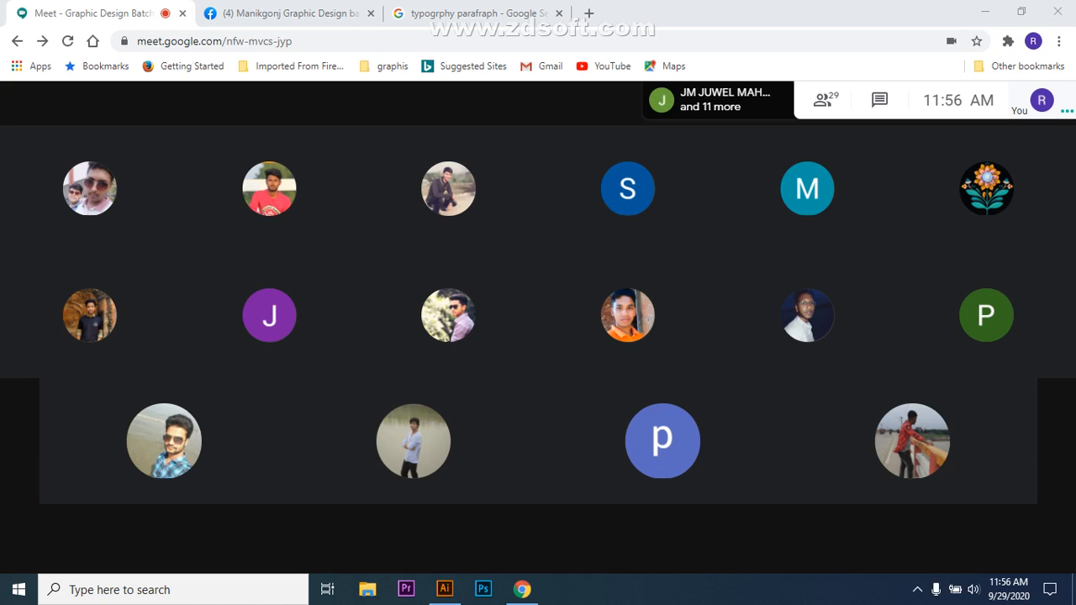
pyautogui.click(471, 13)
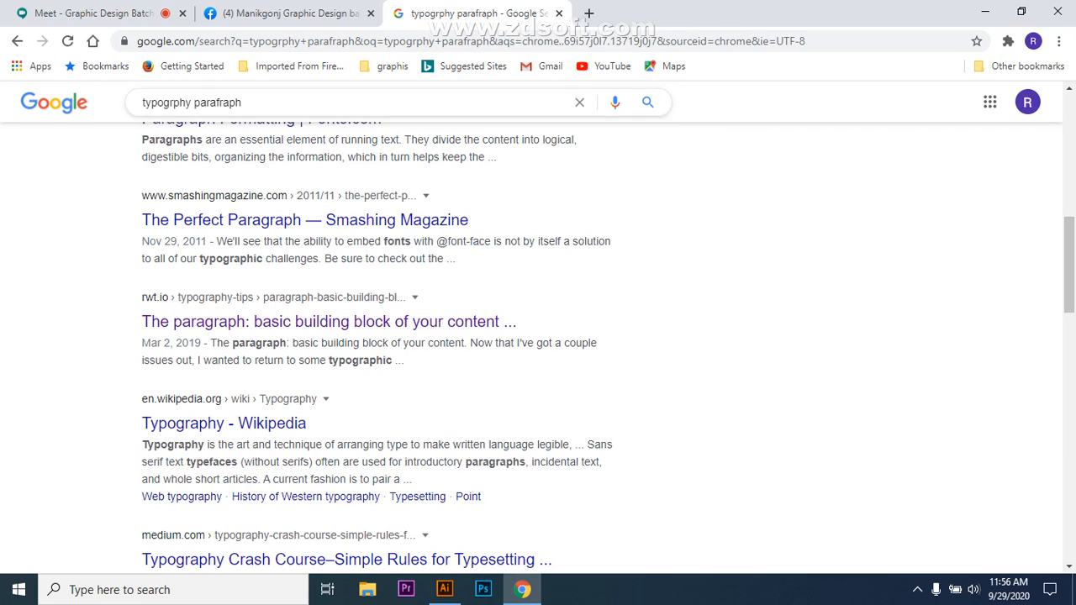
pyautogui.click(92, 13)
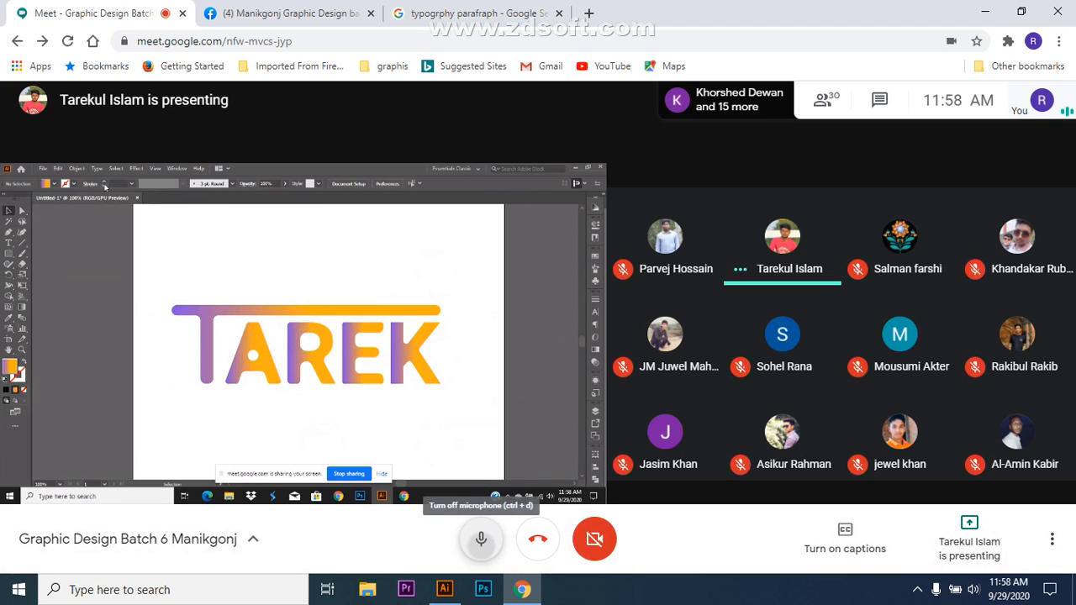
# - Mute the microphone in the call, unmute it to speak between presentations, and mute it again
pyautogui.click(481, 538)
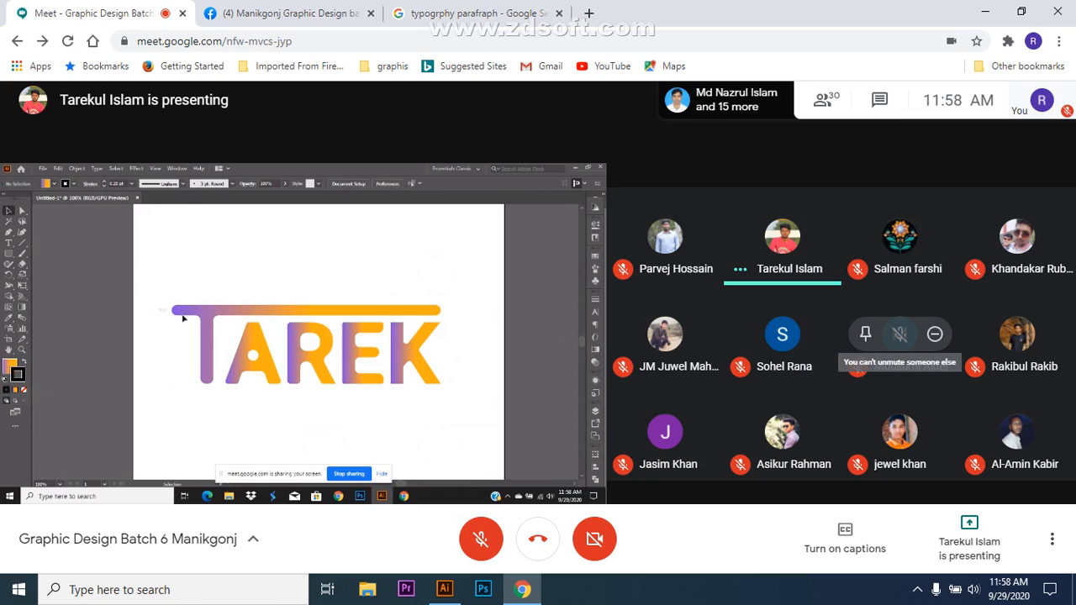
pyautogui.click(481, 538)
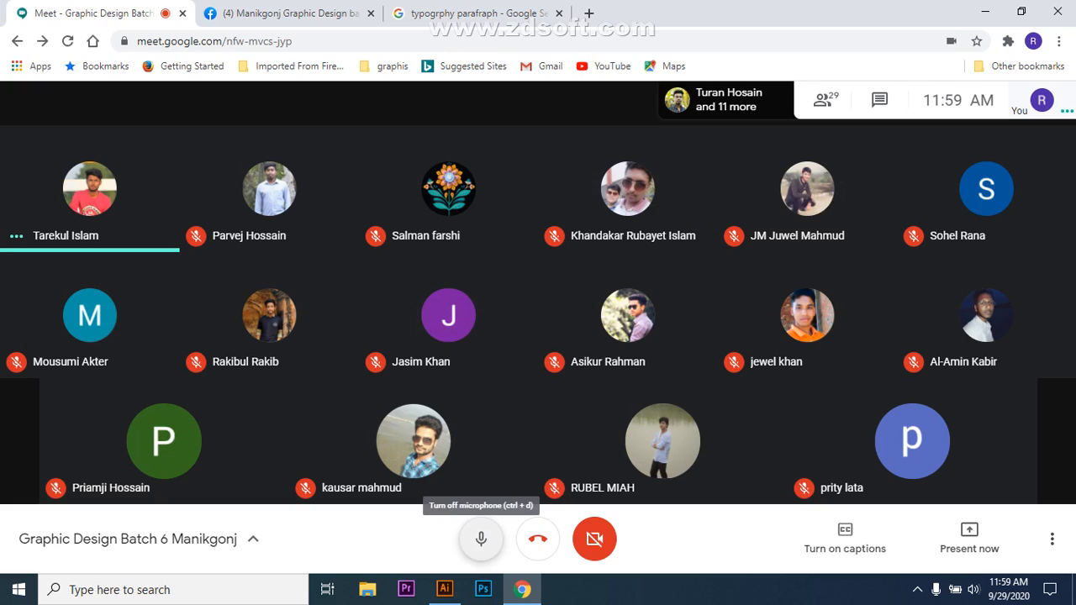
pyautogui.click(481, 539)
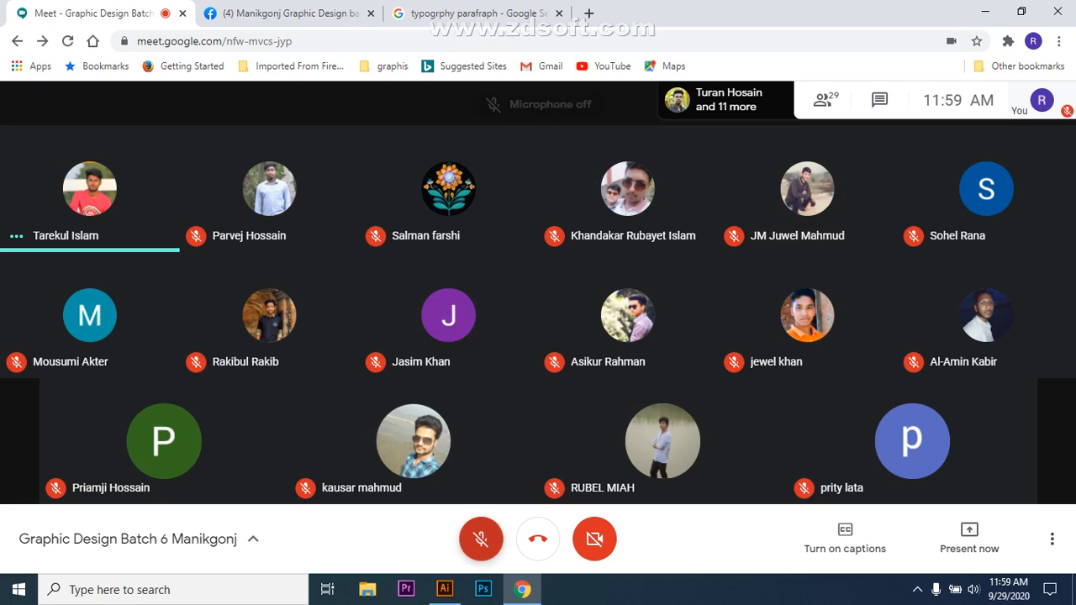
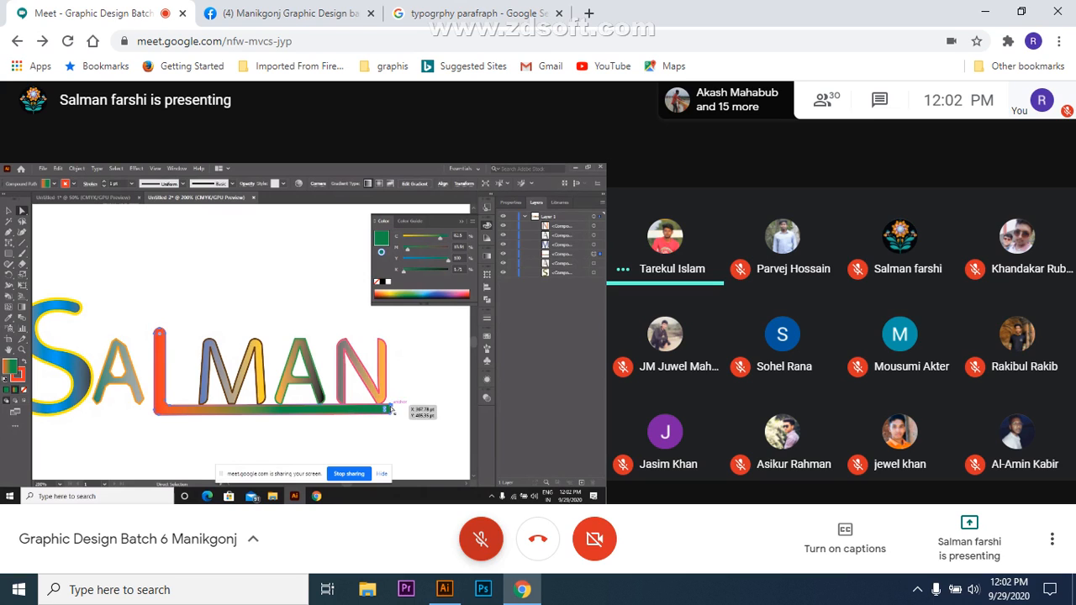
pyautogui.scroll(3, 370, 418)
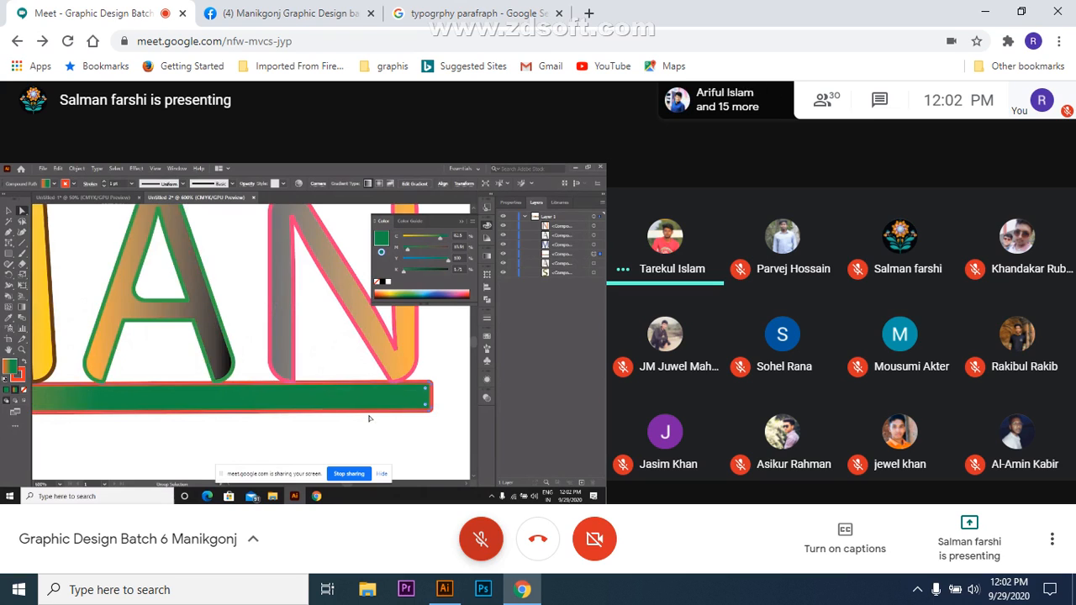
# - Round the upper corner at the free end of the letter L's long underline bar
pyautogui.click(420, 393)
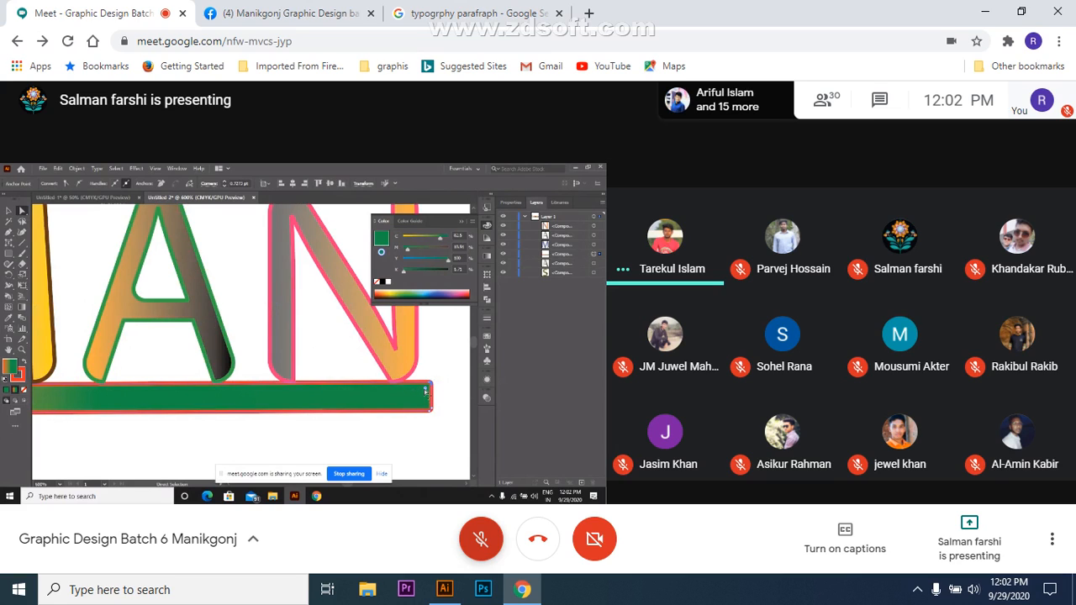
pyautogui.moveTo(425, 391); pyautogui.dragTo(407, 407)
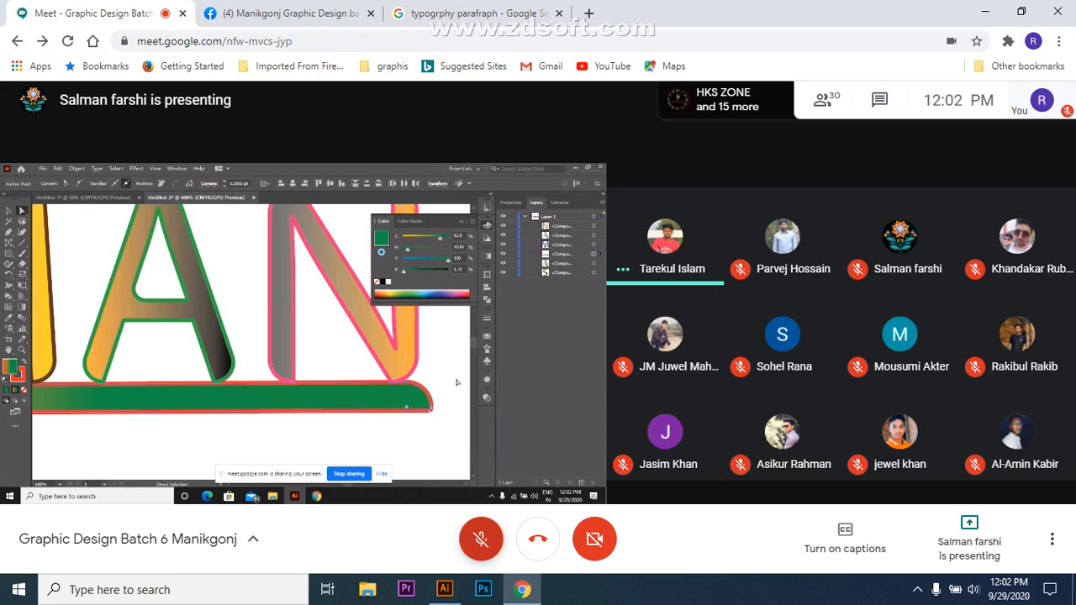
pyautogui.hotkey('ctrl', '1')
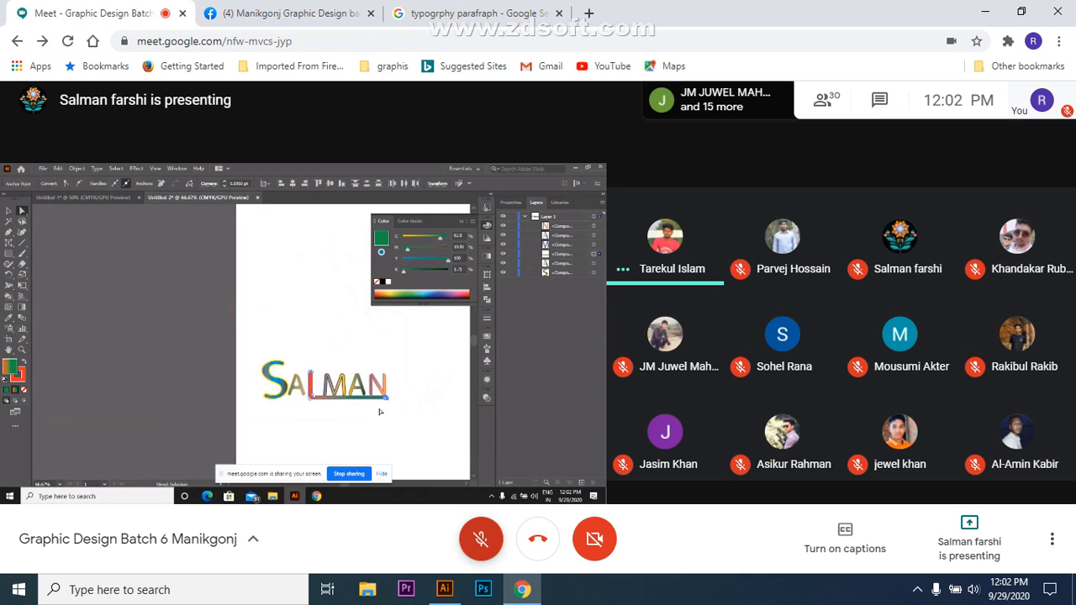
pyautogui.click(380, 412)
pyautogui.scroll(2, 379, 408)
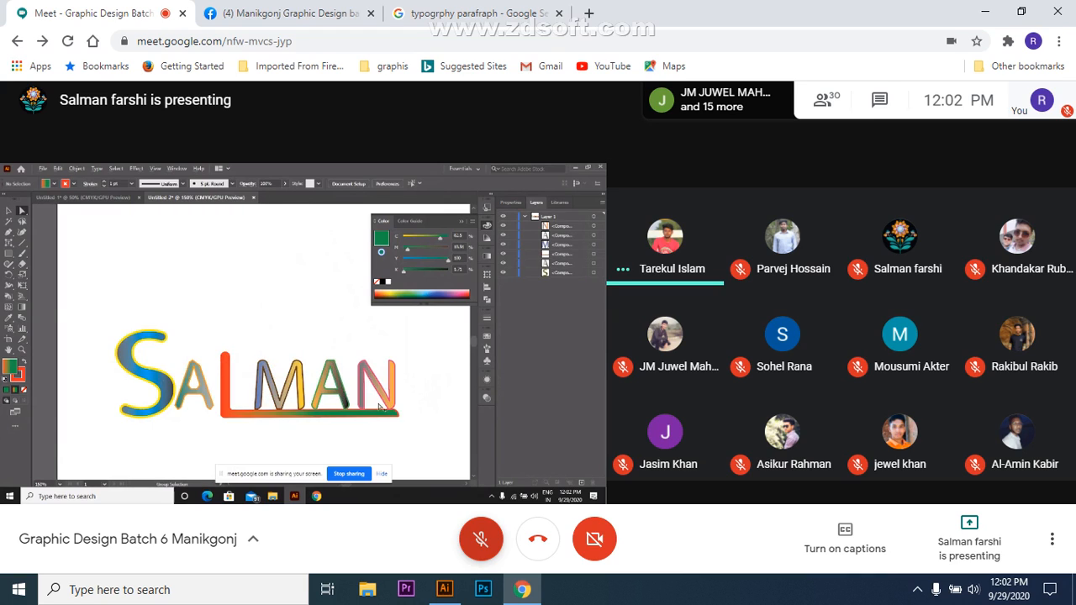
# - Adjust the anchor points at the rounded end of the L's bar, lowering its top edge away from the letters above
pyautogui.click(226, 413)
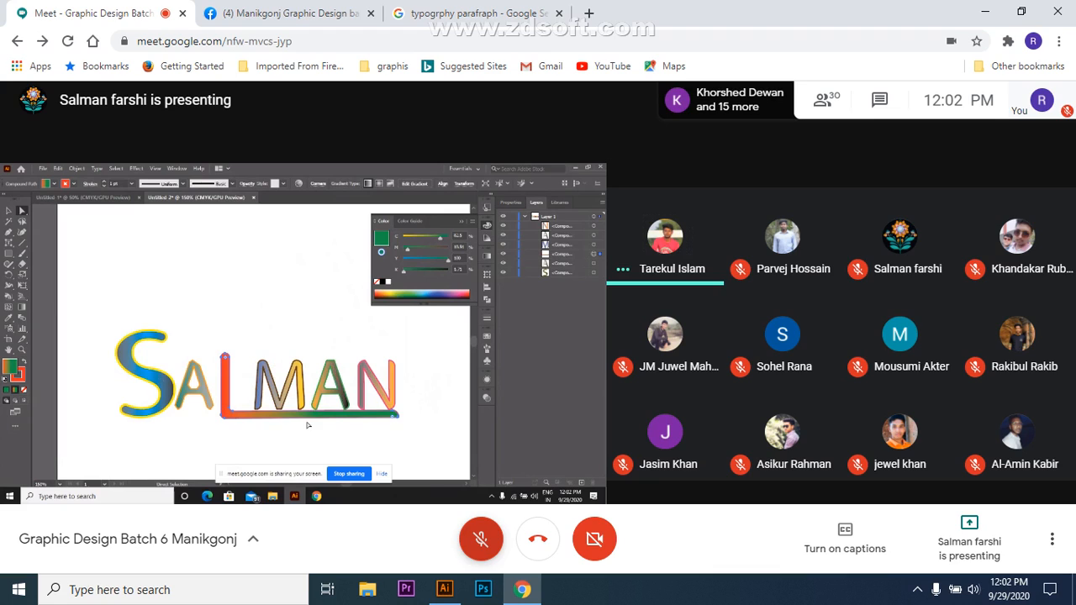
pyautogui.scroll(3, 282, 430)
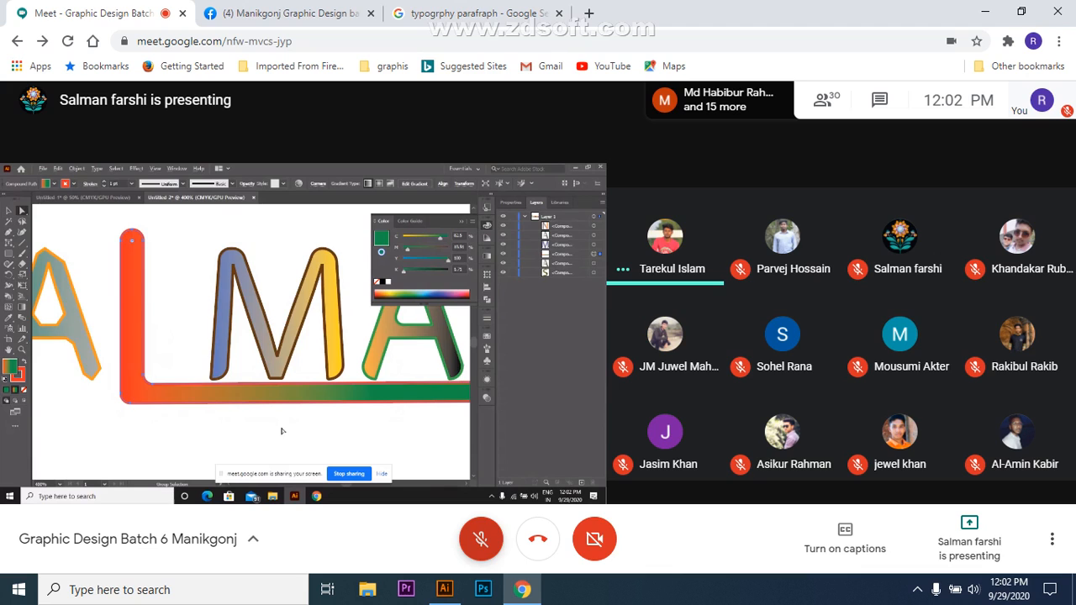
pyautogui.moveTo(283, 431); pyautogui.dragTo(126, 437)
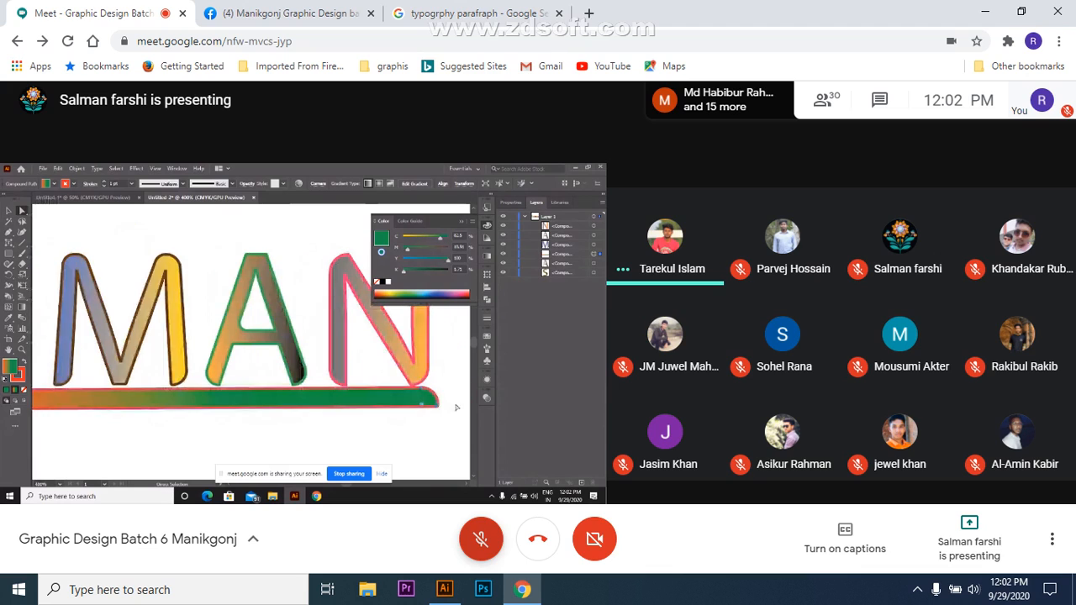
pyautogui.click(436, 408)
pyautogui.moveTo(436, 408); pyautogui.dragTo(436, 411)
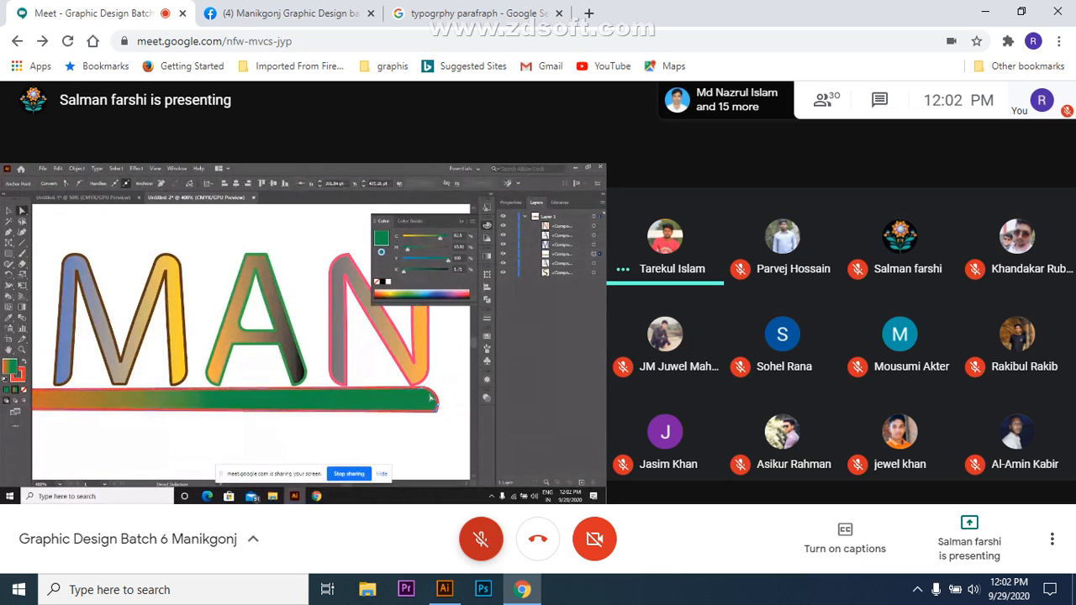
pyautogui.click(423, 389)
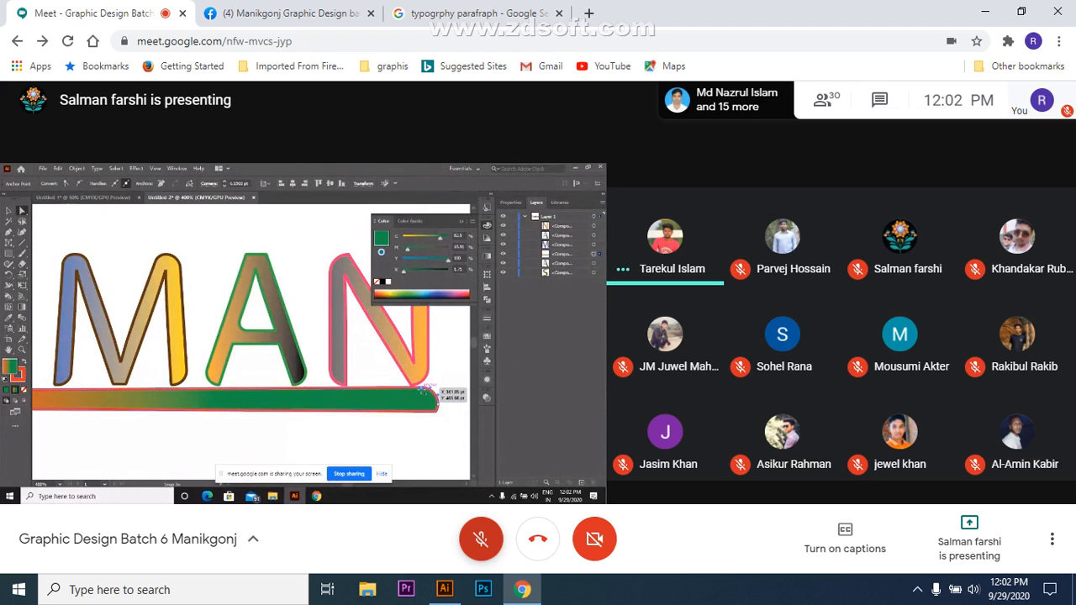
pyautogui.moveTo(423, 390); pyautogui.dragTo(422, 395)
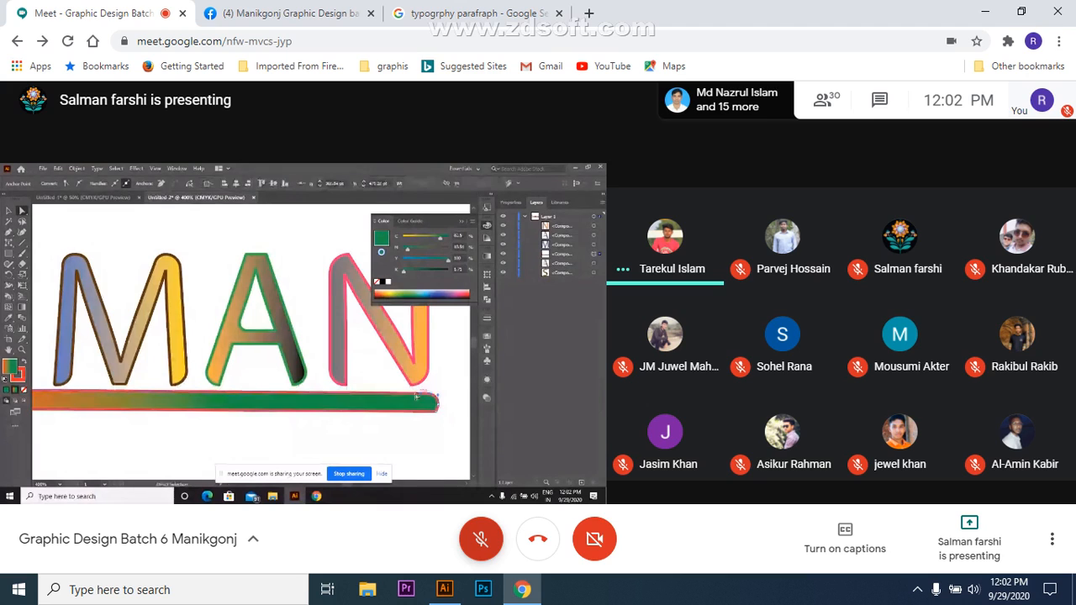
pyautogui.scroll(-3, 368, 399)
pyautogui.click(360, 417)
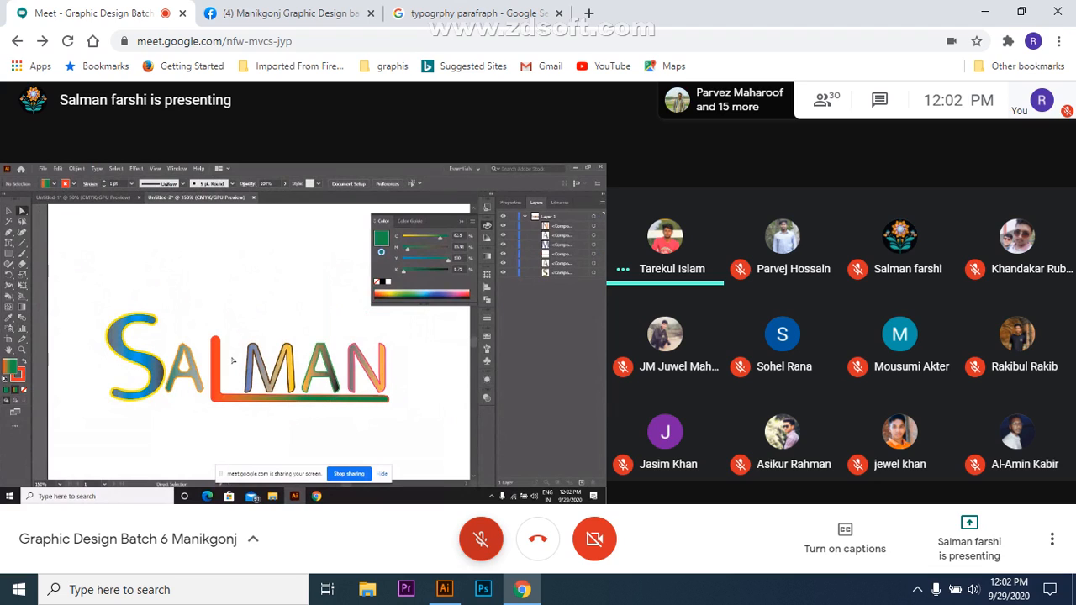
pyautogui.click(9, 211)
pyautogui.moveTo(241, 361); pyautogui.dragTo(416, 361)
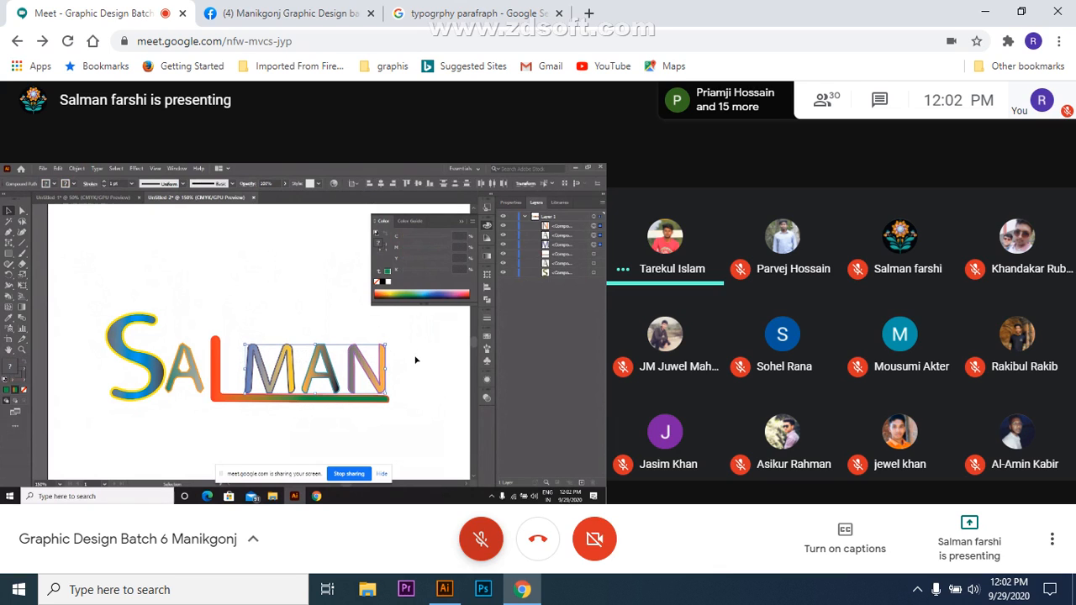
pyautogui.click(394, 378)
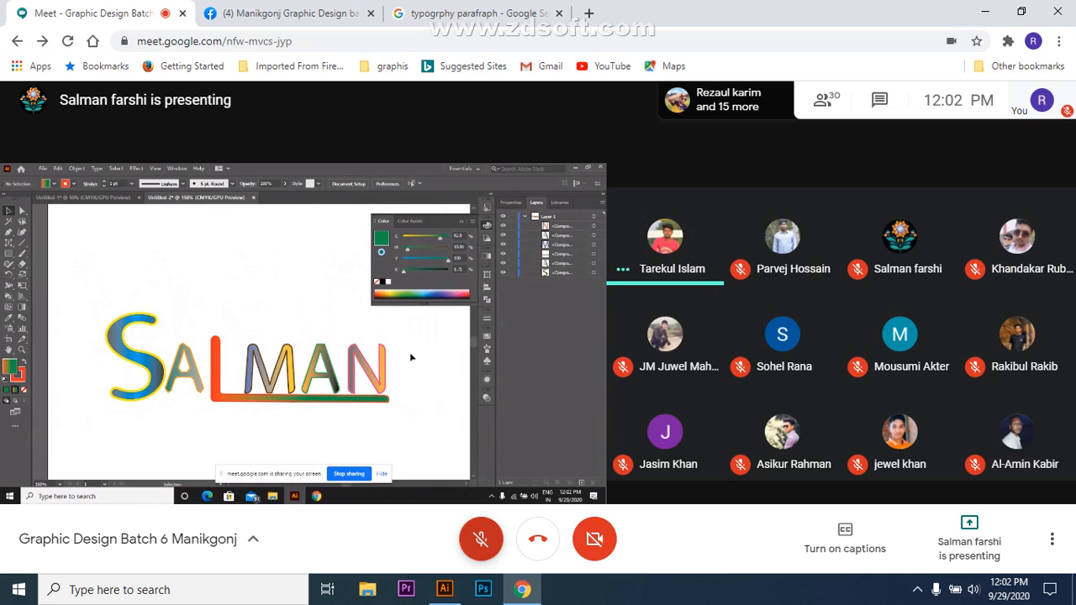
# - Nudge the first letter A right and slightly down, closer to the L
pyautogui.click(175, 381)
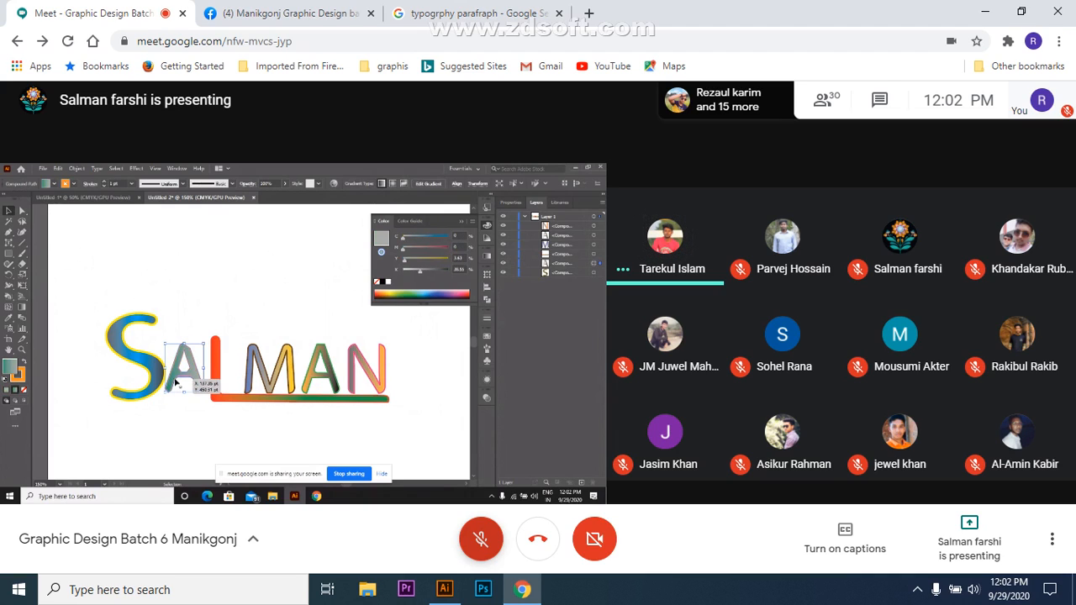
pyautogui.press('Right')
pyautogui.press('Right')
pyautogui.press('Right')
pyautogui.press('Right')
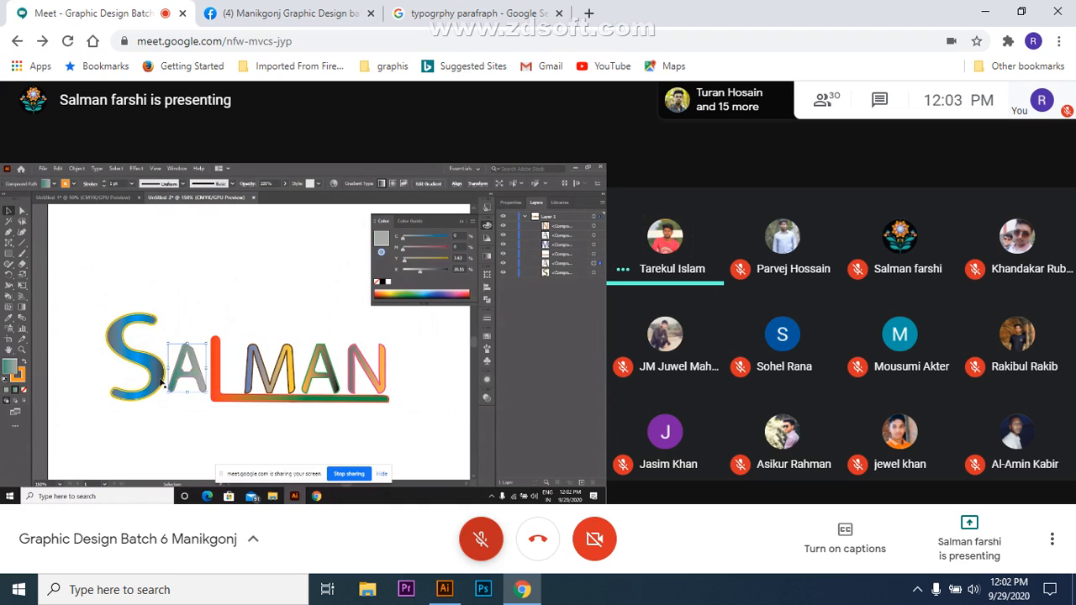
pyautogui.click(176, 431)
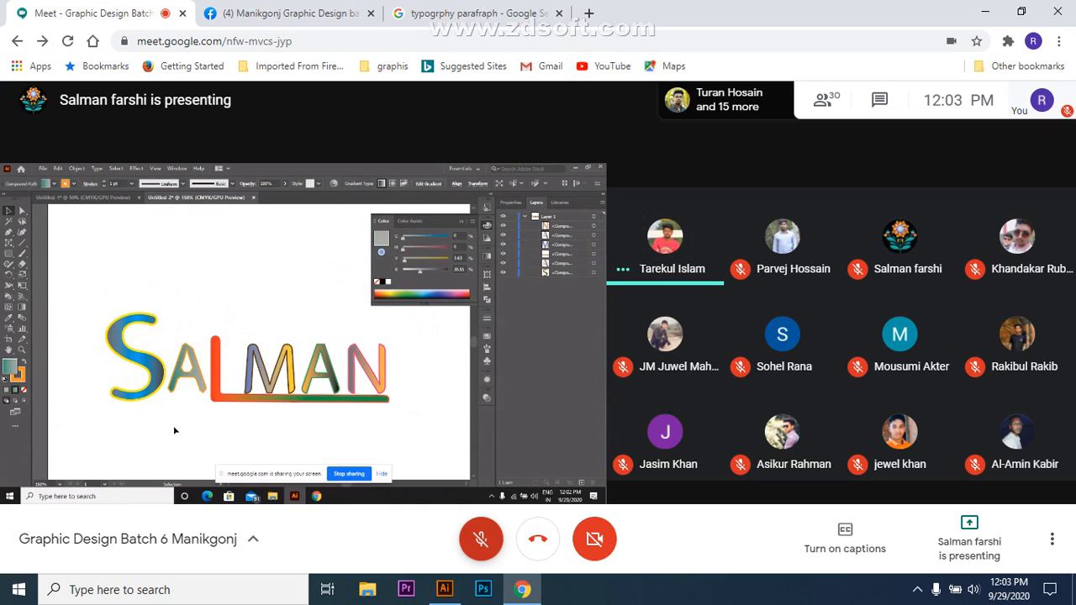
pyautogui.click(194, 383)
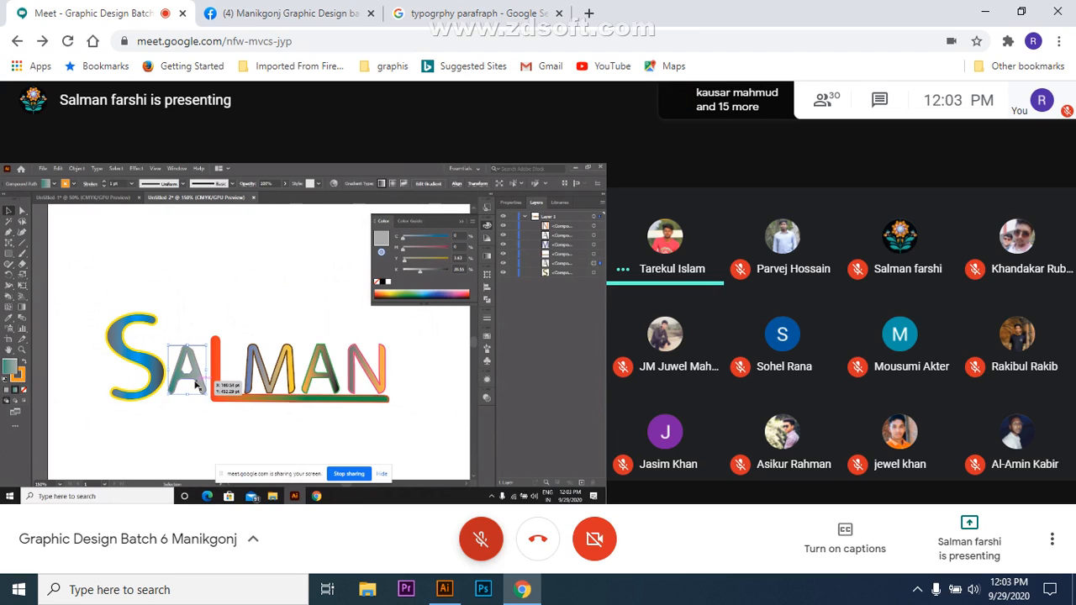
pyautogui.click(95, 376)
# - Draw a horizontal line segment across the whole lettering along its baseline to check the letters' alignment
pyautogui.click(22, 243)
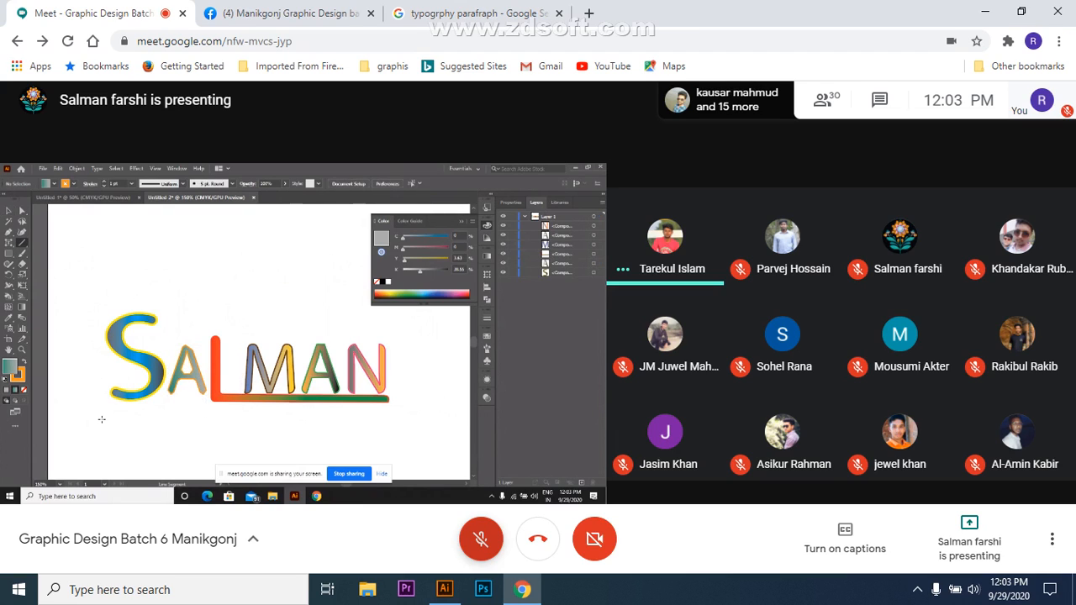
pyautogui.moveTo(91, 392); pyautogui.dragTo(406, 396)
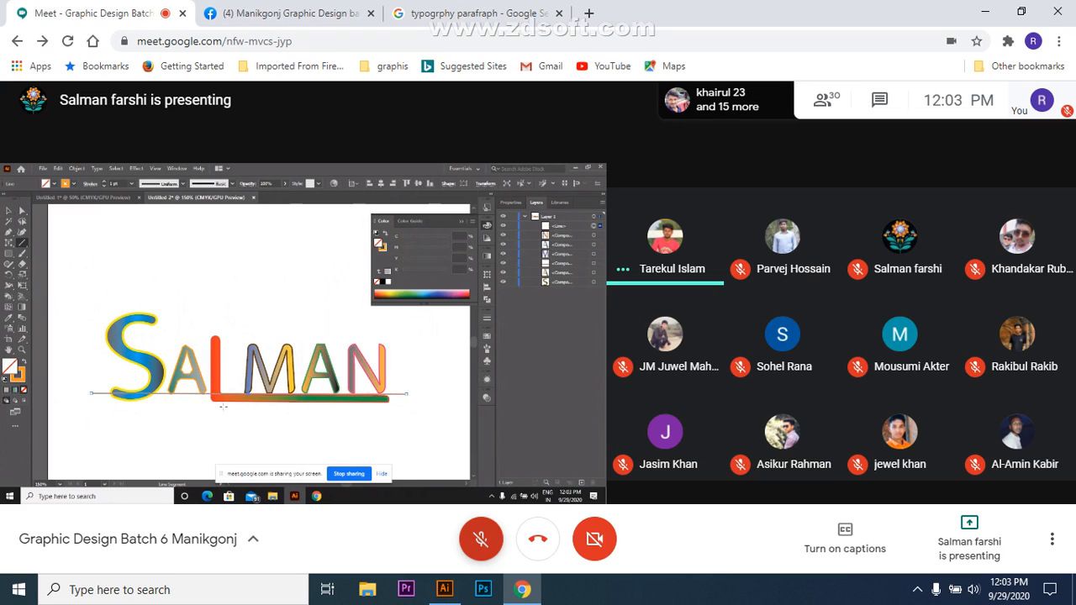
pyautogui.scroll(4, 202, 391)
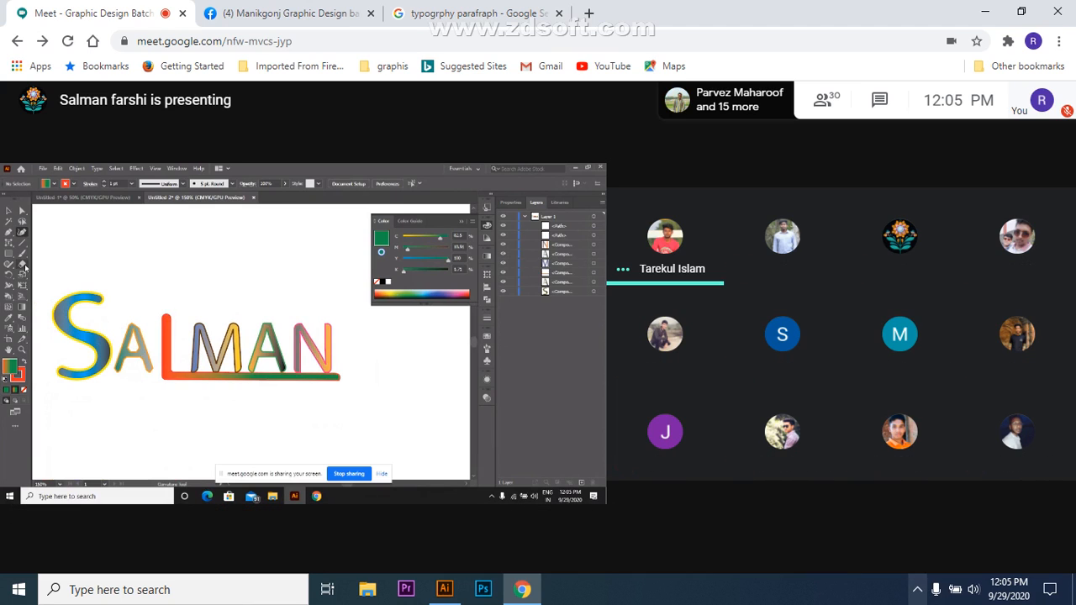
# - Unmute the microphone in the call and show the Meet call in full screen
pyautogui.click(917, 589)
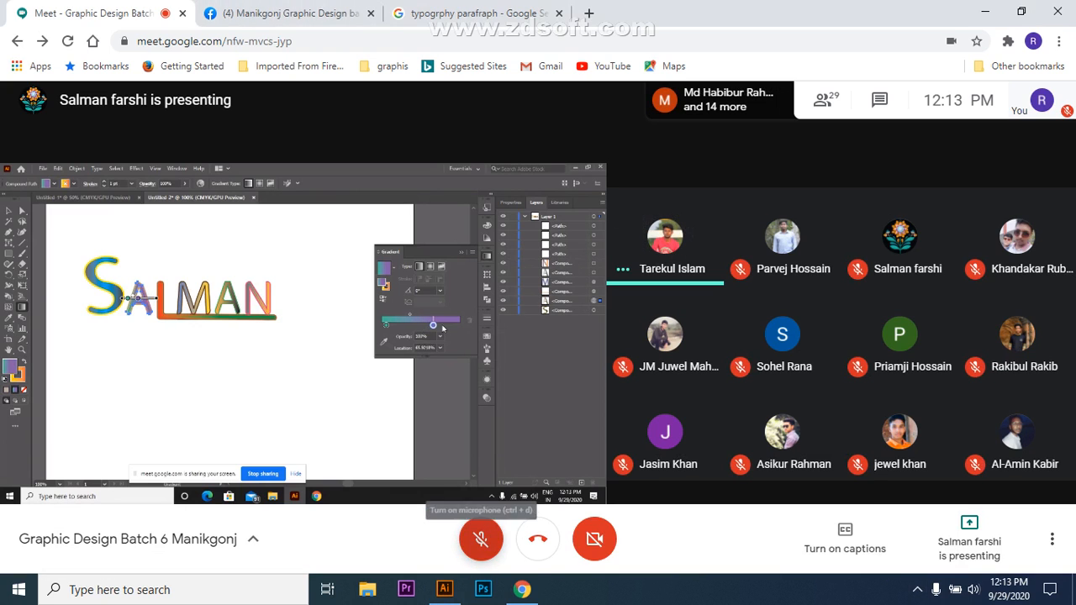
pyautogui.click(480, 538)
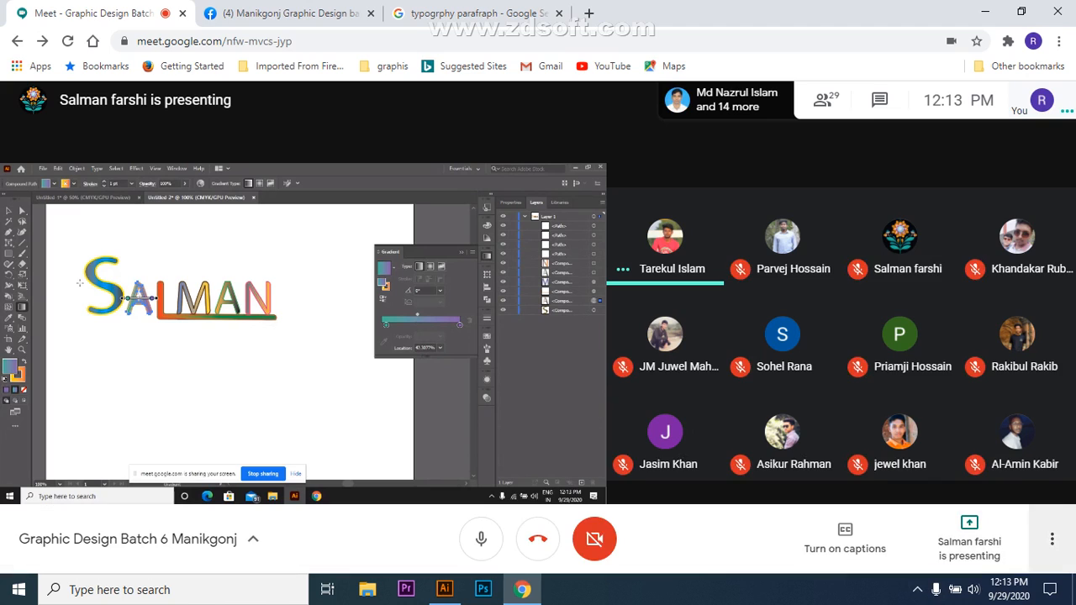
pyautogui.click(1051, 538)
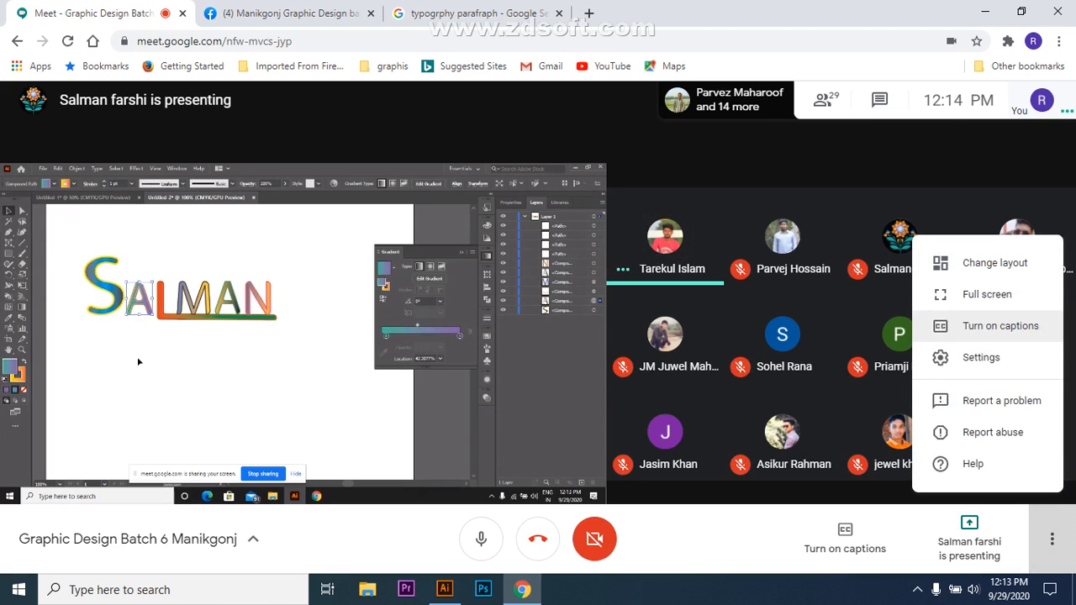
pyautogui.click(987, 300)
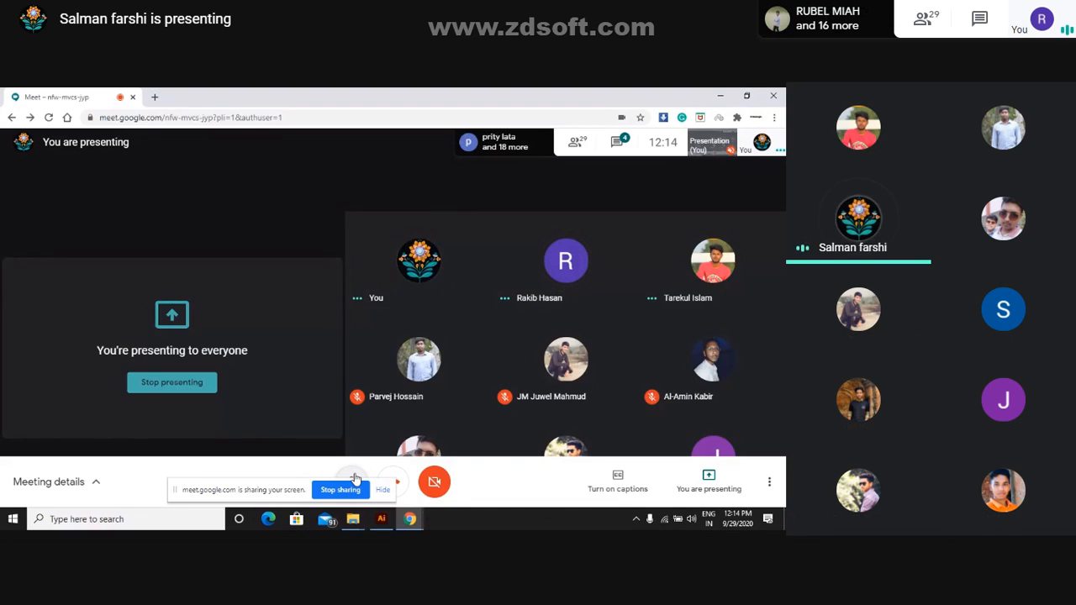
# - Mute the presenter's microphone in the shared Meet window and switch to the lettering document in Illustrator
pyautogui.rightClick(355, 478)
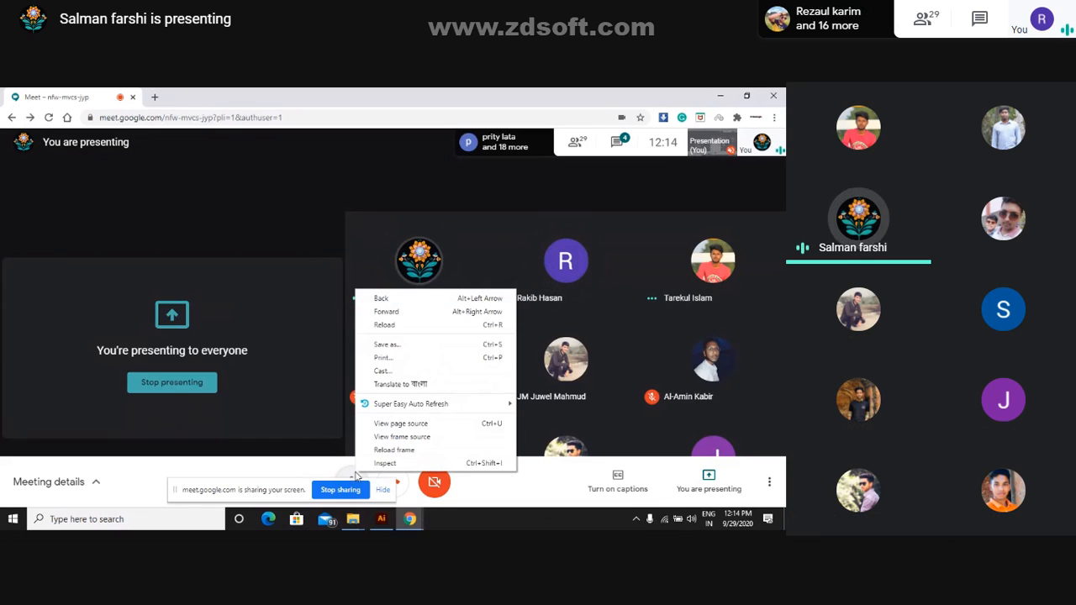
pyautogui.click(316, 463)
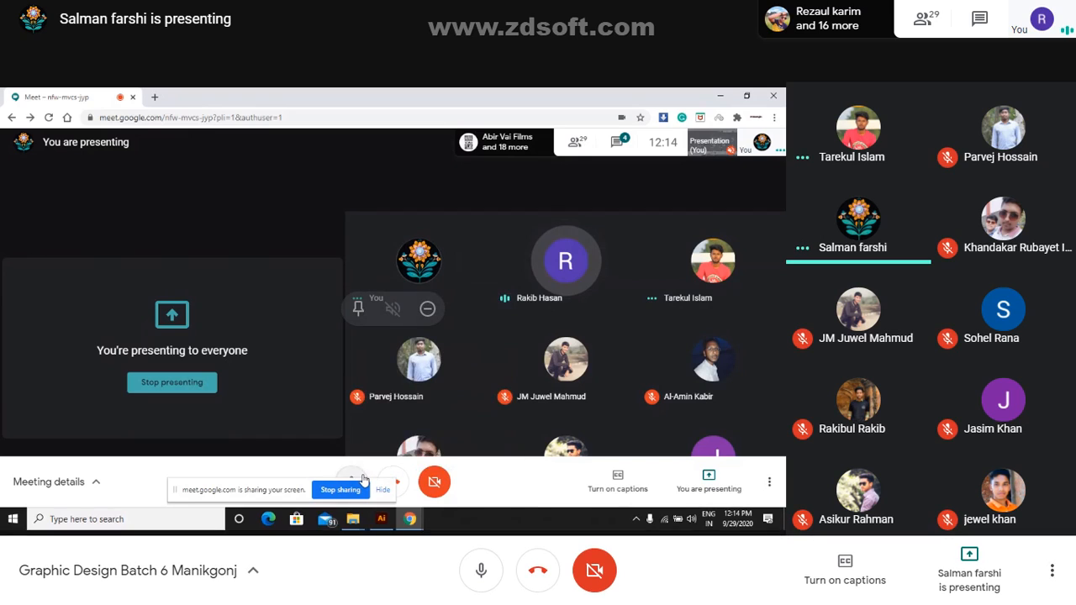
pyautogui.click(357, 478)
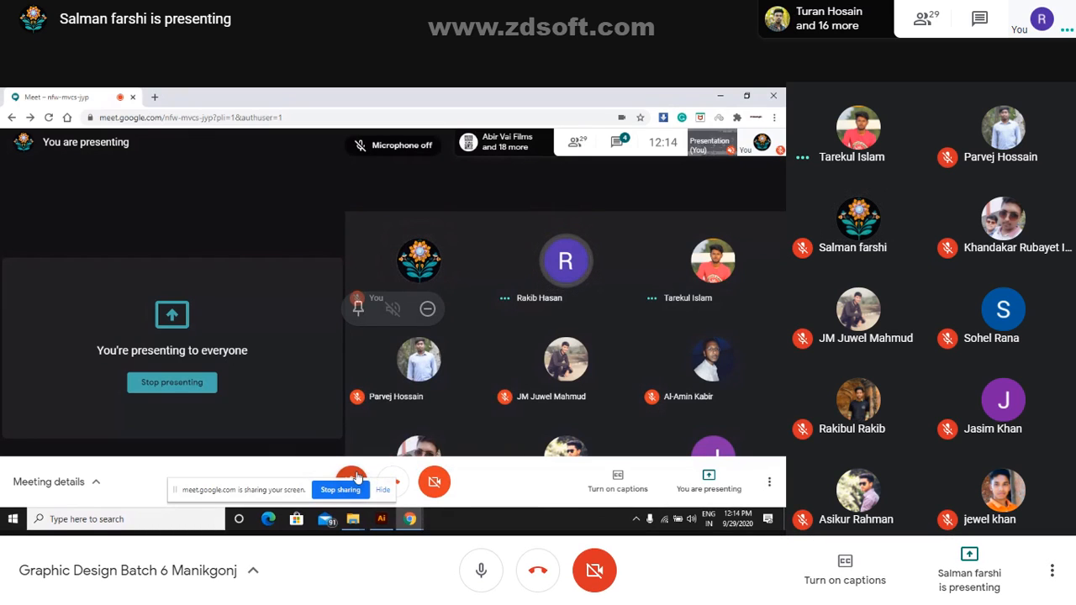
pyautogui.click(380, 519)
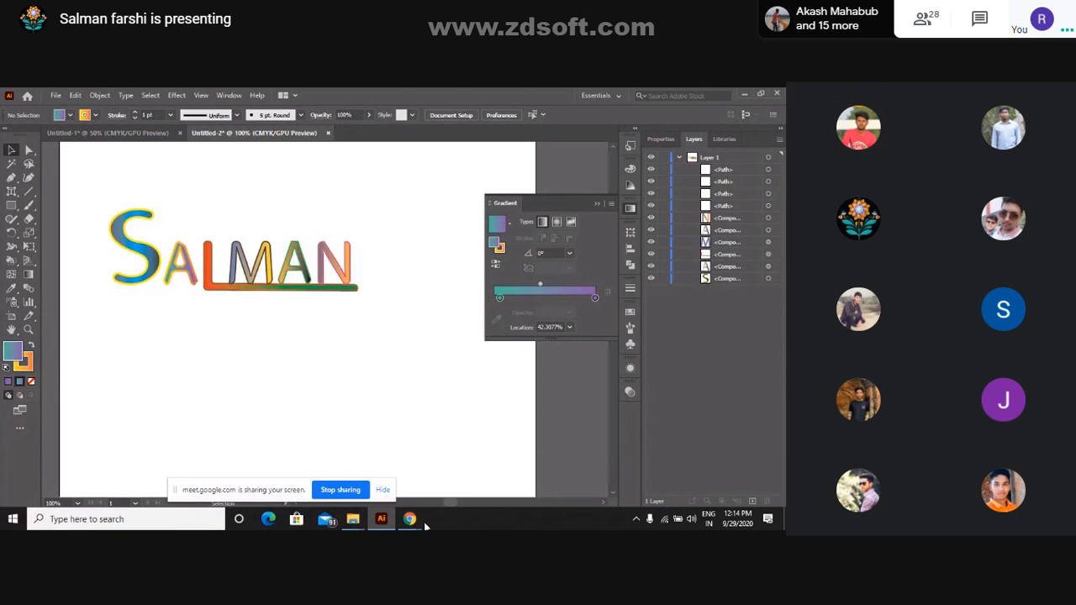
# - Switch to the Meet window in Chrome and move the screen-sharing notice clear of the call controls
pyautogui.moveTo(409, 518)
pyautogui.click(340, 471)
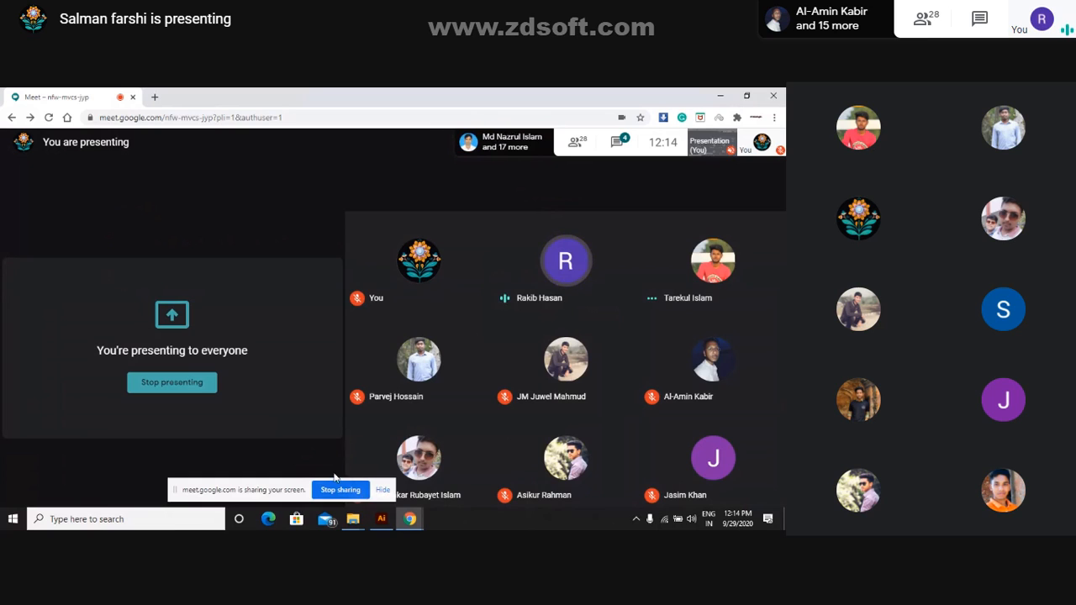
pyautogui.click(294, 487)
pyautogui.moveTo(293, 486); pyautogui.dragTo(154, 456)
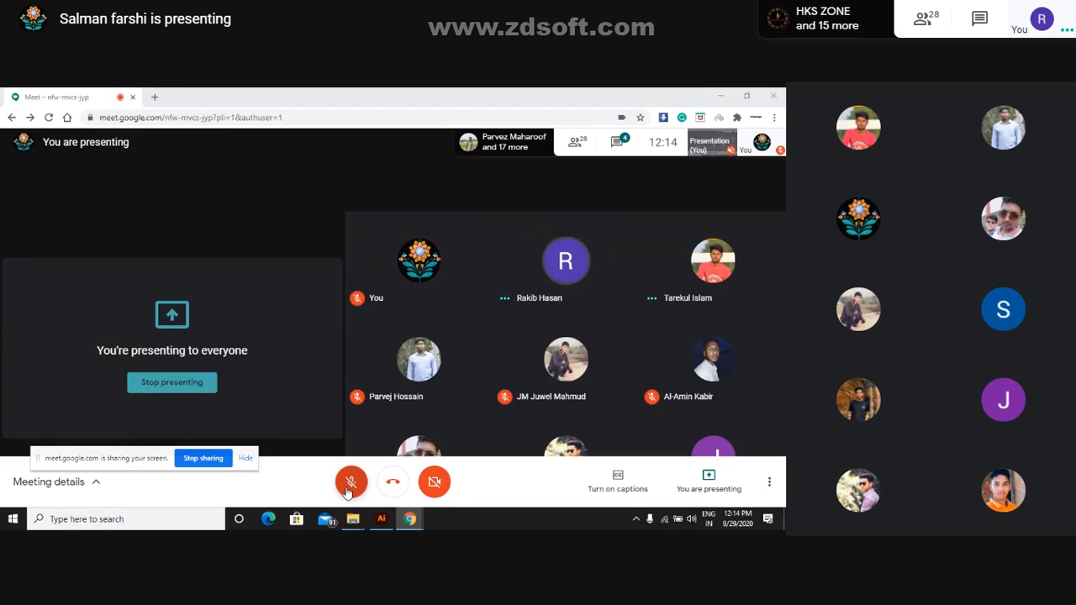
# - Switch to the lettering document in Illustrator and activate the Gradient tool
pyautogui.moveTo(381, 519)
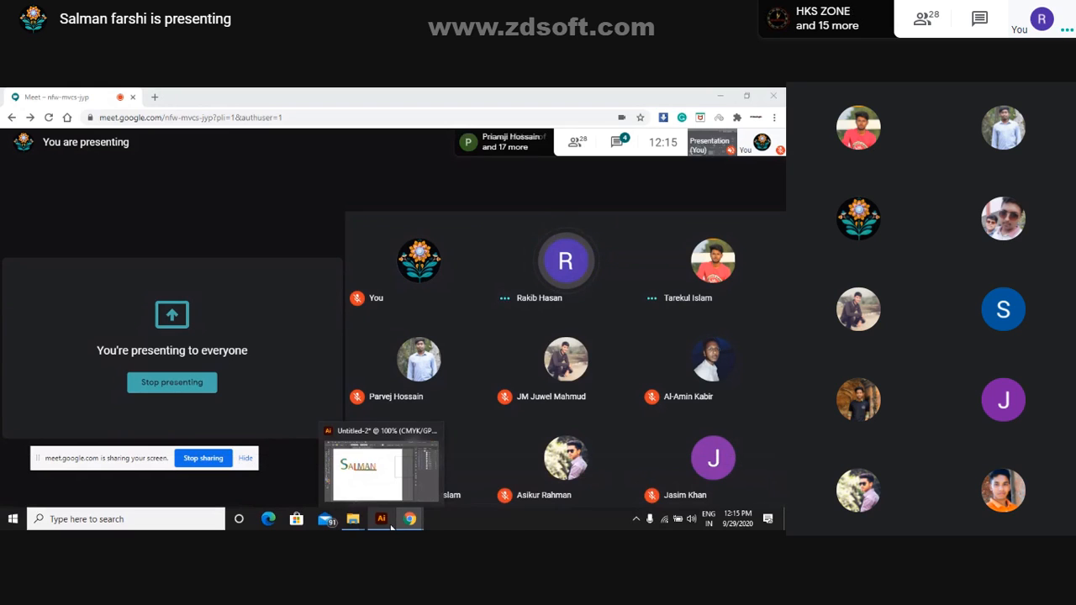
pyautogui.click(367, 453)
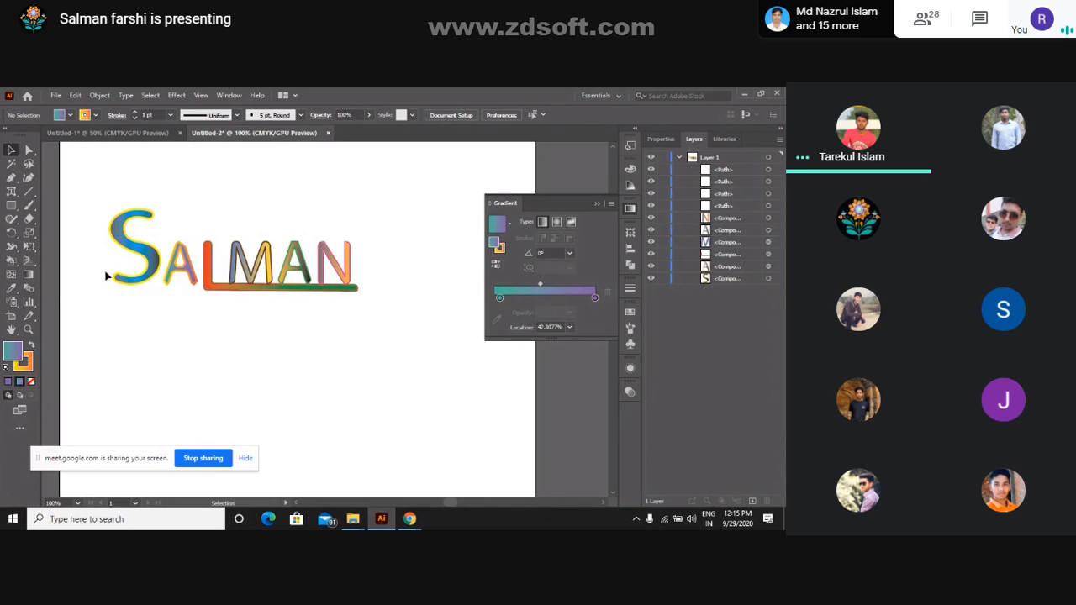
pyautogui.click(29, 275)
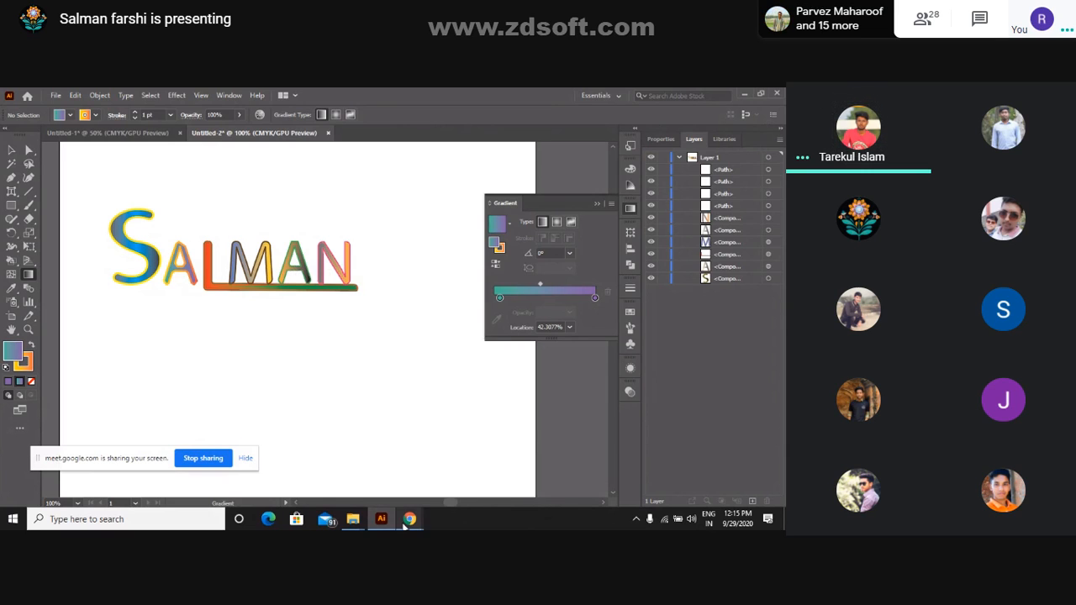
# - Check the Meet call in the presenter's Chrome window and return to the lettering document in Illustrator
pyautogui.moveTo(409, 519)
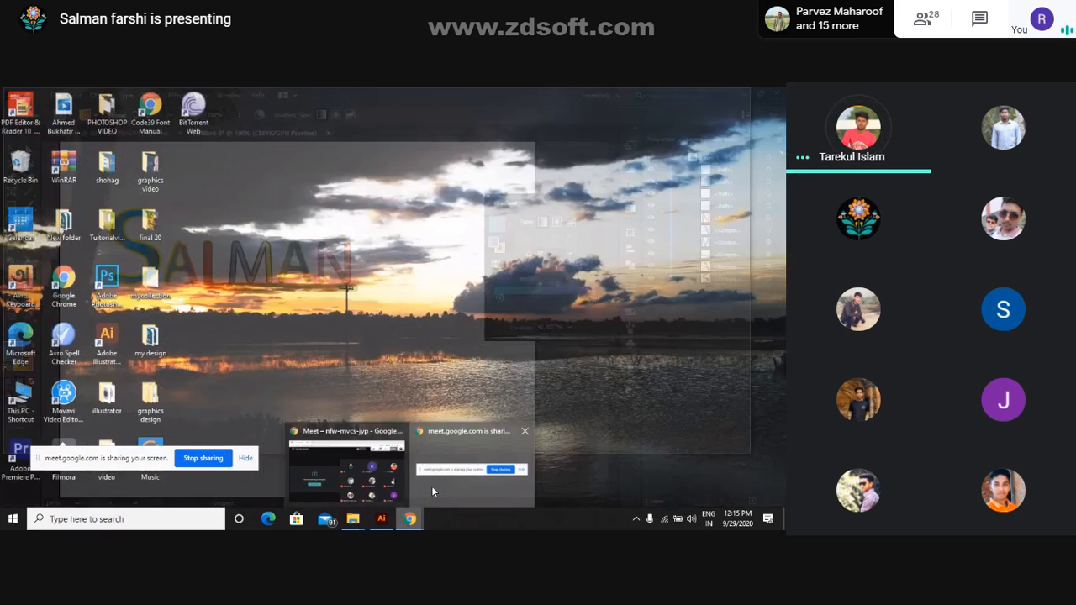
pyautogui.click(431, 485)
pyautogui.moveTo(412, 518)
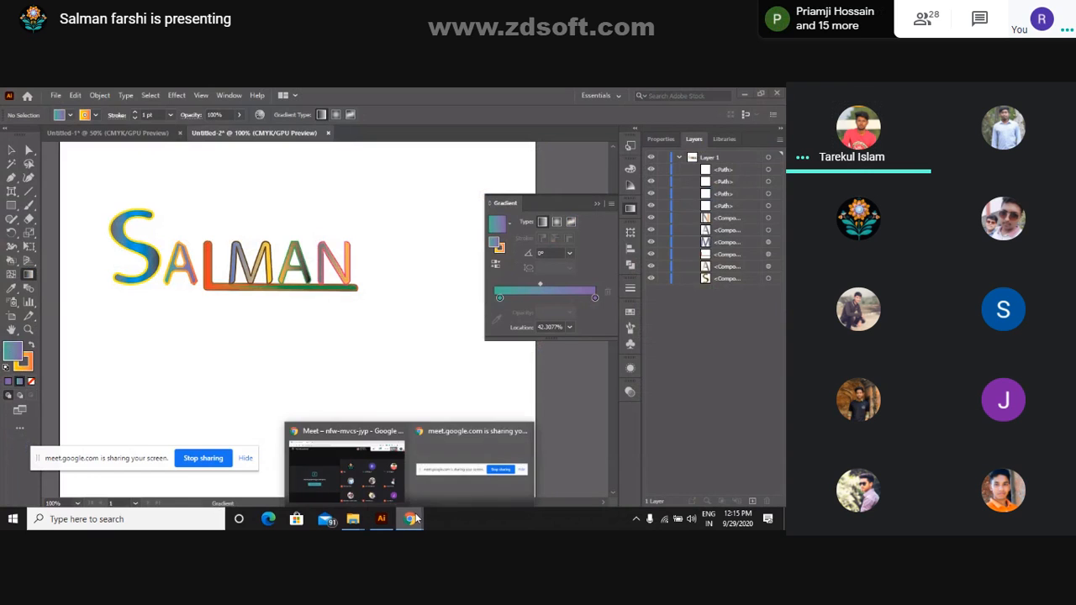
pyautogui.moveTo(432, 486)
pyautogui.click(384, 475)
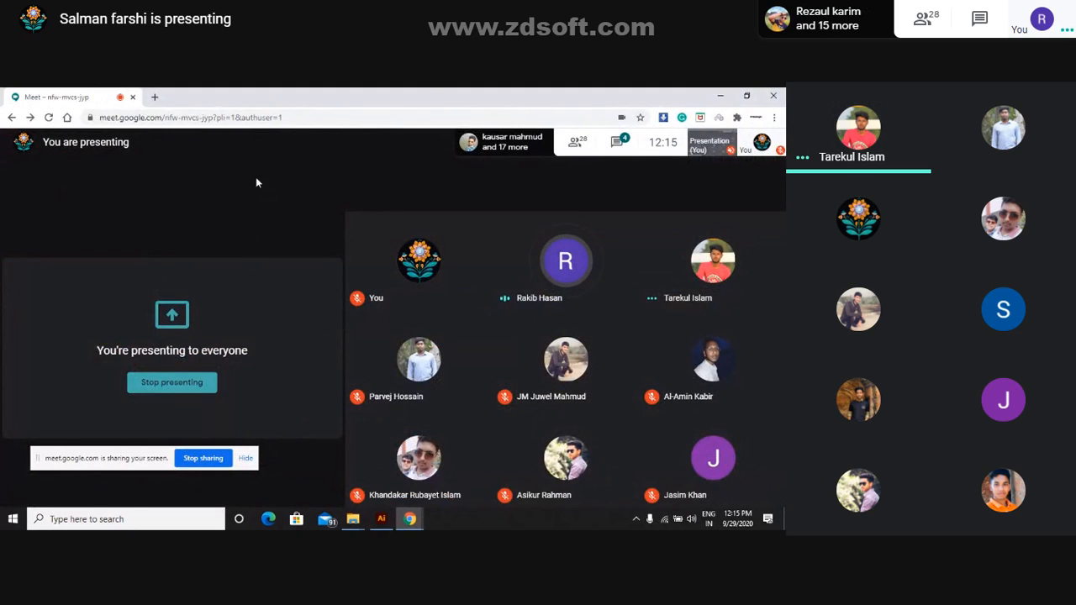
pyautogui.moveTo(334, 152)
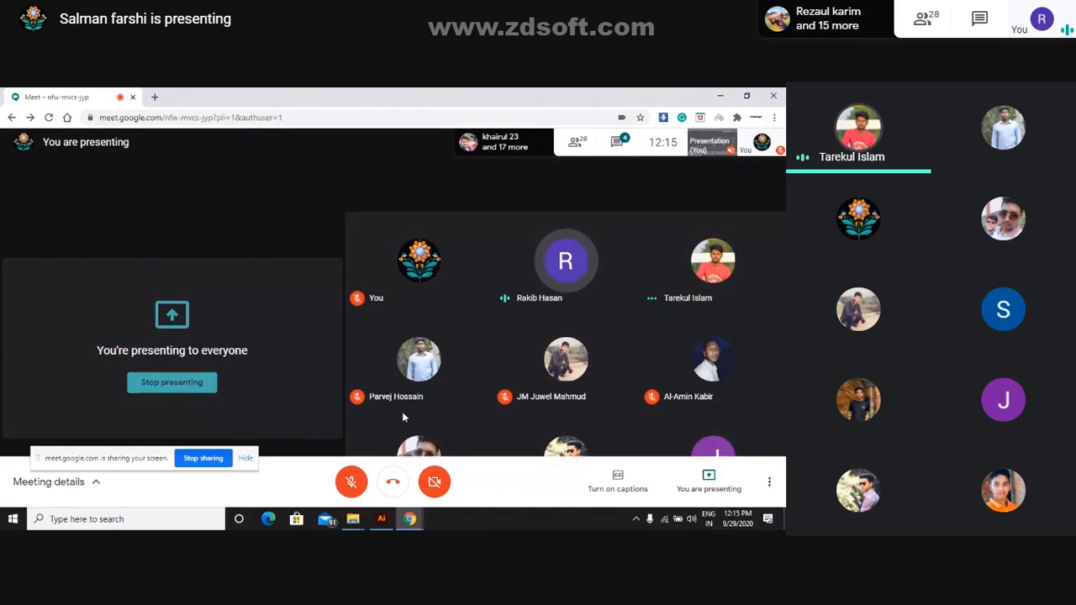
pyautogui.click(383, 519)
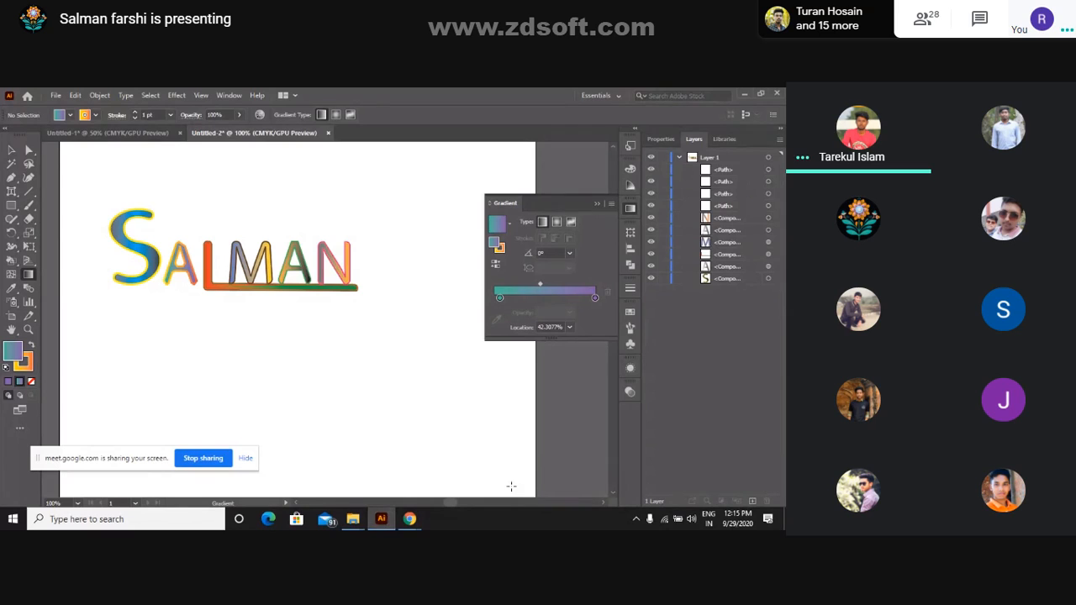
pyautogui.moveTo(409, 518)
pyautogui.click(463, 502)
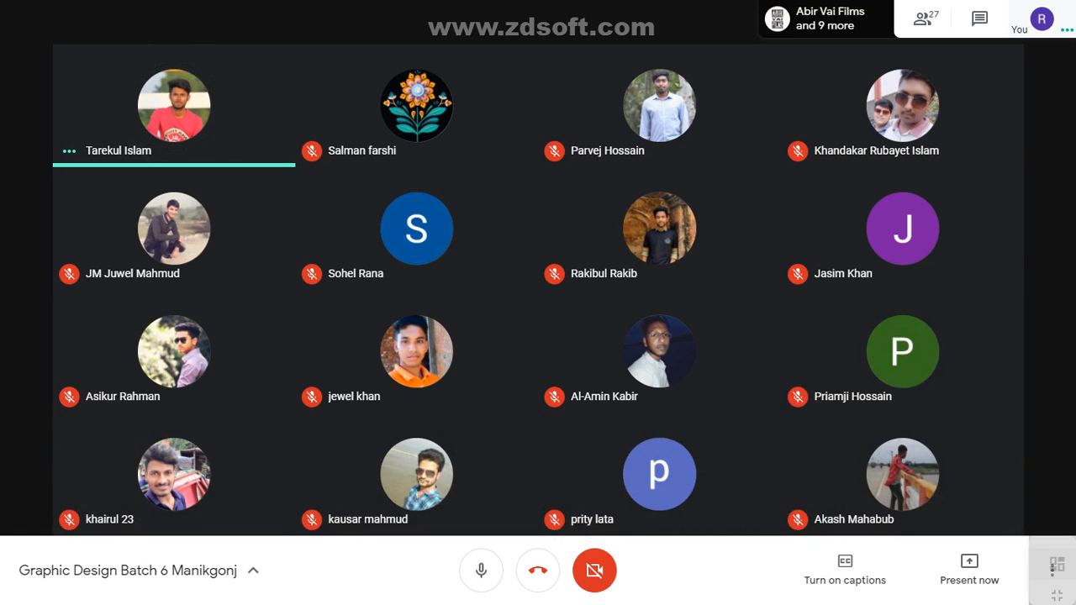
# - Exit the Meet call's full-screen view and show the participant list
pyautogui.click(1051, 569)
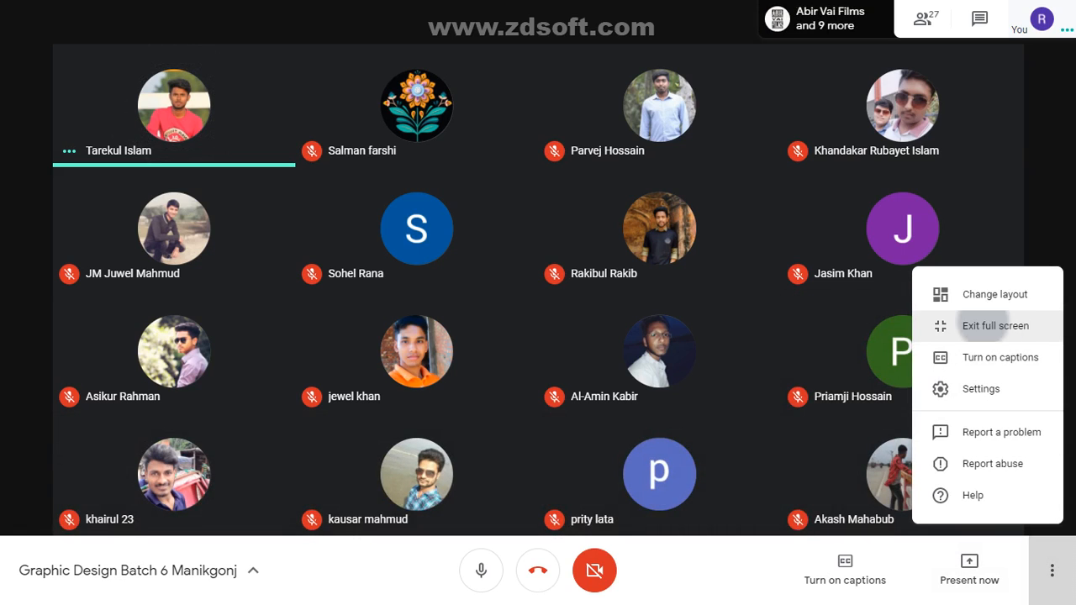
pyautogui.click(995, 325)
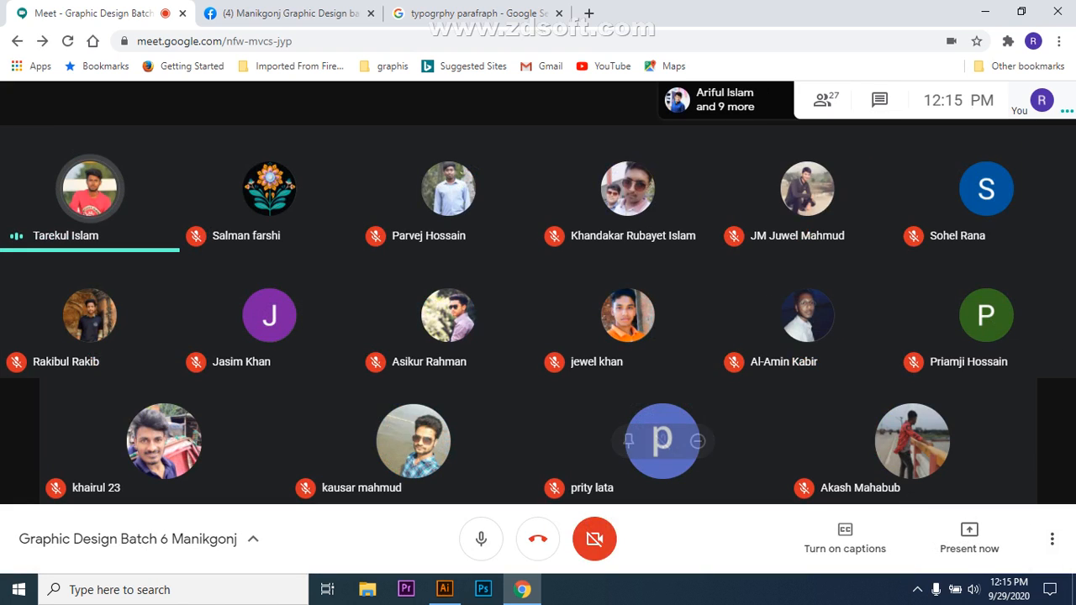
pyautogui.click(822, 103)
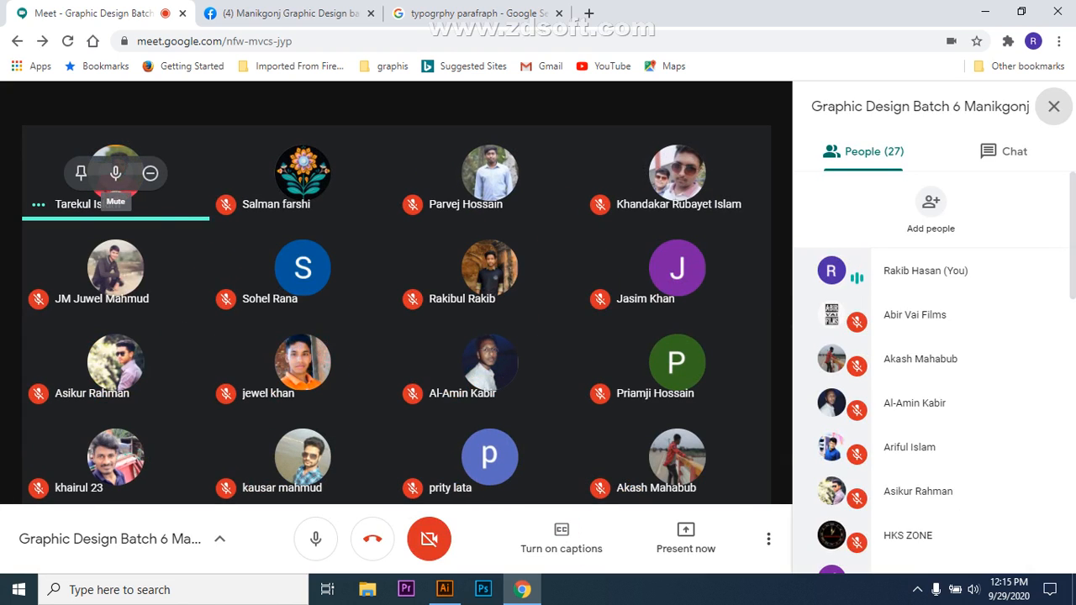
# - Mute the only other unmuted participant for everyone in the call and look through the participant list
pyautogui.click(116, 173)
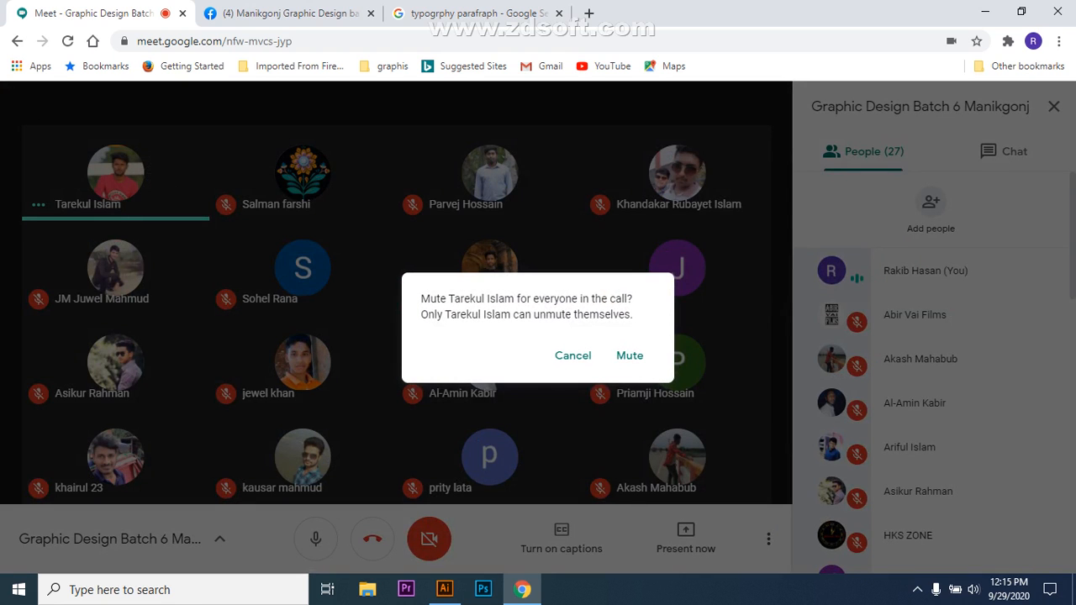
pyautogui.click(630, 355)
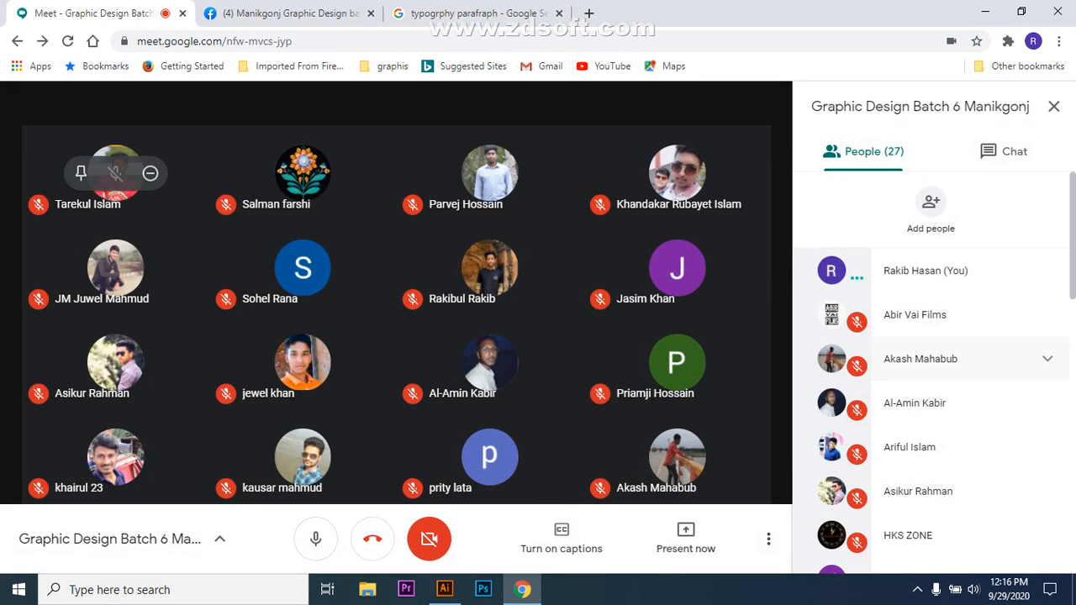
pyautogui.scroll(-9, 933, 370)
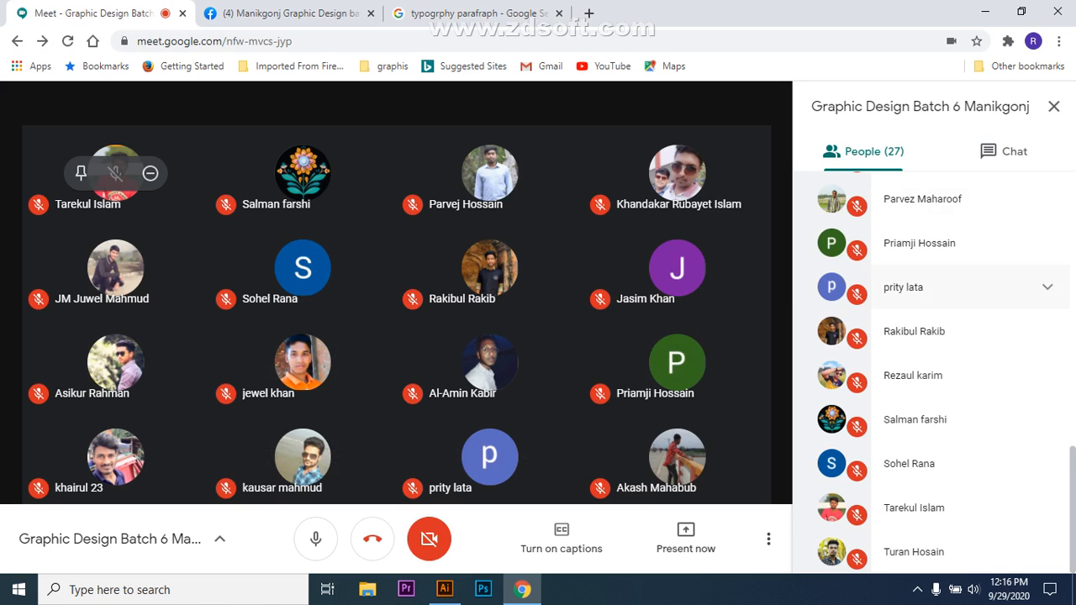
pyautogui.scroll(2, 967, 287)
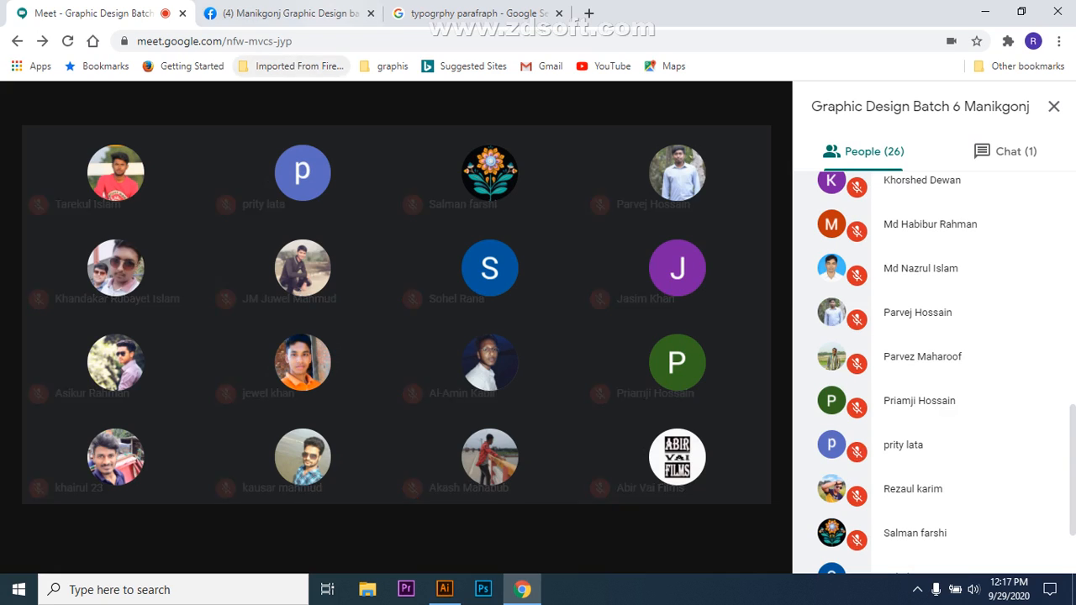
# - Check the batch's Facebook group messages, and read the Meet call's chat and participant list
pyautogui.click(328, 13)
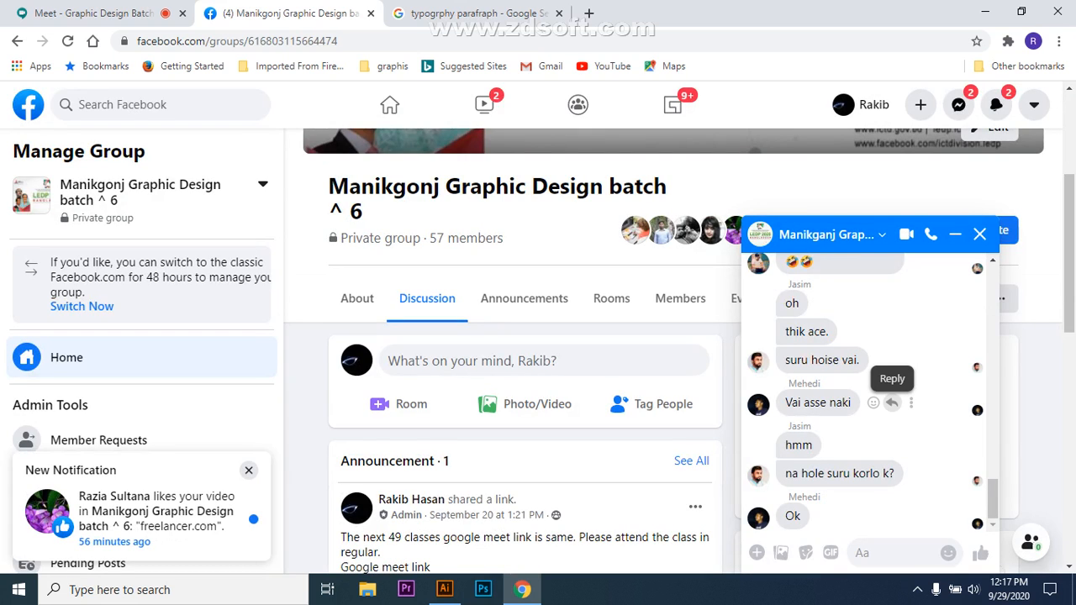
pyautogui.click(93, 13)
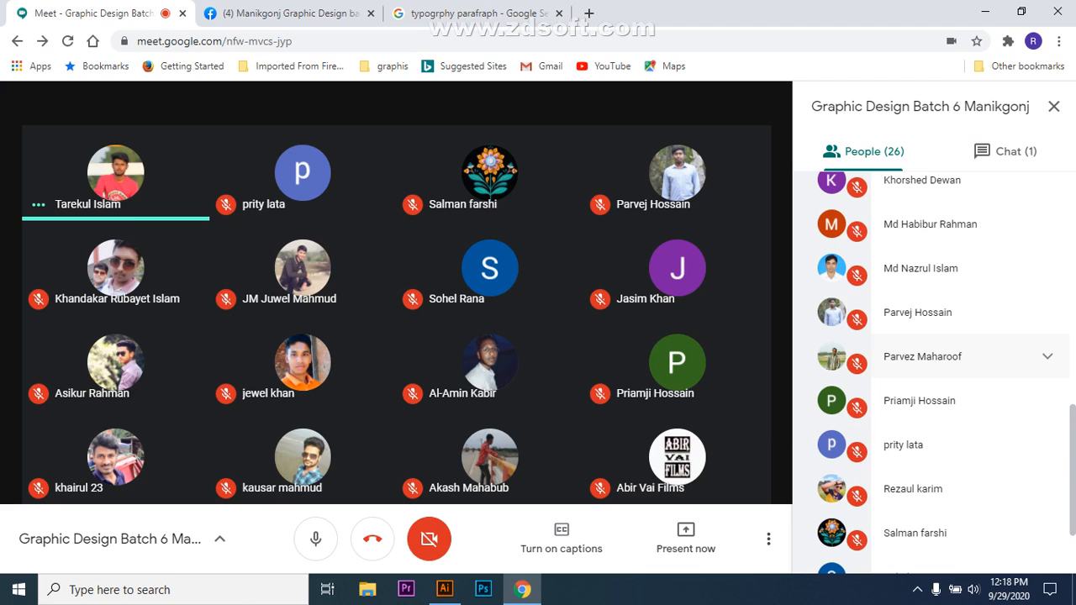
pyautogui.click(1006, 151)
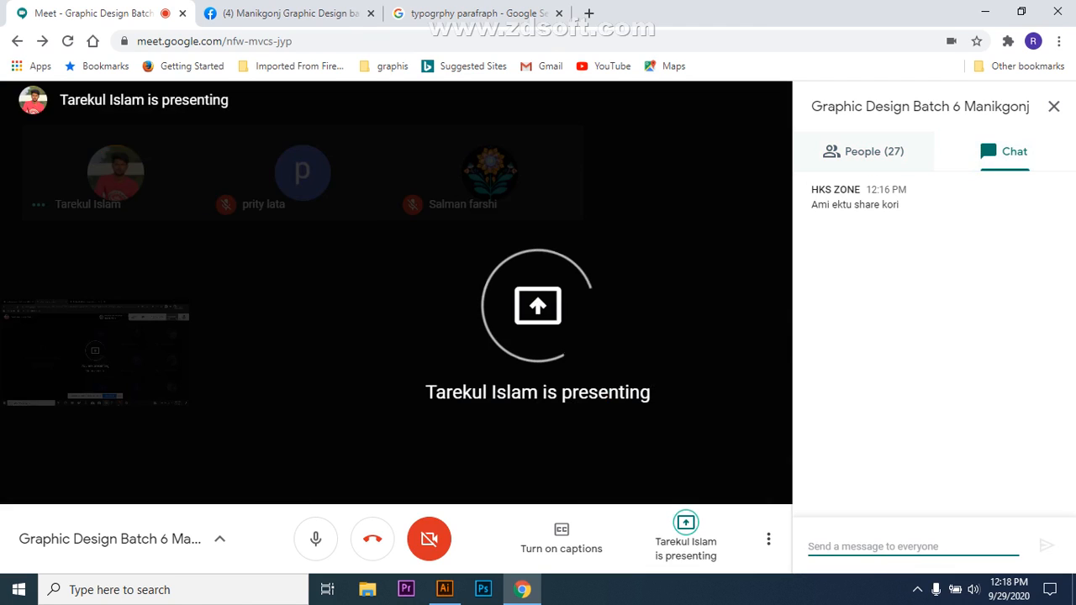
pyautogui.click(856, 153)
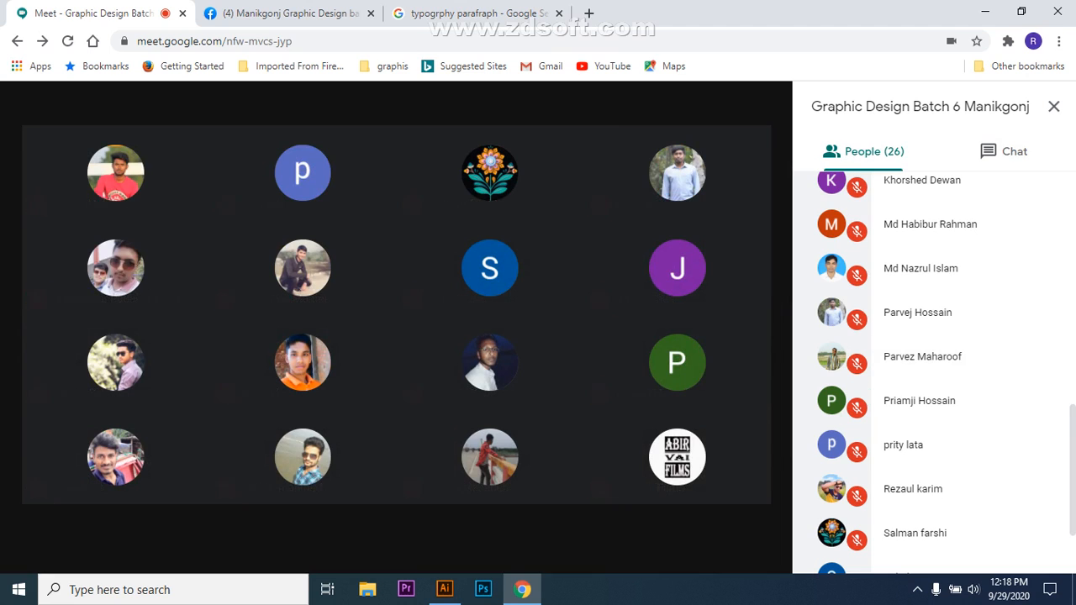
pyautogui.moveTo(678, 458)
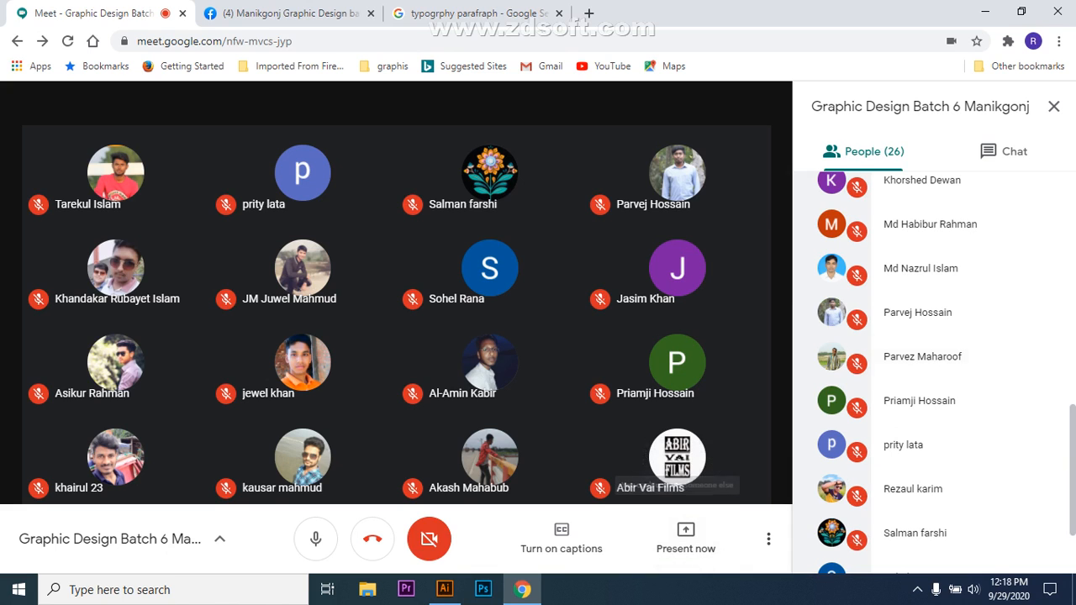
pyautogui.click(1004, 152)
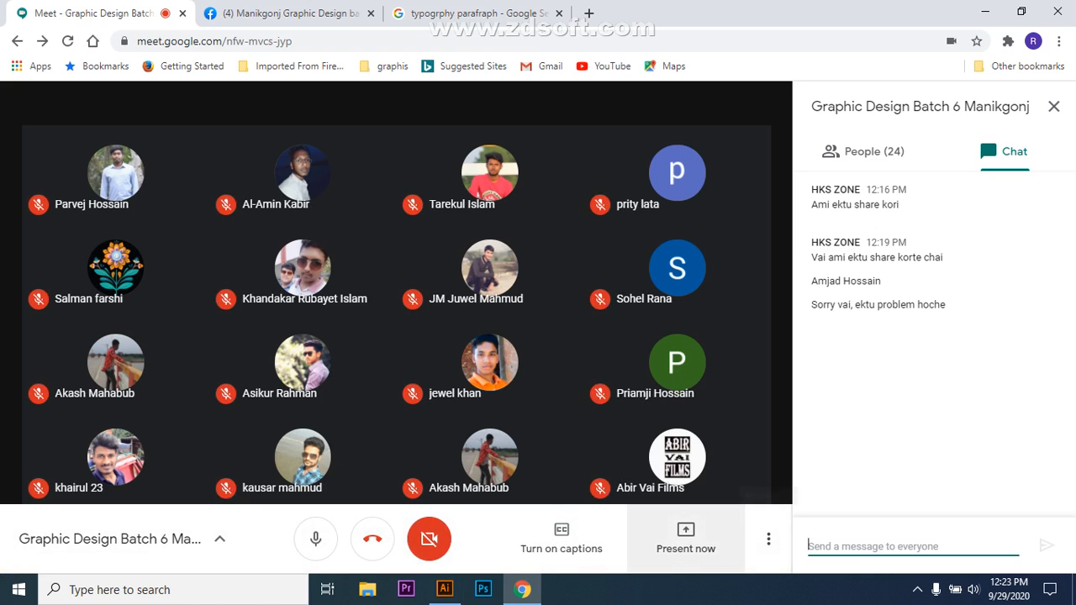
# - View the lettering image sent in the Facebook group conversation and dismiss the Meet call's presenting options
pyautogui.click(686, 538)
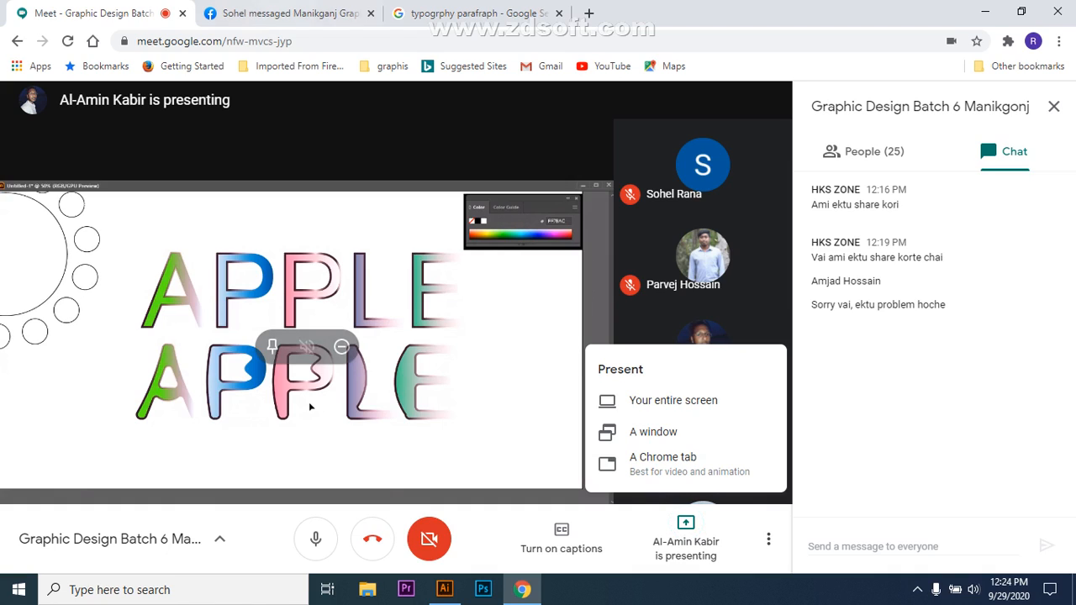
pyautogui.click(290, 13)
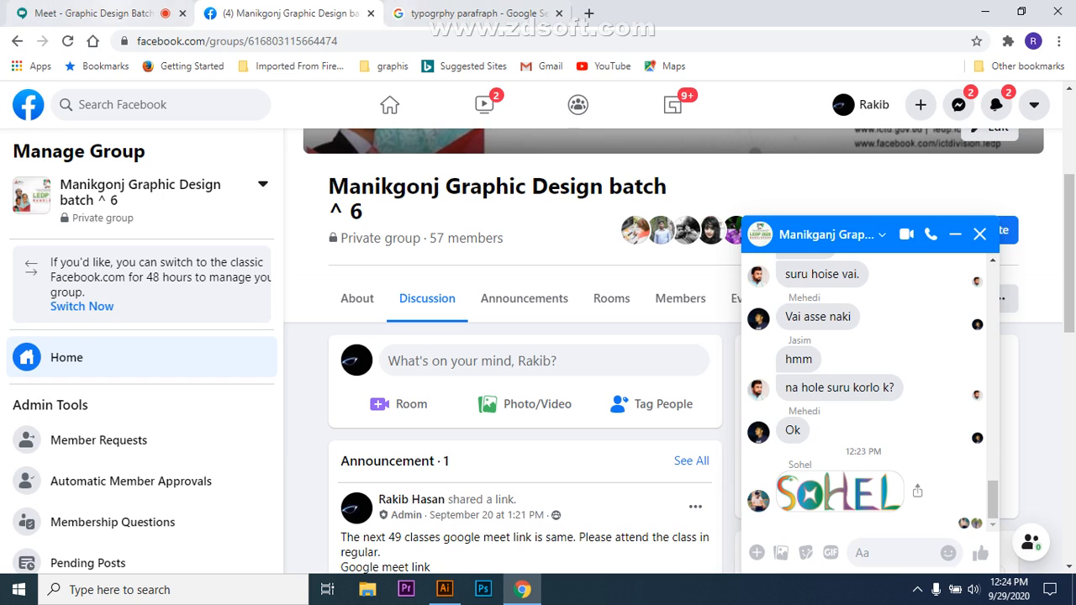
pyautogui.click(93, 12)
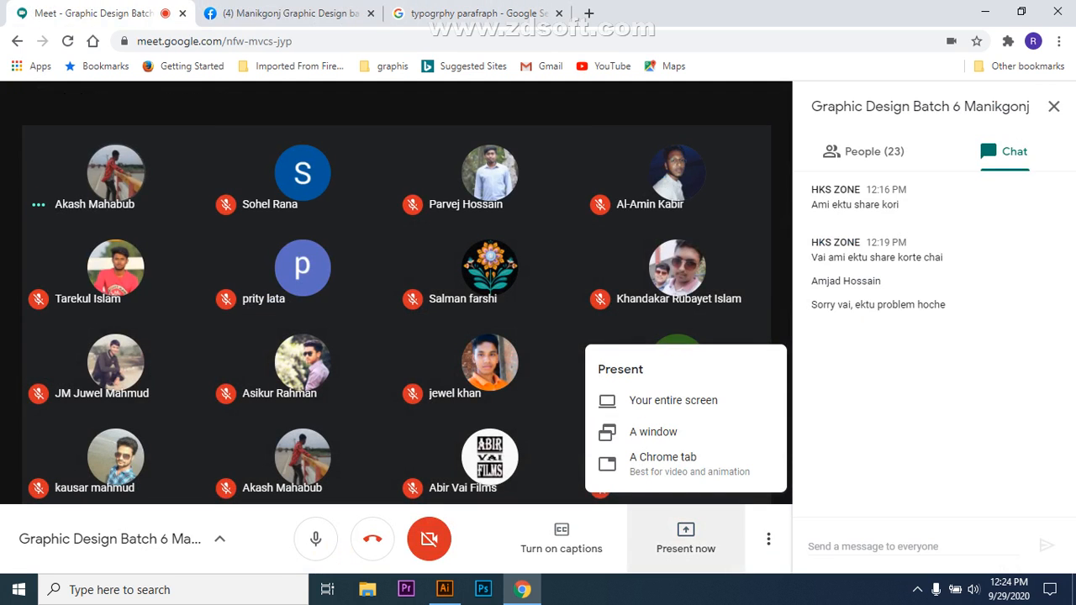
pyautogui.press('Escape')
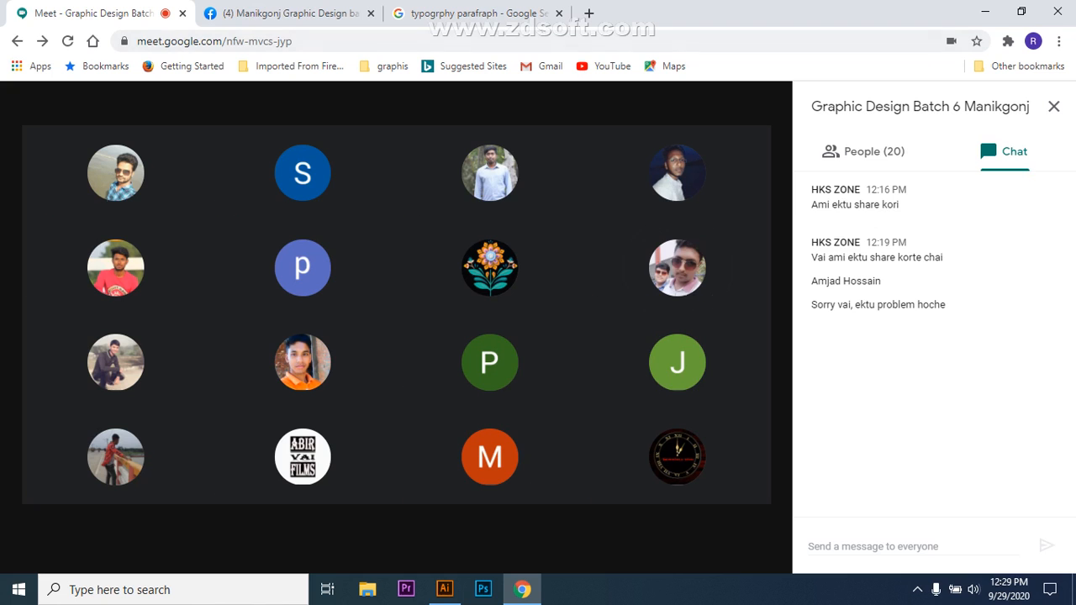
# - Show the Meet call's participant list and bring up the screen recorder's controls
pyautogui.click(879, 152)
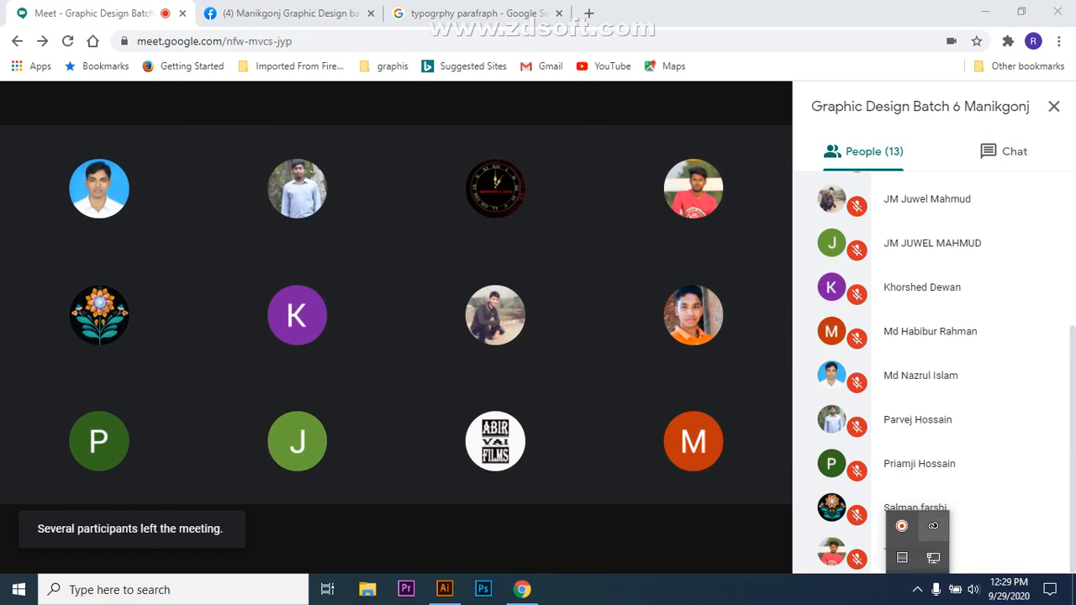
pyautogui.click(901, 526)
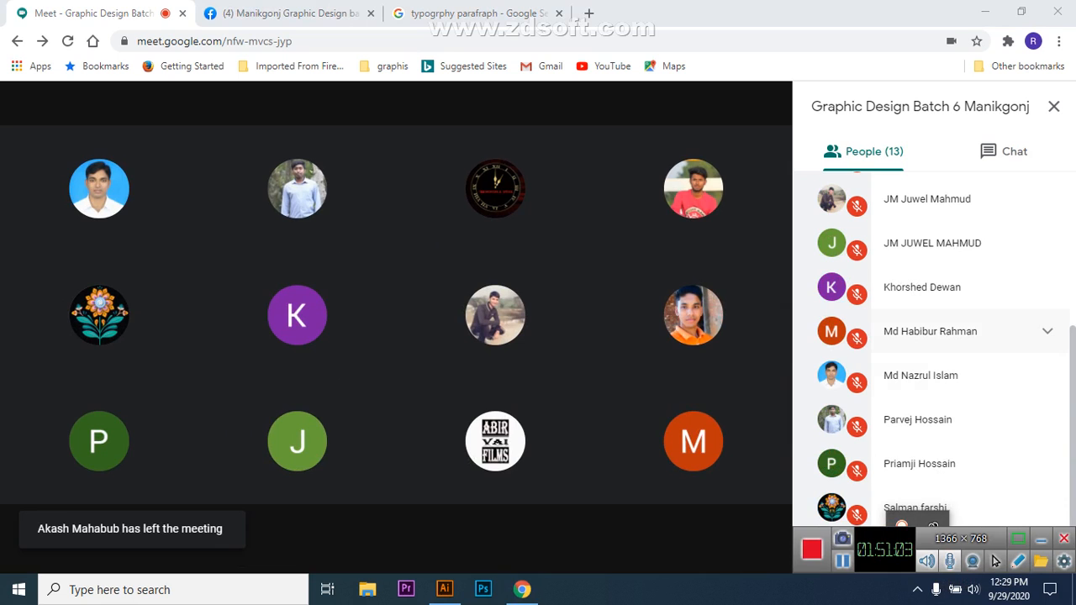